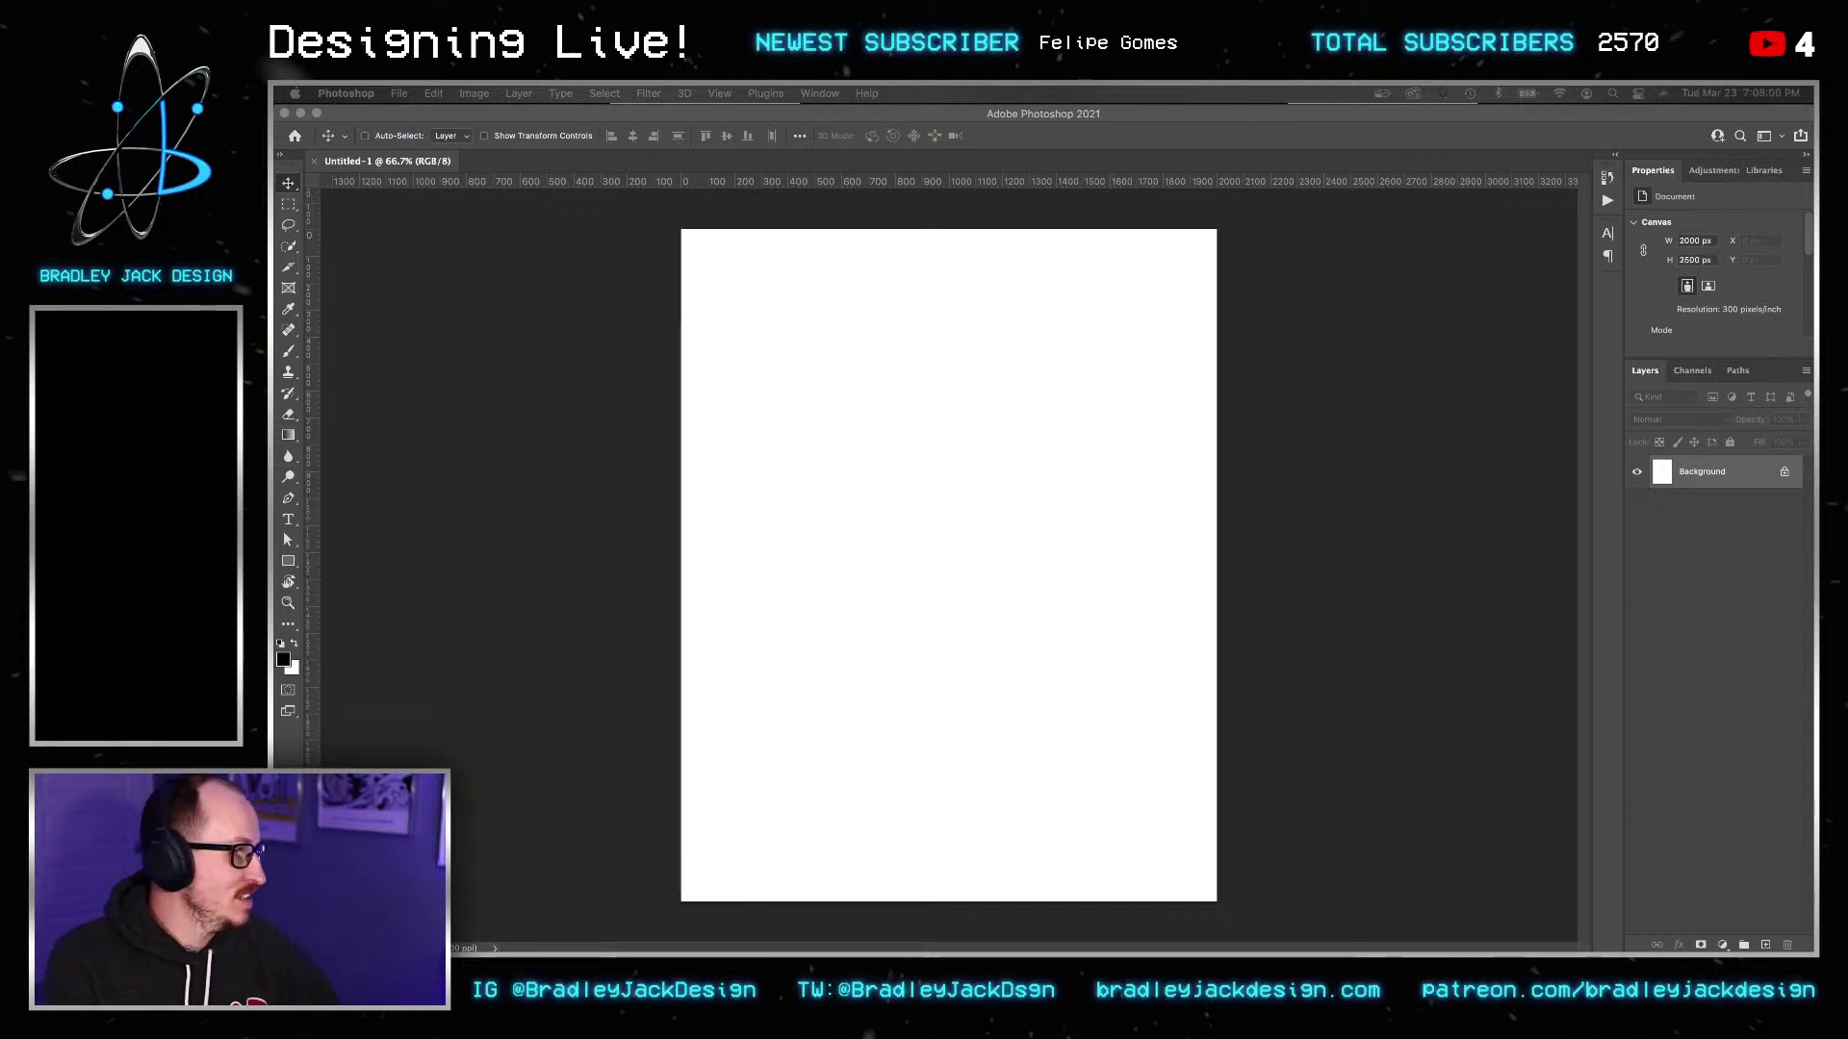
Add a Color Lookup adjustment layer and load the 3D LUT file "EJD Make it Pop 15.3DL" into it.
click(1043, 626)
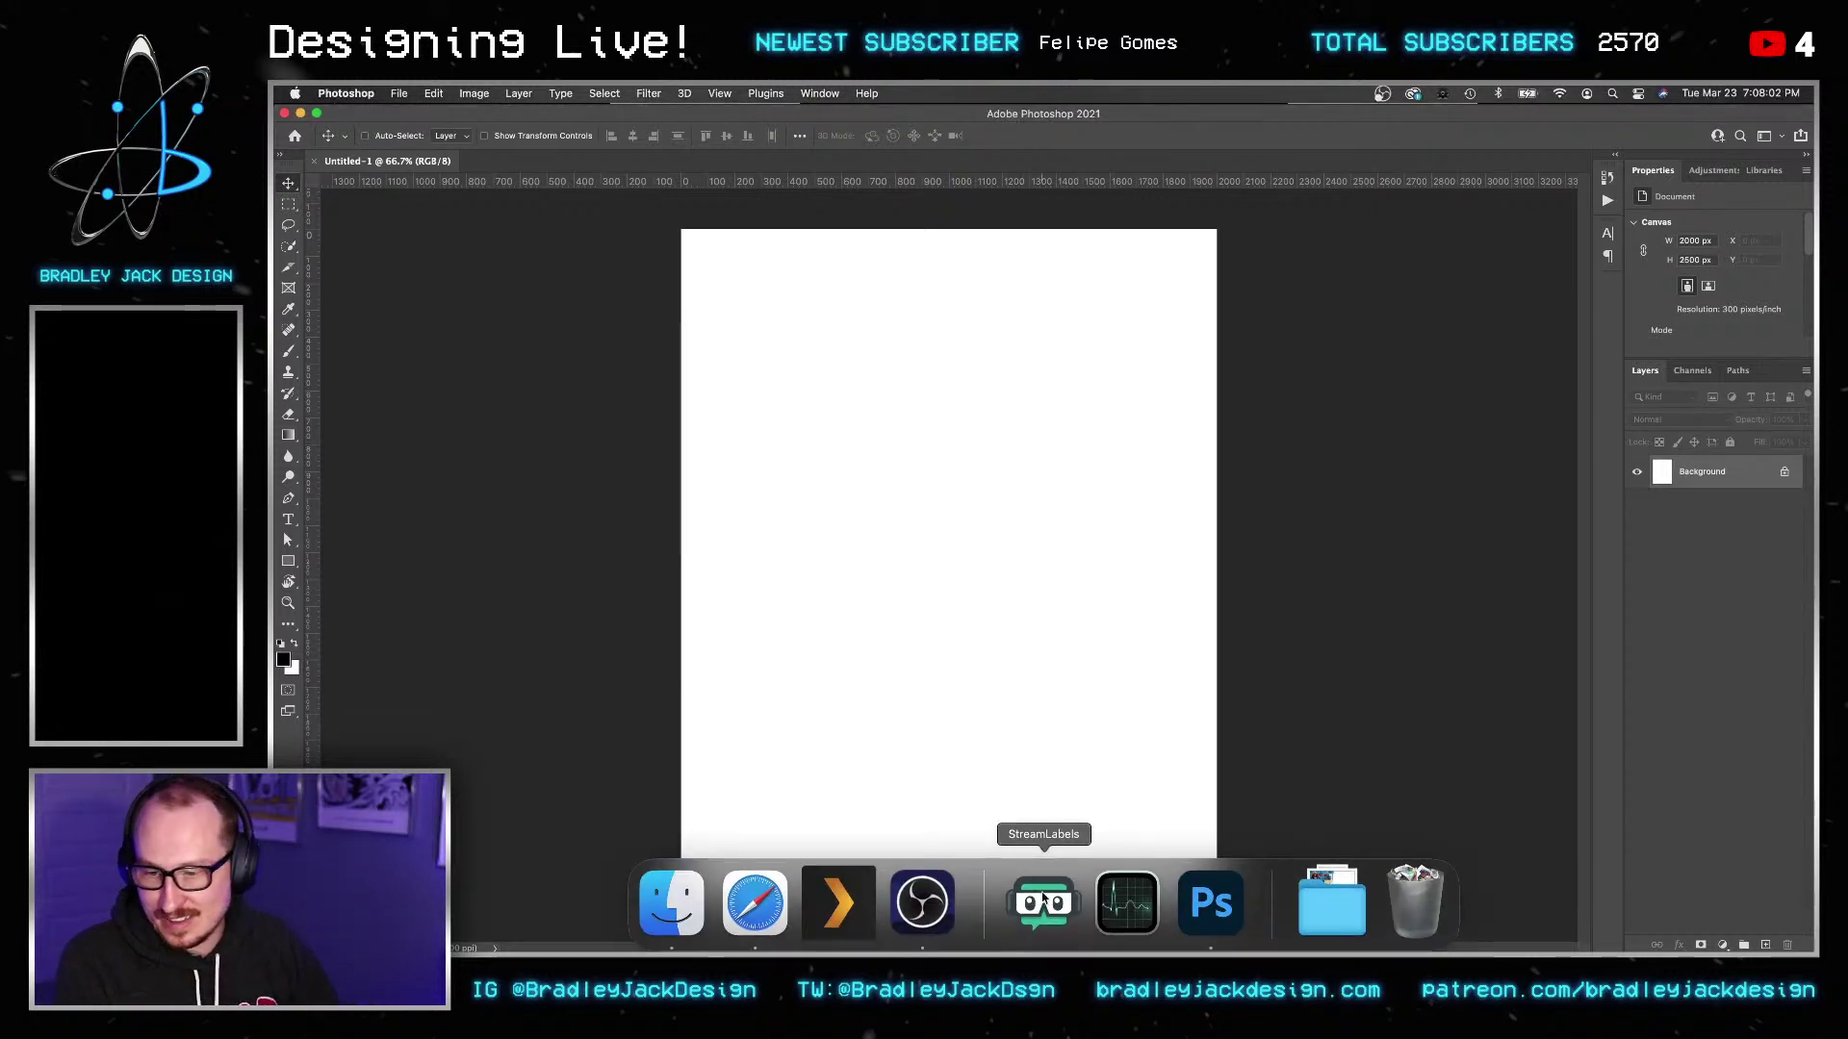
click(1722, 171)
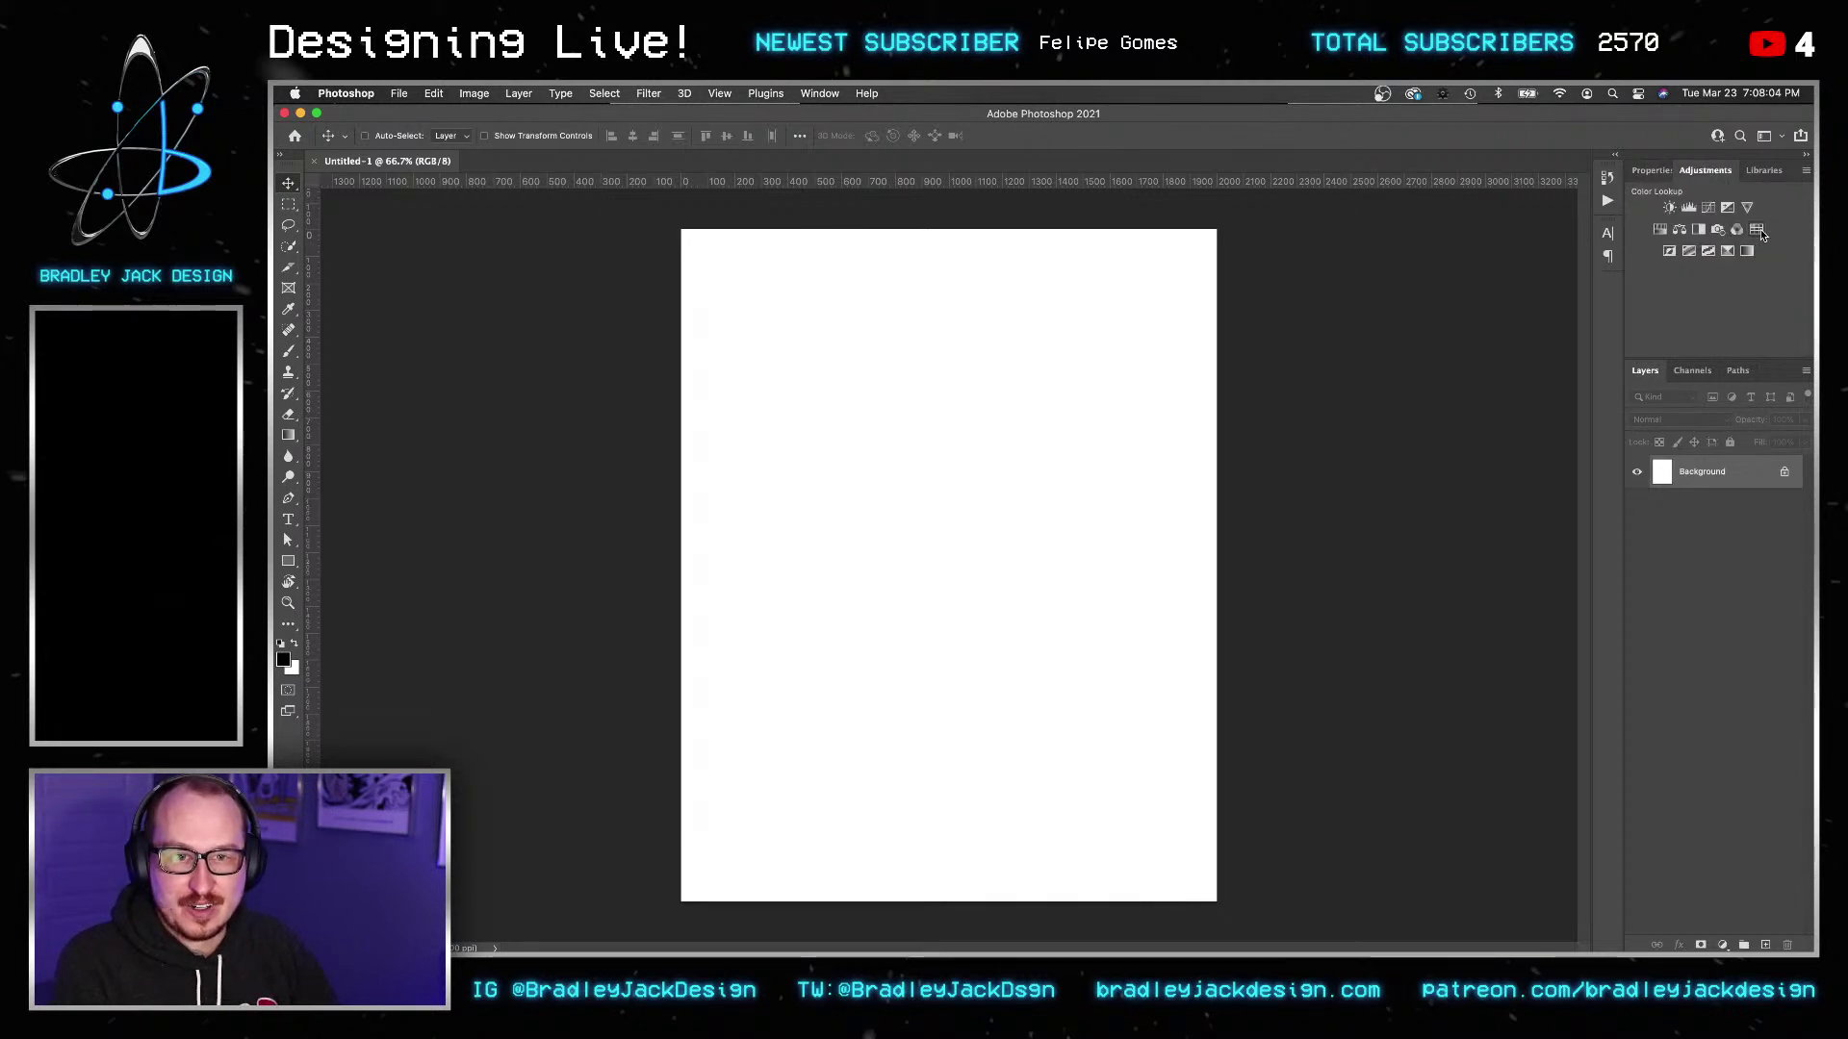
click(1757, 230)
click(1792, 225)
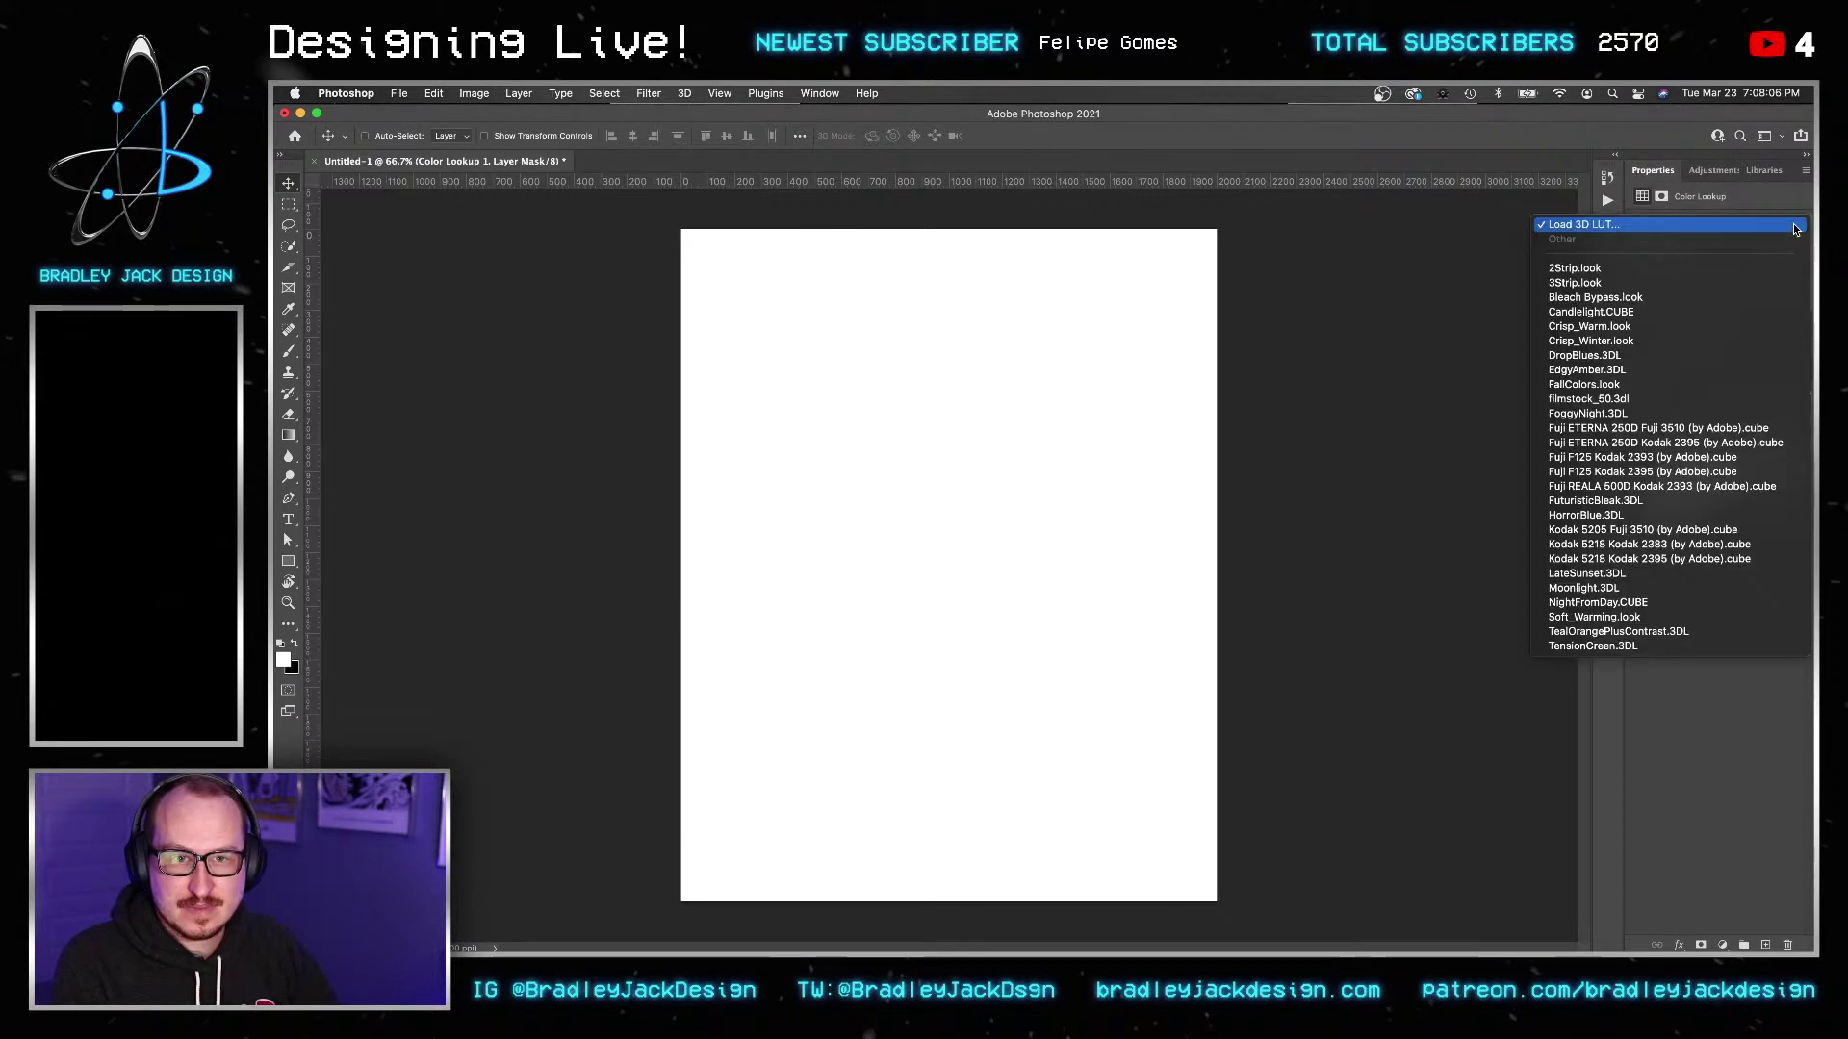
click(1793, 223)
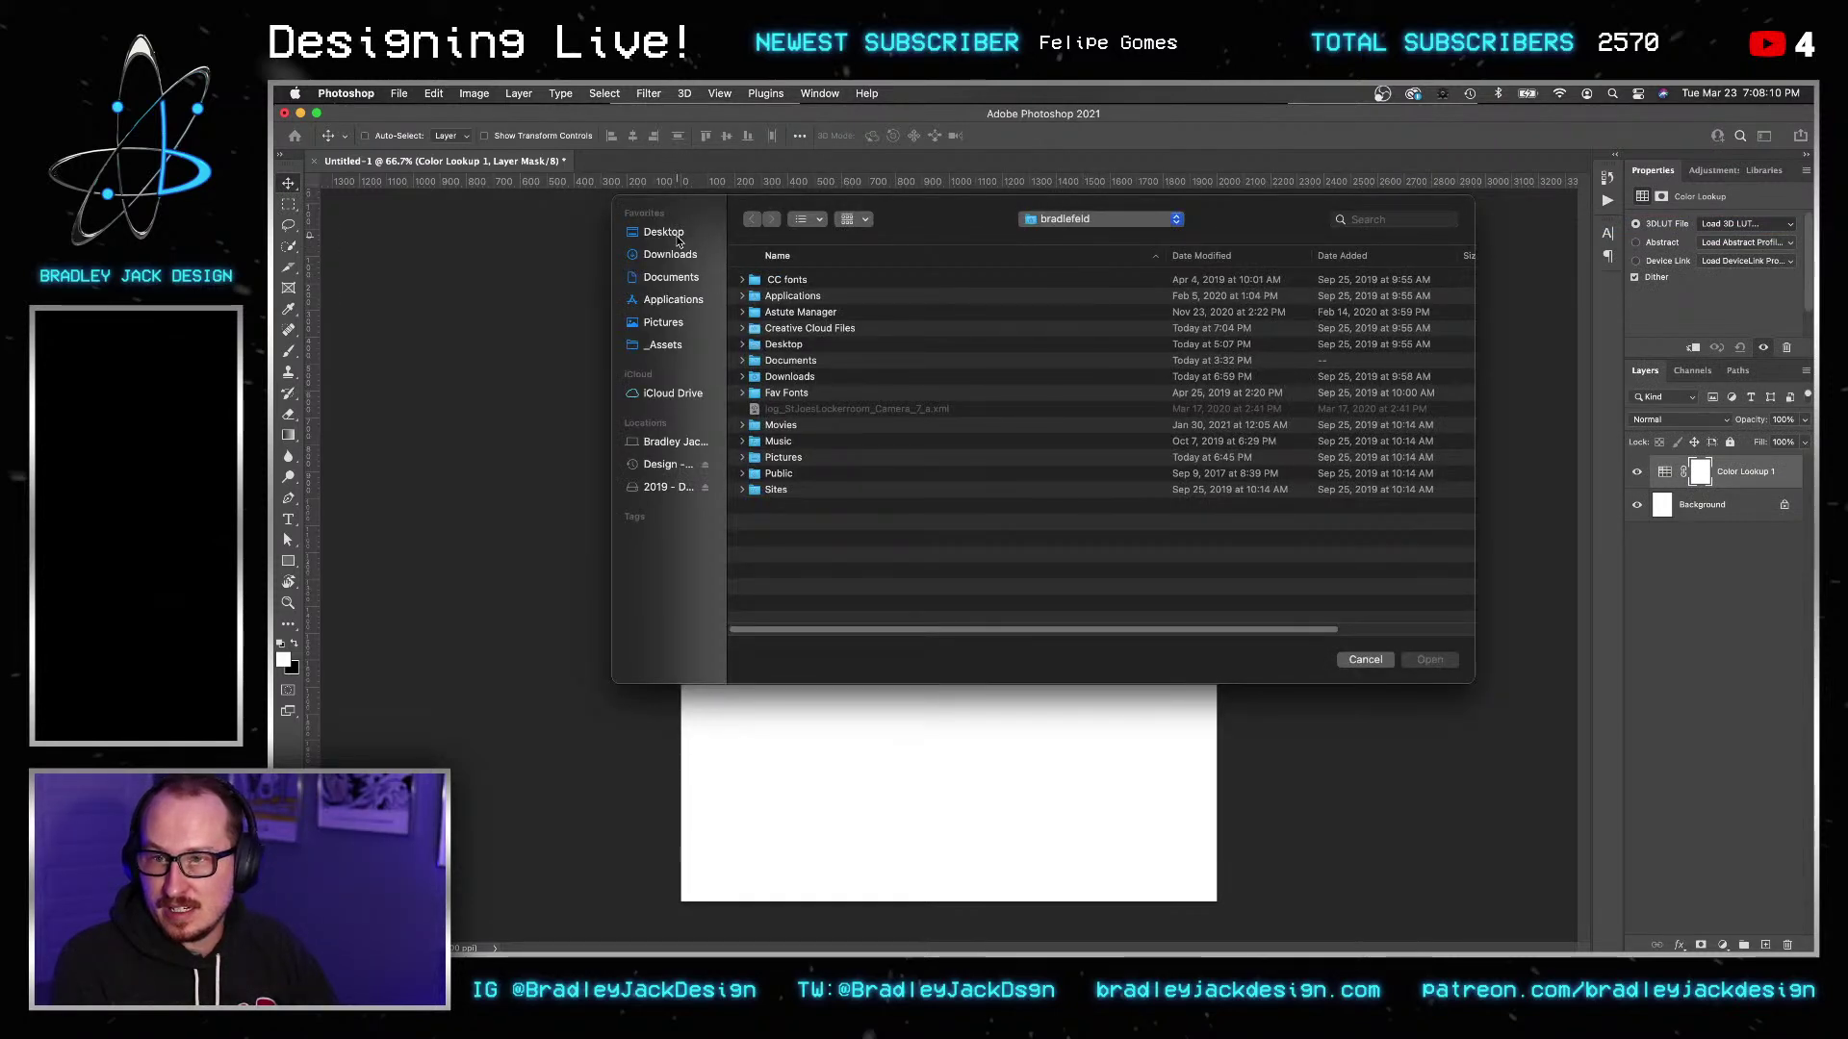
click(663, 233)
click(673, 256)
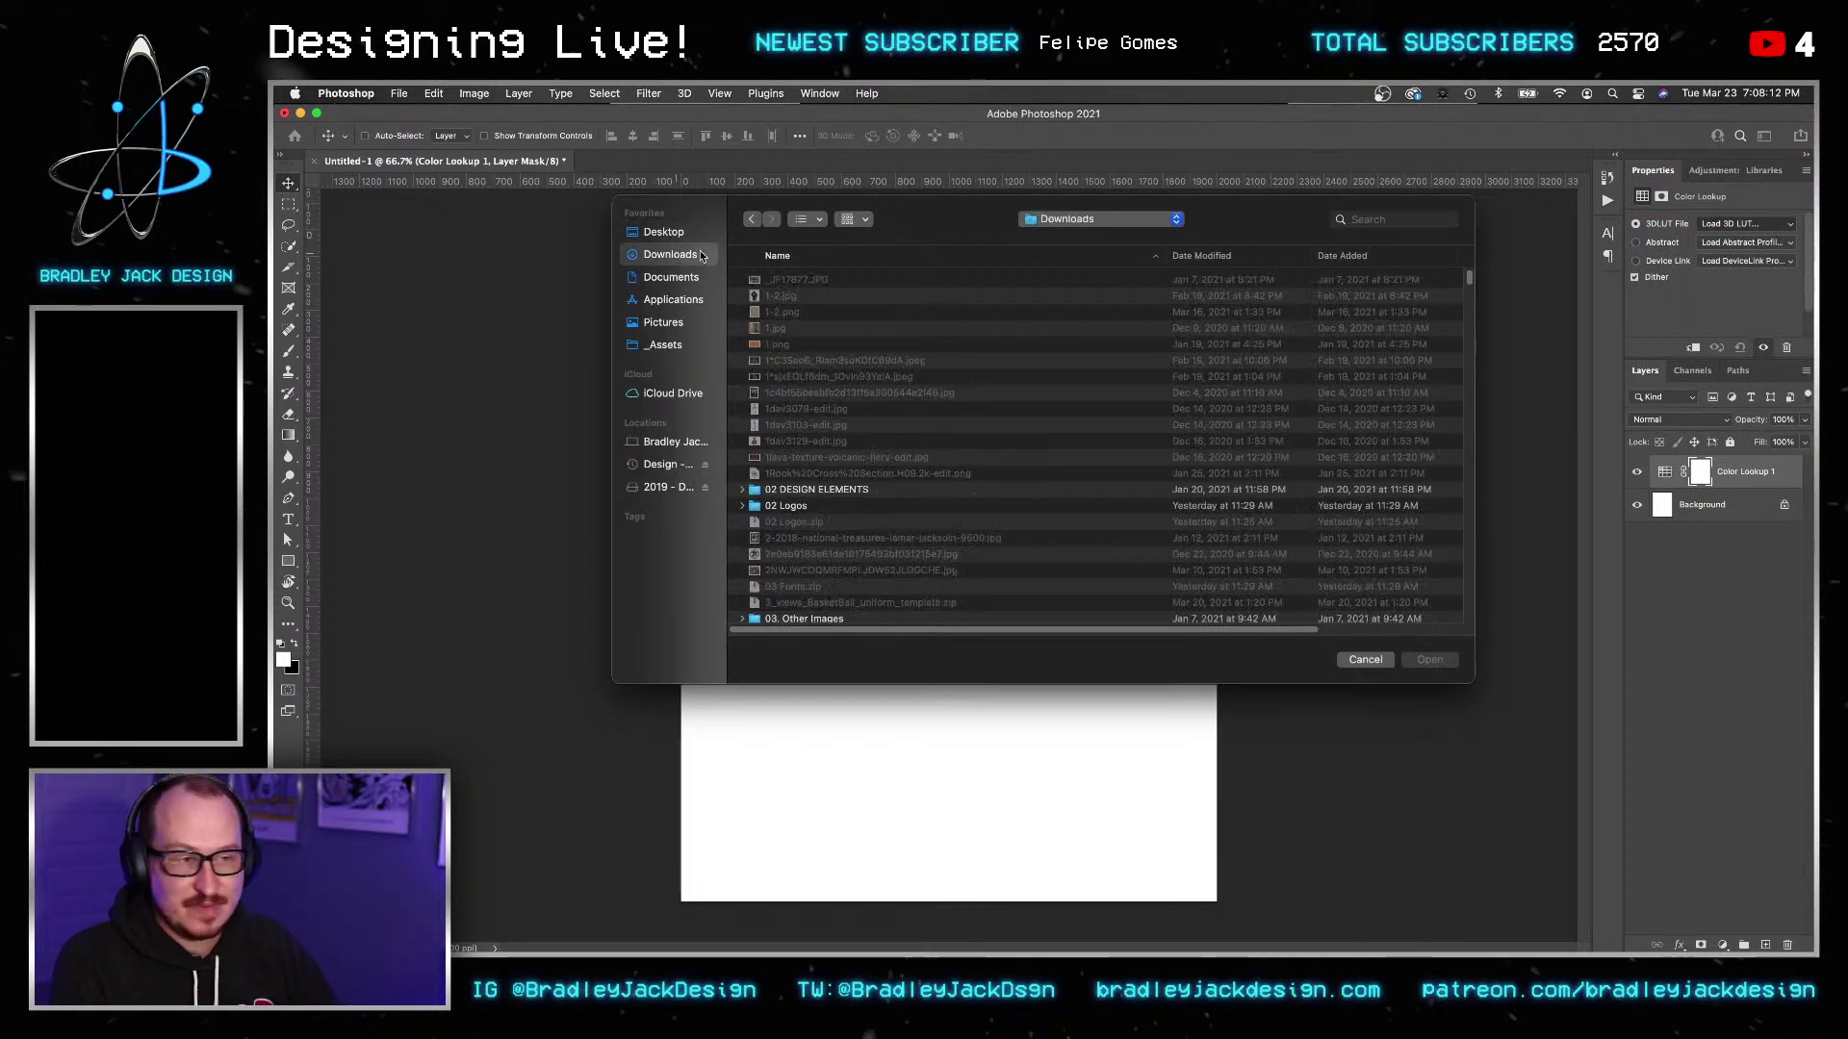
key(Escape)
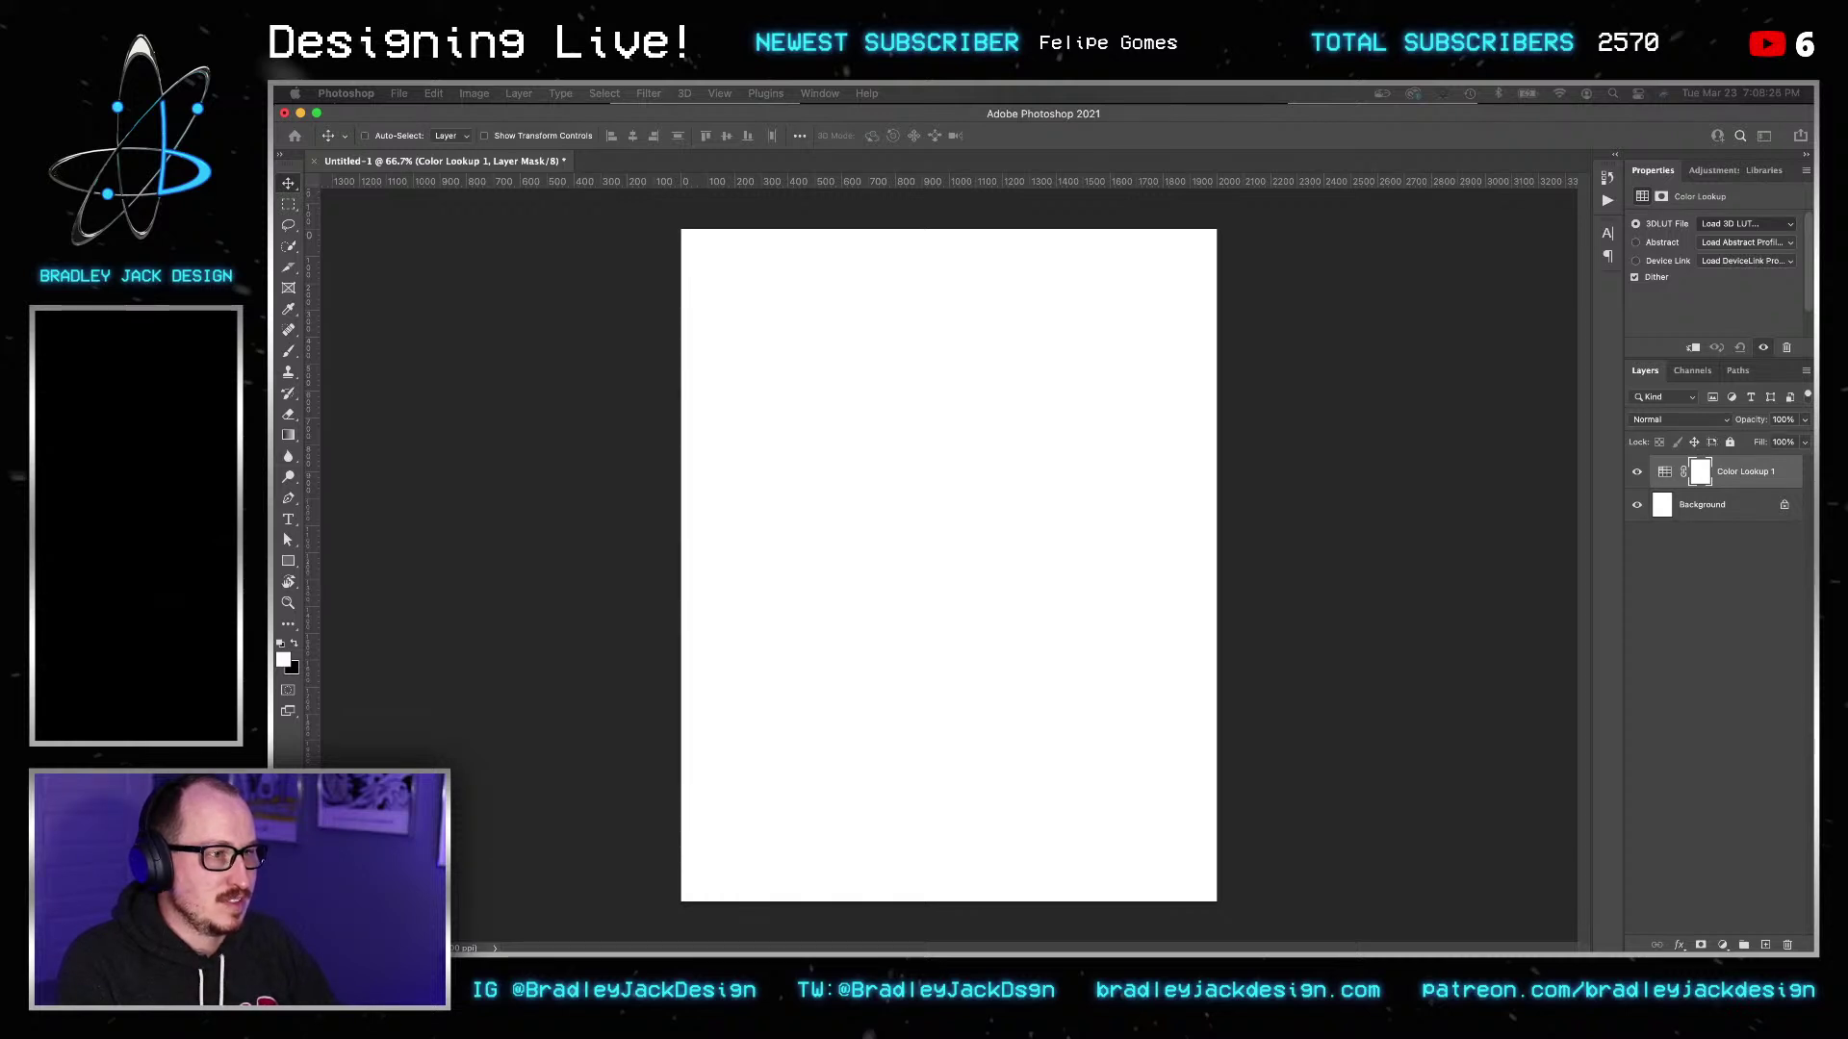
key(Return)
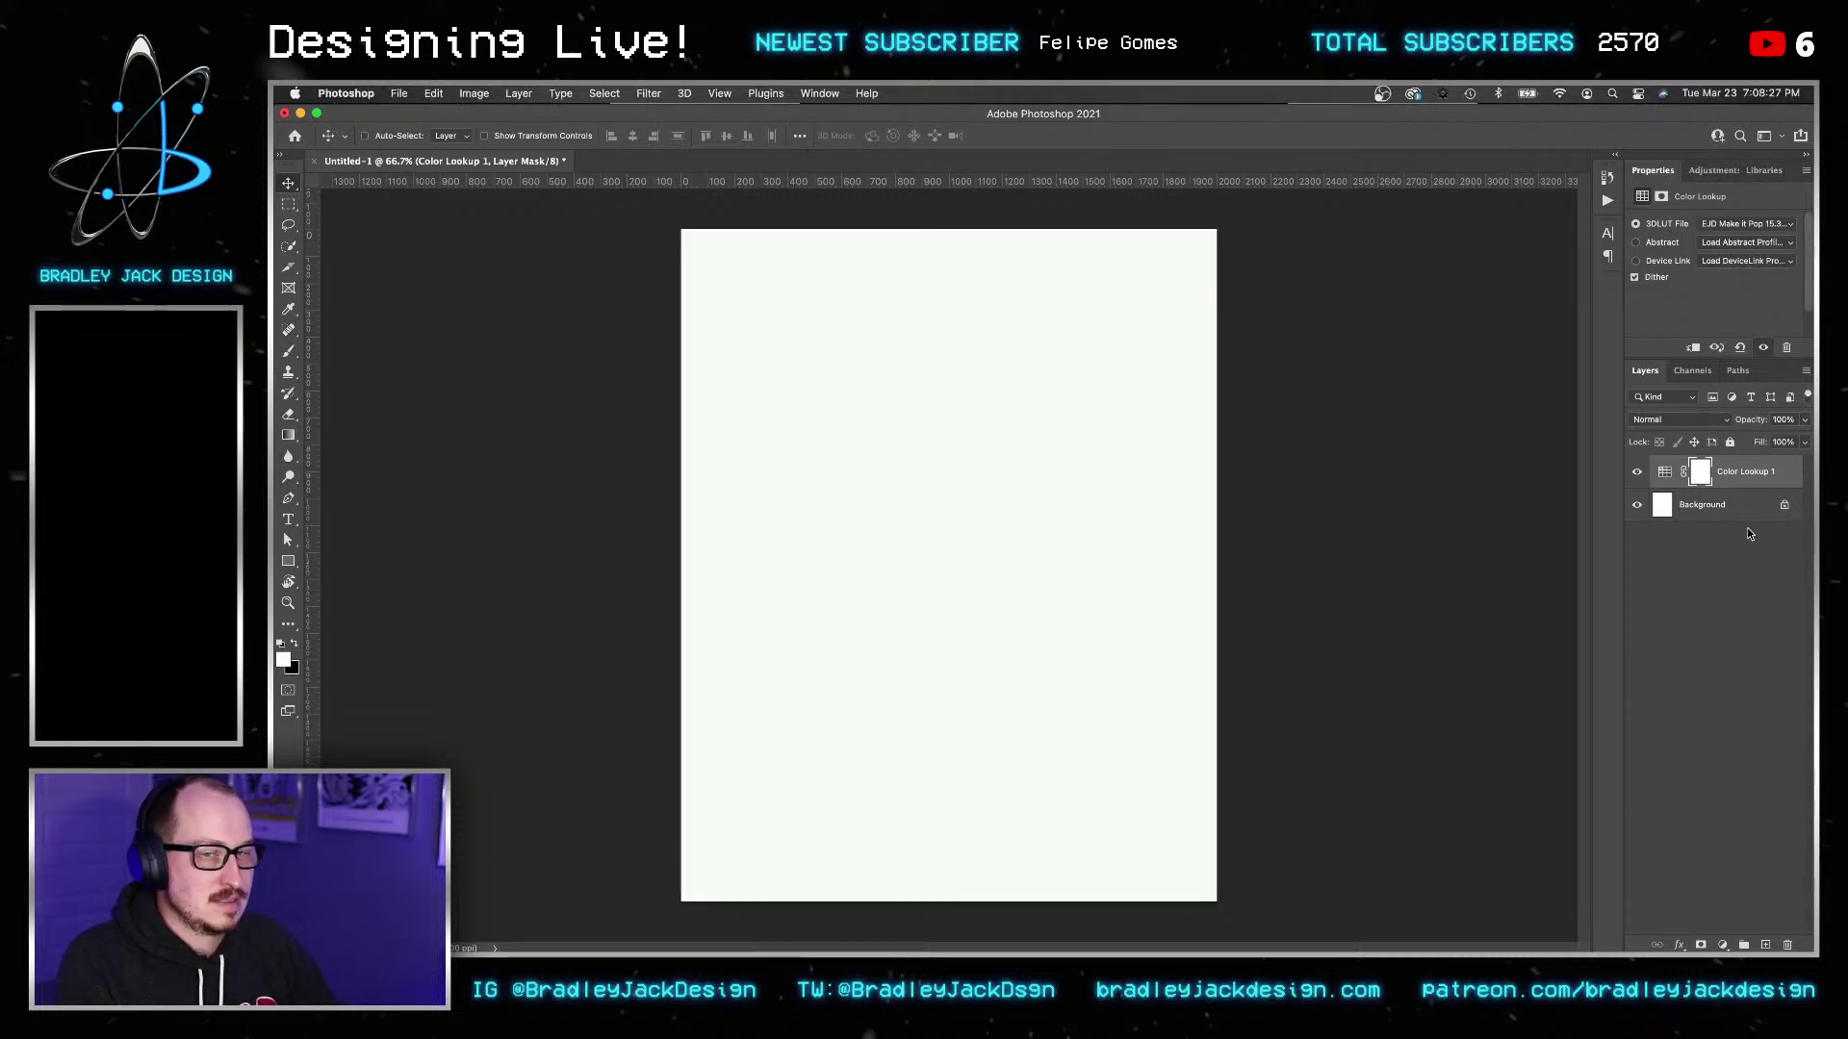
Widen the panel column and make the Properties panel taller.
click(1805, 171)
click(1643, 287)
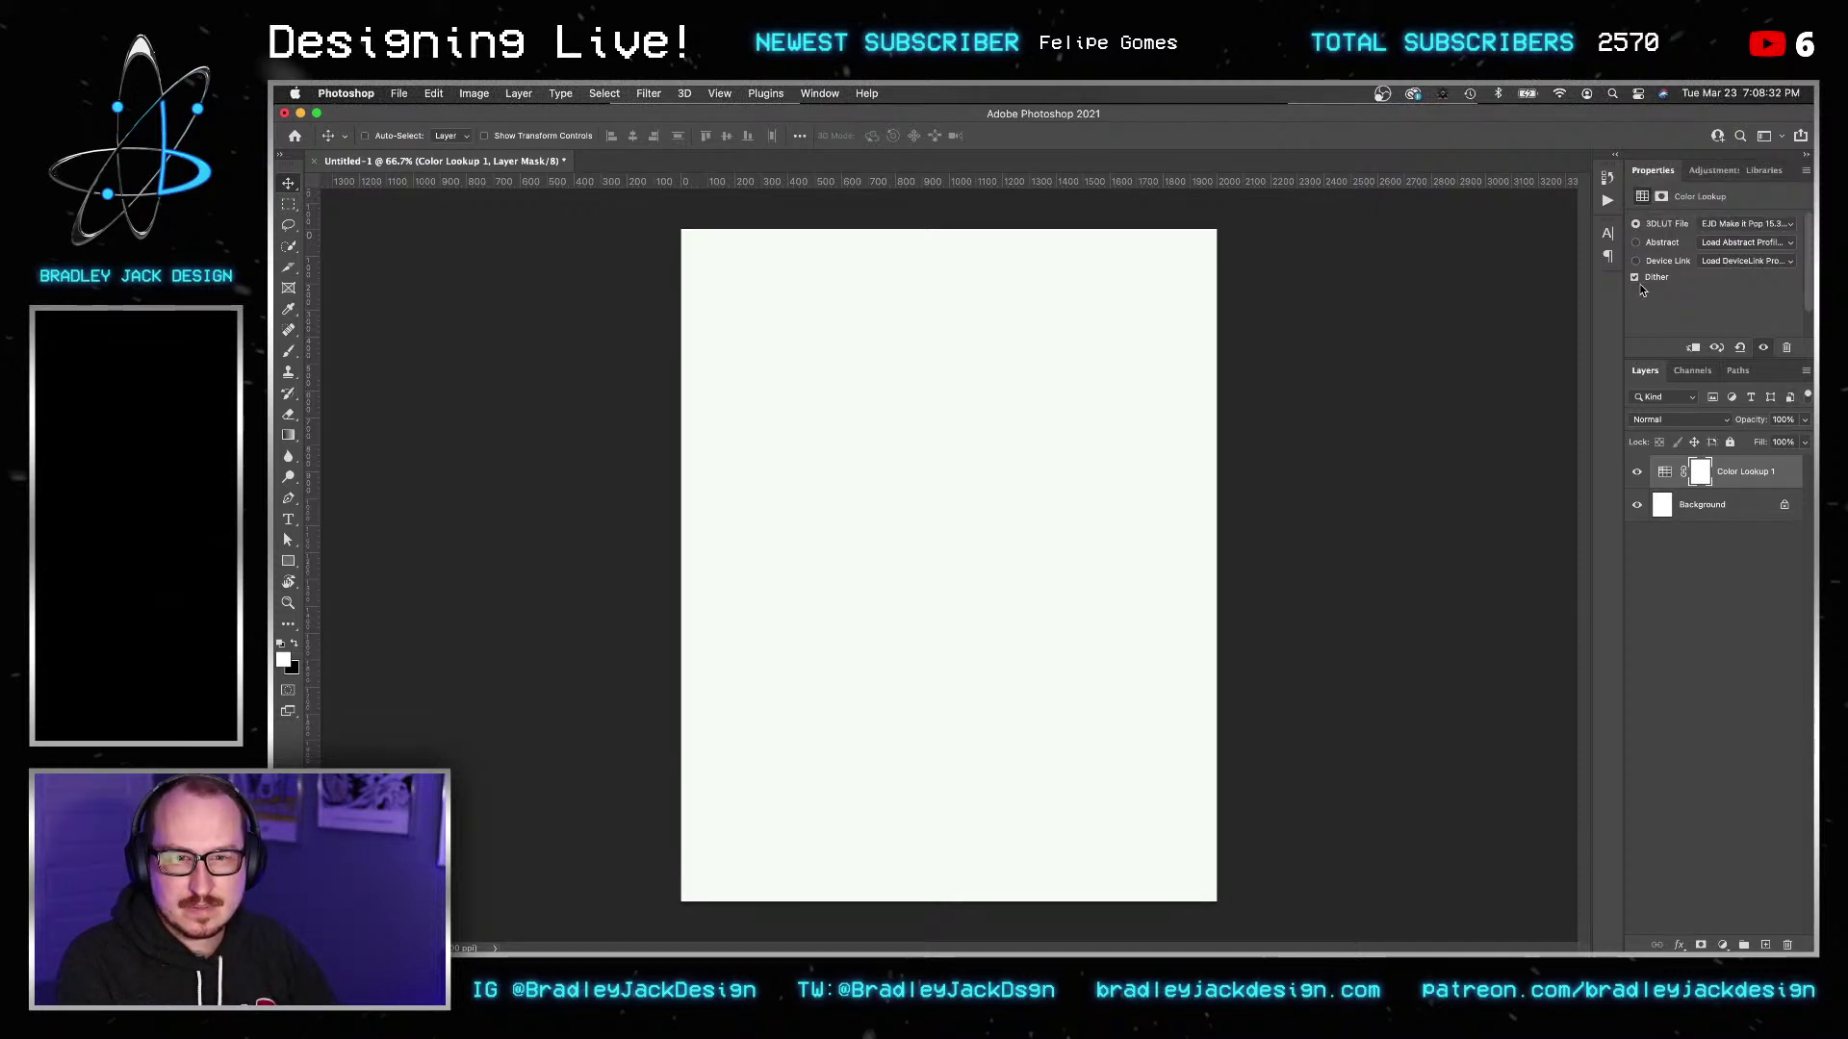
drag(1622, 300, 1480, 300)
drag(1600, 359, 1597, 492)
Switch to Finder, open a new window and move it out of the way of the canvas.
key(super+Tab)
key(super+n)
drag(757, 193, 1815, 250)
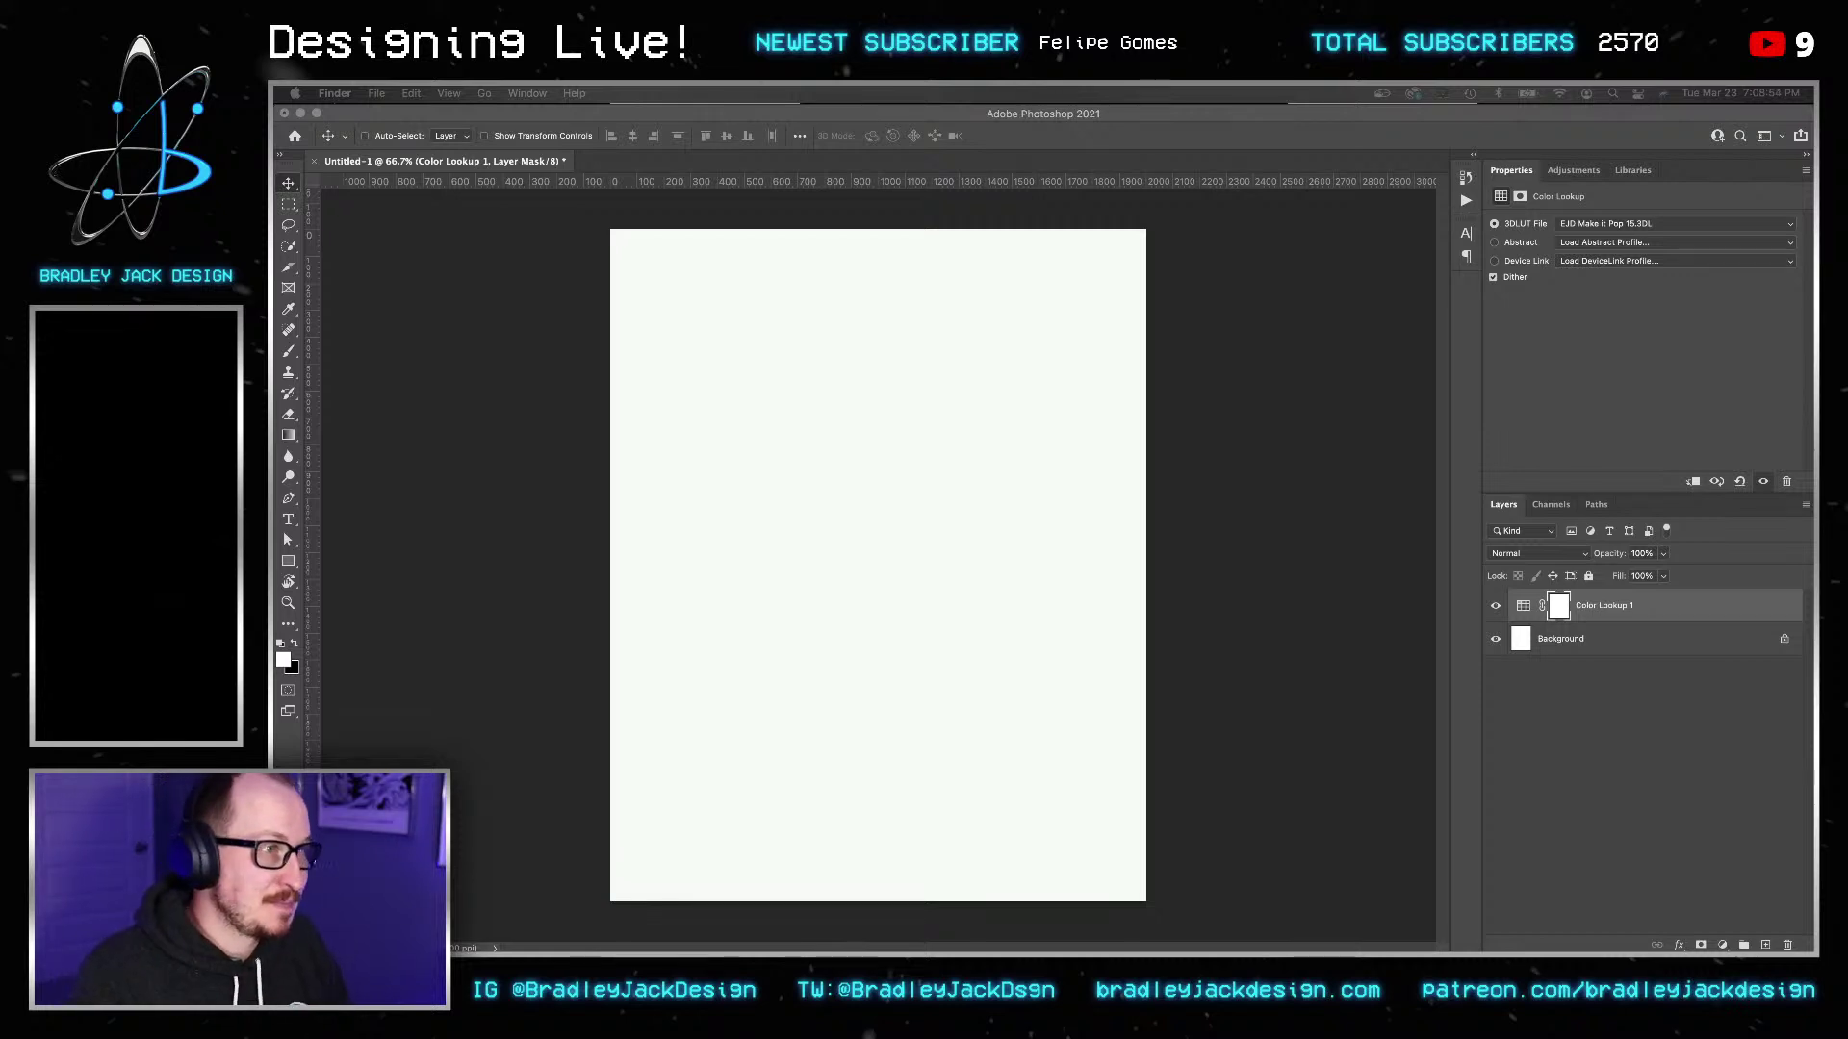
Delete the Color Lookup layer and add a new layer above the background filled with black.
click(1185, 519)
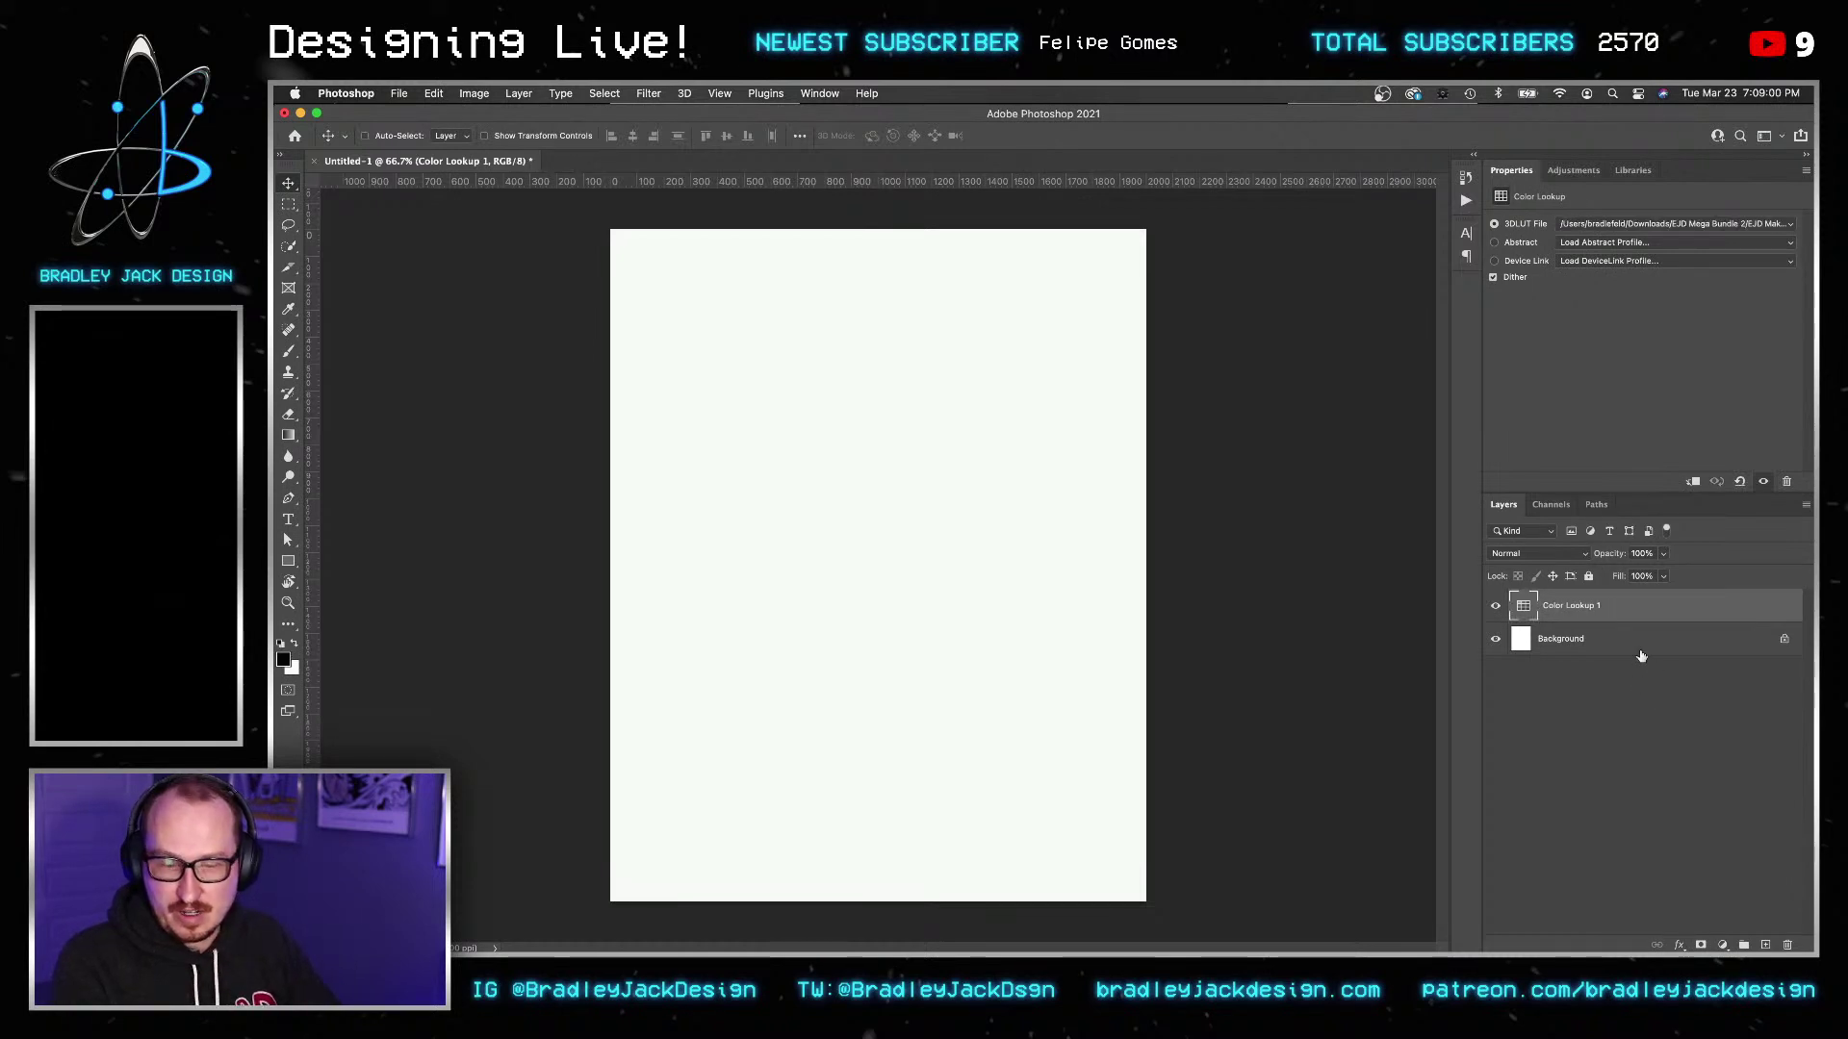
key(Delete)
key(ctrl+shift+alt+n)
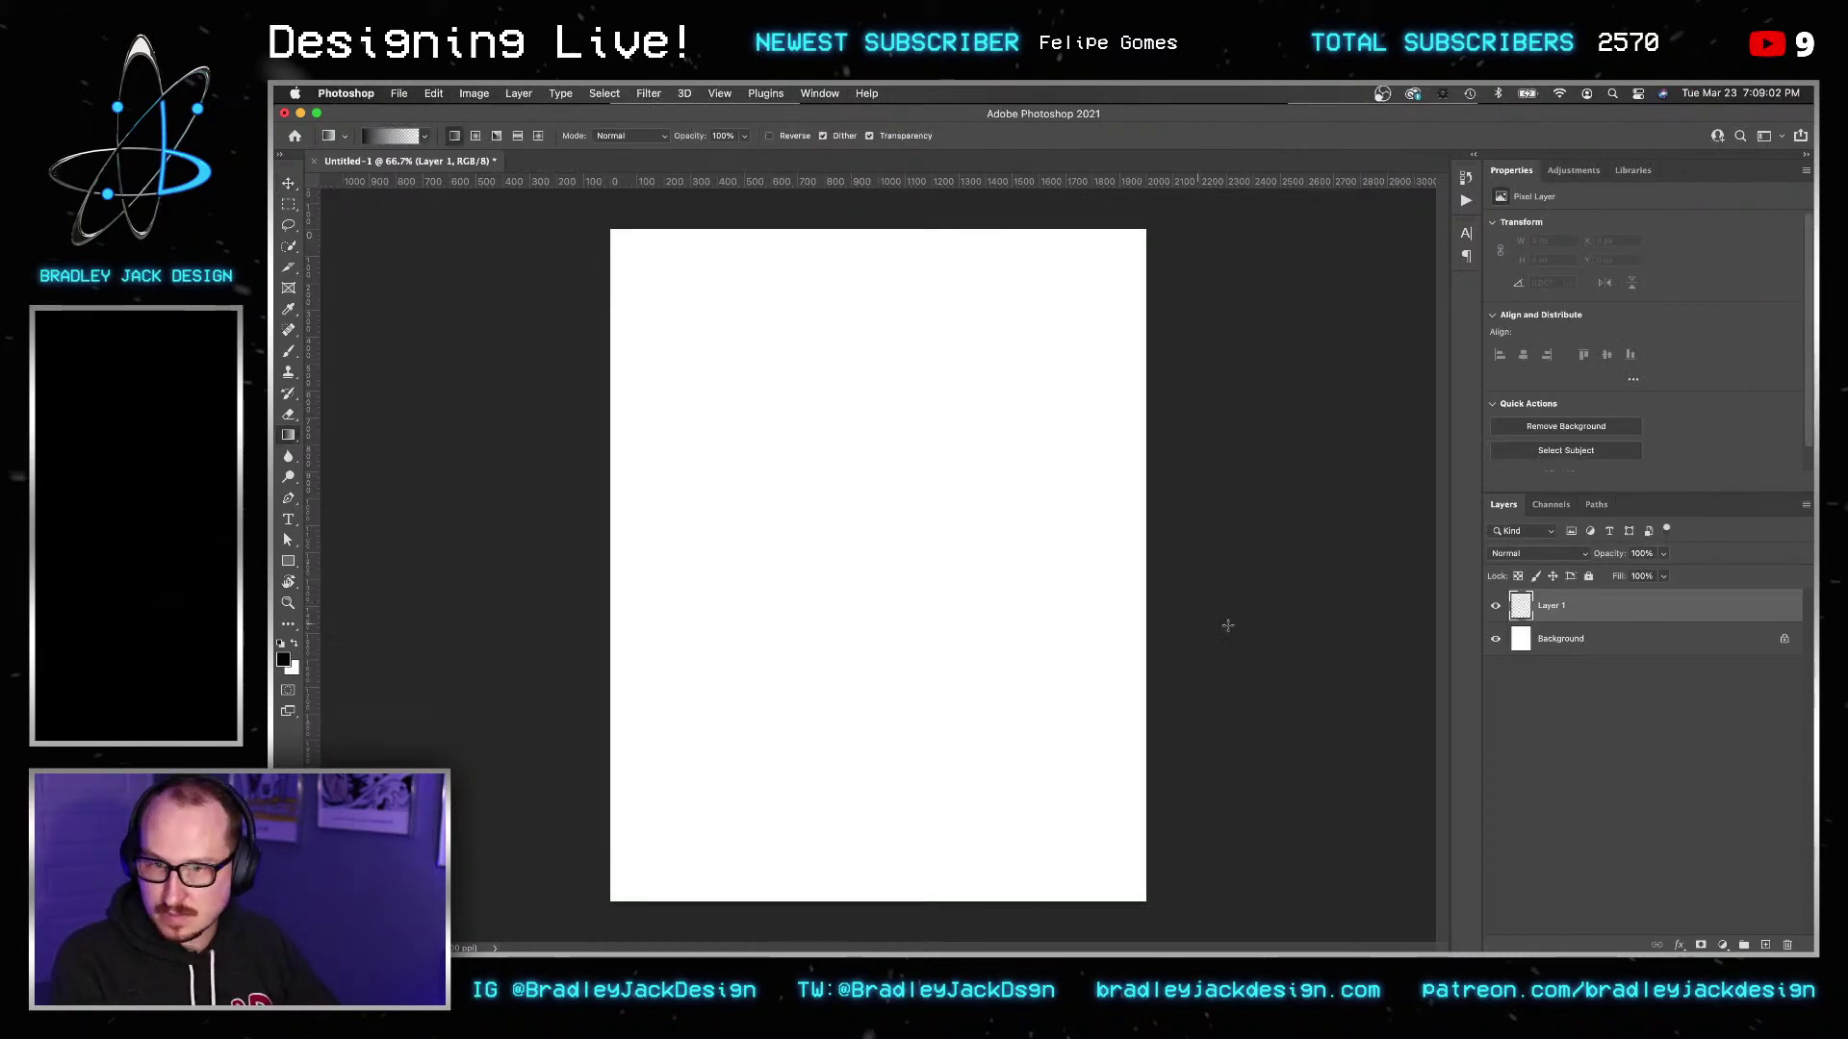
key(alt+BackSpace)
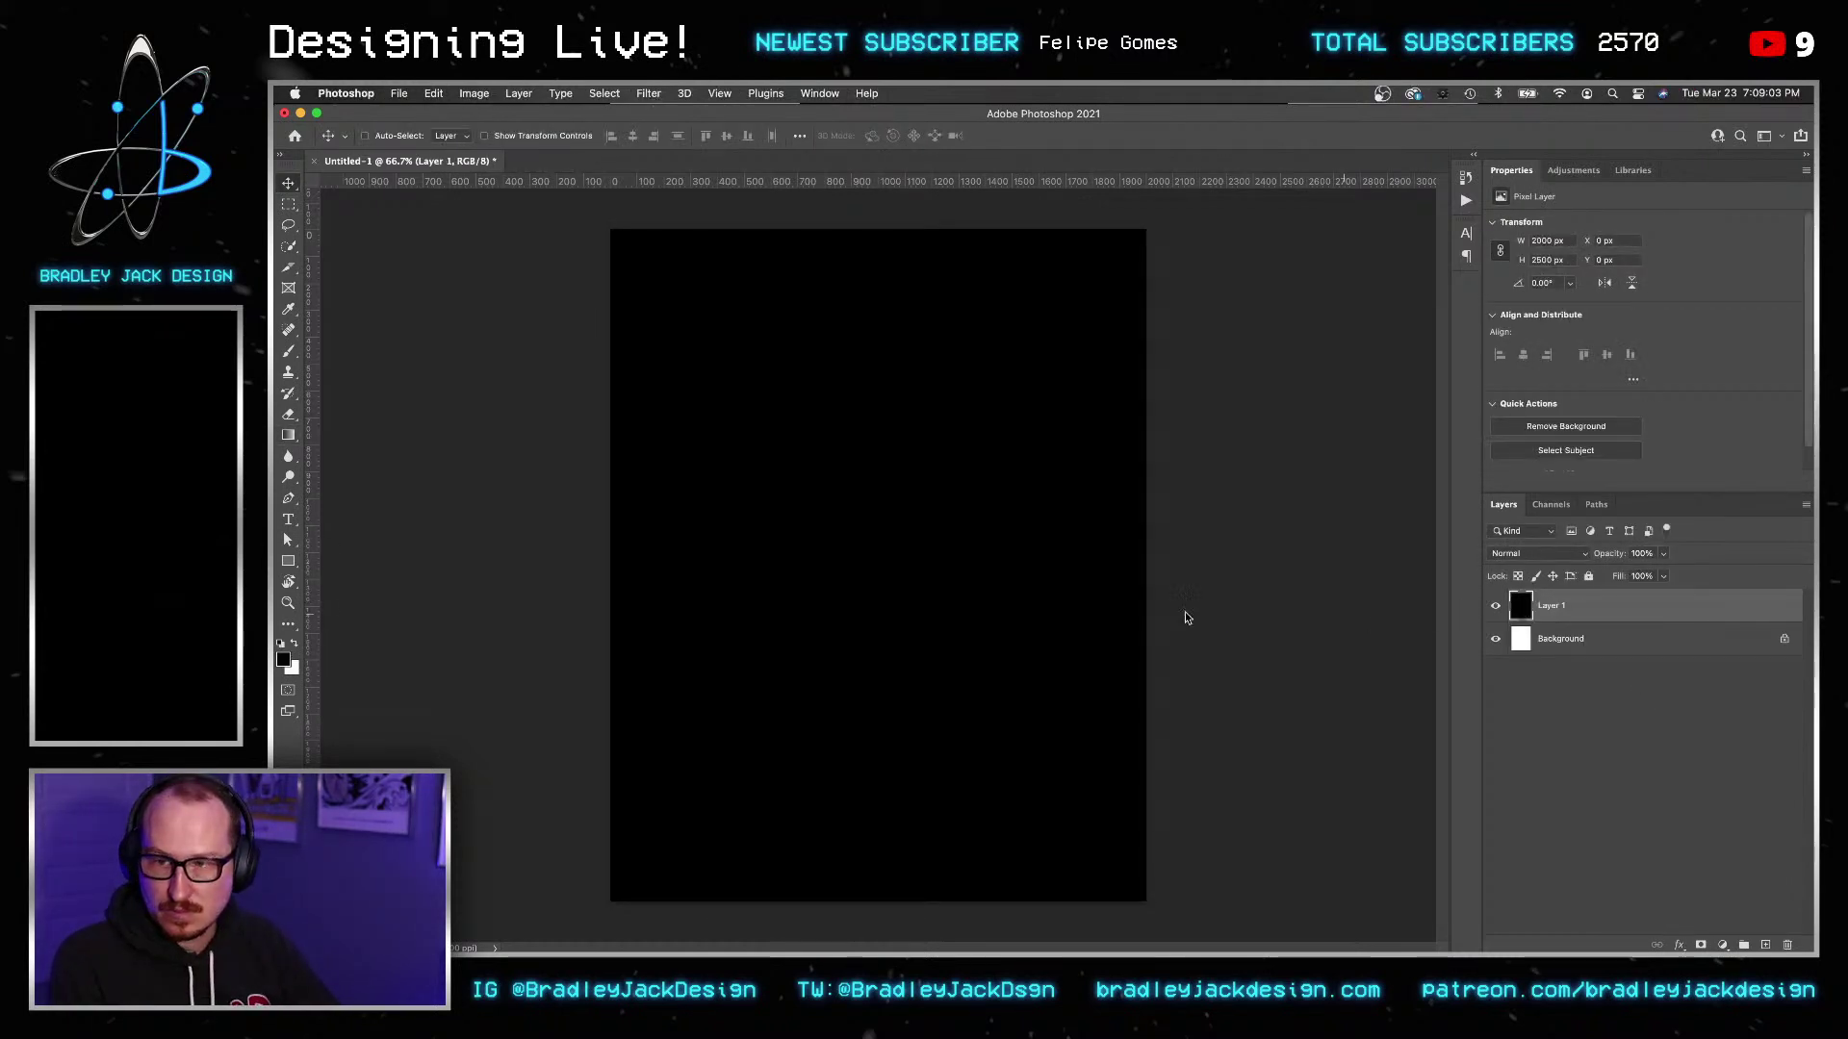
Place all five files from the Chase Claypool folder in Finder into the poster document as embedded smart objects.
click(1505, 698)
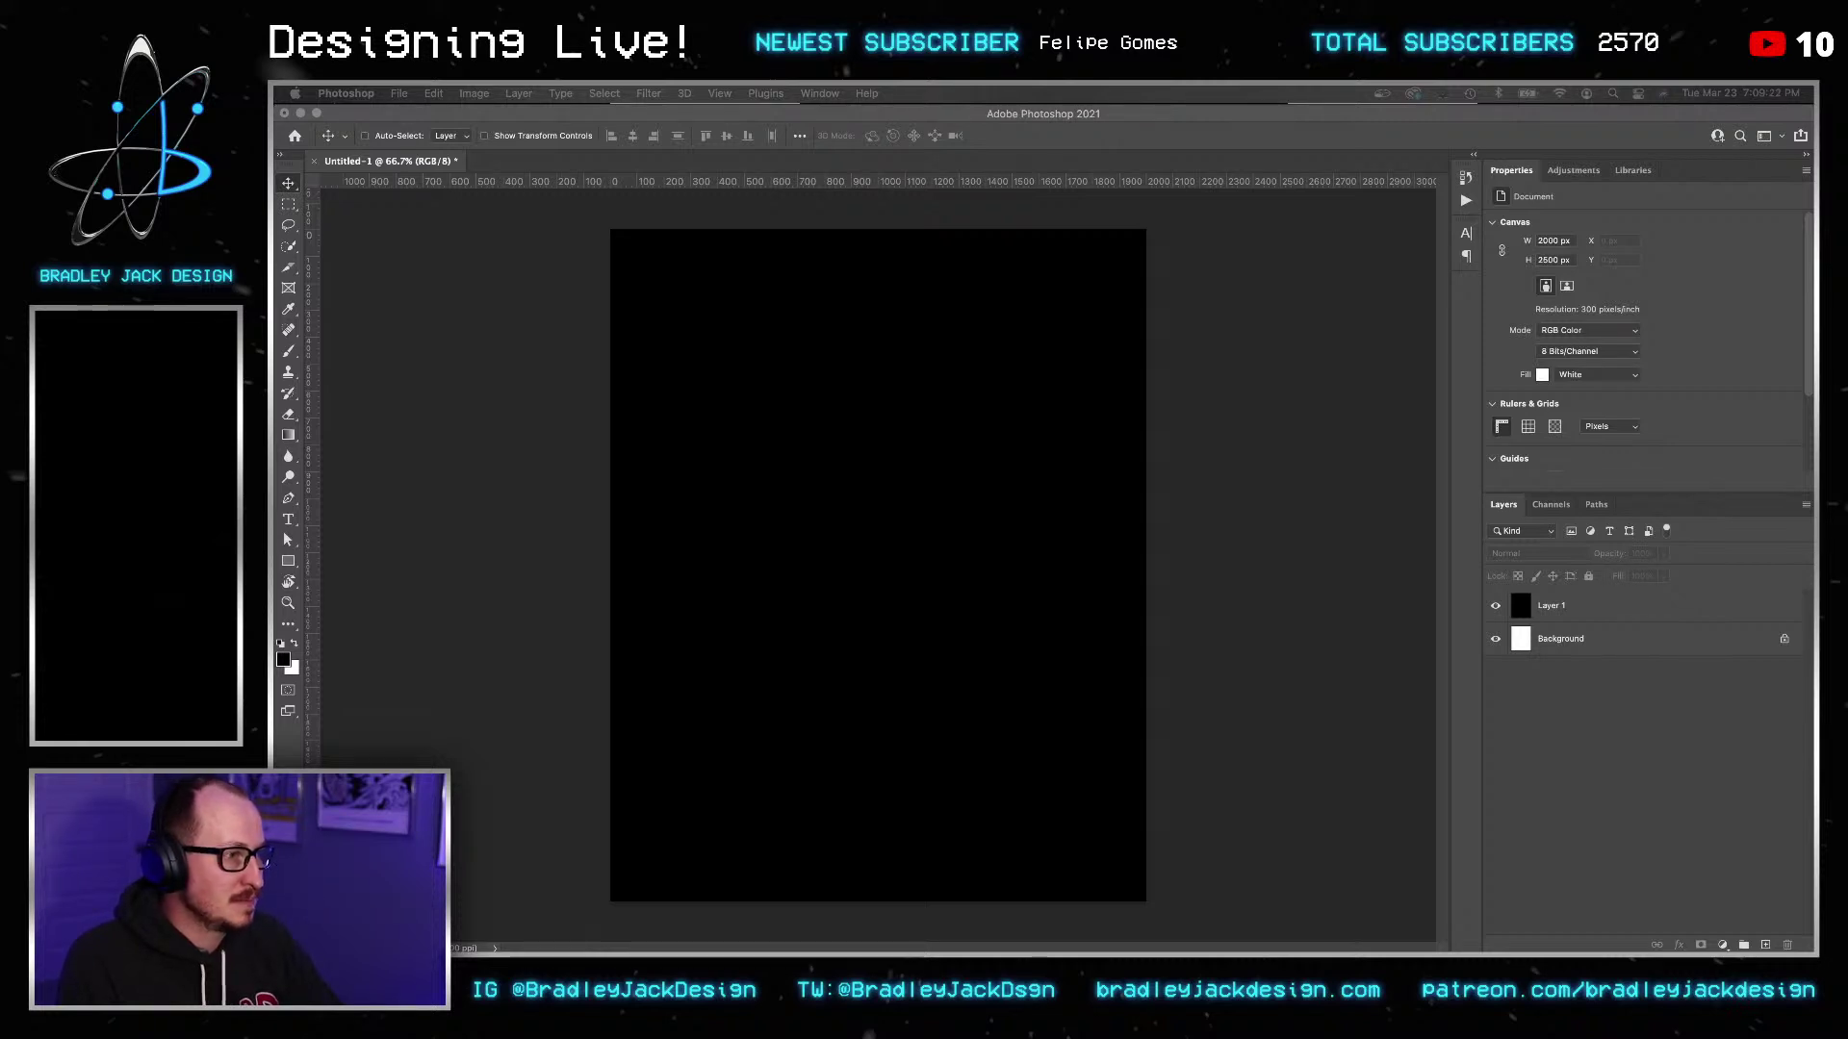
key(super+Tab)
click(797, 422)
click(823, 438)
click(833, 485)
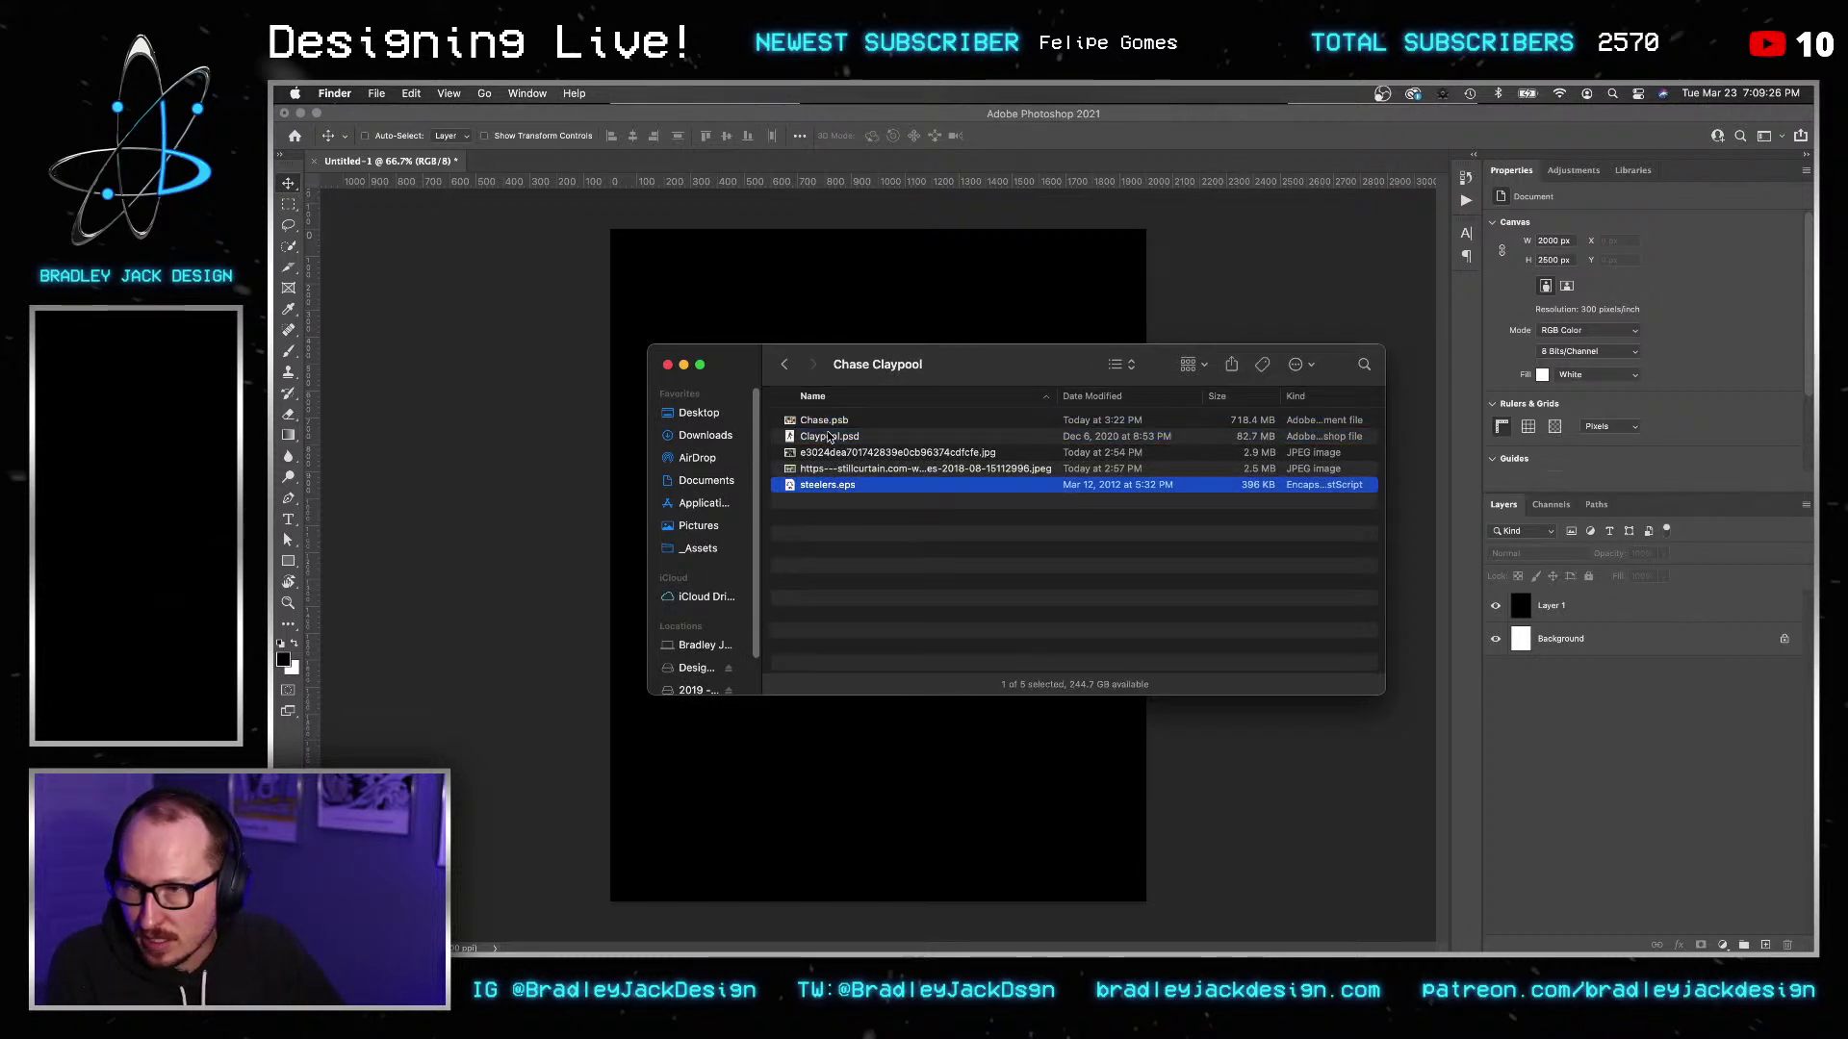
shift+click(831, 436)
drag(830, 421, 808, 294)
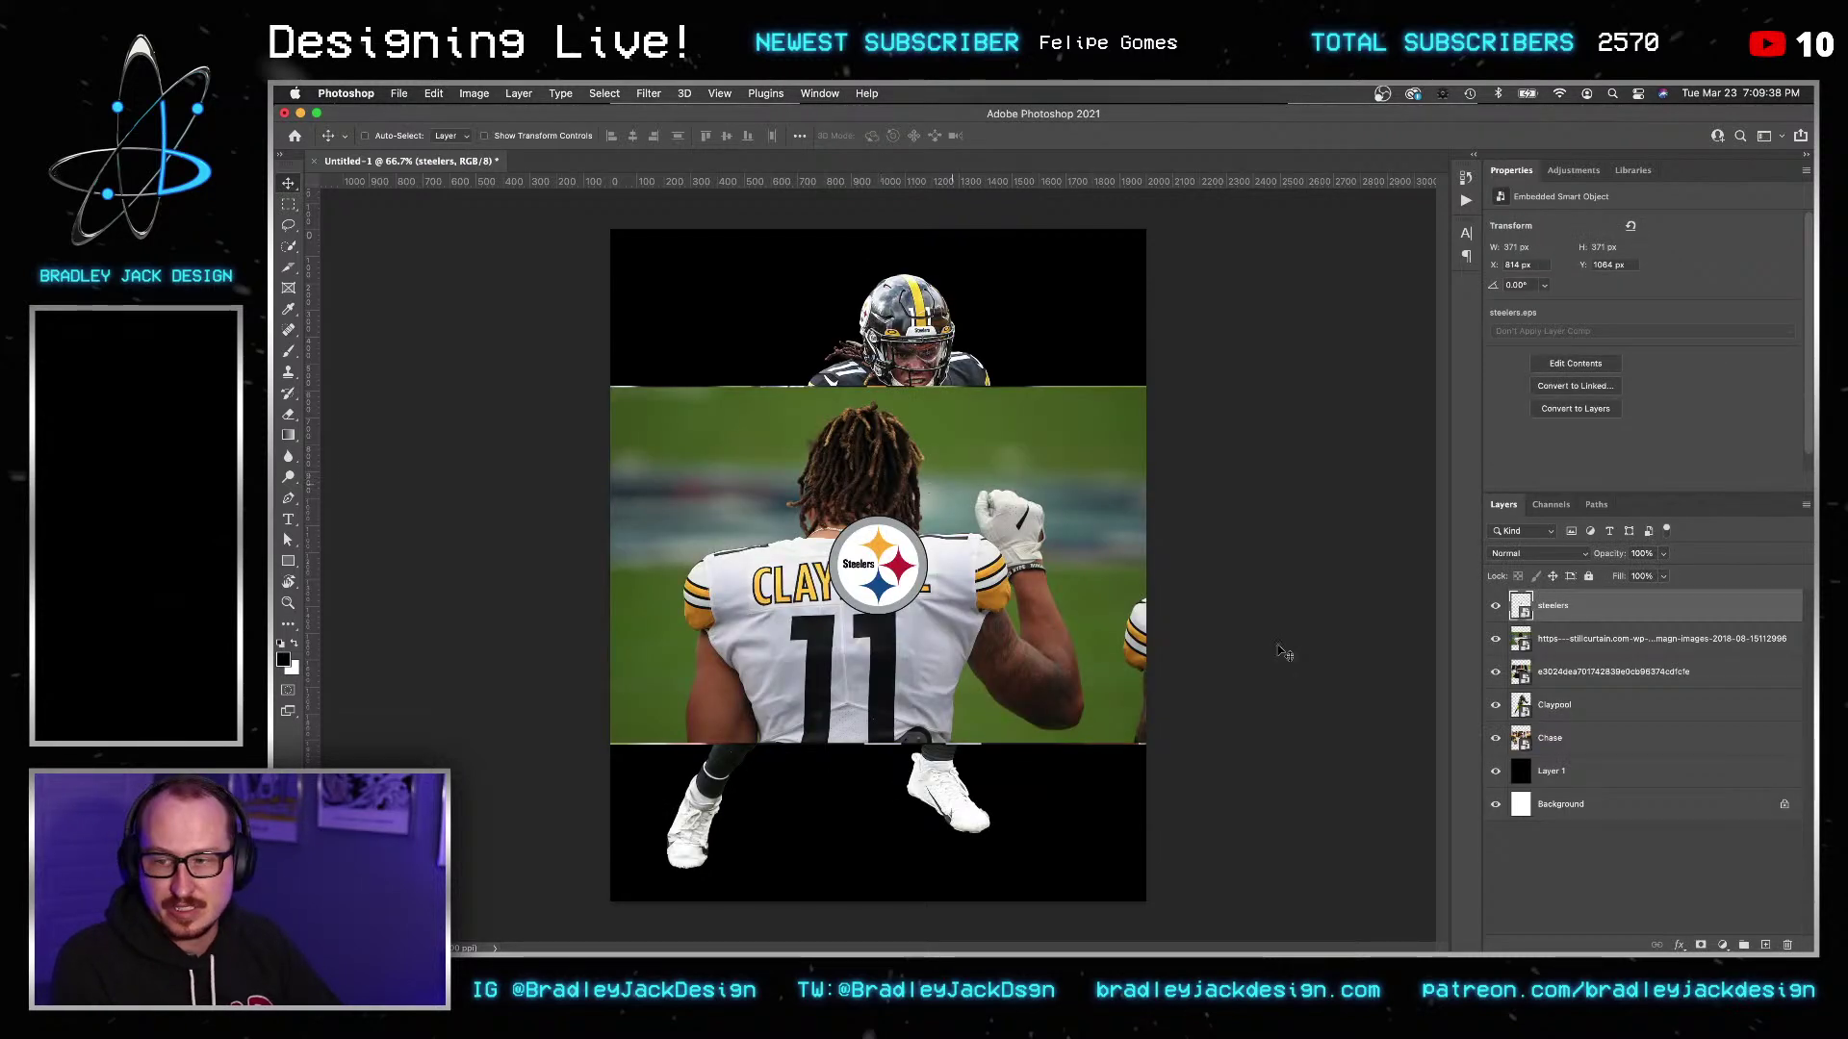
Hide the steelers logo, both back-view photos and the Claypool cutout, leaving the Chase photo uncovered.
click(1496, 606)
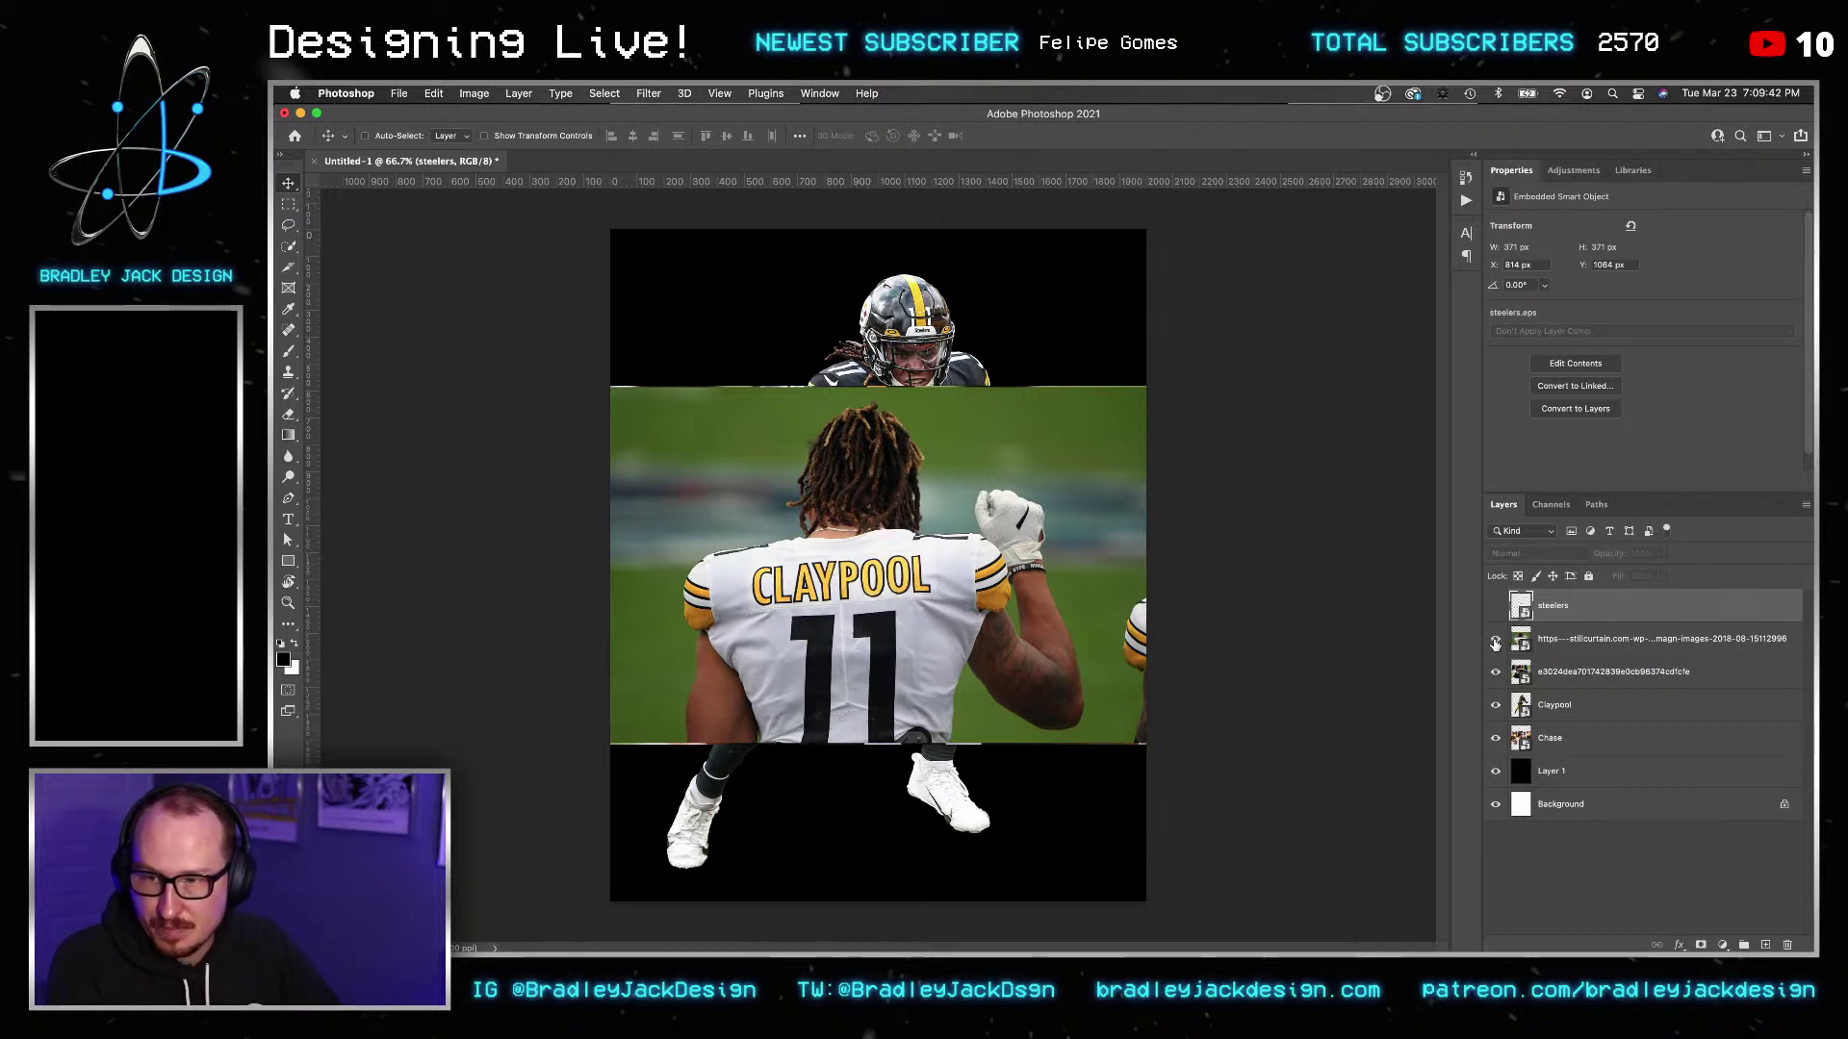
click(1496, 640)
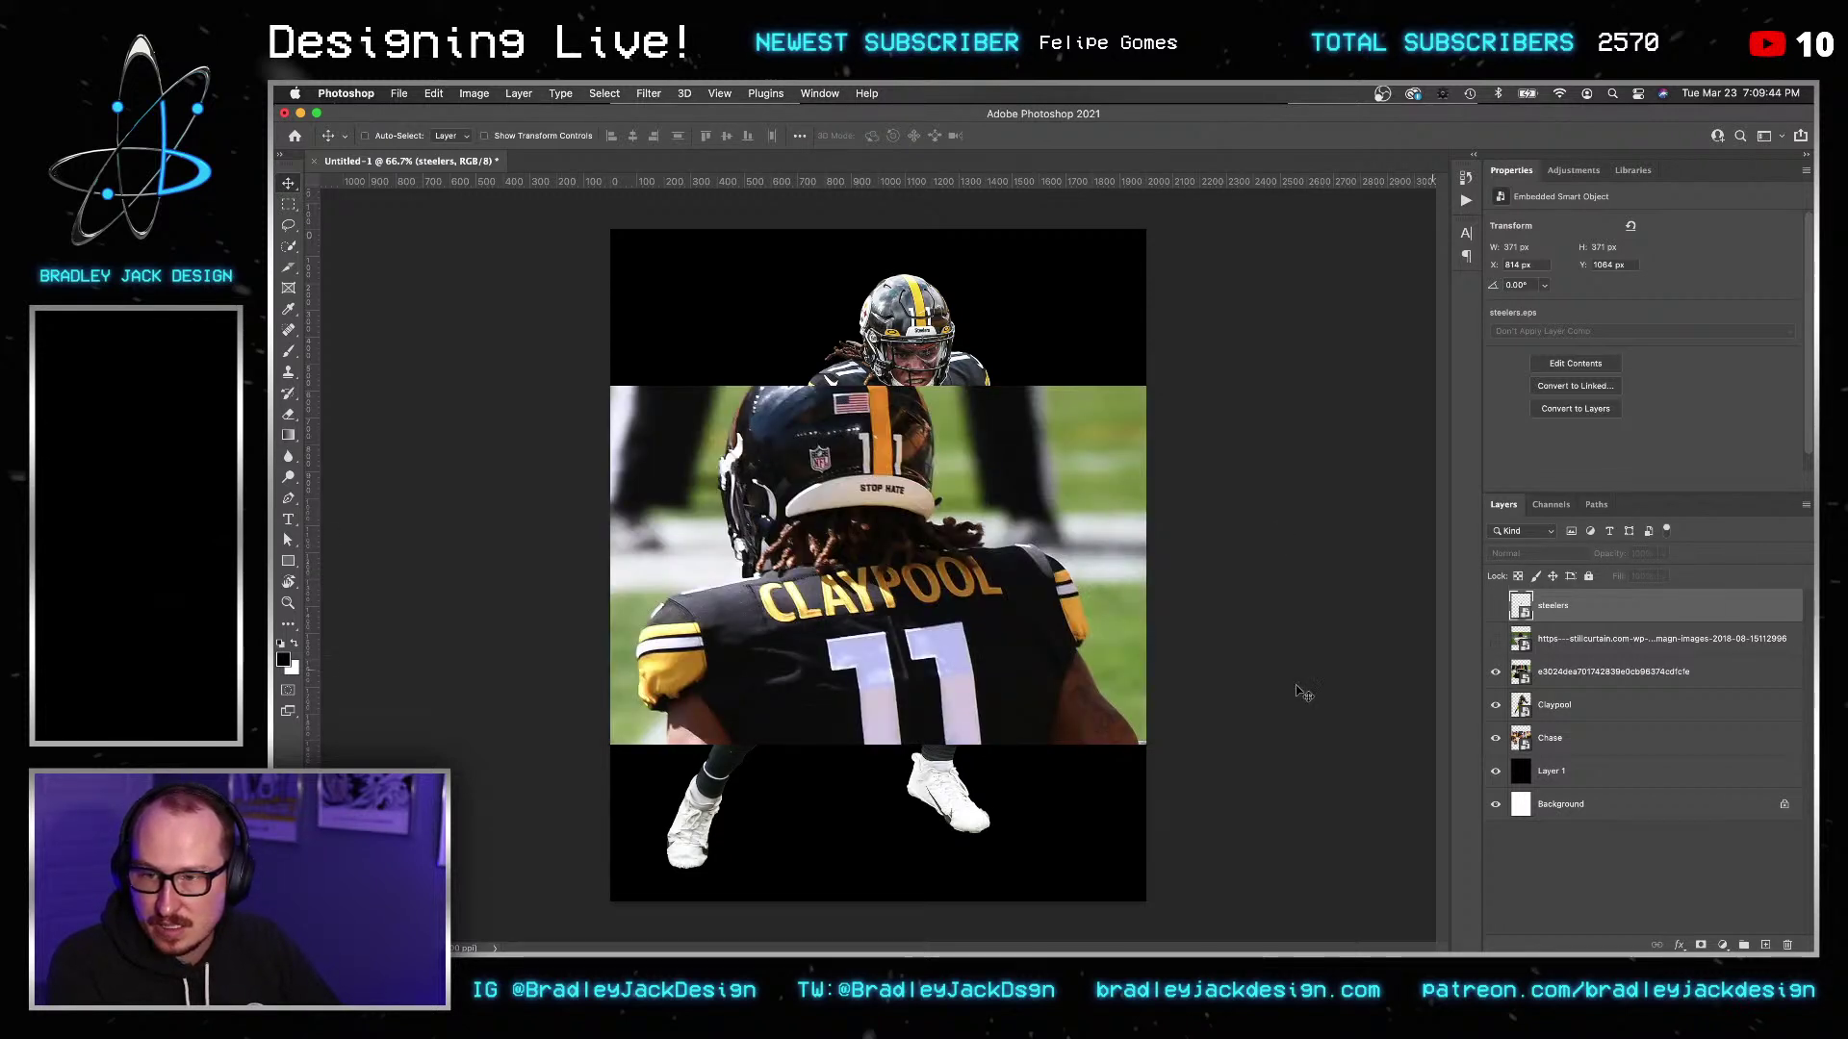
click(1495, 673)
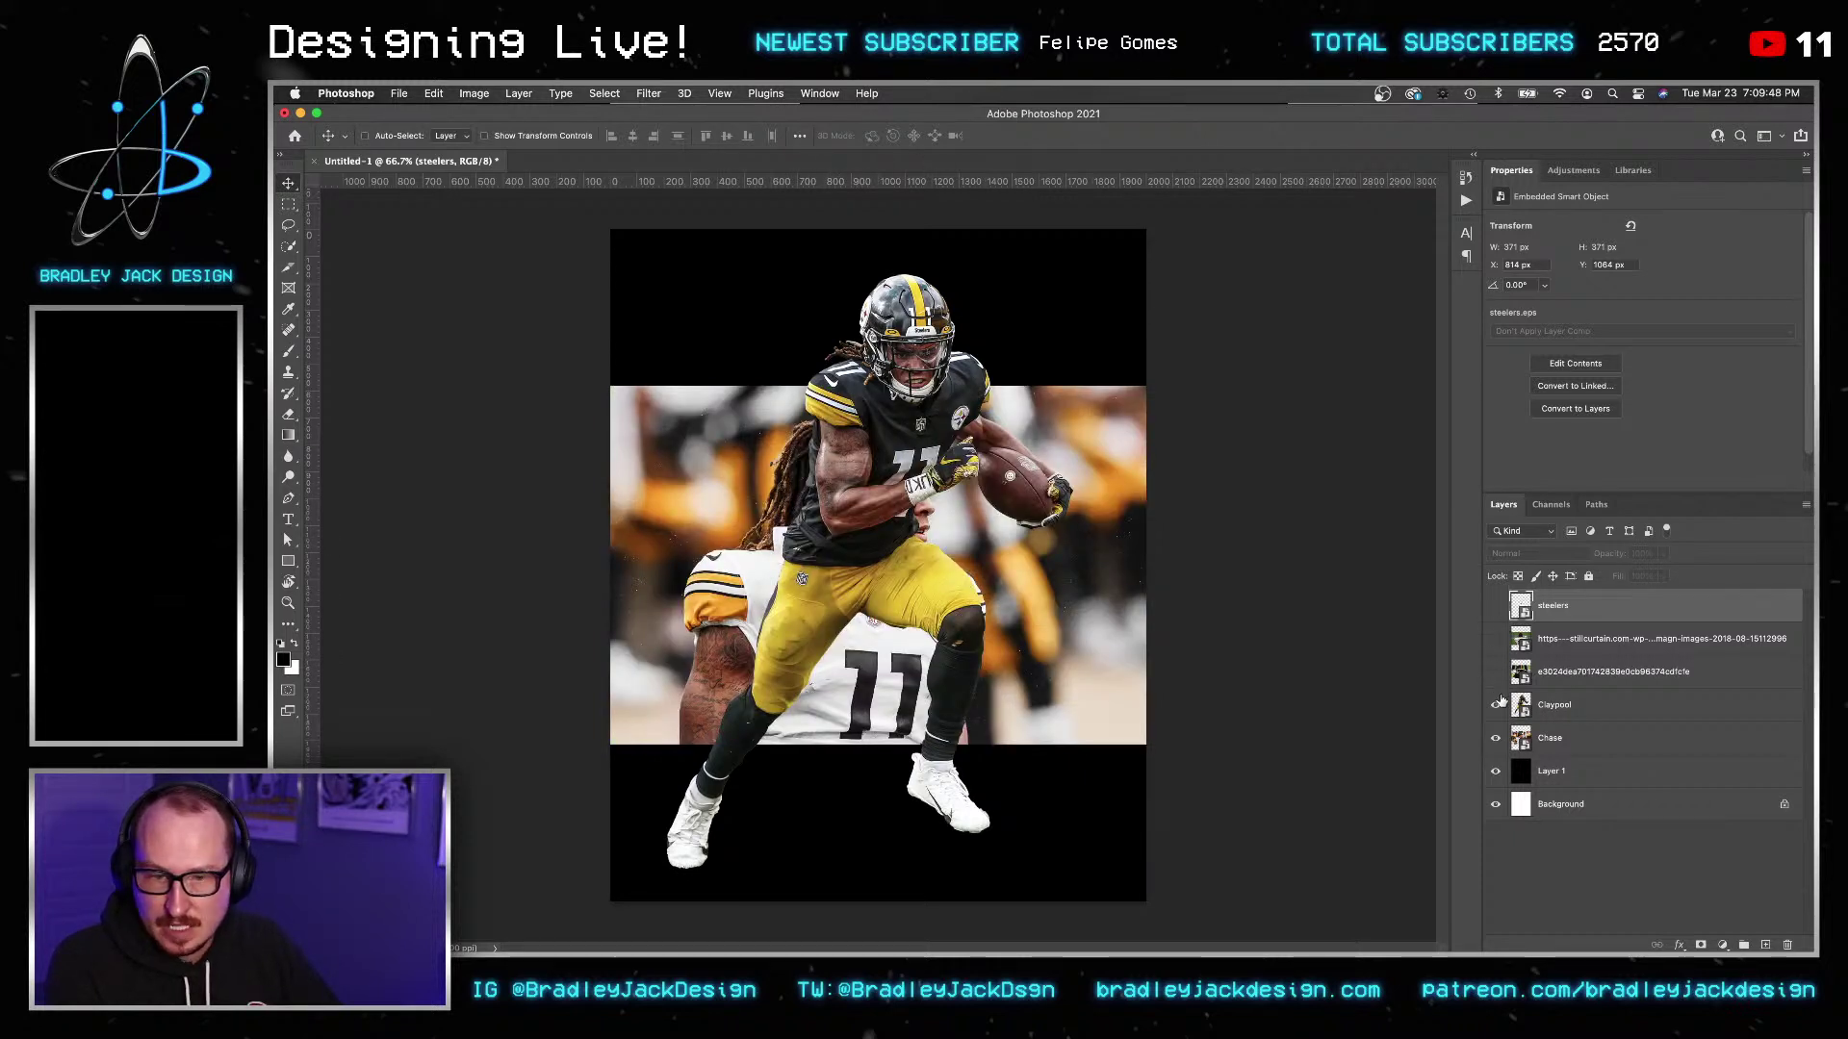
click(1496, 706)
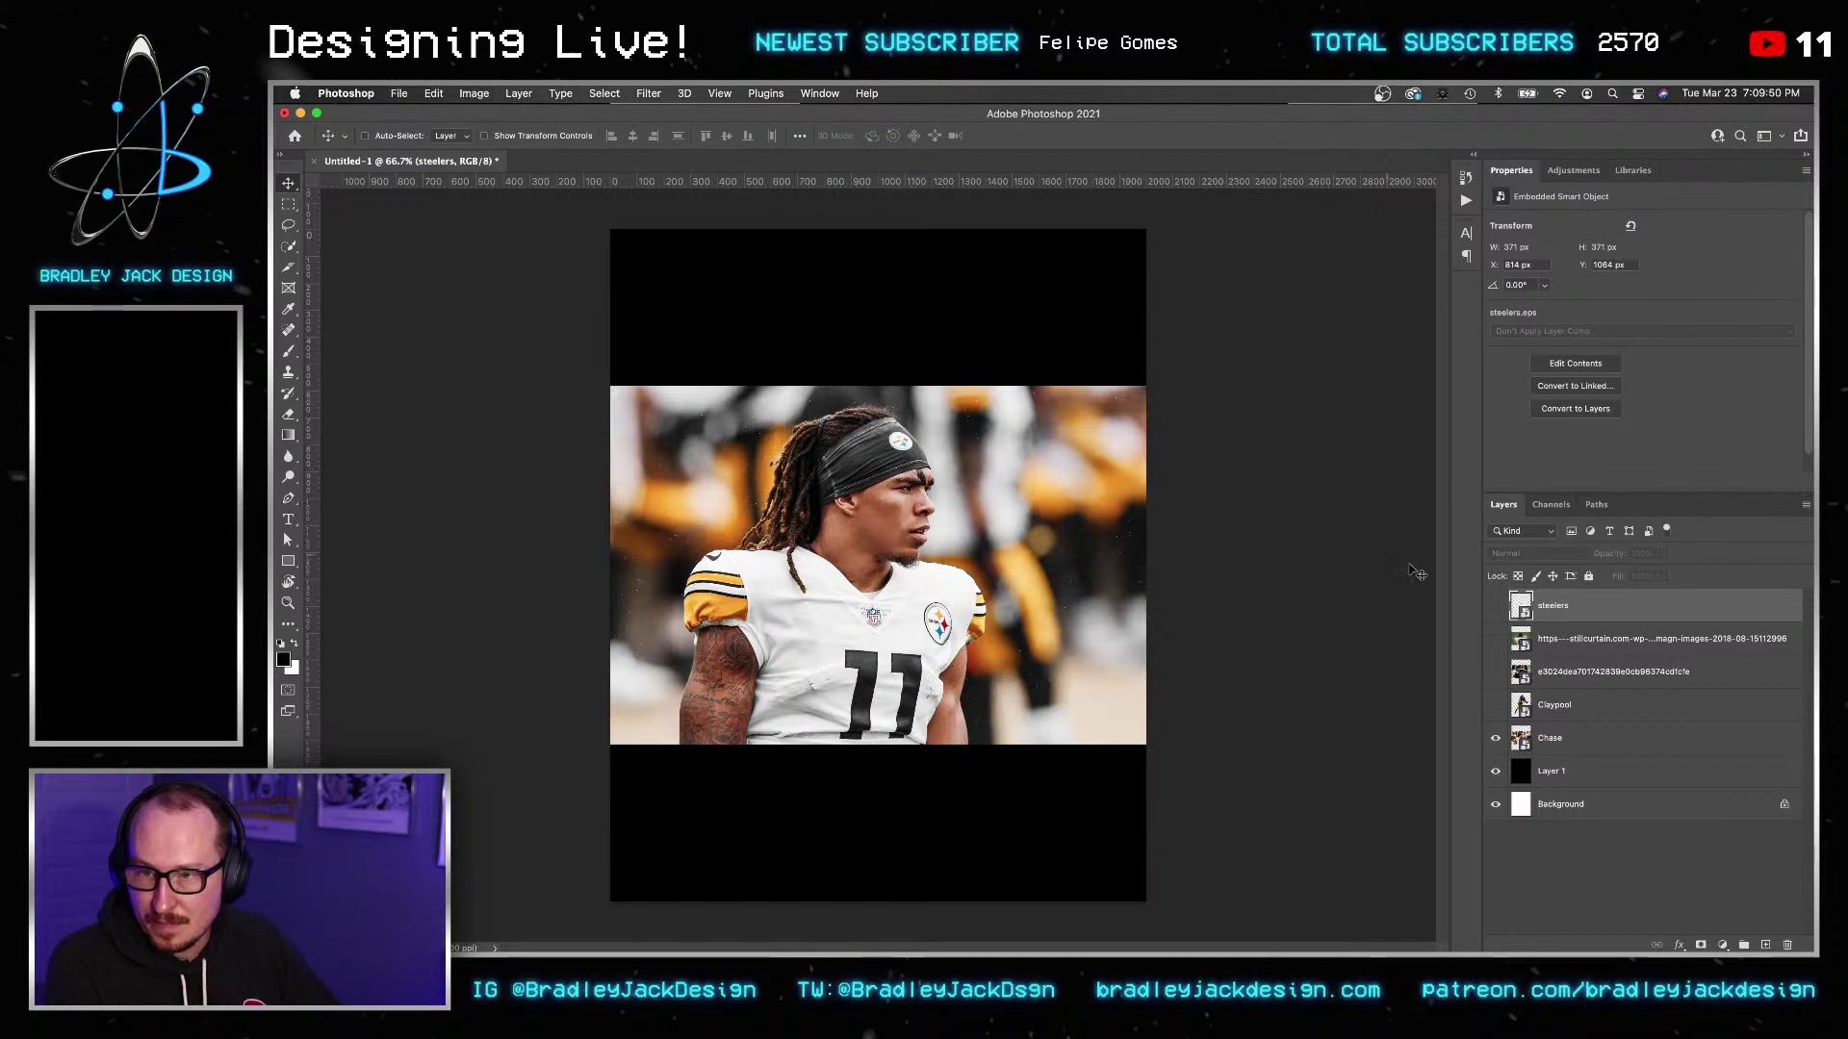
Scale the Chase photo up from its centre to about 2997 × 1997 px.
click(1565, 741)
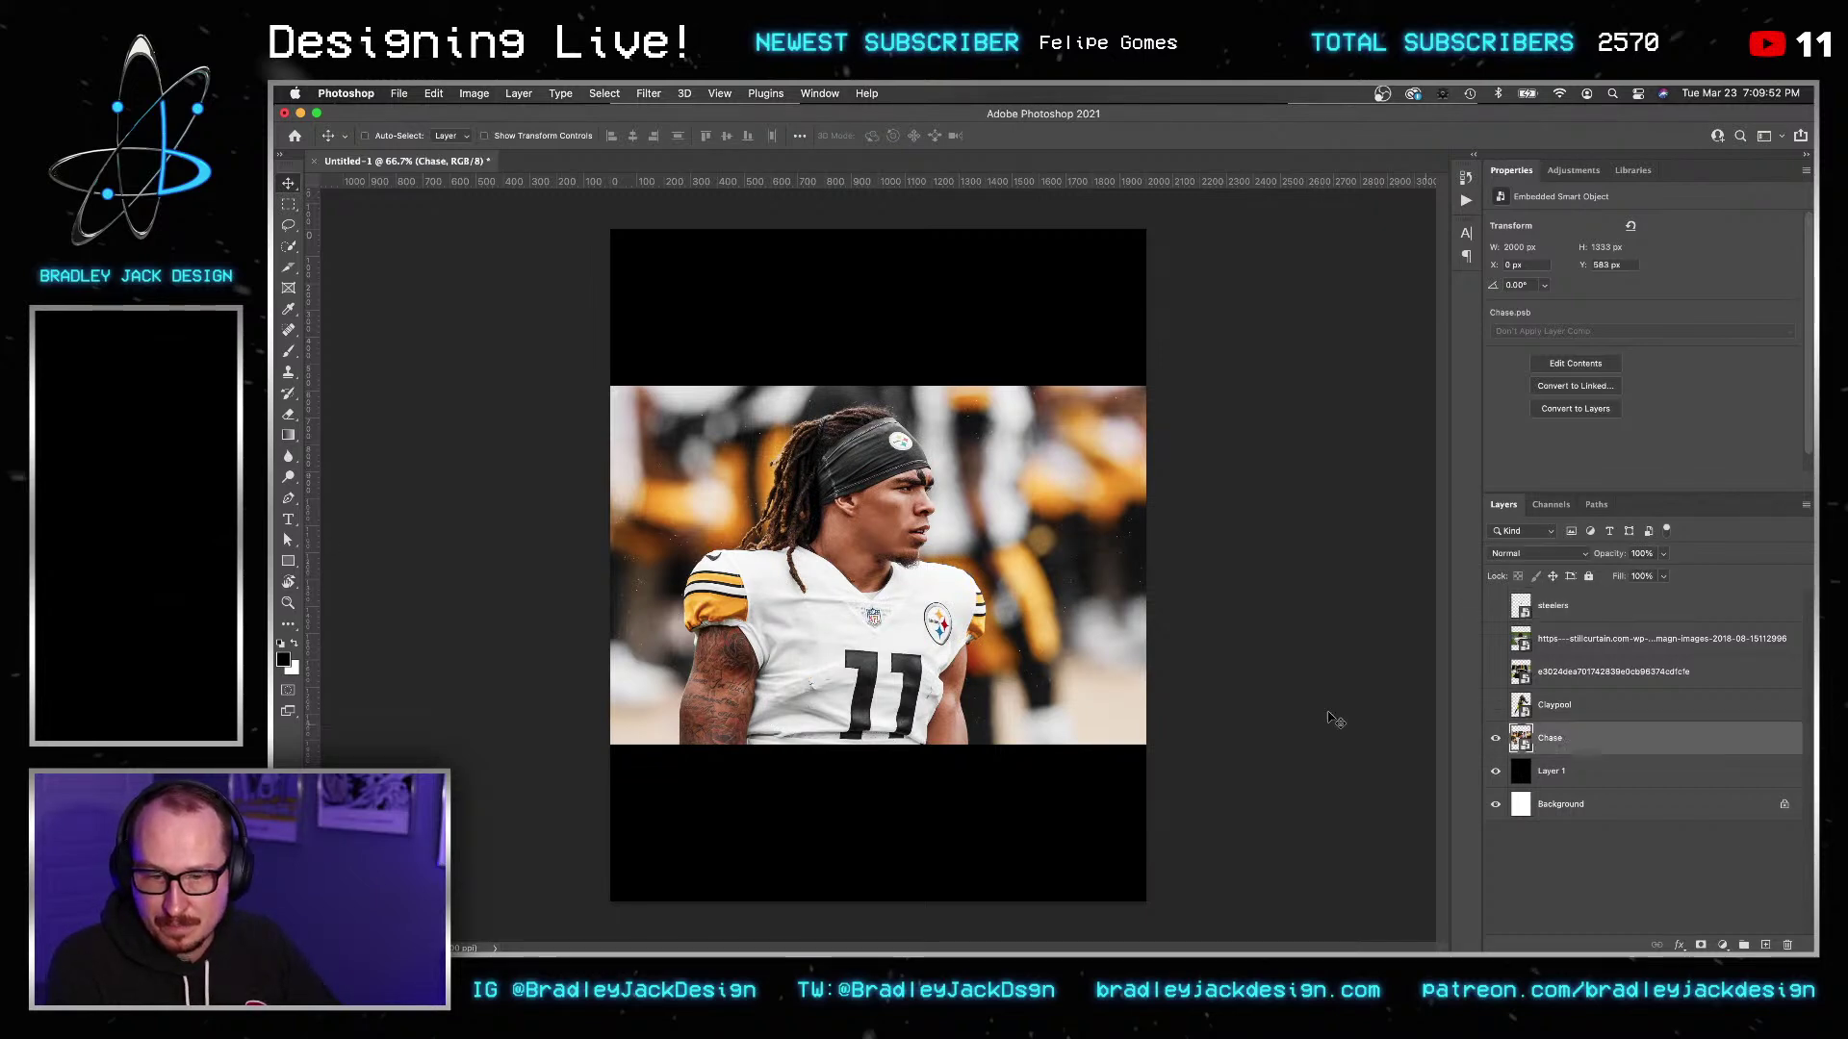
key(ctrl+t)
mouse_move(1144, 743)
mouse_down()
mouse_move(1279, 833)
mouse_move(1162, 725)
mouse_up()
key(Return)
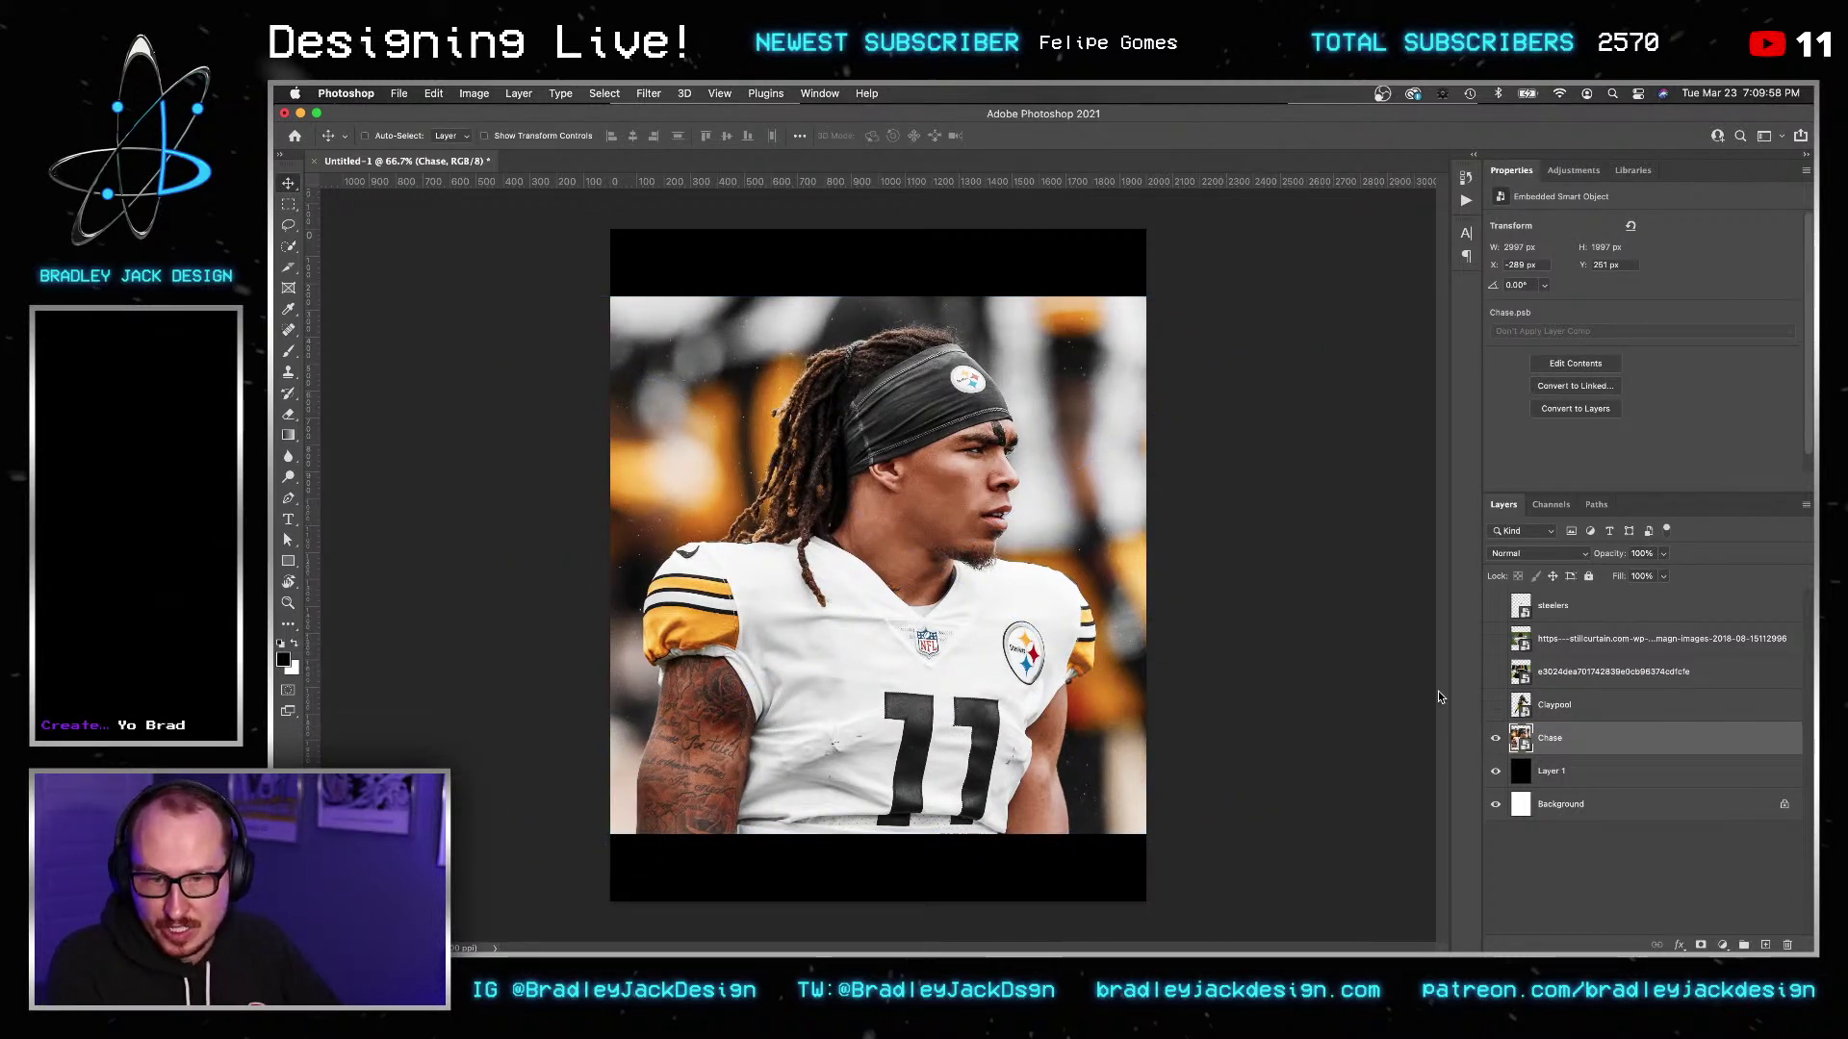
Show the steelers logo, enlarge the Chase photo to about 3761 × 2507 px and nudge it about 50 px right.
click(1497, 608)
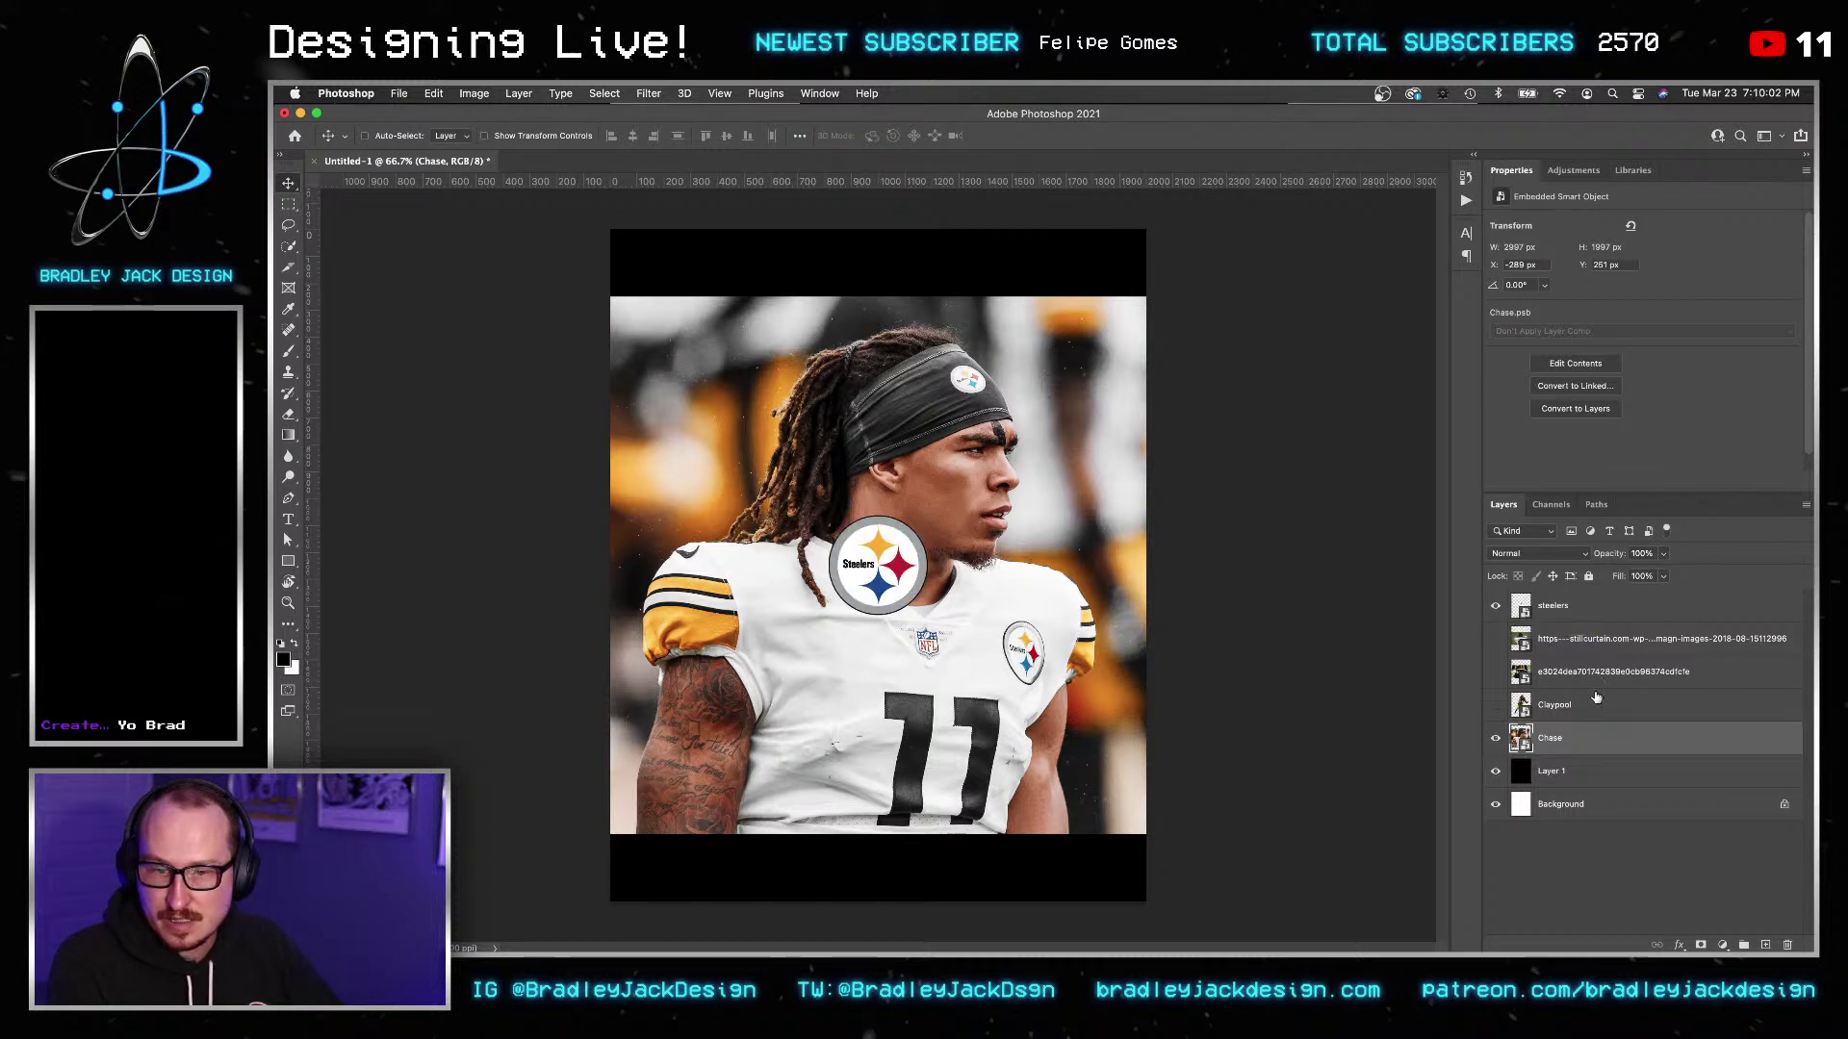
key(super+t)
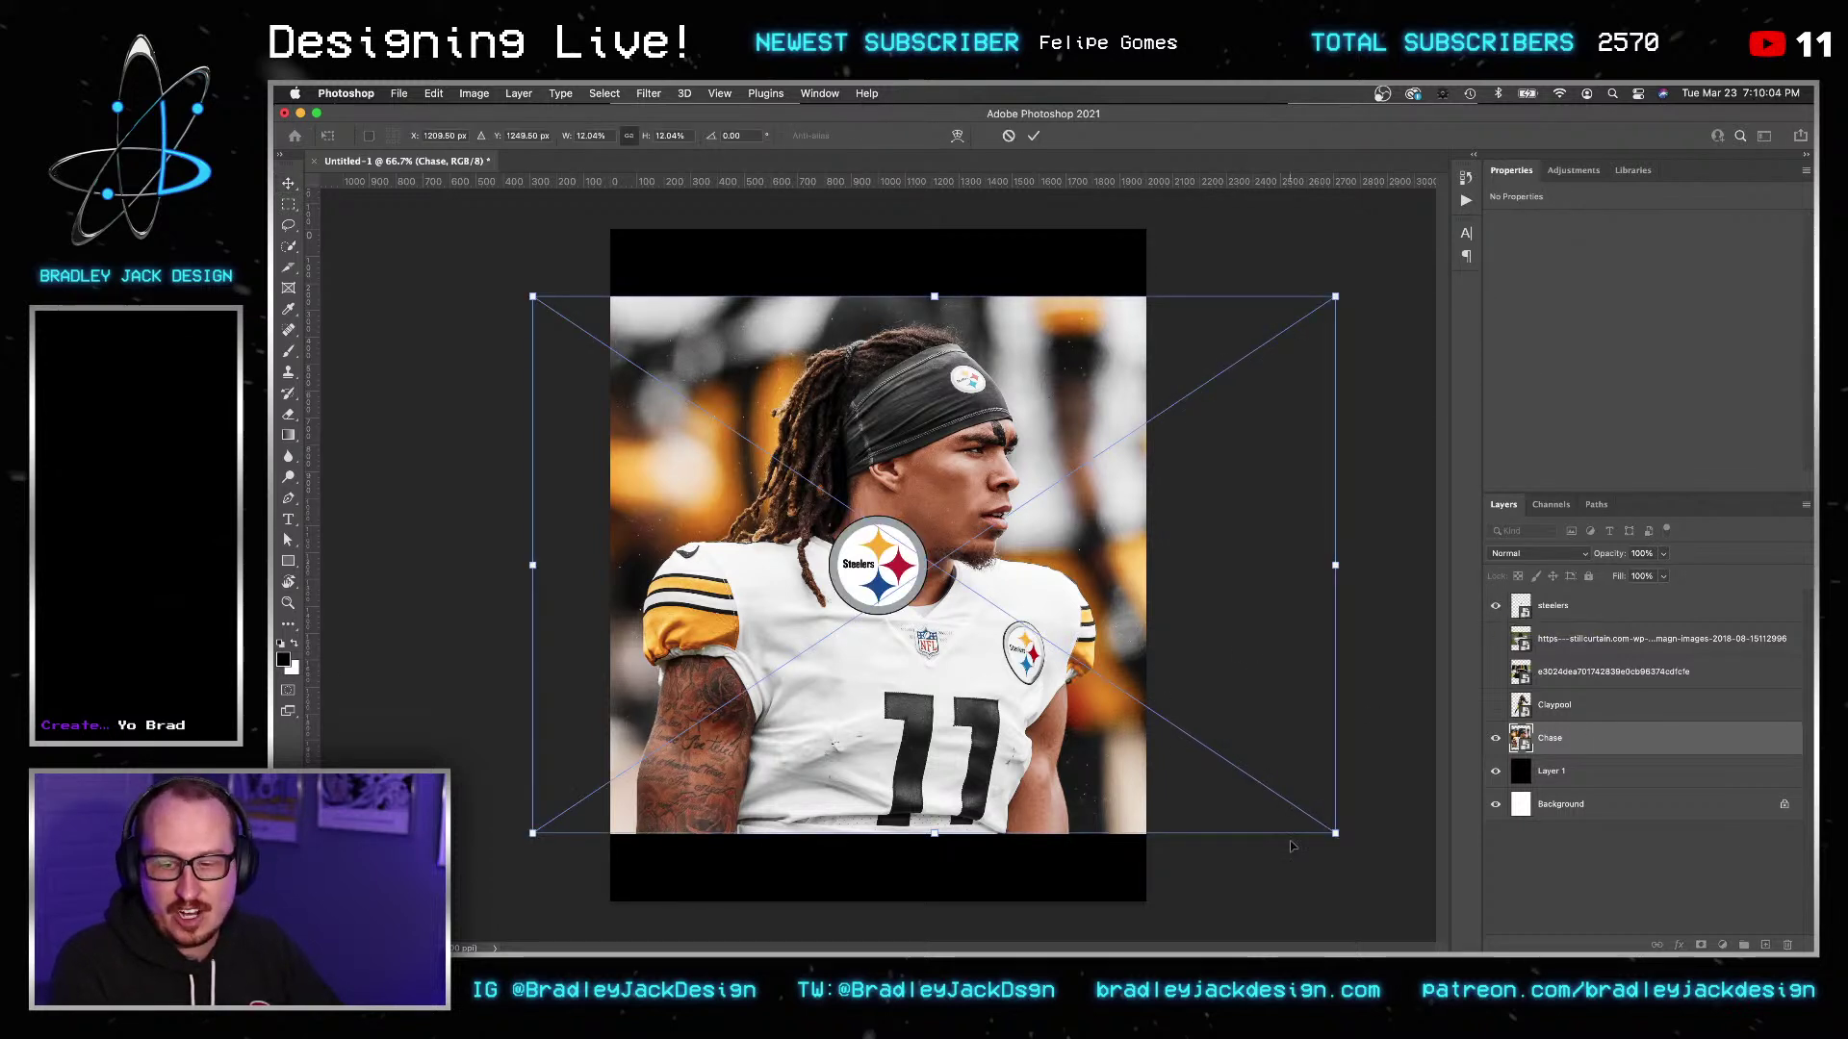
drag(1325, 837, 1447, 881)
key(Return)
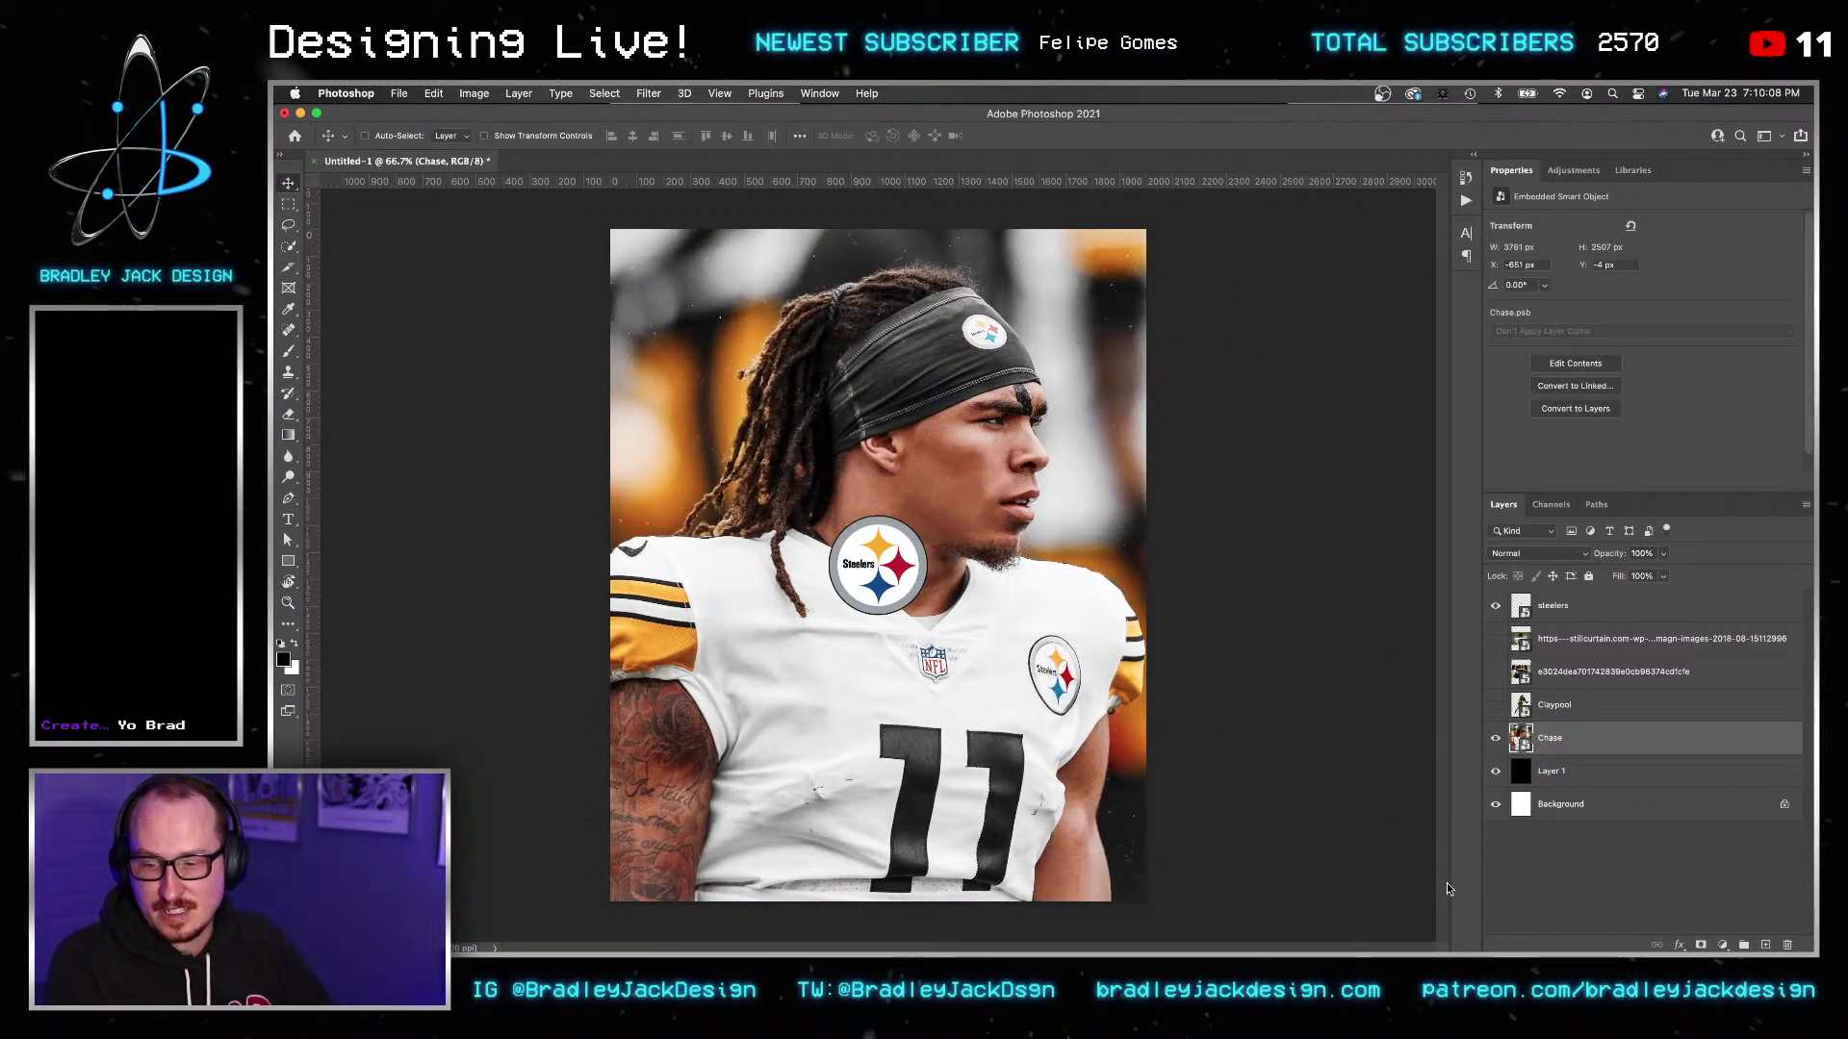
key(shift+Right)
key(shift+Right)
key(shift+Right)
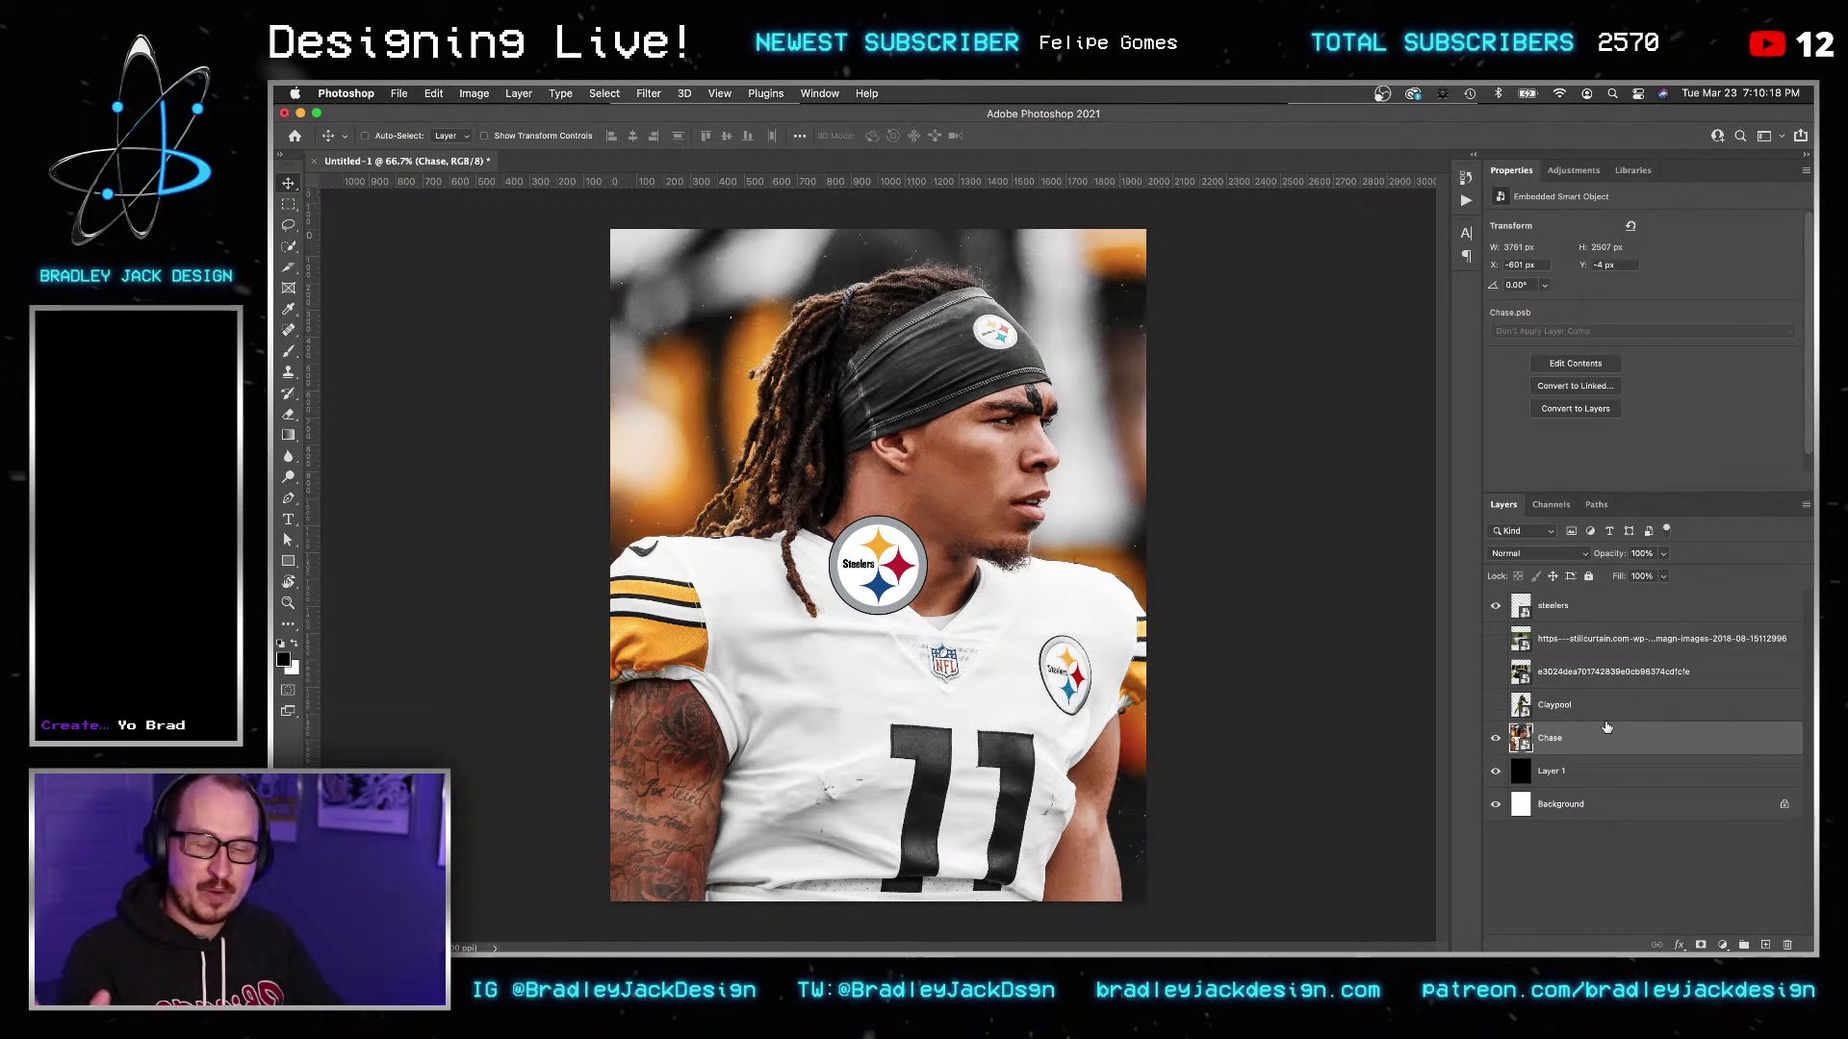
Hide the steelers logo layer and make the Chase layer active.
click(1599, 610)
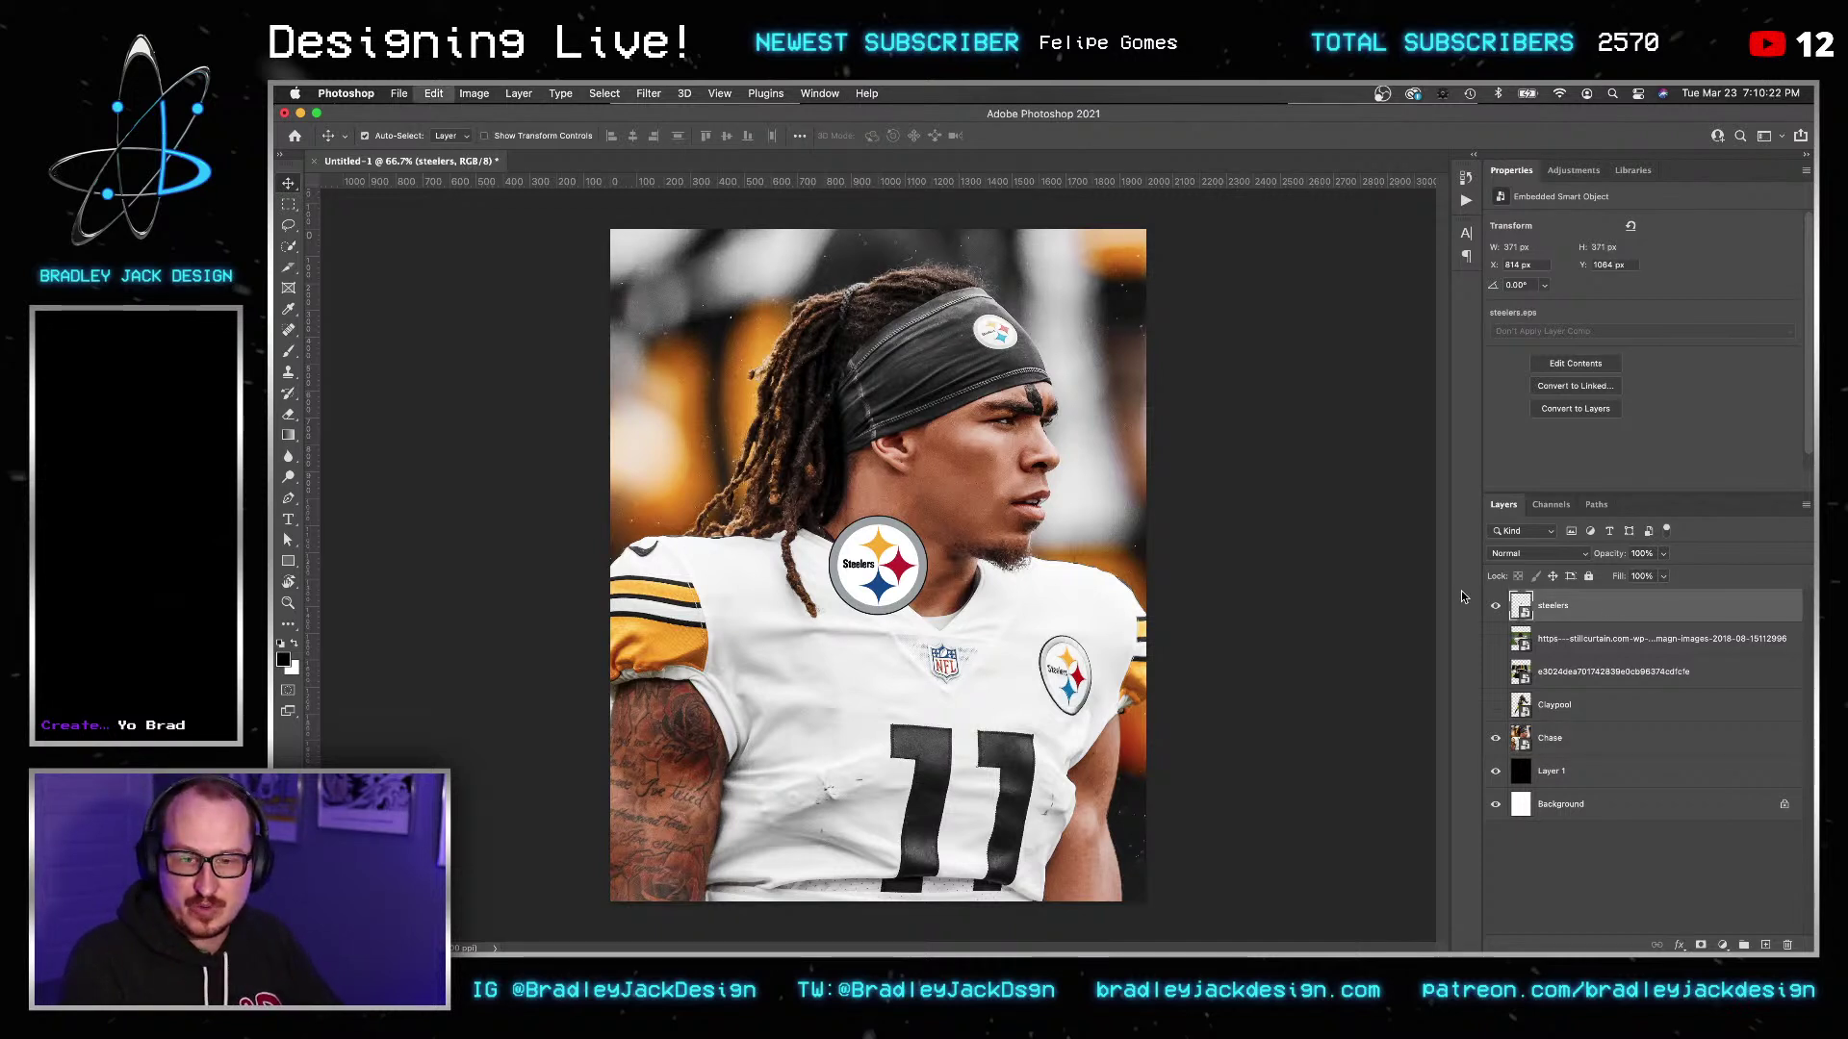
key(super+t)
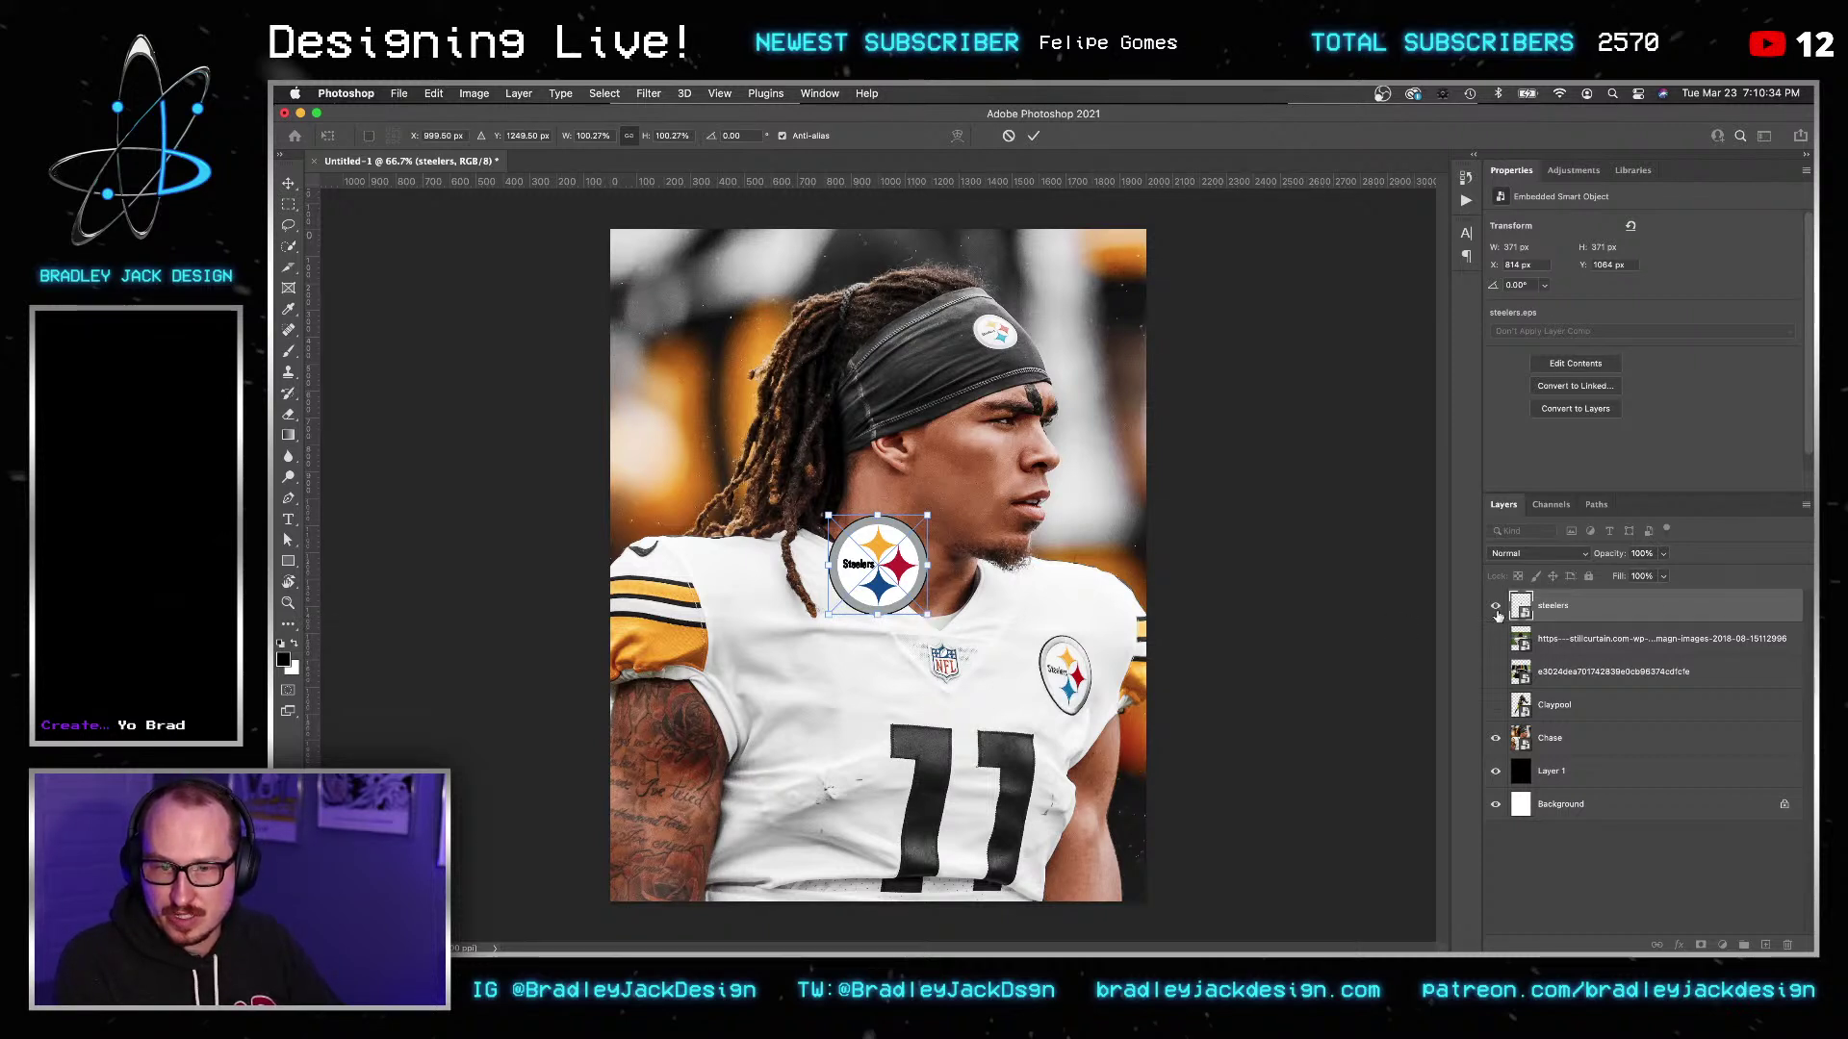
click(1495, 607)
click(1507, 708)
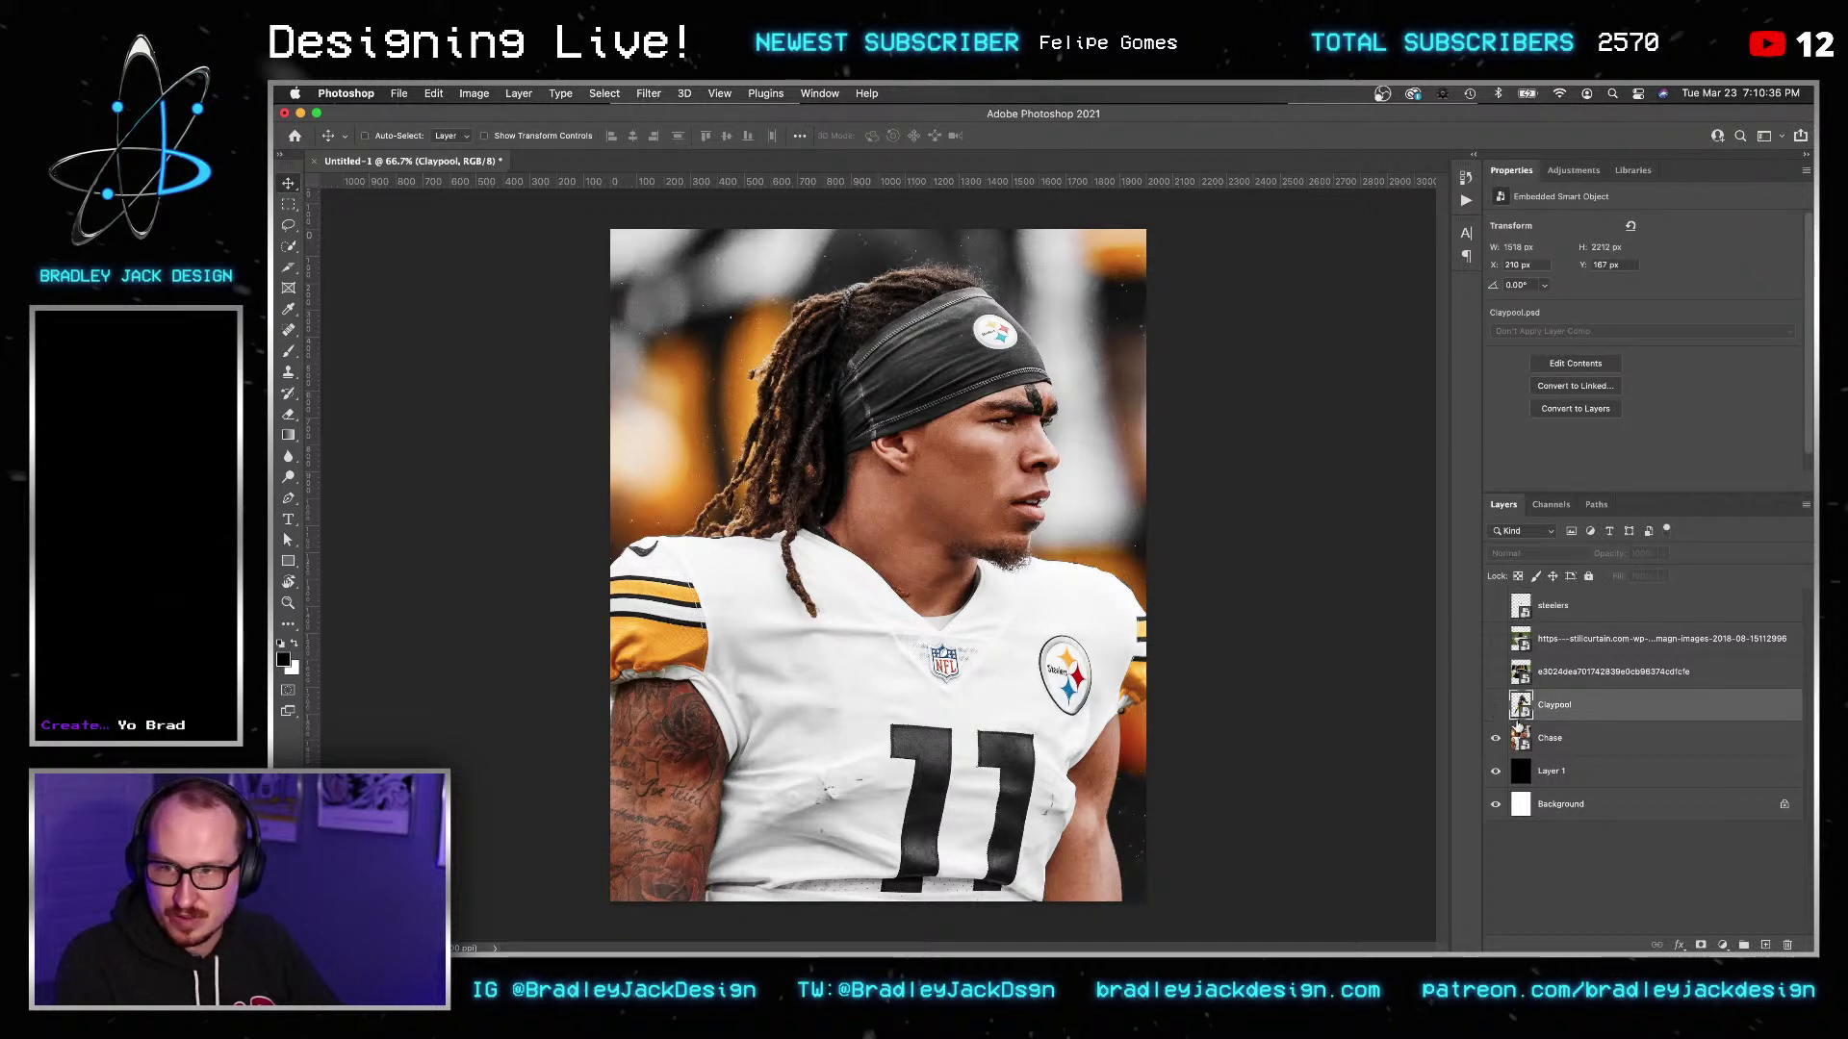
click(1552, 741)
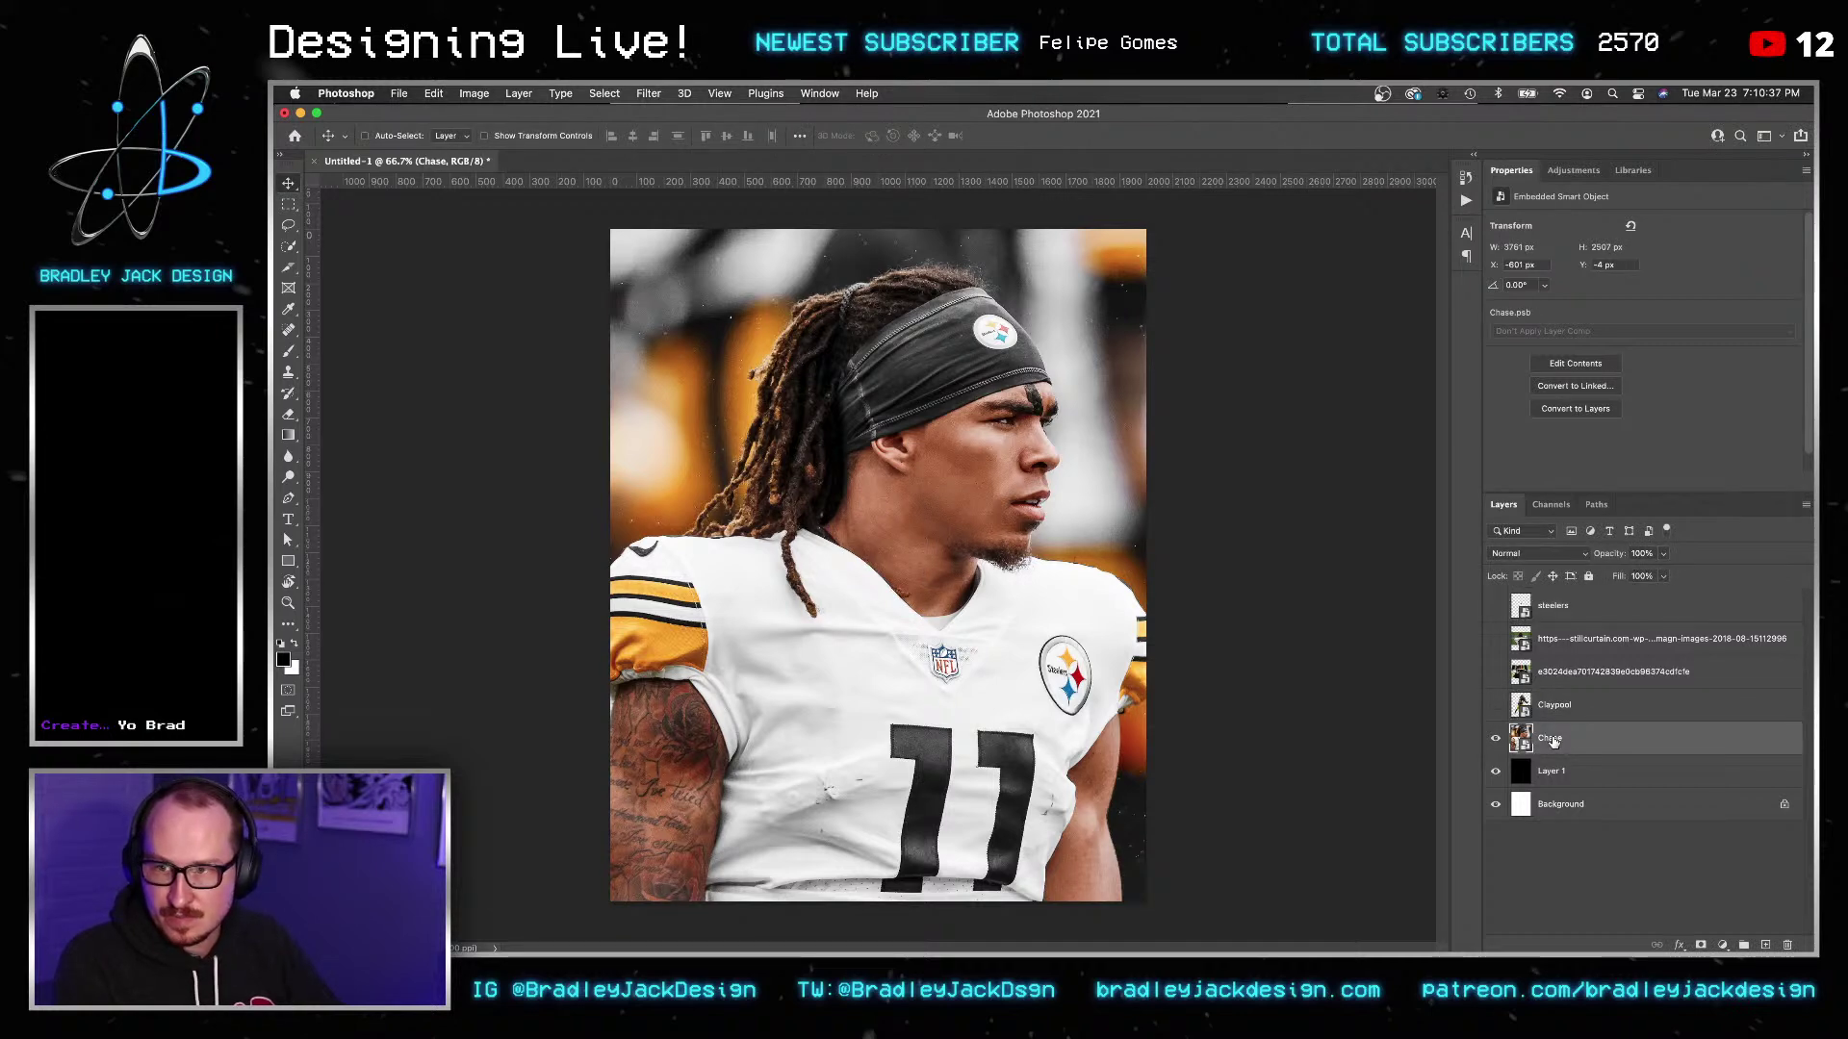
Show the Claypool cutout and the white-jersey back-view photo above the Chase photo.
click(1495, 708)
click(1495, 671)
click(1495, 672)
click(1496, 639)
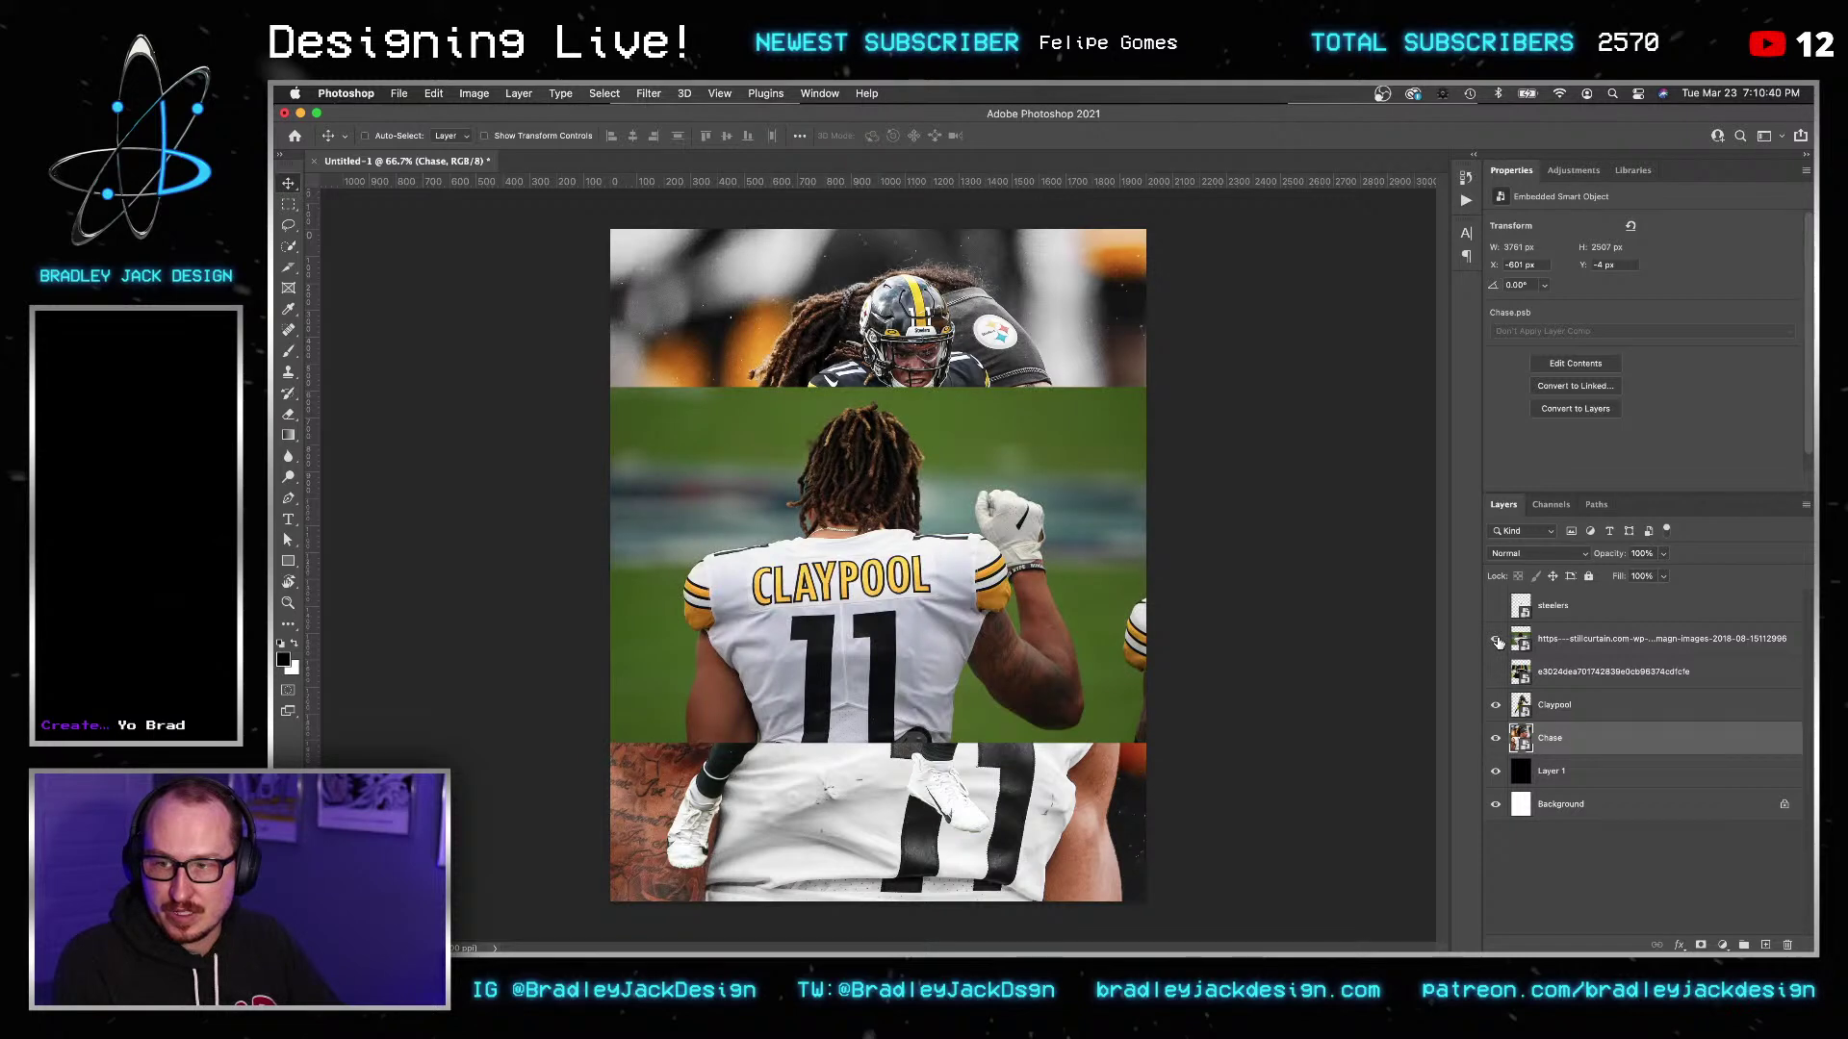
Open the white-jersey back-view photo's smart object contents and select the player with Select Subject.
click(1515, 649)
double_click(1514, 649)
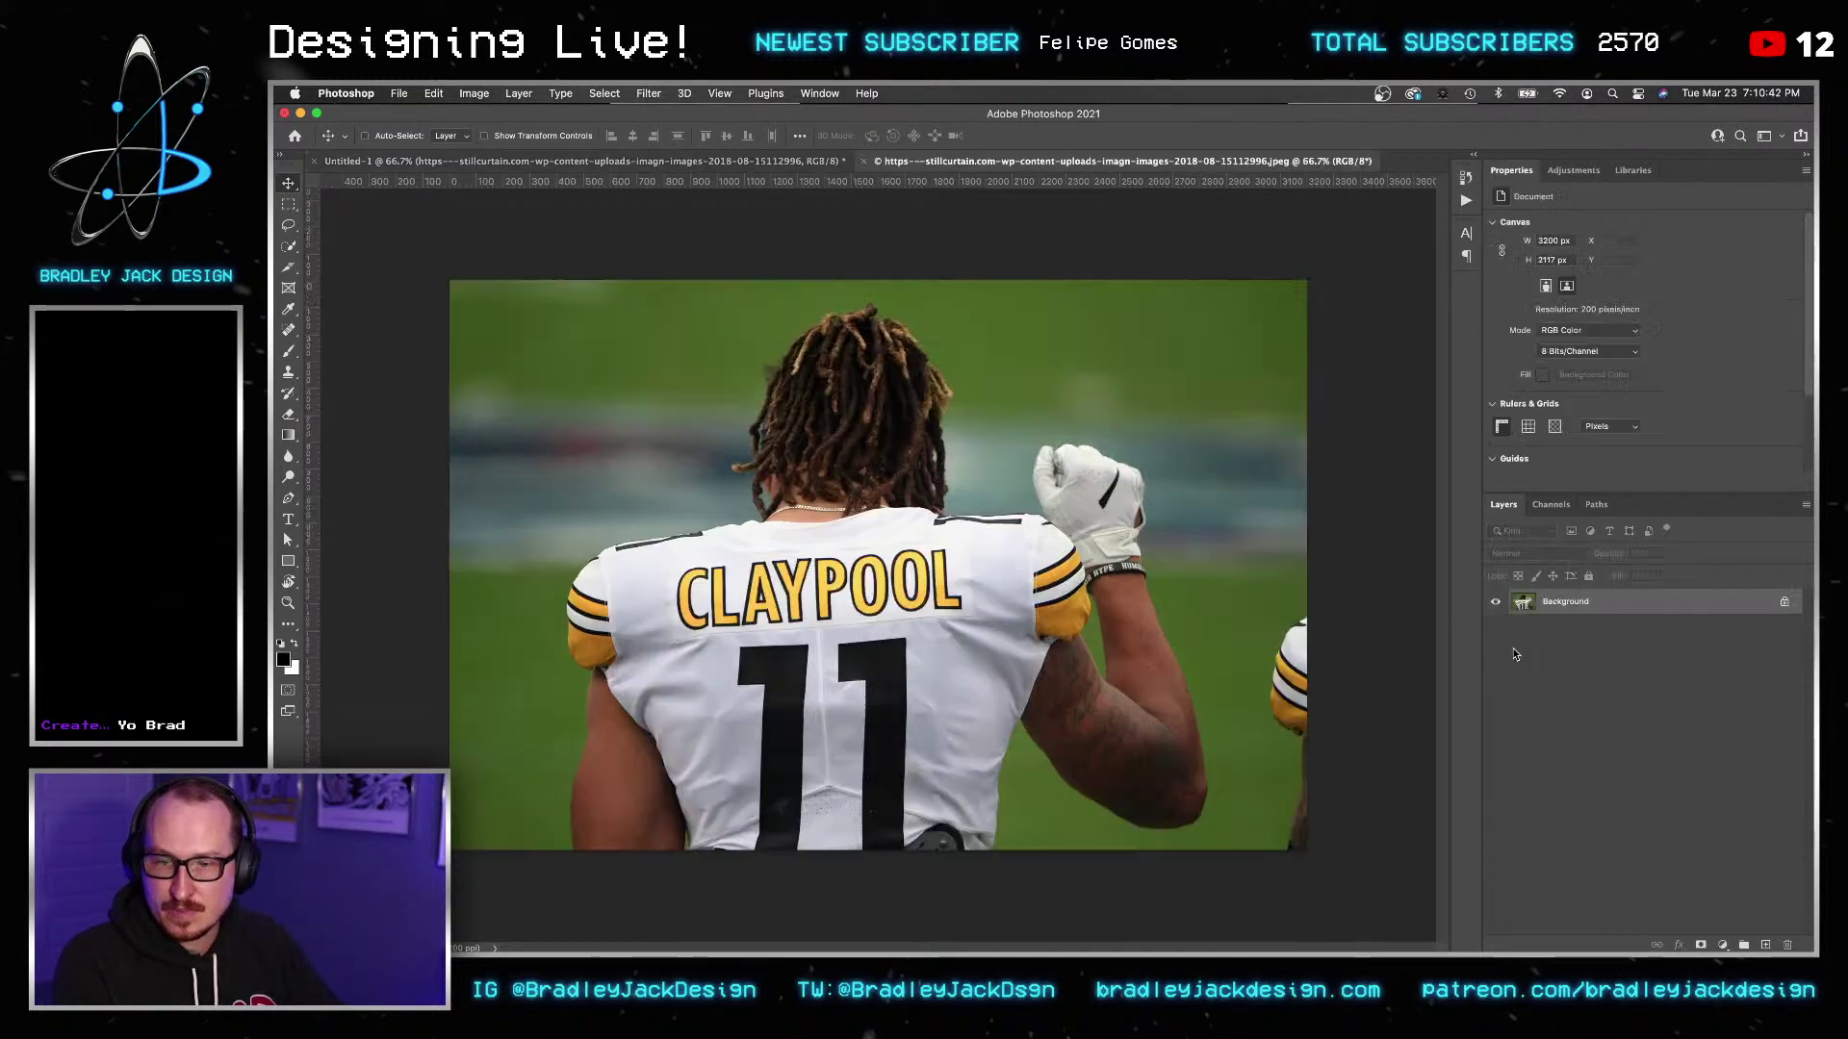
key(w)
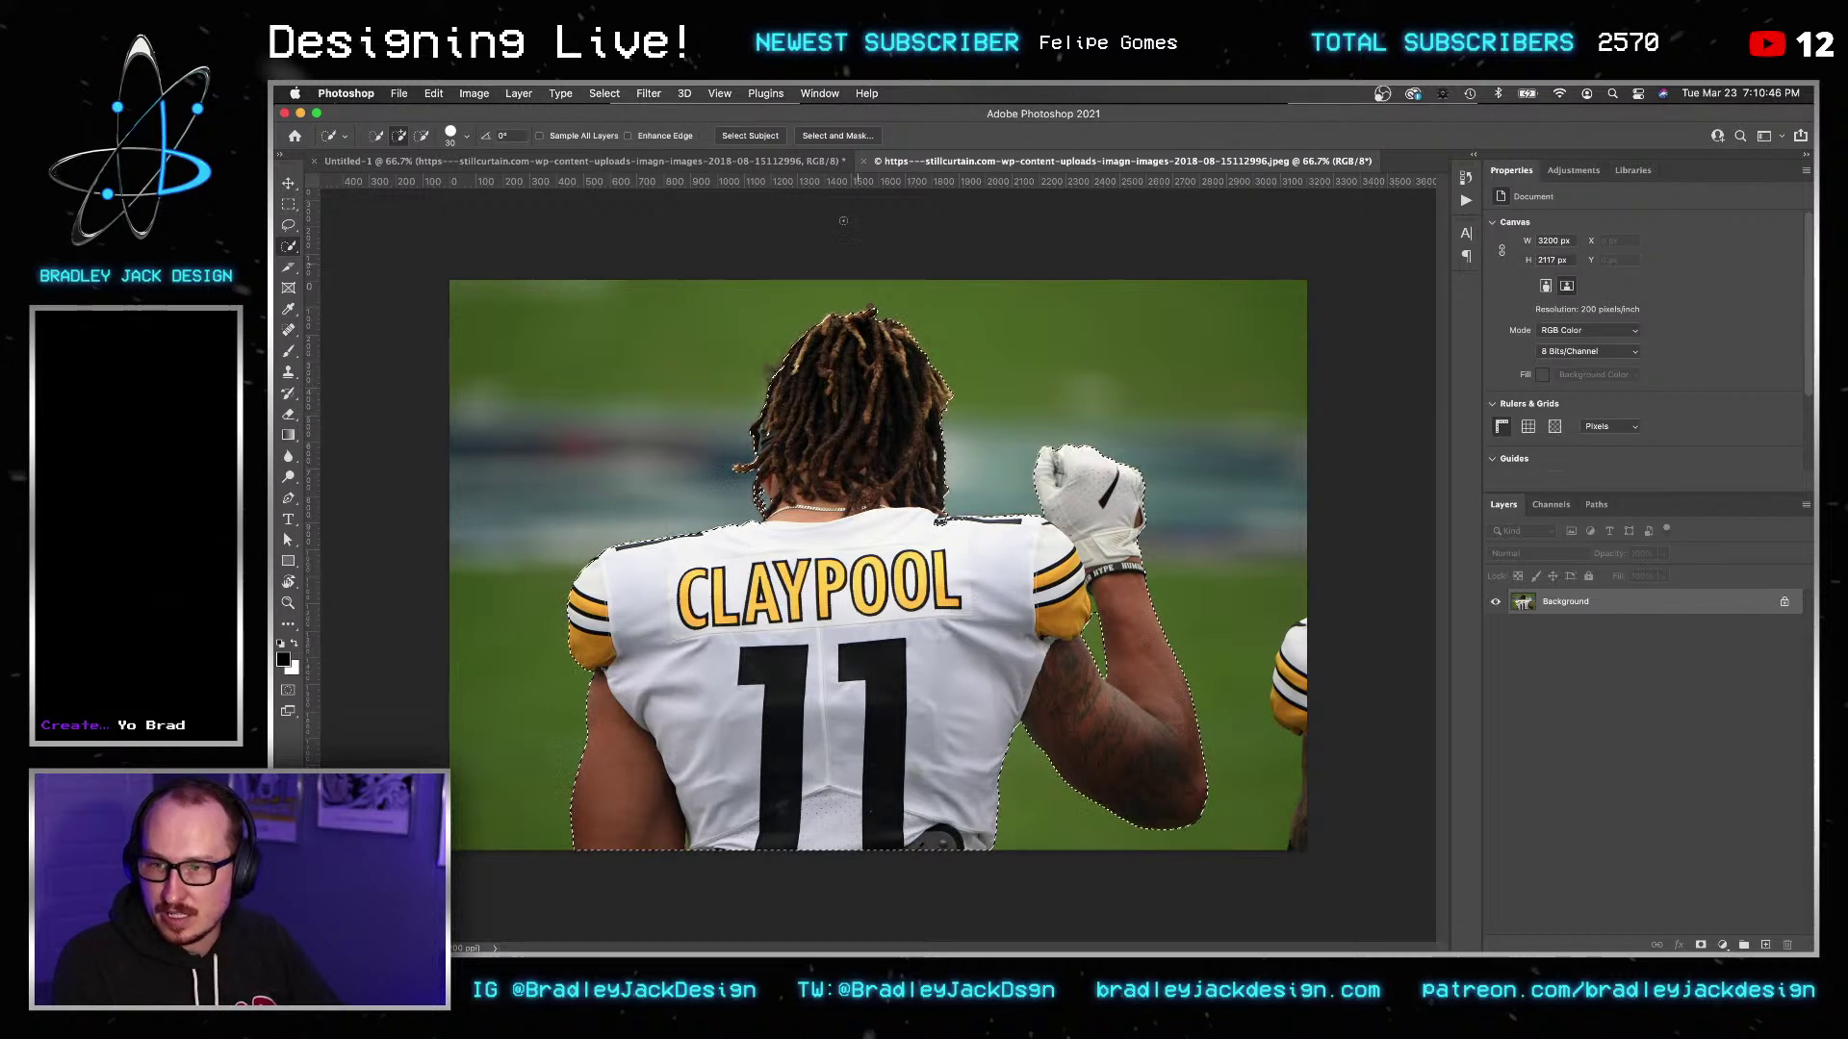
Open the player selection in Select and Mask and refine the edge of the dreadlocks beside the neck.
click(837, 136)
scroll(826, 498, up, 3)
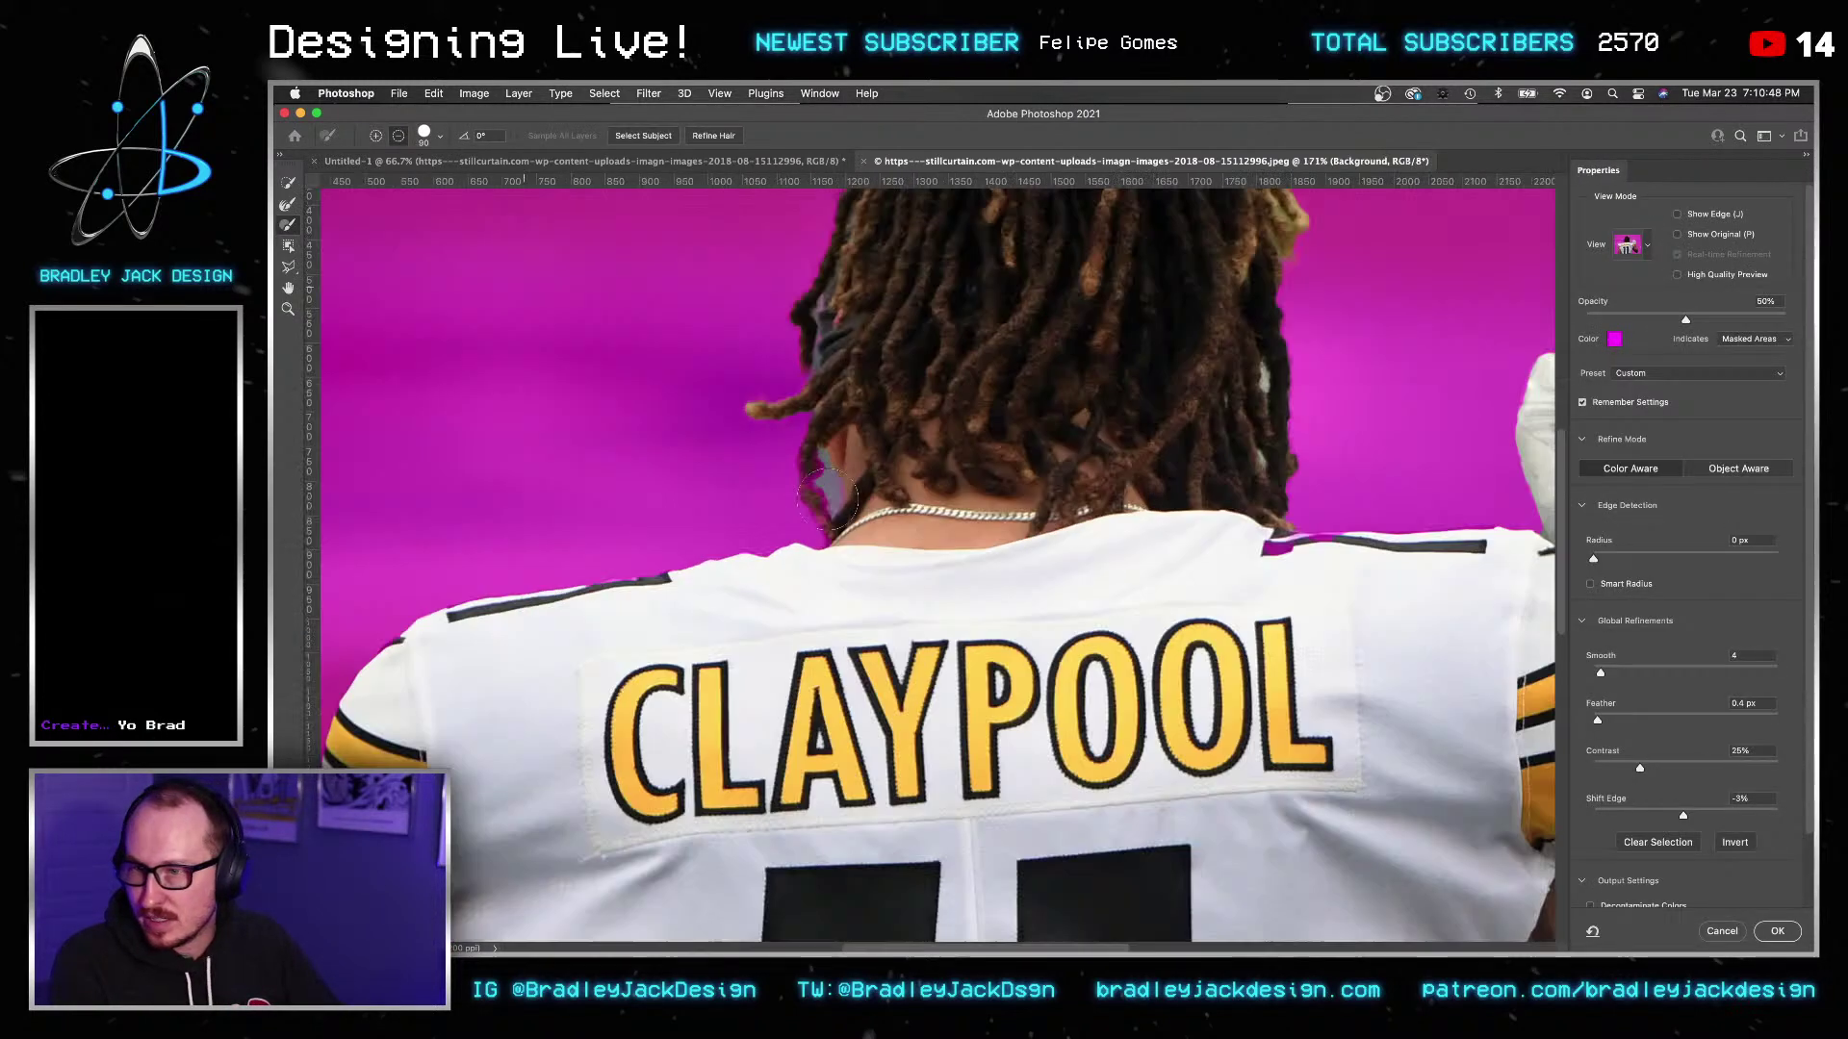
key(r)
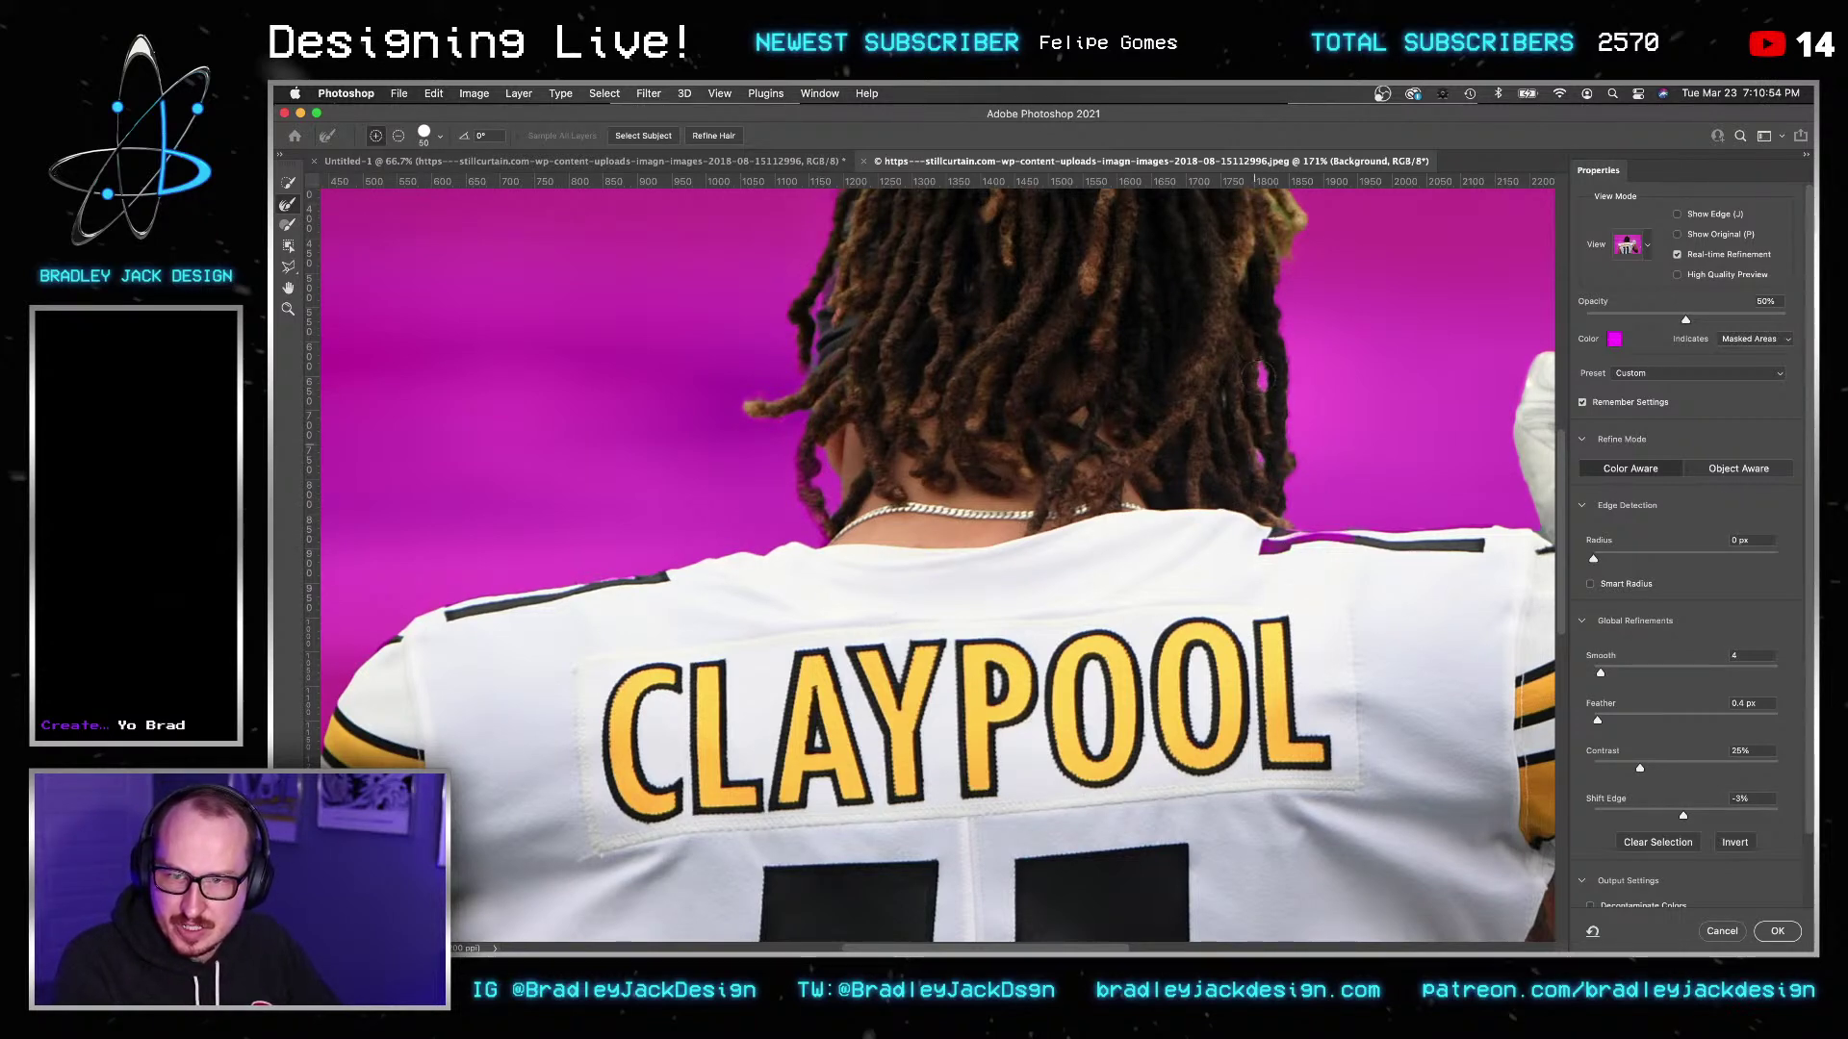
Clear the green background from the gaps around the bent arm and between the other arm and the jersey's lower side.
scroll(1256, 380, right, 5)
scroll(1256, 381, up, 1)
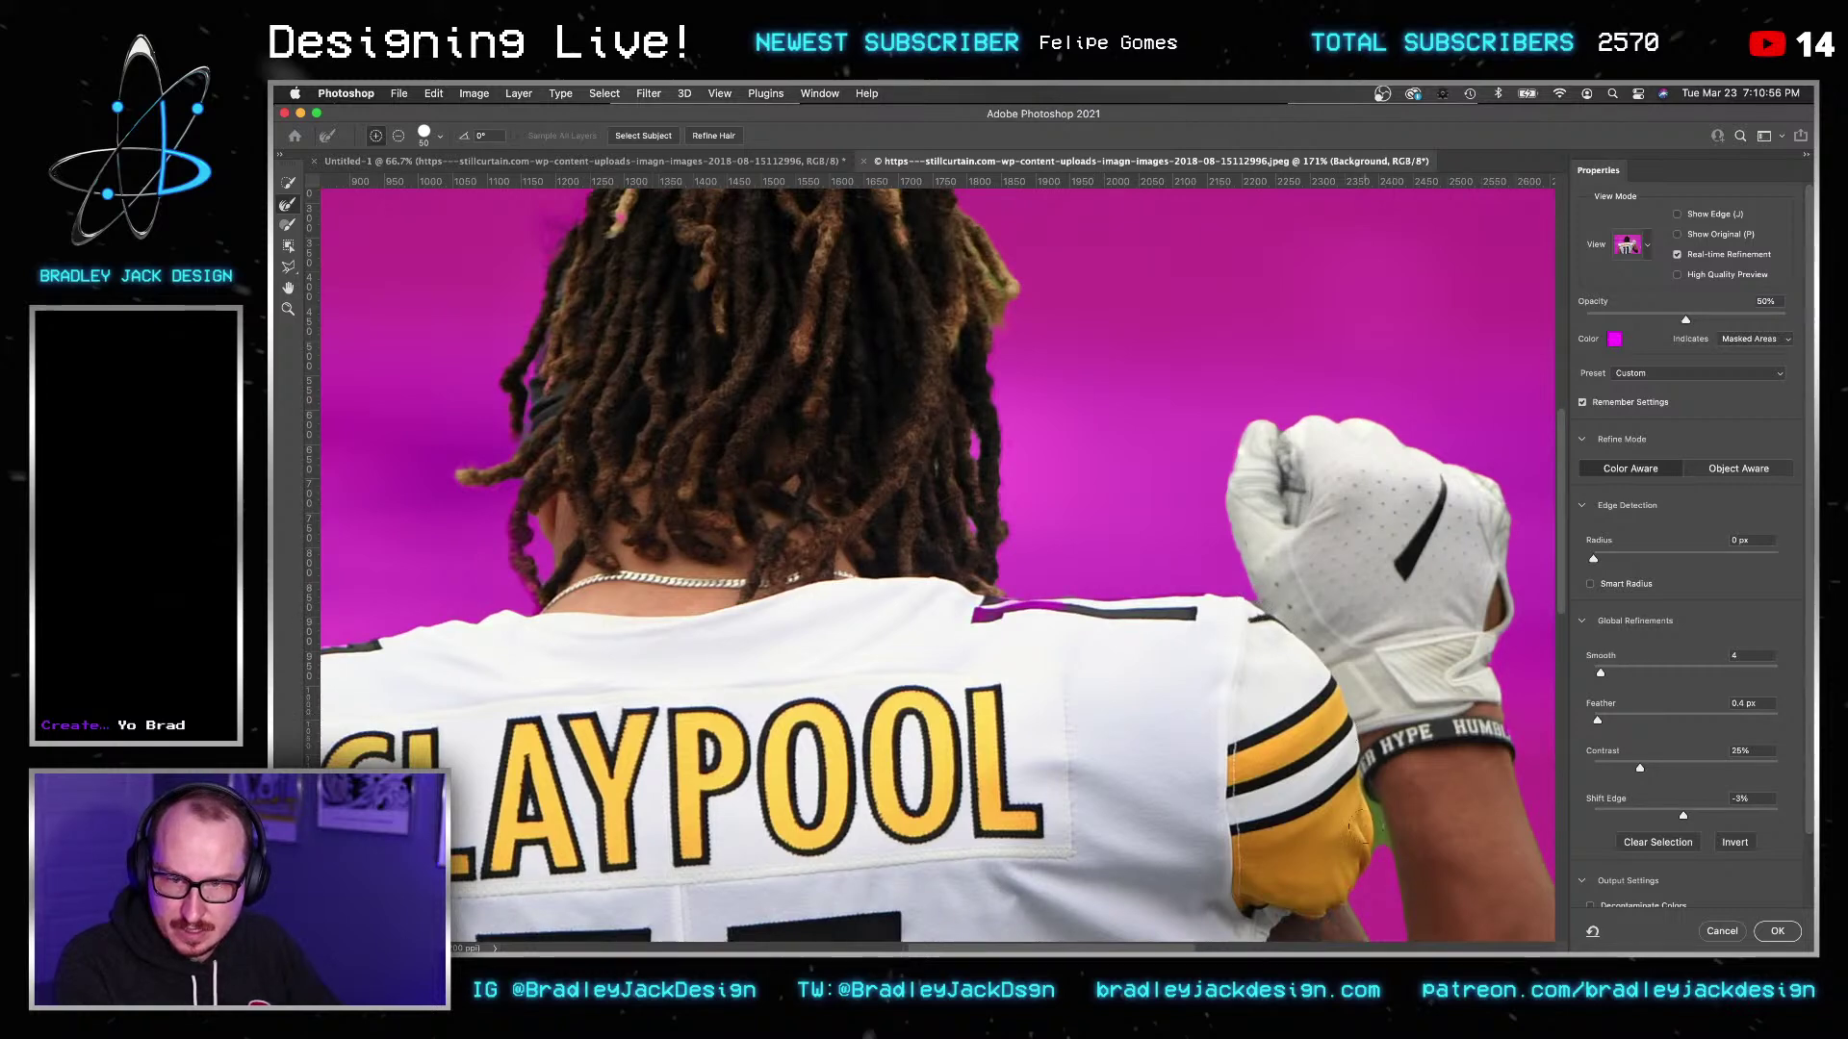
scroll(1376, 795, down, 10)
scroll(1377, 795, right, 4)
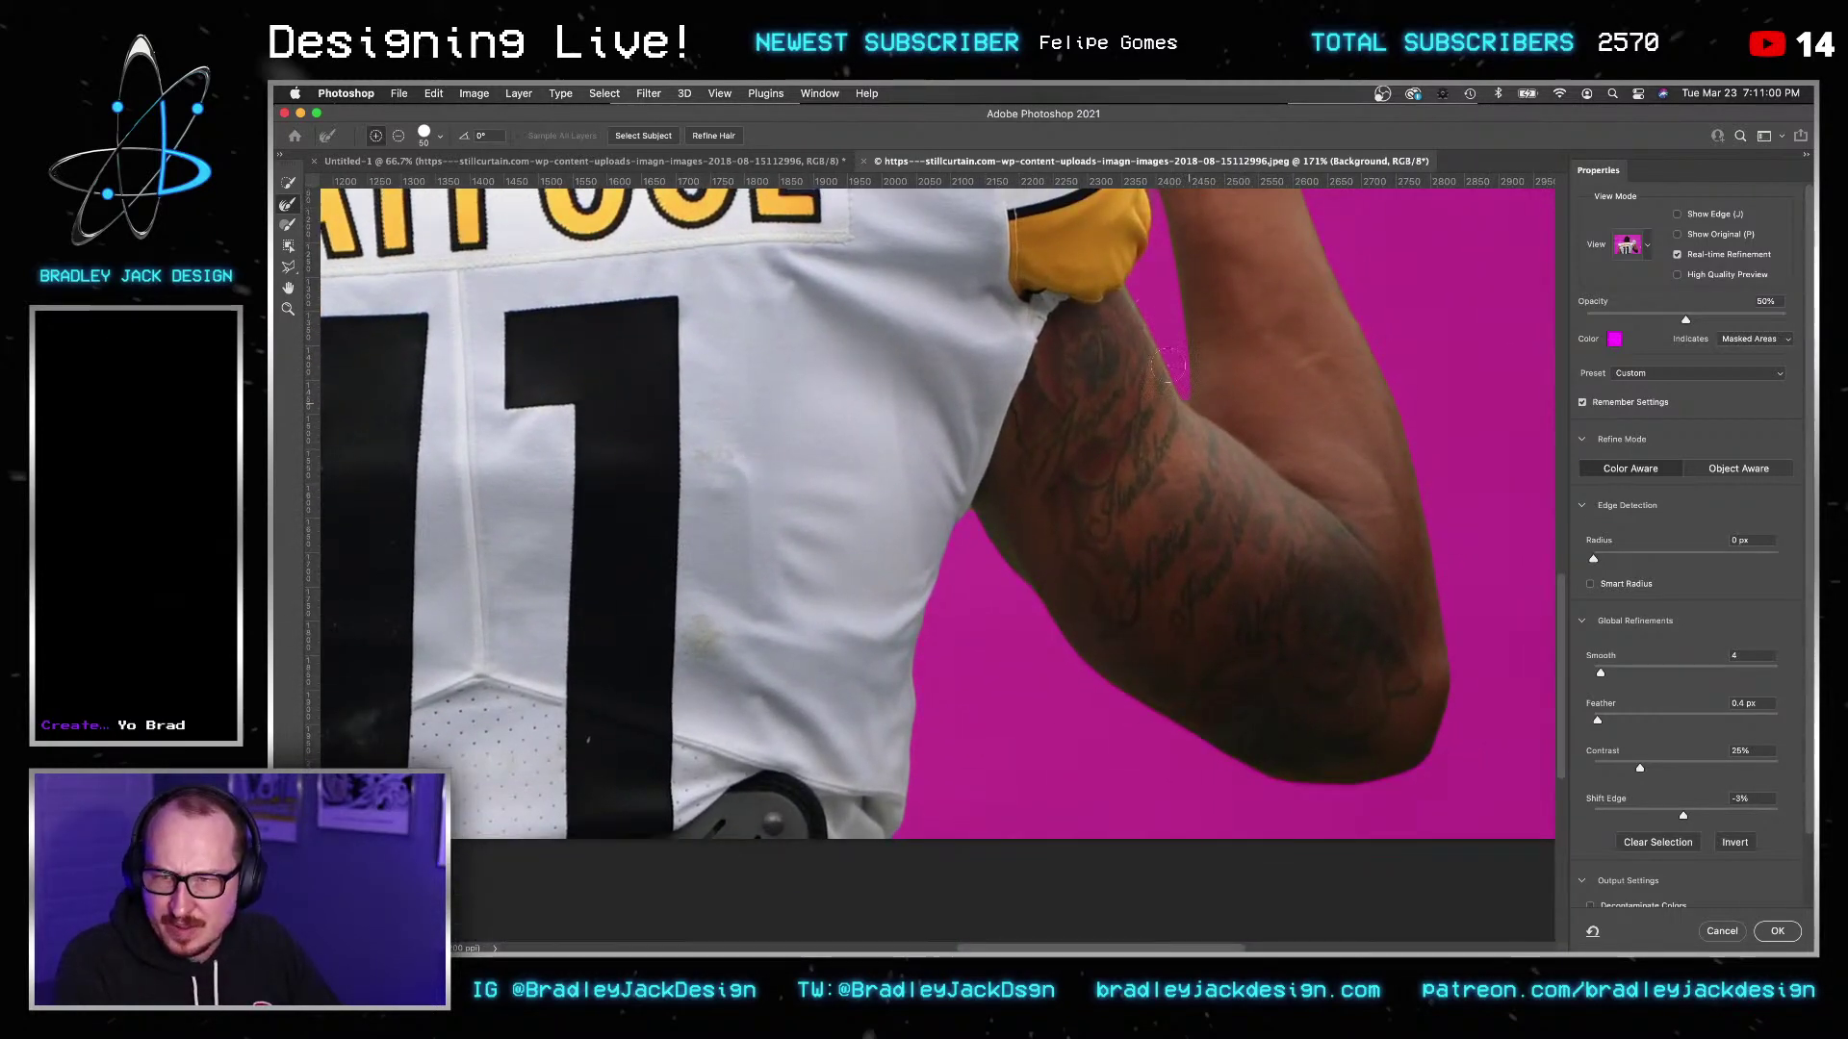
scroll(996, 509, left, 10)
scroll(996, 508, down, 5)
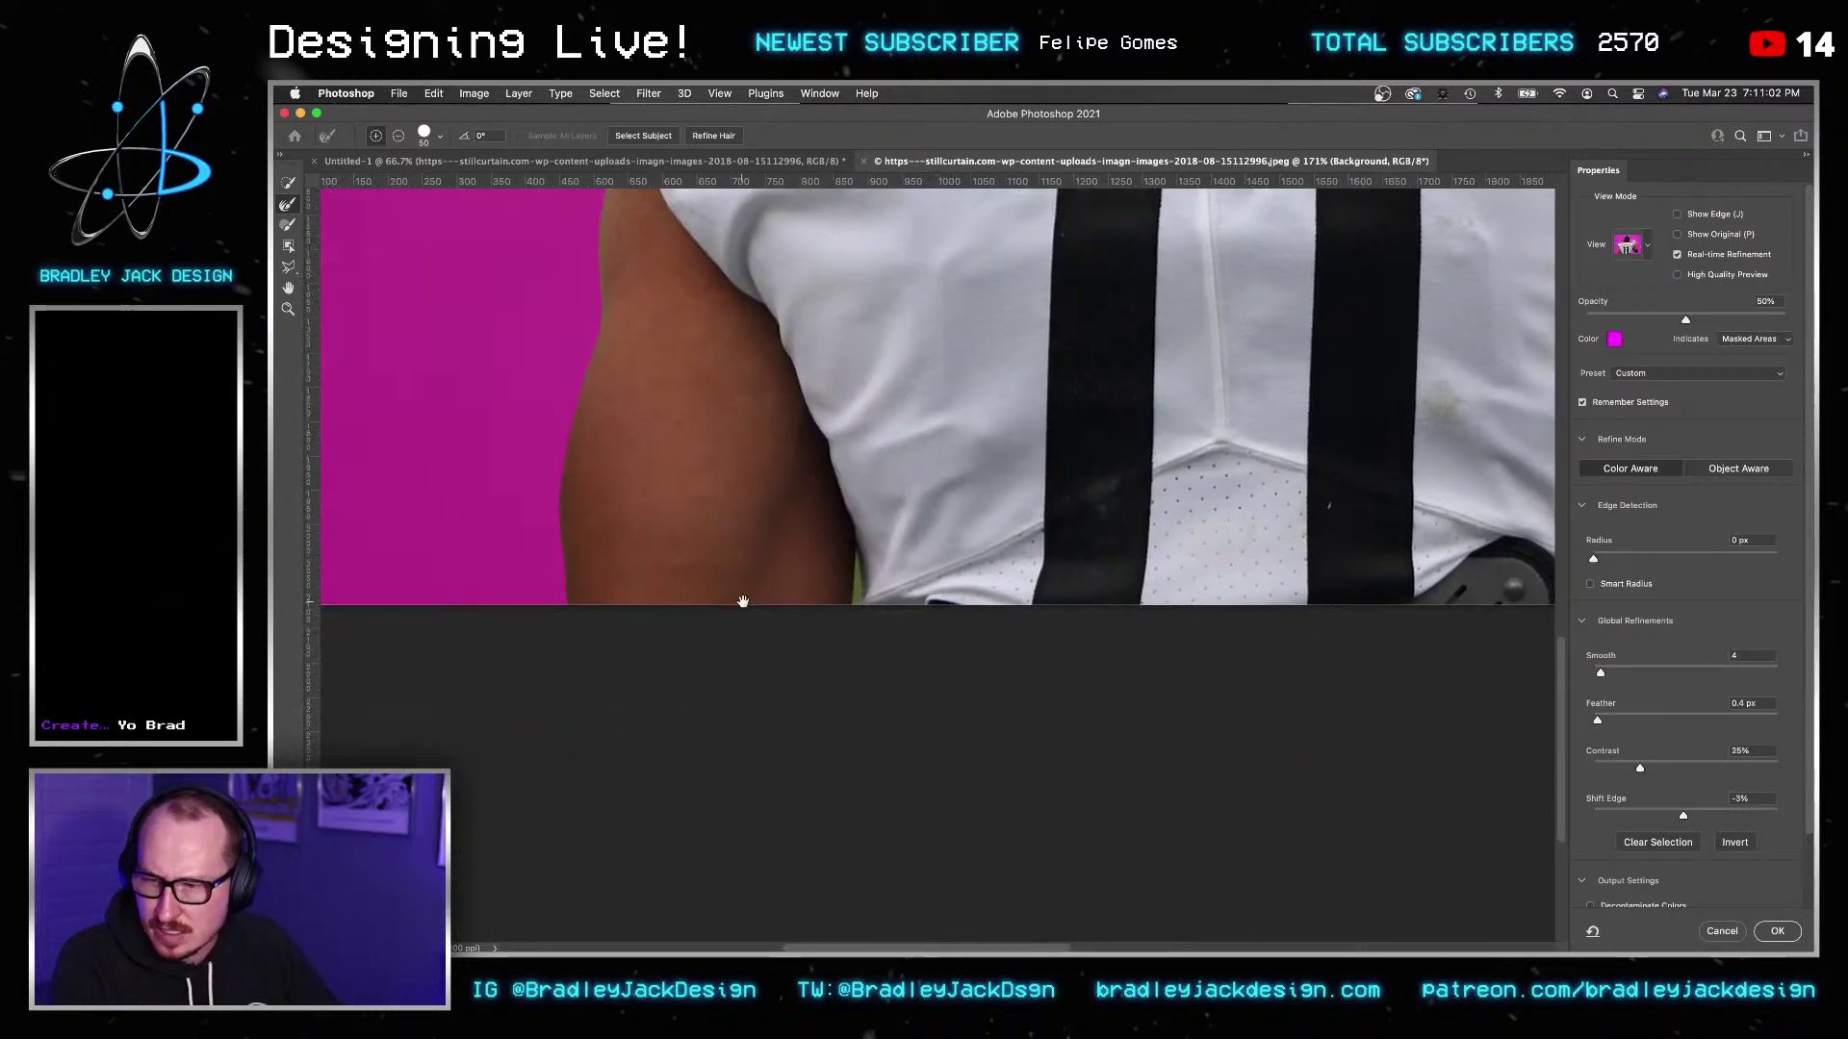
scroll(735, 598, up, 5)
drag(1019, 822, 1007, 794)
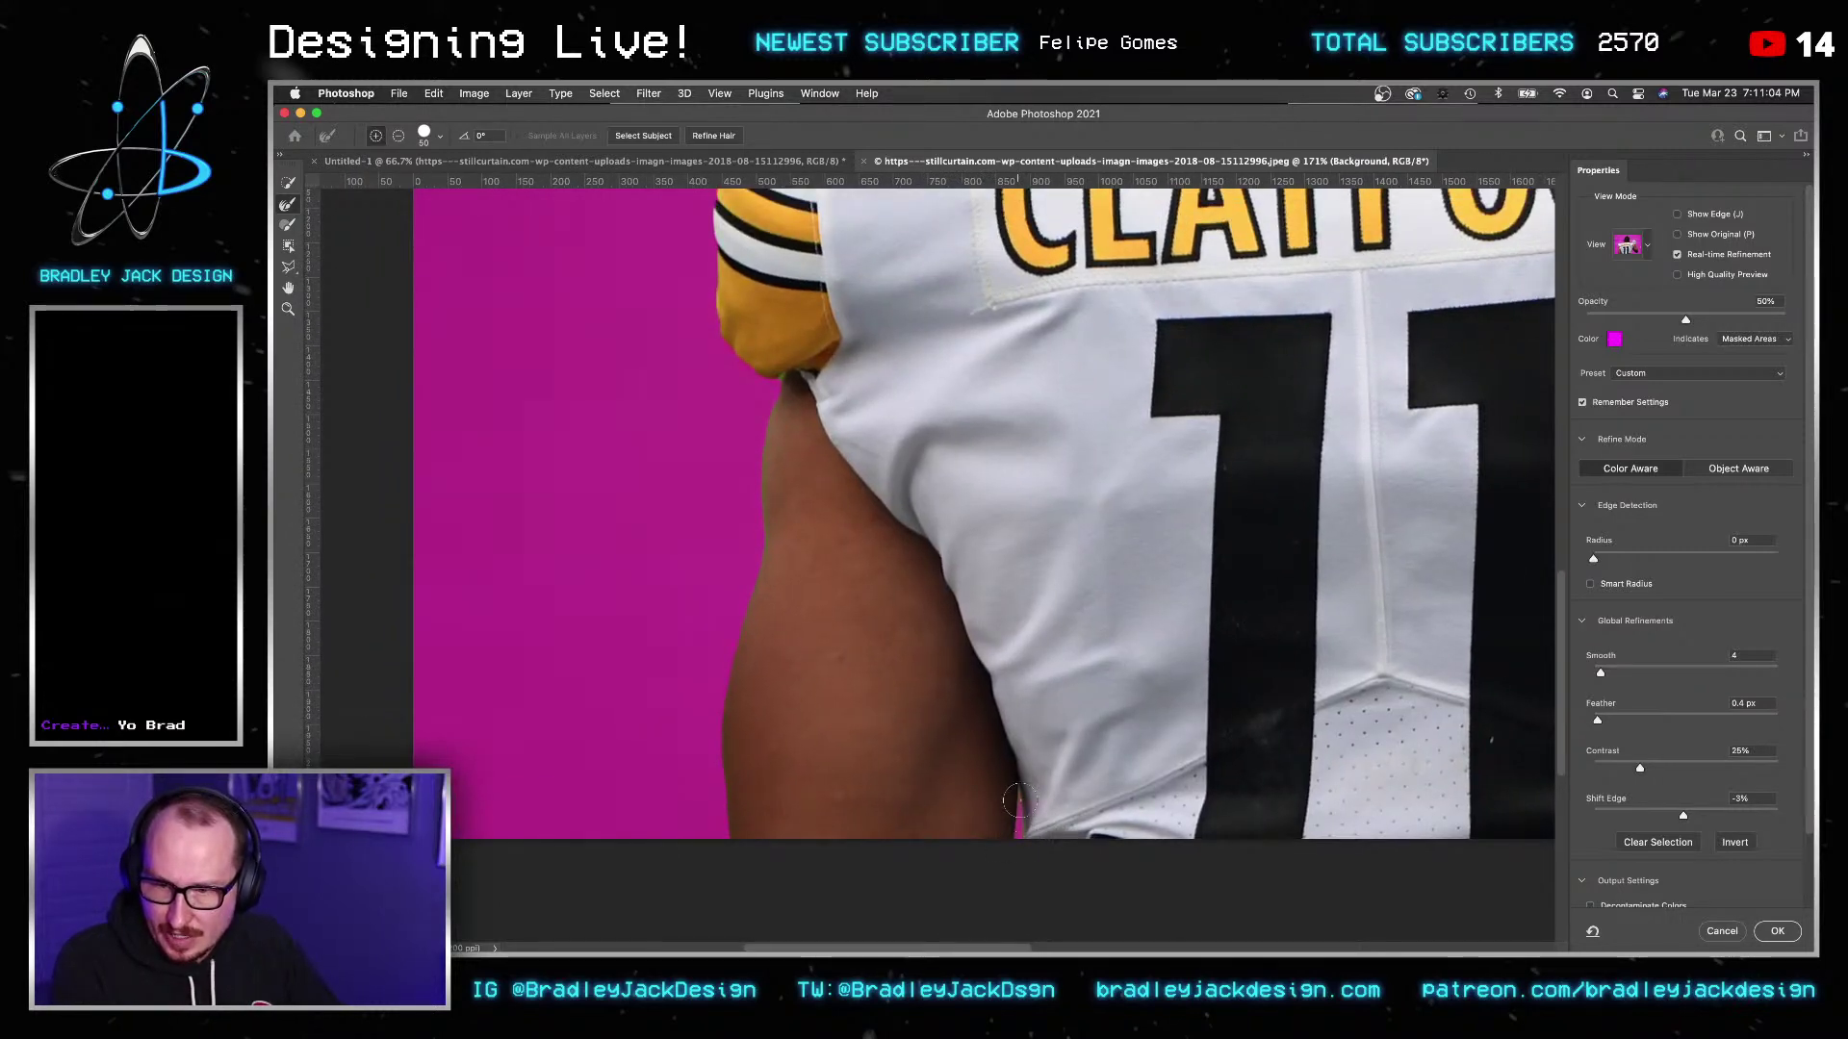
Refine the jersey's lower corner beside the straight arm and paint it back in with the Brush tool.
key(bracketright)
key(bracketright)
key(bracketright)
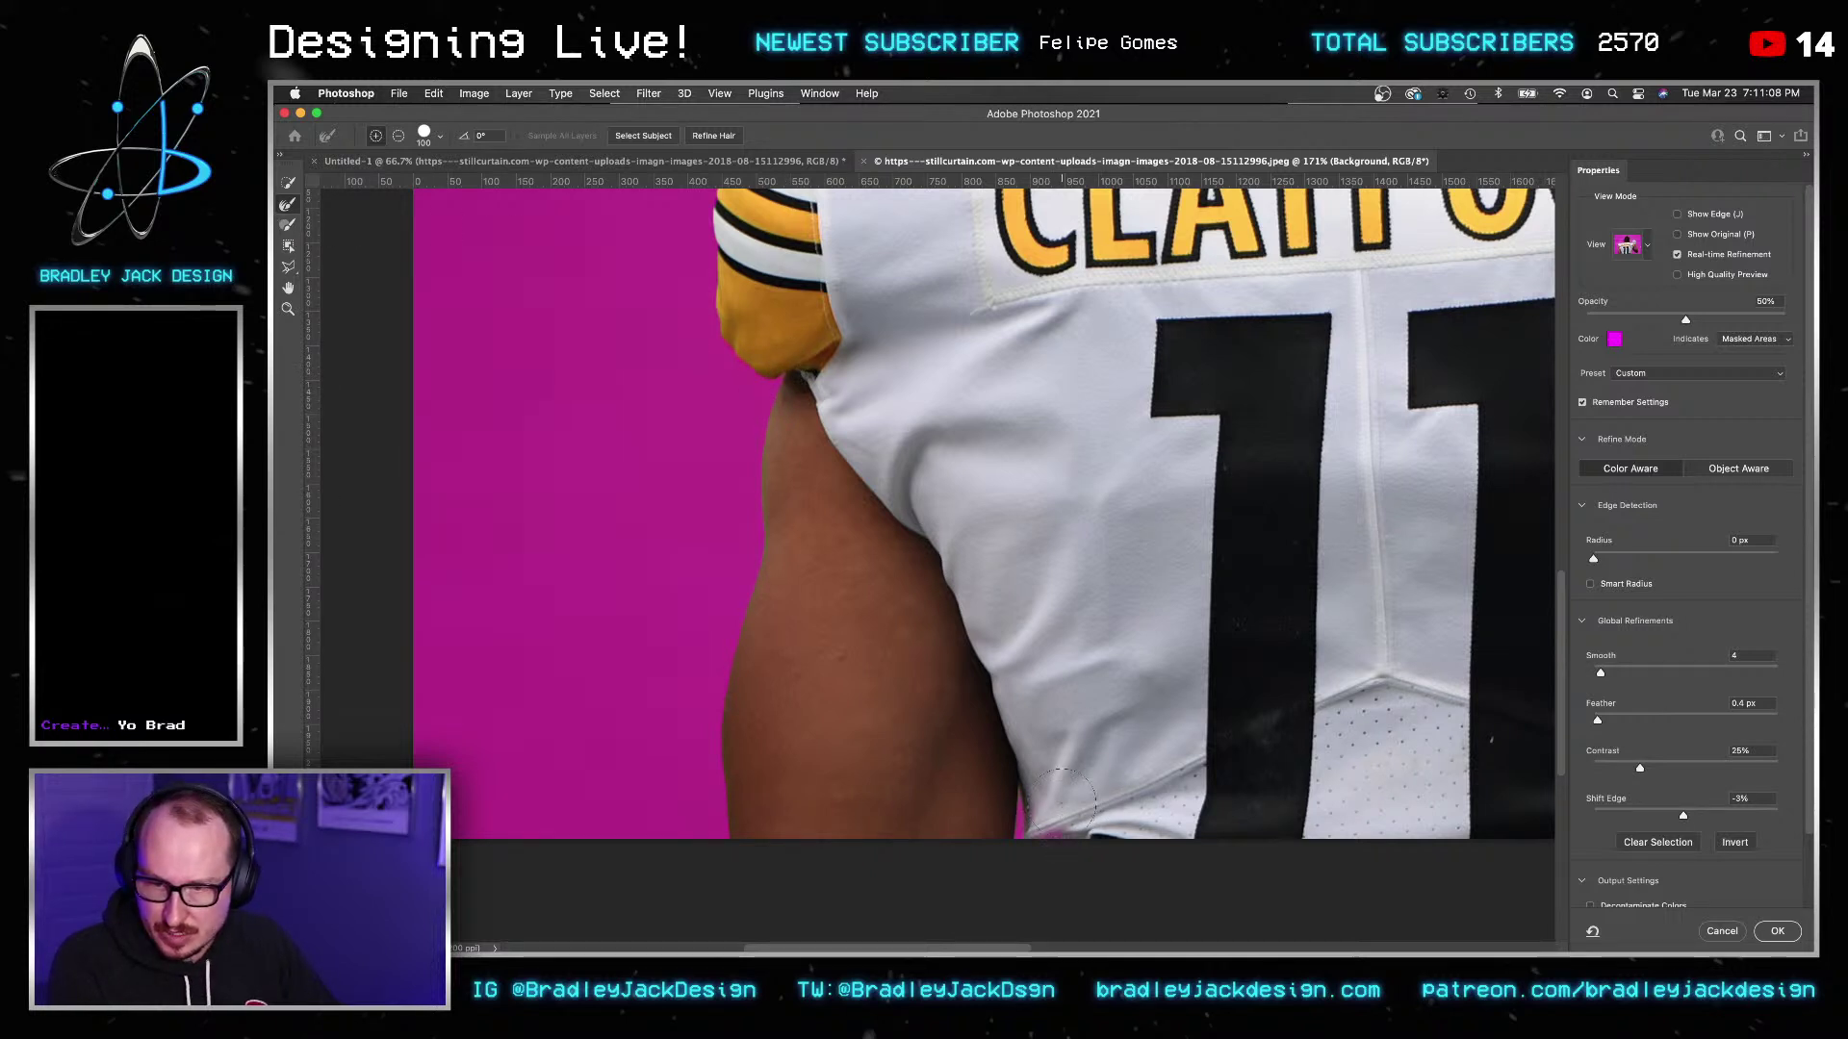
click(288, 225)
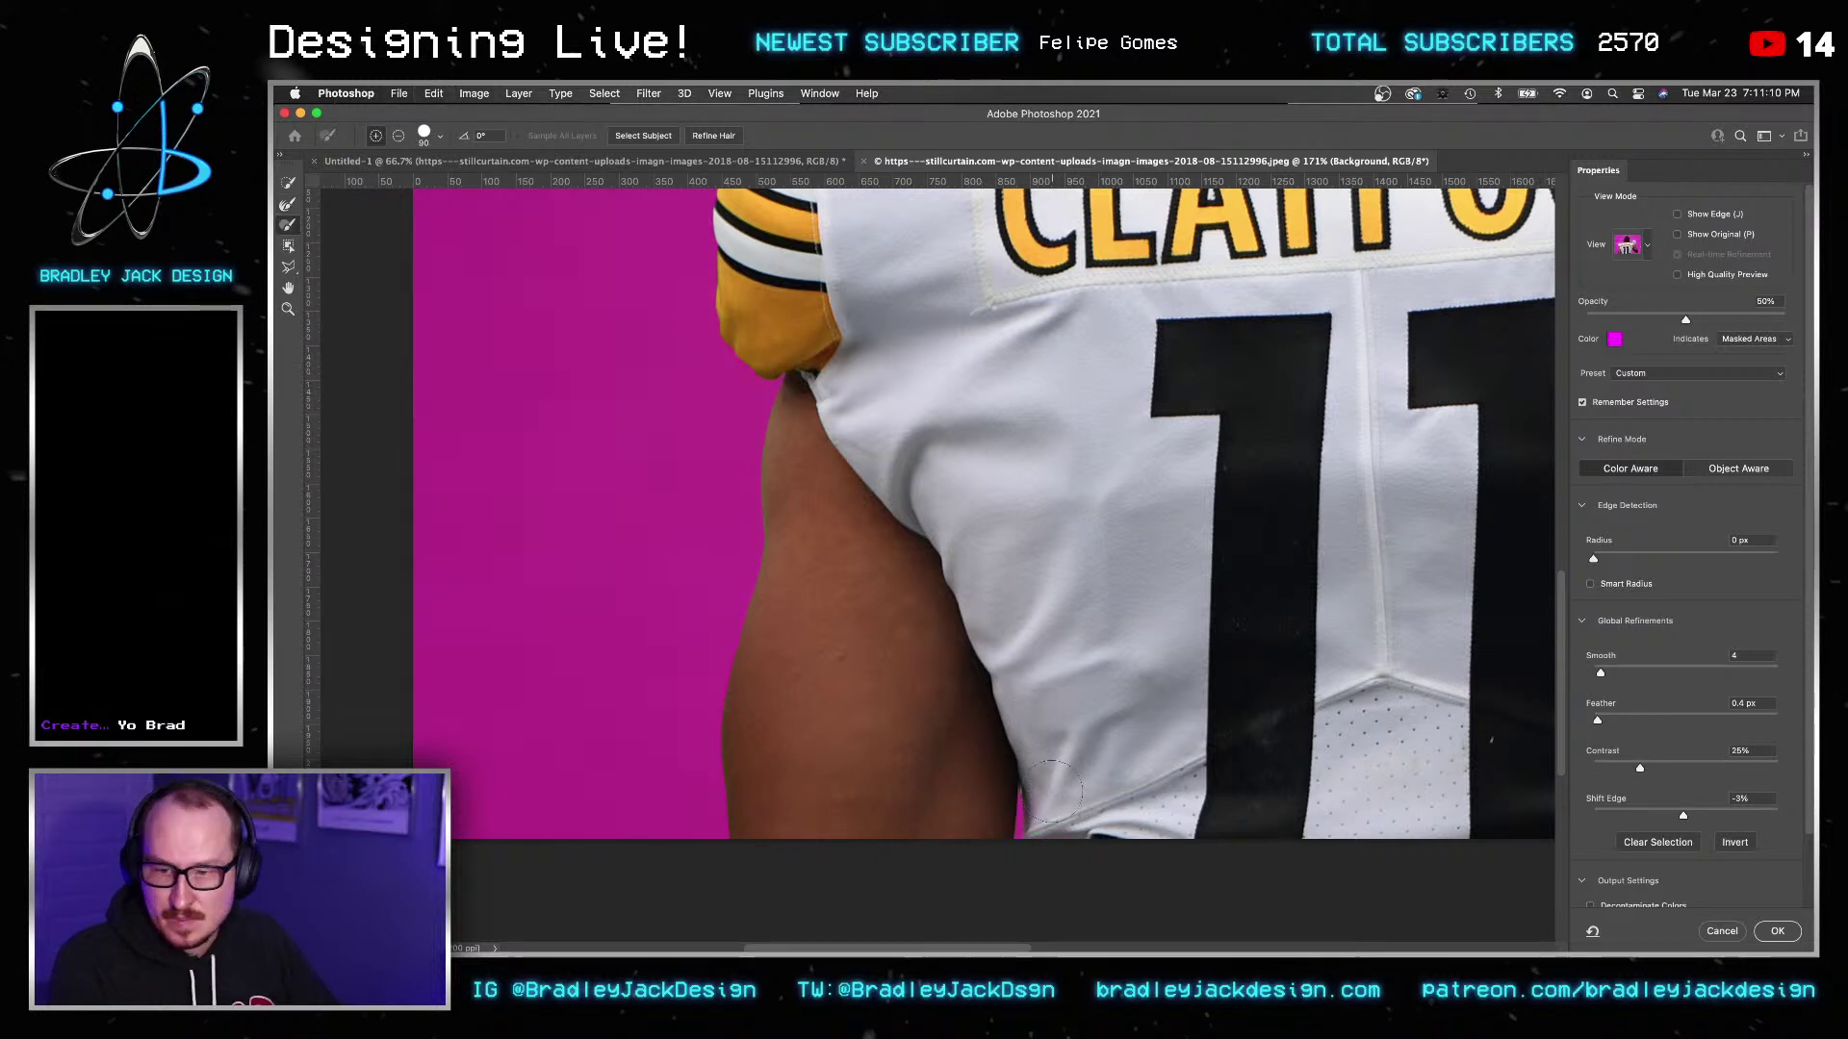
Paint the missing edge of the dark stripe on the straight arm's shoulder back into the selection.
scroll(816, 498, up, 5)
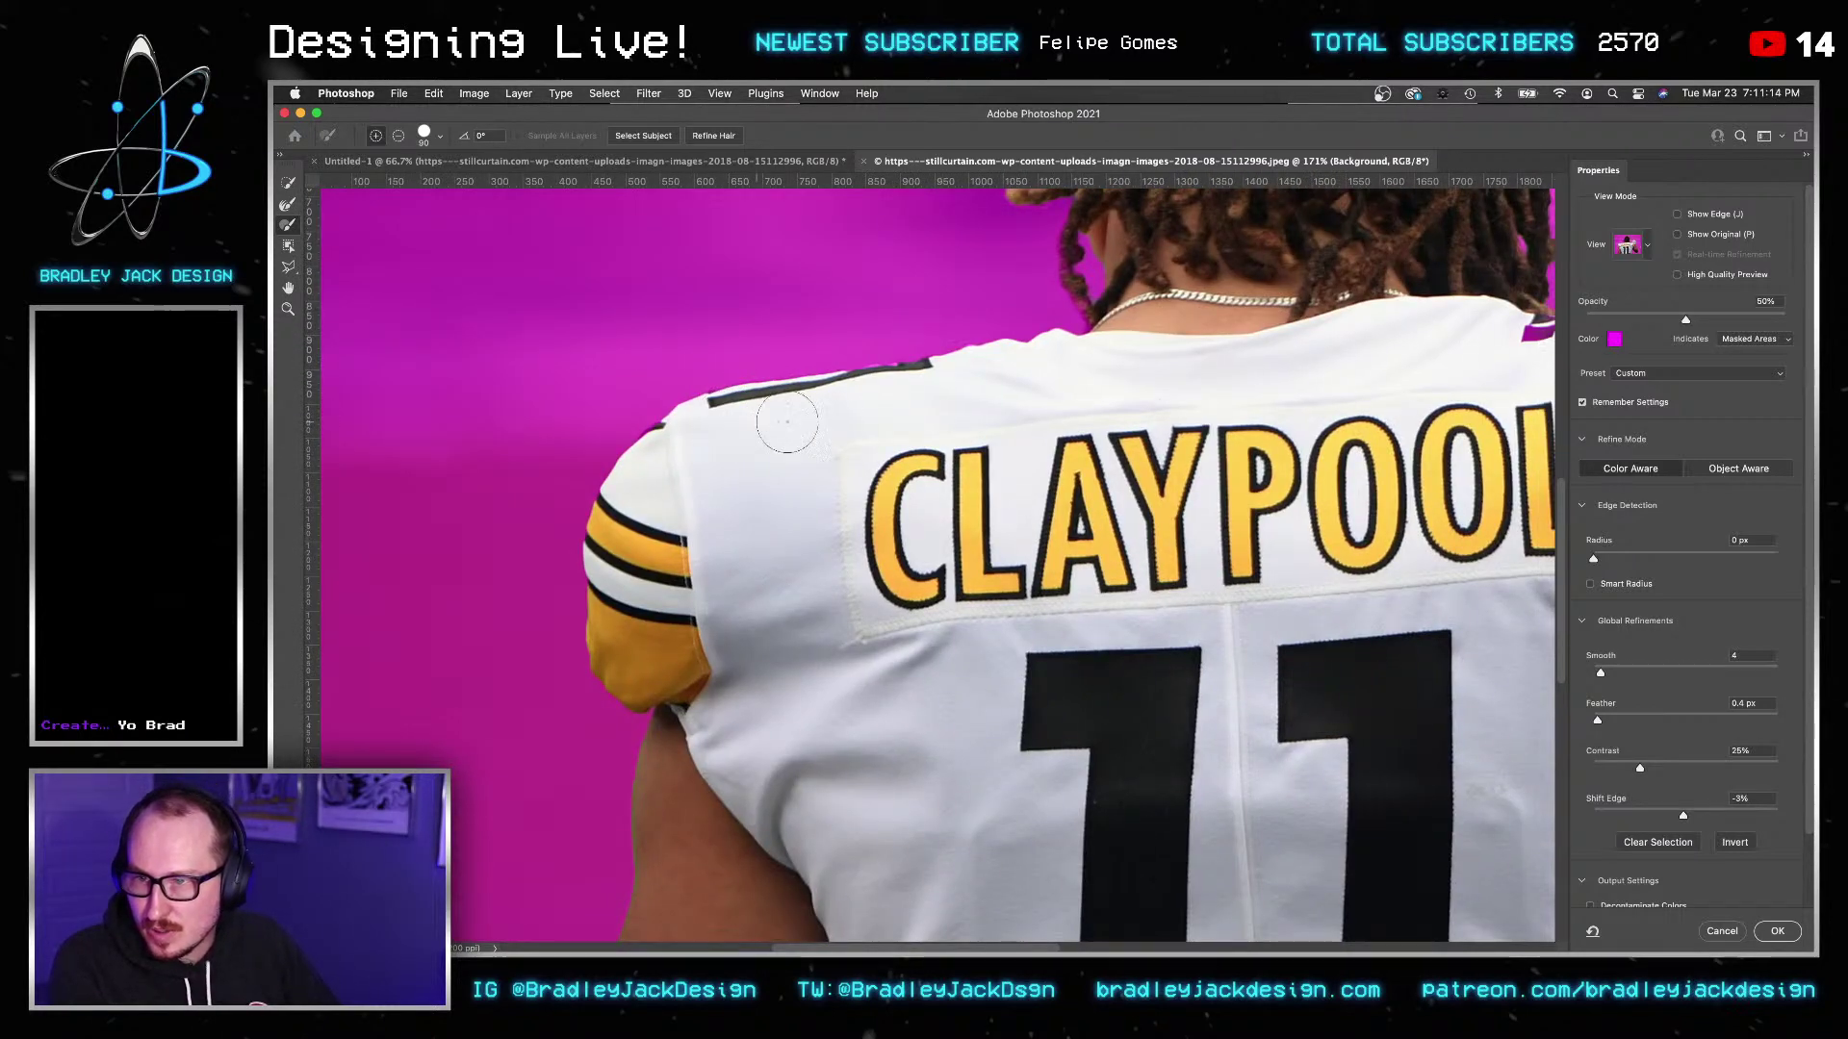
scroll(890, 396, up, 5)
key(bracketleft)
key(bracketleft)
key(bracketleft)
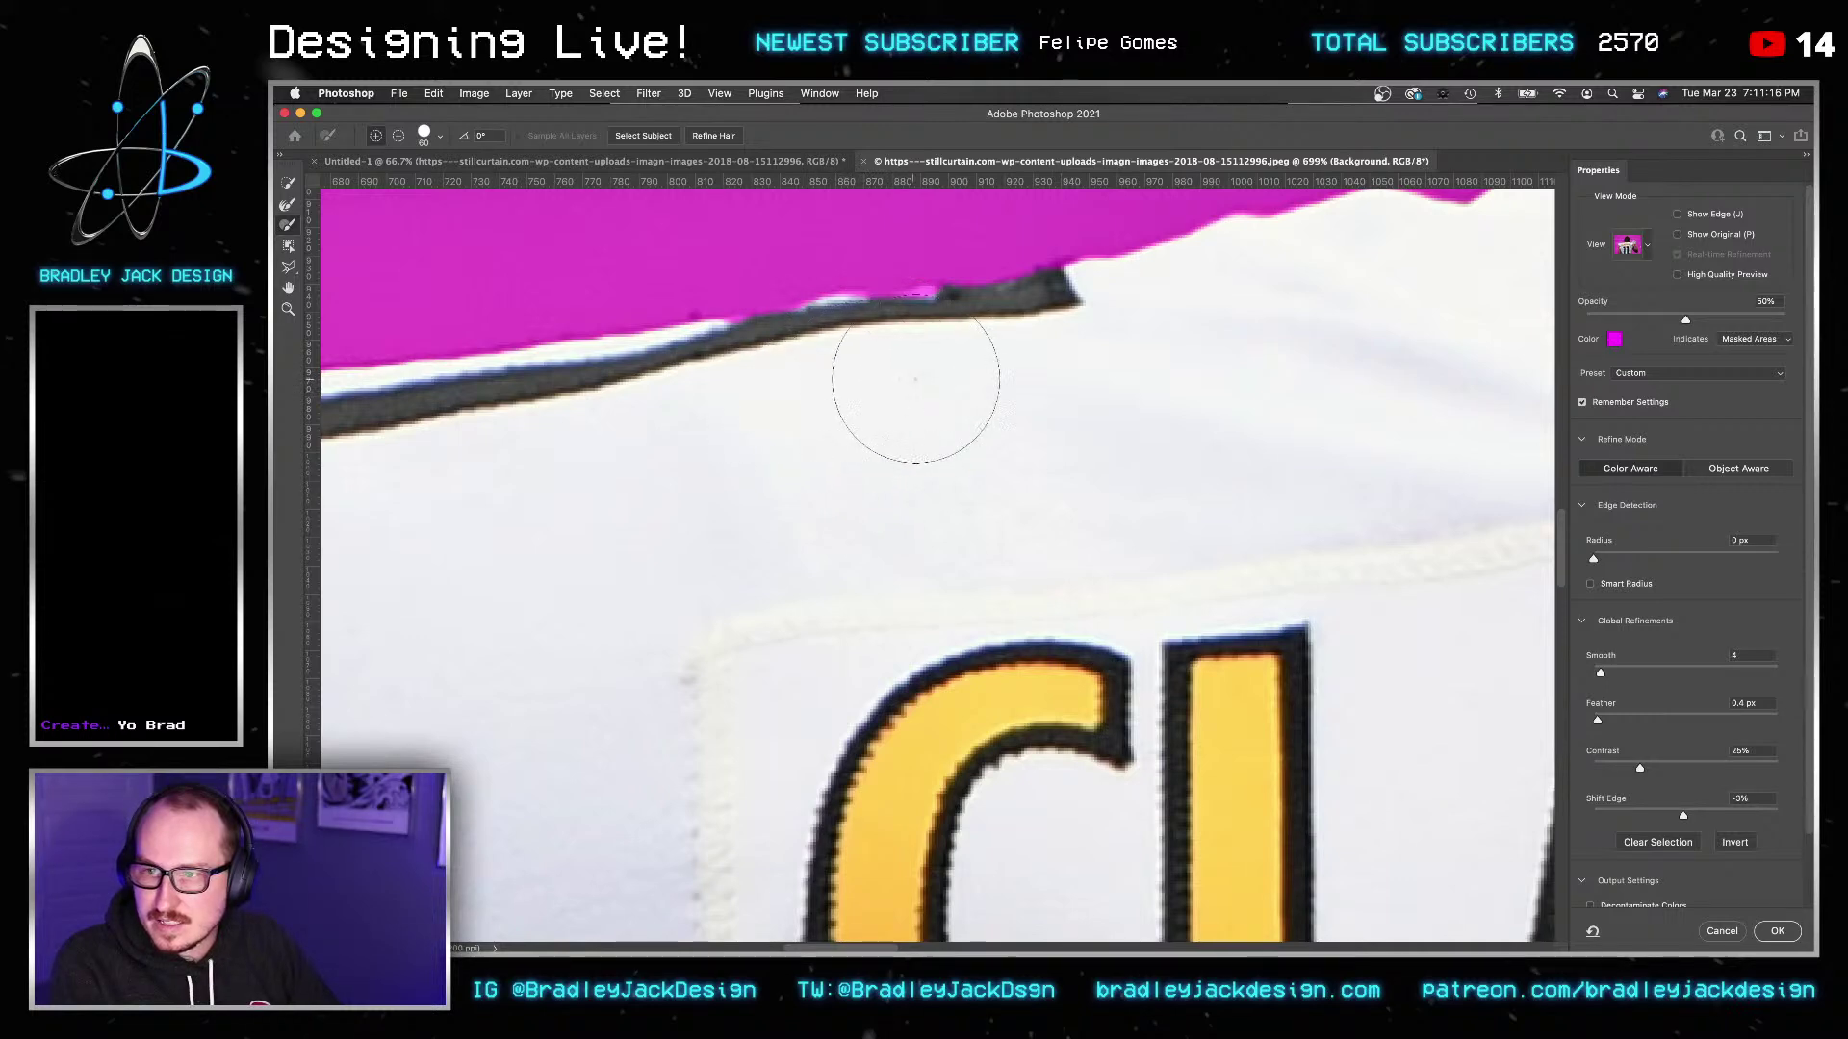
scroll(1037, 385, up, 10)
scroll(1038, 385, right, 15)
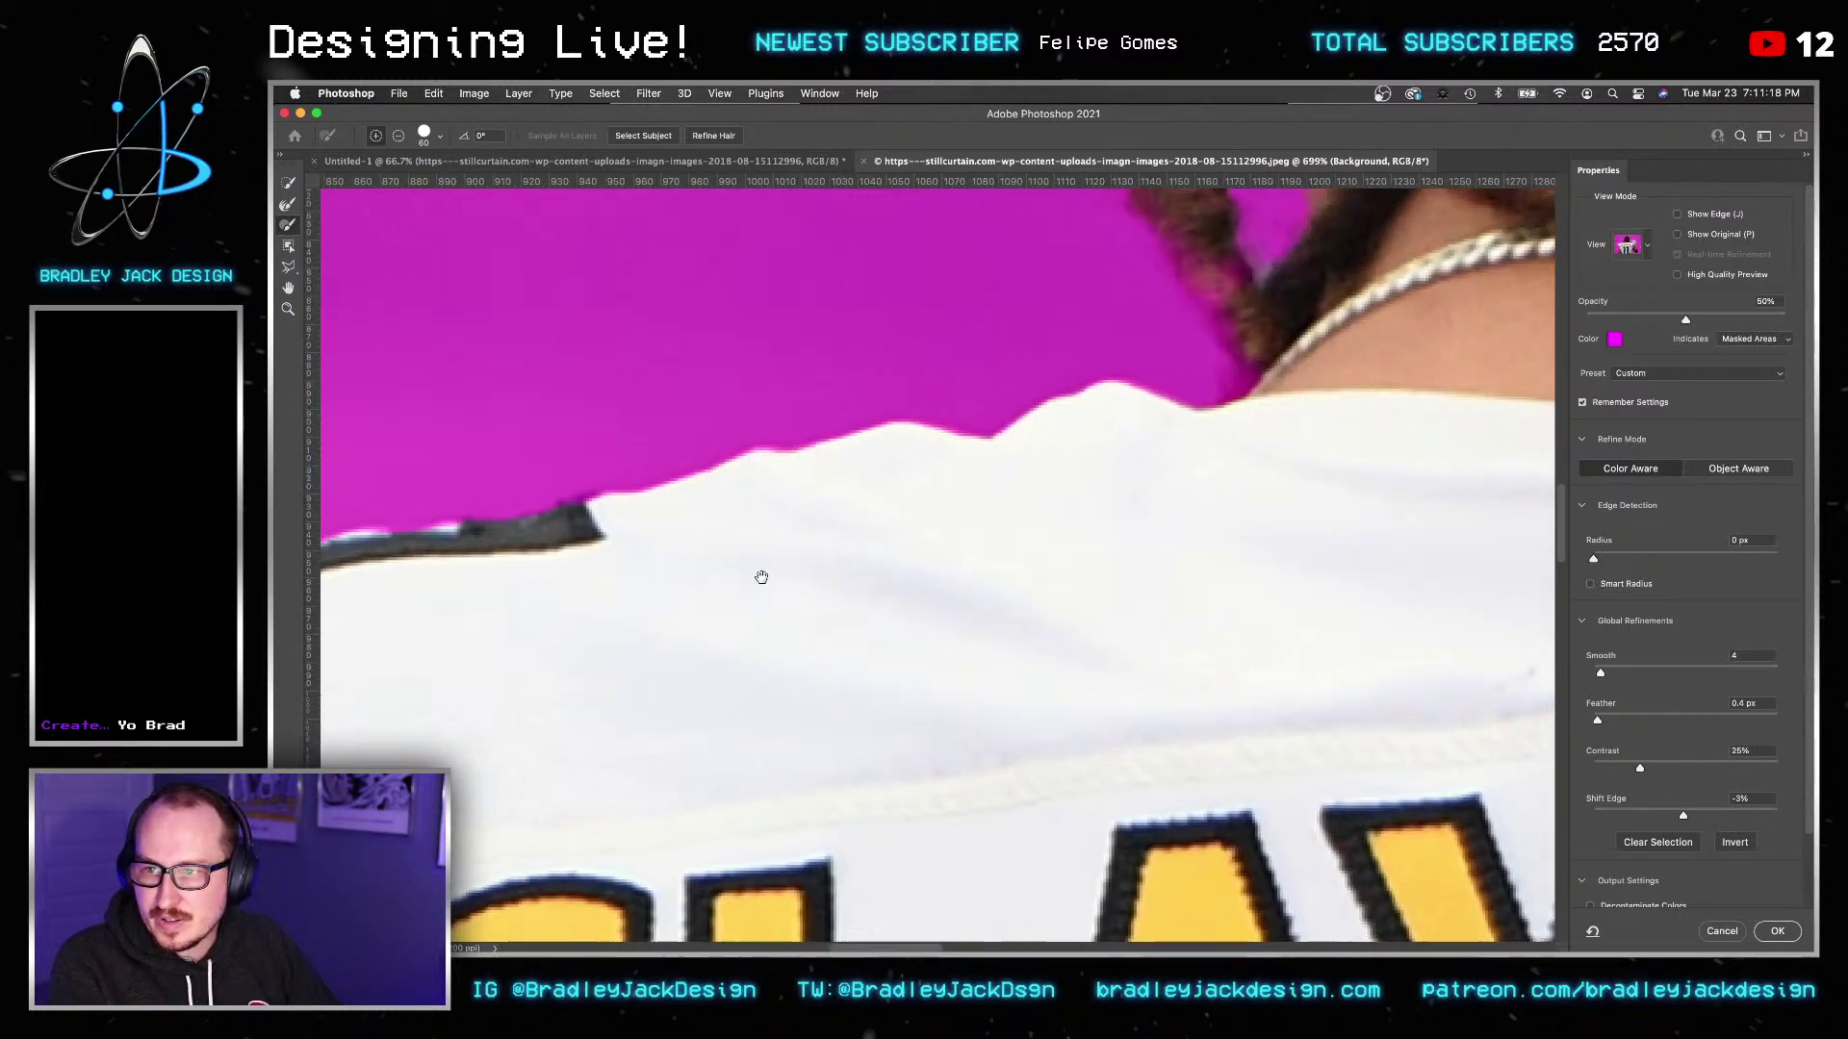
Clean up the outline of the loose dreadlock beside the neck chain with a small brush.
key(bracketleft)
key(bracketleft)
key(bracketleft)
key(bracketleft)
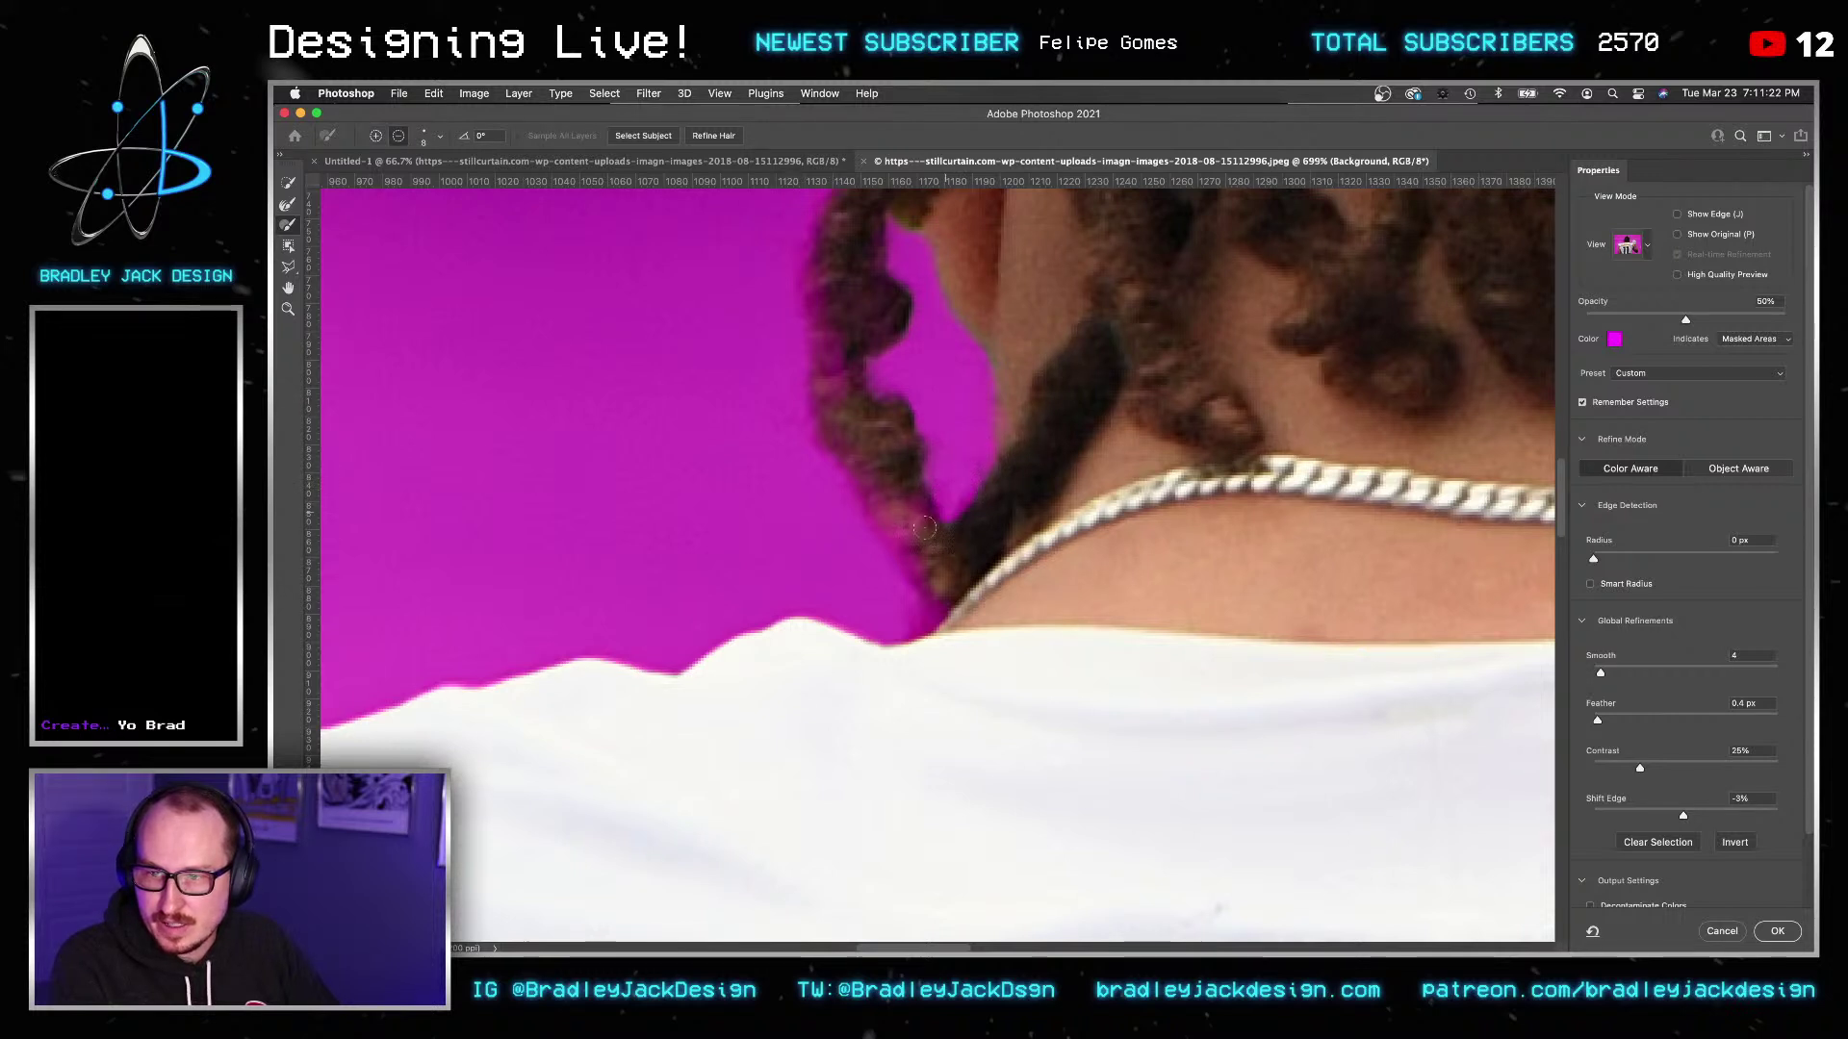
key(bracketright)
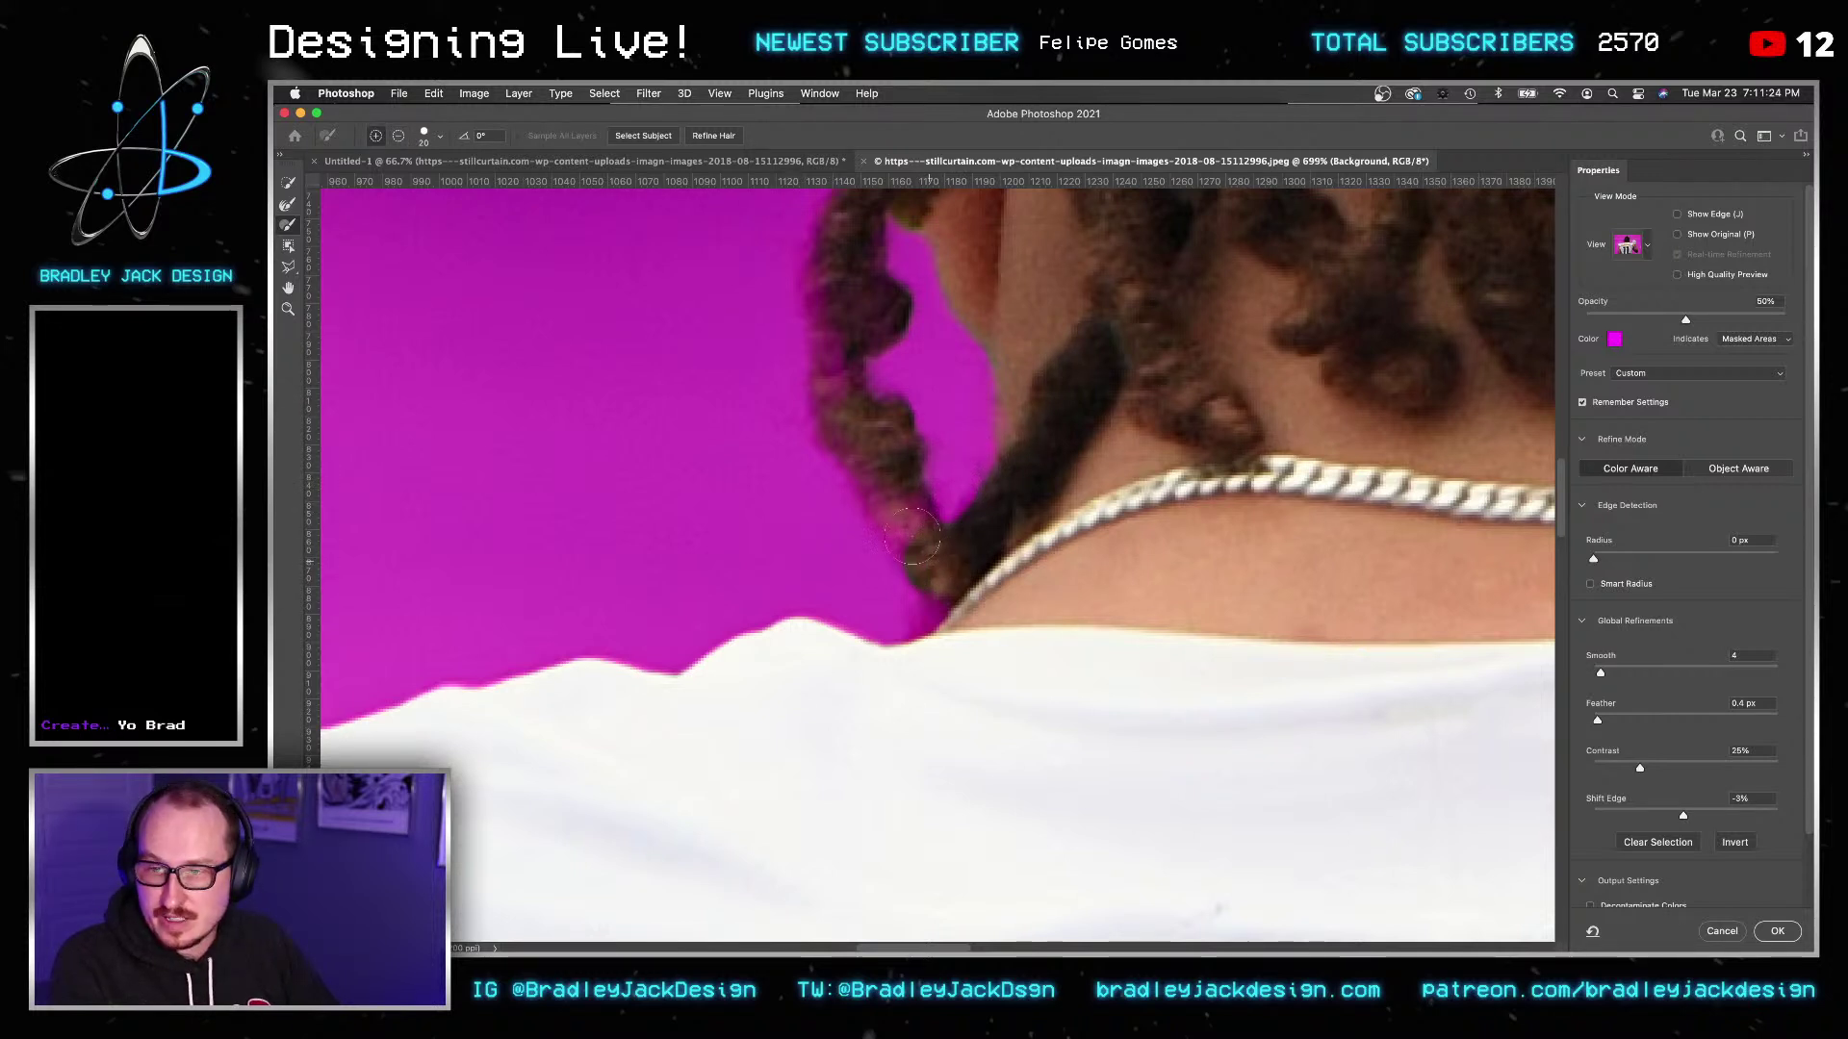
Mask out the leftover background between the hanging dreadlock and the headband with a fine brush.
mouse_move(853, 424)
mouse_down()
mouse_move(856, 306)
mouse_move(870, 311)
mouse_move(845, 298)
mouse_move(905, 455)
mouse_move(848, 626)
mouse_up()
key(bracketright)
key(bracketleft)
key(bracketleft)
key(bracketleft)
key(bracketleft)
key(bracketleft)
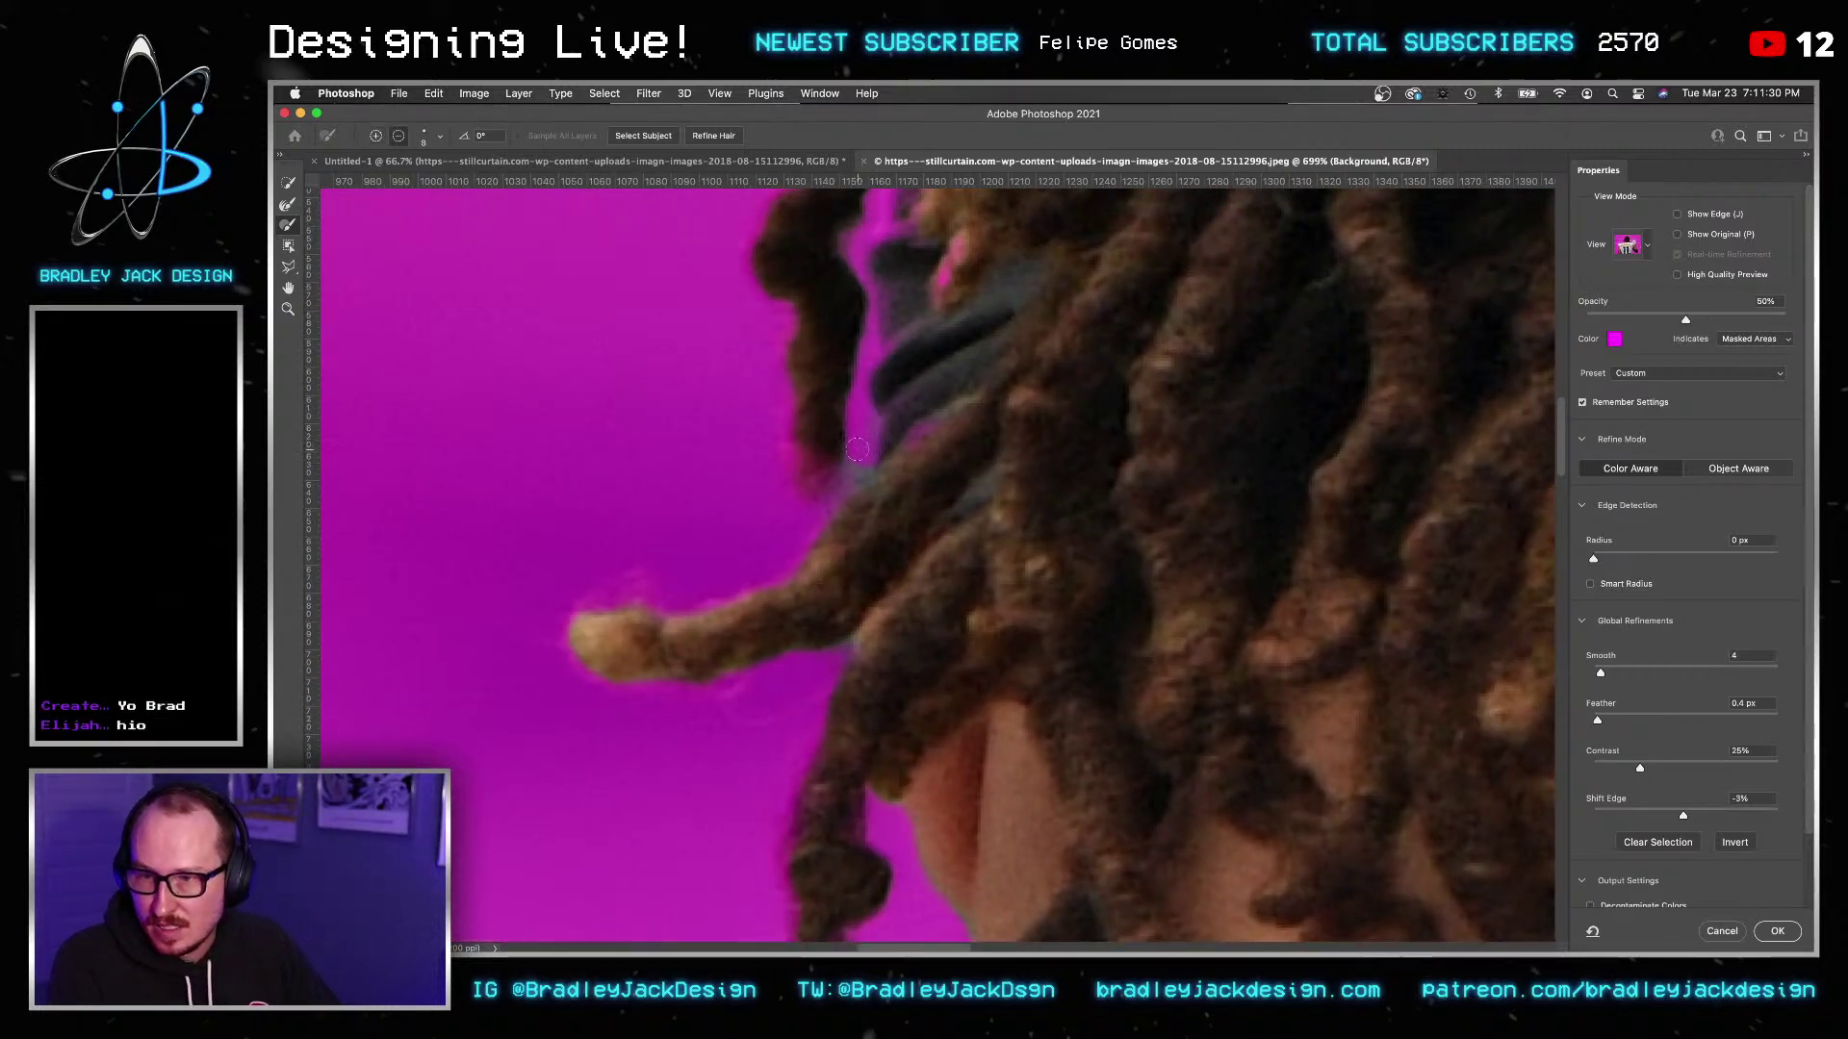
key(alt)
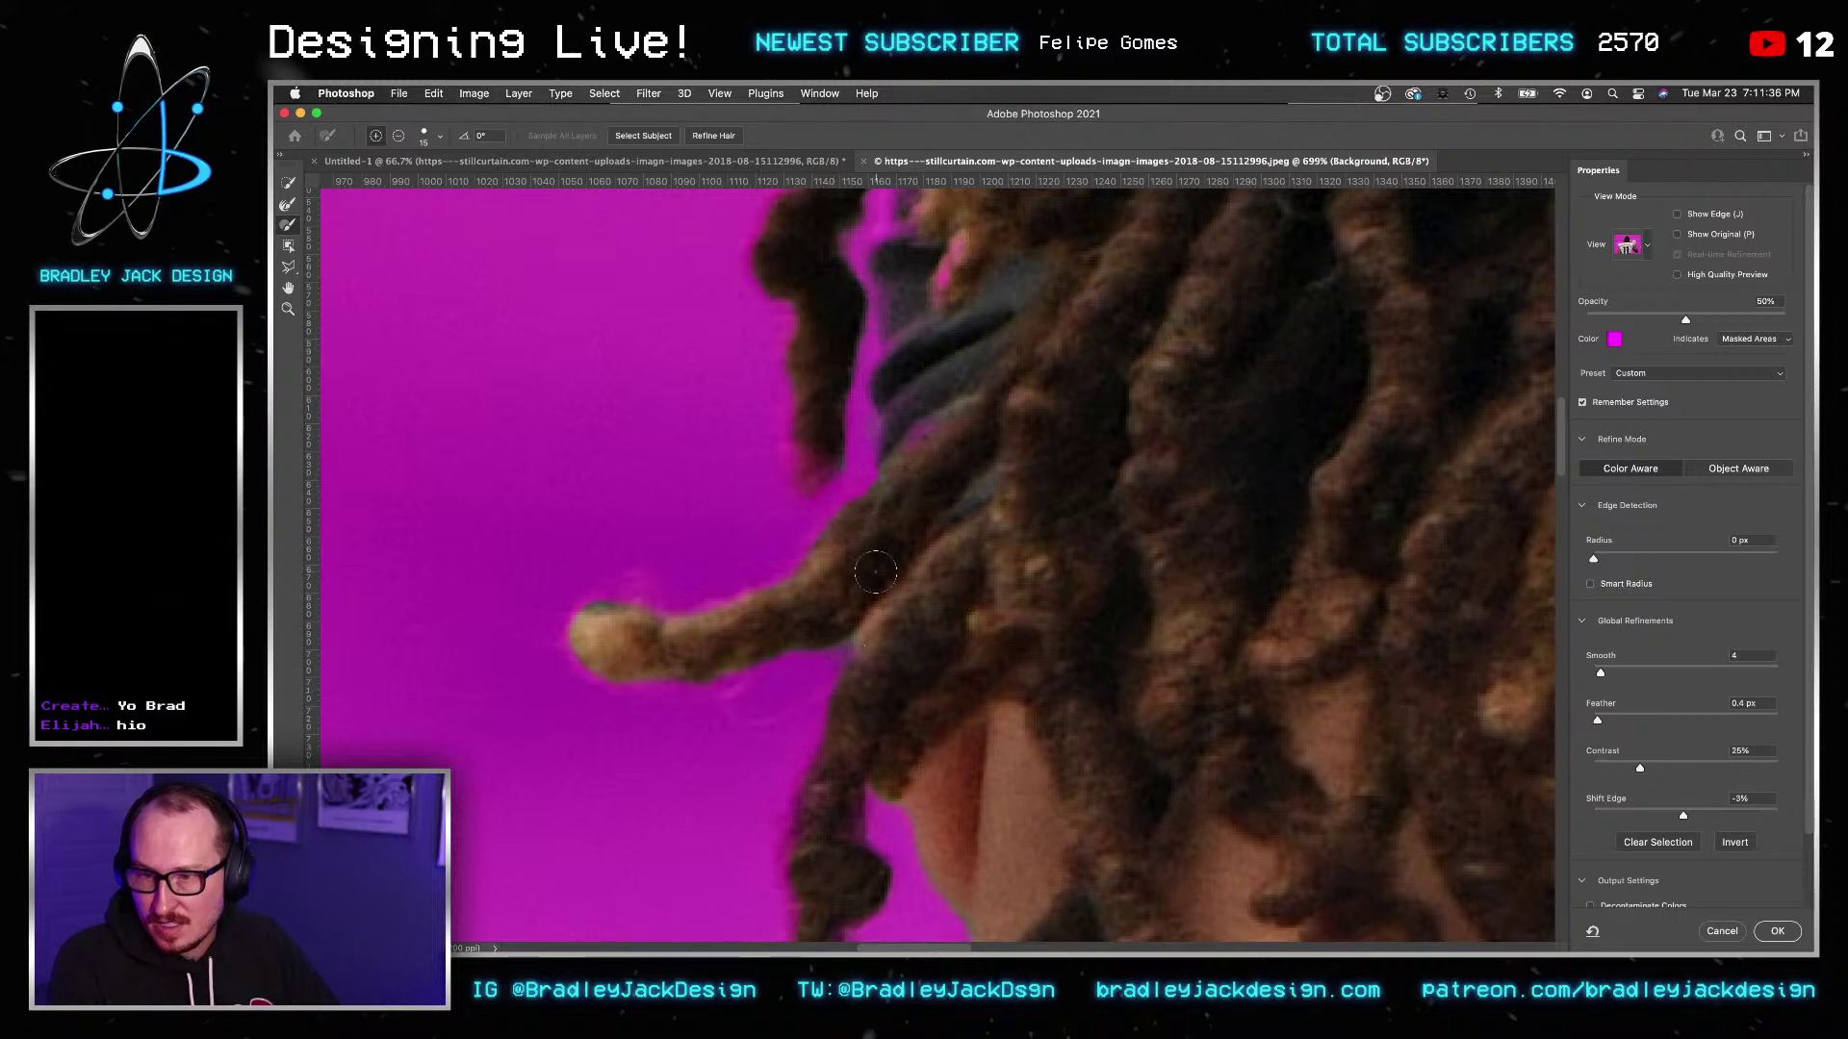
Paint the dark headband and the tip of the hanging dreadlock back into the selection.
scroll(750, 672, up, 5)
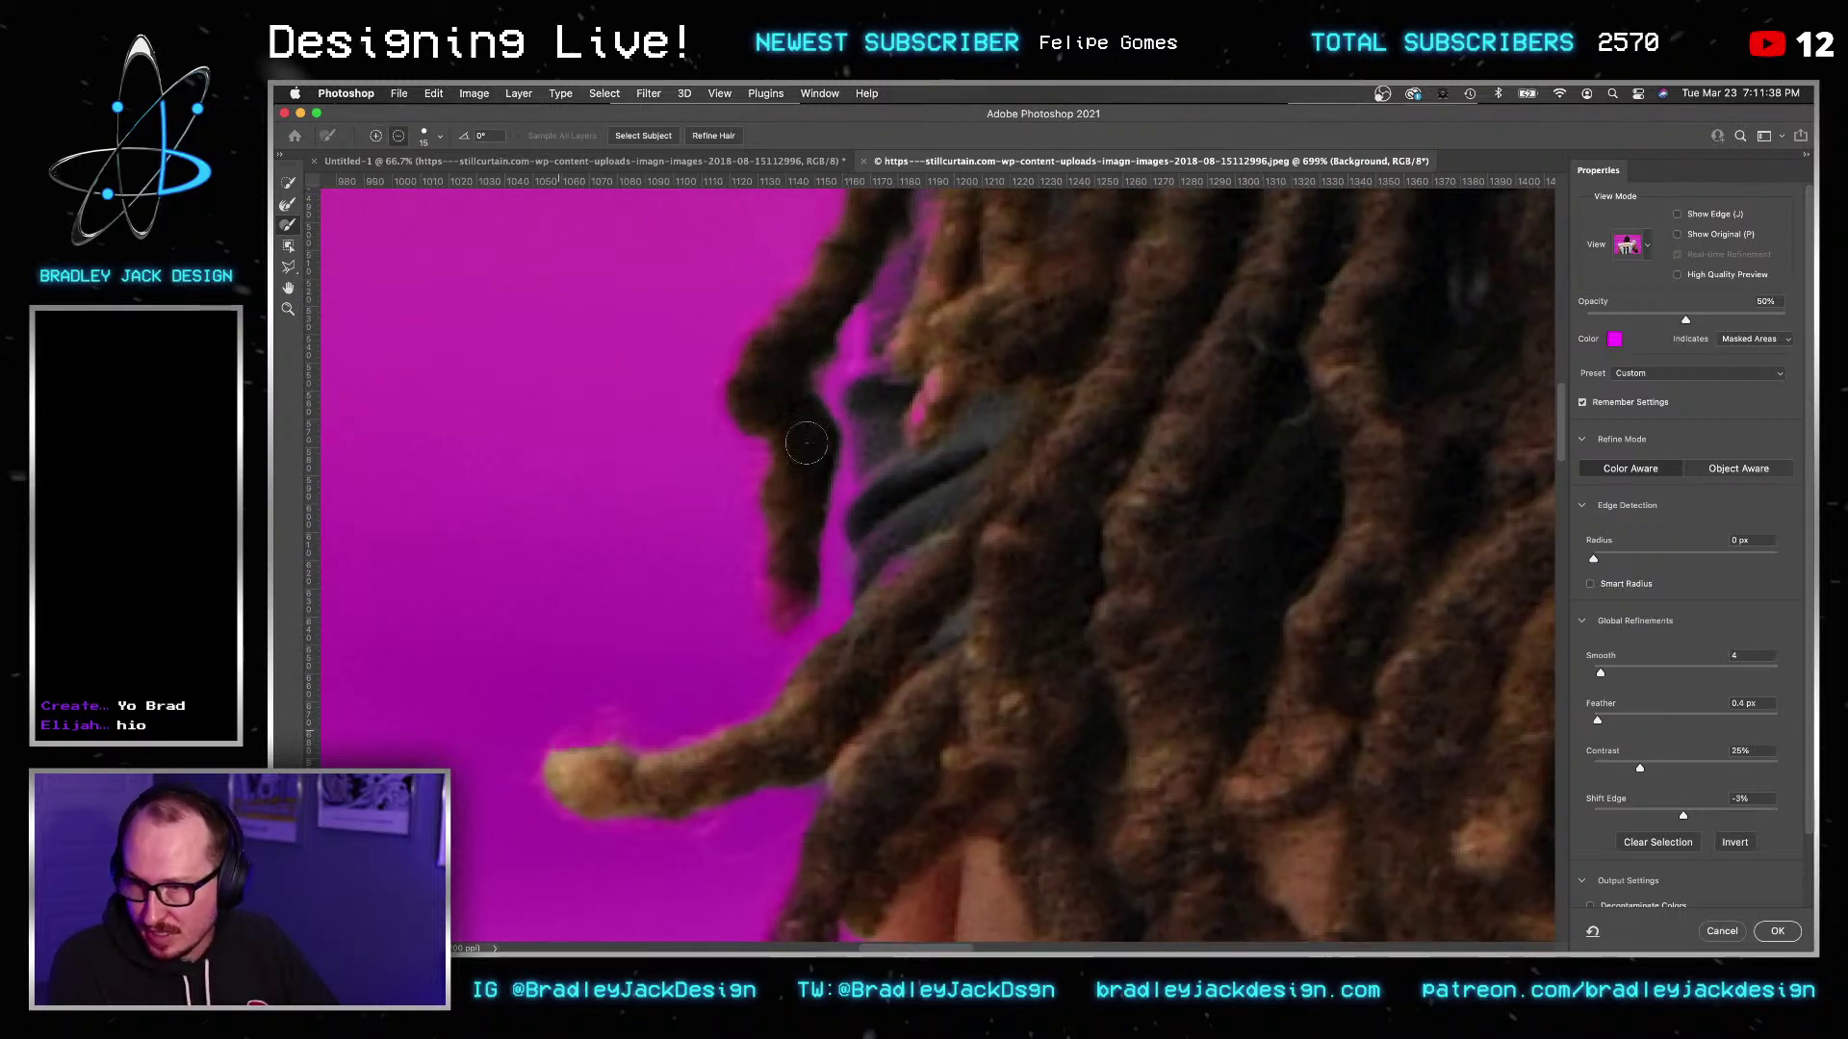
scroll(746, 507, up, 5)
drag(855, 524, 911, 548)
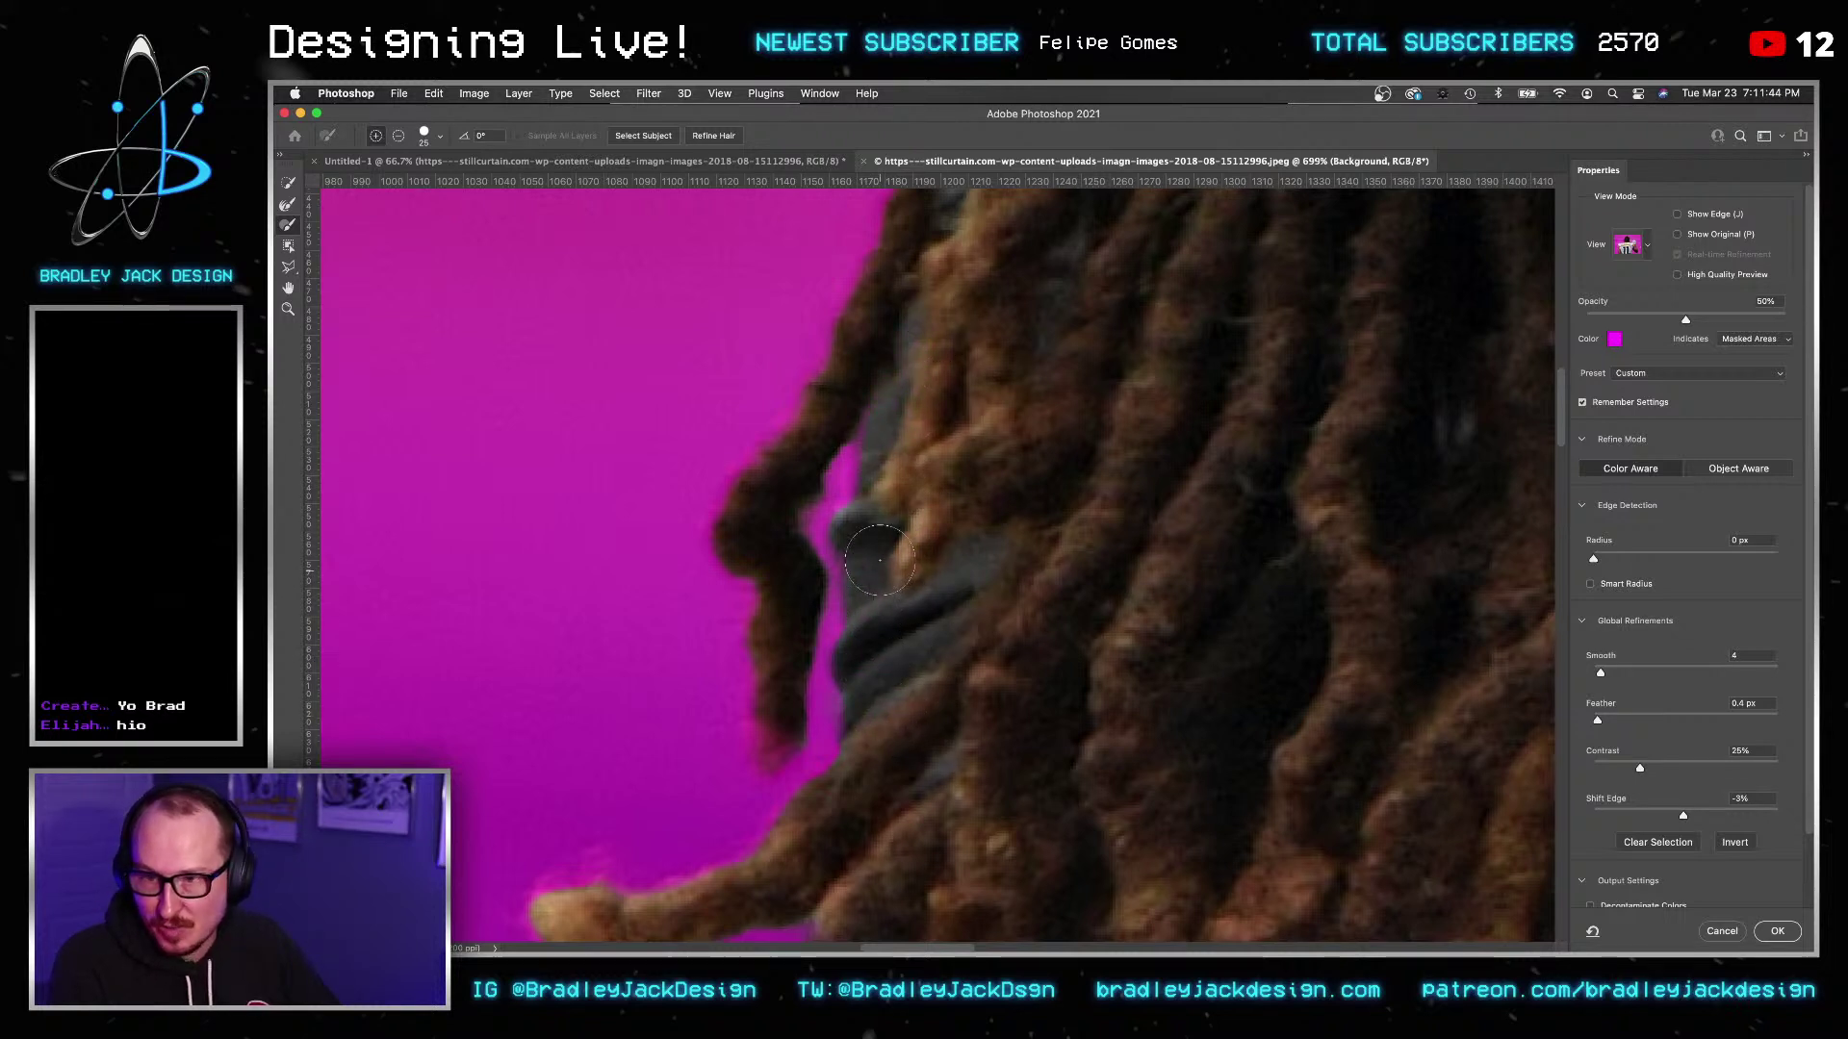
key(bracketleft)
key(bracketleft)
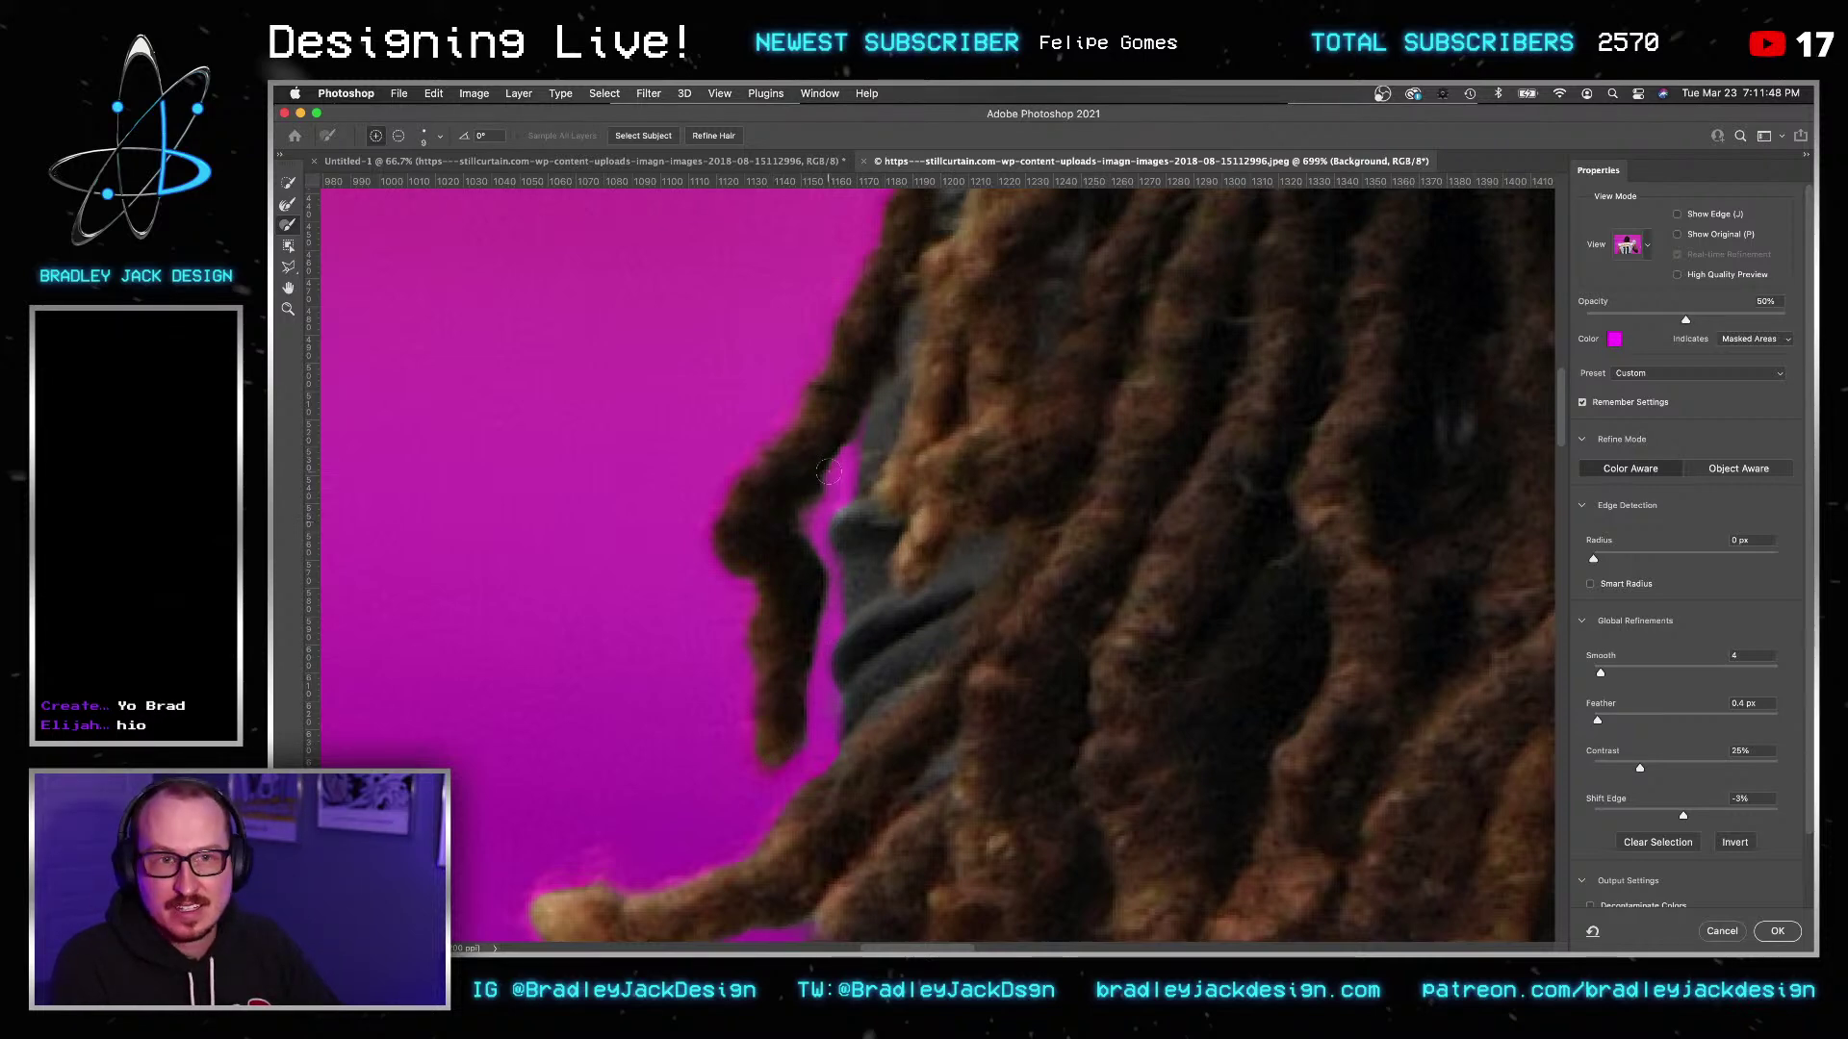
Clean up the hair outline over the crown and restore the curled dreadlock at the top of the head.
scroll(828, 486, down, 3)
mouse_move(763, 652)
mouse_down()
mouse_move(891, 472)
mouse_move(809, 581)
mouse_move(851, 532)
mouse_up()
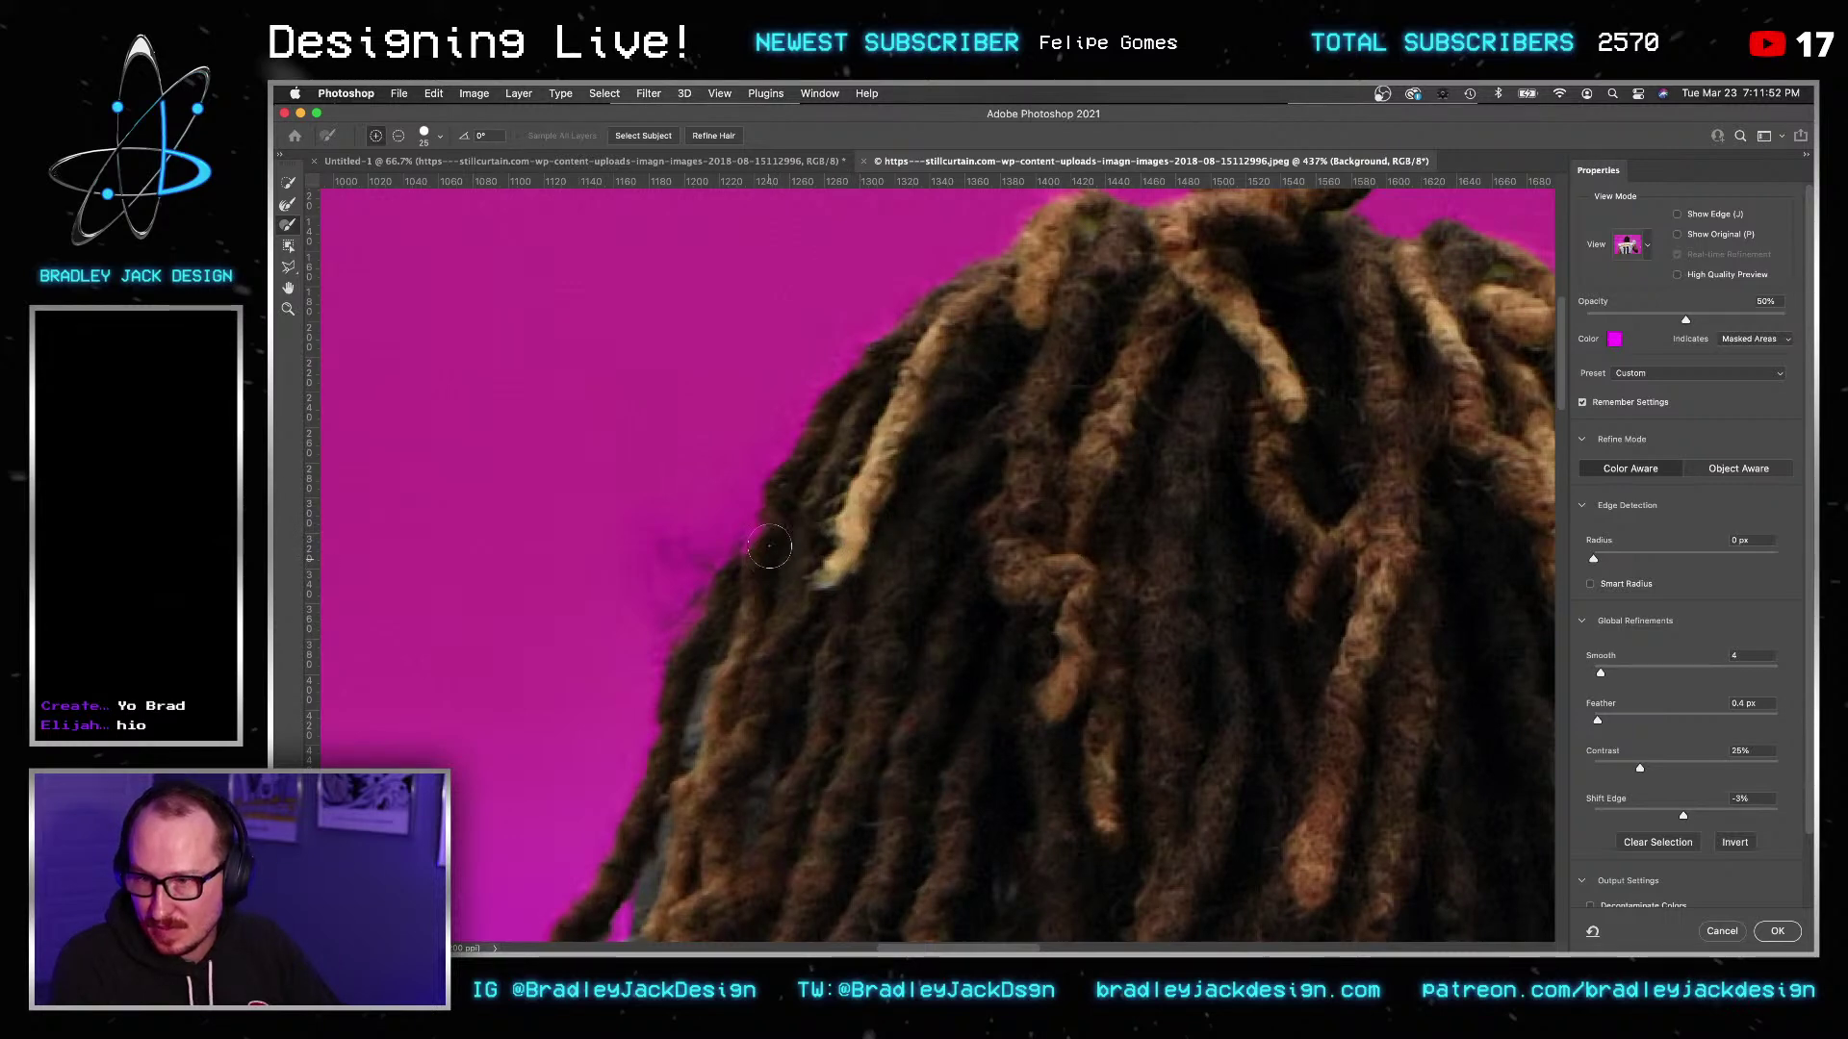
drag(702, 664, 562, 794)
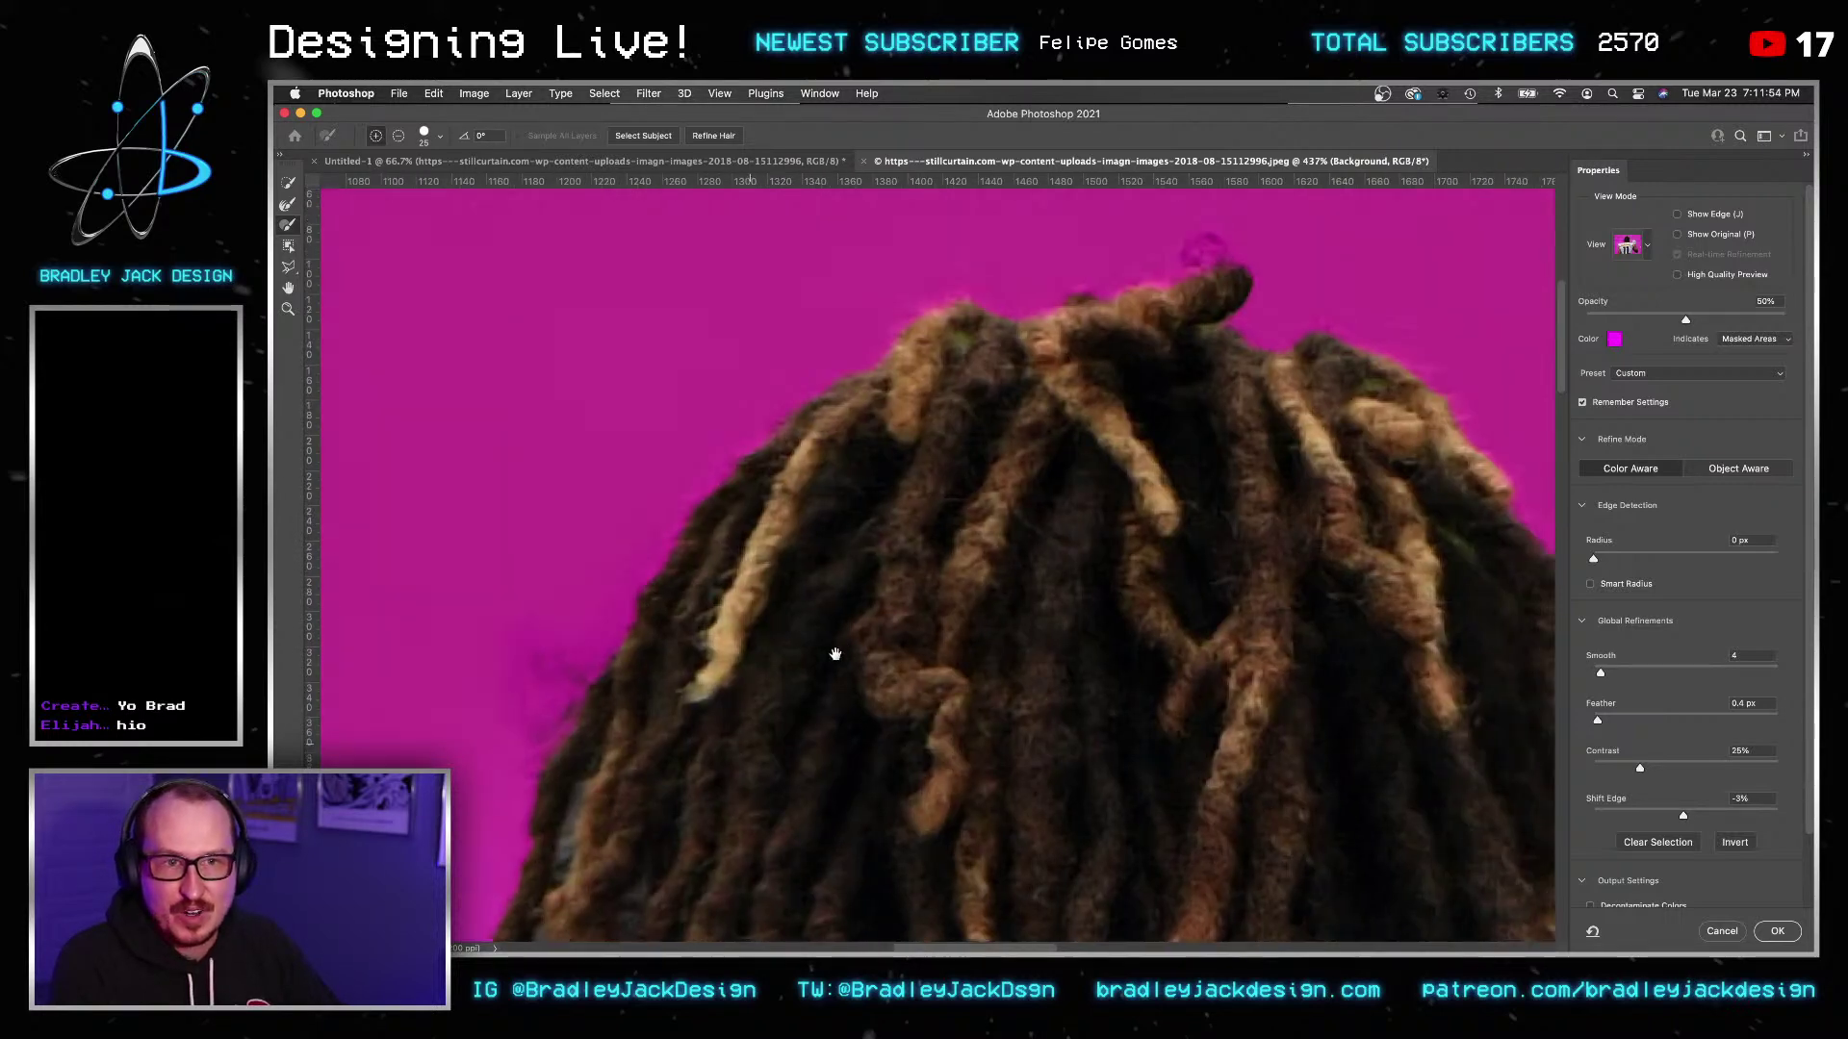
drag(1116, 346, 1035, 360)
key(bracketleft)
click(288, 206)
key(bracketleft)
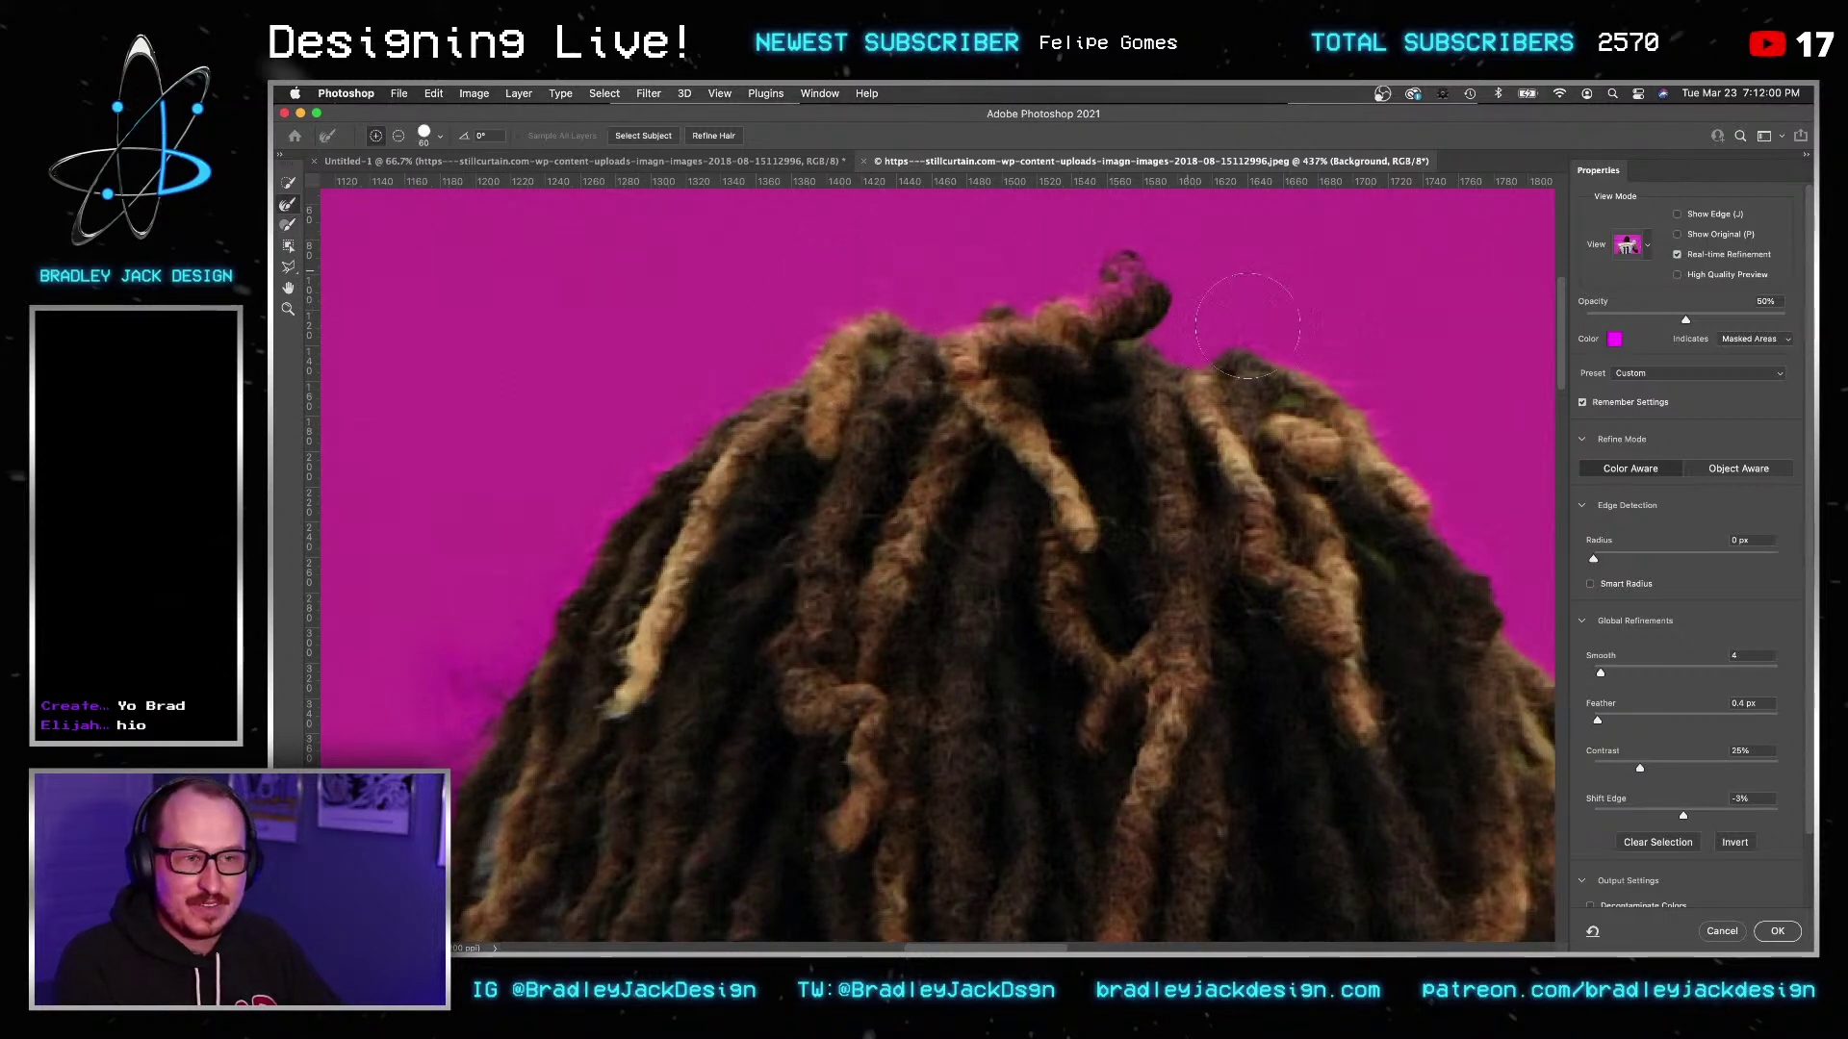
Refine the hair edge on the raised-fist side of the head down to the shoulder.
scroll(1460, 543, right, 5)
scroll(1460, 544, down, 3)
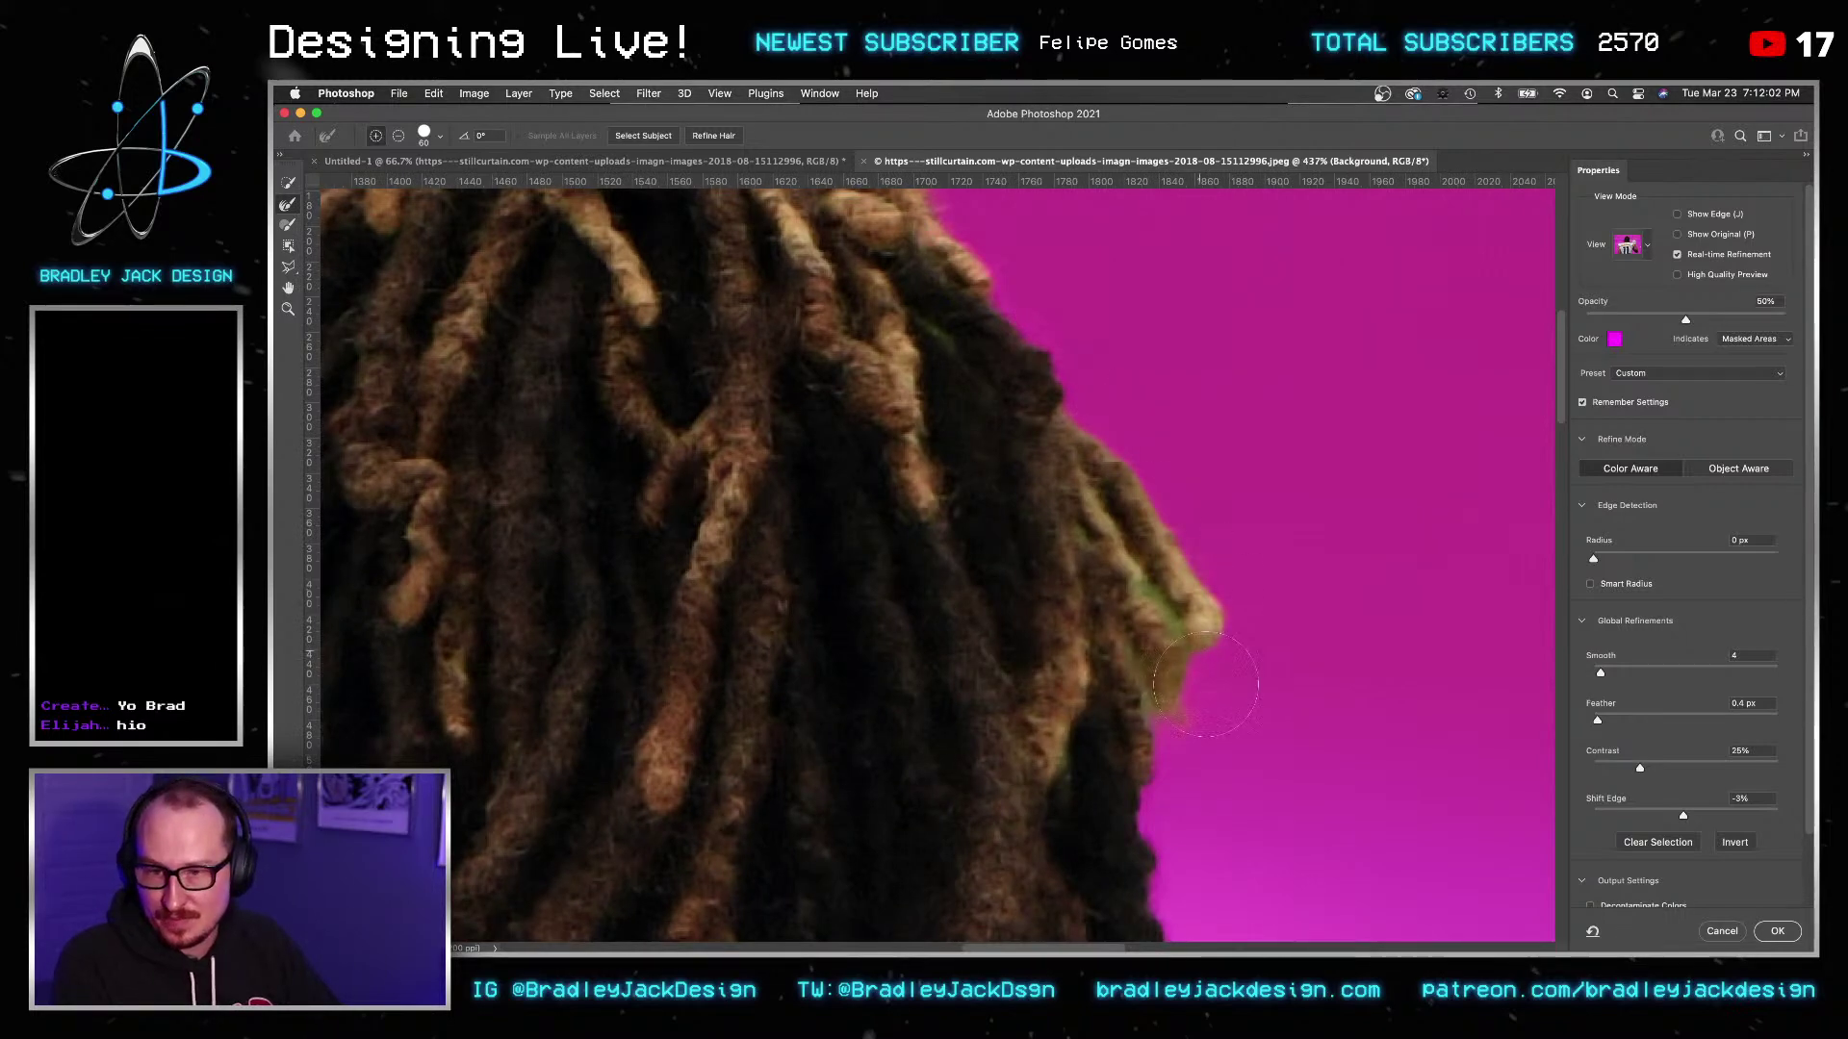
scroll(1205, 671, down, 5)
scroll(1205, 670, right, 2)
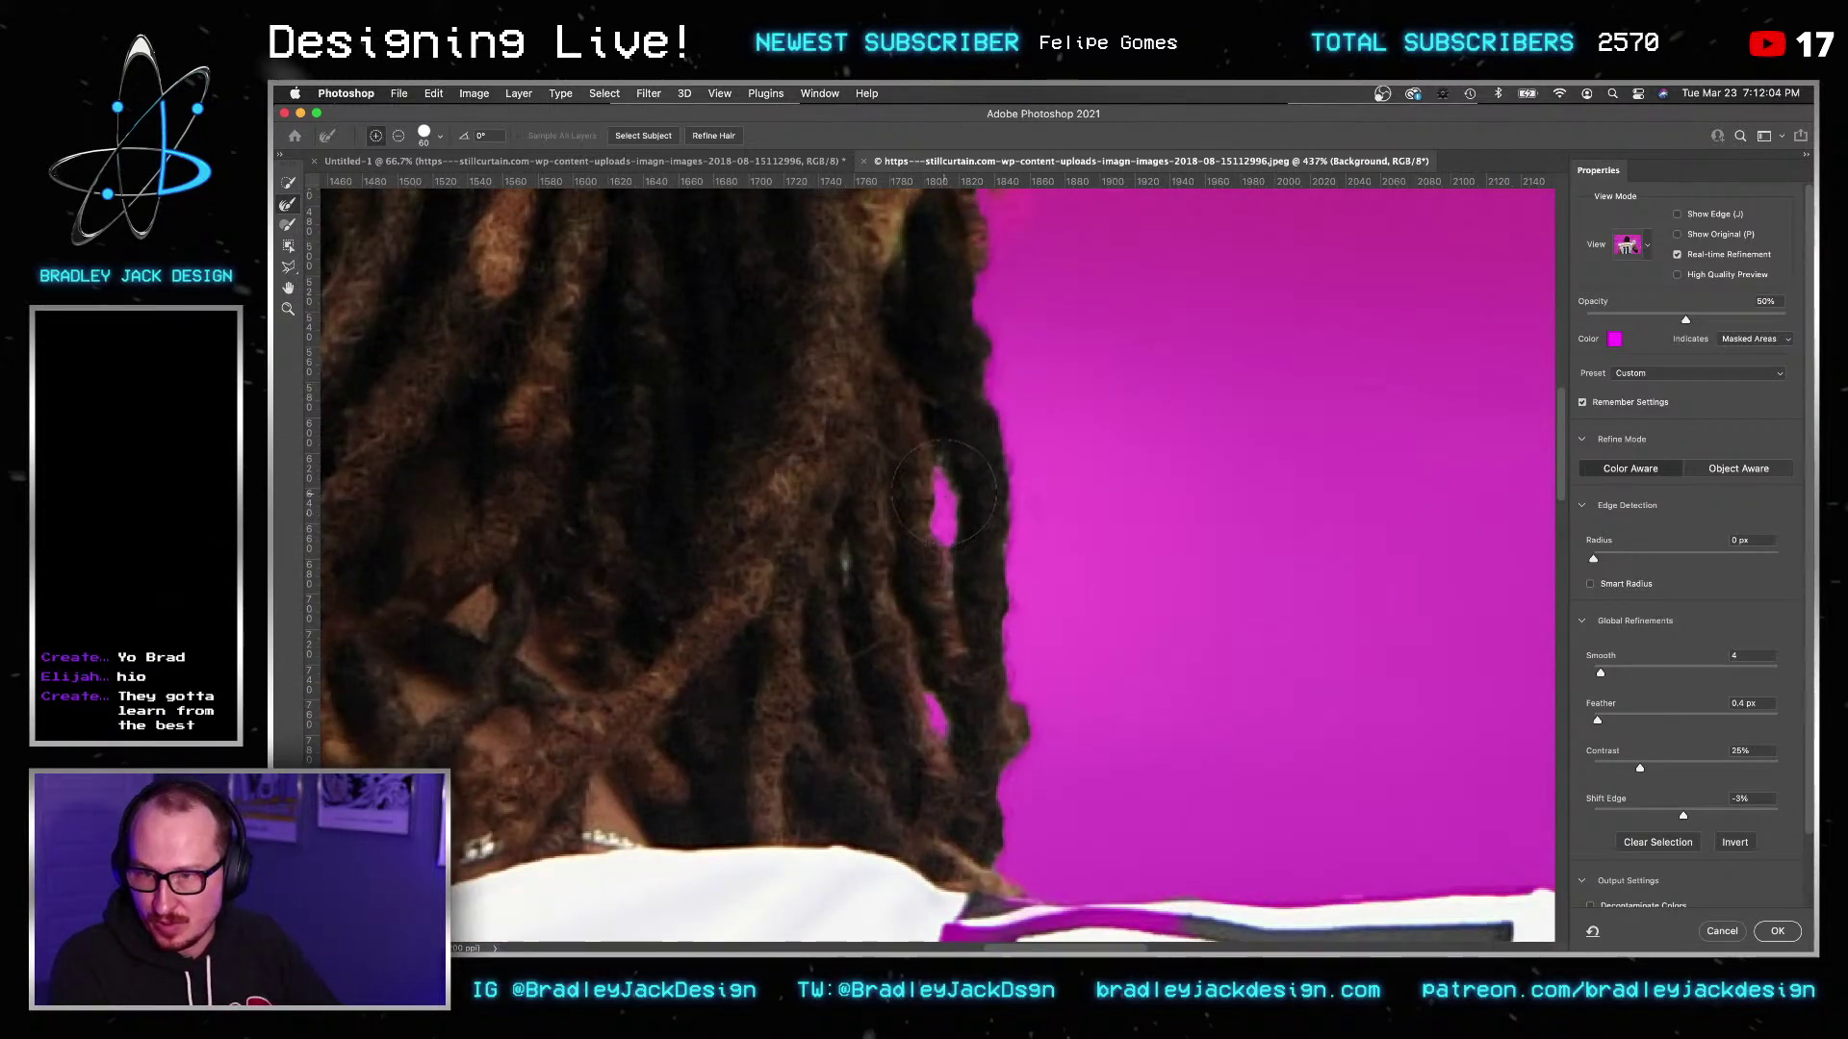
Paint the masked part of the dark shoulder stripe beside the hair ends back in with a larger brush.
scroll(1196, 689, down, 5)
scroll(1197, 689, right, 1)
click(287, 205)
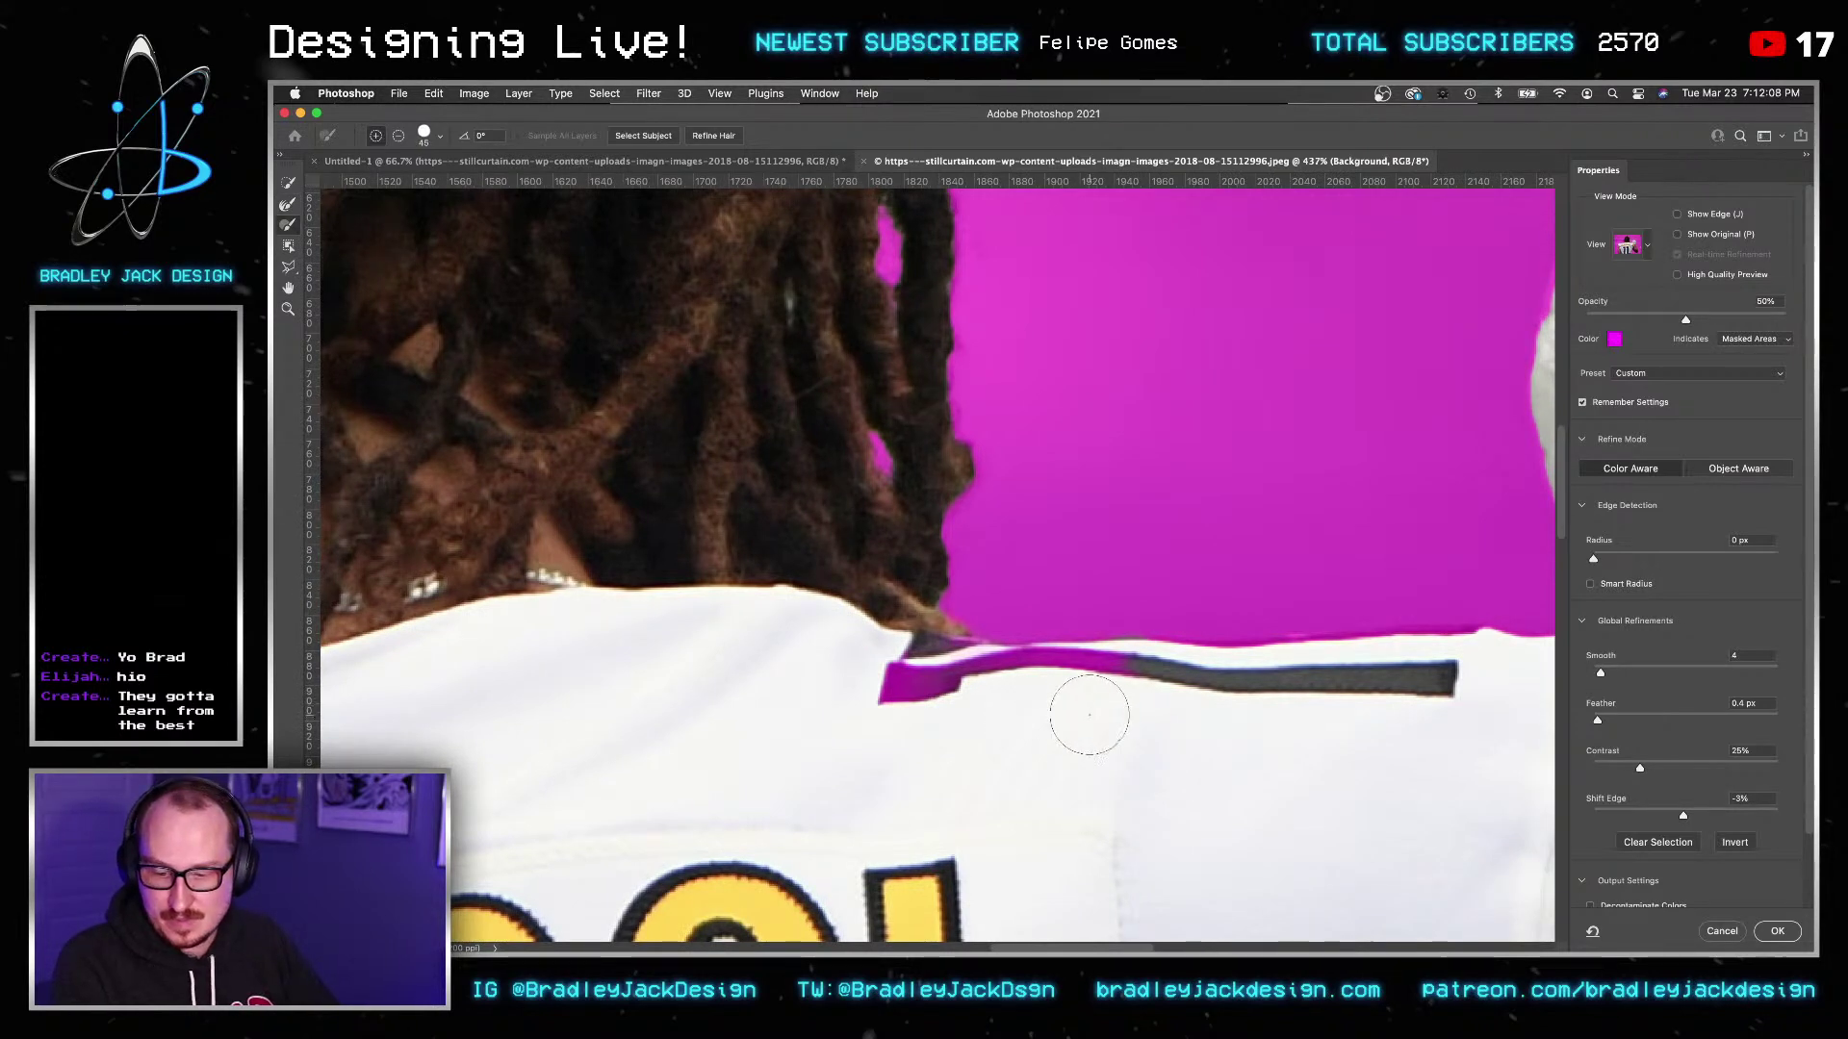
key(bracketright)
key(bracketright)
mouse_move(1135, 709)
mouse_down()
mouse_move(859, 685)
mouse_move(940, 693)
mouse_up()
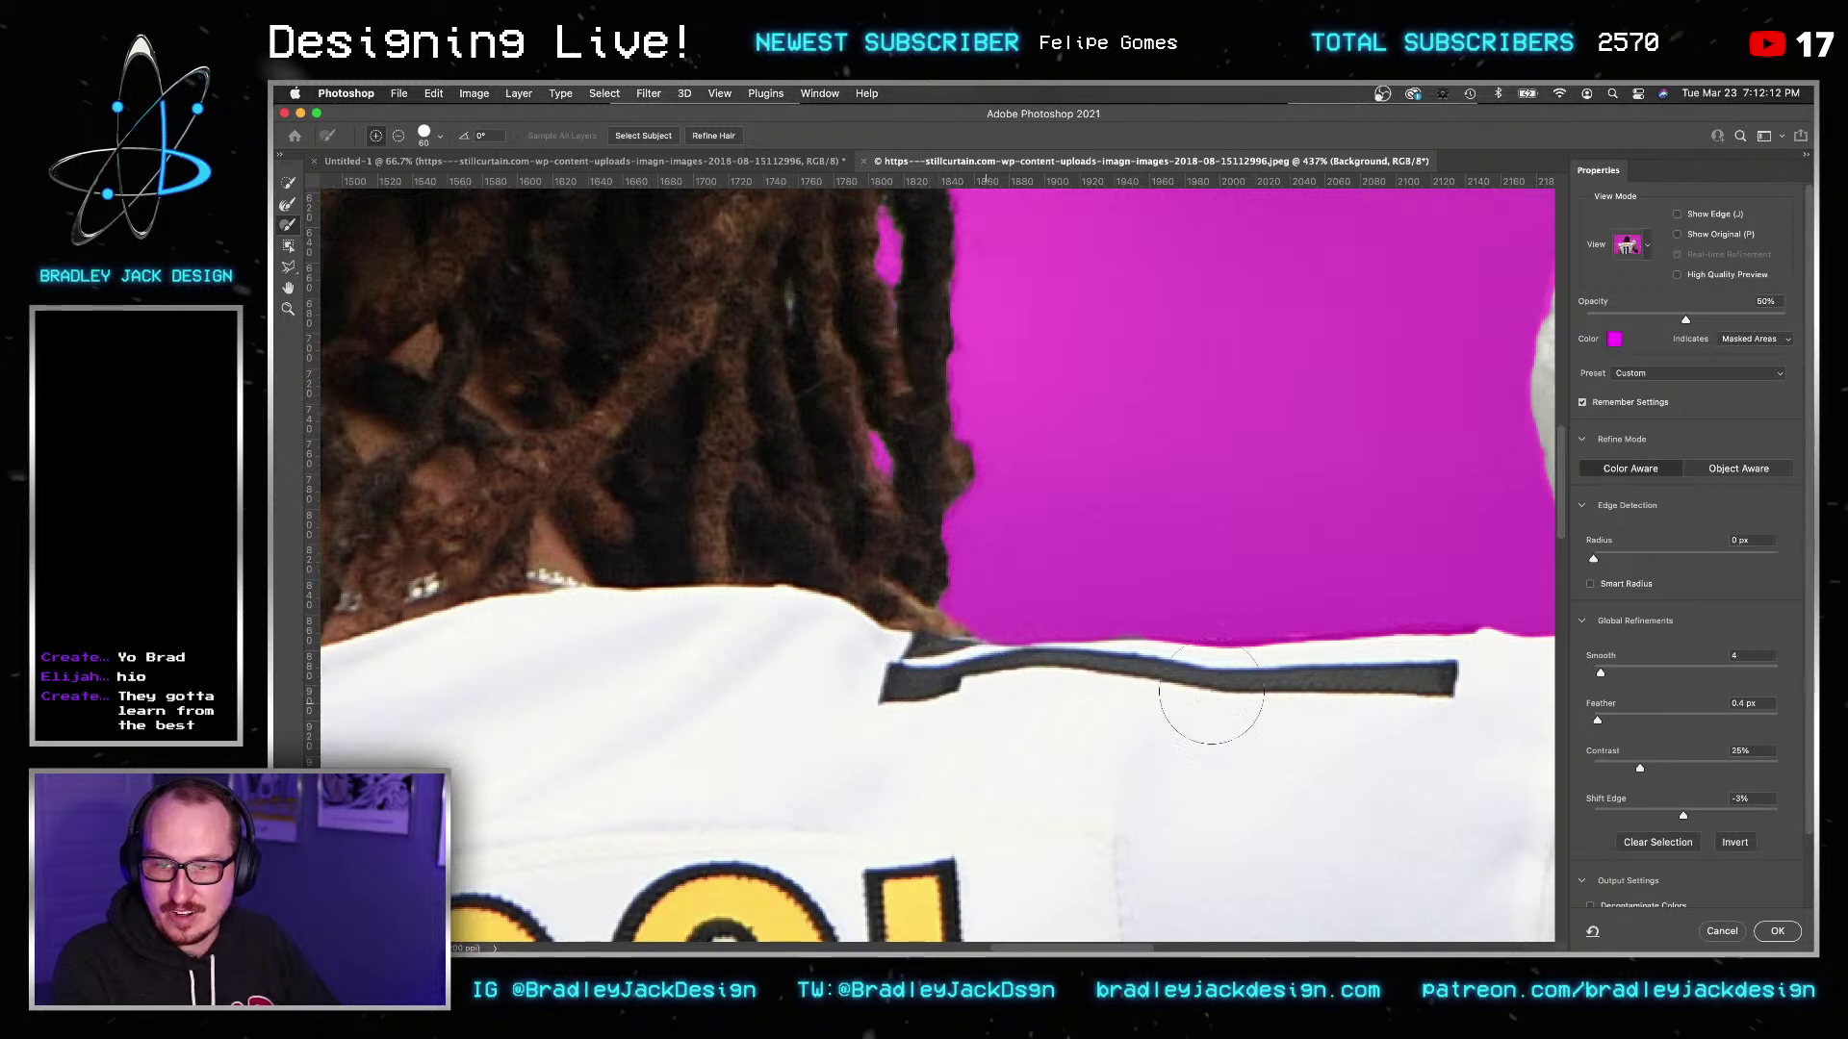
Restore the shoulder seam next to the glove and the adjoining glove edge with a size 30 brush.
drag(1253, 575, 649, 564)
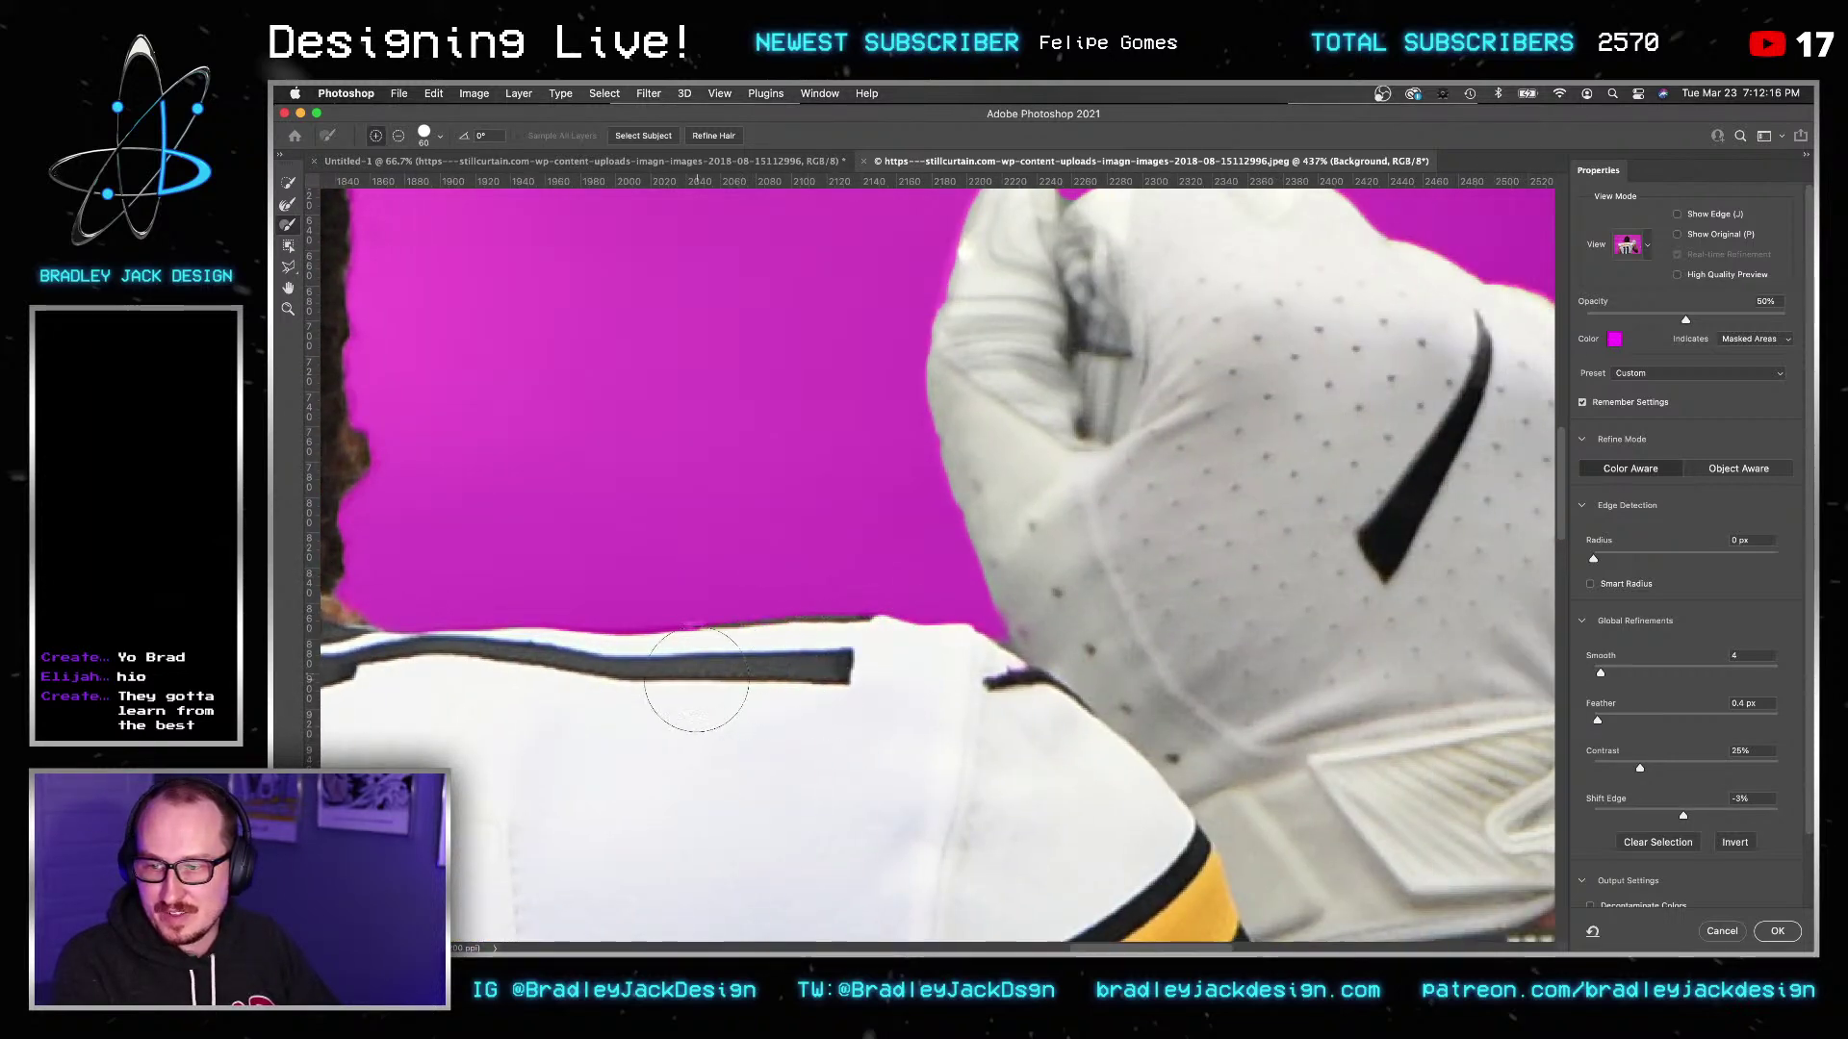
key(bracketleft)
key(bracketleft)
key(bracketleft)
key(bracketleft)
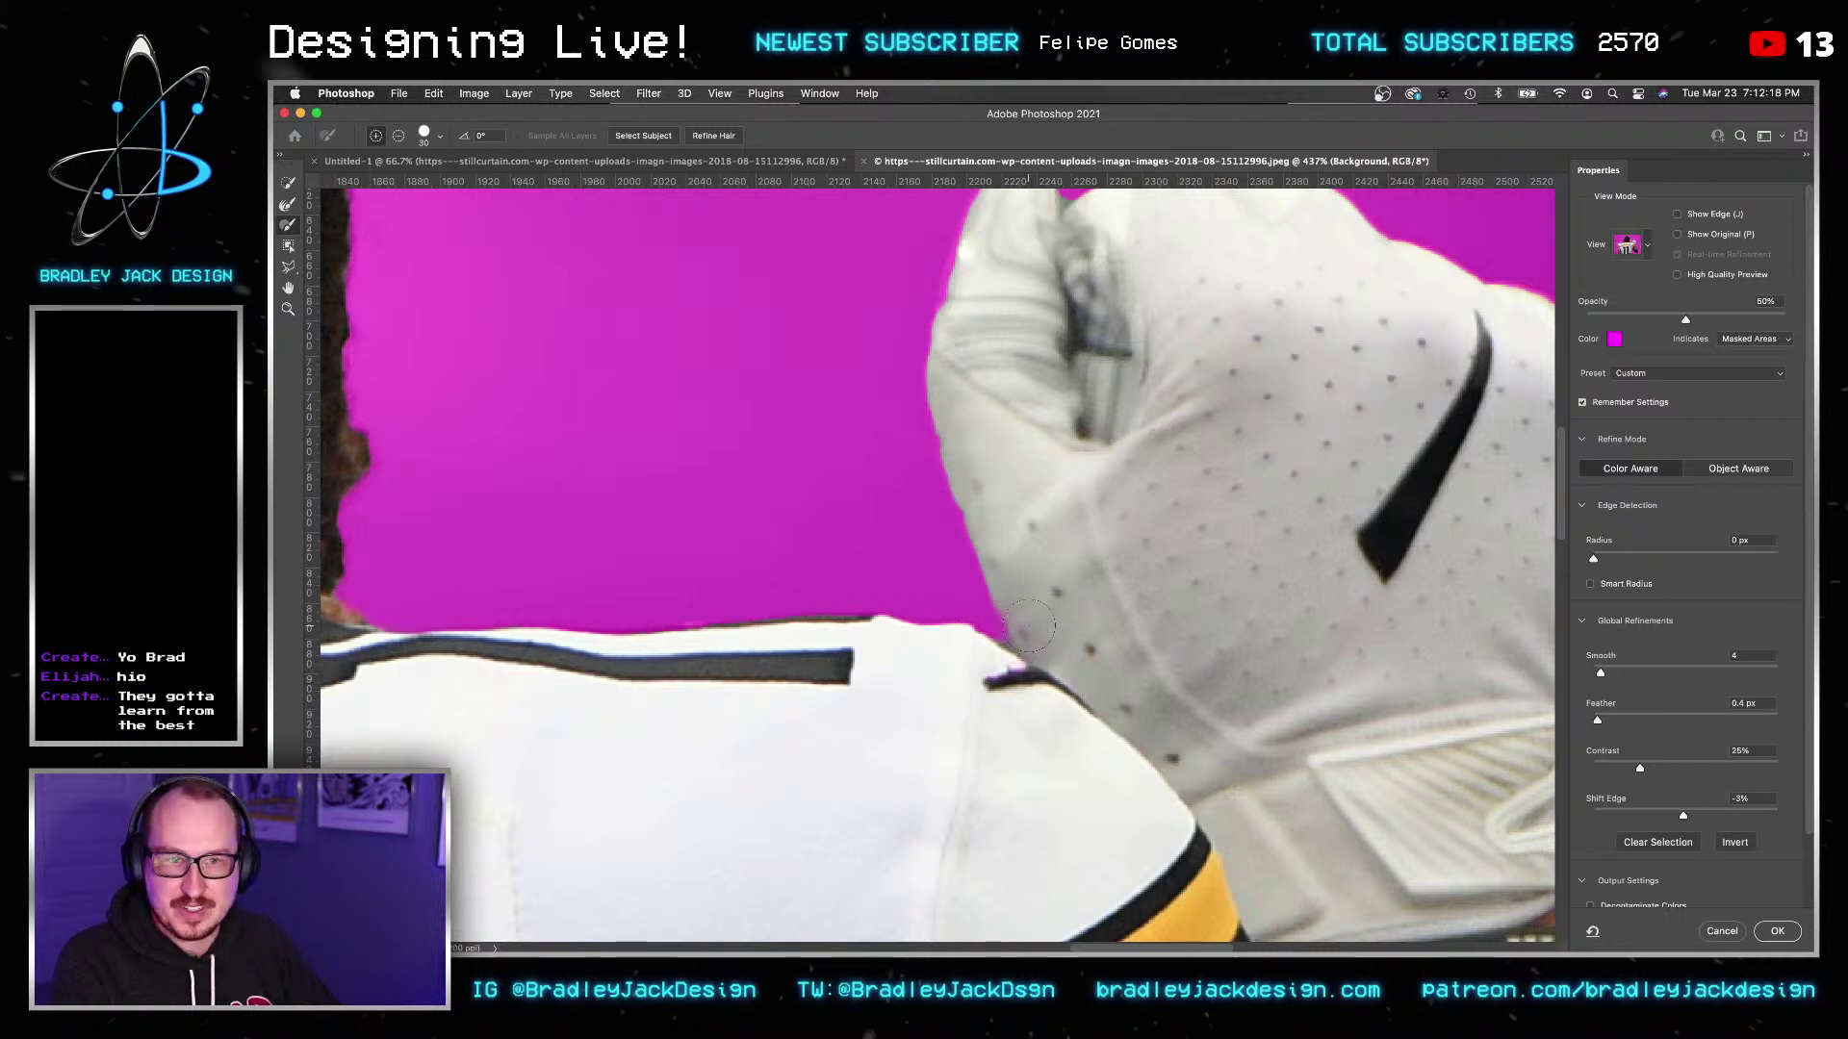
mouse_move(1028, 625)
mouse_down()
mouse_move(1006, 607)
mouse_move(1038, 612)
mouse_up()
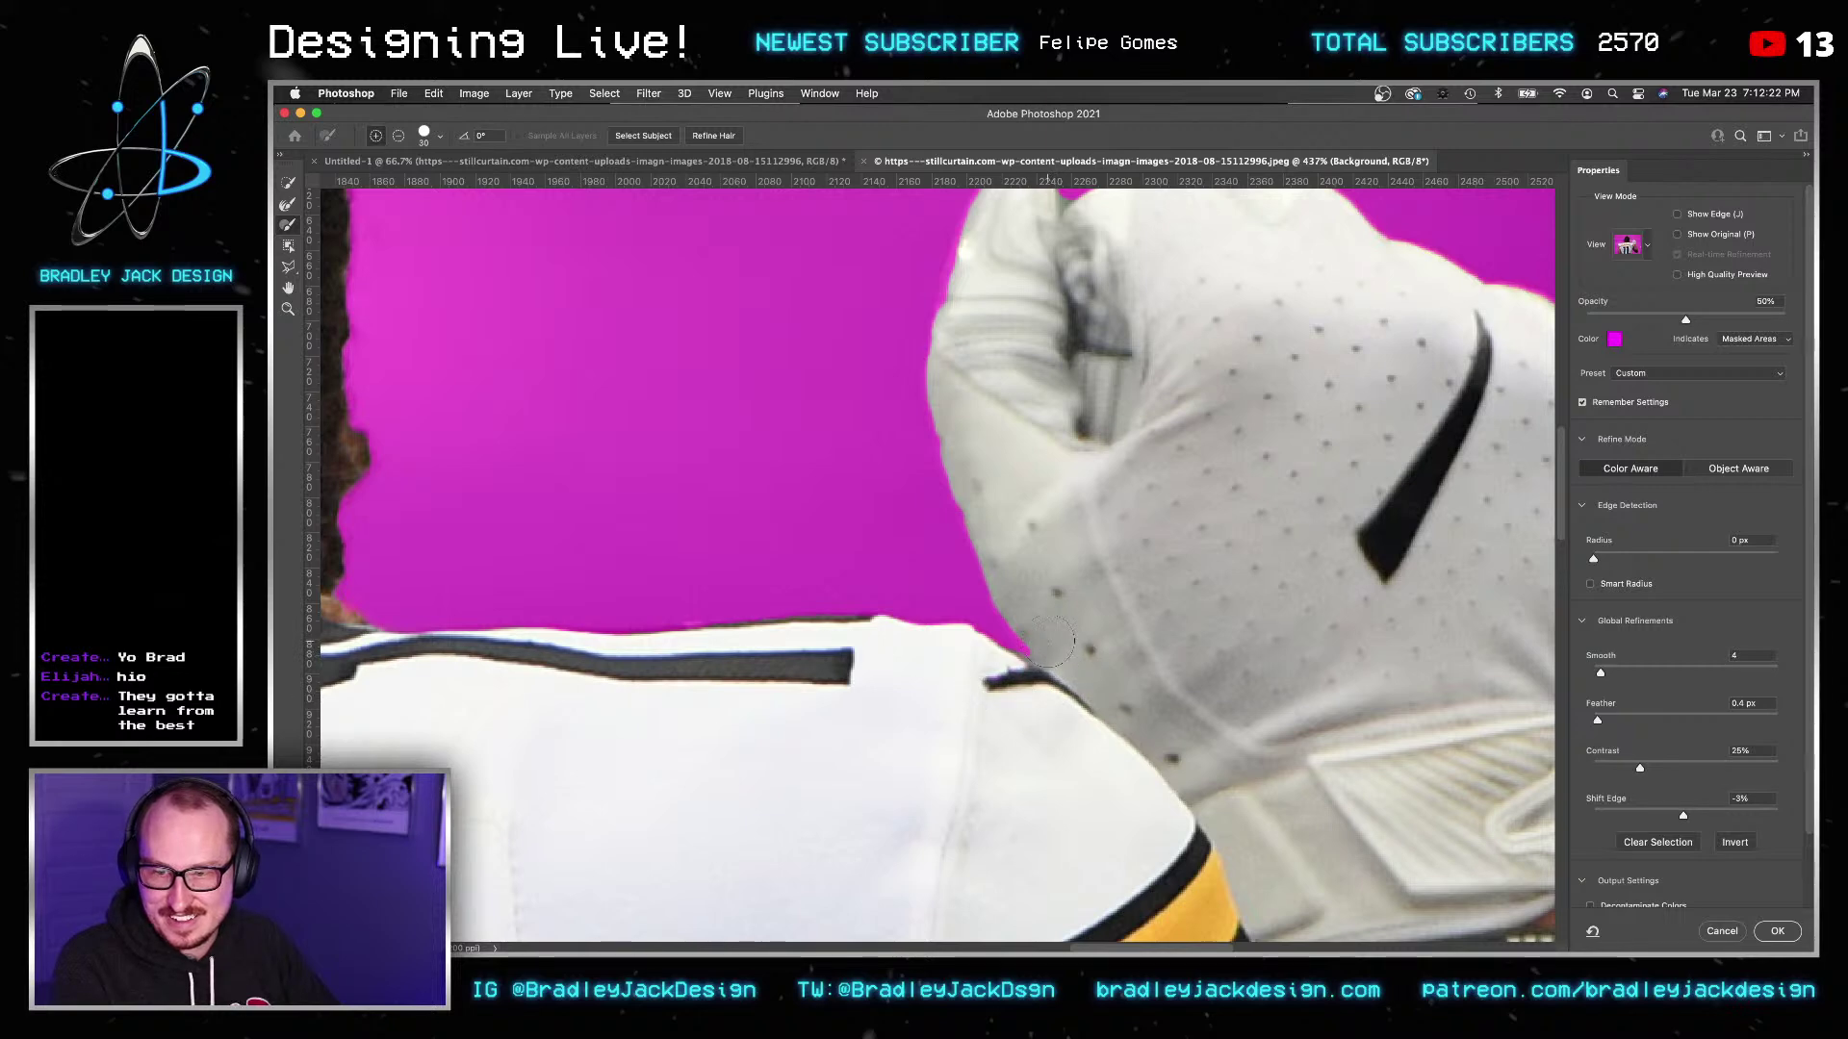
Touch up the glove's outline around the thumb, the knuckles and the wrist closure.
scroll(1137, 598, up, 3)
scroll(1137, 597, right, 2)
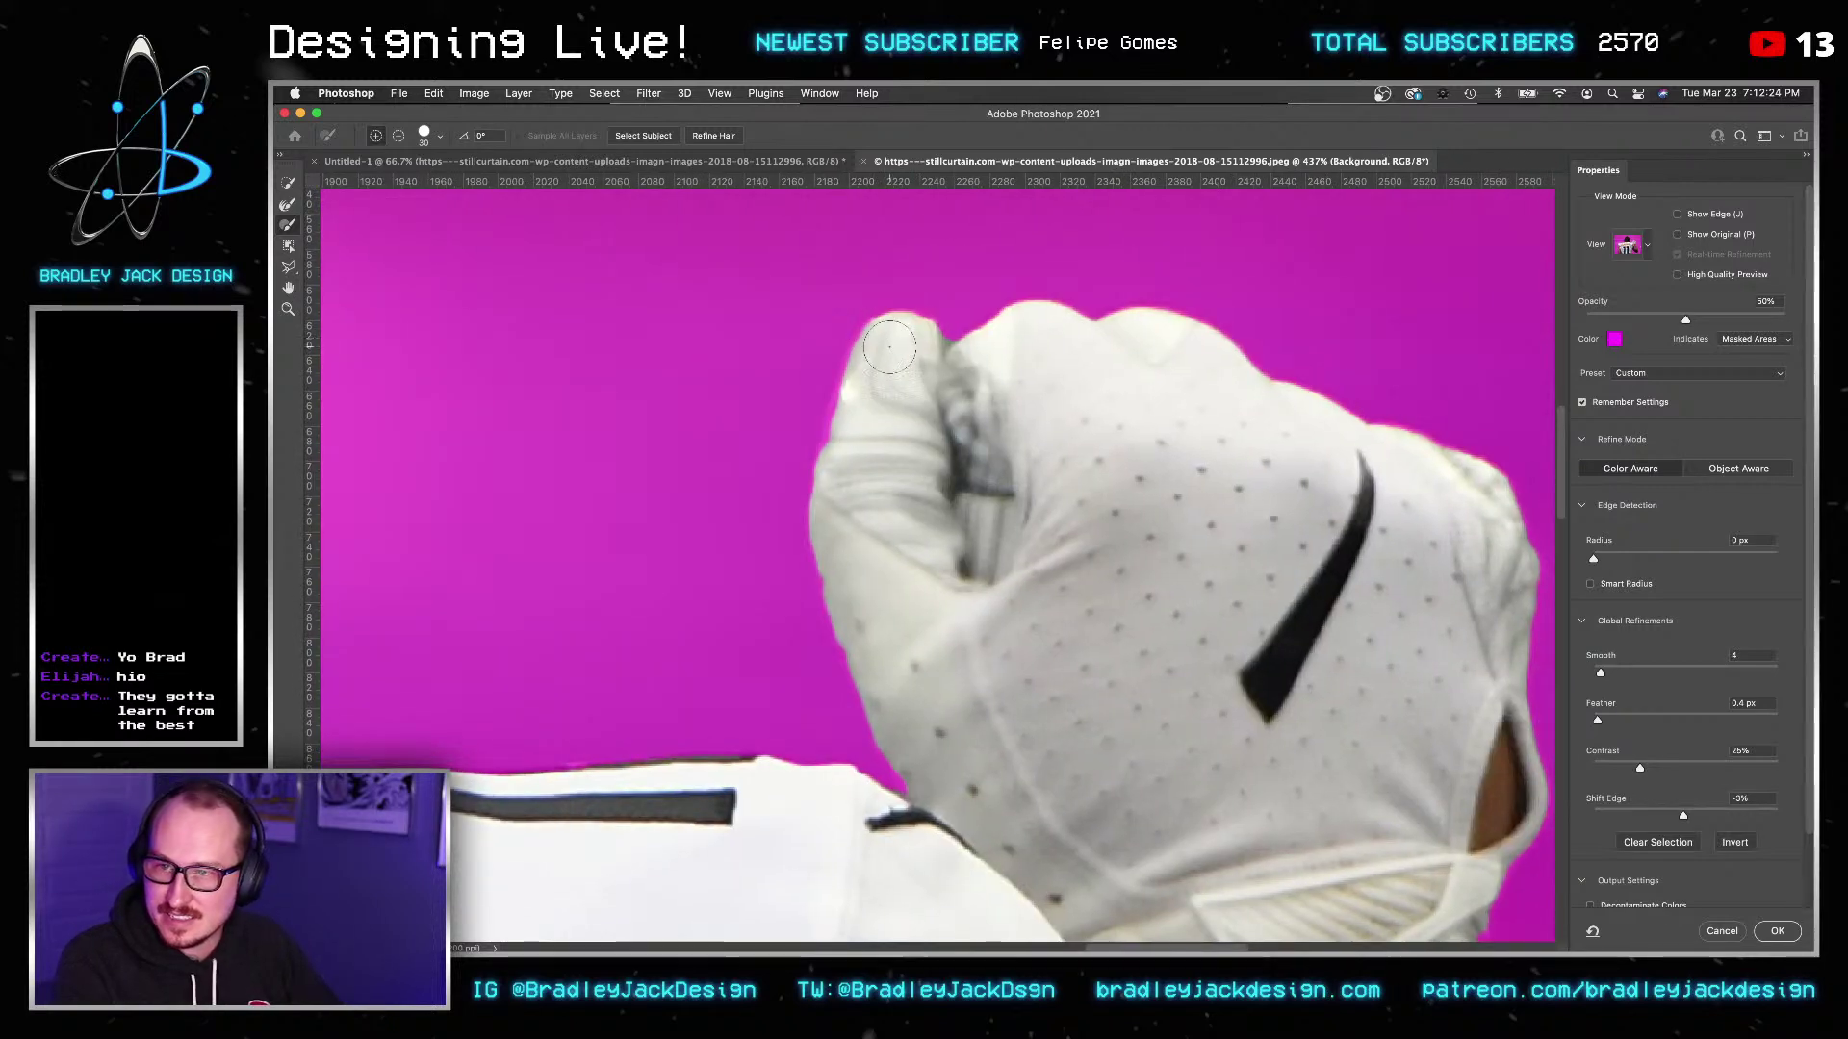
mouse_move(982, 358)
mouse_down()
mouse_move(967, 366)
mouse_move(994, 351)
mouse_up()
scroll(951, 510, down, 3)
scroll(950, 510, right, 3)
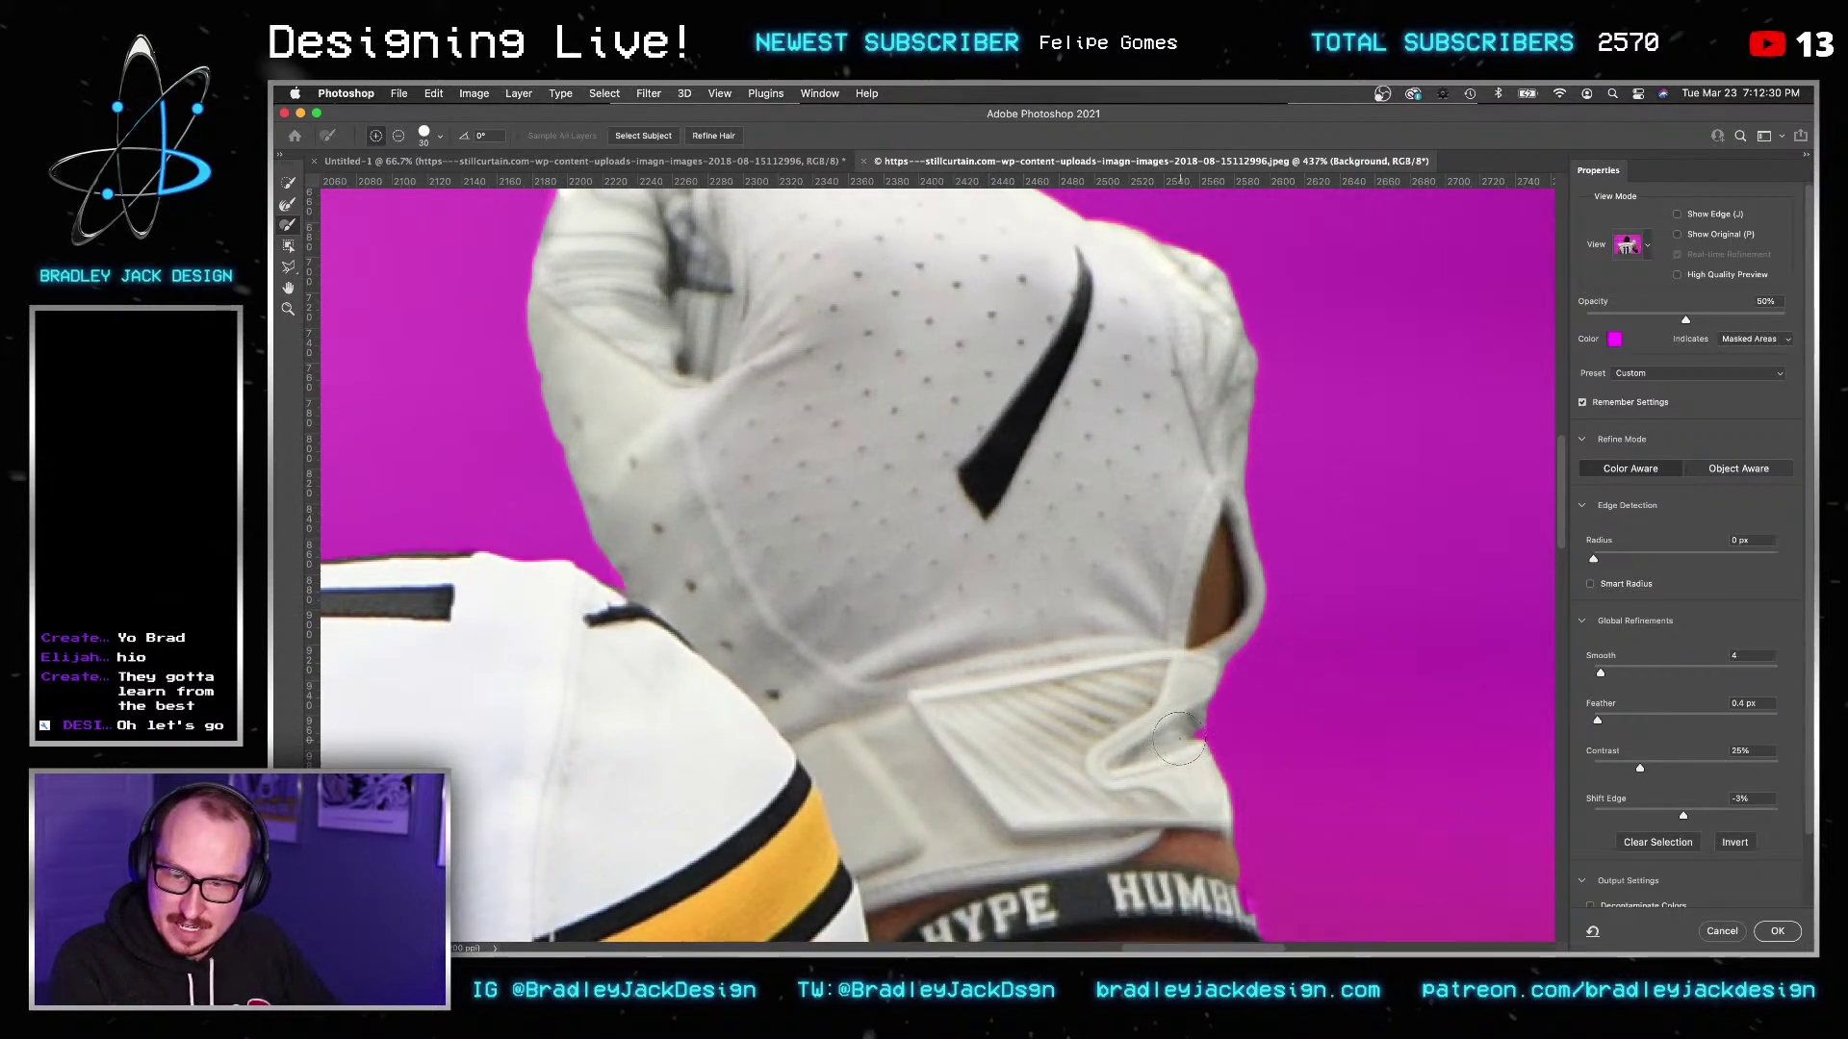
Paint the masked ends of the lettered wristband back into the selection.
scroll(1179, 741, down, 3)
scroll(1078, 538, down, 5)
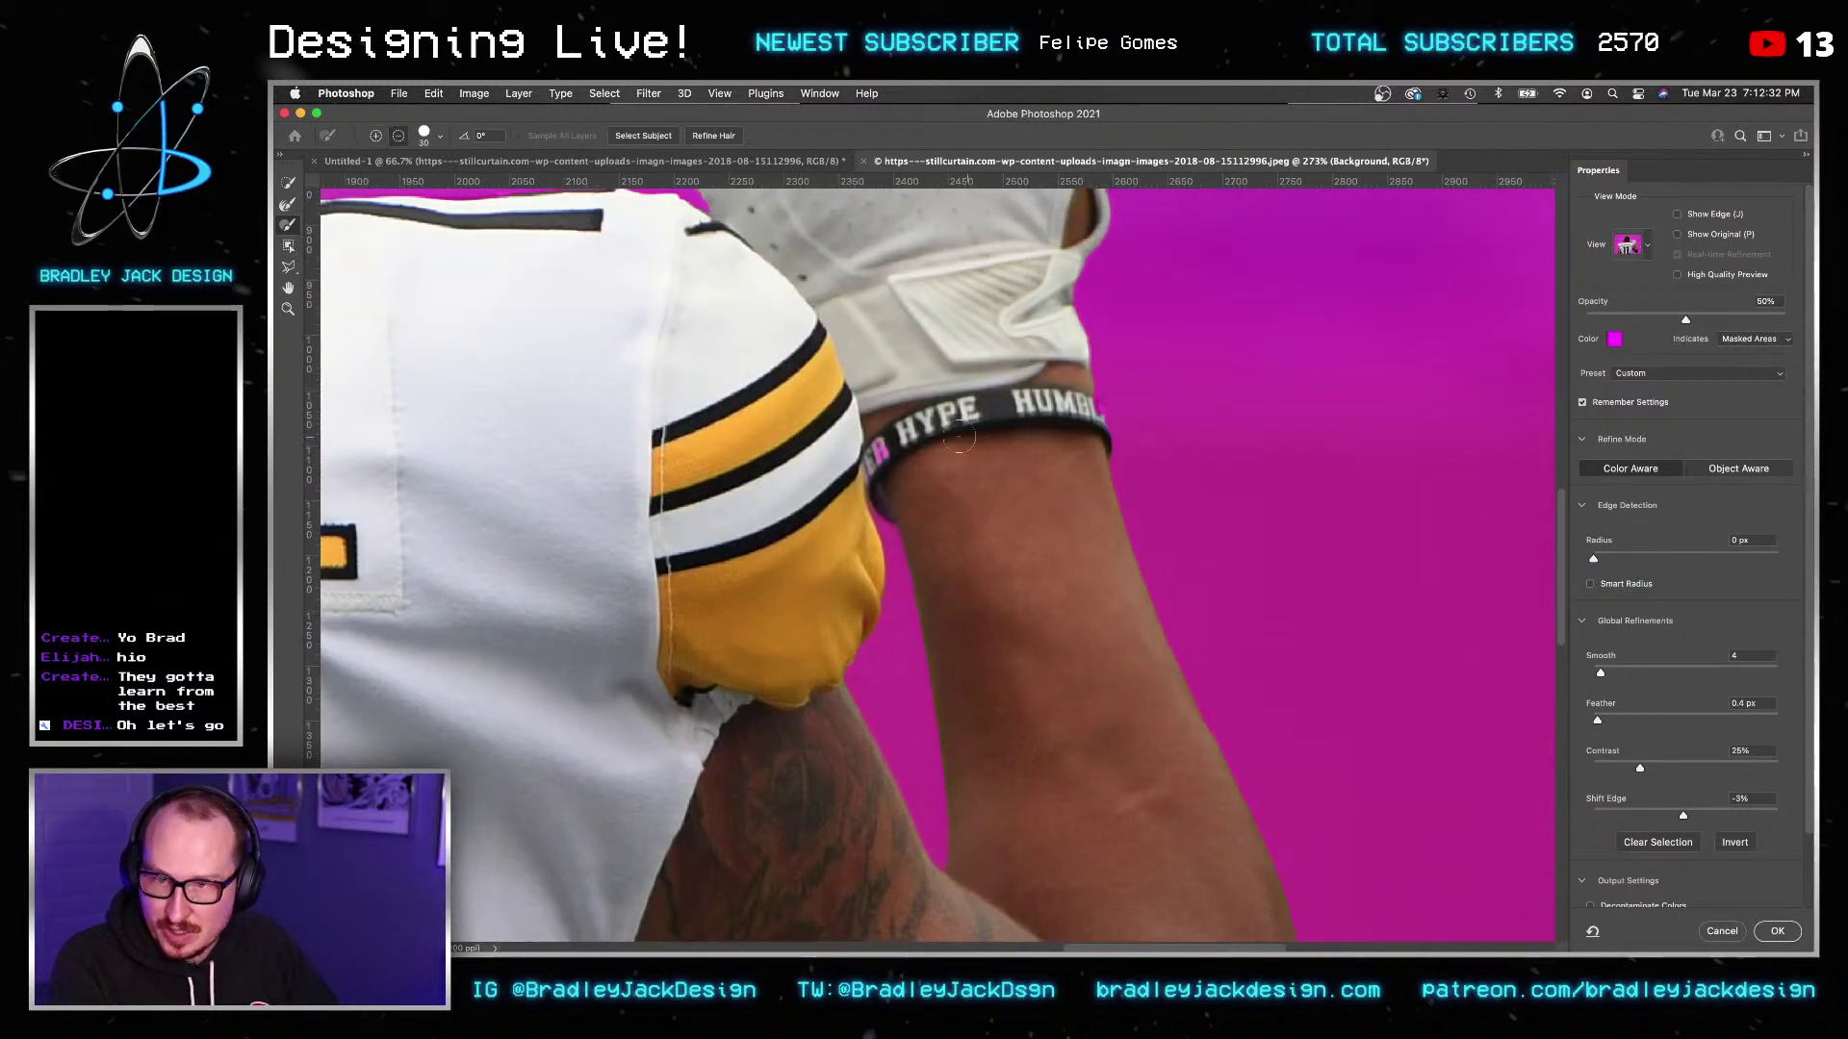
scroll(960, 438, up, 3)
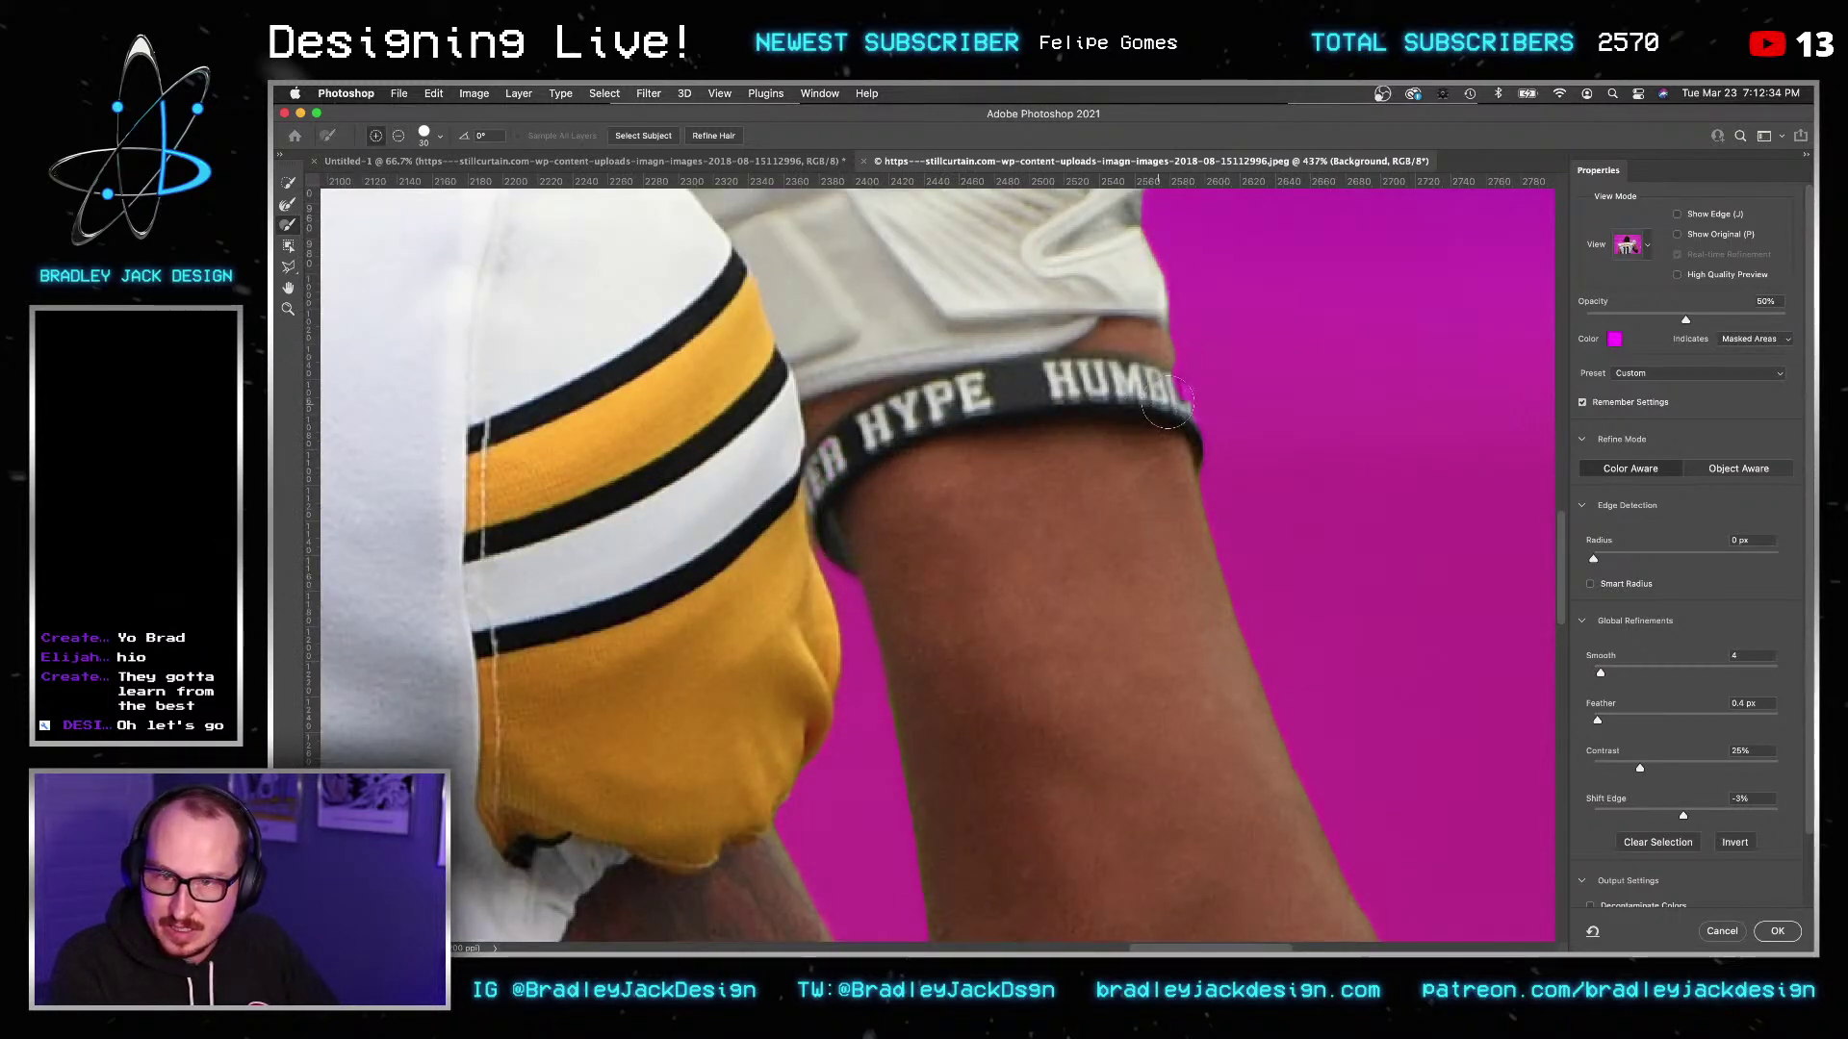
Set the selection's Smooth value to 8 in the global refinements.
scroll(1054, 643, down, 8)
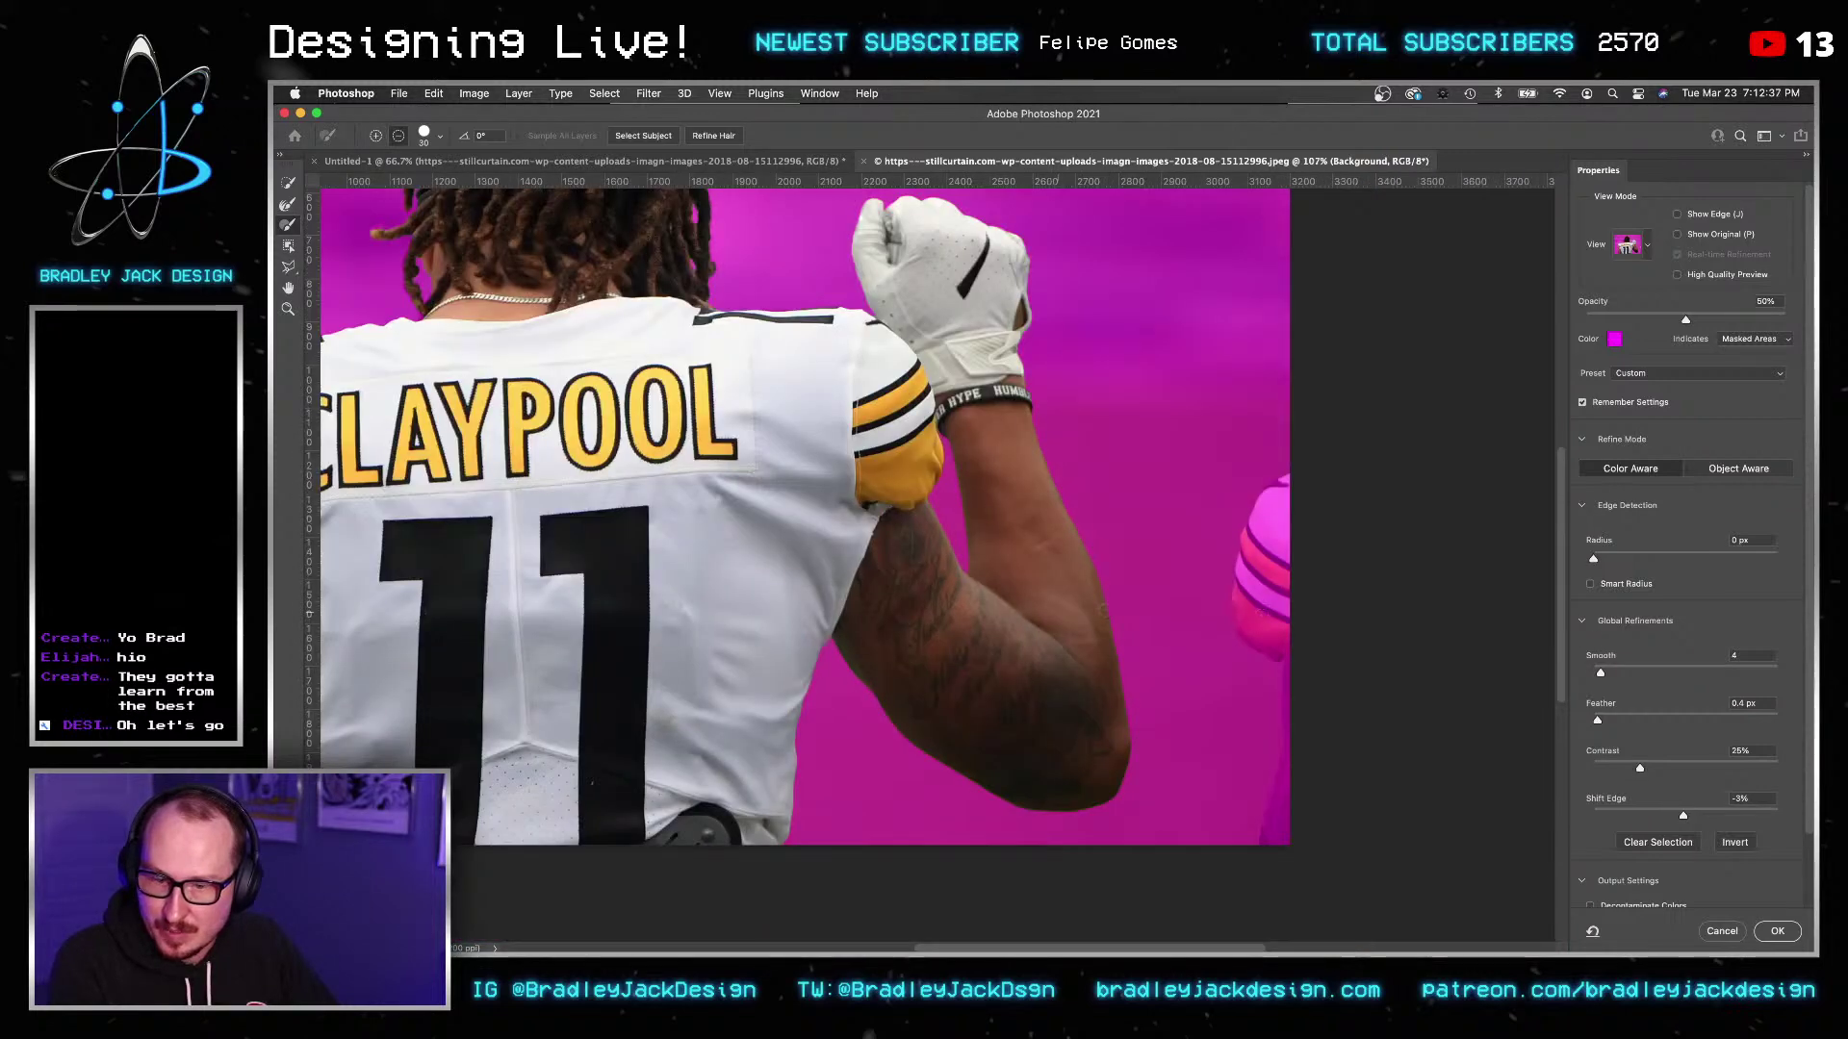
click(1752, 654)
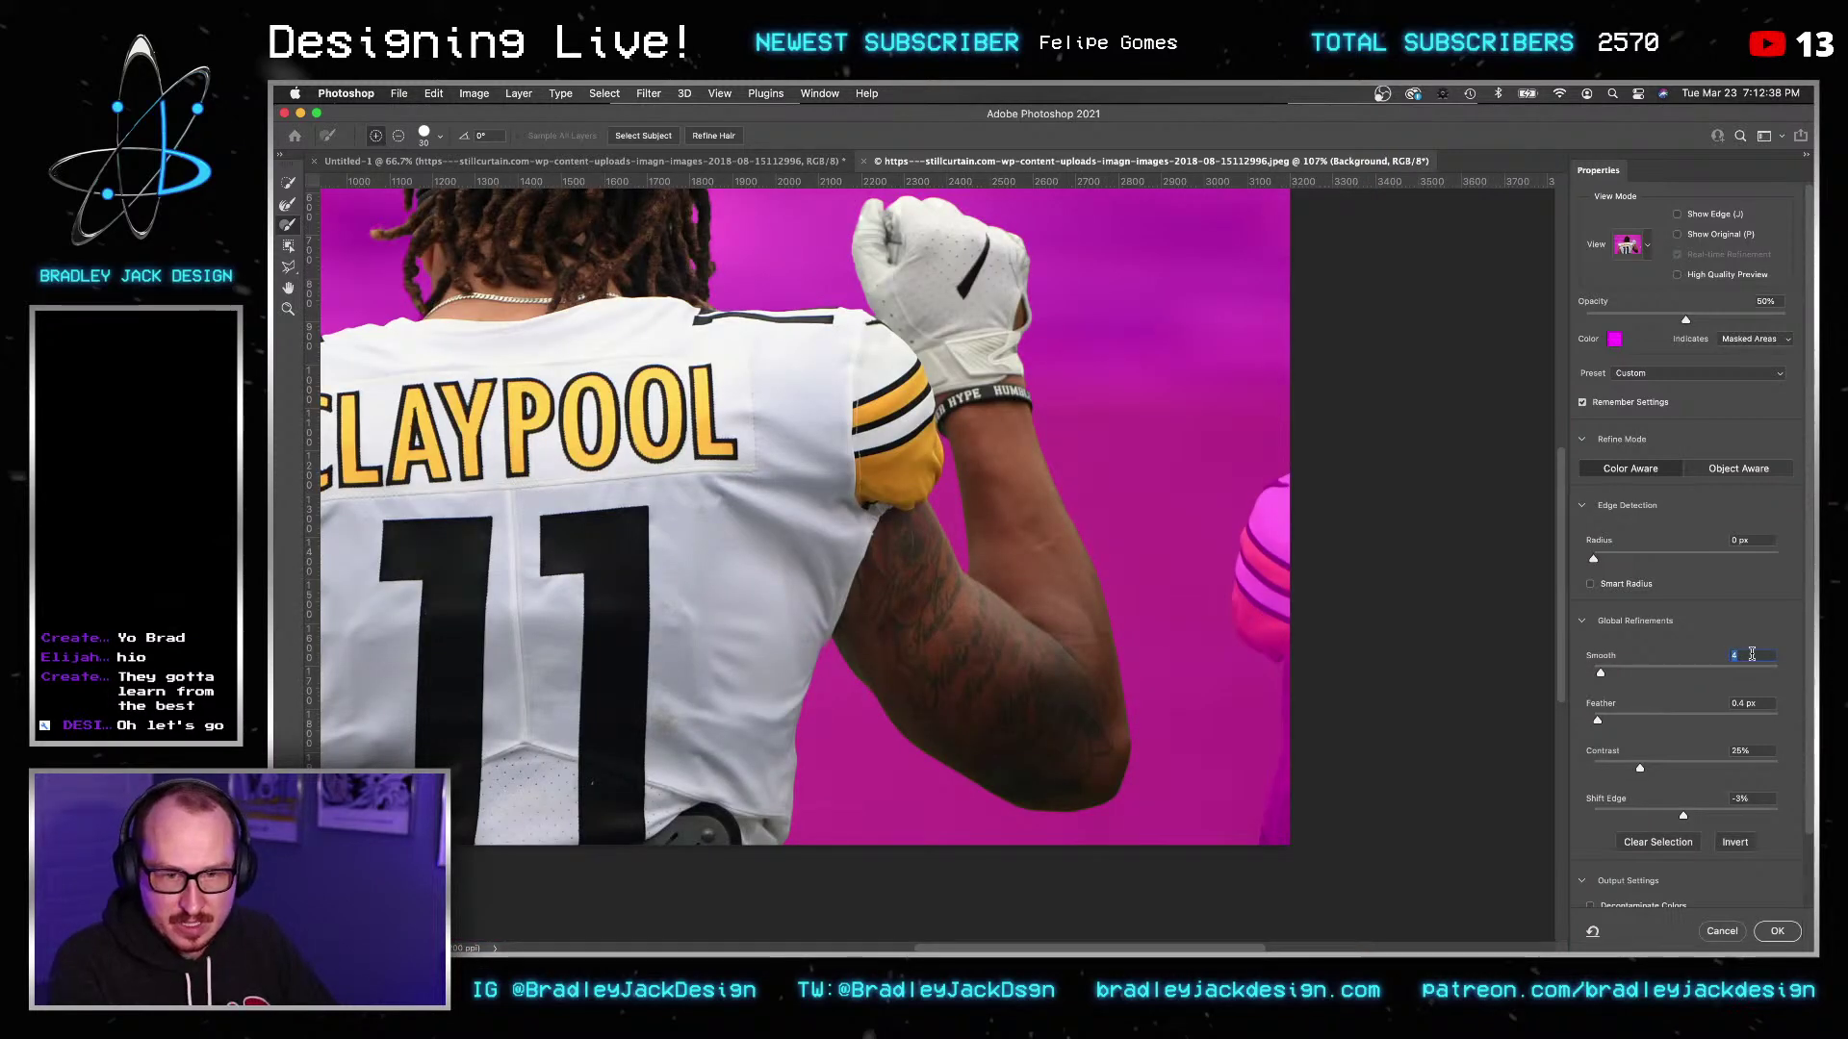
text(8)
key(Tab)
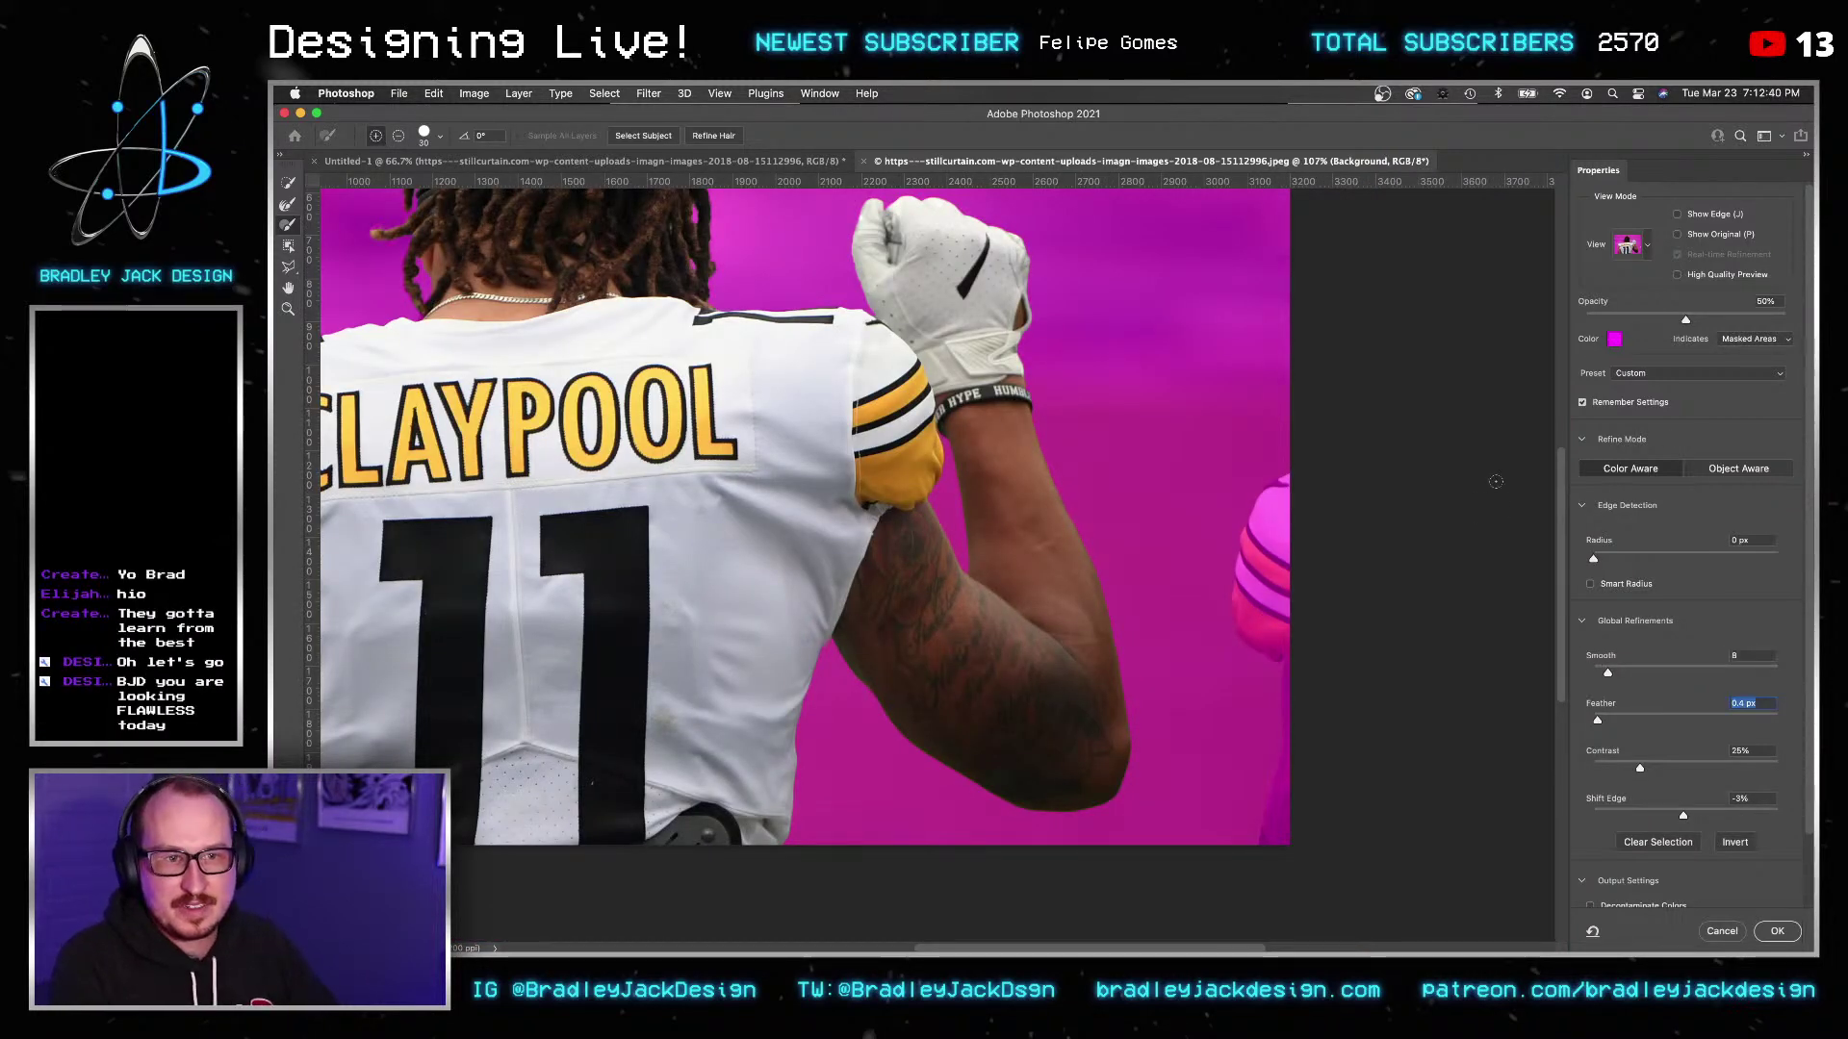
Accept the refined selection as a layer mask and save the photo to the Desktop as a layered Large Document Format file.
scroll(1372, 487, down, 2)
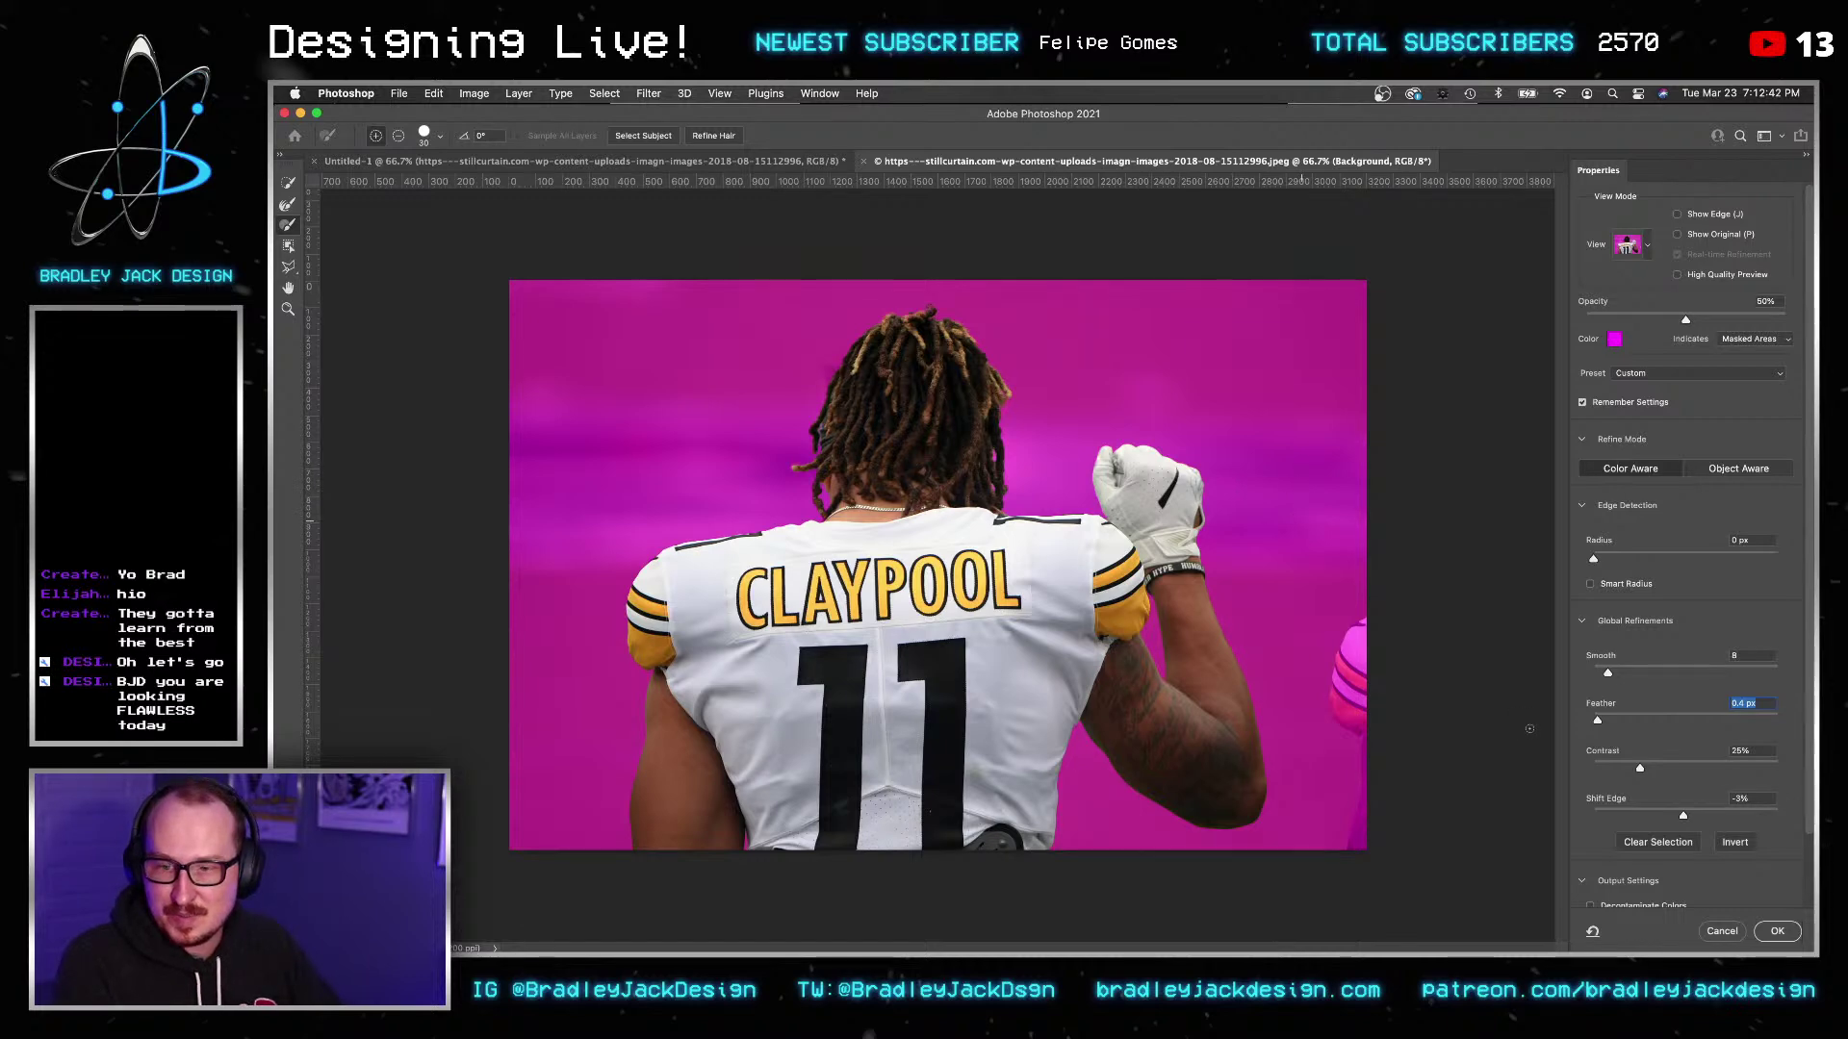
click(1777, 931)
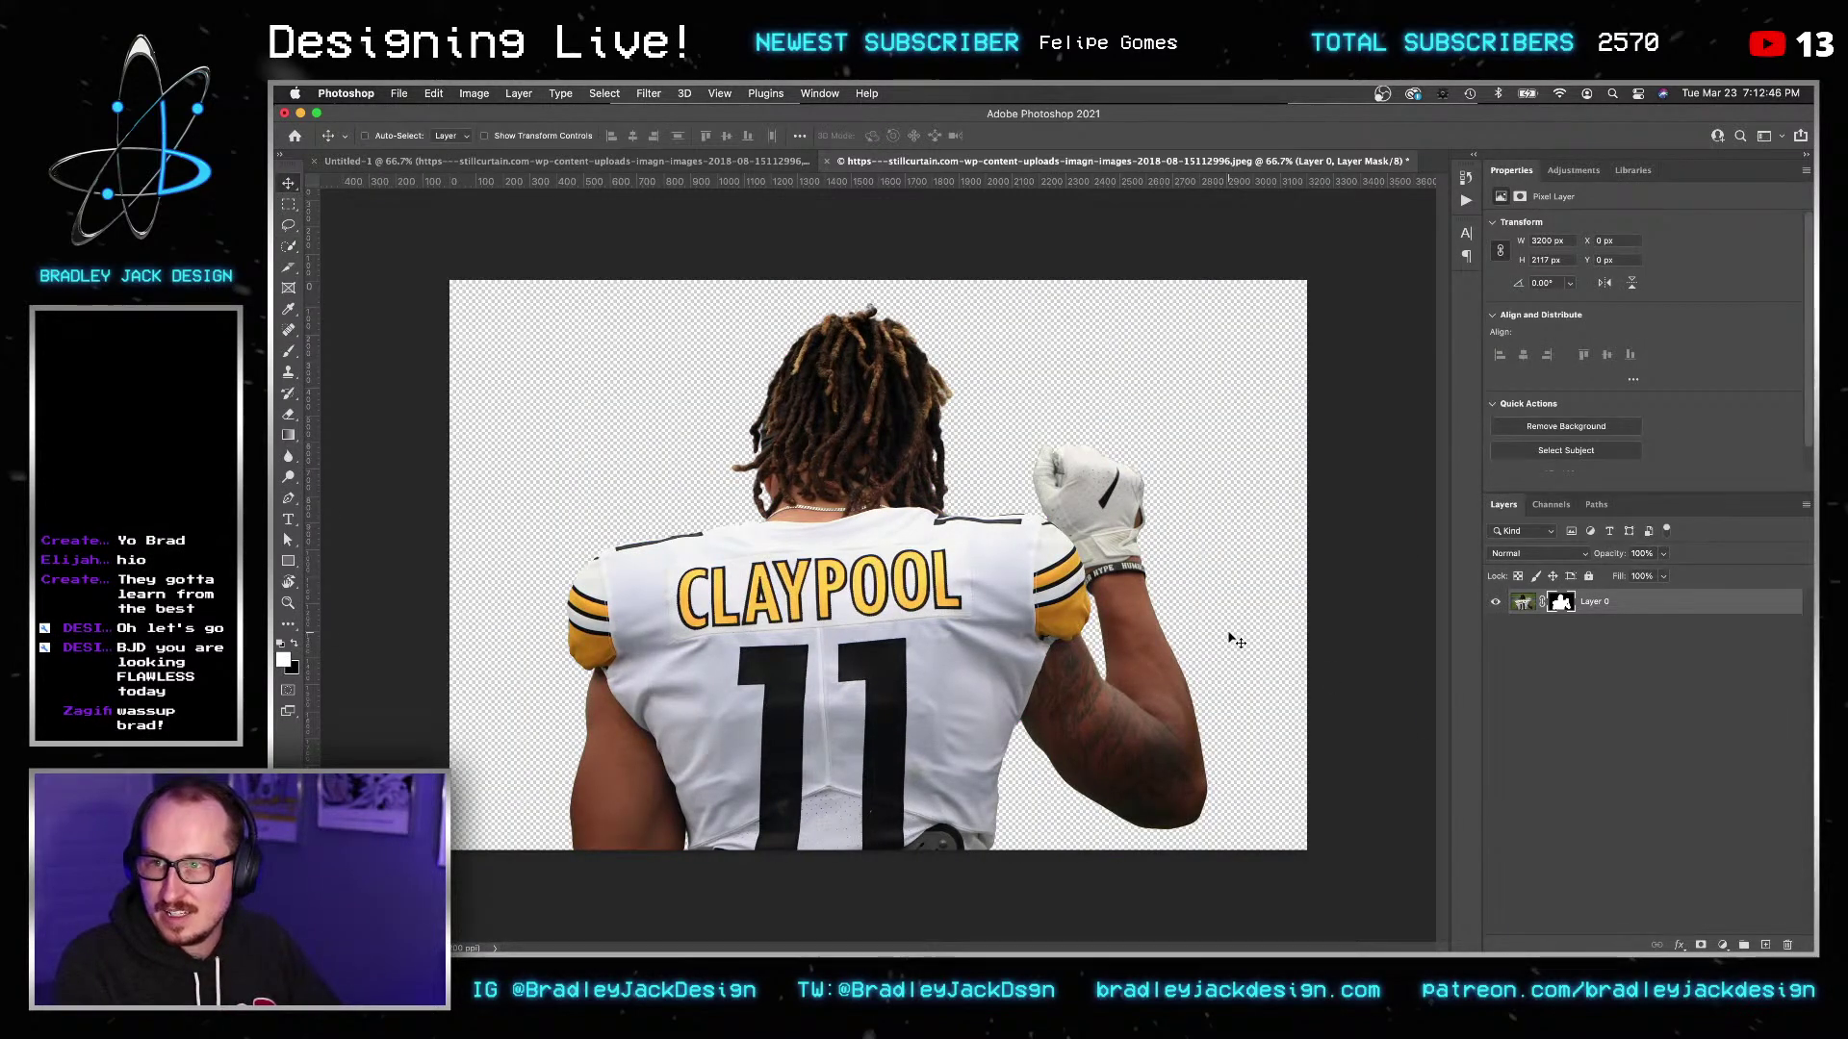
key(super+s)
key(Return)
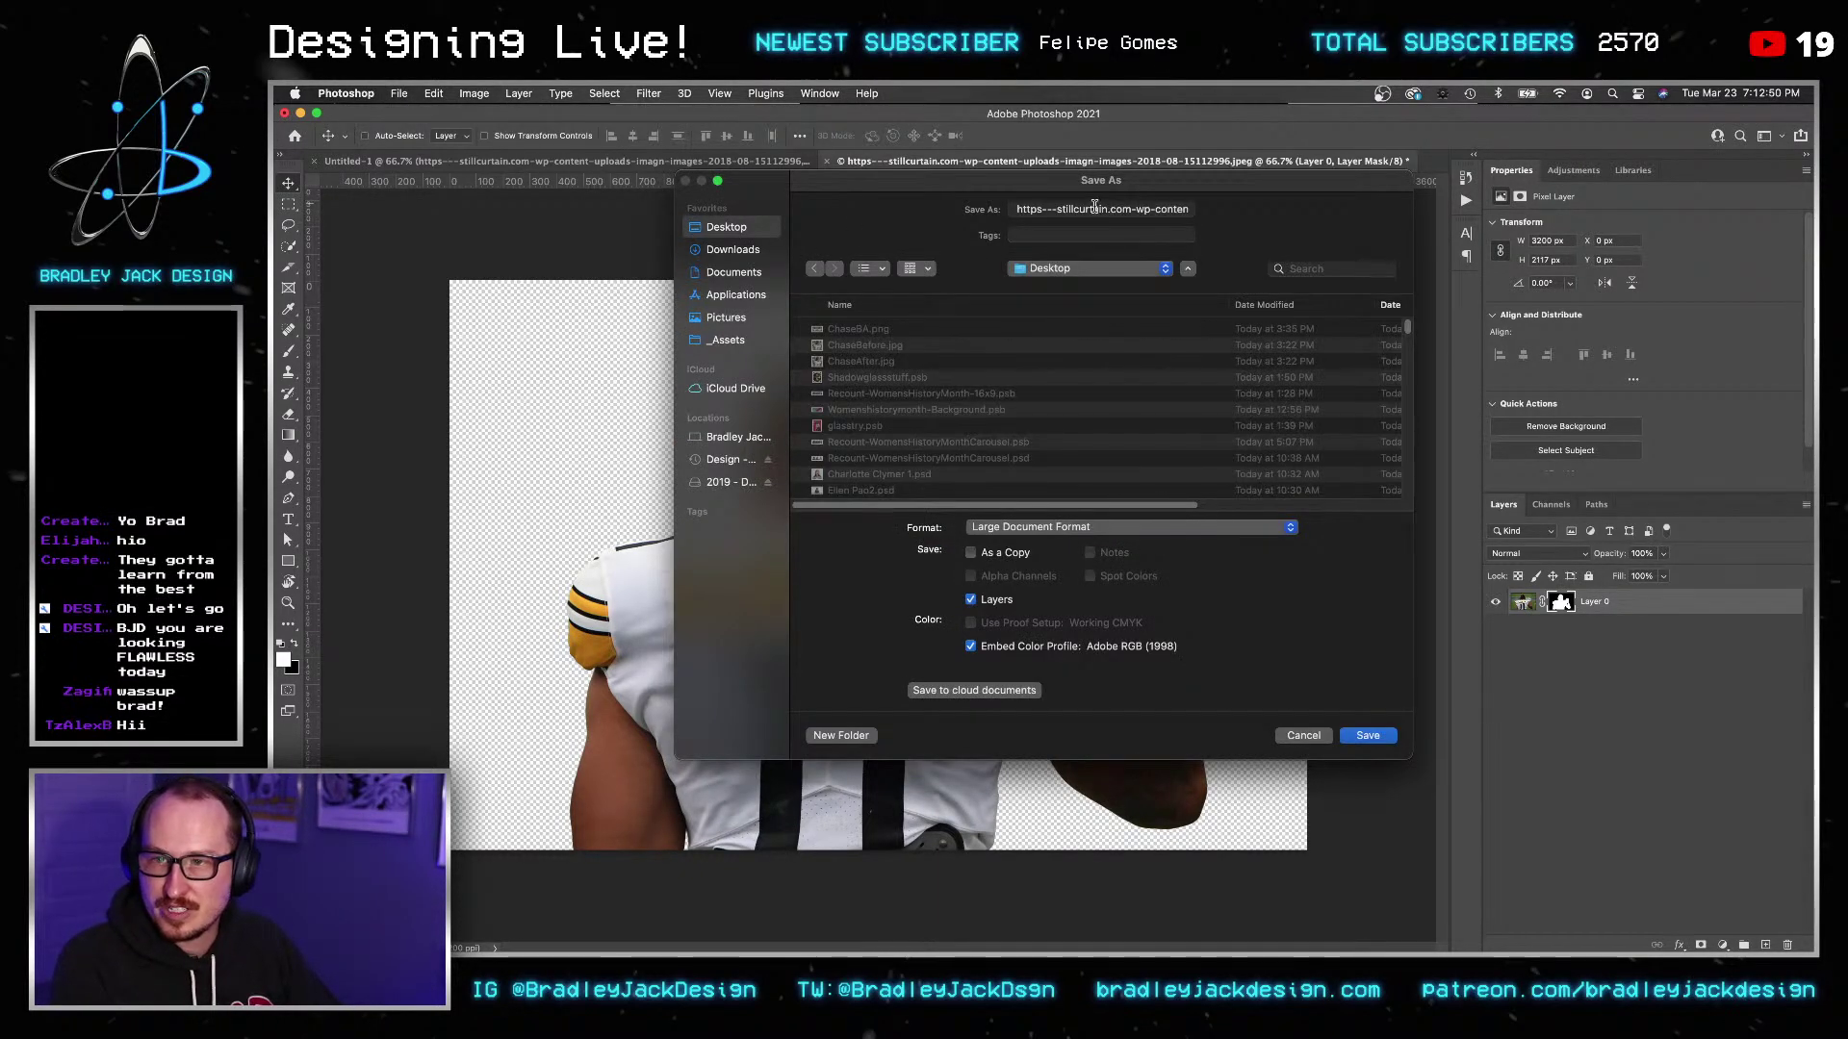
key(Return)
Replace the contents of the poster document's back-view smart object with the saved cutout.
key(ctrl+Tab)
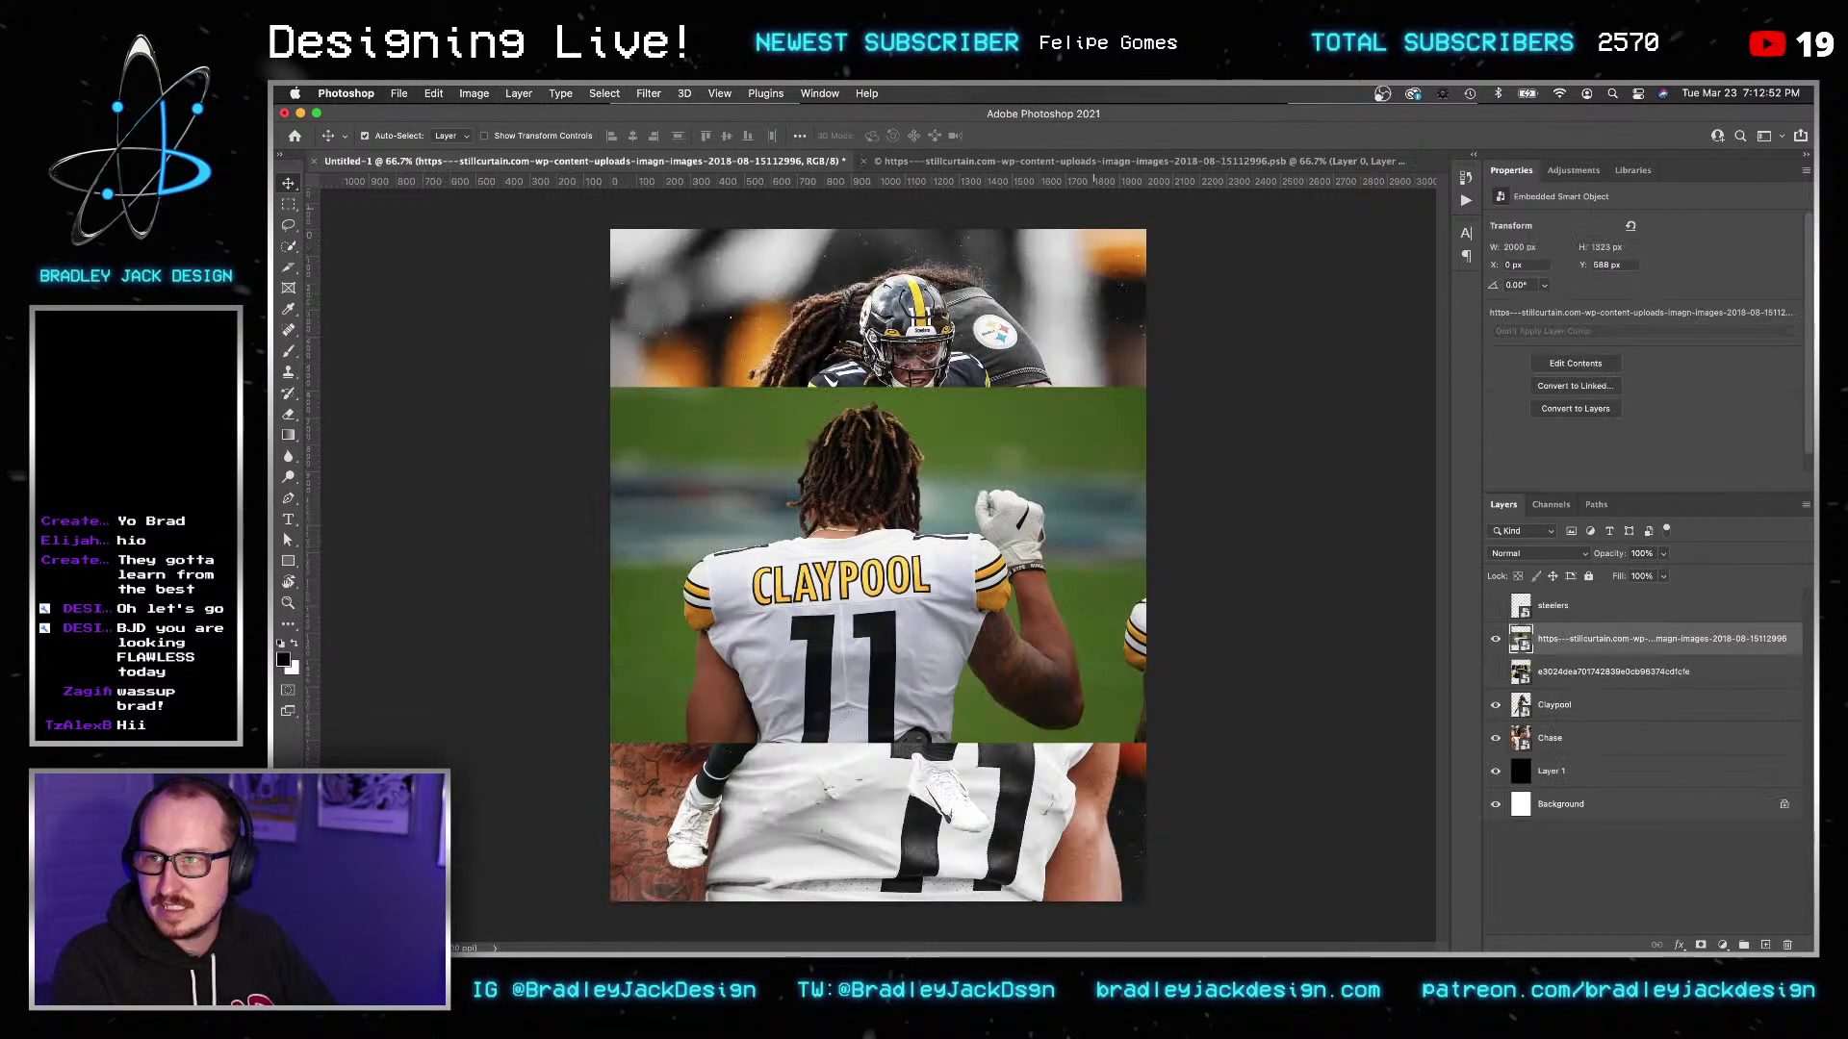
right_click(1578, 640)
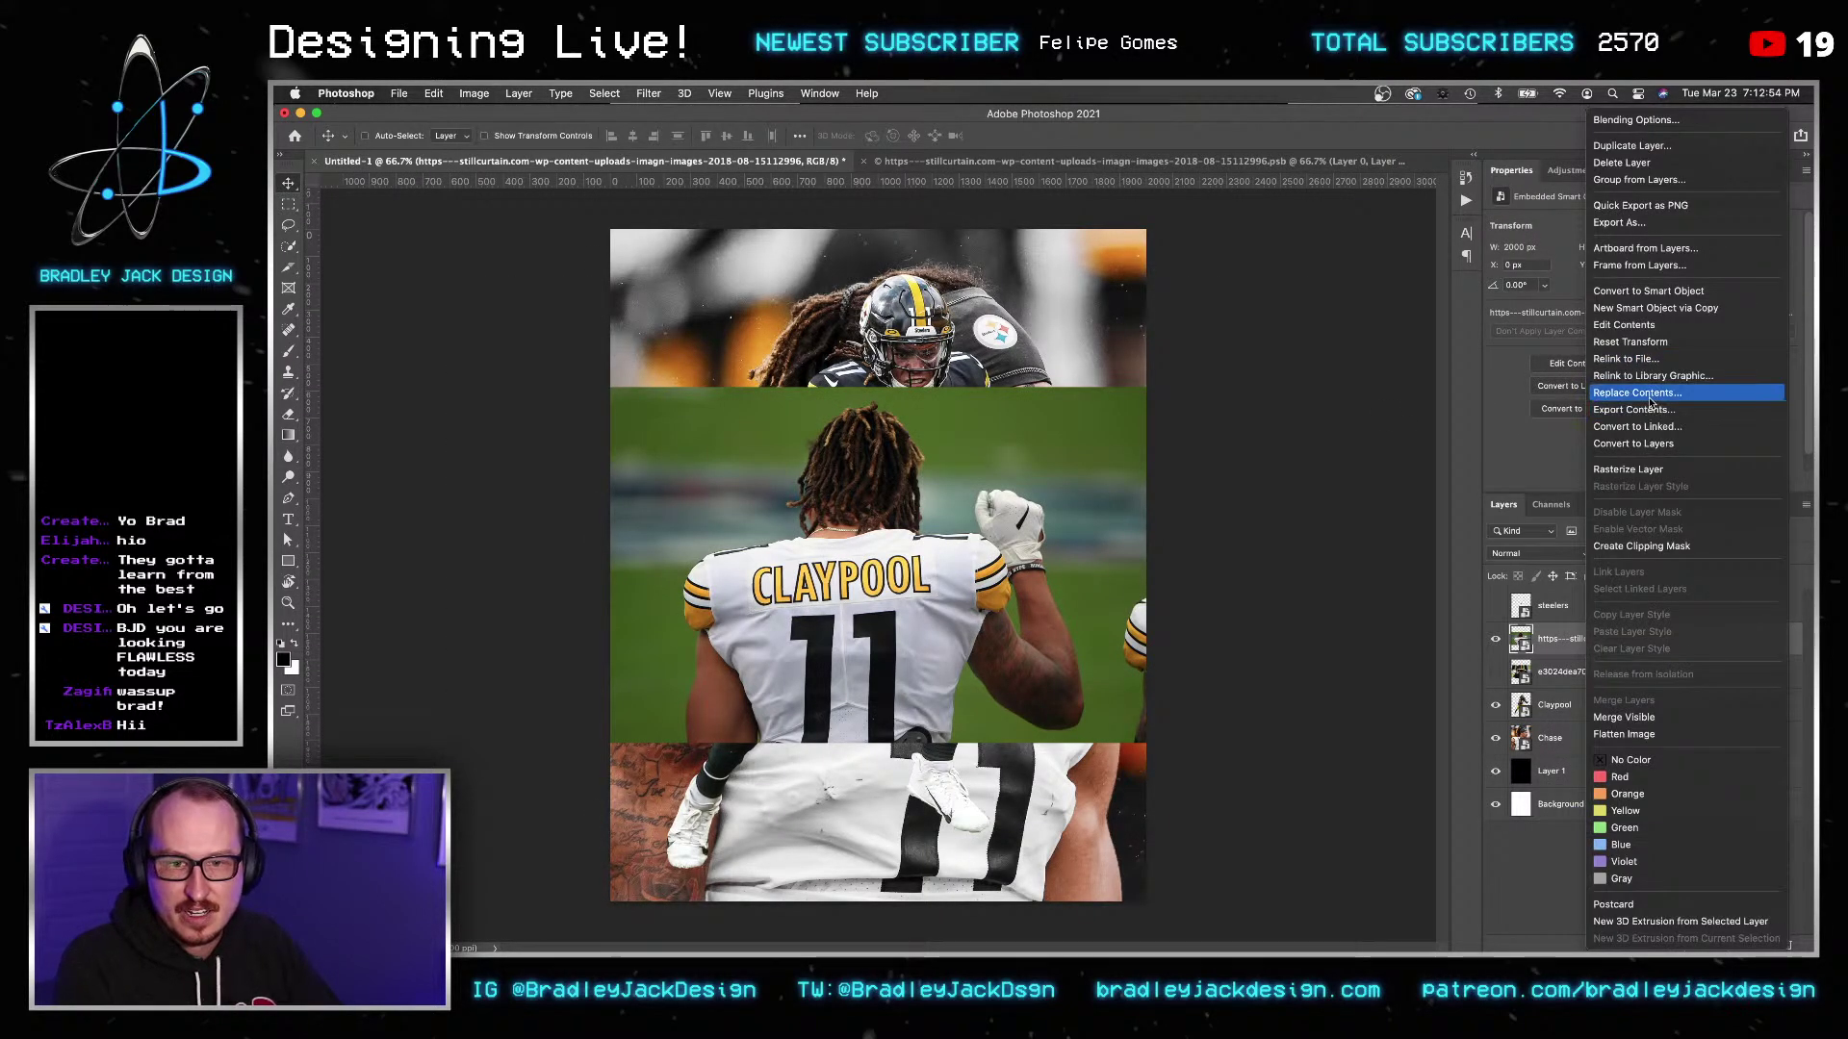
click(1612, 397)
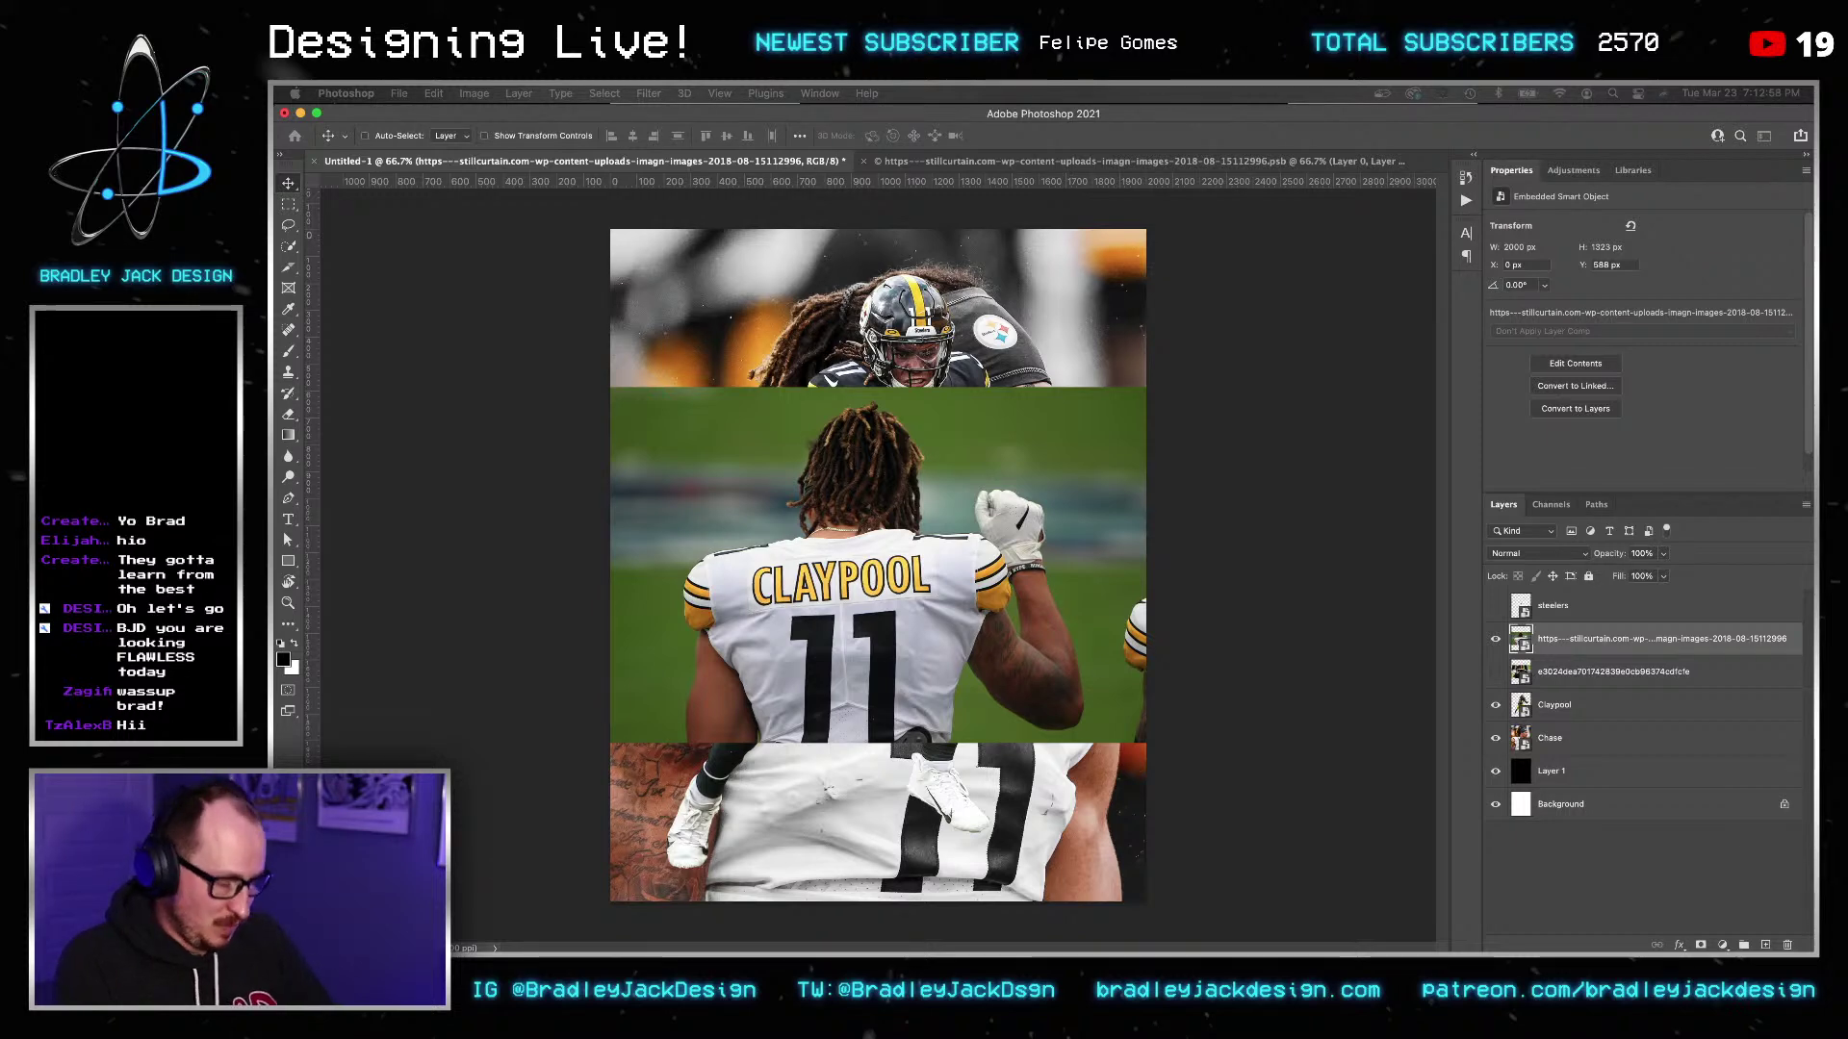
key(Return)
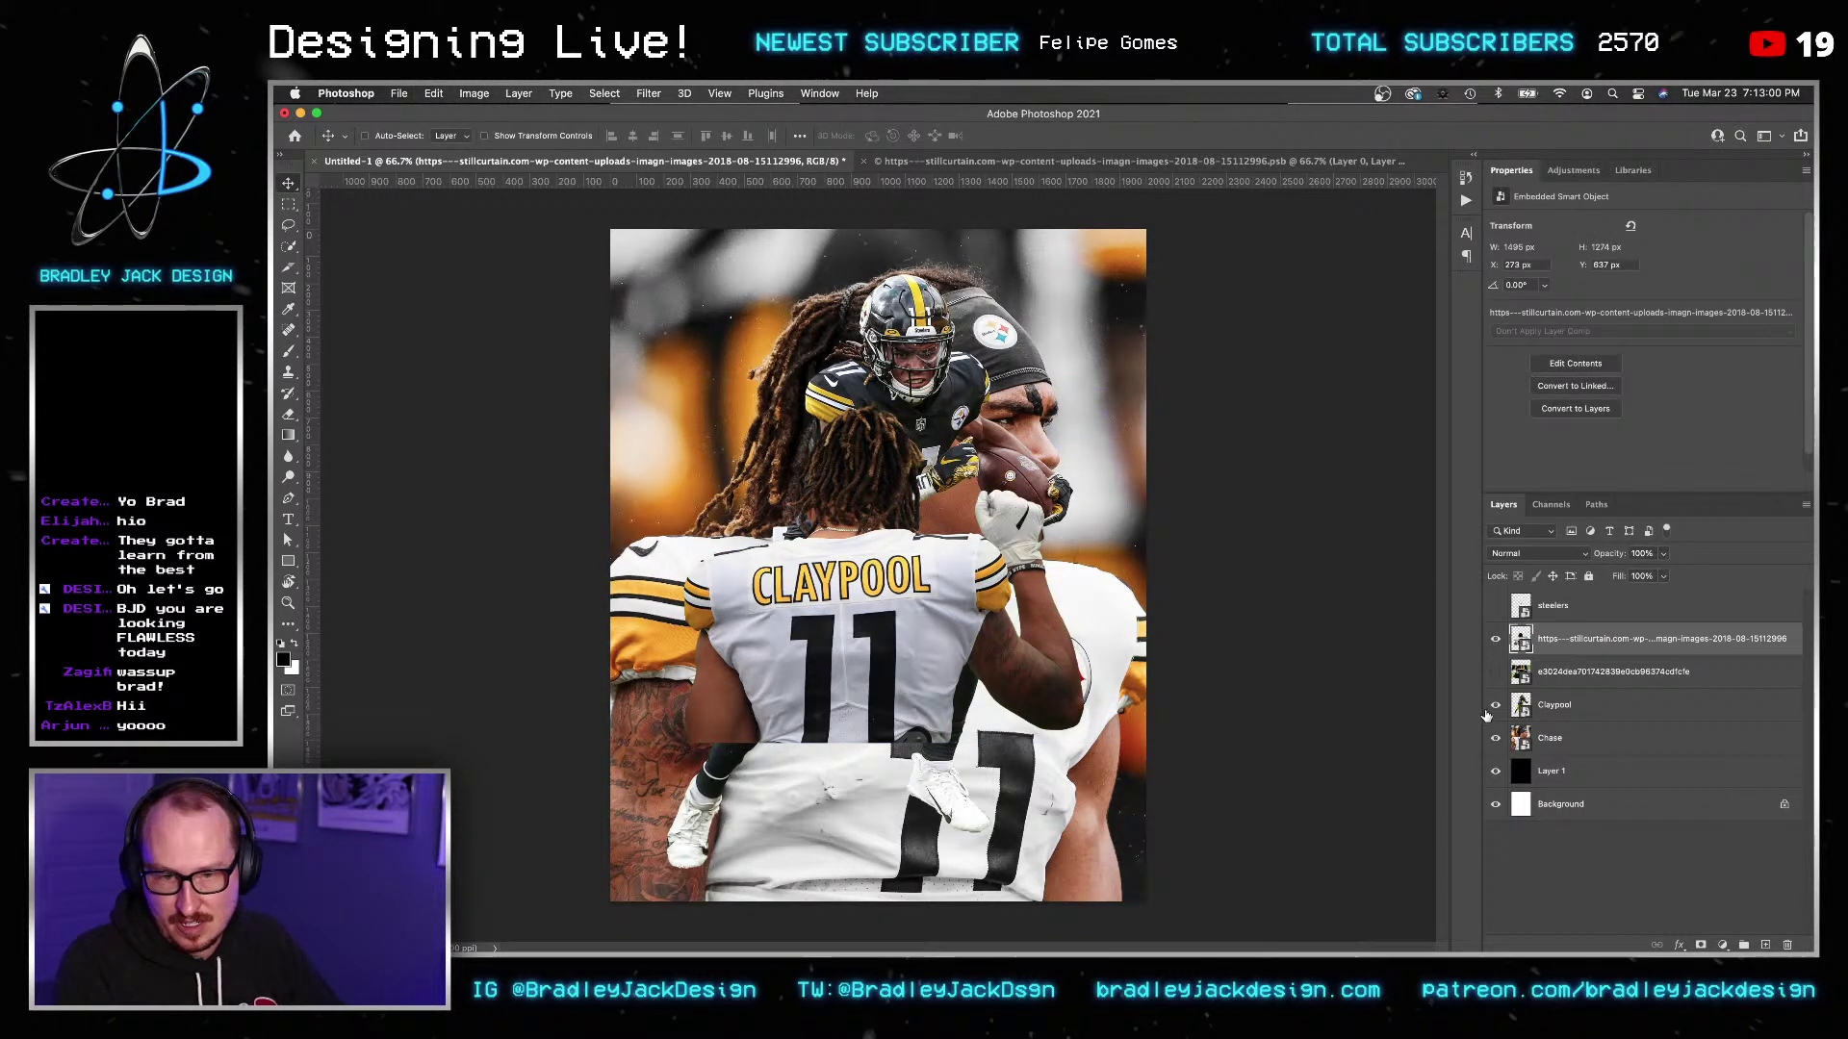
Hide the Claypool and Chase layers and enlarge the back-view cutout to about 1770 px wide.
drag(1496, 705, 1496, 738)
key(ctrl+t)
drag(1146, 744, 1190, 784)
key(Return)
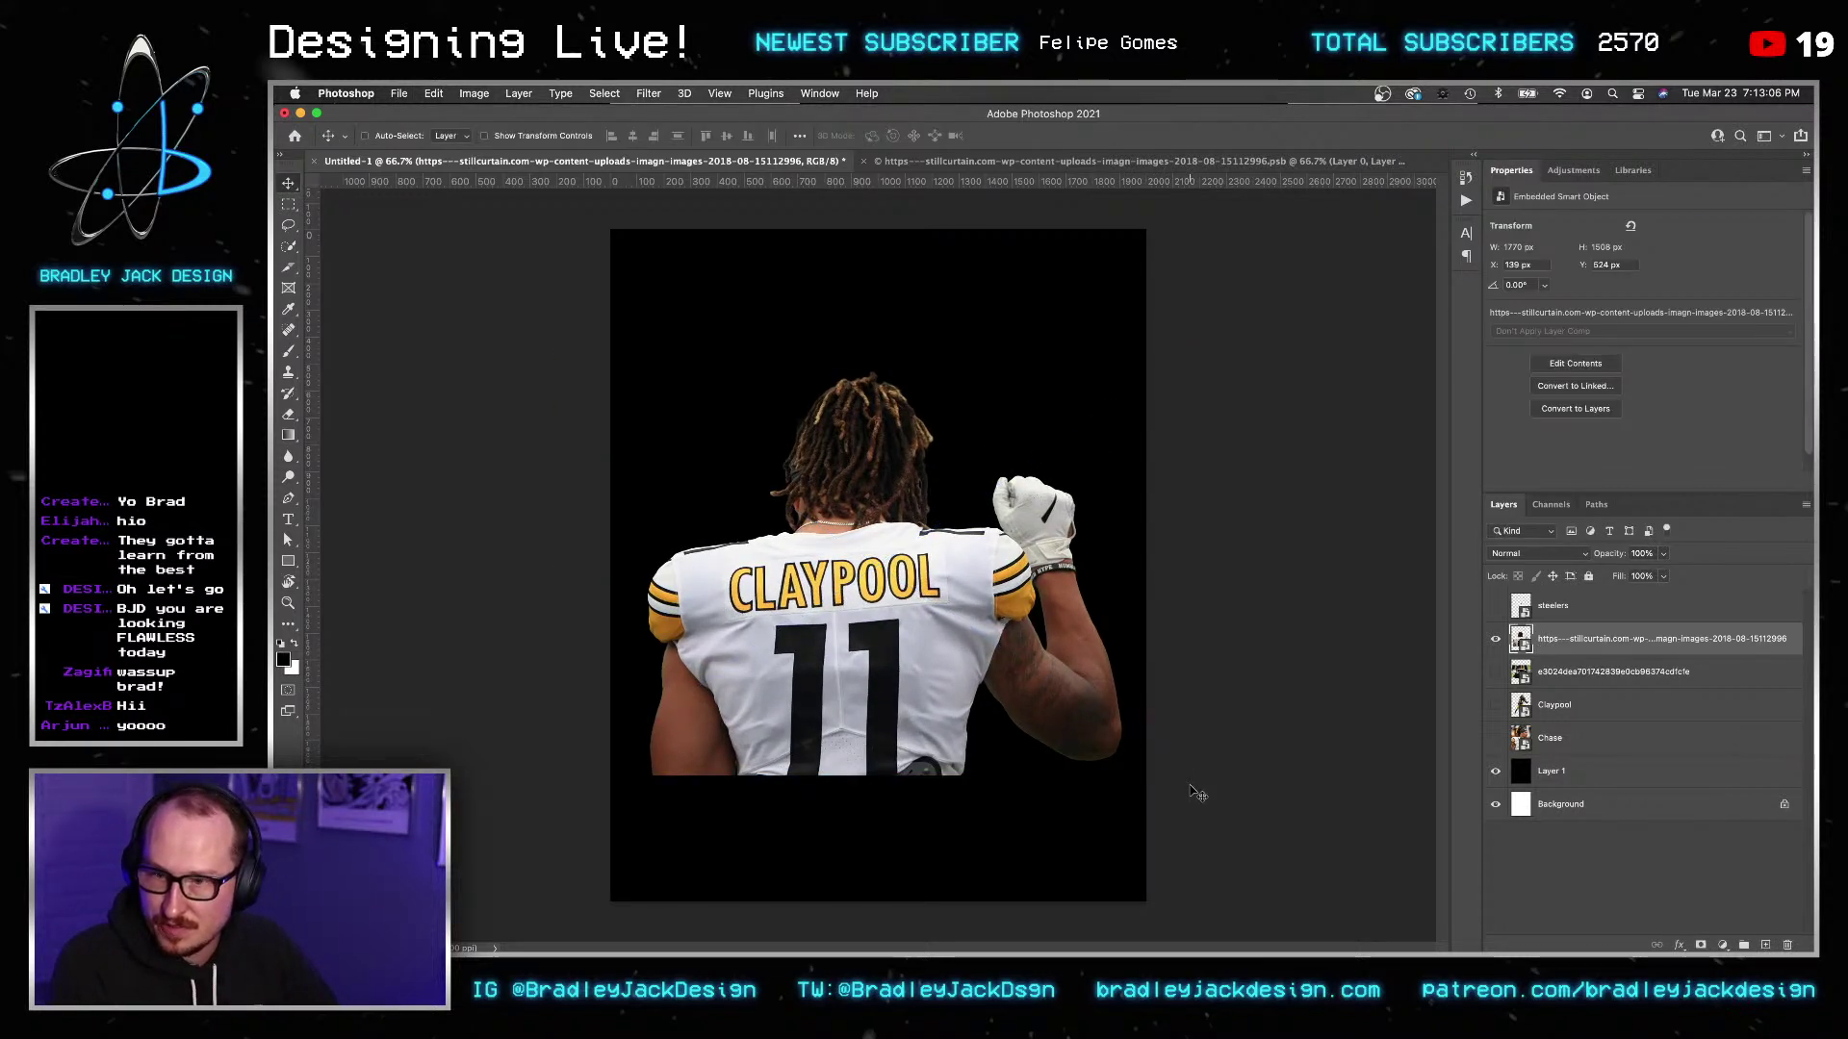
Enlarge the back-view cutout to about 2992 px wide and shift it right to about X -339 px.
key(ctrl+t)
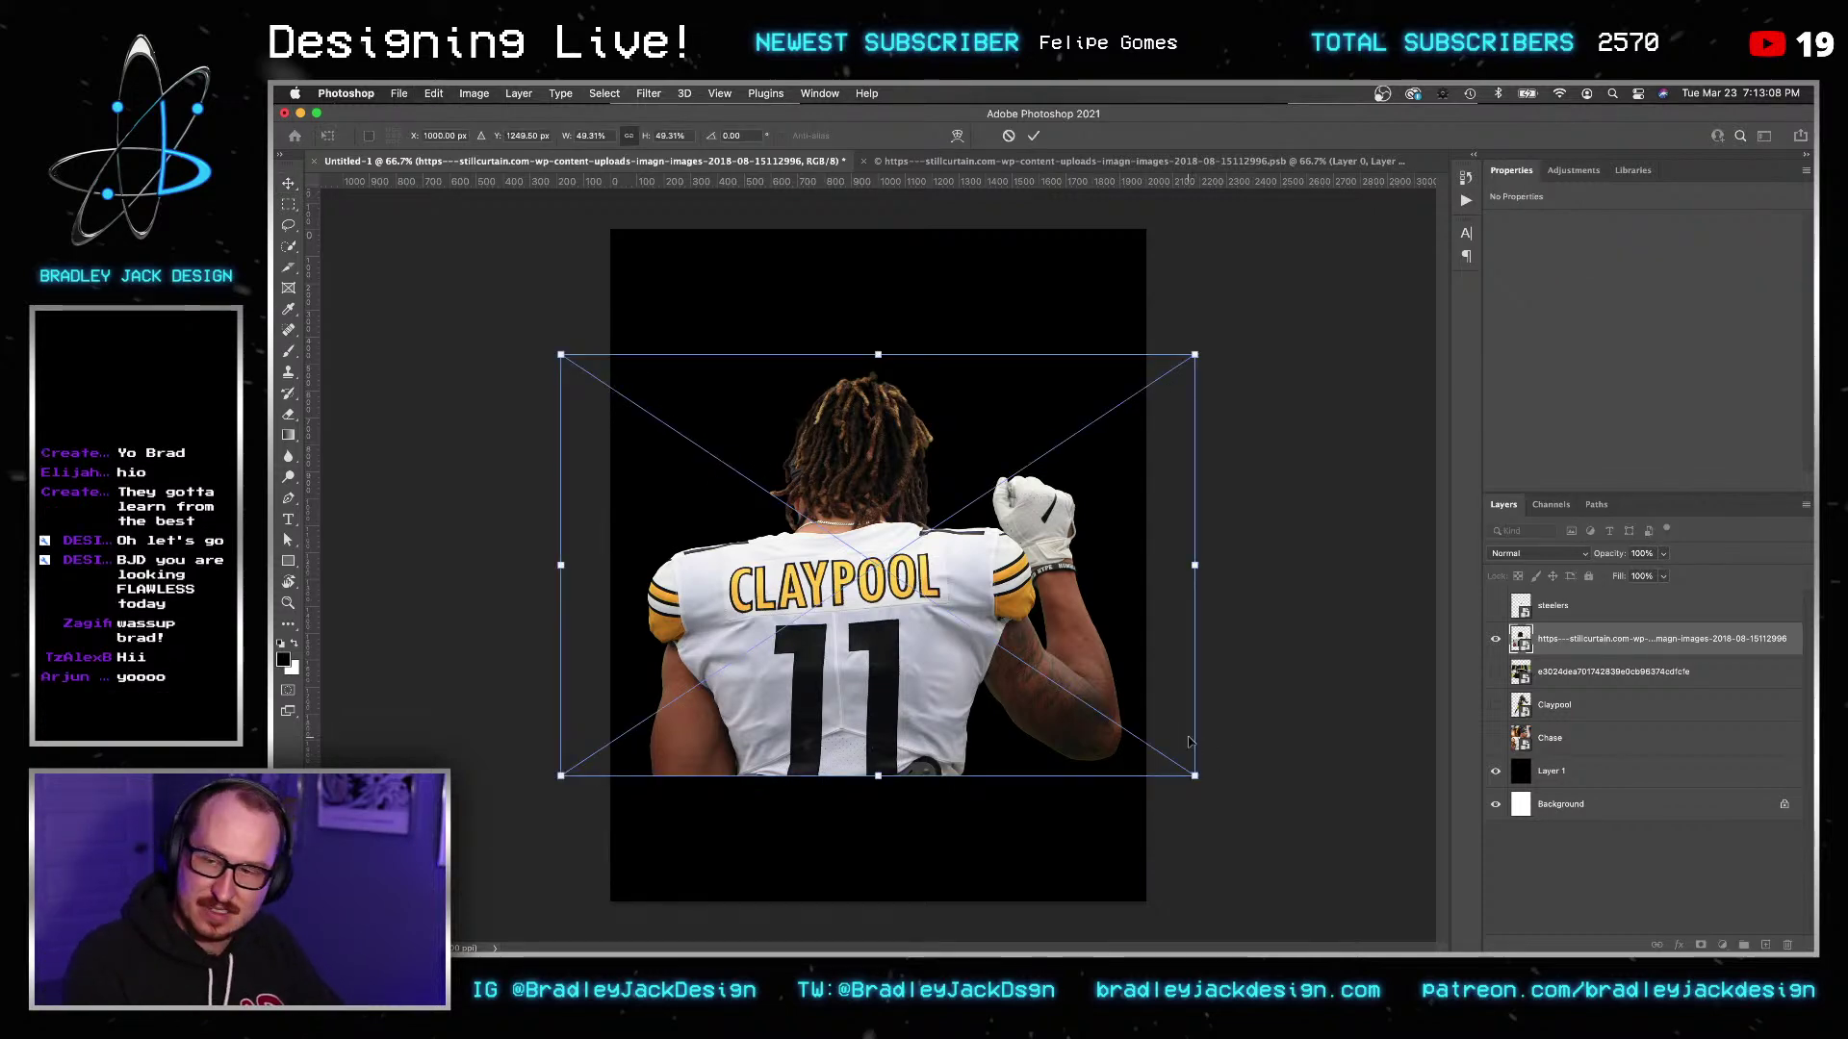
drag(1195, 775, 1441, 869)
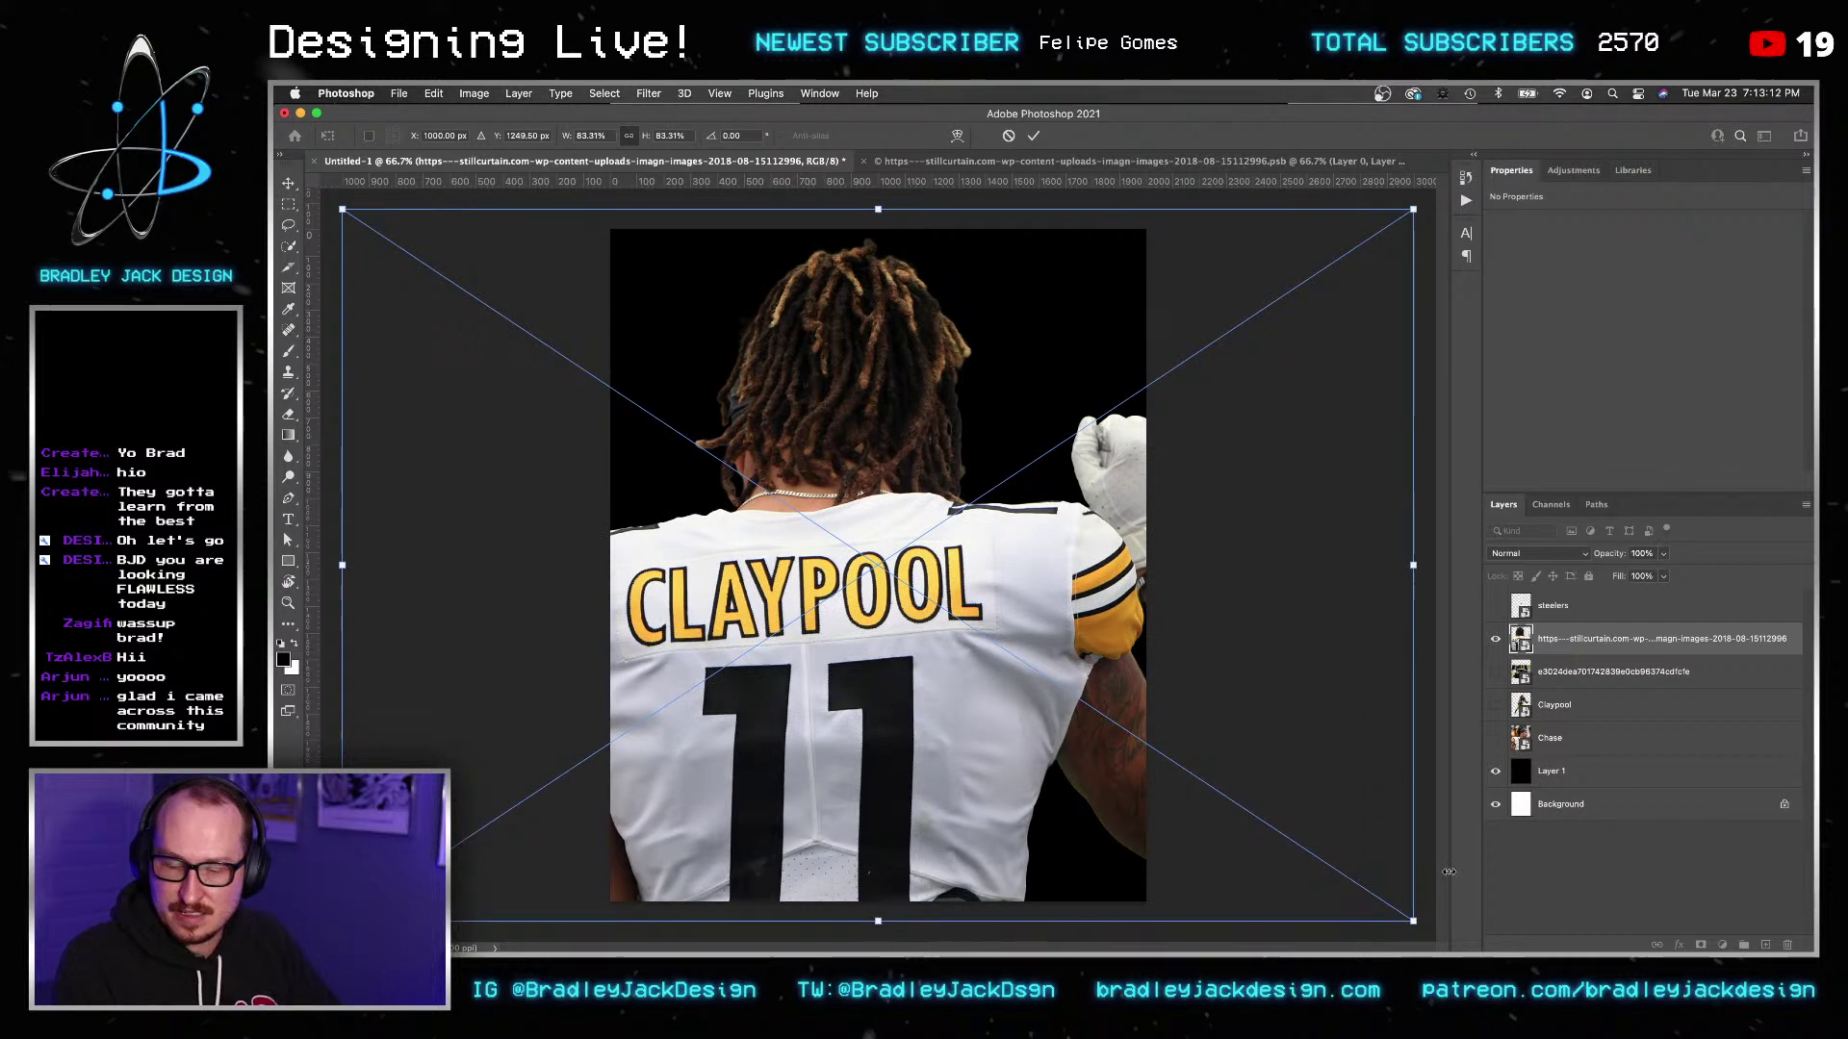
key(Return)
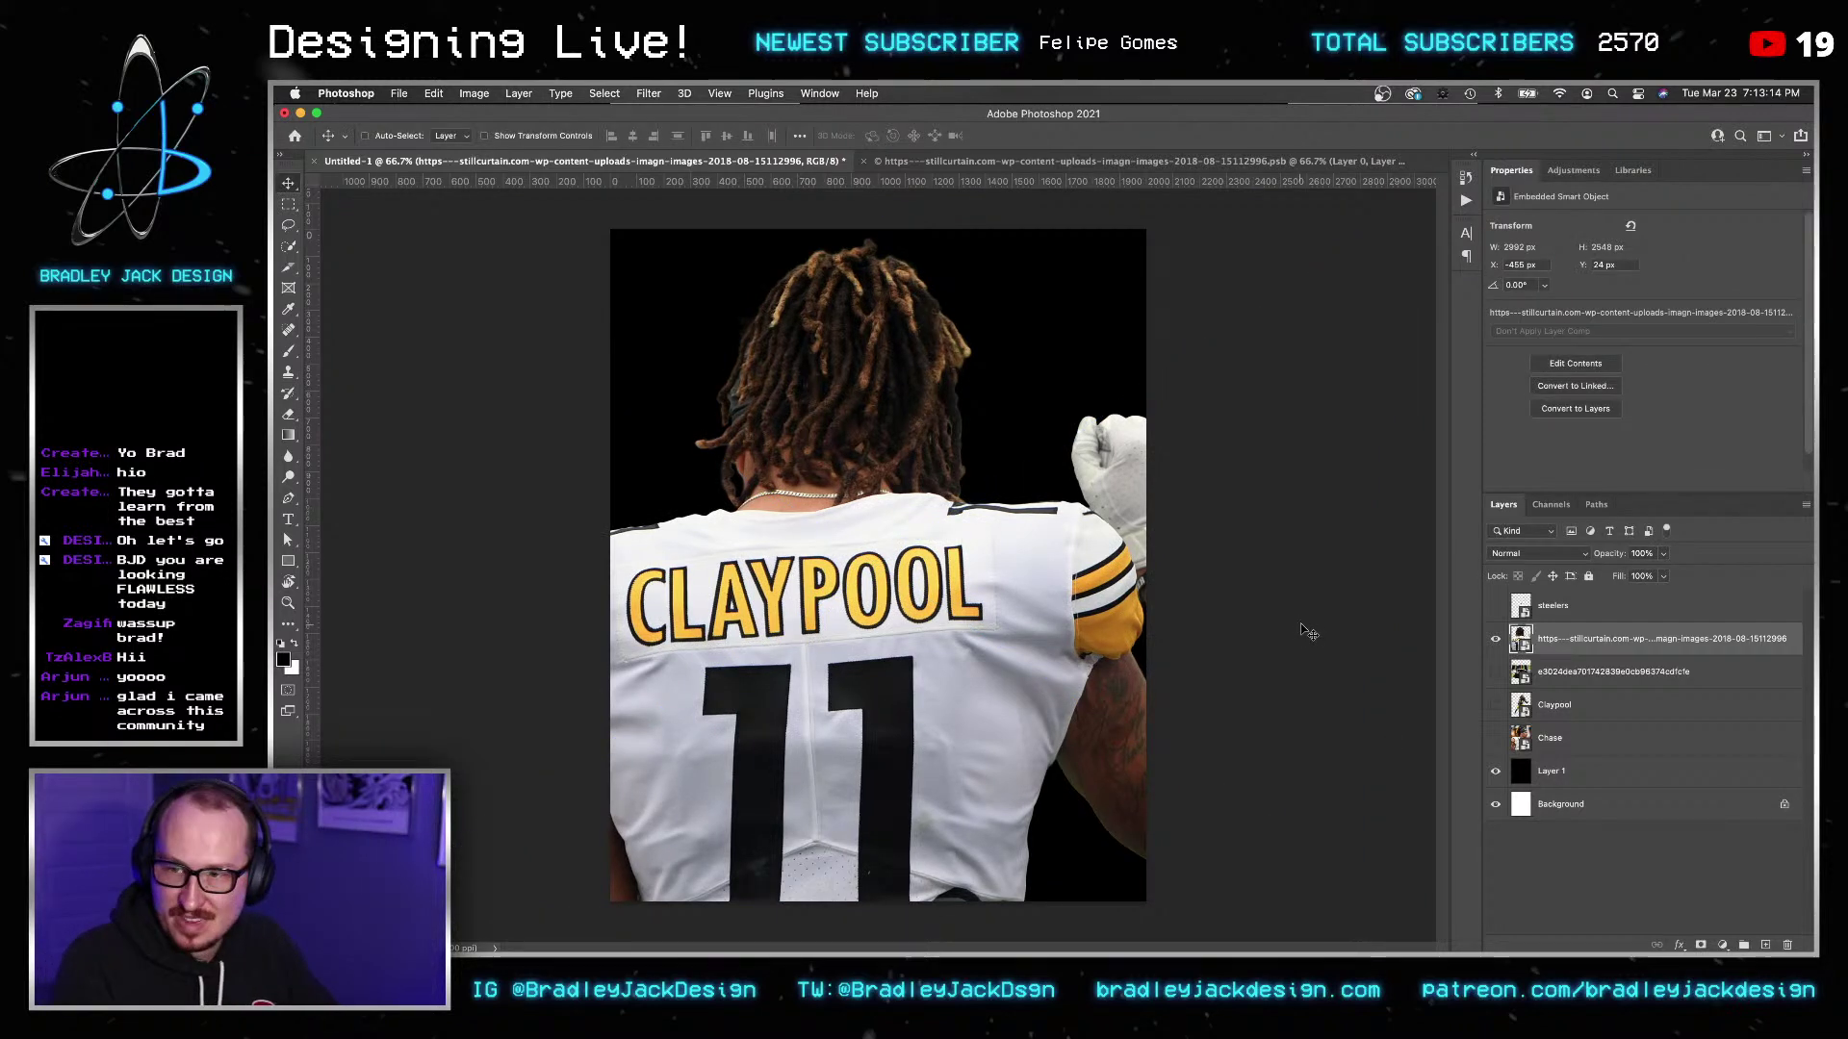
drag(954, 624, 986, 623)
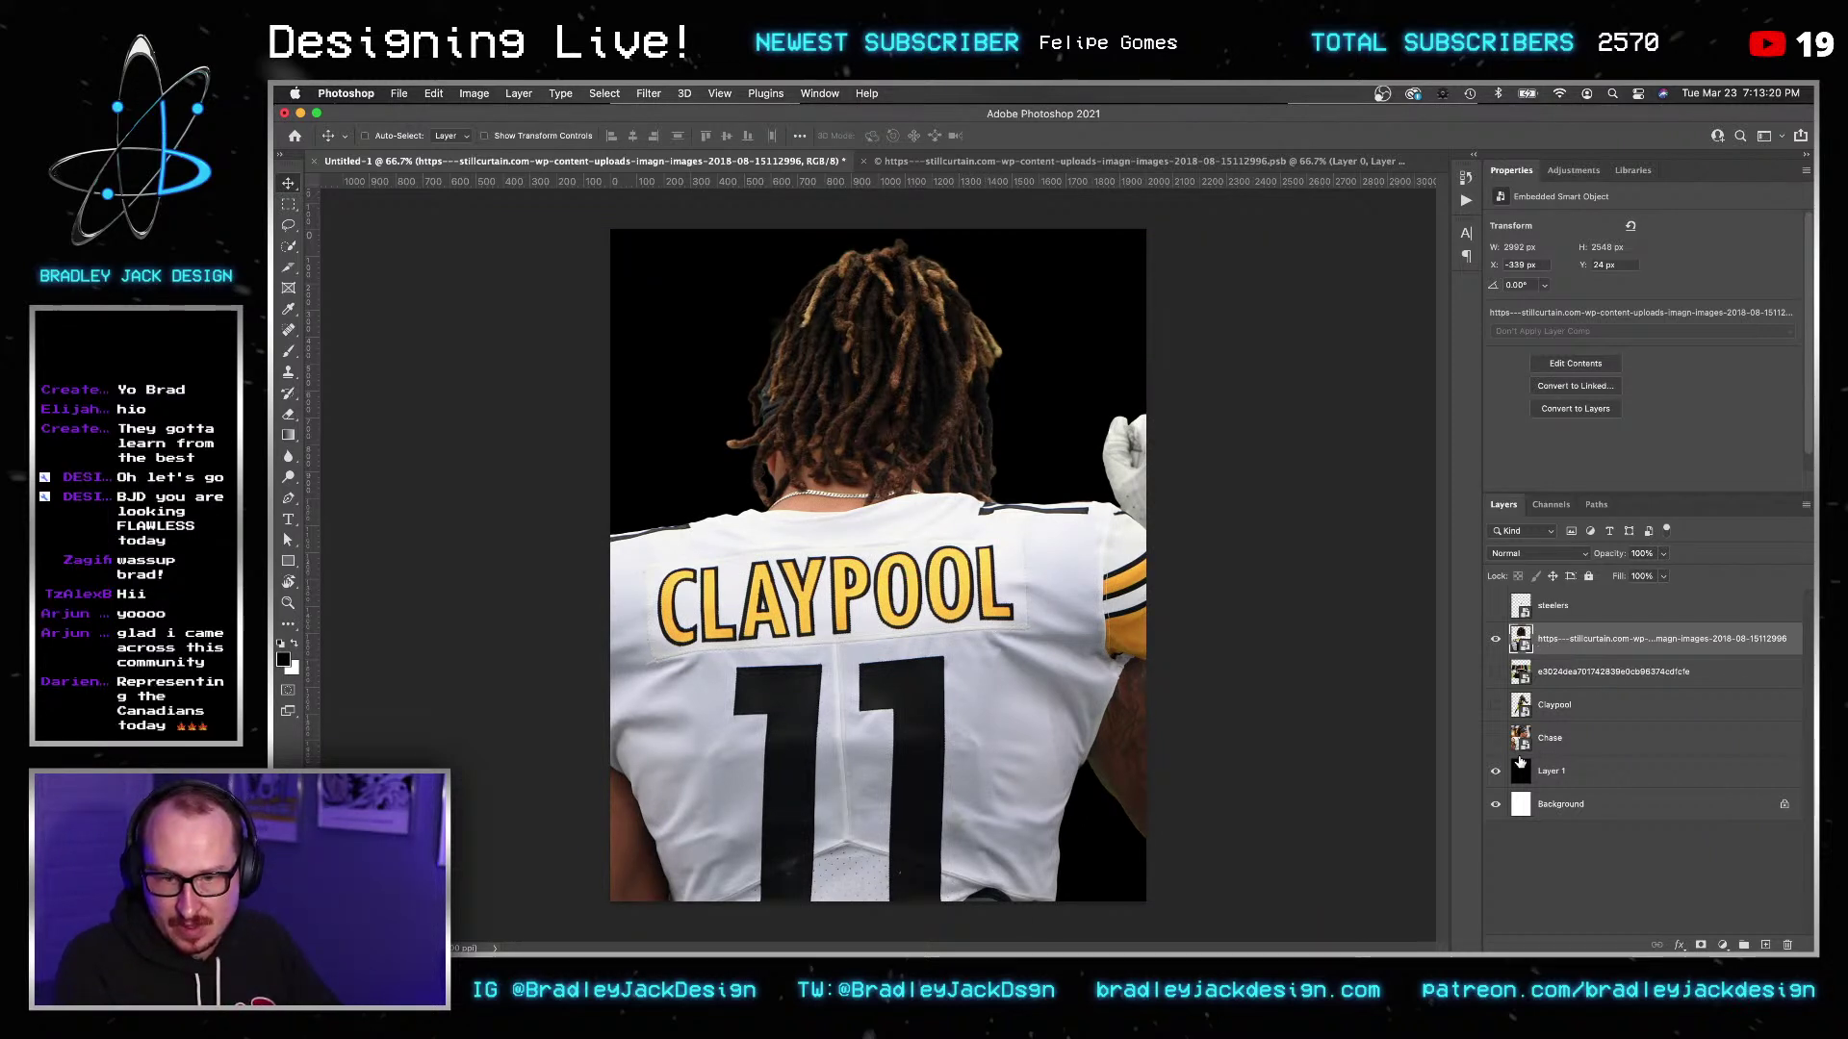
click(1525, 771)
click(1636, 639)
click(1679, 945)
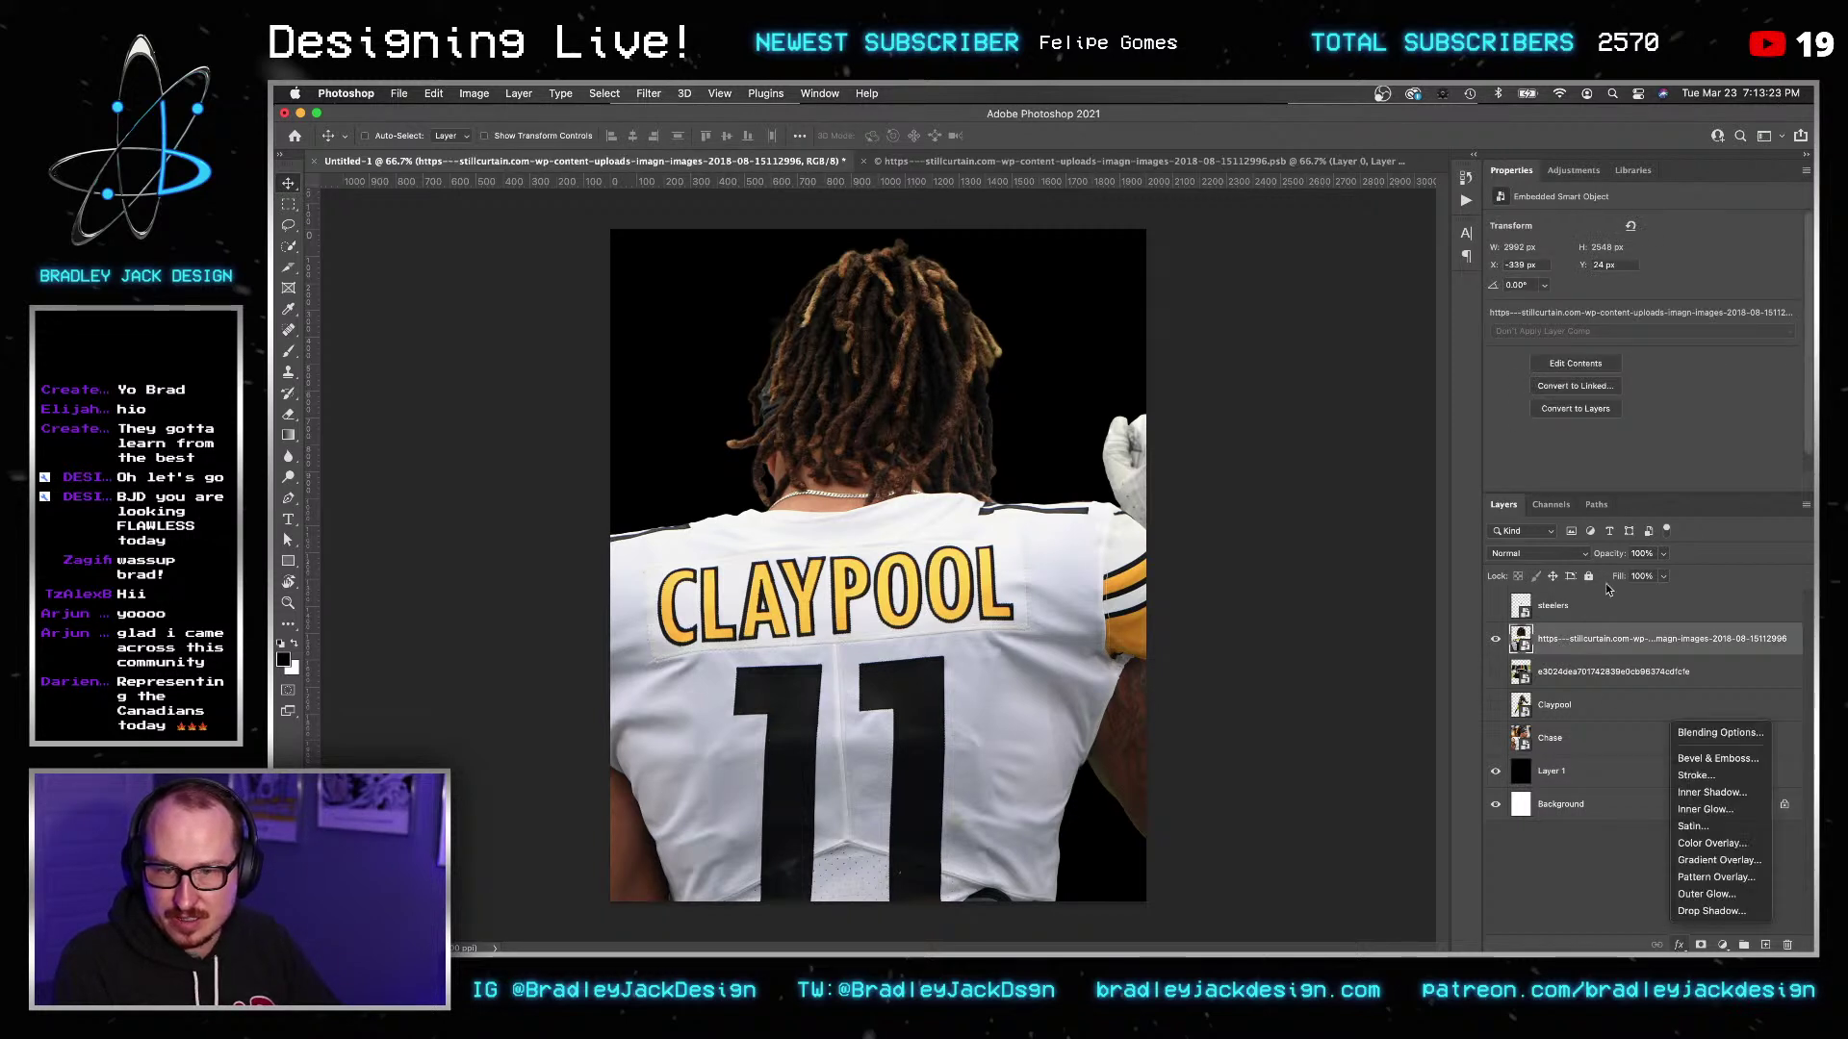
click(1711, 843)
key(i)
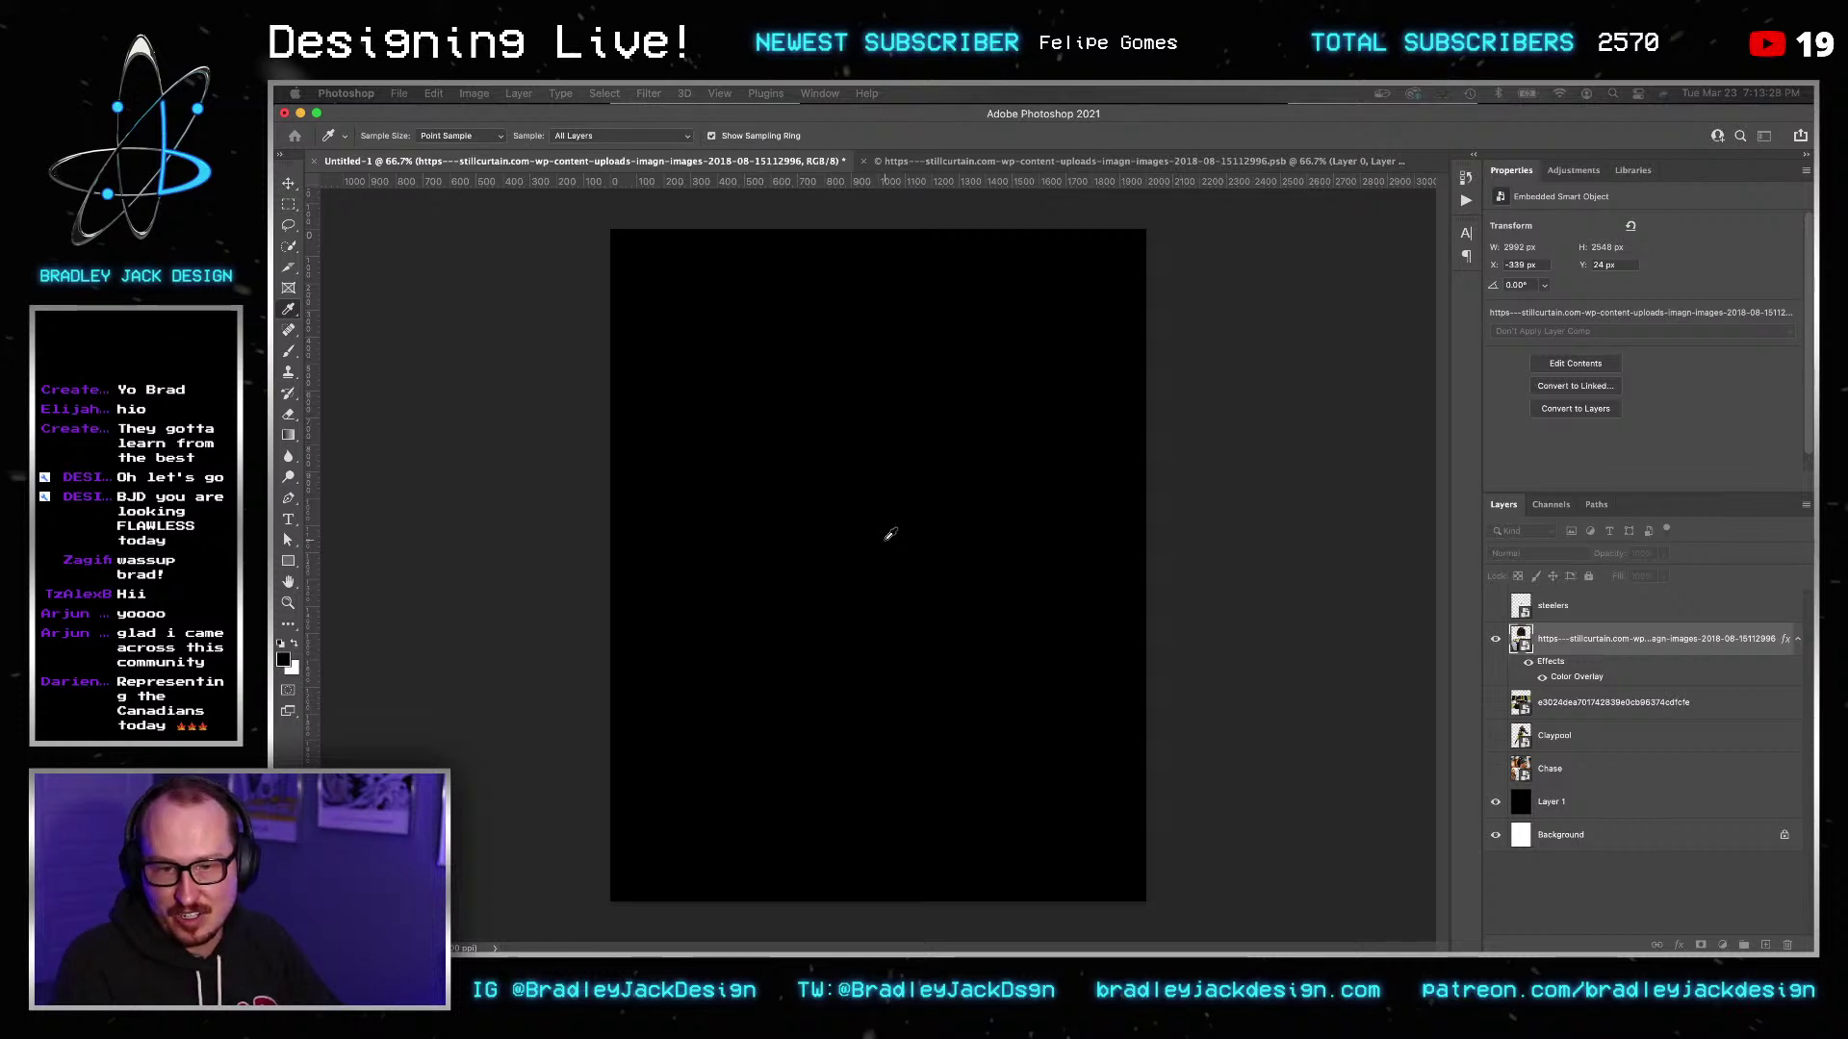
click(885, 546)
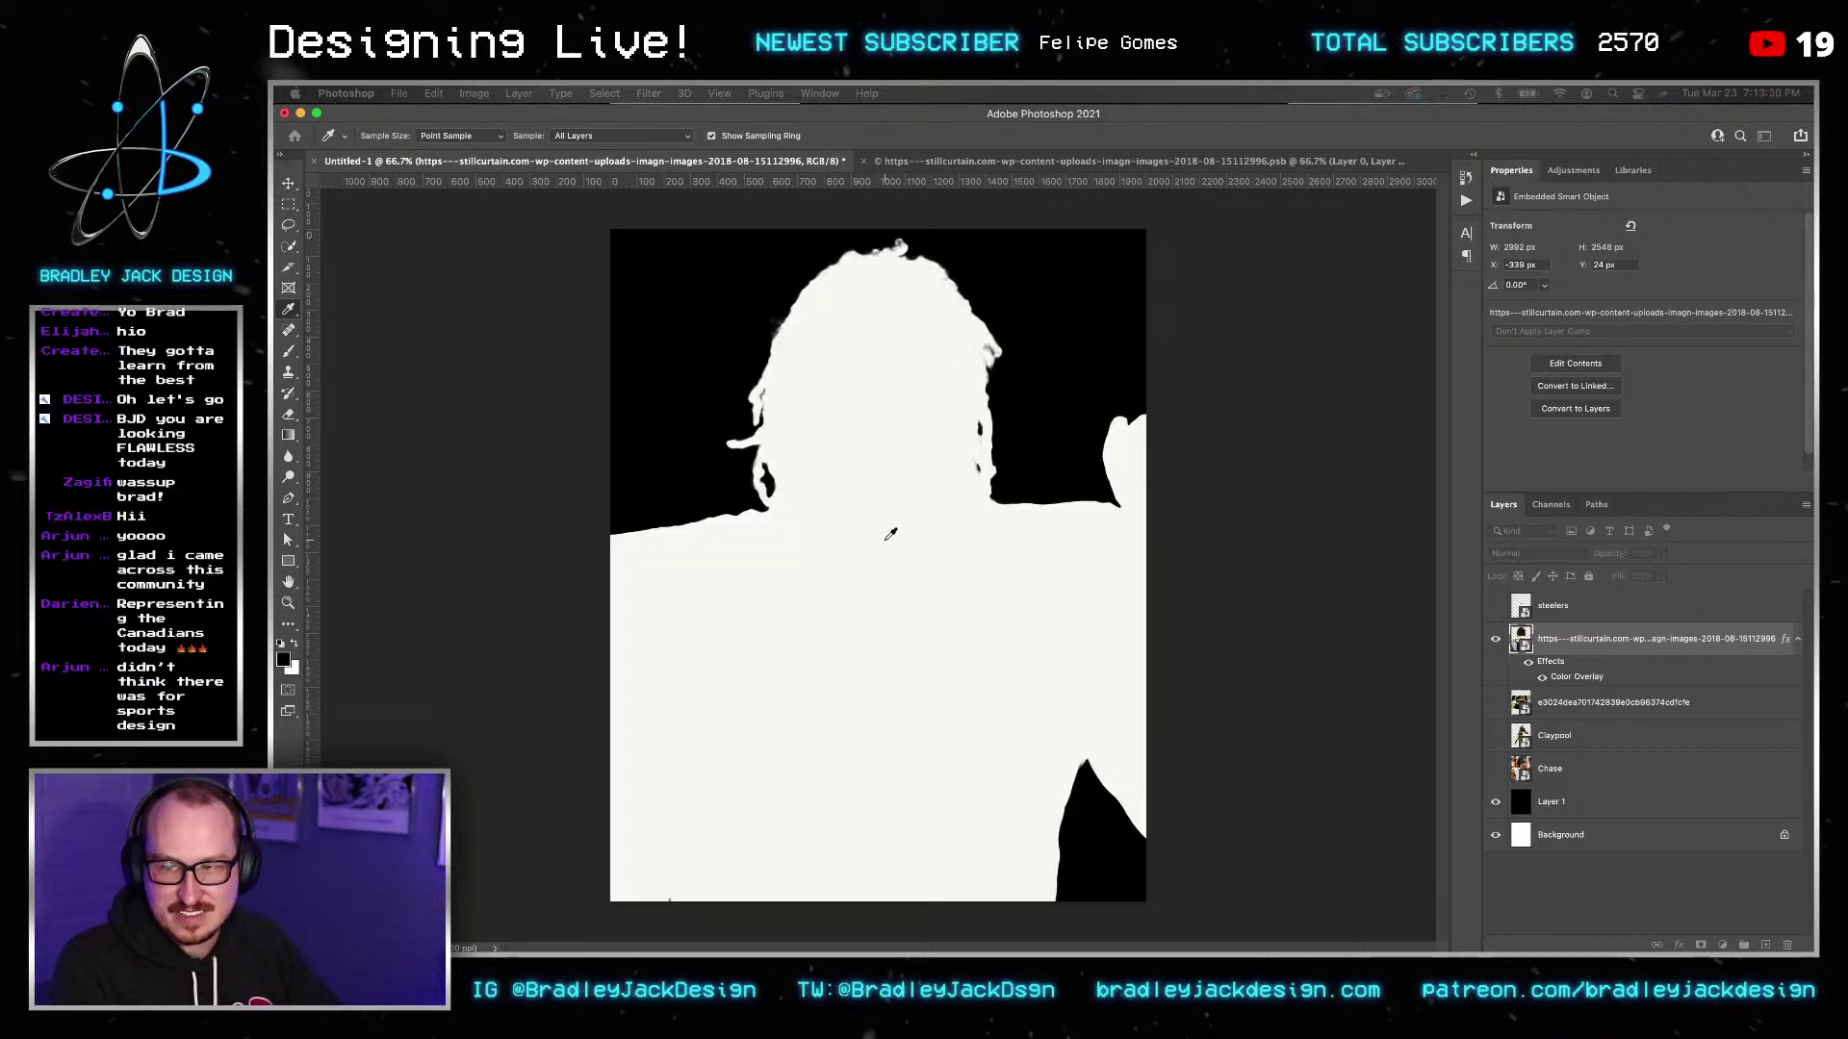
key(super+z)
key(super+z)
key(v)
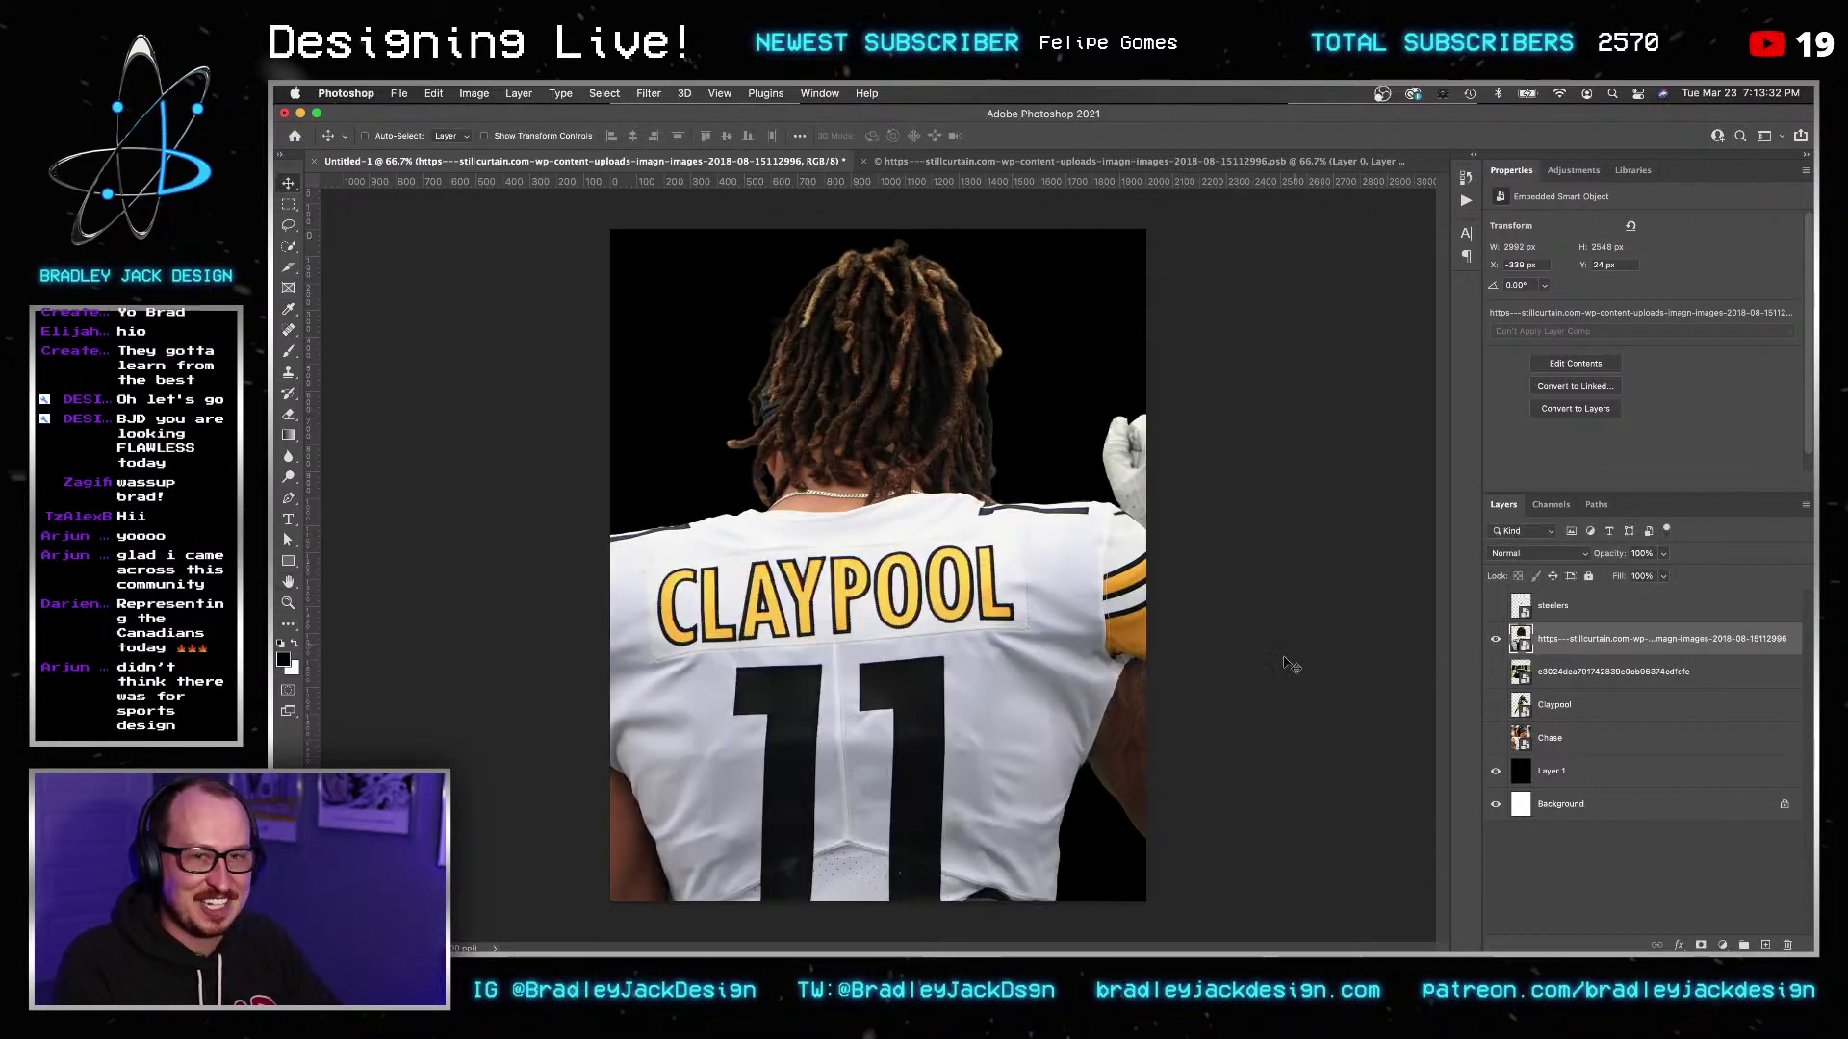
Show the steelers logo layer and enlarge the logo from its centre to about 1383 px wide.
click(1496, 606)
key(y)
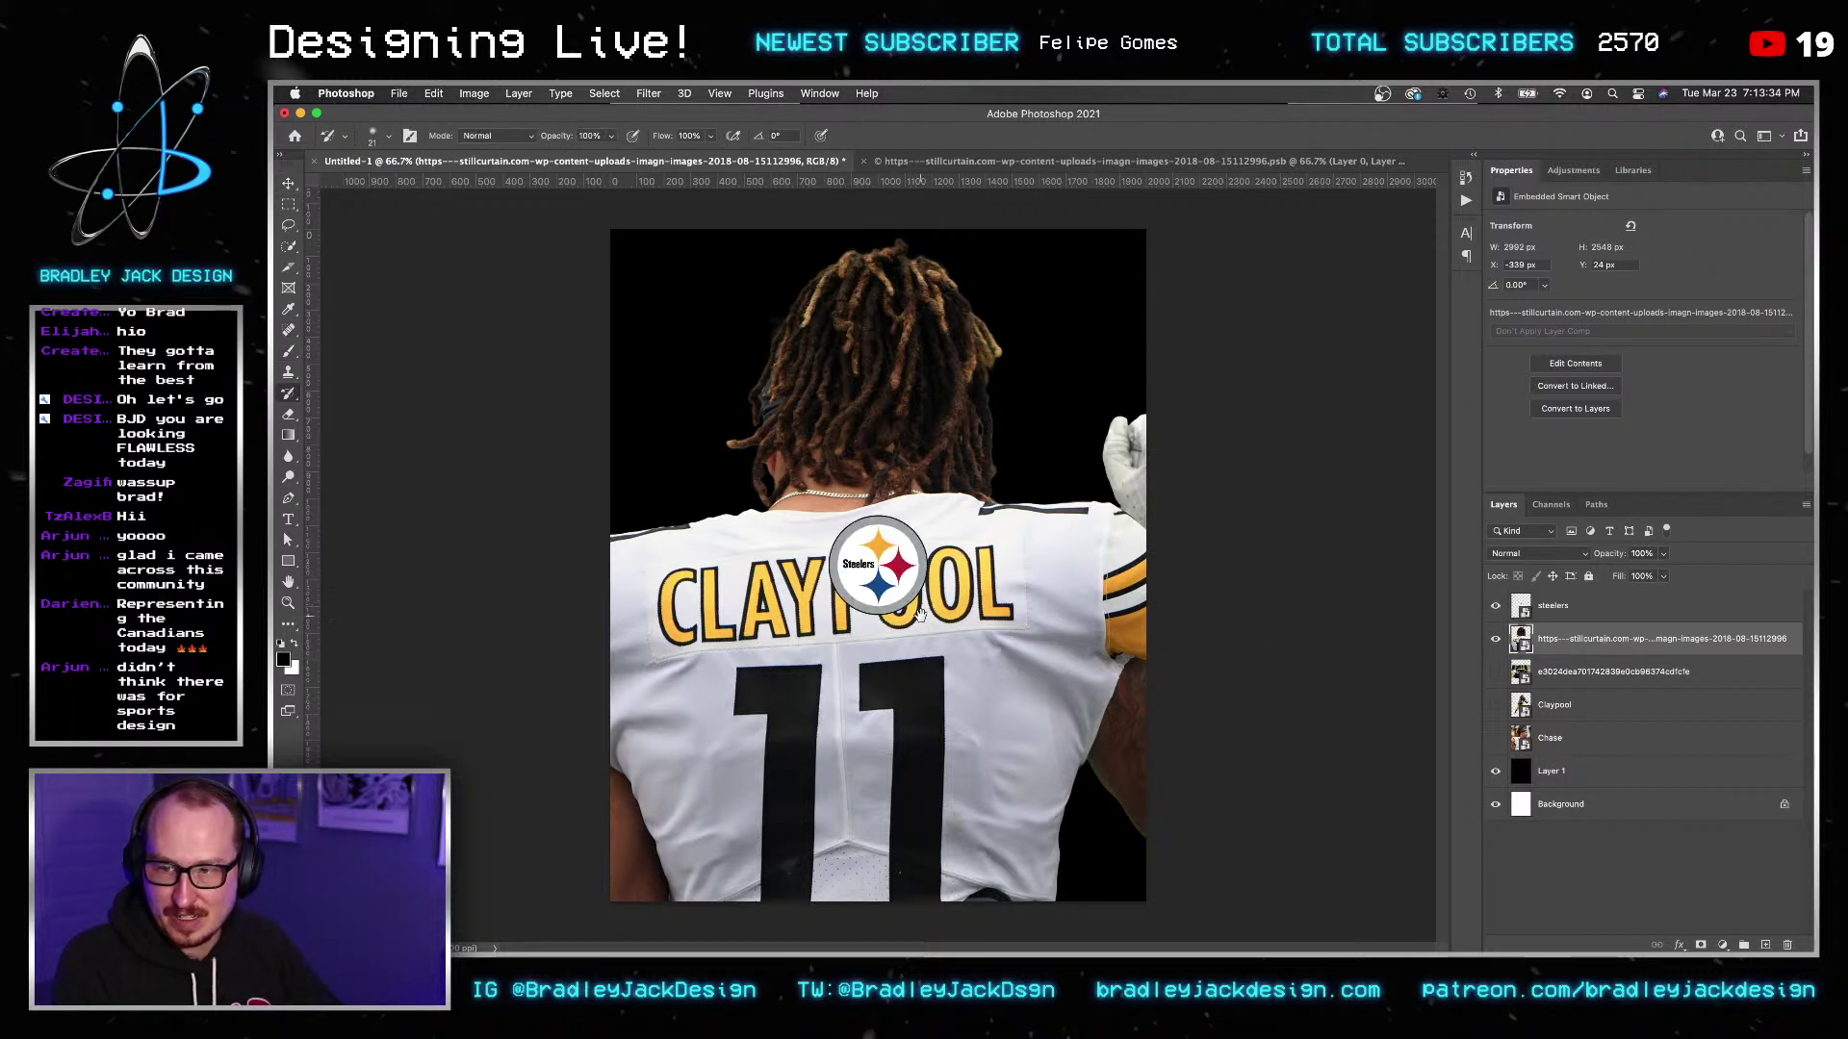
click(1526, 609)
key(v)
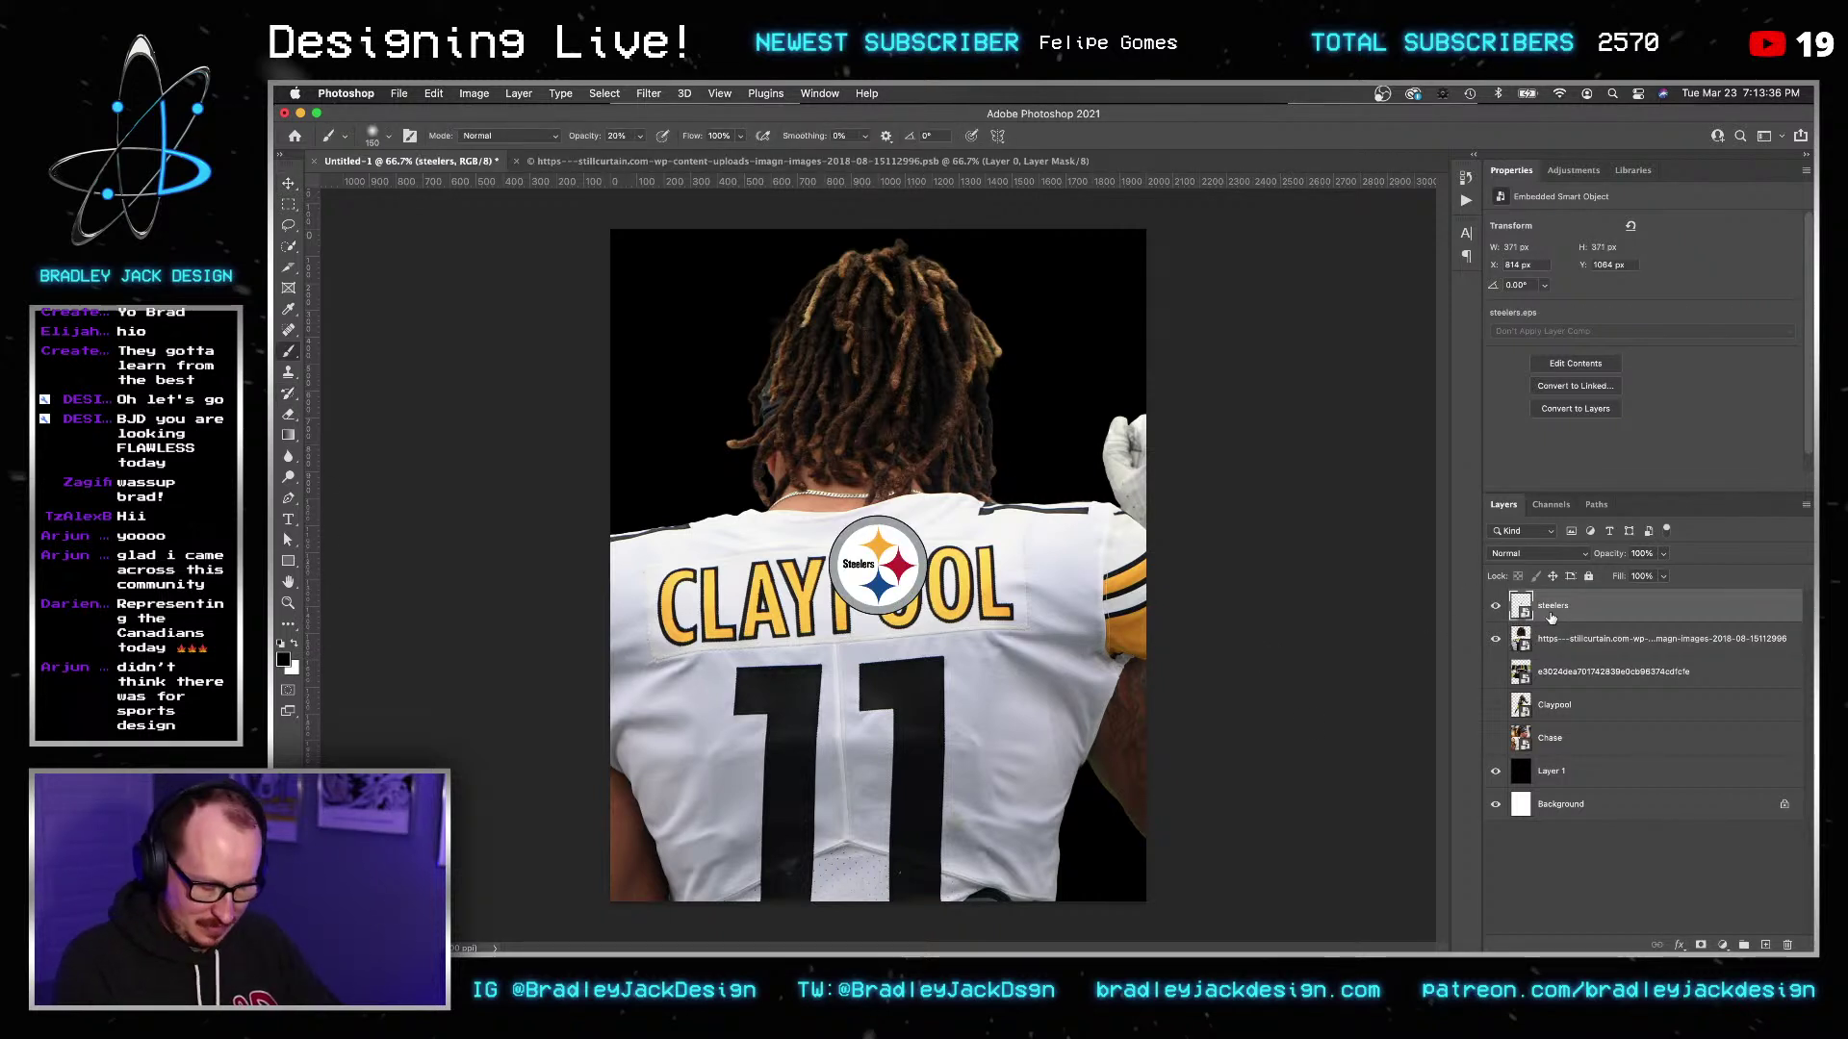
key(super+t)
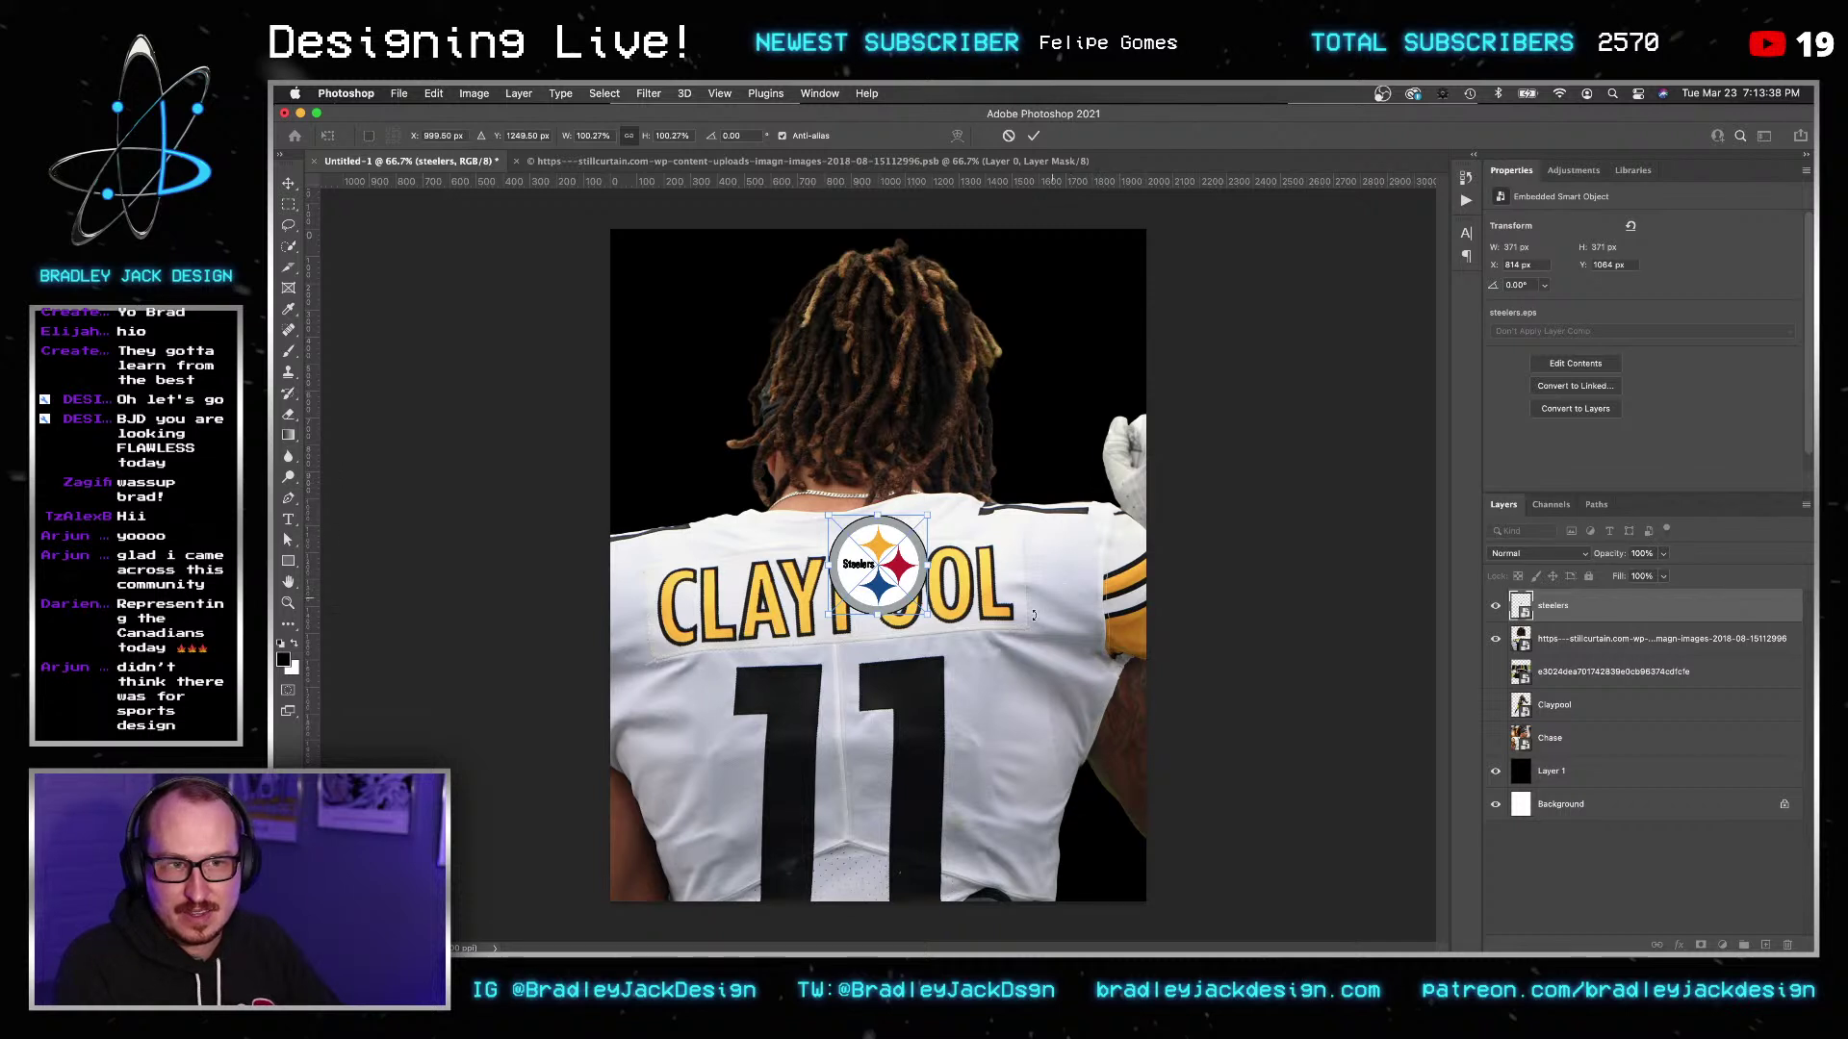
drag(934, 603, 1111, 719)
key(Return)
Sample the gold of the logo's upper star as the foreground colour and select the back-view cutout layer.
key(i)
click(886, 479)
key(v)
click(1564, 640)
click(1496, 605)
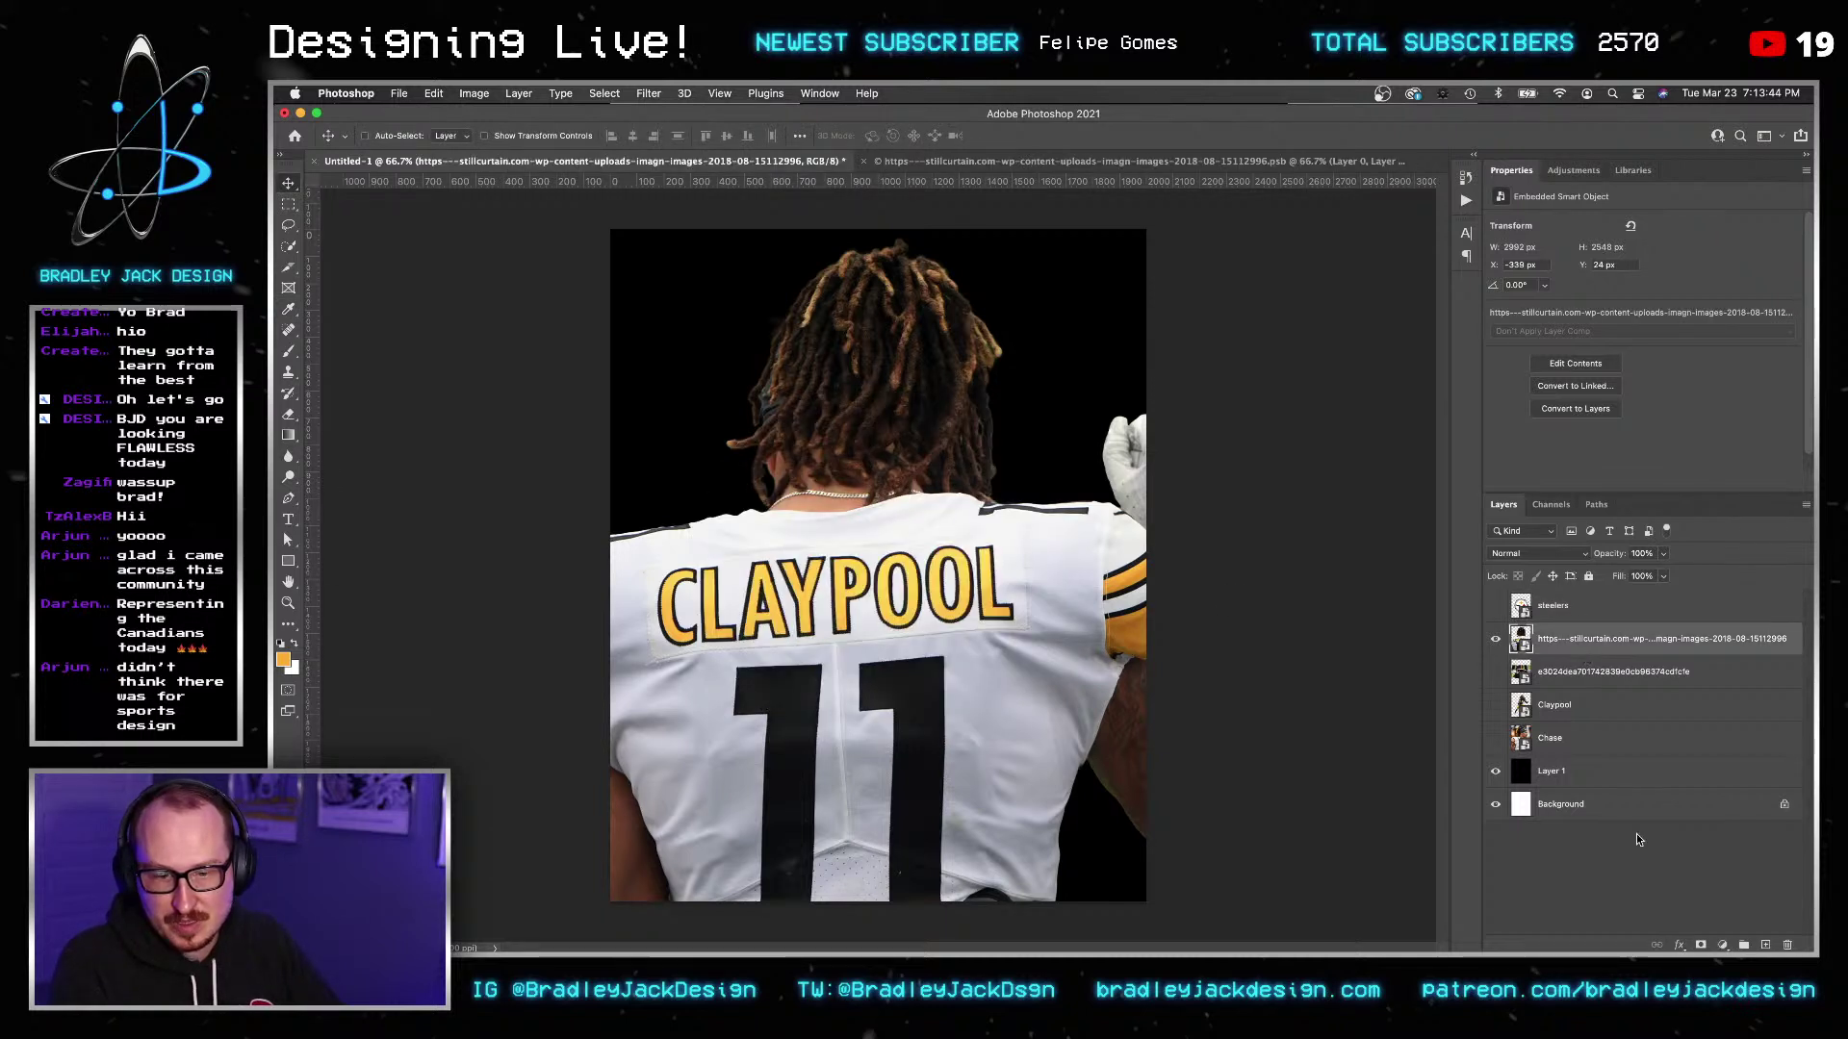
click(1679, 945)
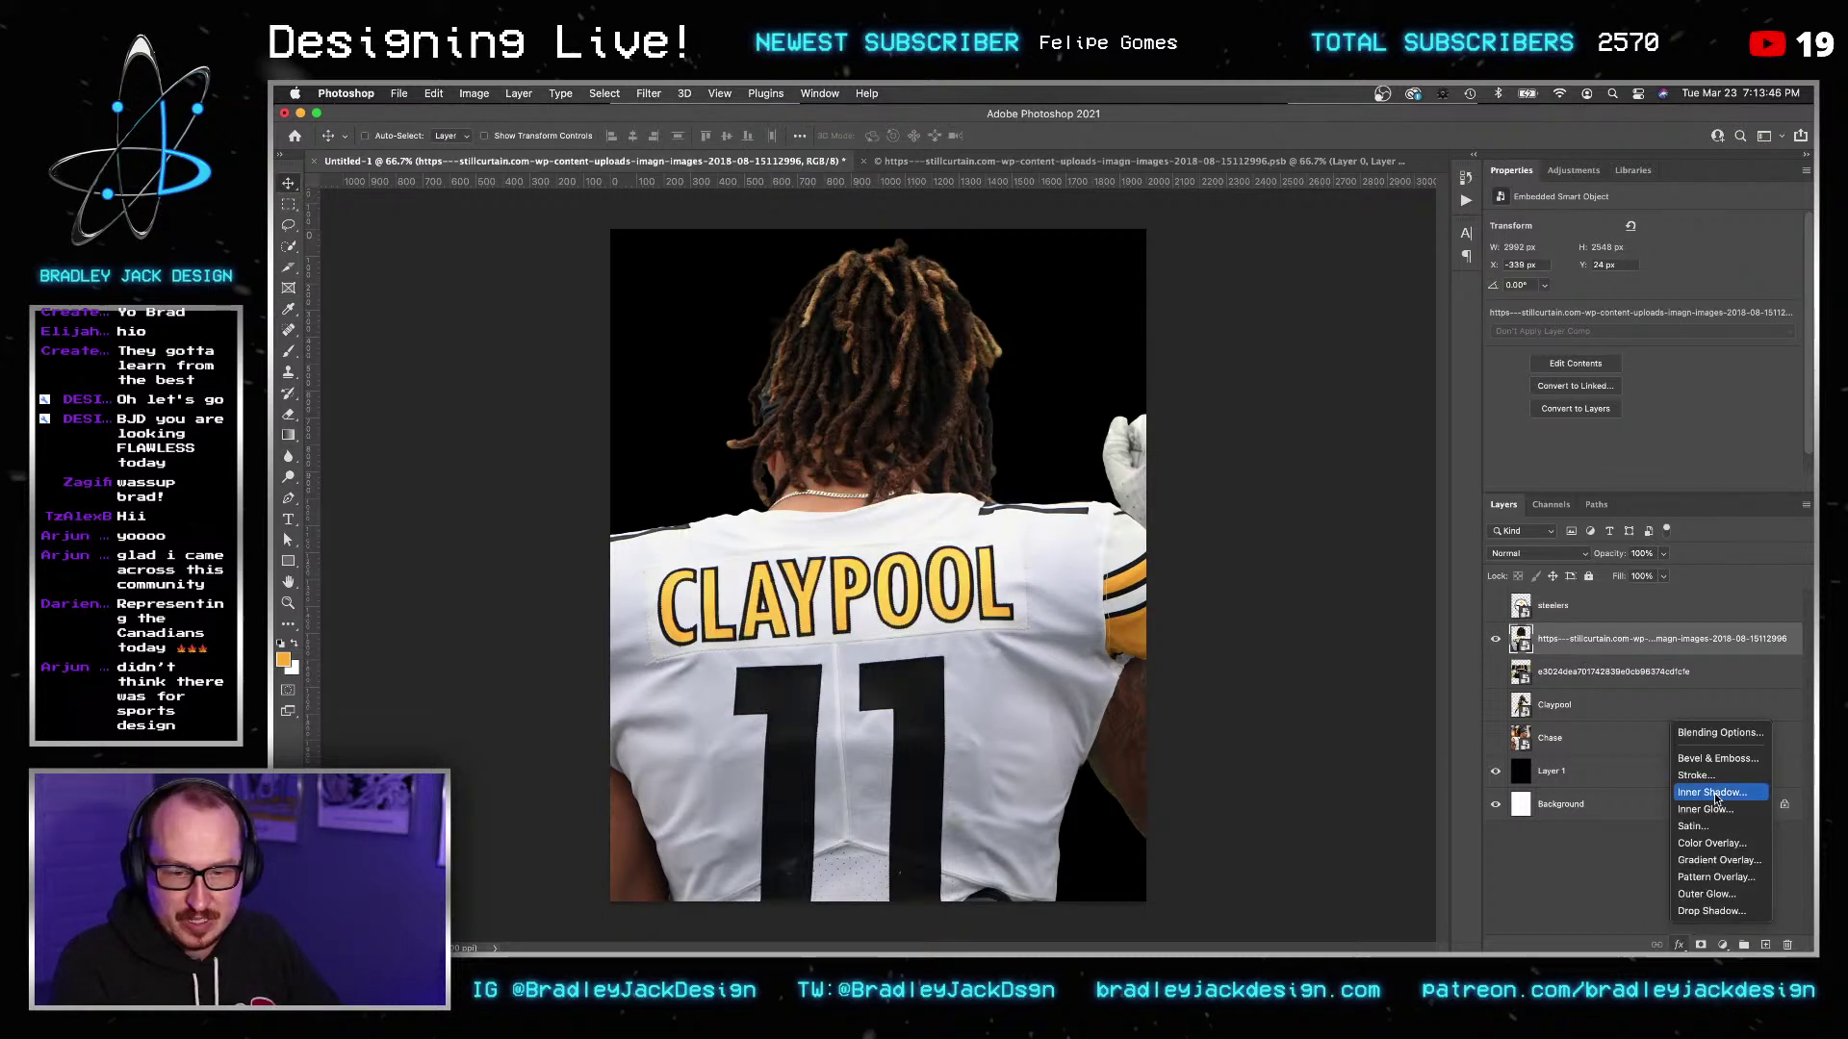
click(1712, 843)
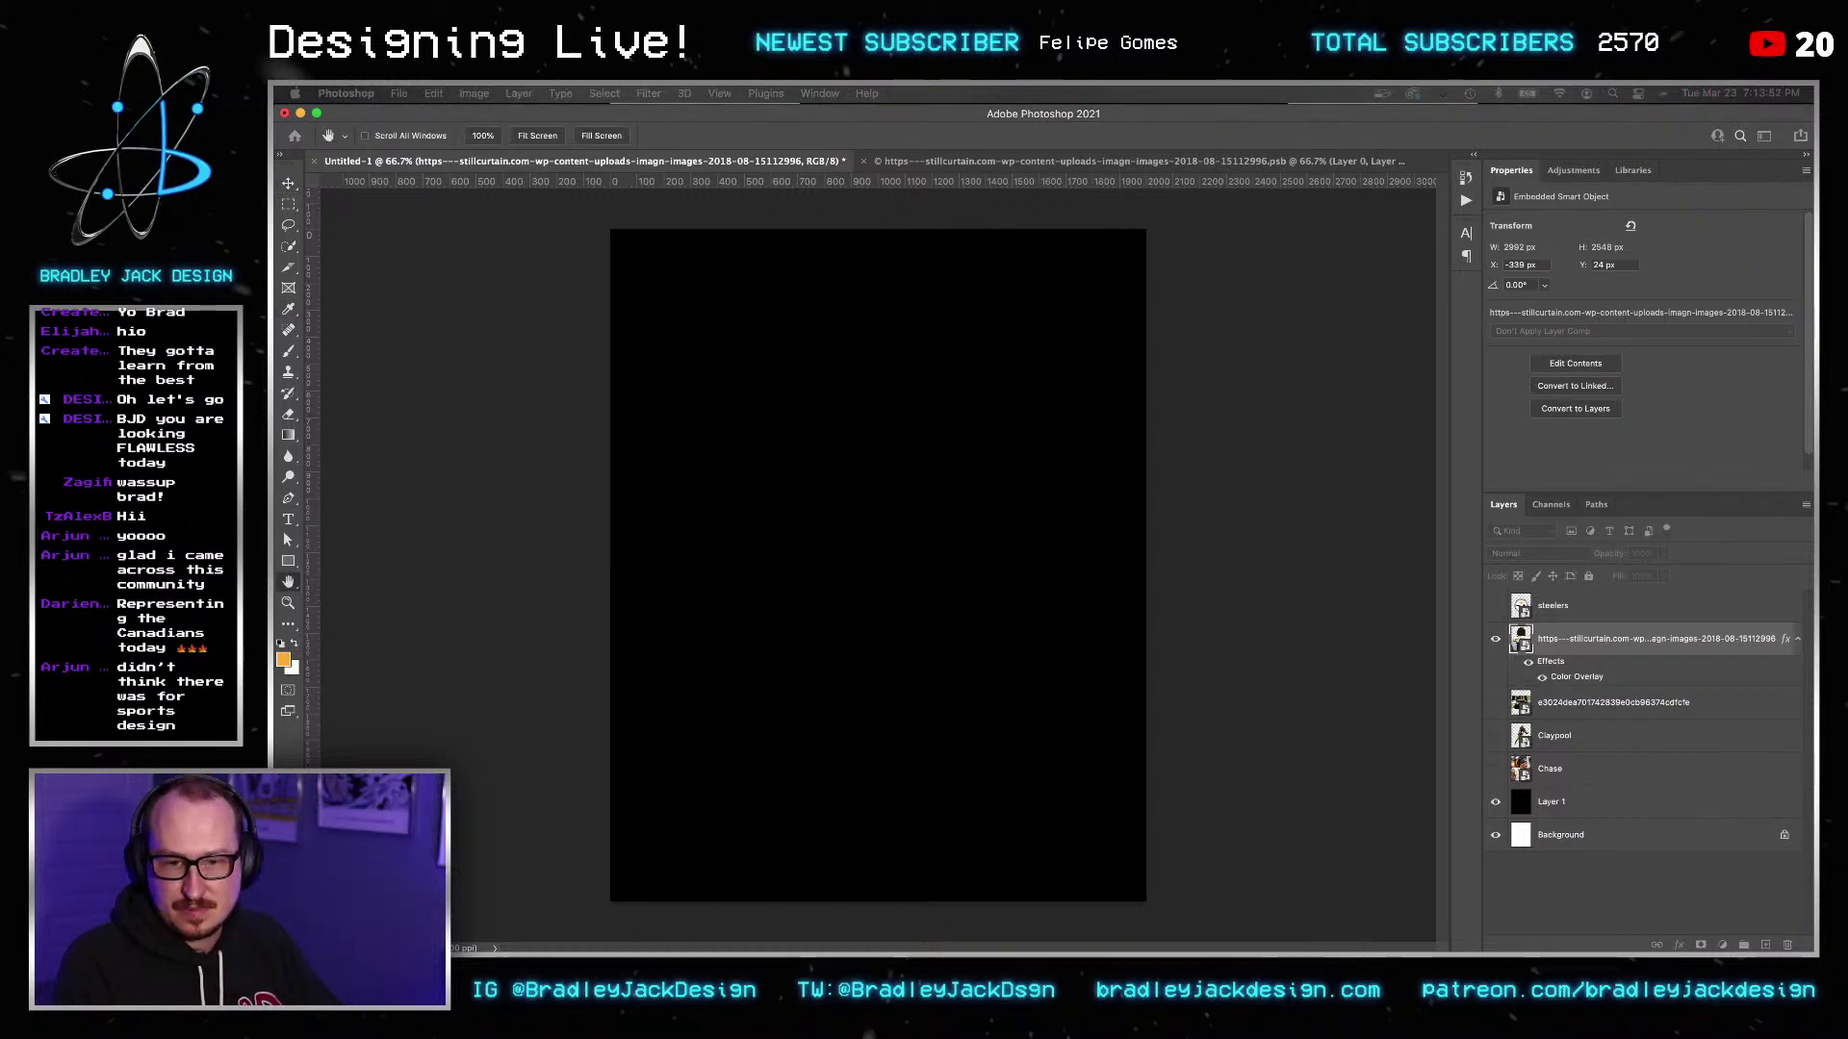
key(Escape)
click(1495, 605)
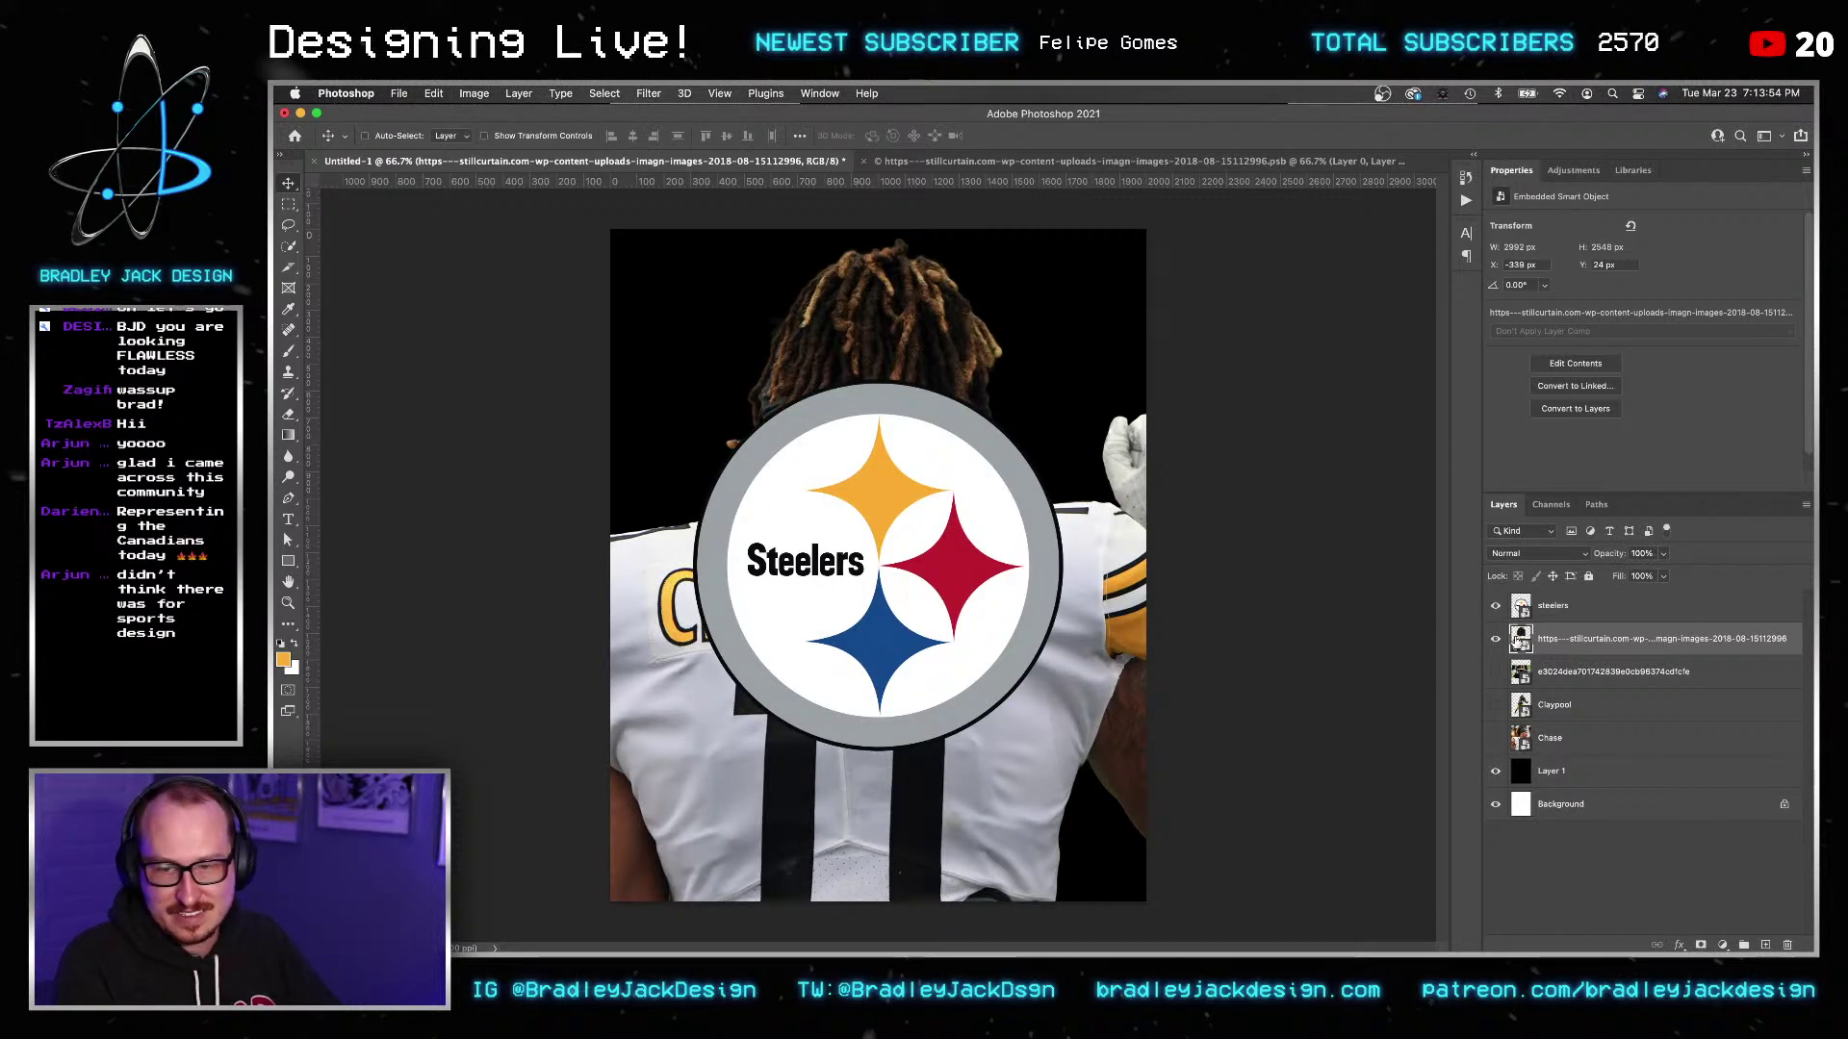
Apply a Color Overlay to the back-view cutout using the gold sampled from the logo's upper star.
click(1682, 946)
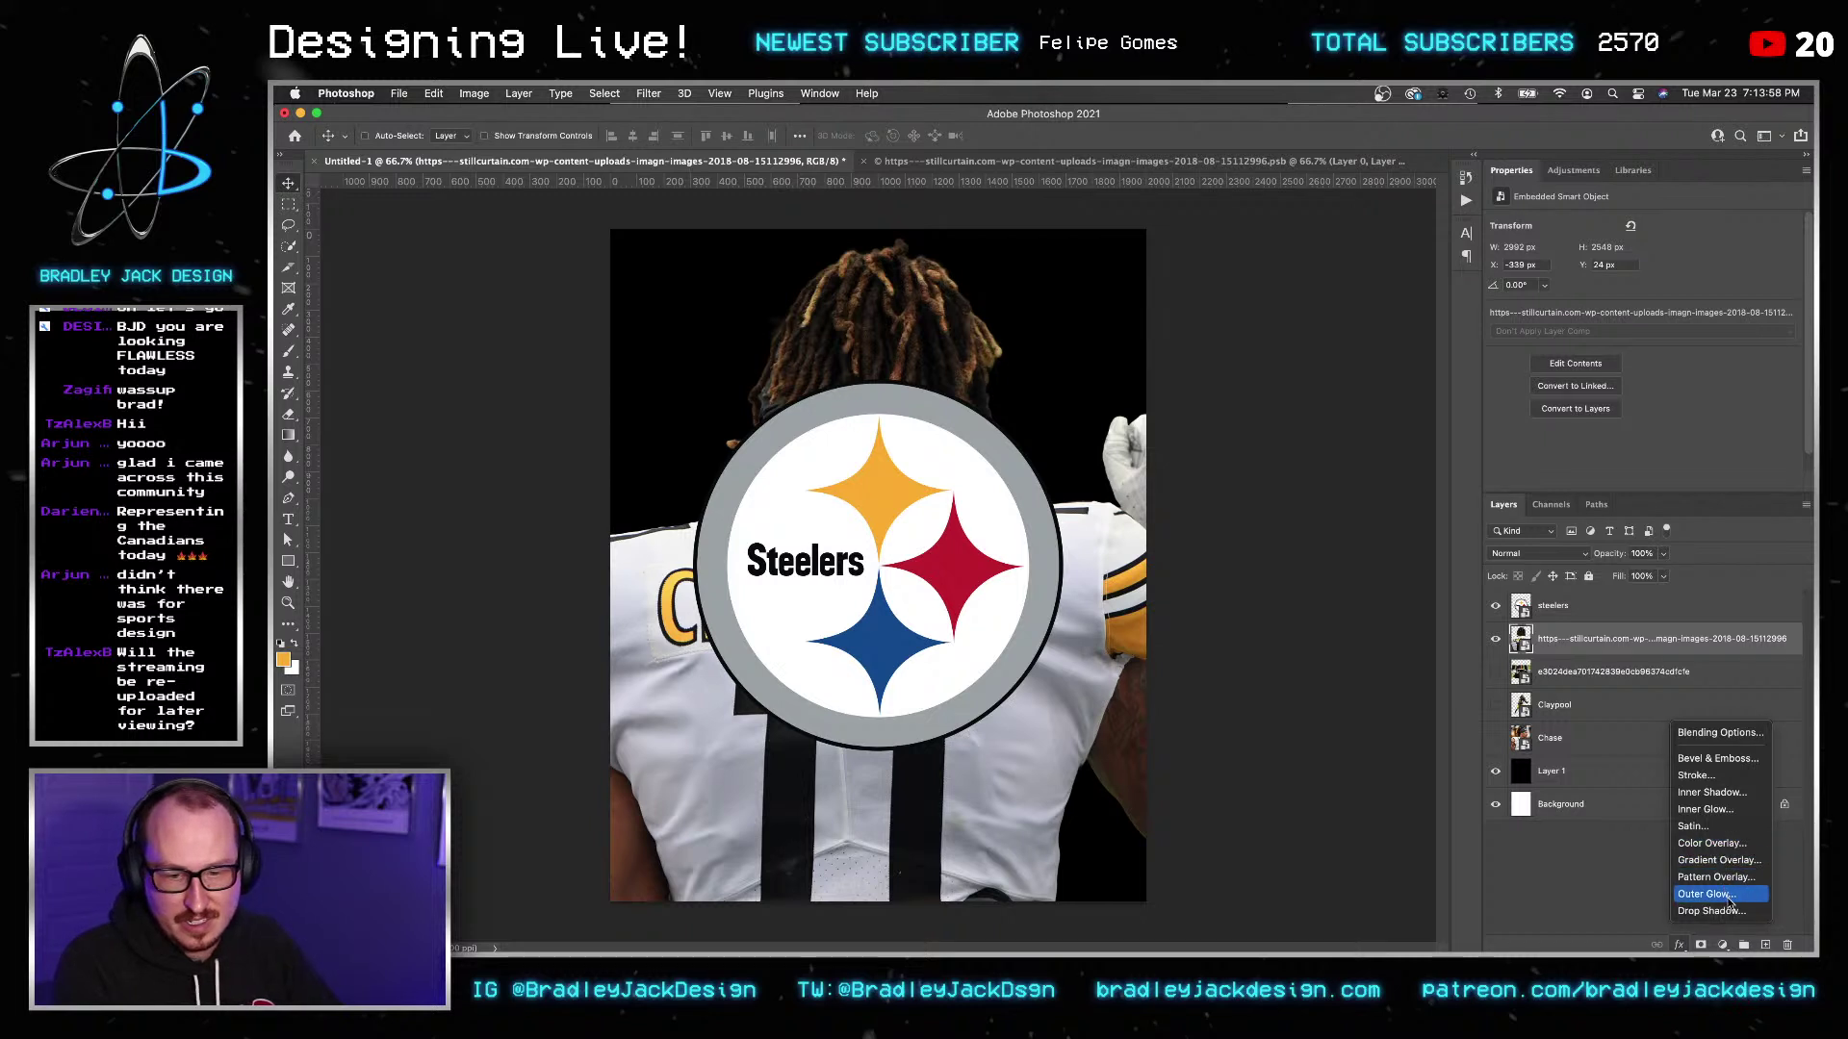
click(1713, 843)
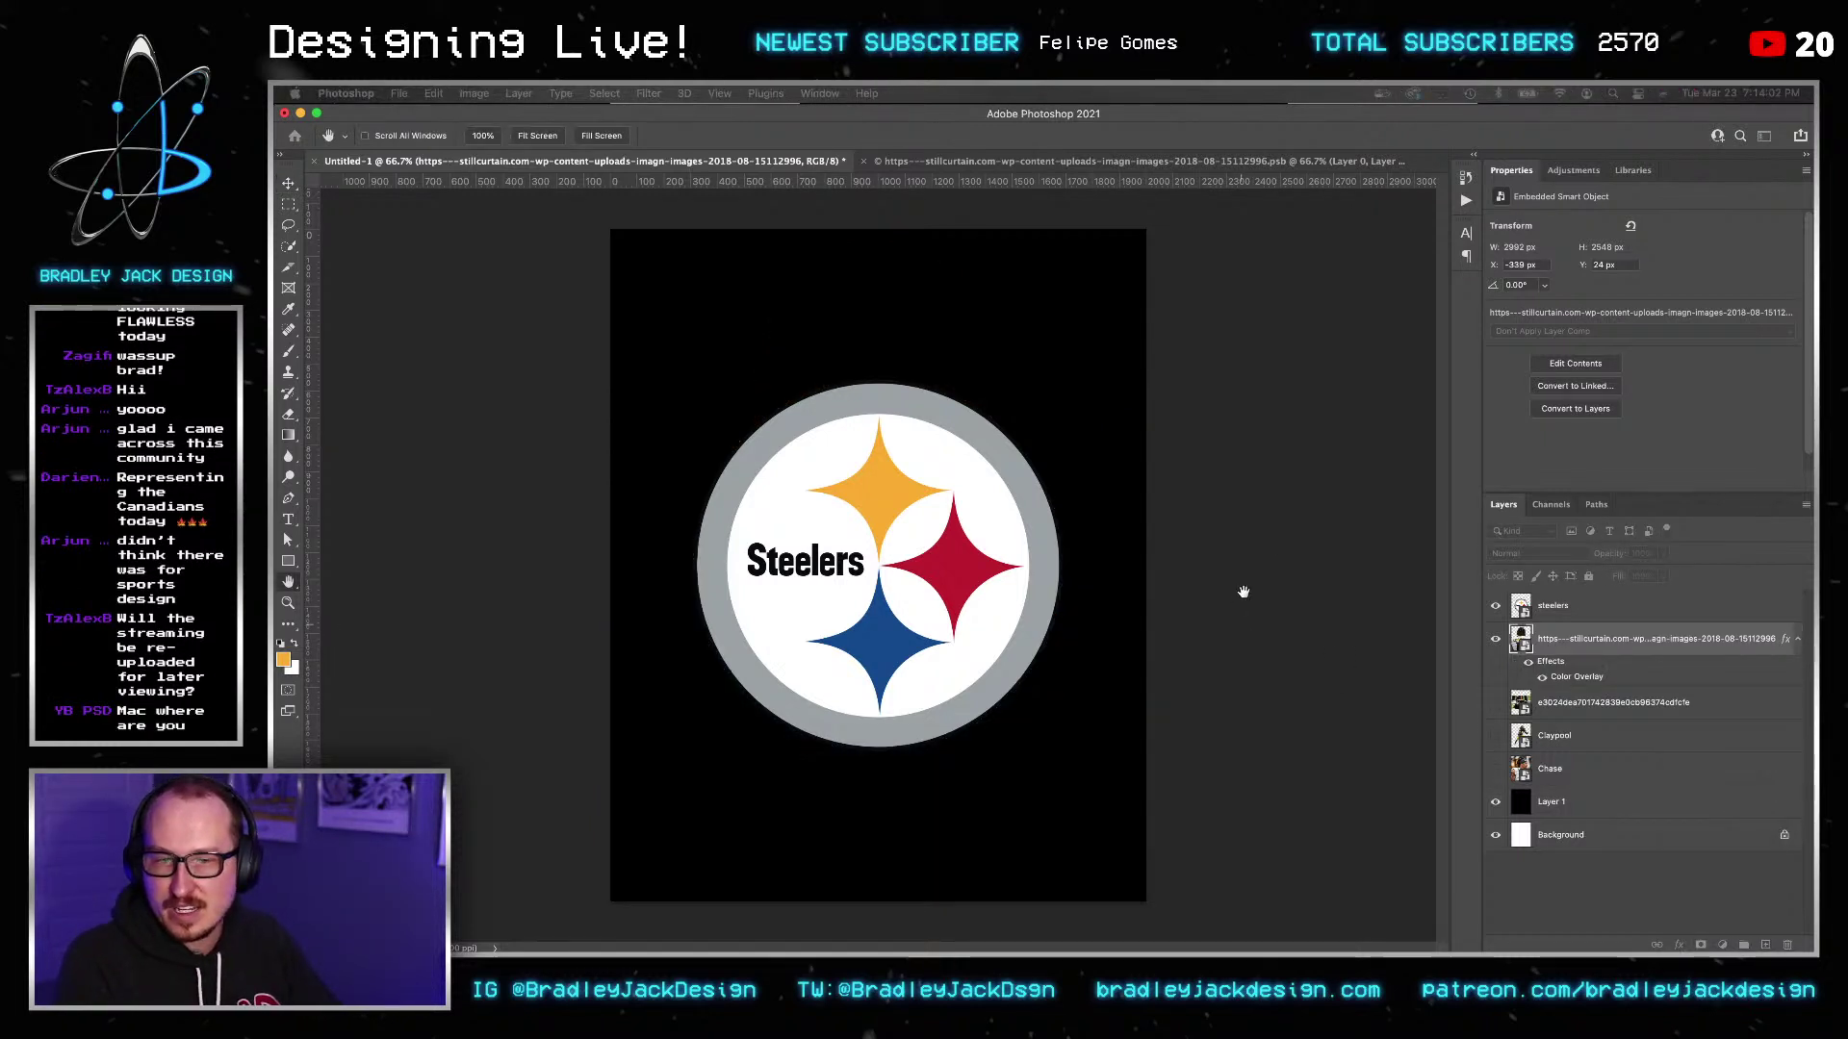
key(i)
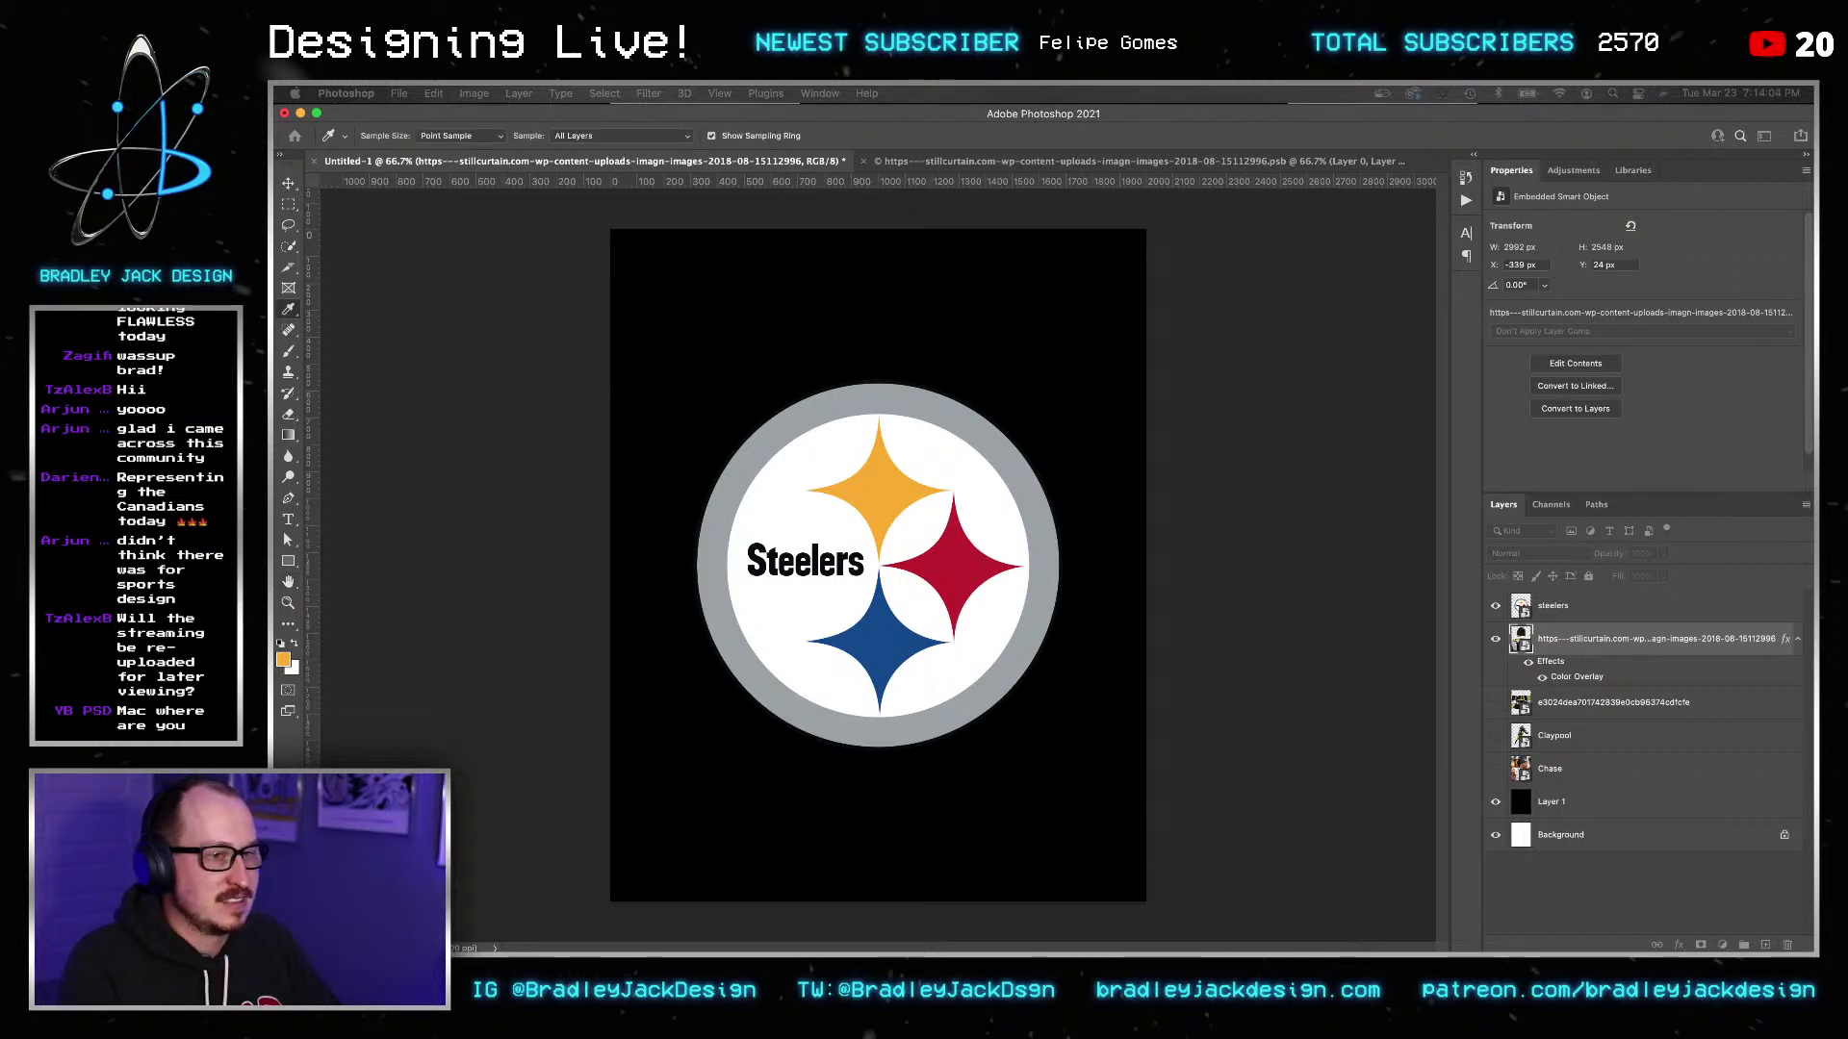
click(879, 478)
key(Return)
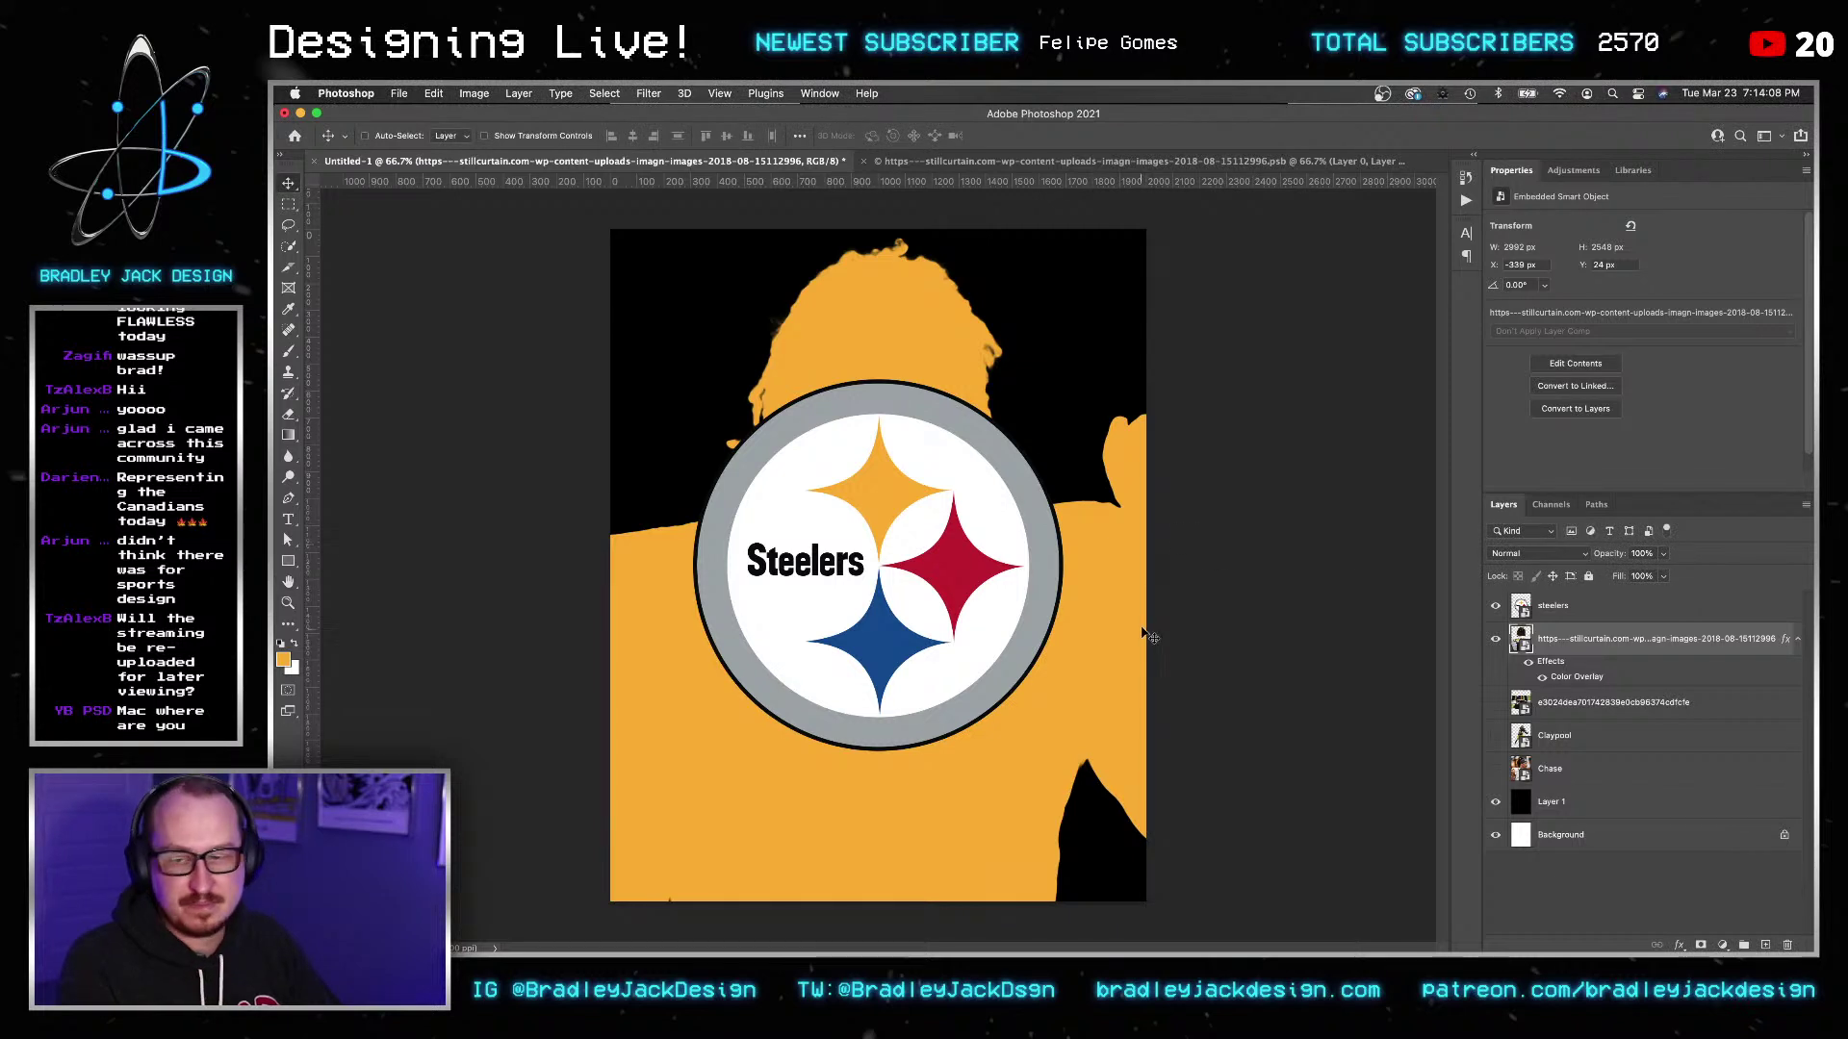
Hide the Steelers logo and scale the gold back-view silhouette down to about 2344 px wide.
click(1528, 608)
click(1495, 606)
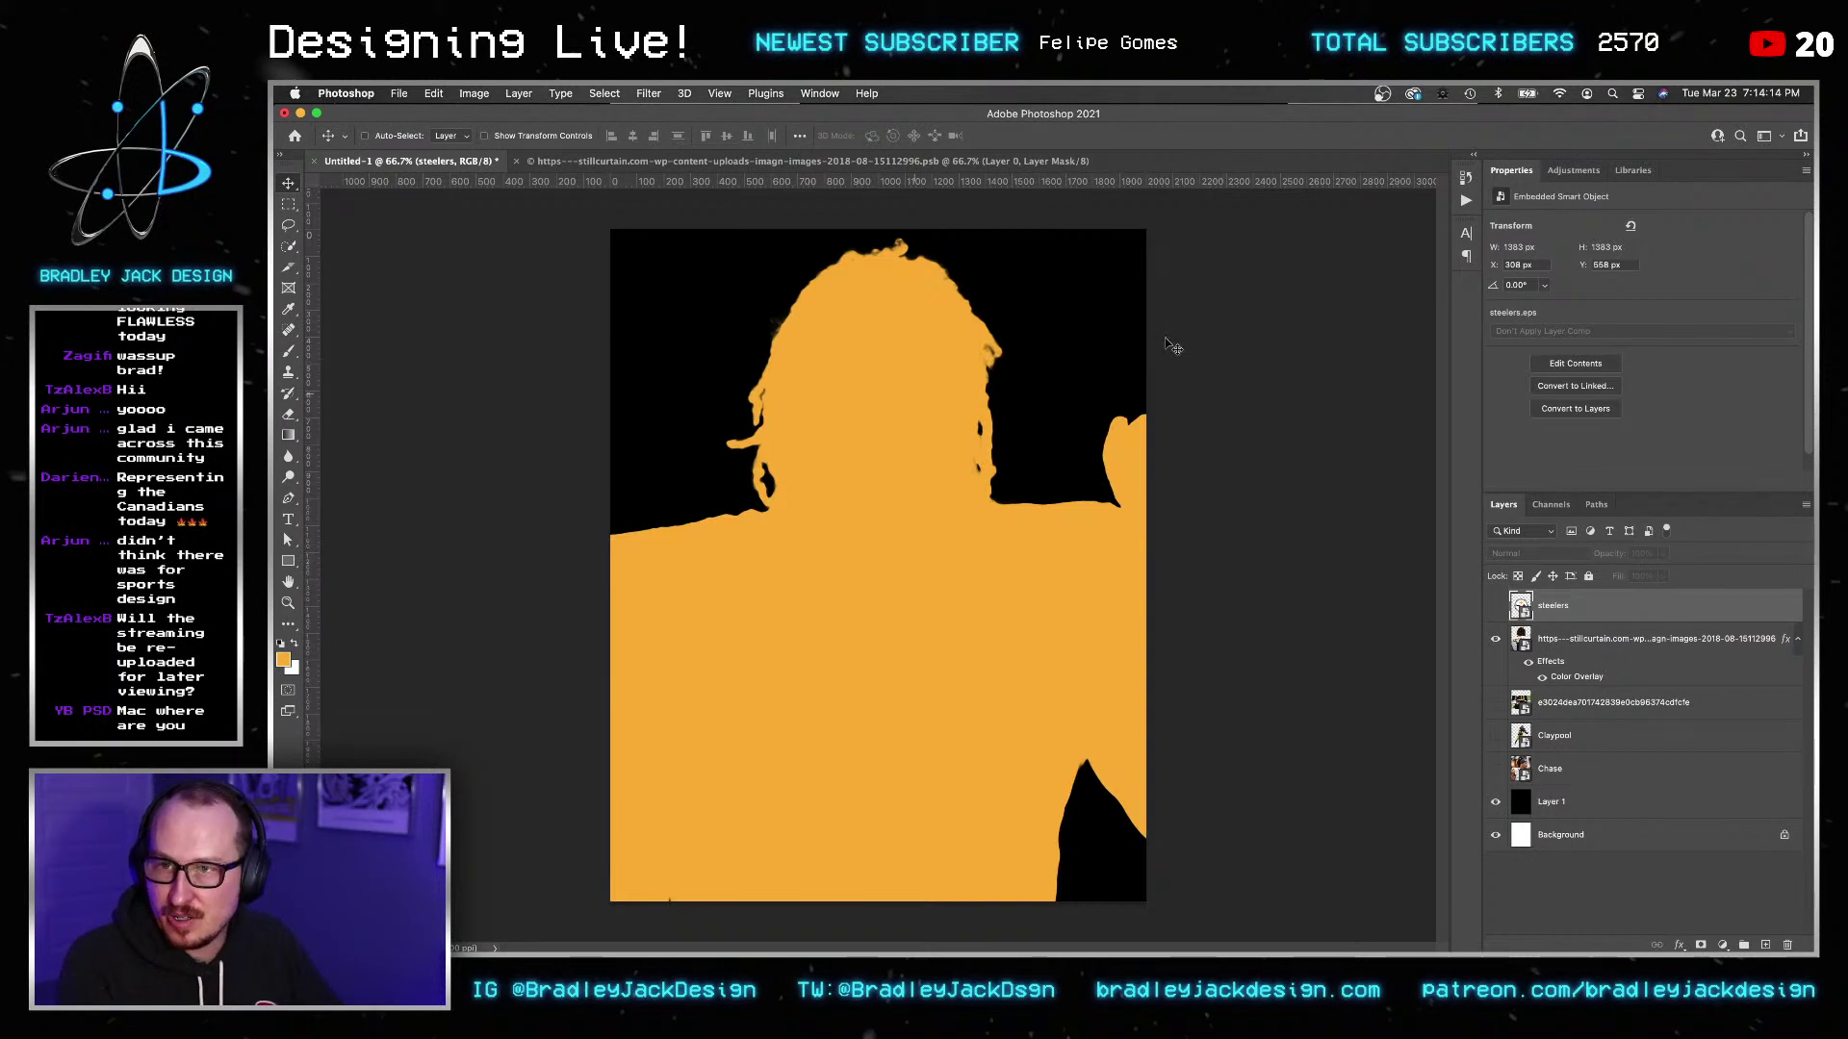
click(1572, 643)
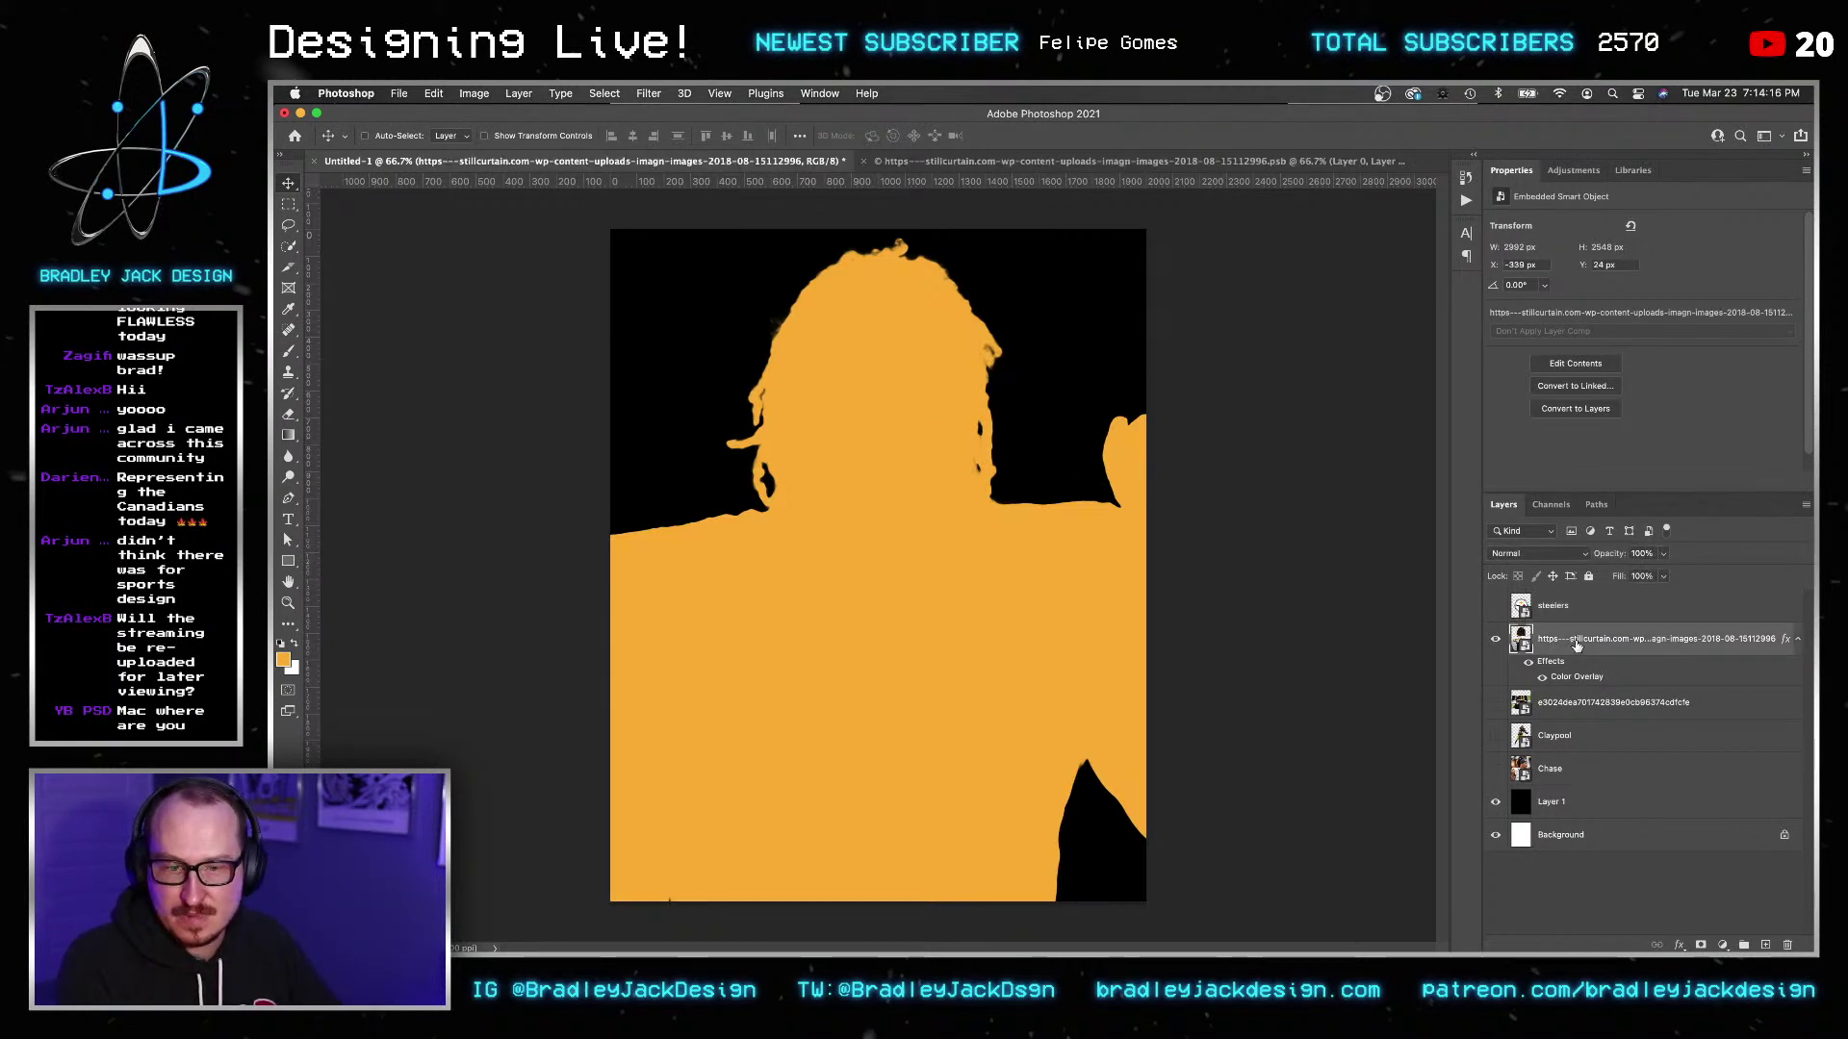
key(super+t)
drag(371, 208, 487, 280)
key(Return)
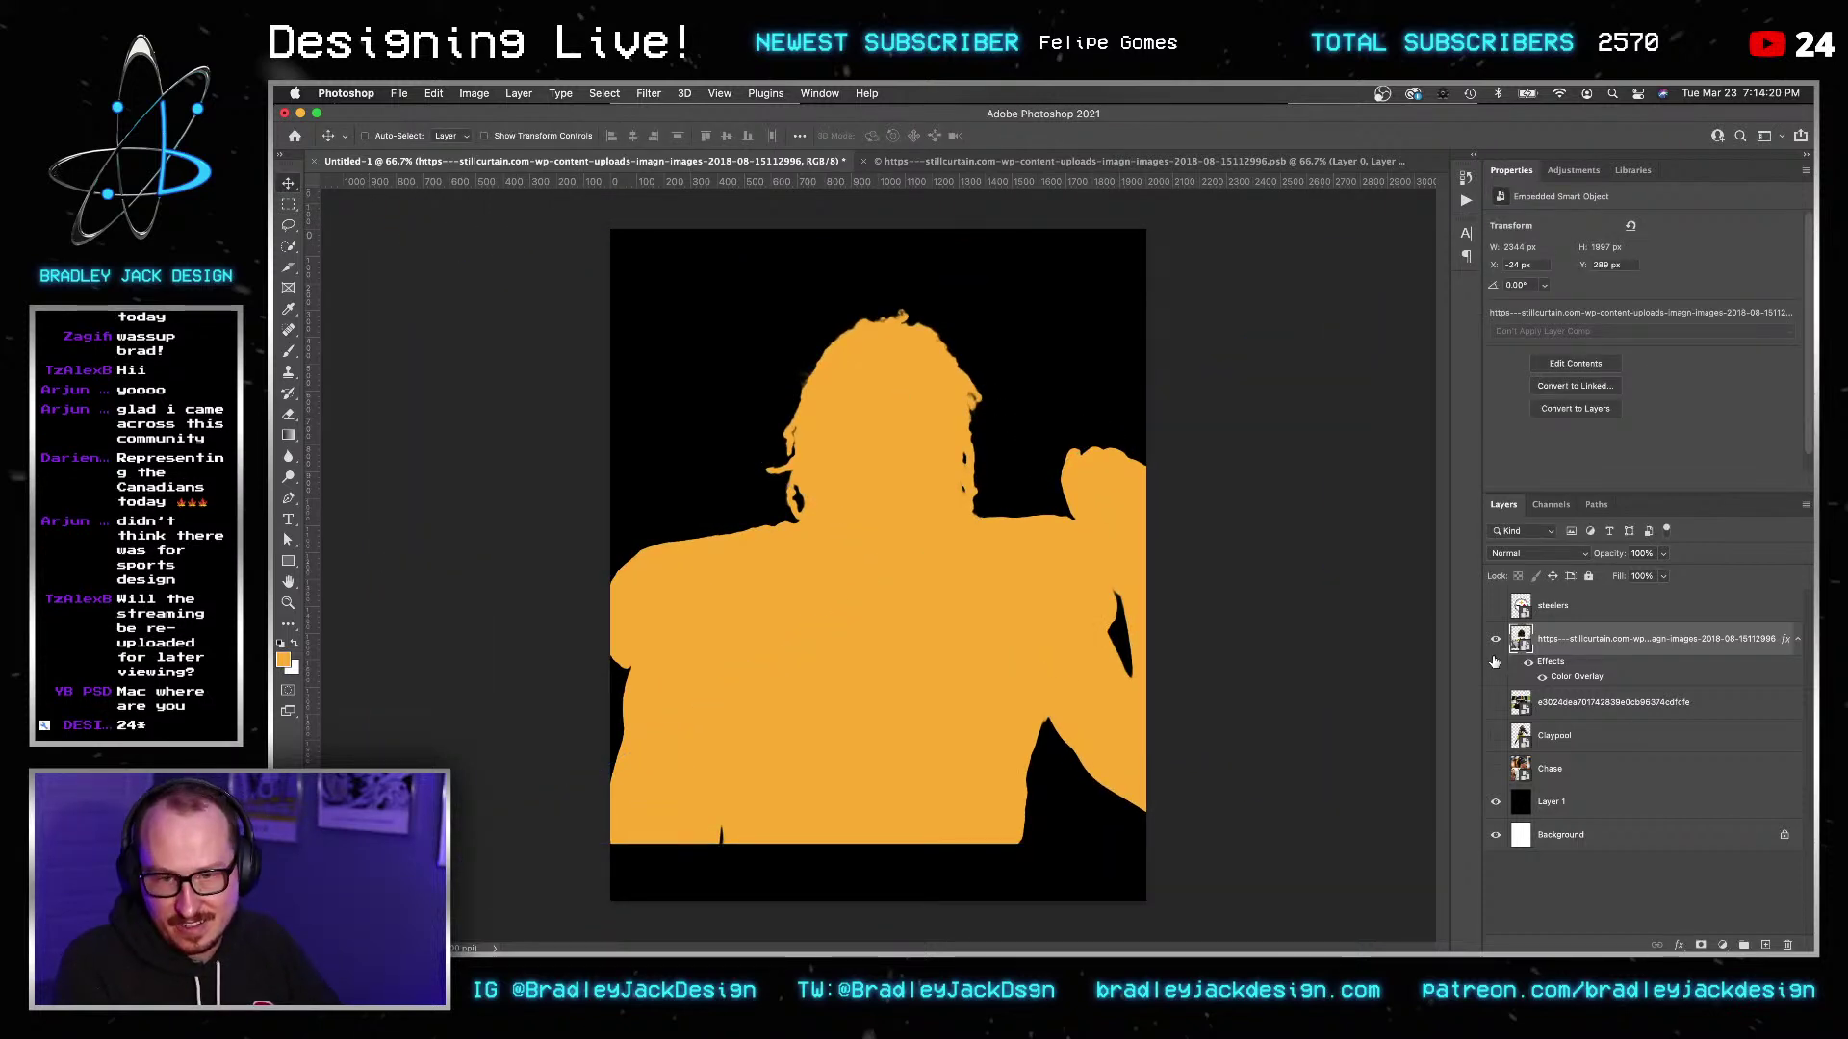
Hide the gold silhouette, enlarge the Steelers logo to about 2895 px wide, and leave the logo layer hidden.
click(1496, 639)
click(1558, 603)
click(1495, 607)
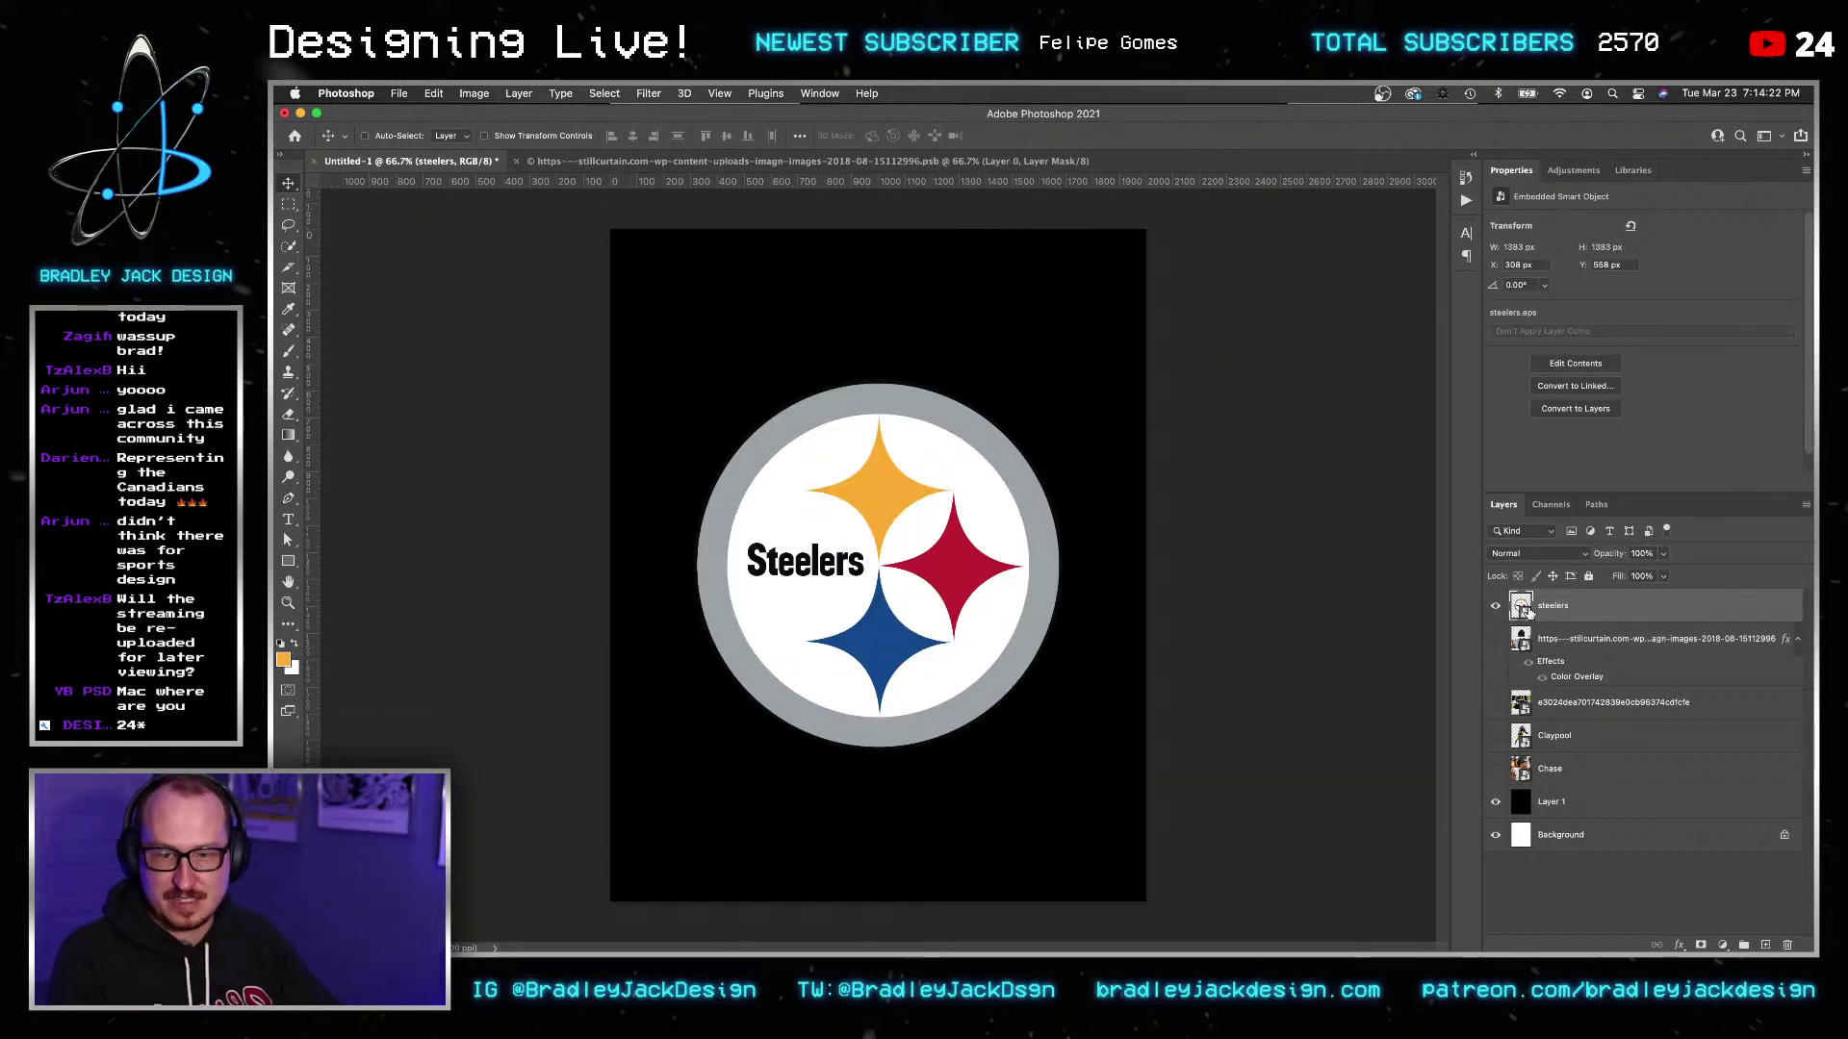
key(super+t)
drag(1076, 745, 1355, 868)
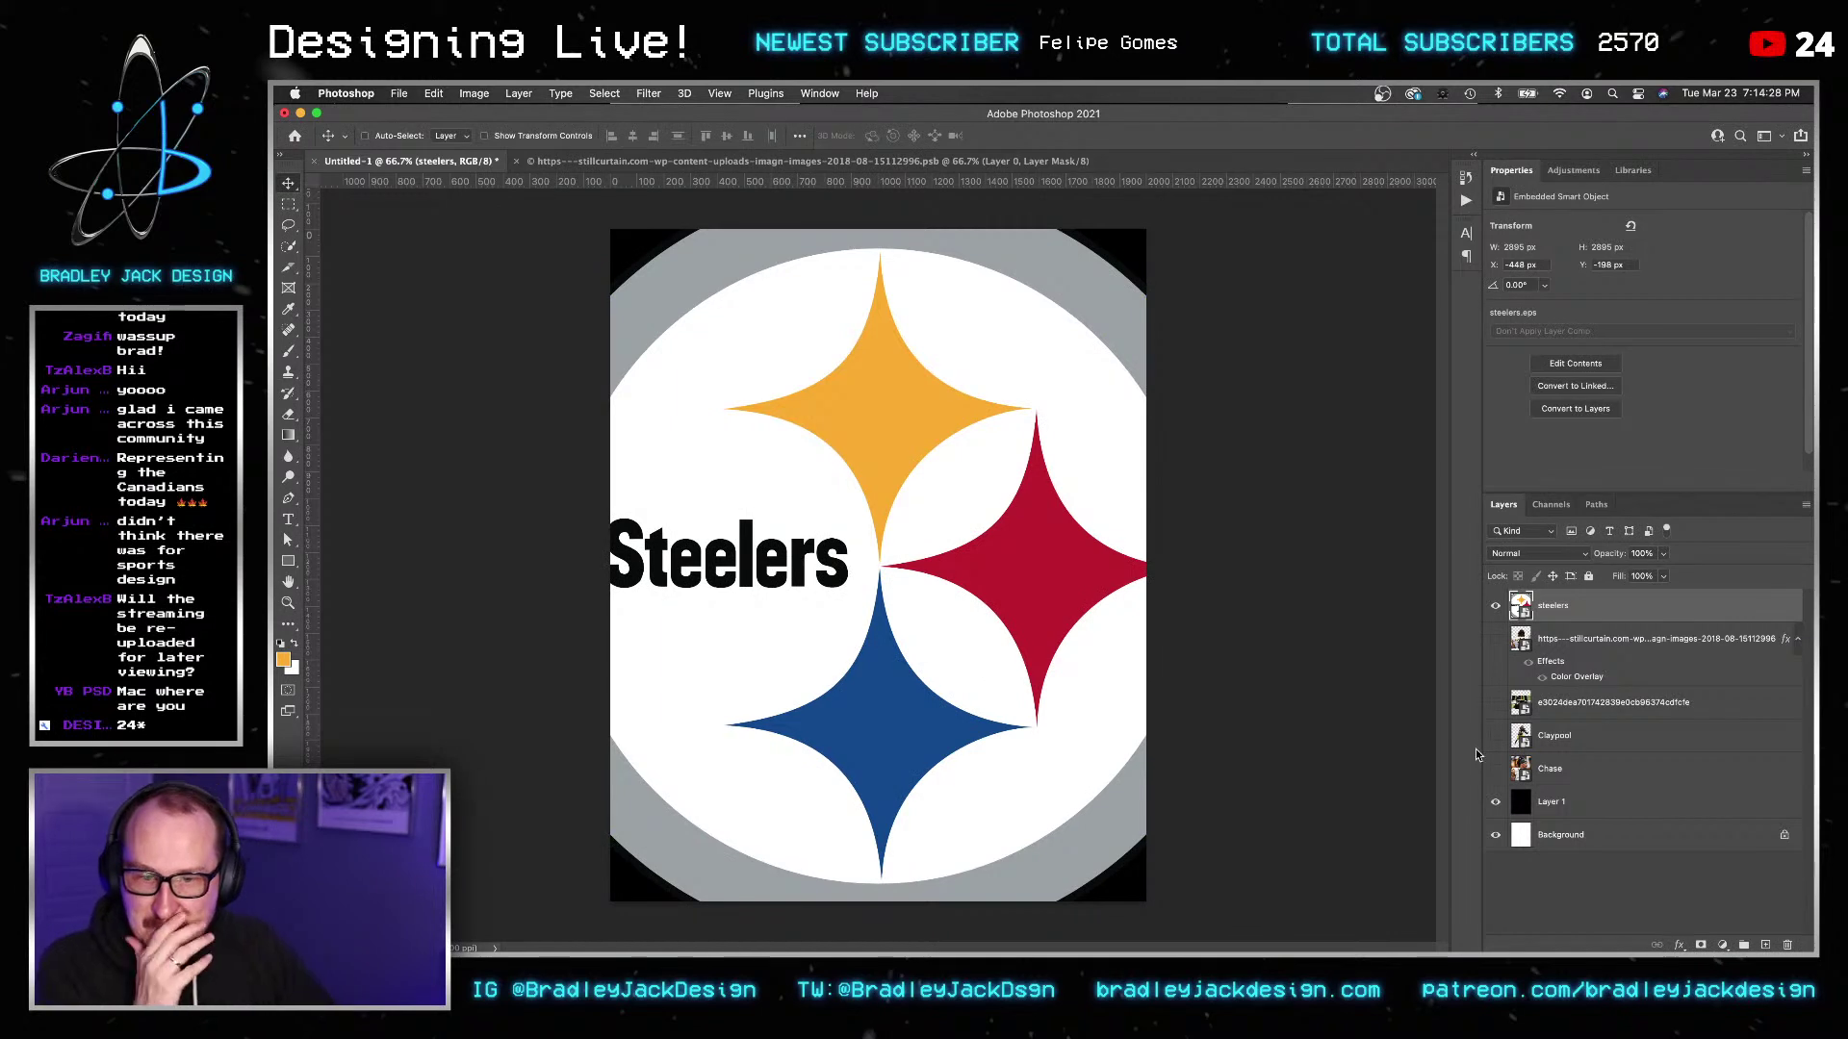
click(1496, 605)
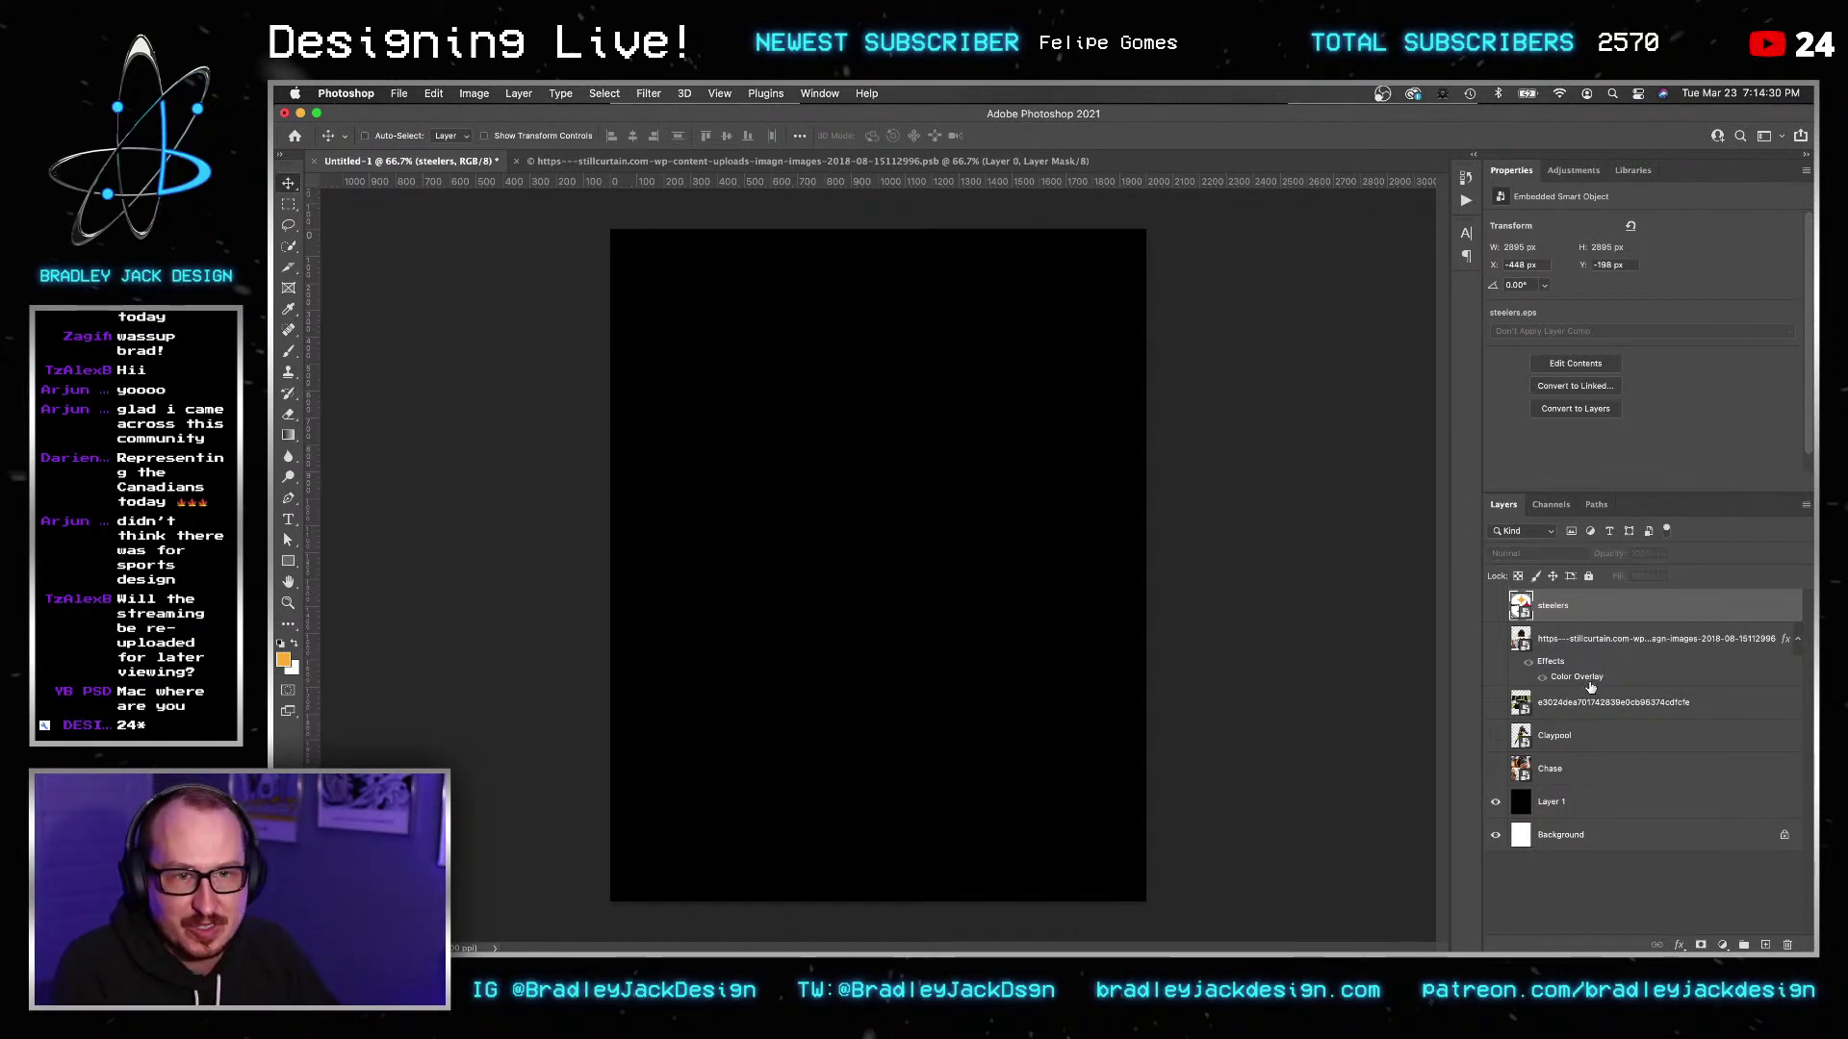
Show the Chase layer with the Claypool layer hidden and open the Chase smart object's contents for editing.
click(1567, 747)
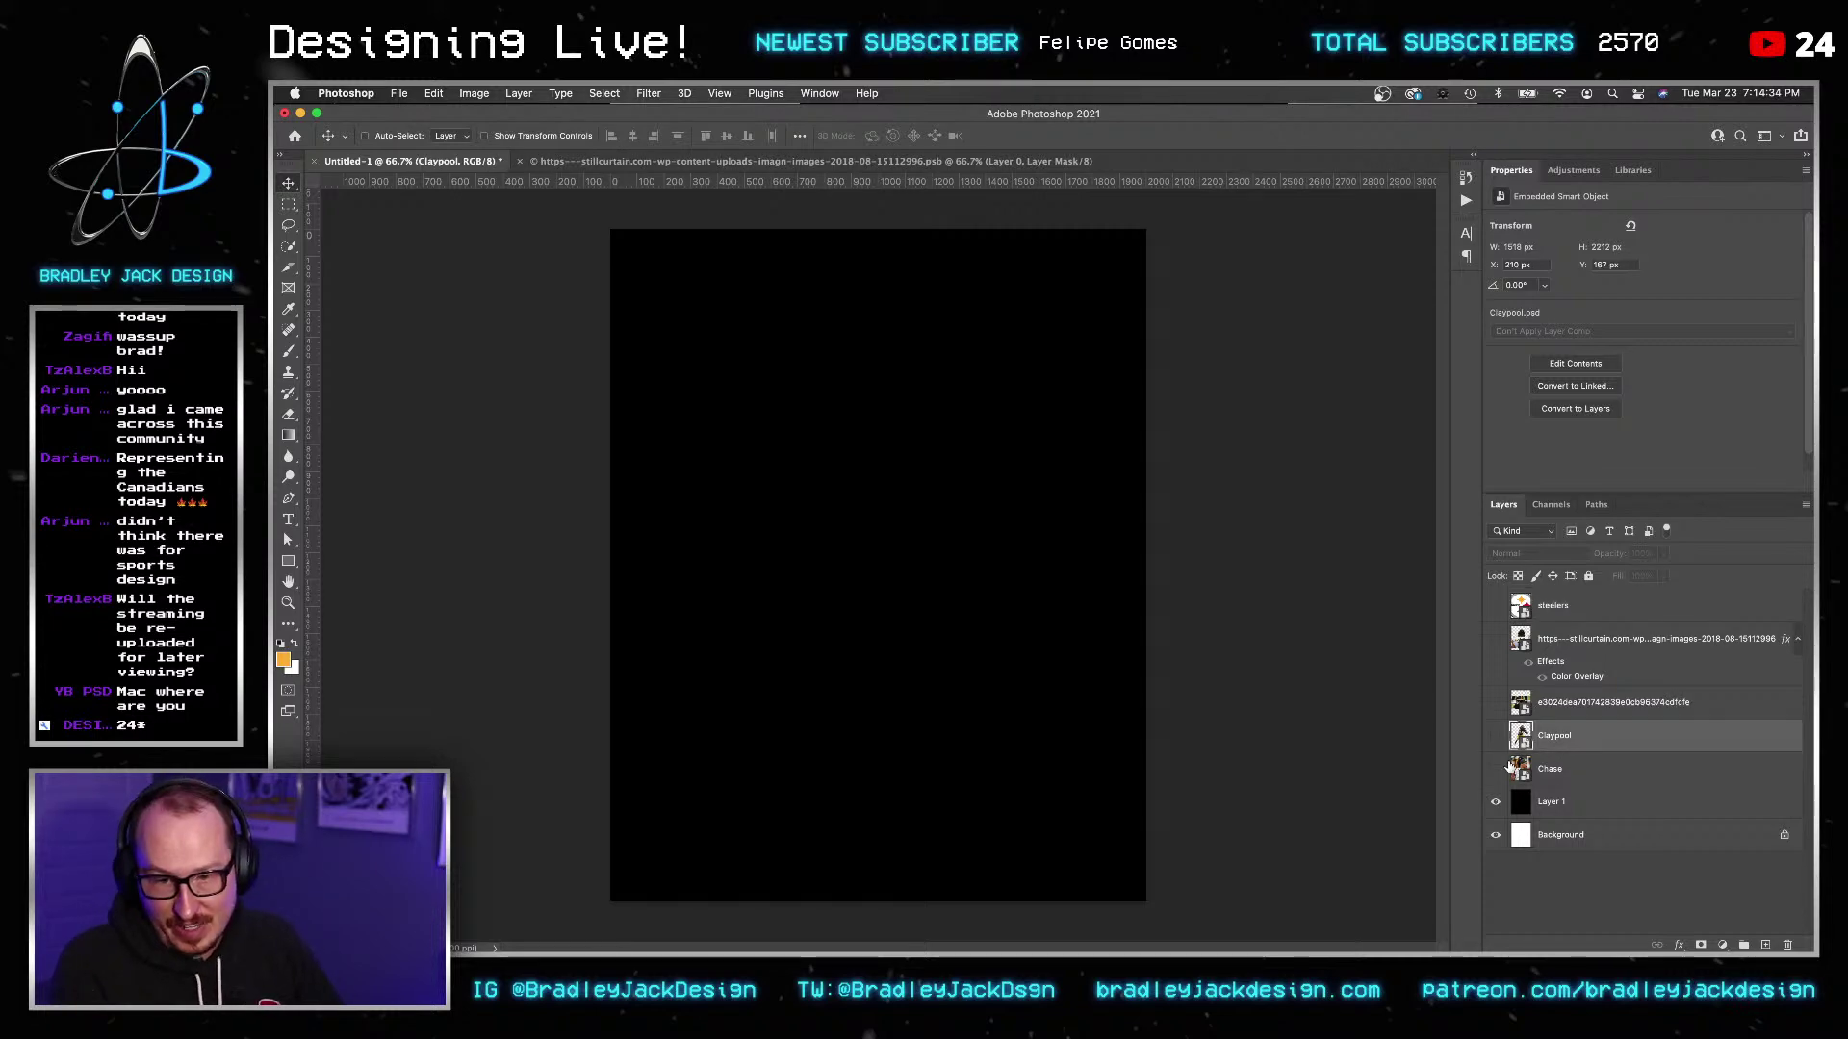
click(1496, 735)
click(1495, 736)
click(1495, 768)
click(1520, 768)
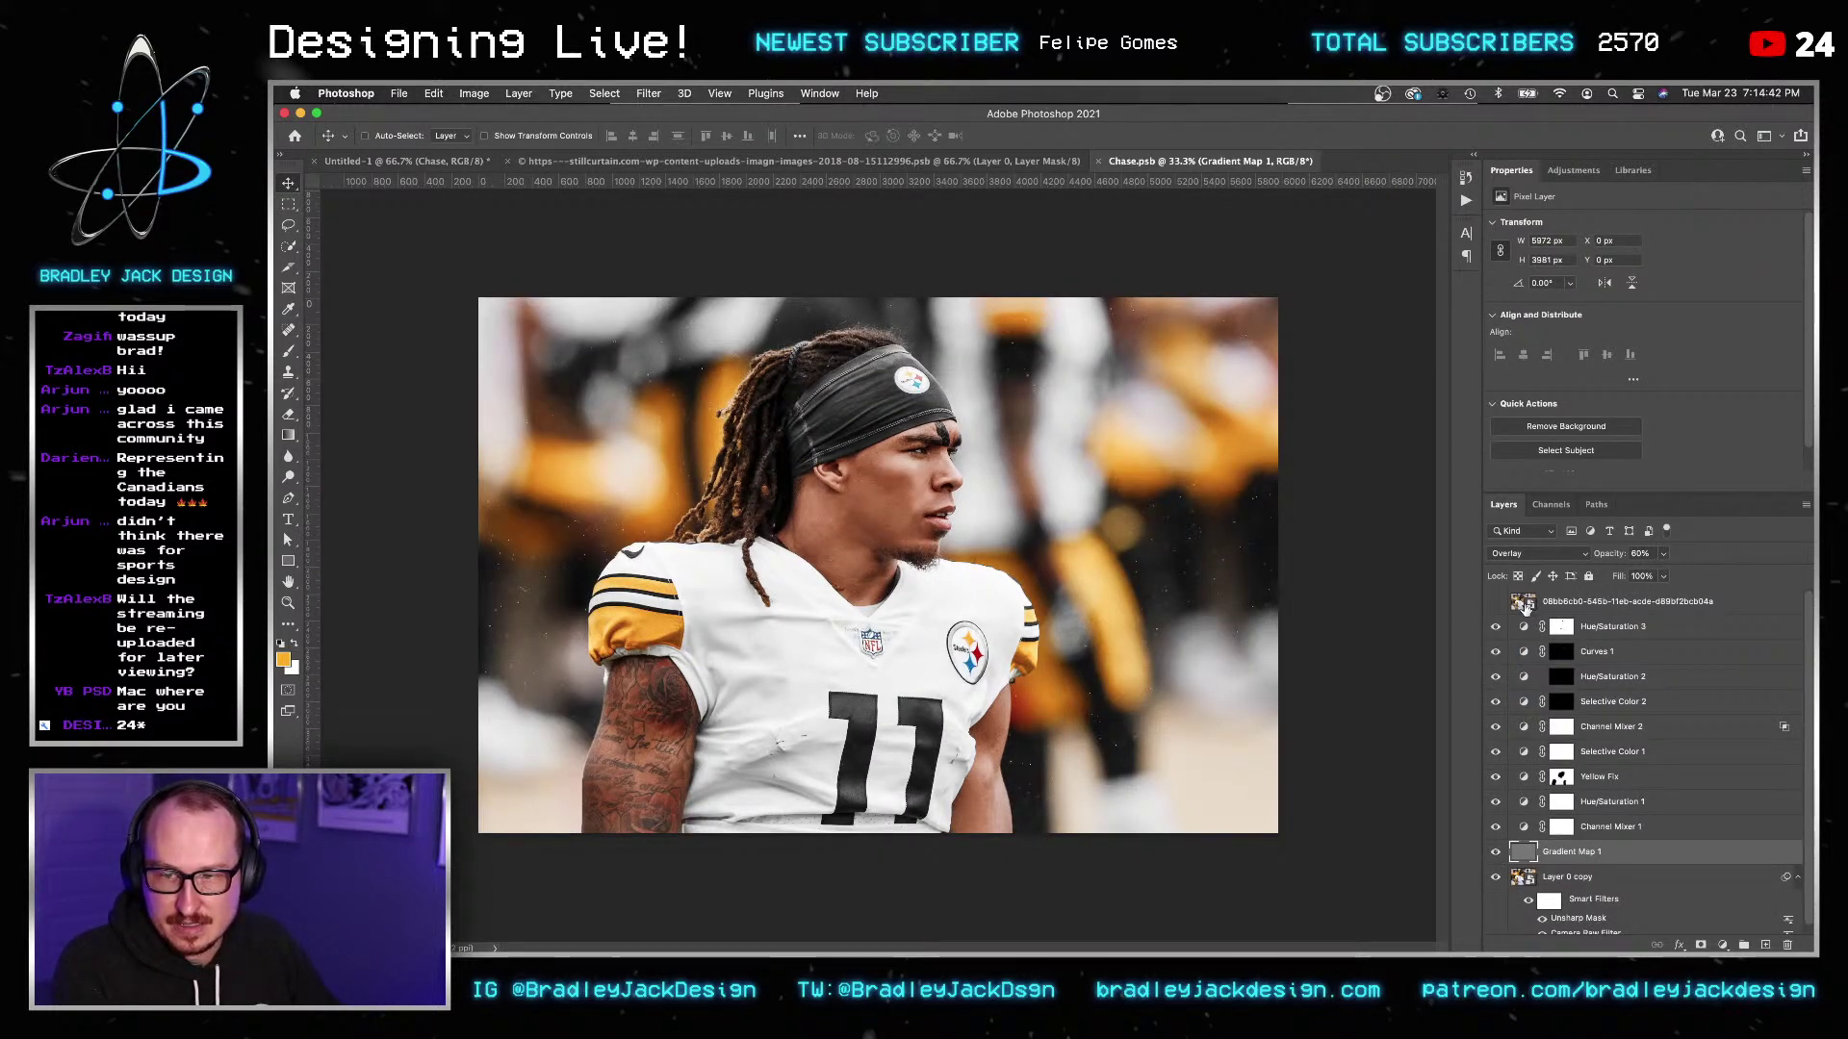
Select the player on Layer 0 copy and brush-refine the selection edge around his dreadlocks in Select and Mask.
click(1532, 871)
key(w)
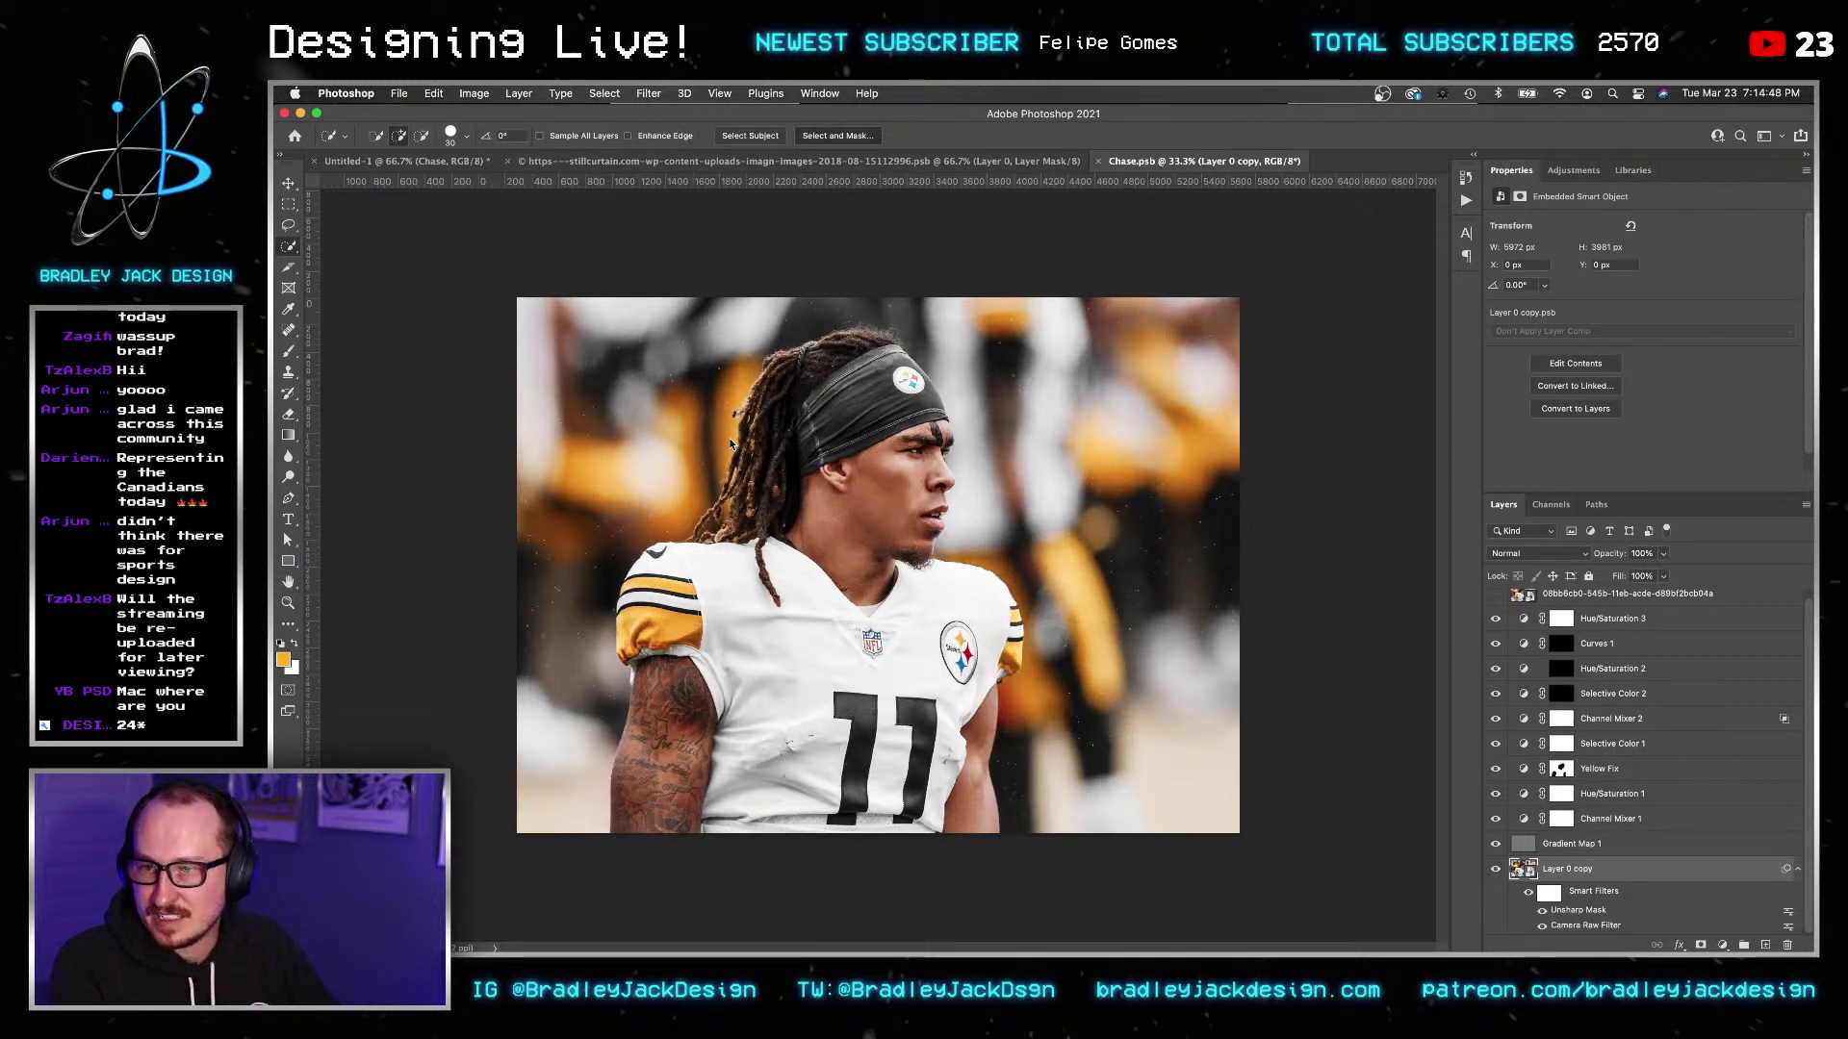
scroll(765, 475, up, 2)
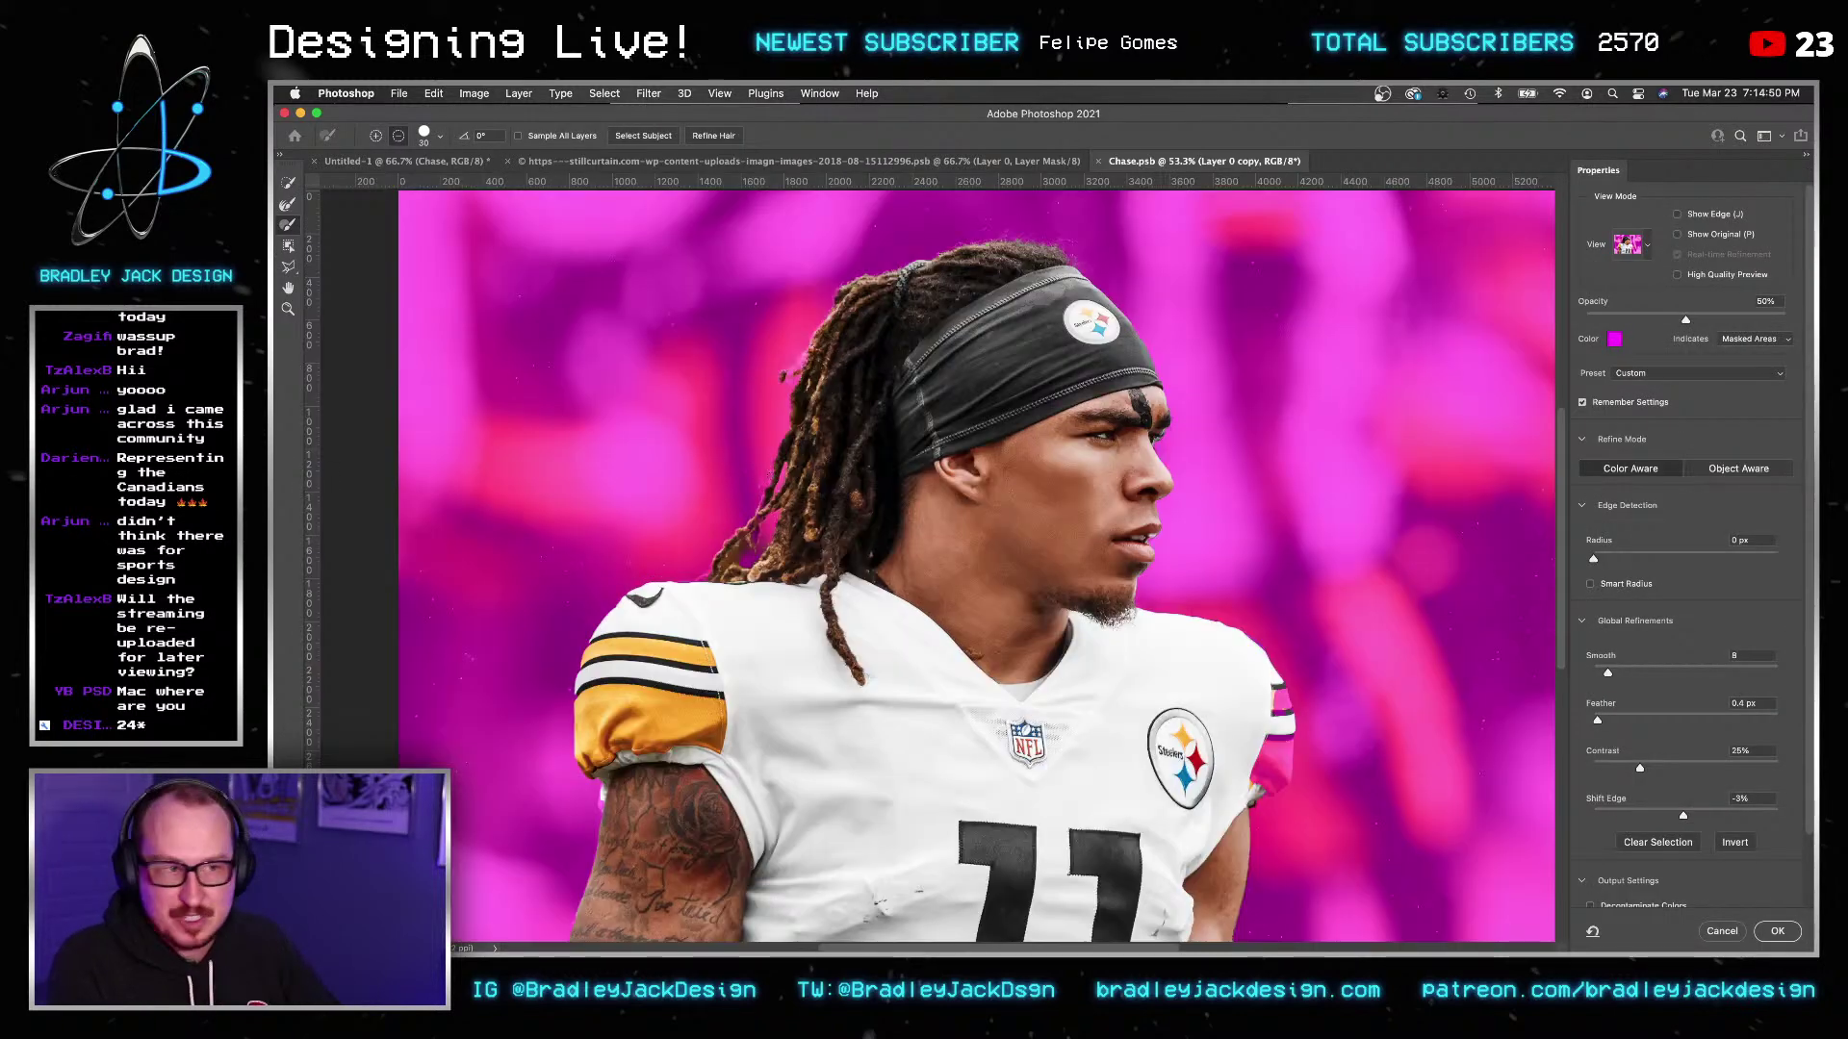
scroll(776, 382, up, 4)
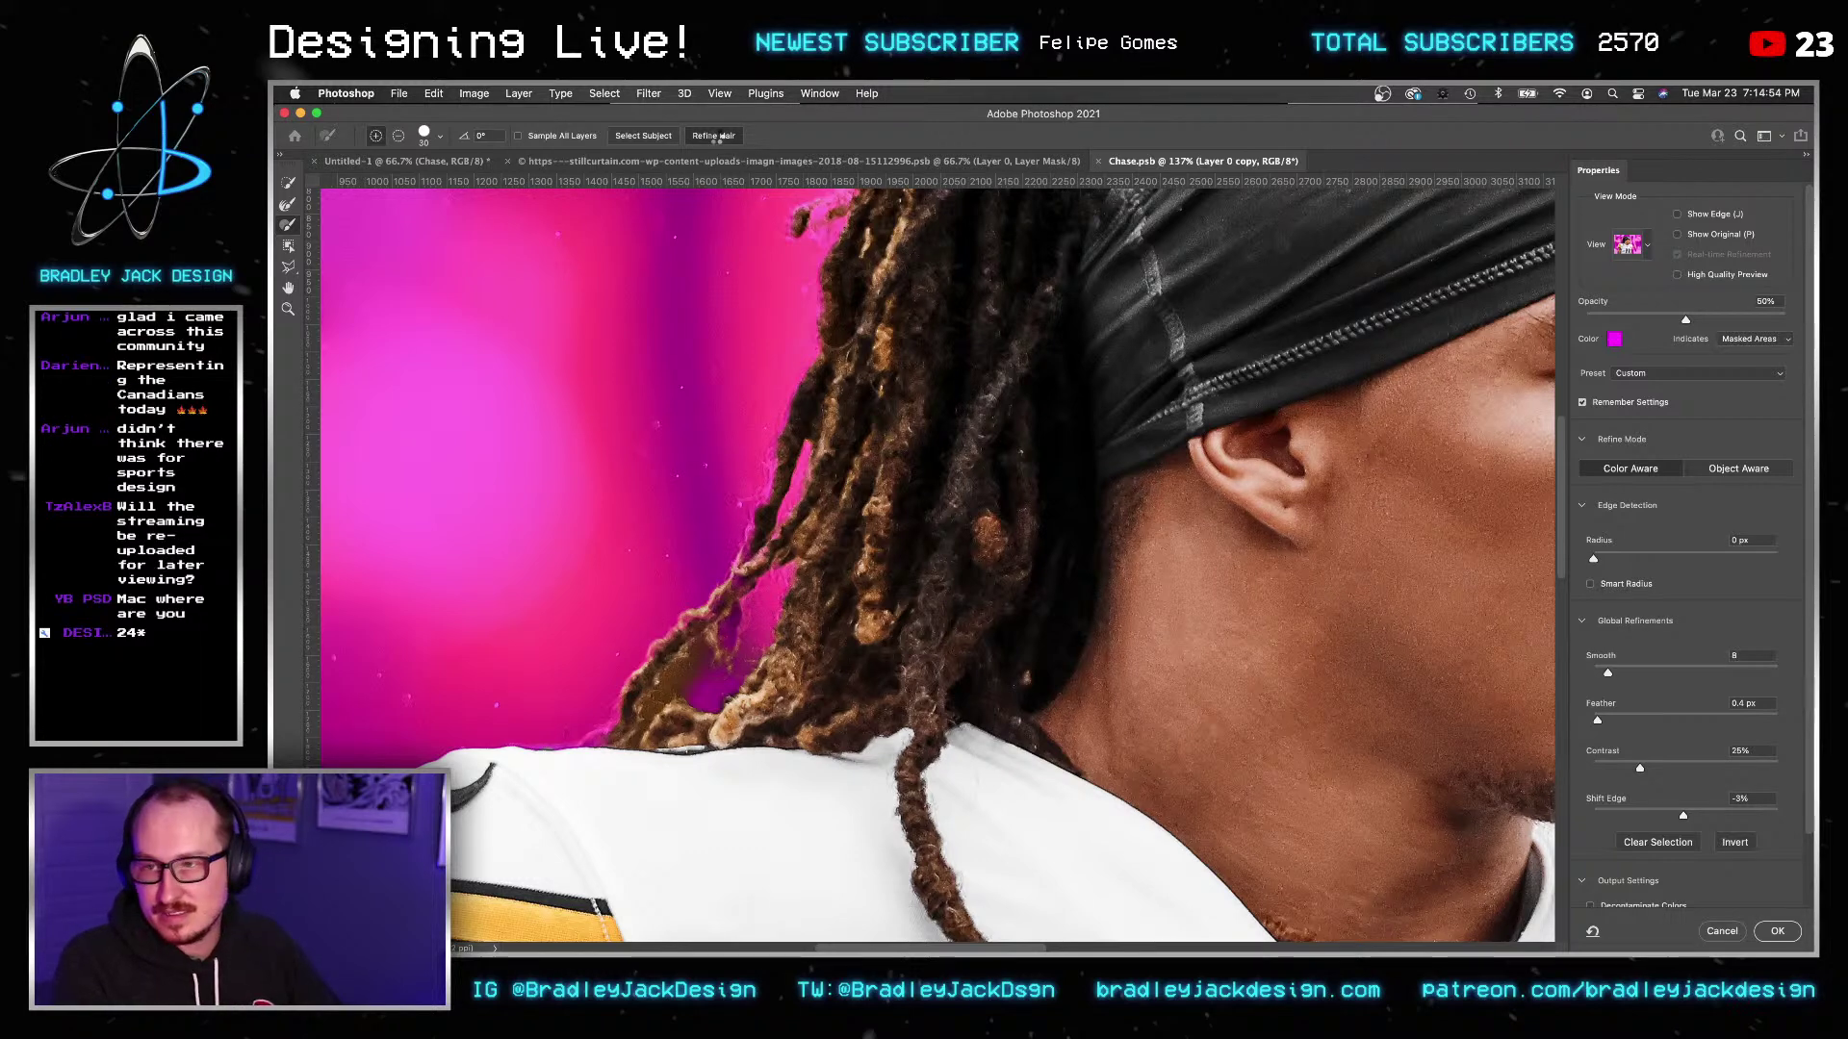
click(717, 136)
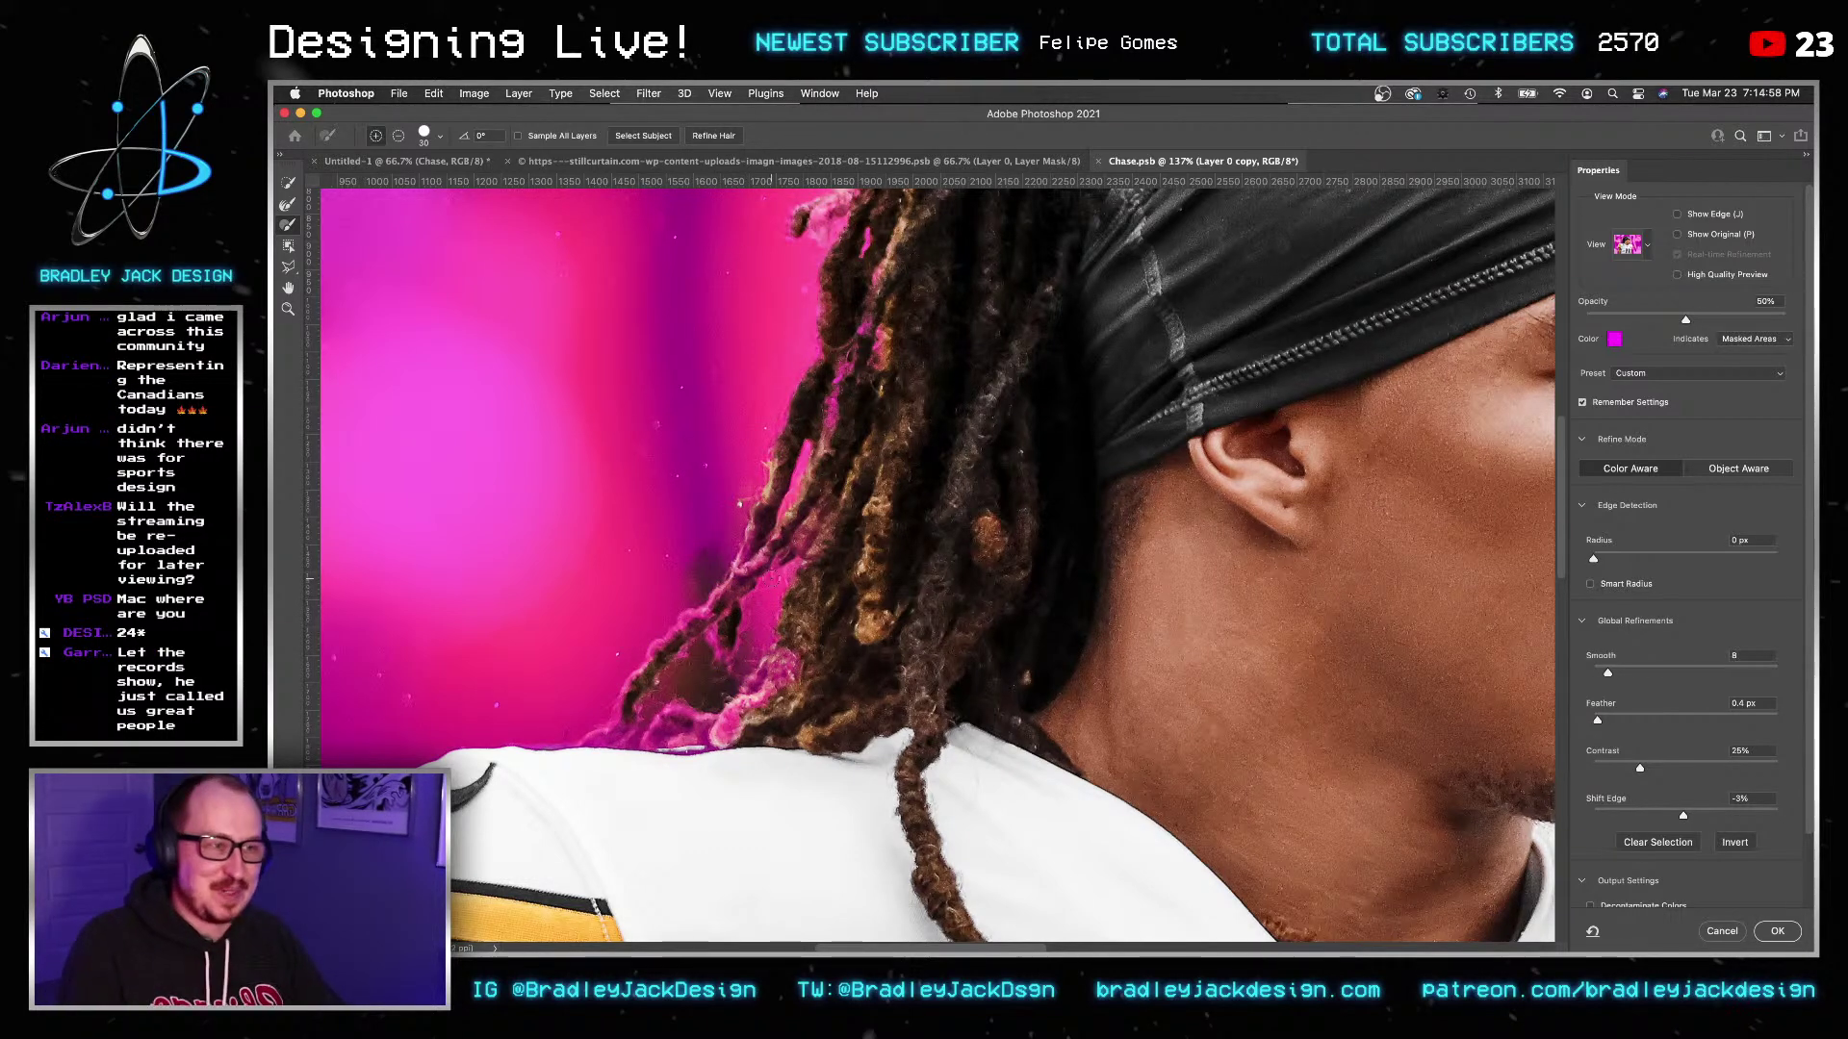
key(super+z)
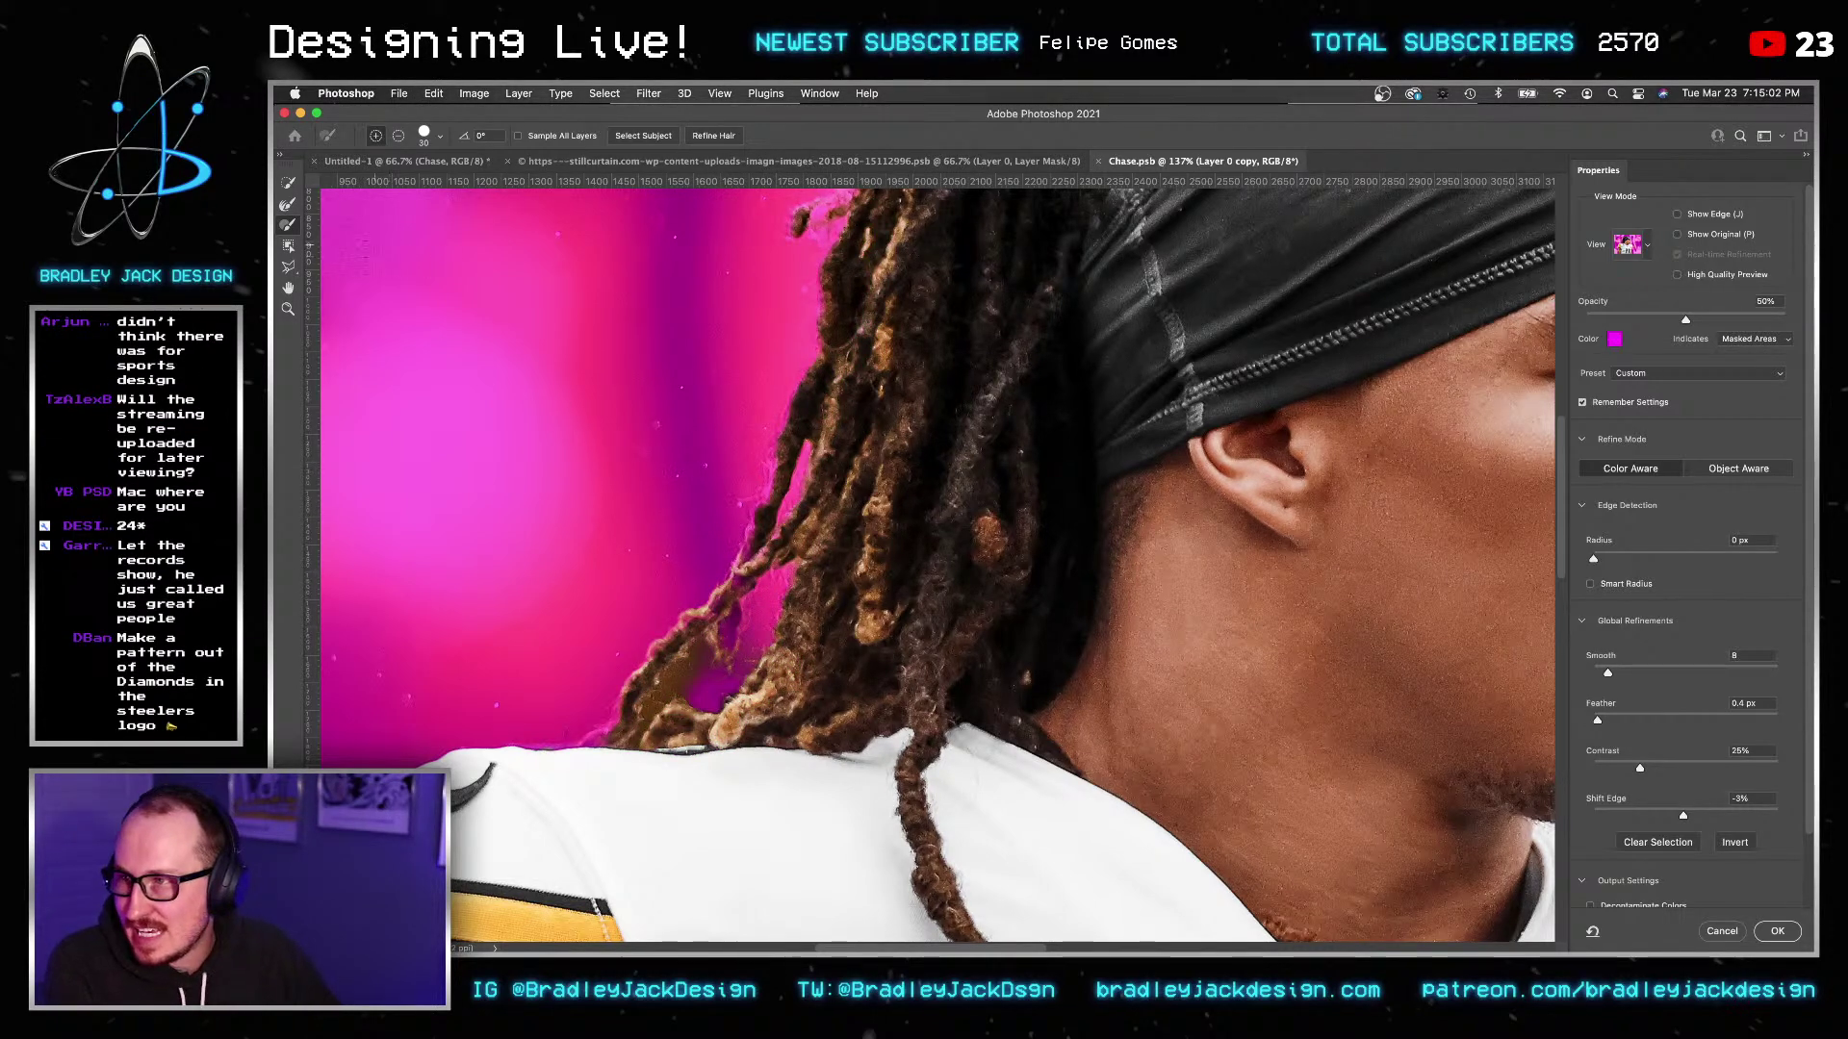
scroll(607, 760, up, 4)
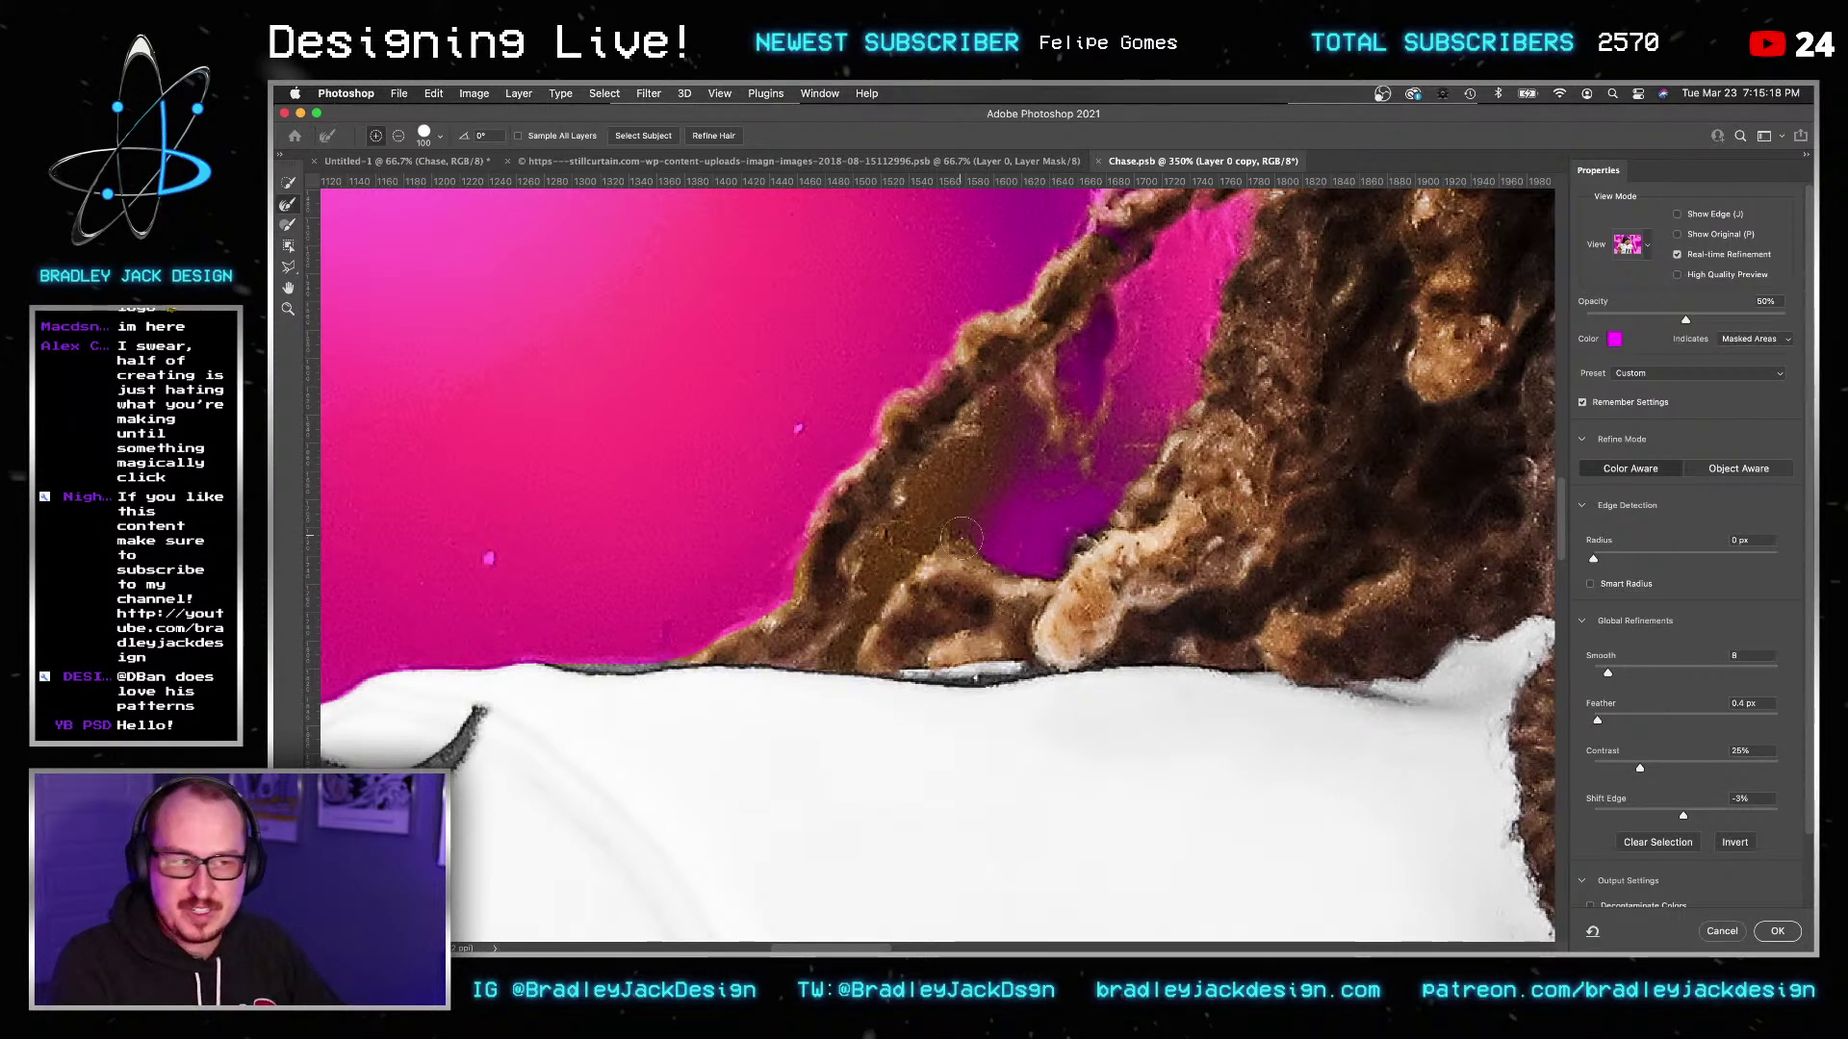
key(Return)
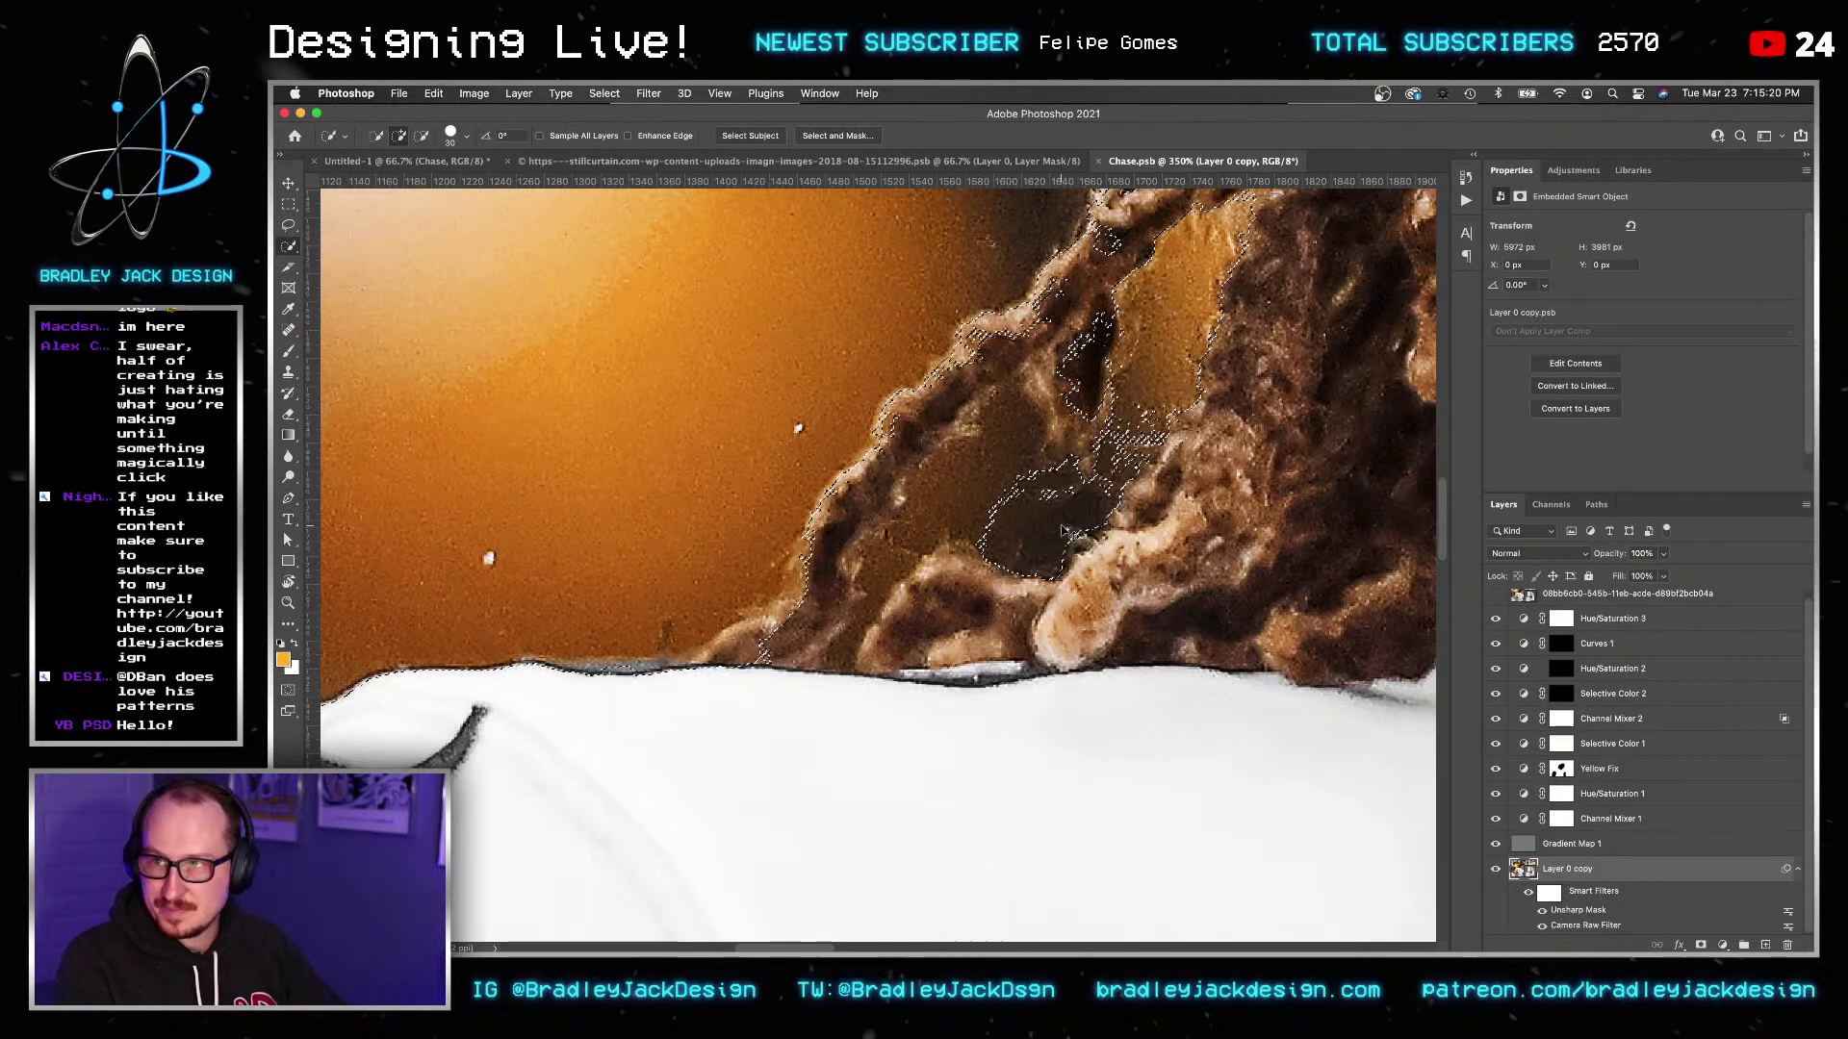
Back in the poster document, hide Chase, show the Steelers logo, enlarge it to about 3359 px wide and shift it partly off the left edge.
key(v)
key(ctrl+Tab)
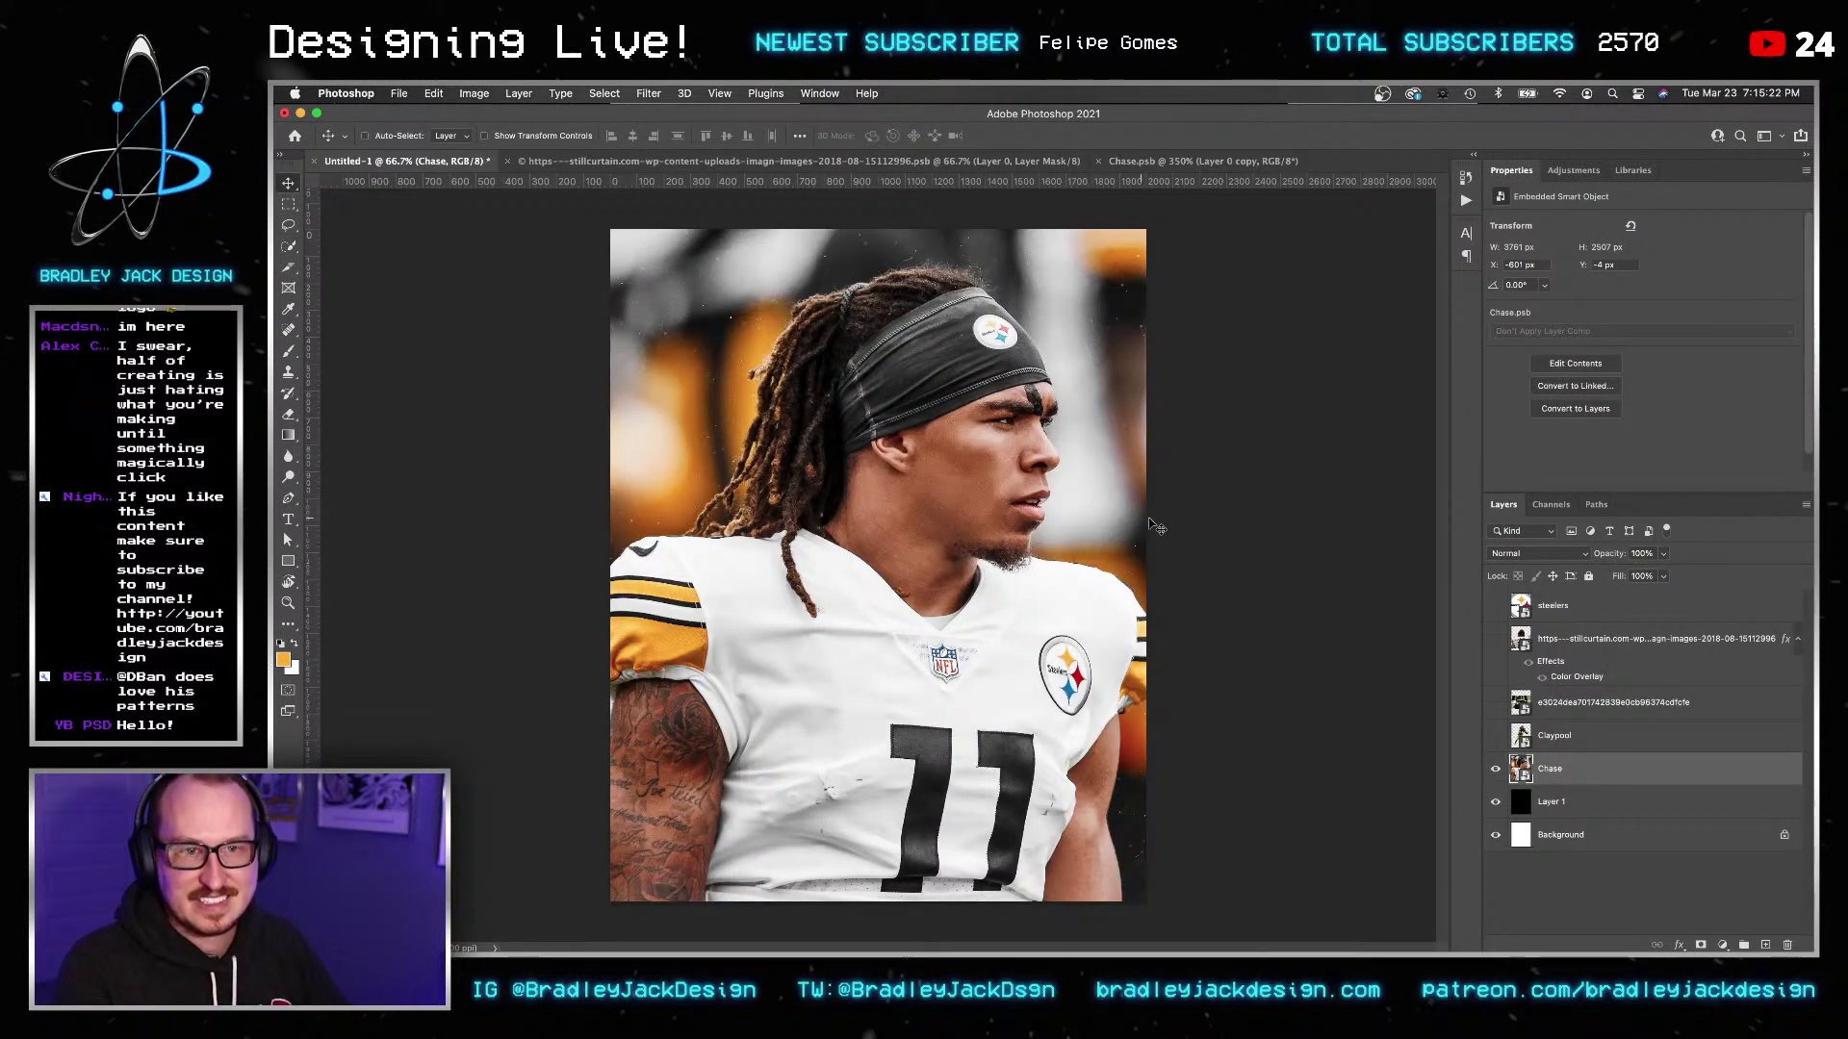
click(1495, 768)
click(1539, 608)
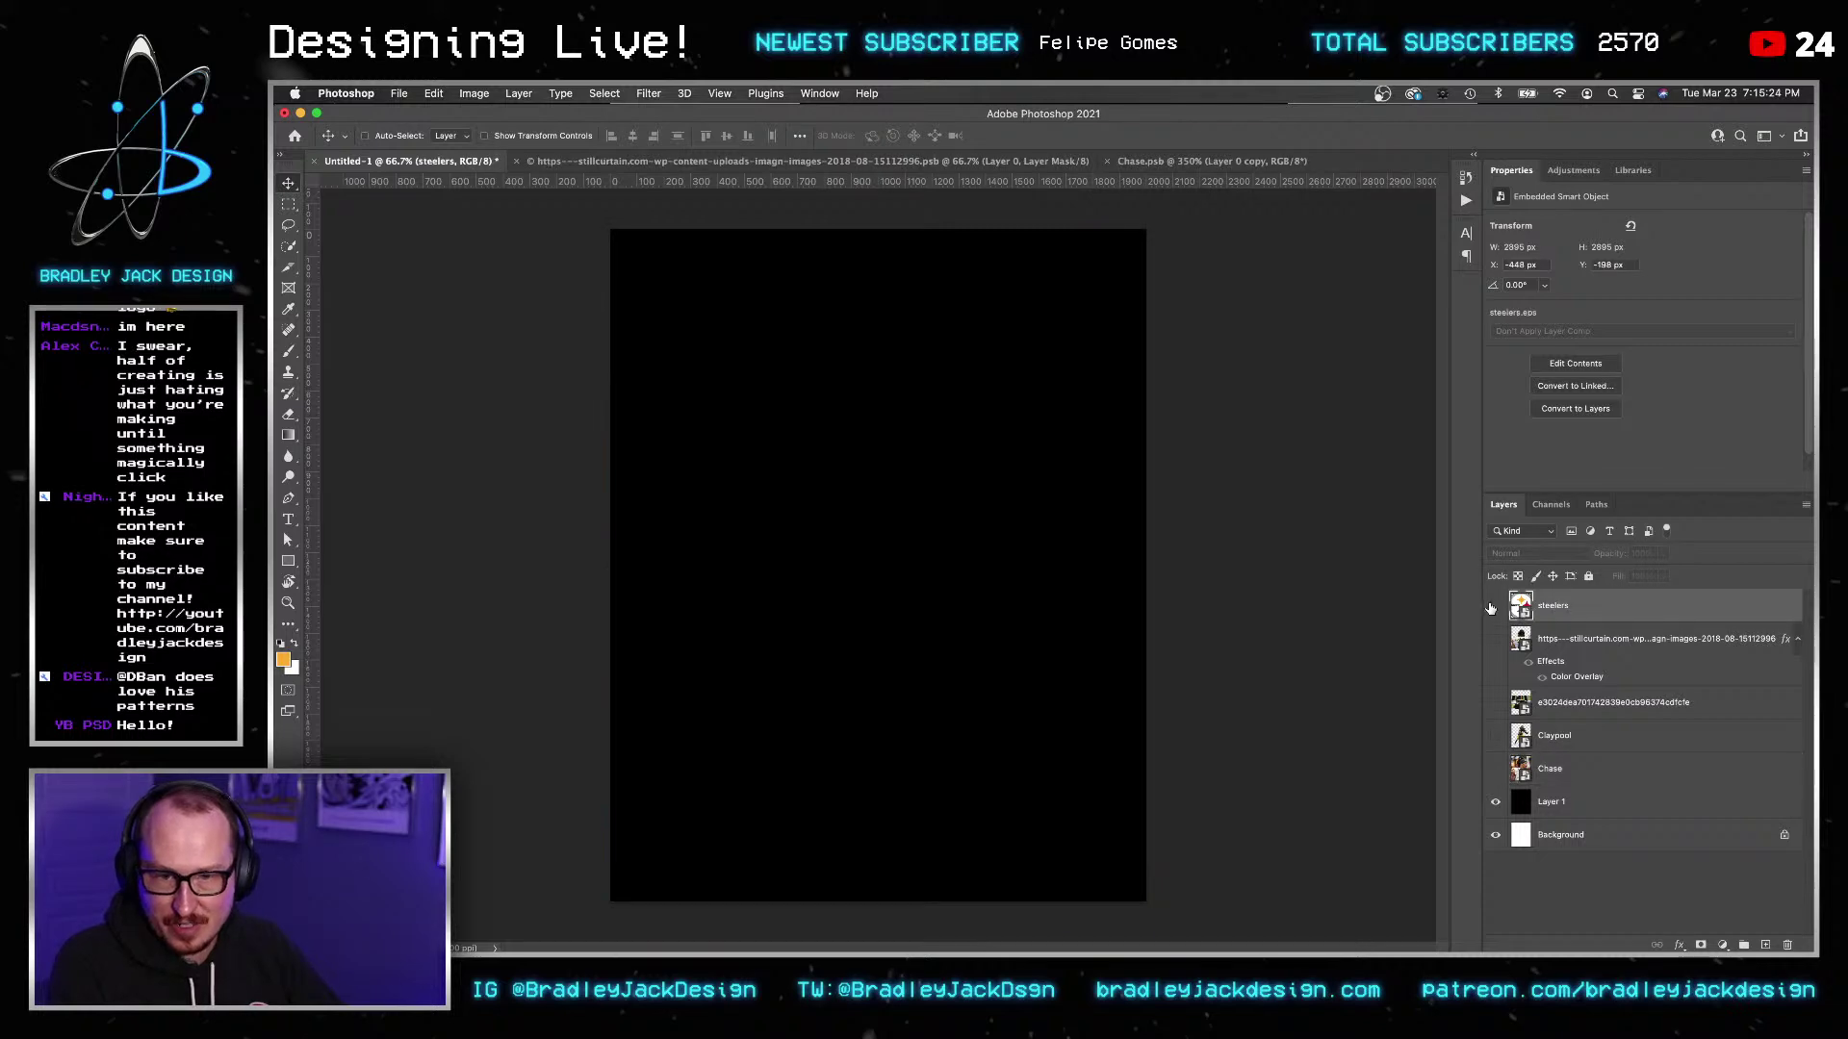
click(1495, 605)
key(ctrl+t)
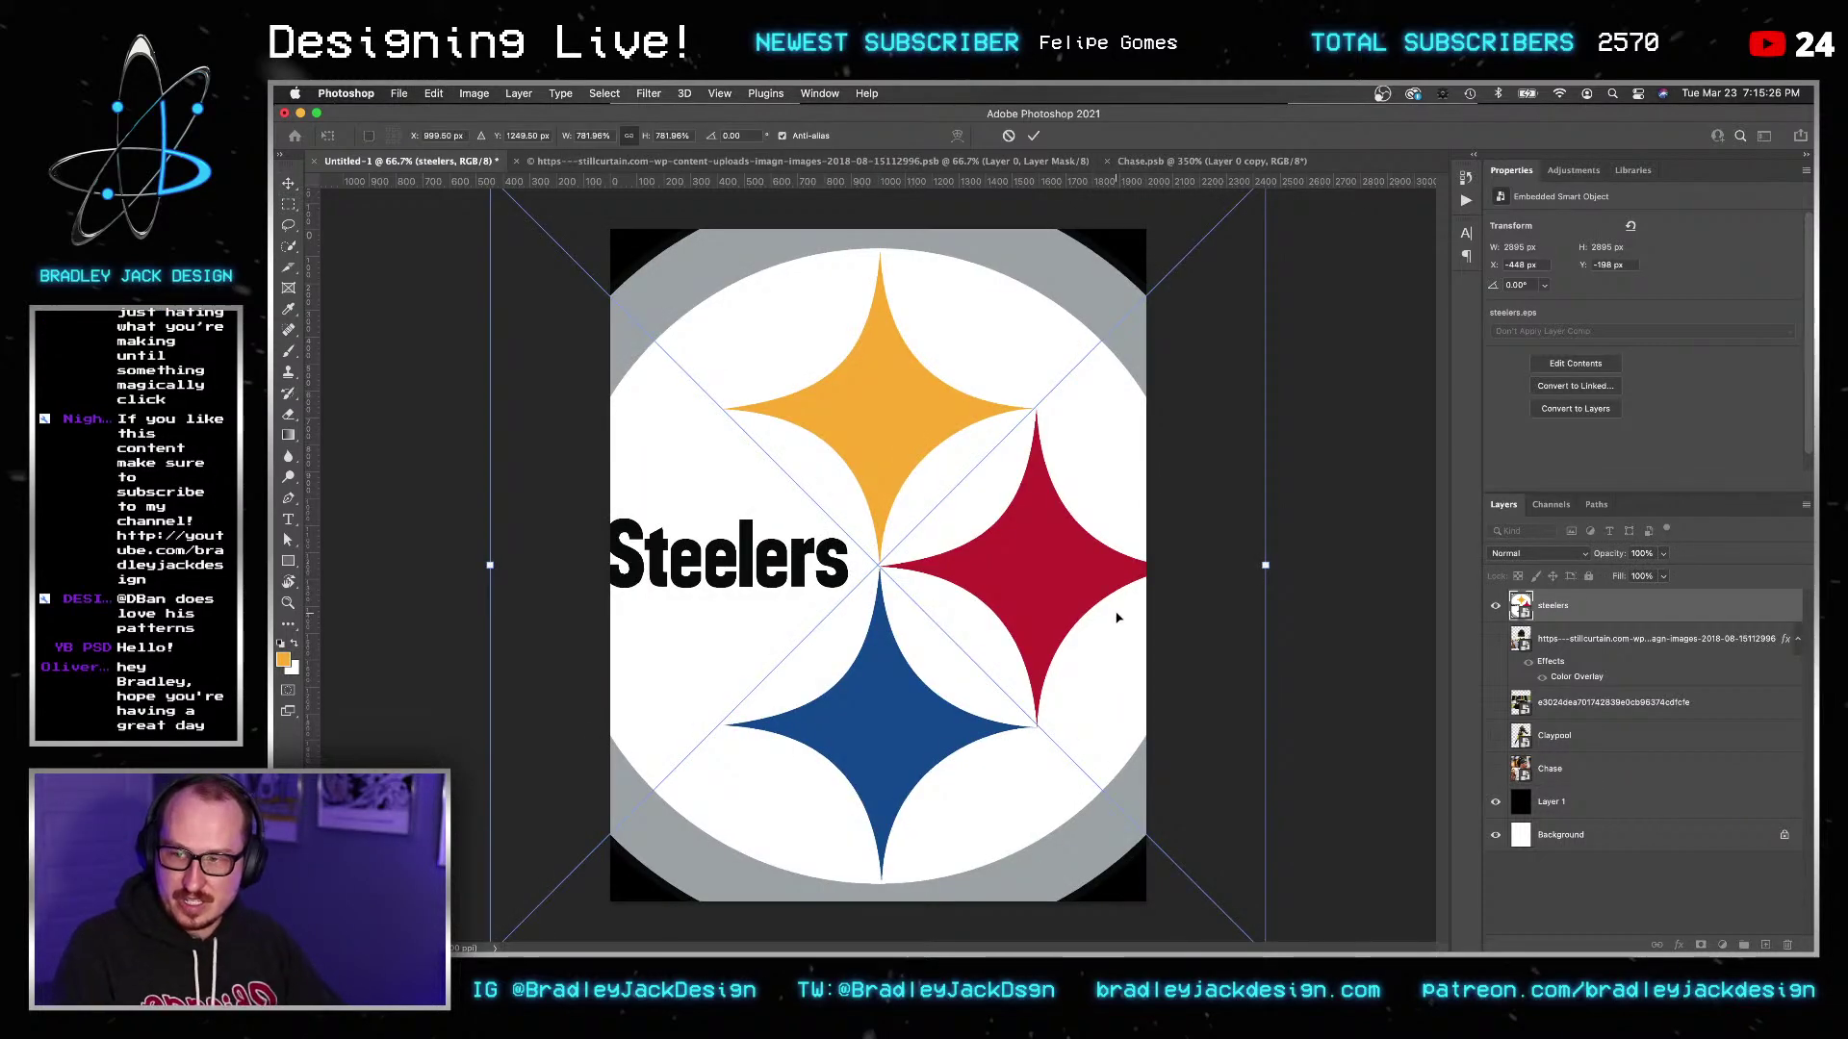
key(ctrl+0)
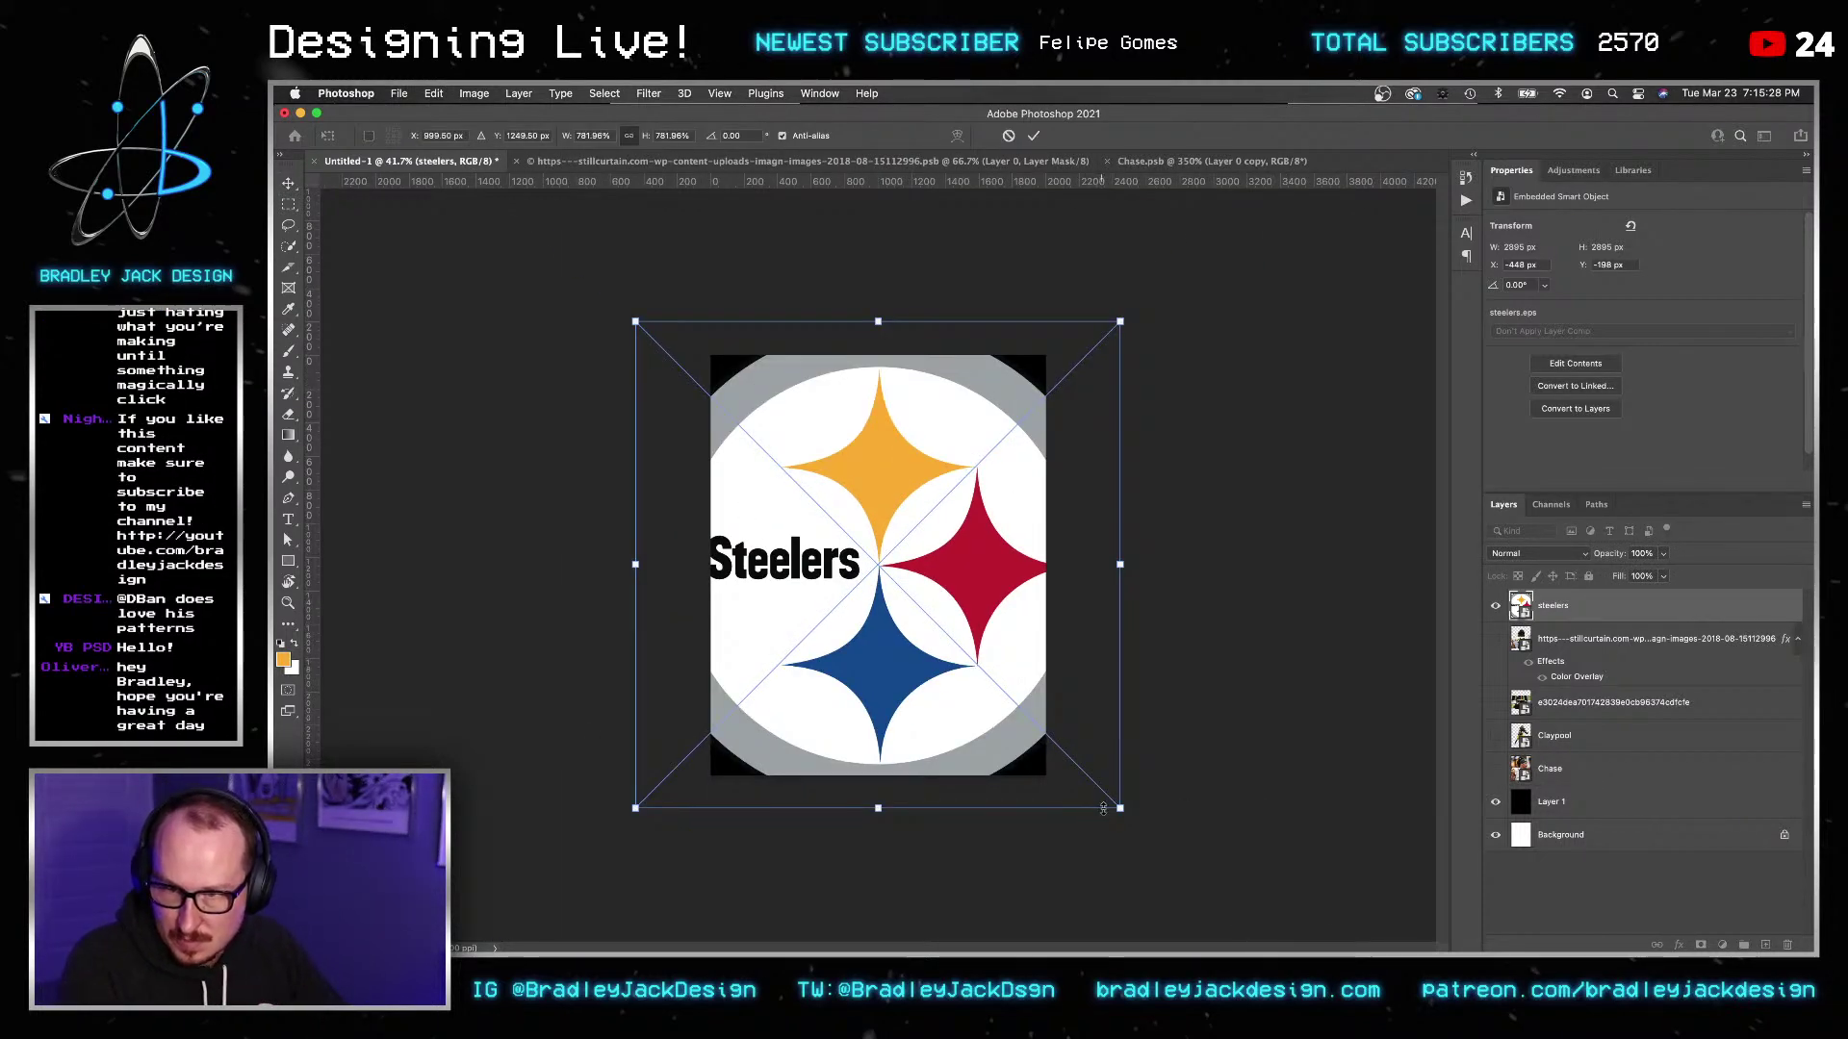
drag(1110, 797, 1026, 776)
key(Return)
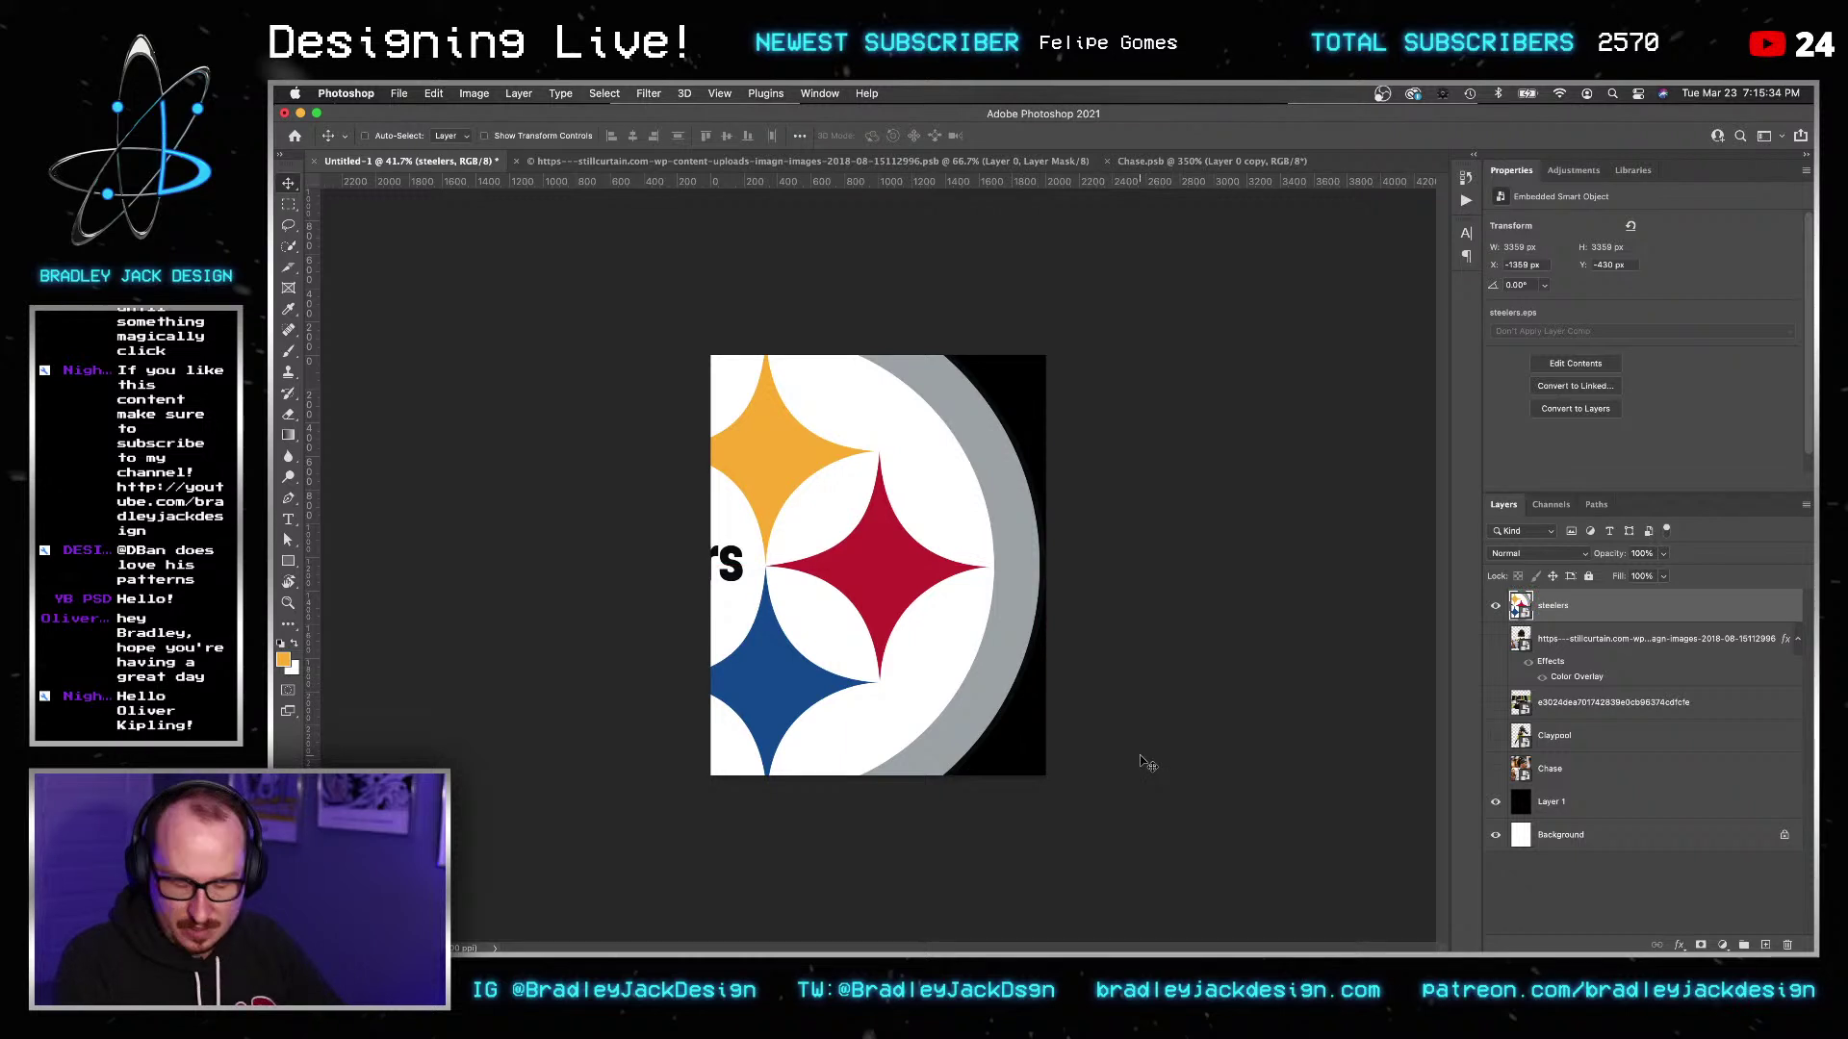
With the logo set to 50% opacity, show the Chase photo and enlarge it to about 4001 px wide.
key(5)
click(1496, 768)
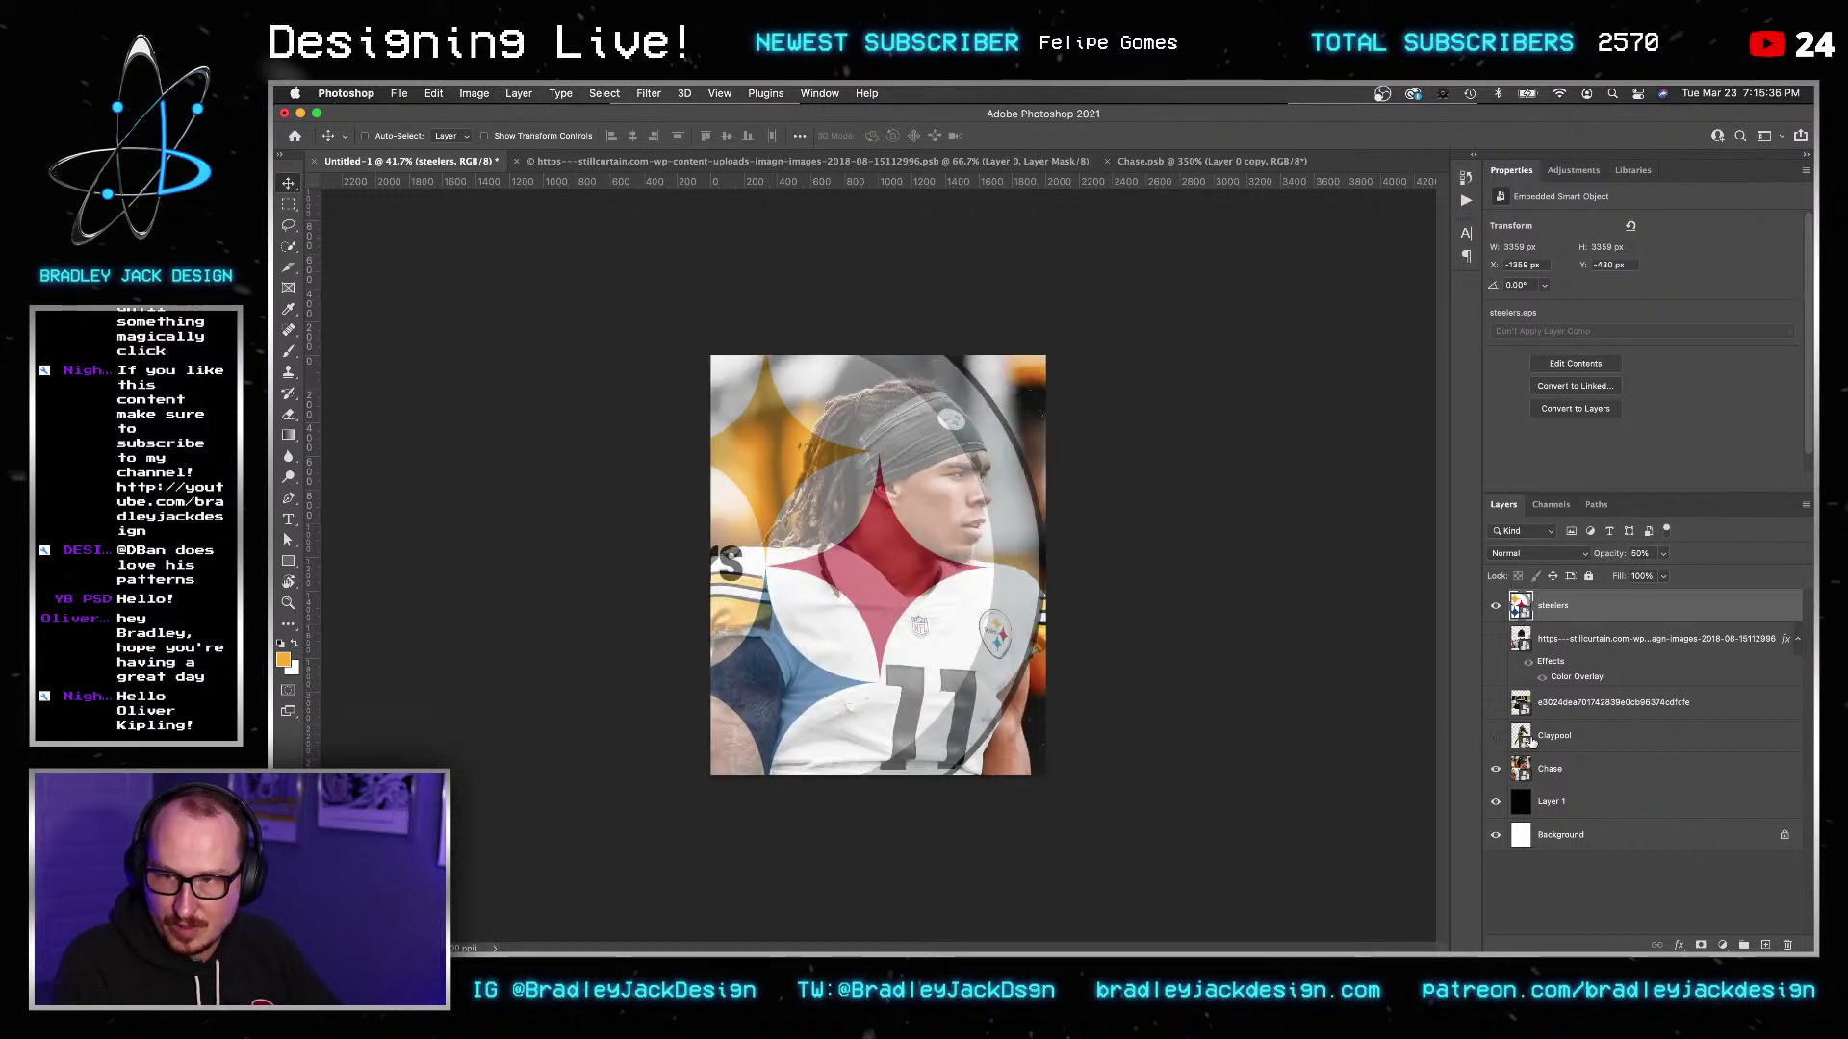
click(1520, 736)
drag(1024, 636, 985, 695)
click(1550, 768)
key(ctrl+t)
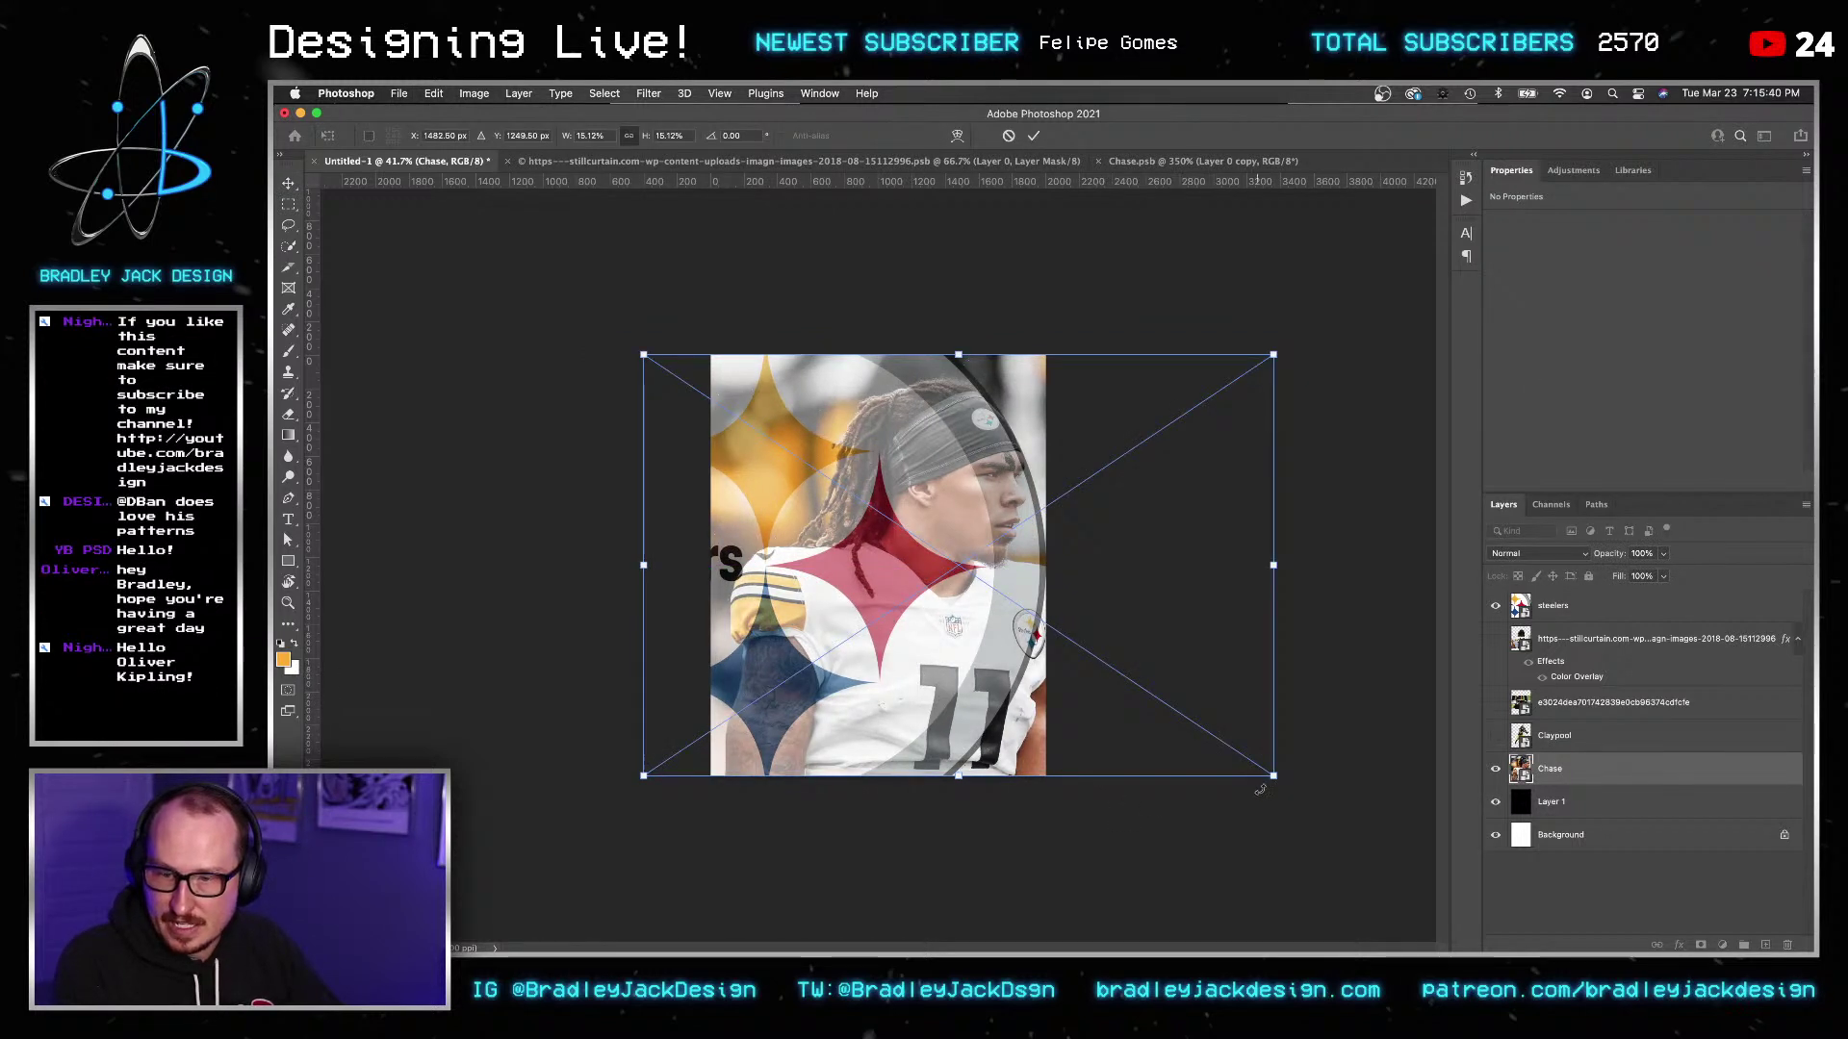
drag(1273, 776, 1297, 789)
key(Return)
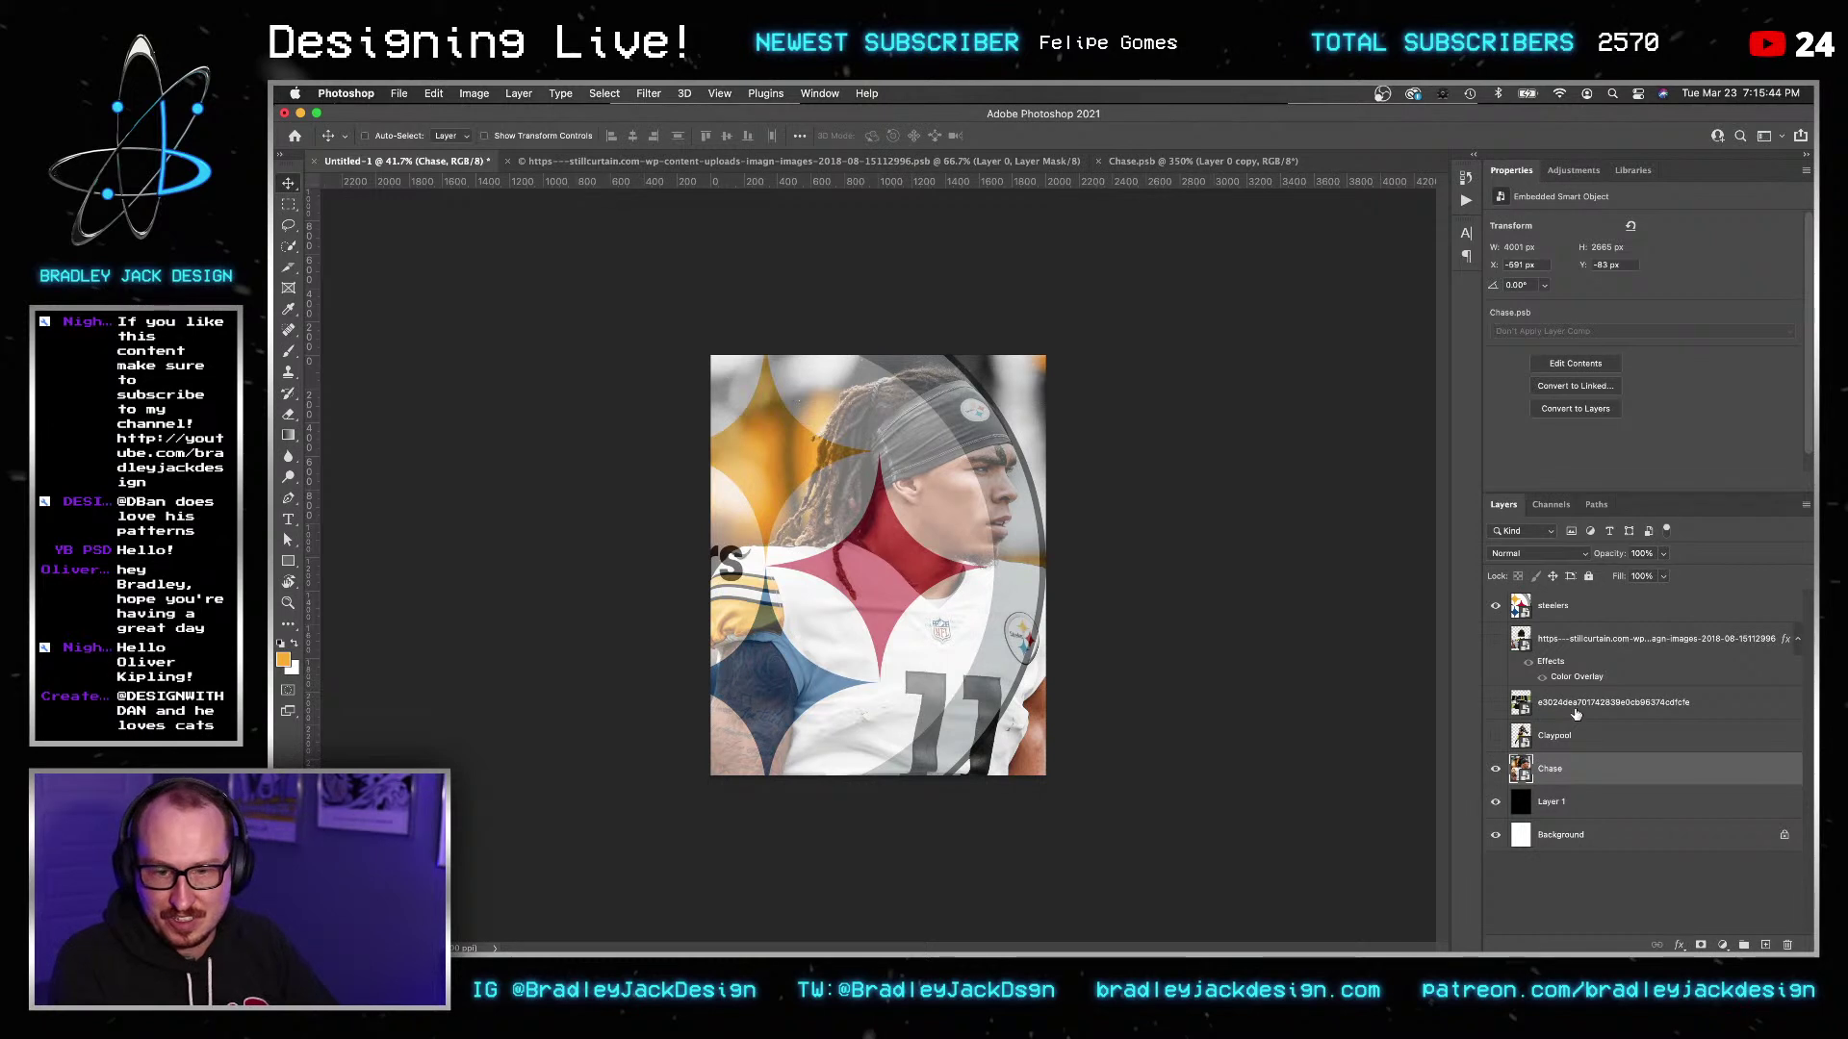
Scale the semi-transparent Steelers logo down to about 3110 px wide and reposition it over the Chase photo.
click(1578, 609)
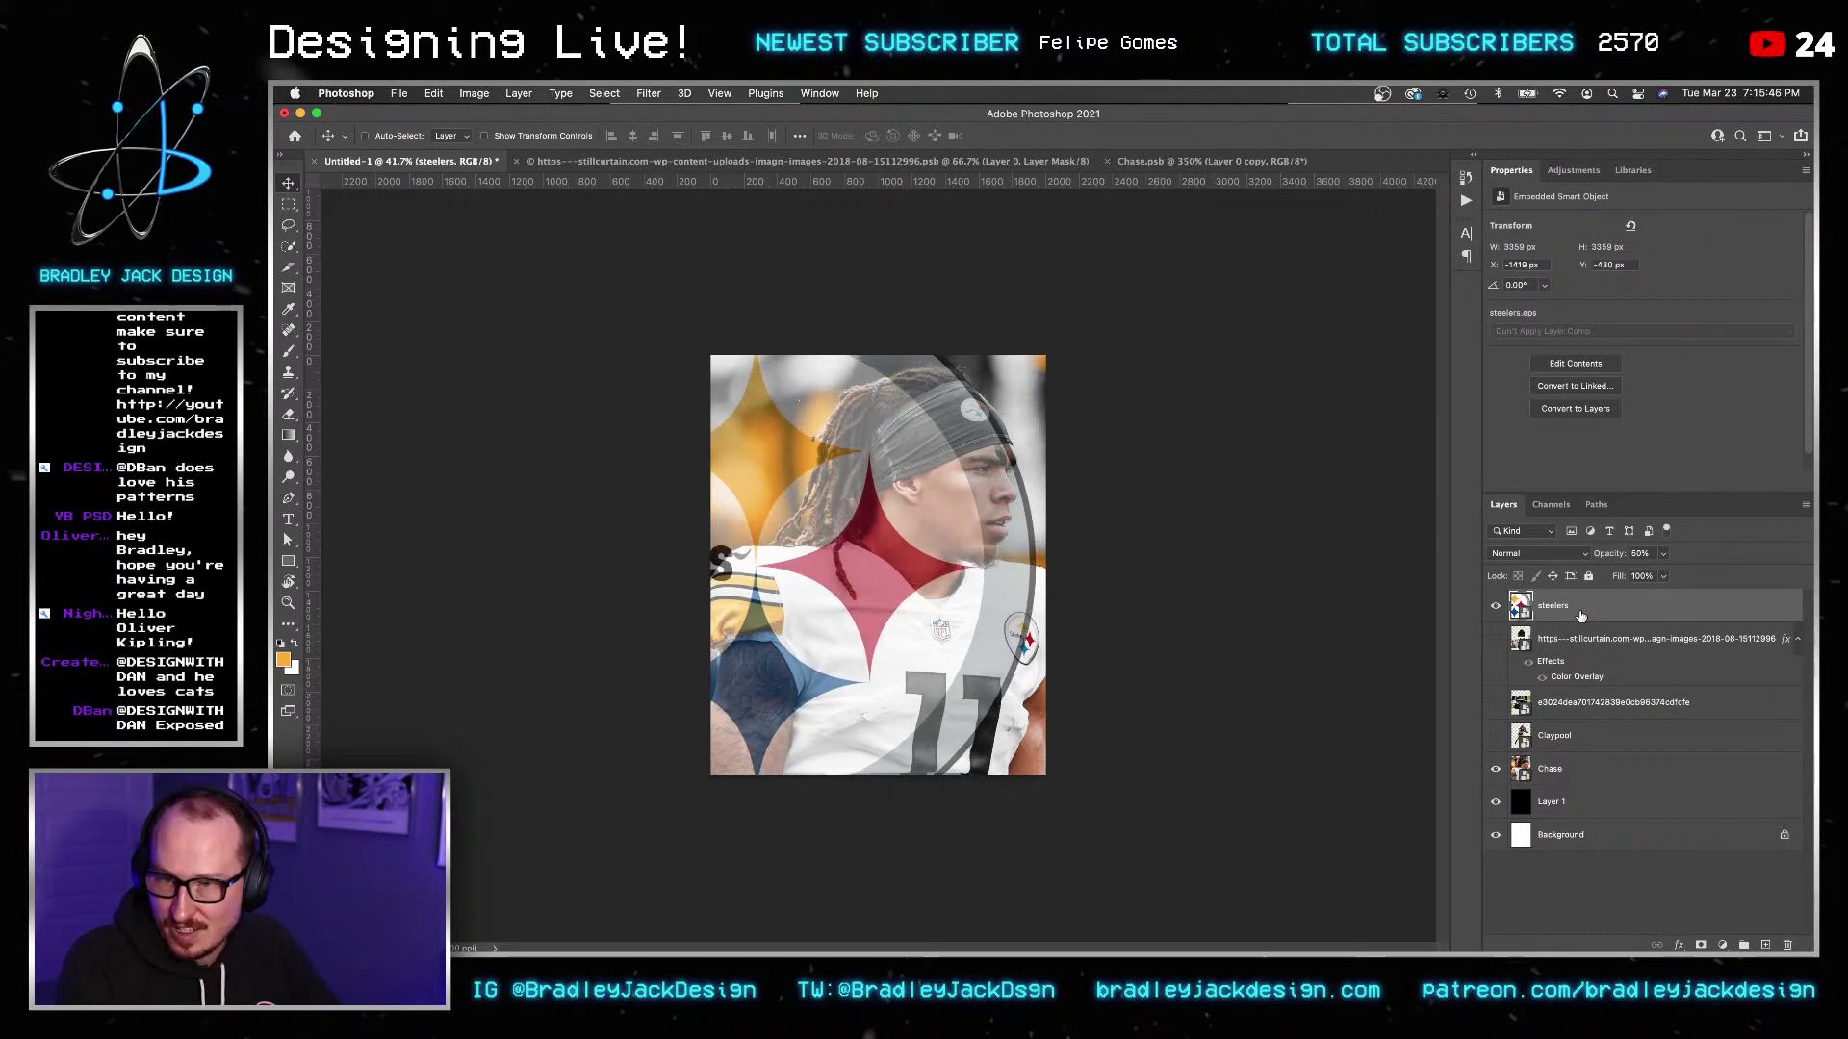
key(ctrl+t)
drag(1034, 847, 1017, 829)
key(Return)
key(Down)
key(Down)
key(Down)
key(Down)
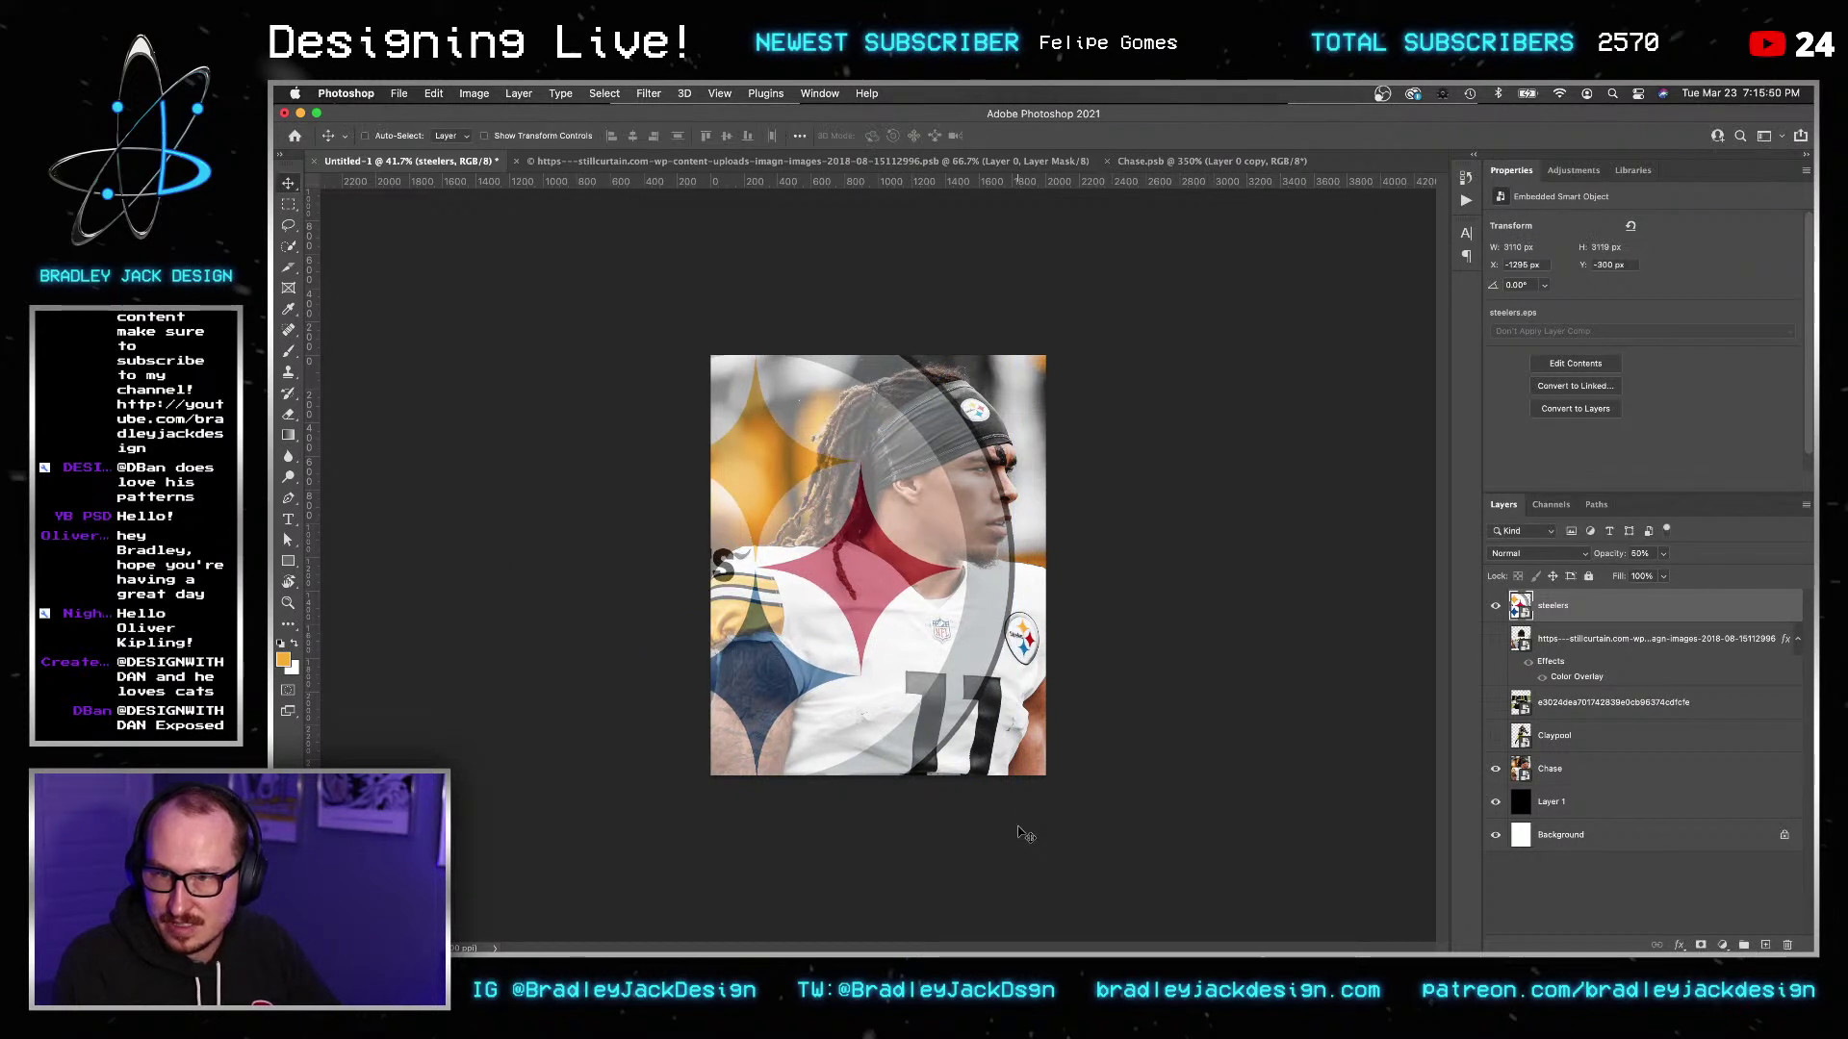
click(1567, 769)
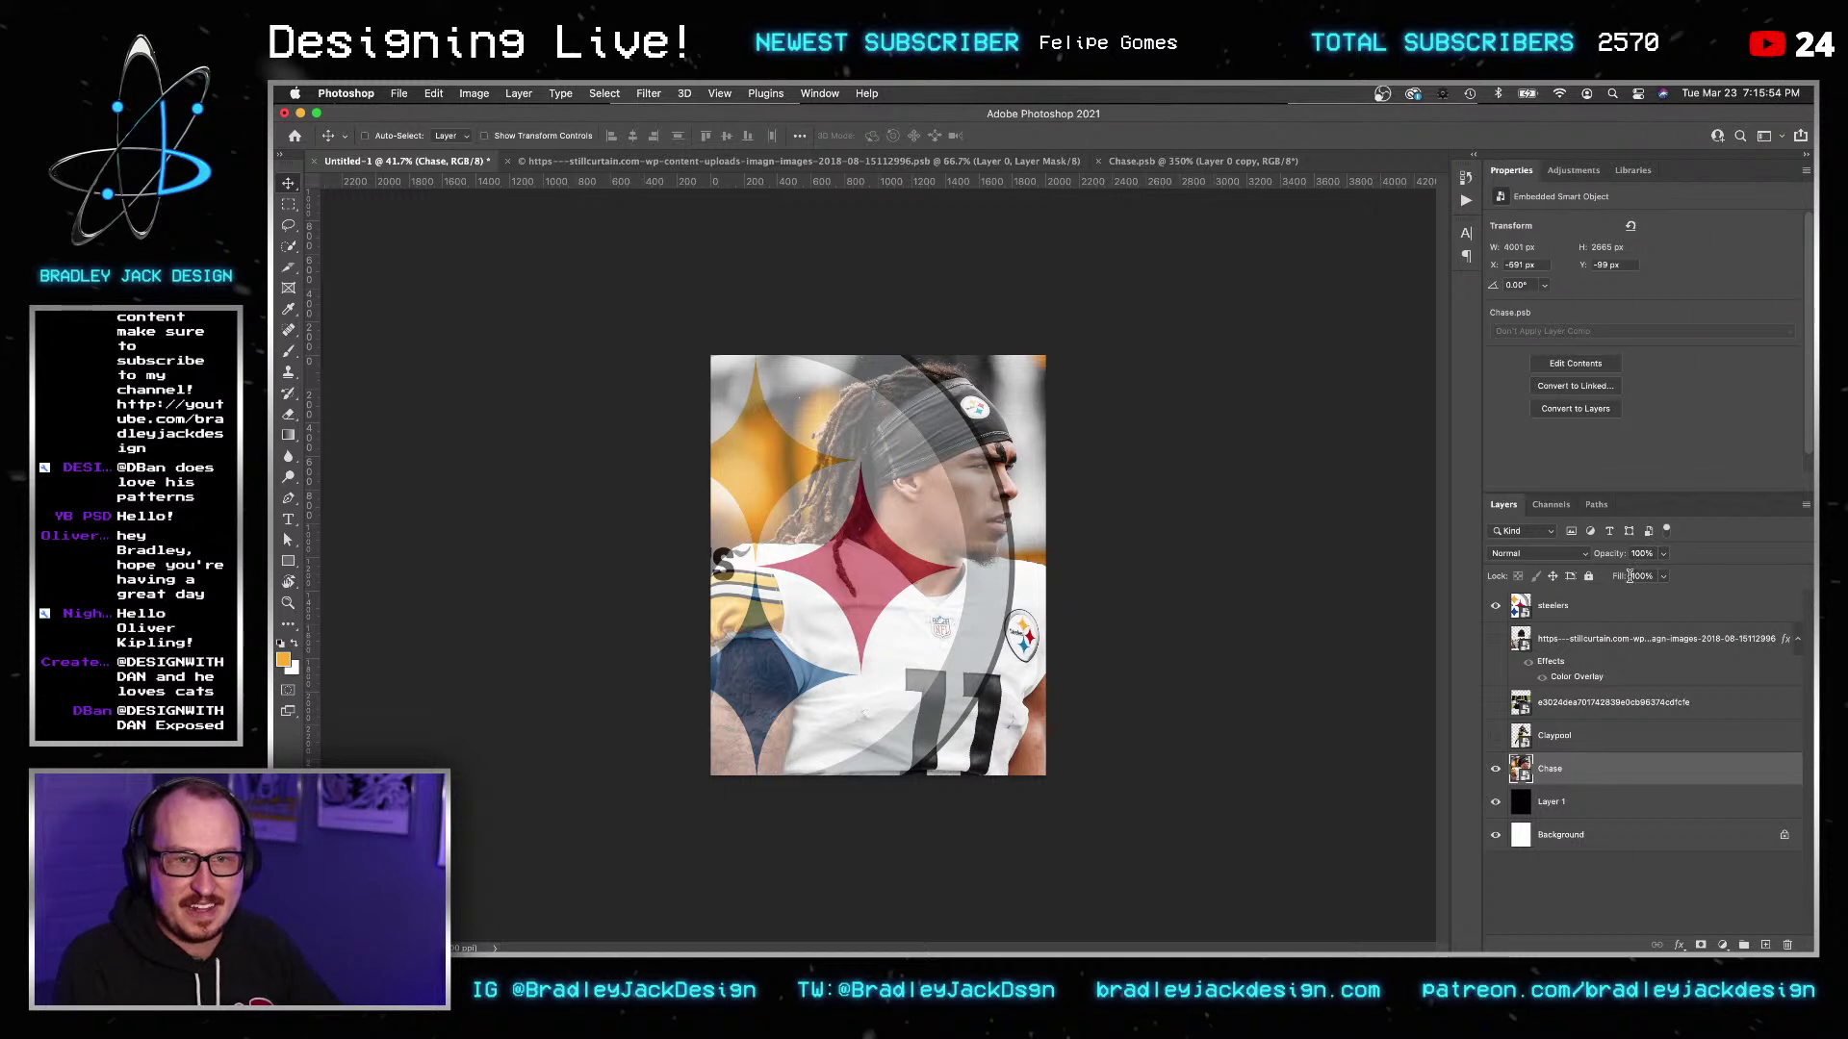
Restore the Steelers logo to 100% opacity and make three independent smart object copies of it.
click(1549, 612)
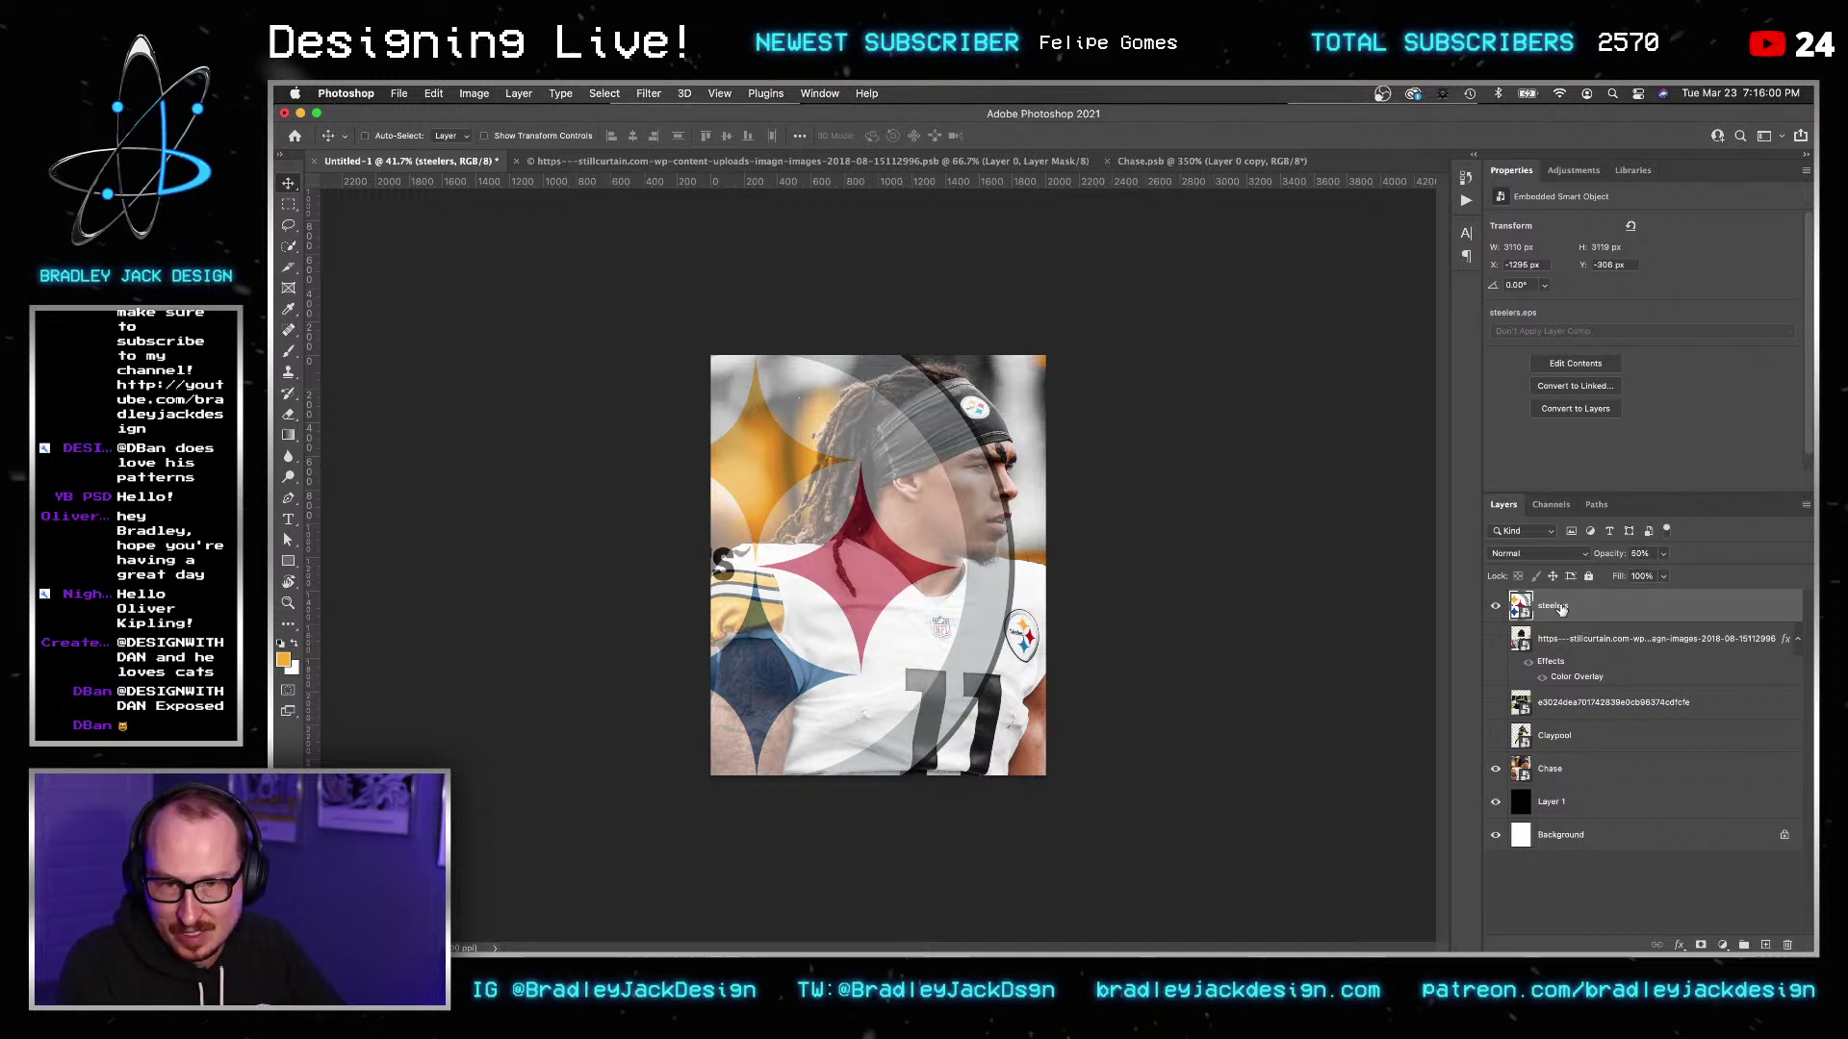
key(0)
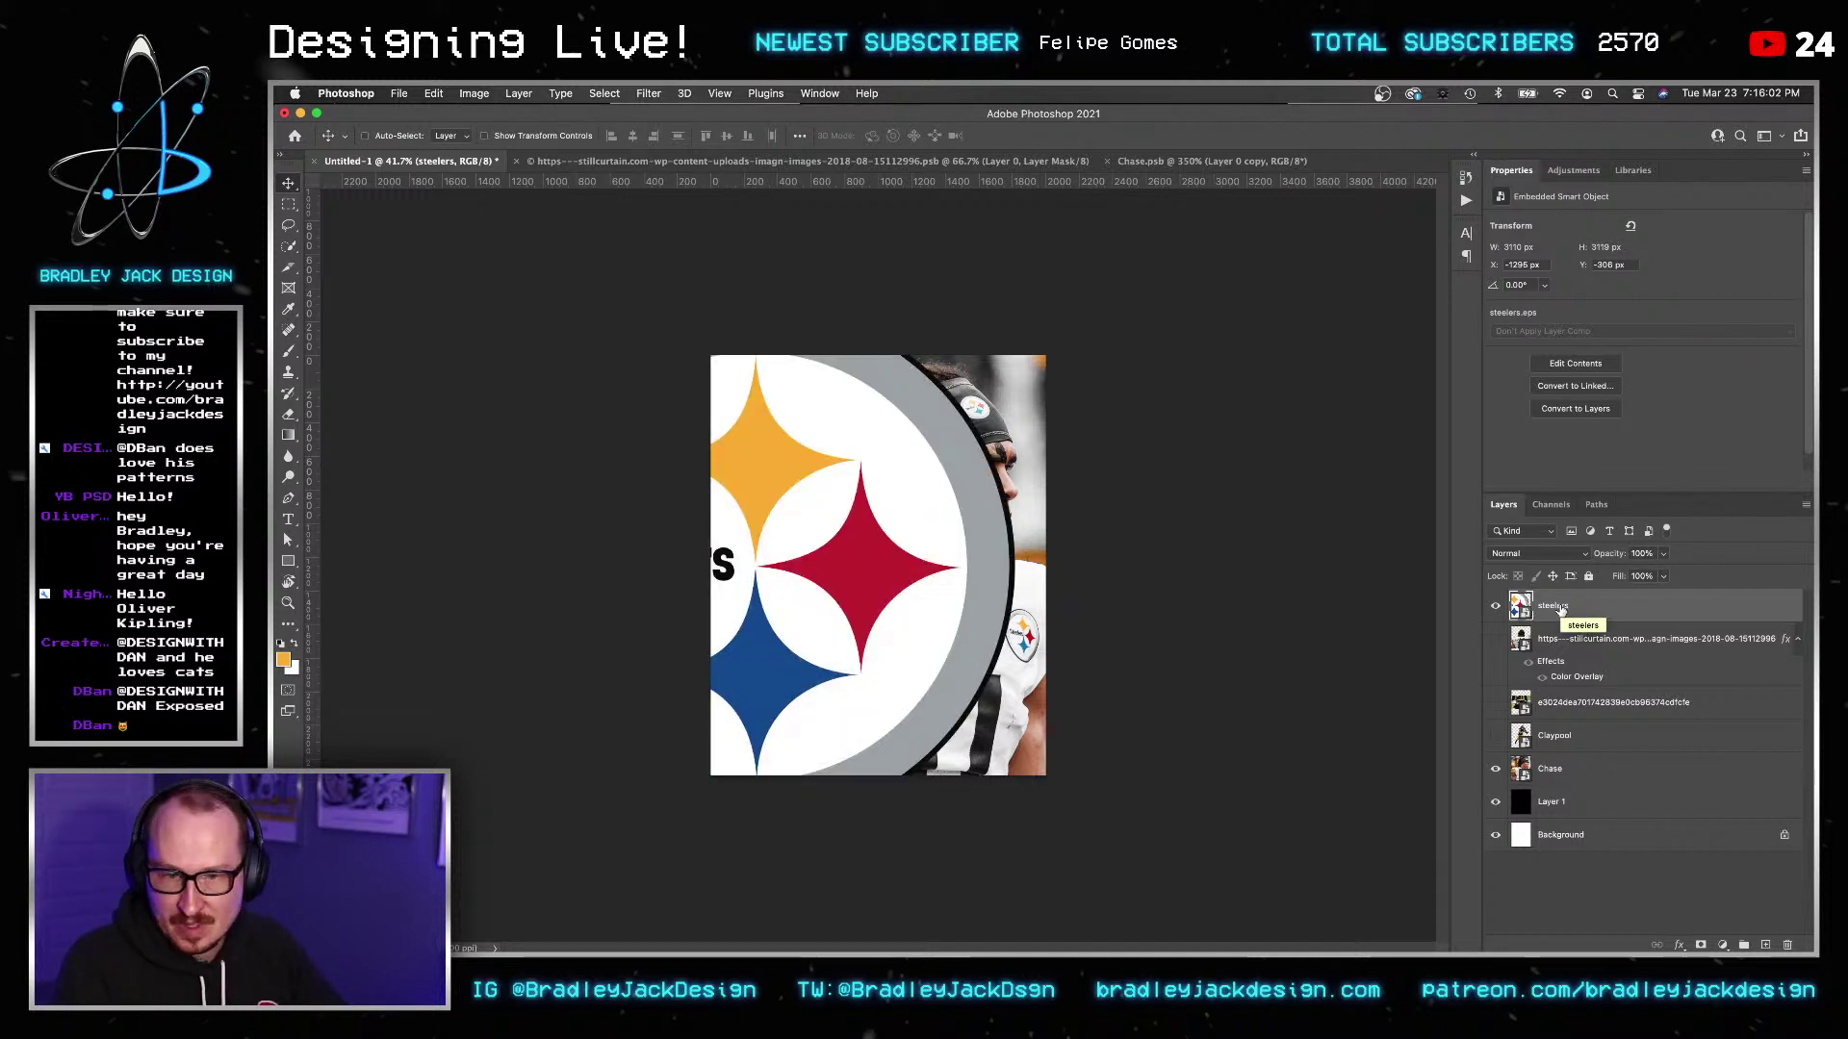
right_click(1561, 609)
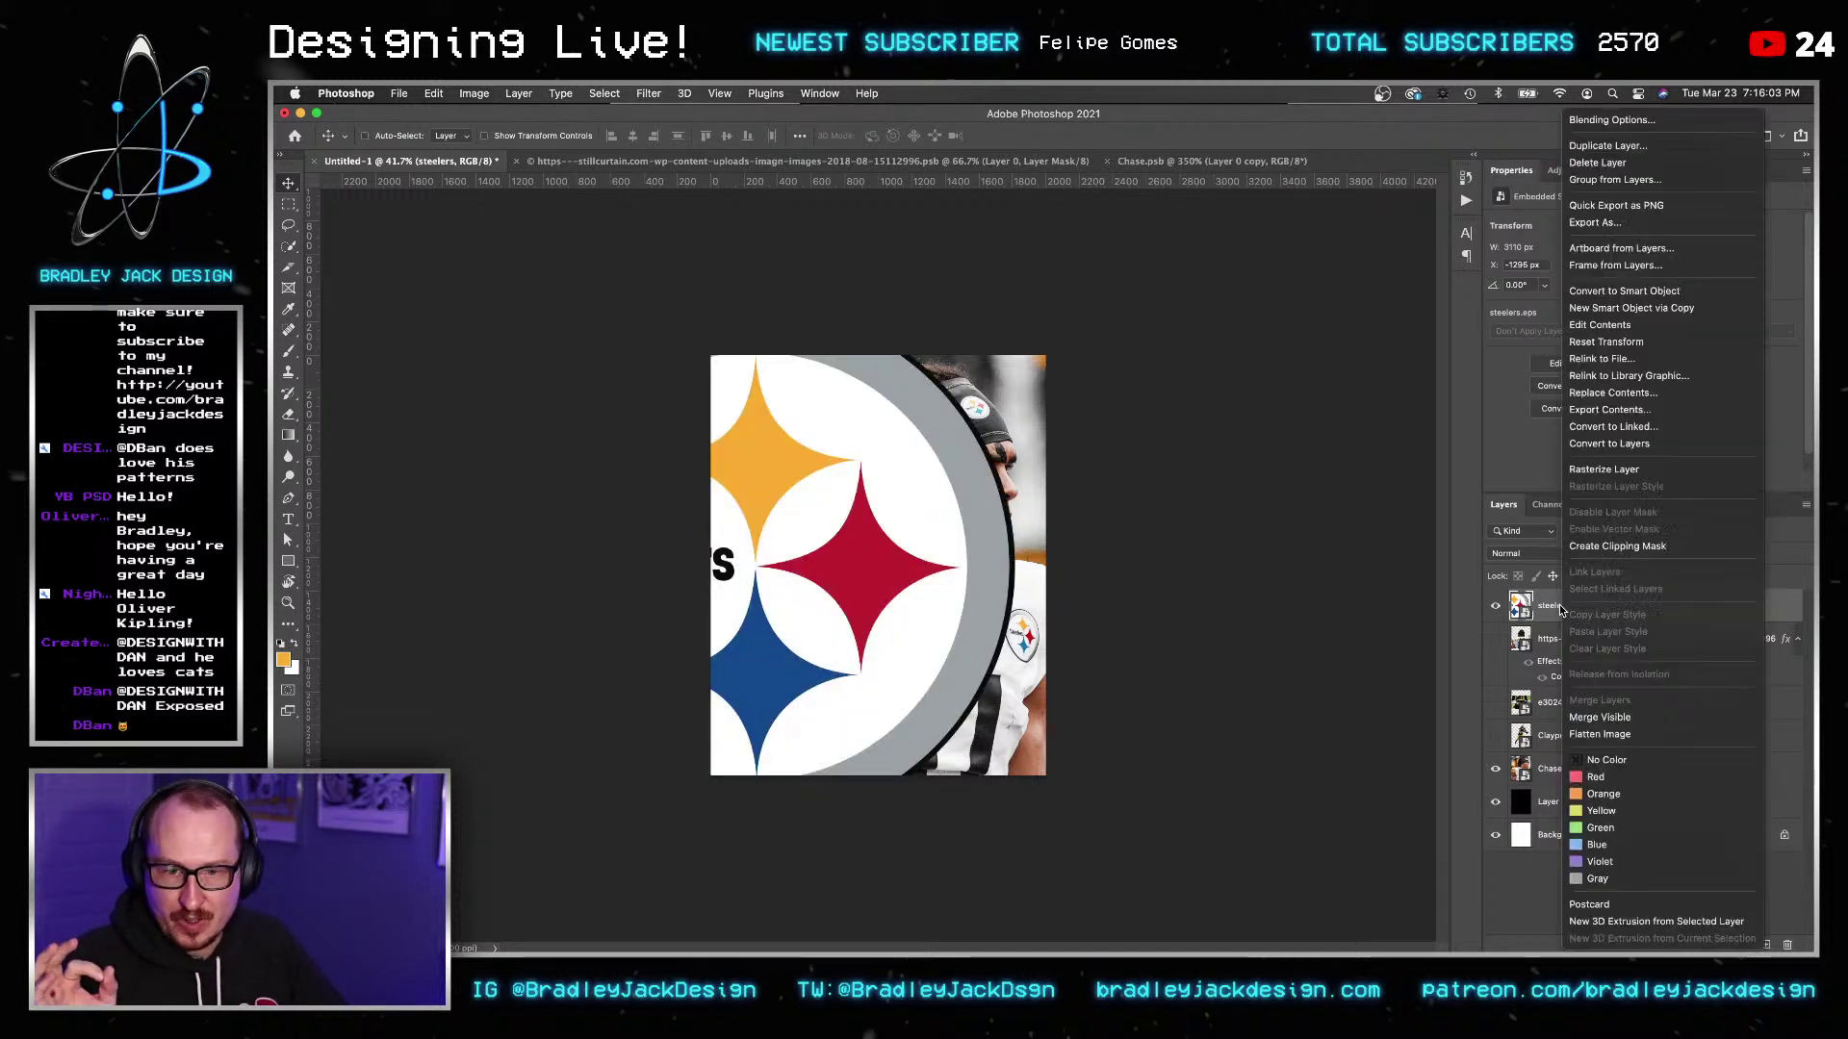
click(1665, 309)
right_click(1575, 615)
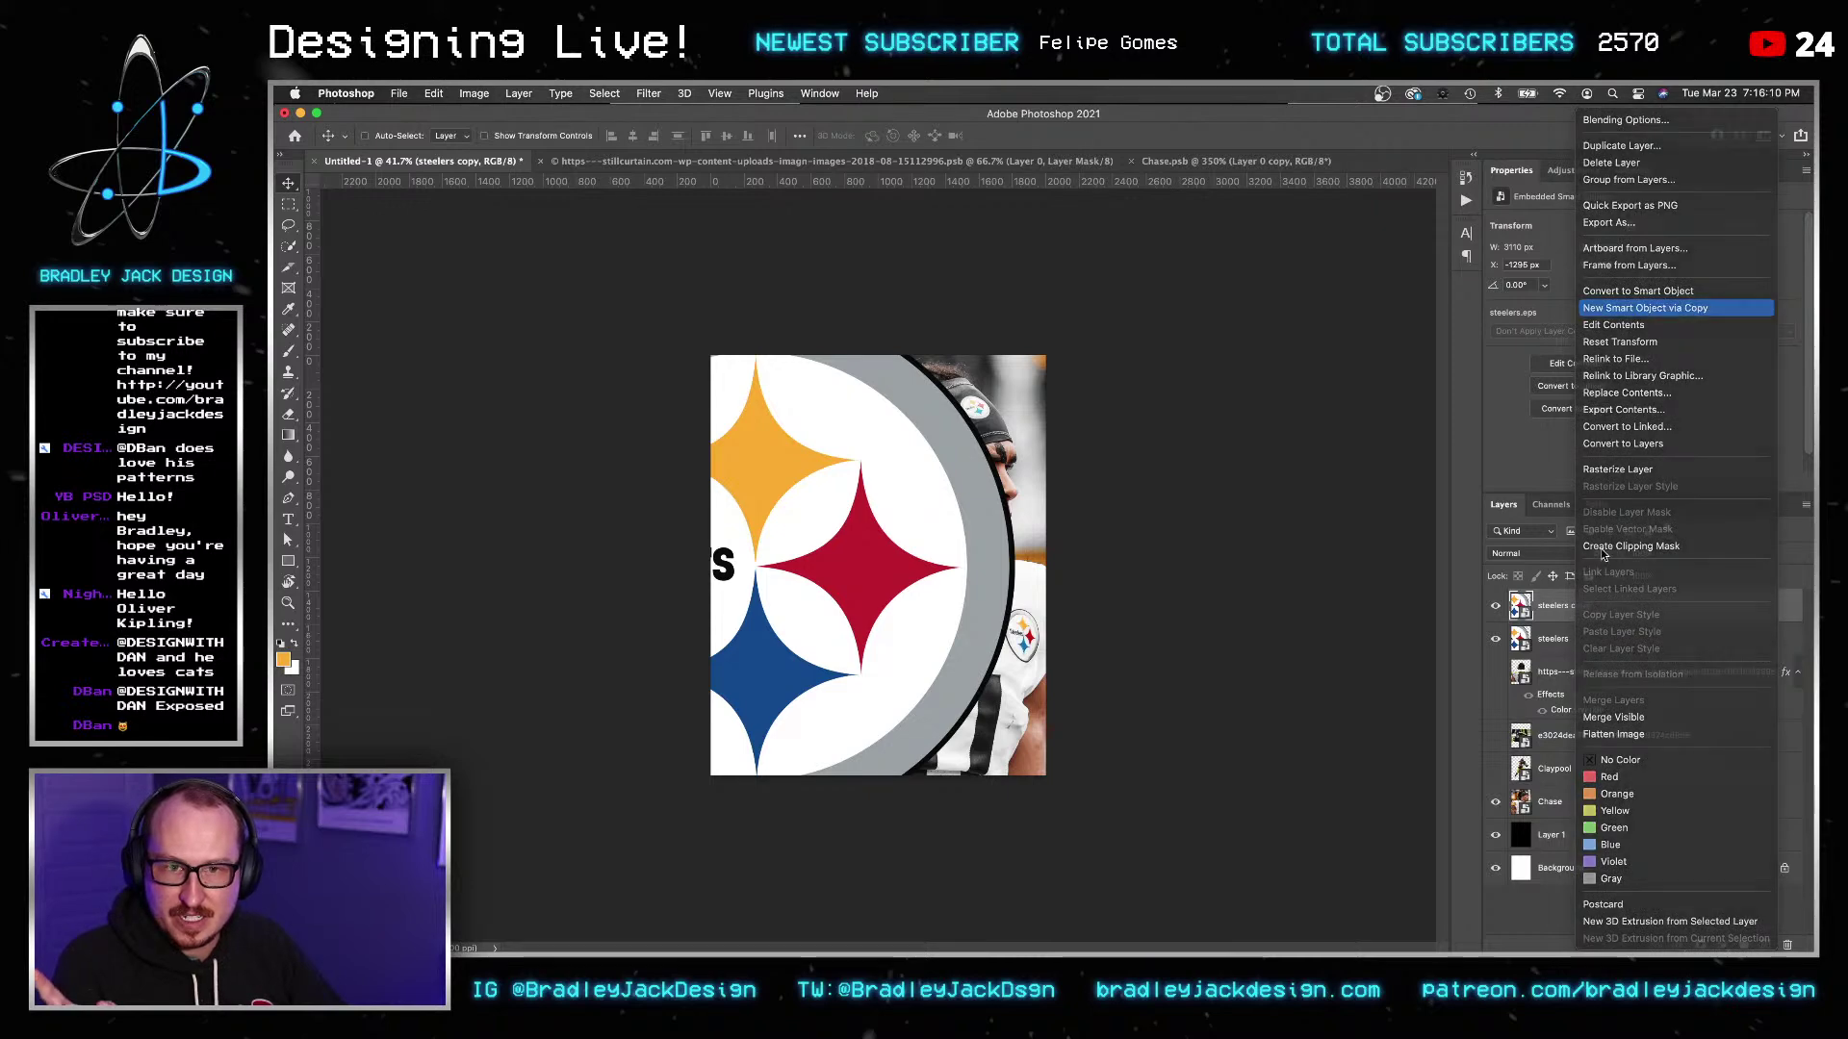
click(1665, 308)
right_click(1579, 606)
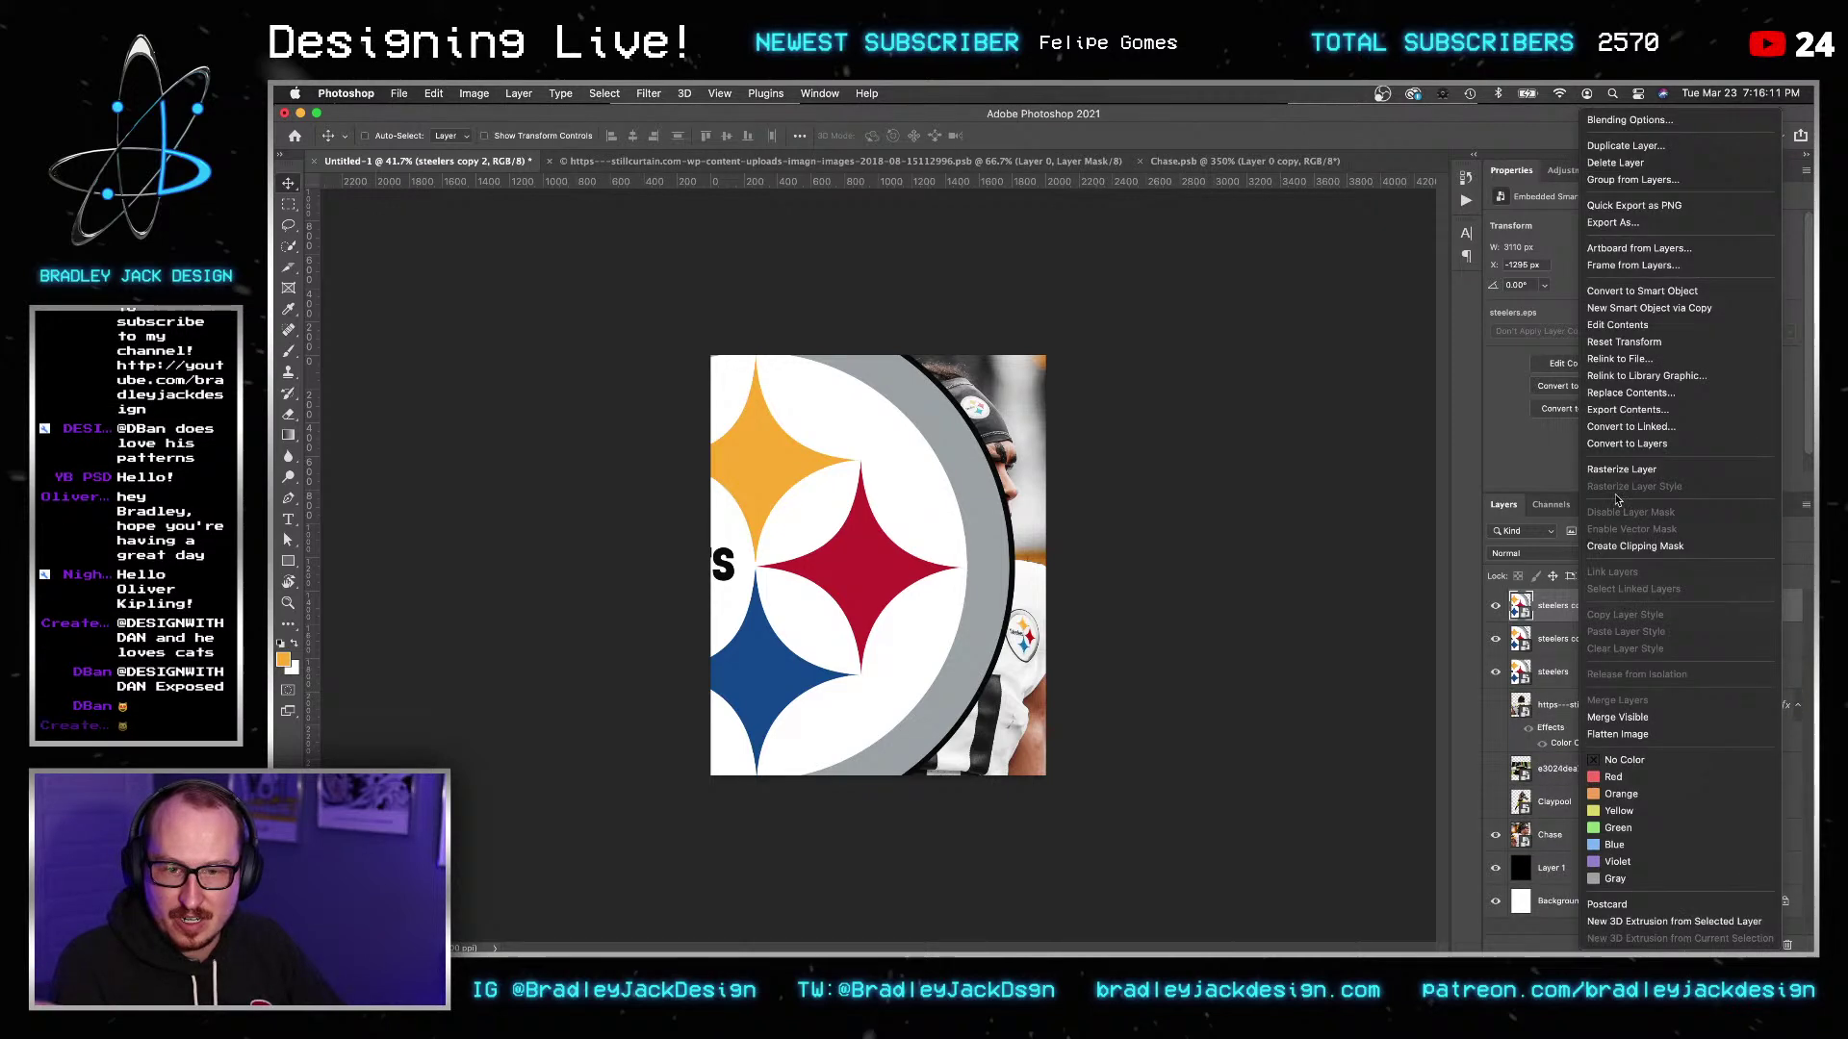
click(1665, 308)
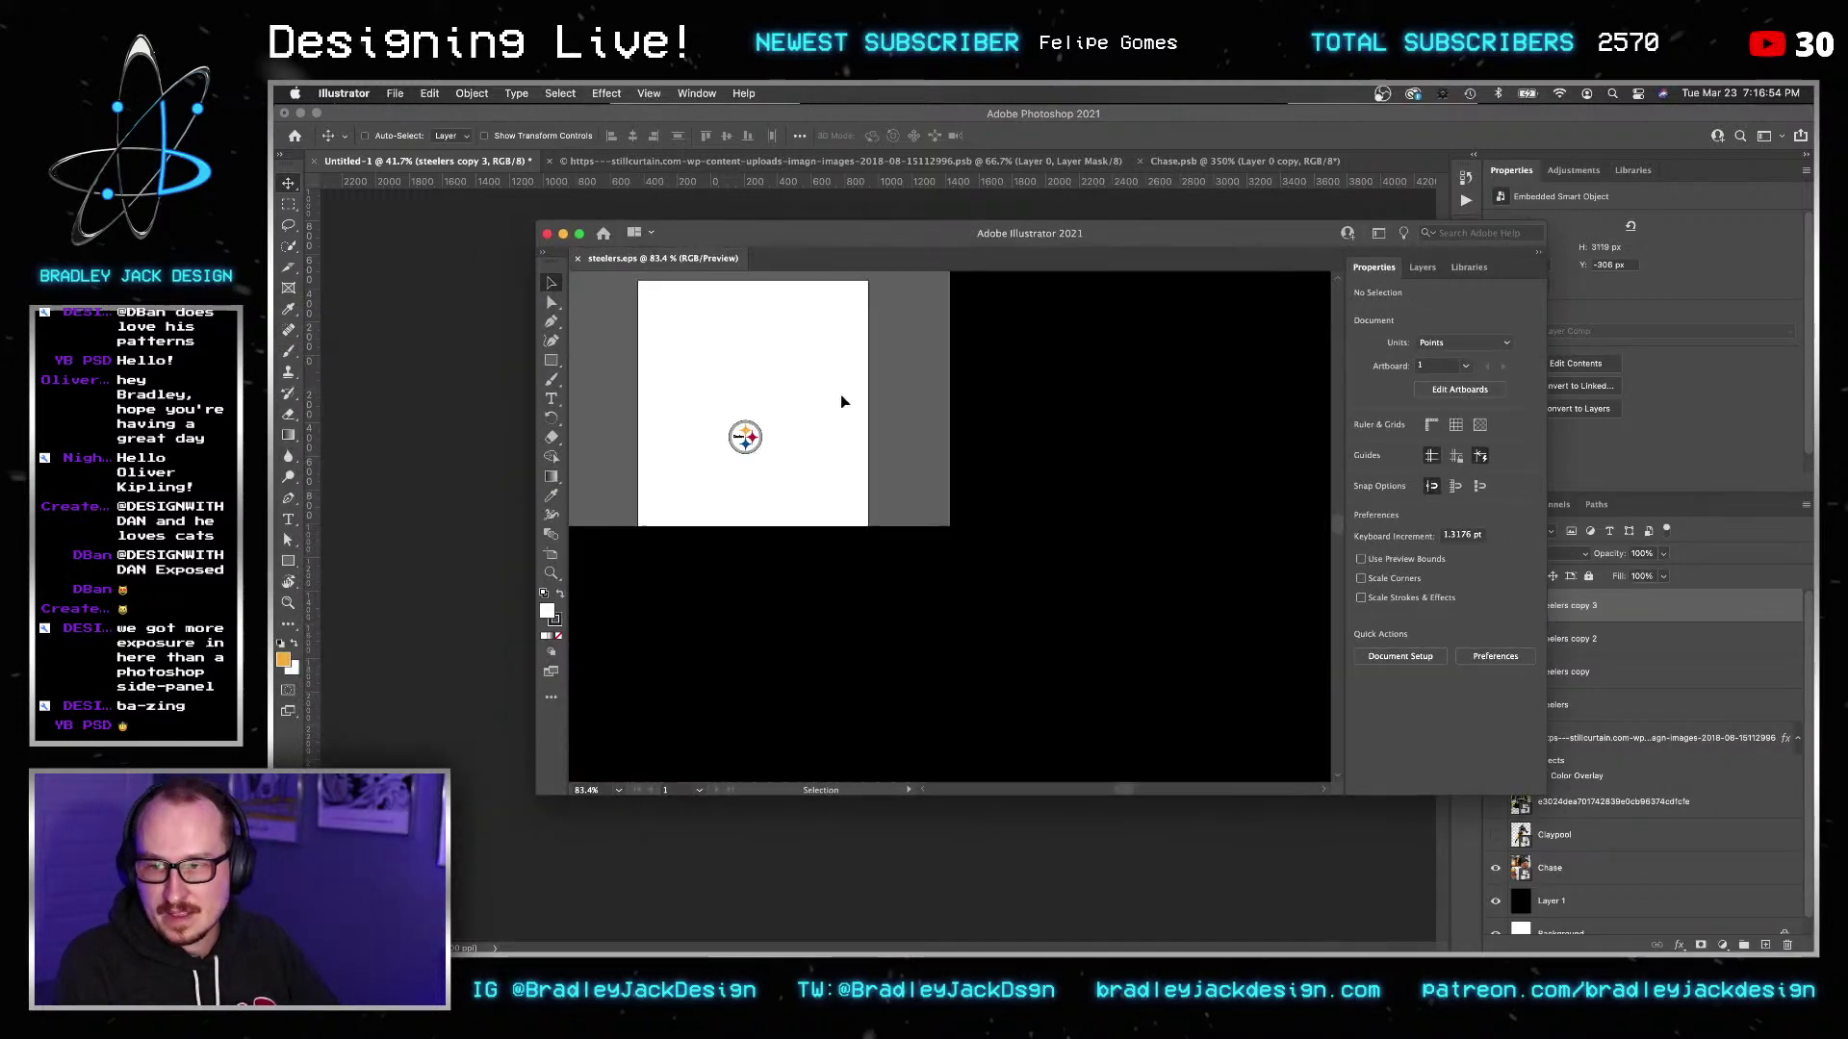
In Illustrator, reduce the steelers.eps artwork of steelers copy 3 to only the gold star, kept in place, and save it.
scroll(735, 443, up, 2)
drag(1232, 697, 999, 442)
scroll(968, 549, up, 1)
click(944, 530)
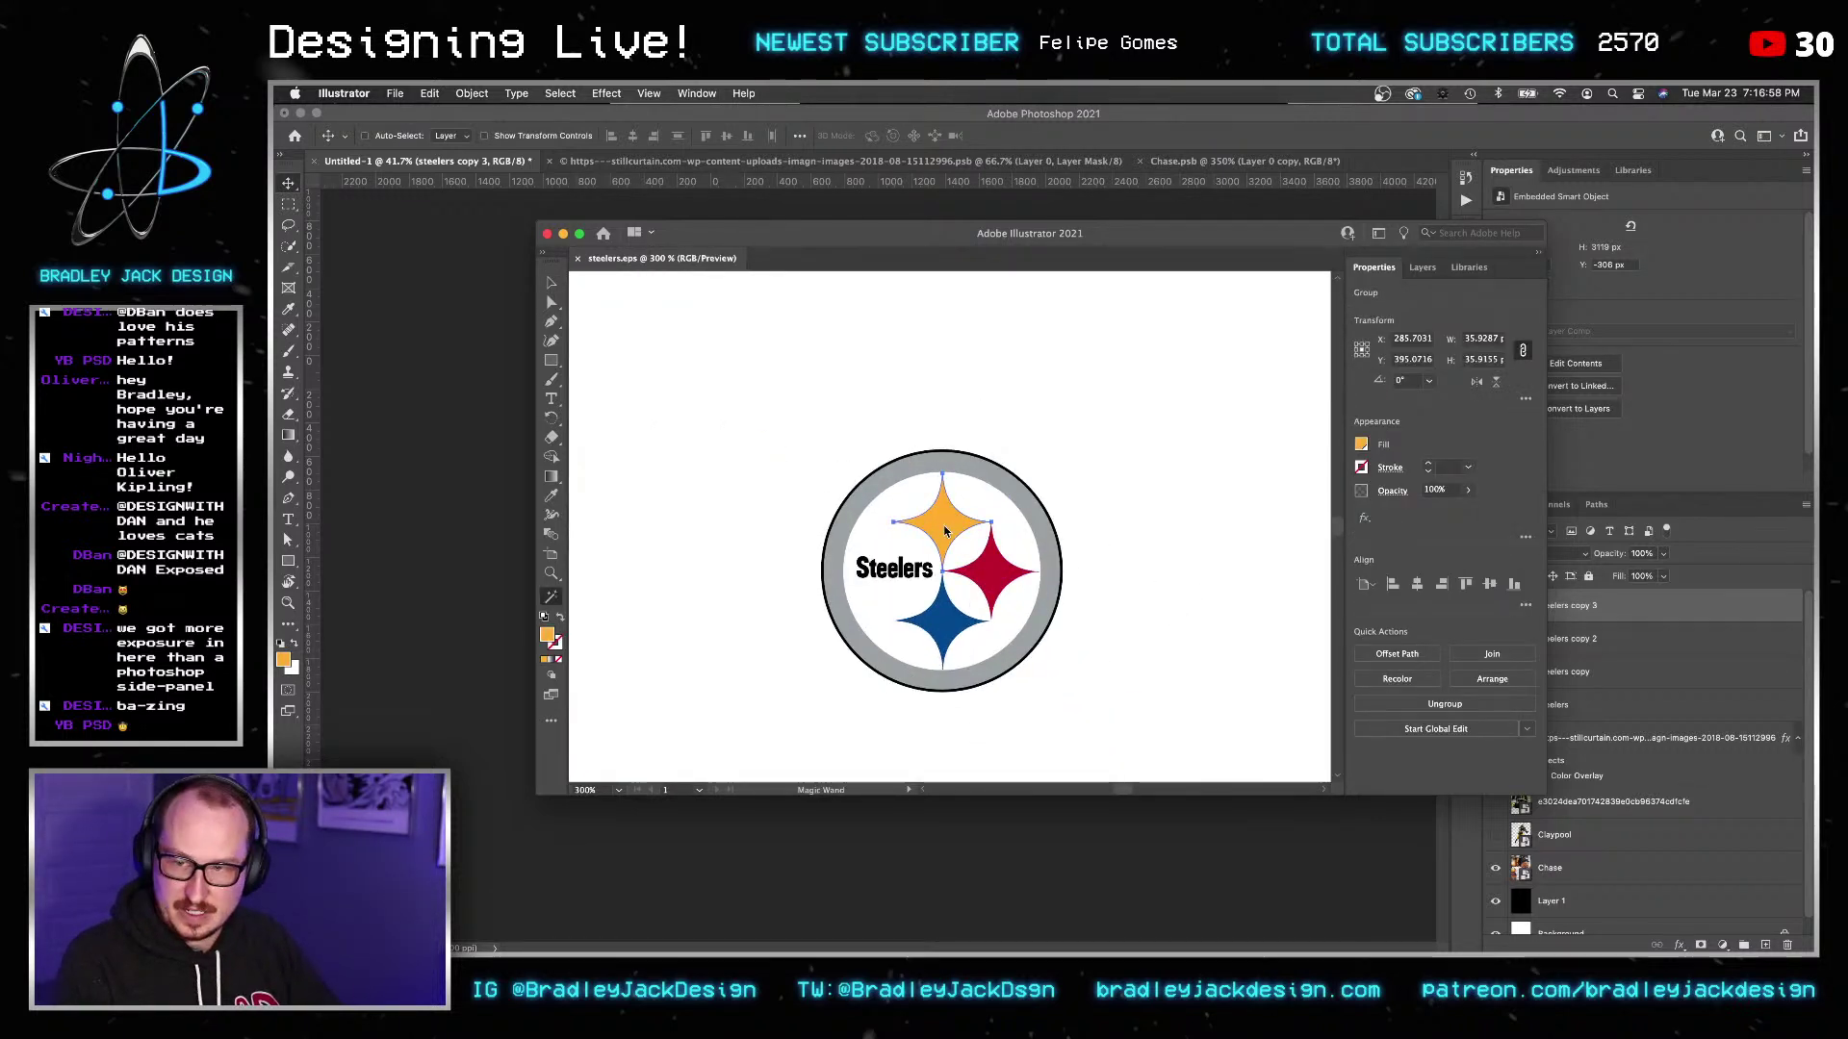
key(super+c)
key(super+a)
key(Delete)
key(super+f)
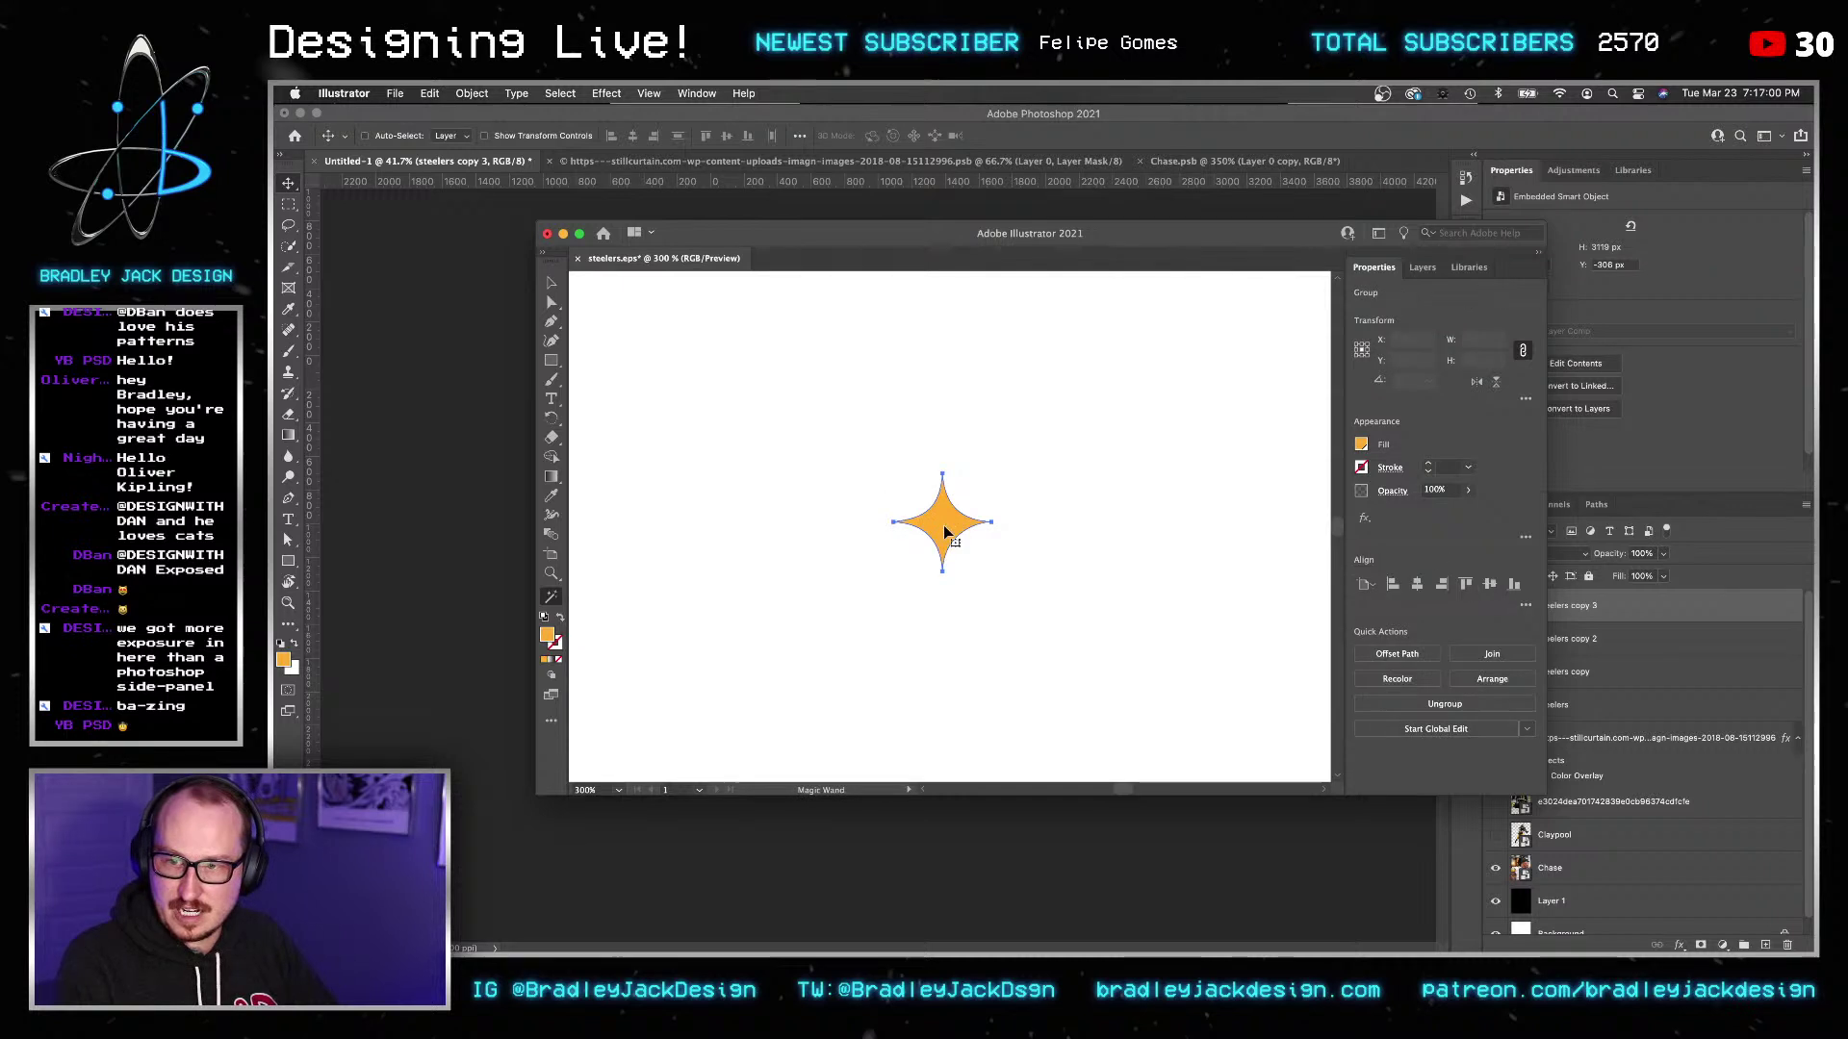
key(v)
key(super+s)
click(1195, 543)
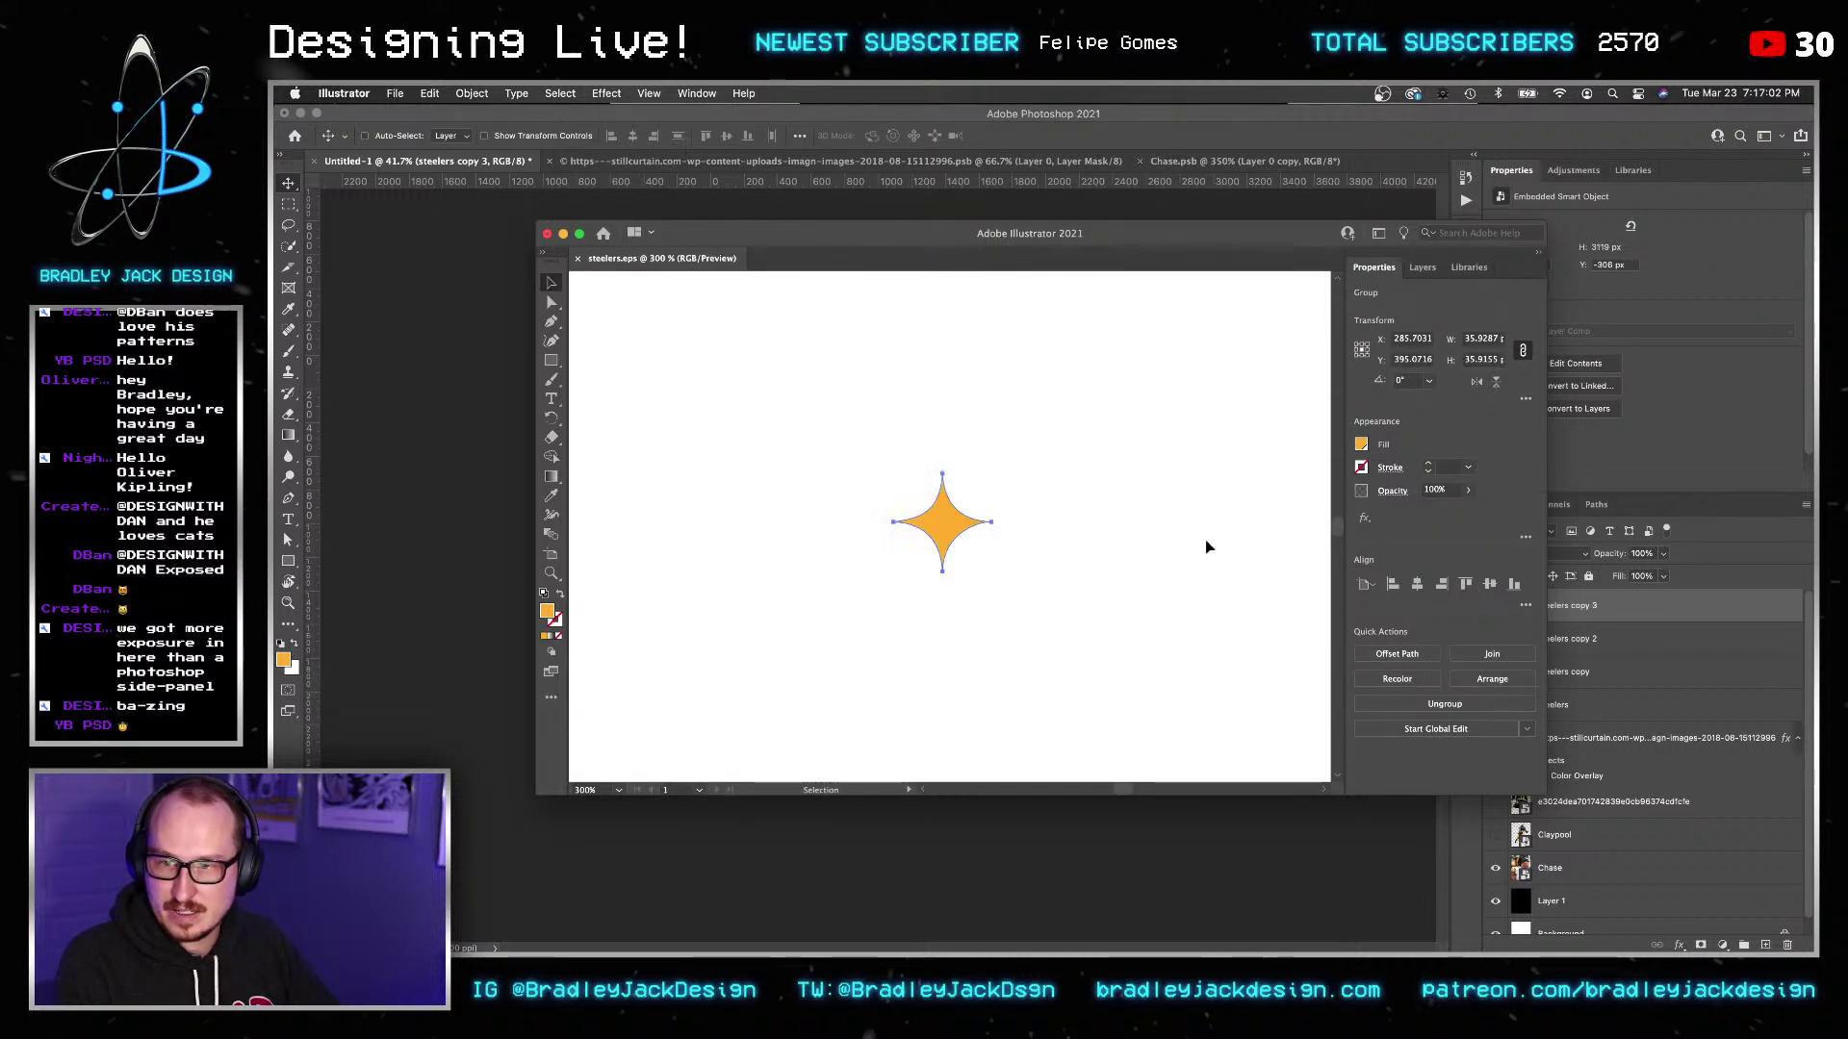
Back in the Photoshop poster, move the extracted gold star of steelers copy 3 exactly over the logo's upper star.
click(1564, 673)
click(1554, 650)
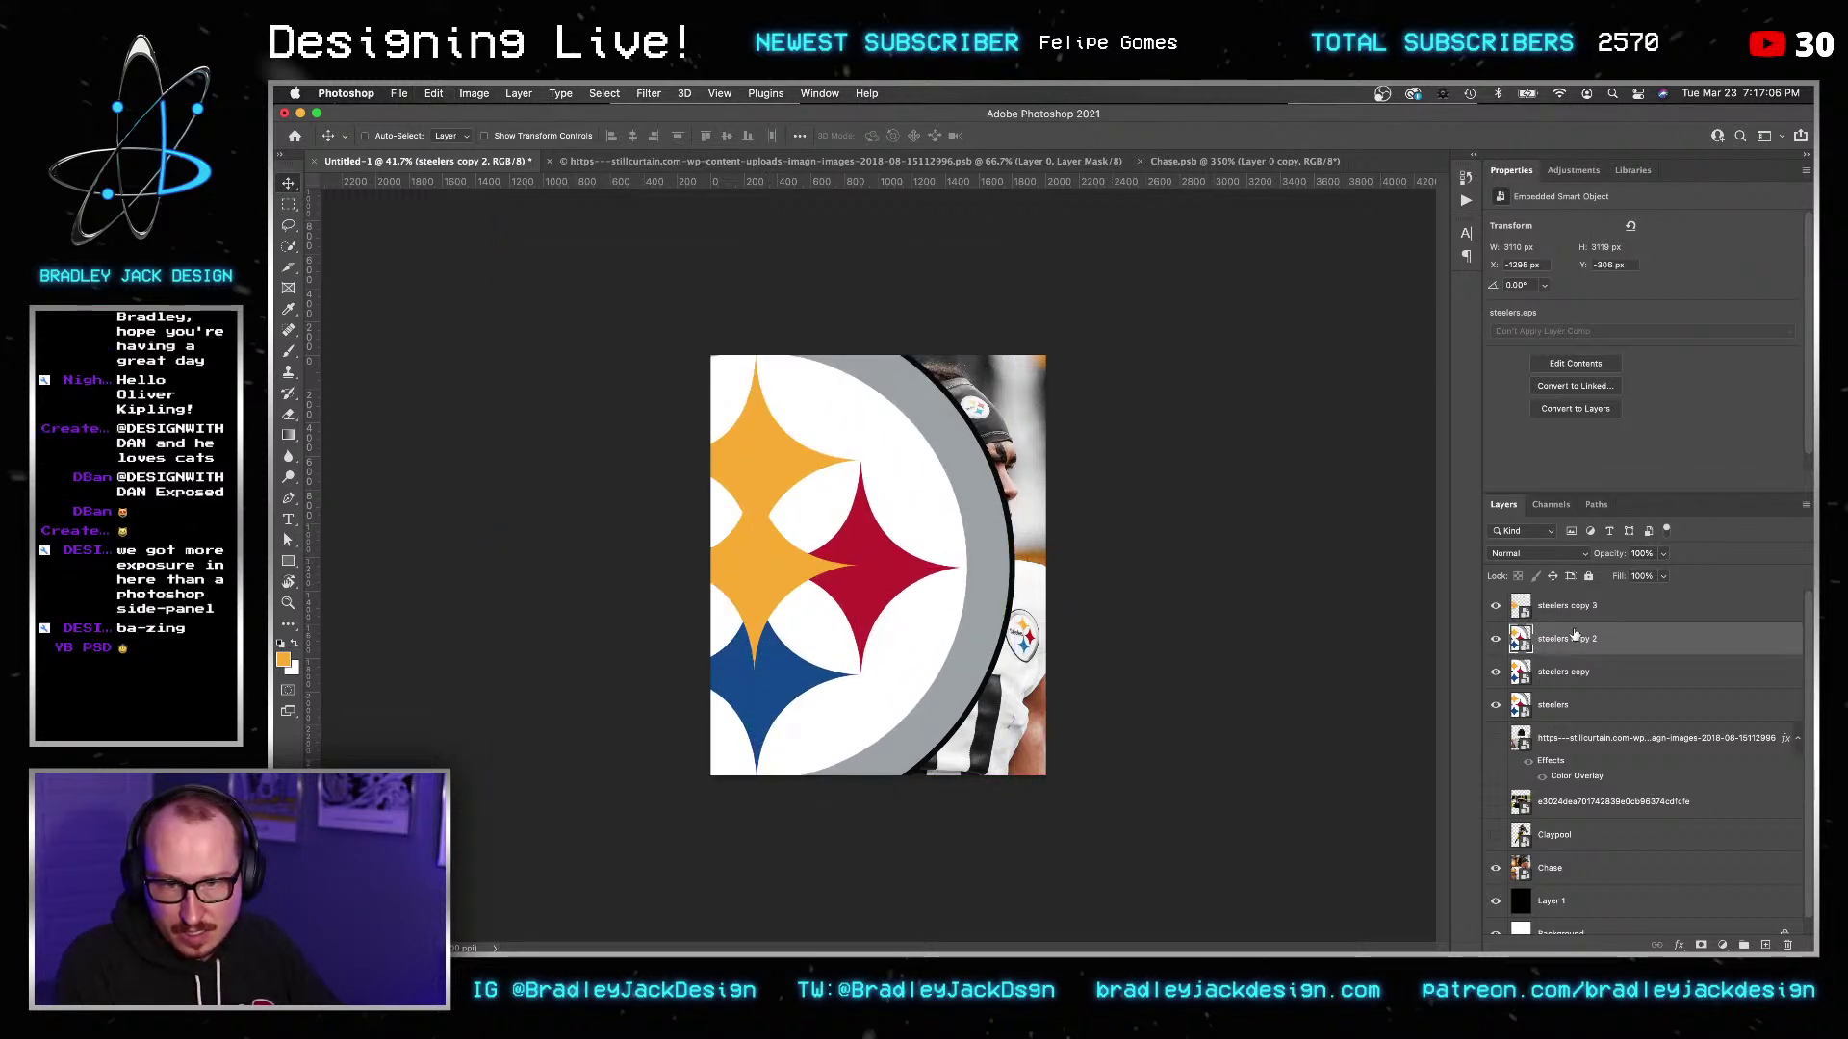
super+click(808, 585)
drag(808, 584, 758, 494)
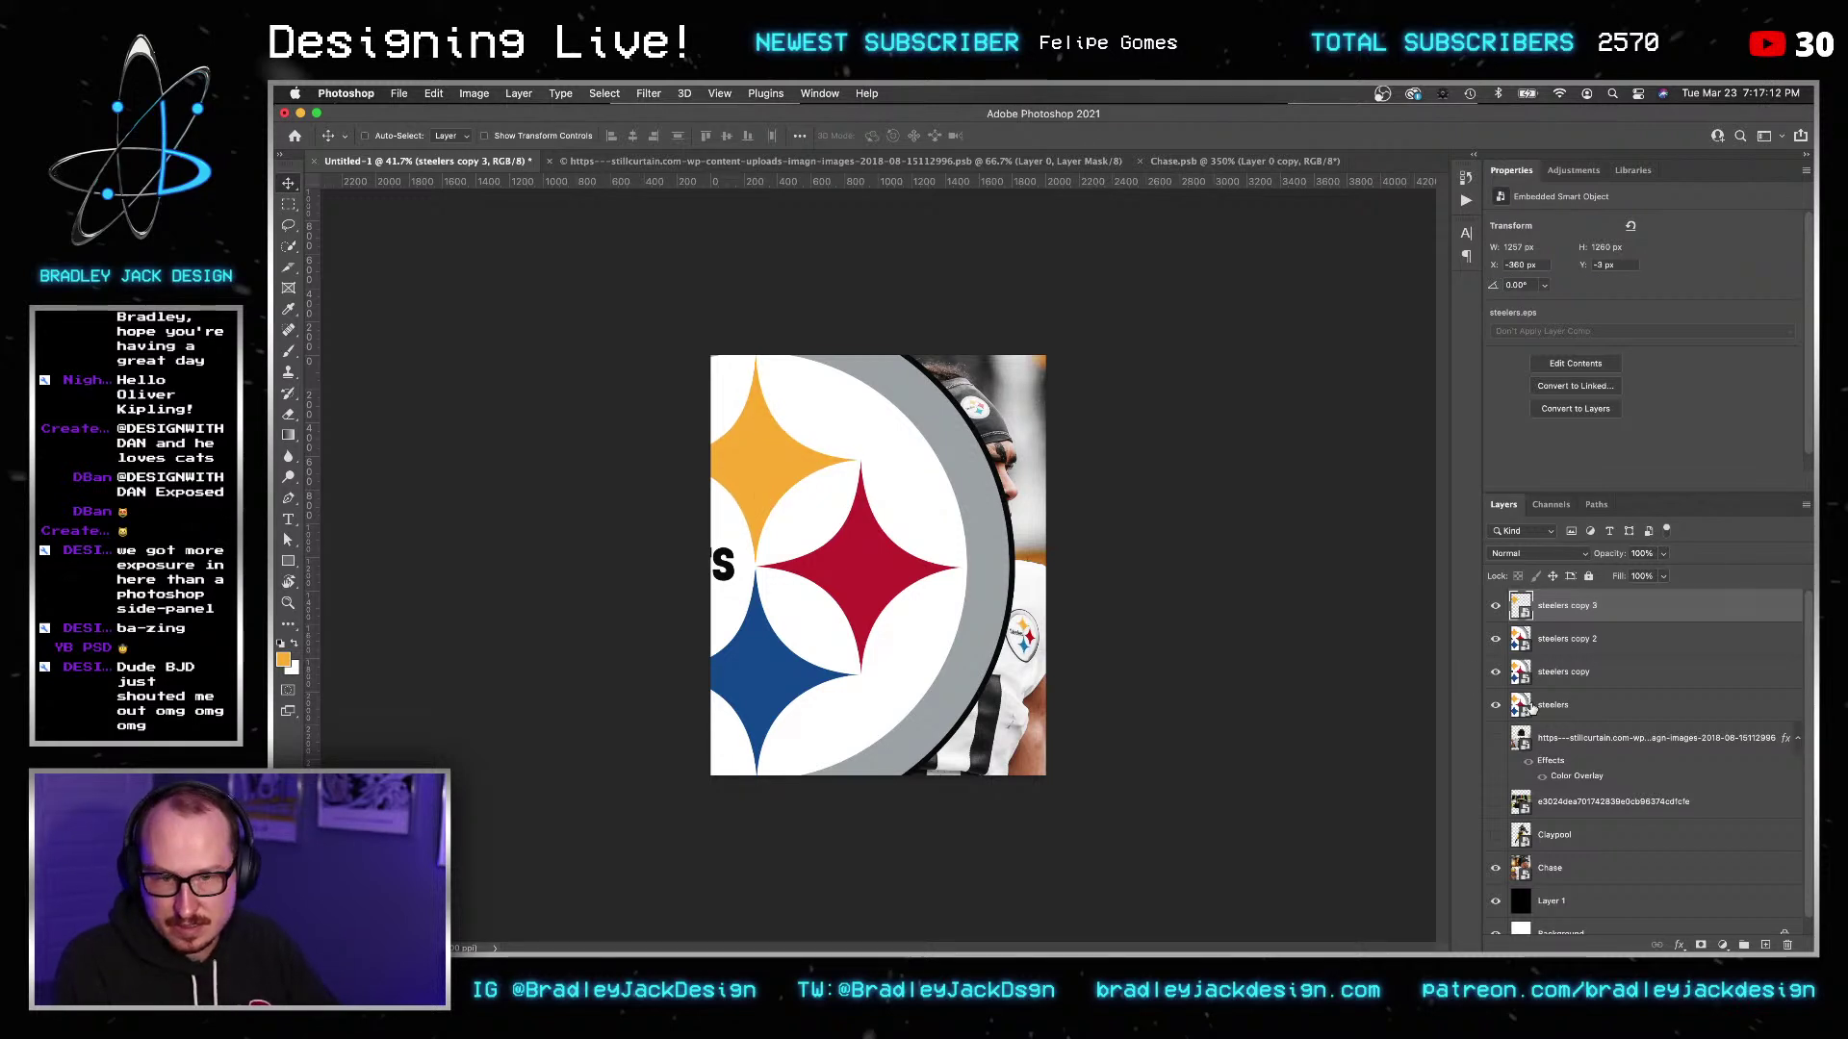
Apply a dark brown Color Overlay to the gold star on steelers copy 3.
click(1676, 945)
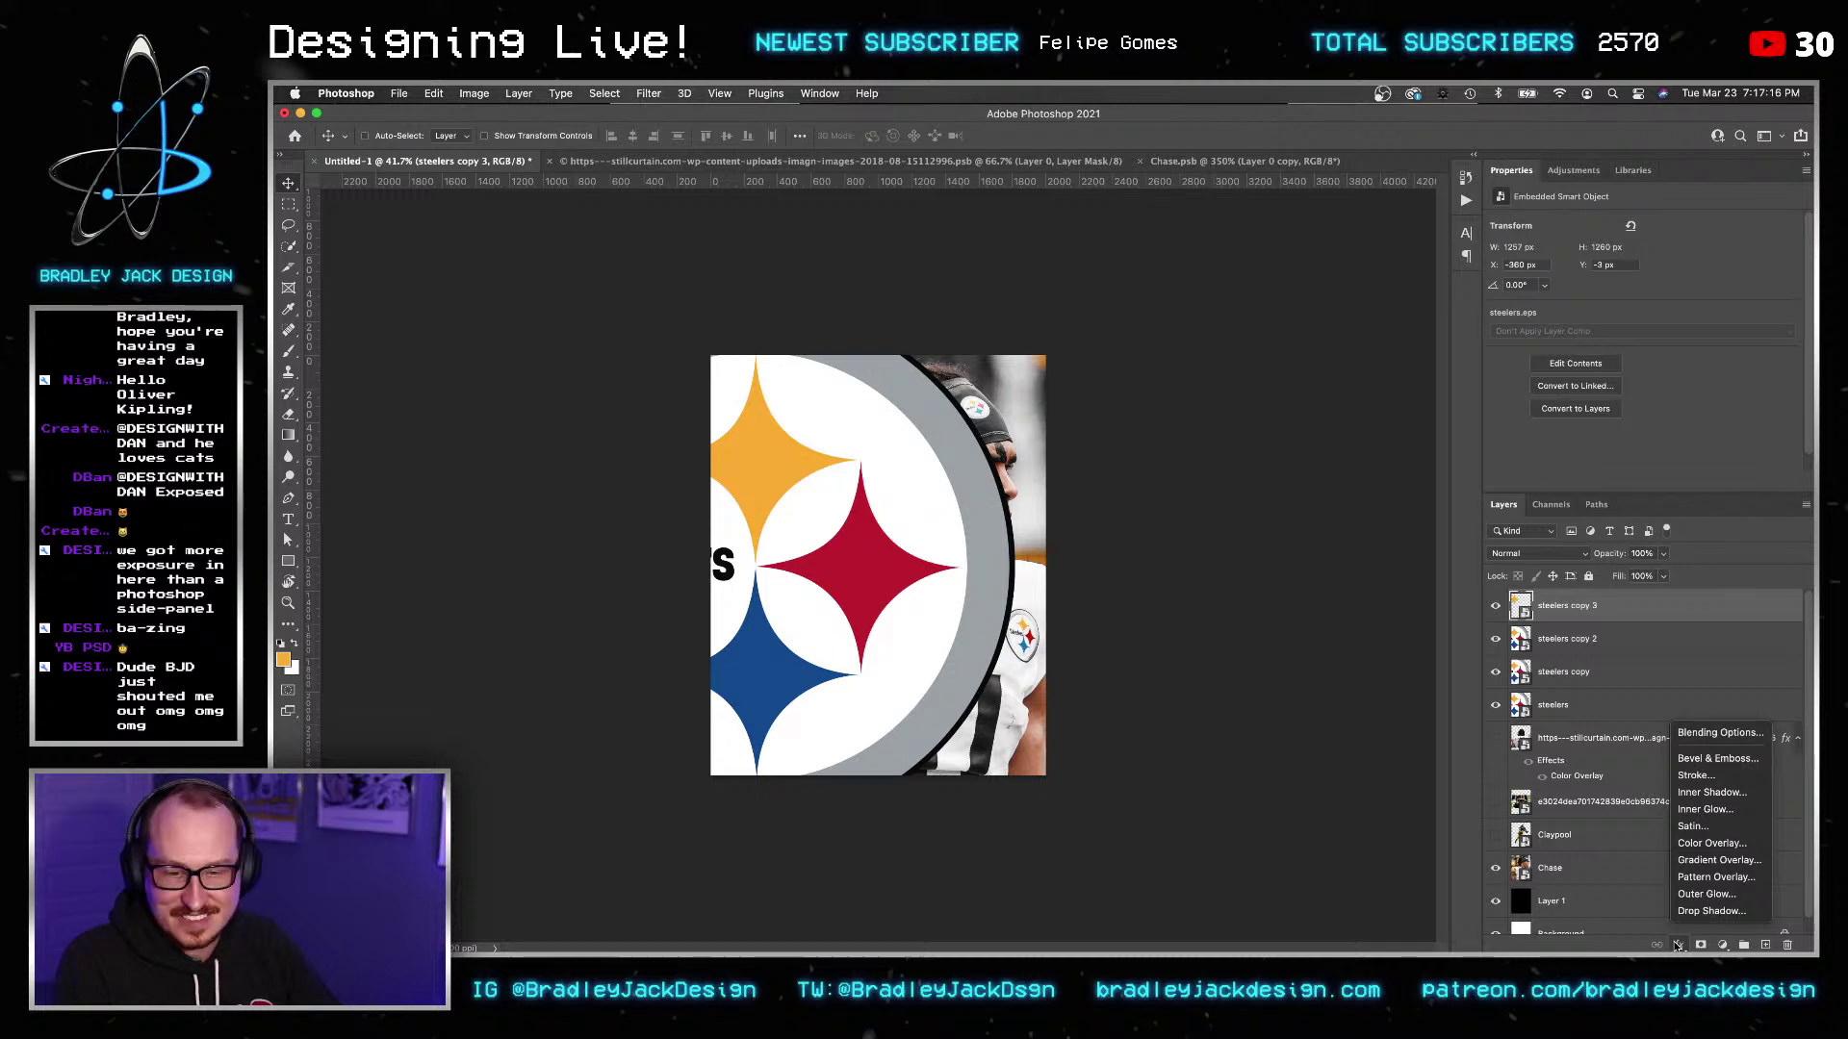
click(1721, 844)
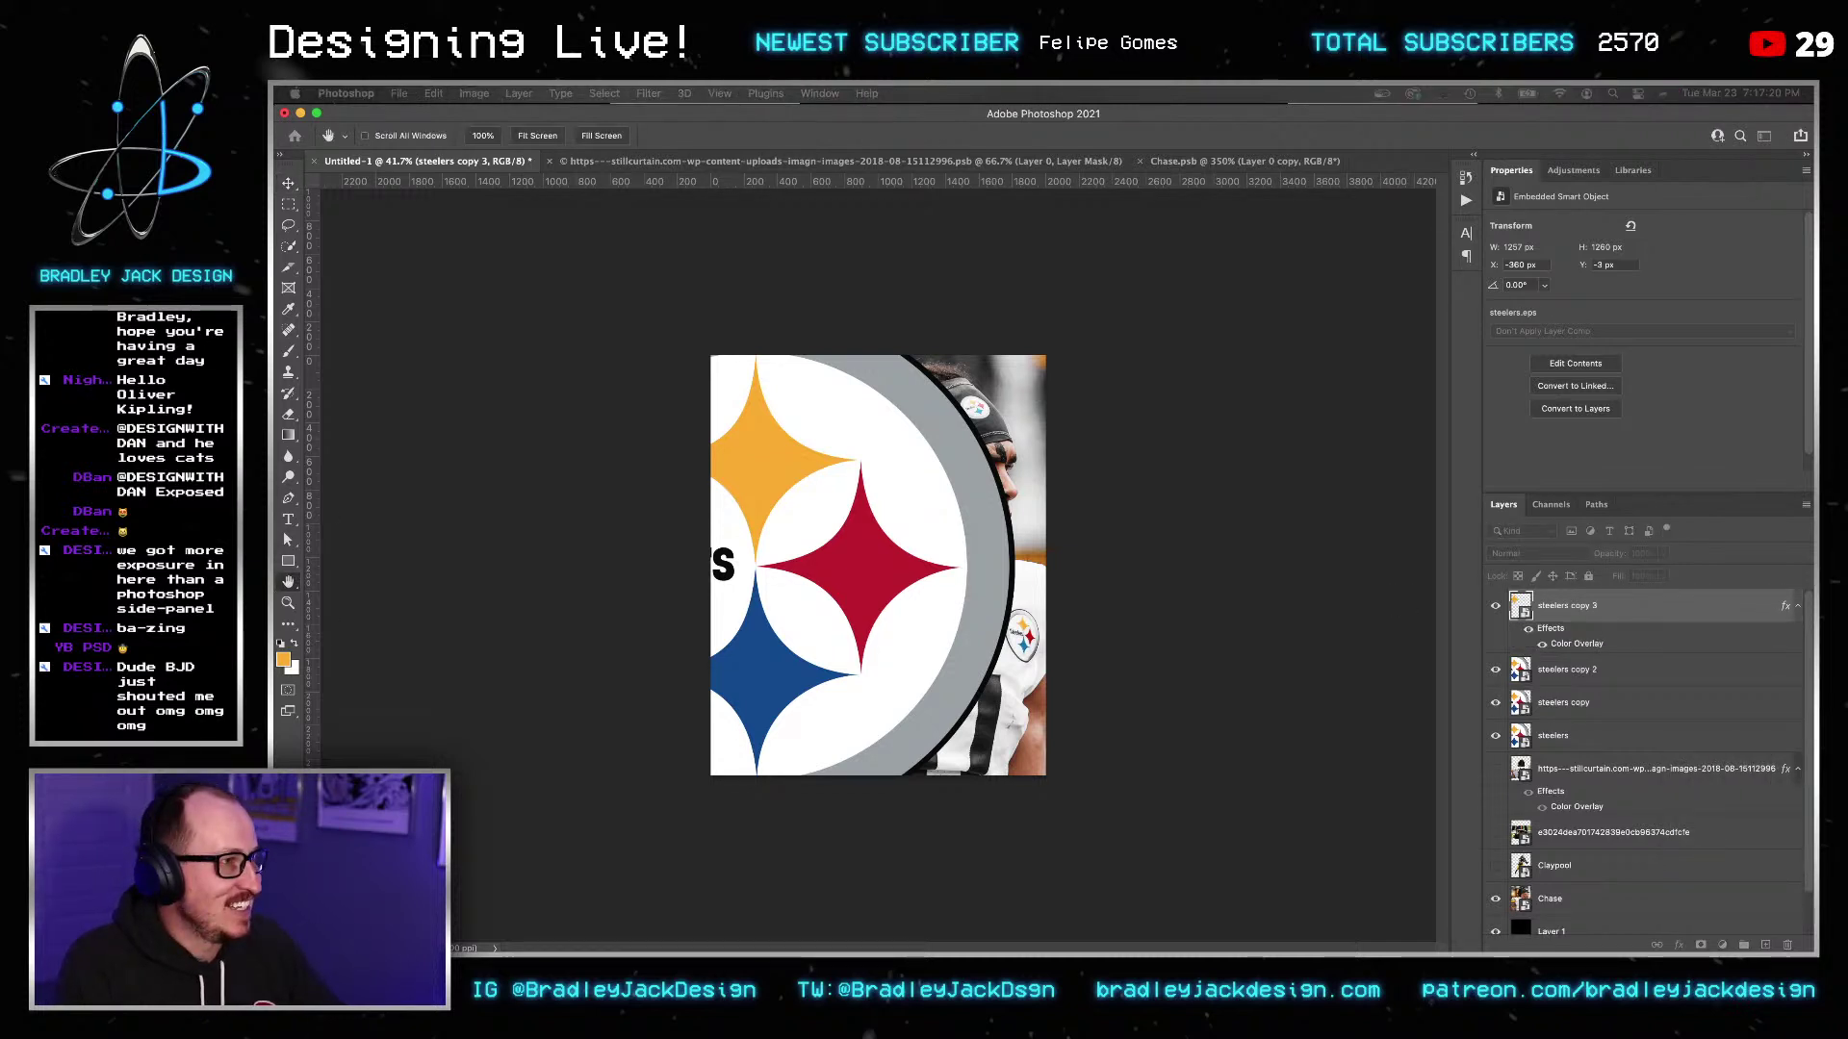
key(Return)
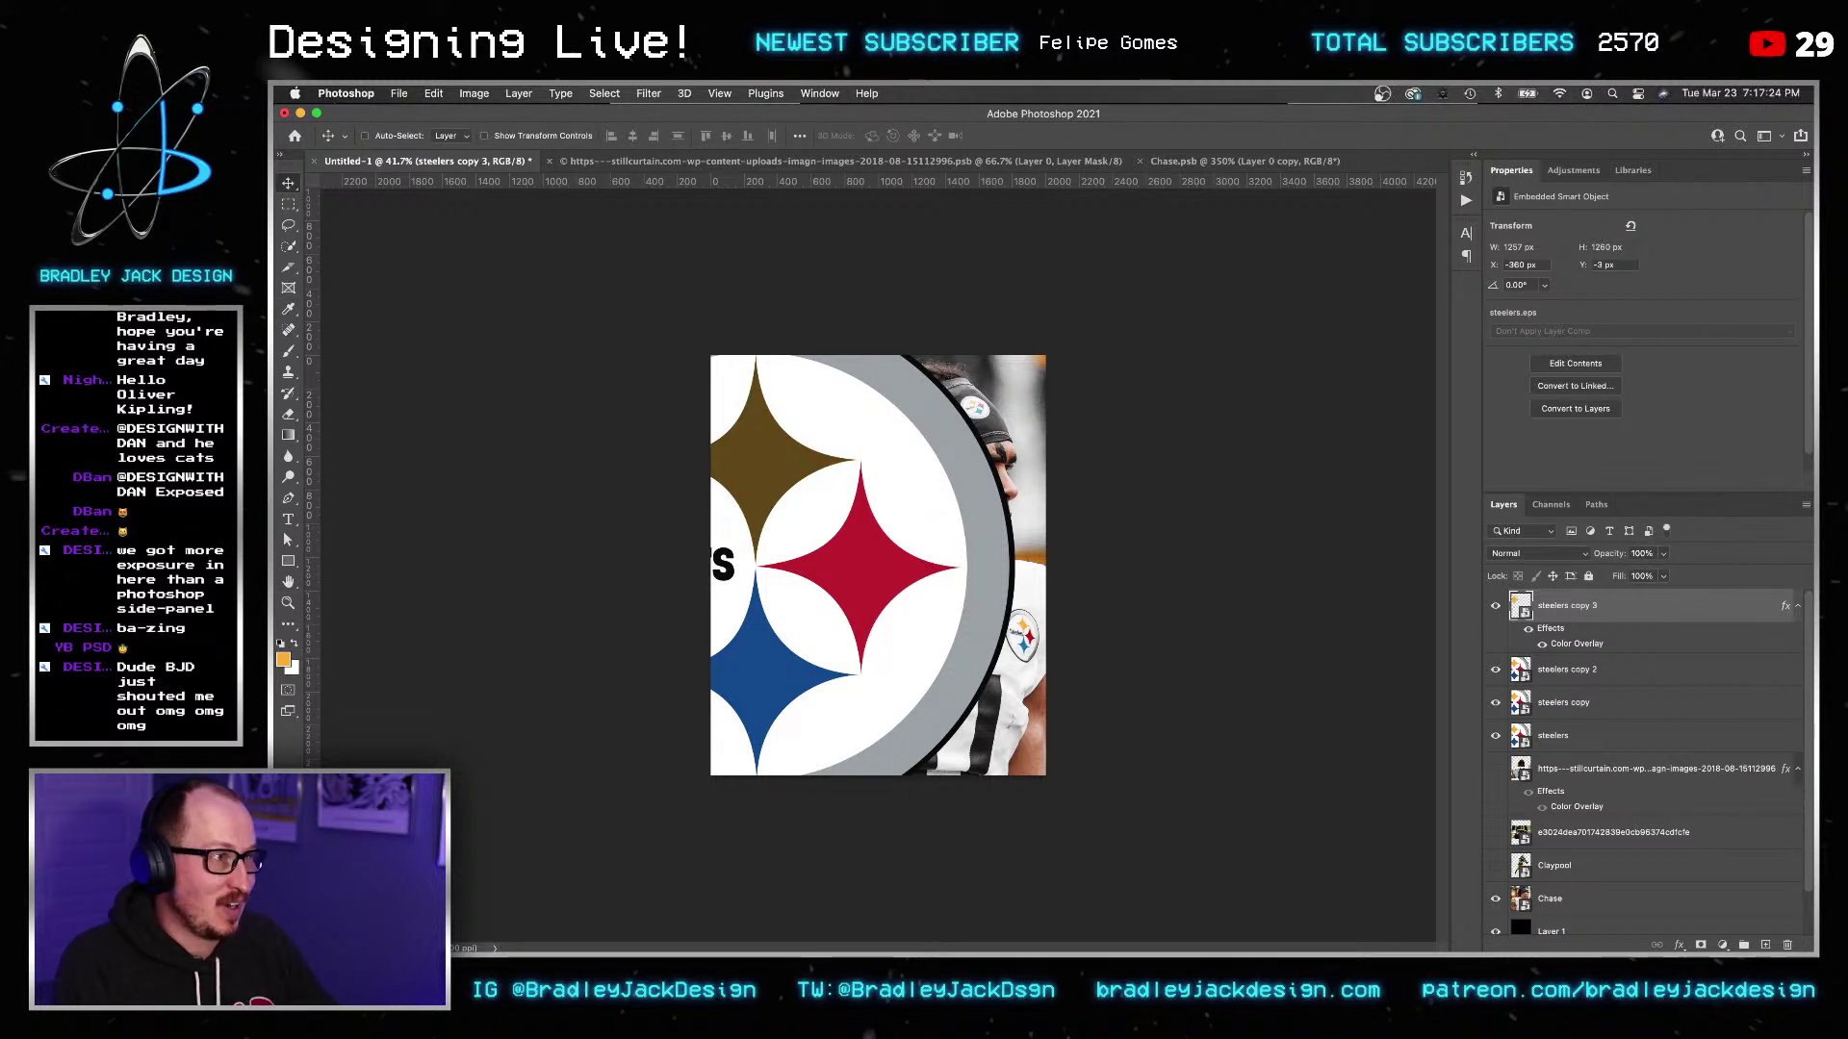
Try to cover the logo's red star with a duplicate of the dark brown star, nudging it into alignment.
scroll(830, 539, up, 5)
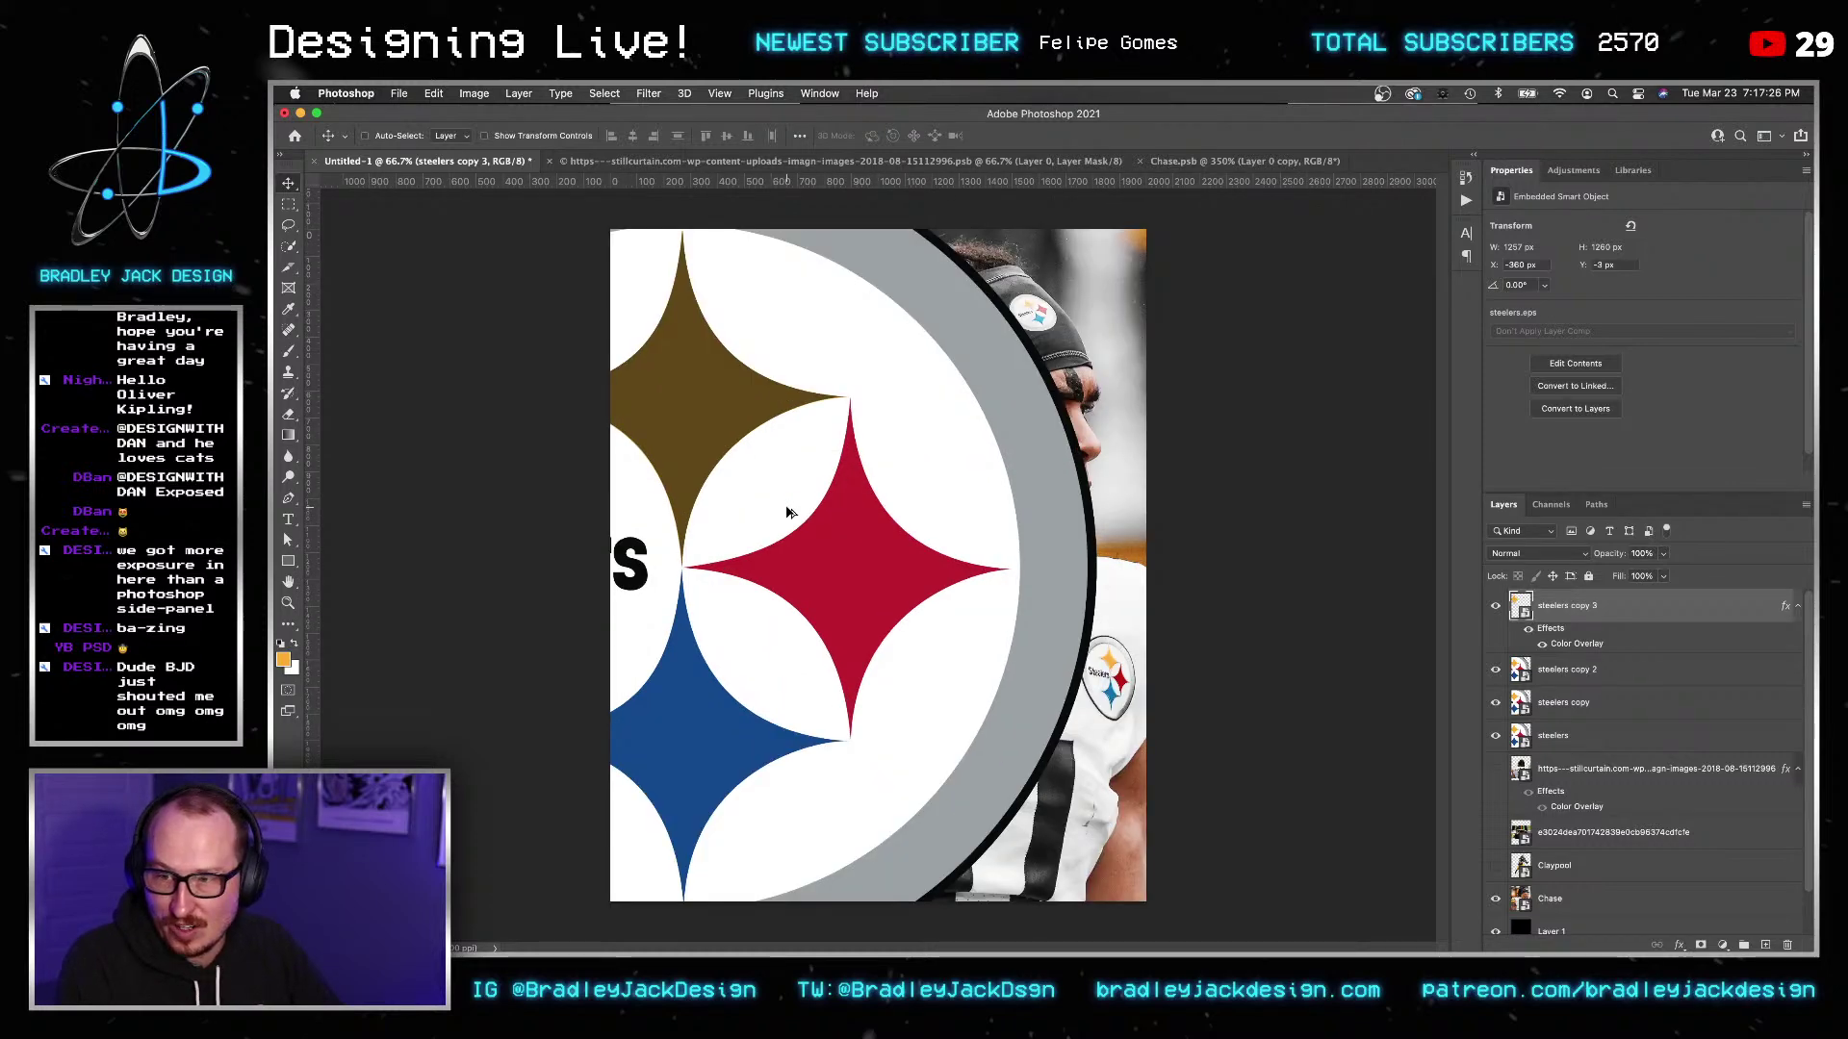
drag(668, 425, 930, 695)
key(Right)
key(Right)
key(Right)
key(Right)
key(Right)
key(Right)
key(Right)
key(Right)
key(Right)
key(Down)
key(Down)
key(Down)
key(Down)
key(Down)
key(Down)
key(Down)
key(Down)
key(Down)
key(Down)
key(Down)
key(Down)
key(Down)
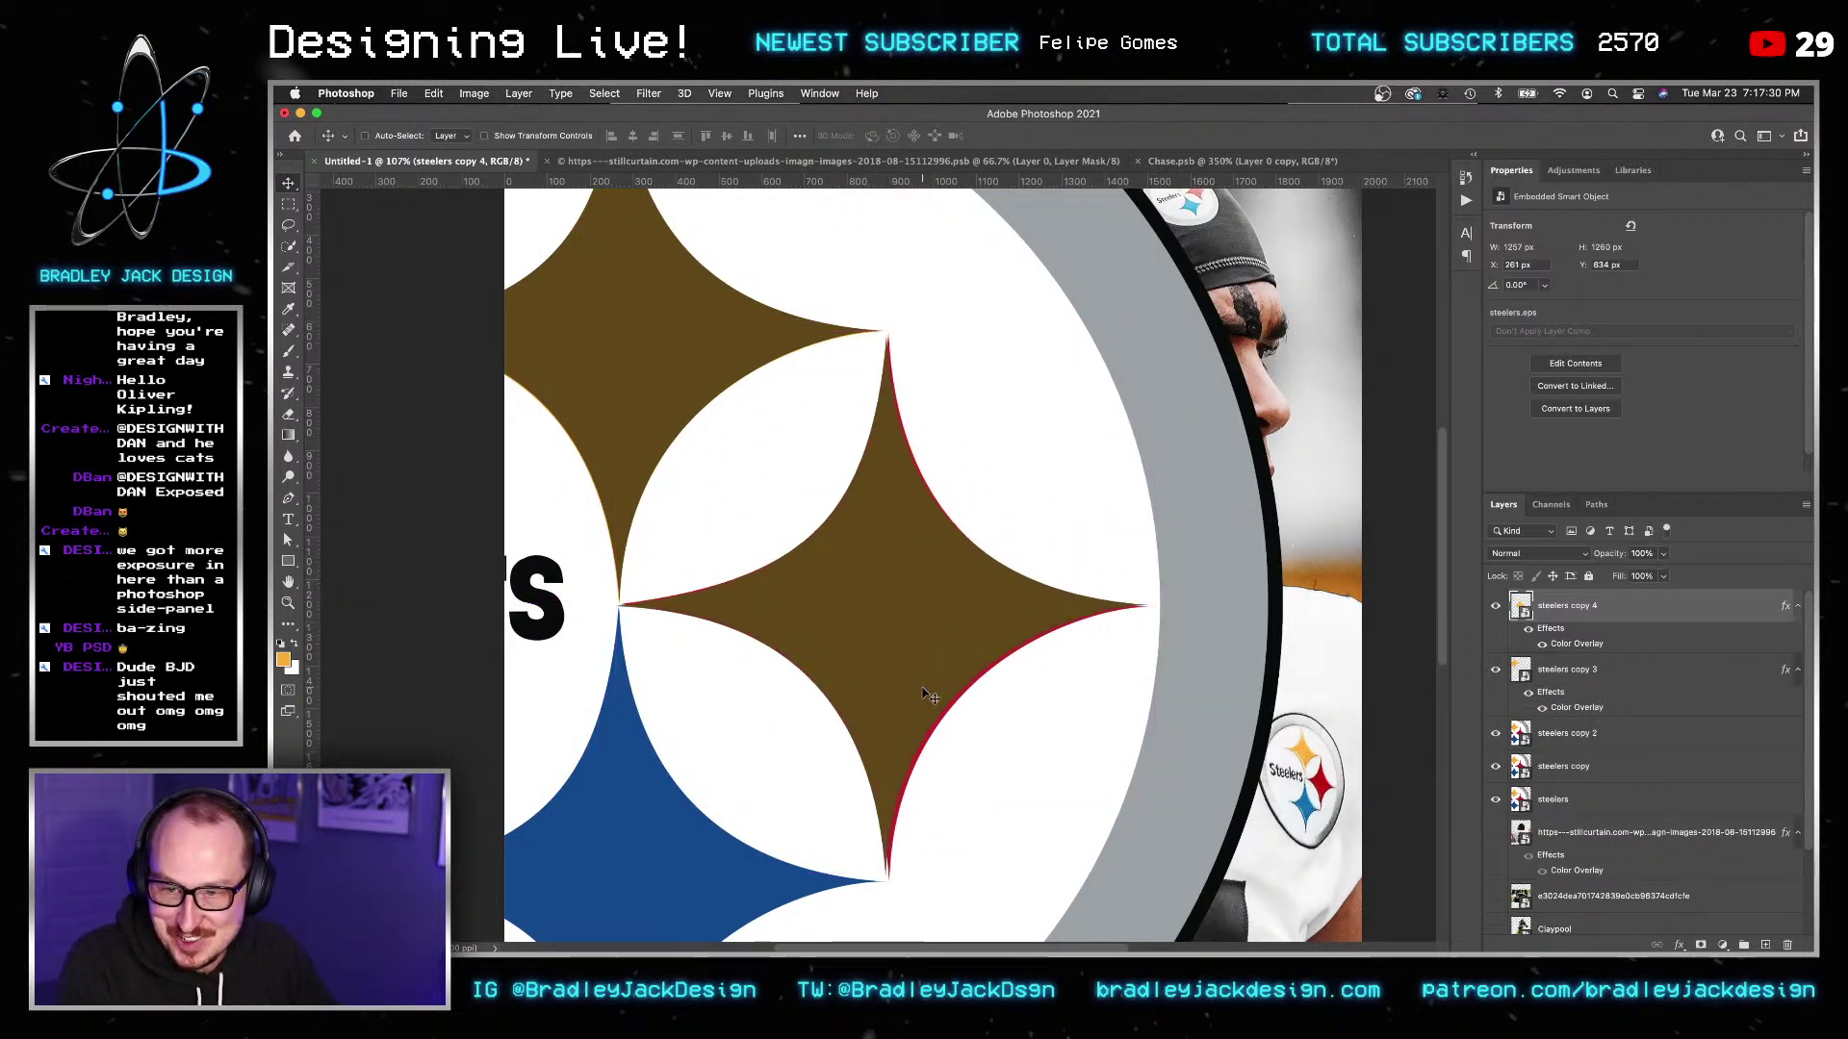
key(super+z)
key(super+z)
key(super+z)
key(super+z)
key(super+shift+z)
In Illustrator, reduce steelers copy 2 to only the red star and save it; back in Photoshop, align it over the logo's red star.
double_click(1519, 668)
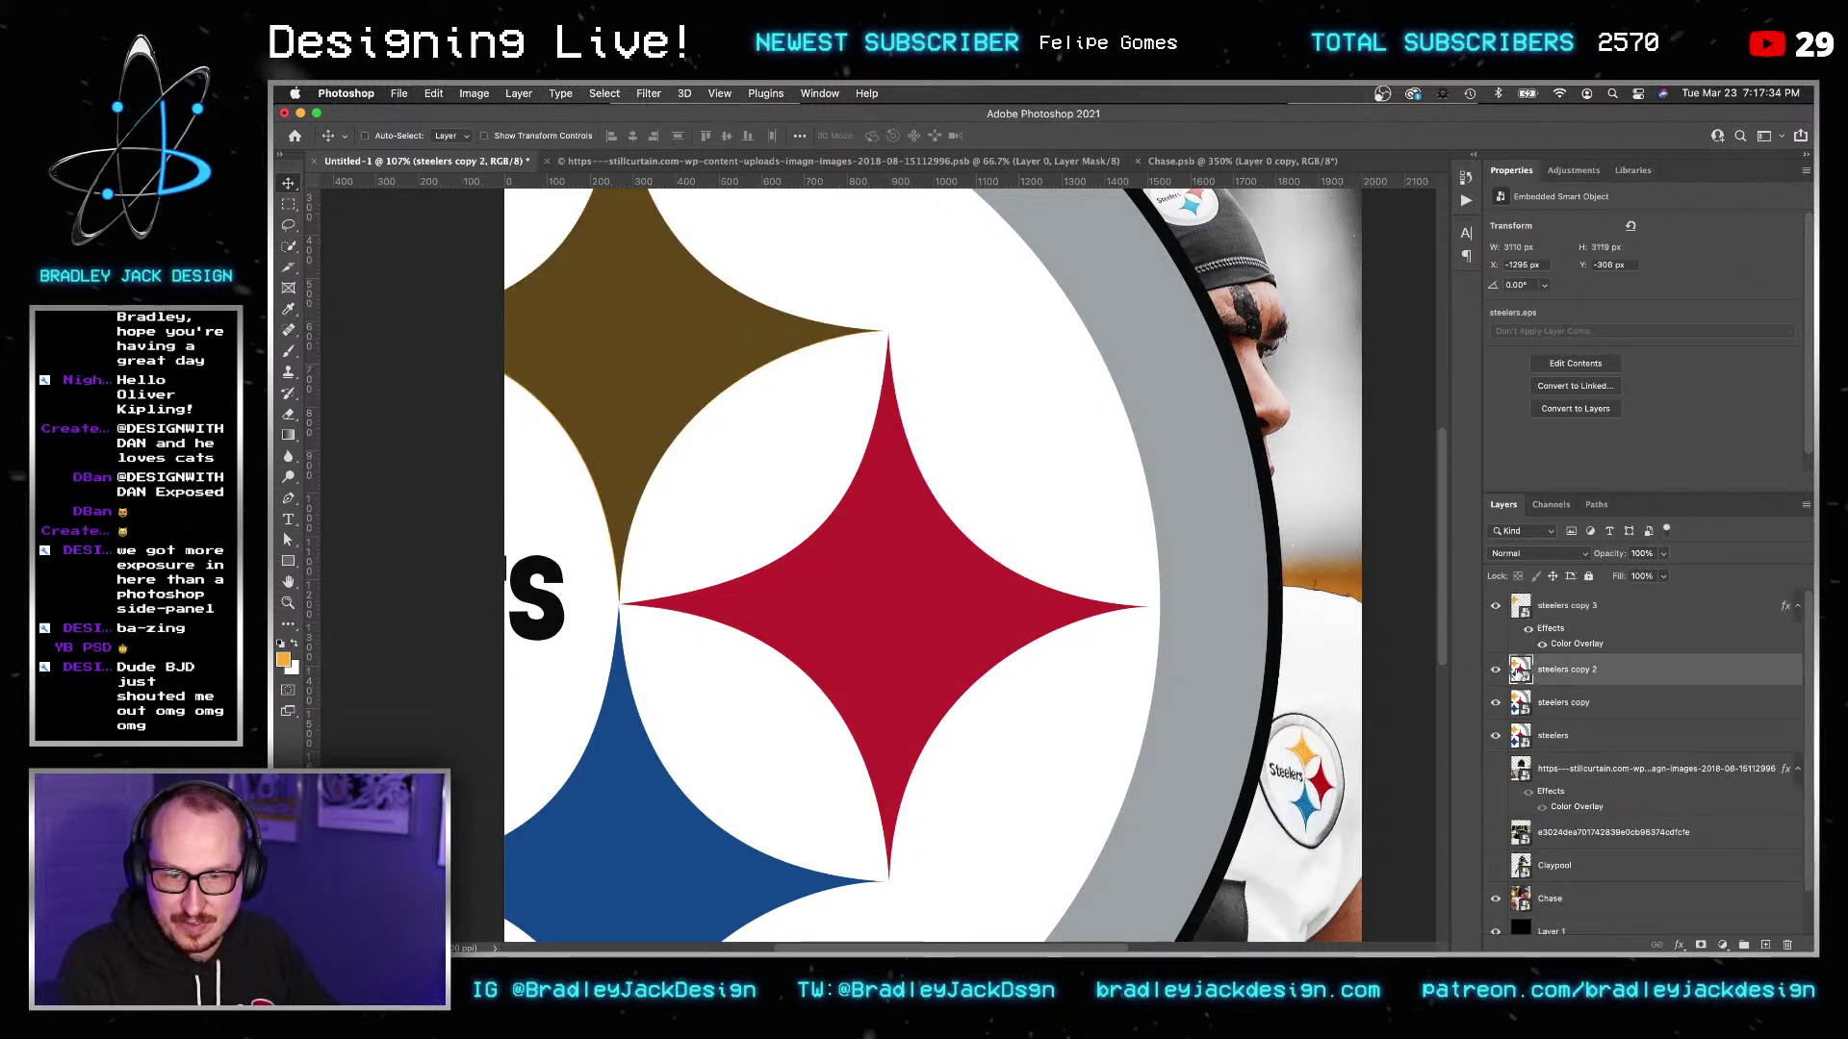
scroll(939, 606, up, 3)
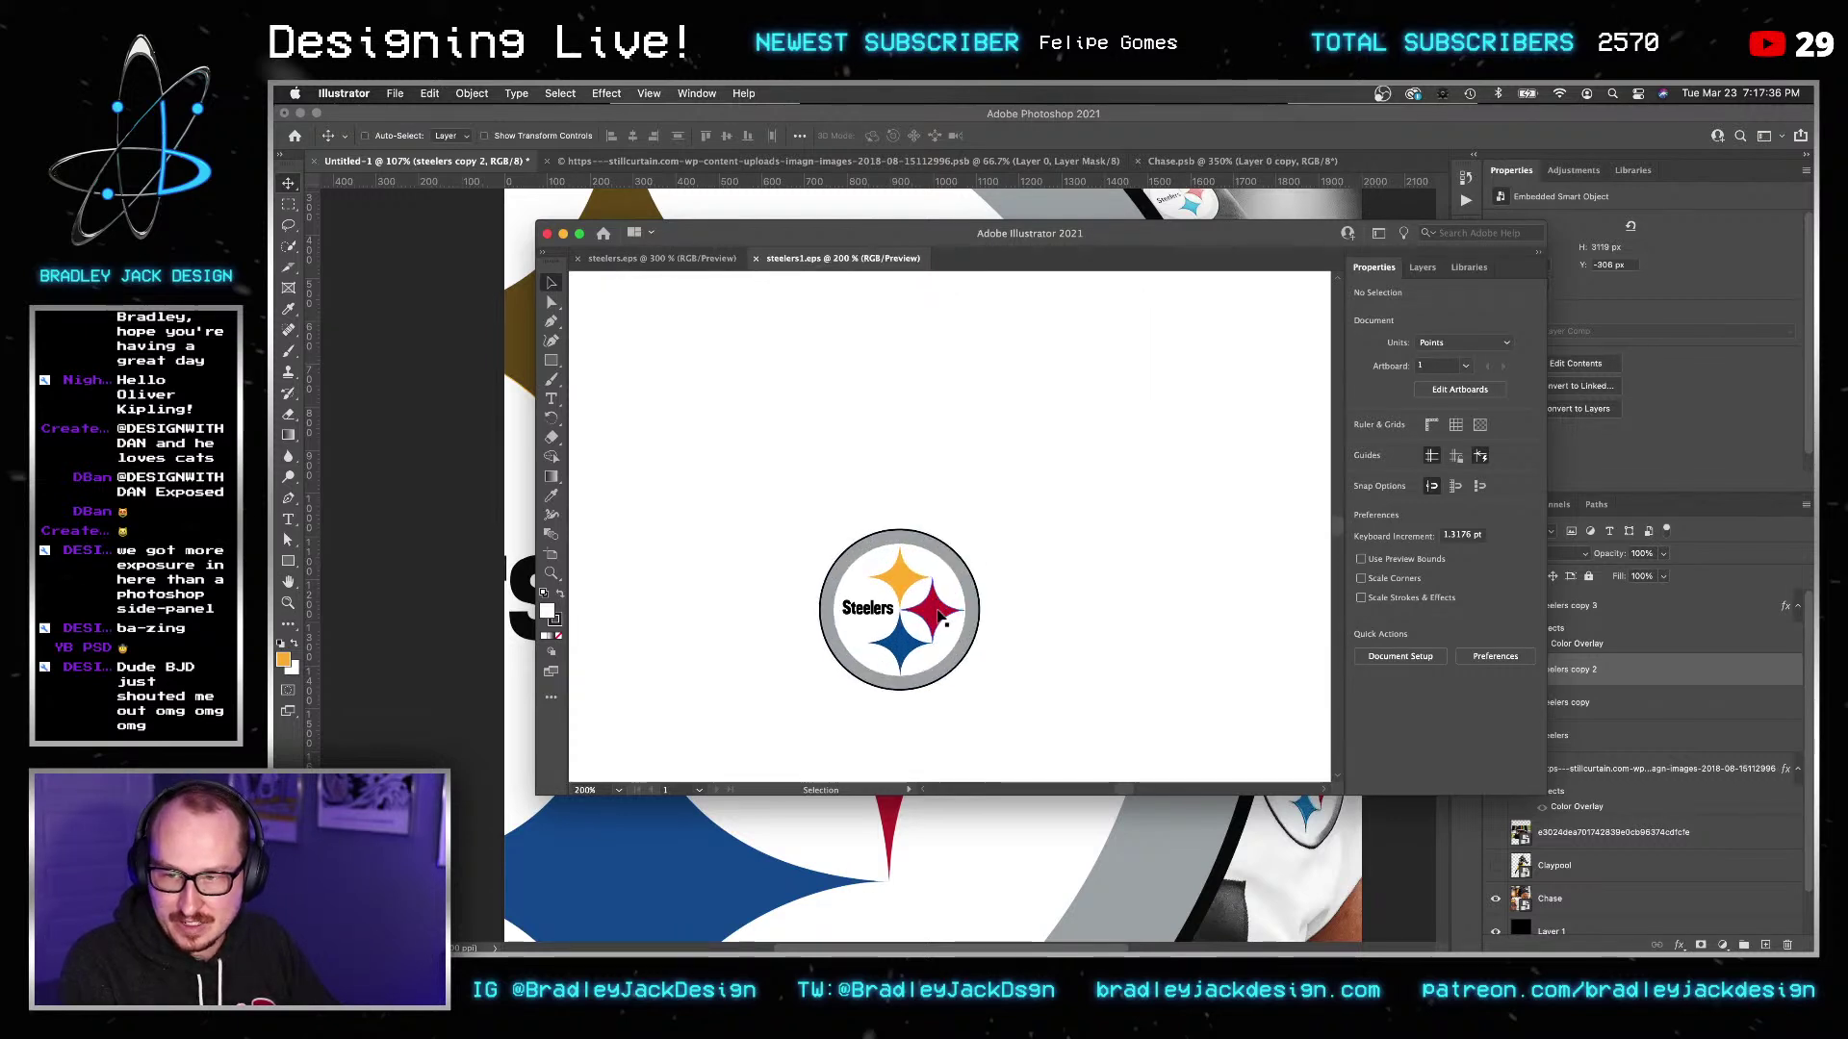
key(a)
click(940, 613)
key(v)
key(BackSpace)
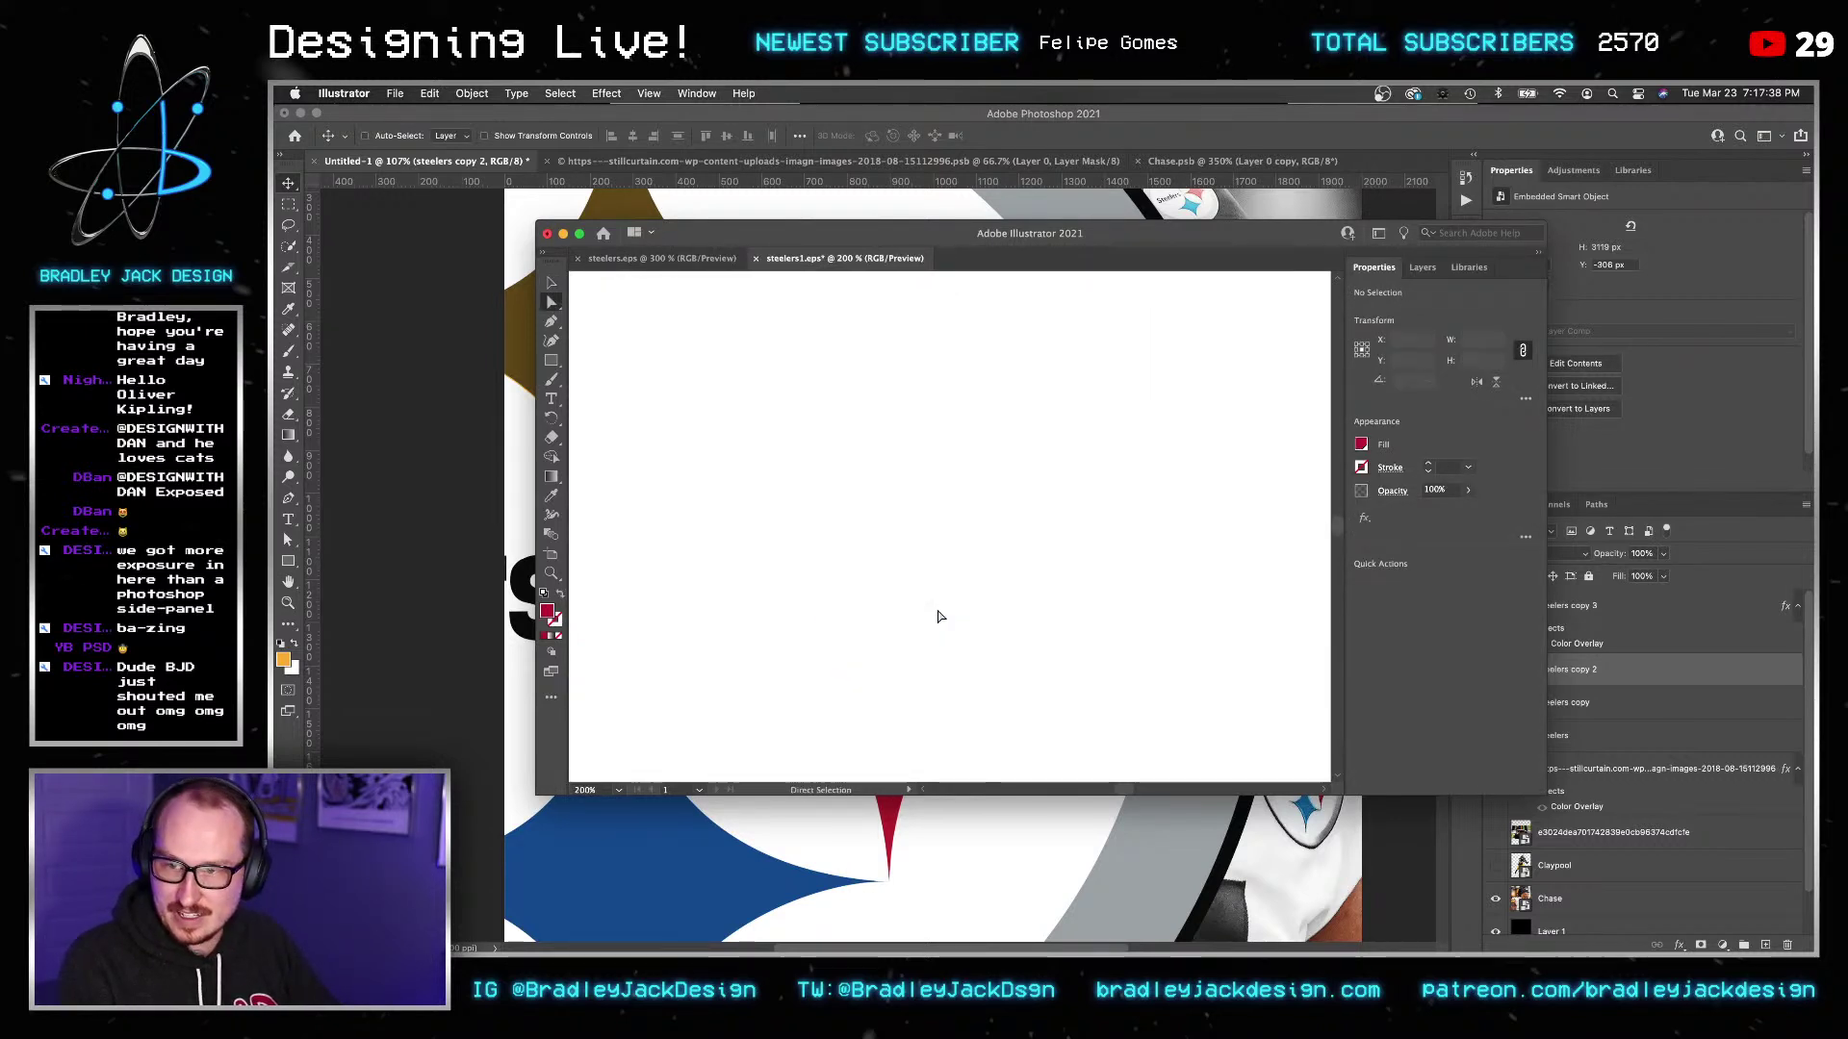
key(super+v)
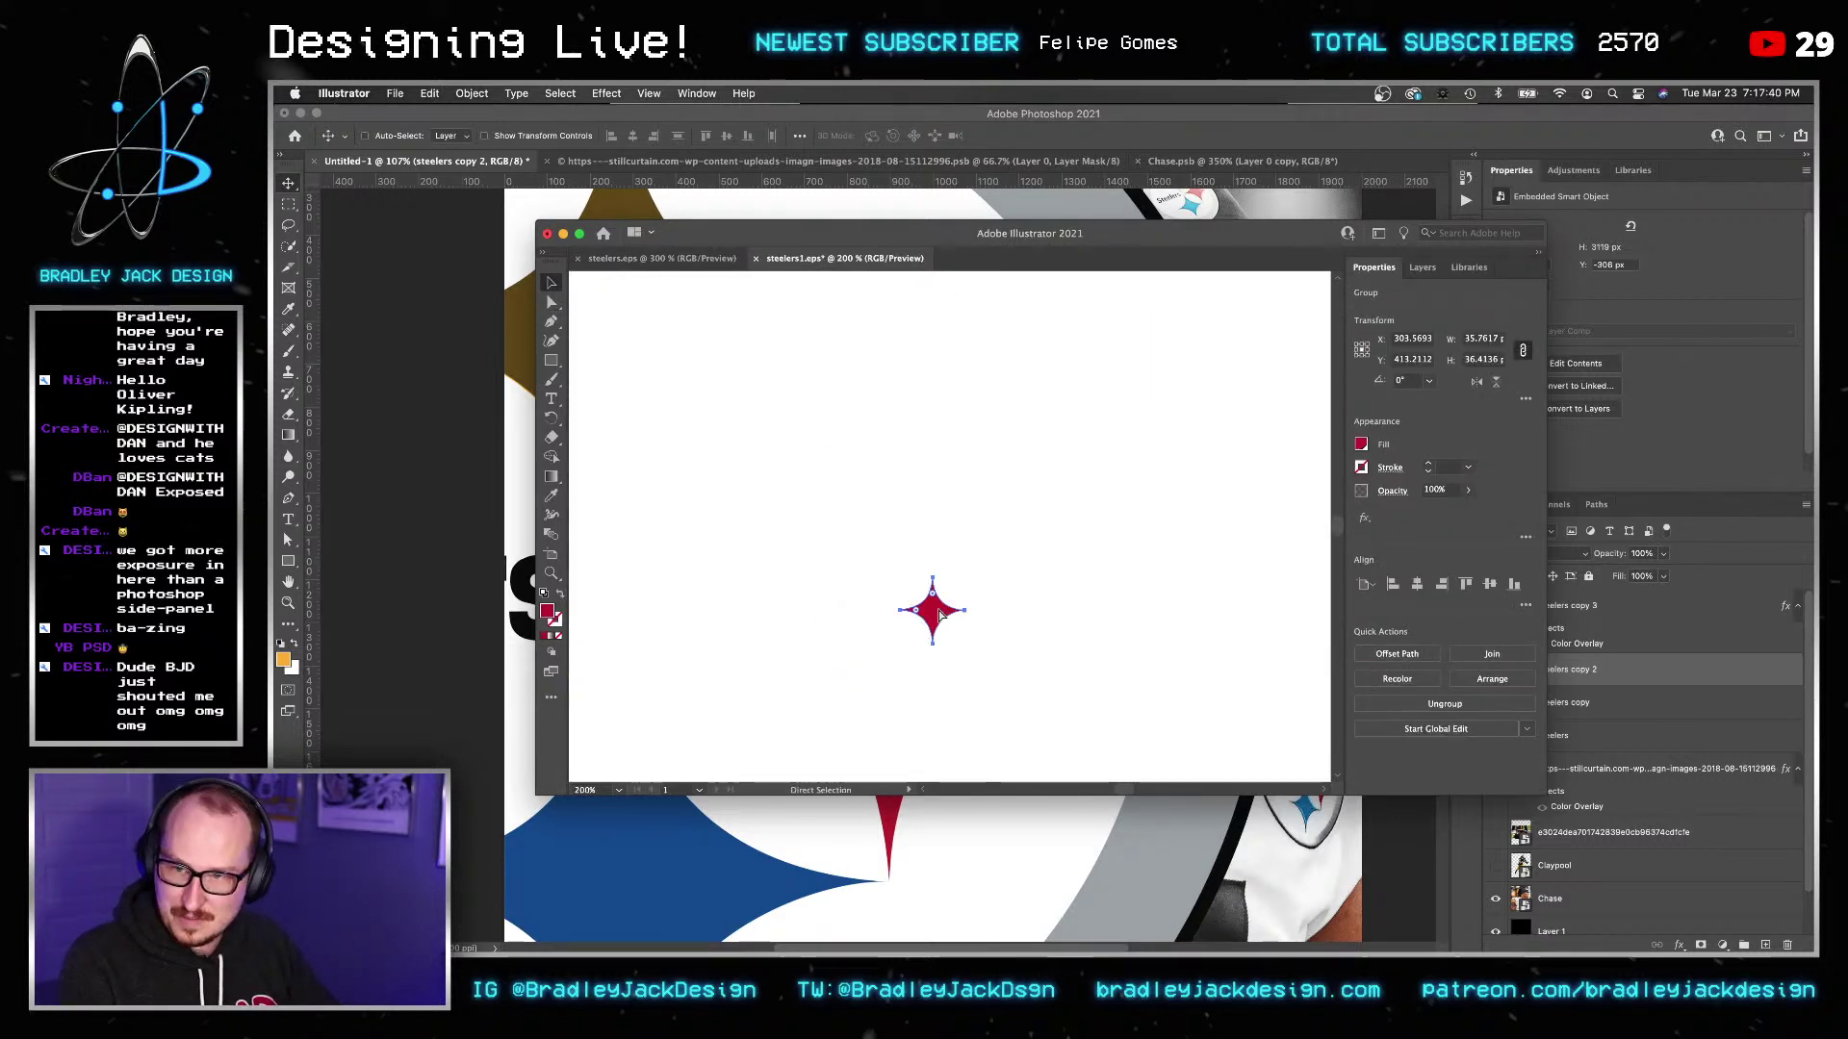
key(super+s)
key(Return)
key(super+Tab)
drag(955, 623, 929, 625)
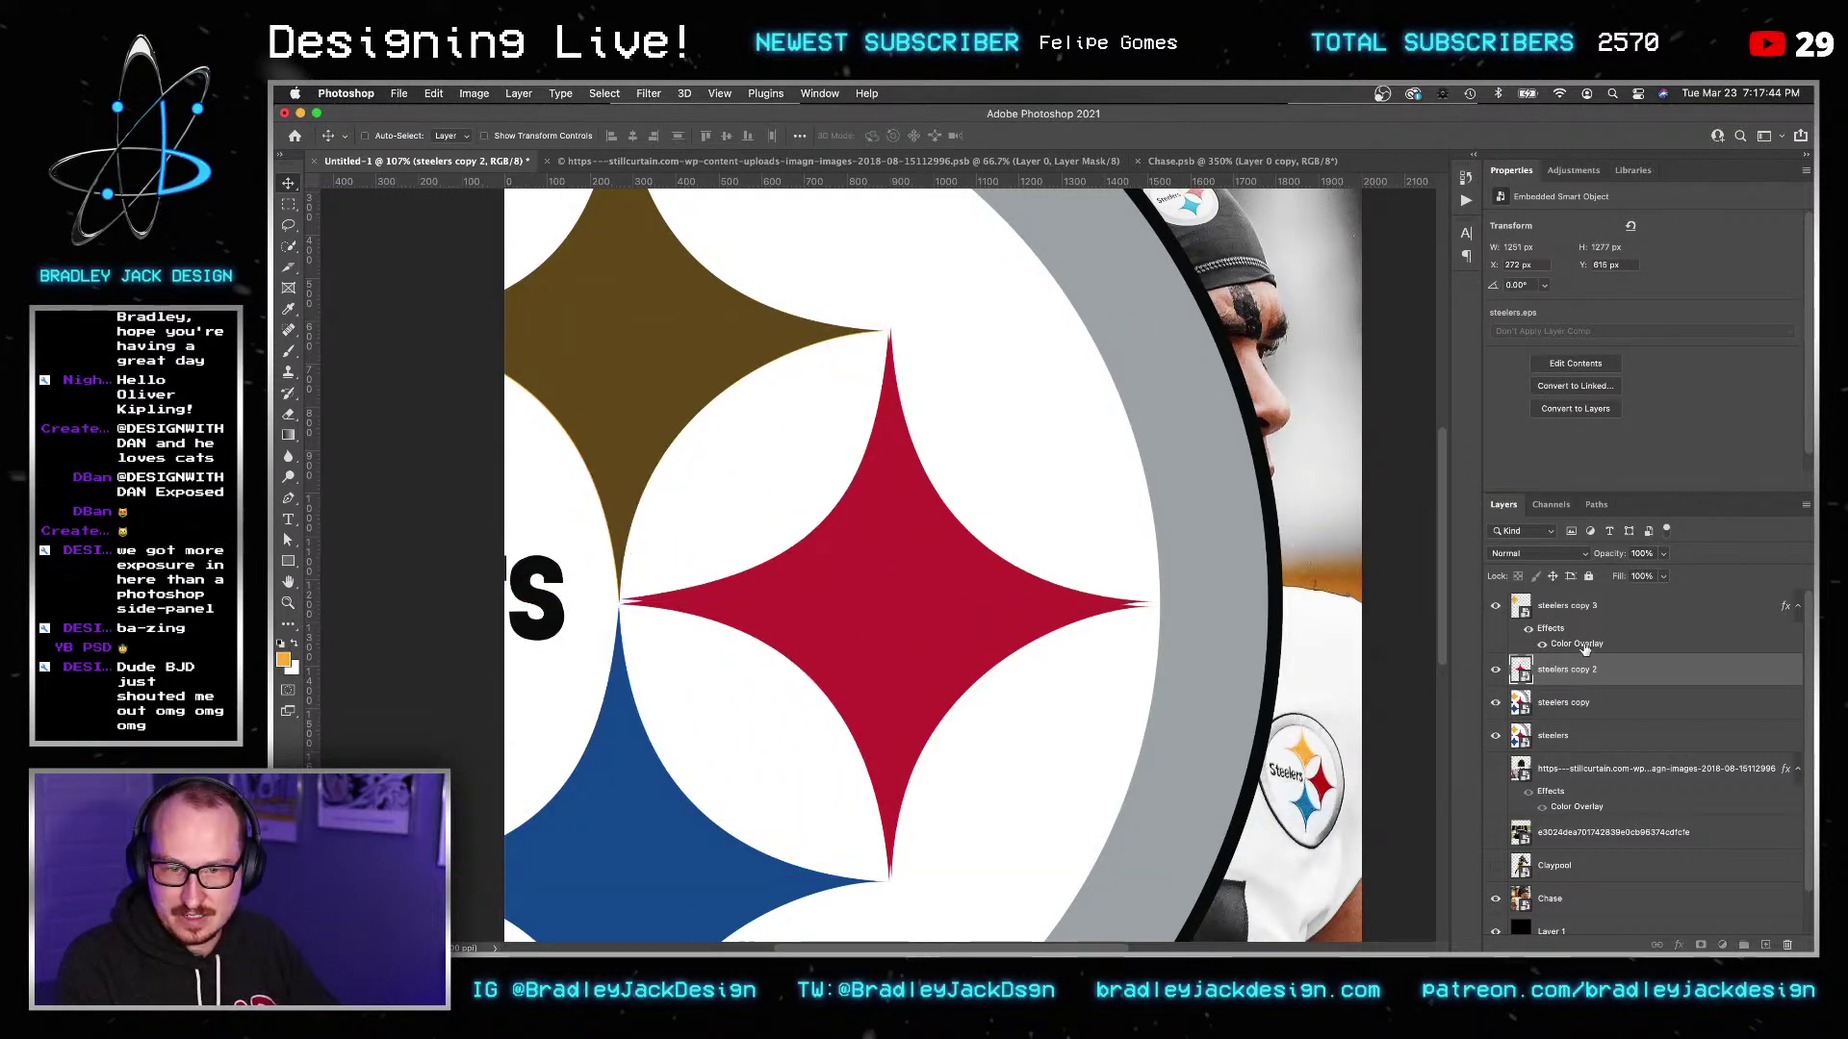
Open the artwork of steelers copy in Illustrator, reduce it to only the blue star kept in place, and save it.
click(1542, 700)
double_click(1519, 704)
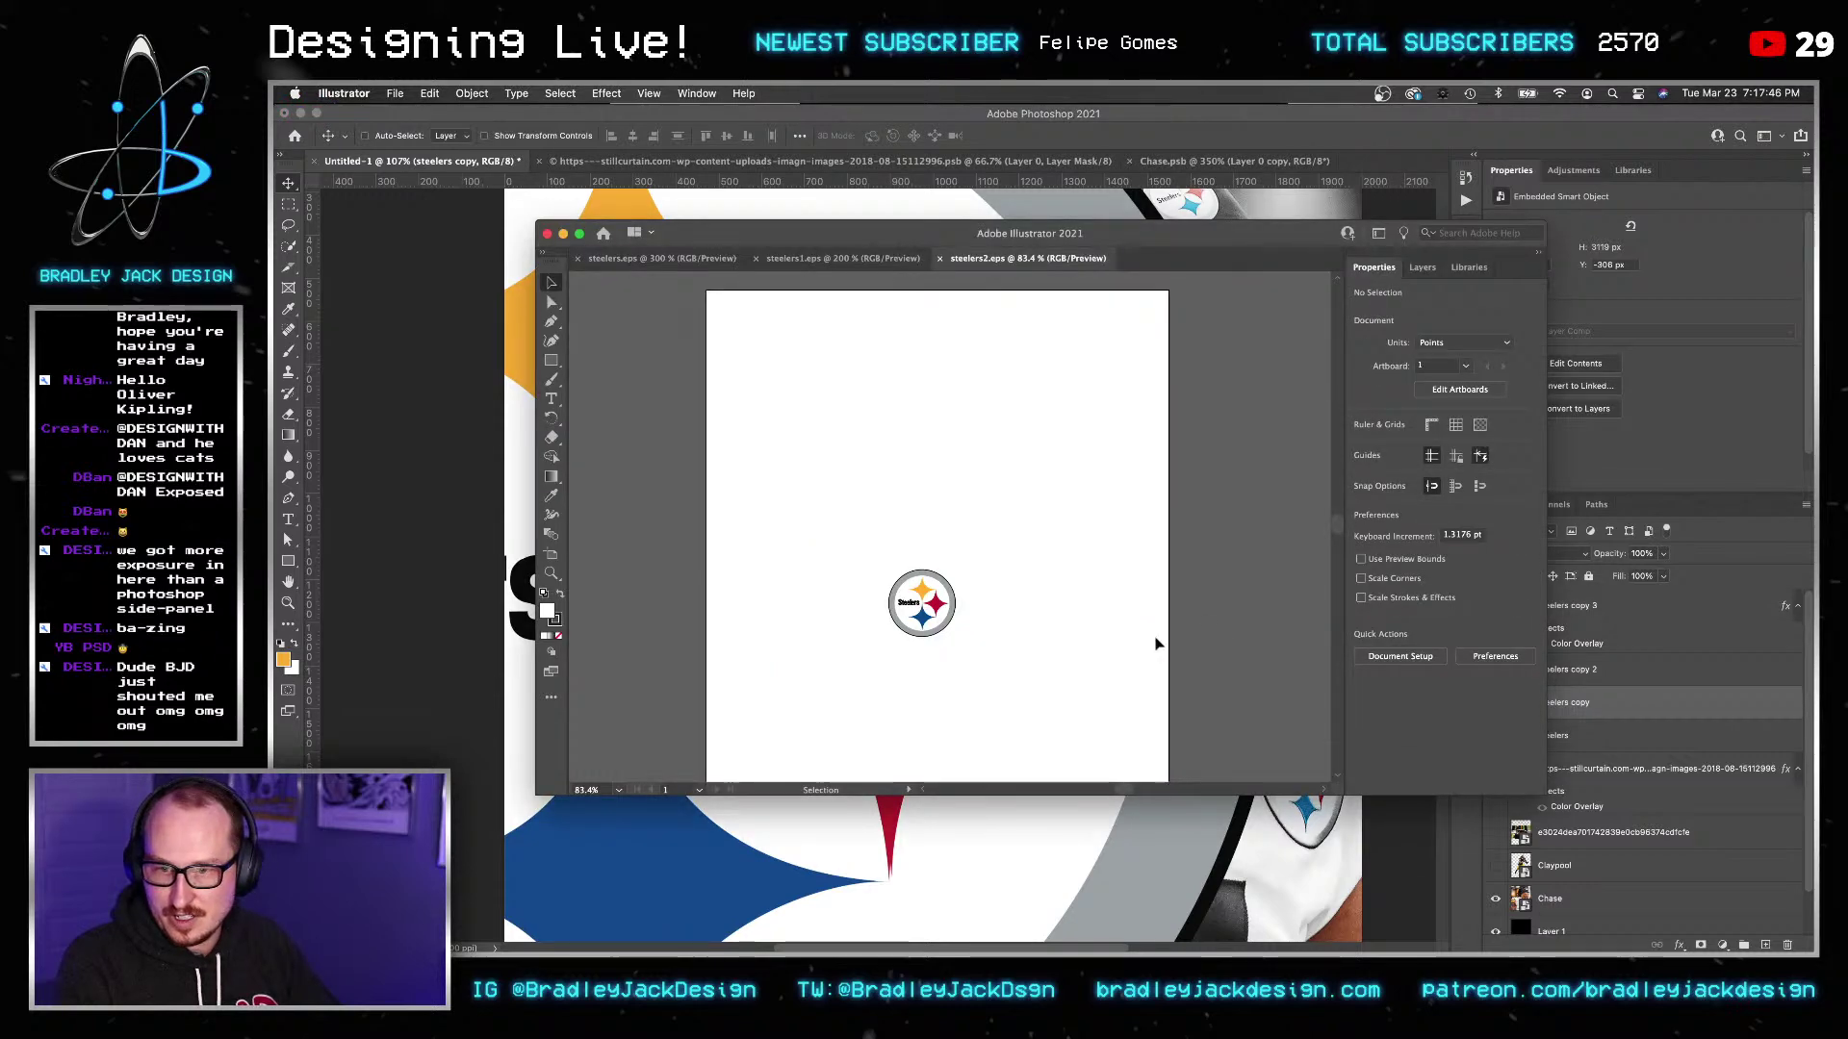
key(super+c)
key(super+a)
key(Delete)
key(super+f)
key(super+s)
click(1194, 543)
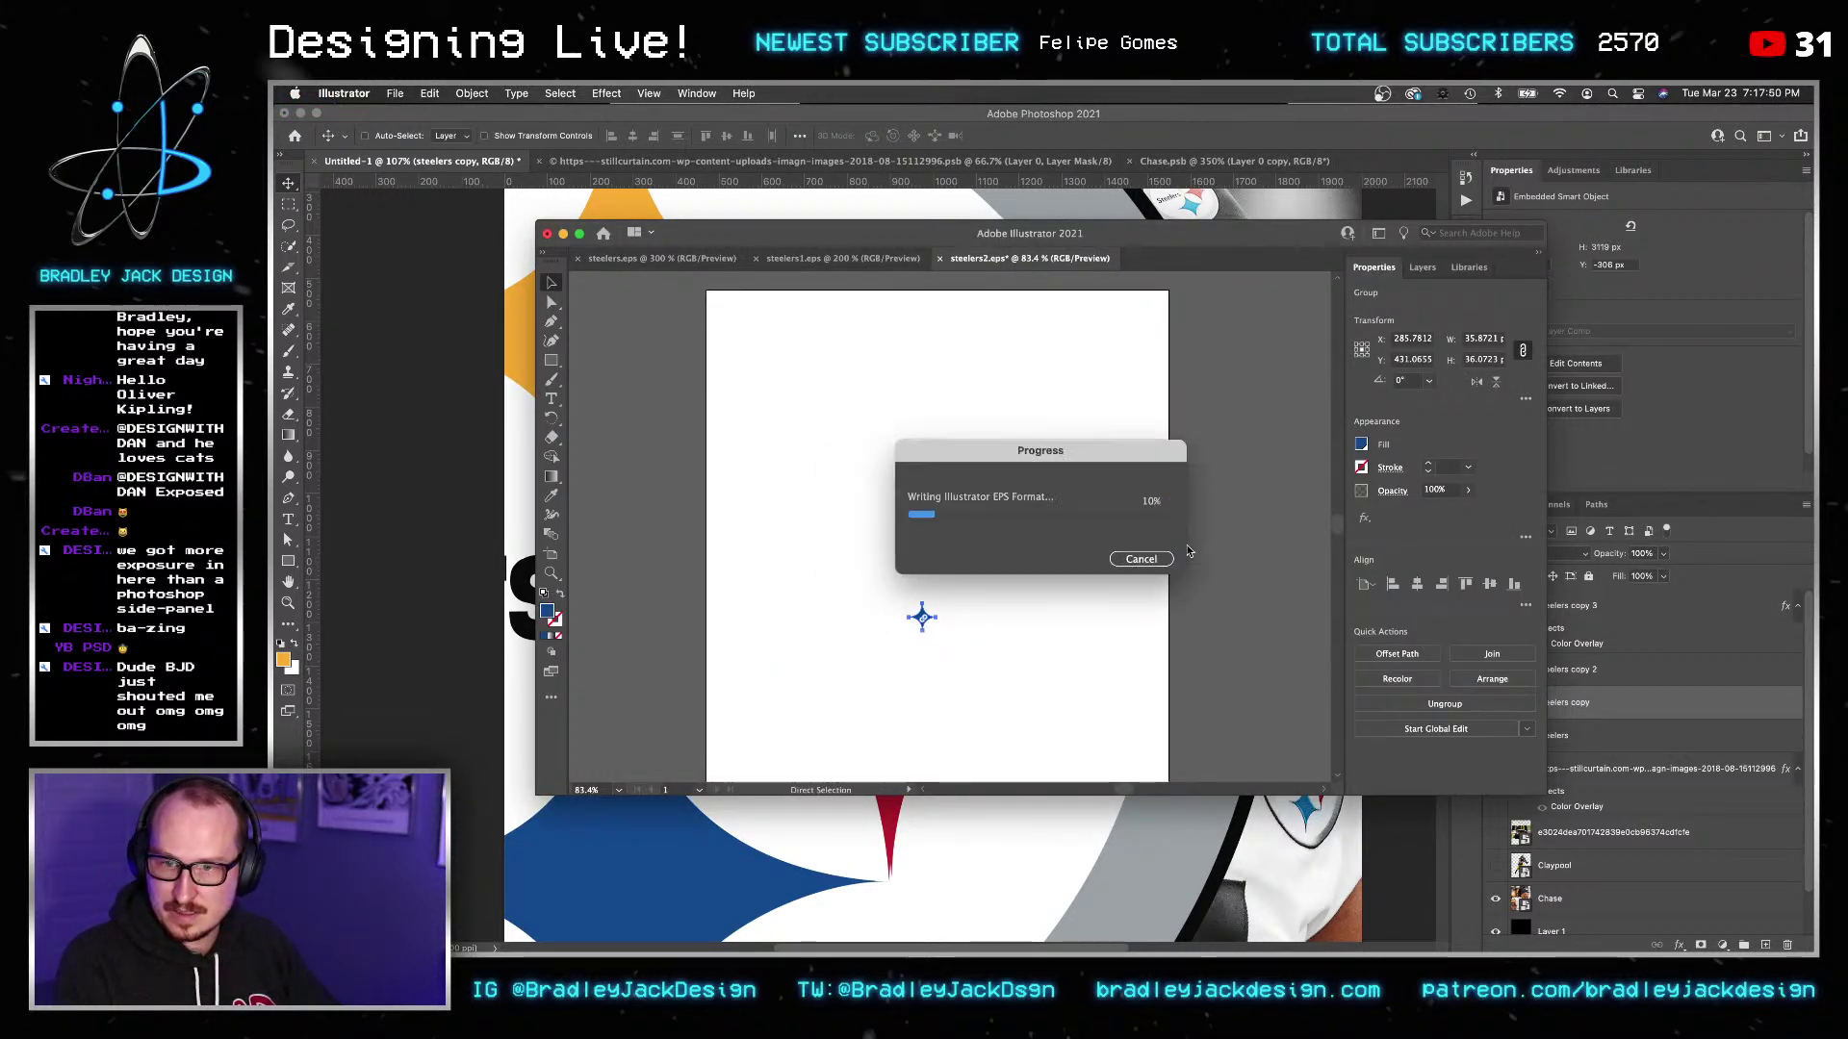
Reduce the artwork of the original steelers layer to only the Steelers wordmark, save it, and return to the Photoshop poster.
click(1523, 705)
double_click(1518, 735)
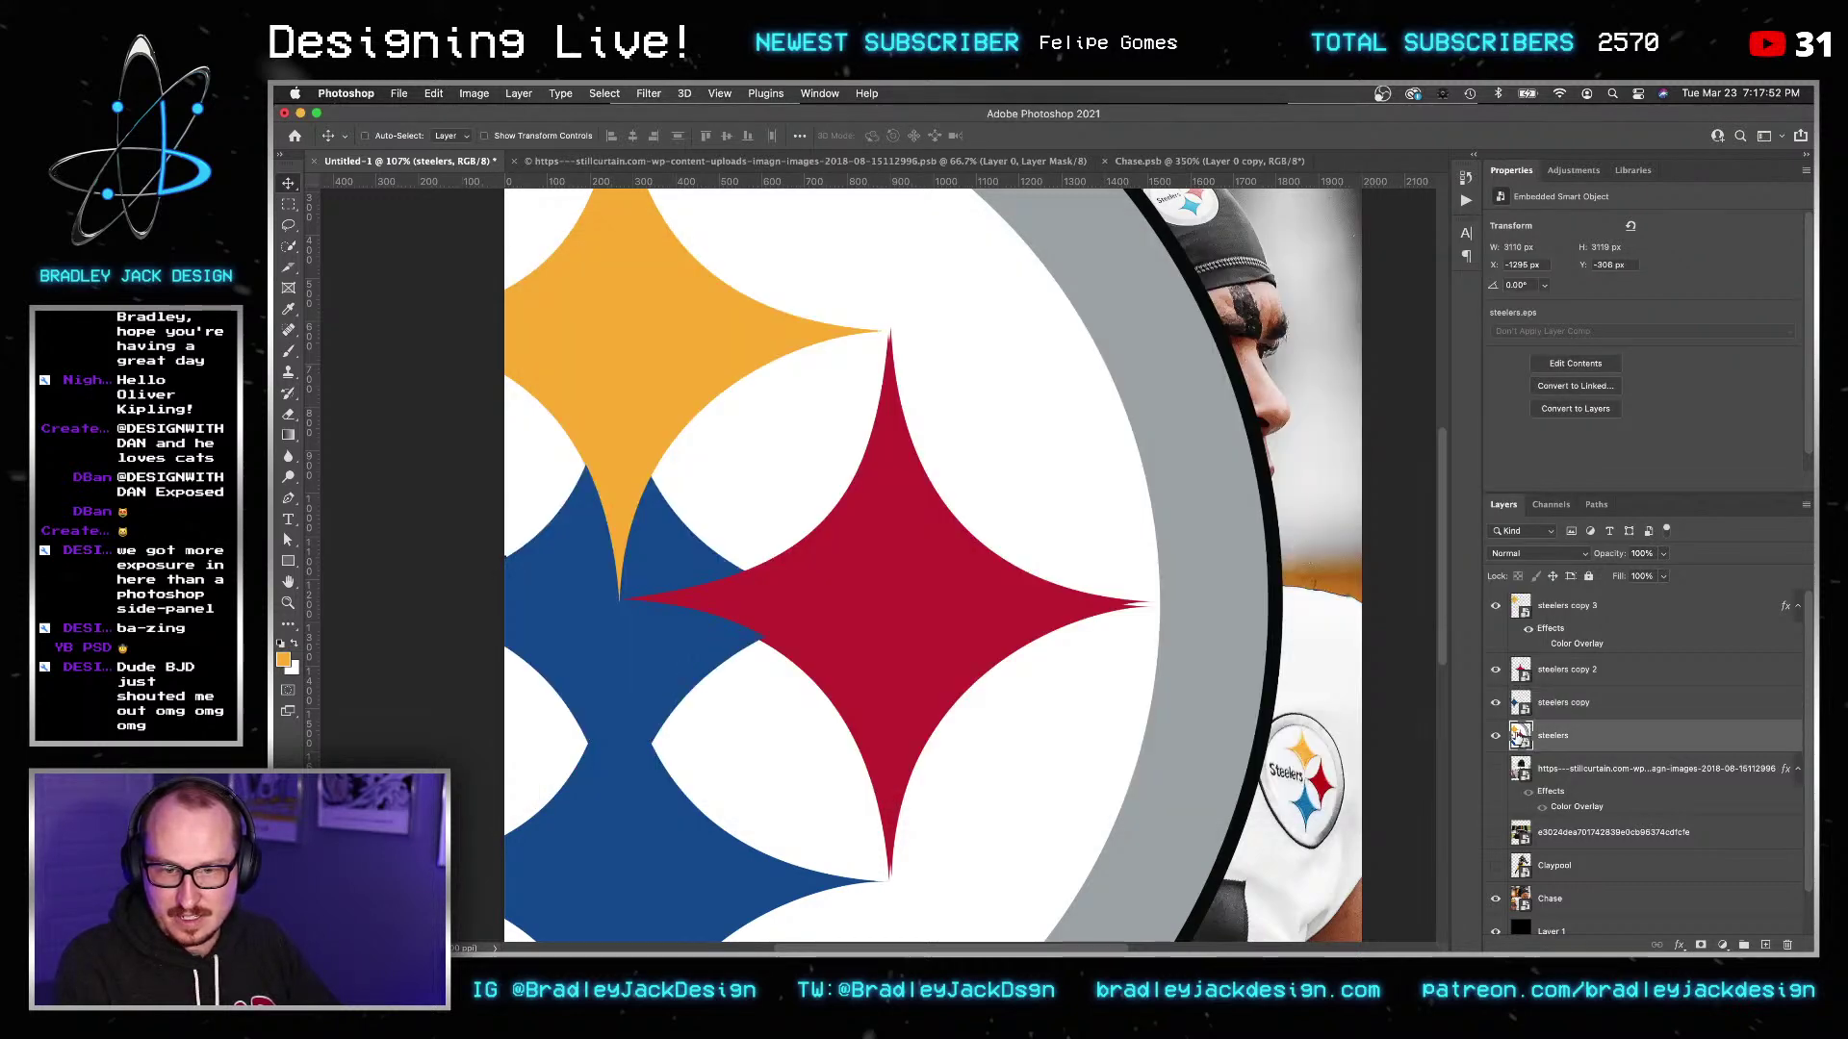
scroll(904, 608, up, 5)
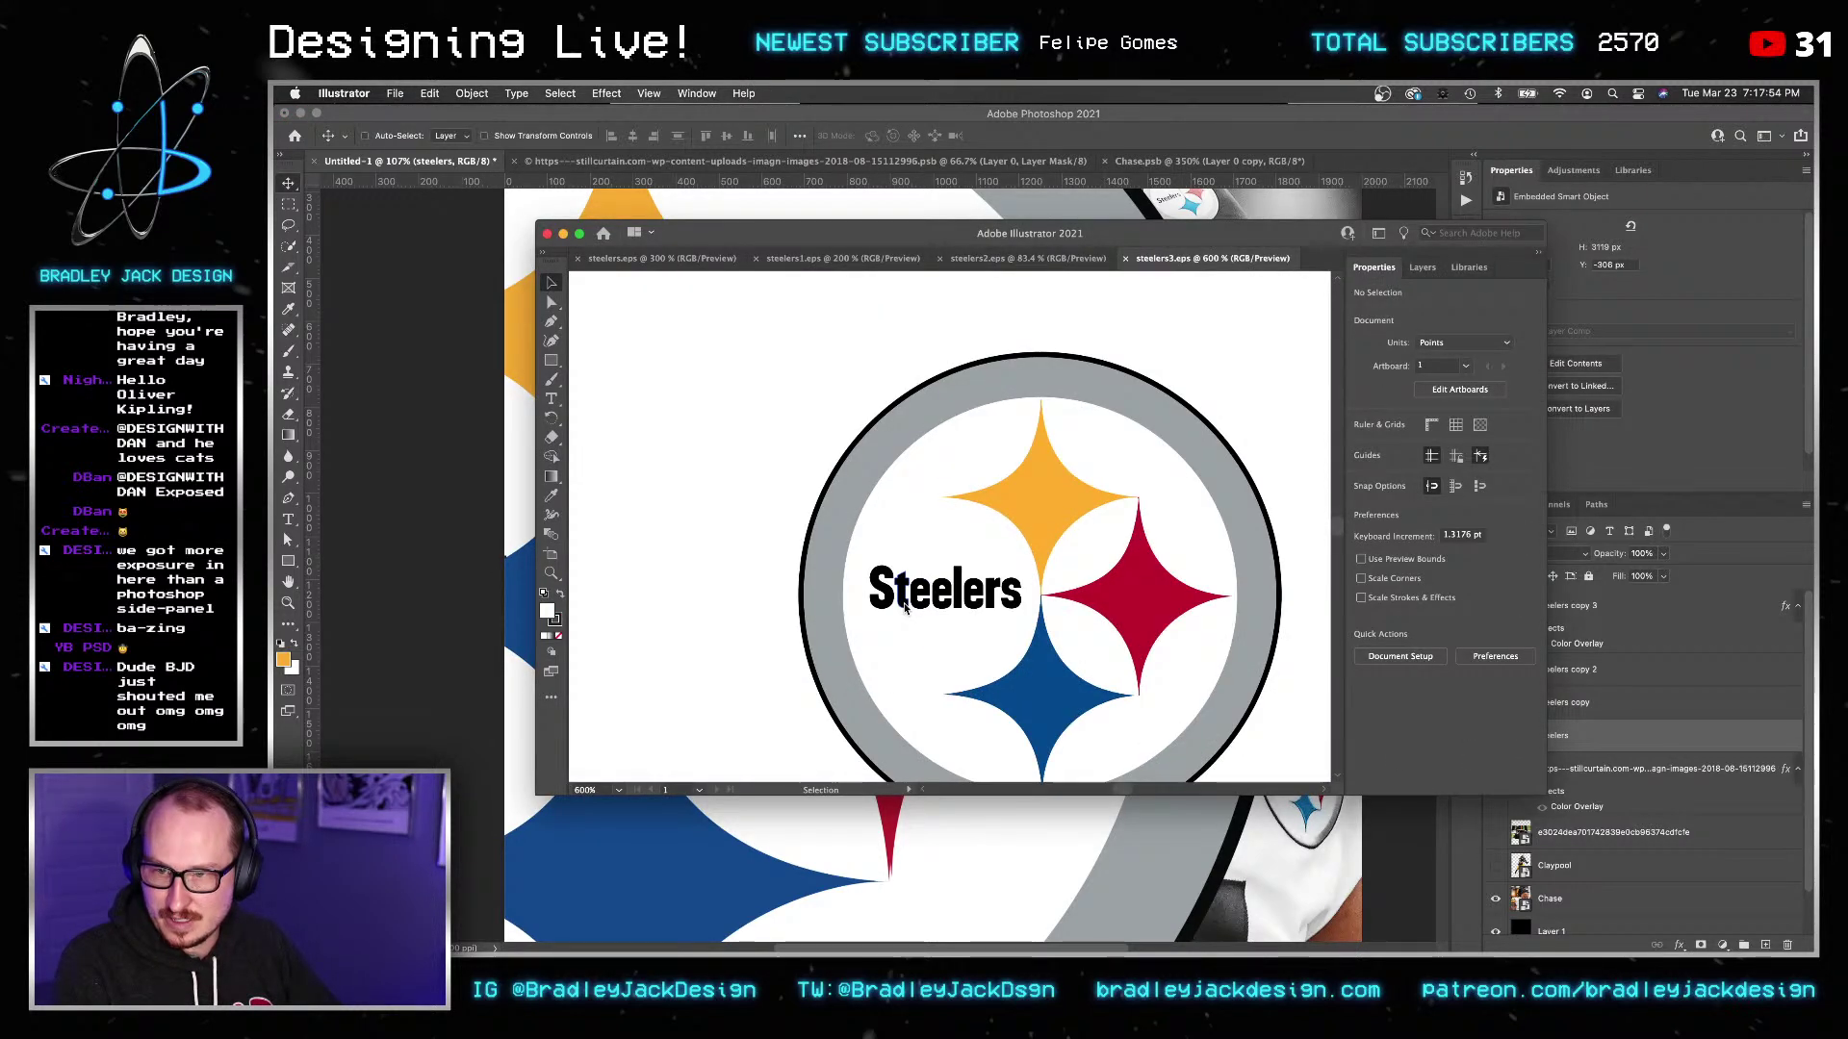
double_click(905, 608)
key(super+shift+i)
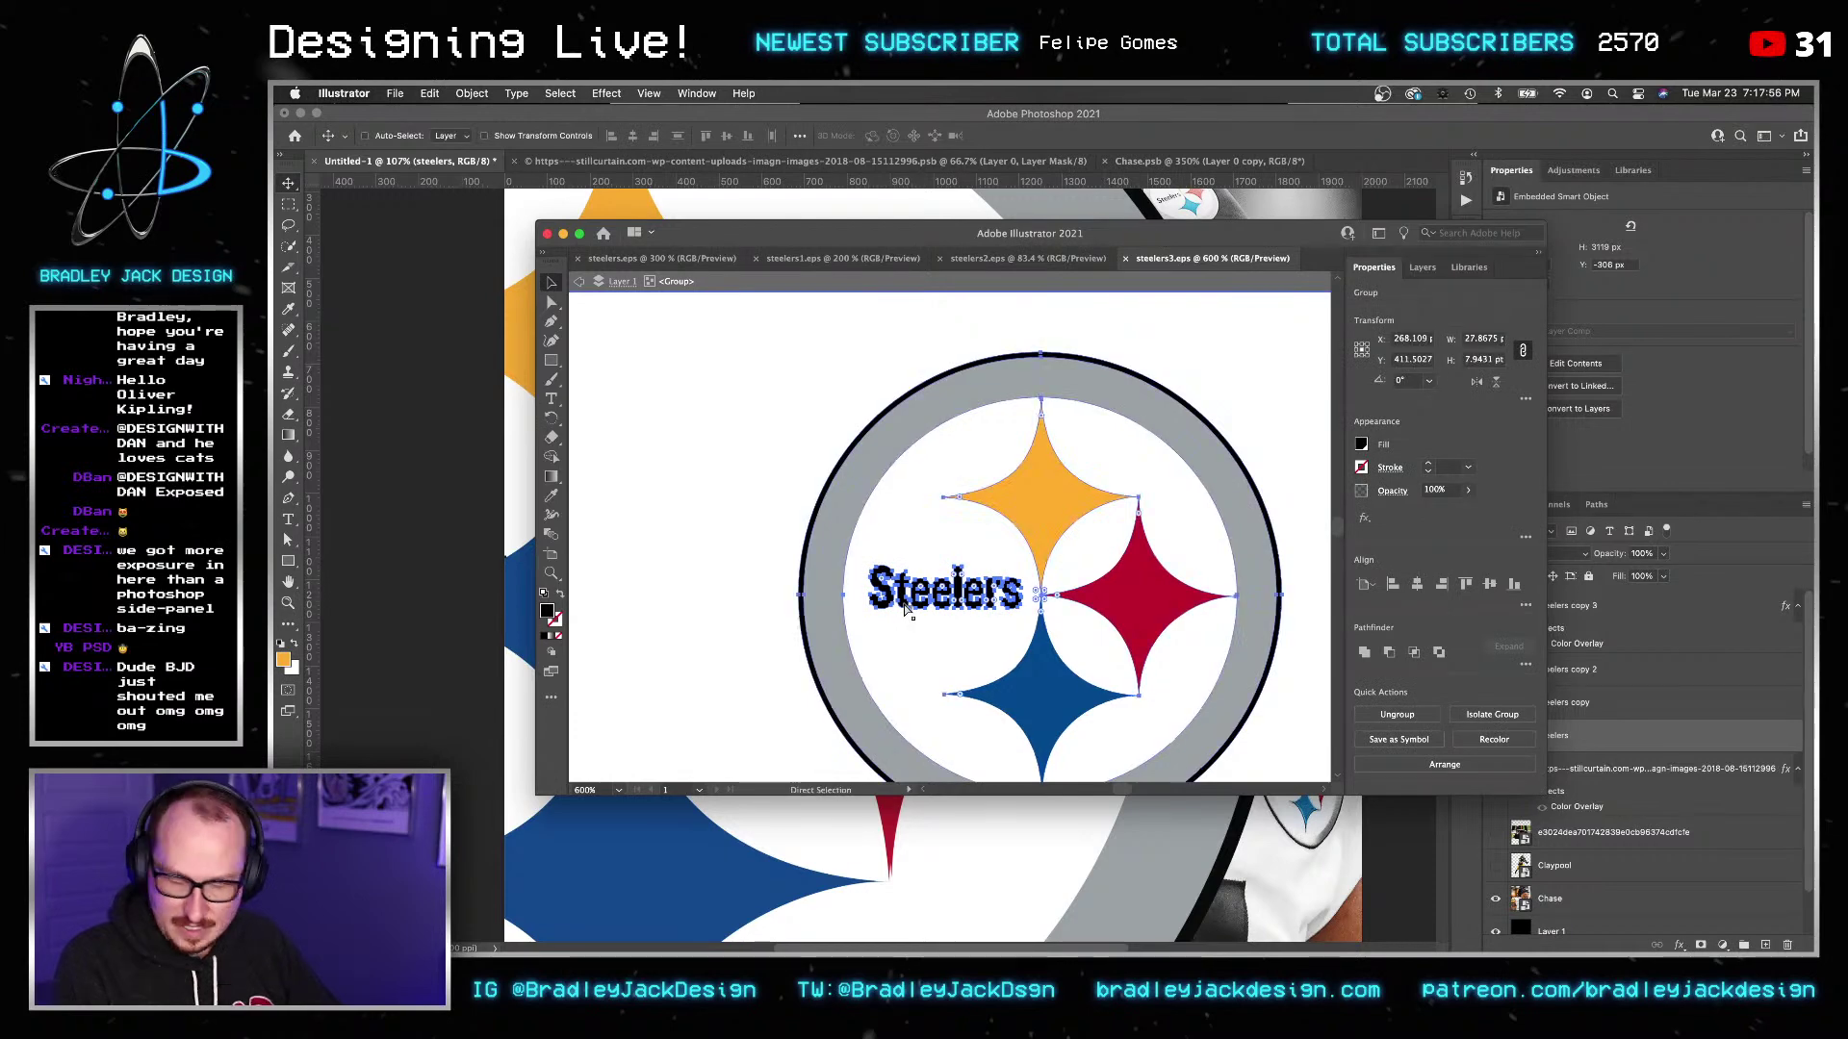
key(Delete)
key(super+s)
key(Return)
key(Return)
key(super+Tab)
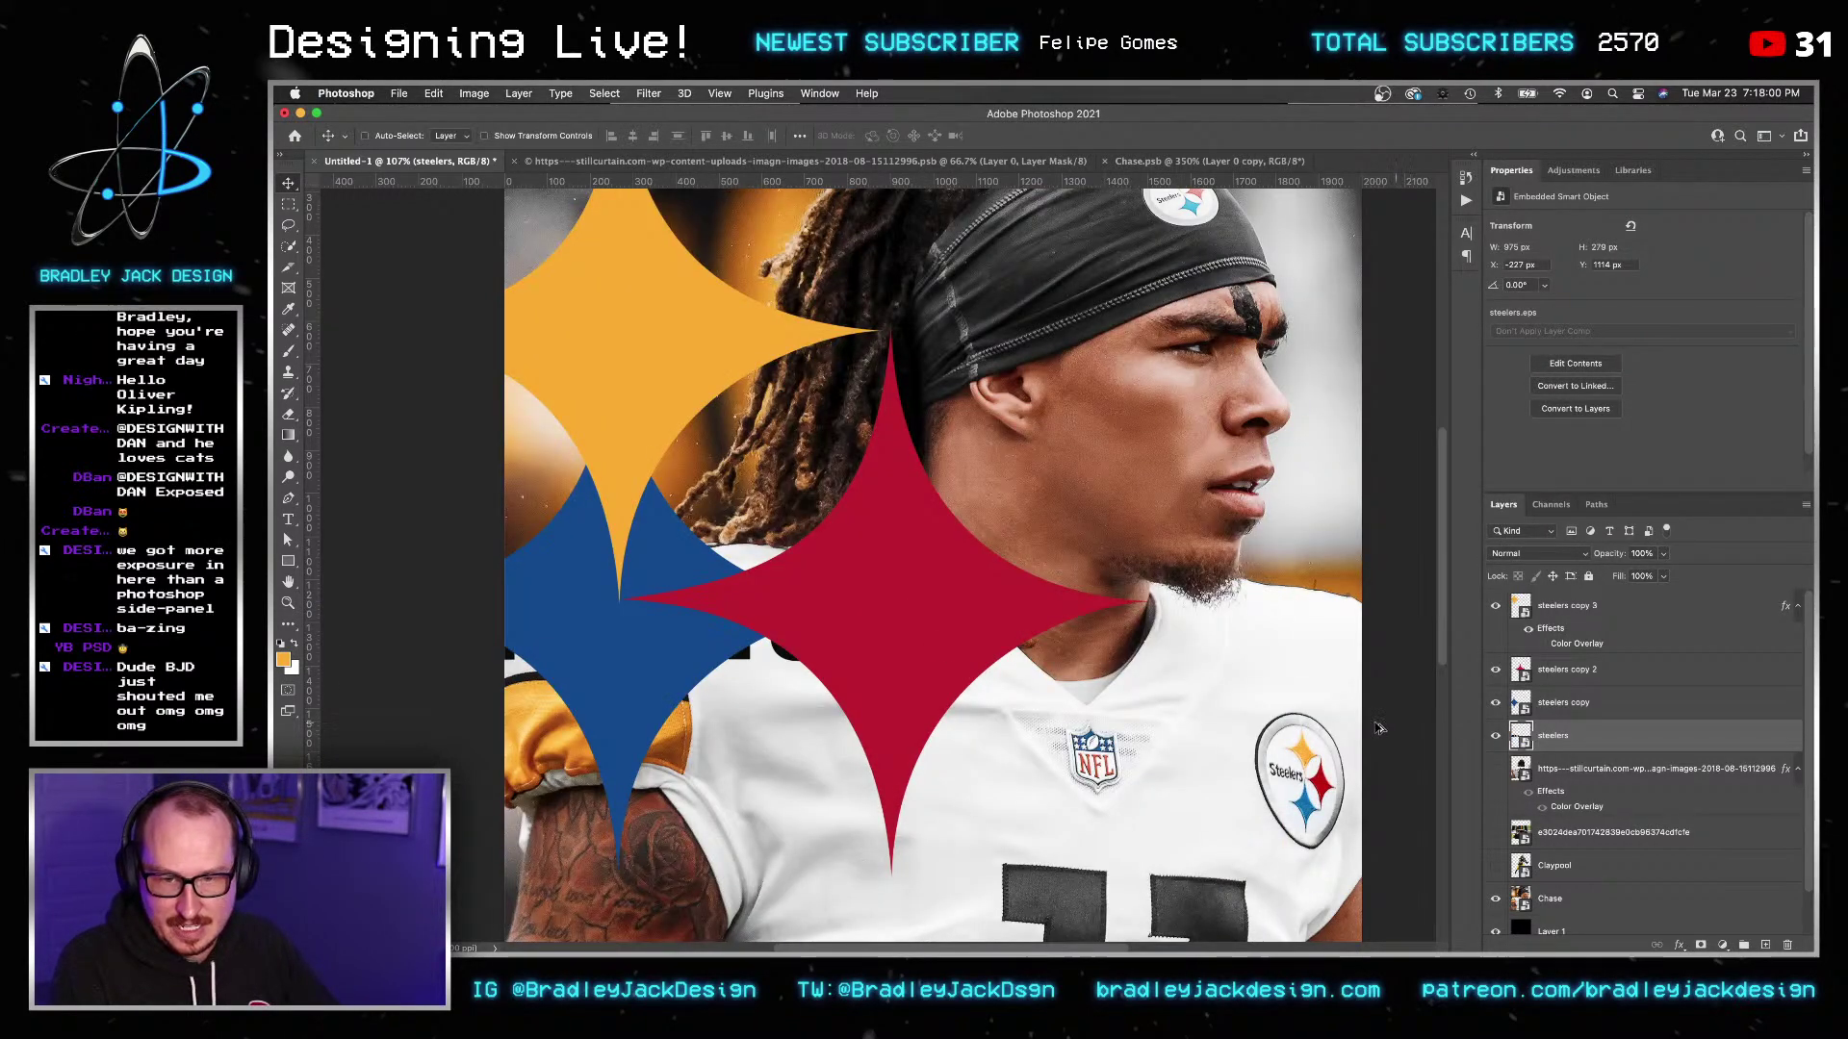
Move the blue star of steelers copy down until its upper tip meets the gold star's lower tip.
key(super+minus)
key(super+minus)
key(alt+bracketright)
drag(679, 606, 710, 679)
key(z)
click(782, 539)
click(783, 539)
key(v)
key(Left)
key(Left)
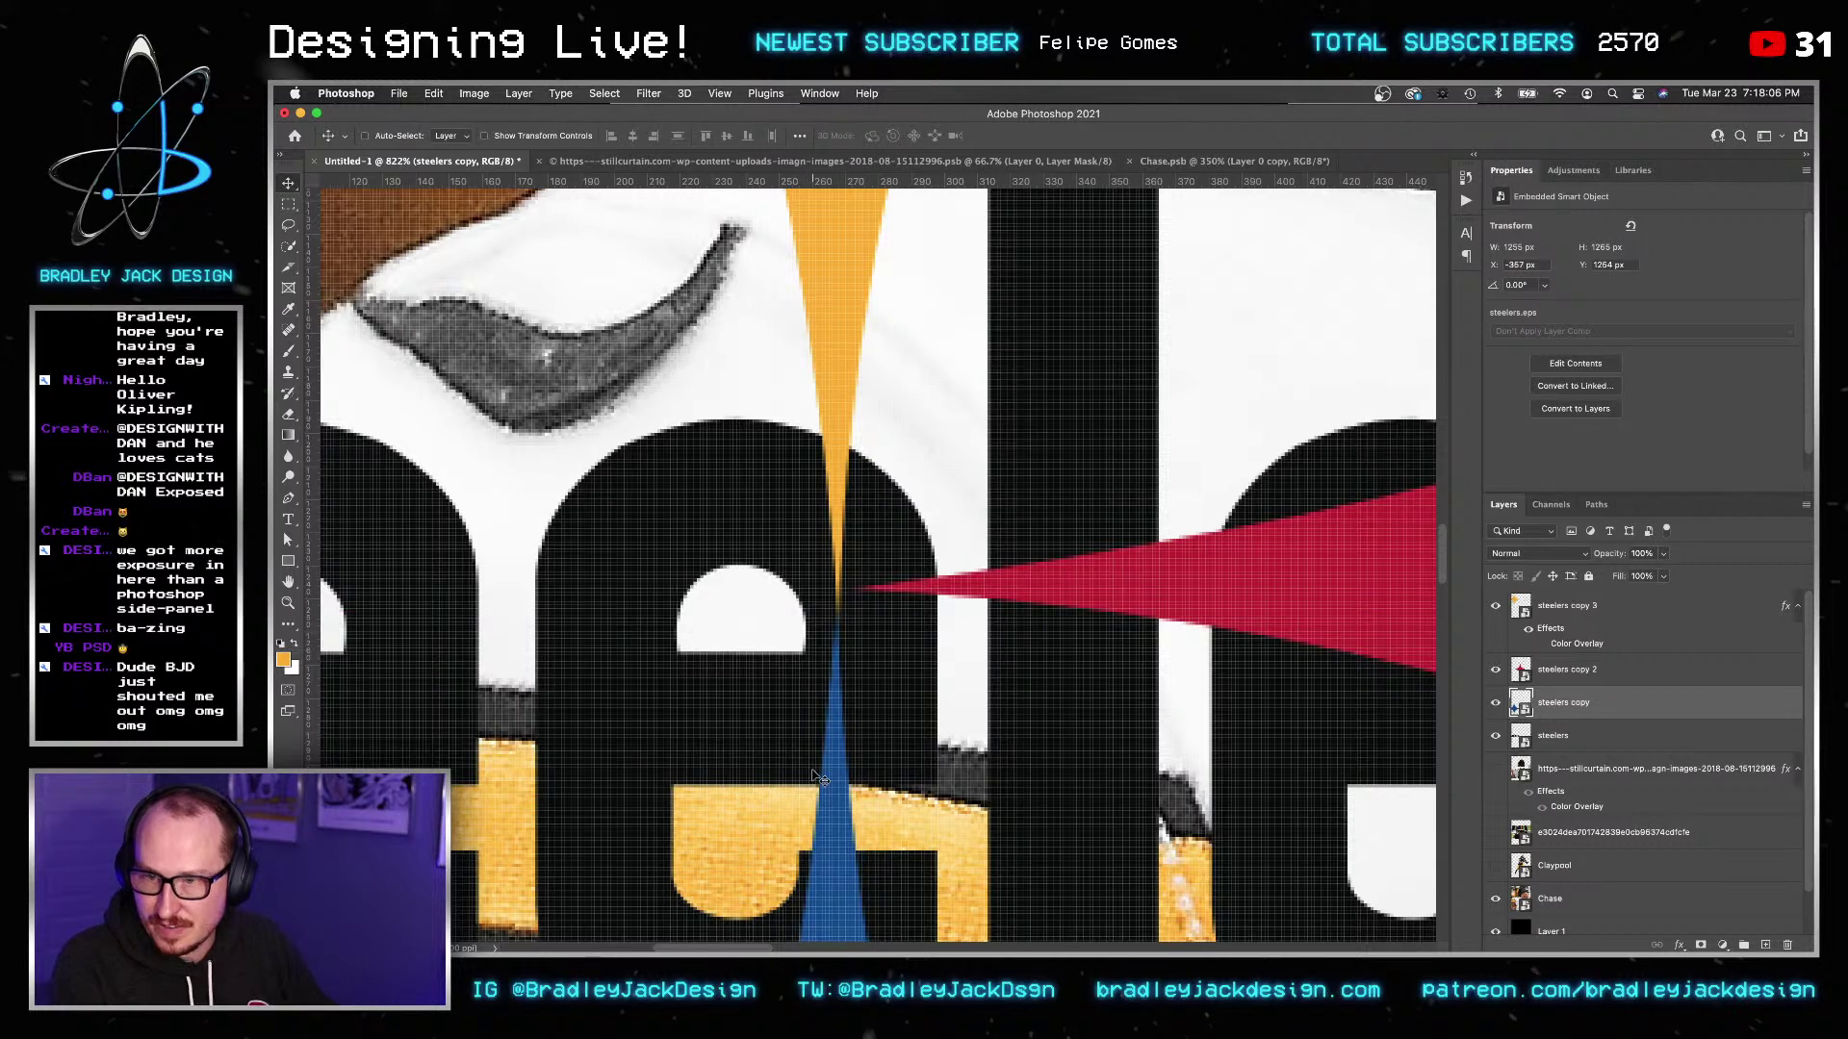
Nudge the red star of steelers copy 2 until its inner tip meets the point where the gold and blue stars touch.
click(1580, 678)
key(Down)
key(Down)
key(Down)
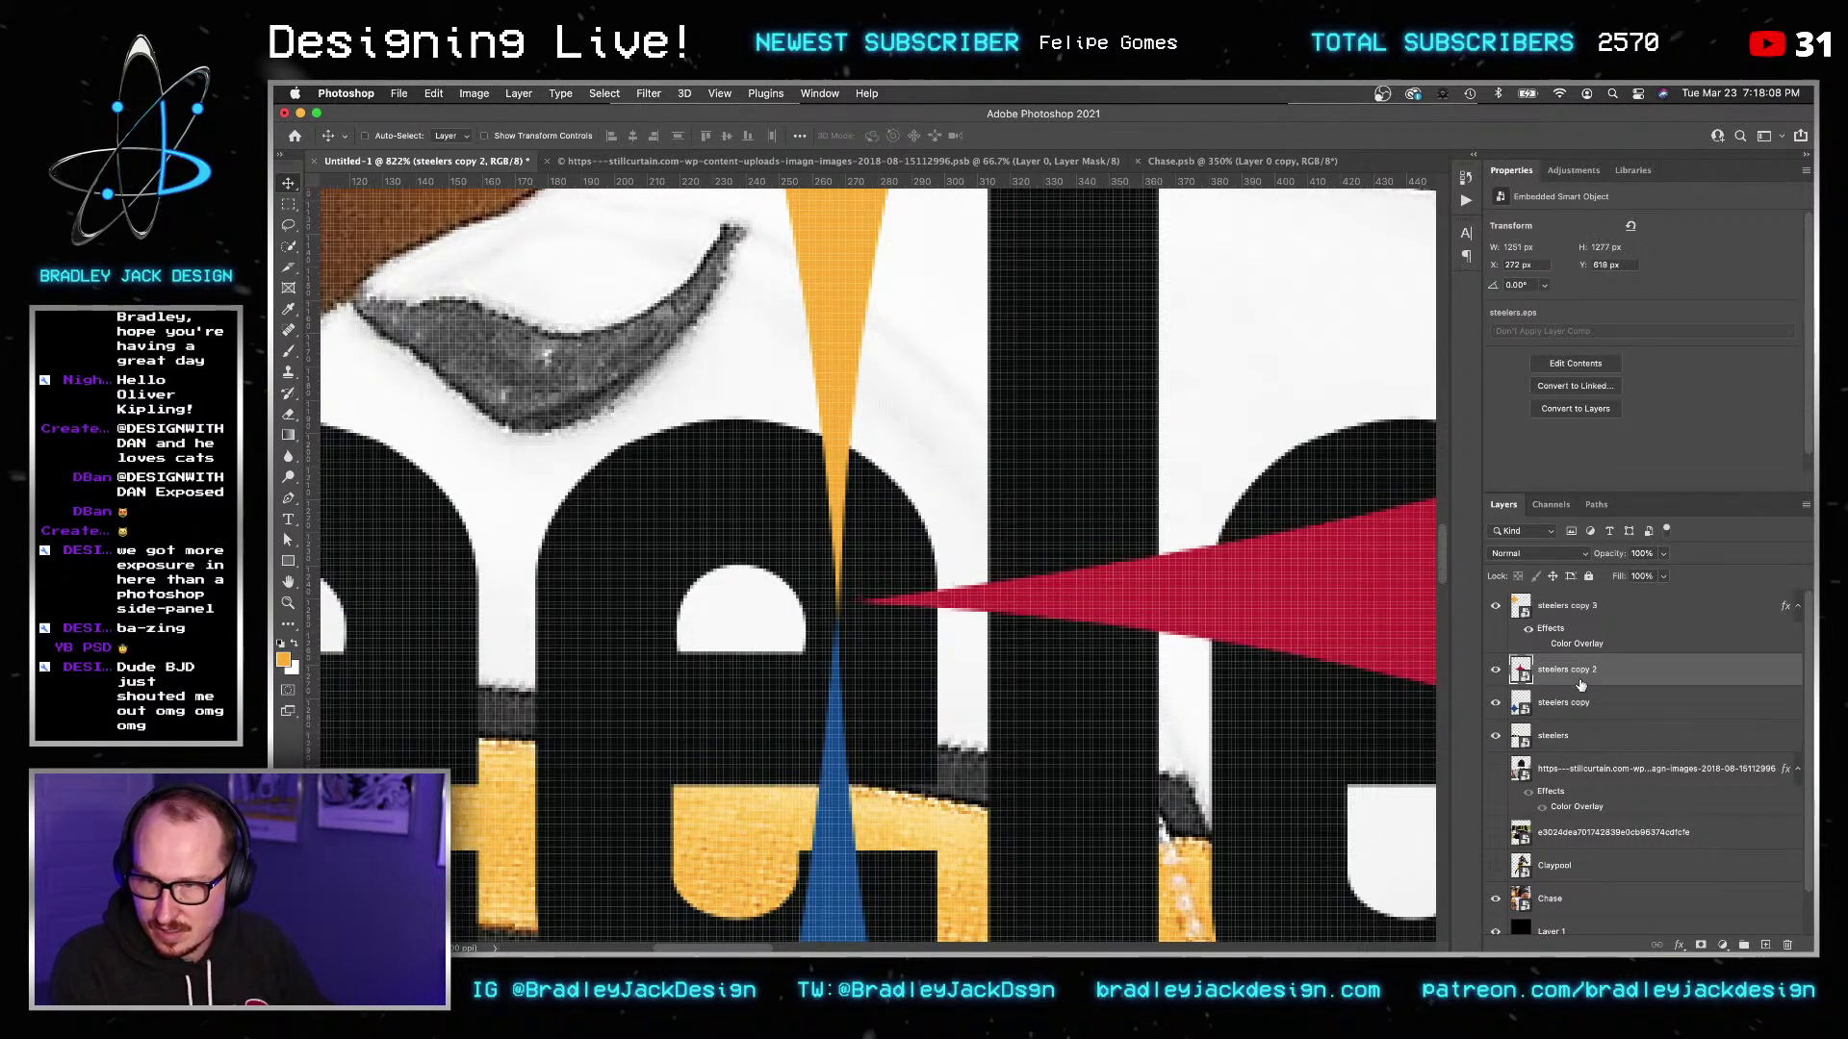
key(Down)
key(Left)
key(Left)
key(Left)
key(Down)
key(Left)
key(Left)
key(Left)
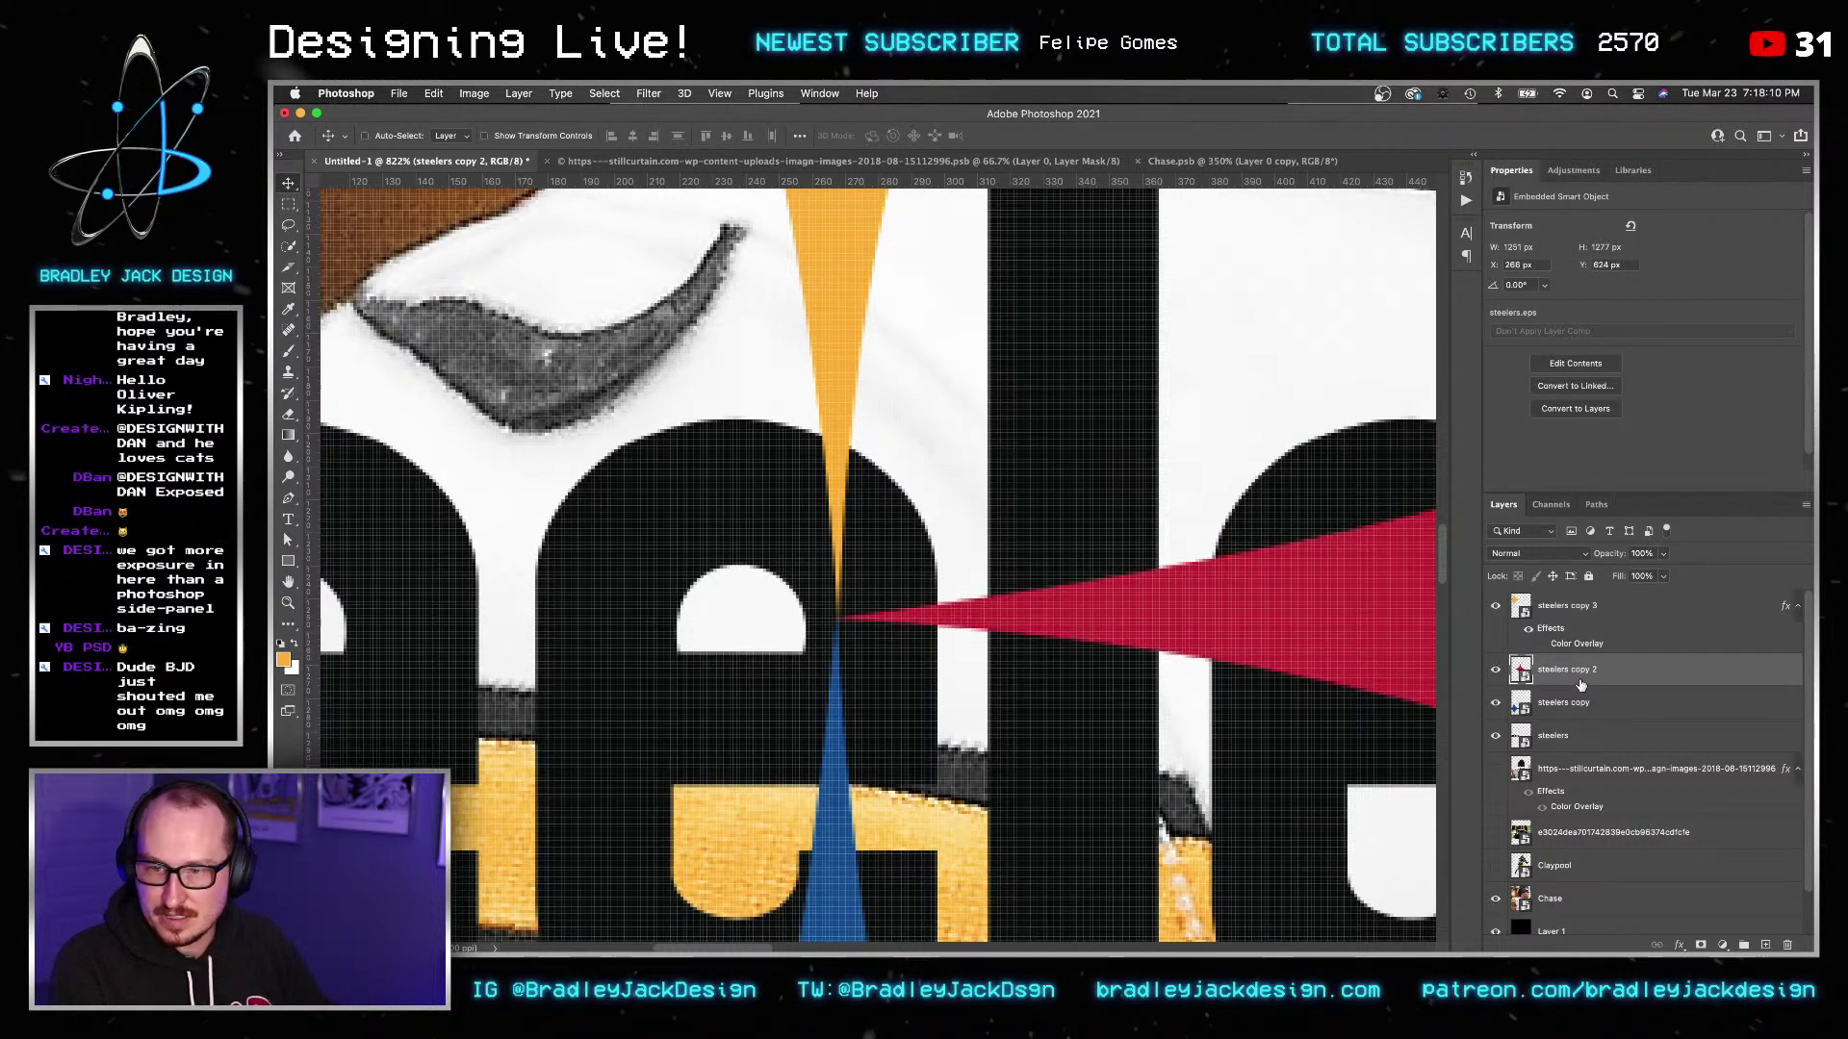
key(super+0)
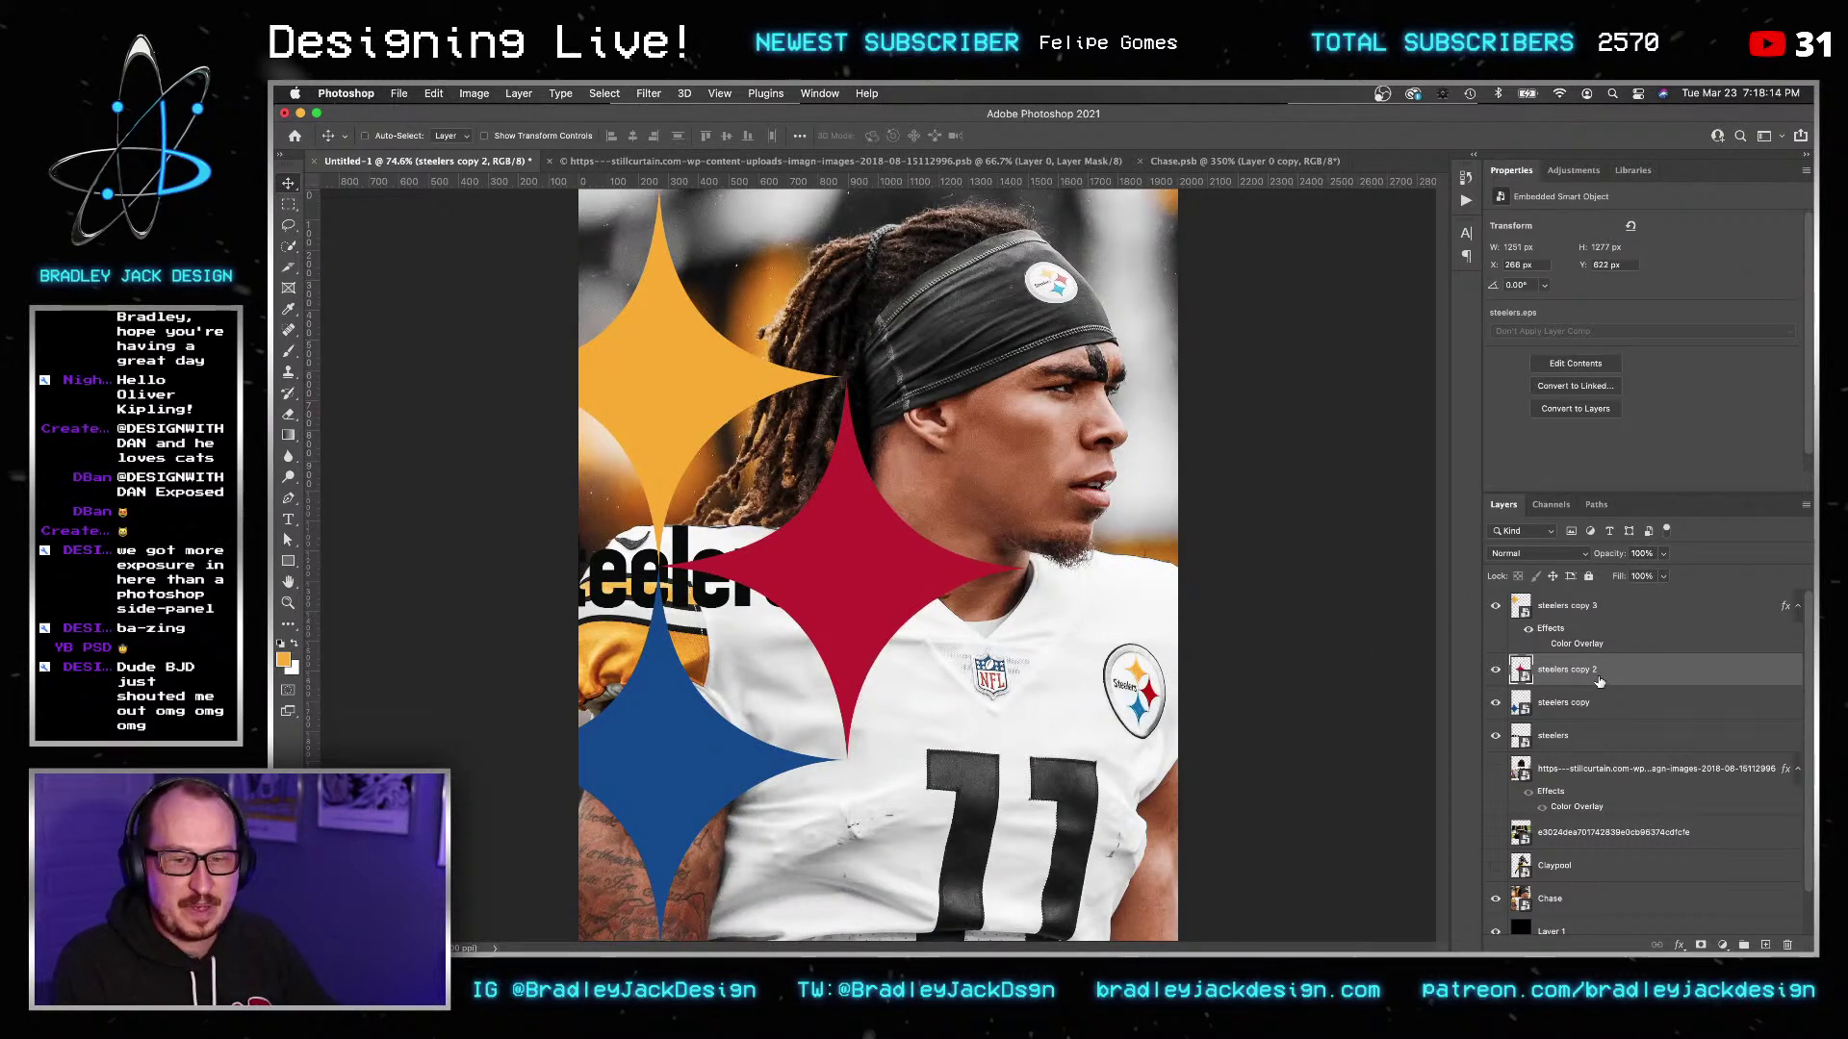
Shift the Steelers wordmark farther off the poster's edge and hide its layer.
click(1578, 735)
key(super+t)
drag(837, 601, 566, 592)
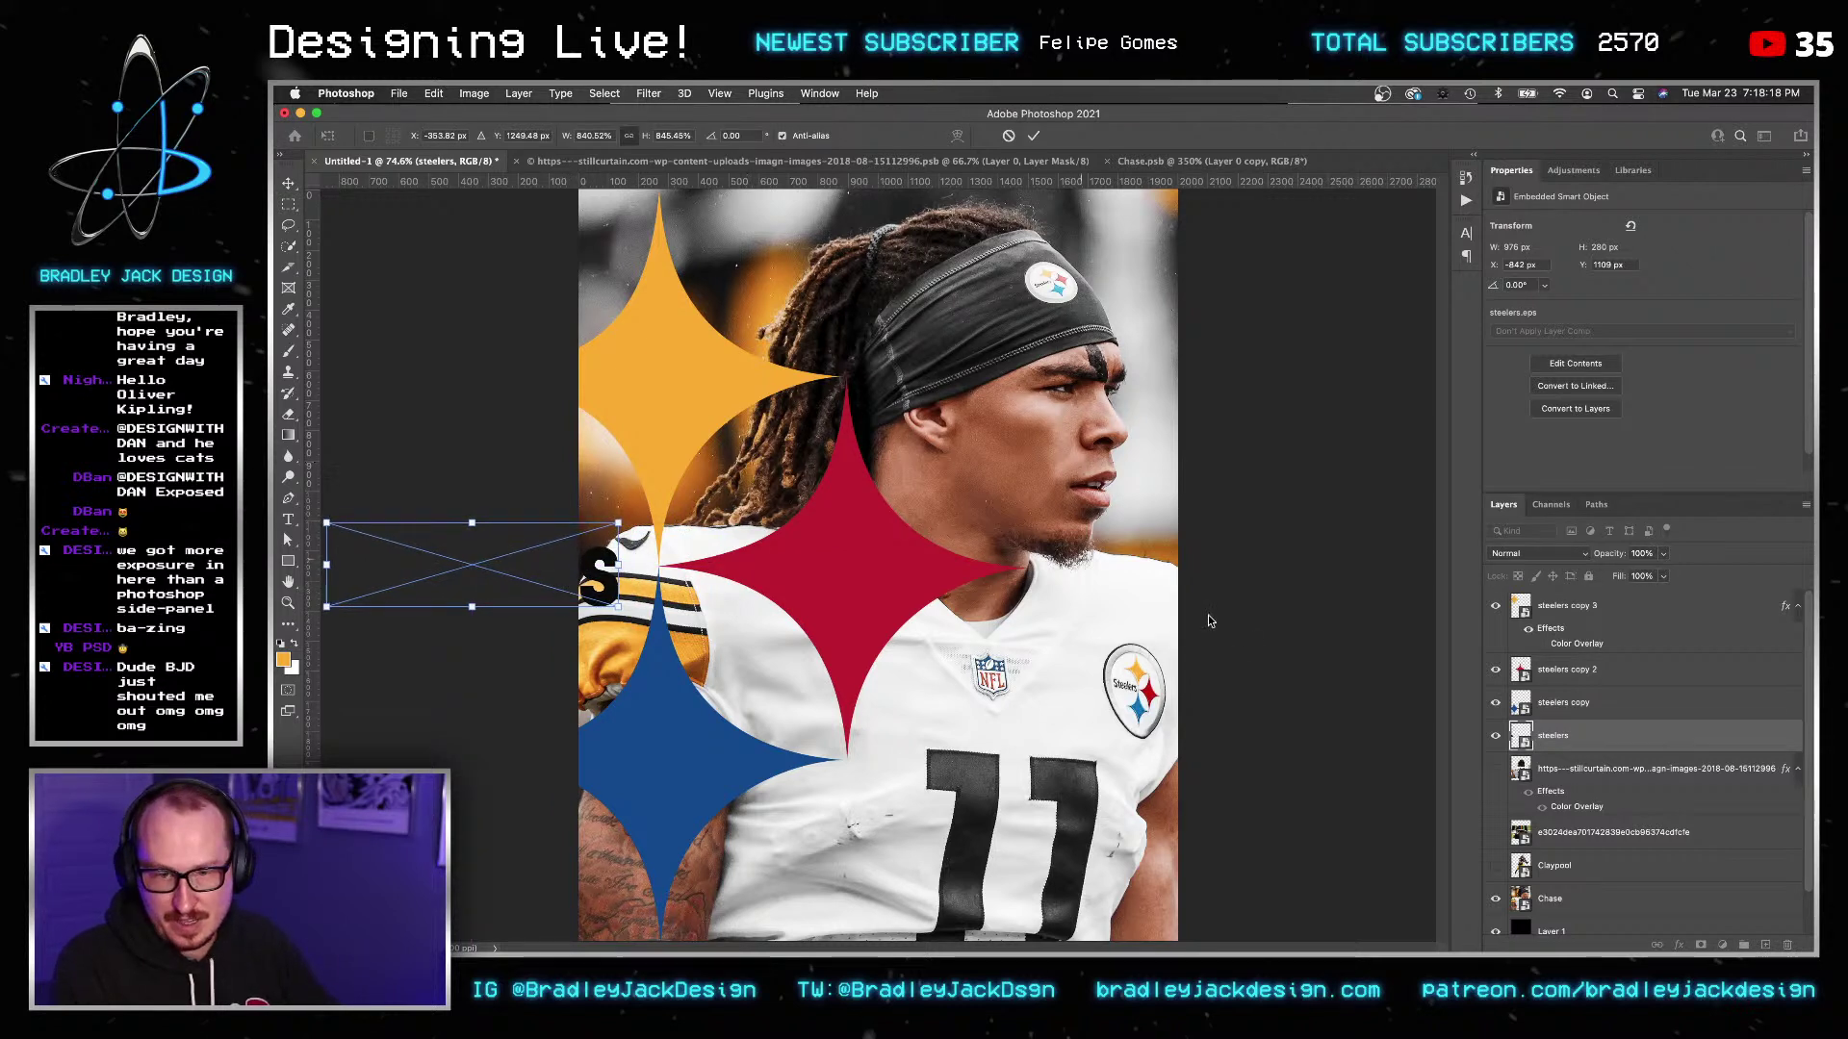
click(1498, 736)
Select the gold, red and blue star layers together and shift them slightly inward on the poster.
mouse_move(797, 598)
mouse_down()
mouse_move(784, 565)
mouse_move(797, 598)
mouse_up()
key(alt+shift+bracketleft)
key(alt+shift+bracketleft)
scroll(829, 670, down, 5)
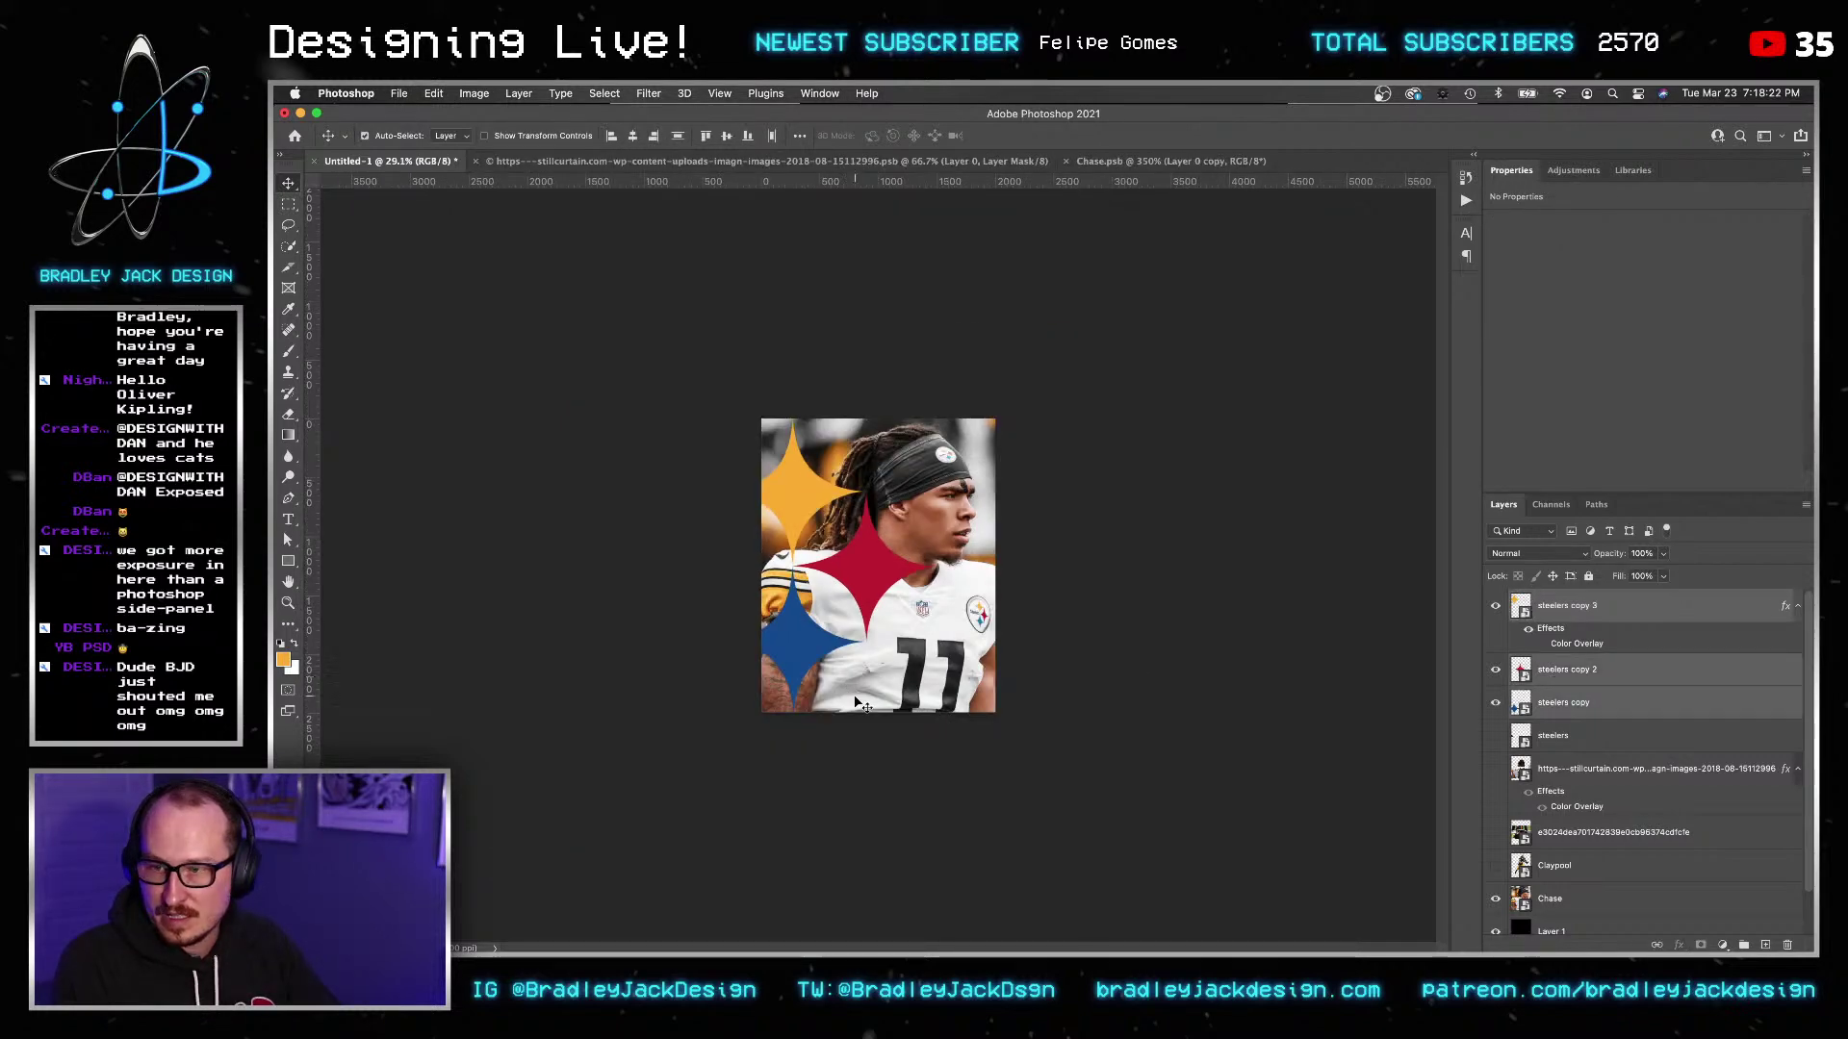
key(super+t)
key(Return)
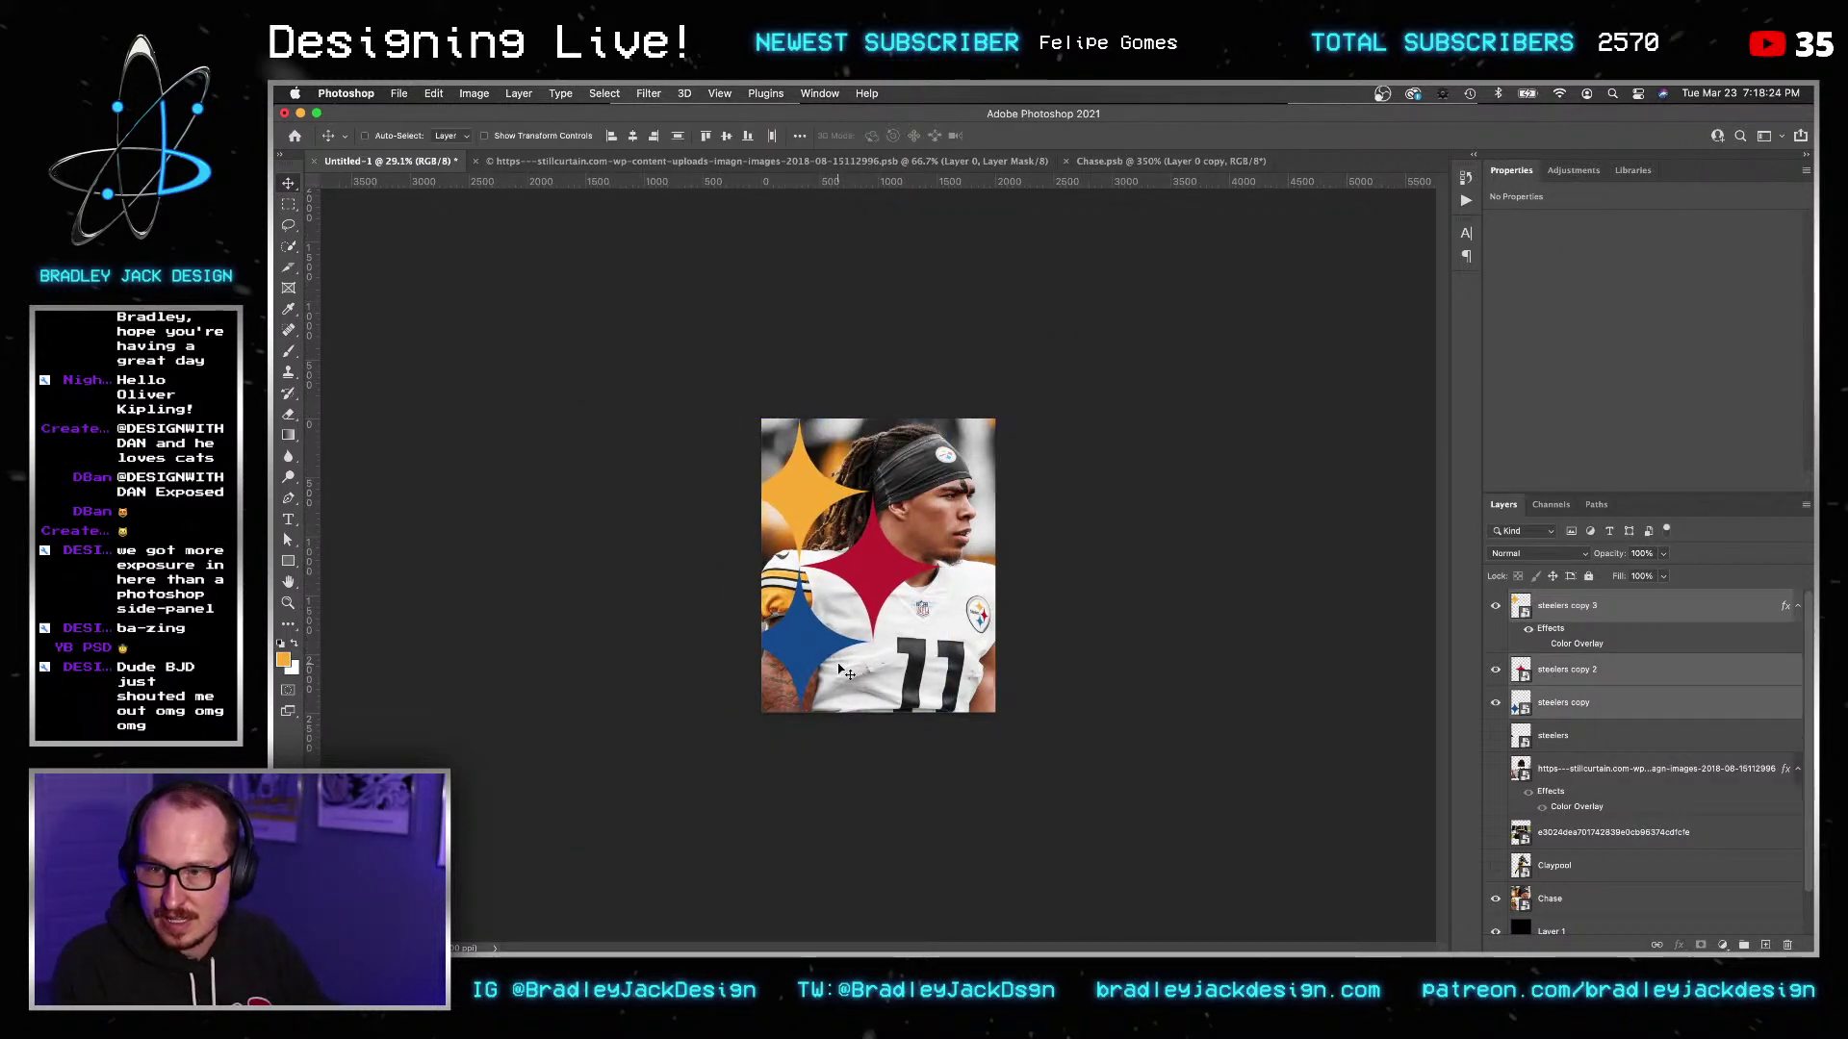
key(b)
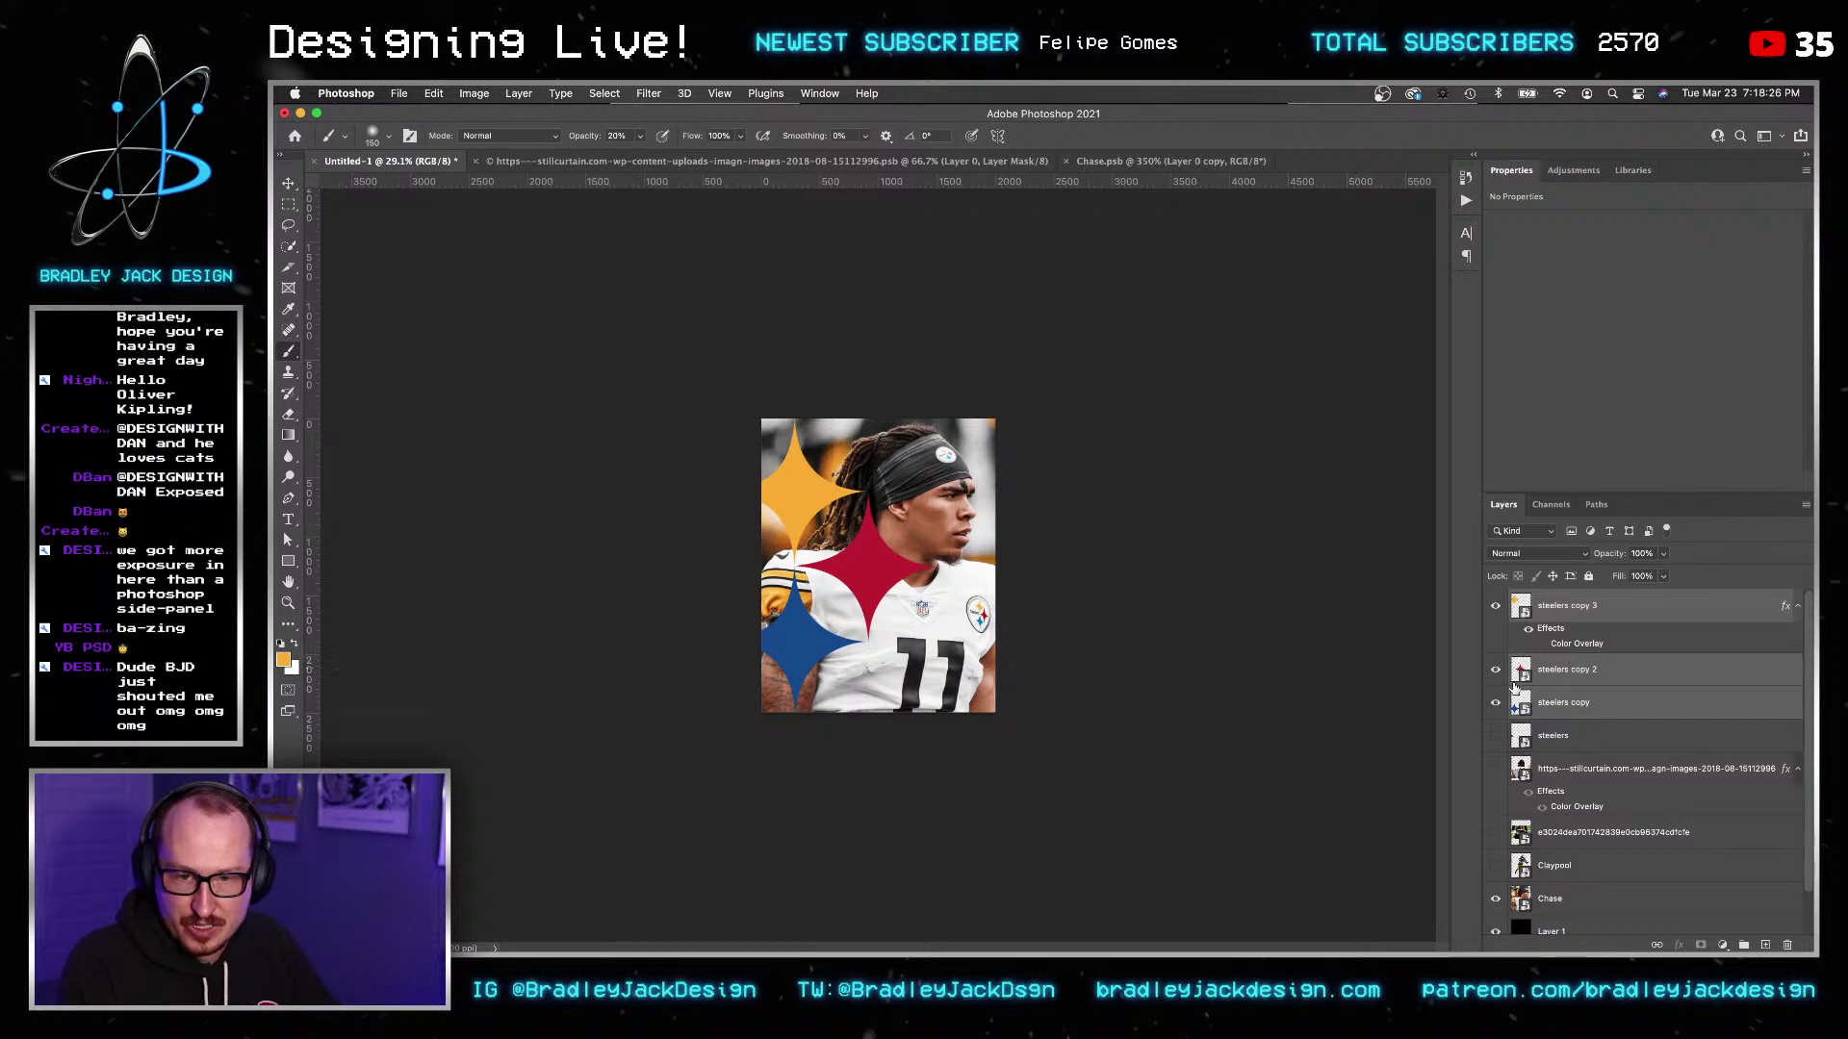
click(1578, 699)
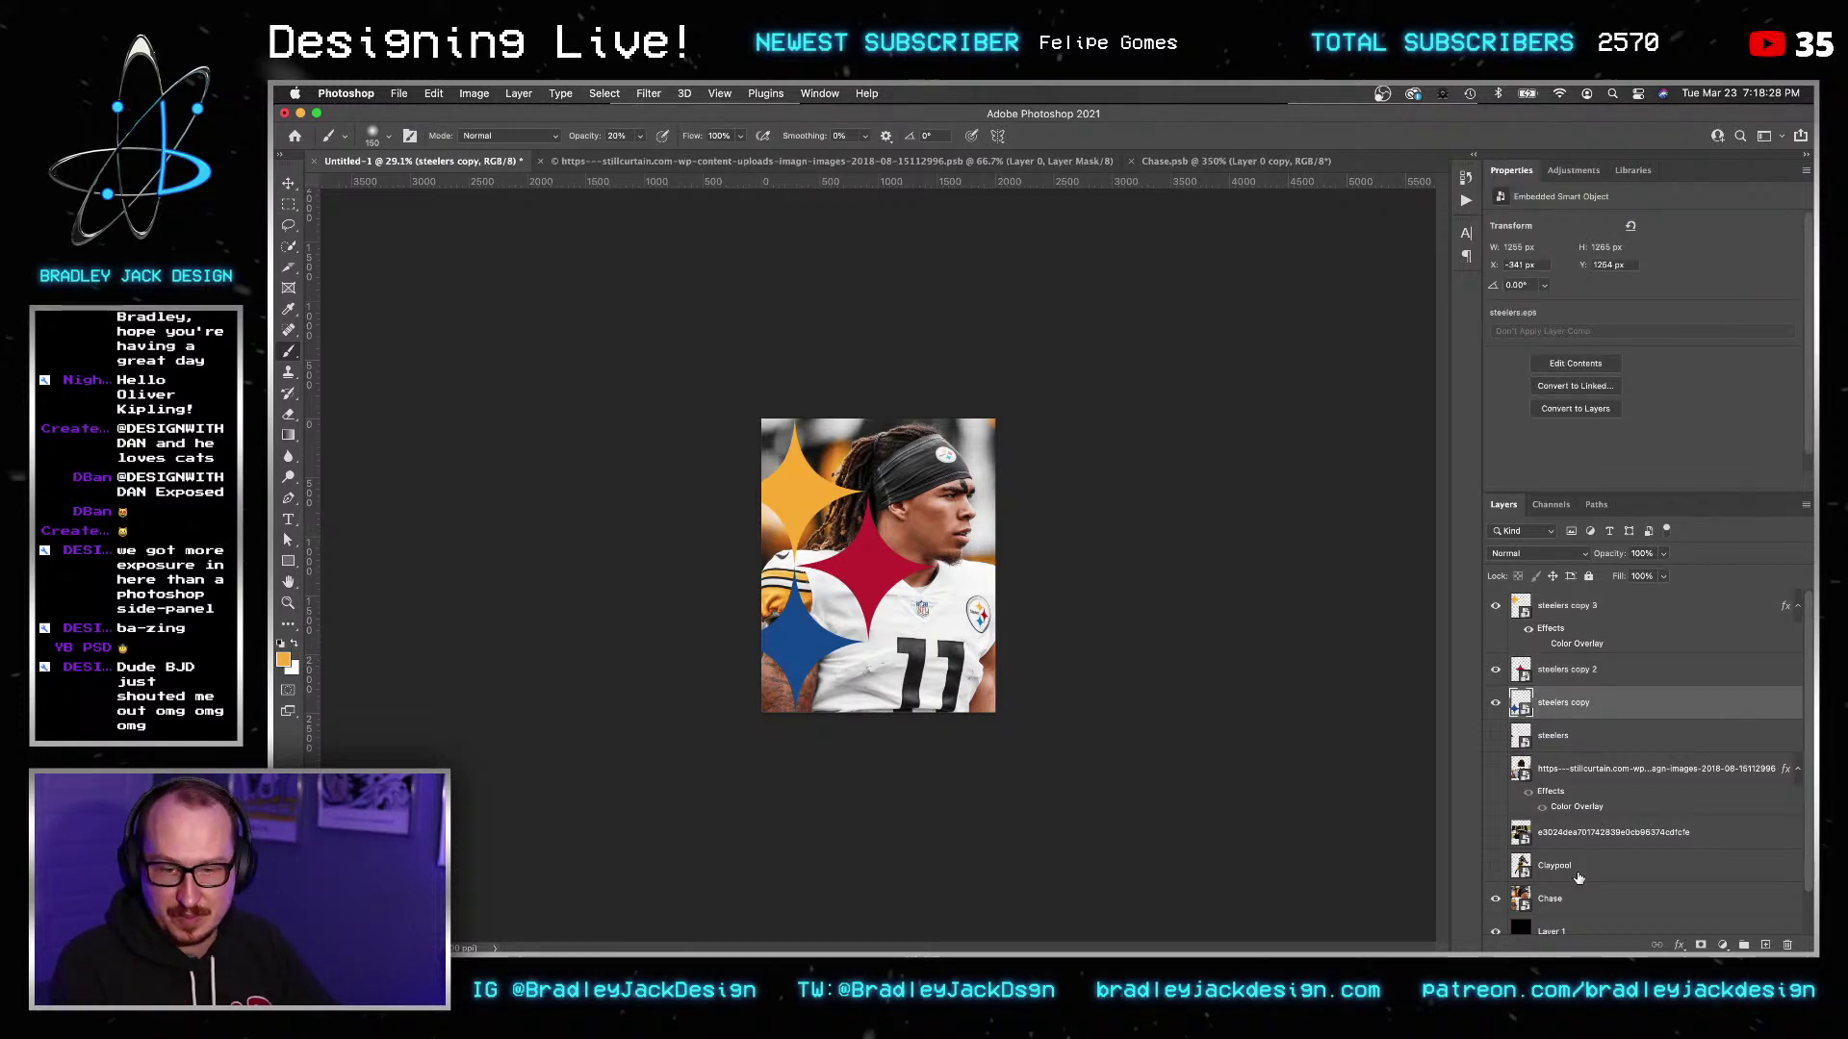
click(1574, 903)
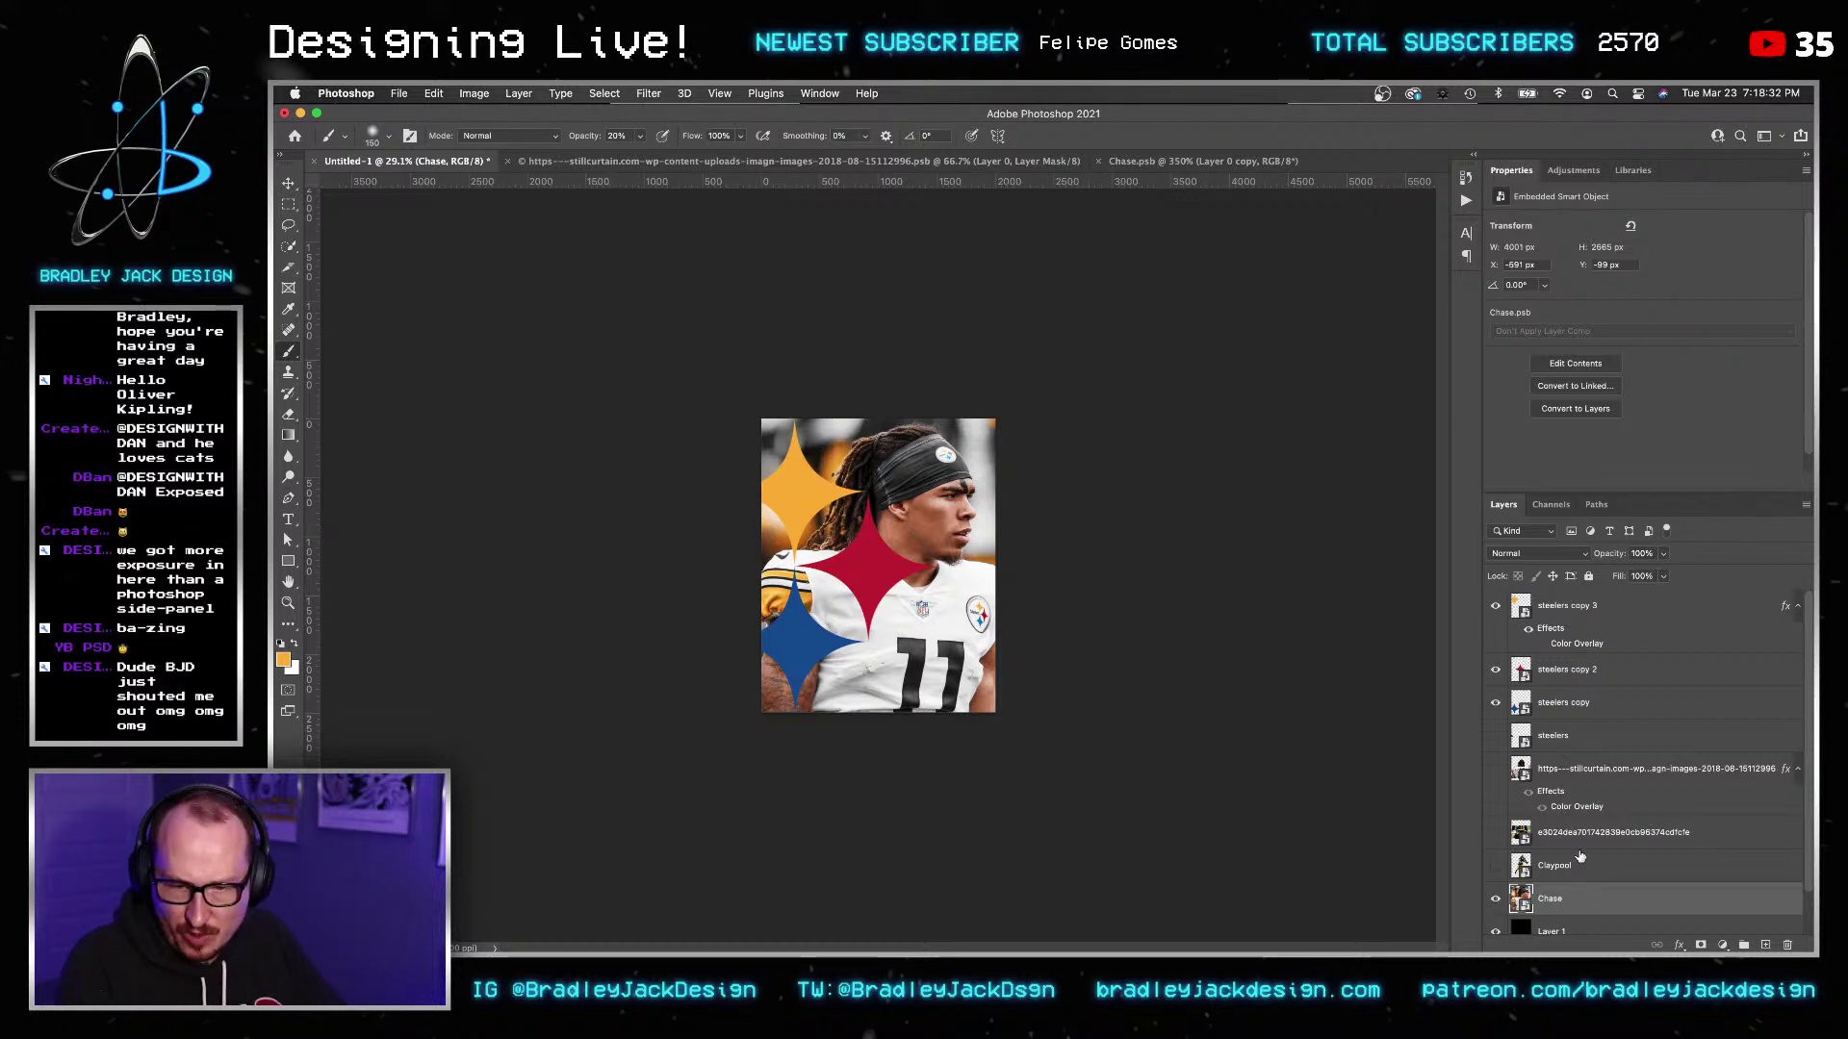
key(z)
click(885, 549)
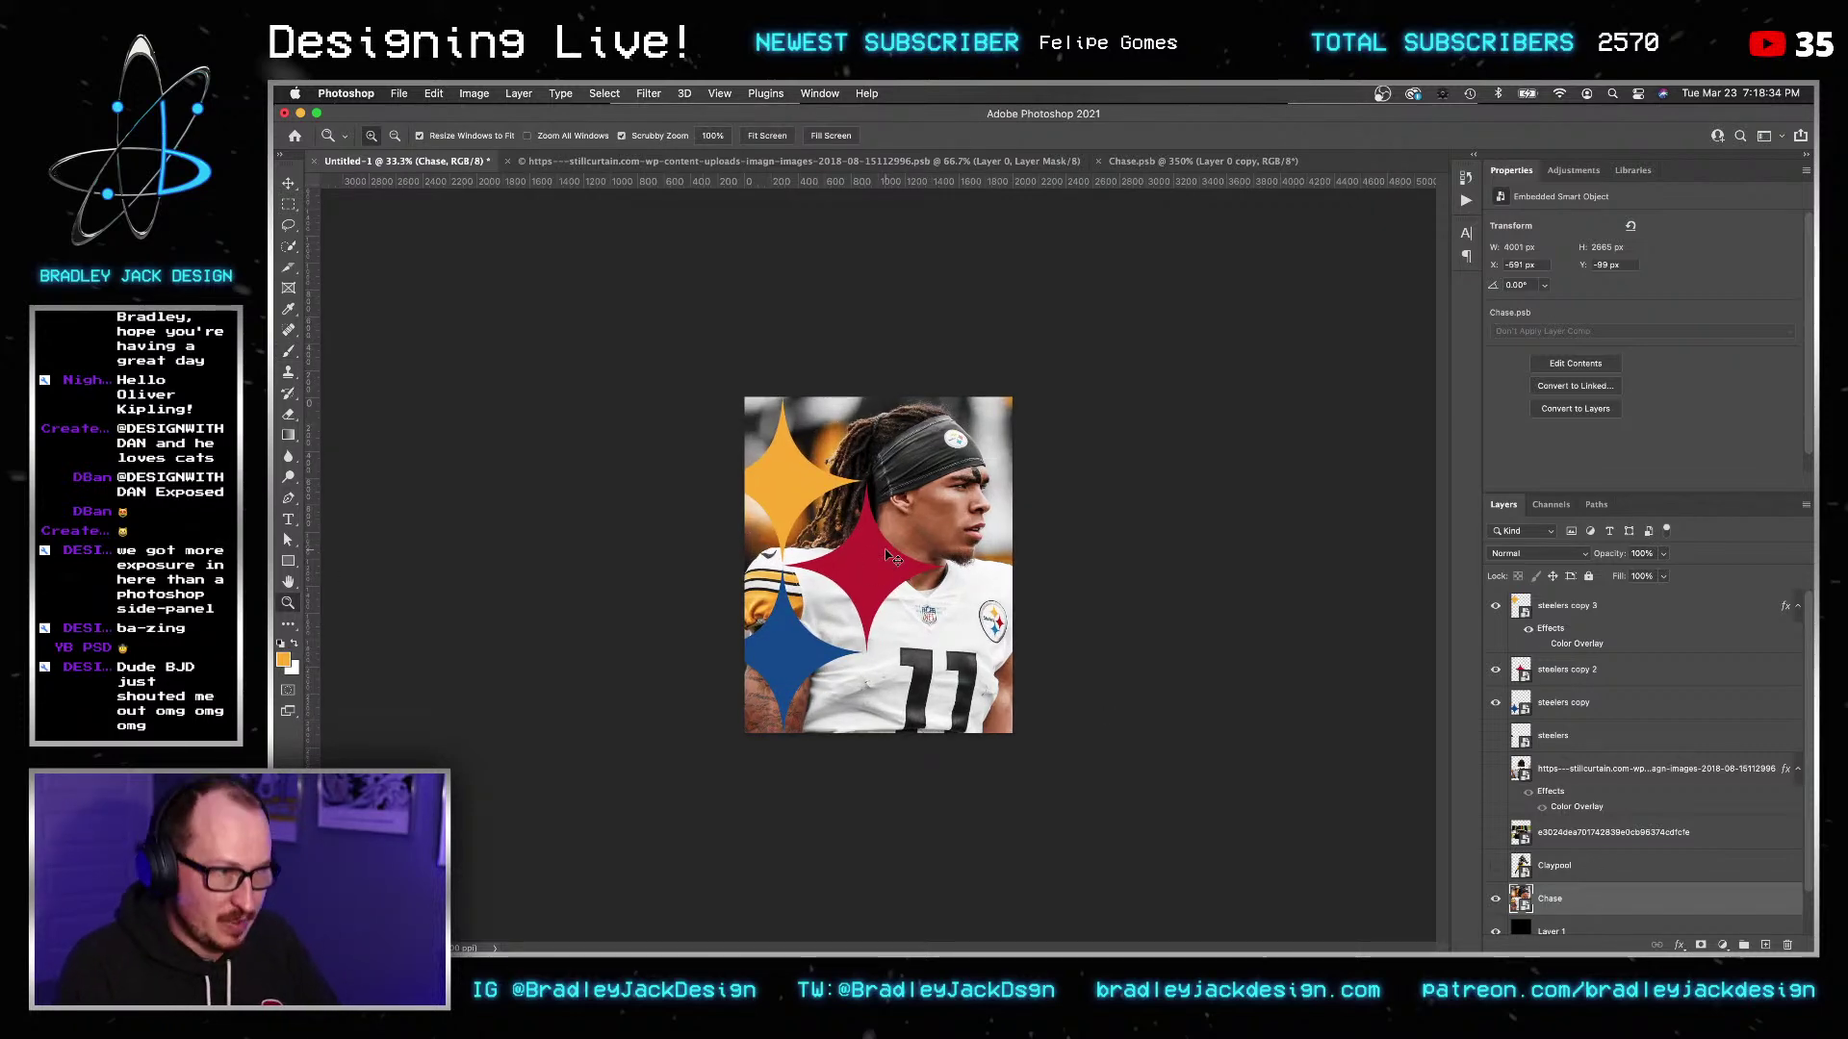
click(886, 556)
click(885, 555)
key(v)
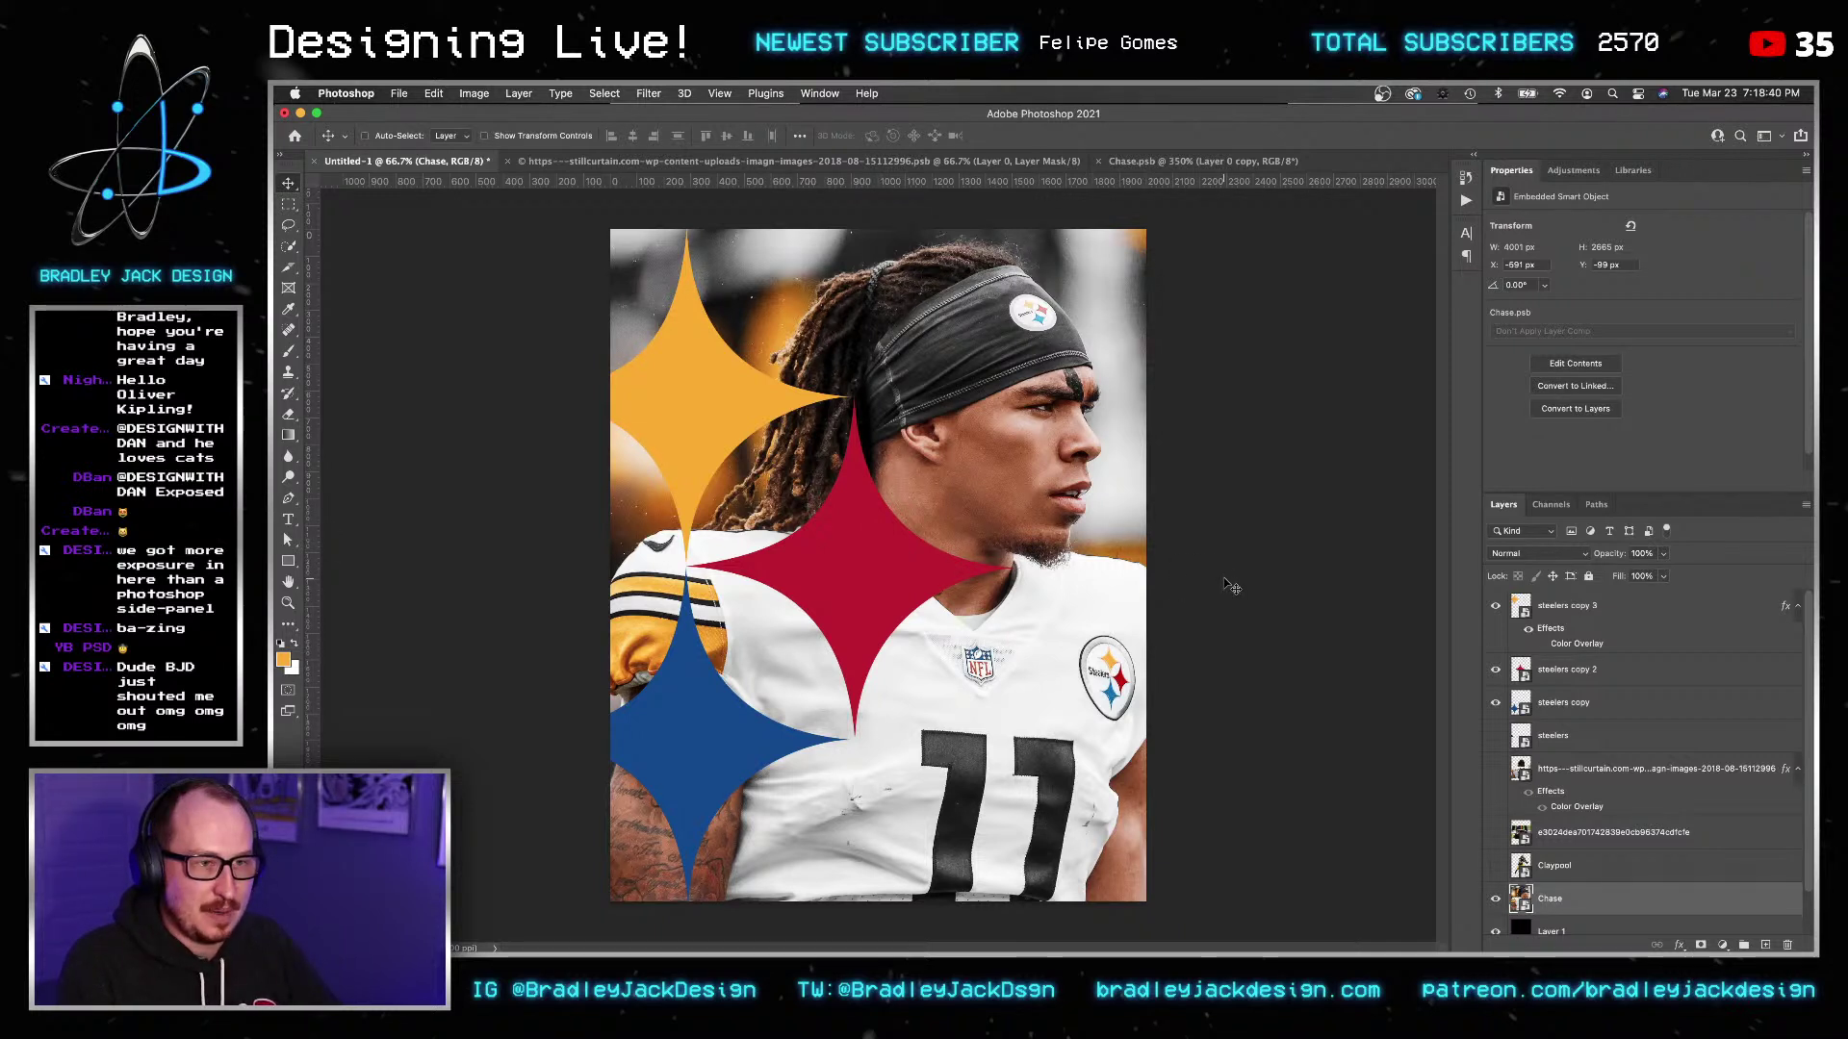
With the gold and red stars hidden, duplicate the Chase photo and clip the copy to the blue star of steelers copy.
click(1578, 704)
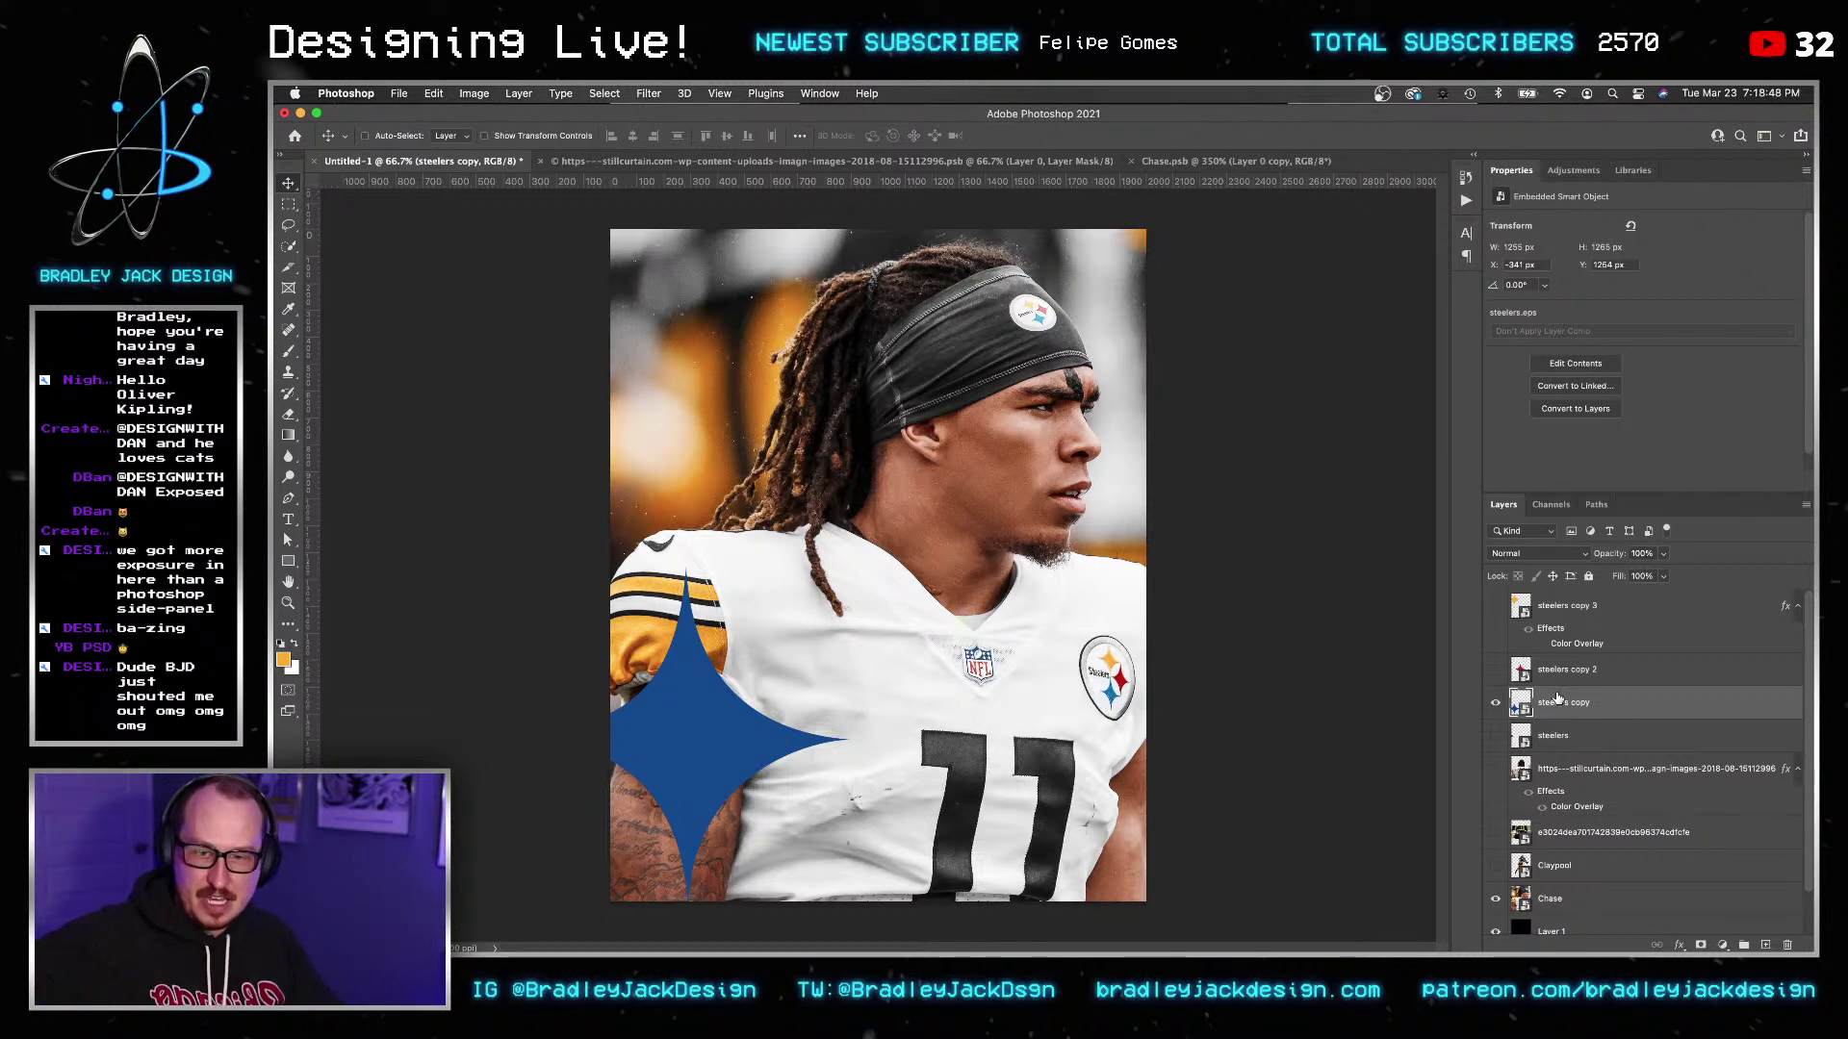
click(1573, 897)
key(super+j)
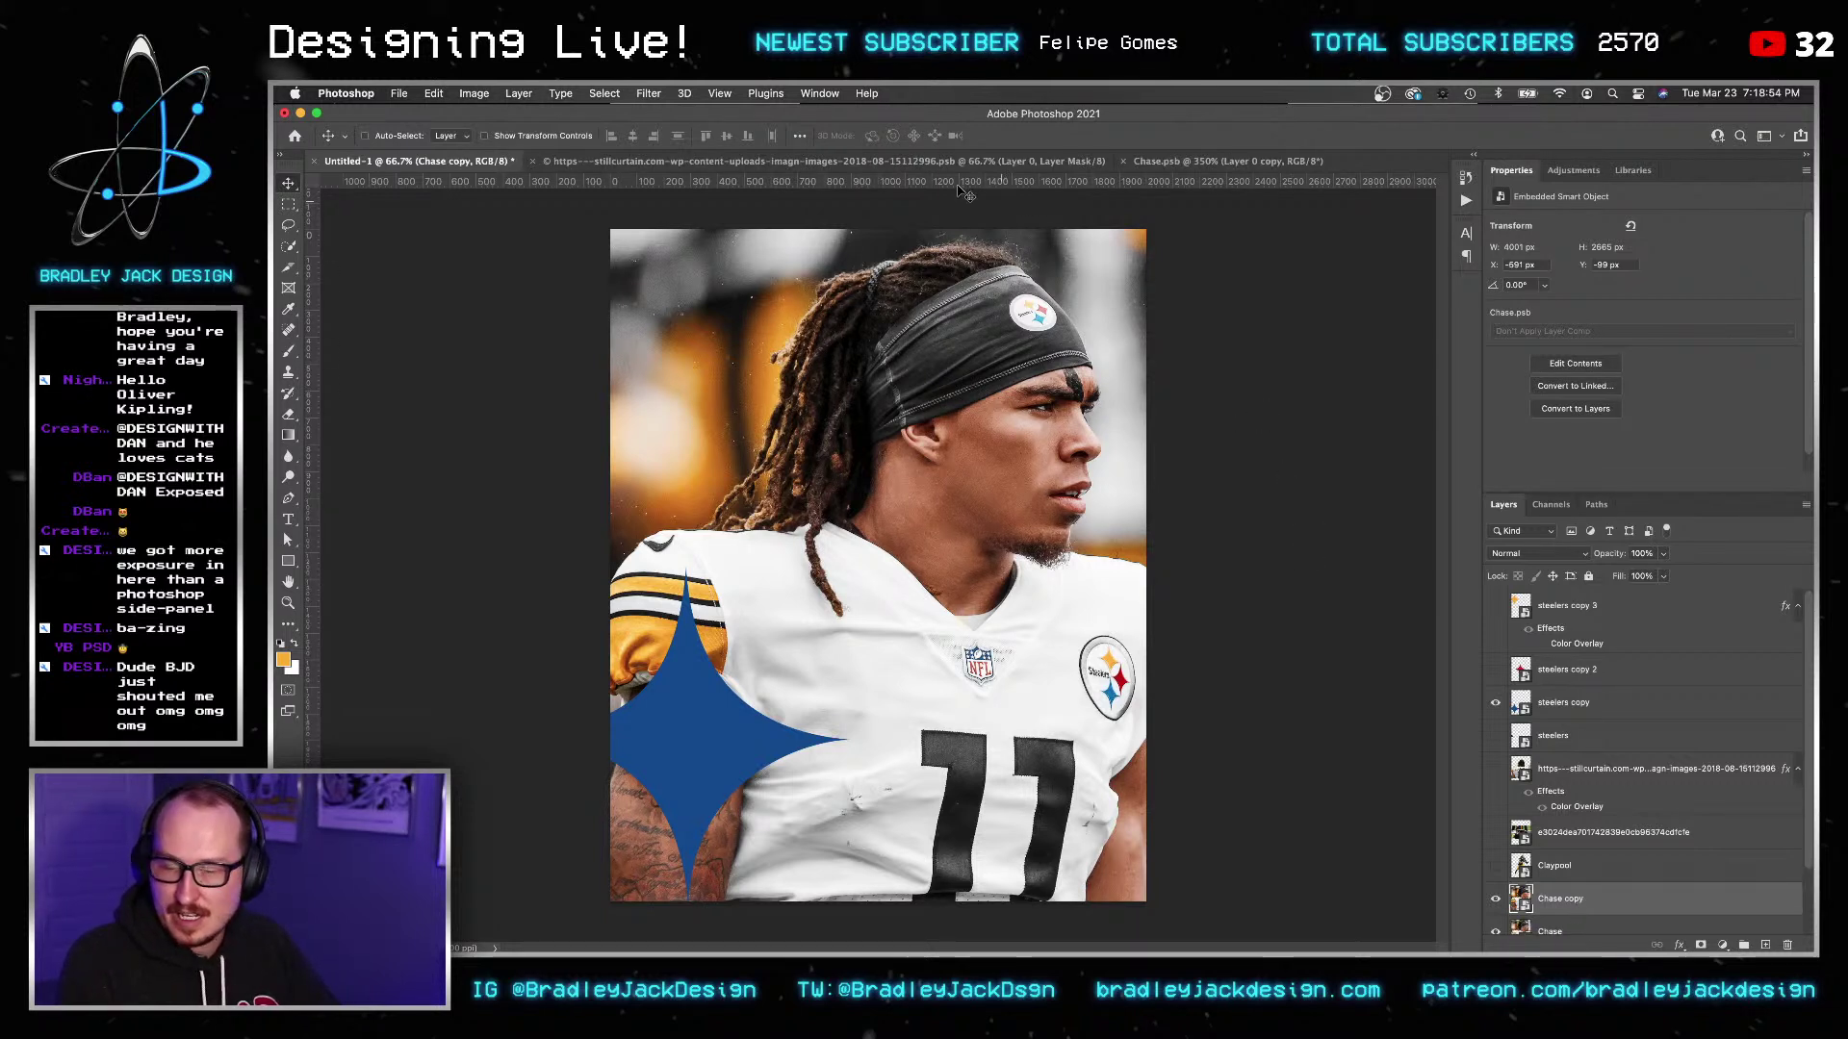
drag(1546, 905, 1525, 709)
alt+click(1525, 710)
click(1552, 738)
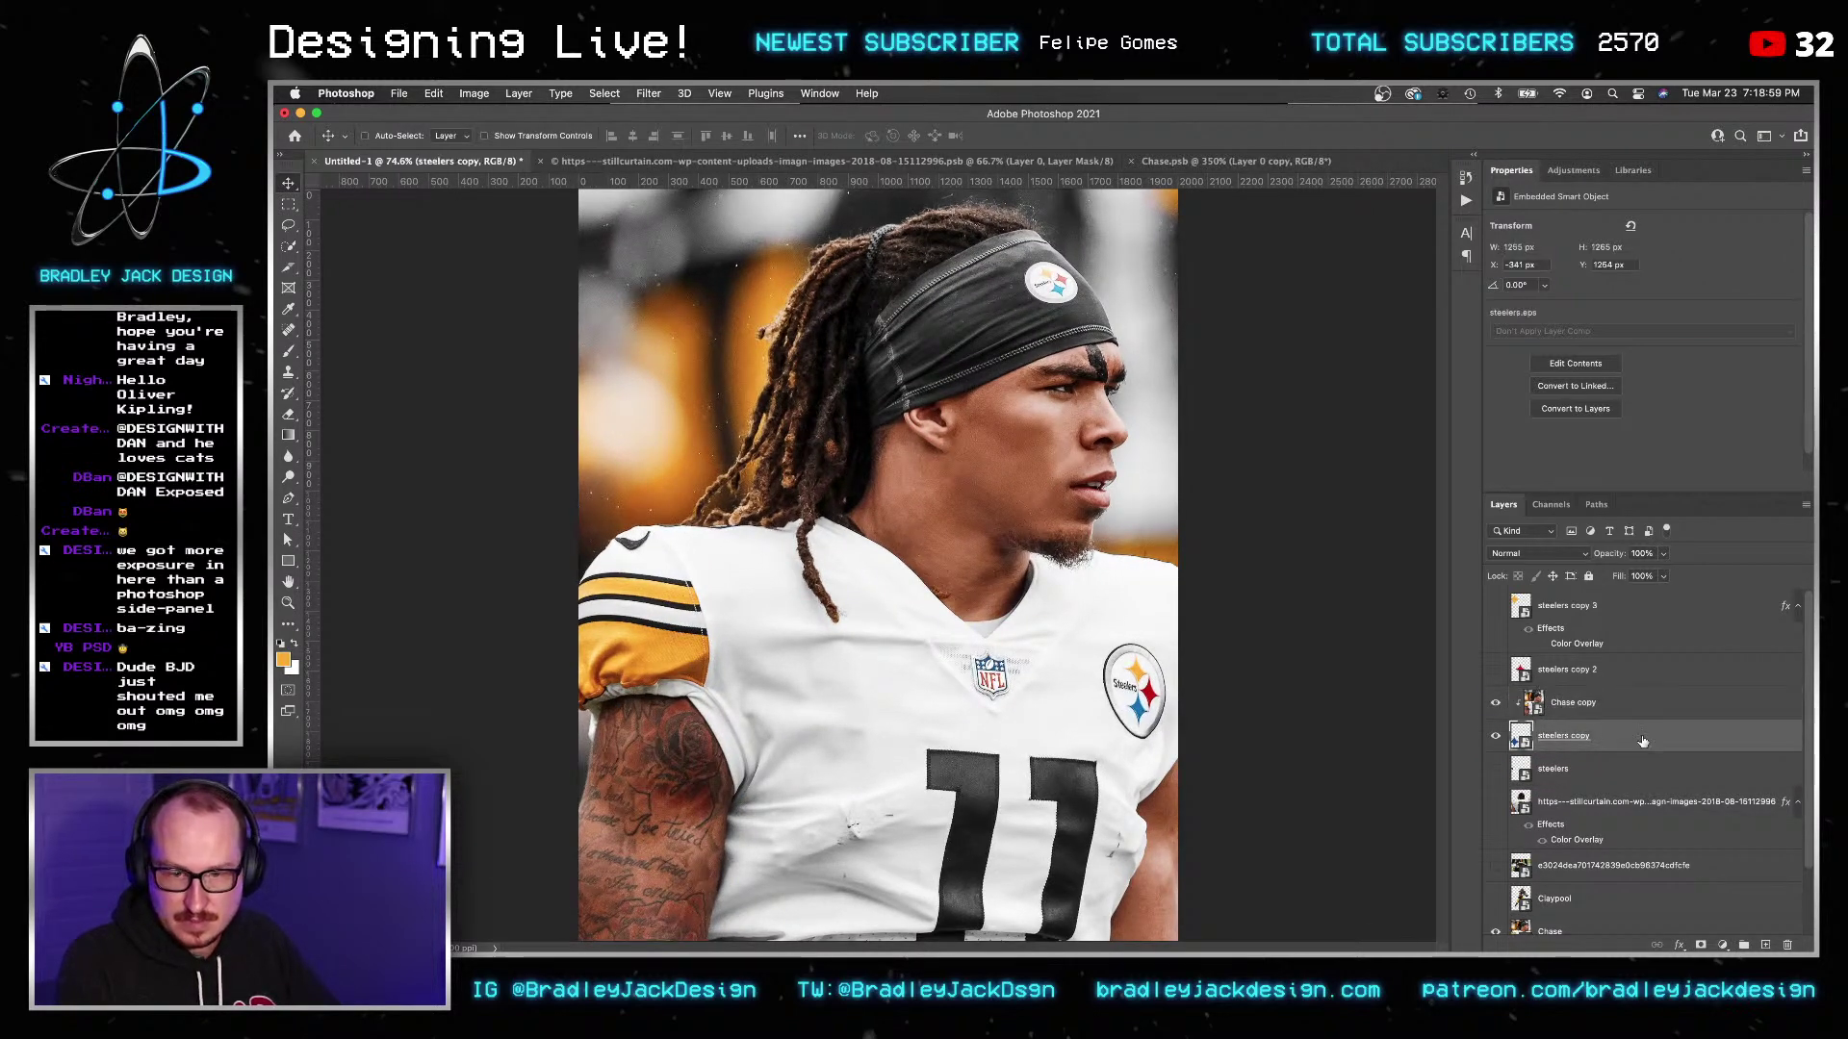
click(1679, 945)
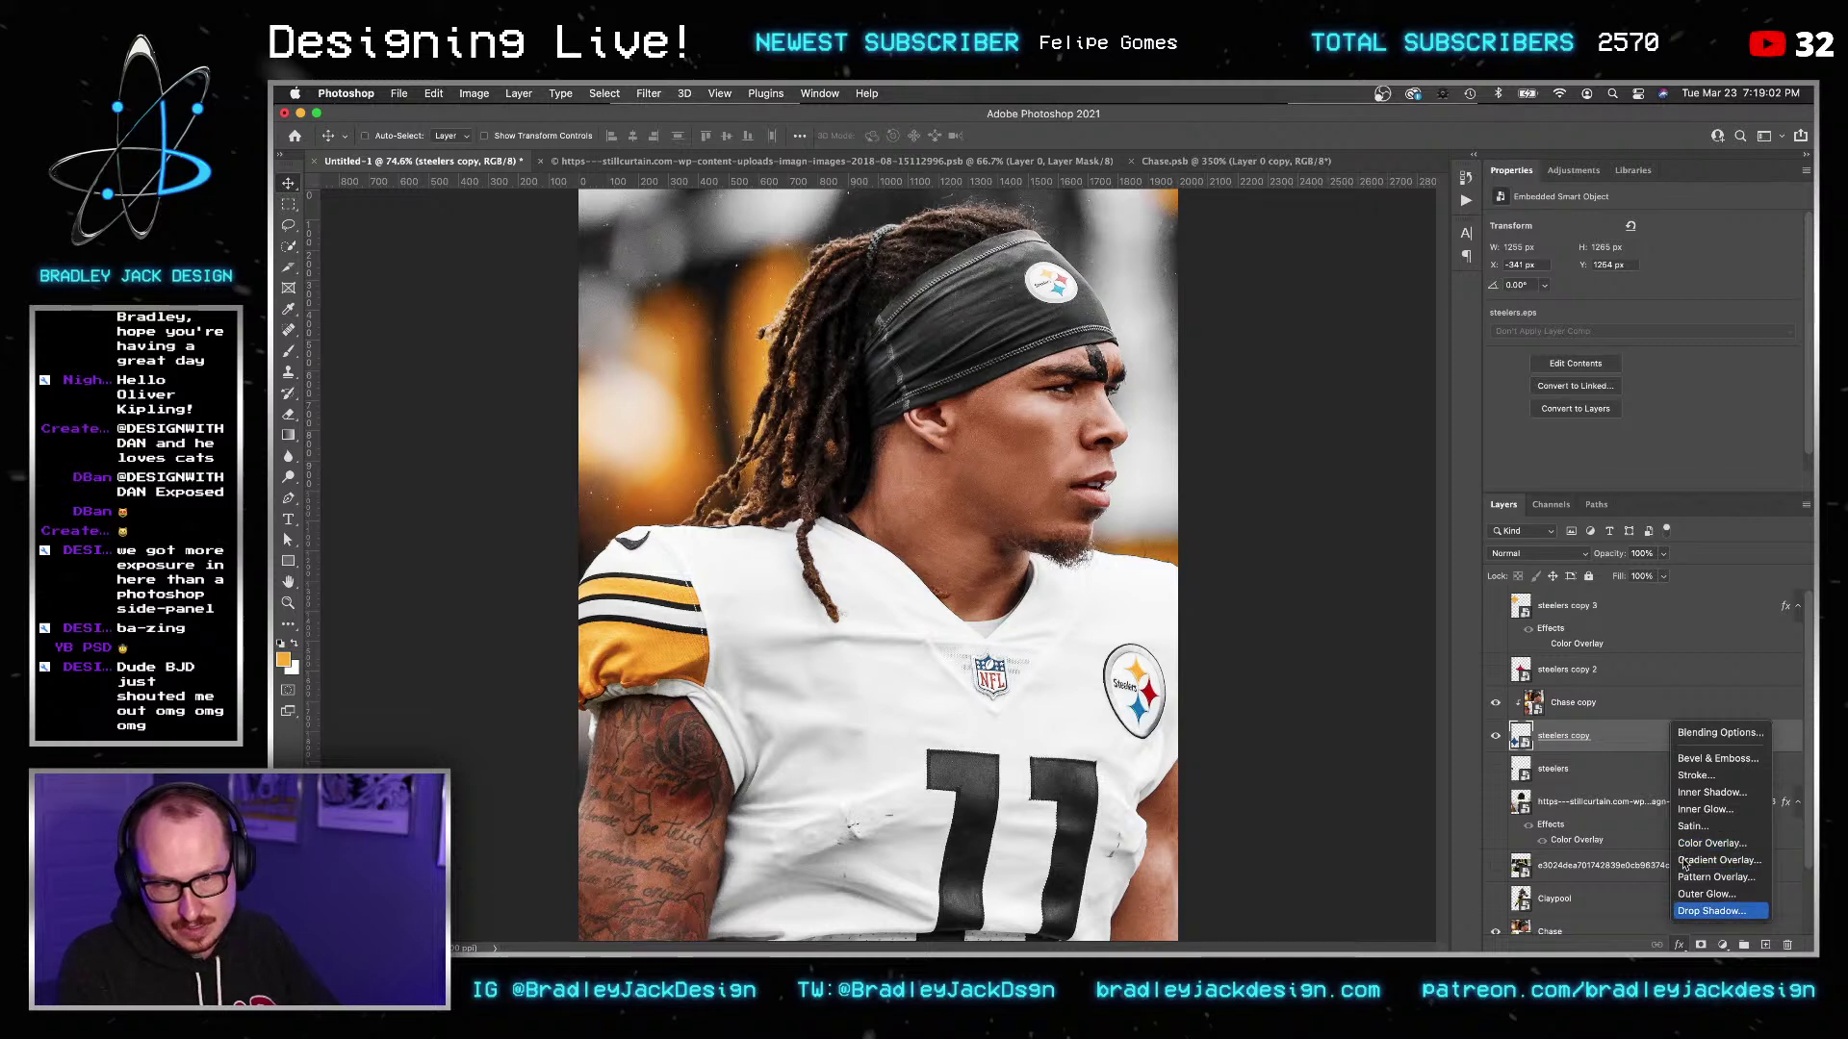
click(1711, 910)
drag(682, 817, 686, 801)
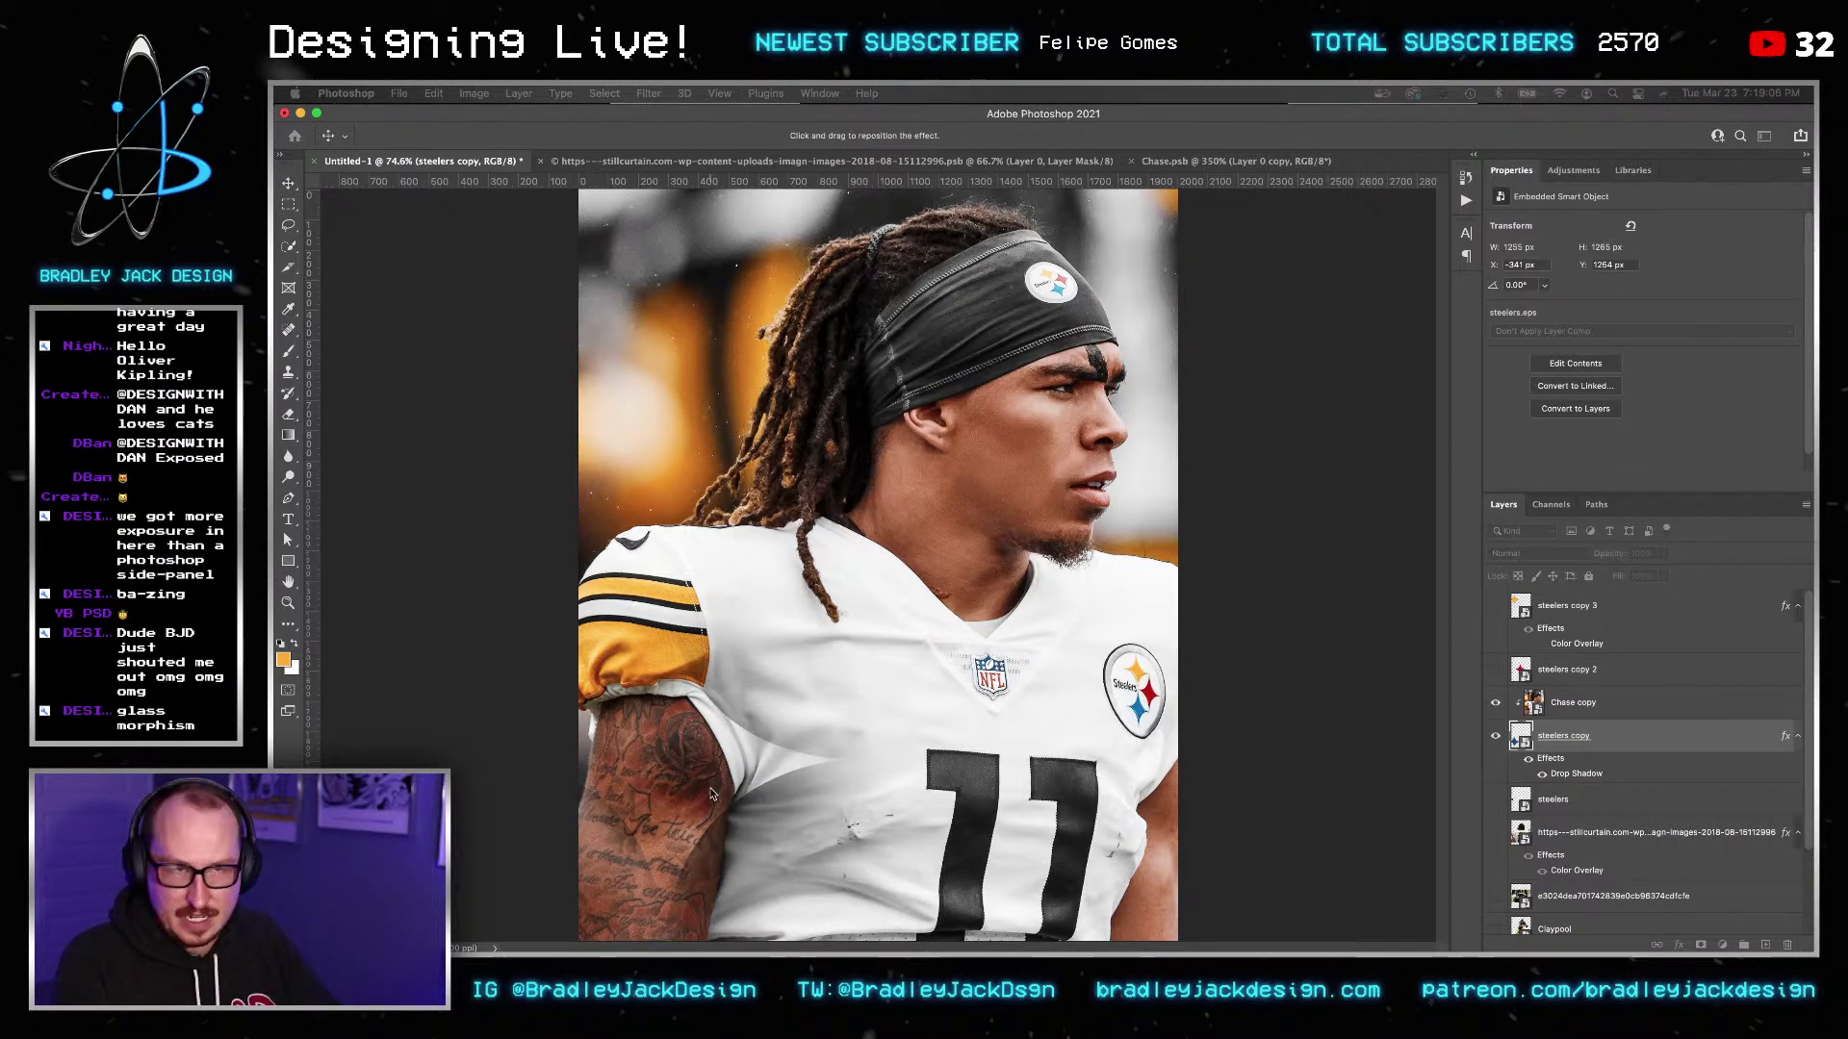
key(Return)
Add a Drop Shadow with a 30 px distance to the star layer steelers copy beneath the clipped Chase photo.
key(z)
click(685, 810)
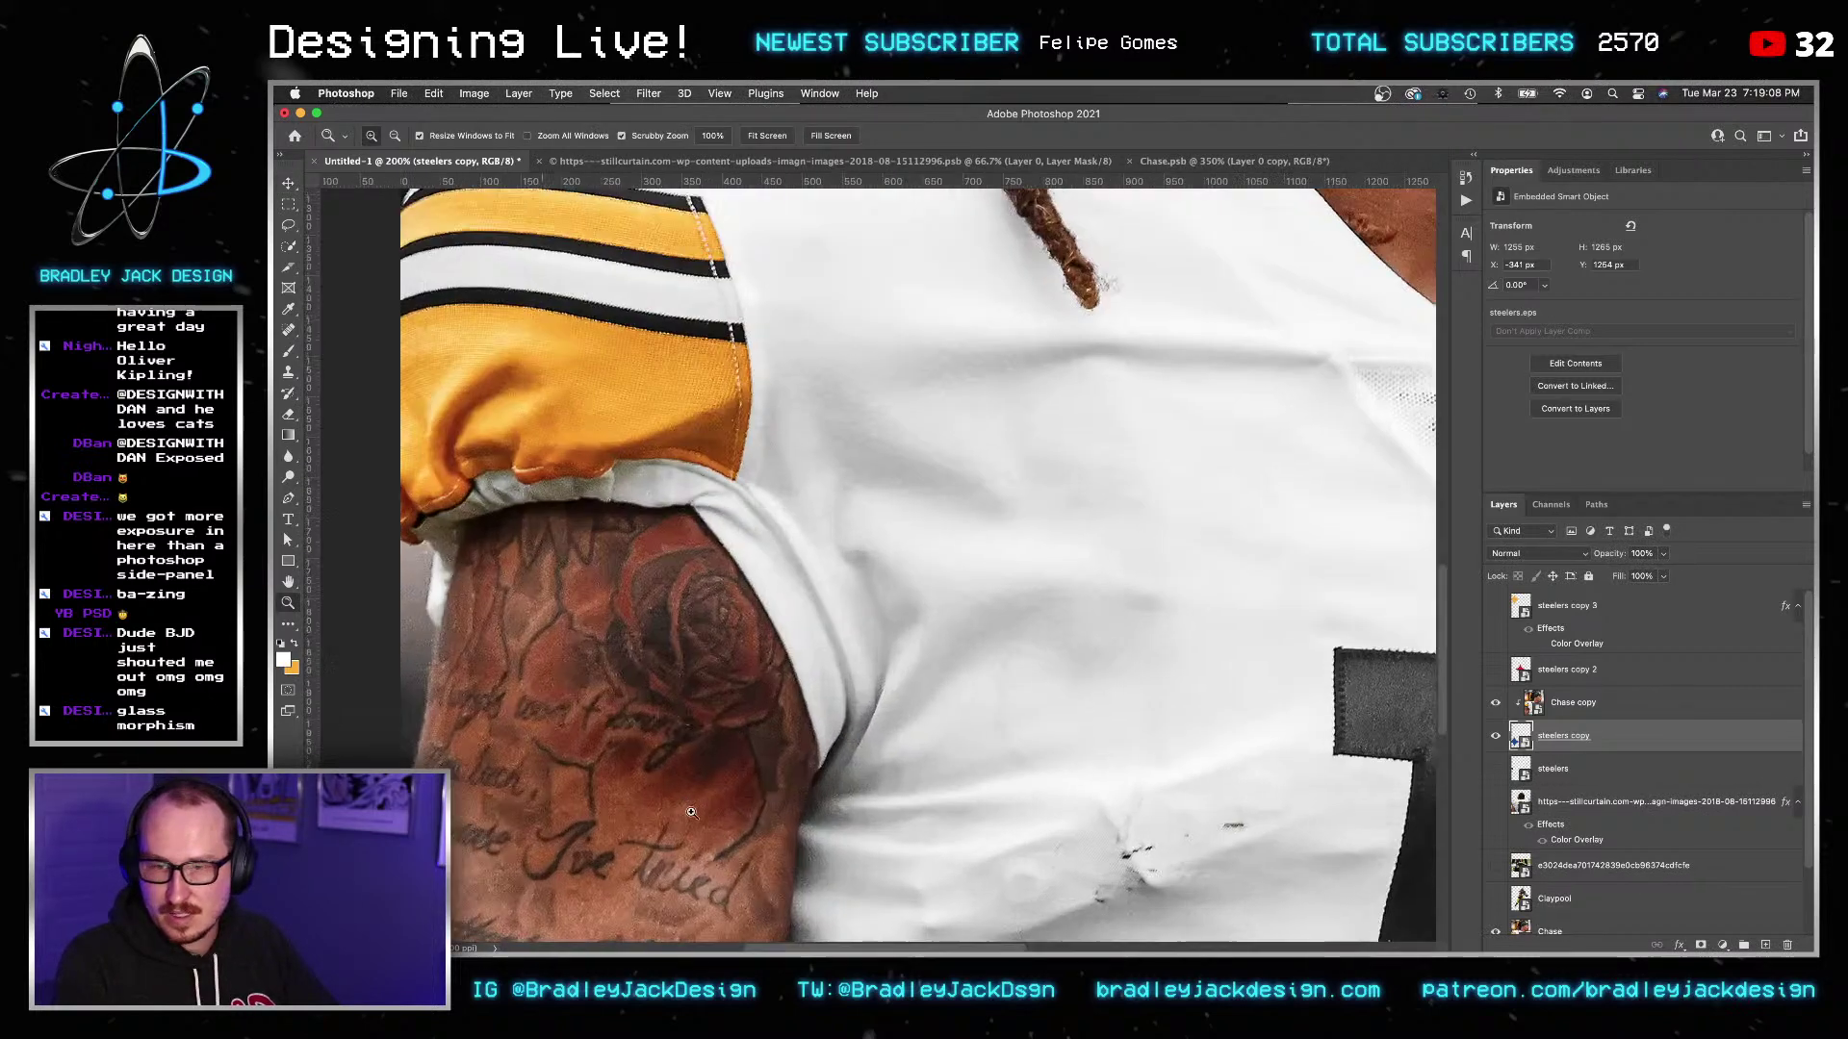
click(685, 810)
key(v)
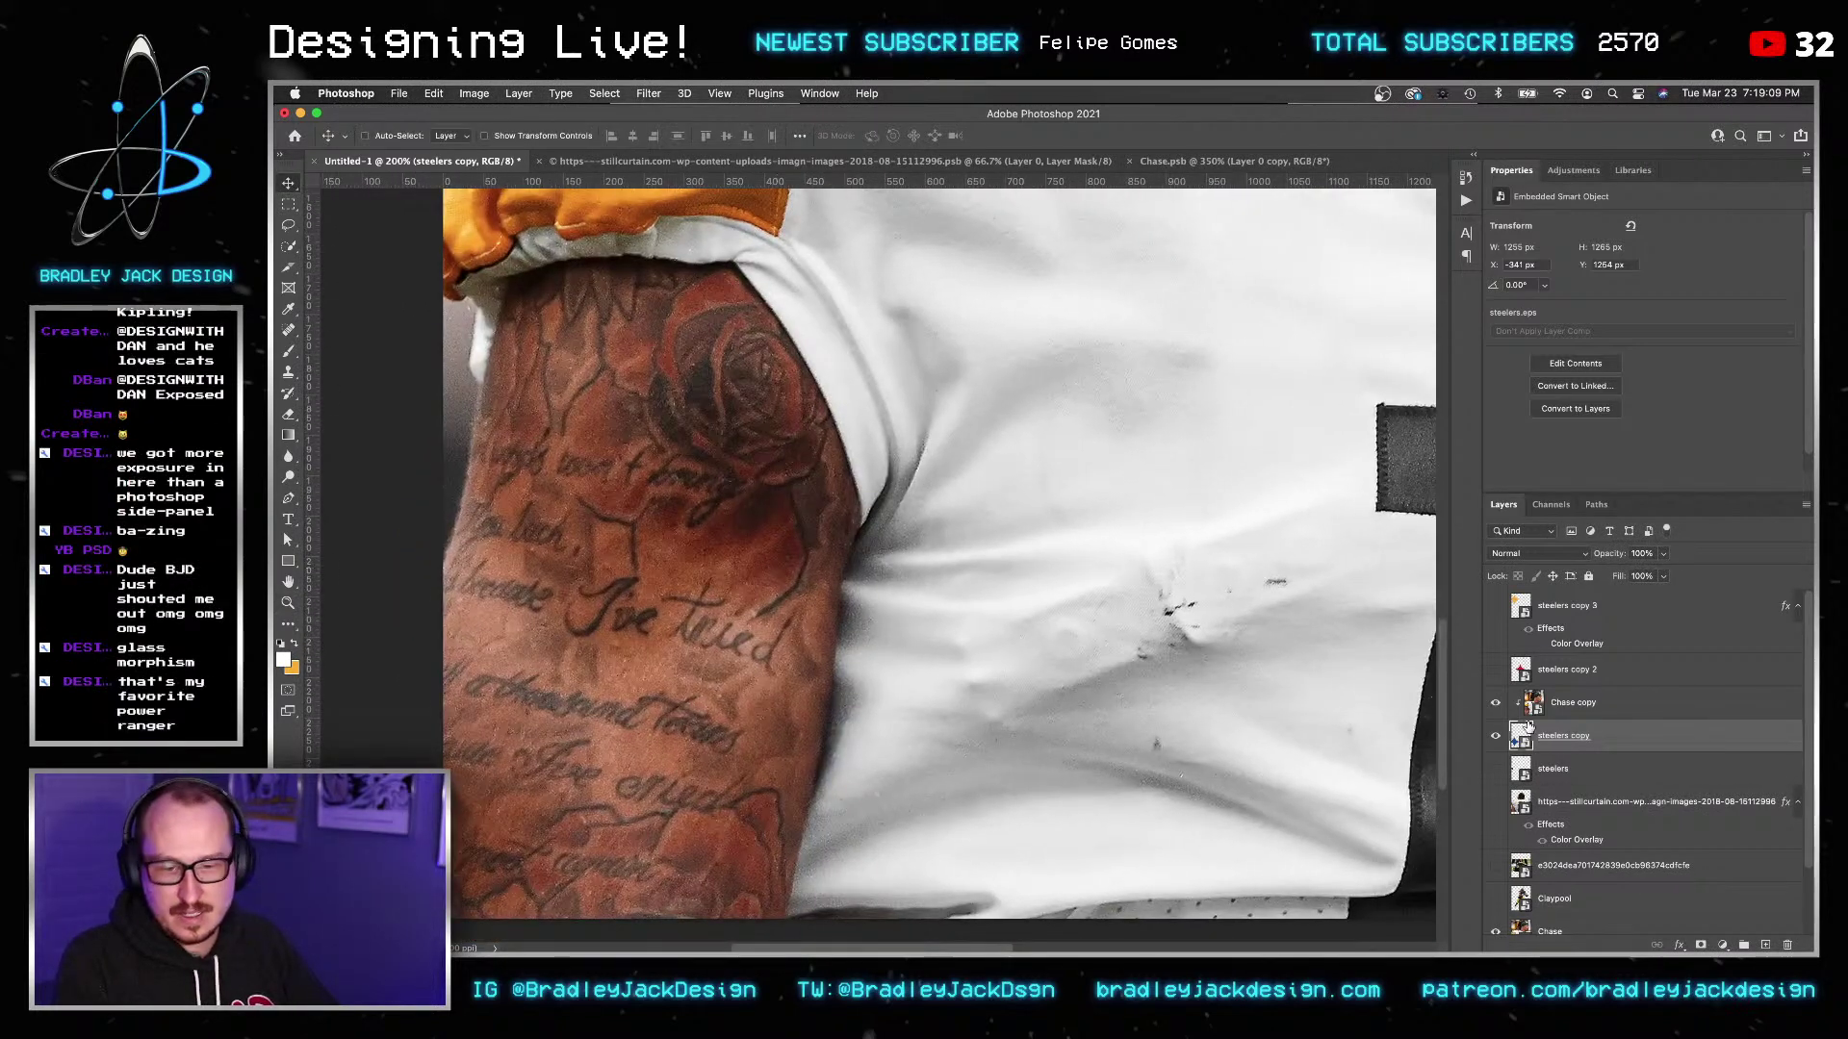
click(1679, 945)
click(1700, 907)
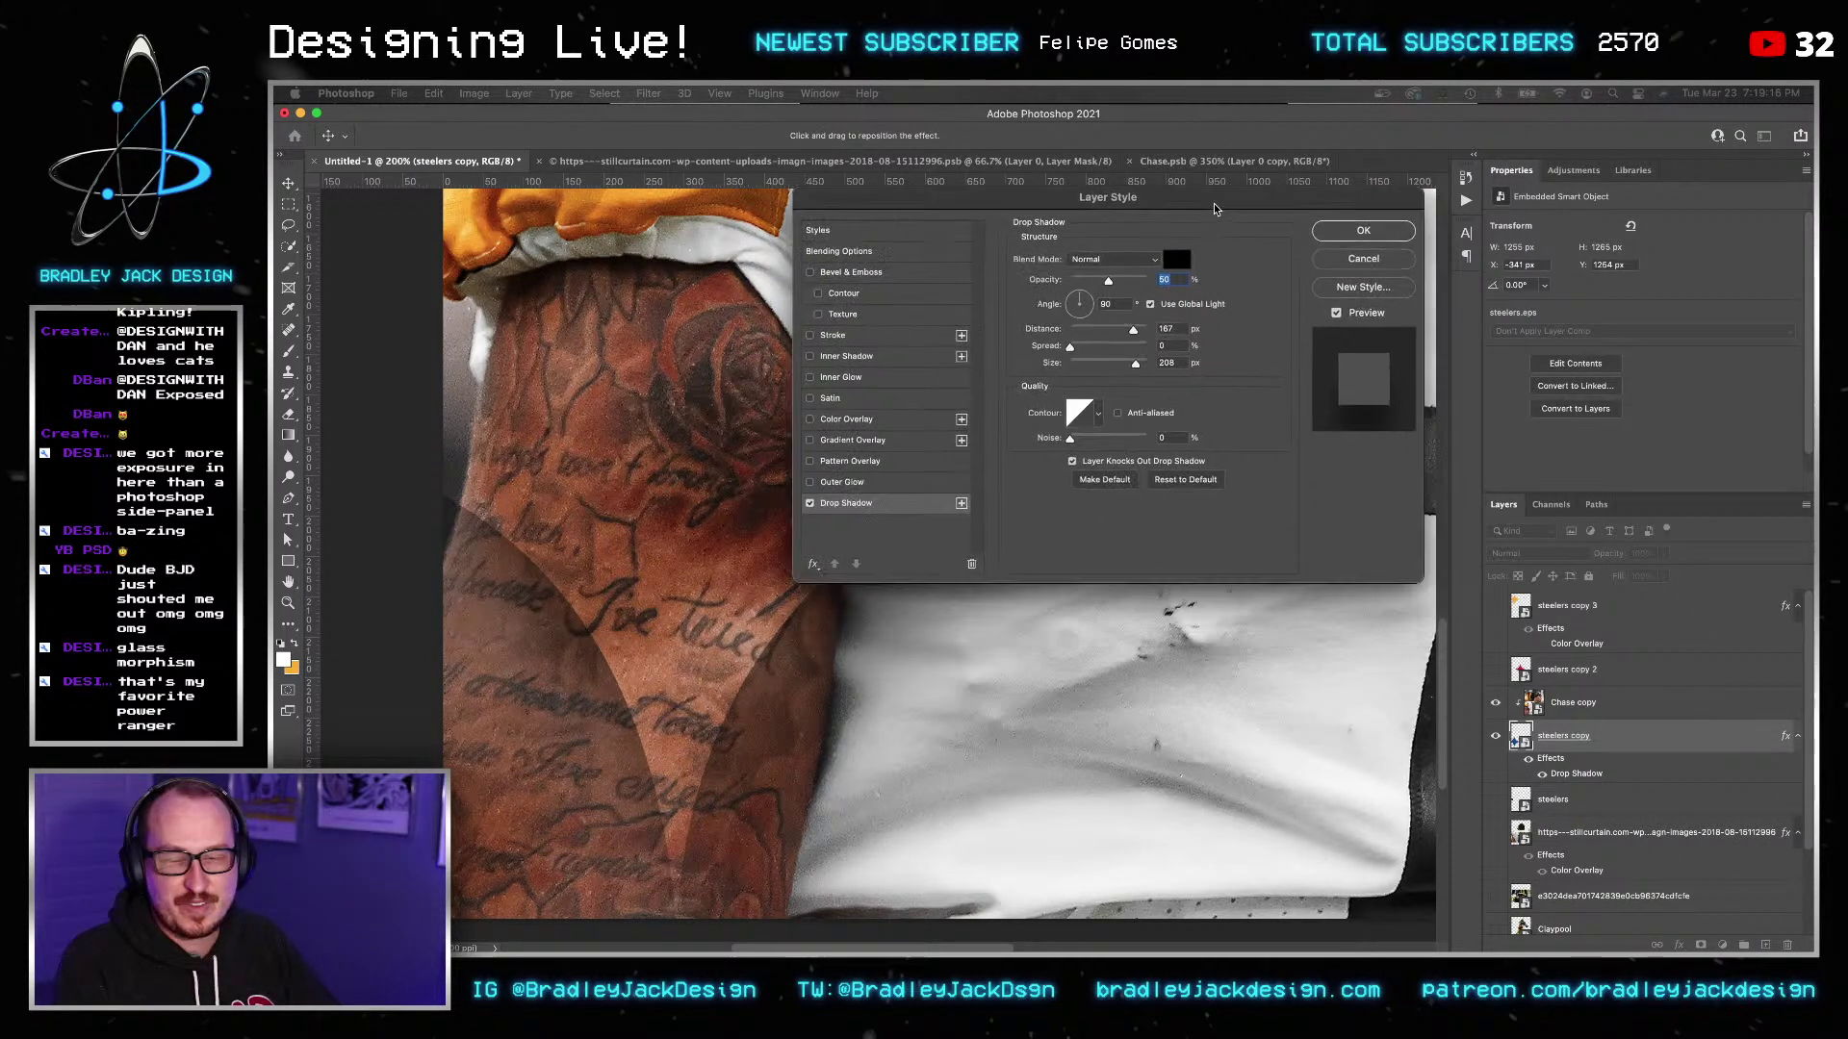
key(Tab)
key(Tab)
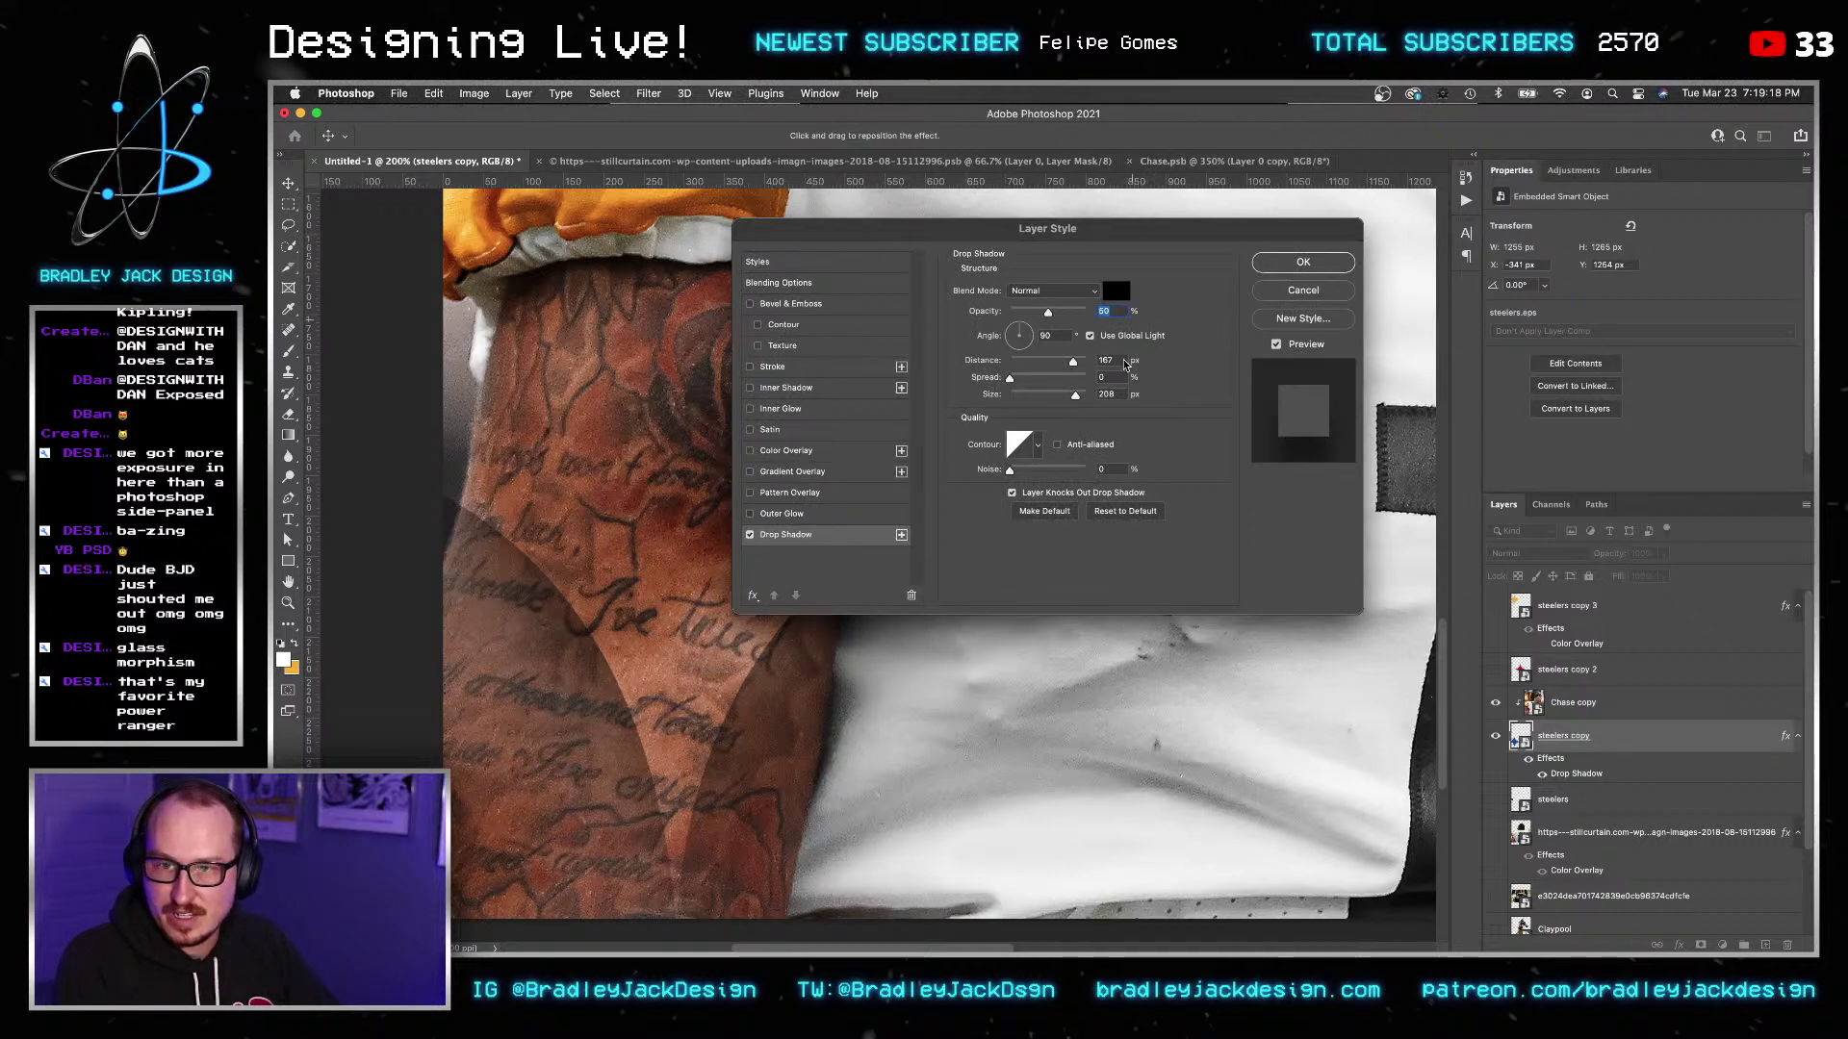
text(30)
key(Tab)
key(Tab)
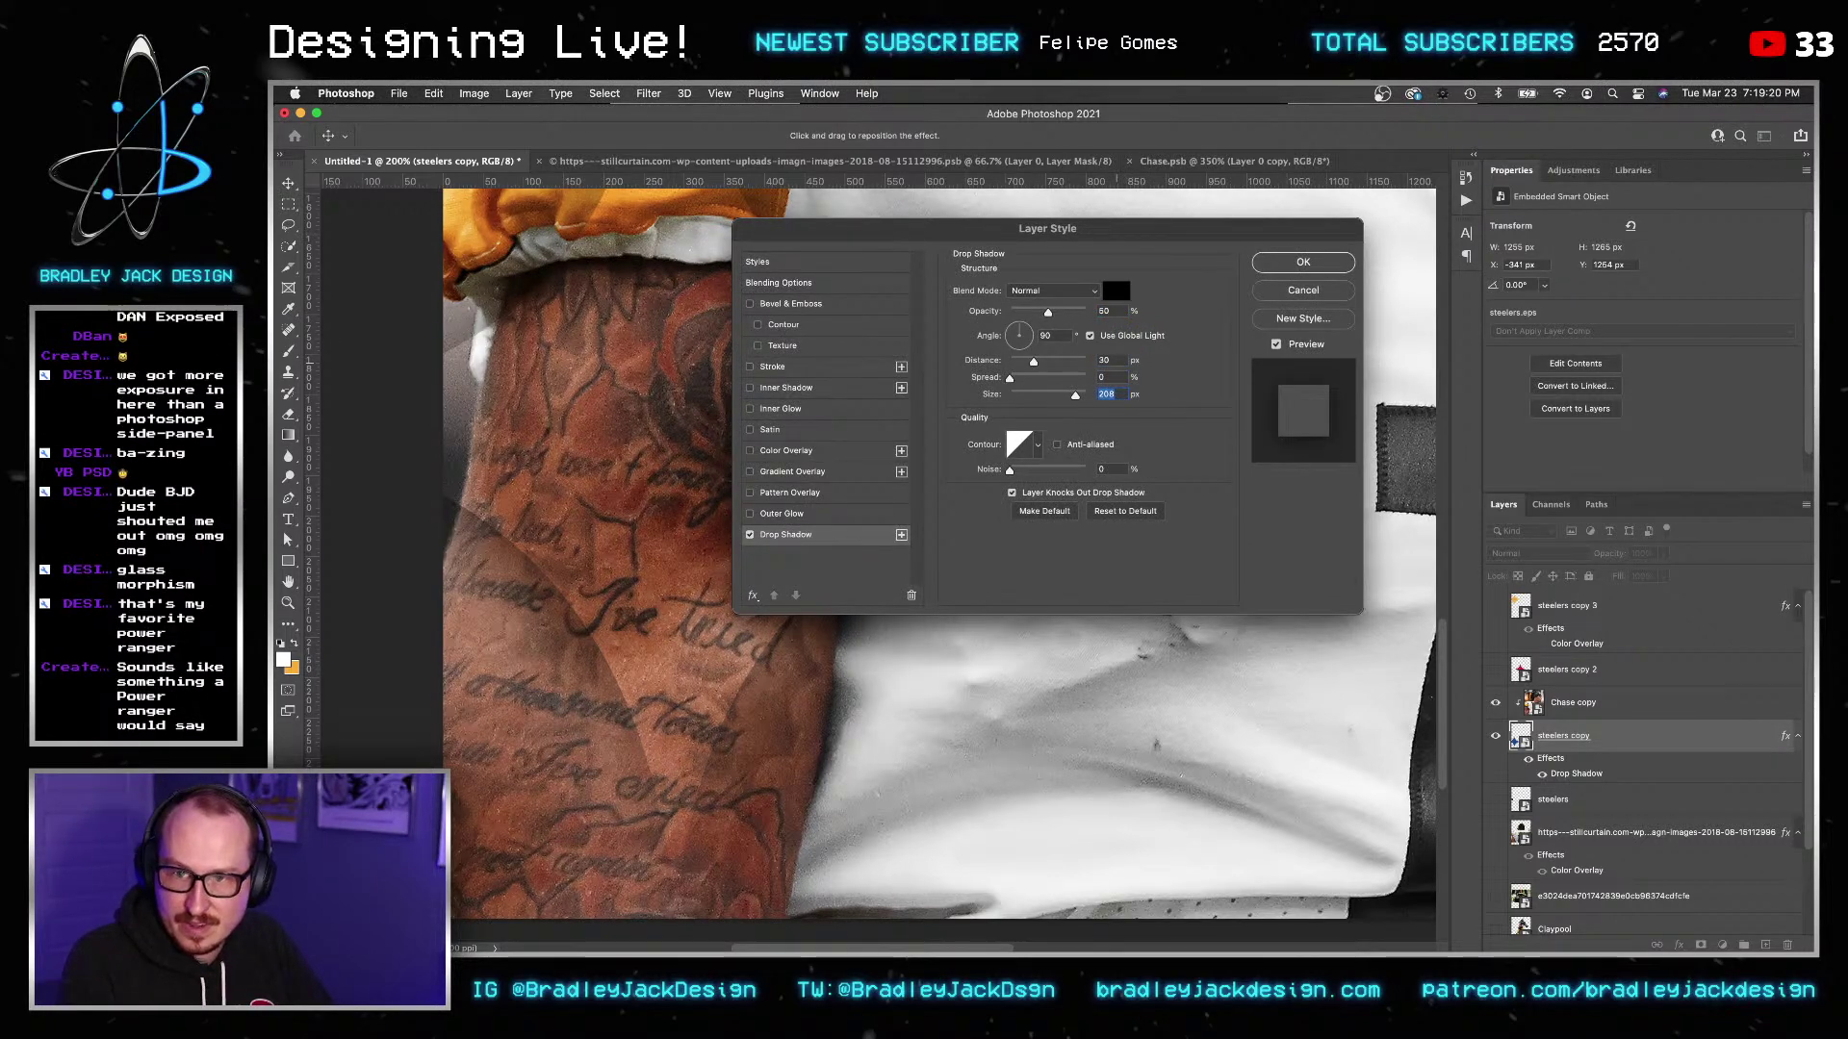
key(Return)
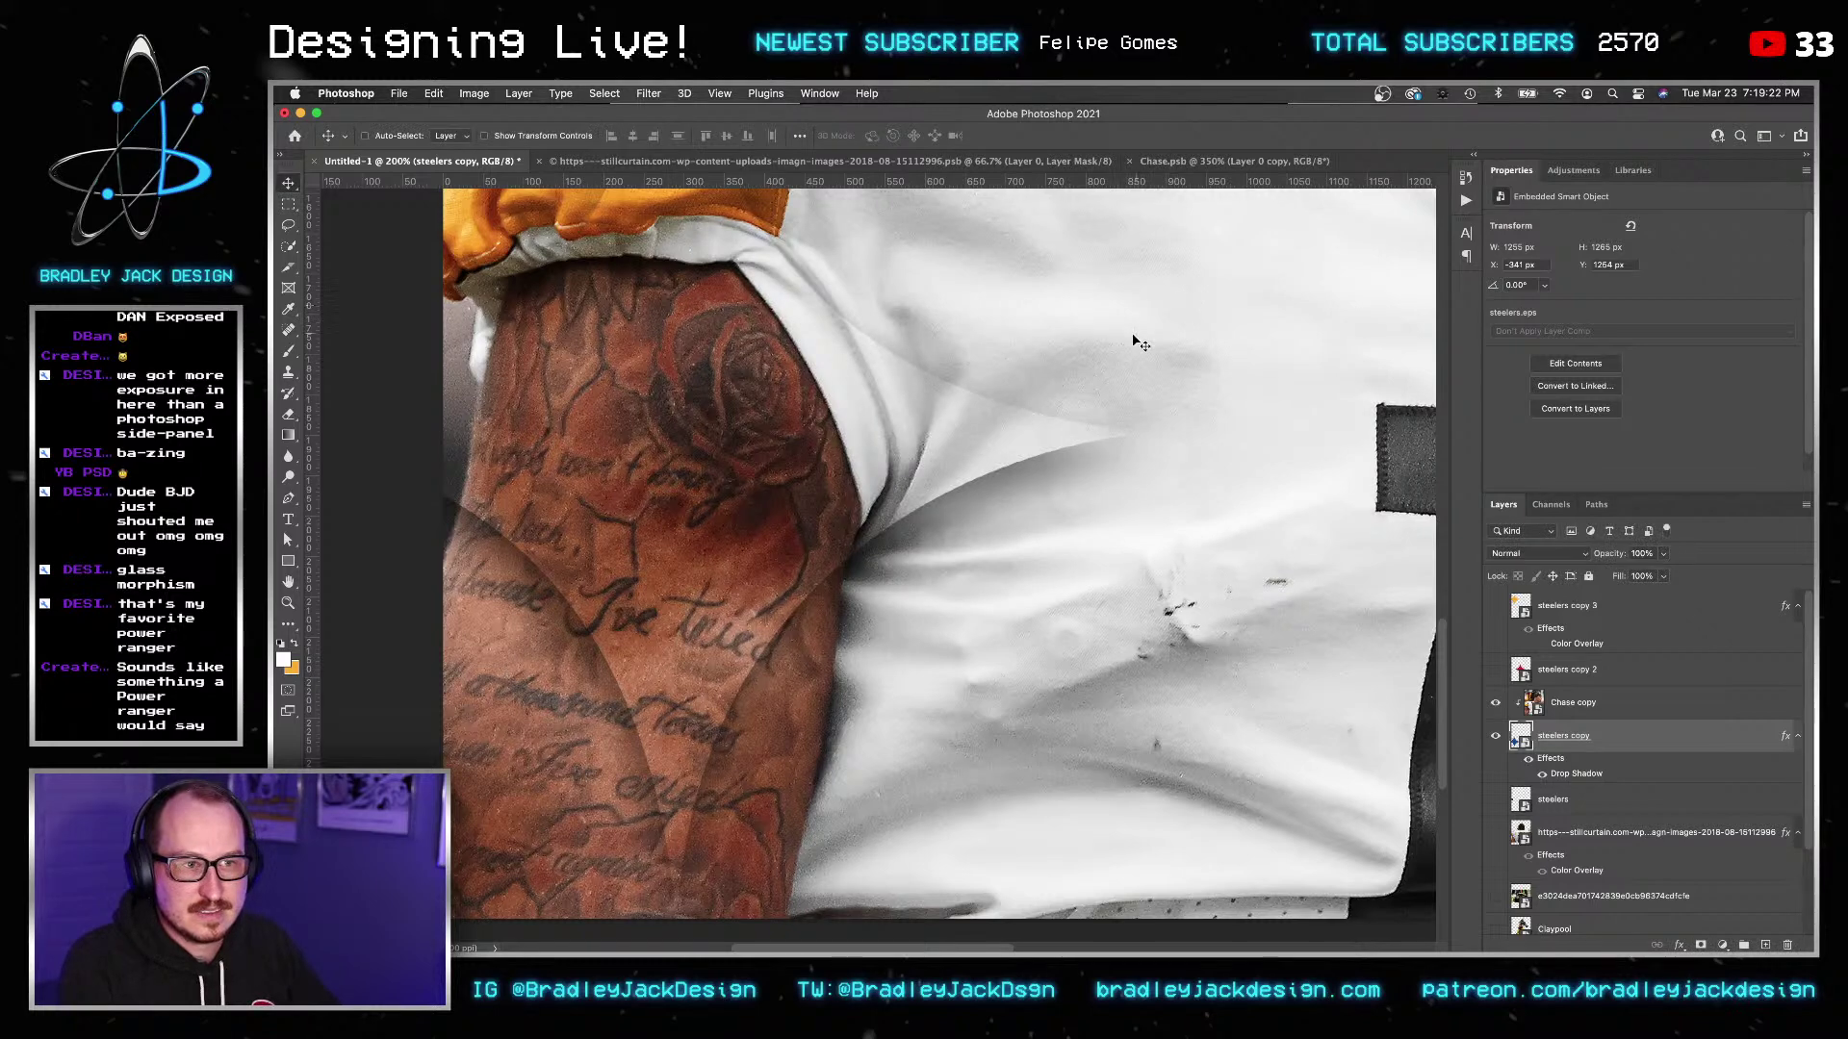
scroll(994, 472, down, 3)
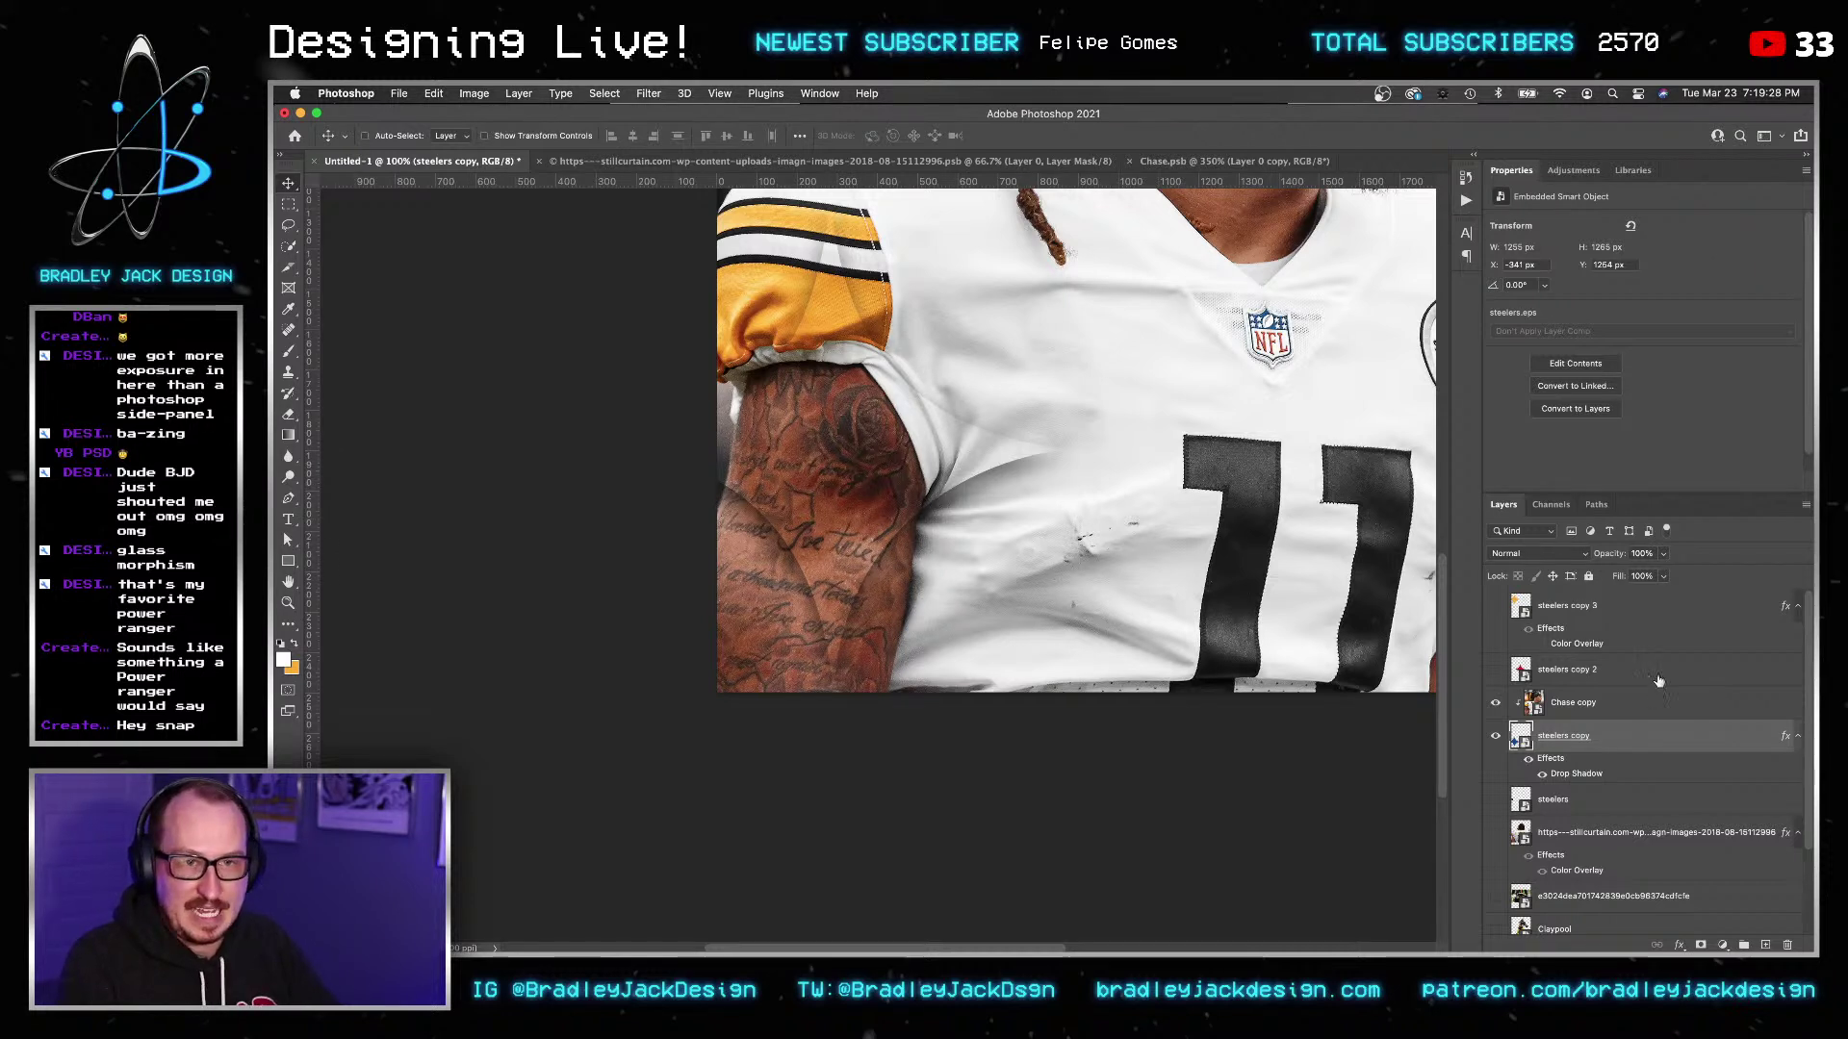
Add Bevel & Emboss to the star layer steelers copy, with highlight and shadow opacity both at 66%.
click(1574, 705)
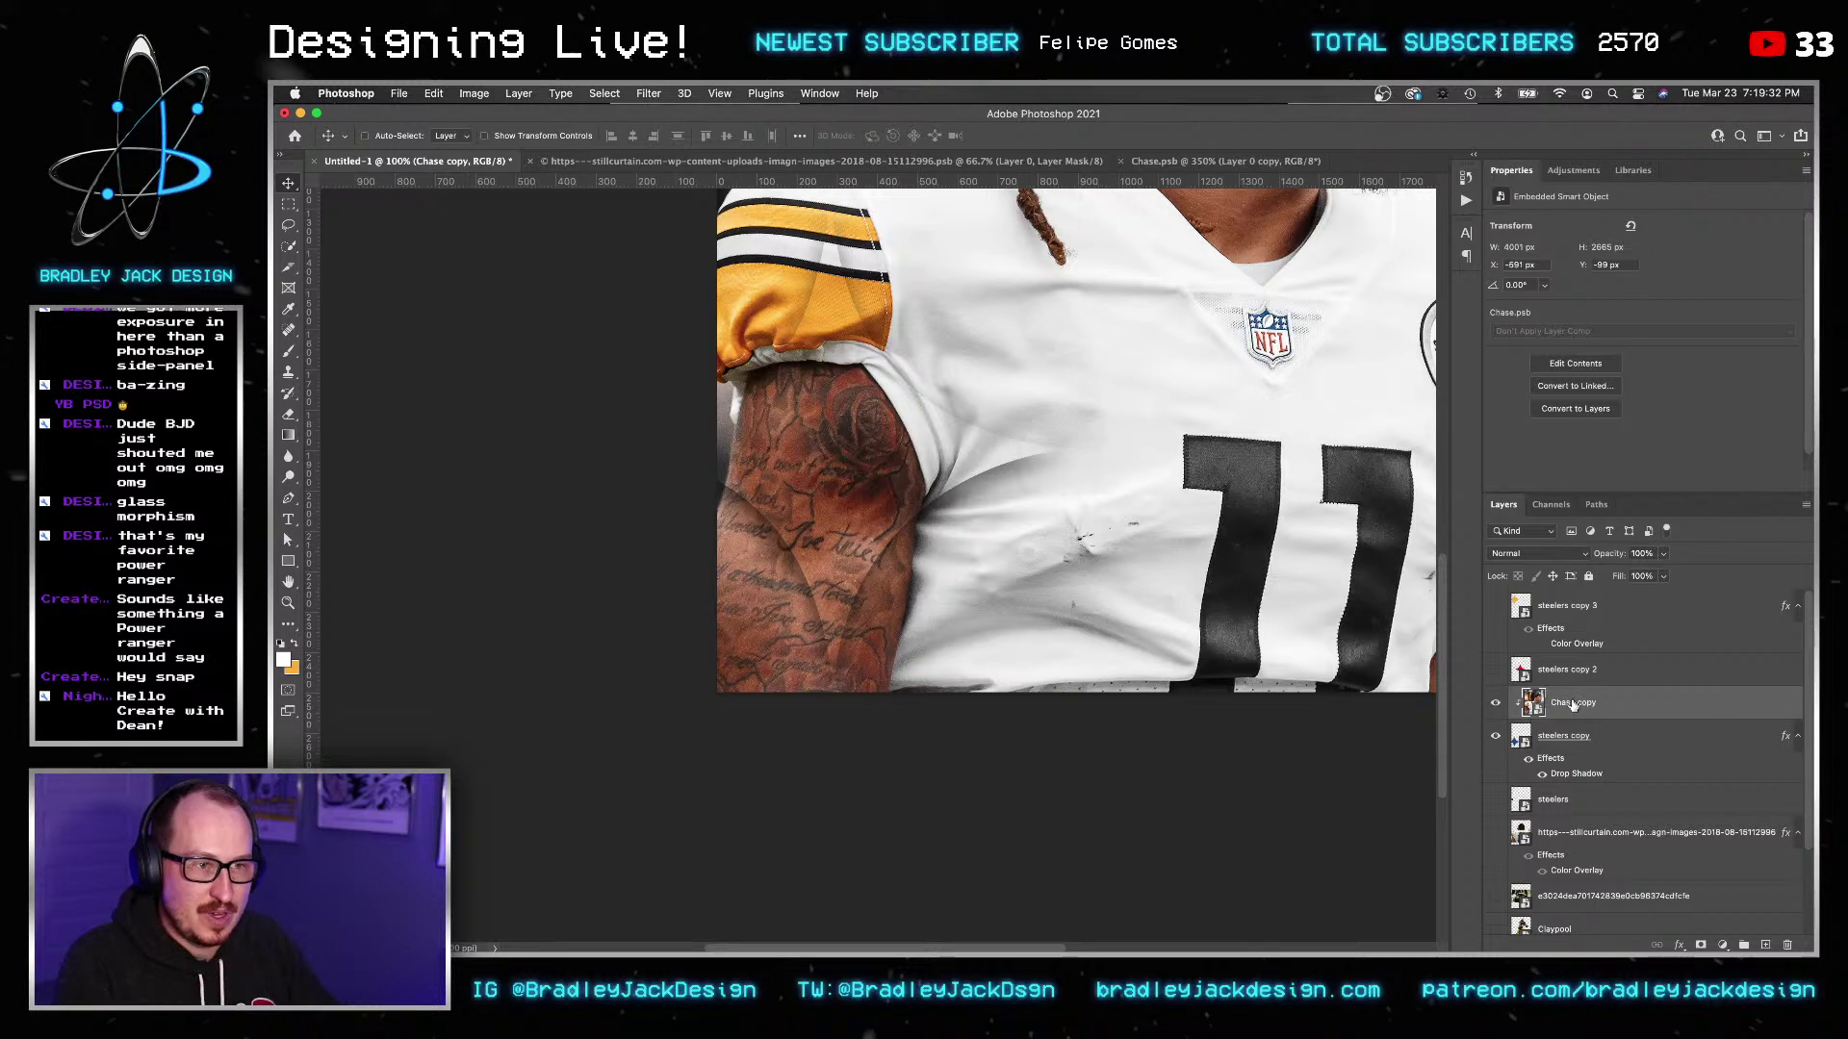
click(1558, 739)
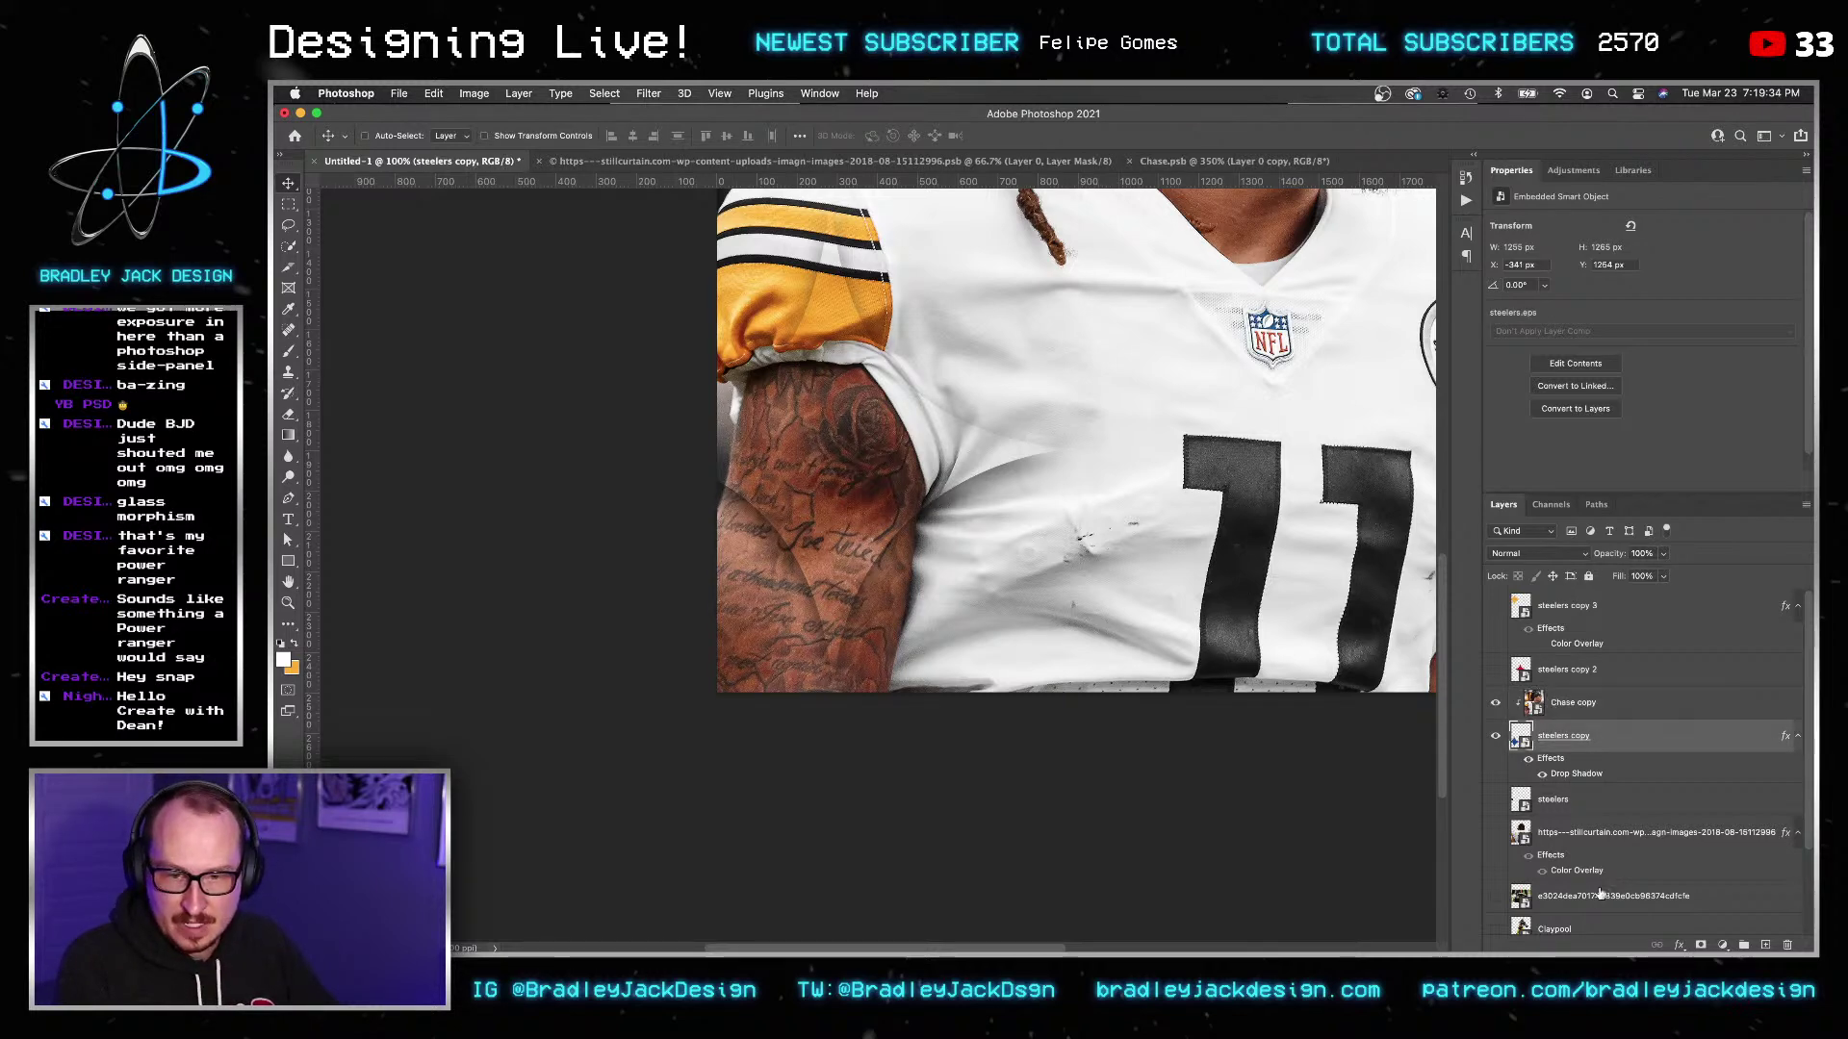
click(1681, 944)
click(1718, 760)
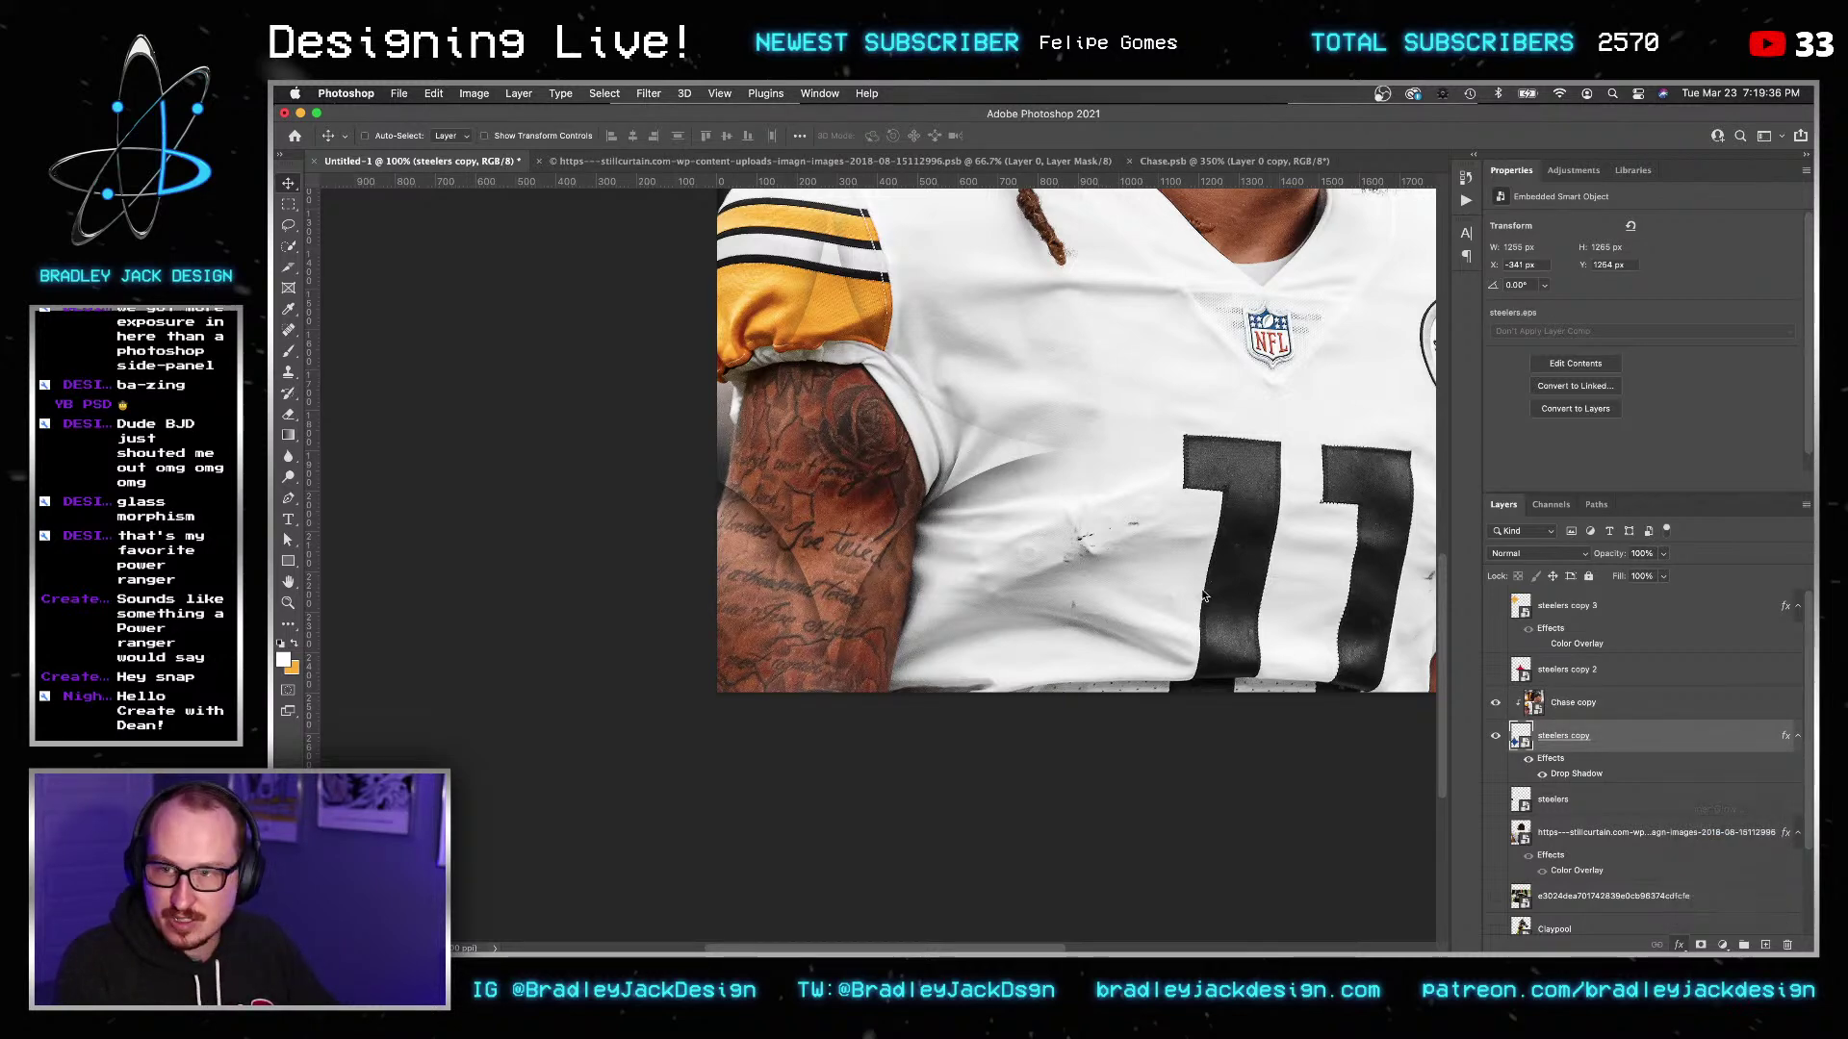
drag(1059, 228, 1396, 229)
scroll(795, 526, up, 3)
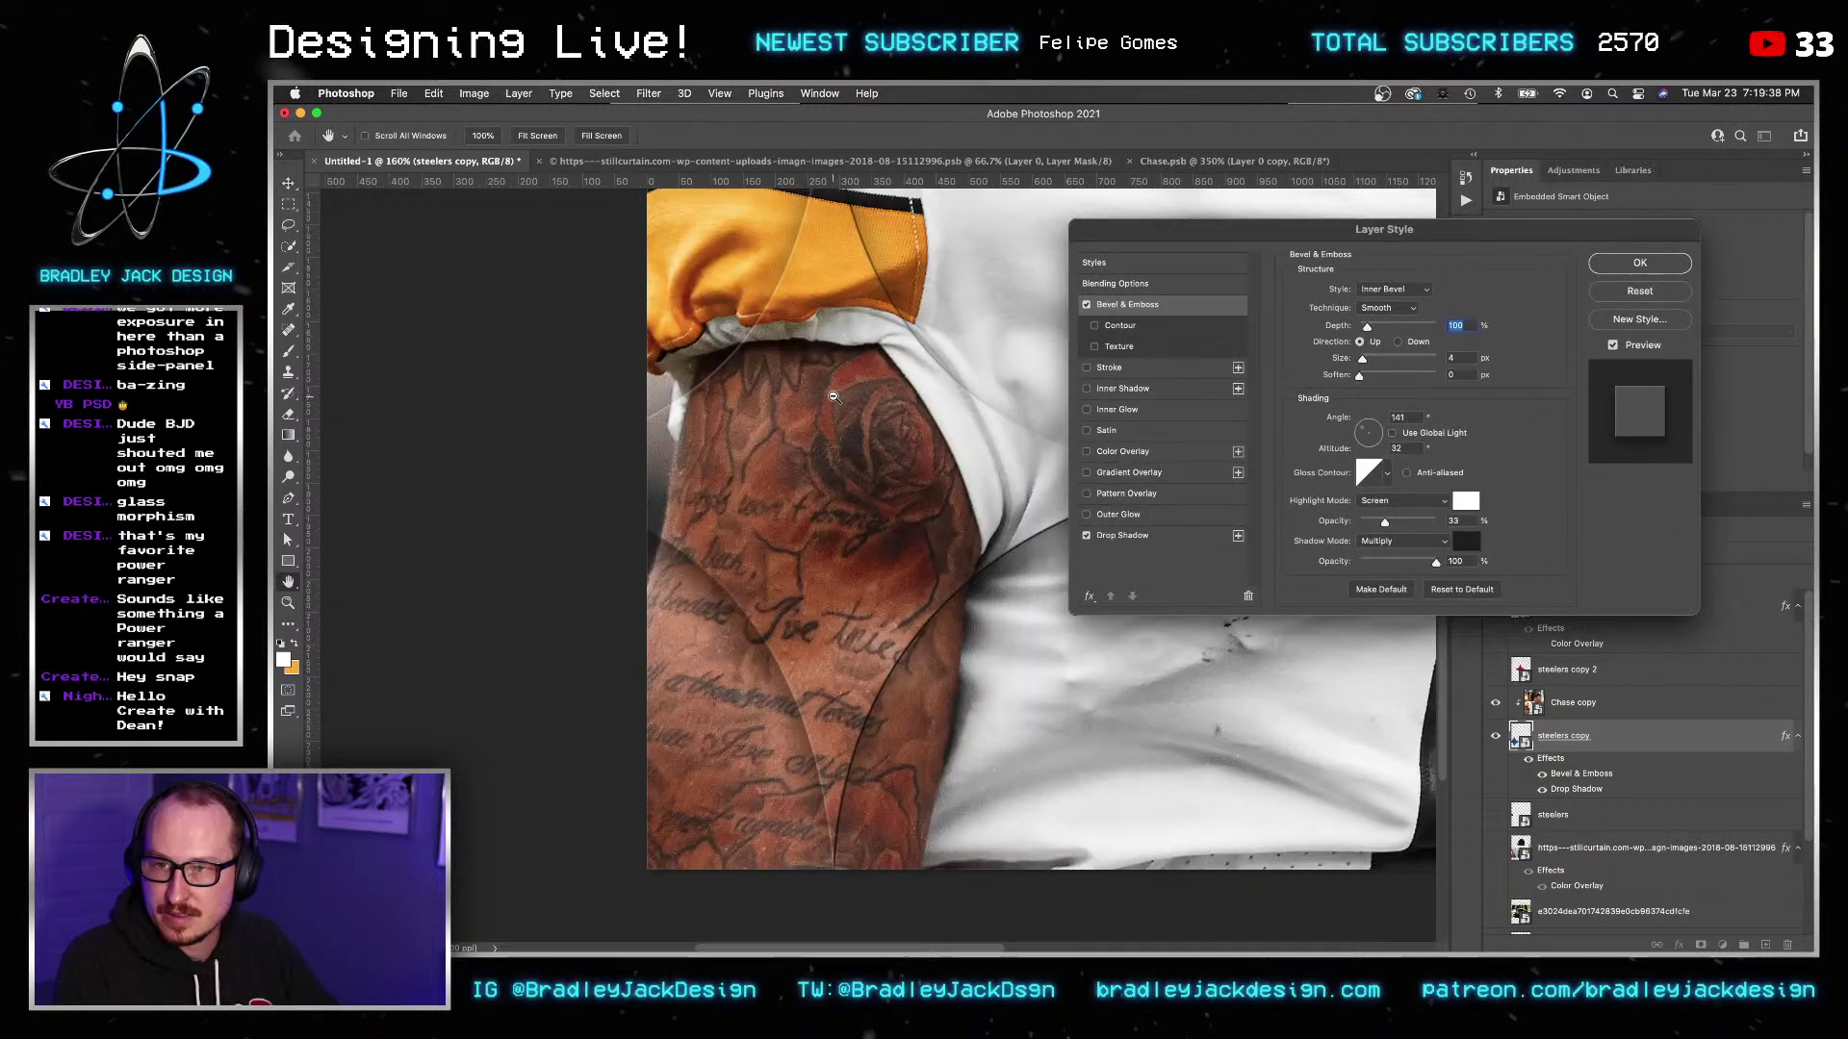
drag(1377, 425, 1366, 431)
double_click(1455, 521)
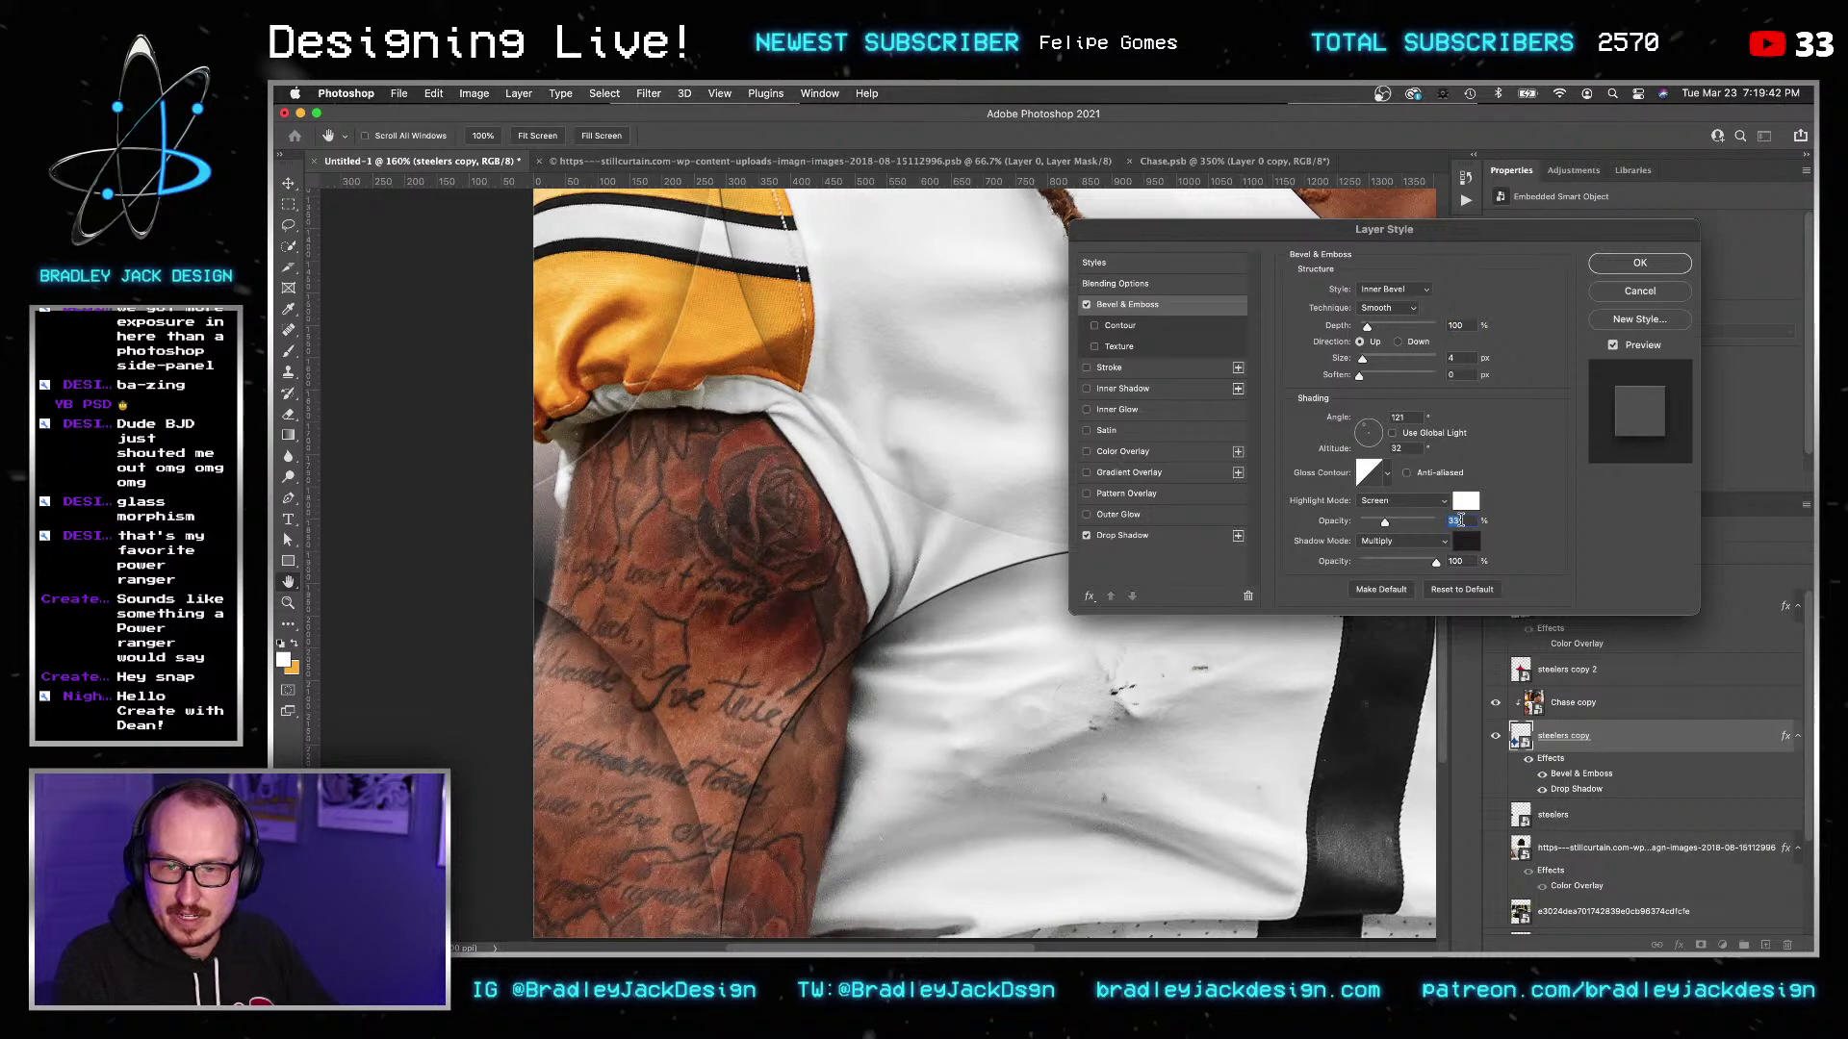
text(66)
key(Tab)
text(66)
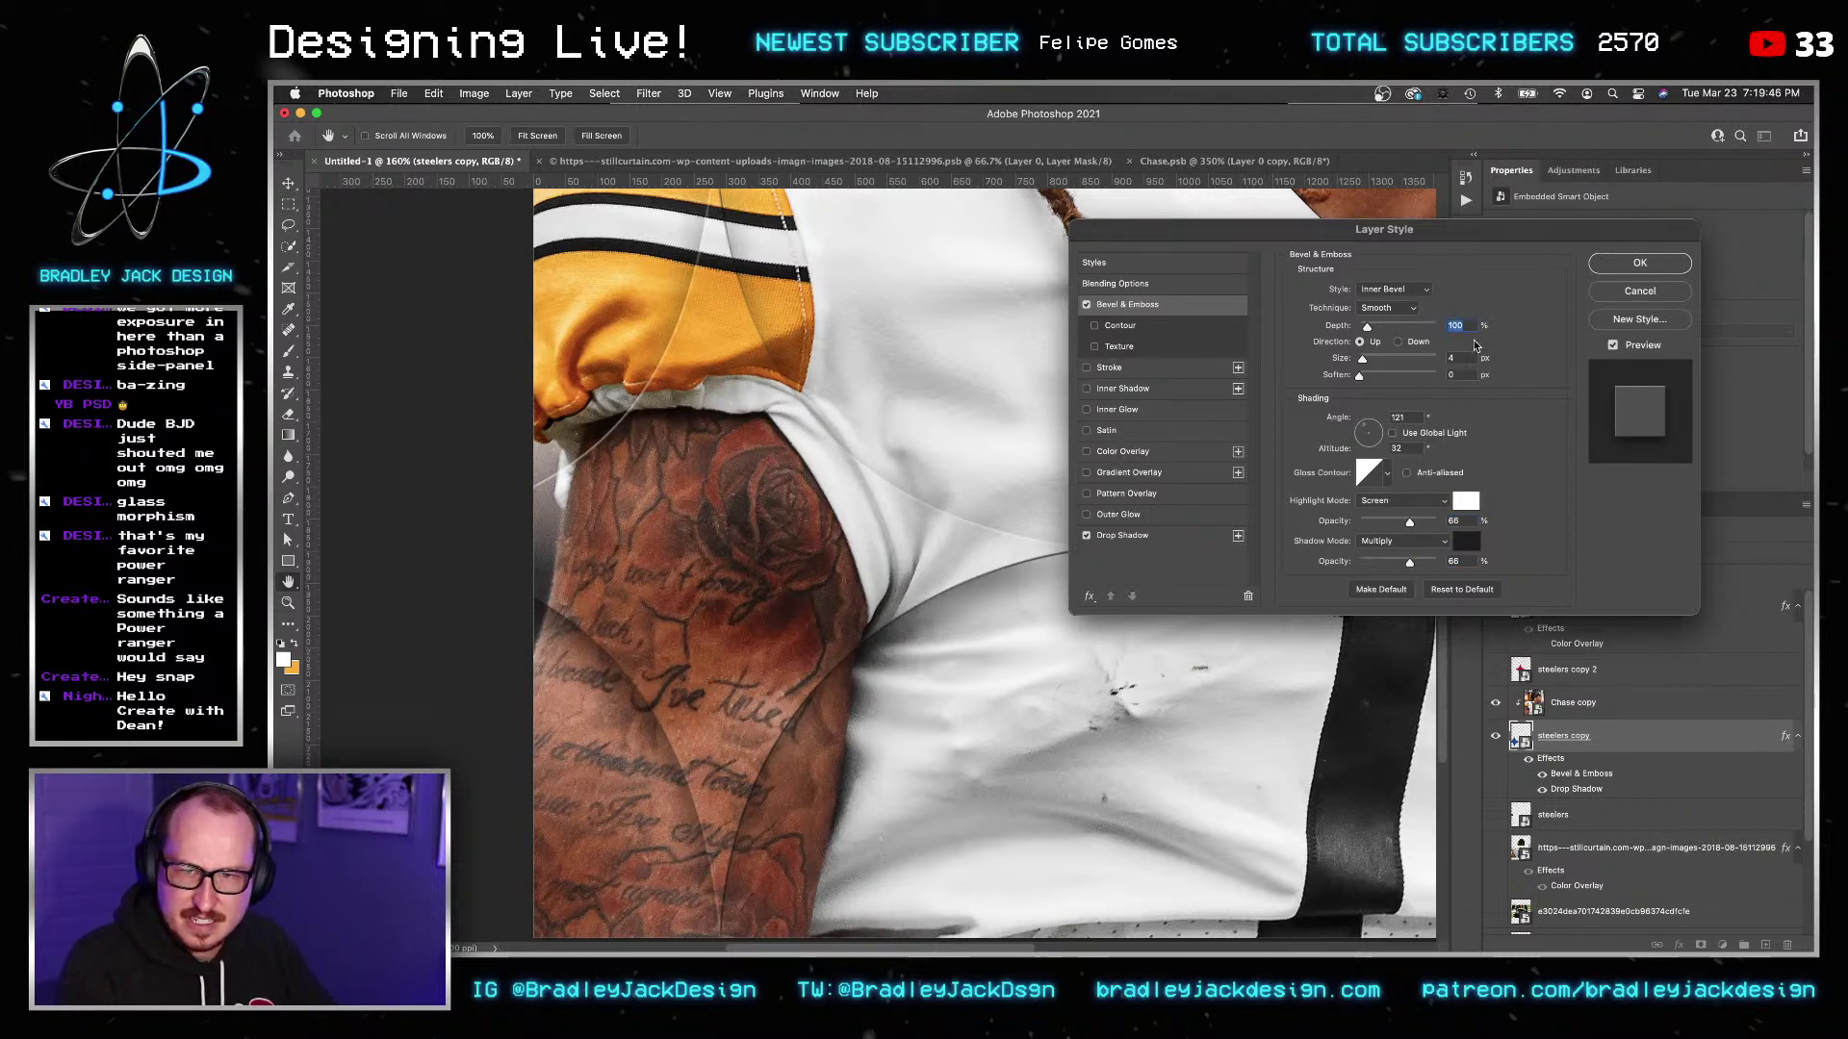
Refine the star's bevel with the Chisel Hard technique, 76% highlight opacity, a 120° angle and 45° altitude.
click(1377, 308)
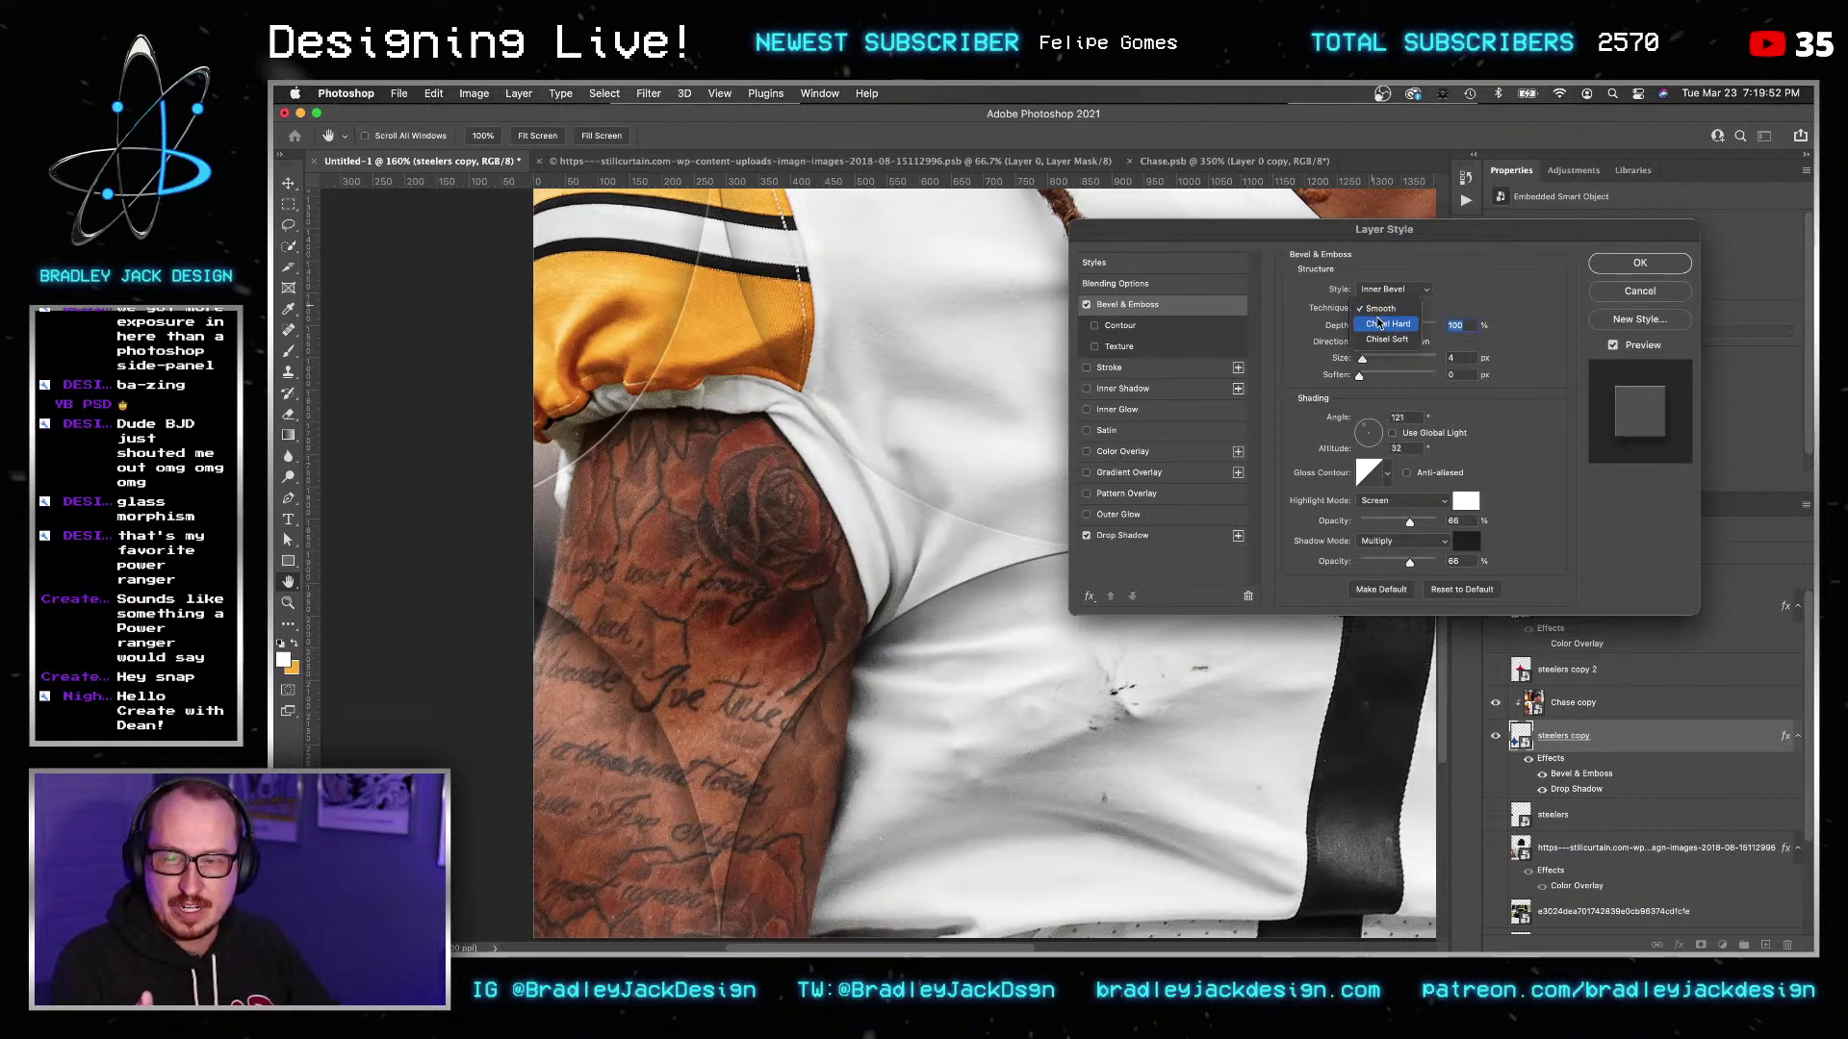
click(1378, 323)
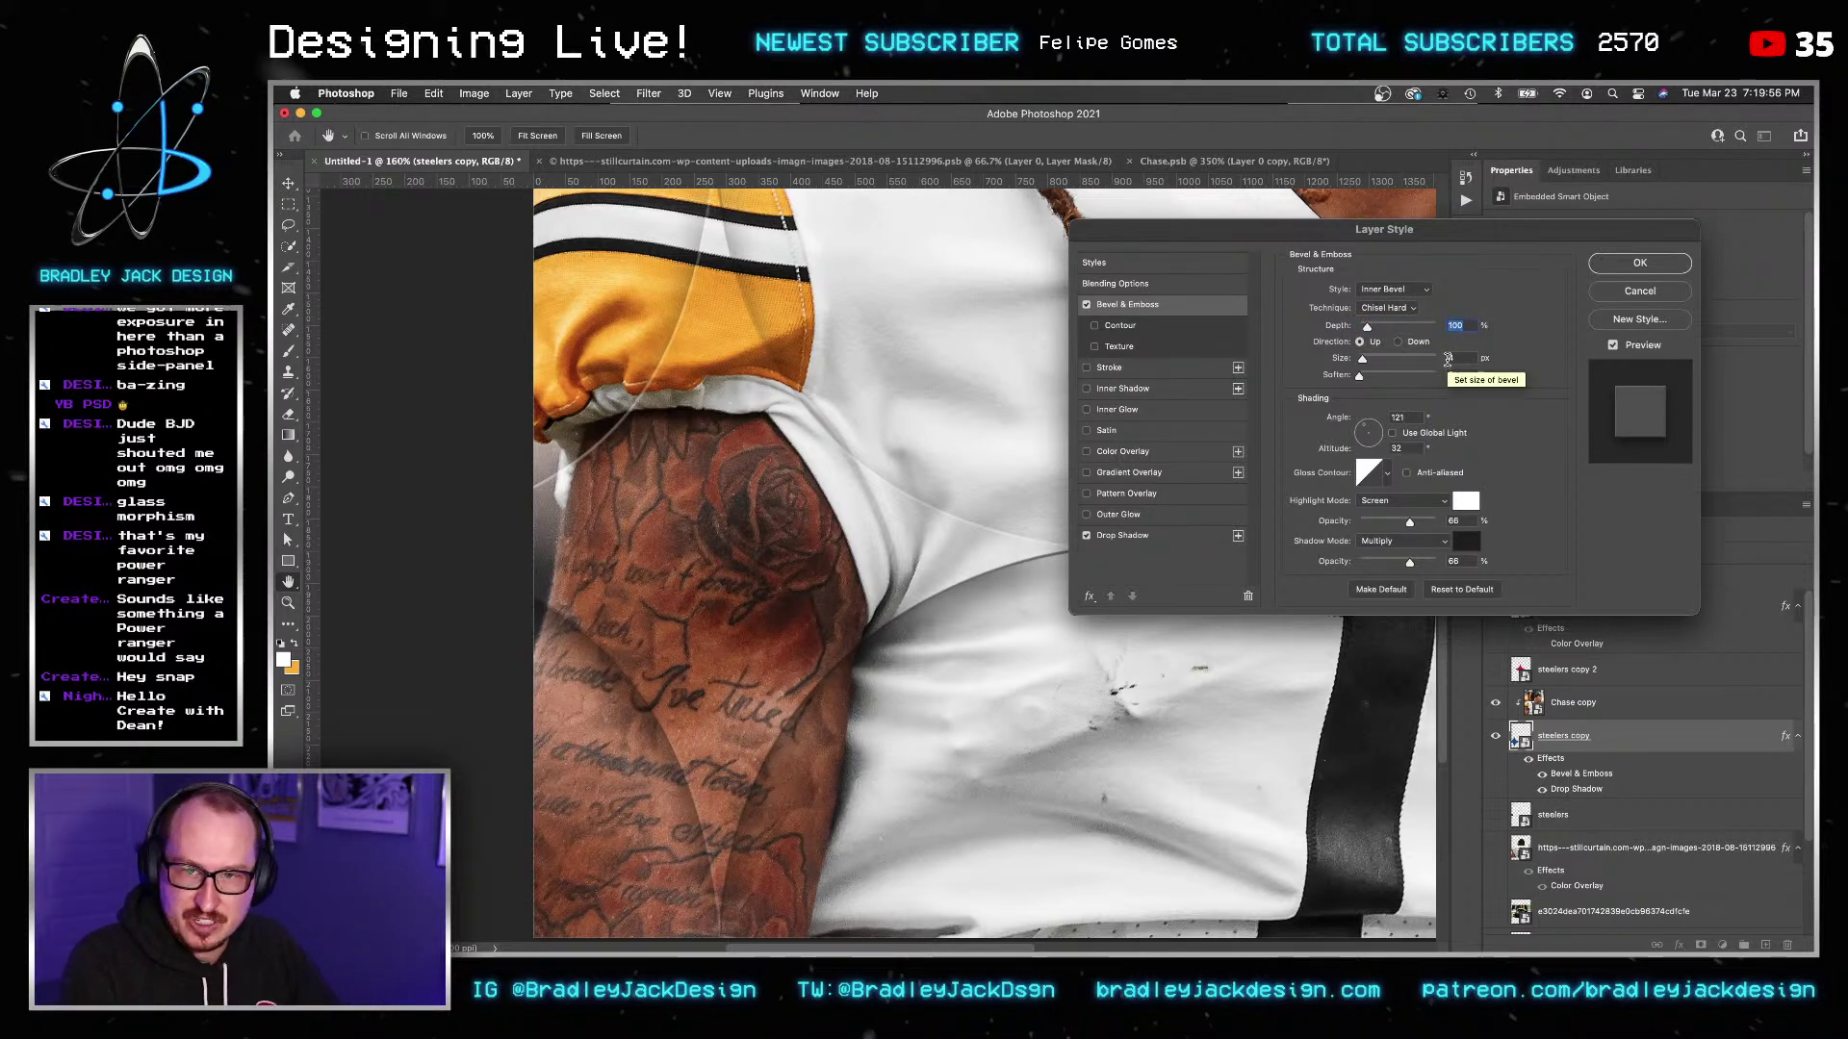
click(1473, 518)
key(shift+Up)
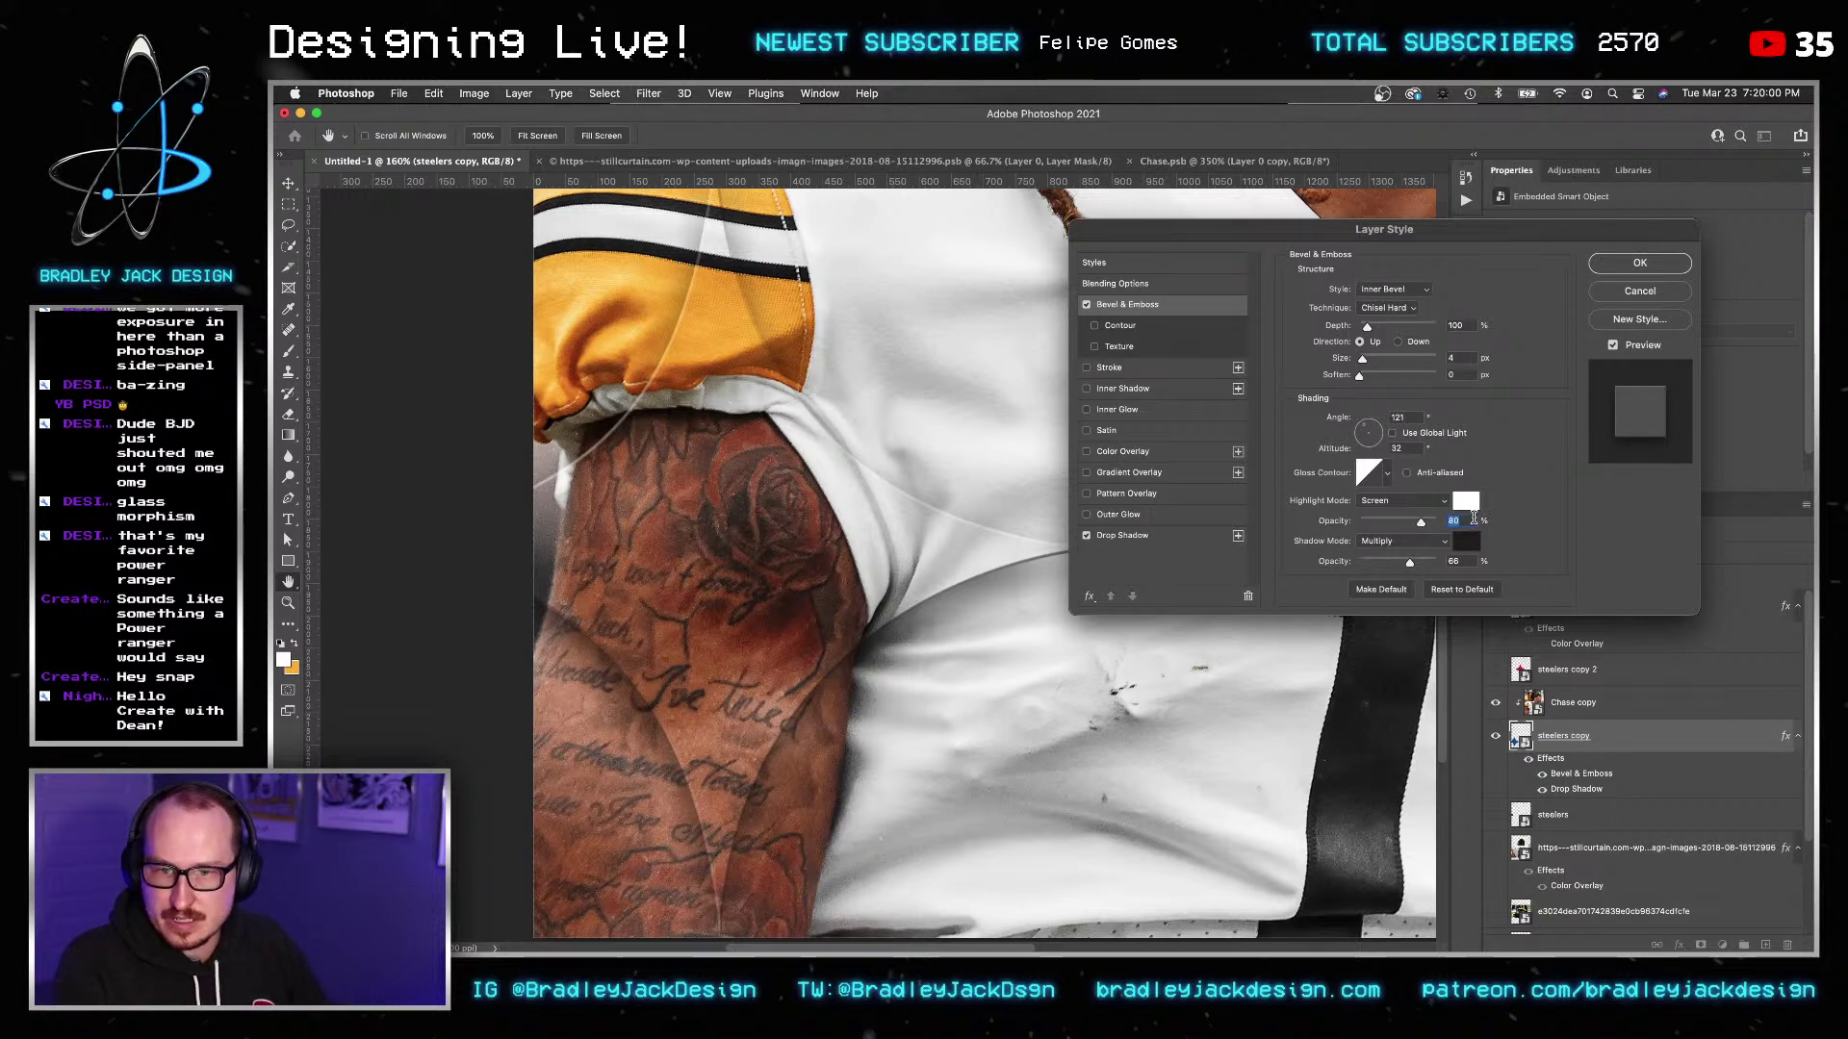
text(76)
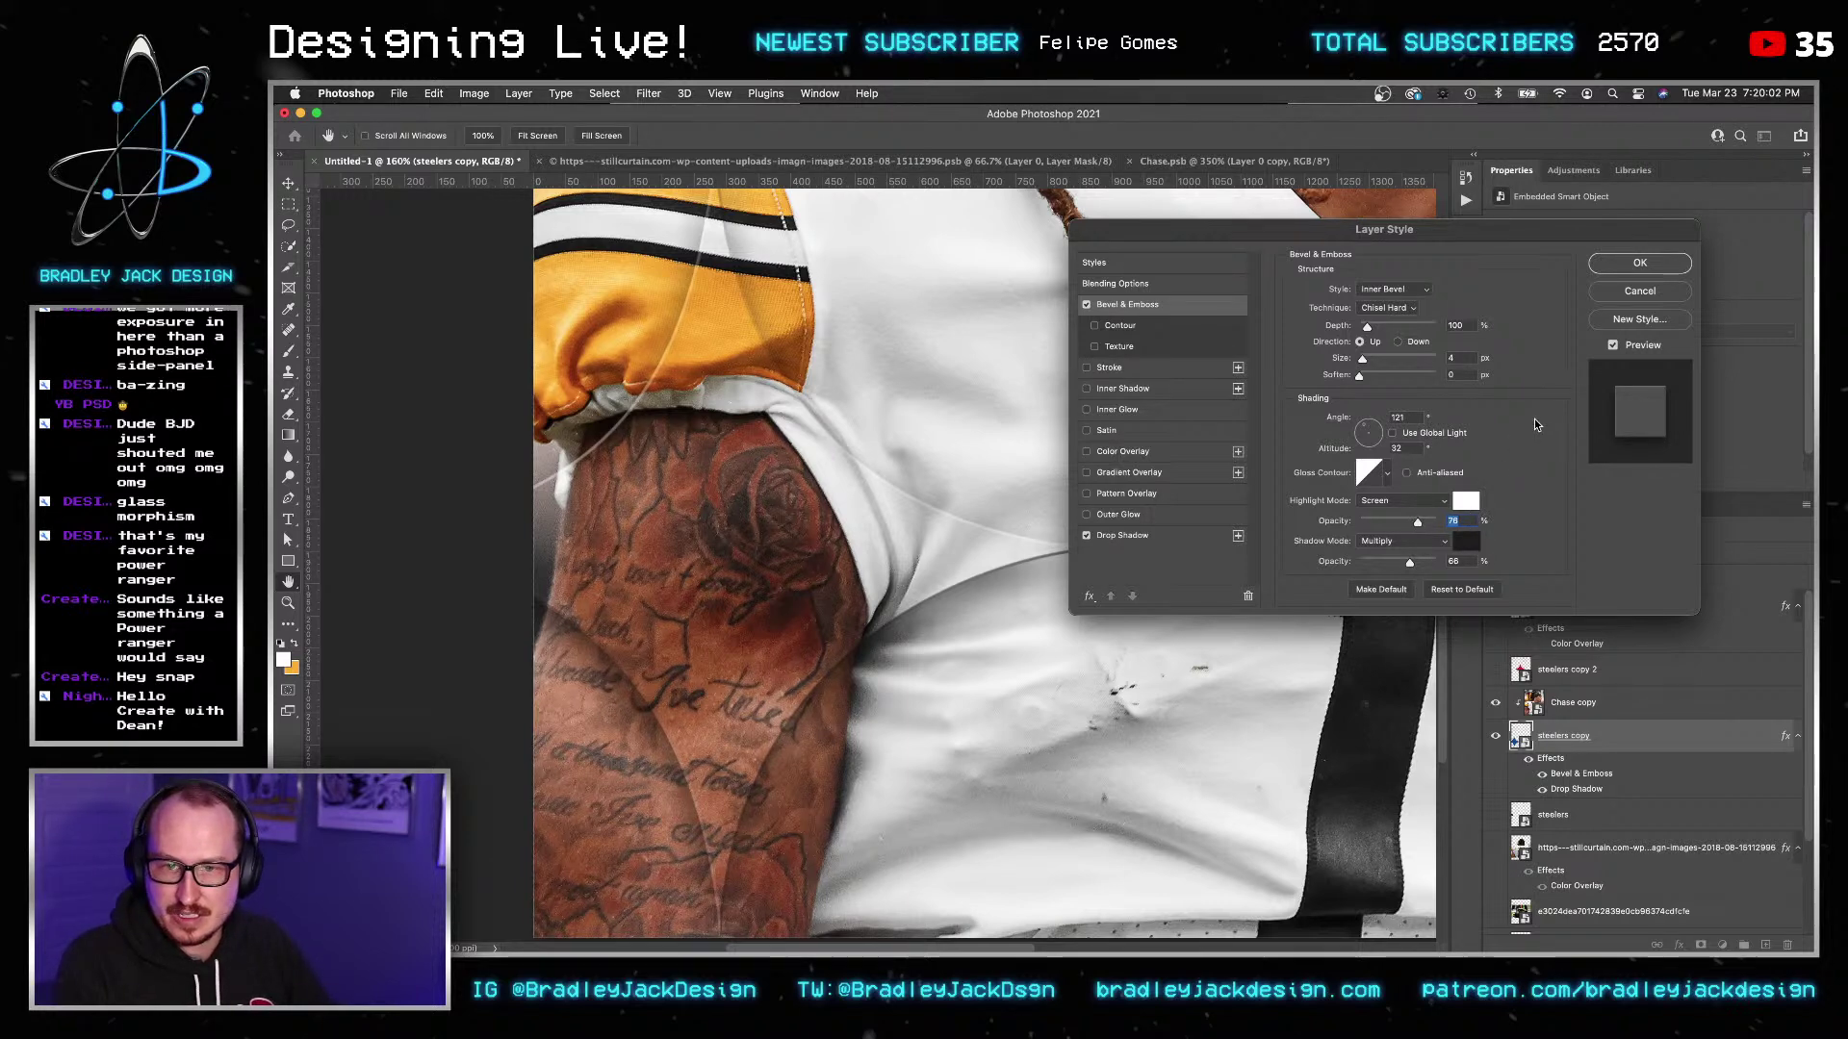
text(120)
key(Tab)
text(45)
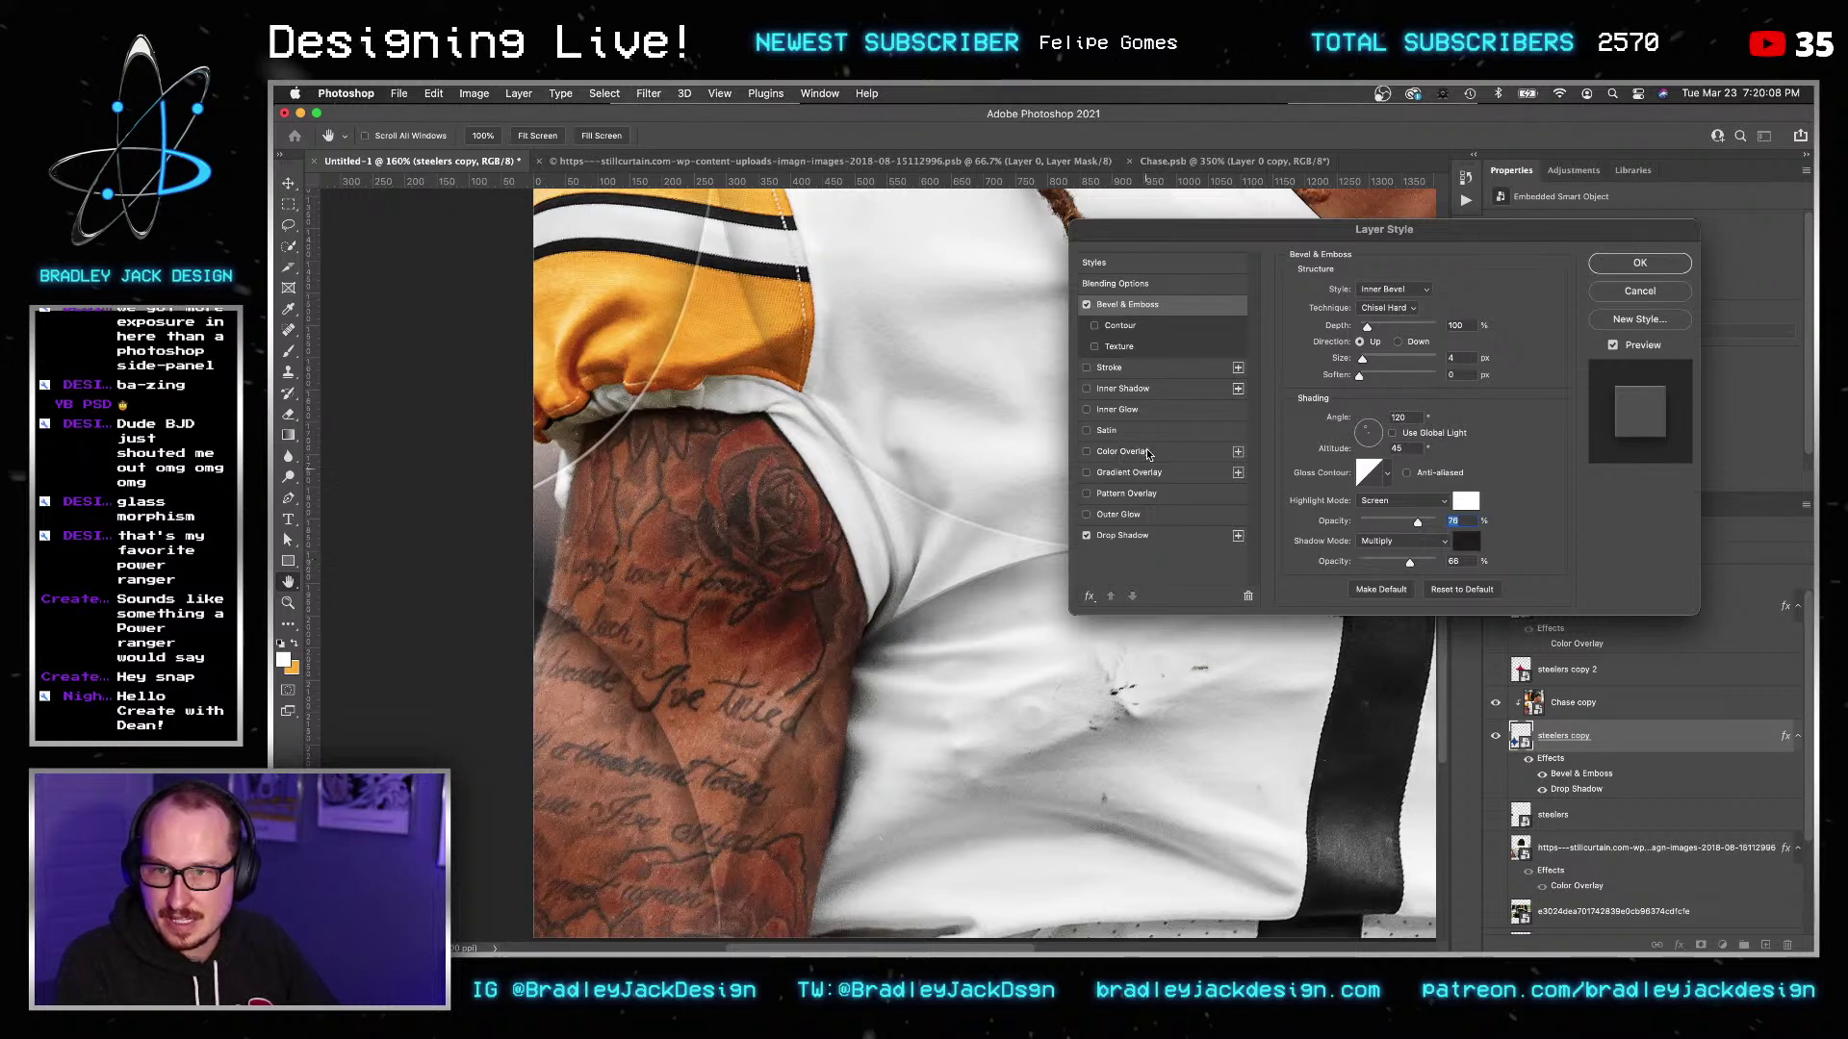
Enable the bevel Contour and an inside gradient Stroke on the star, 2 px wide at 100% opacity in Overlay mode.
click(1121, 326)
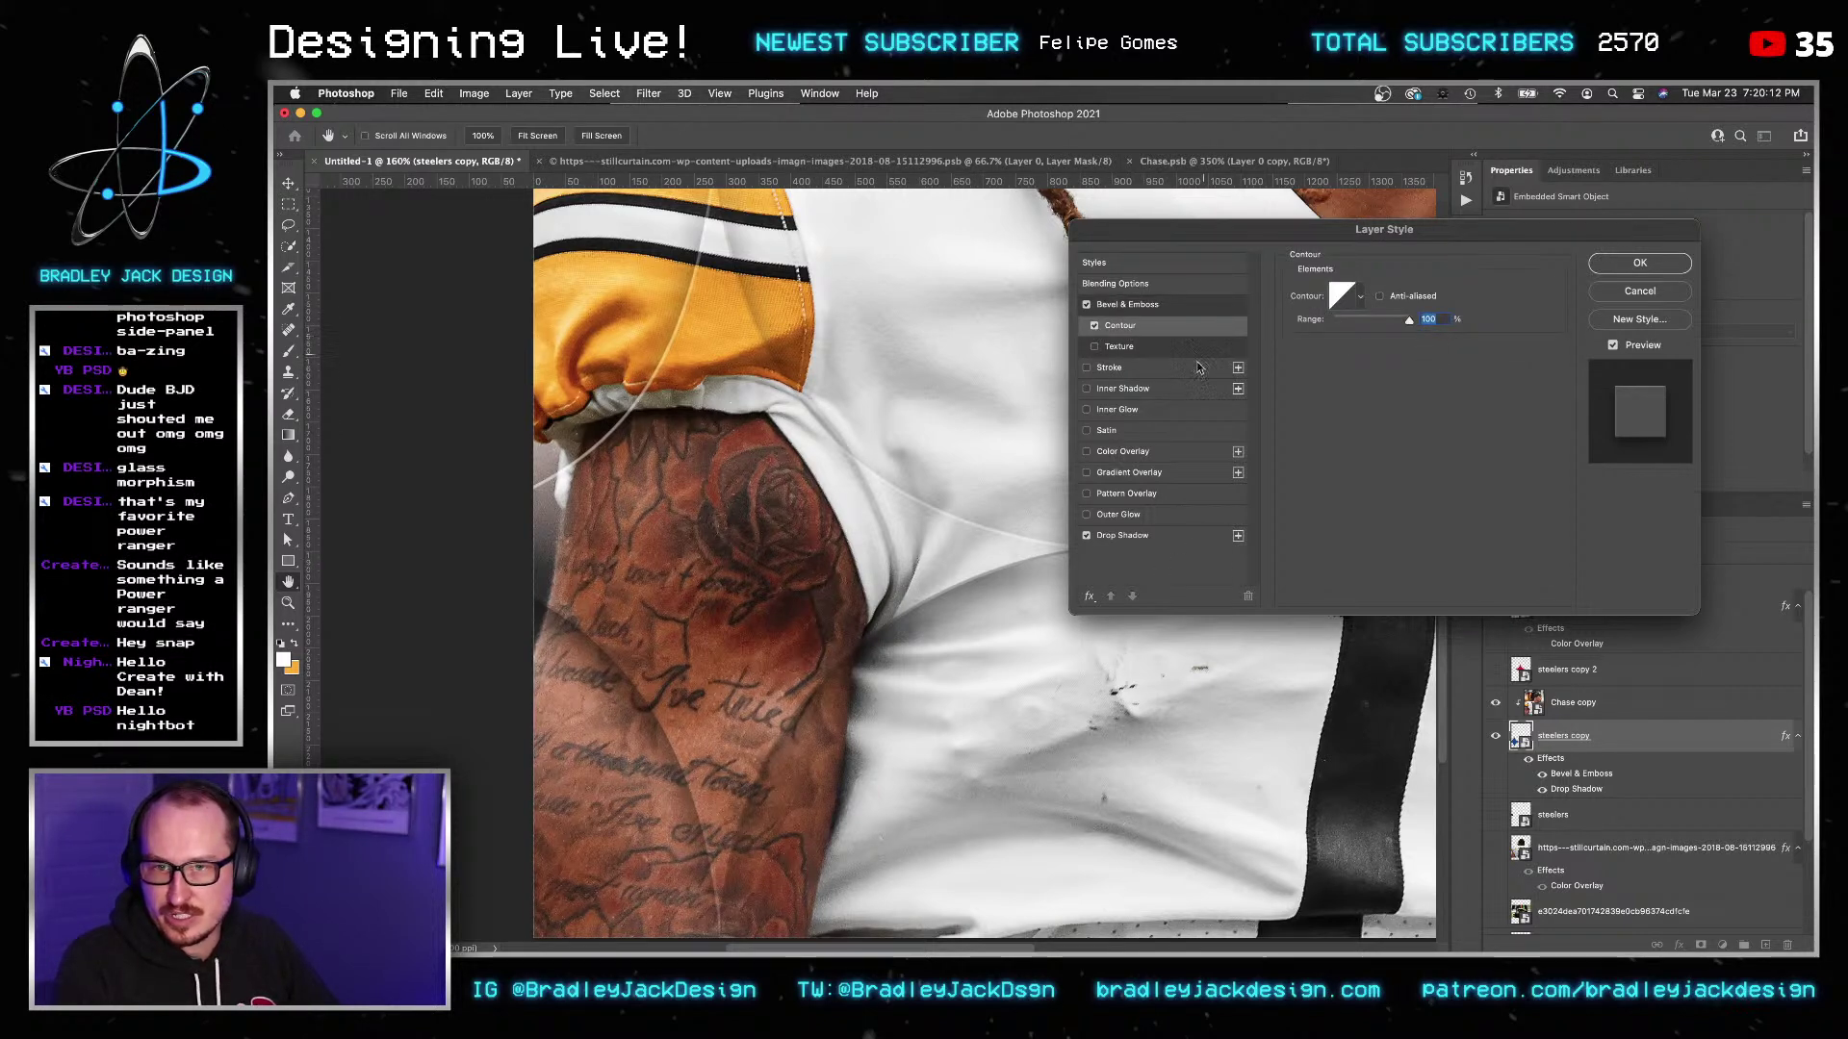
click(1117, 371)
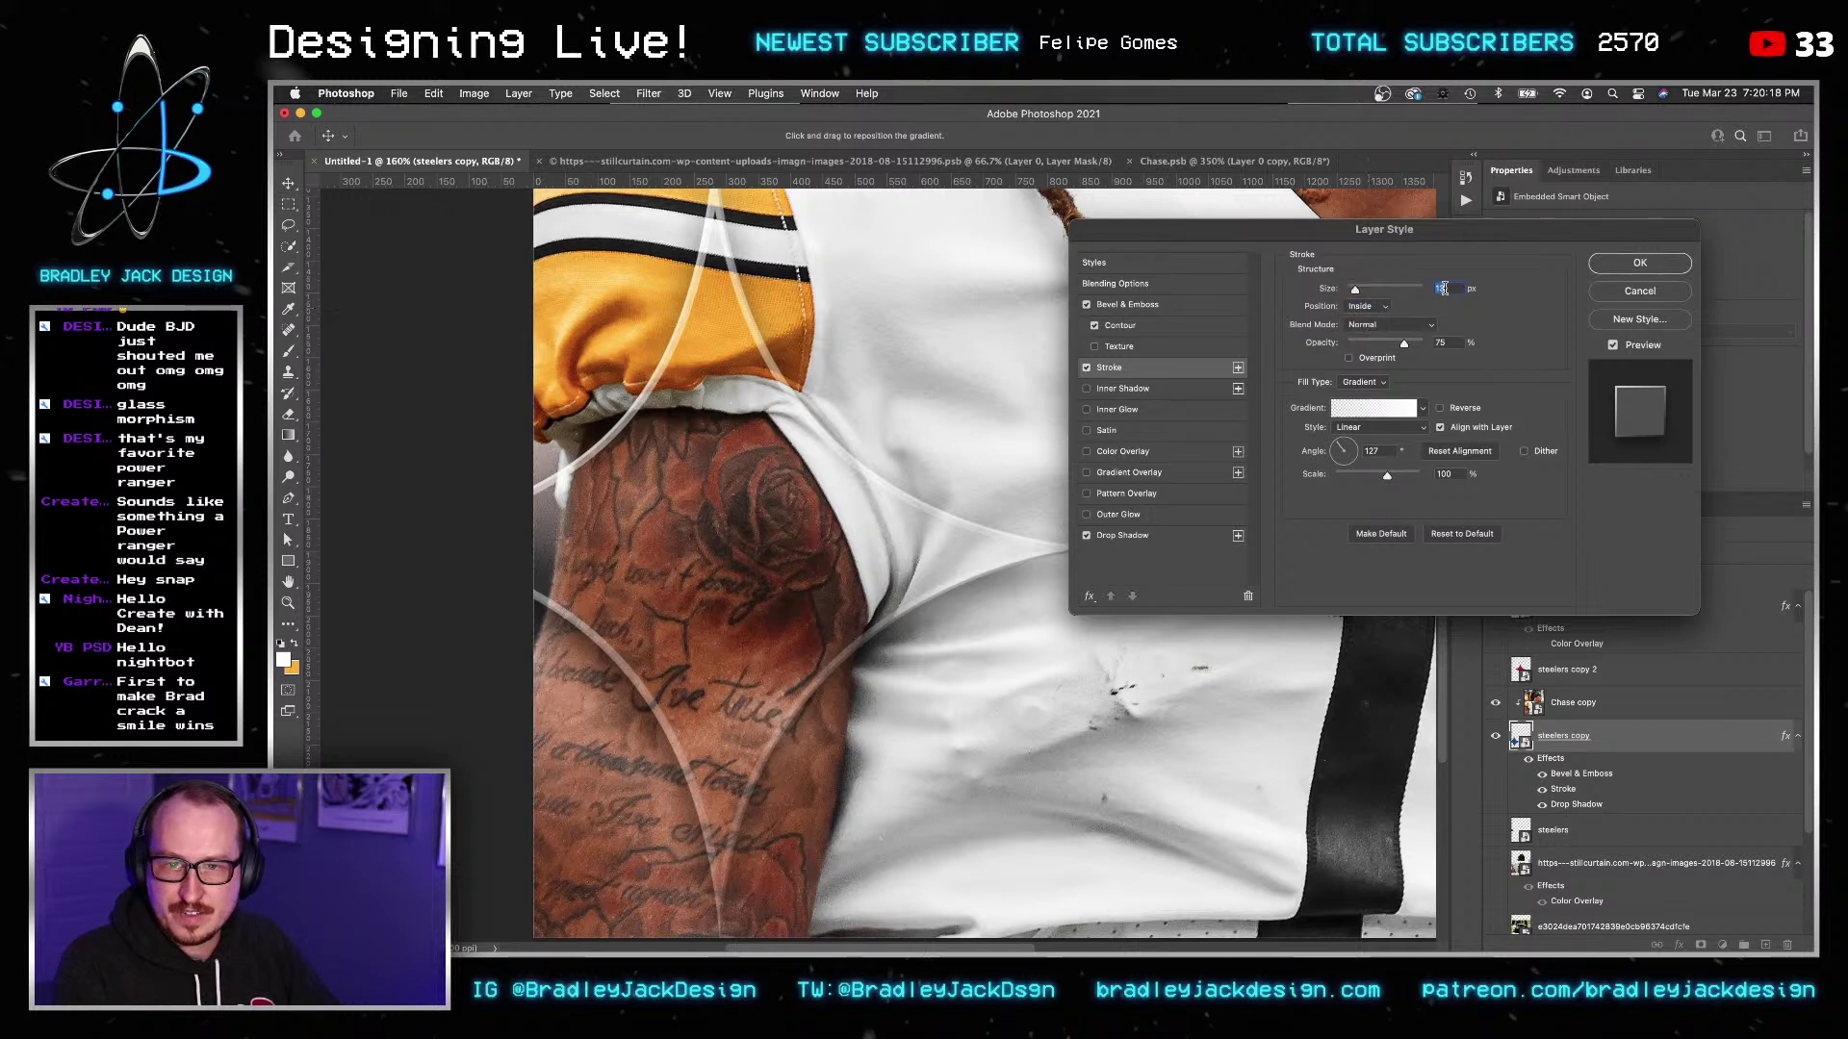
click(1400, 408)
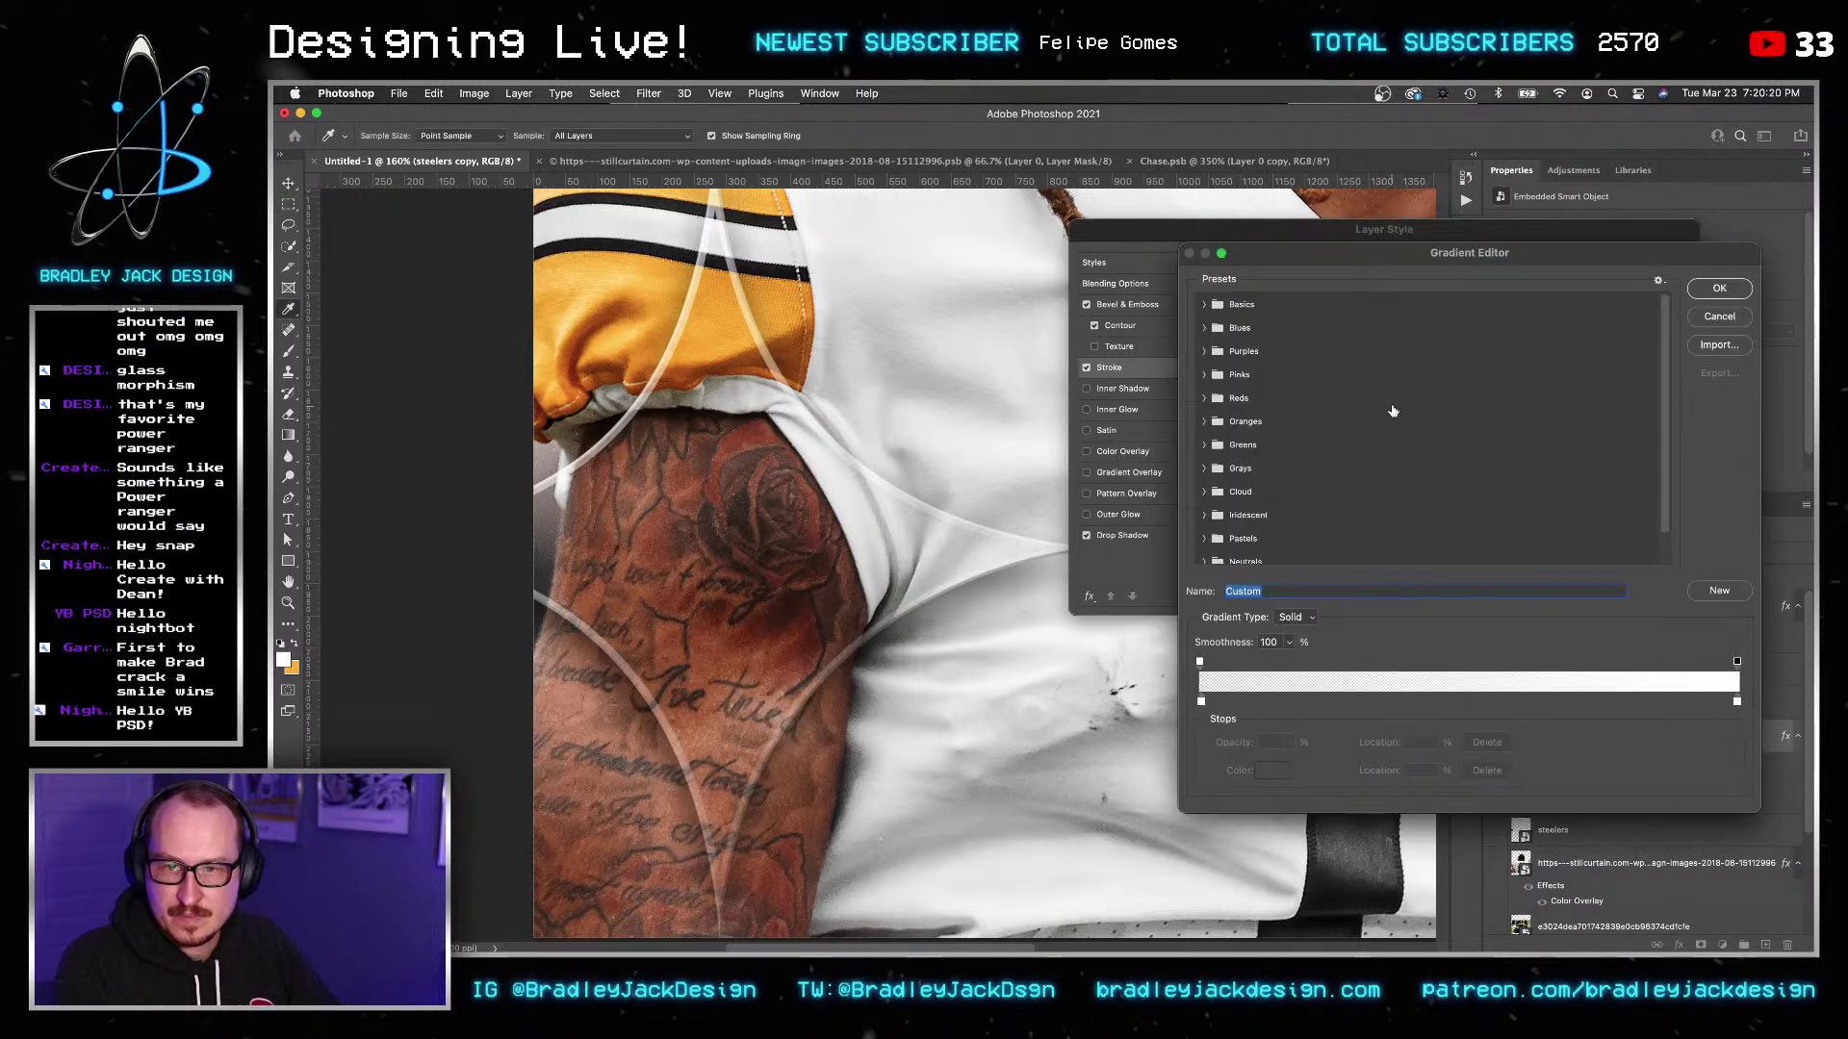
click(1719, 317)
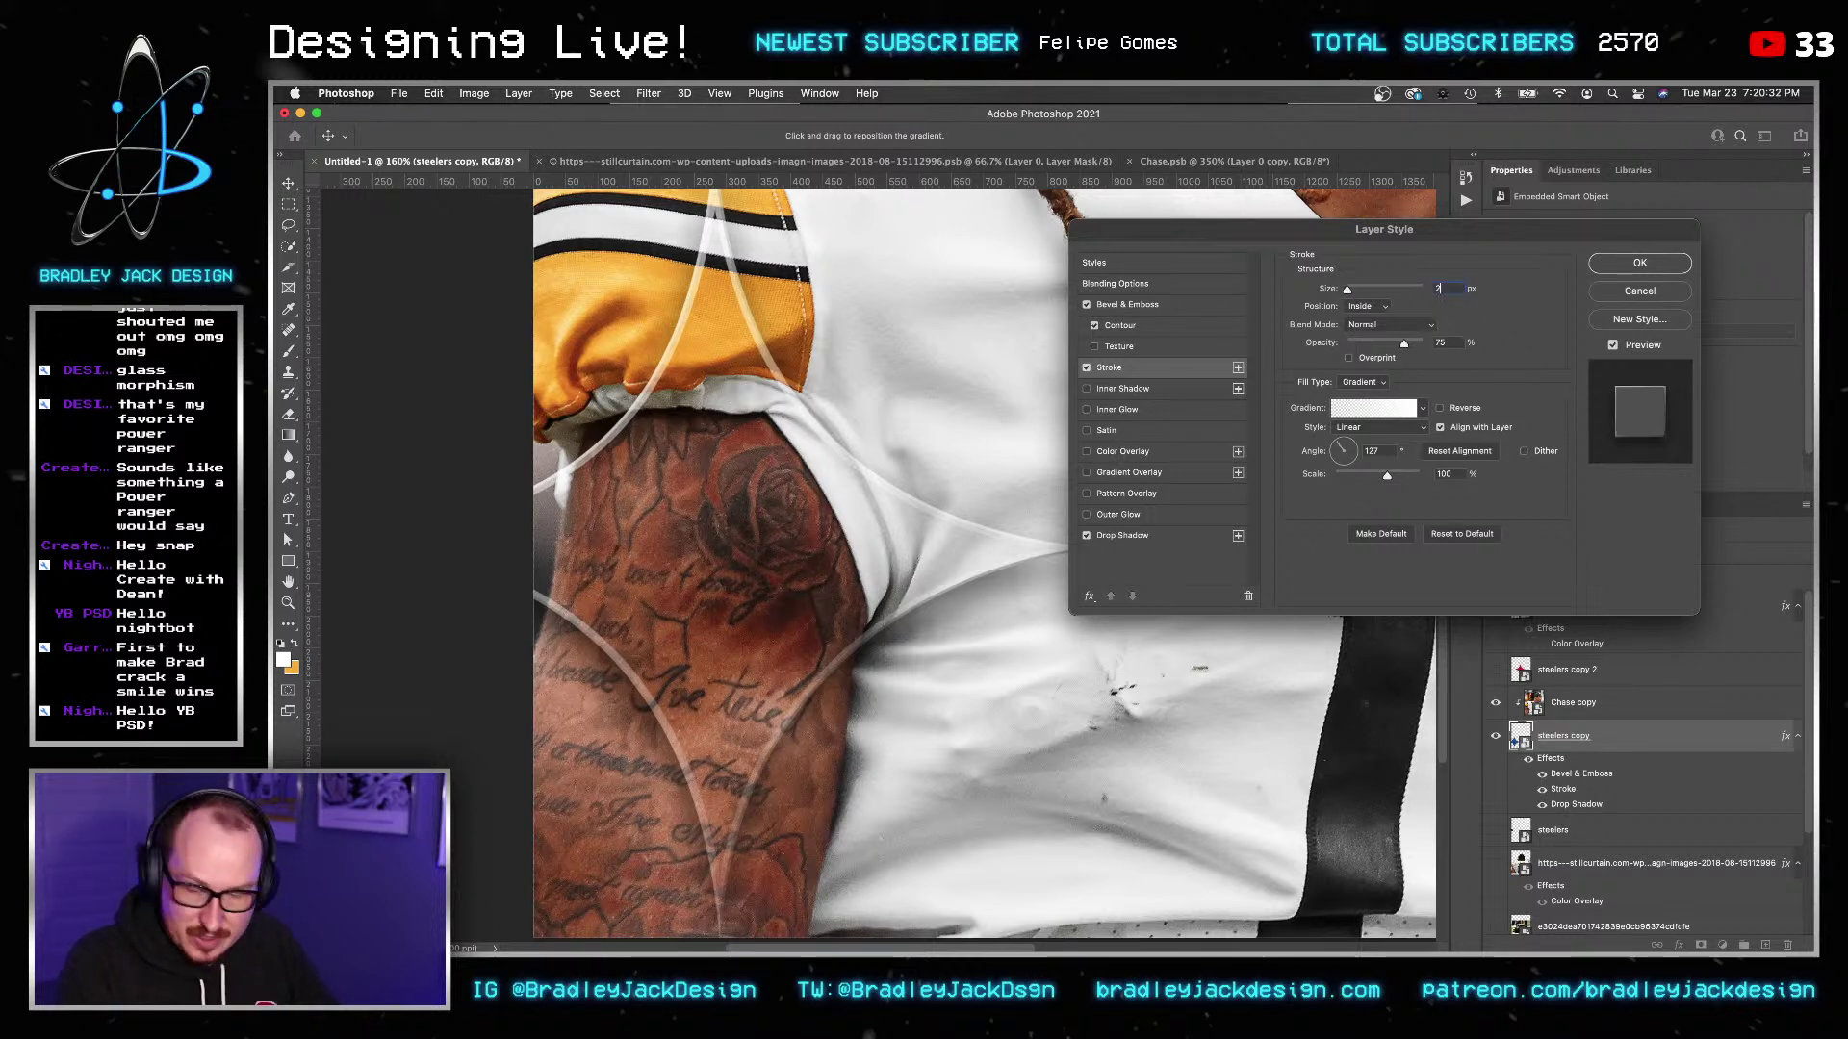
text(2)
key(Tab)
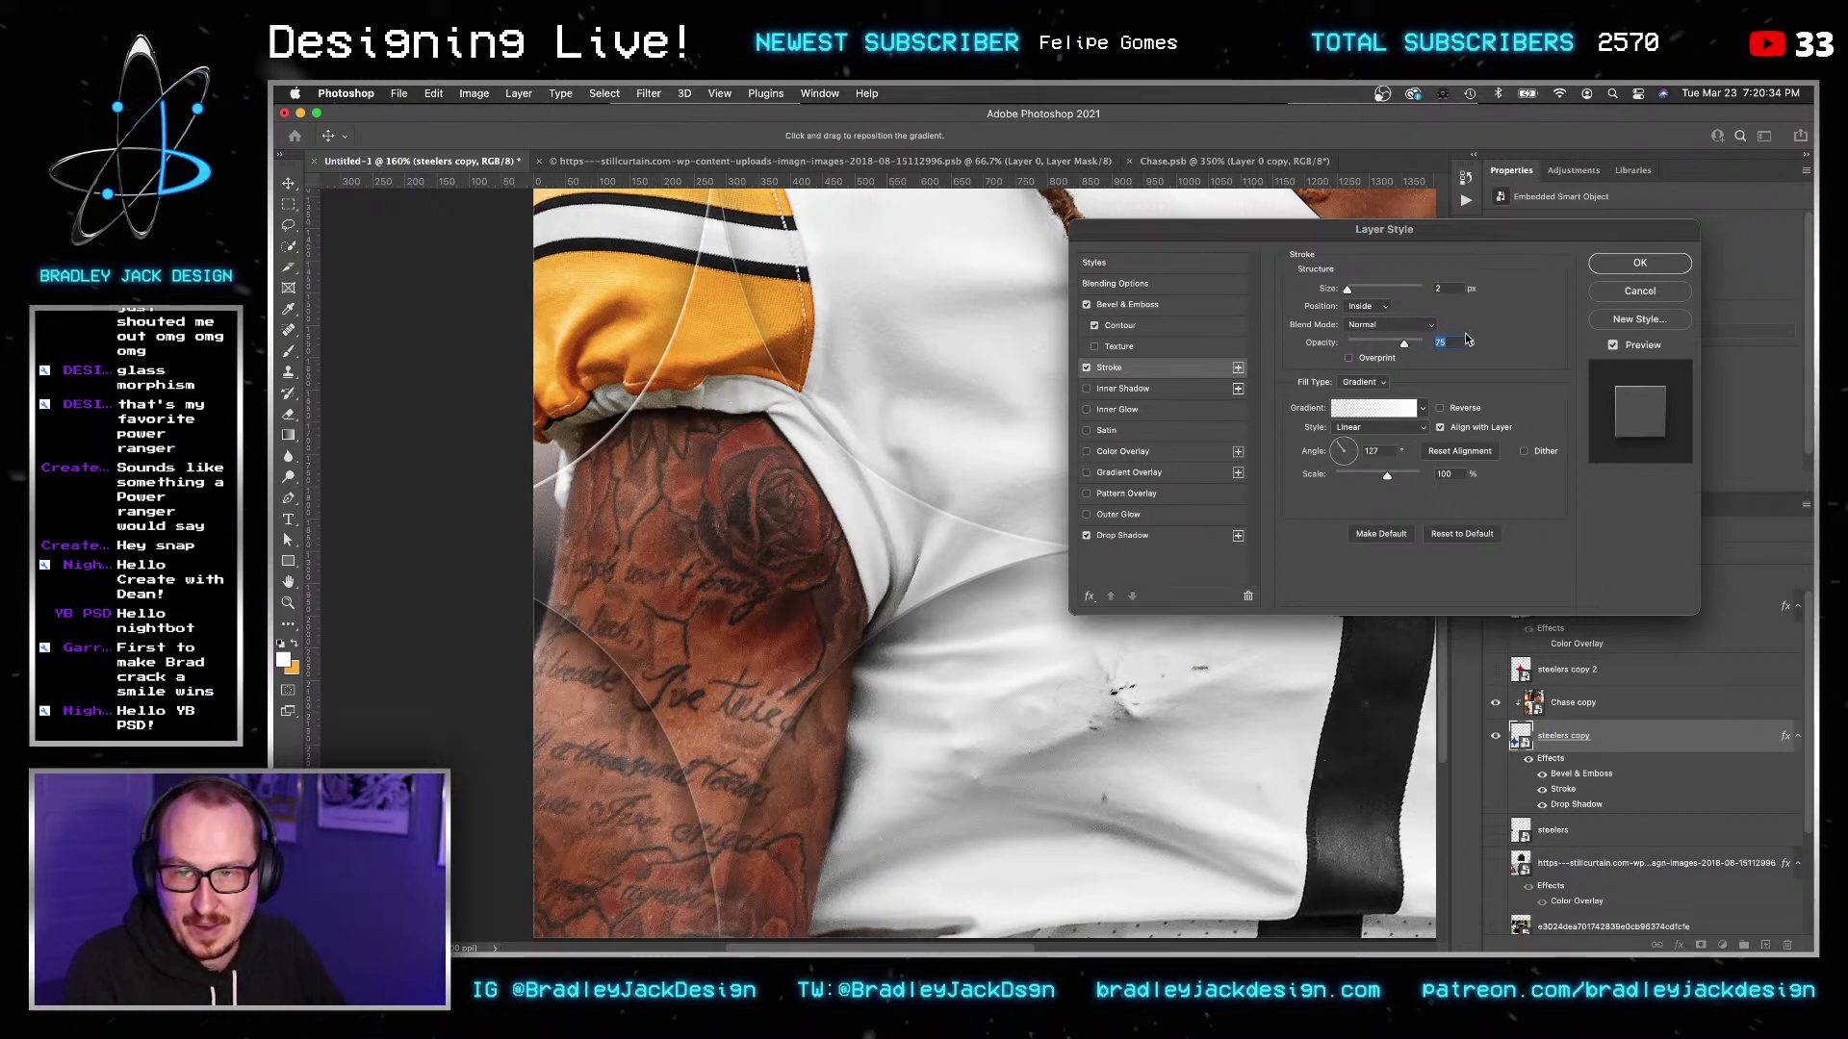
text(100)
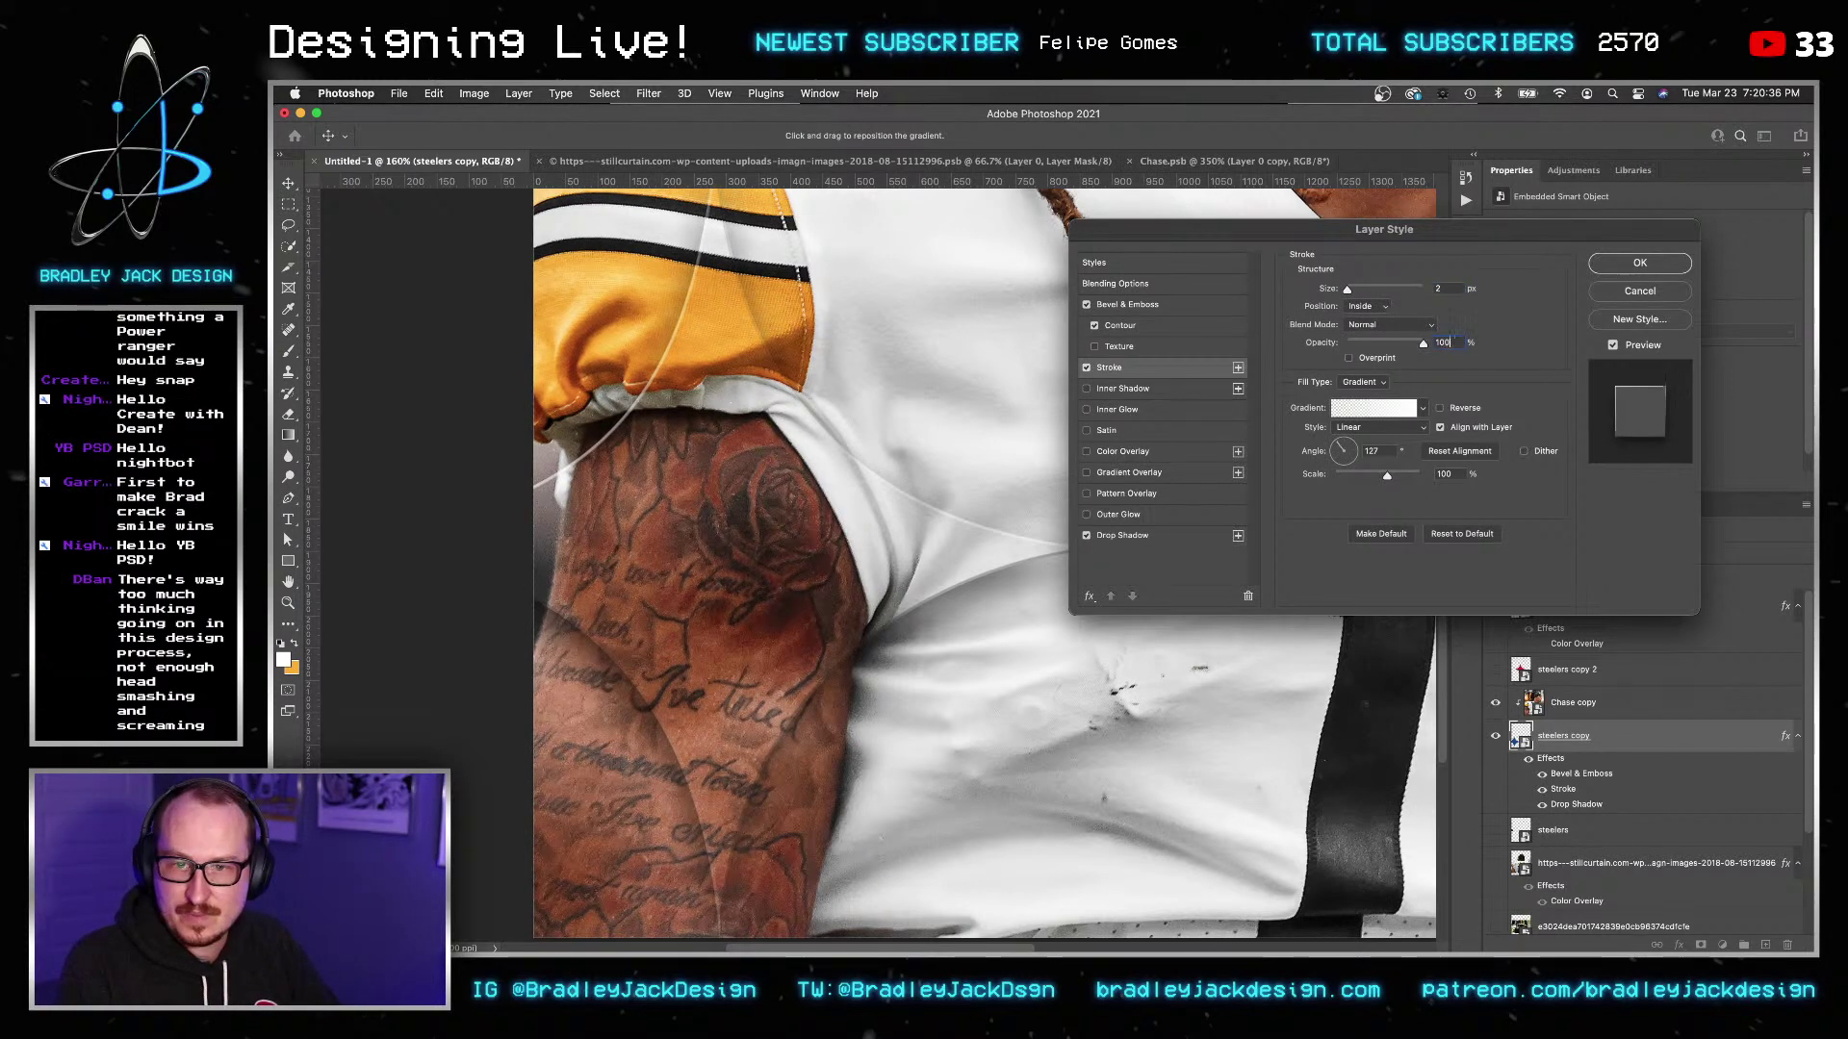
click(1414, 325)
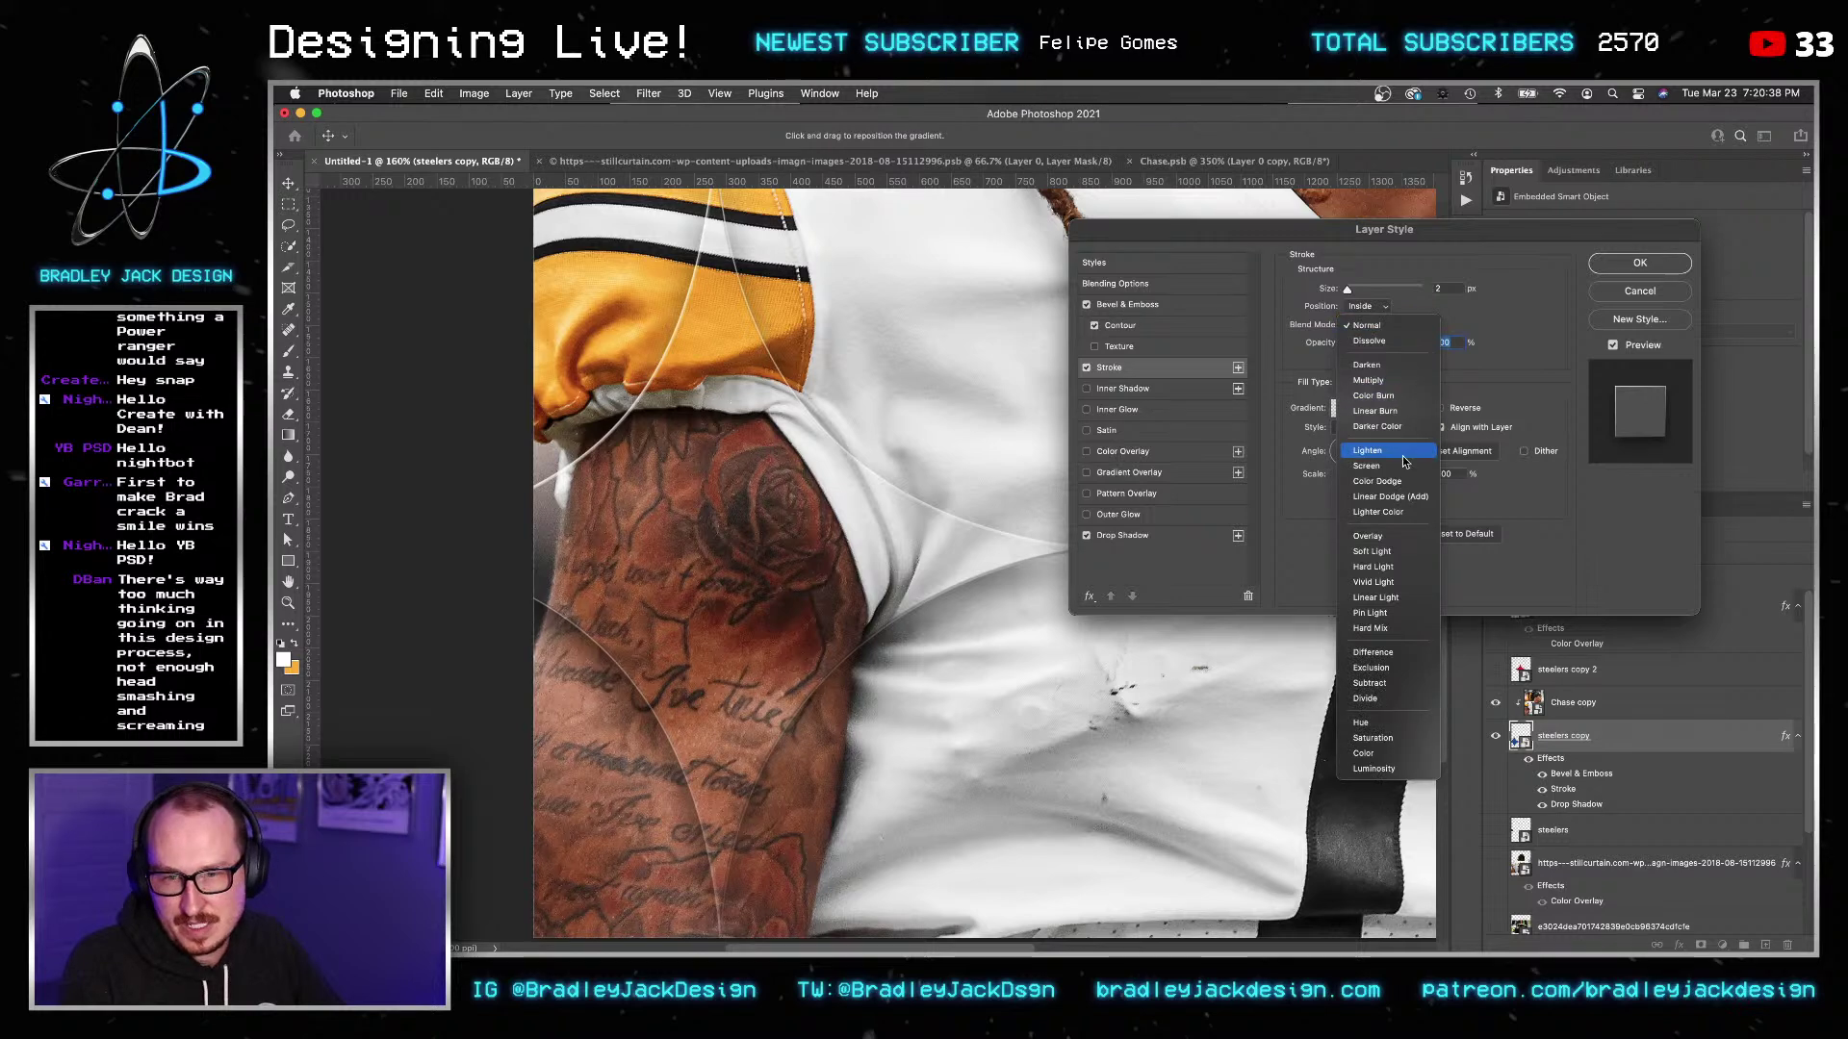
click(1368, 536)
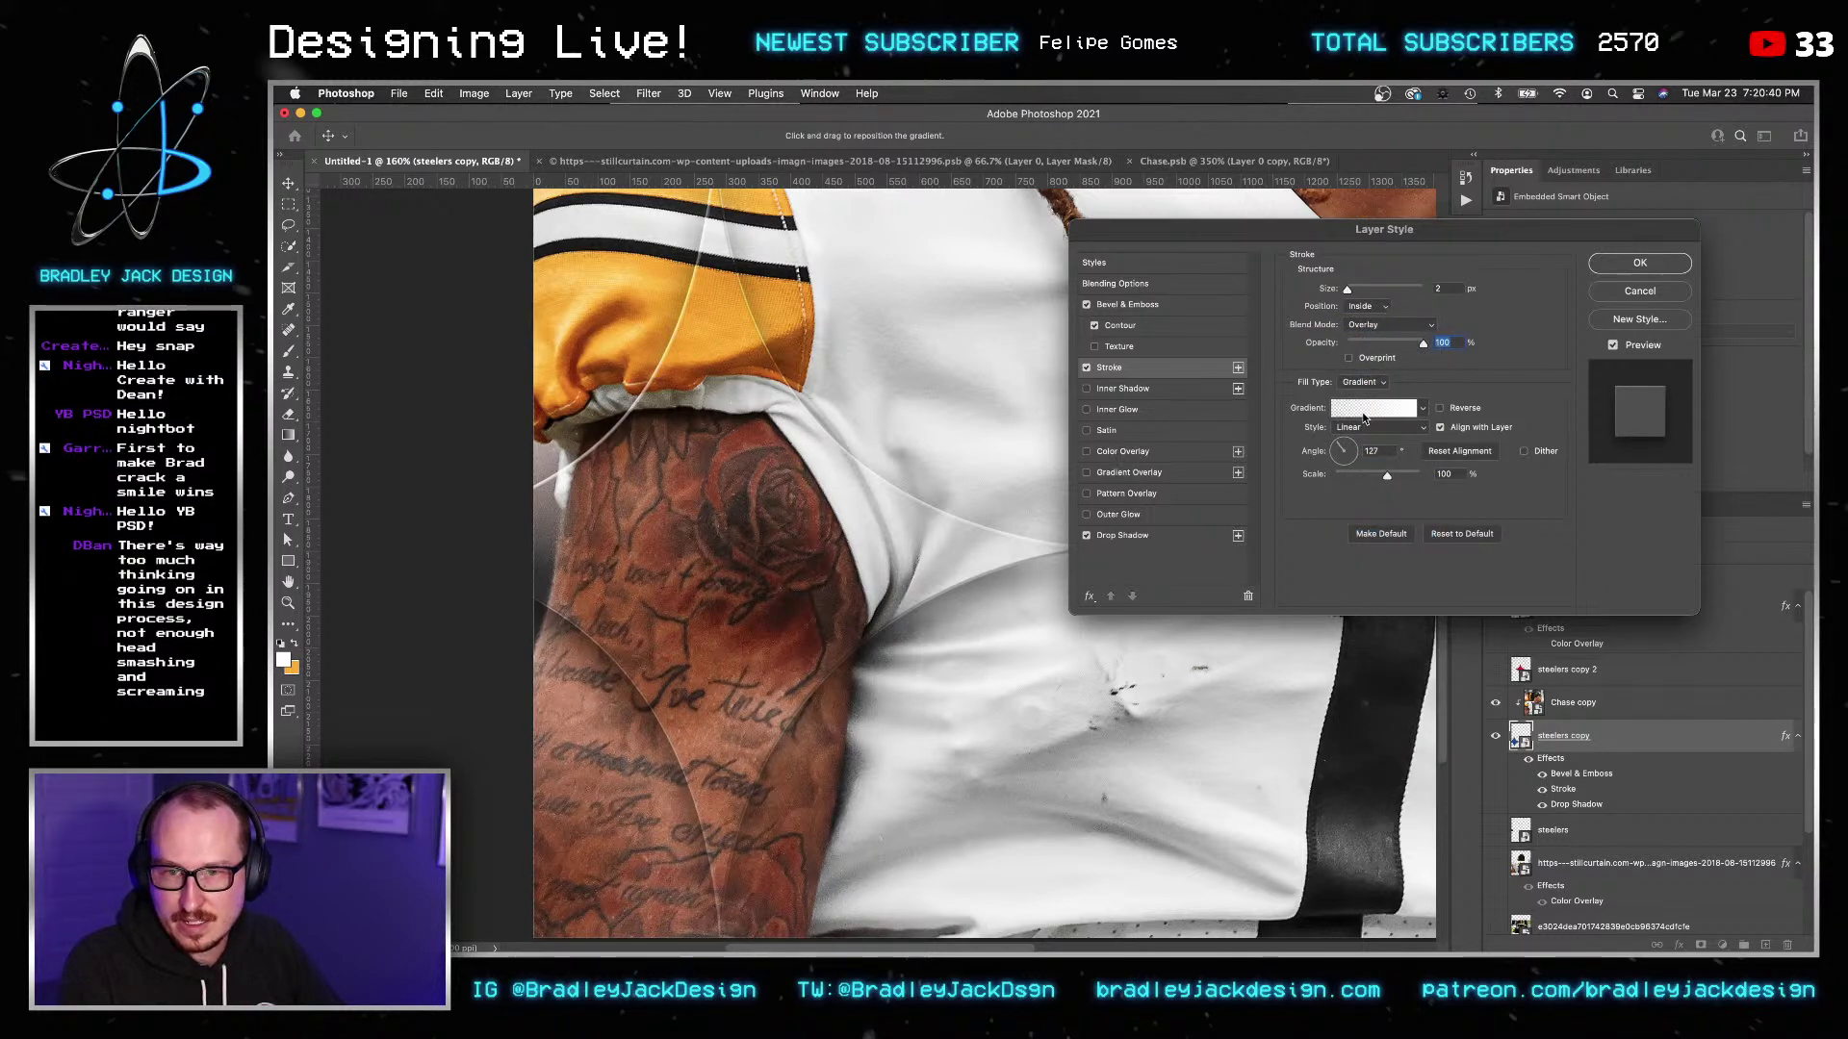
Base the stroke gradient on the Black, White preset, recolour its black stop to ffffff, set its starting opacity to 0% and apply the layer style.
click(1365, 417)
click(1204, 304)
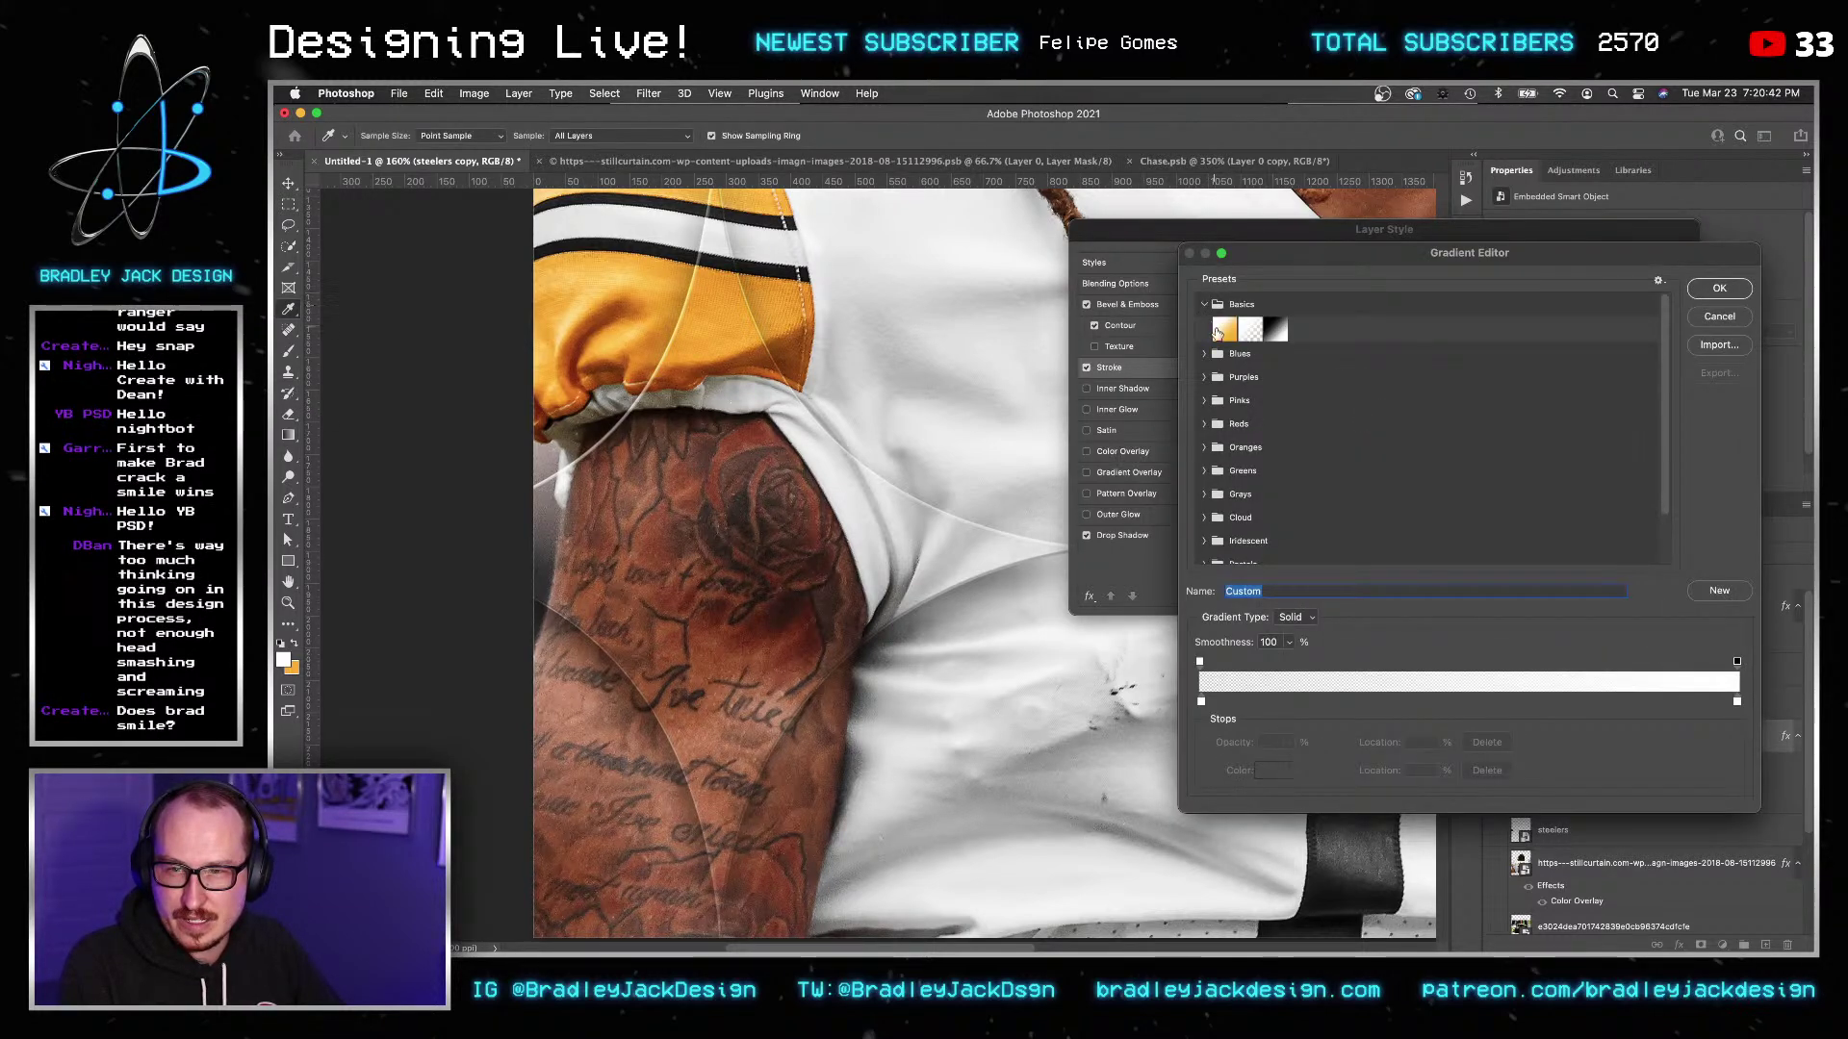
click(1276, 330)
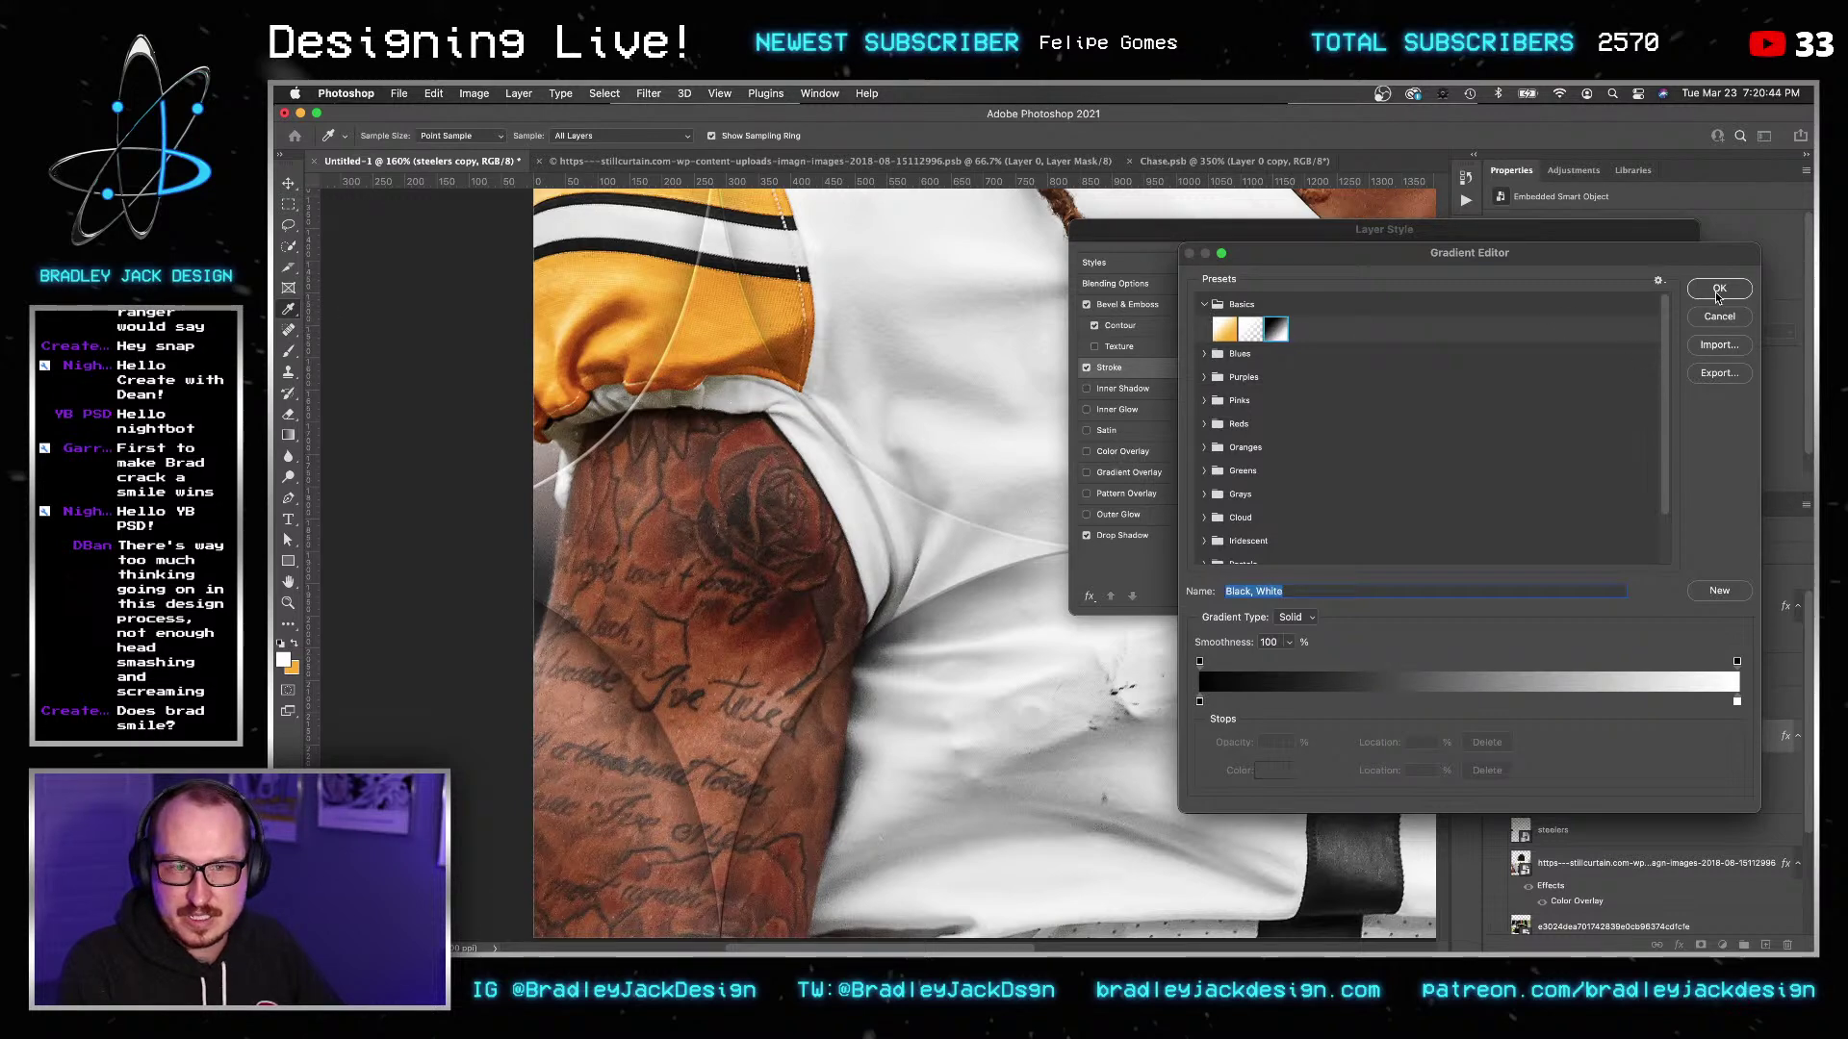
click(1199, 700)
click(1261, 769)
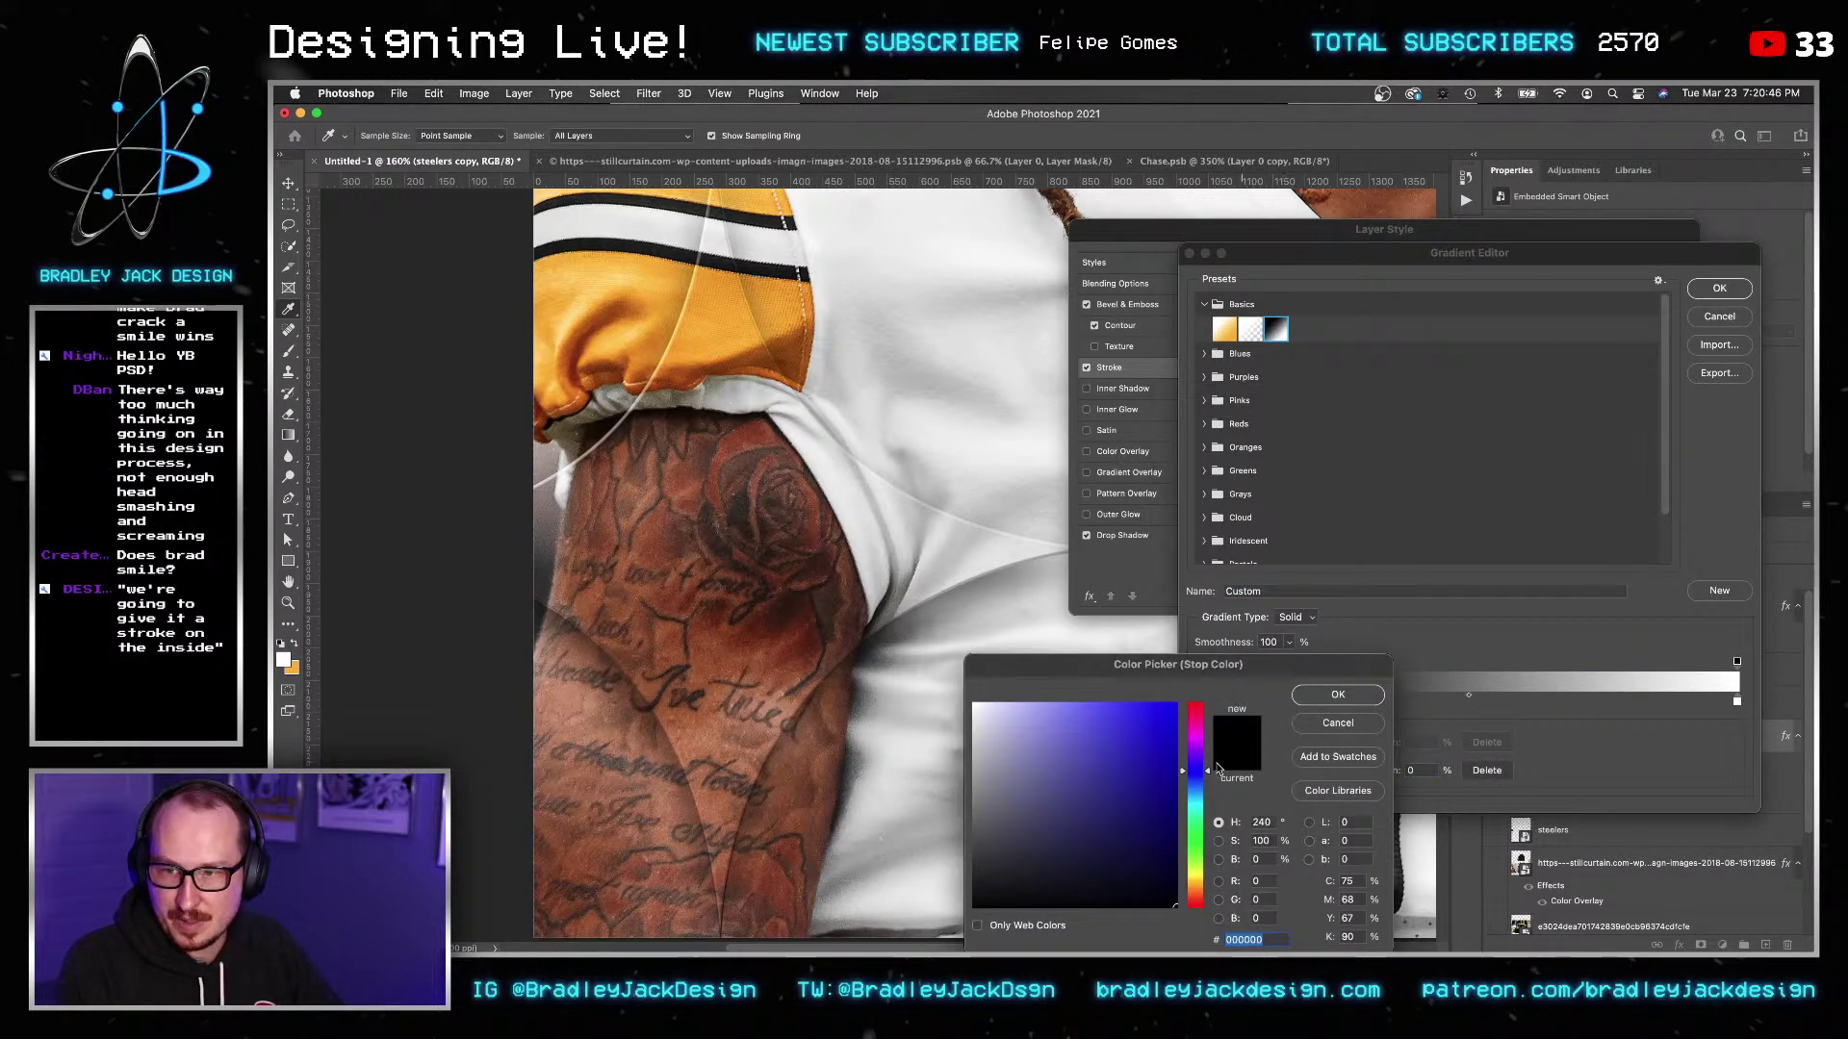
text(ffffff)
click(1338, 693)
click(1199, 662)
text(0)
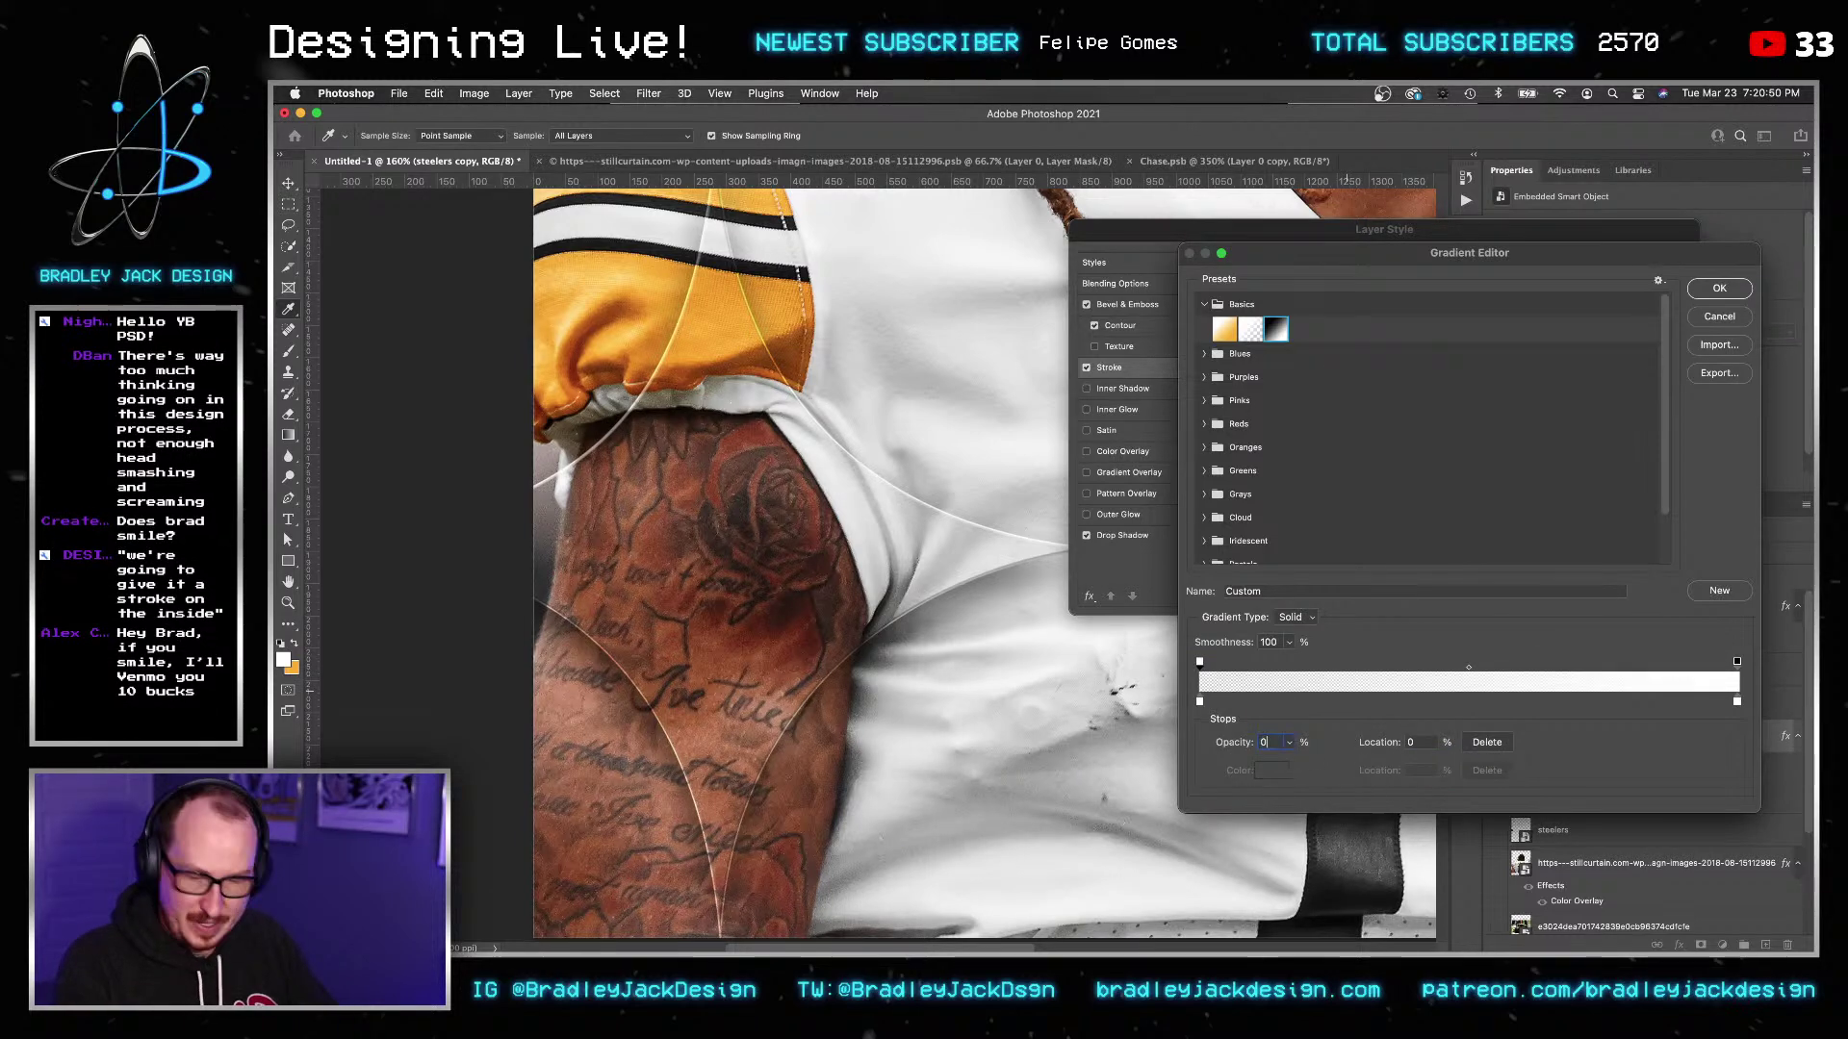
key(Return)
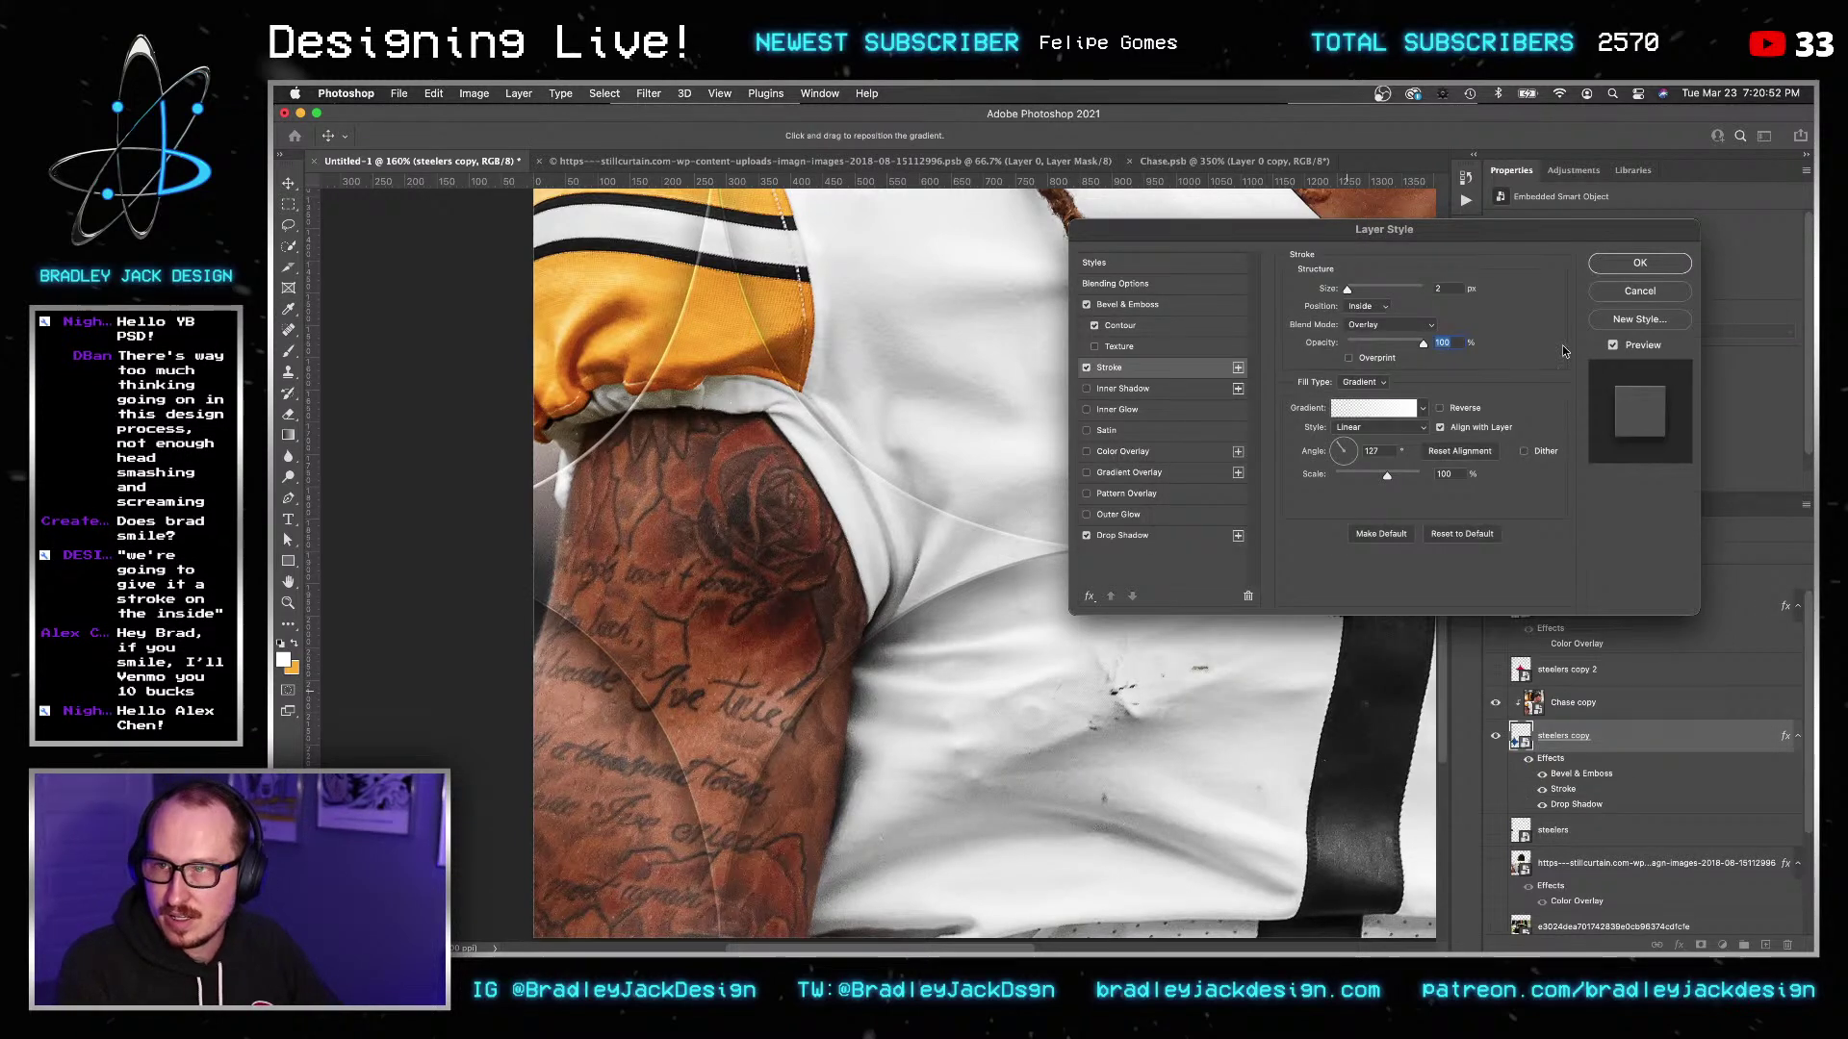
click(1639, 262)
Change the star's Drop Shadow to a 60 px distance, 30 px size and 120° angle.
key(super+1)
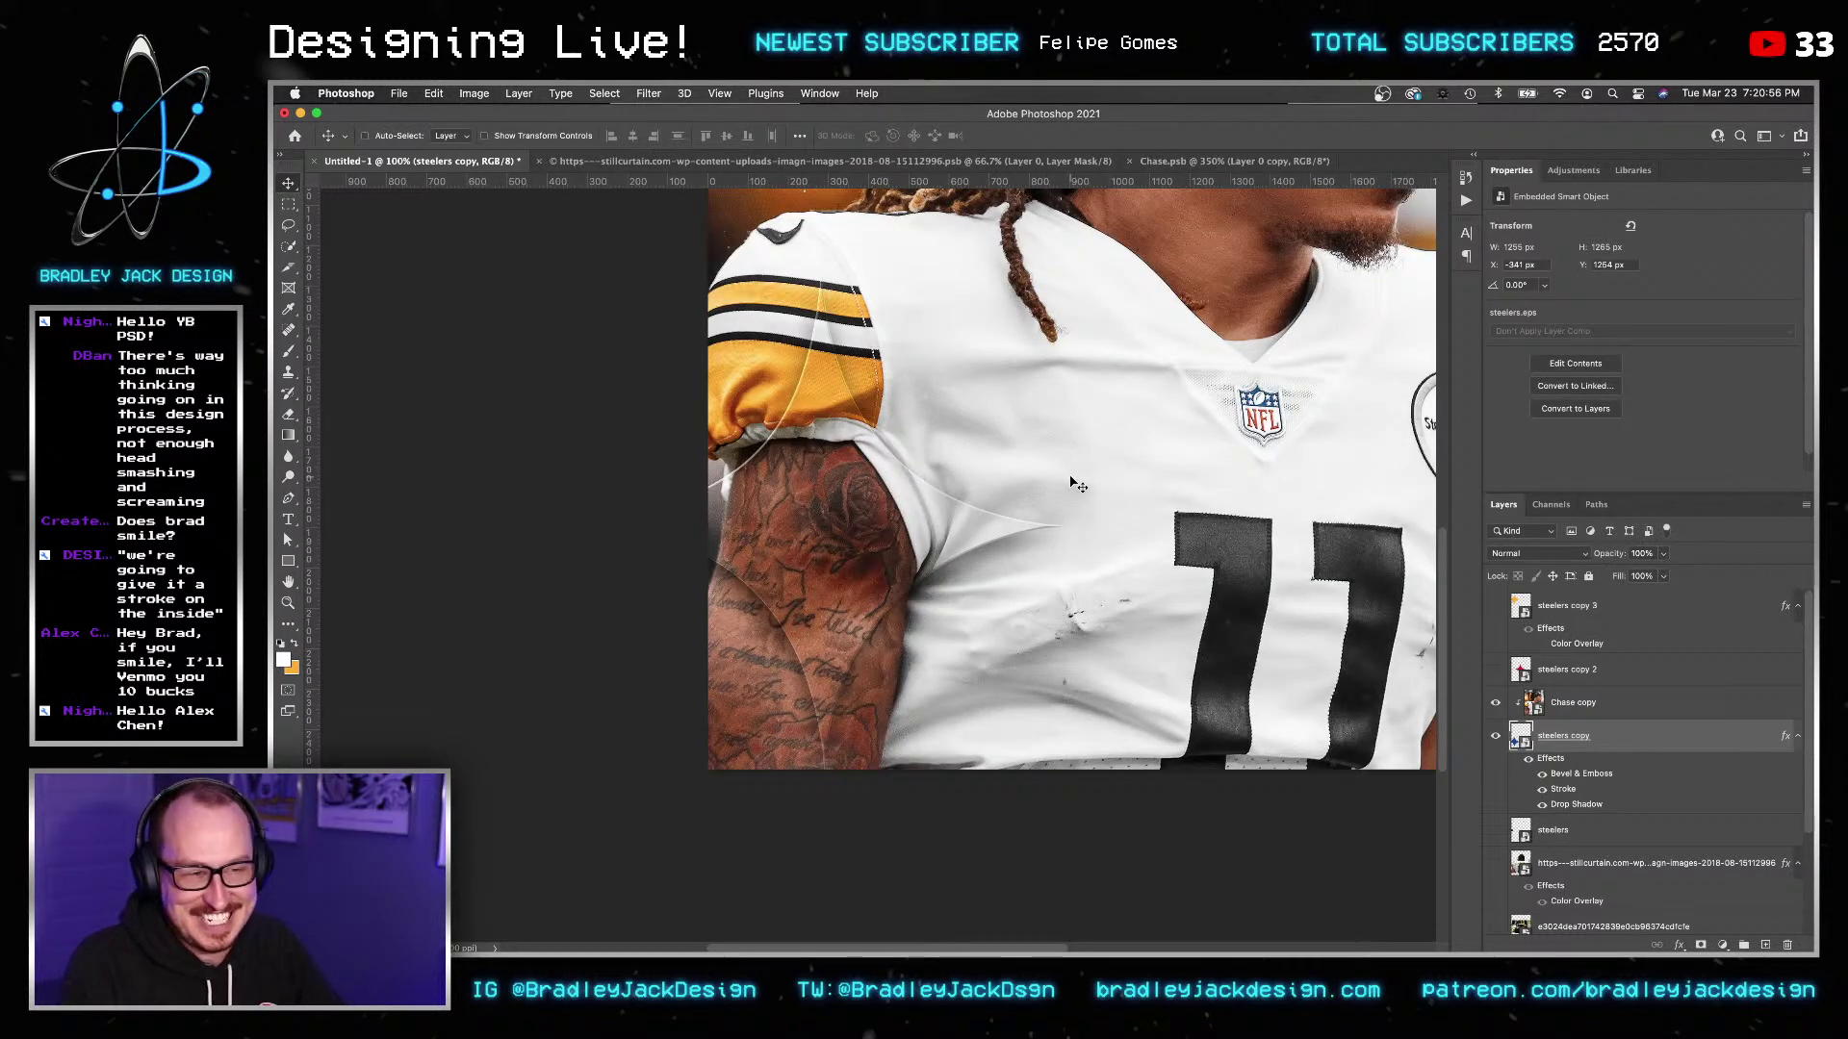
drag(1147, 447, 1046, 514)
click(1569, 712)
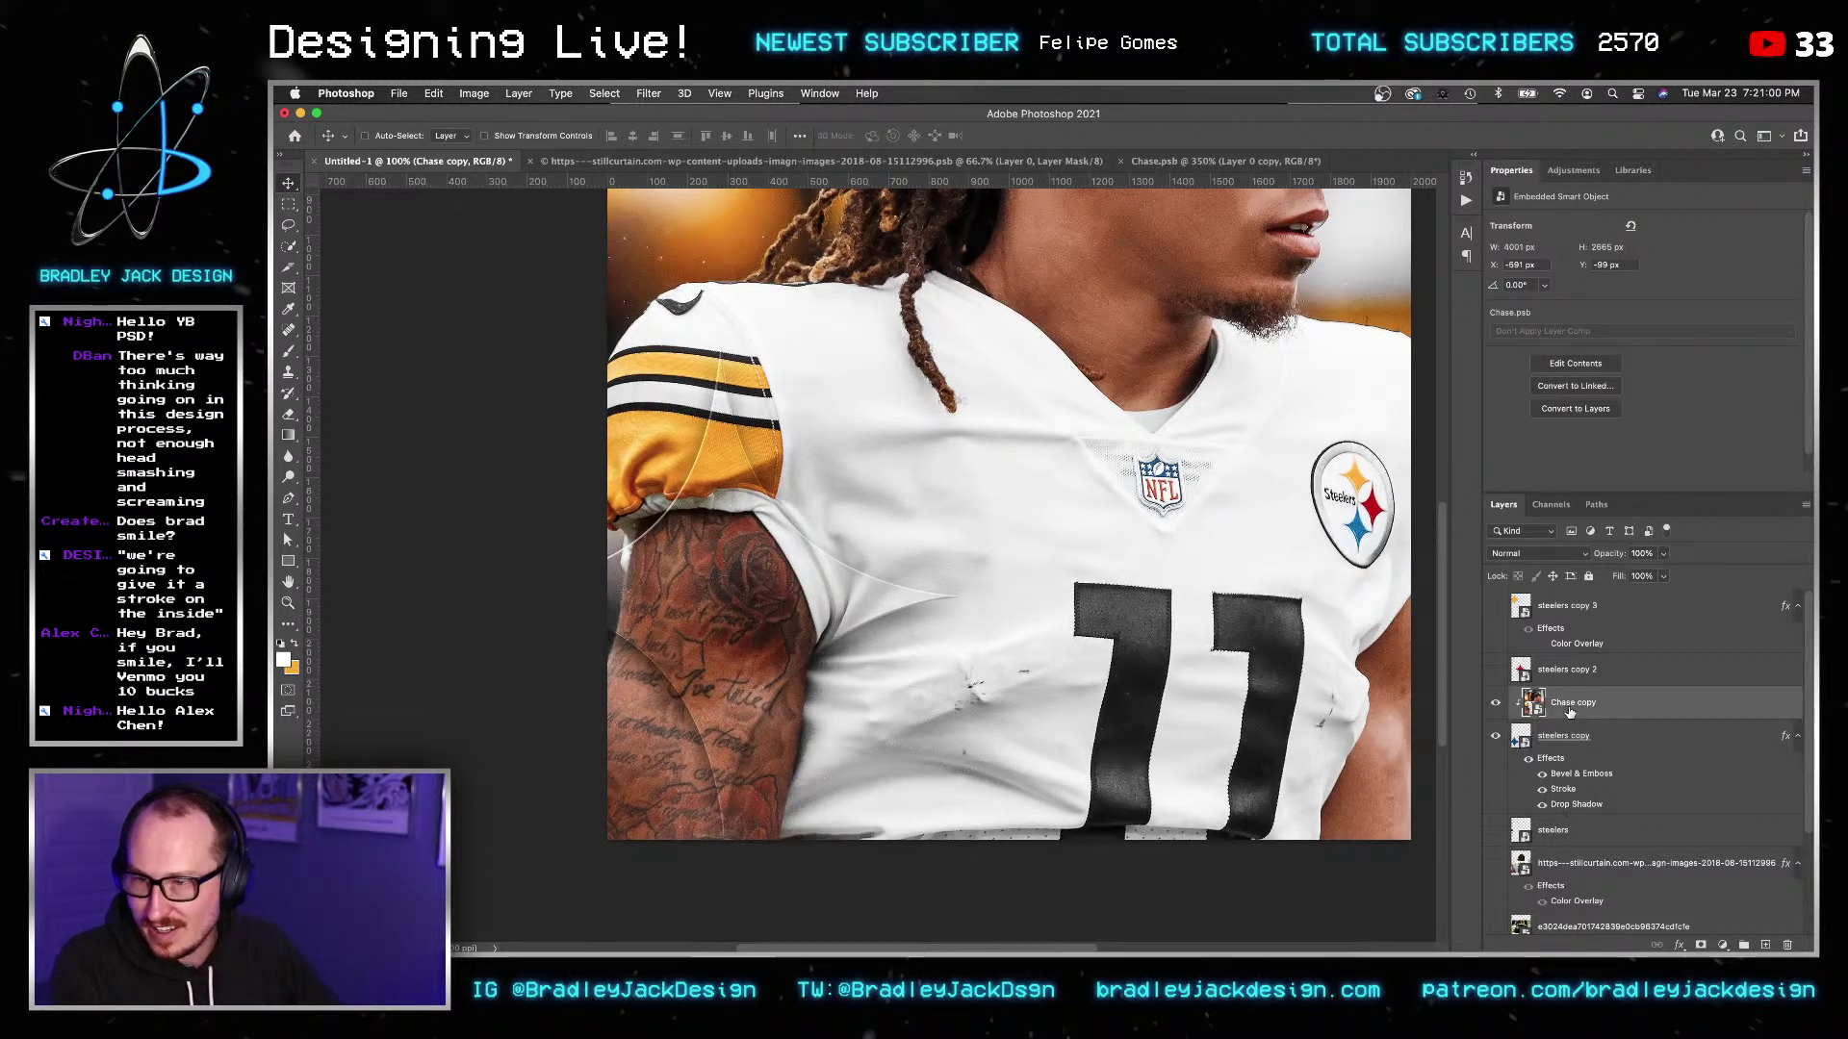
key(z)
click(685, 486)
key(v)
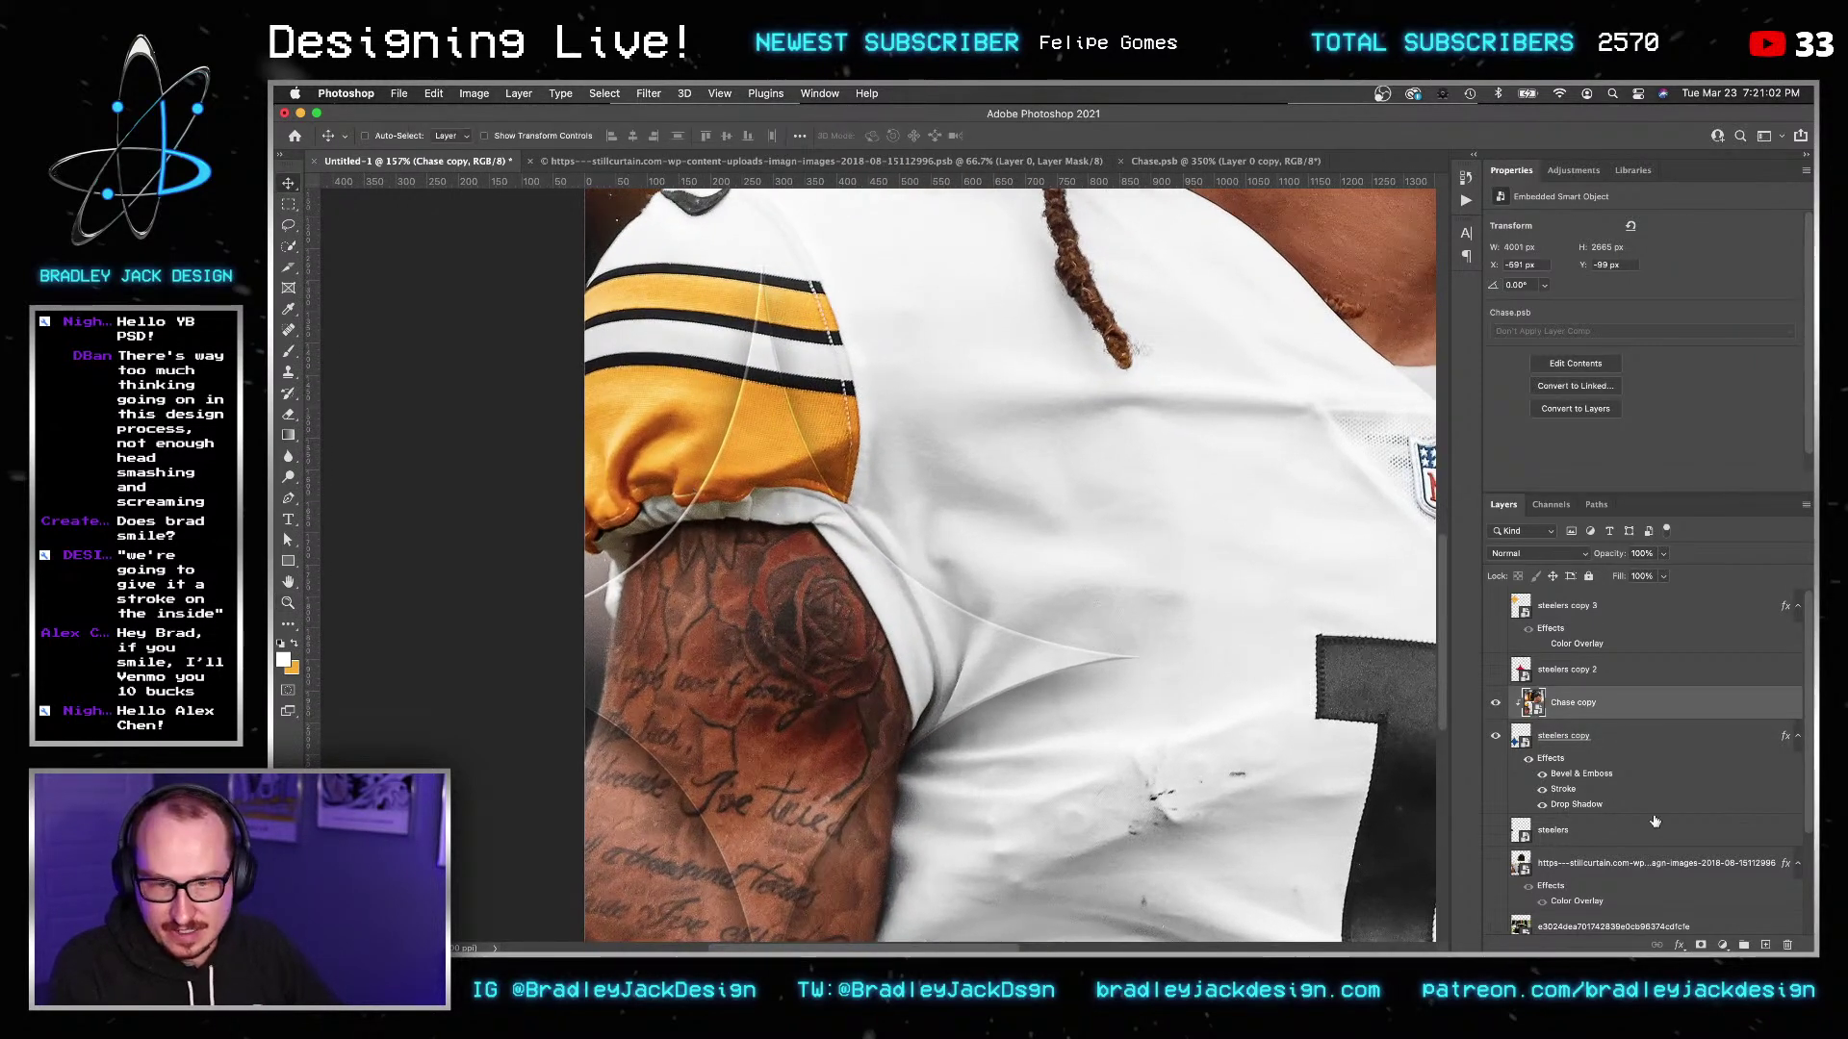
double_click(1576, 804)
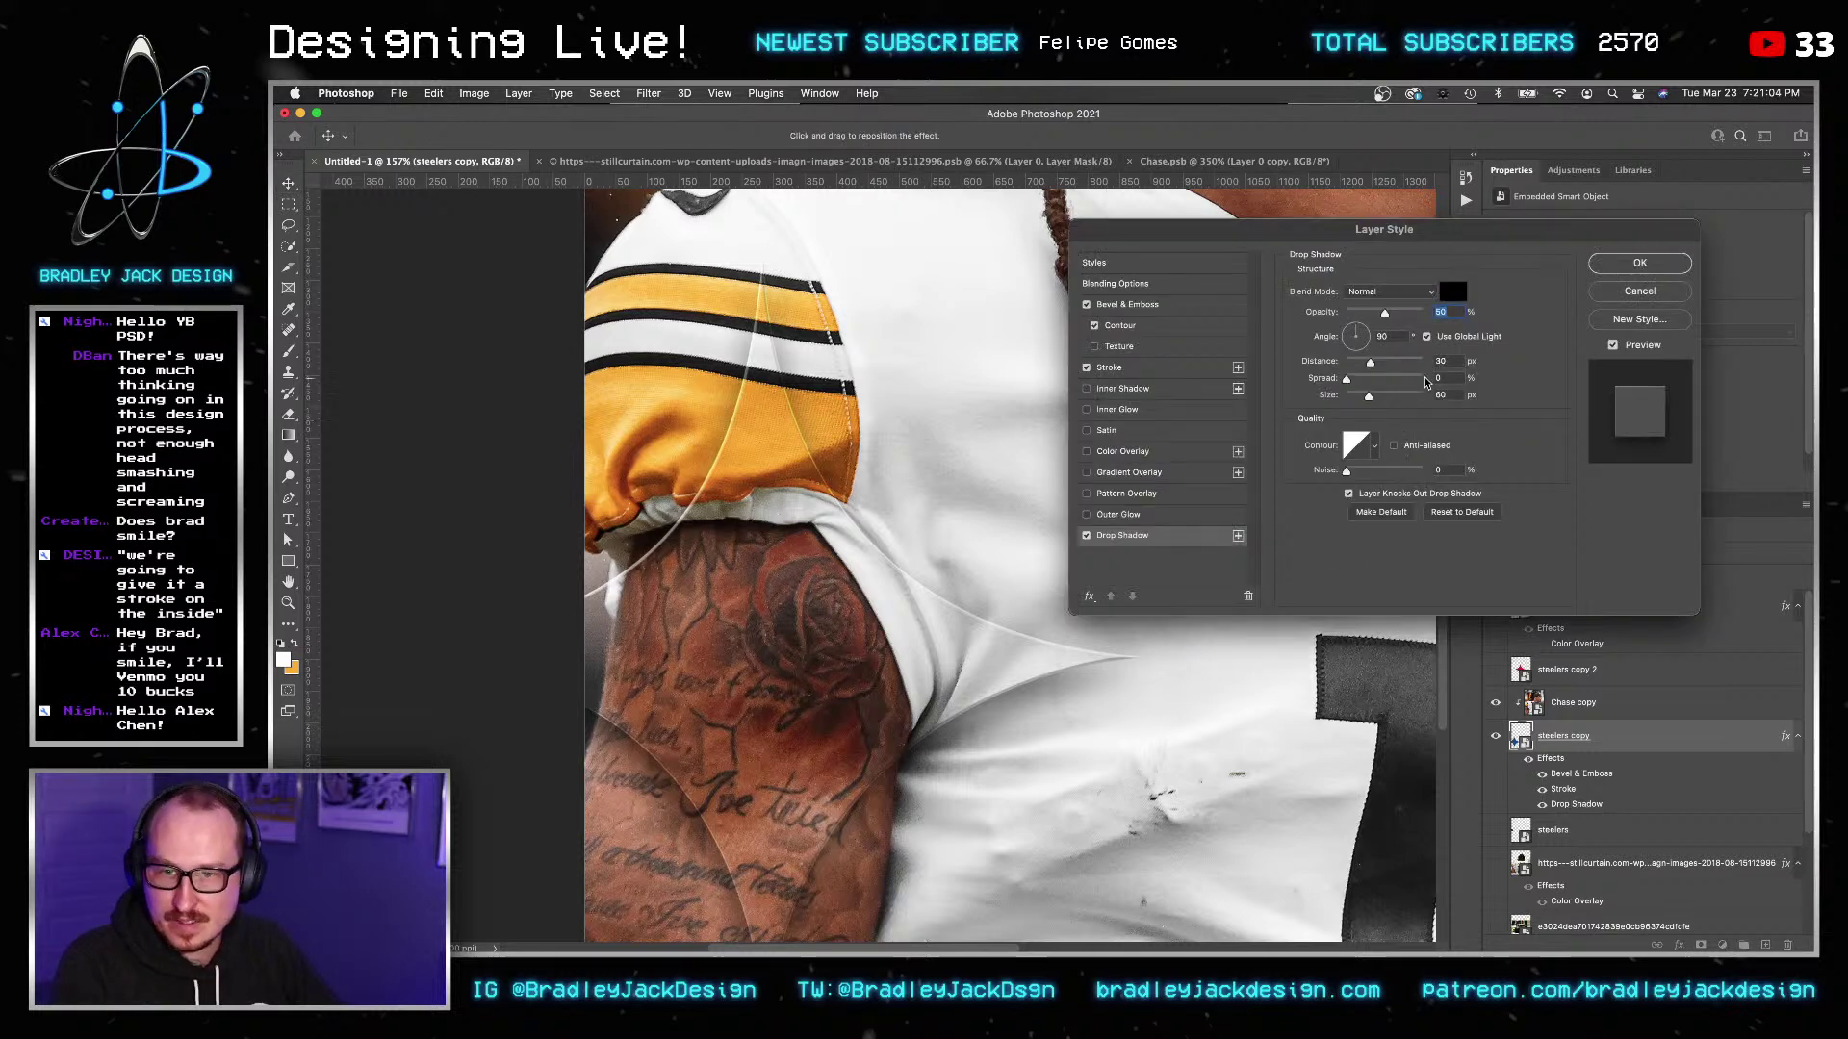
double_click(1471, 360)
text(60)
key(Tab)
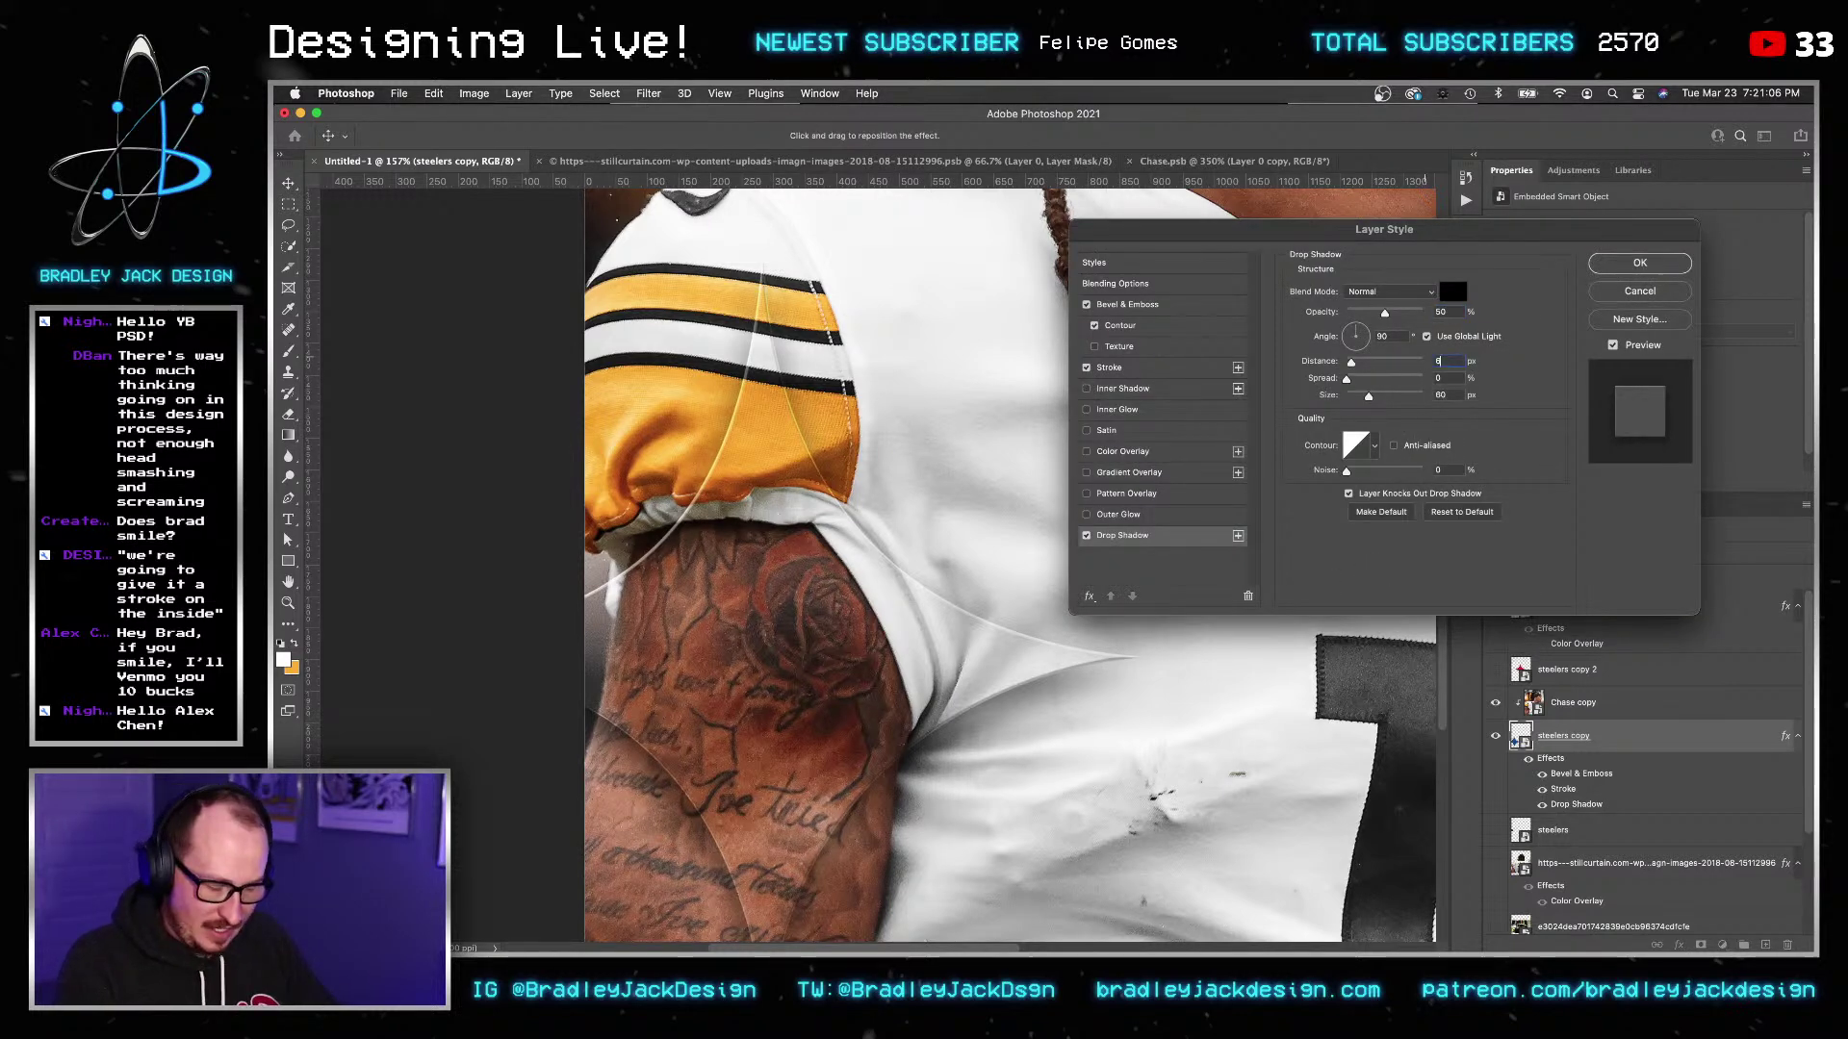
key(Tab)
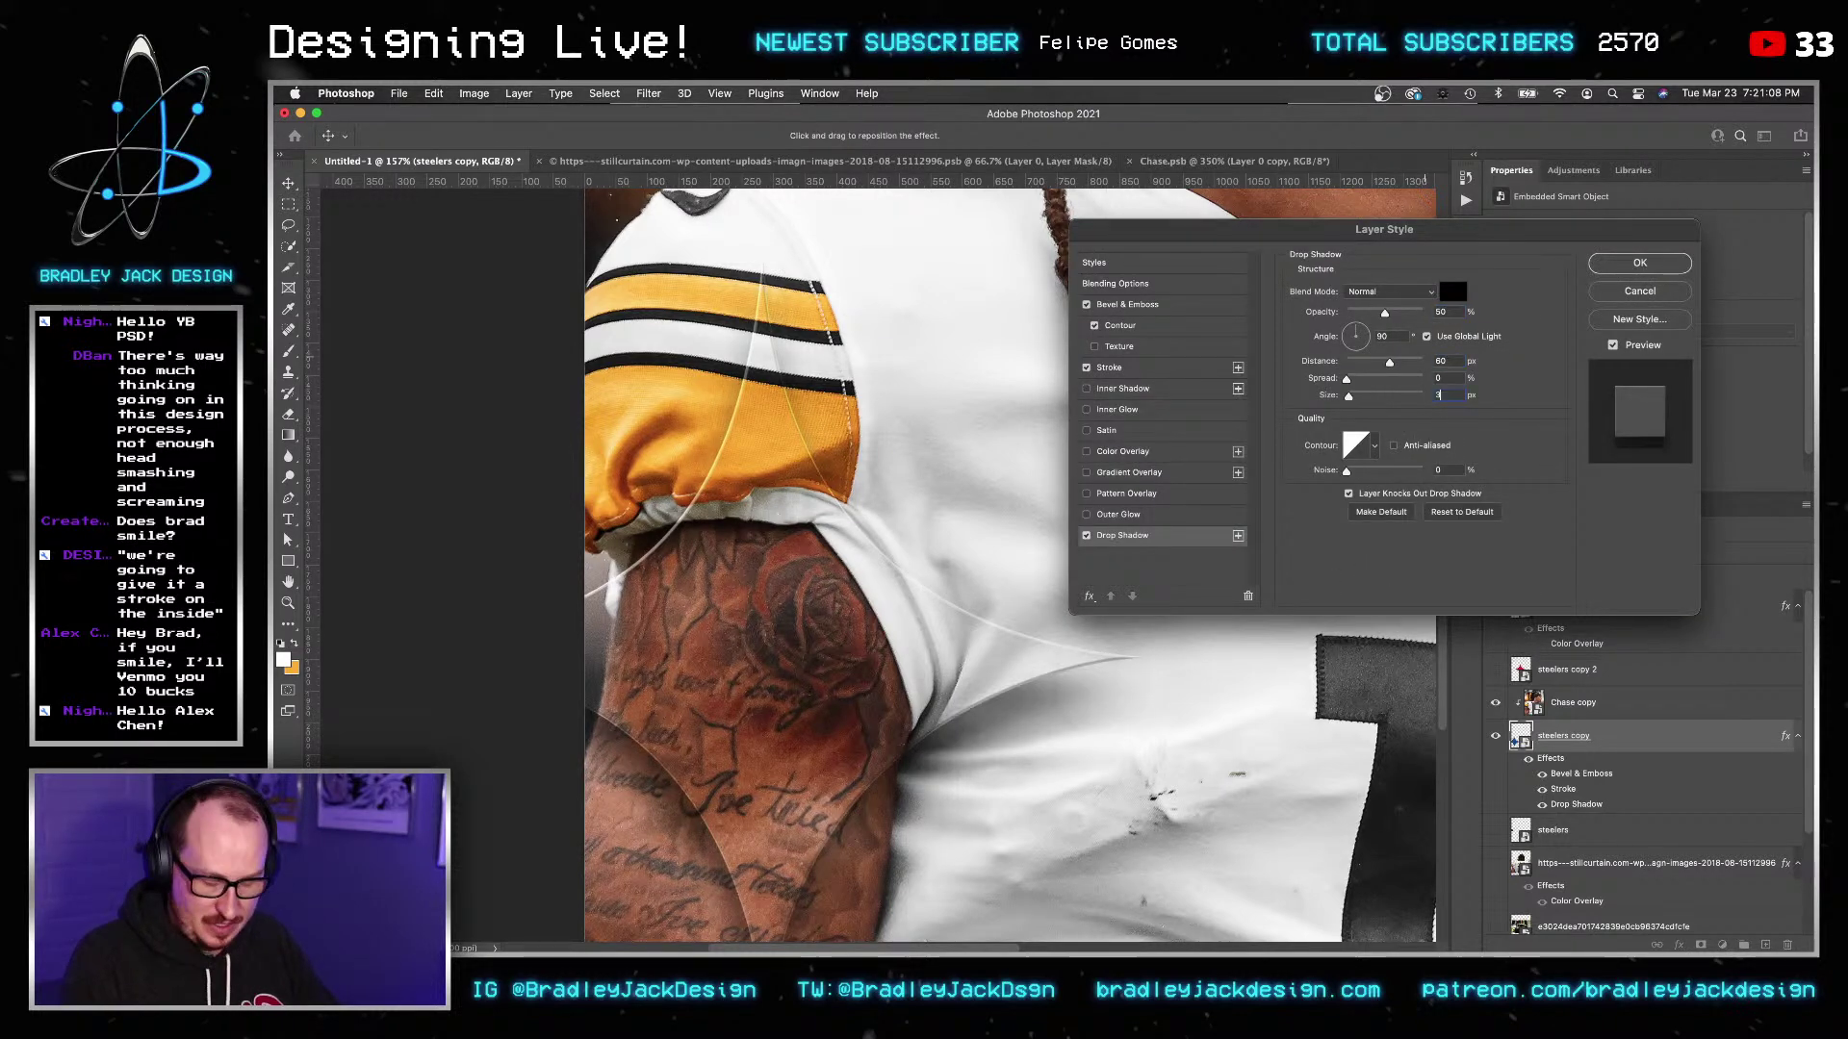
text(30)
key(Tab)
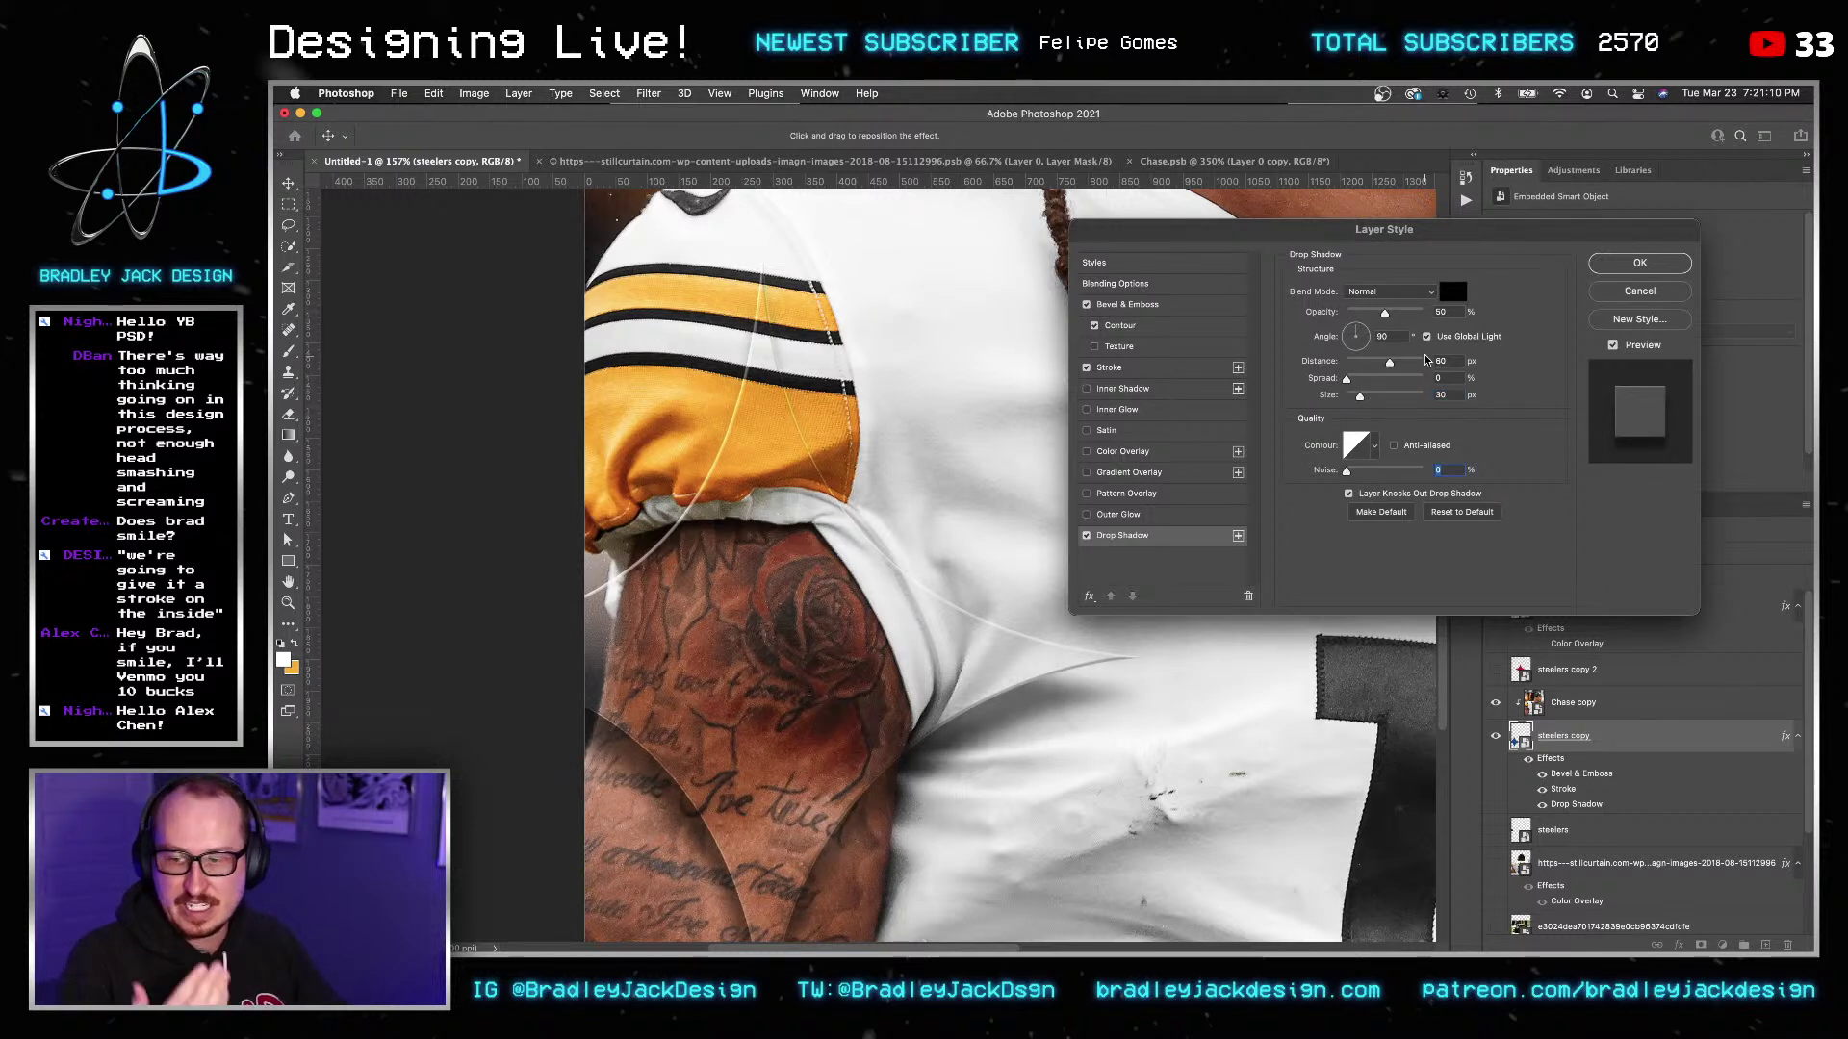
click(1404, 333)
text(120)
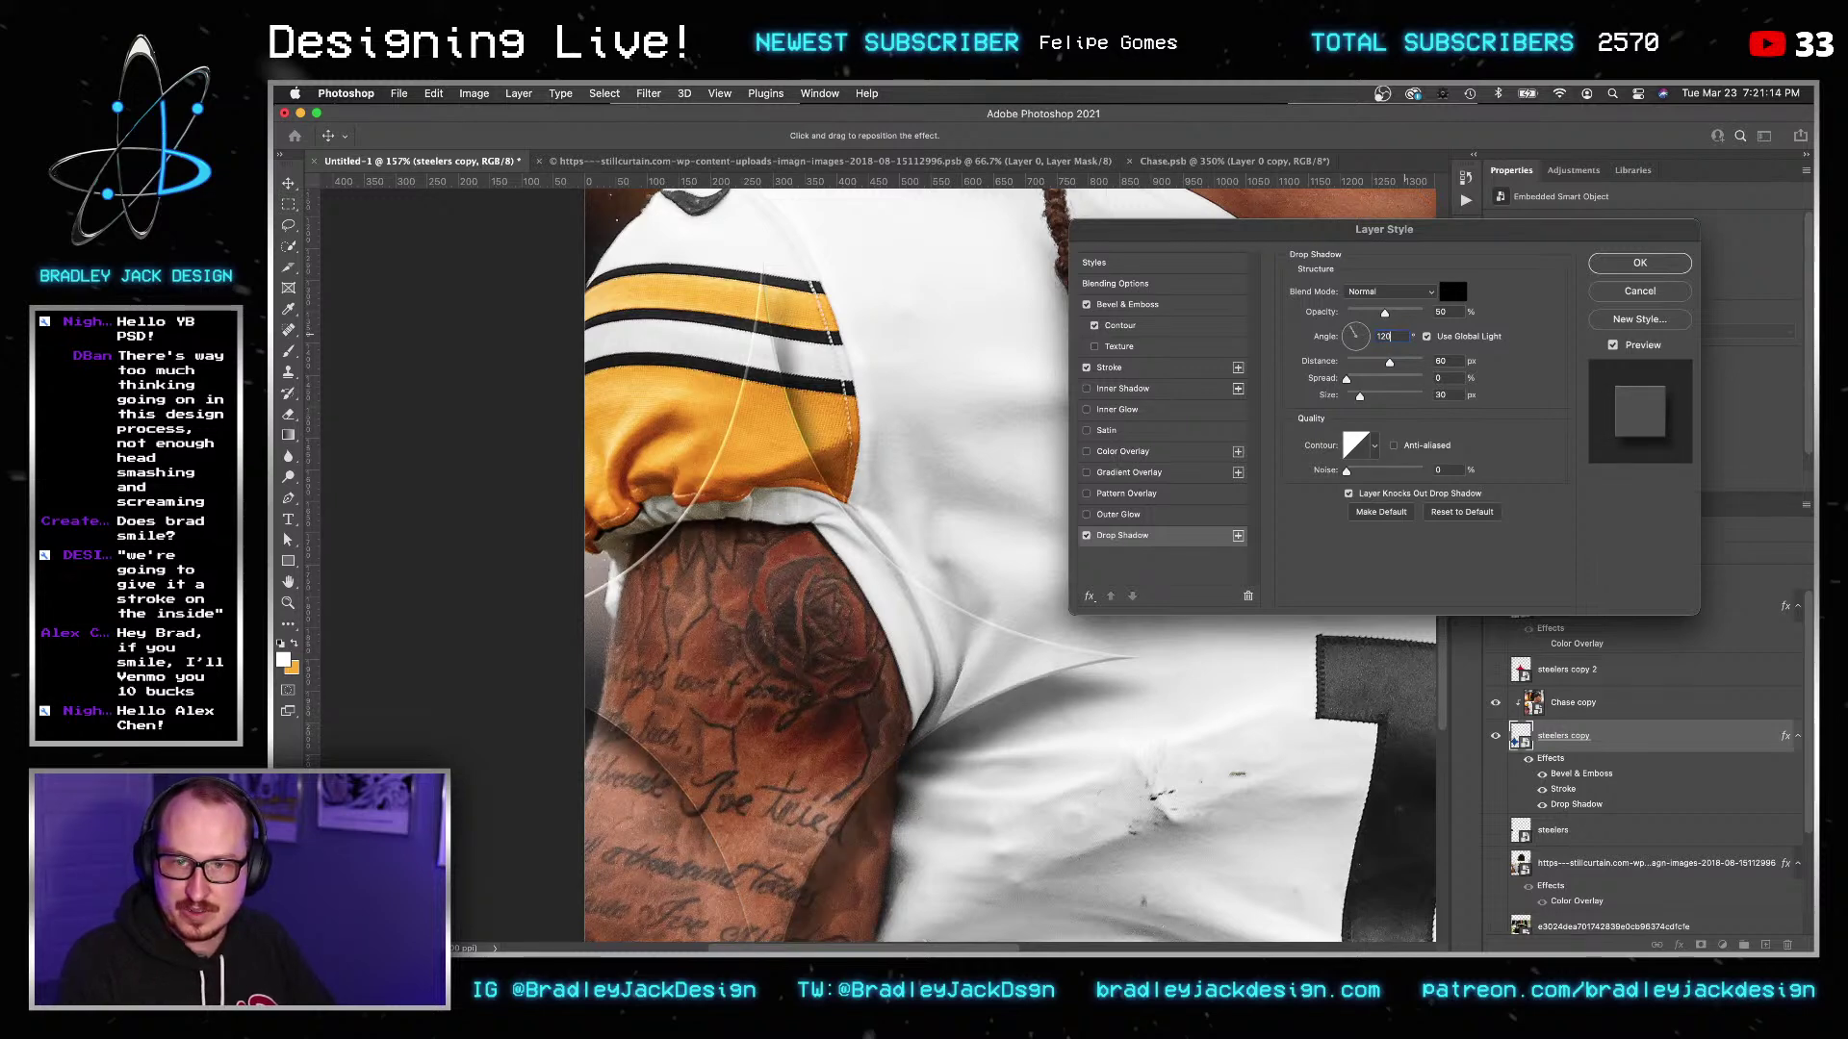
key(Return)
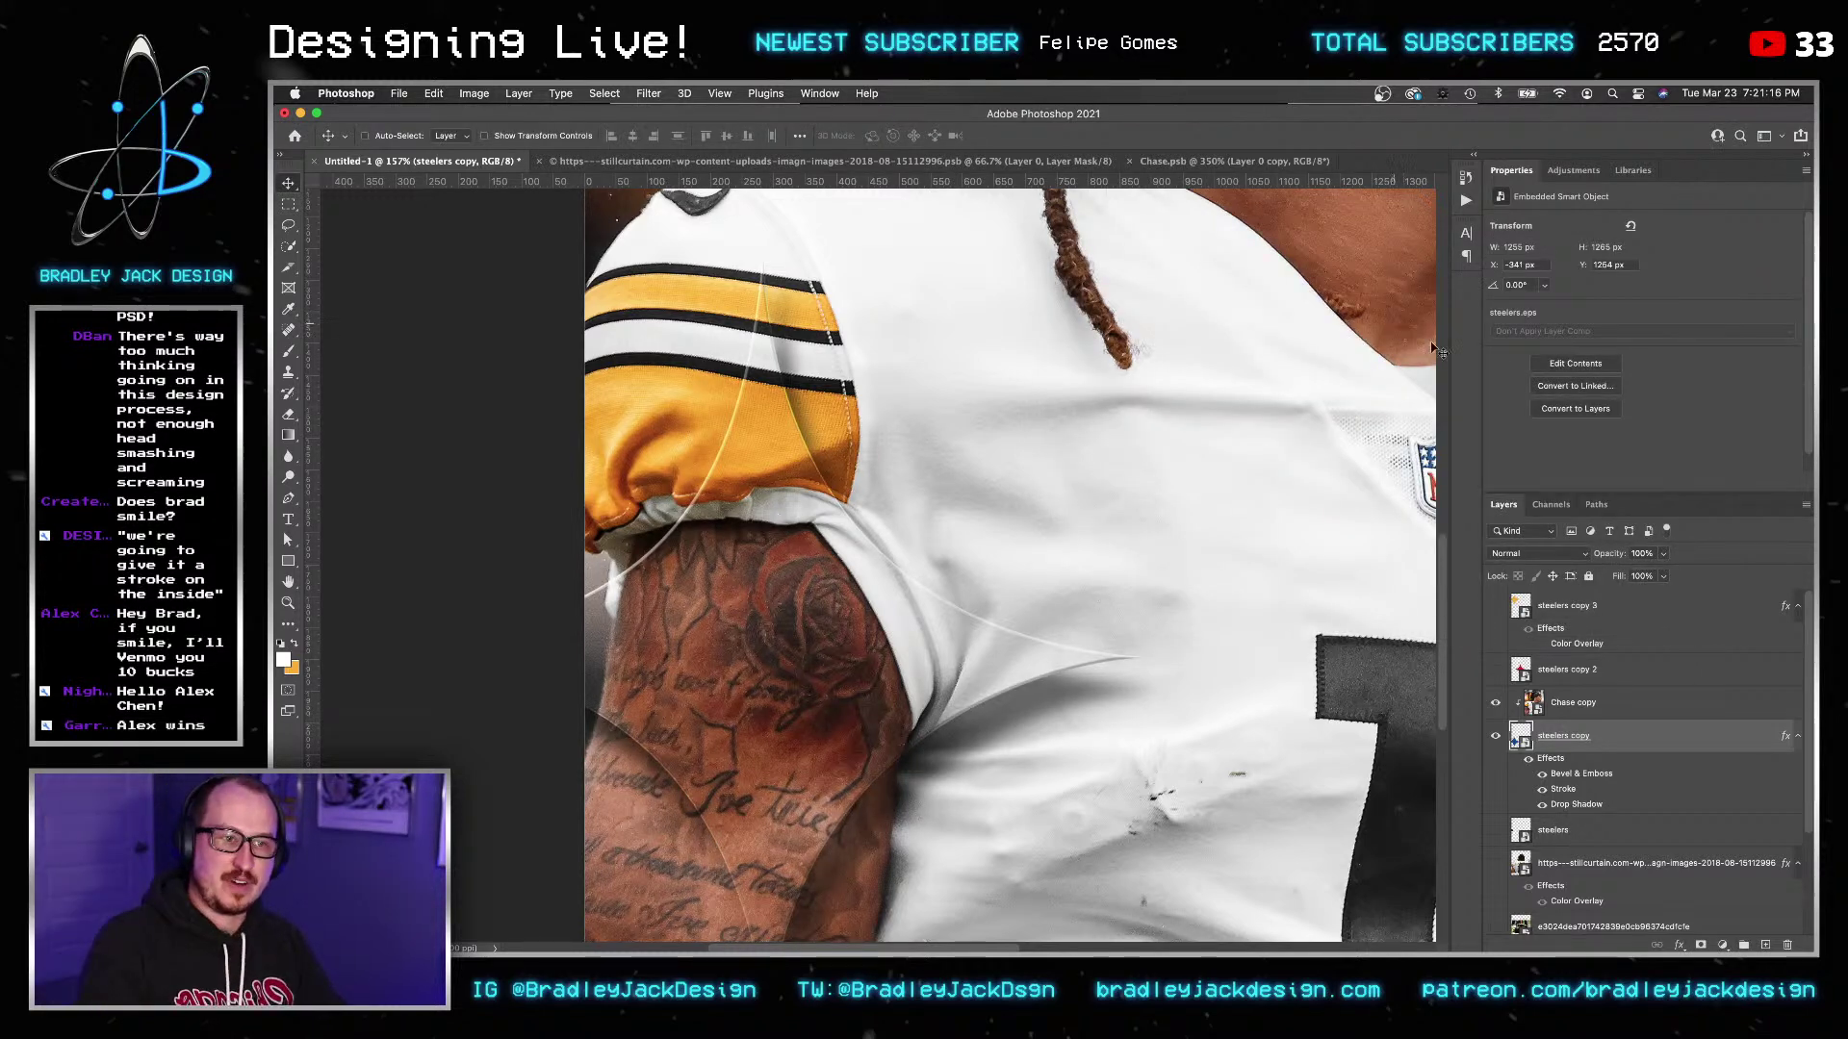
Try shifting the star layer steelers copy across the player's tattooed arm.
key(super+1)
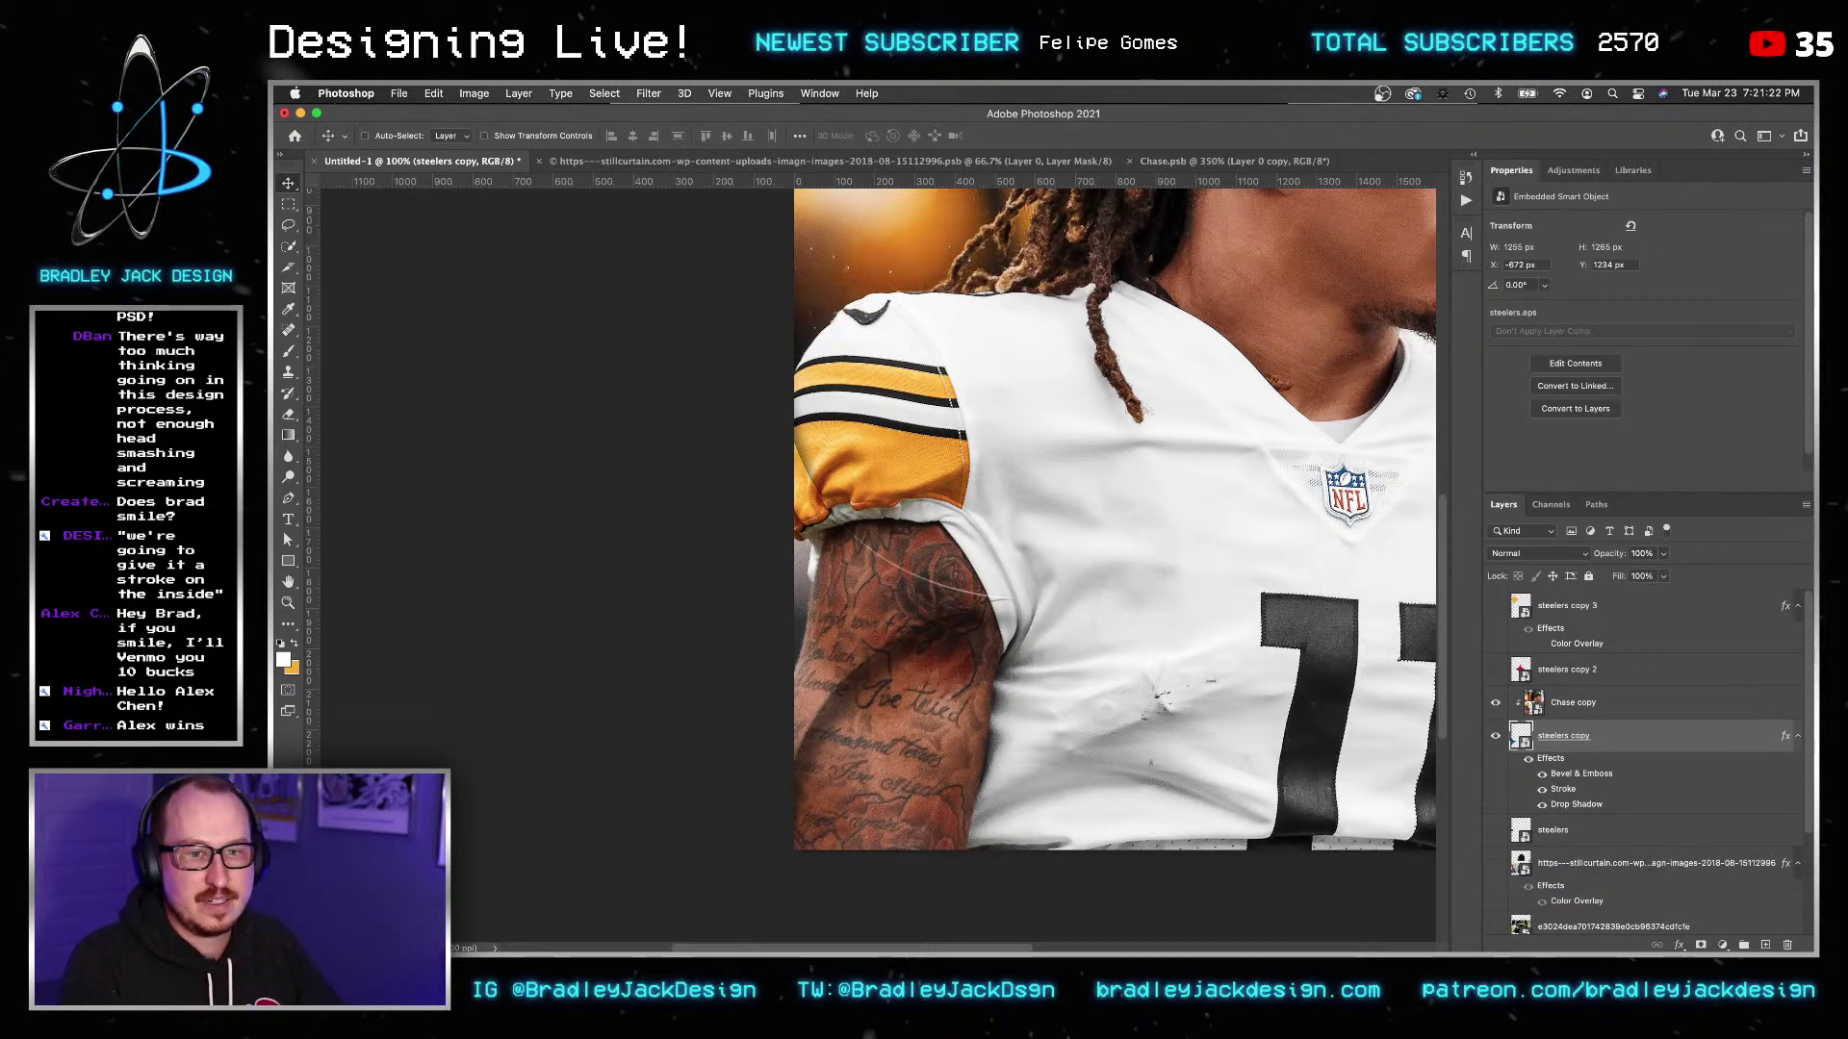
drag(1038, 753, 1171, 762)
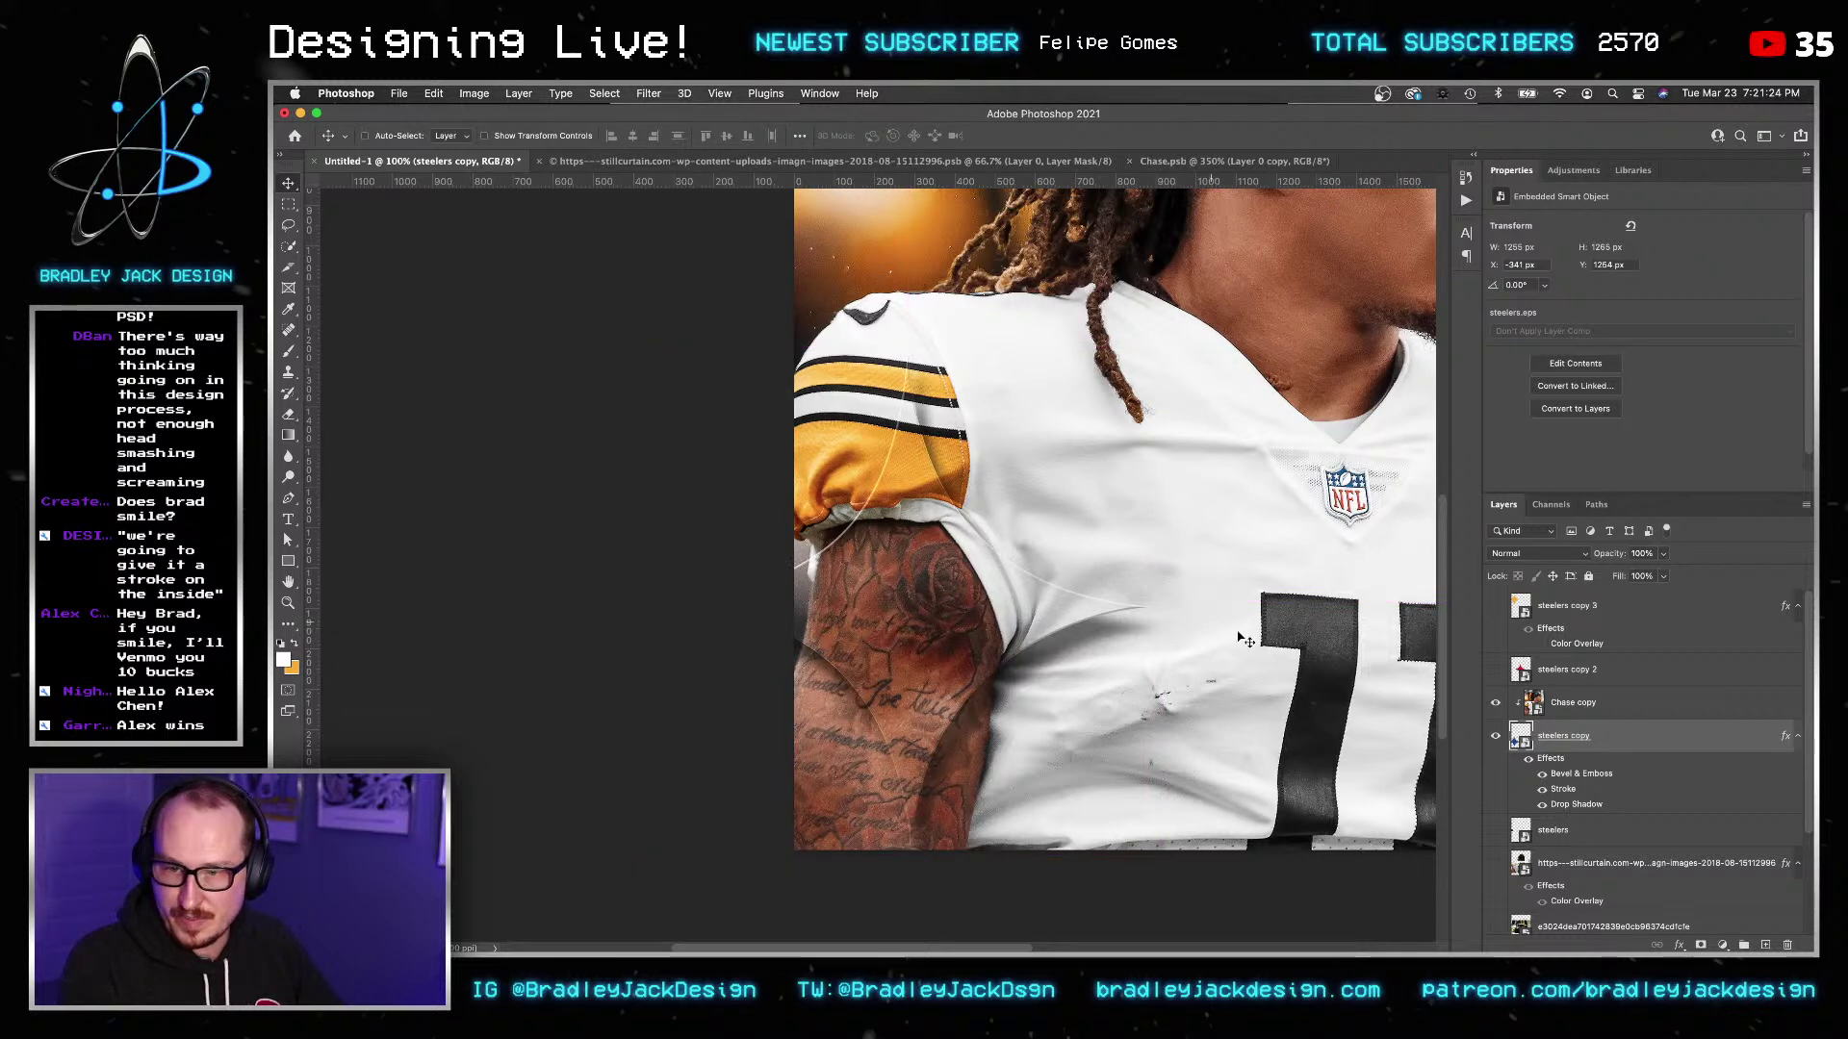
Examine how the star's bevel, stroke and shadow look across the whole poster and up close over the tattooed arm.
key(super+0)
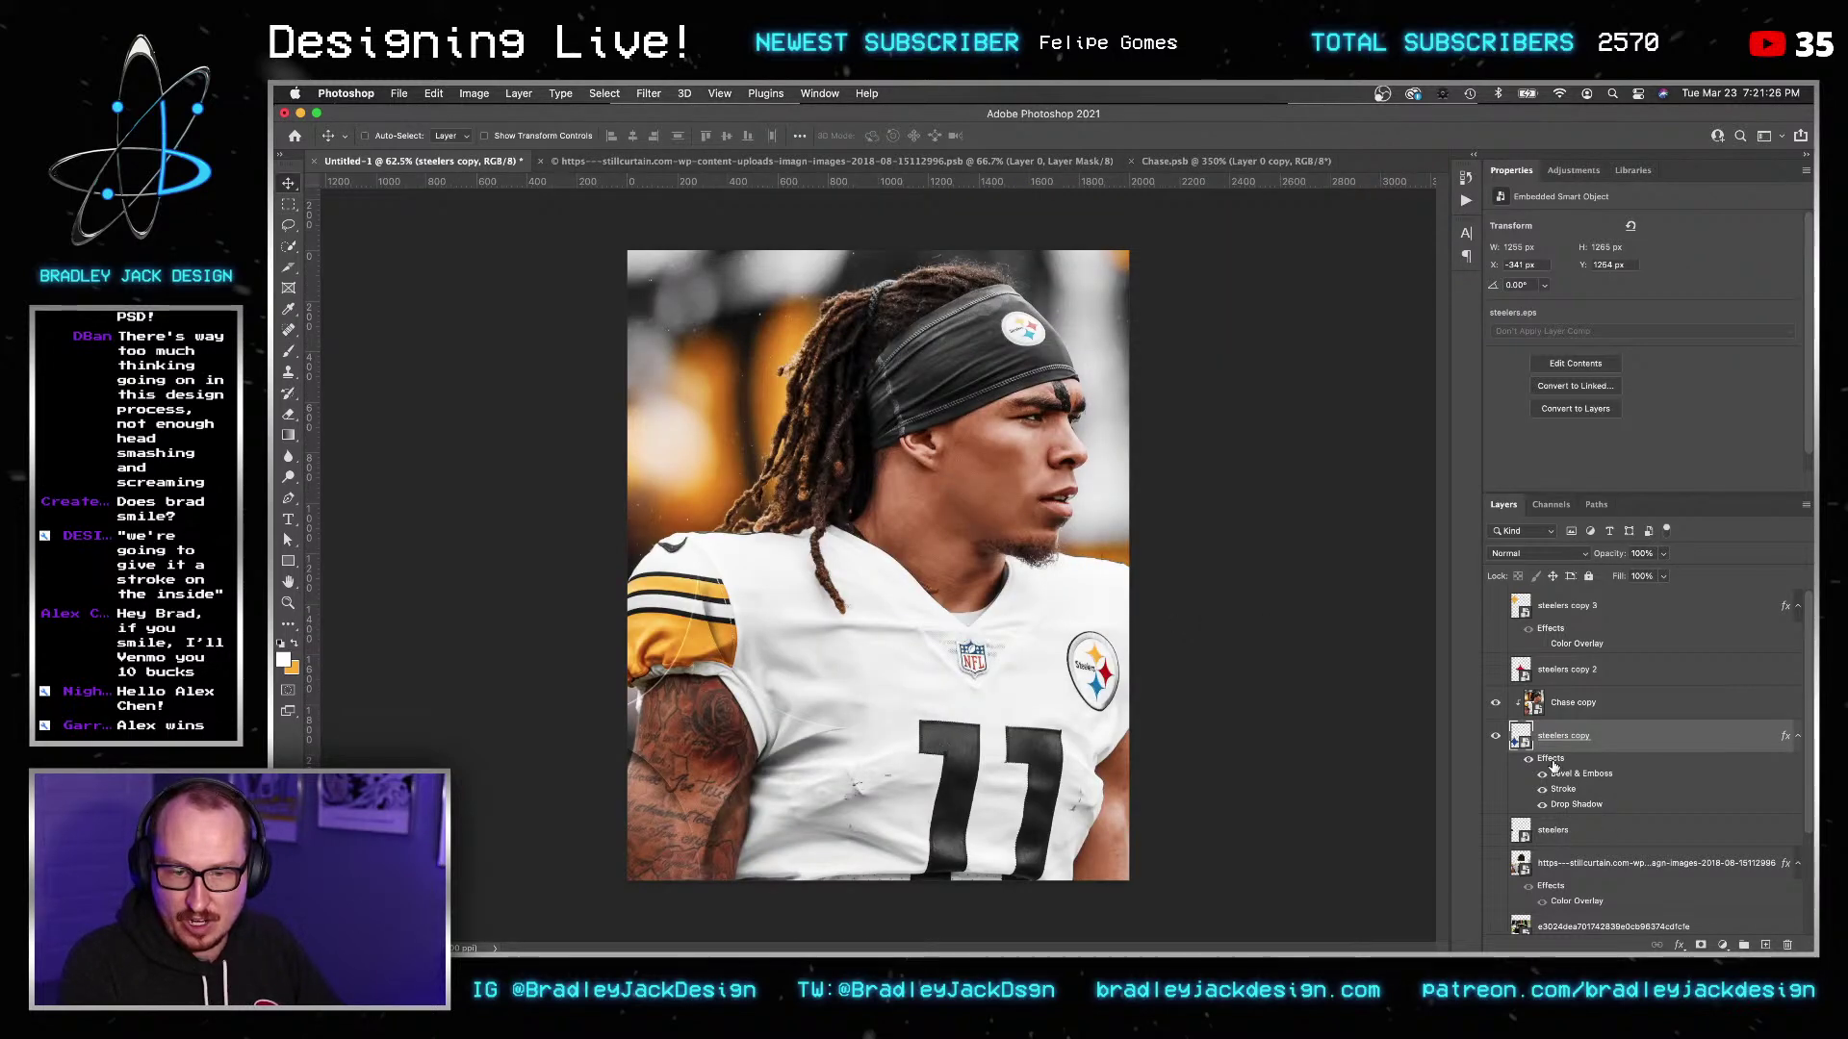
click(1549, 666)
click(1559, 607)
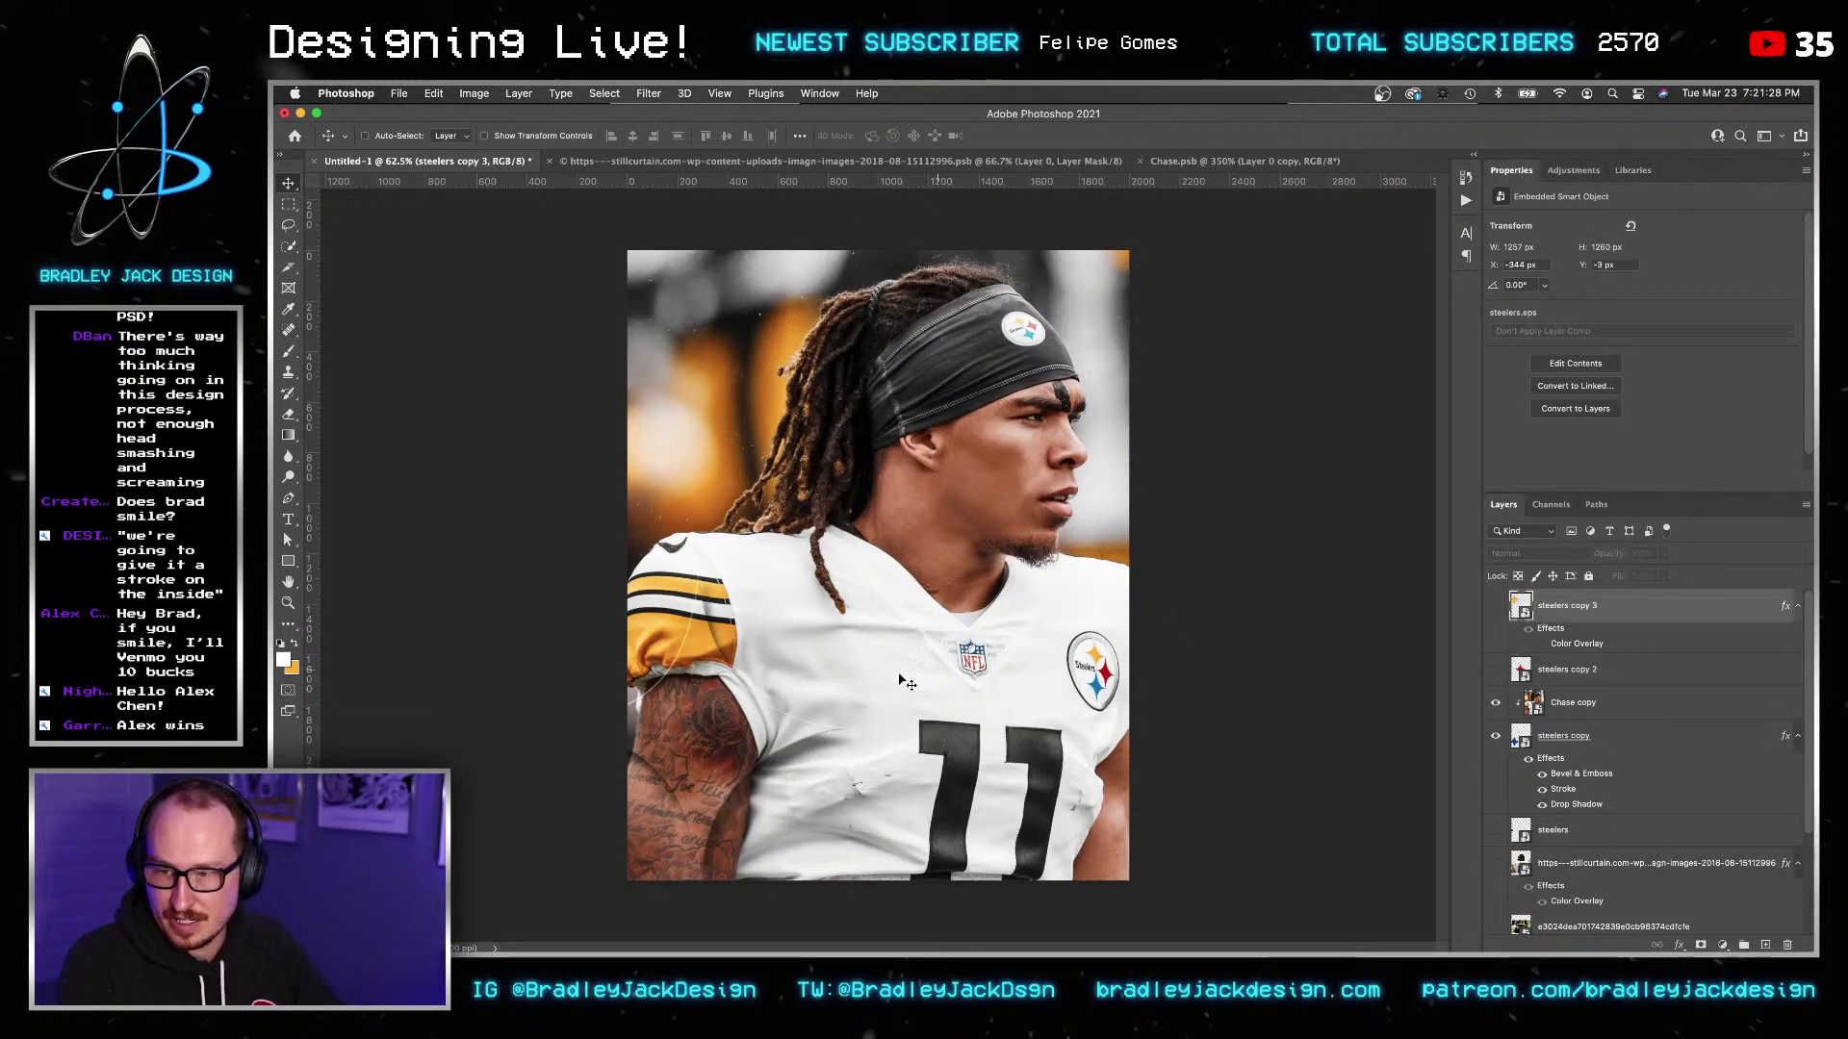
key(z)
click(717, 747)
click(722, 744)
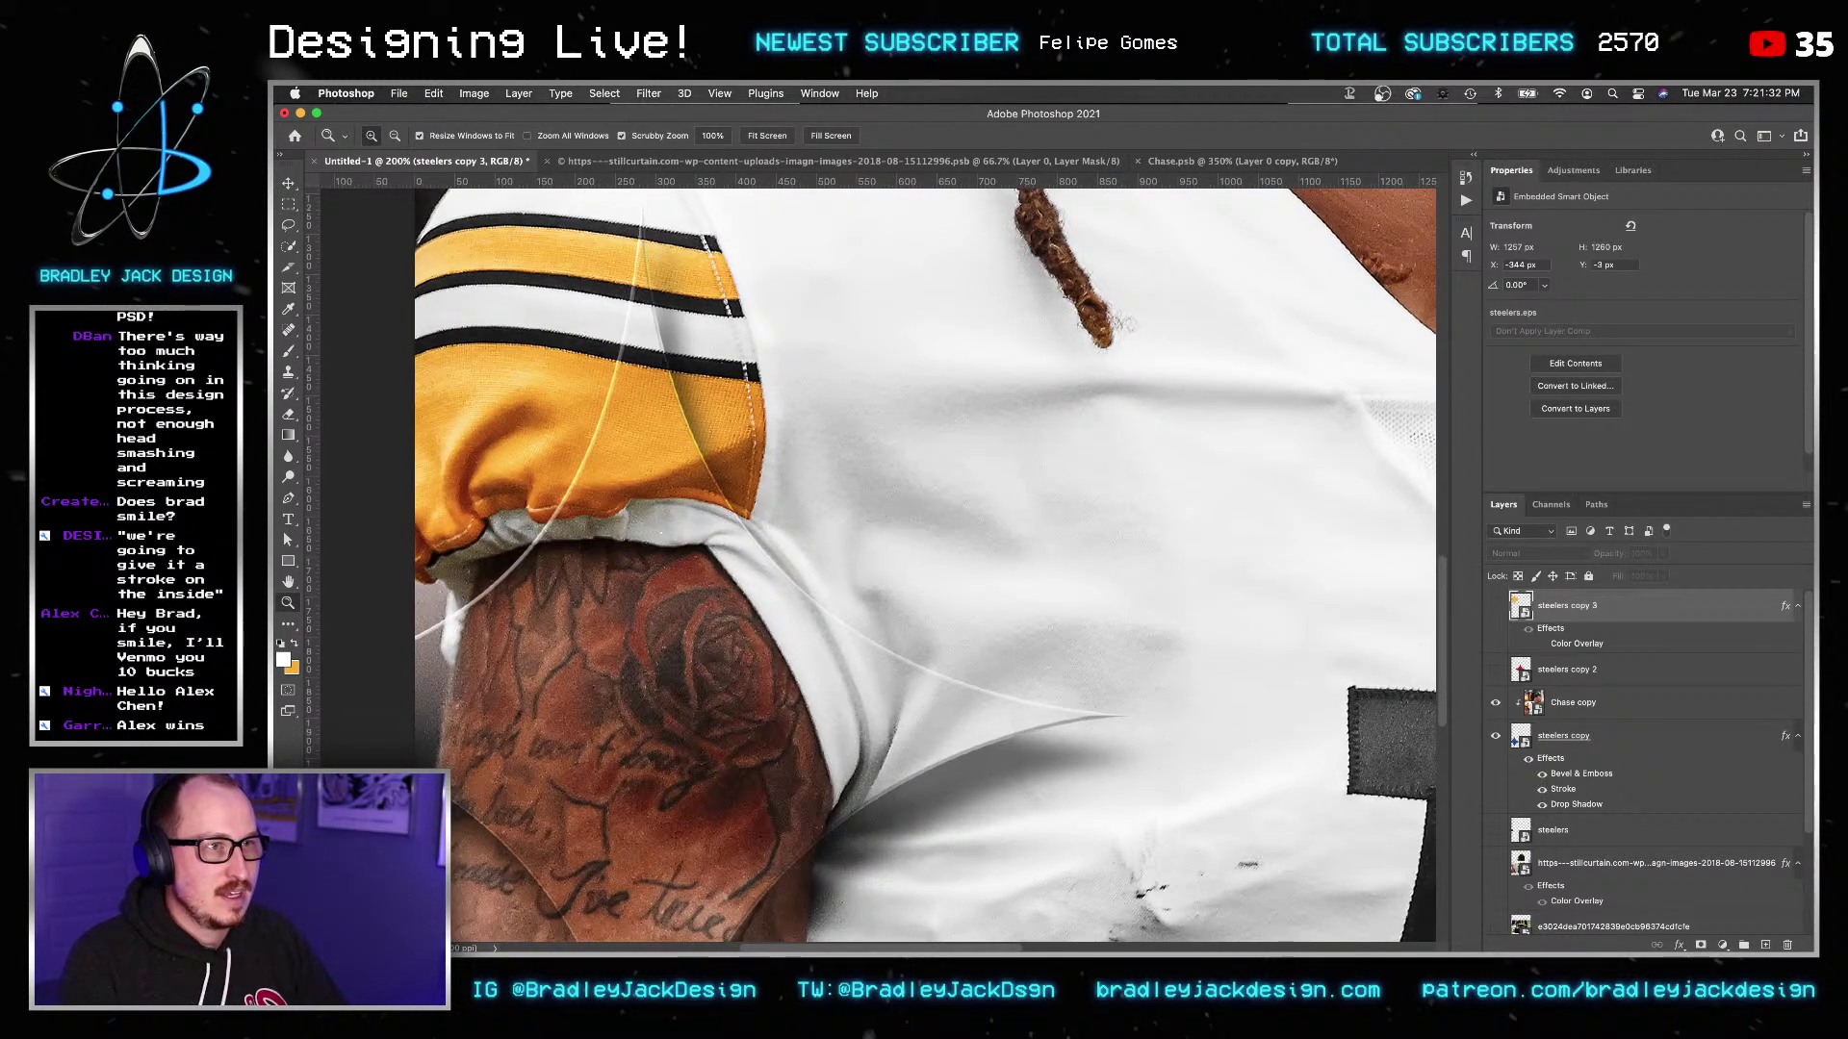
click(736, 707)
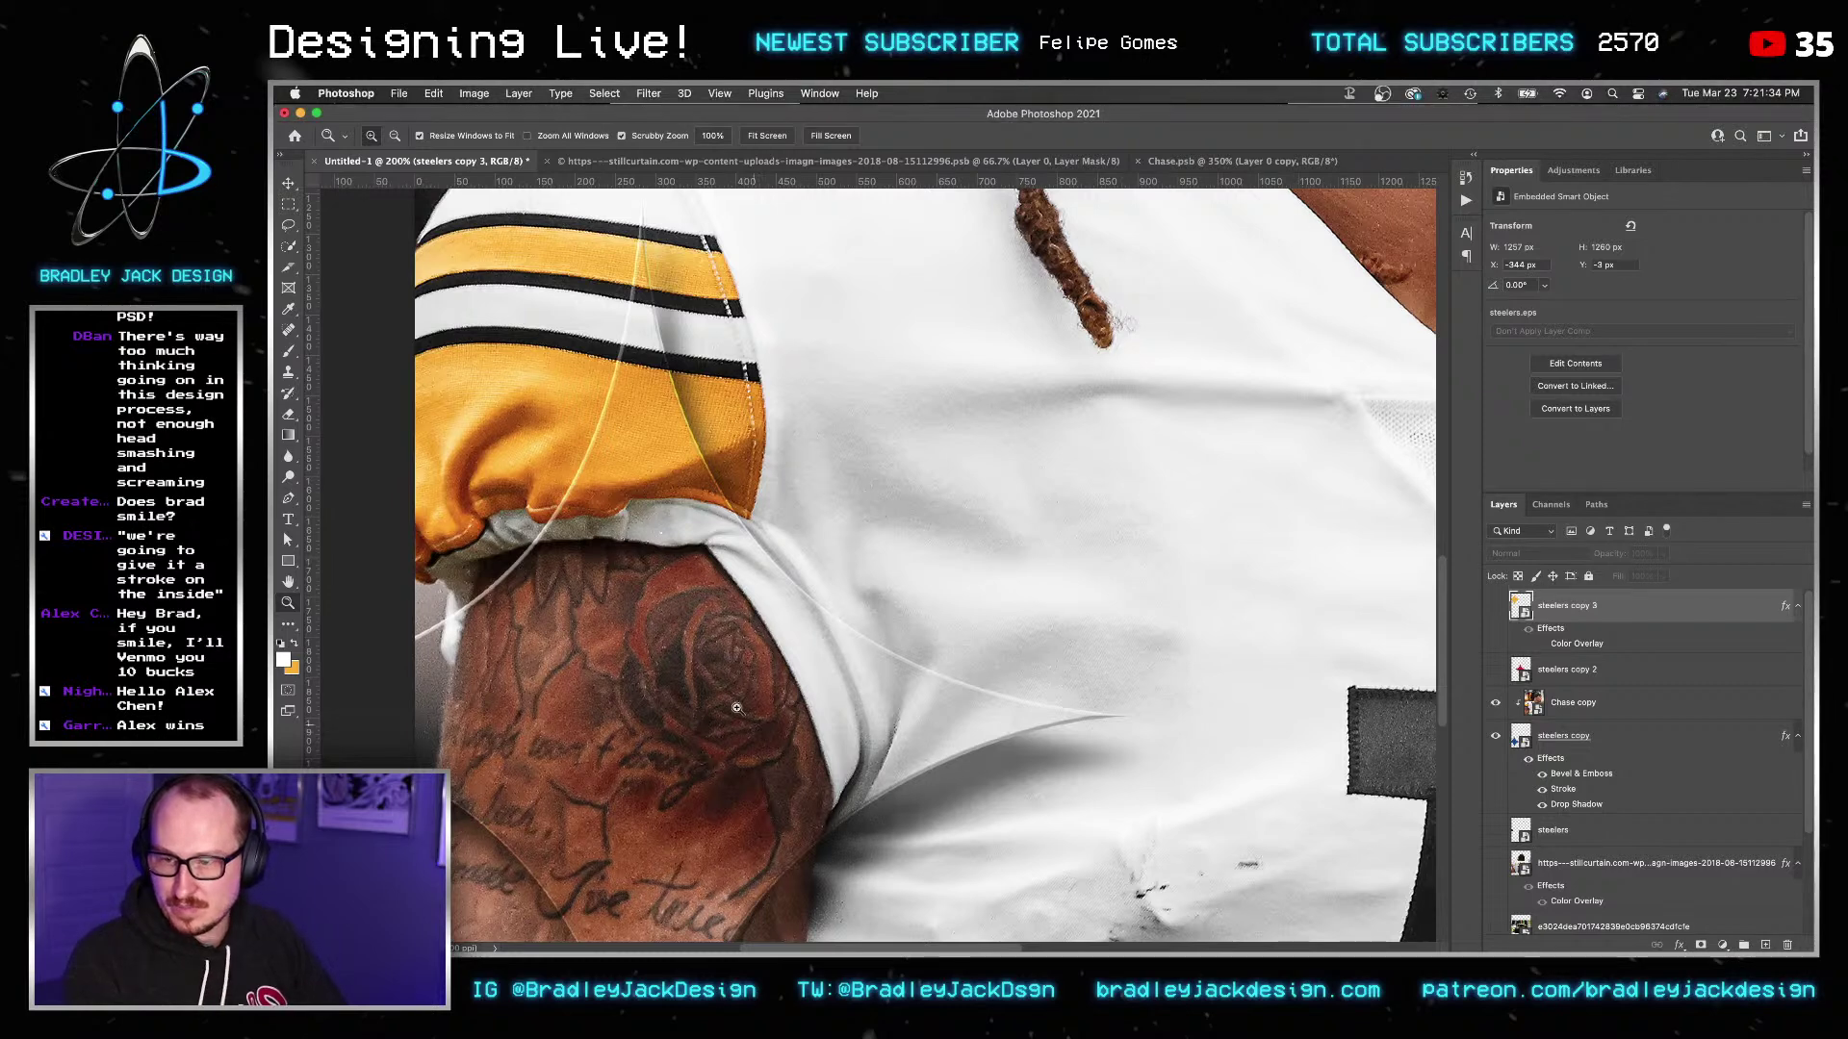
Scale the clipped Chase copy layer up to about 4171 x 2779 px with Free Transform.
click(1551, 717)
scroll(1030, 727, down, 5)
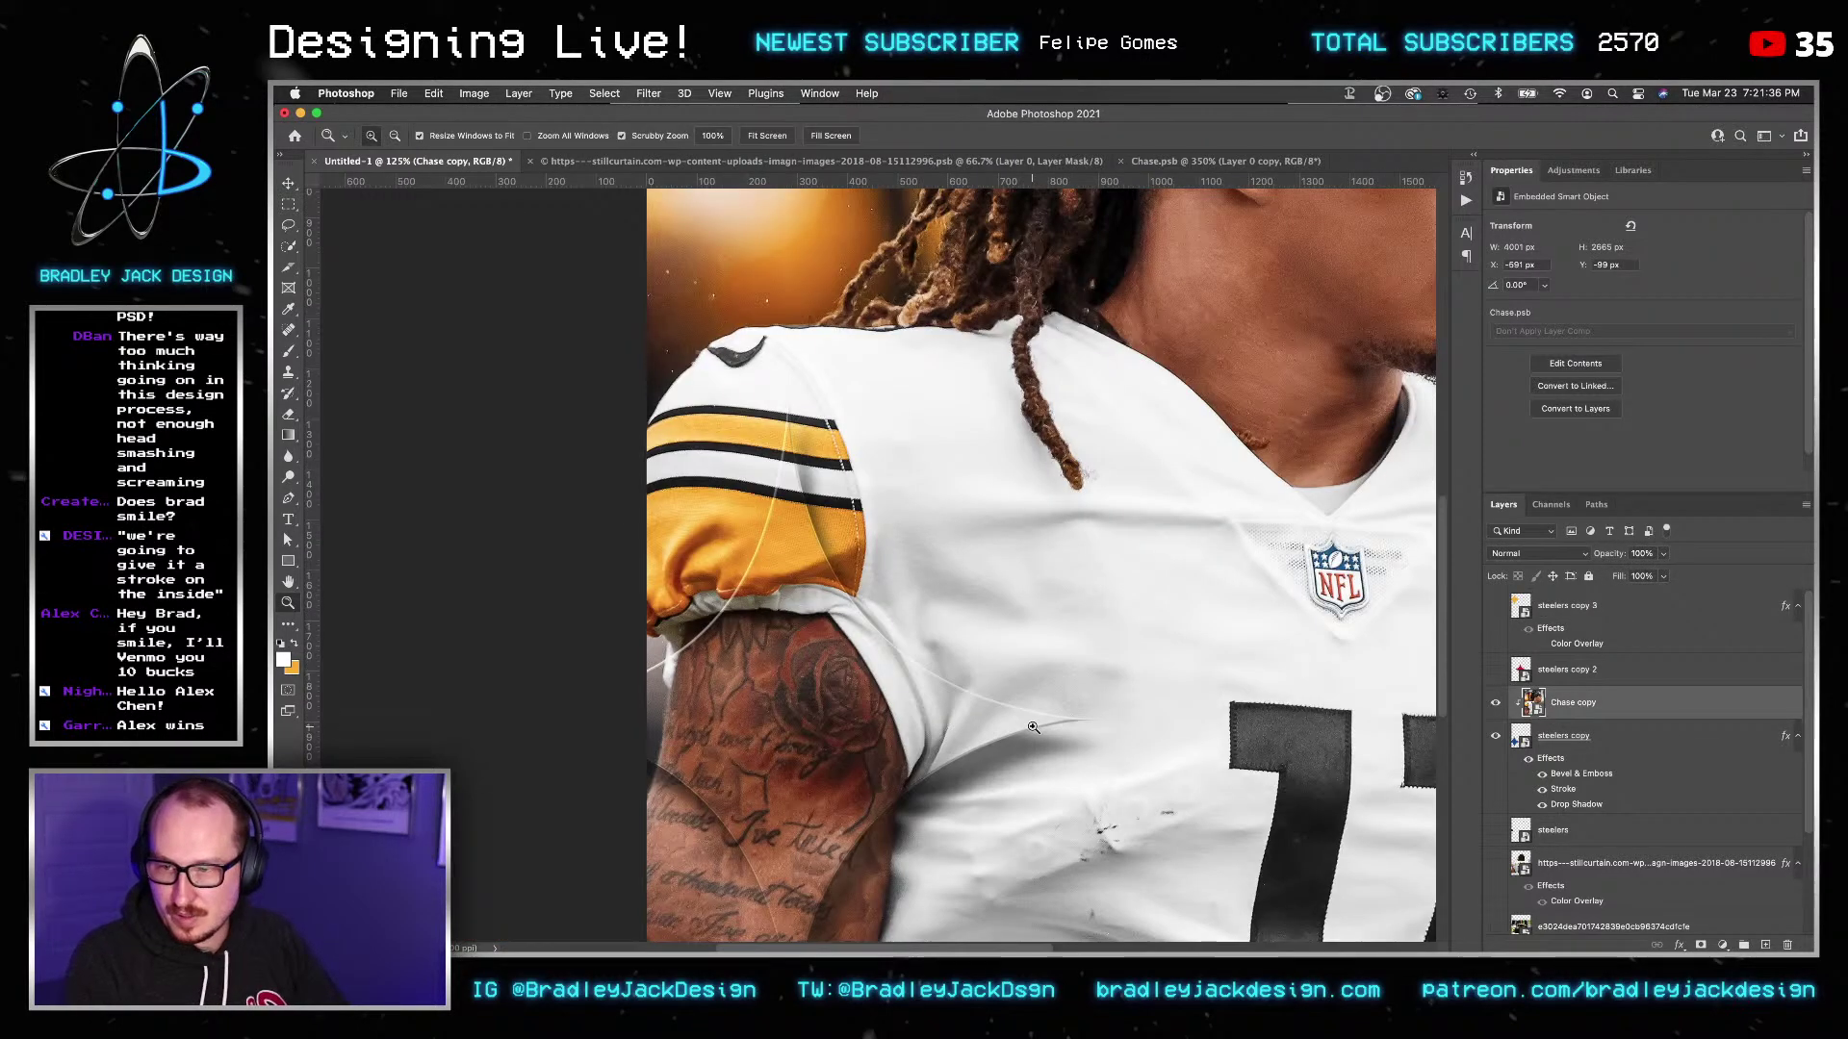
key(v)
key(super+t)
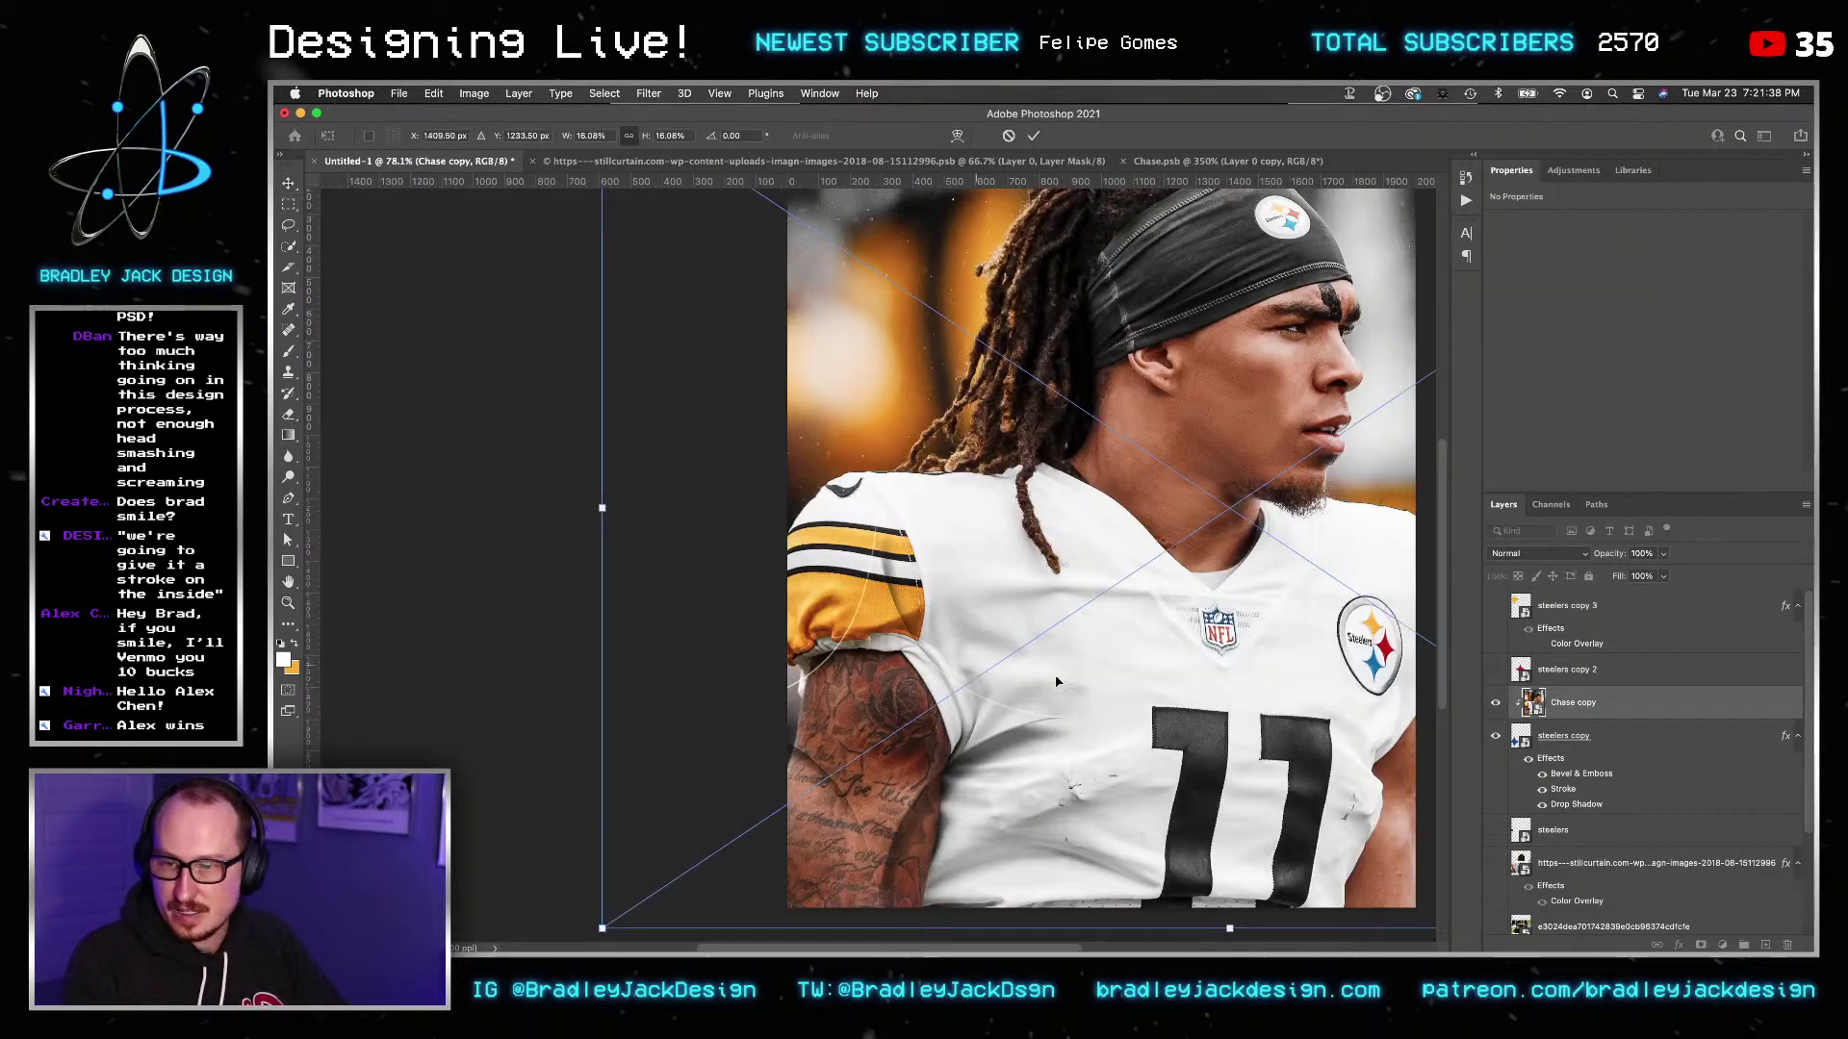
scroll(945, 756, down, 3)
drag(565, 825, 545, 838)
key(Return)
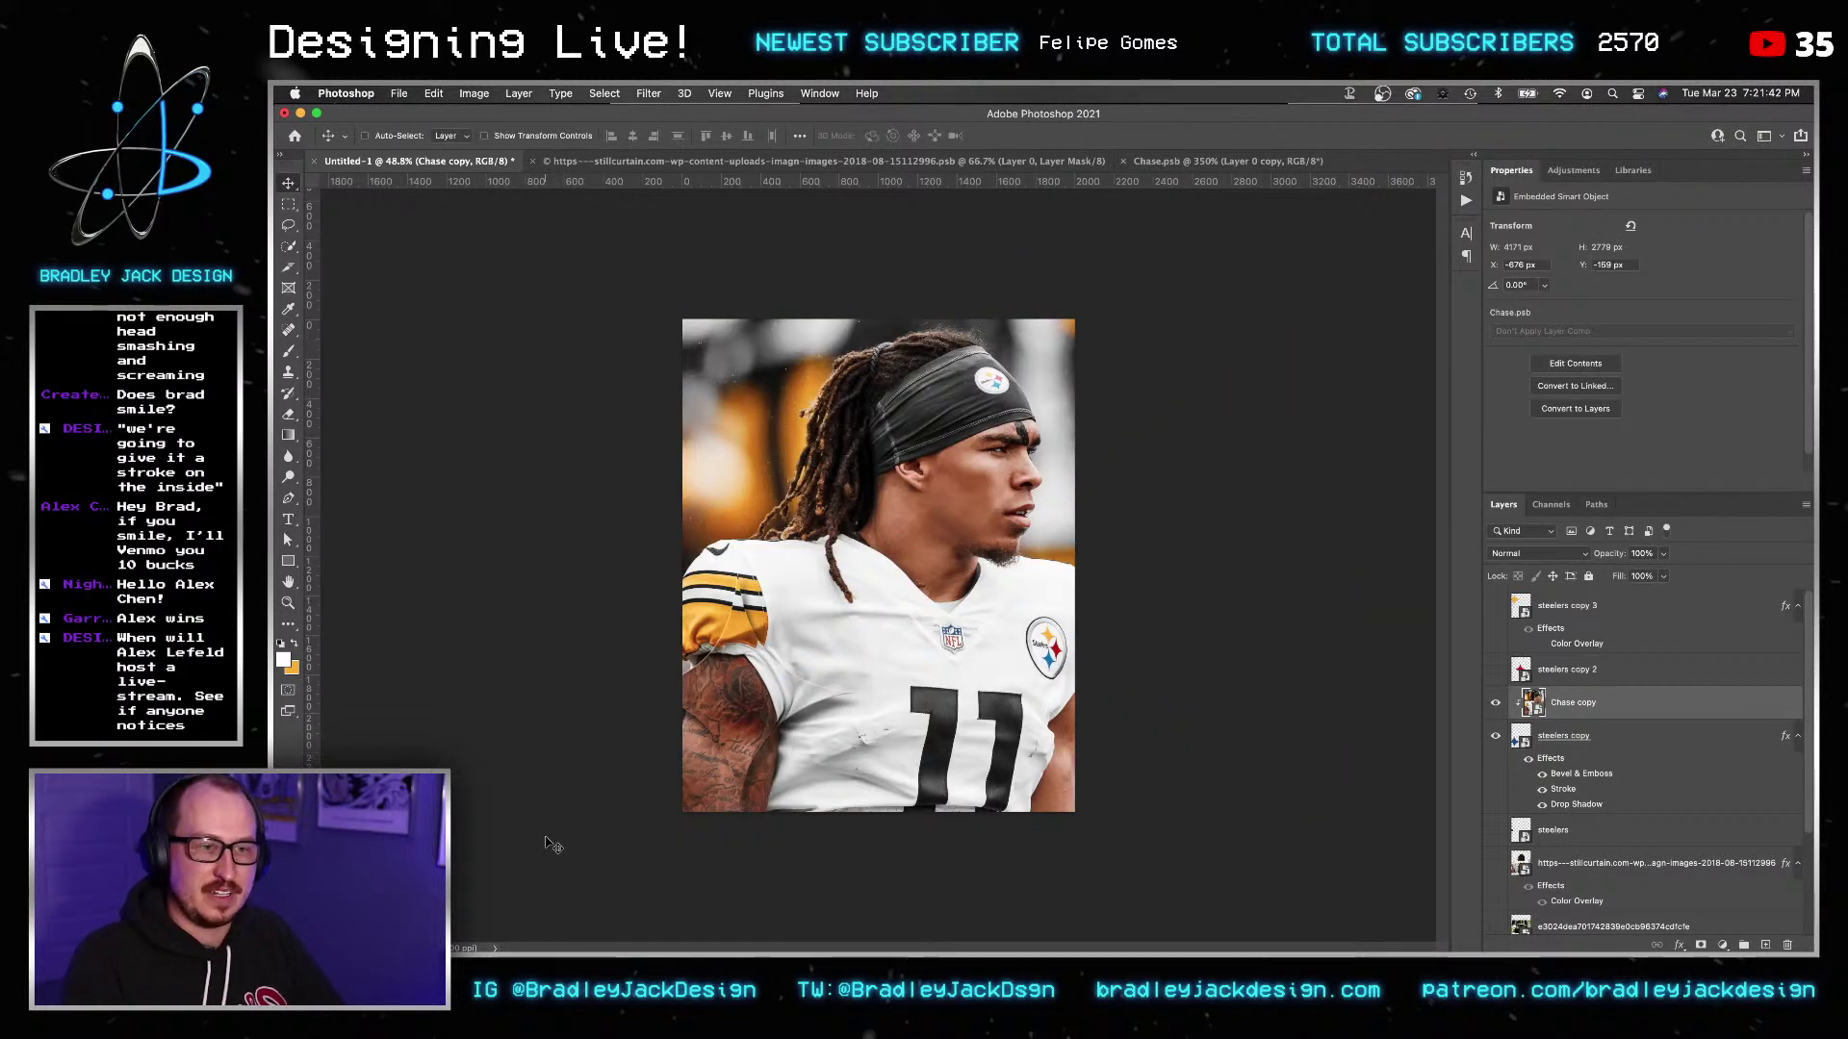
Apply a Gaussian Blur with a 3-pixel radius to the Chase copy layer.
key(super+1)
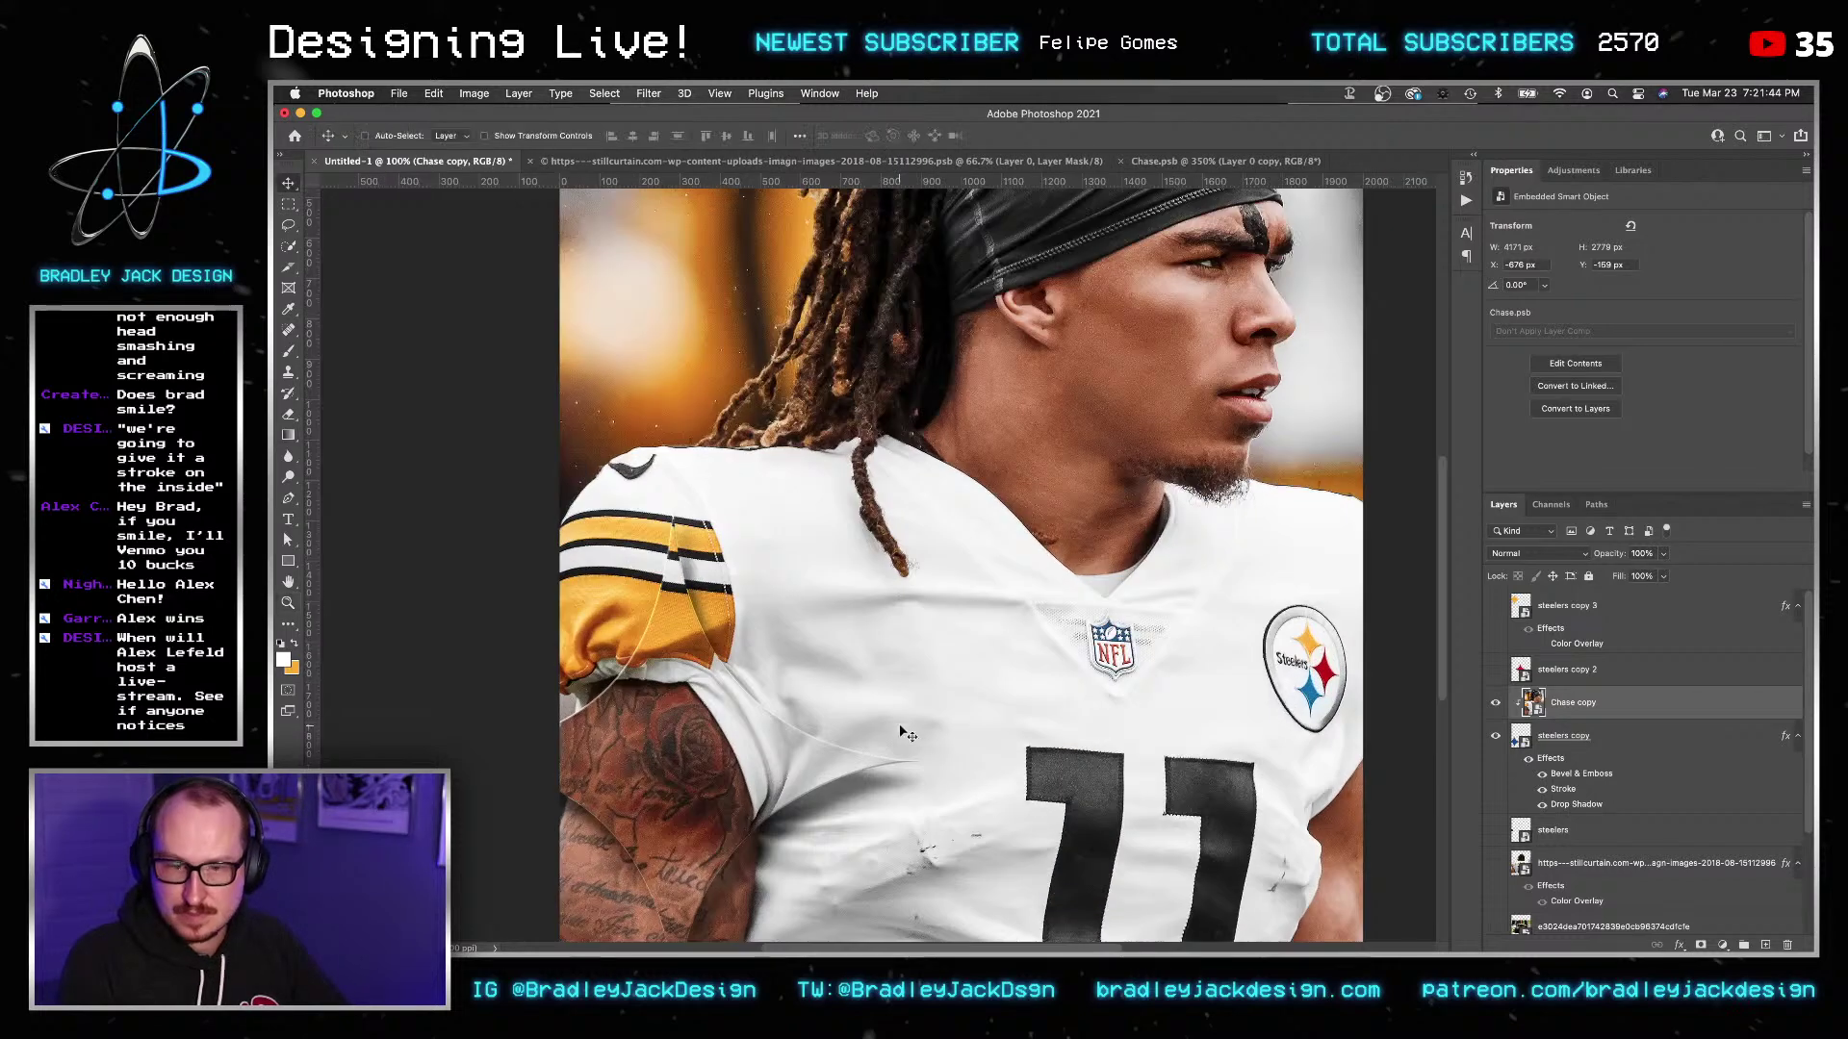
click(649, 94)
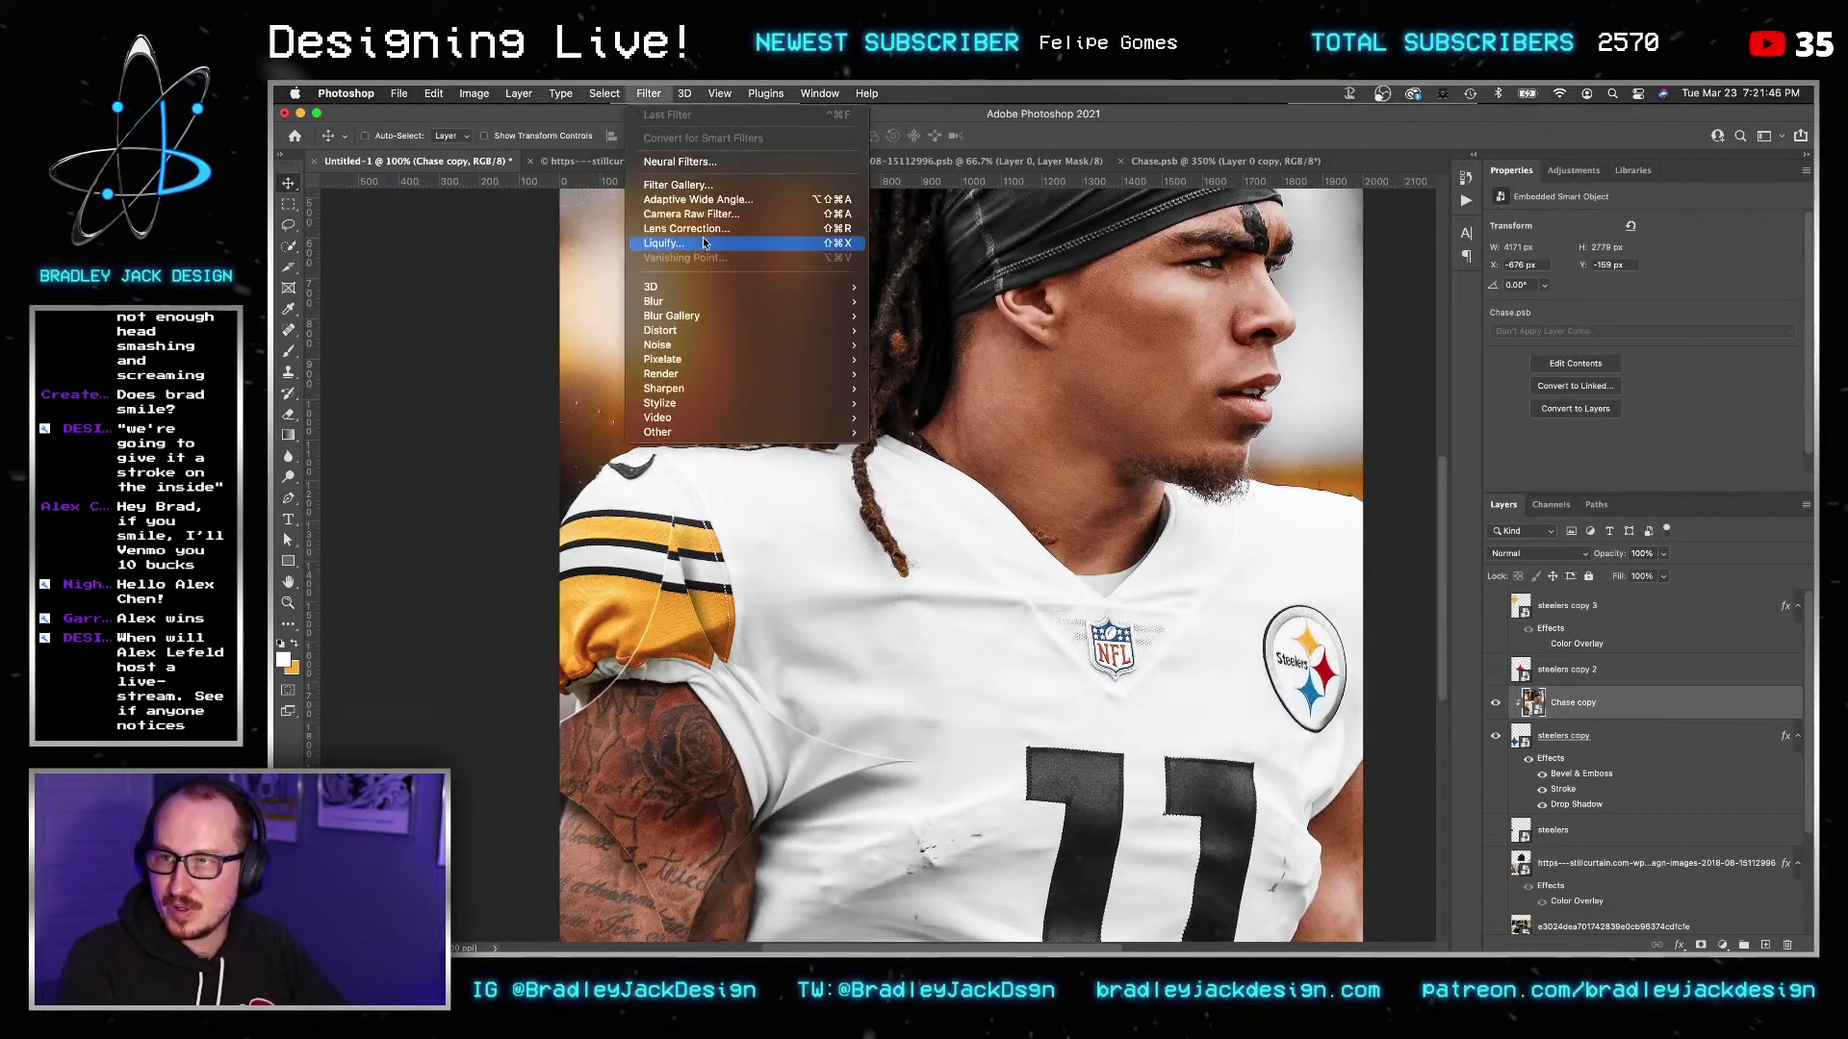
mouse_move(692, 301)
click(916, 358)
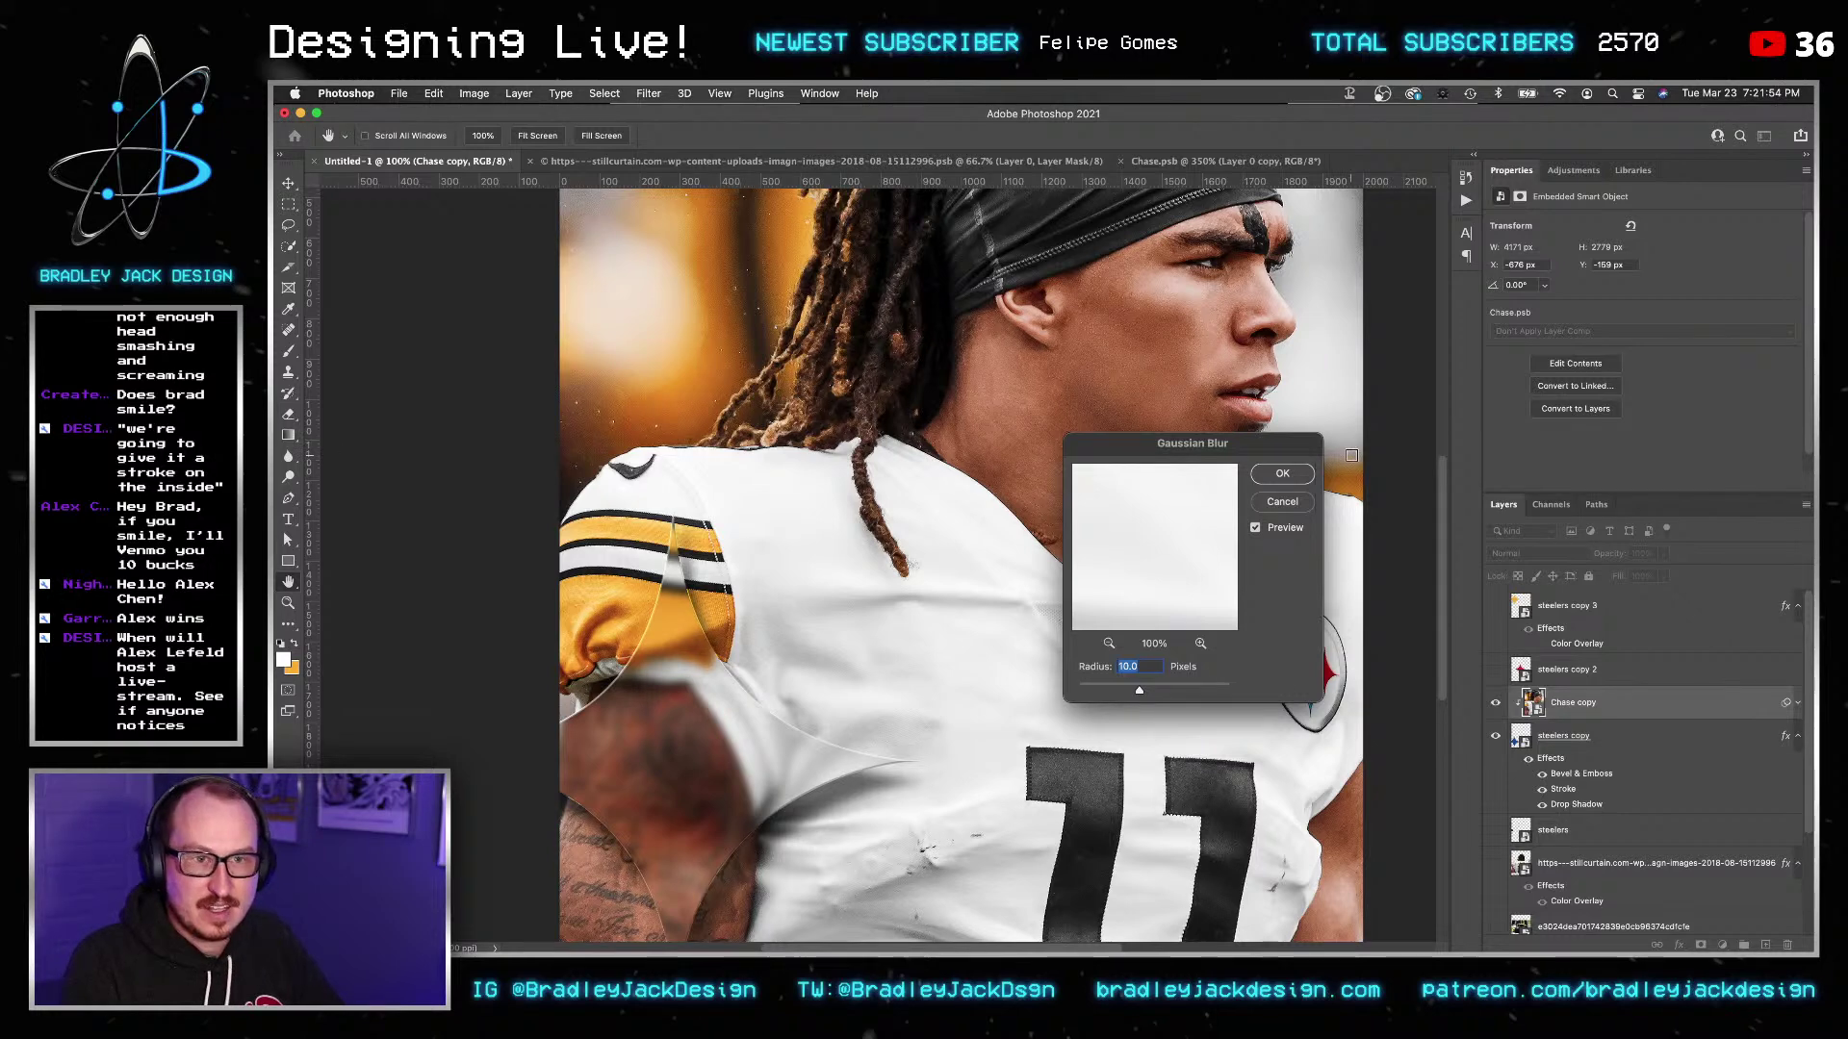
text(5)
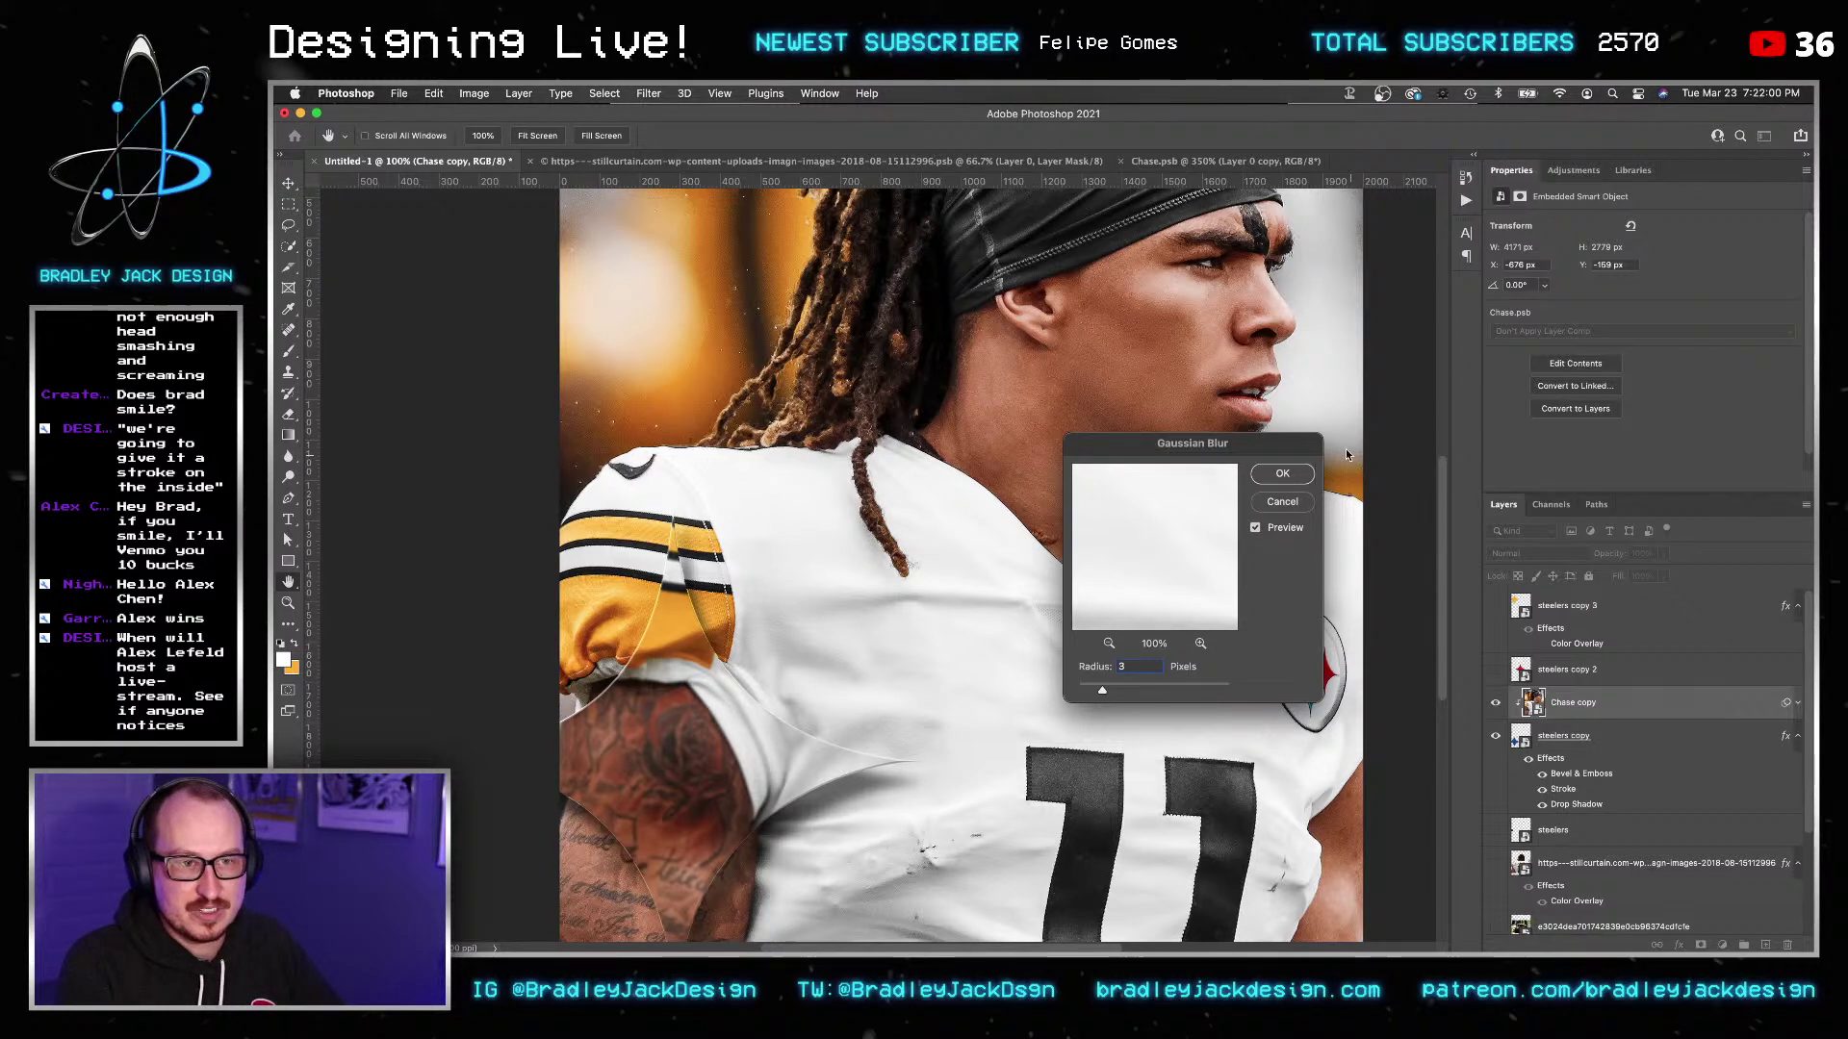
key(Return)
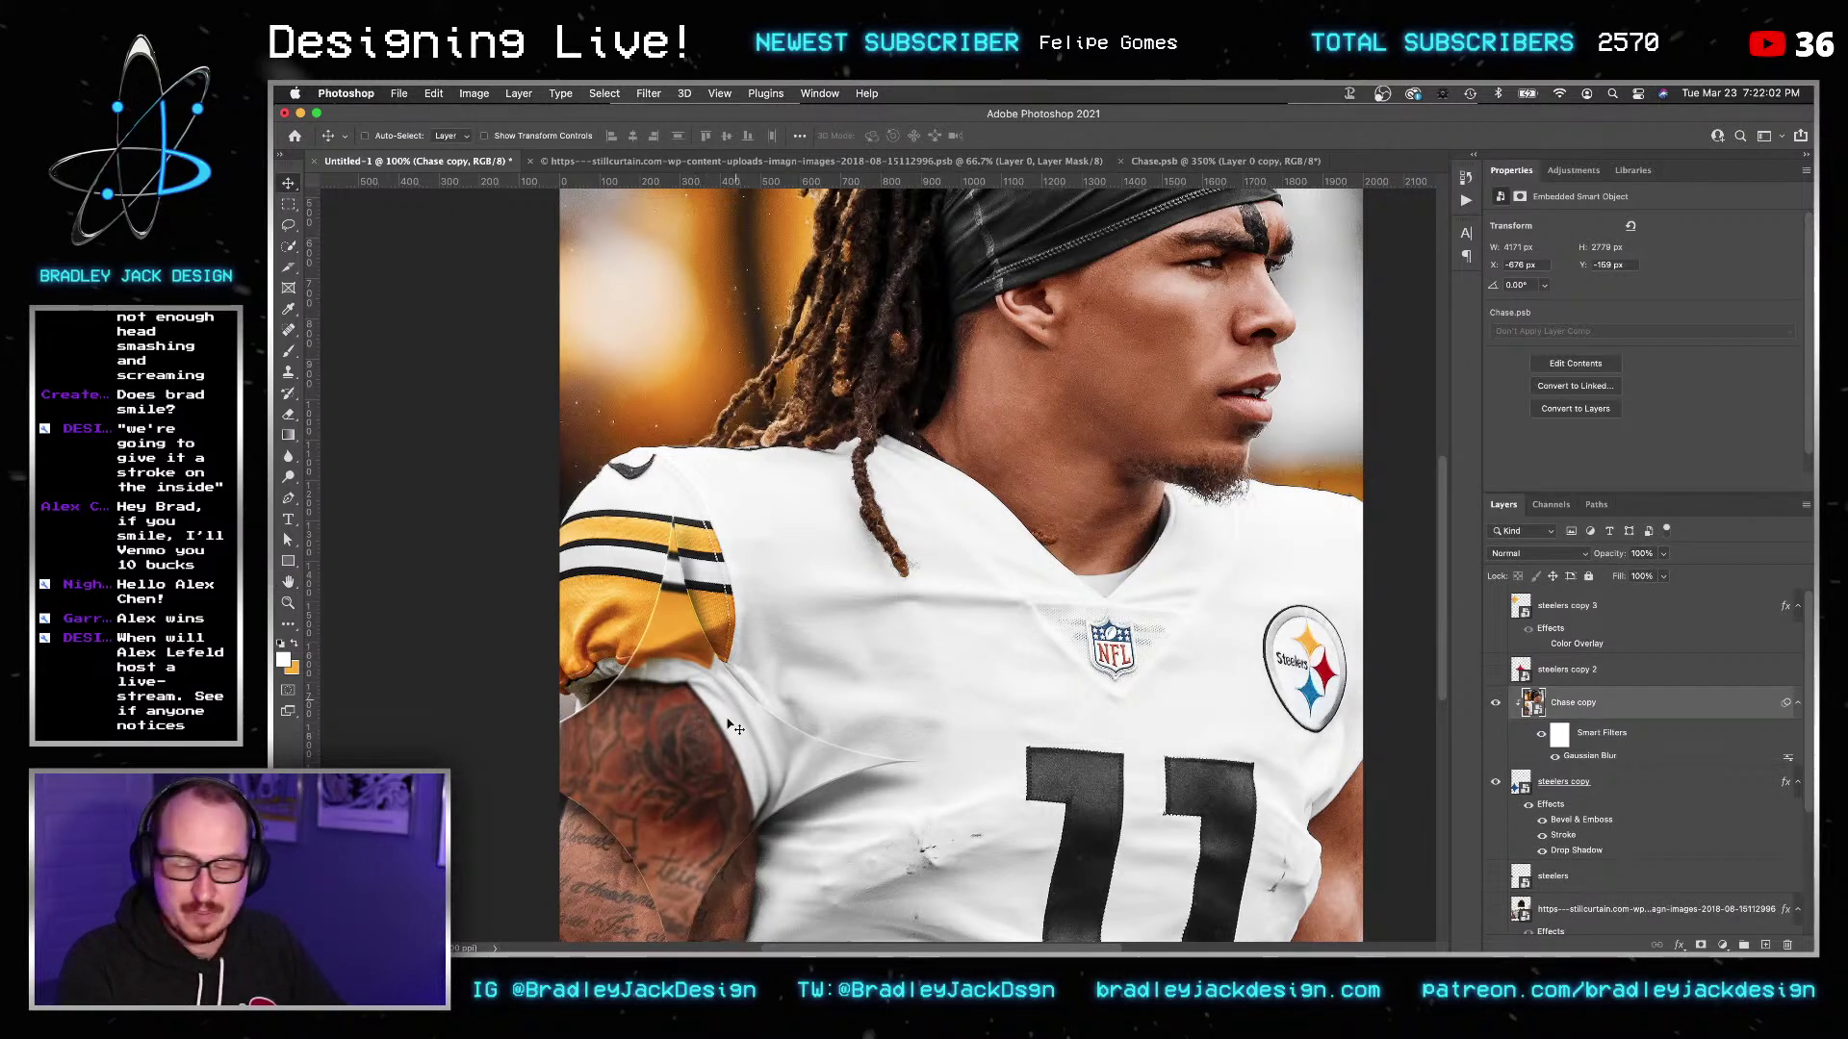
Open the Glass distortion from the Filter Gallery for the Chase copy layer and enlarge its window.
click(647, 94)
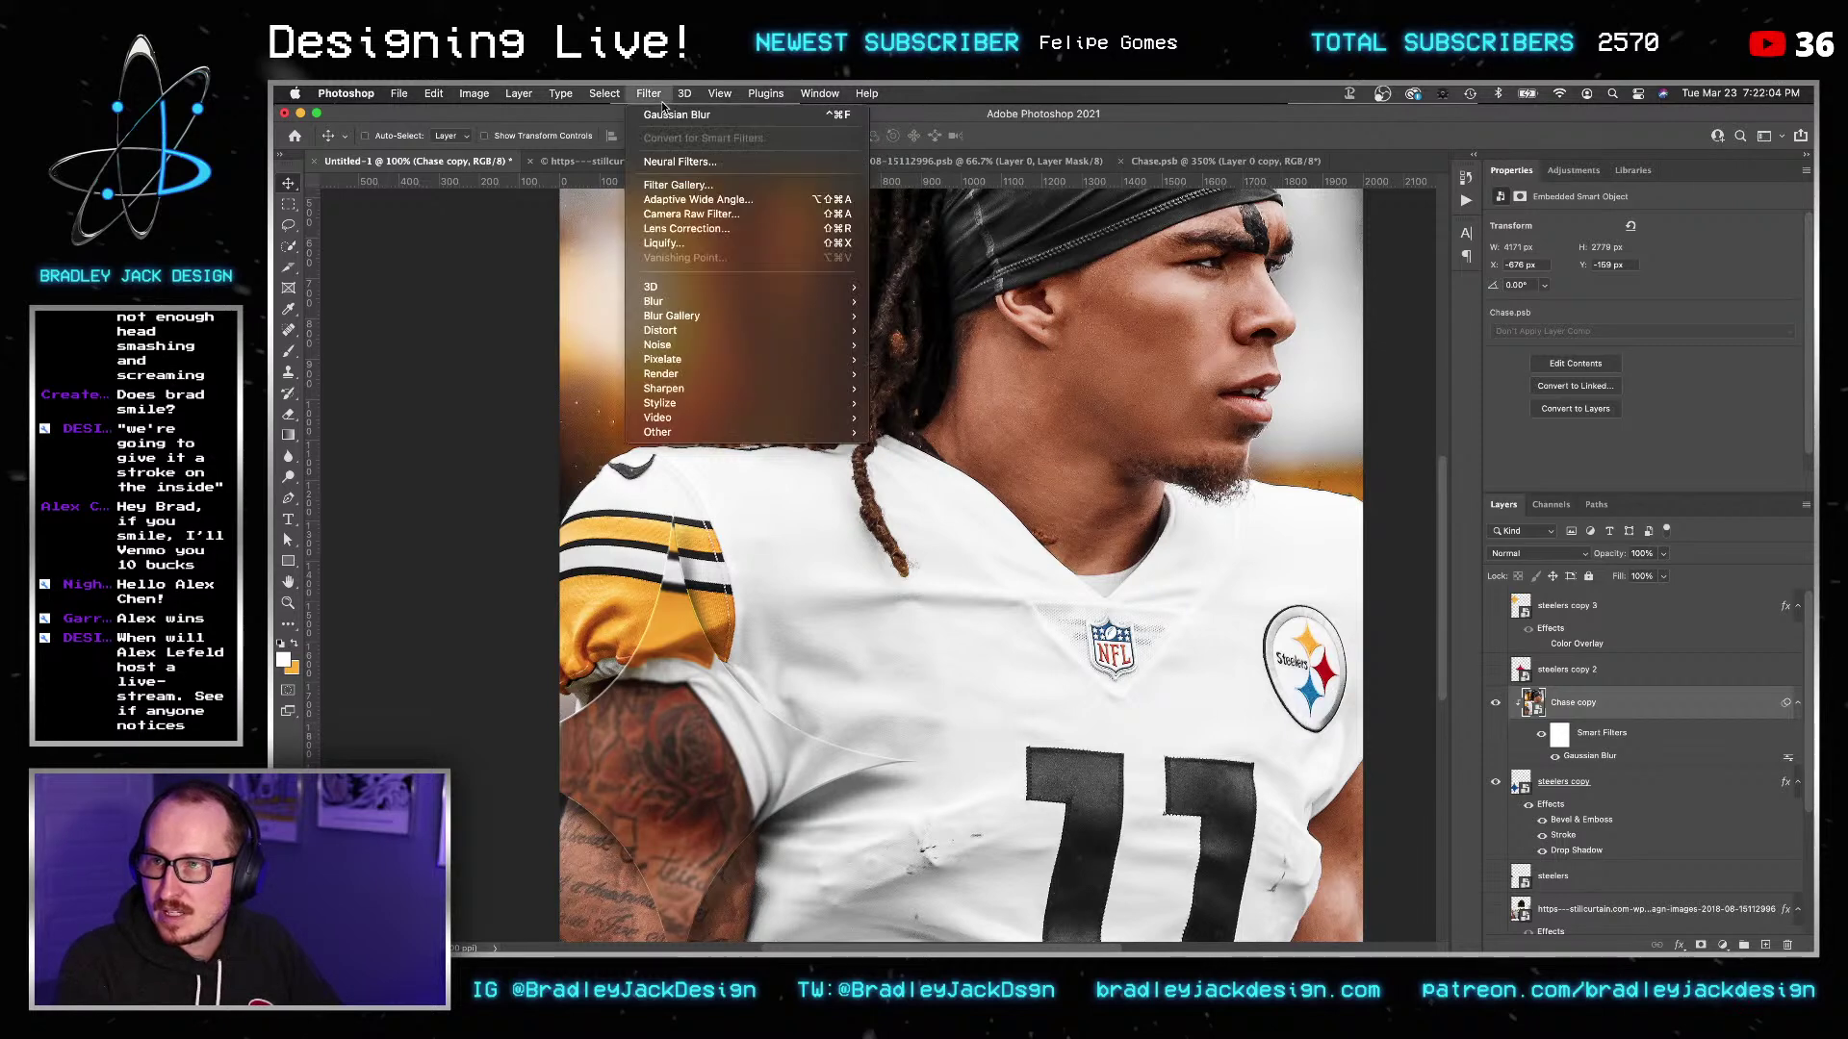
key(Escape)
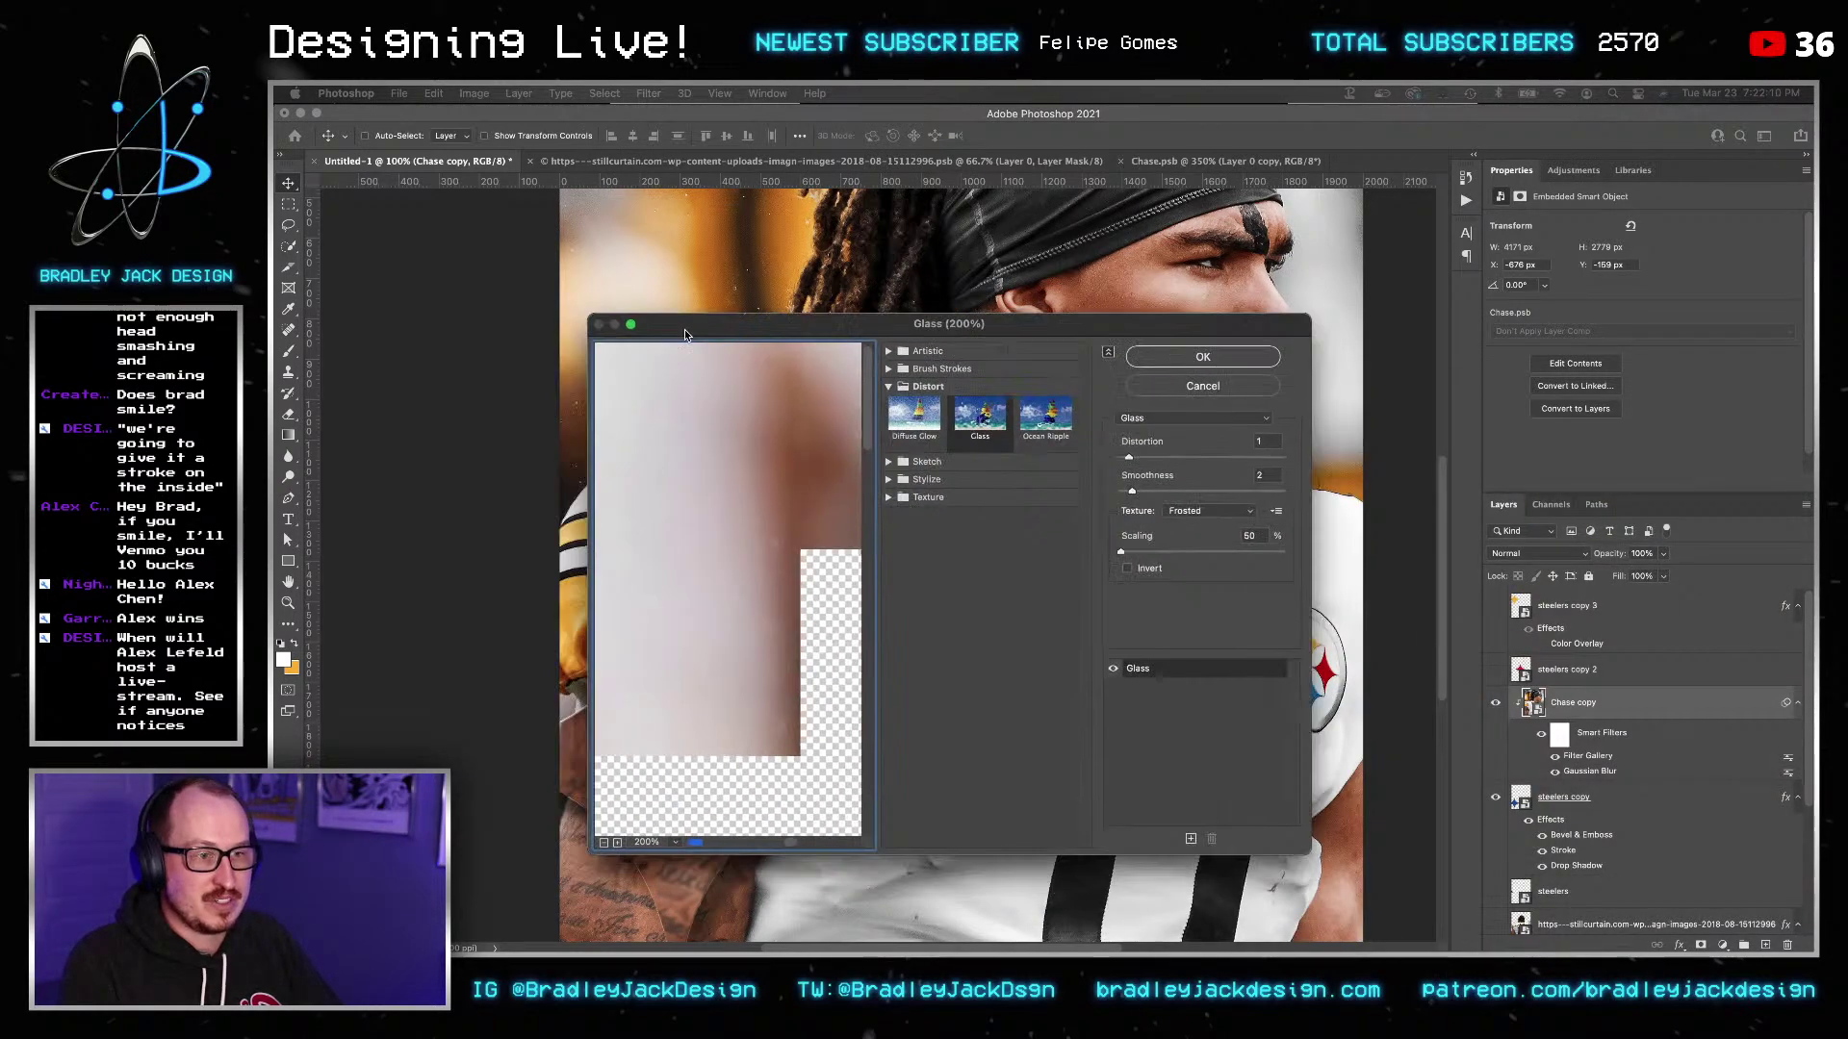
drag(684, 329, 599, 193)
drag(1220, 713, 1627, 844)
Examine the Glass effect on the player's tattooed arm, with the filter preview magnified to 300%.
key(alt)
click(520, 834)
click(520, 834)
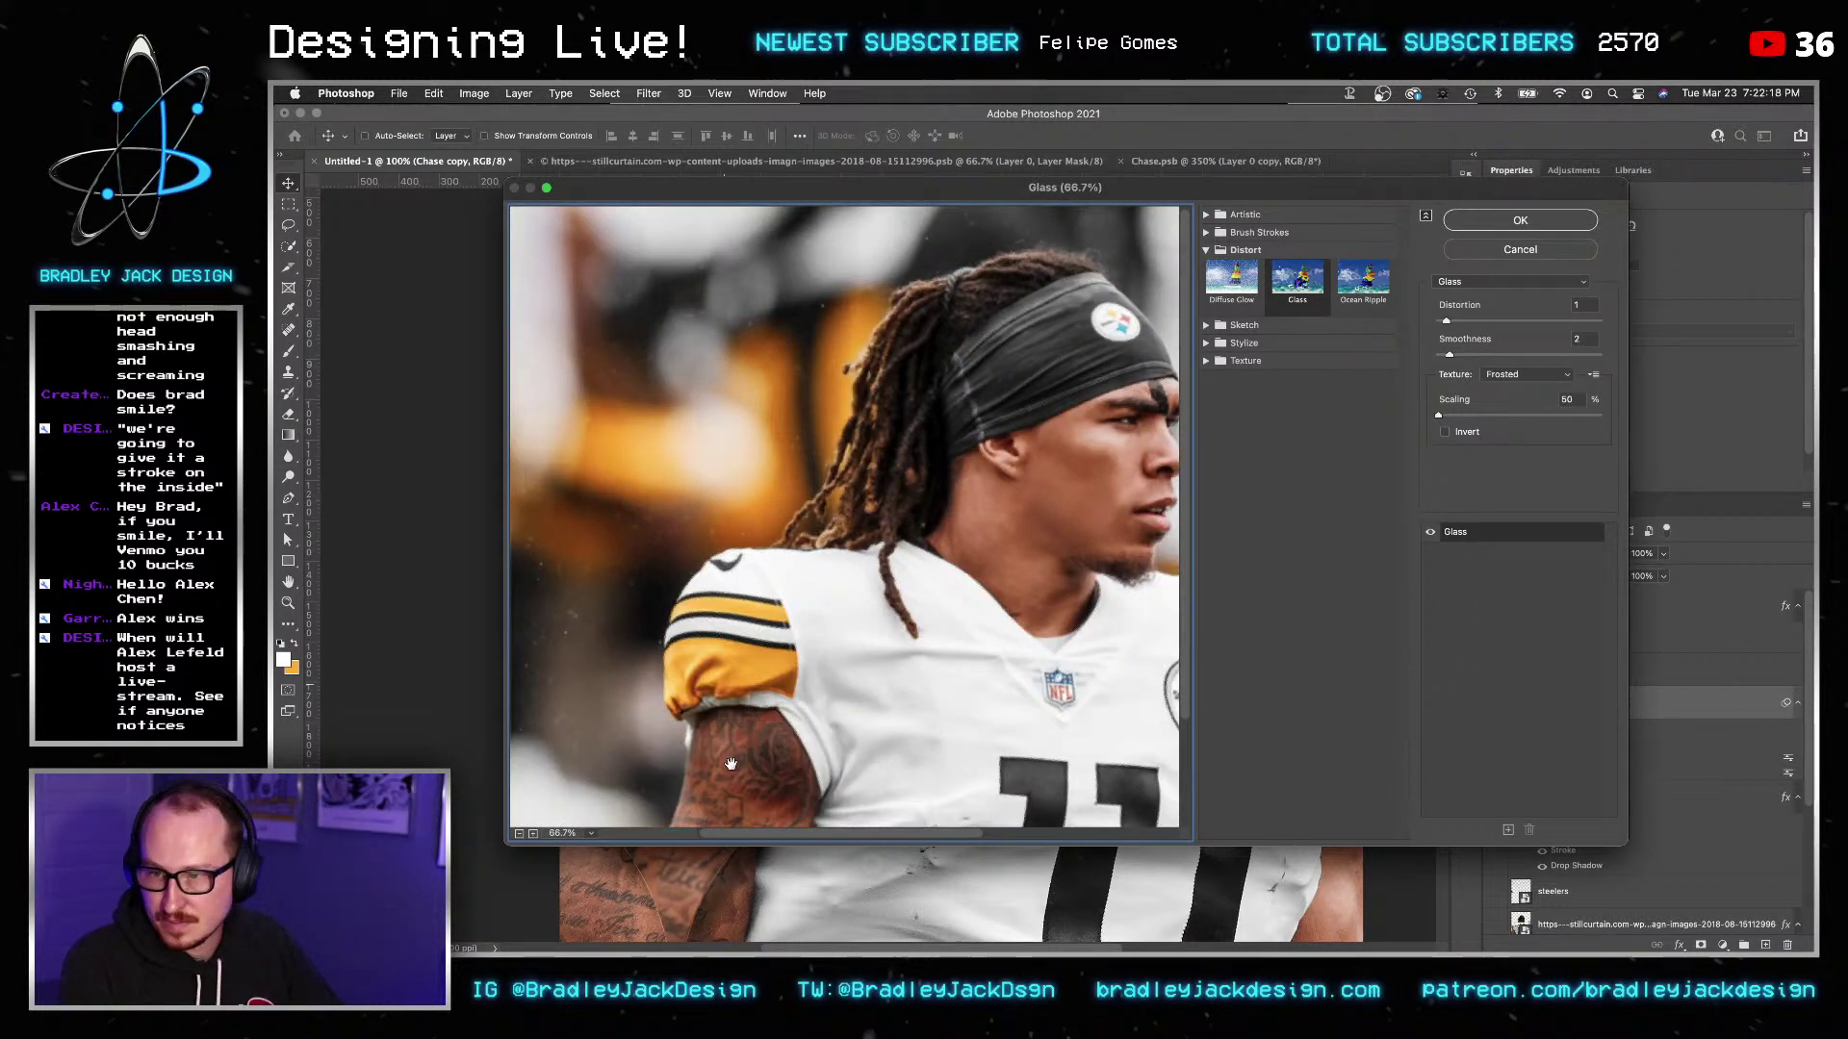
scroll(729, 762, up, 2)
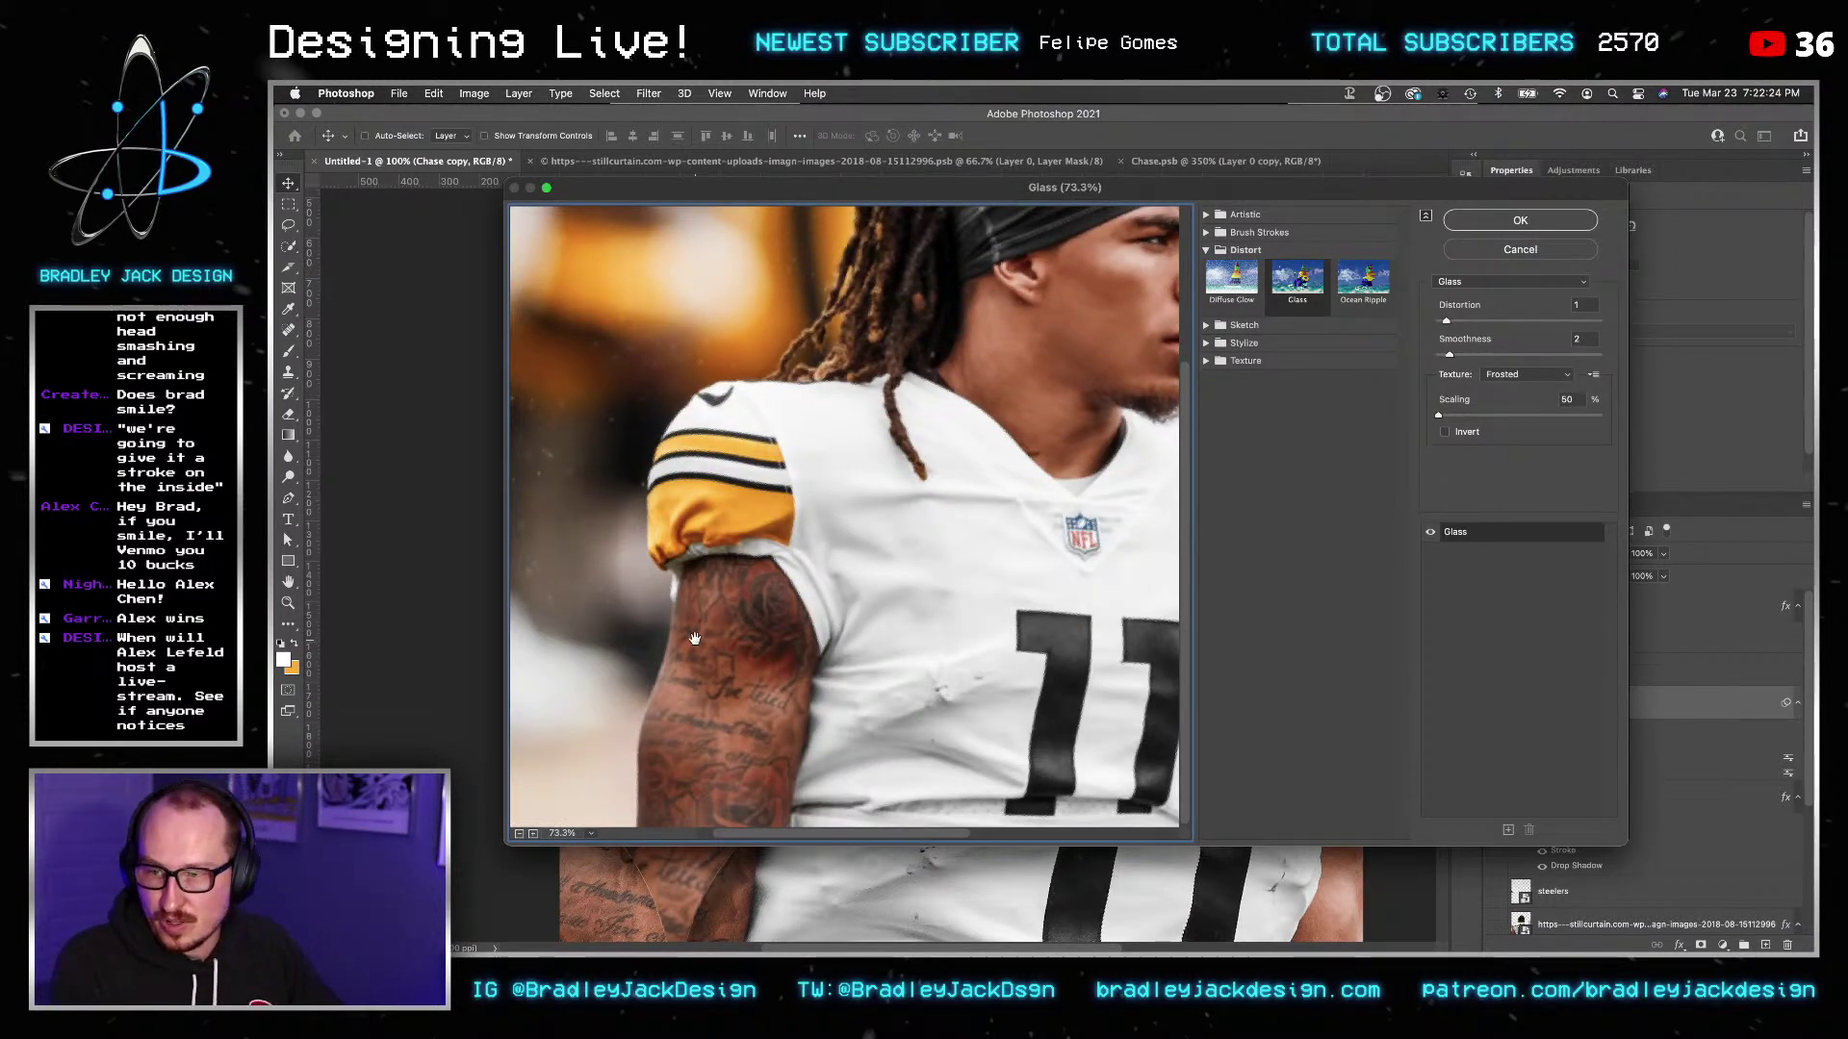
scroll(673, 651, up, 1)
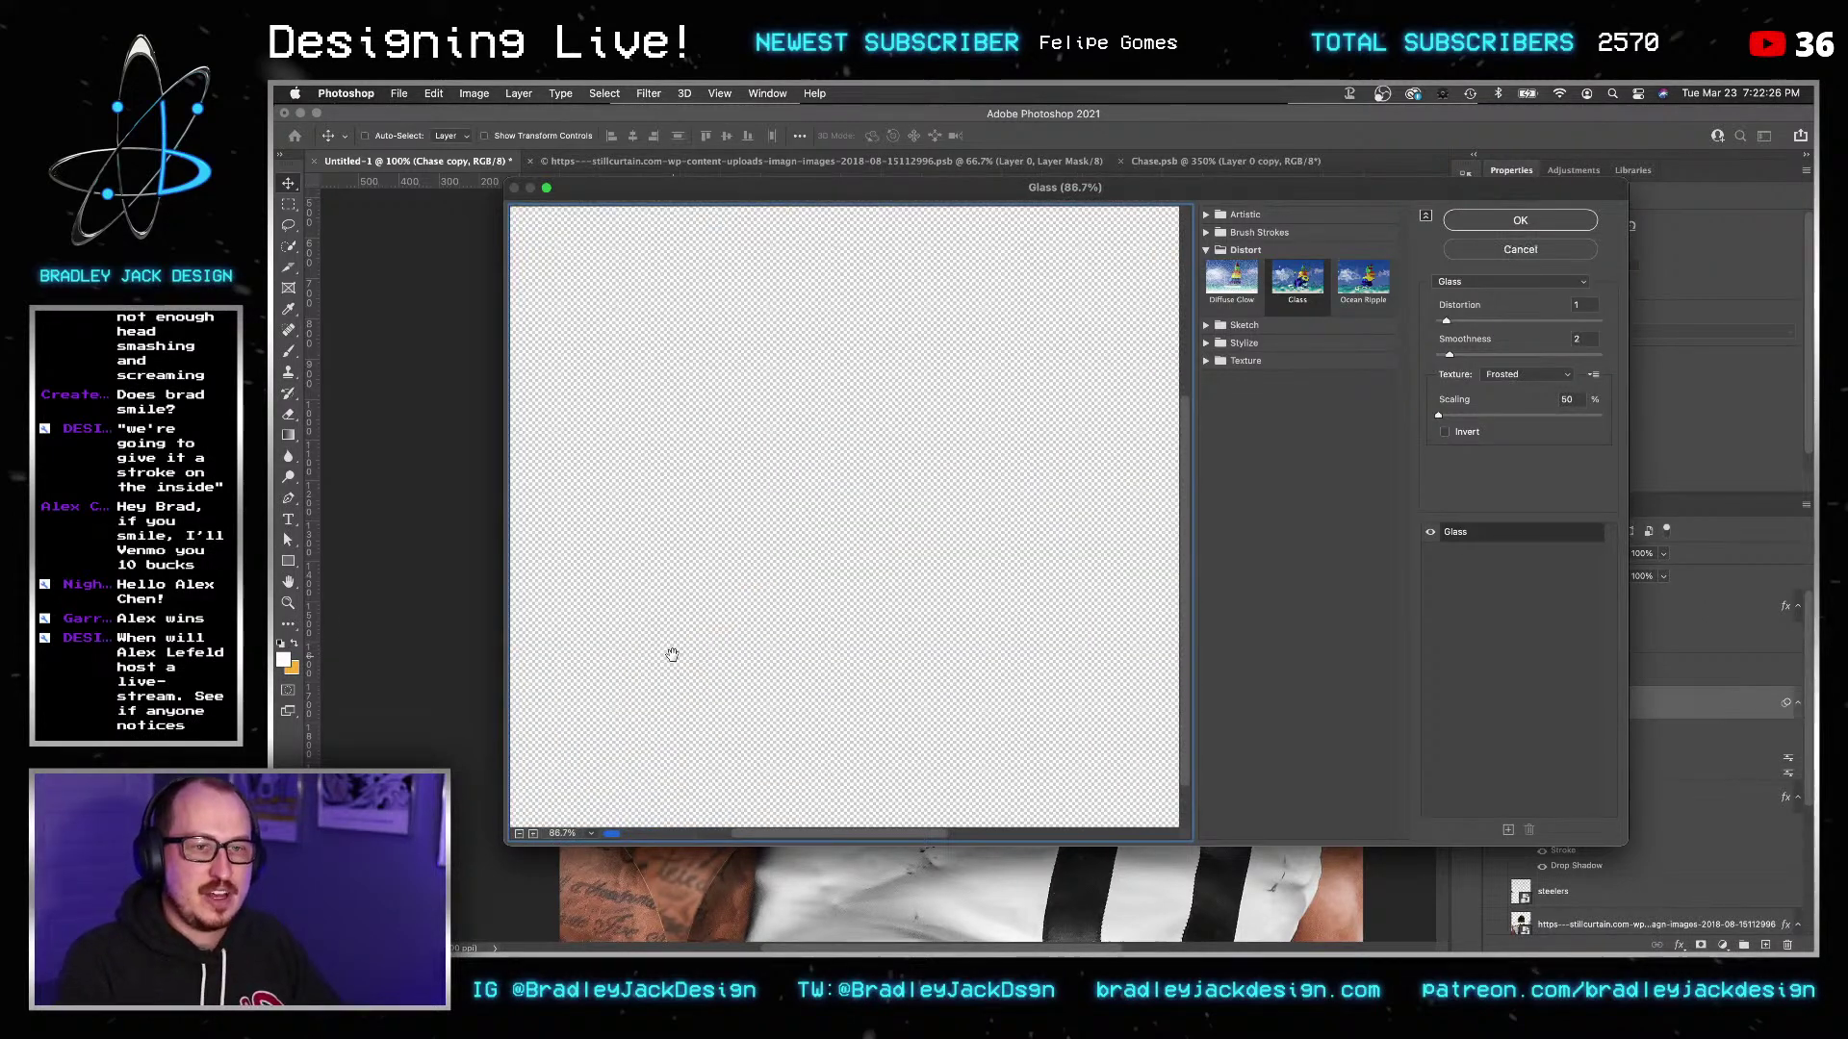
click(592, 833)
click(635, 729)
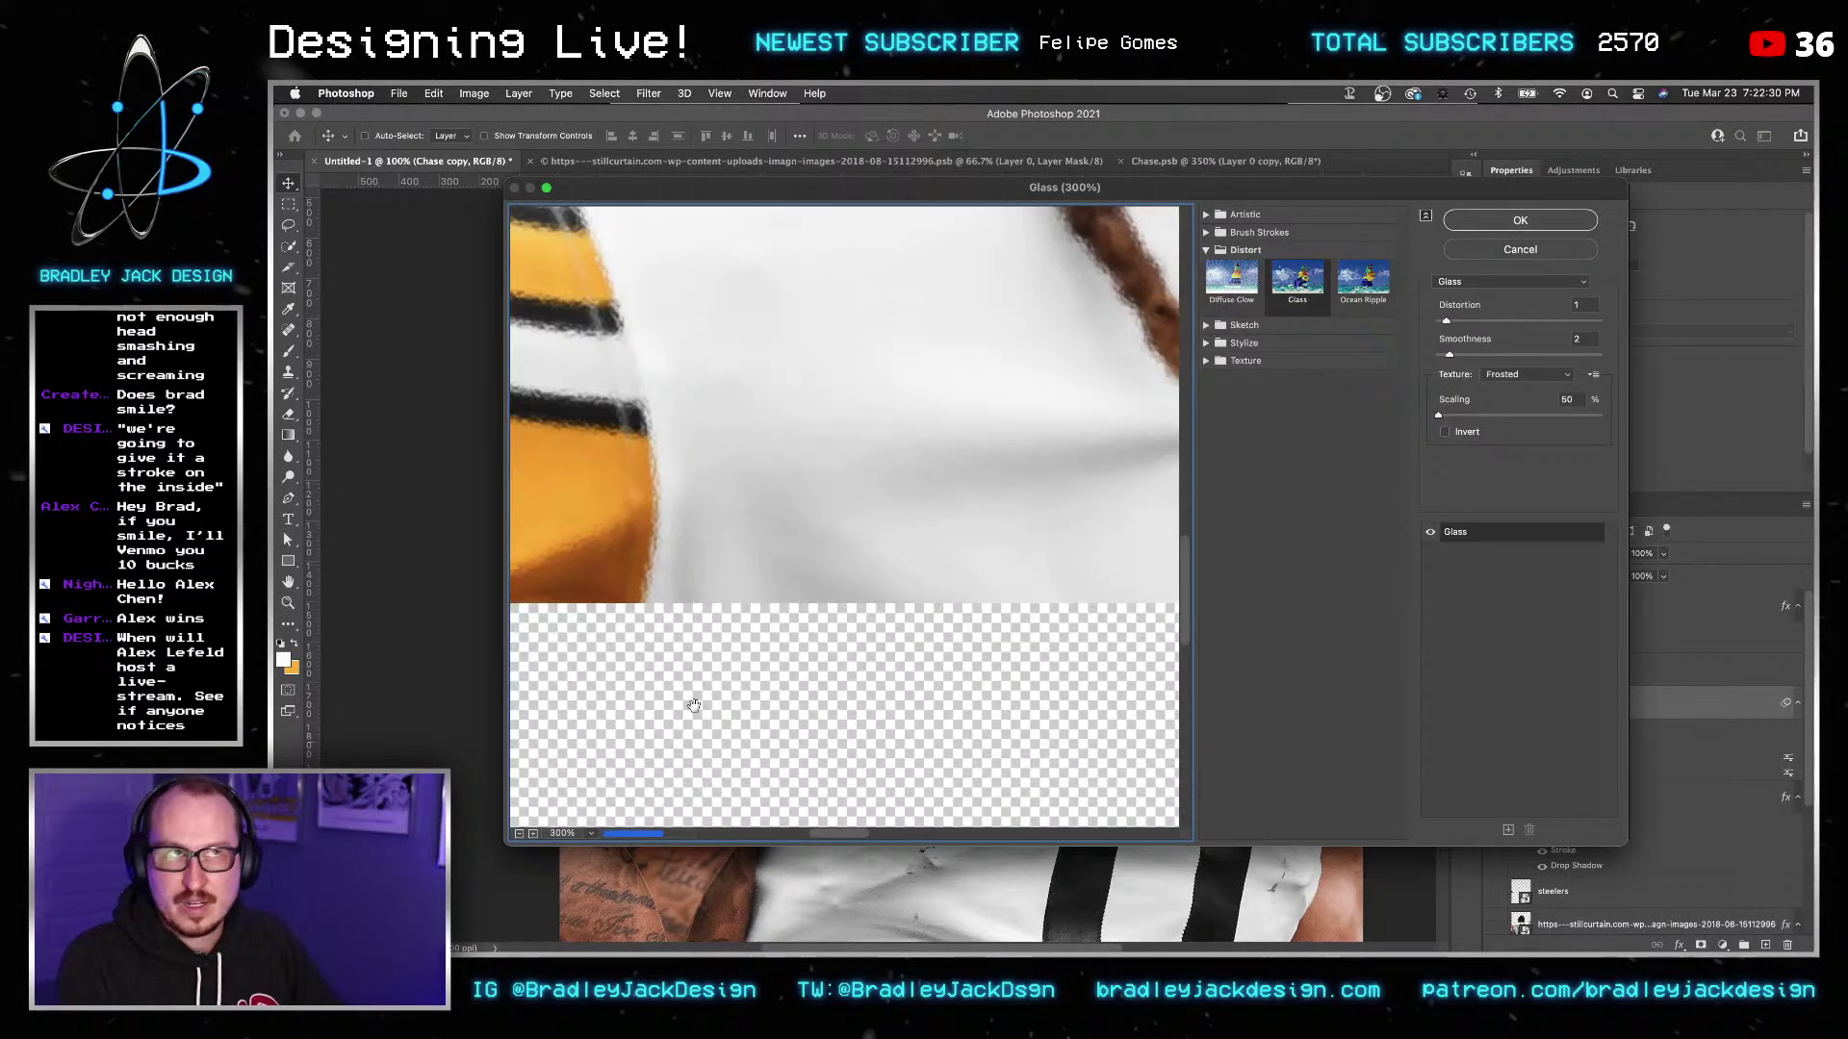
drag(688, 683, 1039, 452)
drag(541, 611, 648, 568)
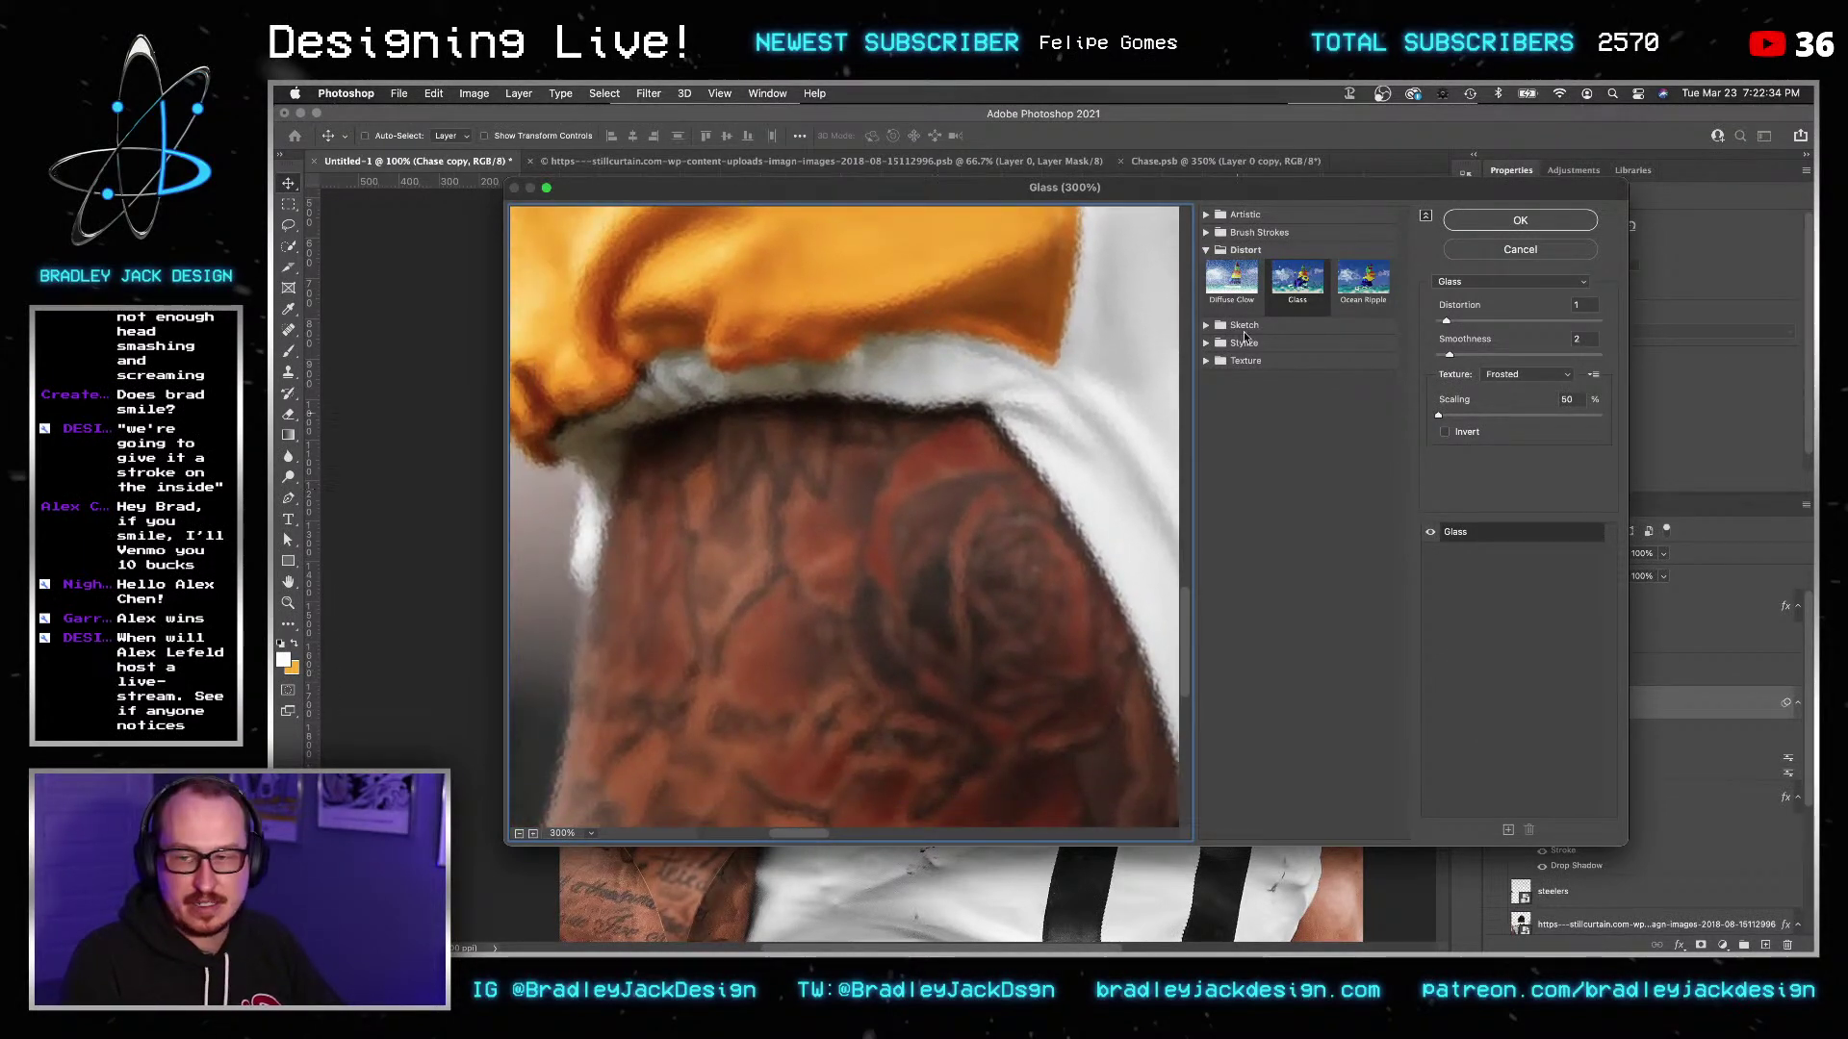
Try the Blocks, Canvas and Tiny Lens textures for the Glass filter, and return to Frosted.
click(1480, 282)
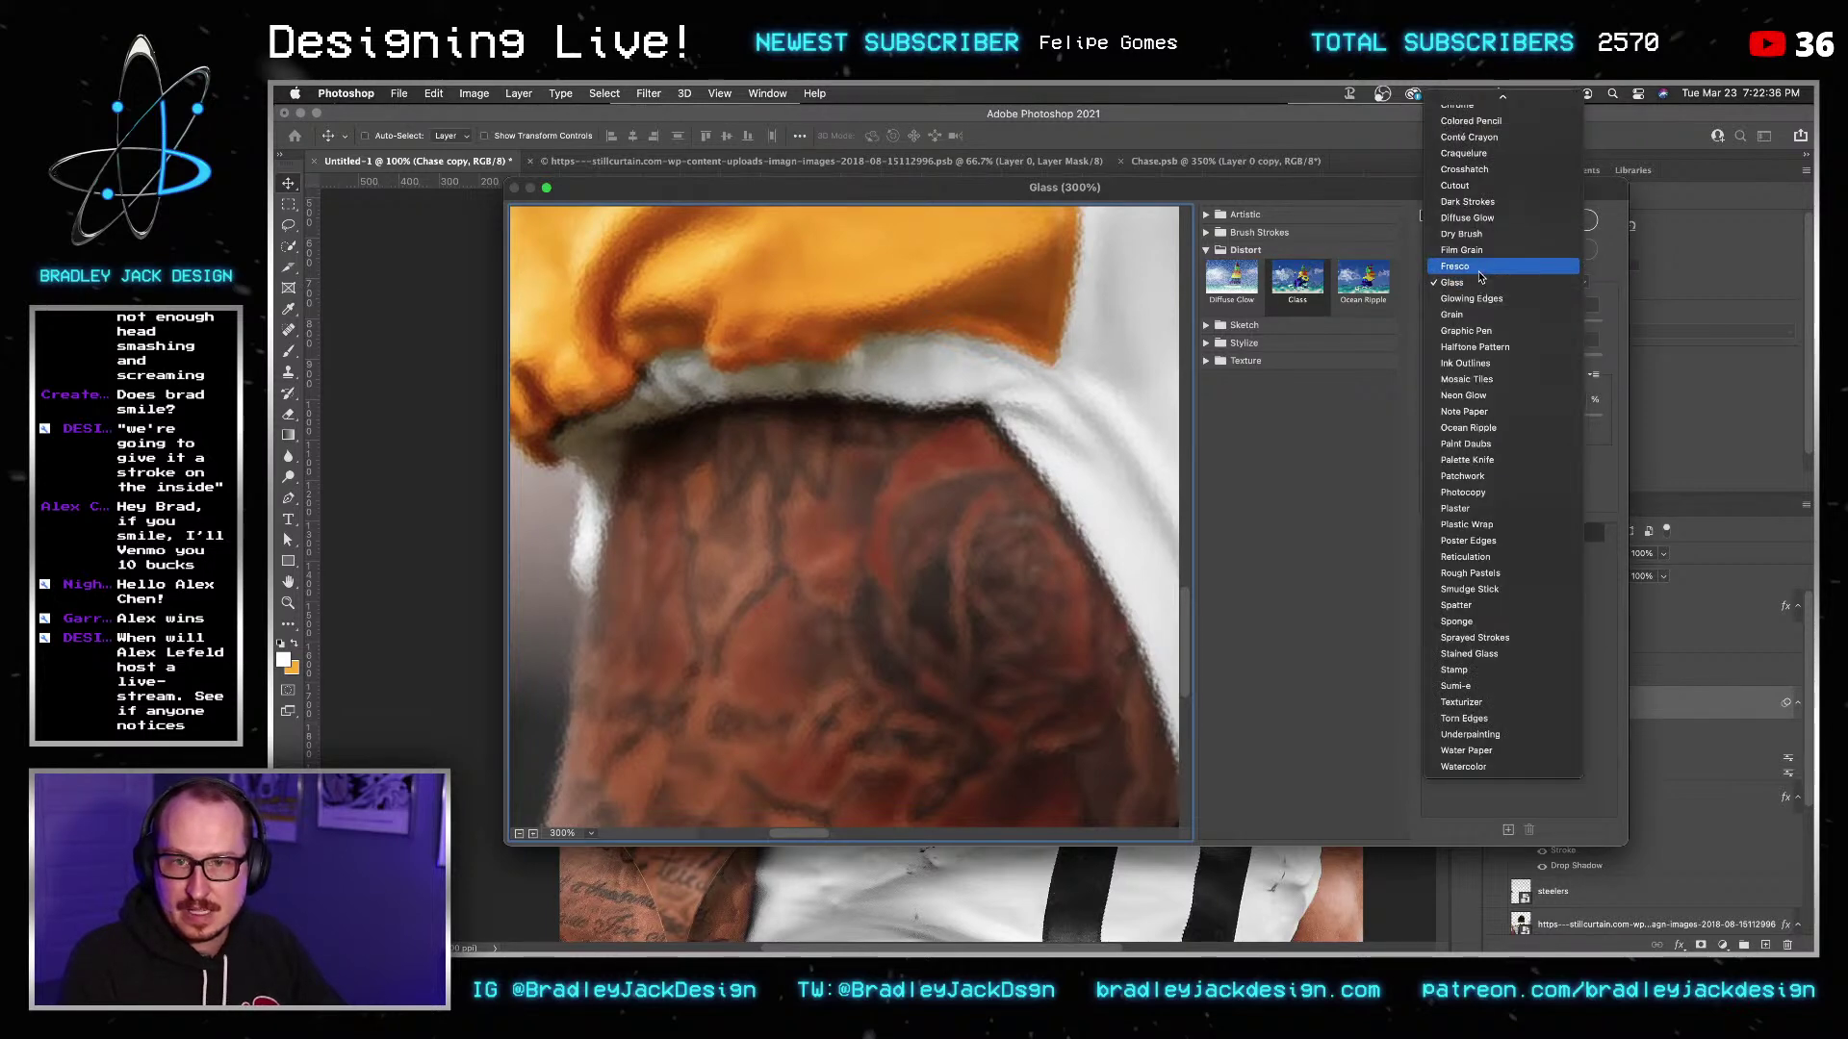
click(1480, 283)
click(1517, 375)
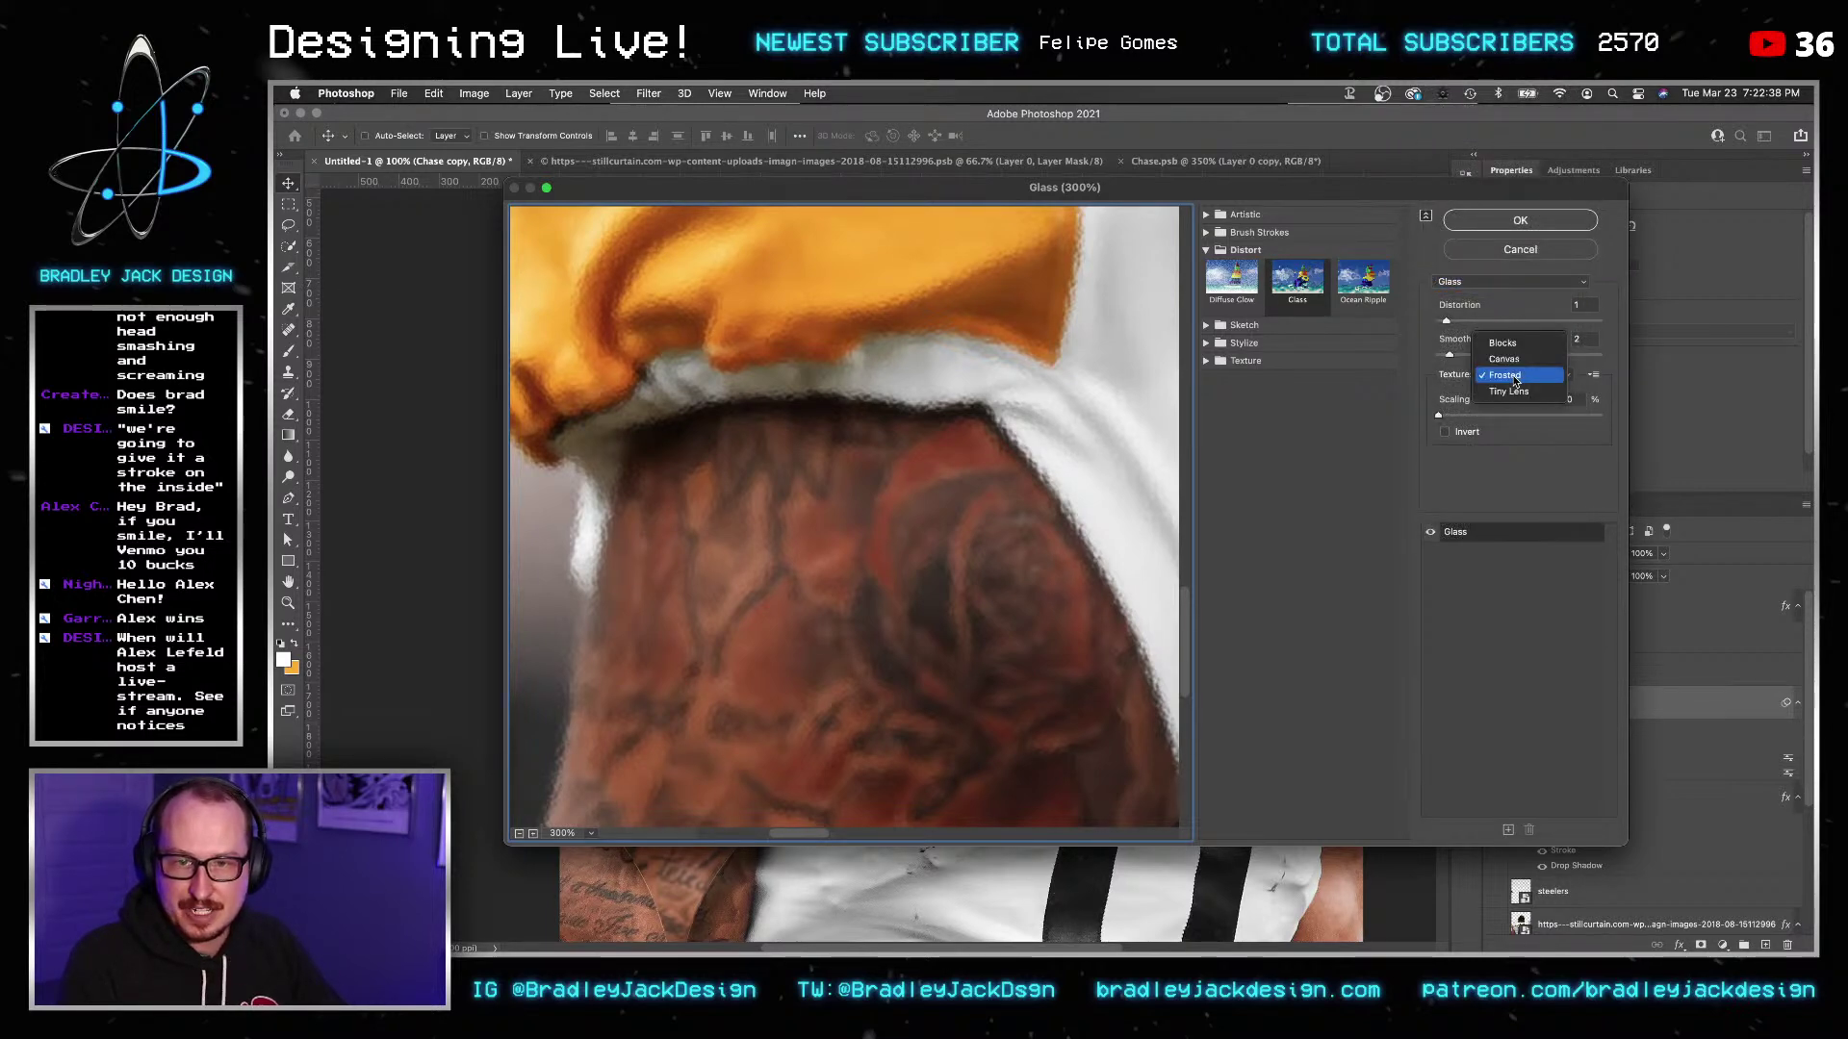
click(1510, 344)
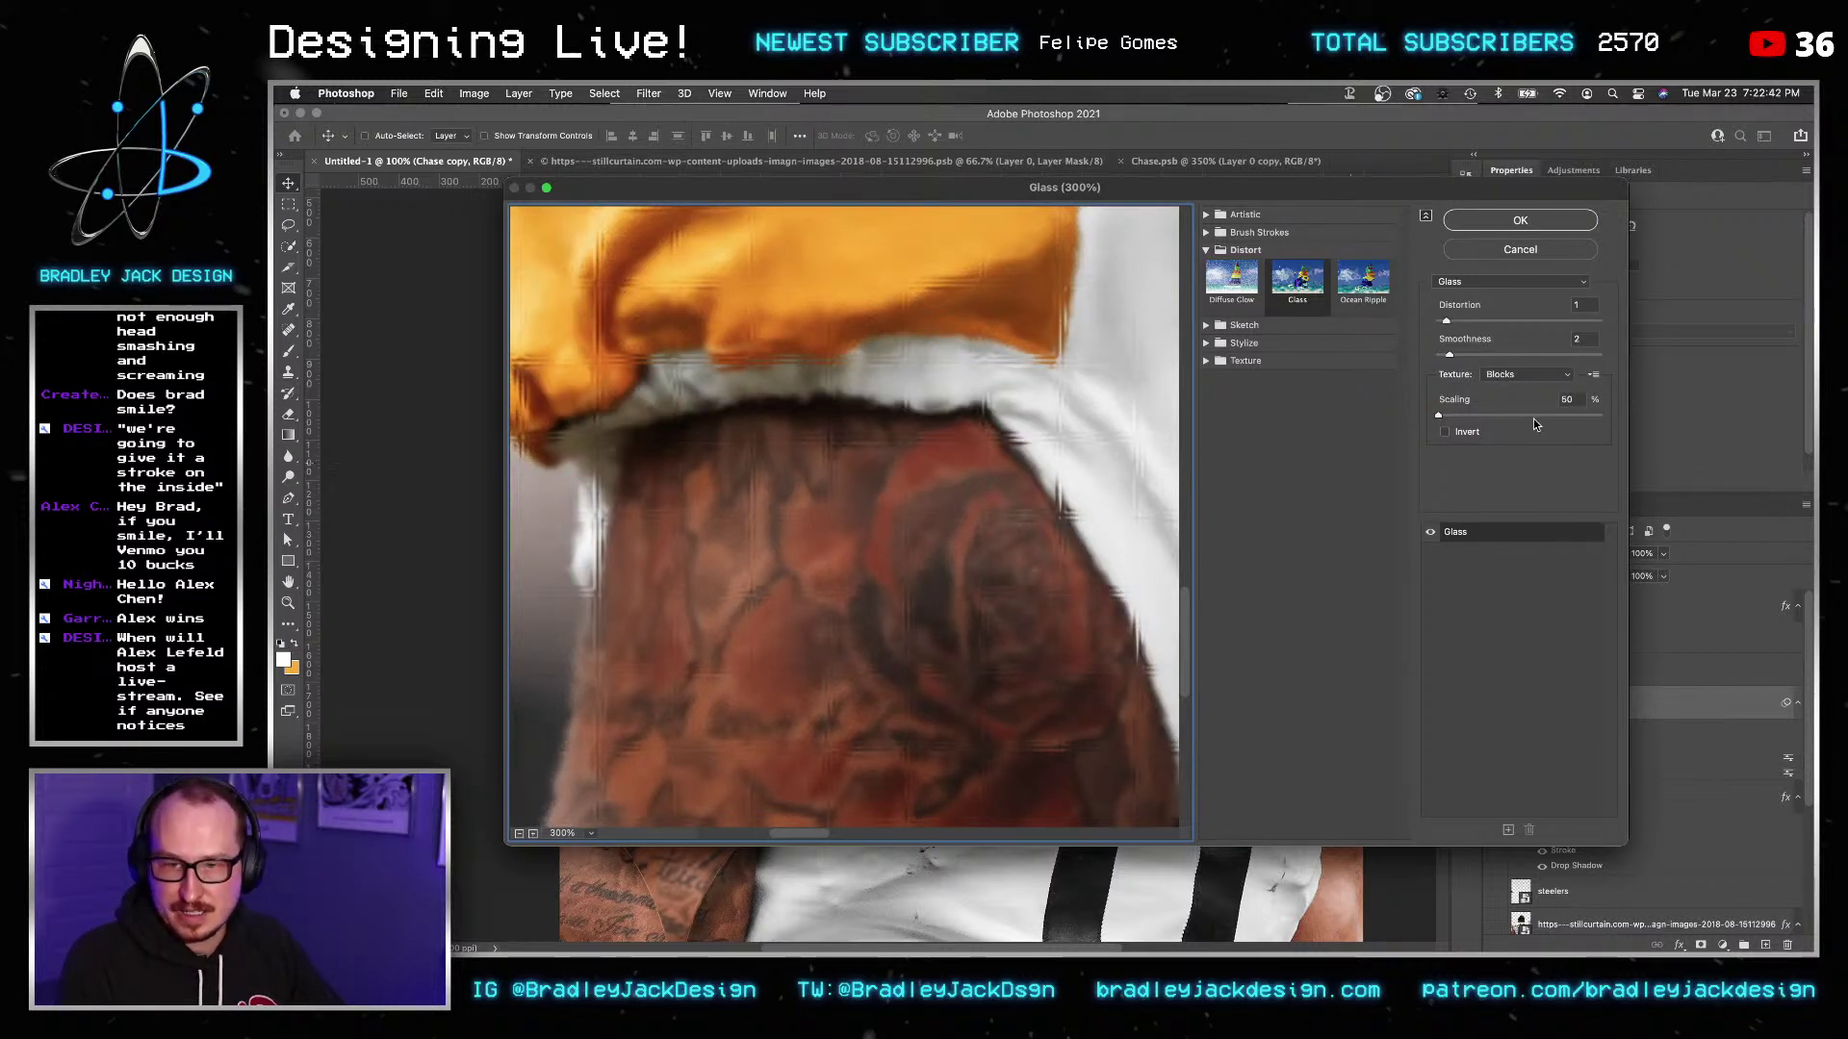
click(1521, 377)
click(1525, 397)
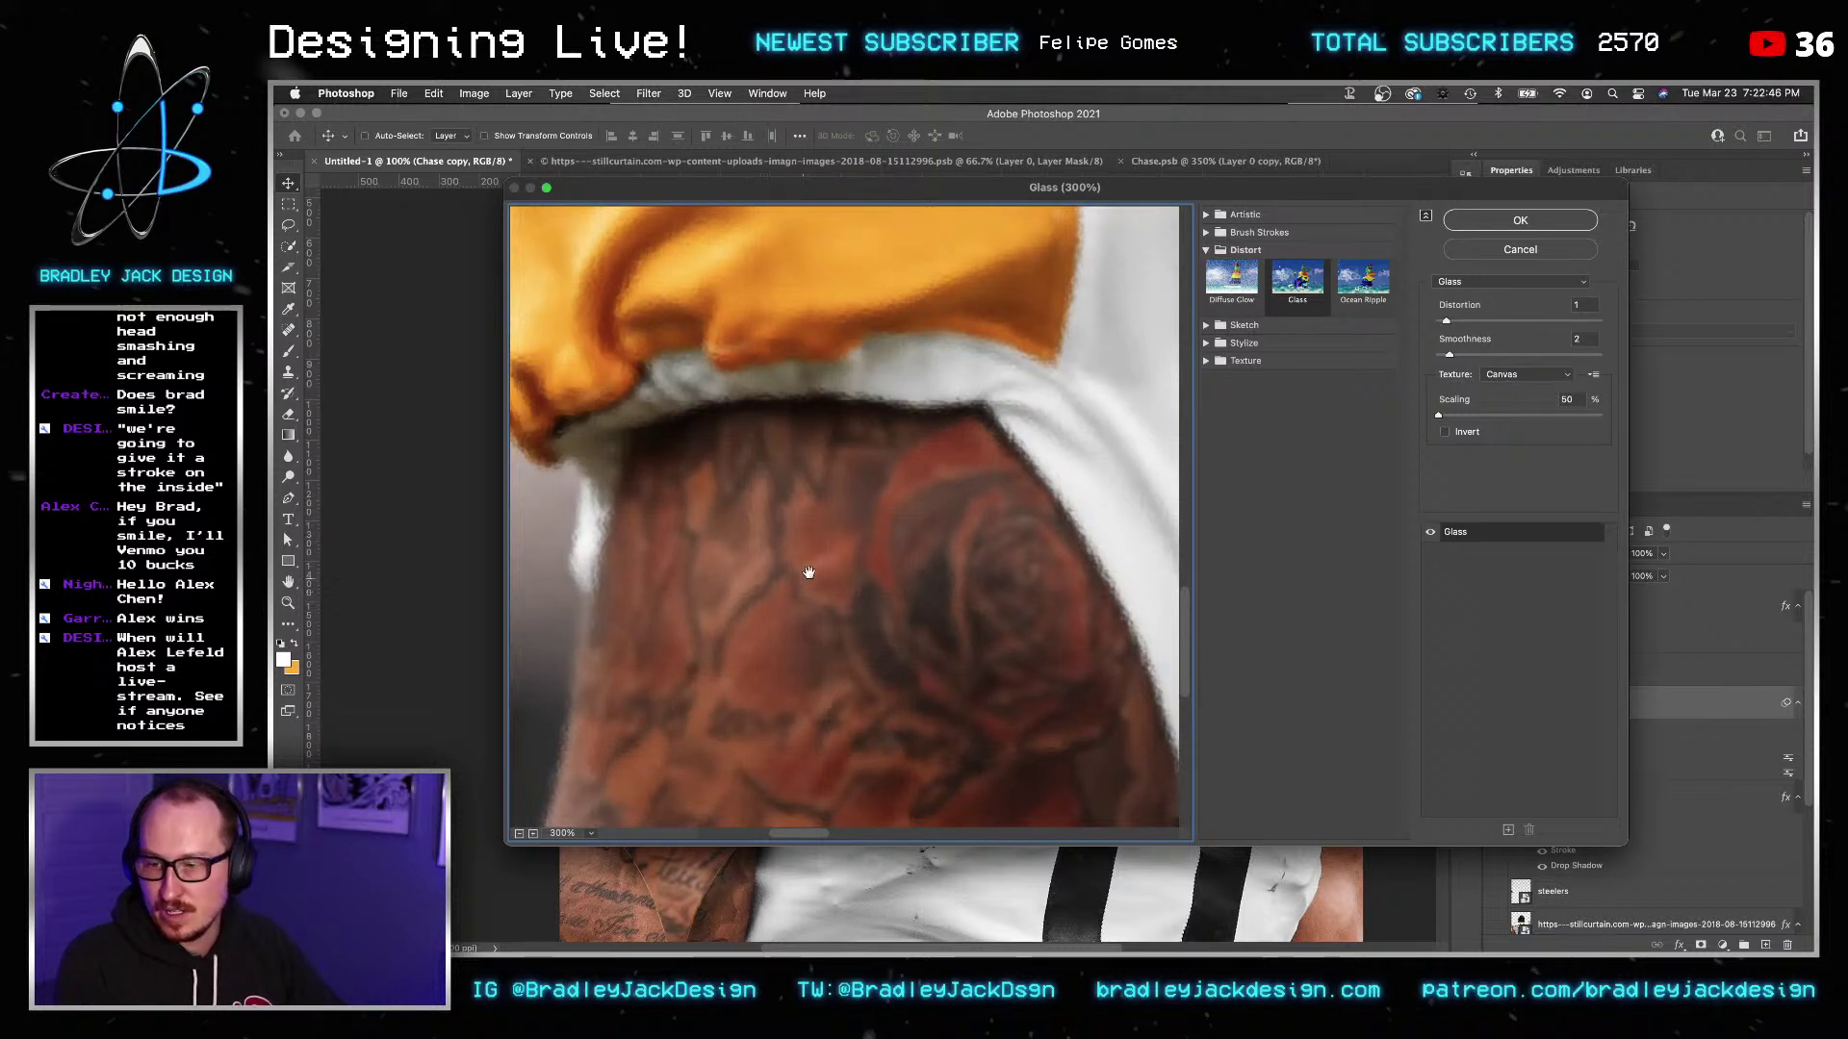
click(1513, 381)
click(1523, 409)
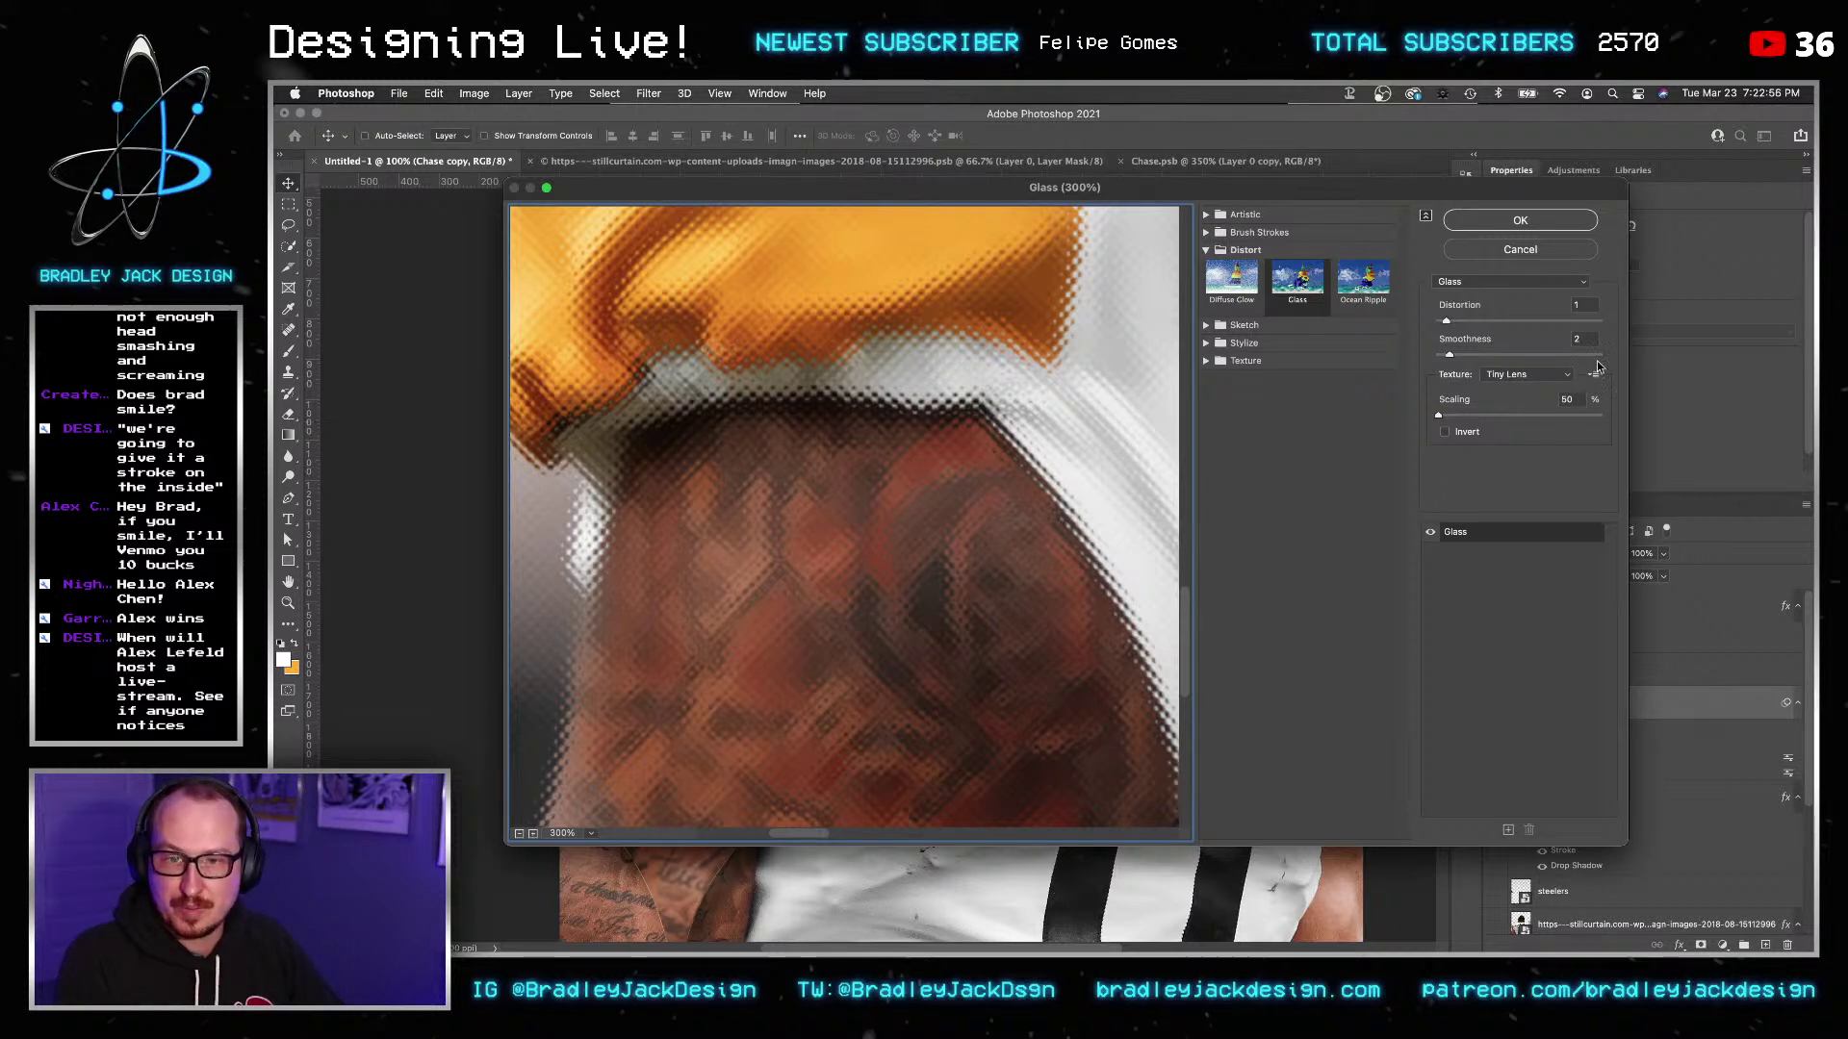
click(1535, 373)
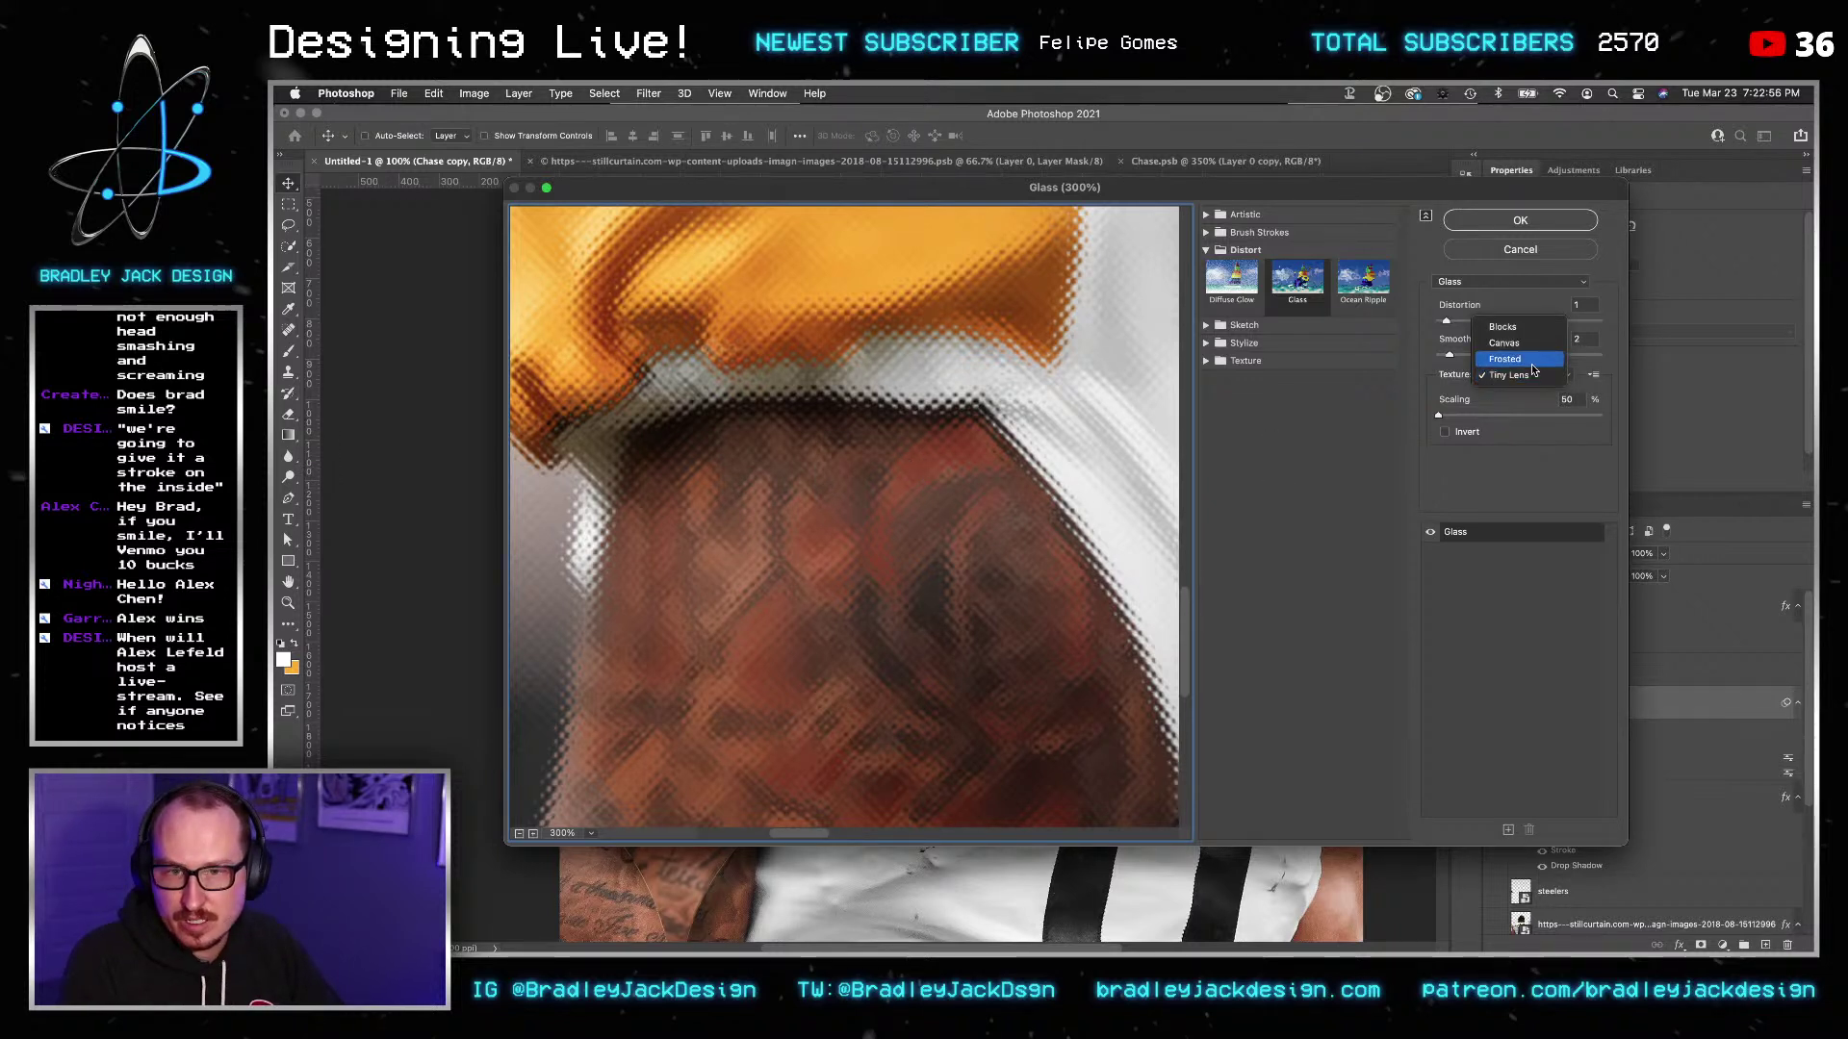
click(1532, 364)
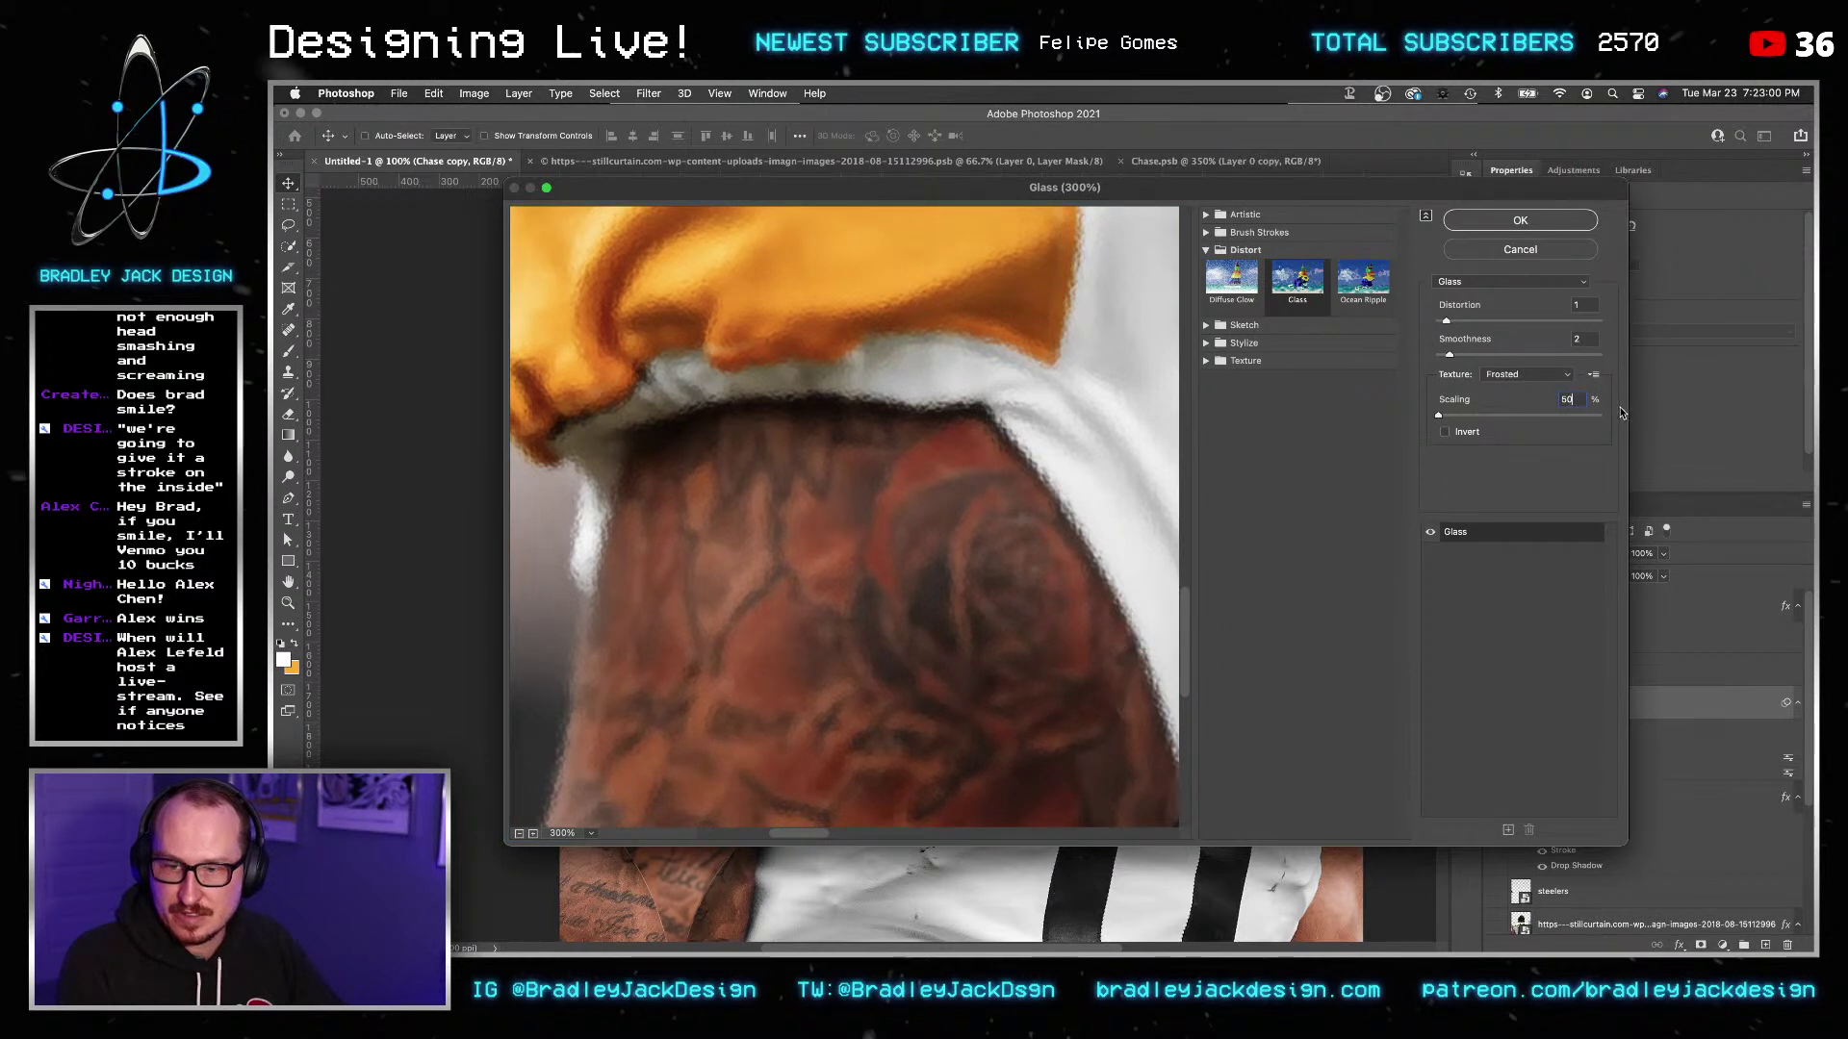
Try a Glass texture scaling of 100%, and settle on 66%.
text(100)
key(Tab)
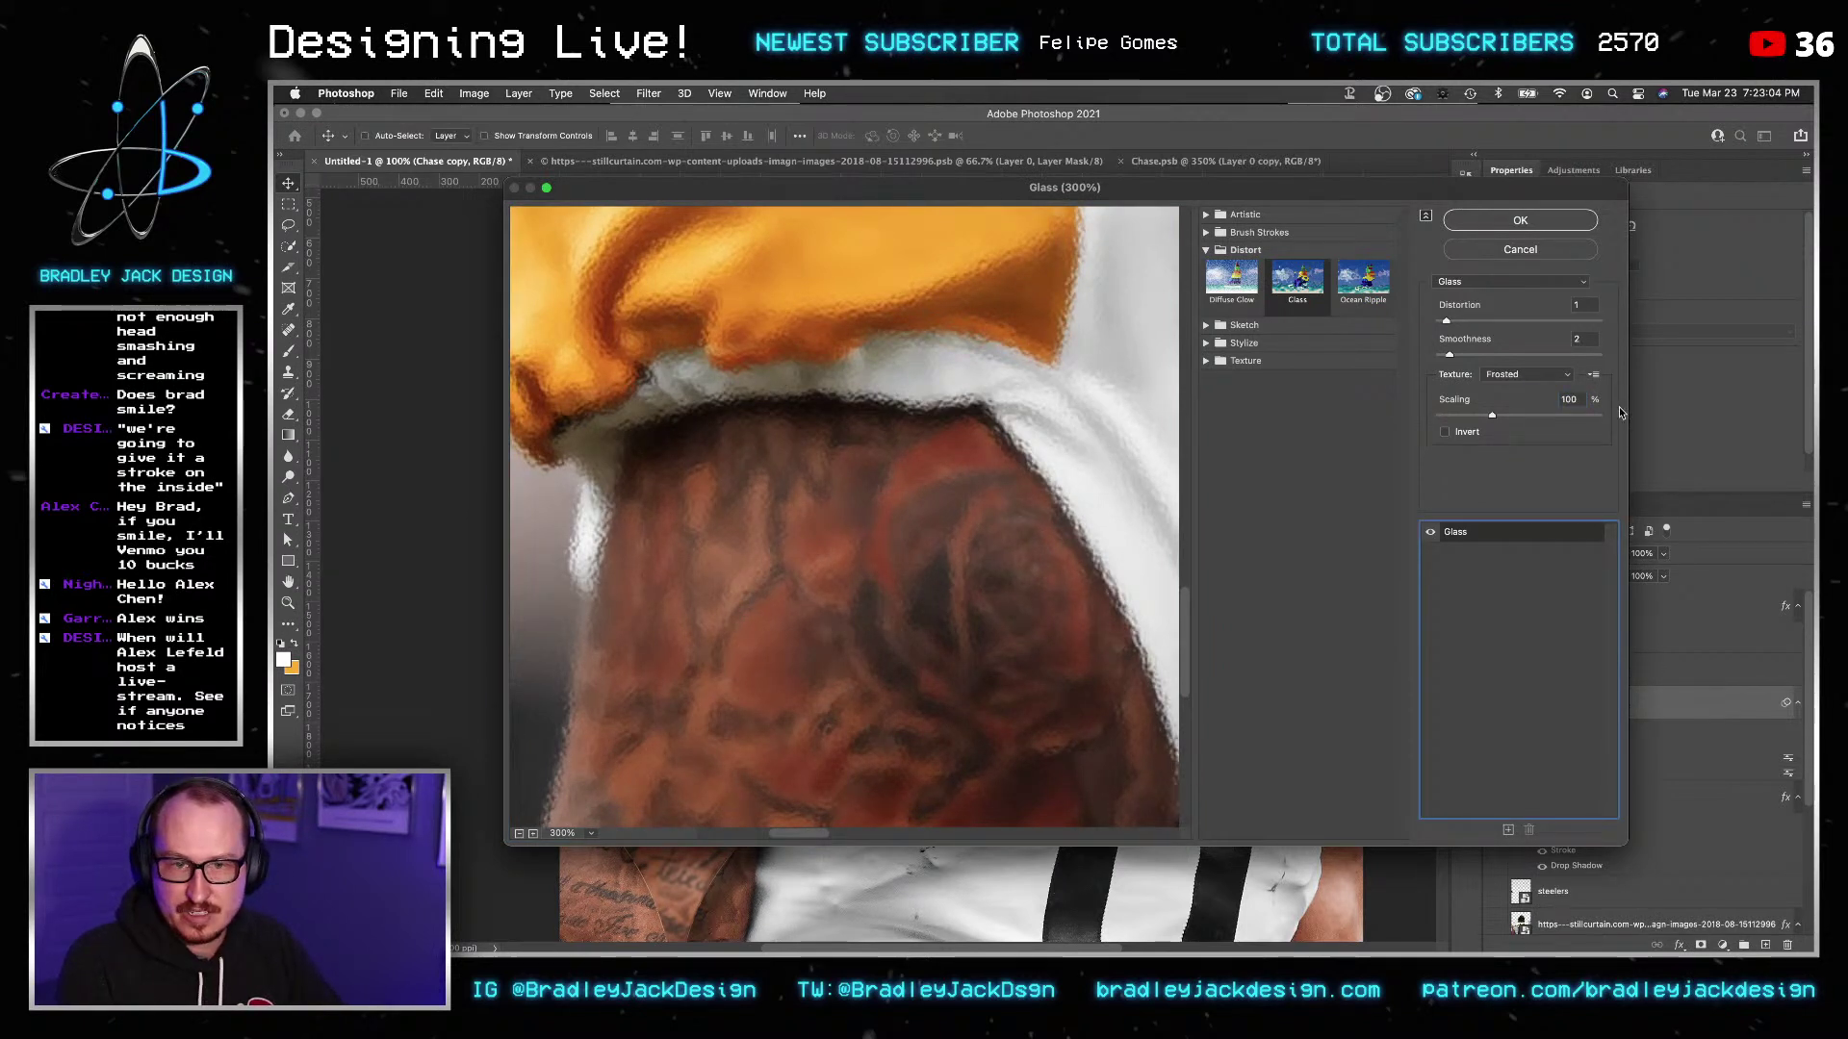
double_click(1578, 402)
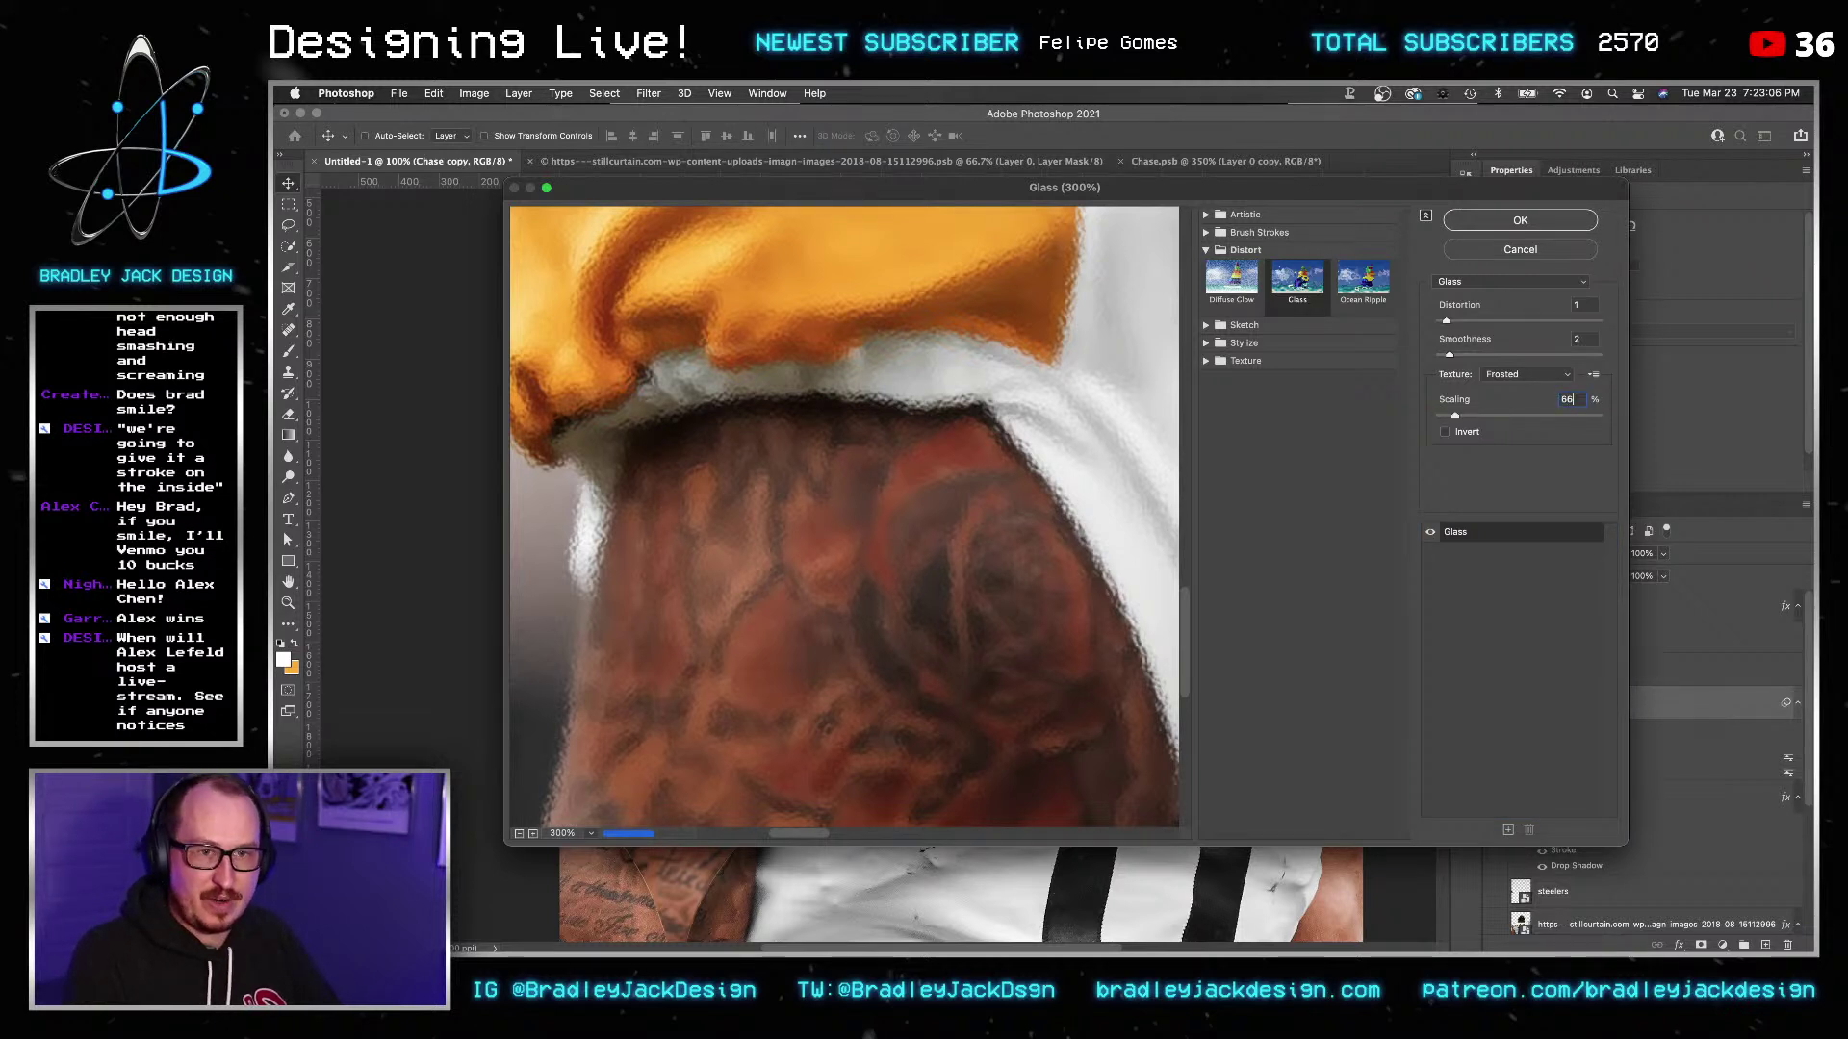
key(Tab)
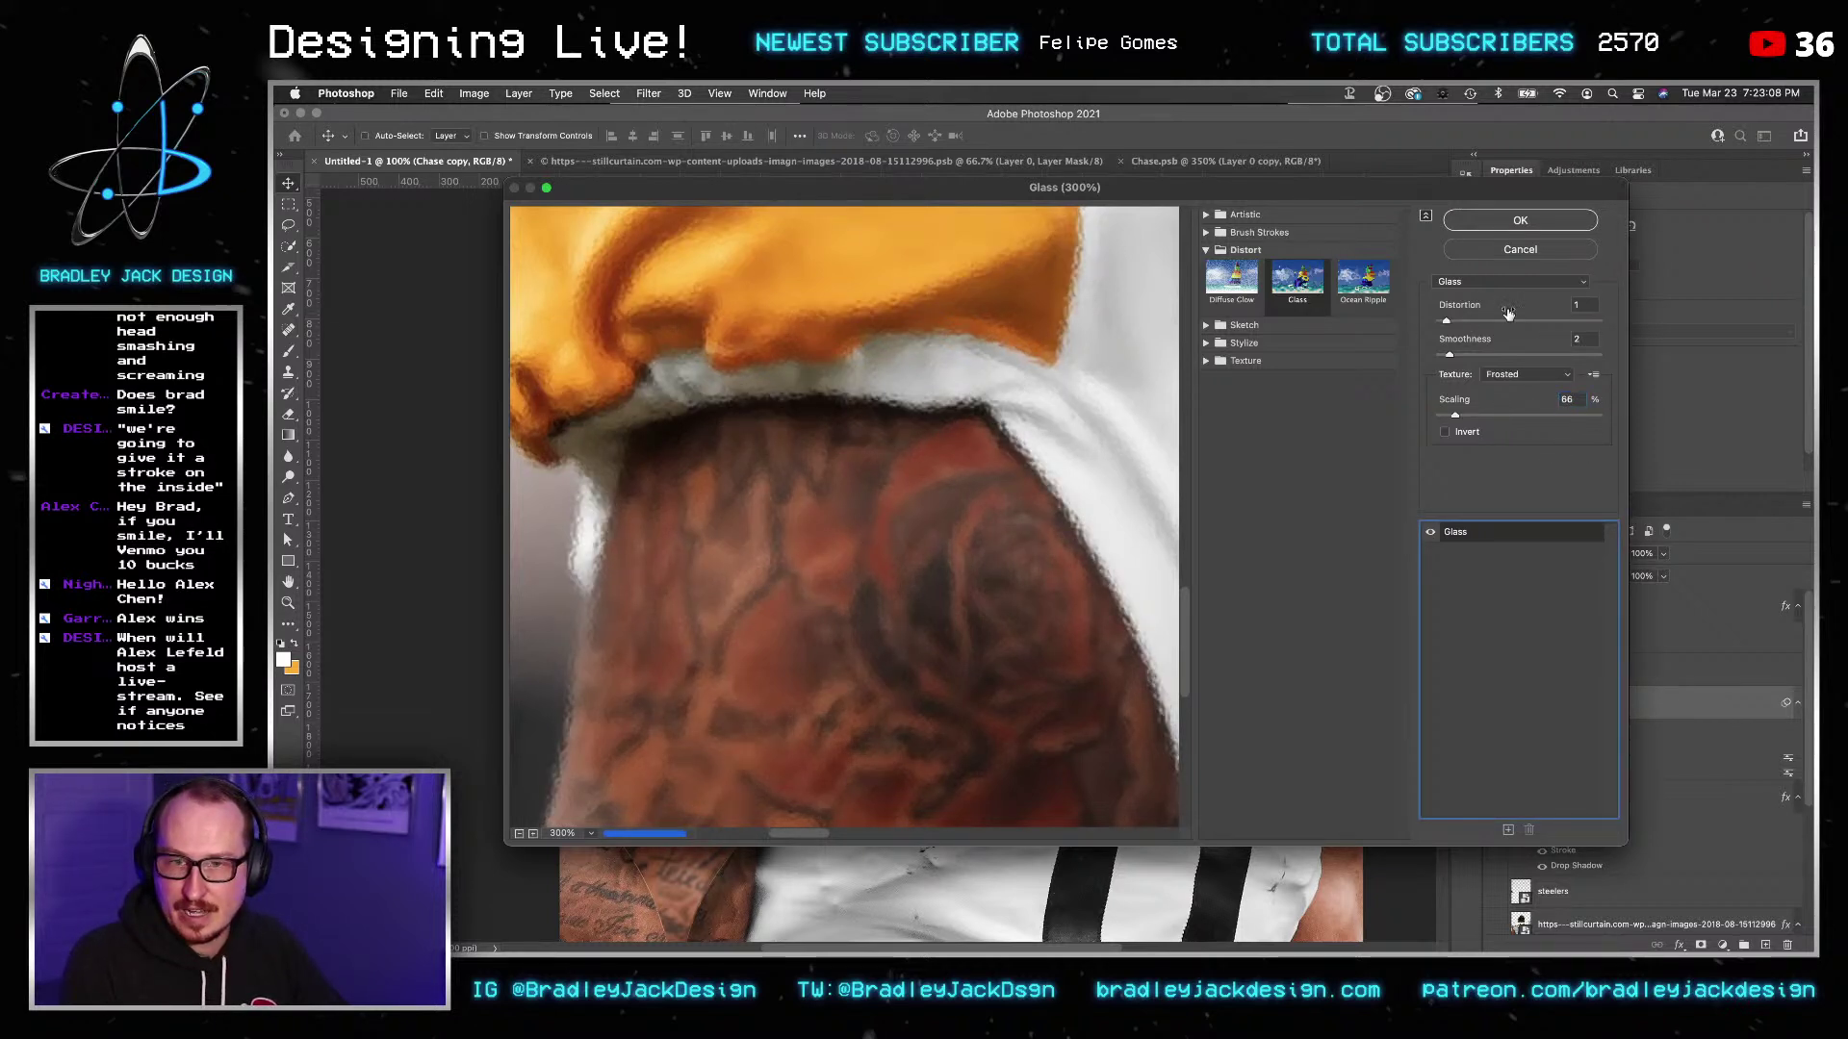
Test Distortion 0 and Smoothness 3, restore Distortion 1 and Smoothness 2, and apply the Glass filter to the Chase copy layer.
double_click(1579, 306)
text(0)
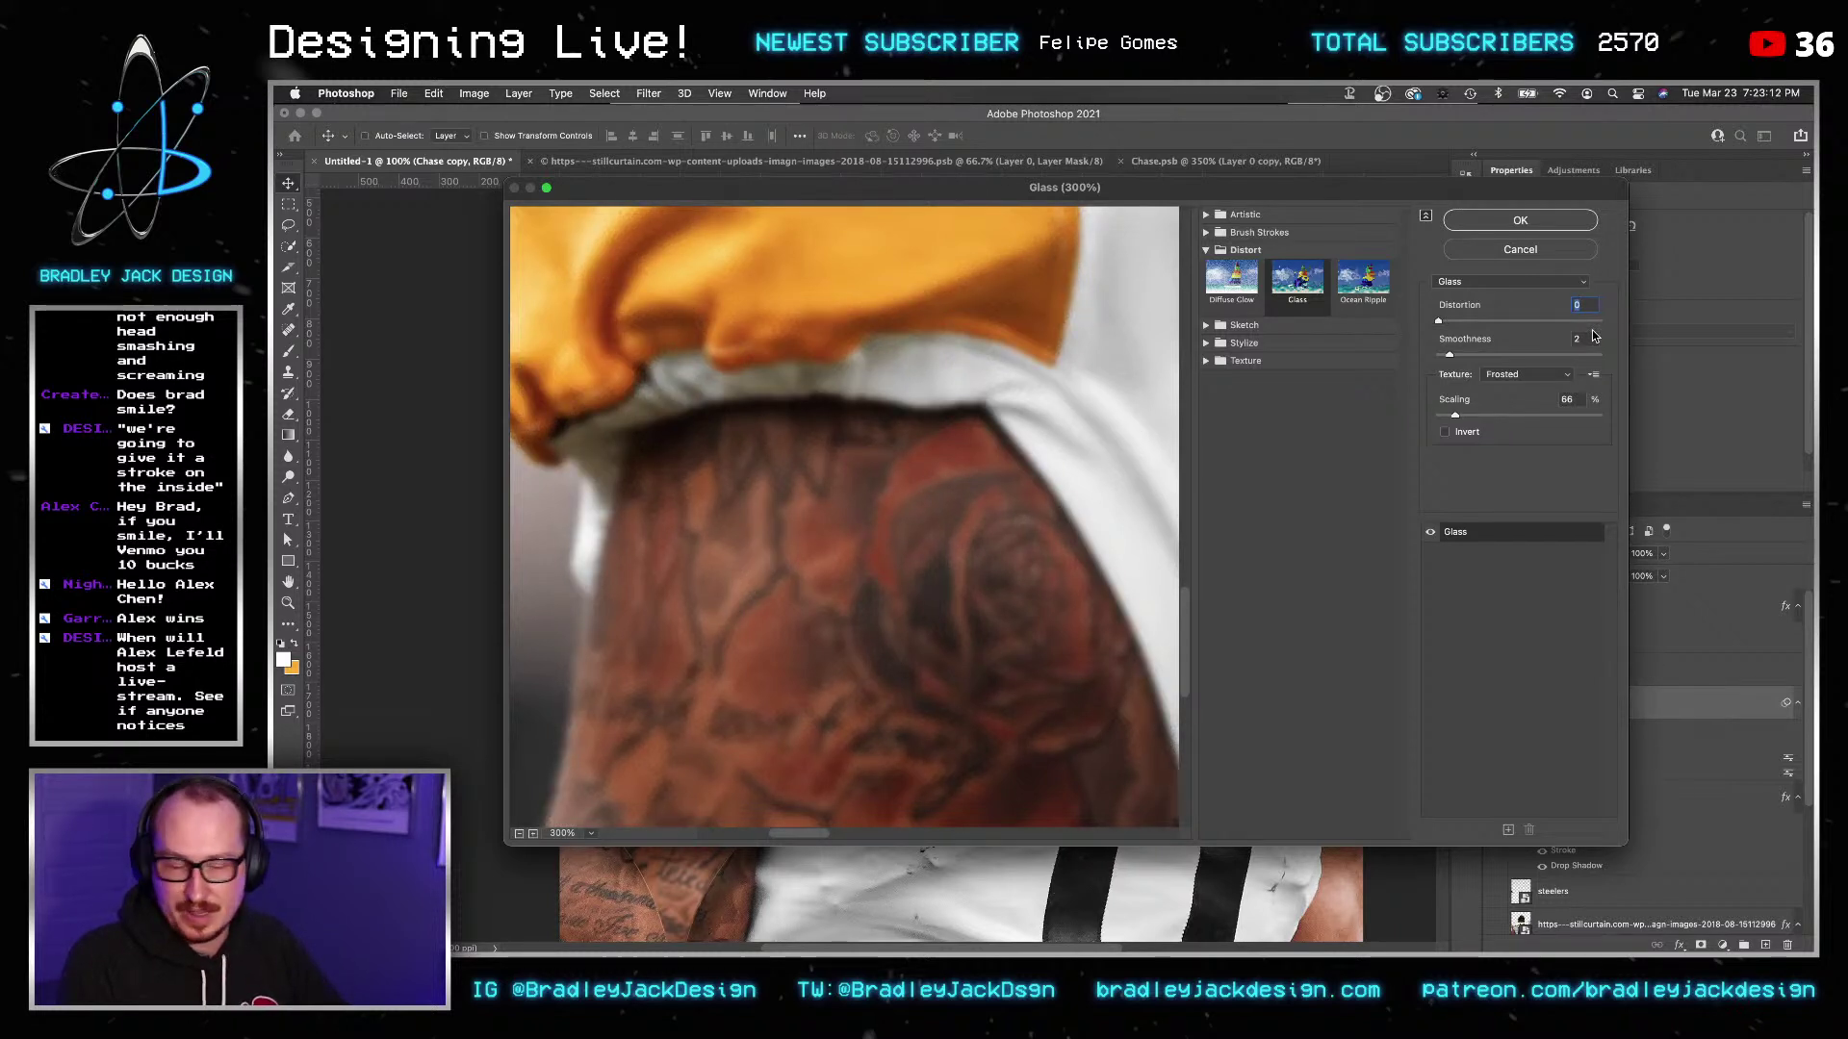
key(Up)
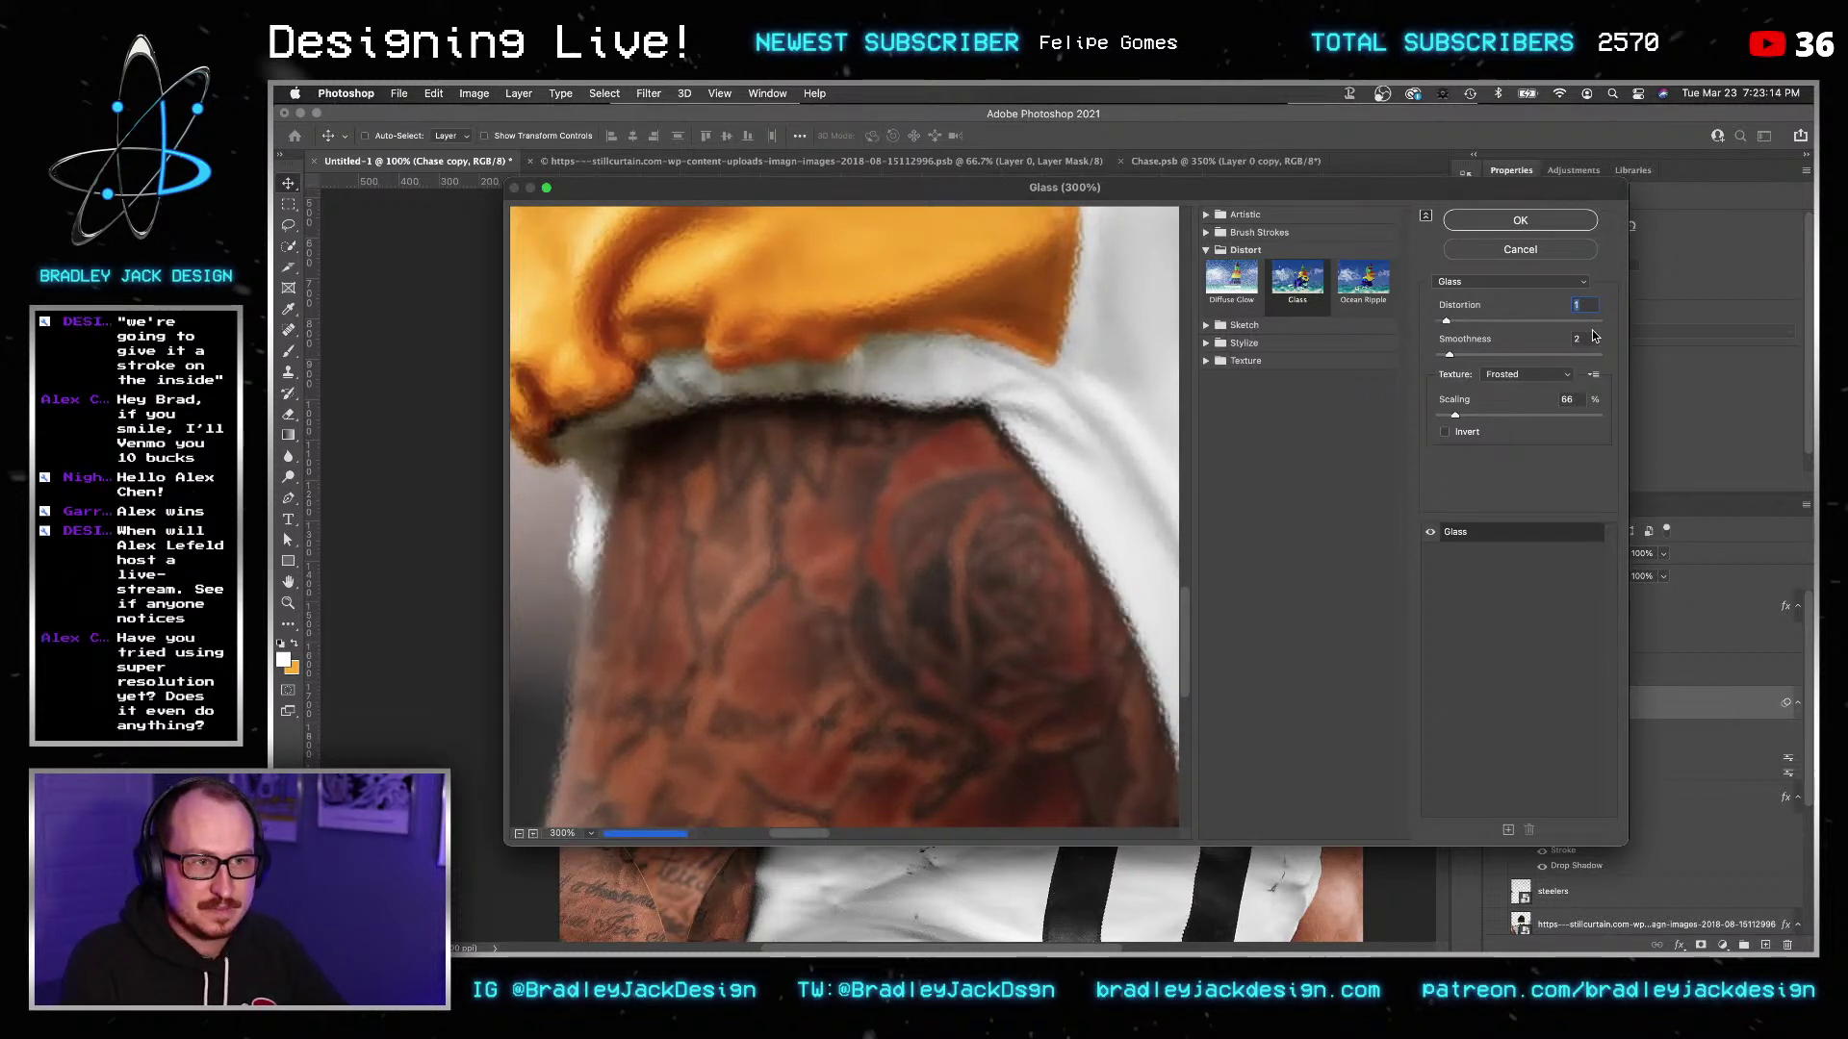
key(Tab)
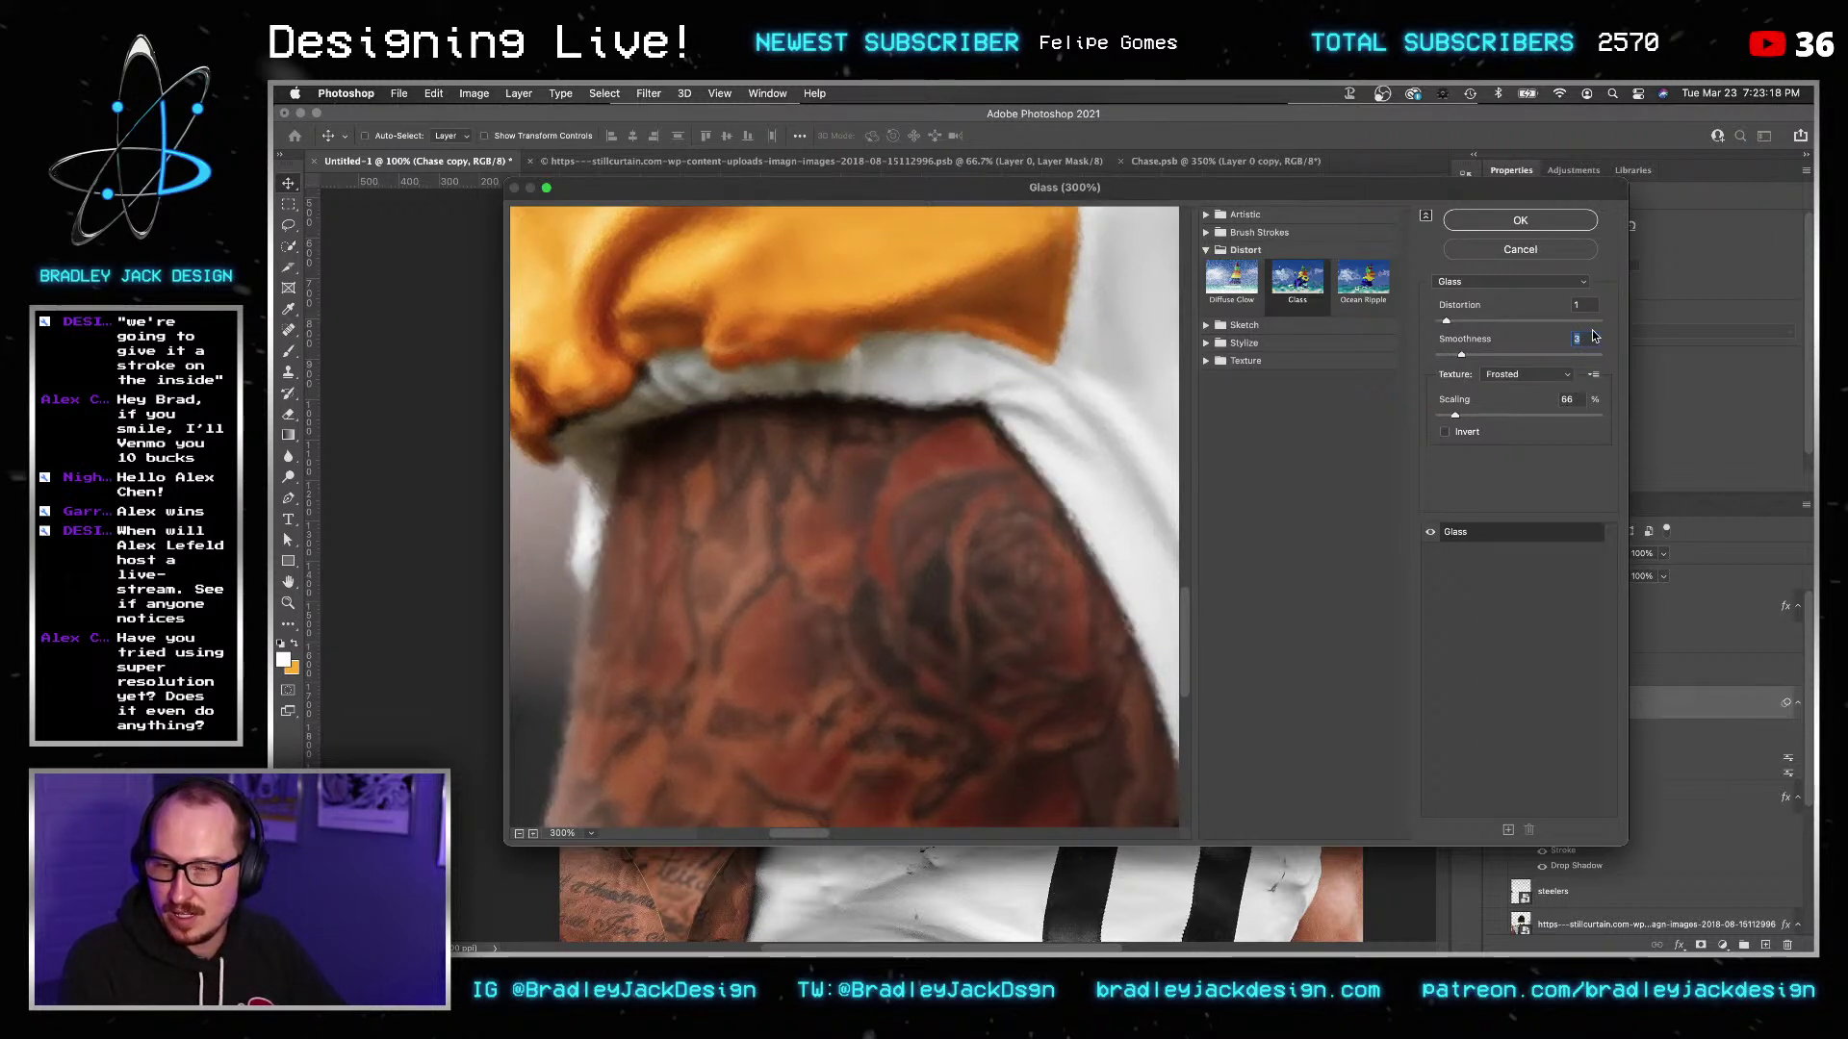
key(Down)
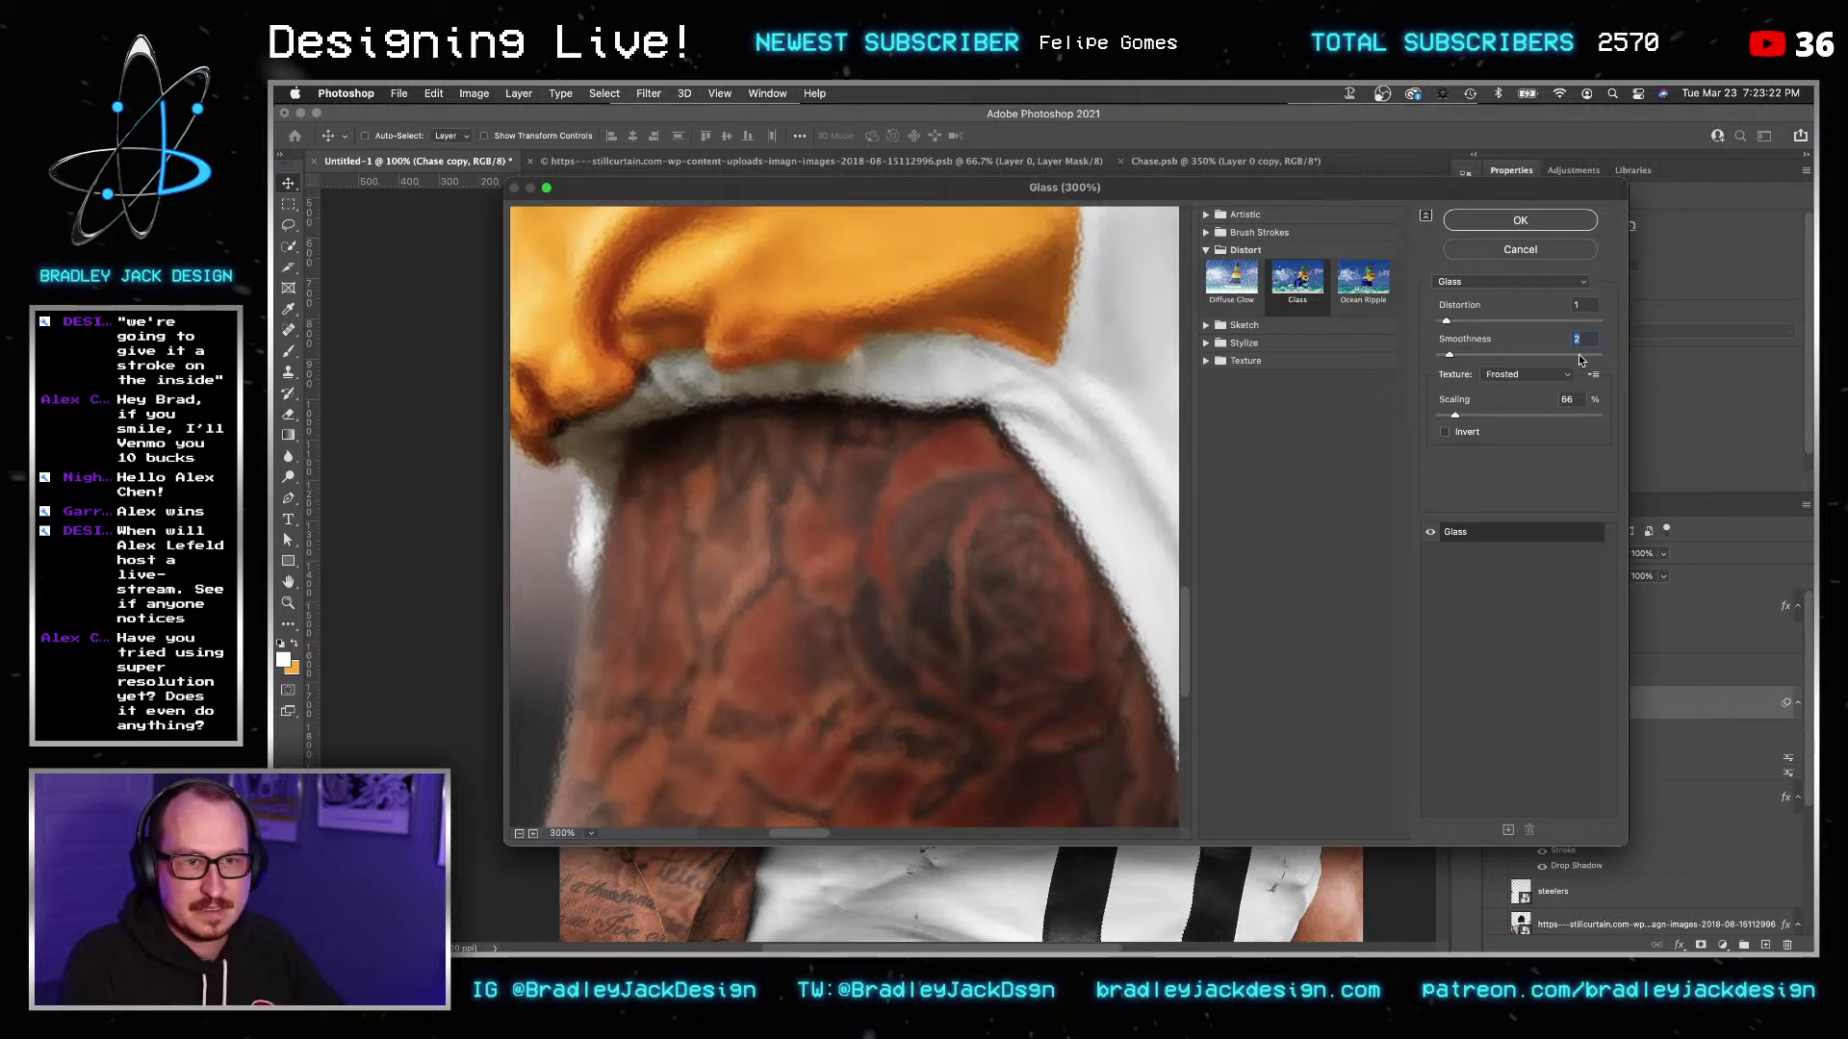
click(1520, 221)
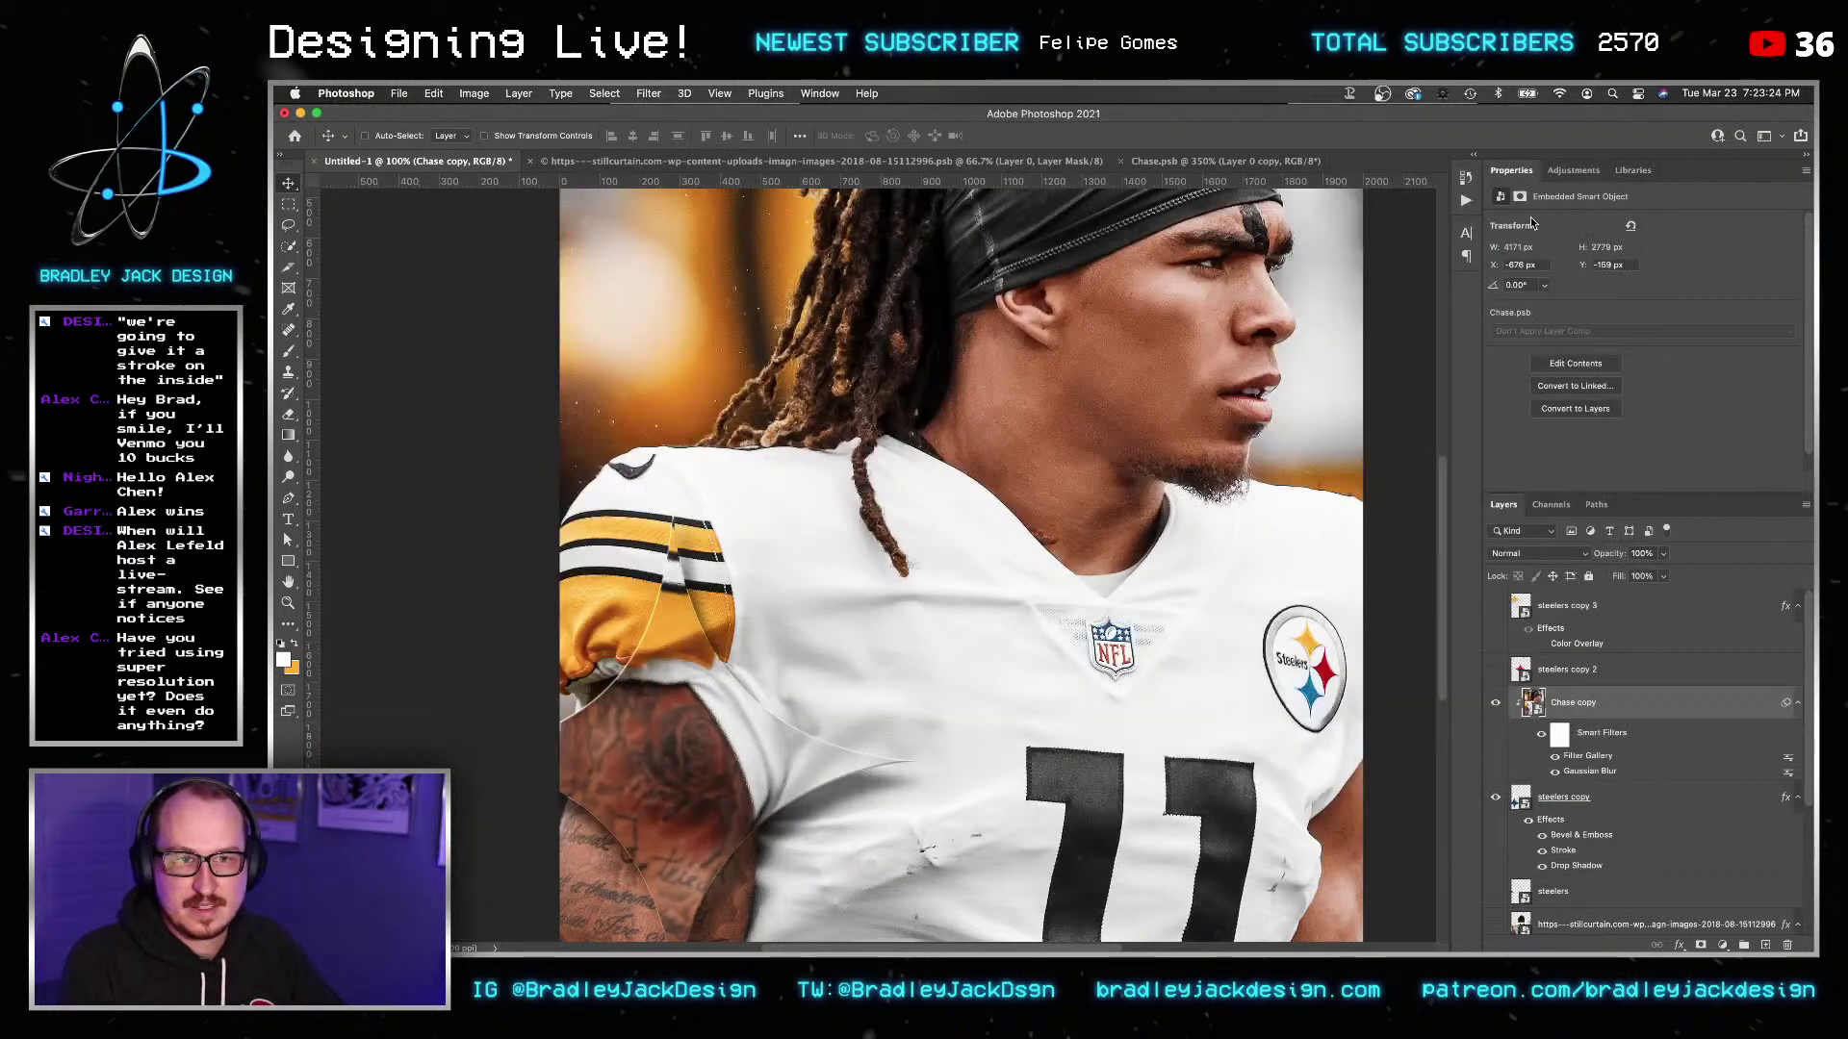
key(z)
drag(720, 737, 770, 737)
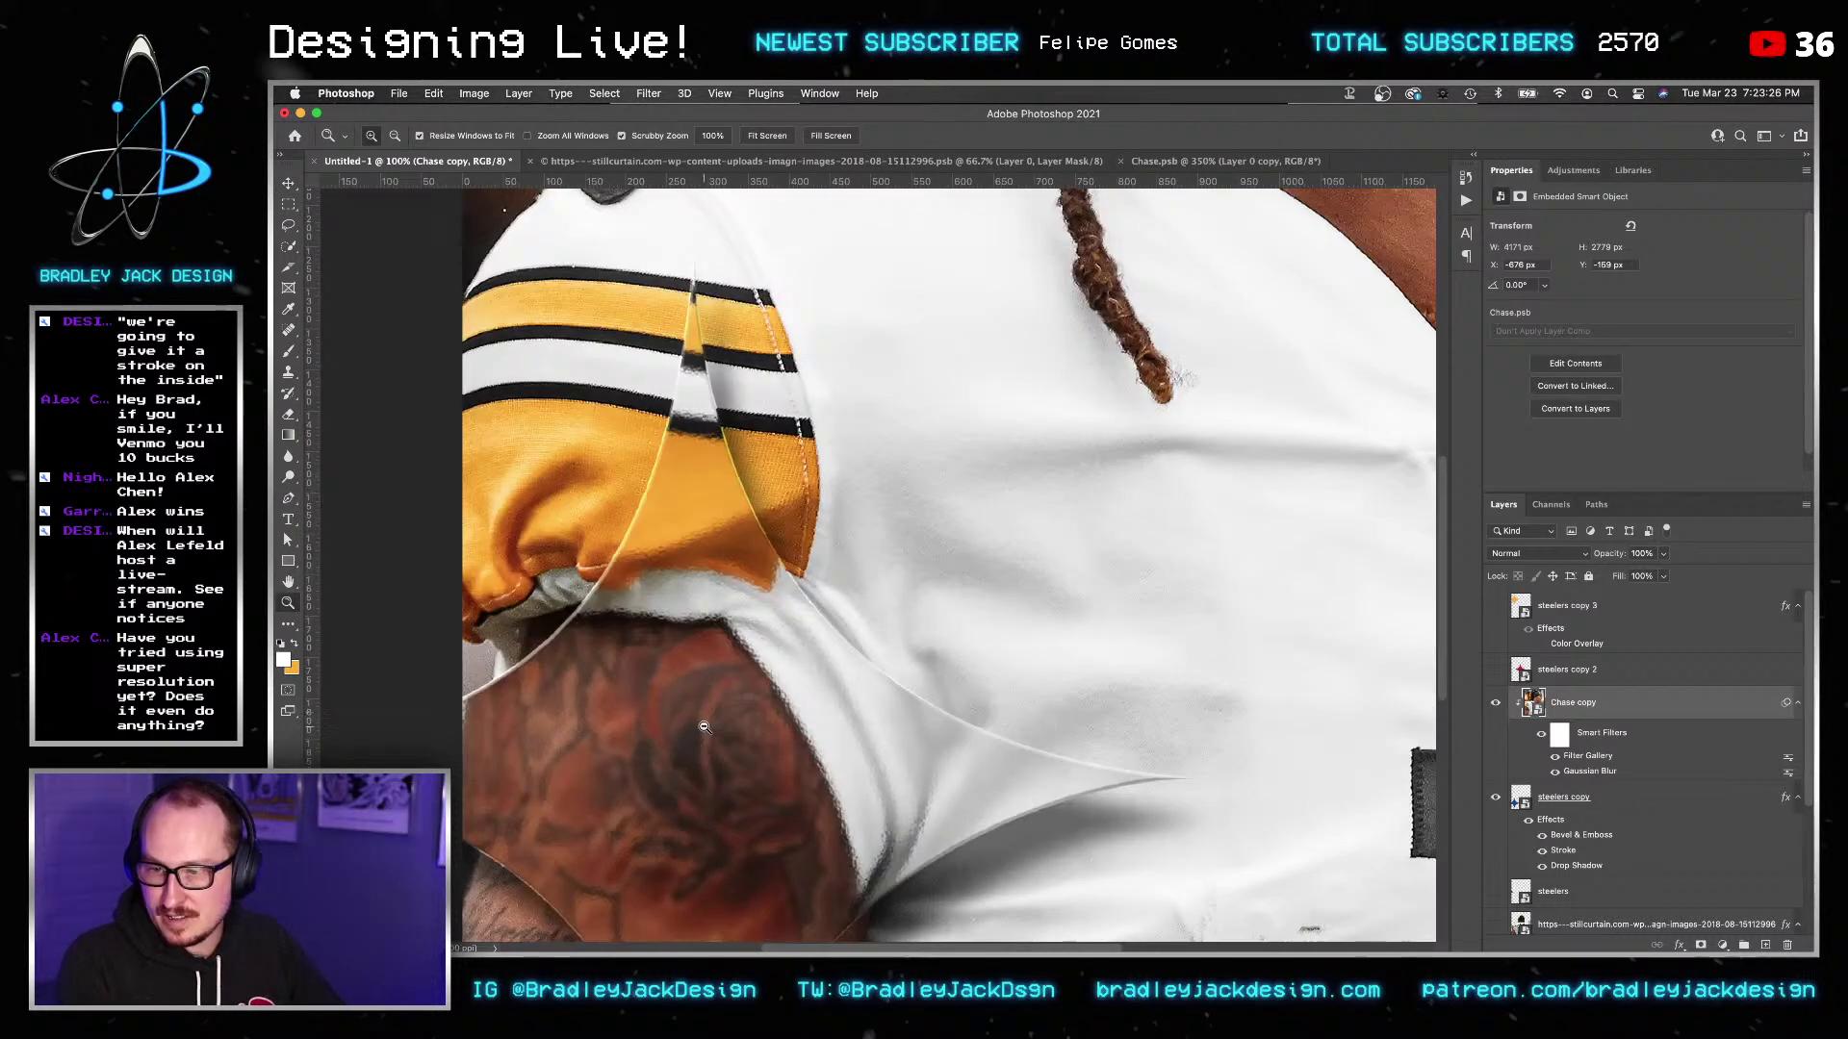
Duplicate the unfiltered Chase photo layer and bring the duplicate to the top of the layer stack.
drag(715, 647, 698, 546)
drag(755, 618, 734, 536)
key(v)
key(super+1)
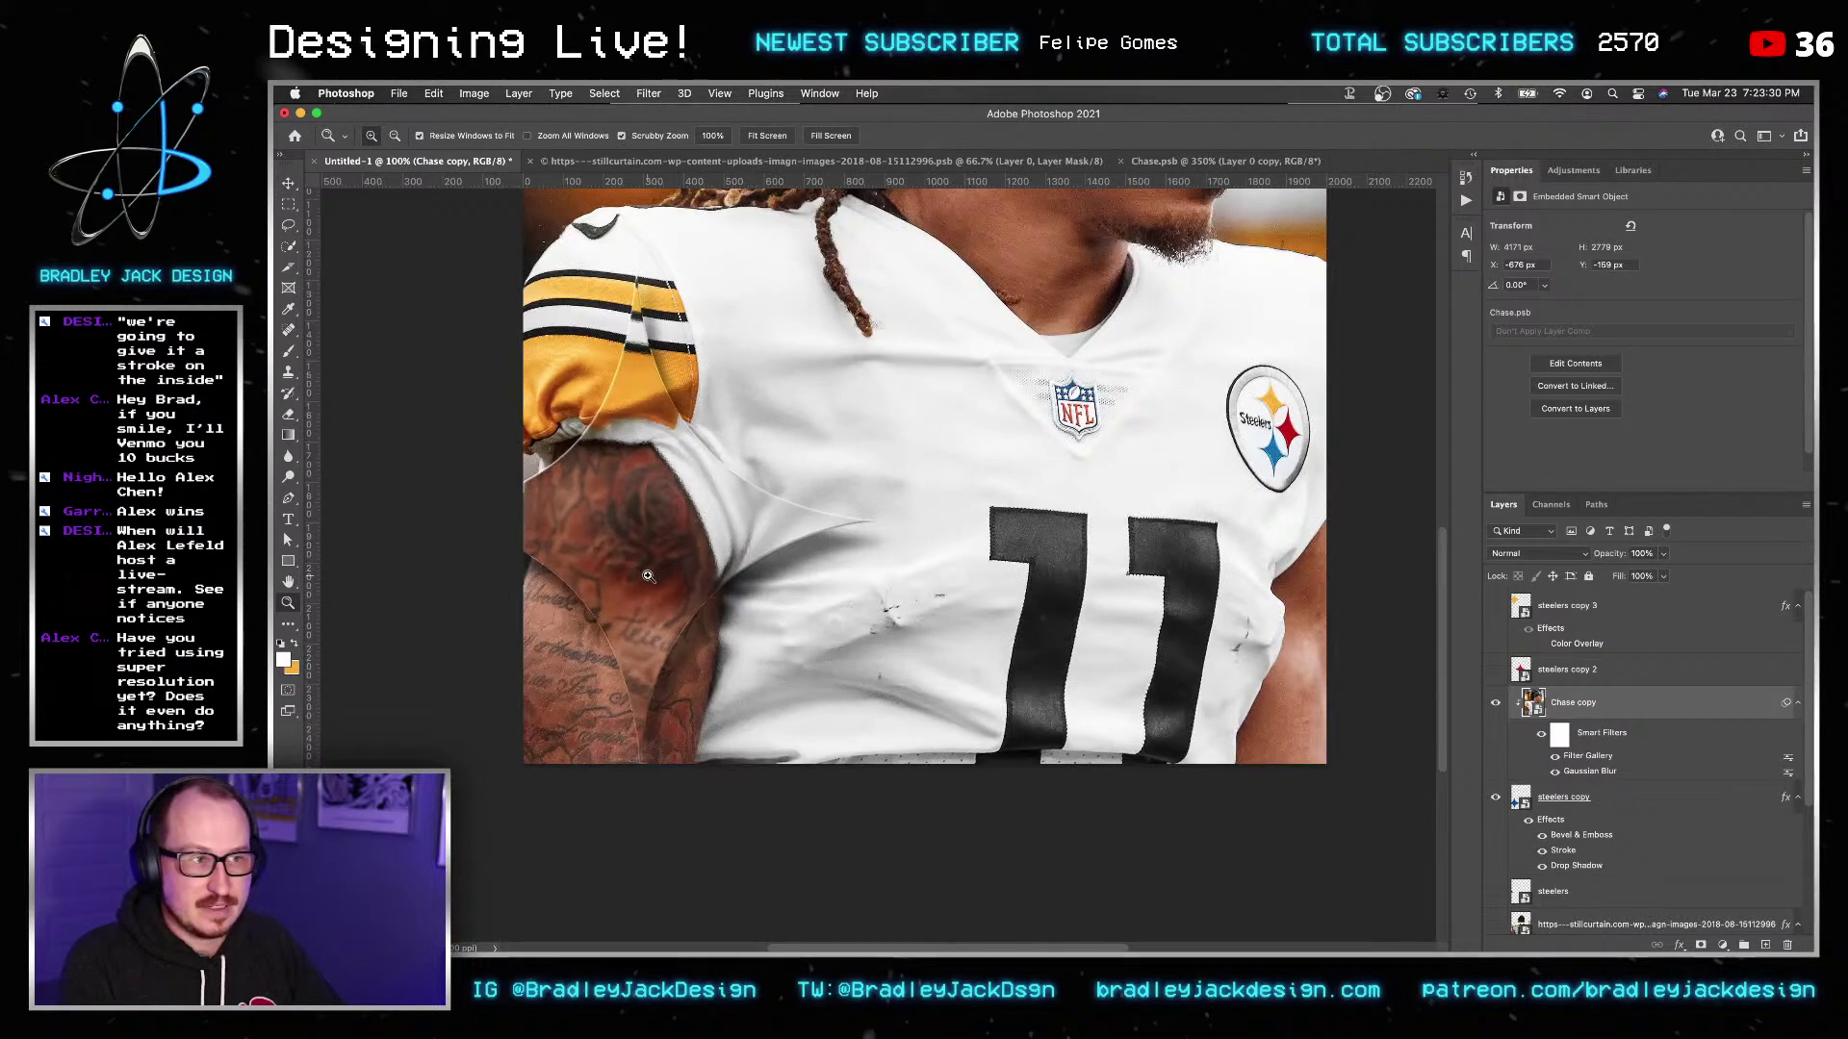
key(super+minus)
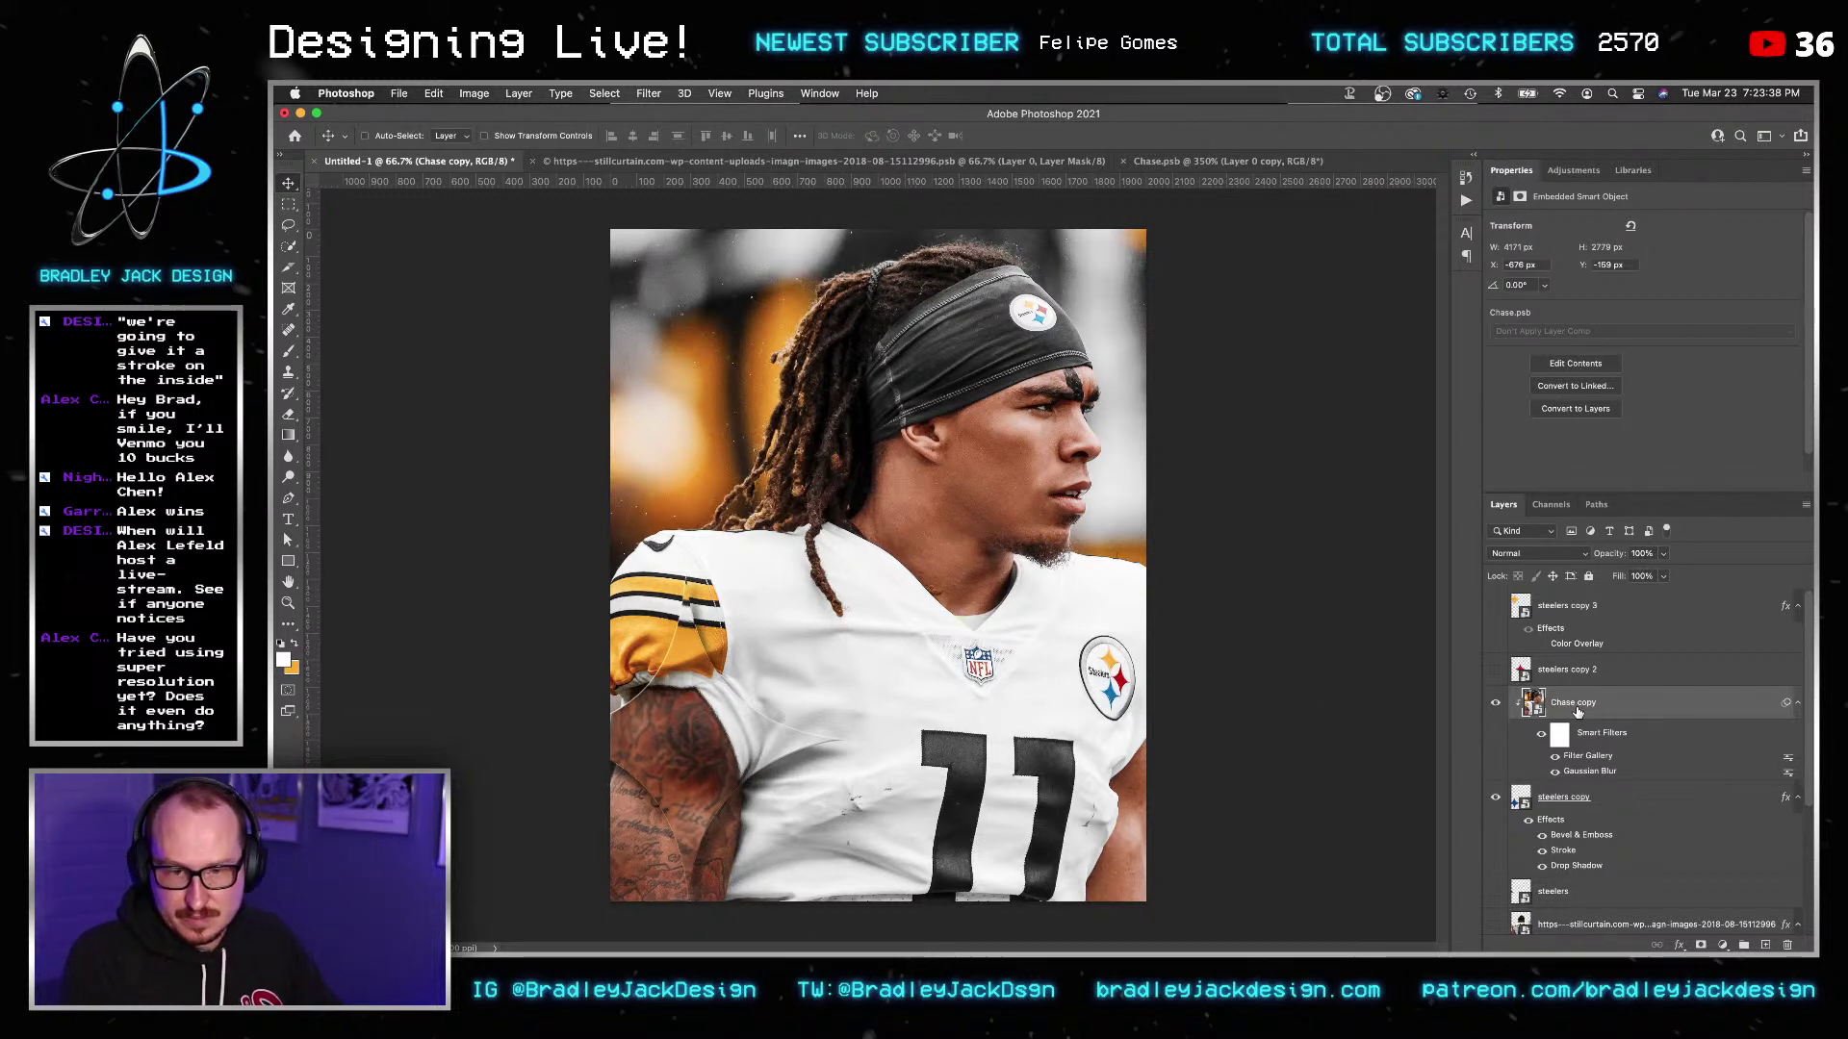
key(super+j)
drag(1632, 724, 1569, 856)
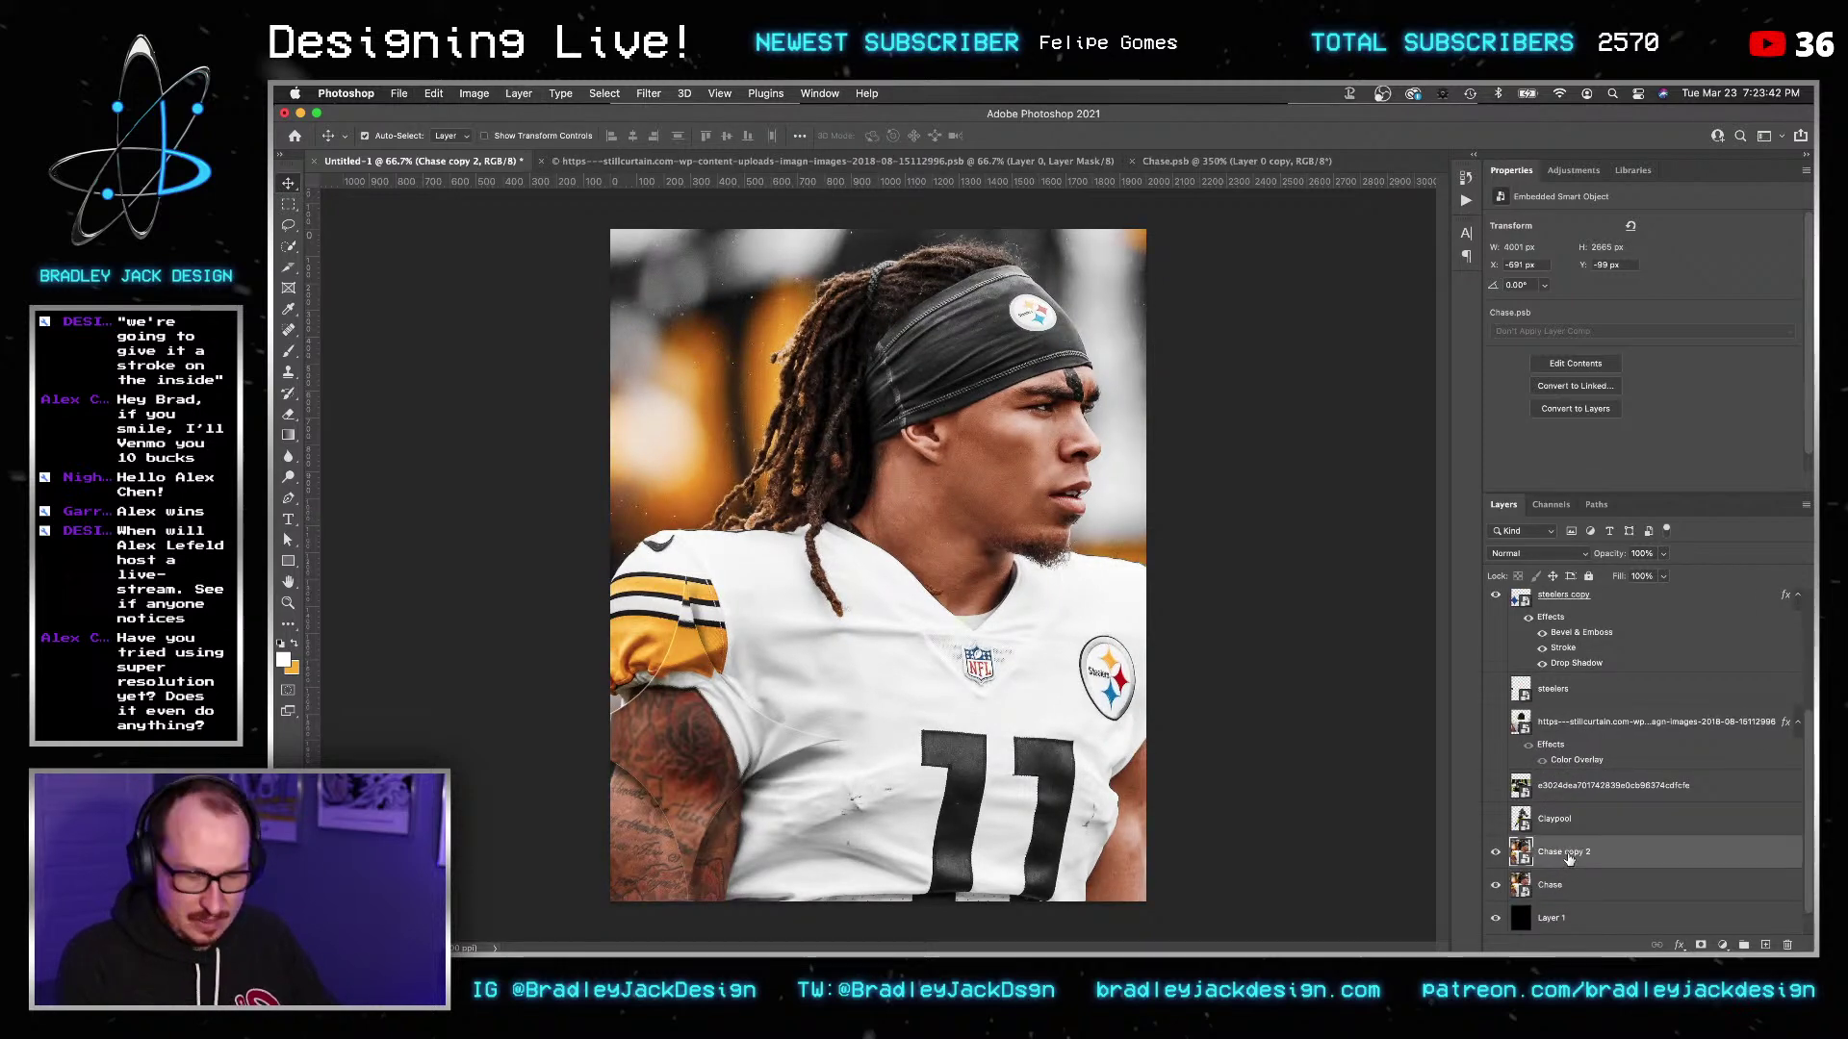
key(super+shift+bracketright)
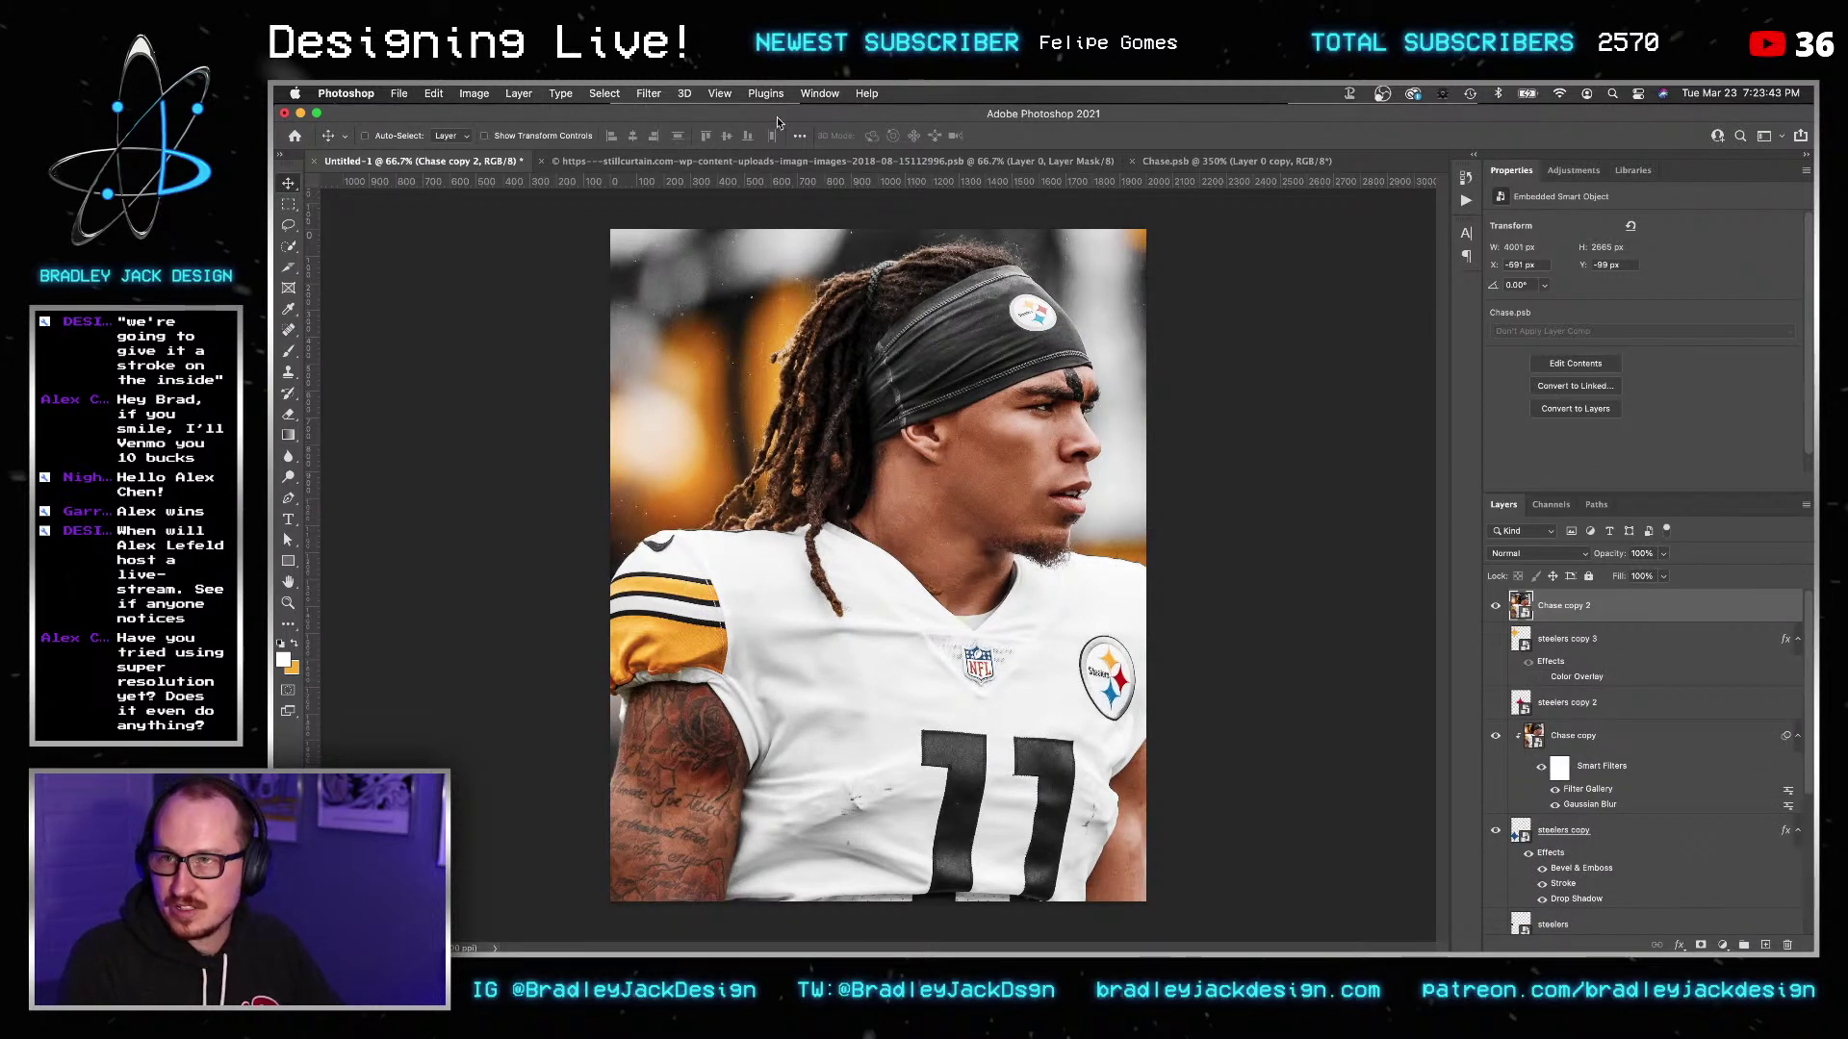
Open the Neural Filters for the Chase copy 2 layer and download the Super Zoom beta filter.
click(661, 94)
click(664, 162)
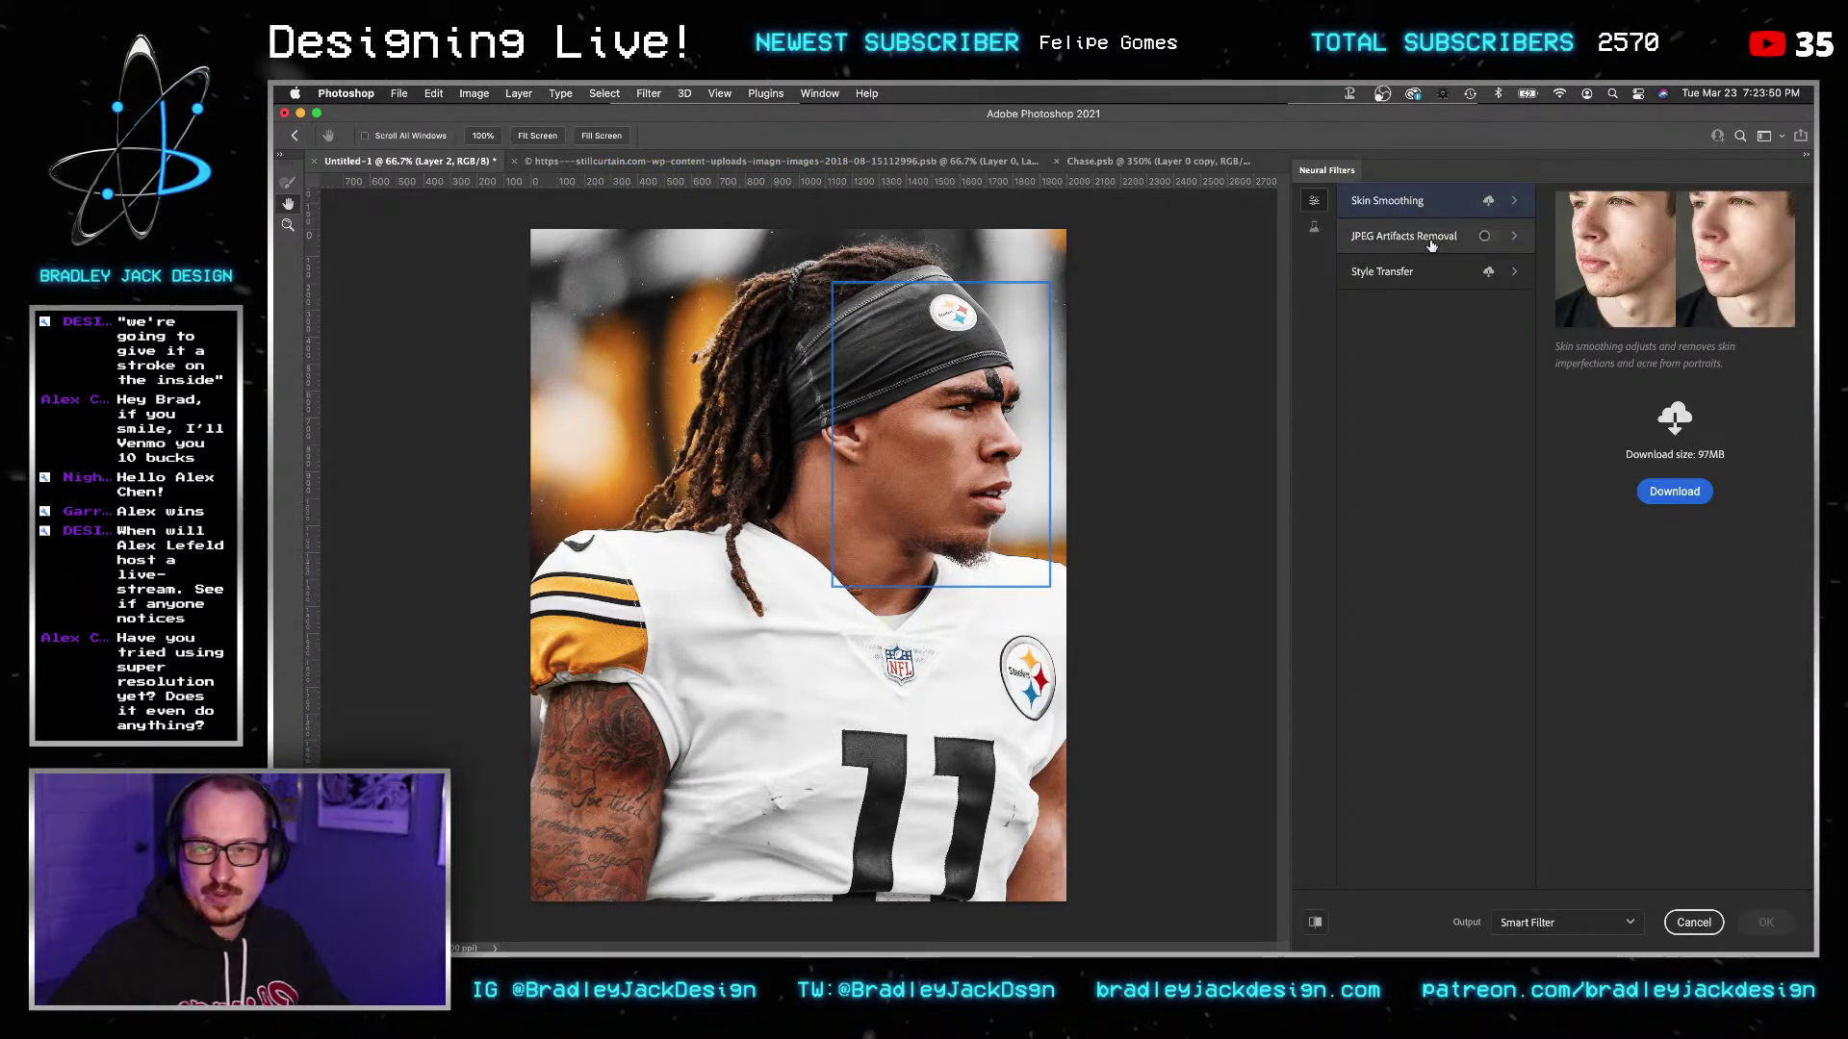
click(1314, 227)
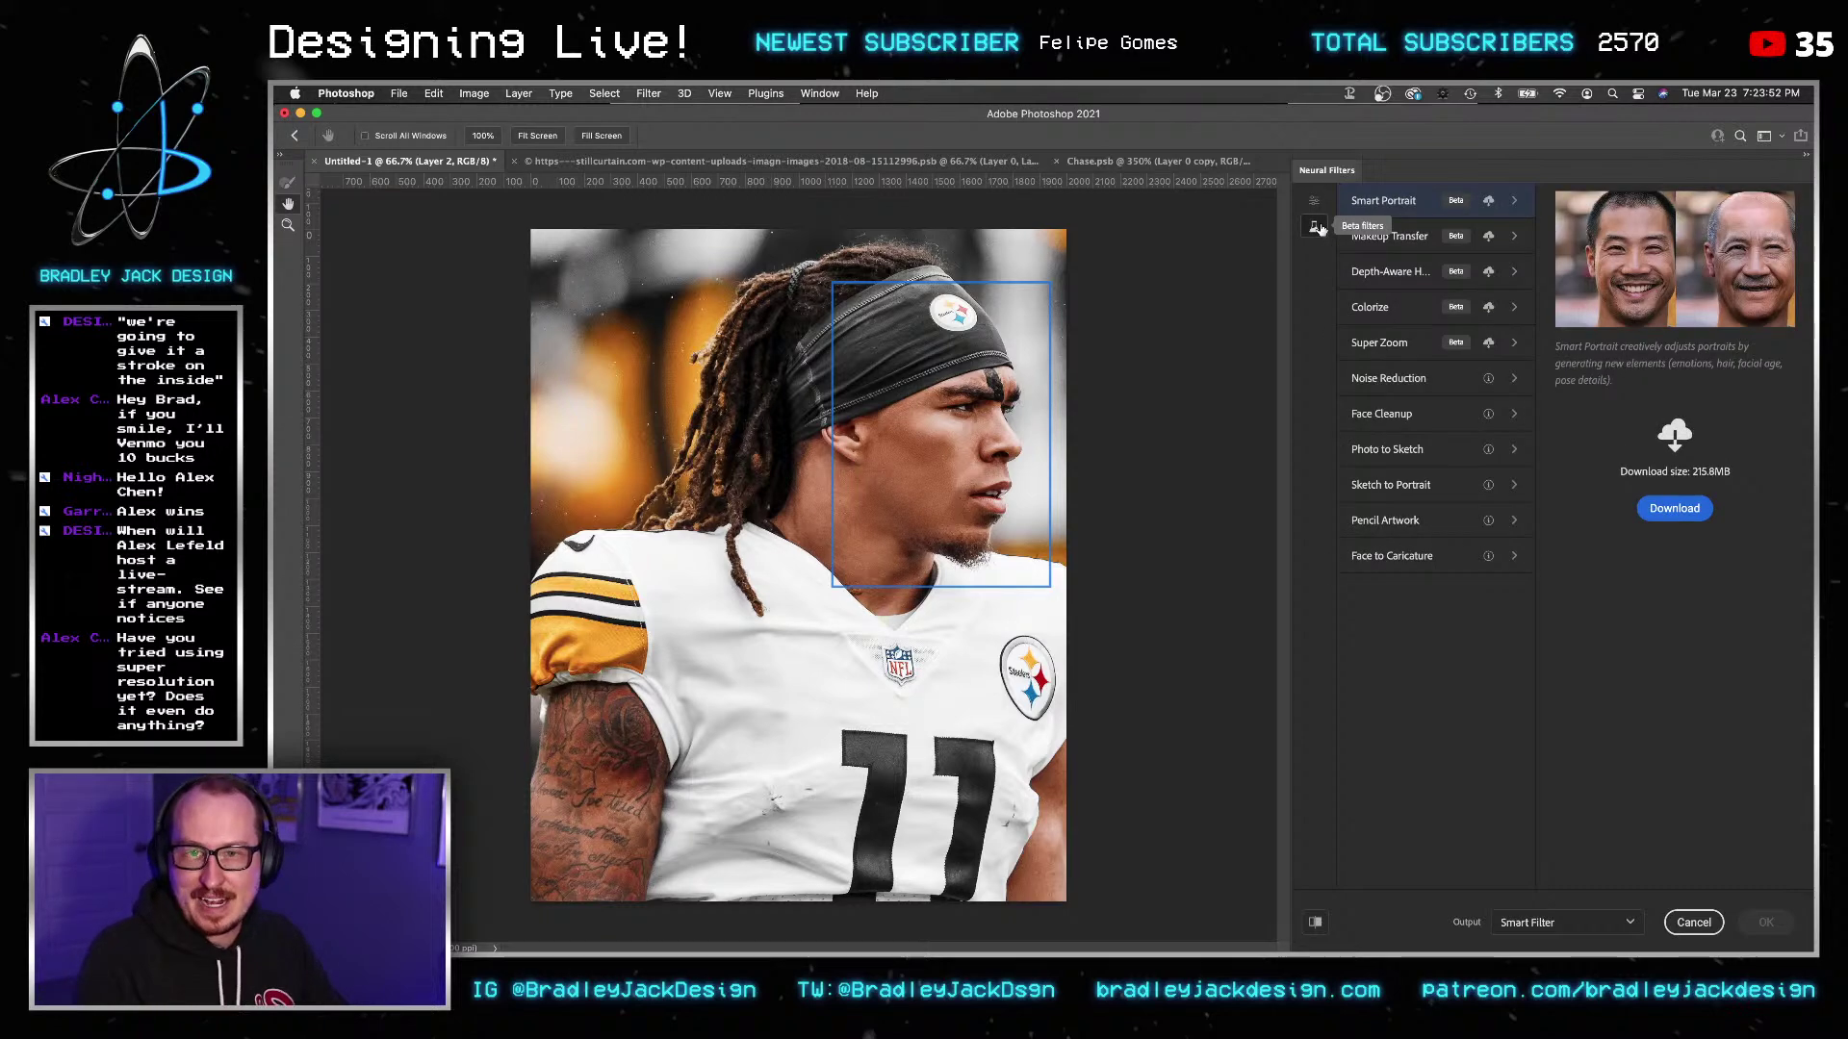
click(1436, 340)
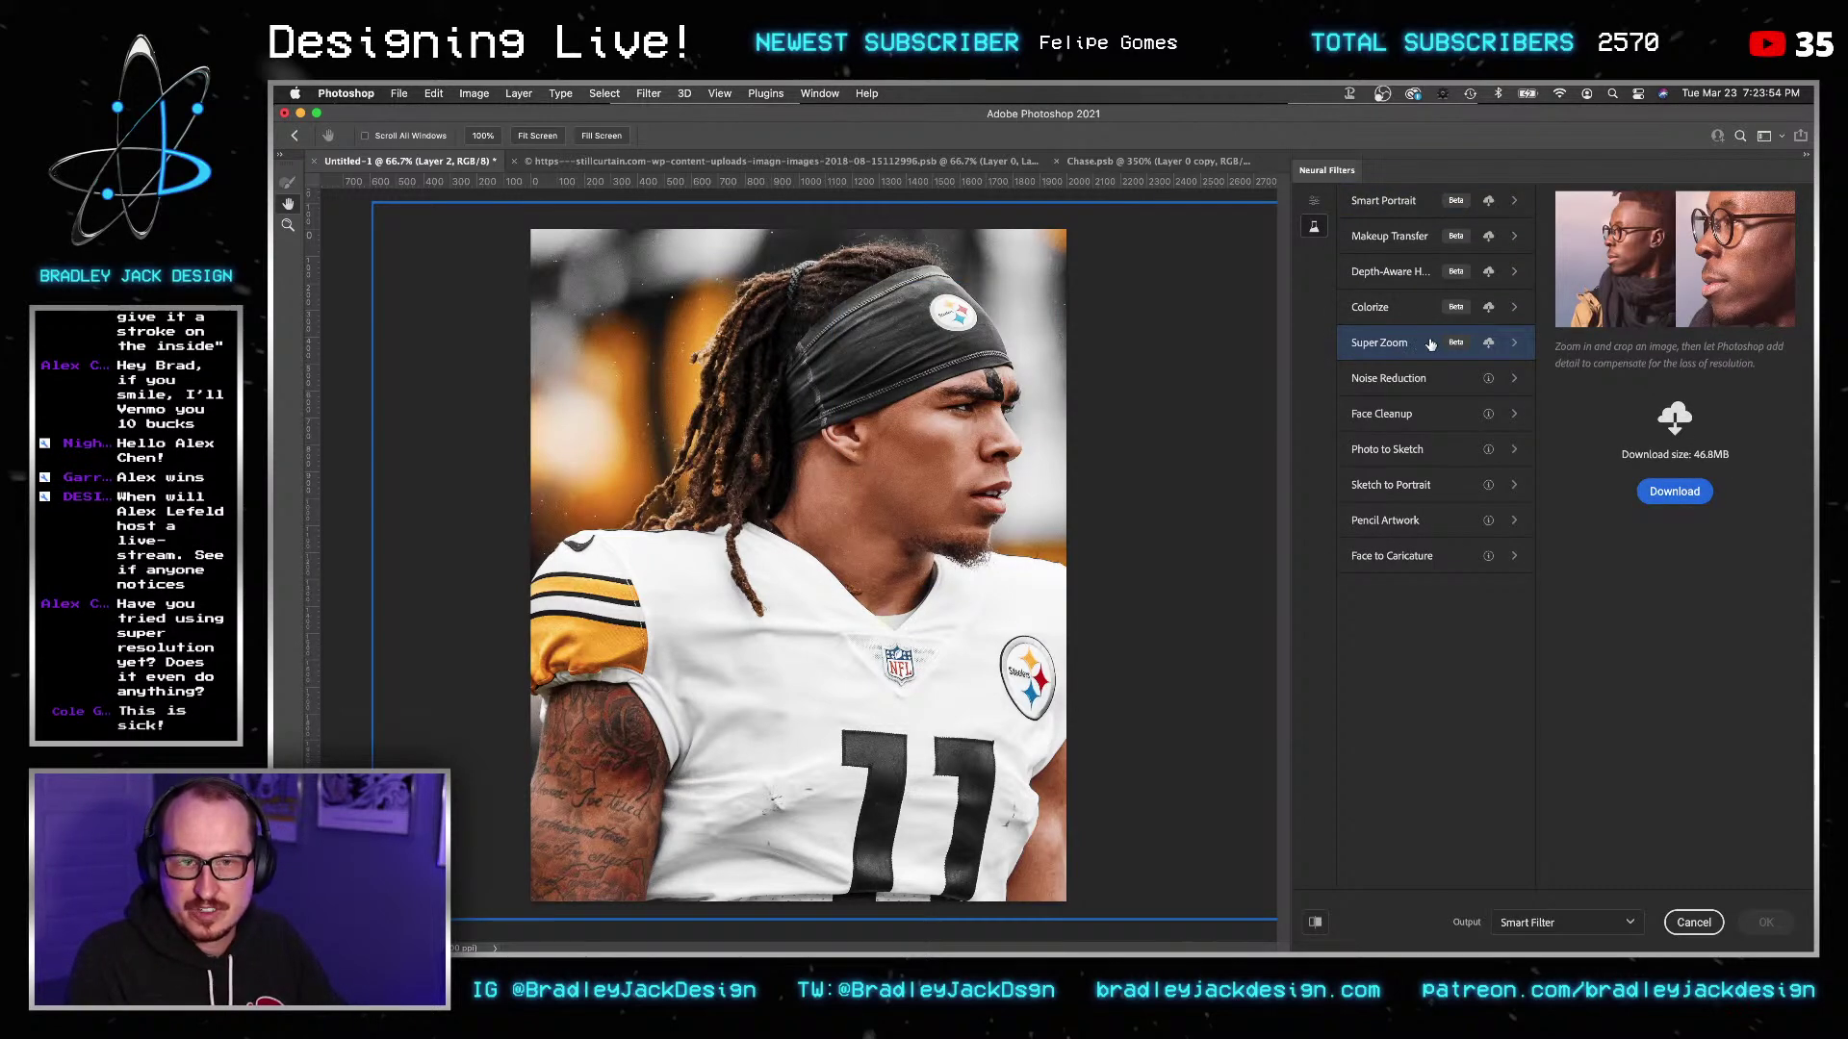
click(1675, 491)
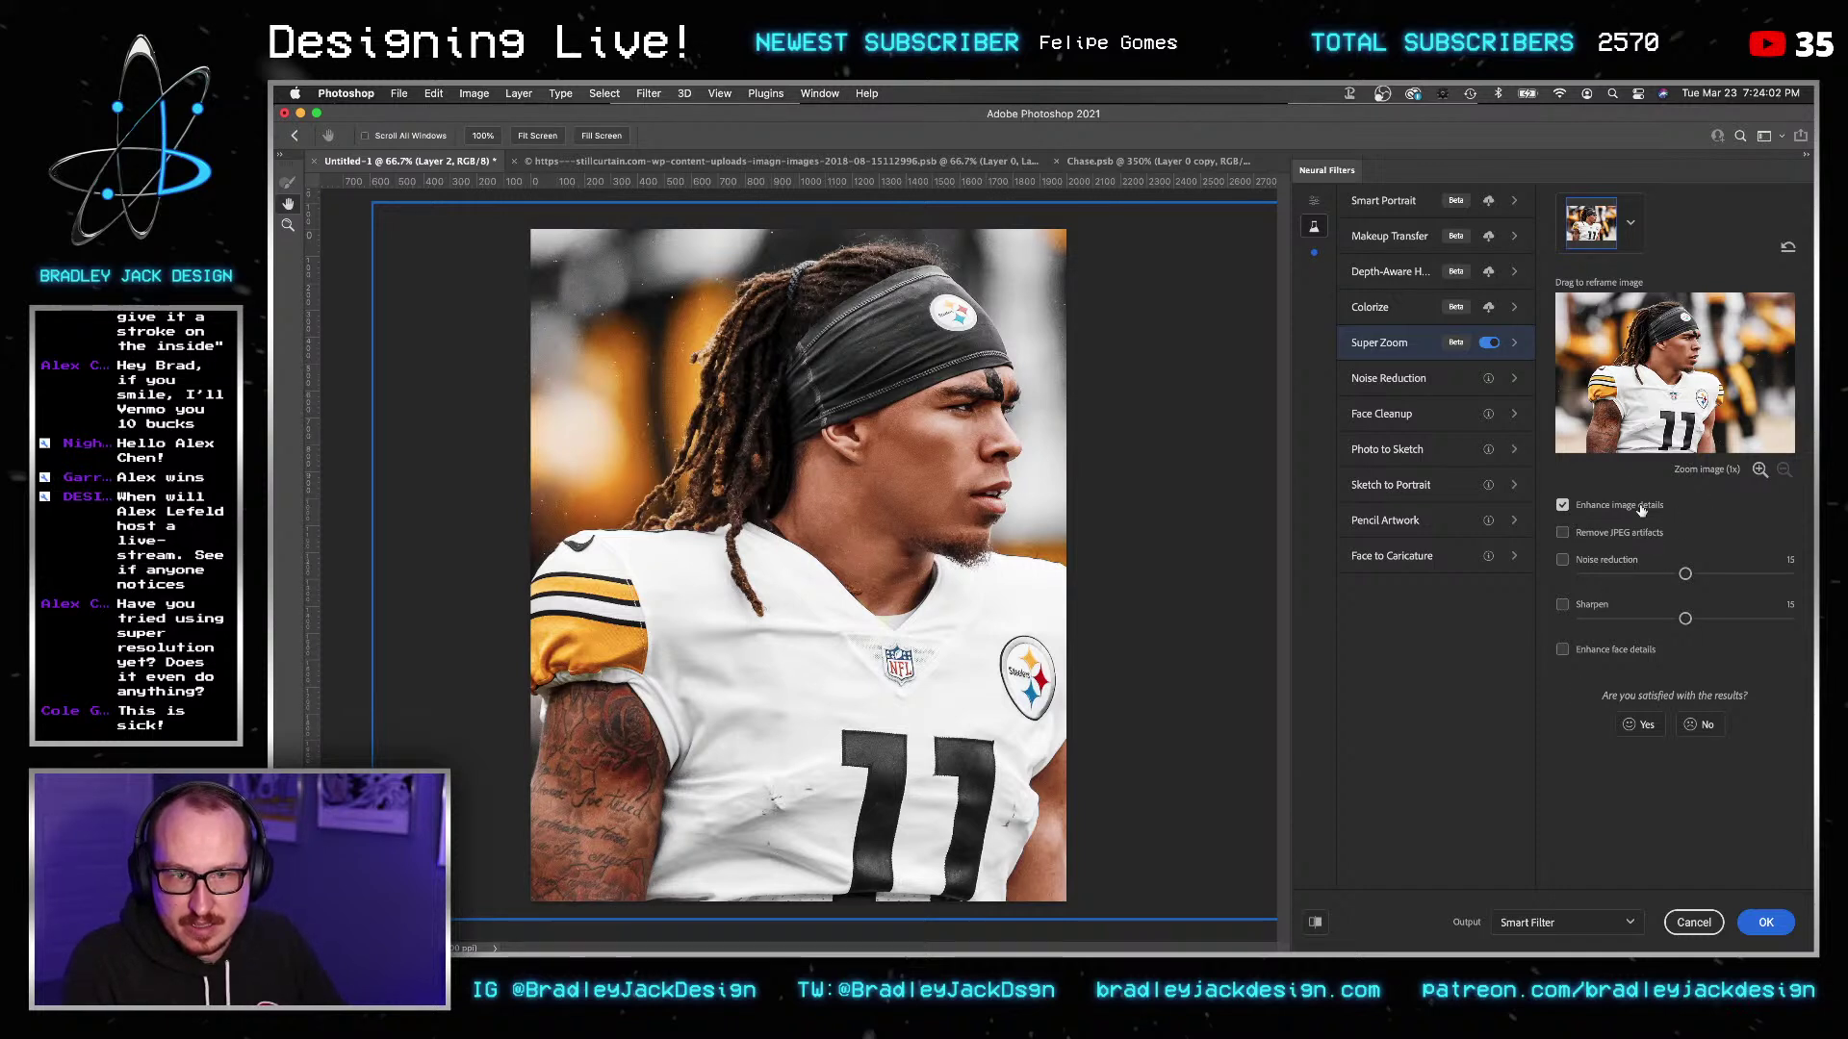
Try Super Zoom at 3x with the image reframed on the player's face, and cancel the filter.
click(1758, 470)
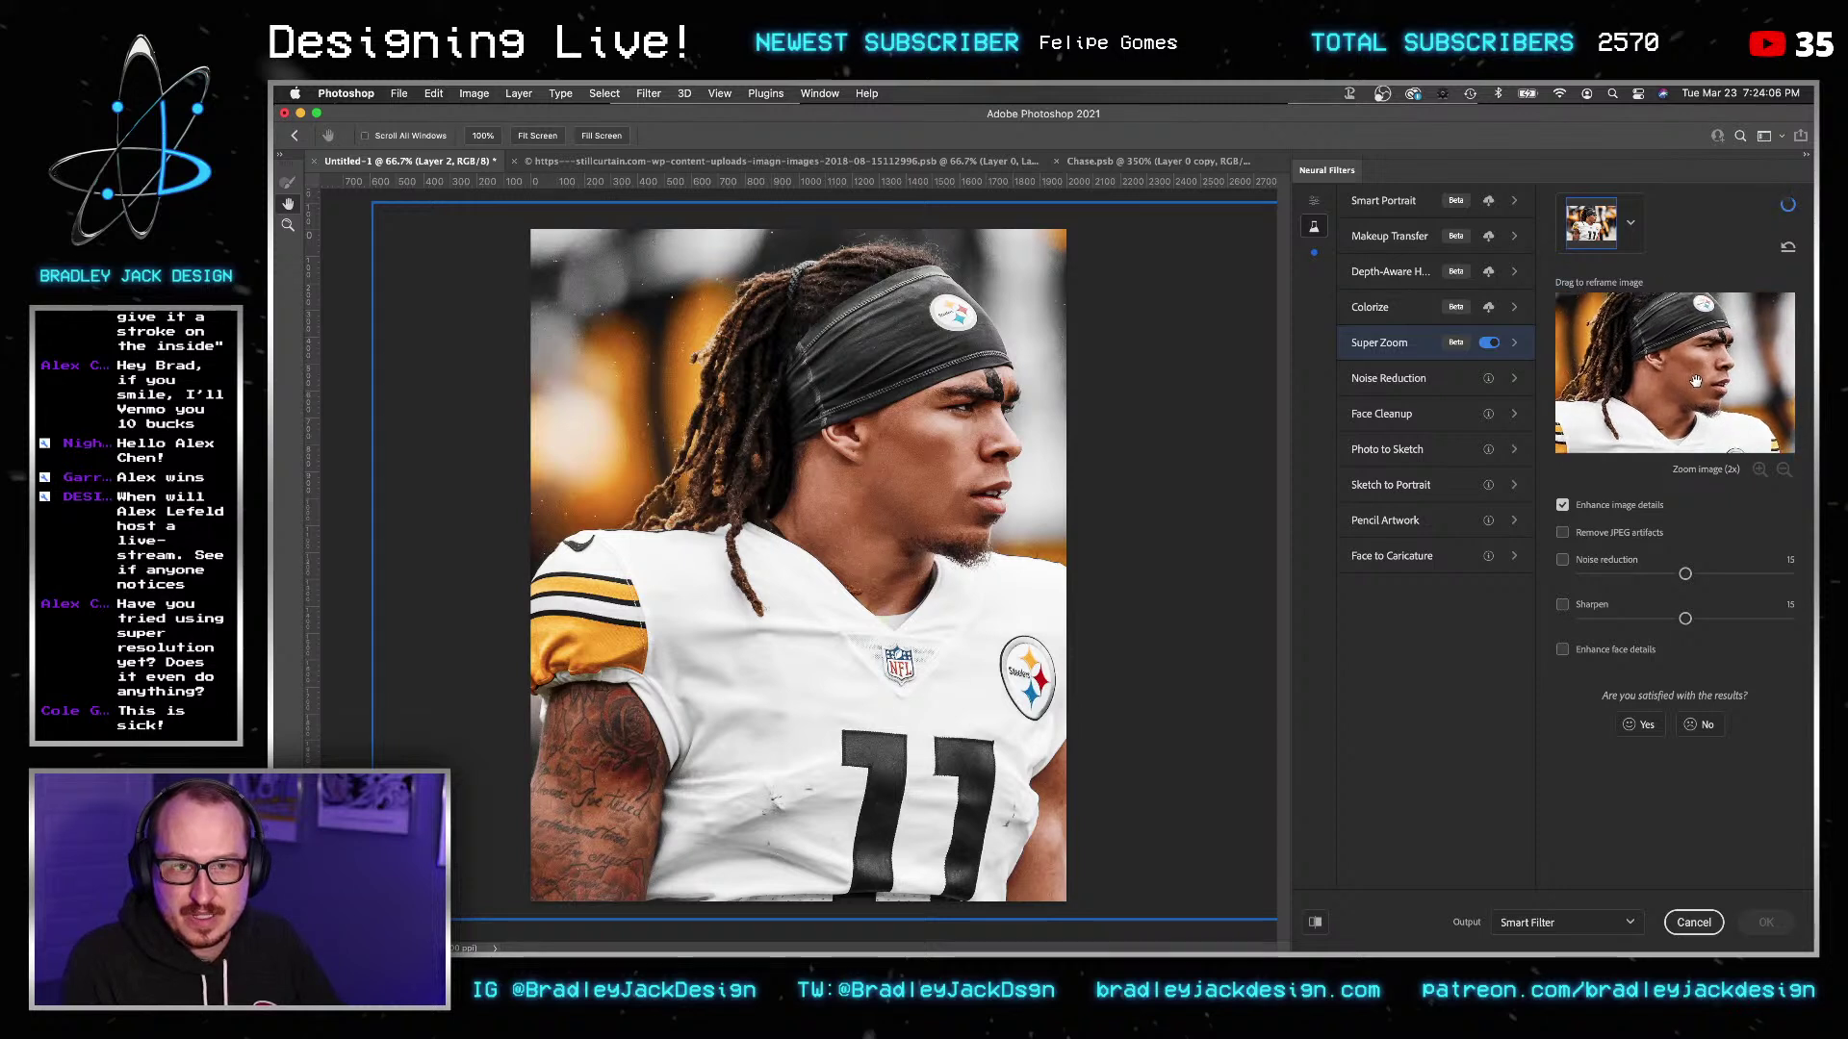
click(1758, 470)
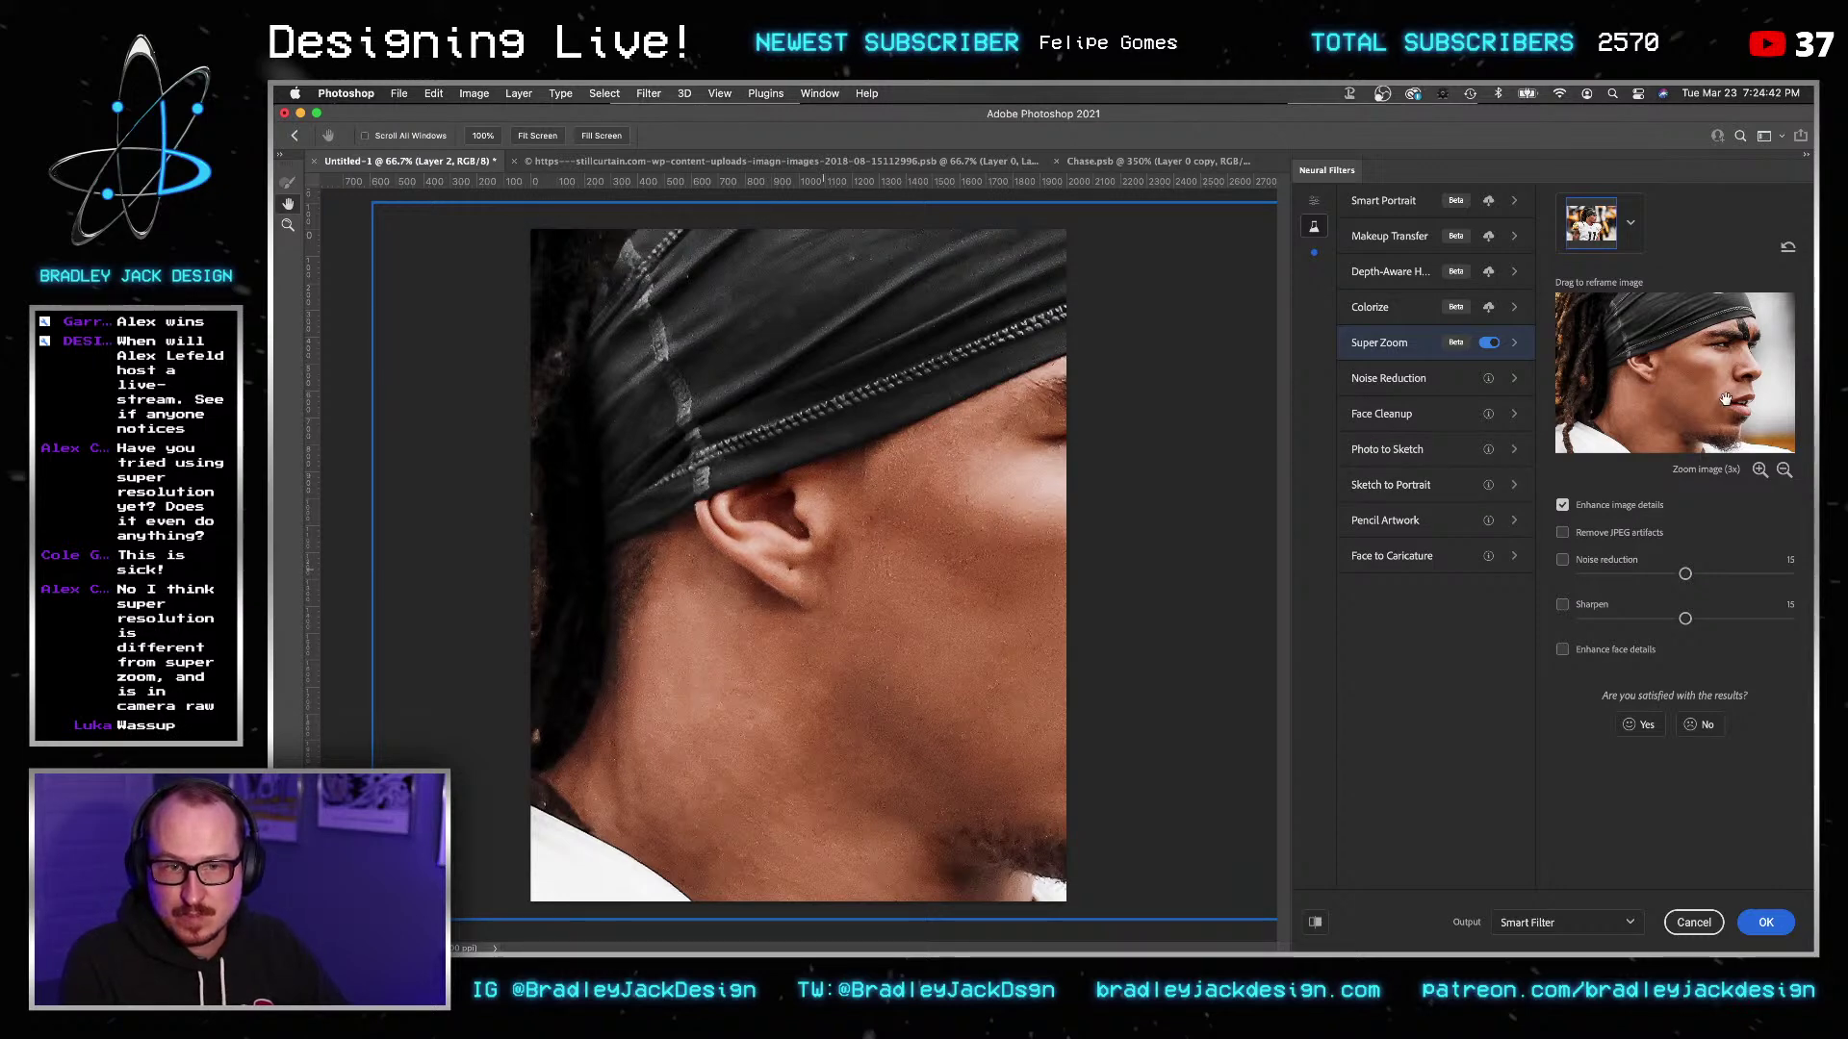
drag(1722, 398, 1670, 397)
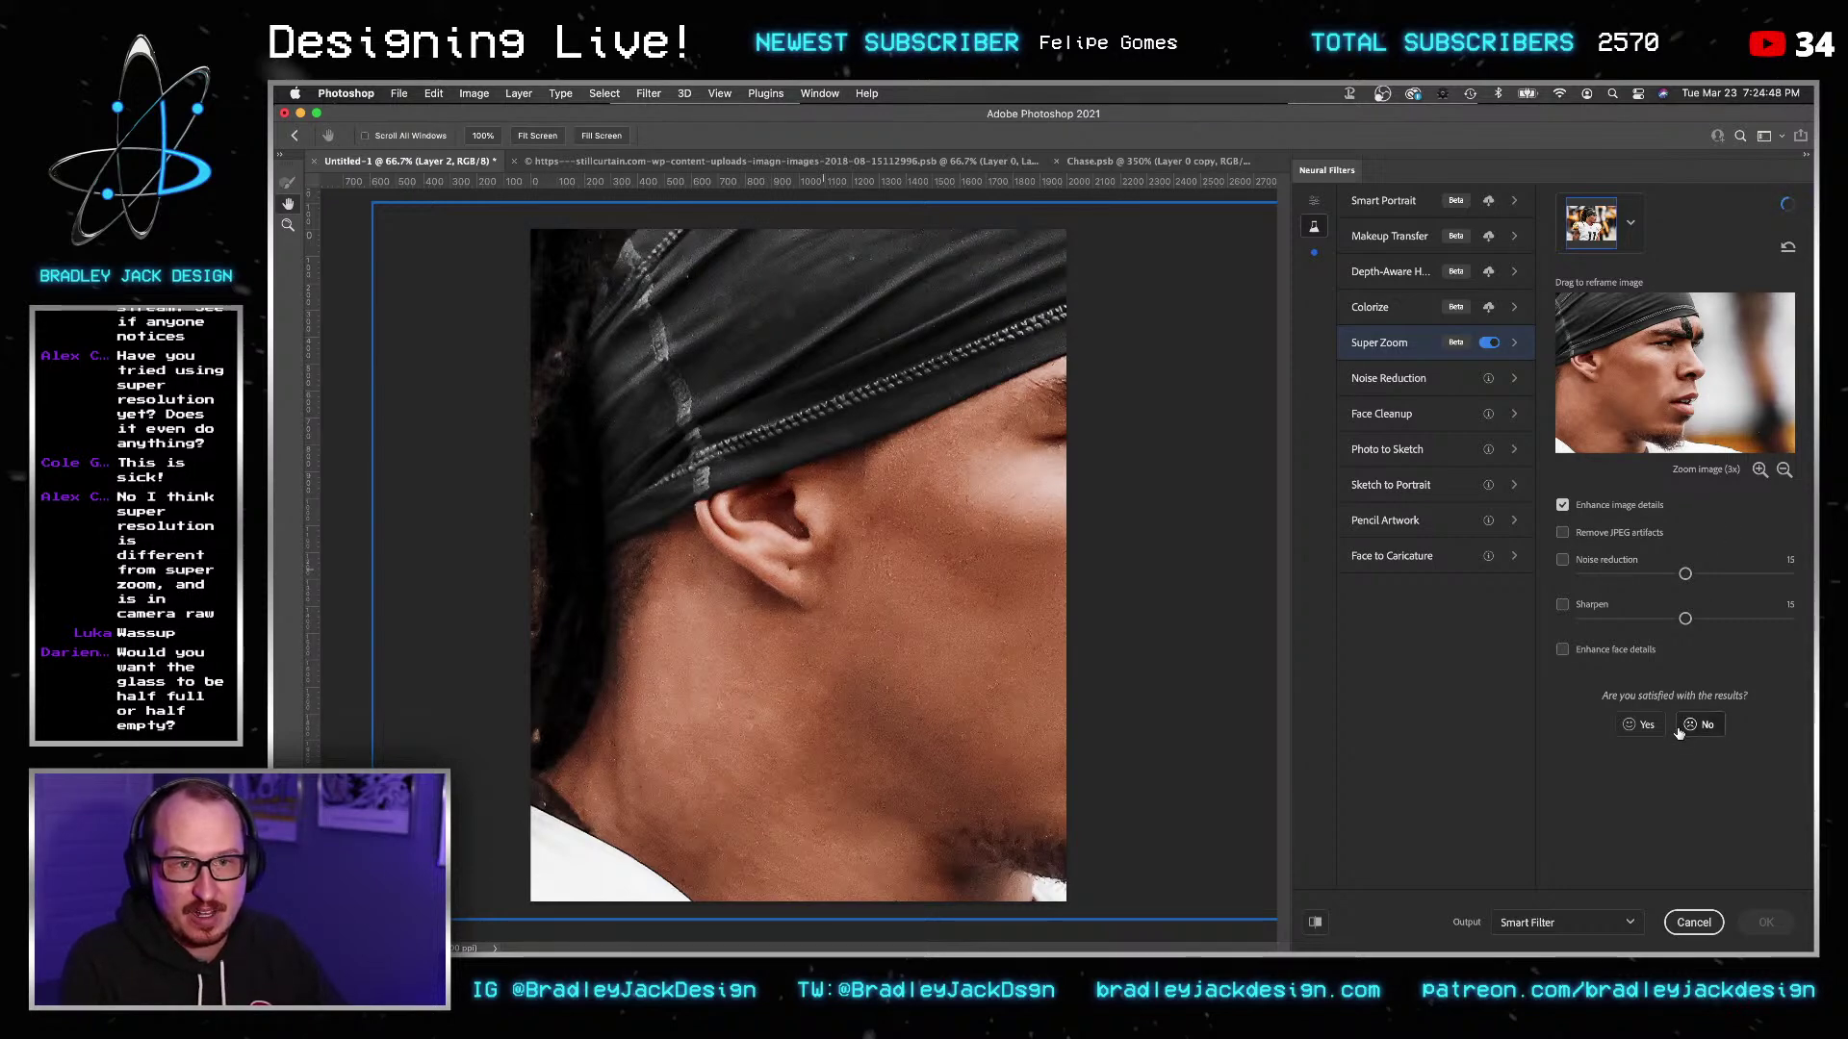
click(1694, 922)
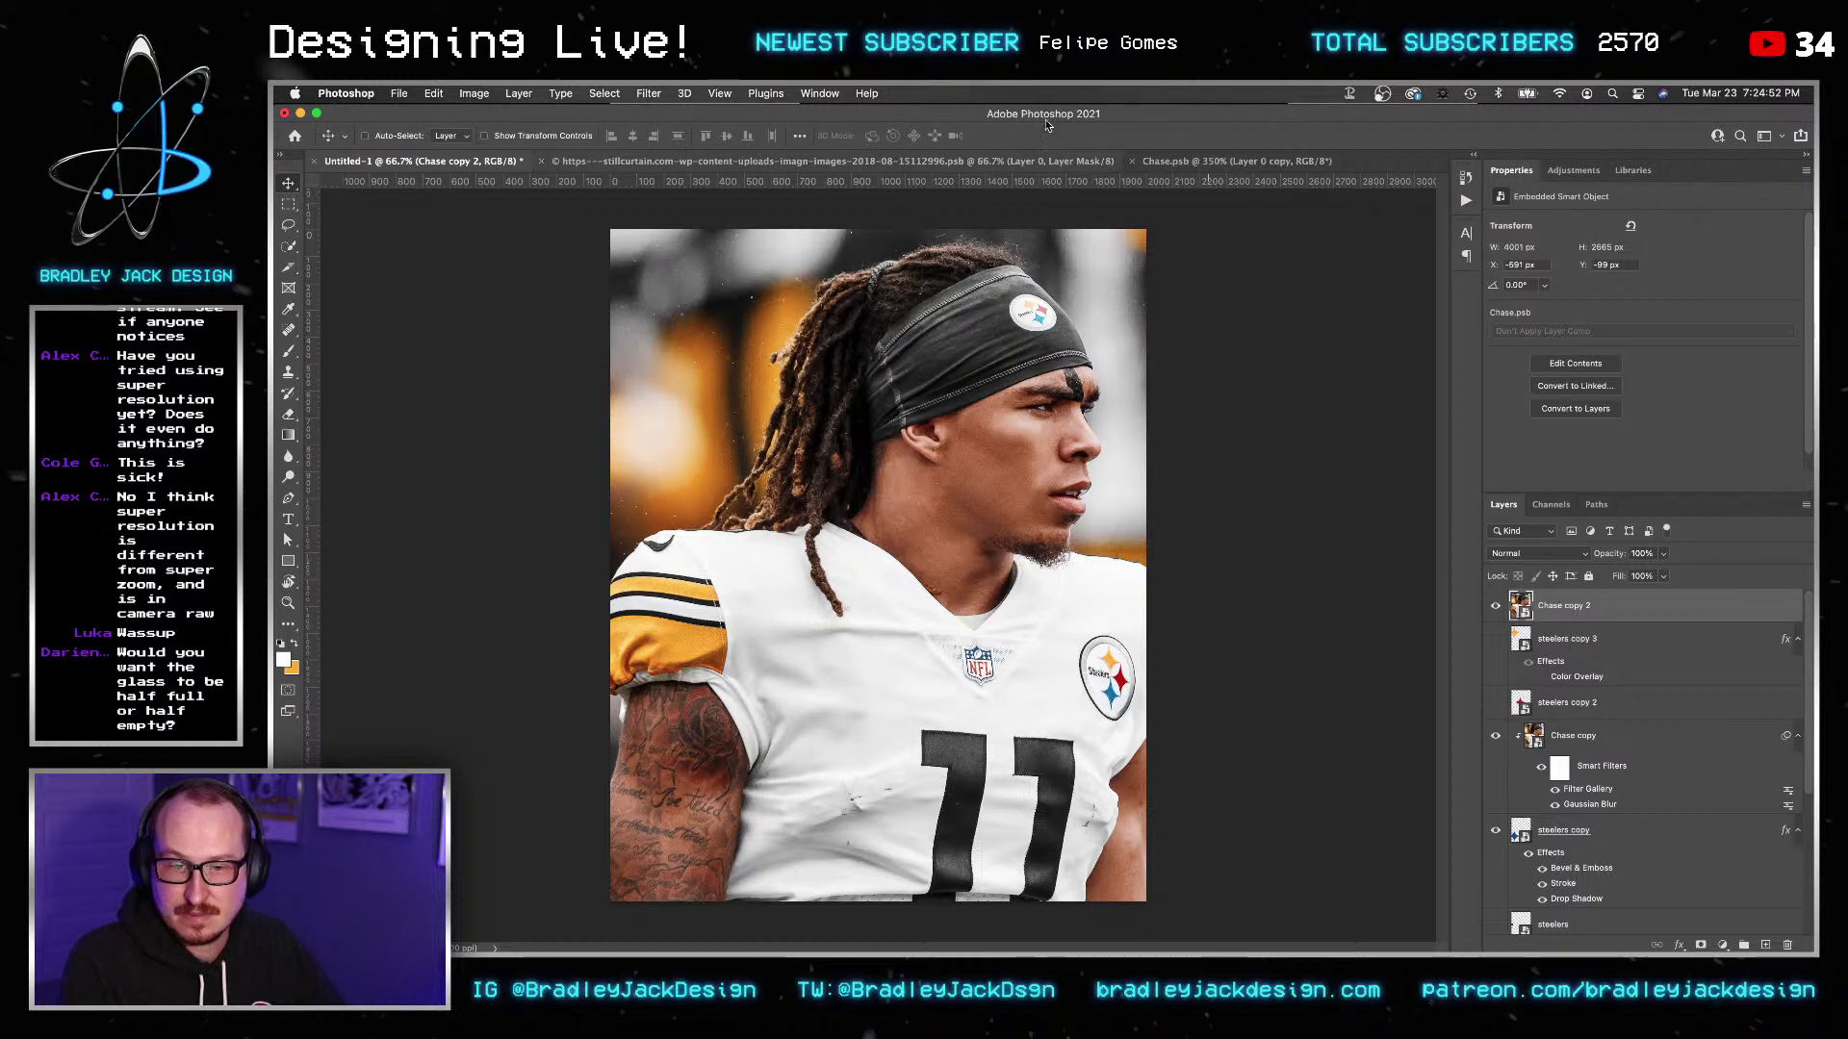
Examine the Camera Raw Filter's Basic, Effects, Optics and other edit sections for the Chase copy 2 layer.
click(750, 95)
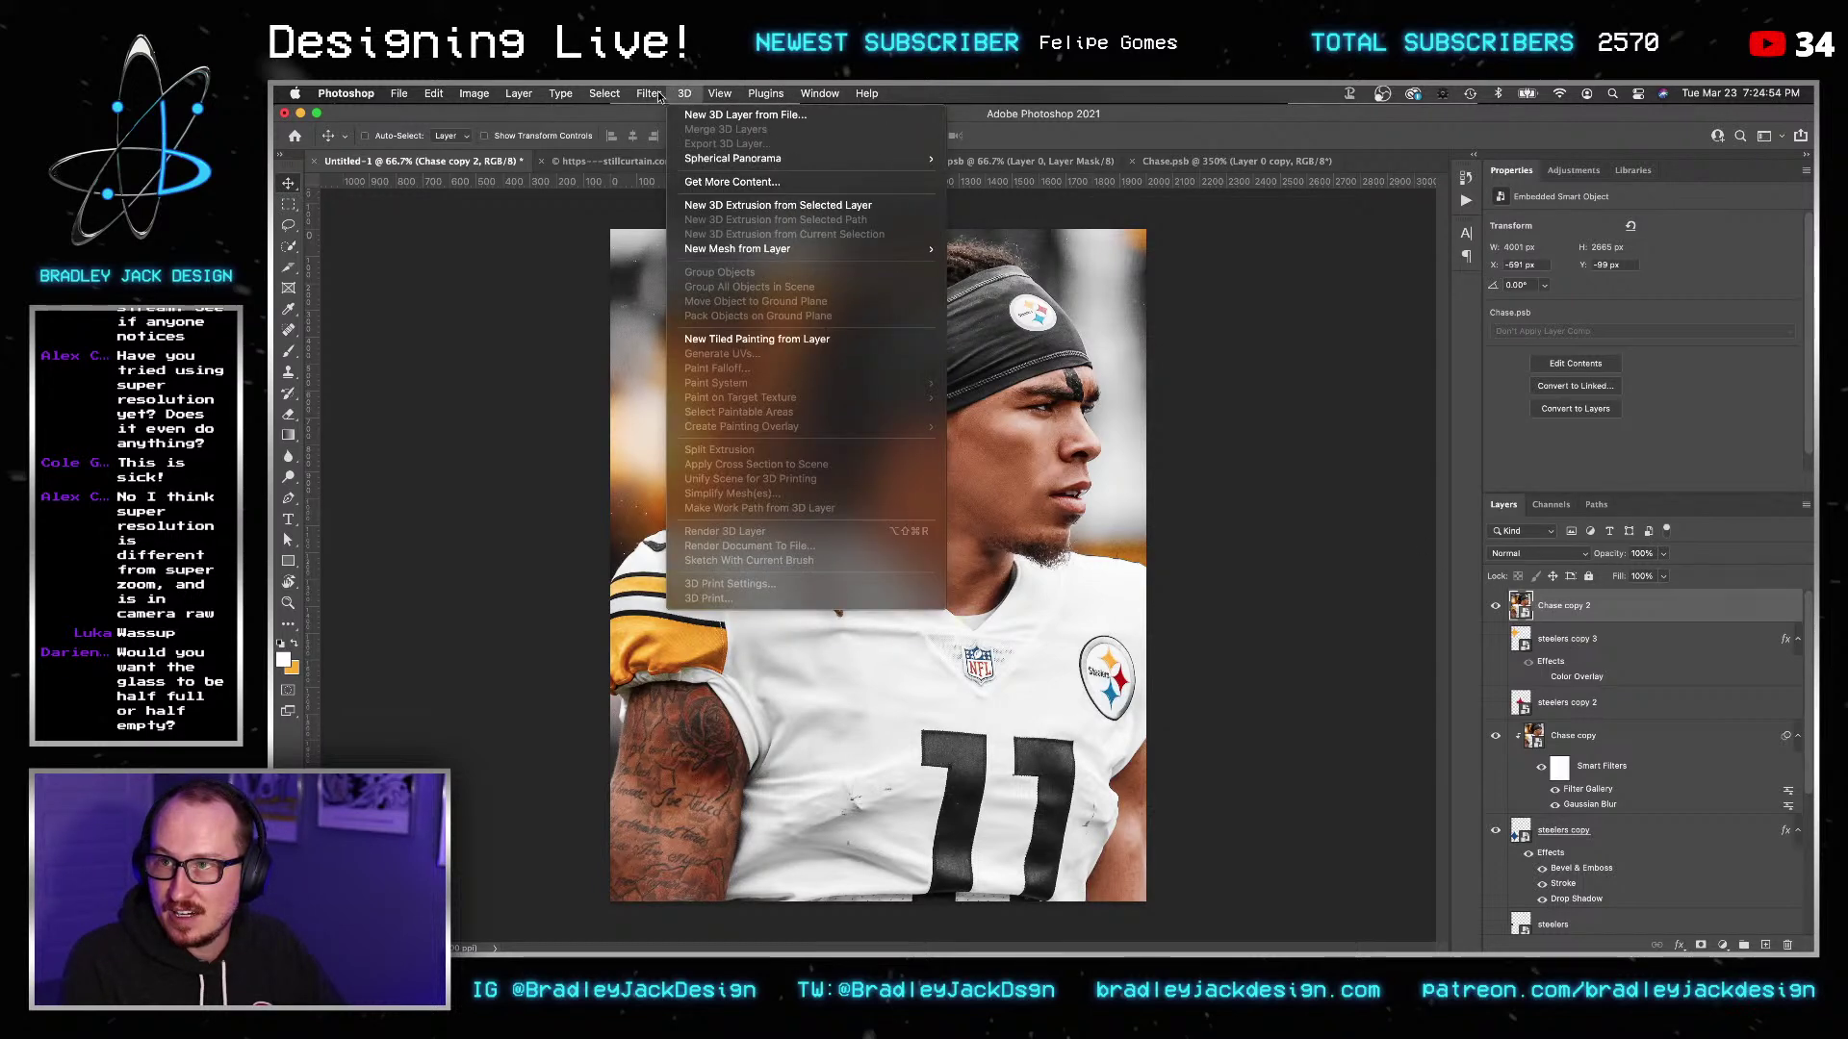
click(695, 216)
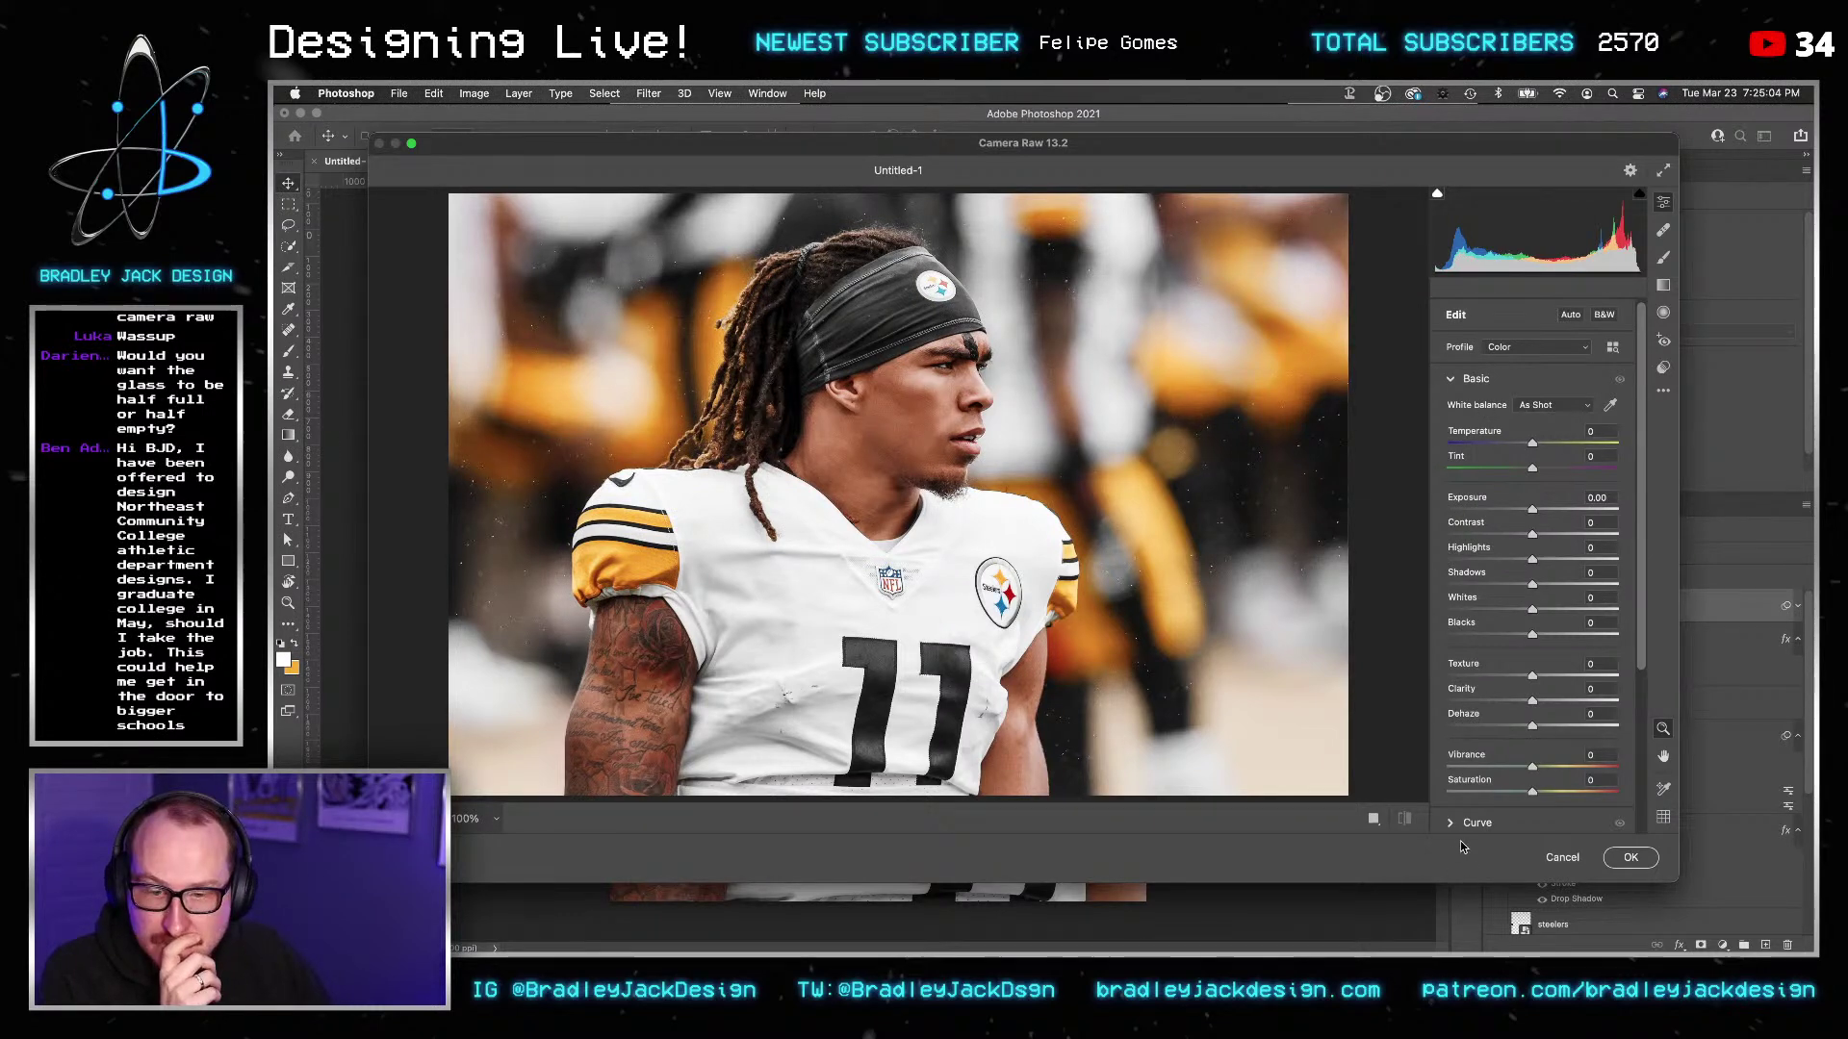
scroll(1463, 847, down, 5)
click(1463, 787)
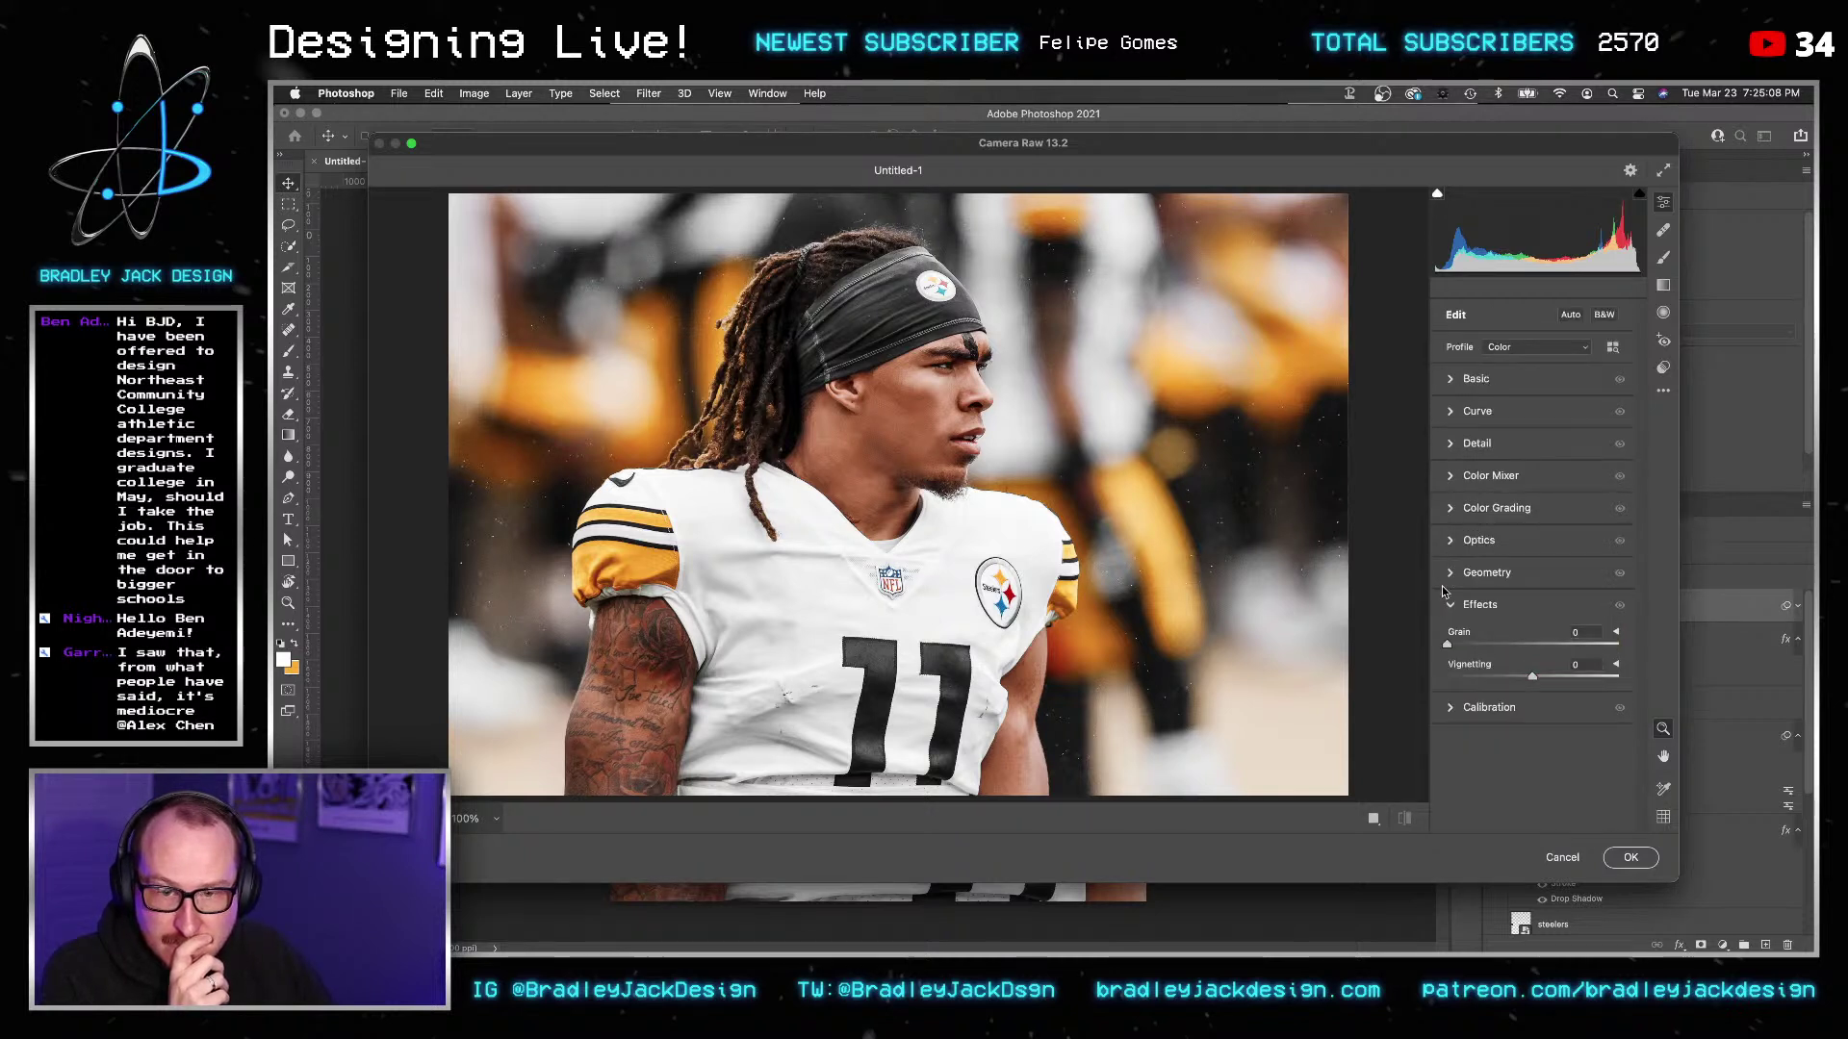
click(1448, 573)
click(1455, 449)
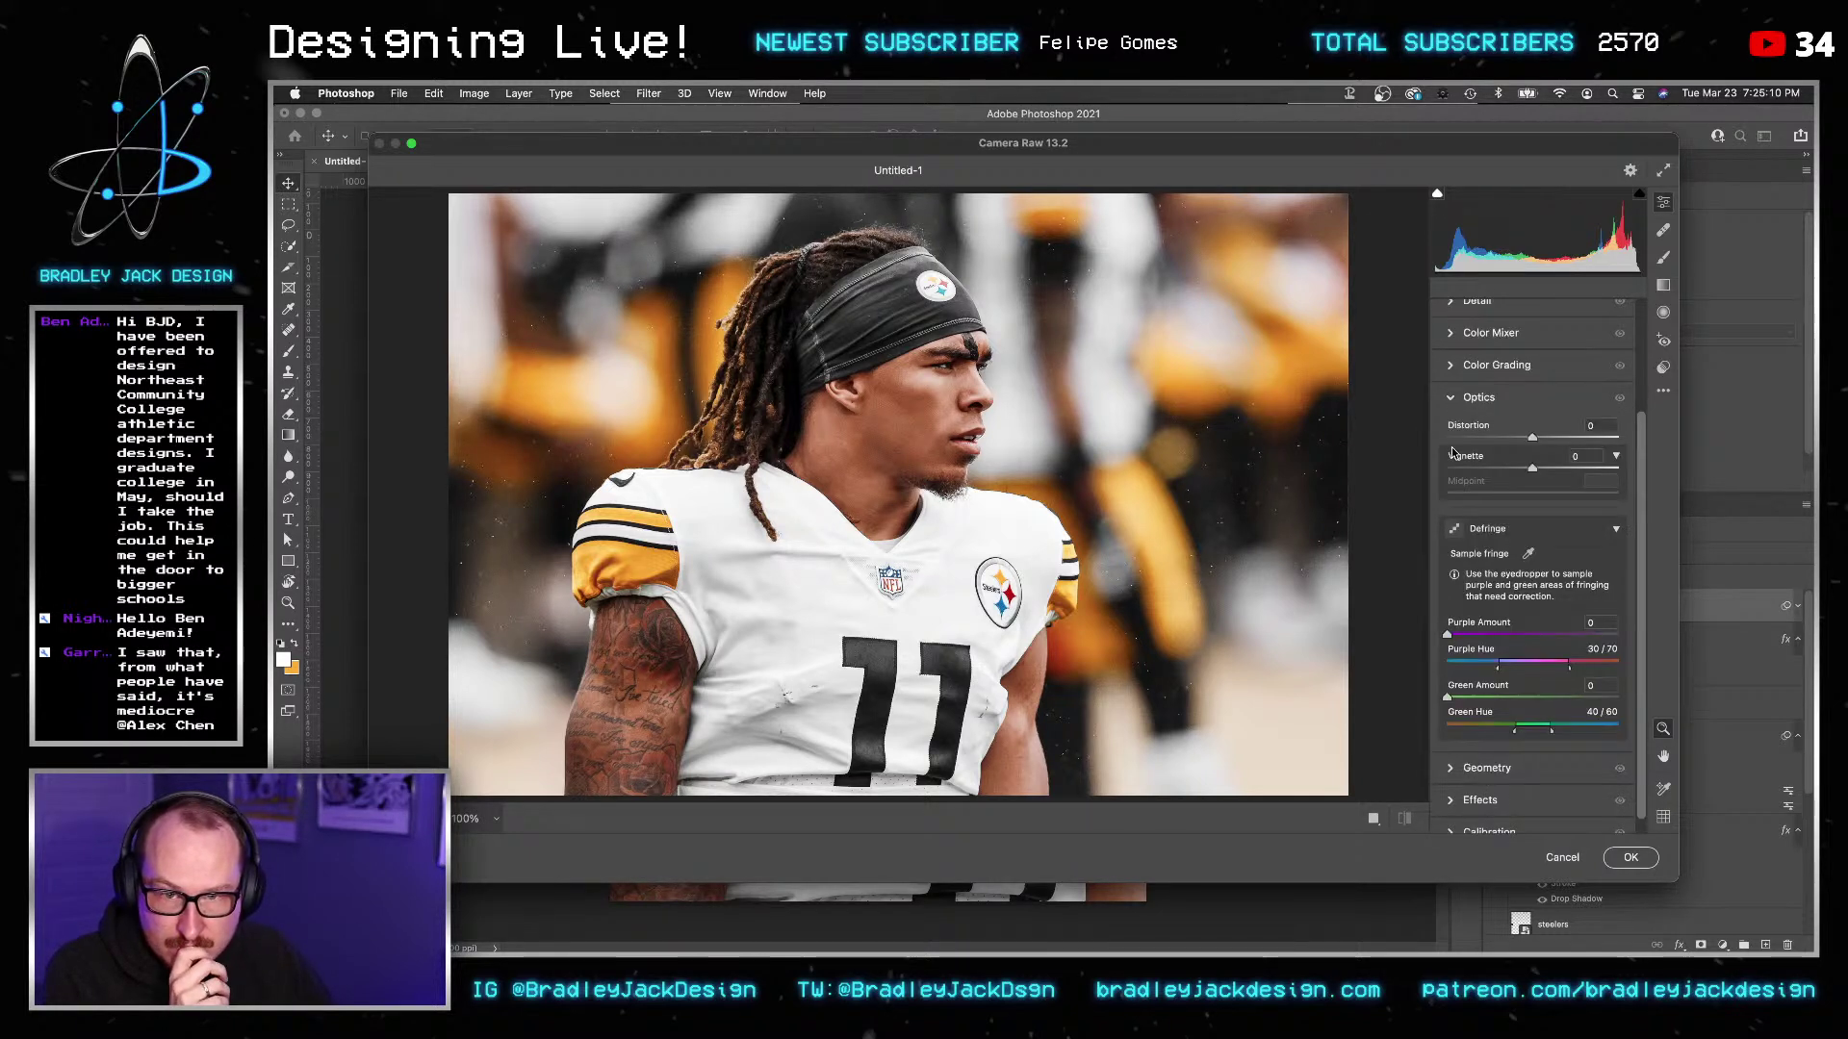
click(1450, 364)
click(1450, 333)
click(1451, 379)
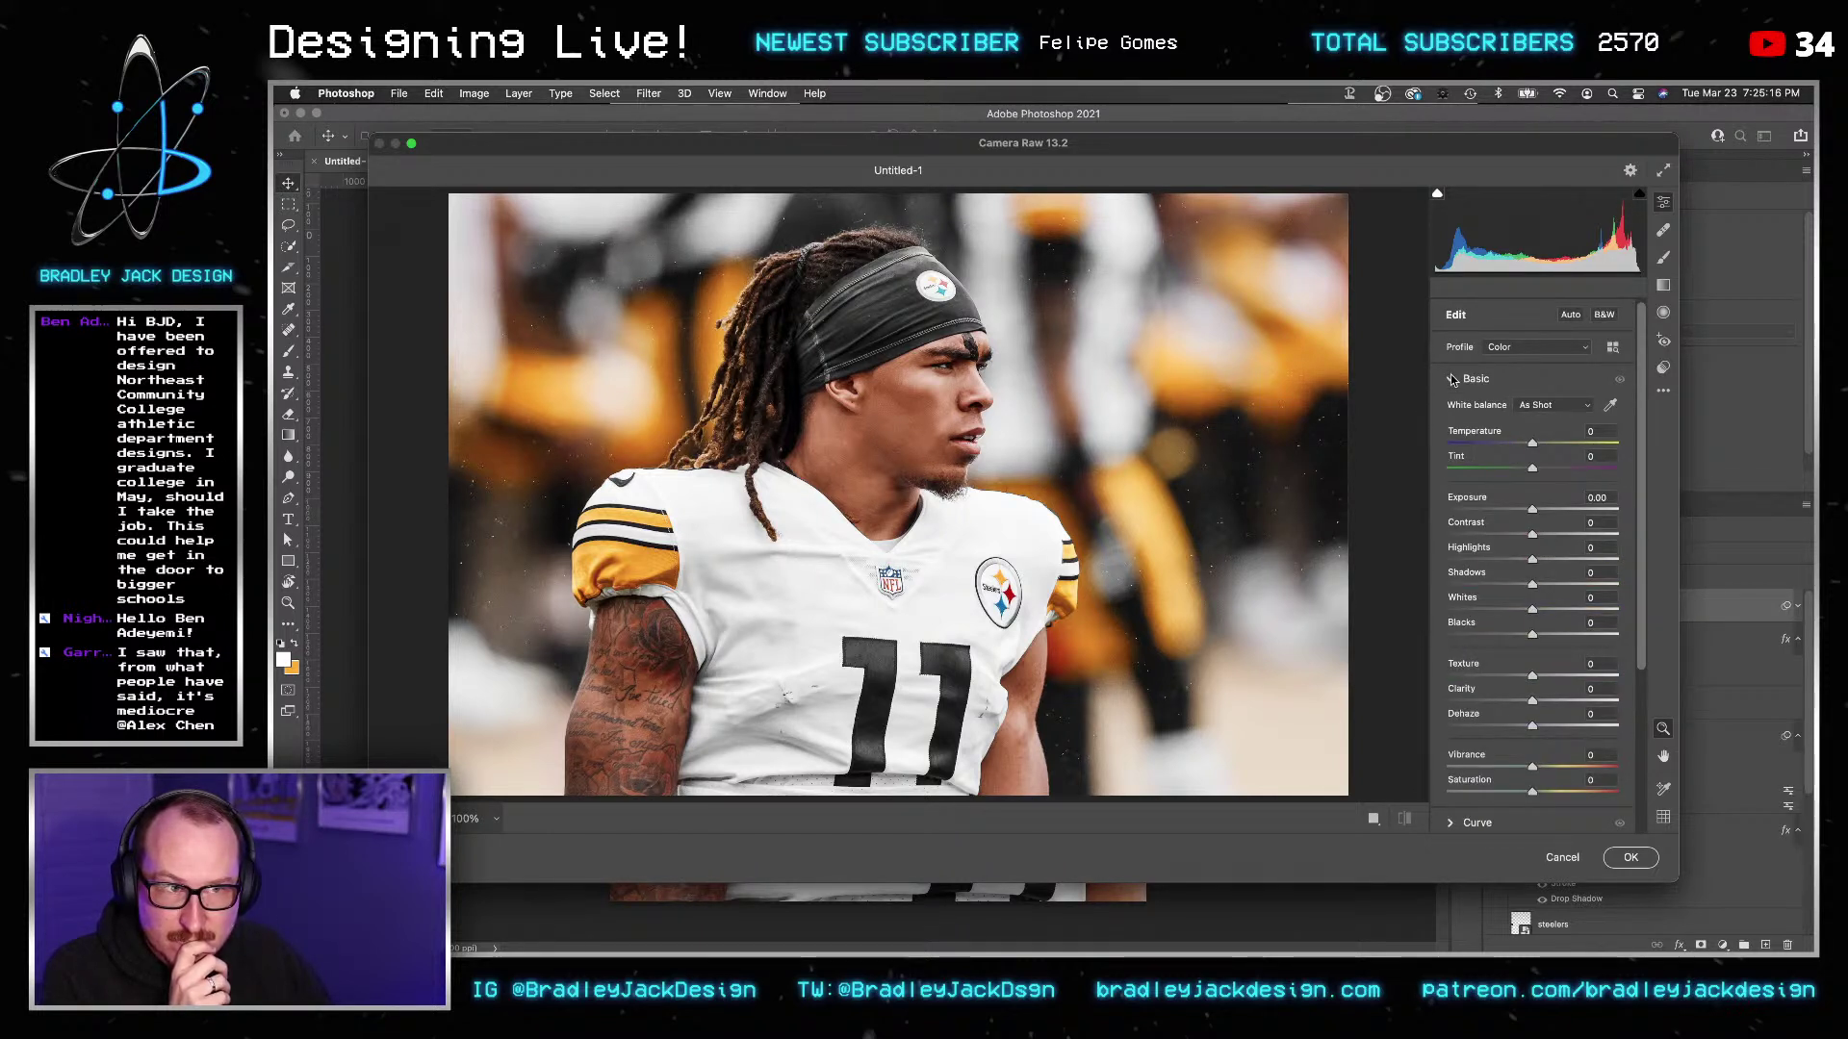
click(1451, 379)
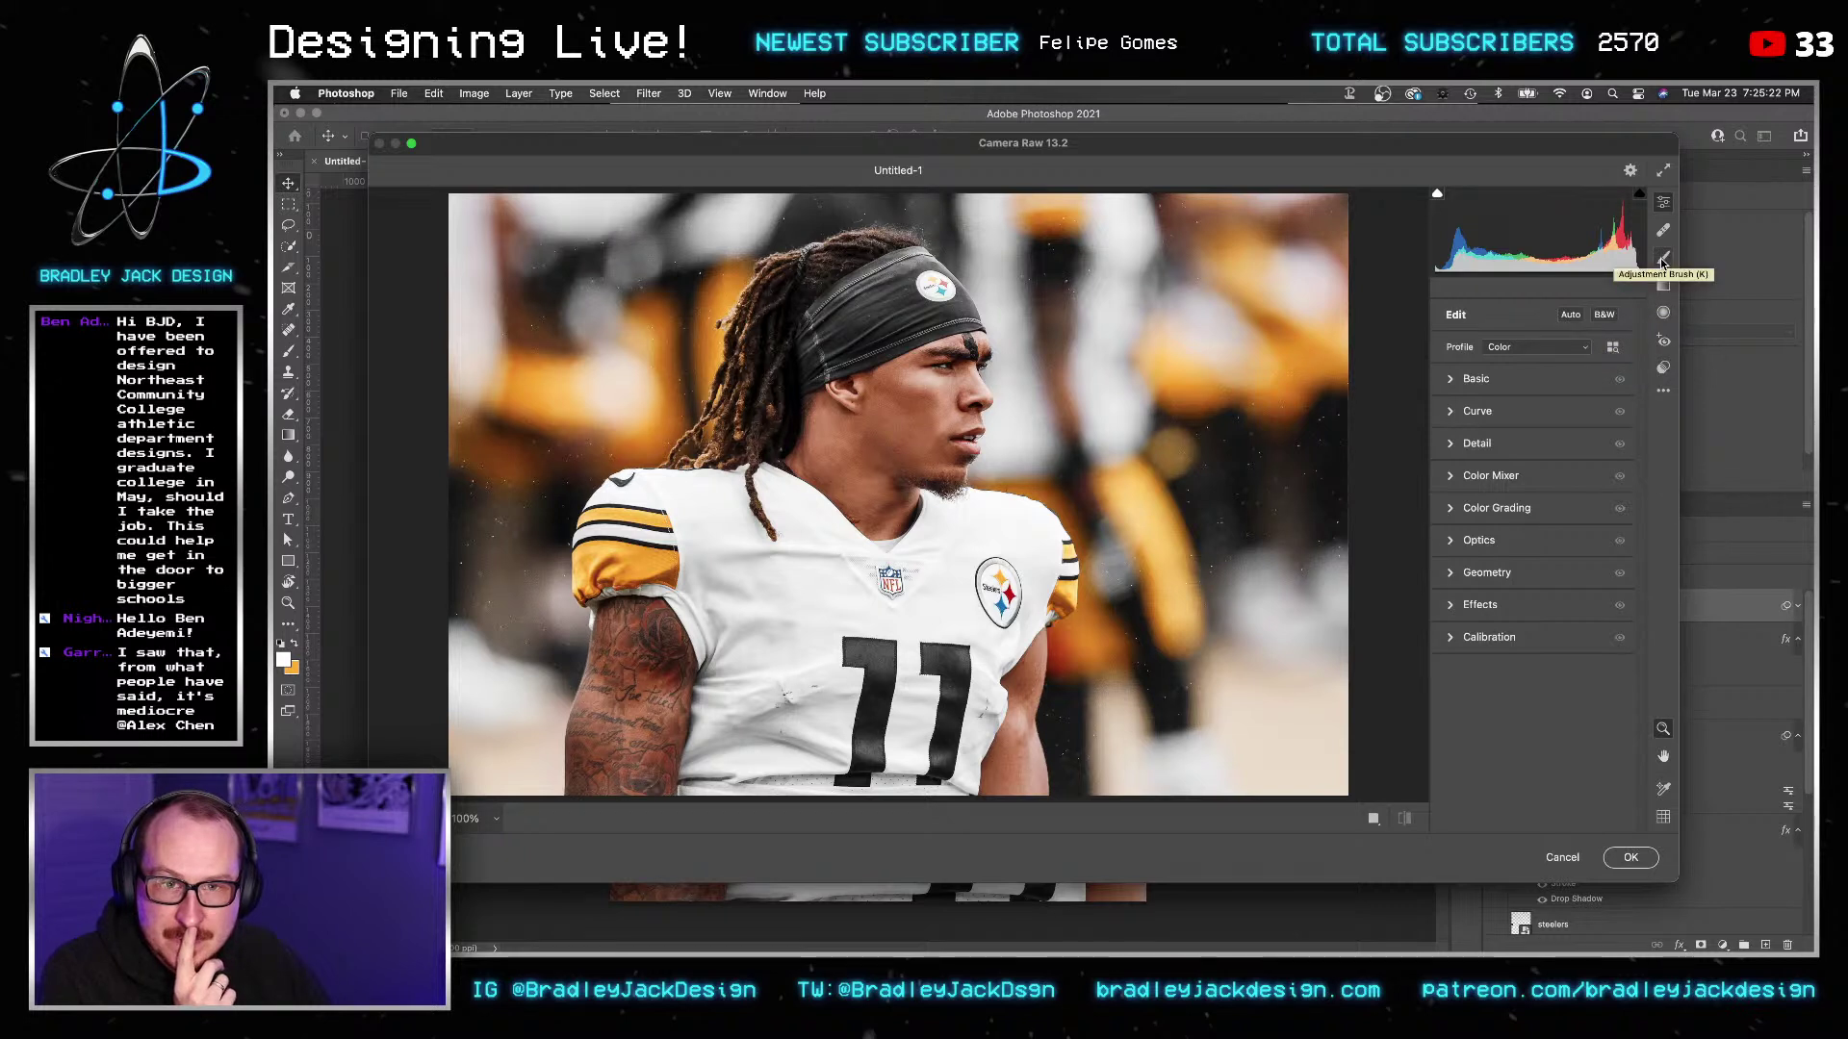
Check Camera Raw's additional settings options, cancel the filter and delete the Chase copy 2 layer.
click(1664, 391)
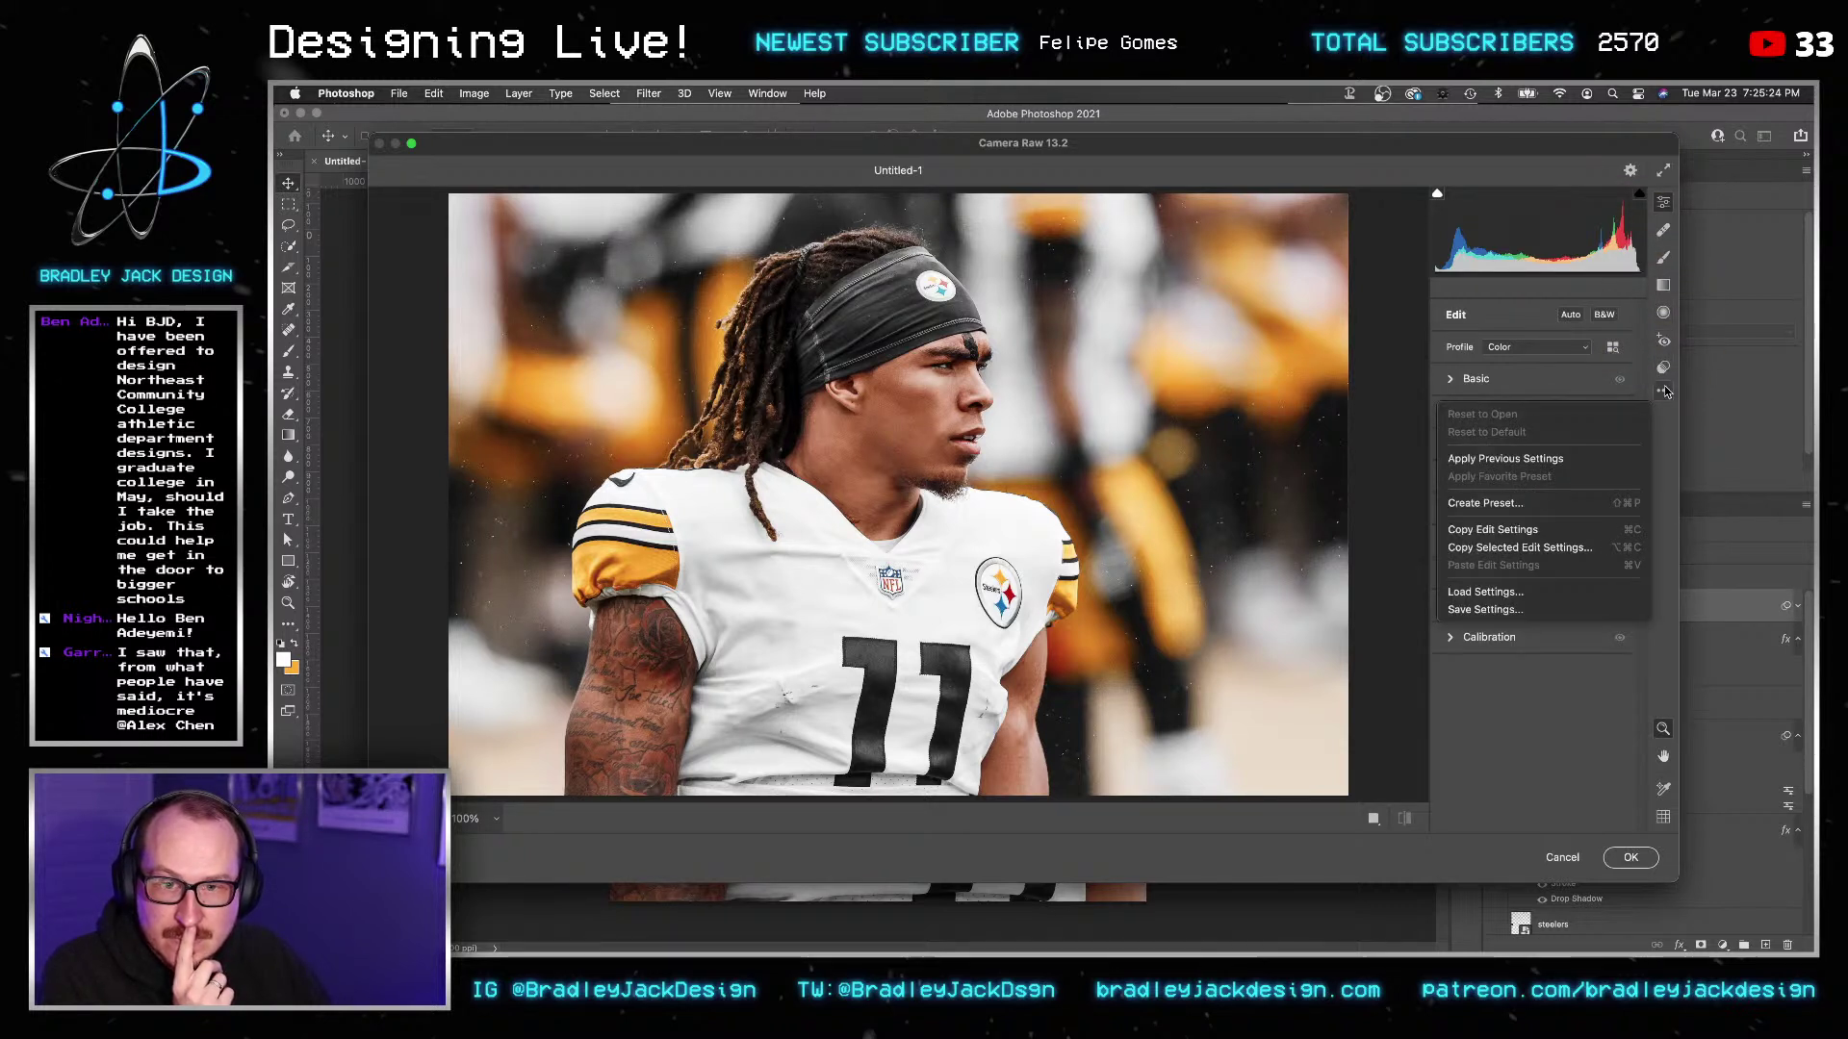
click(1664, 390)
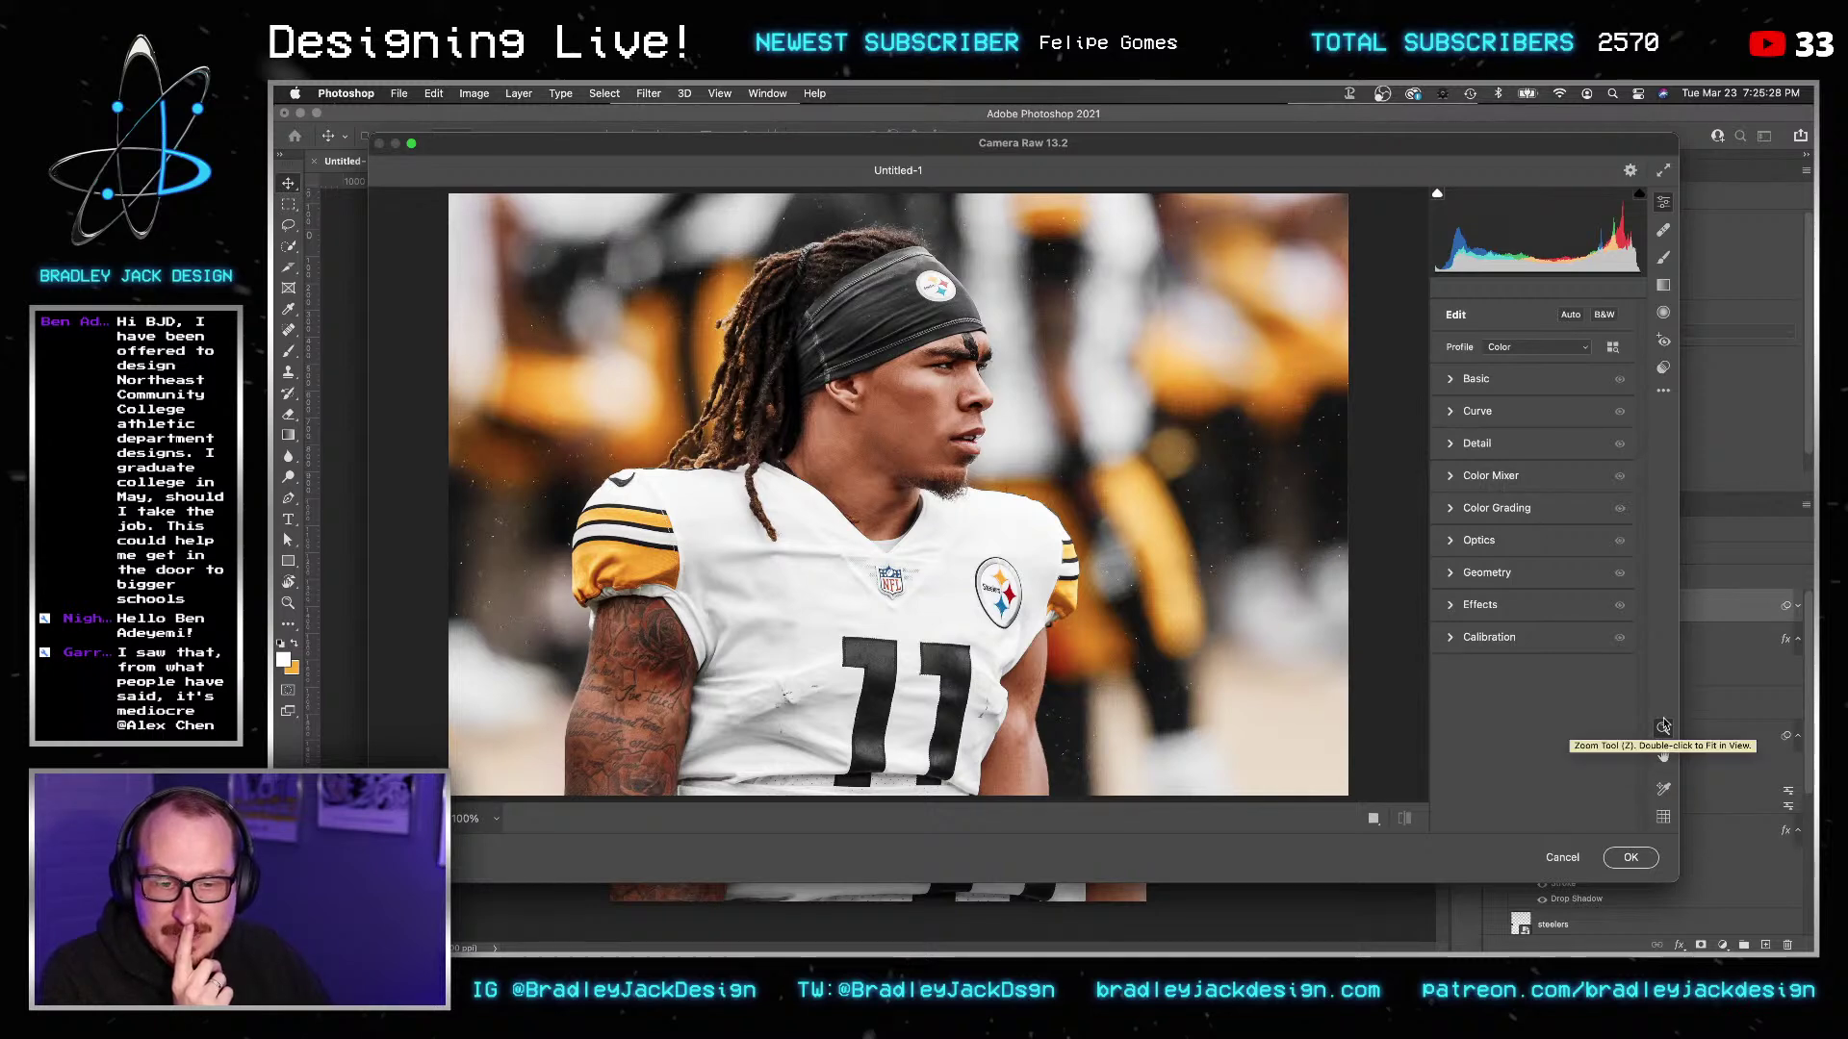
click(1562, 857)
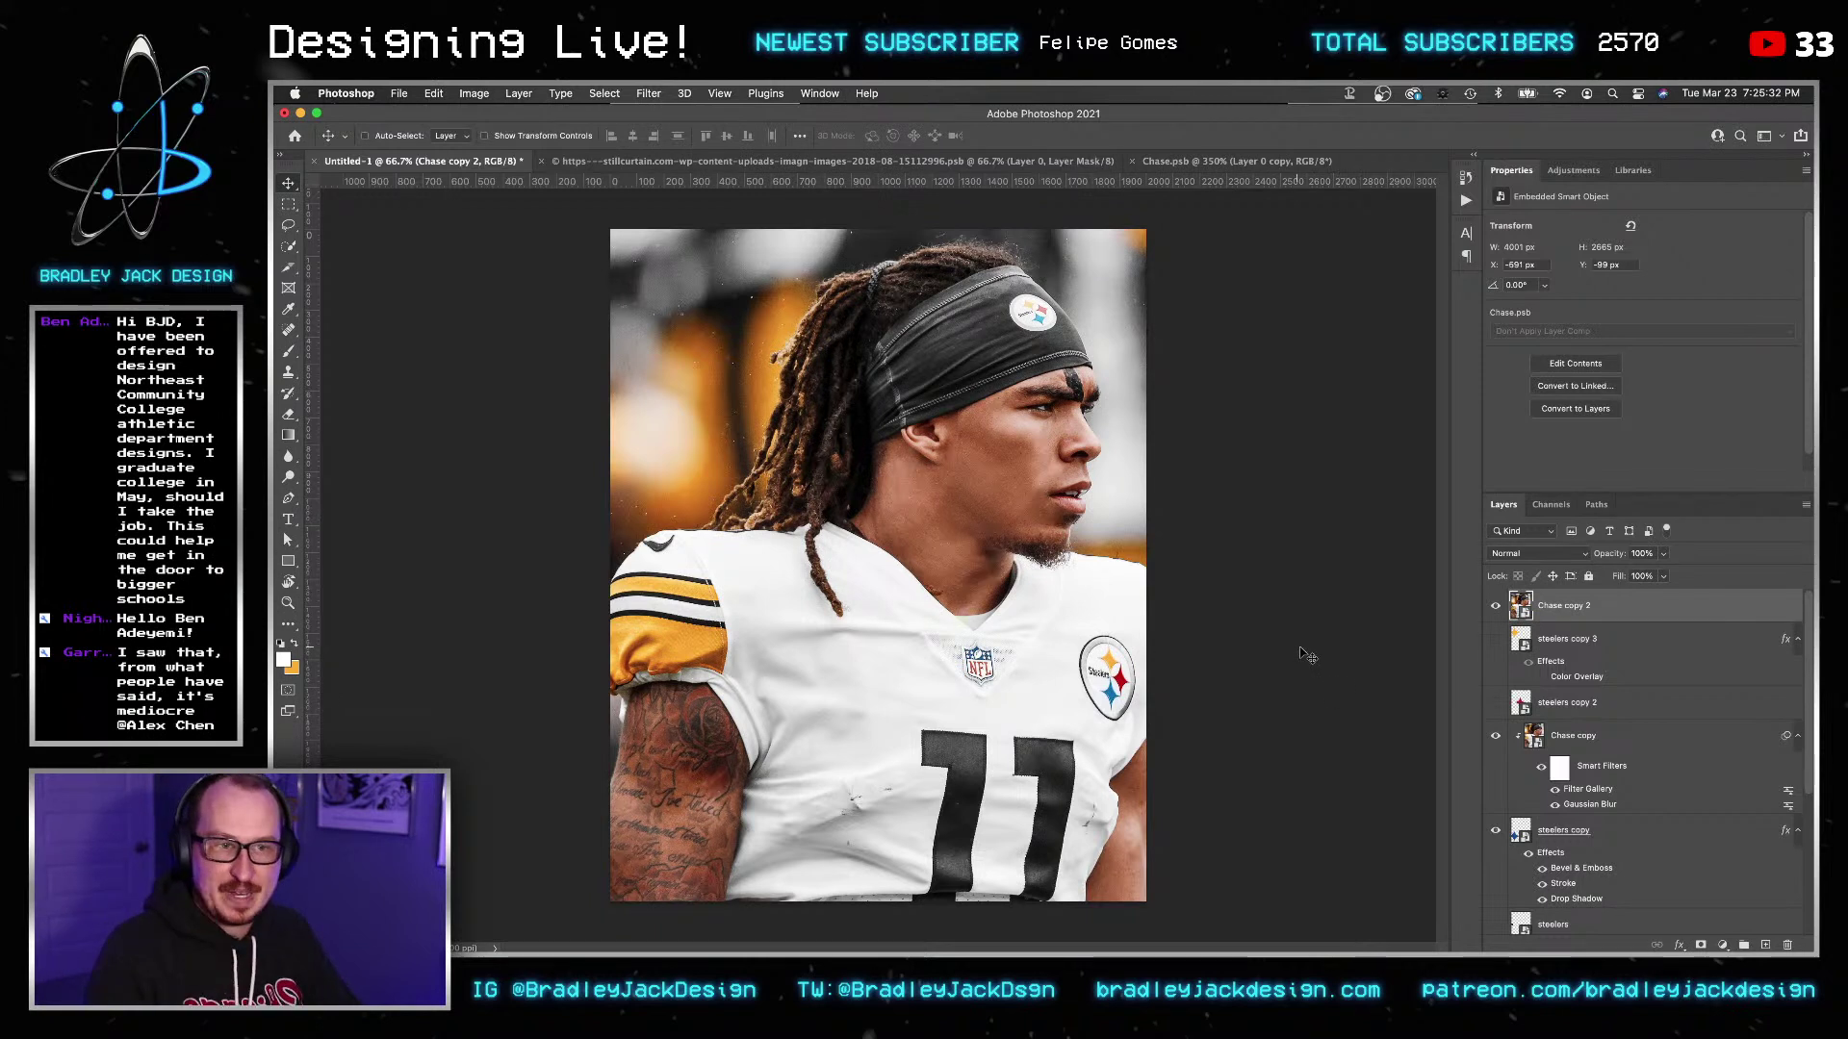
key(Delete)
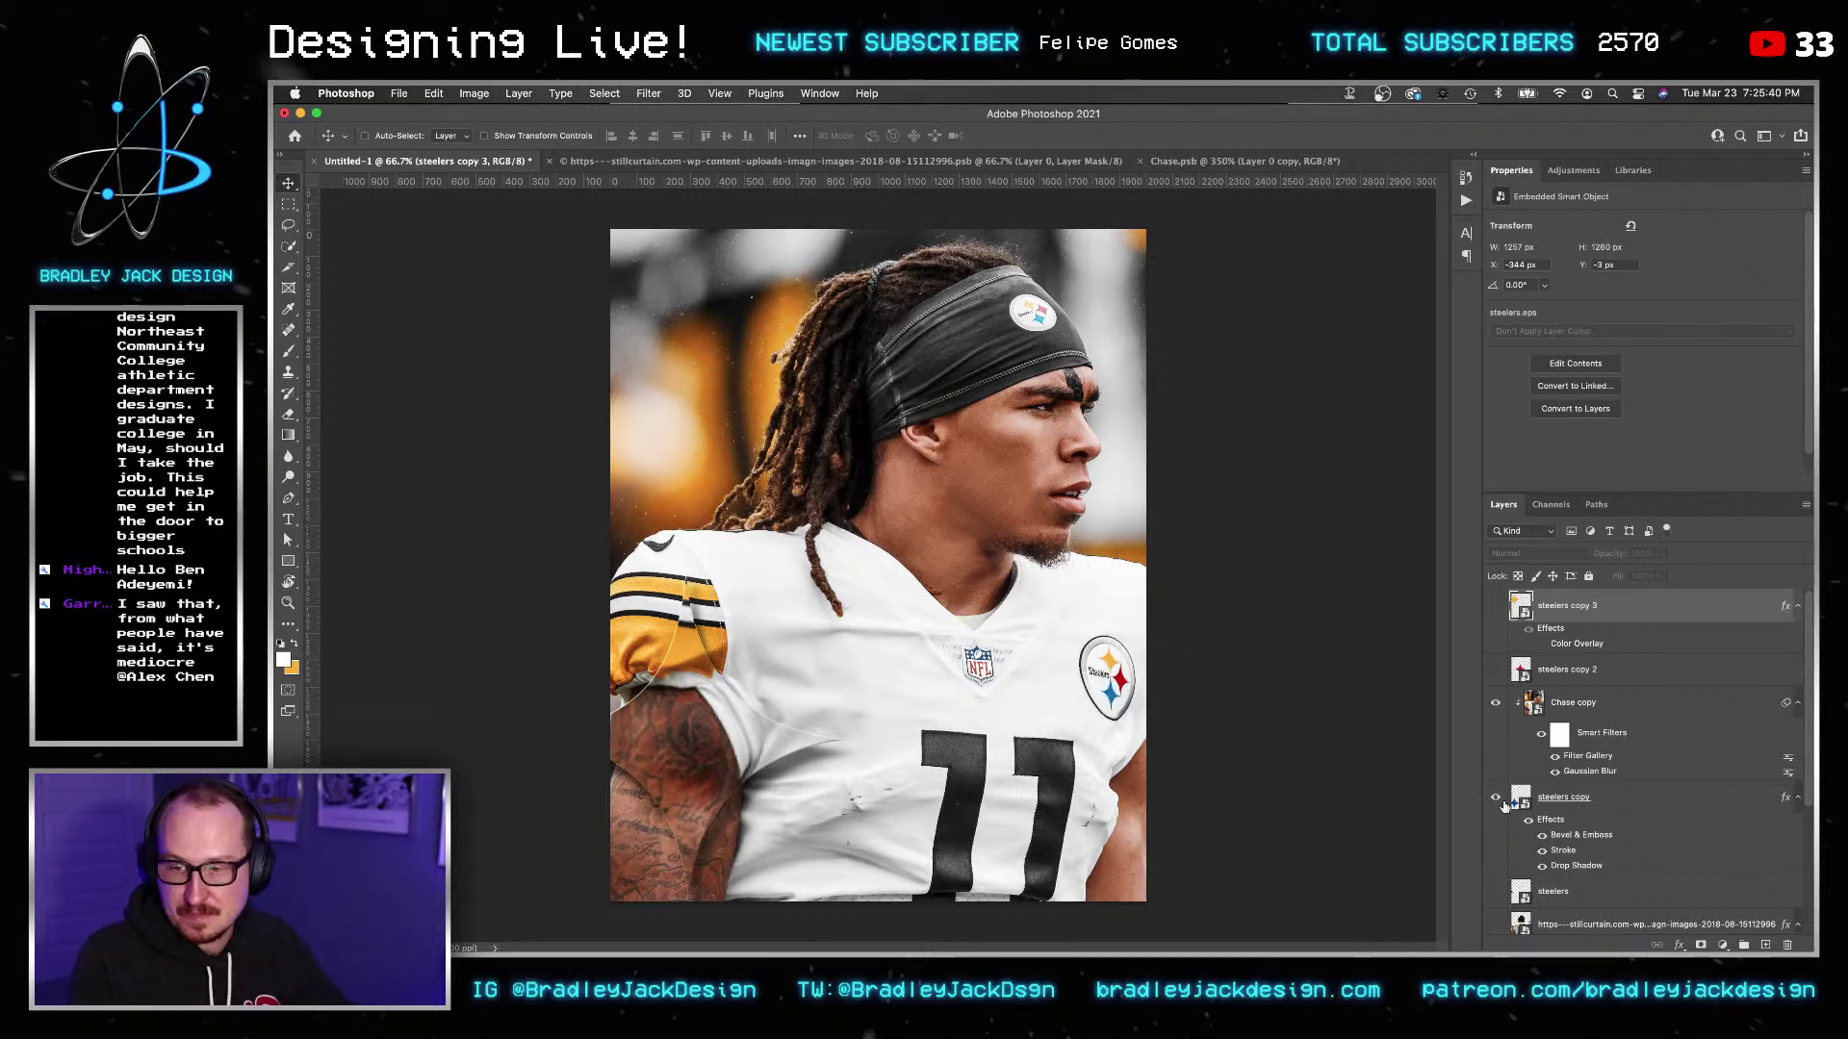
Set the starting opacity stop of the steelers copy layer's Stroke gradient to 50% and apply the layer style.
scroll(1636, 731, down, 4)
scroll(1586, 703, up, 1)
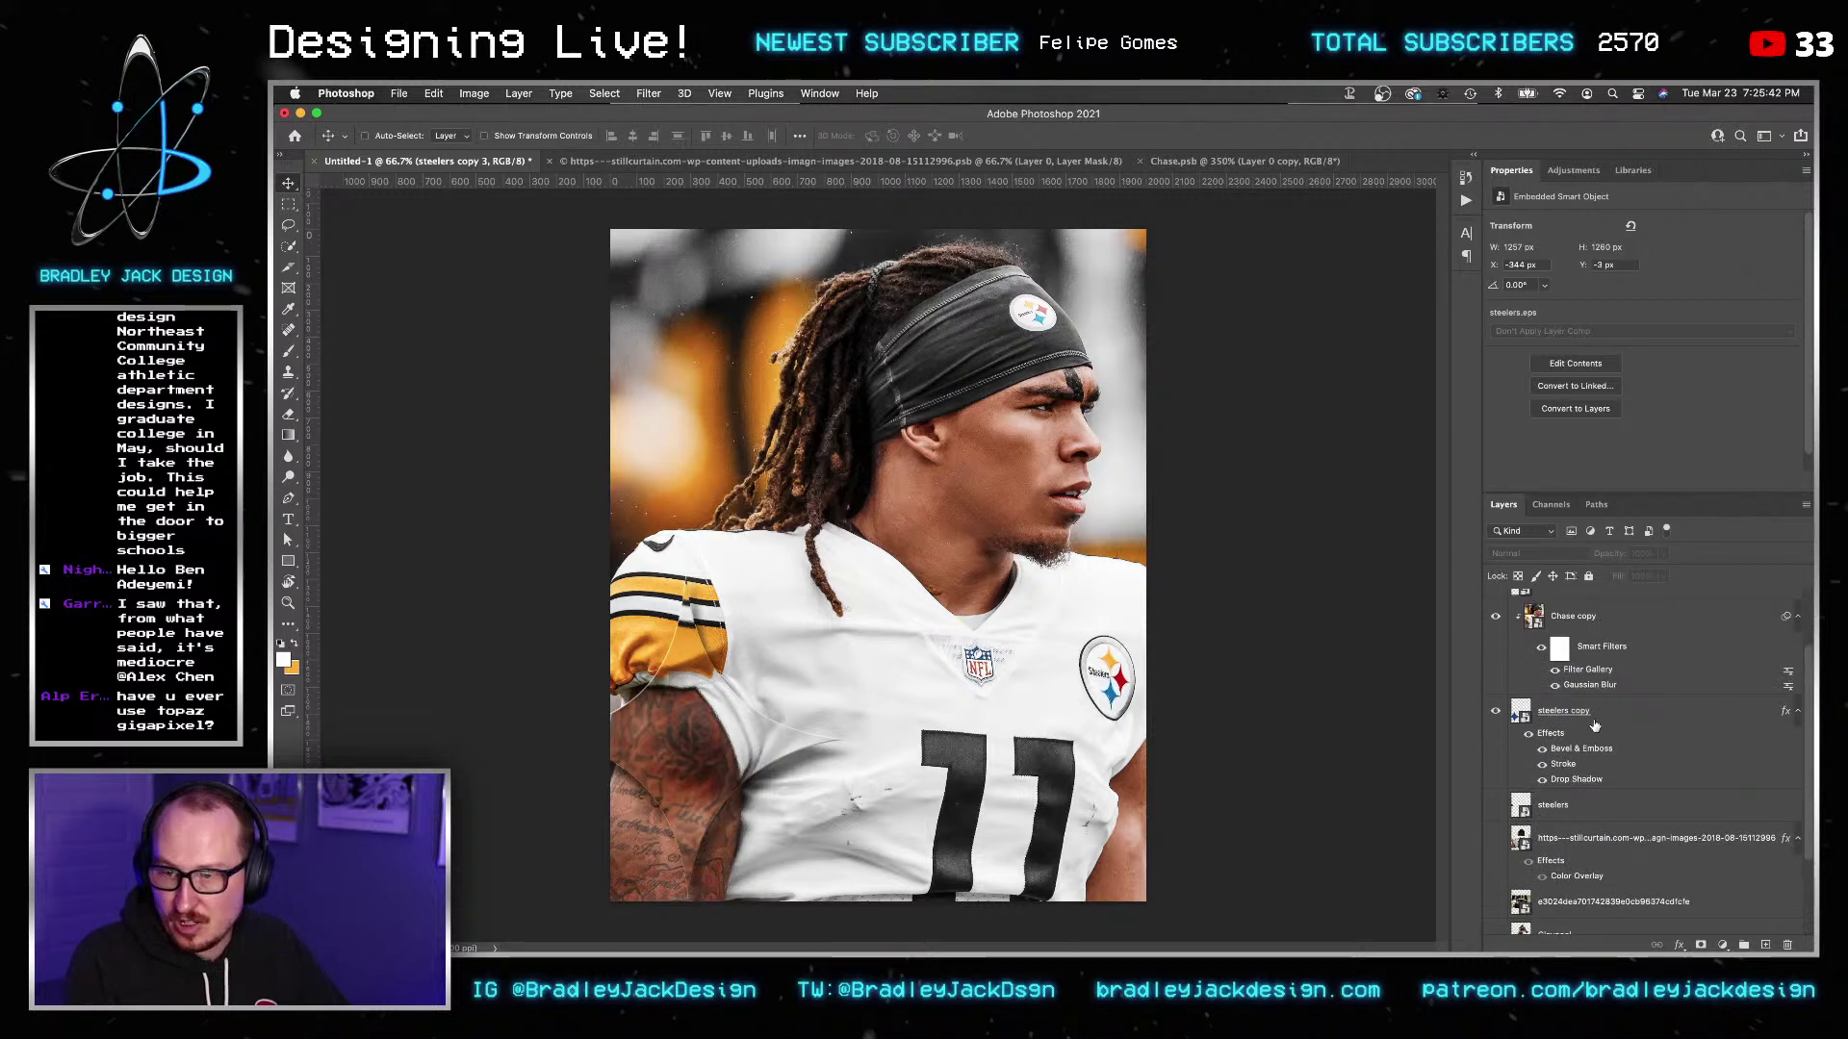
click(1564, 710)
key(z)
drag(752, 731, 767, 731)
key(v)
scroll(767, 731, down, 5)
scroll(767, 732, left, 3)
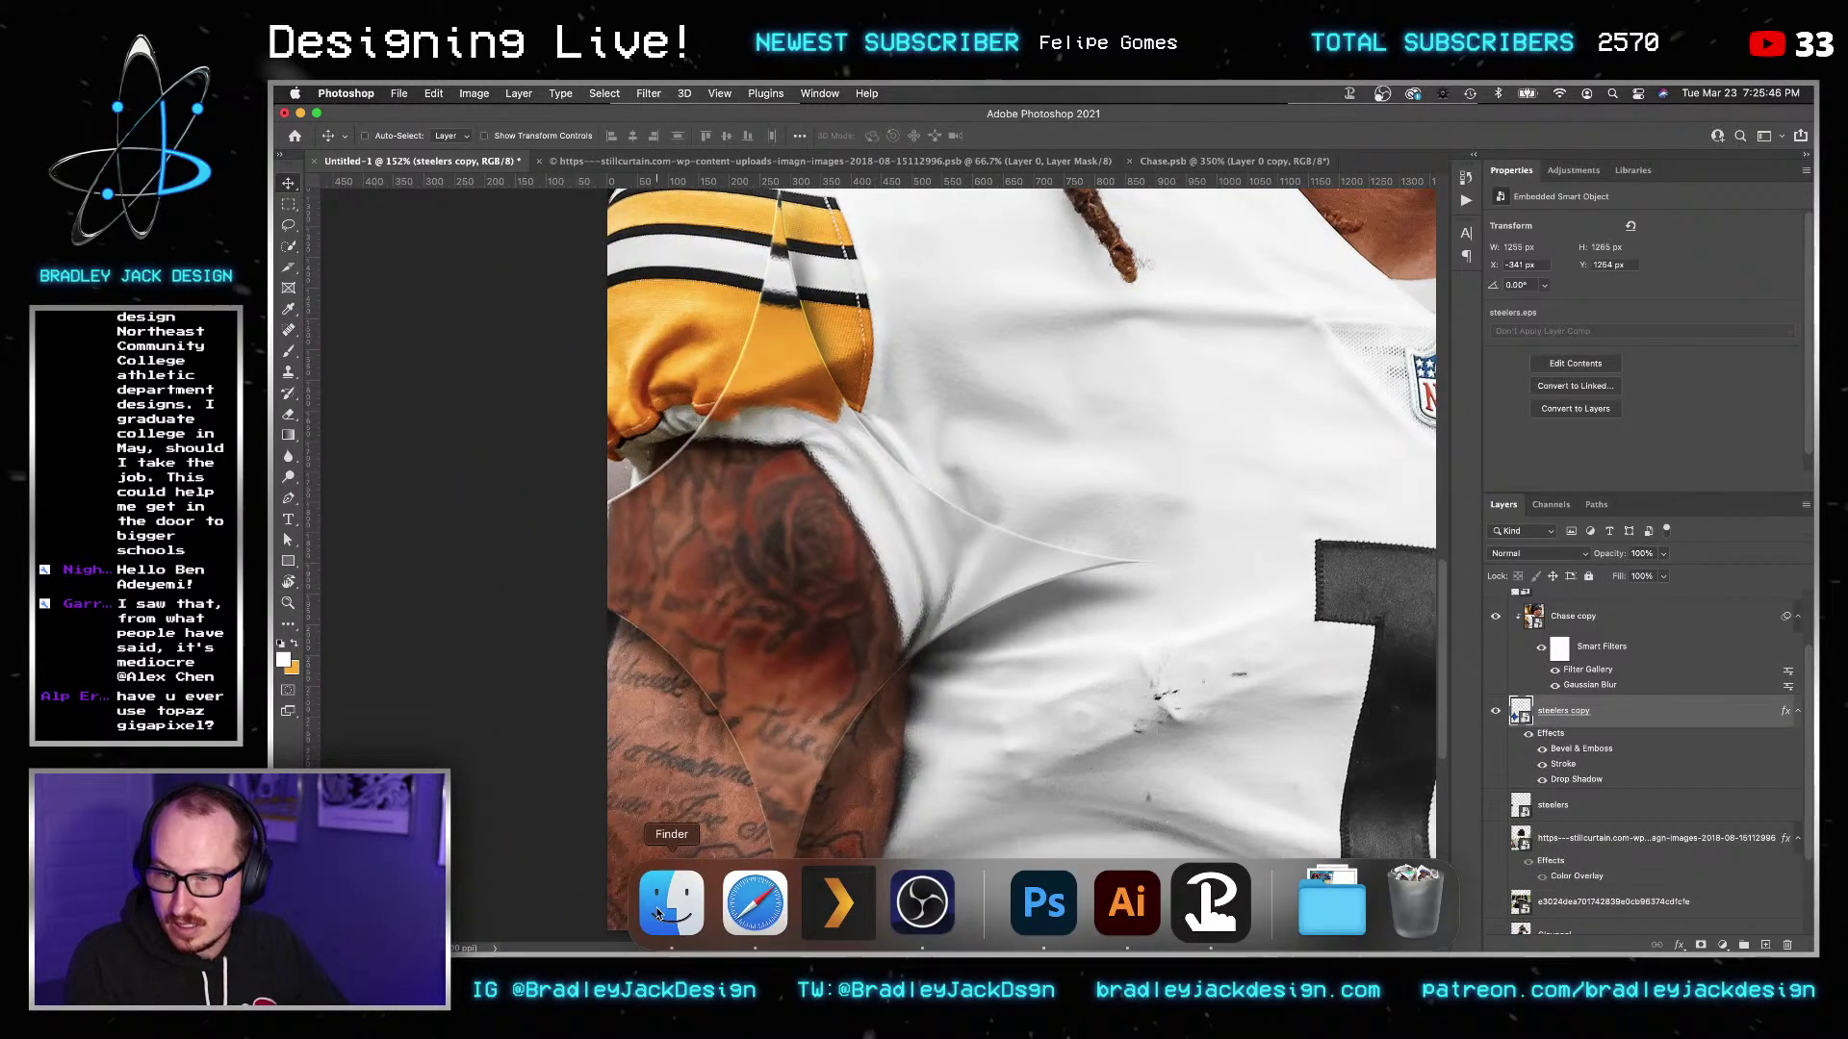
double_click(1563, 764)
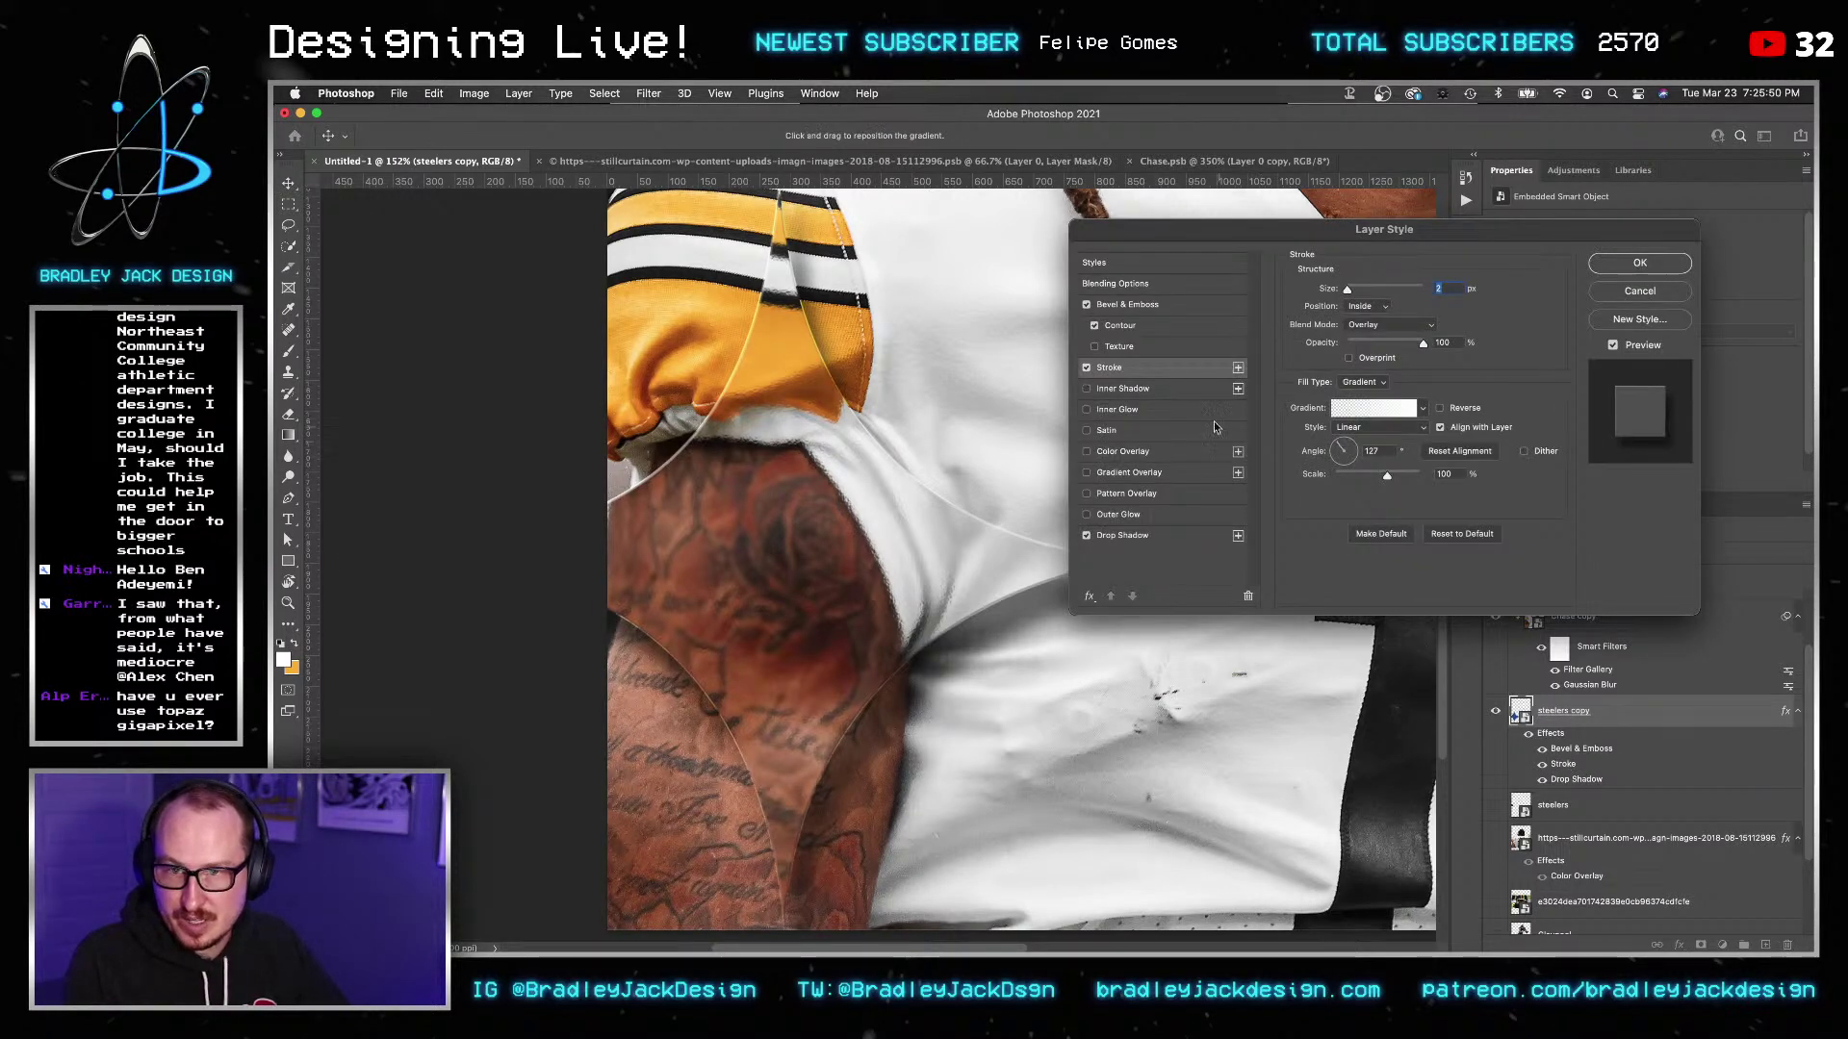
click(1373, 408)
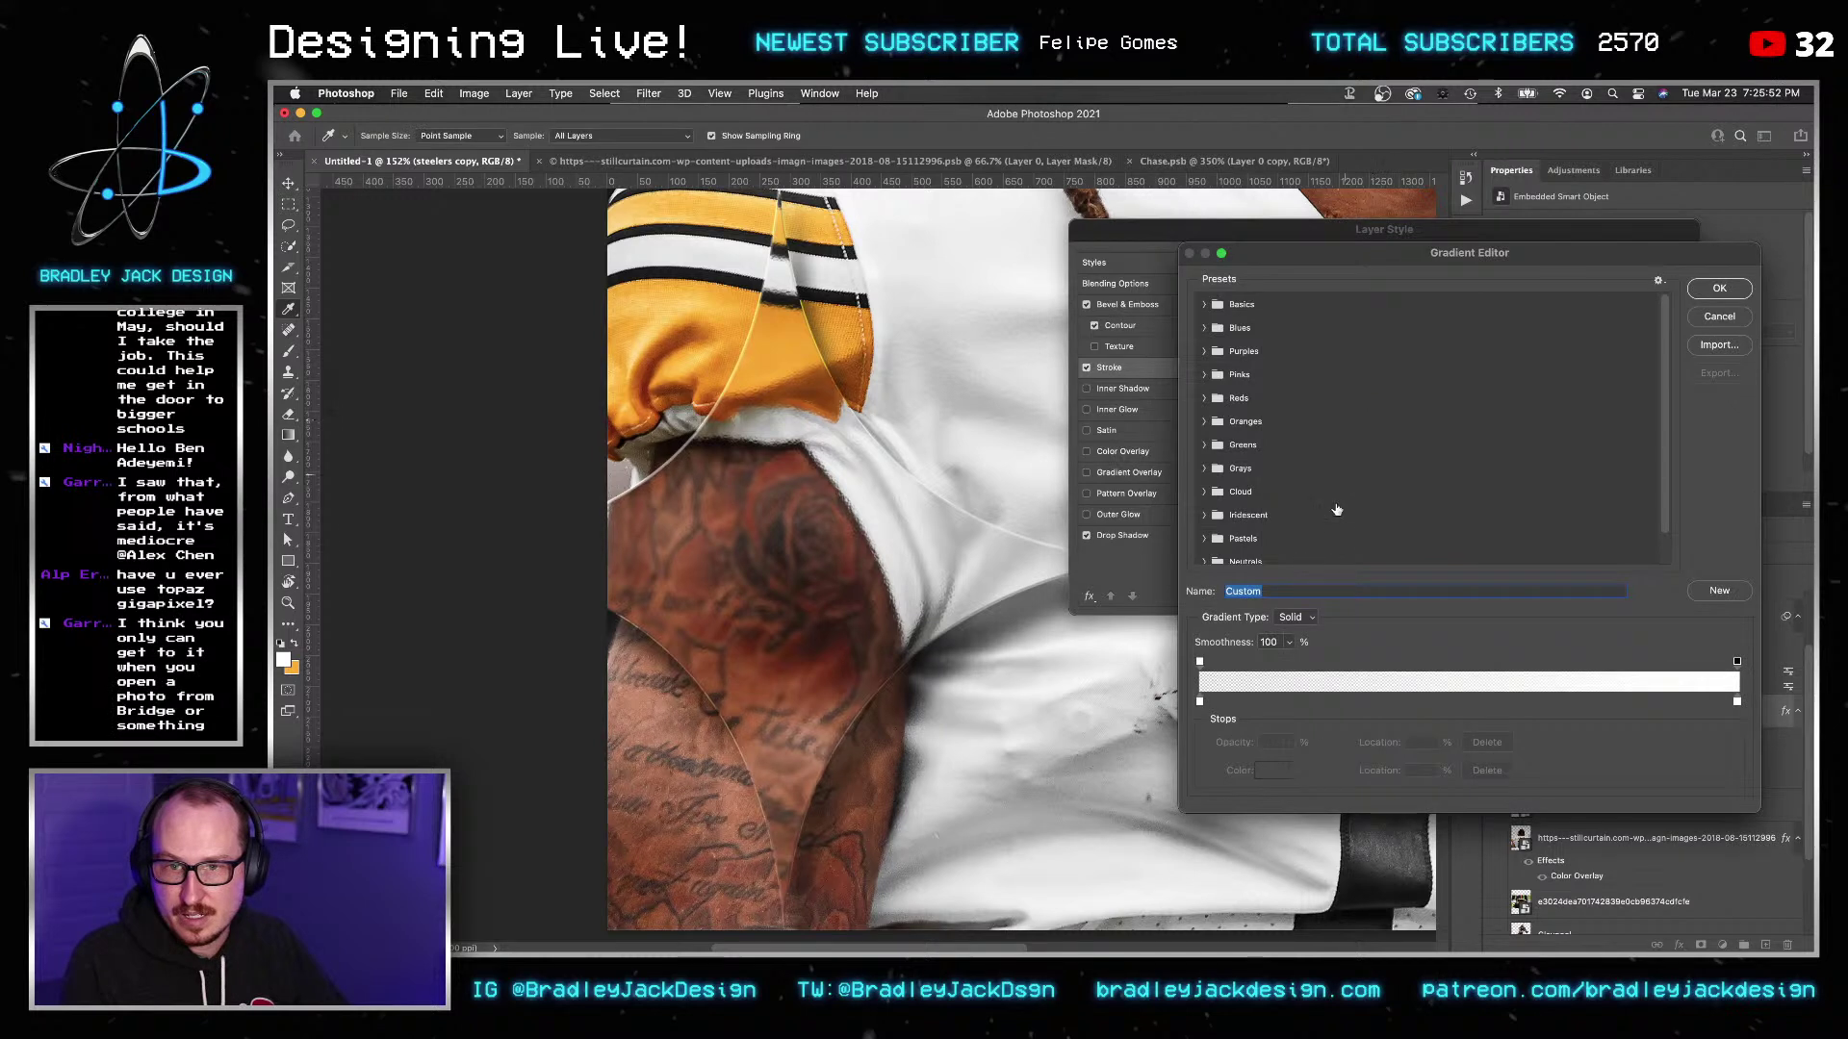
click(1200, 702)
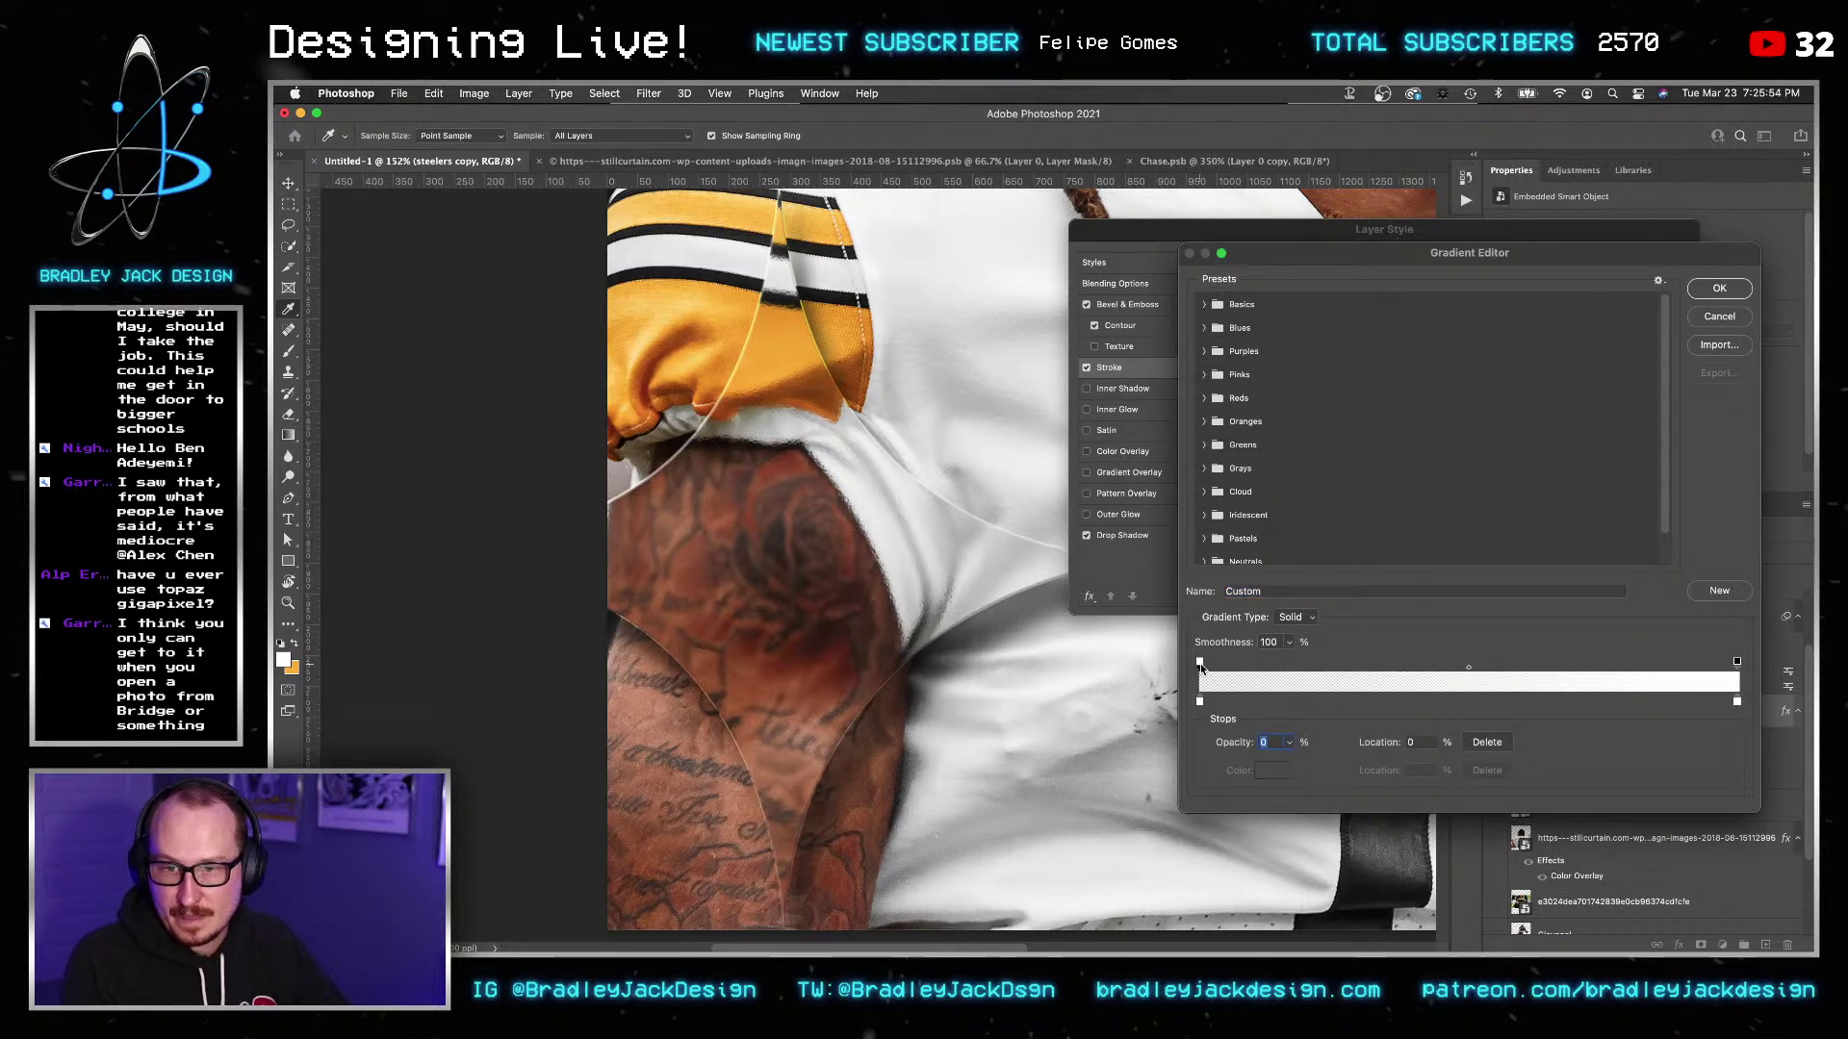
text(25)
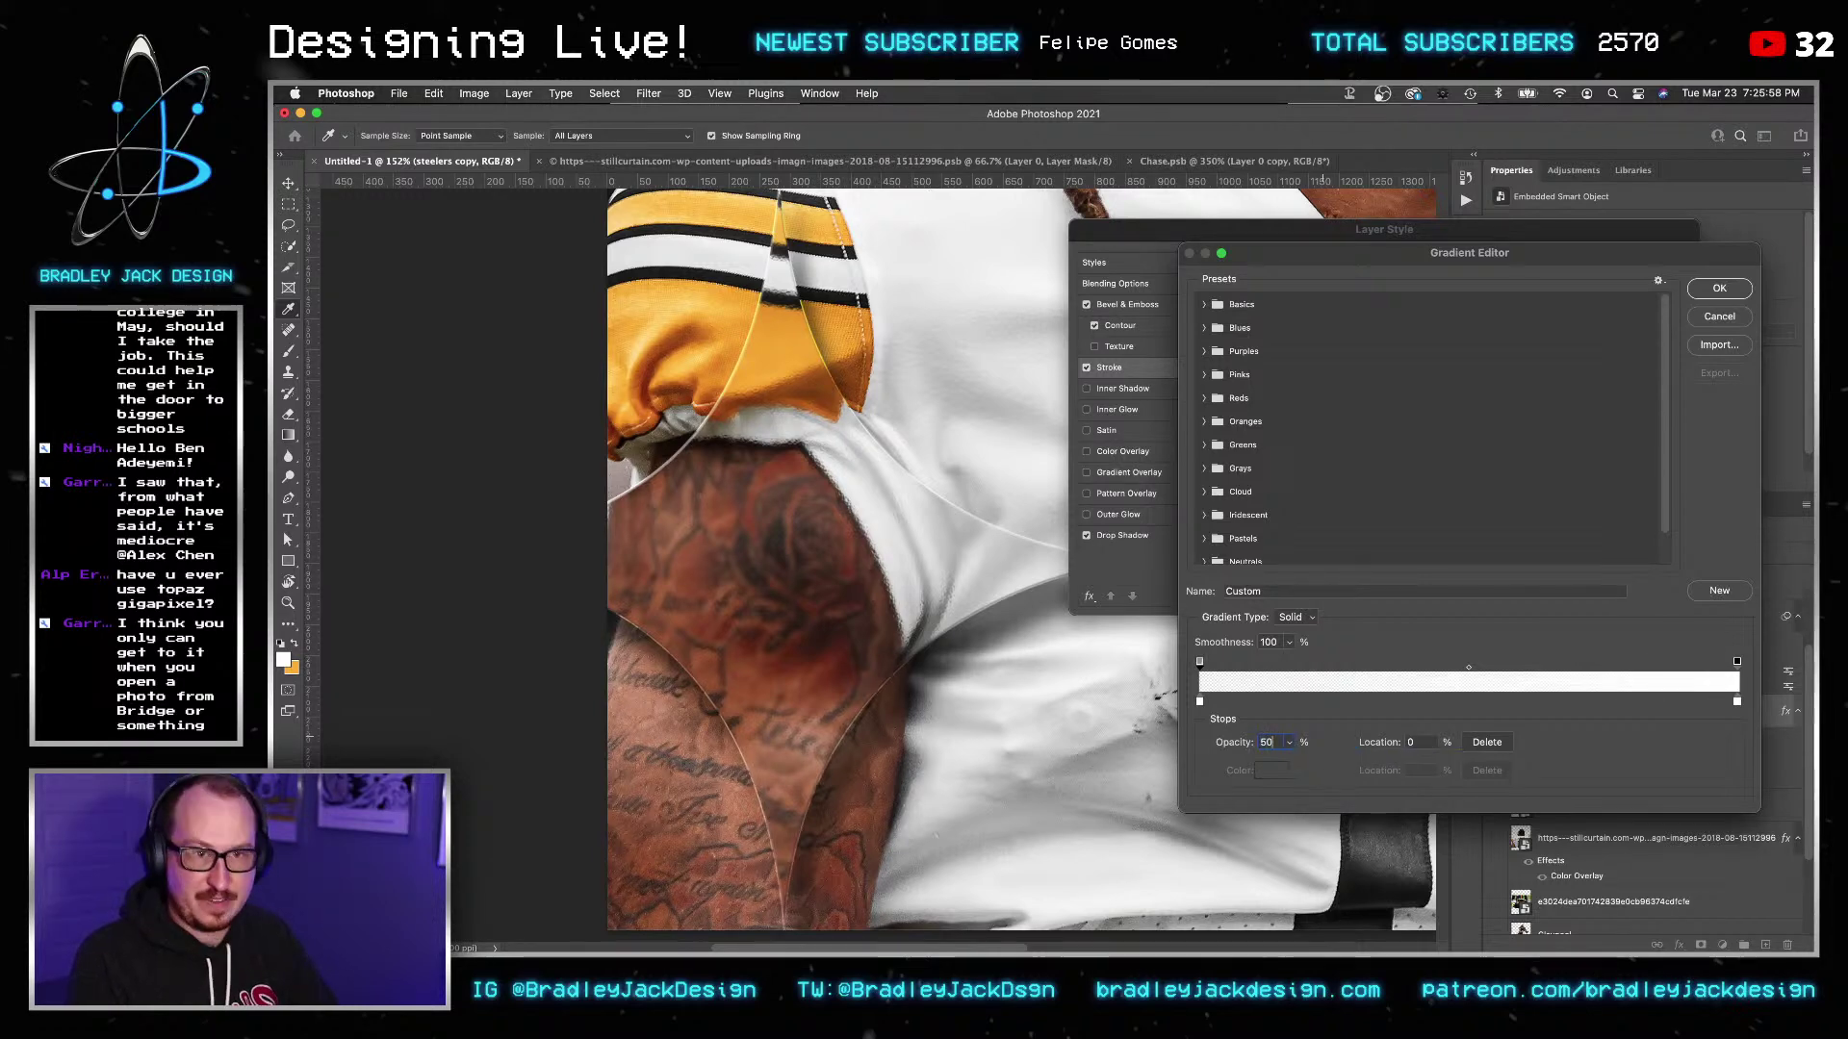
key(Return)
key(Return)
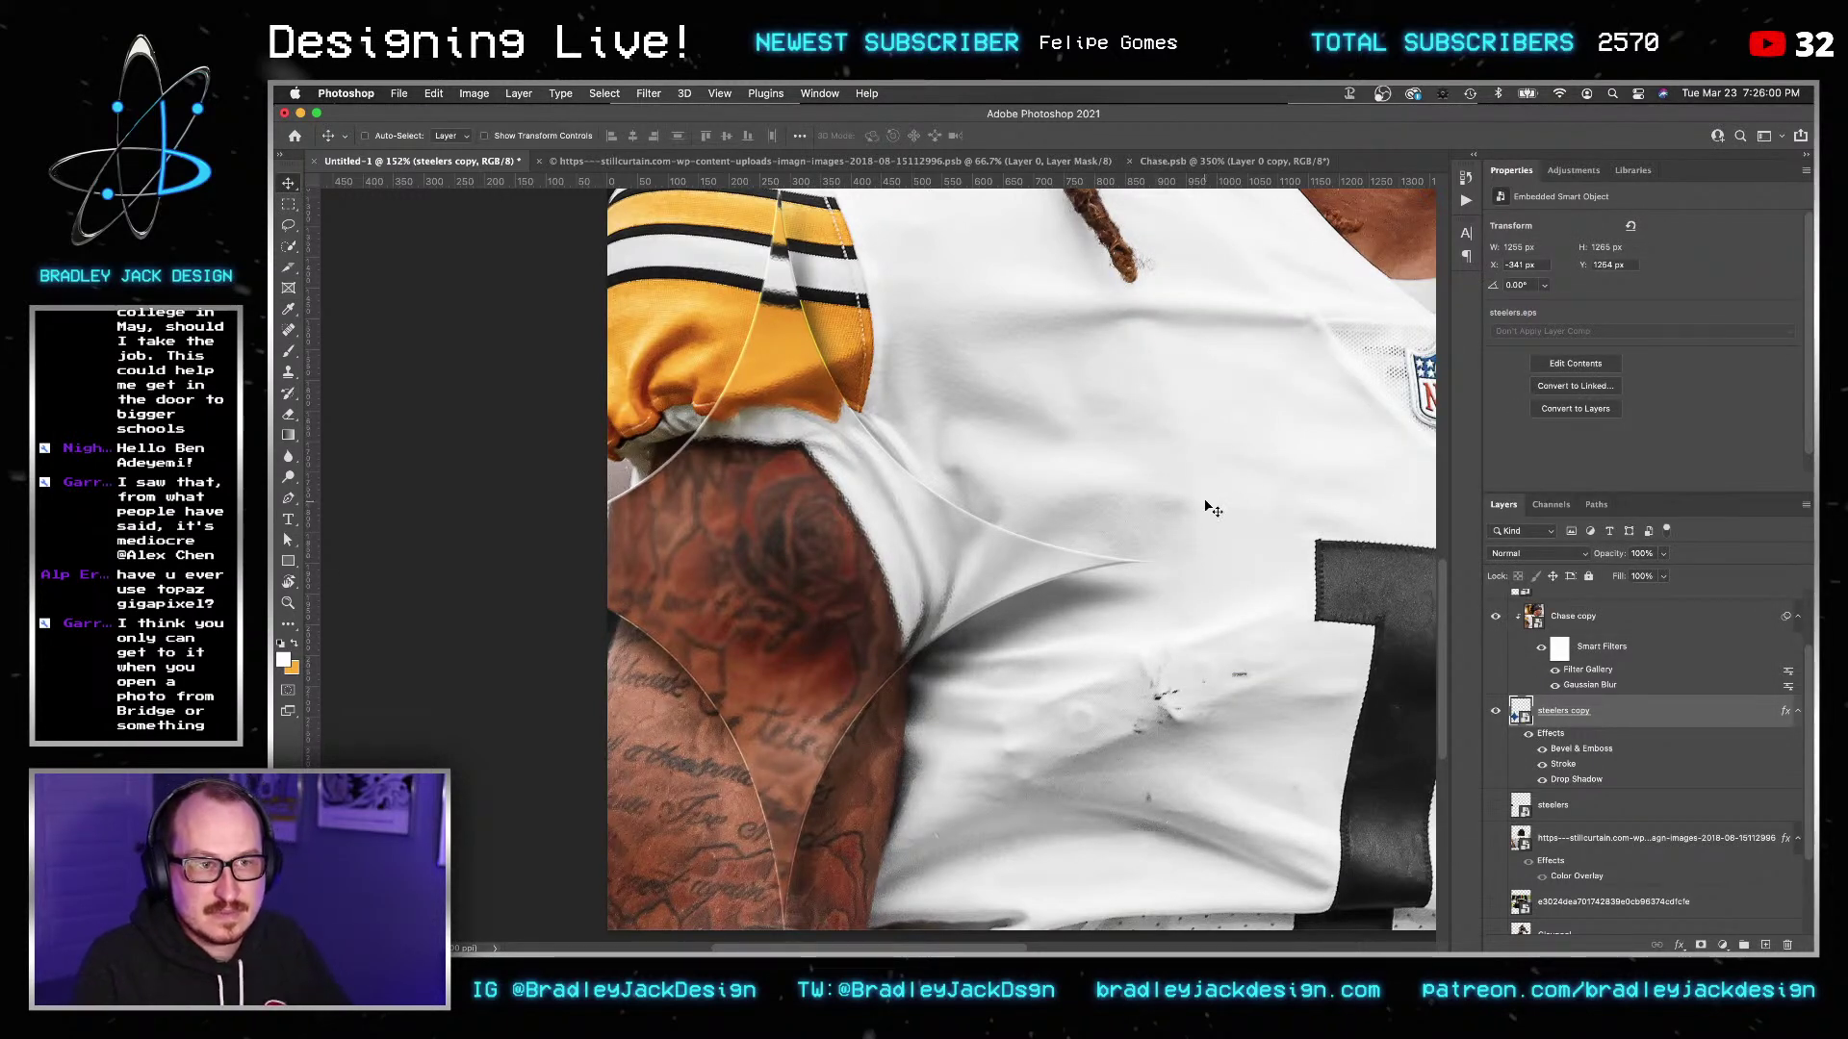
Save the poster to the Desktop as Chaseclaypool in Large Document Format with layers.
key(z)
alt+click(1186, 515)
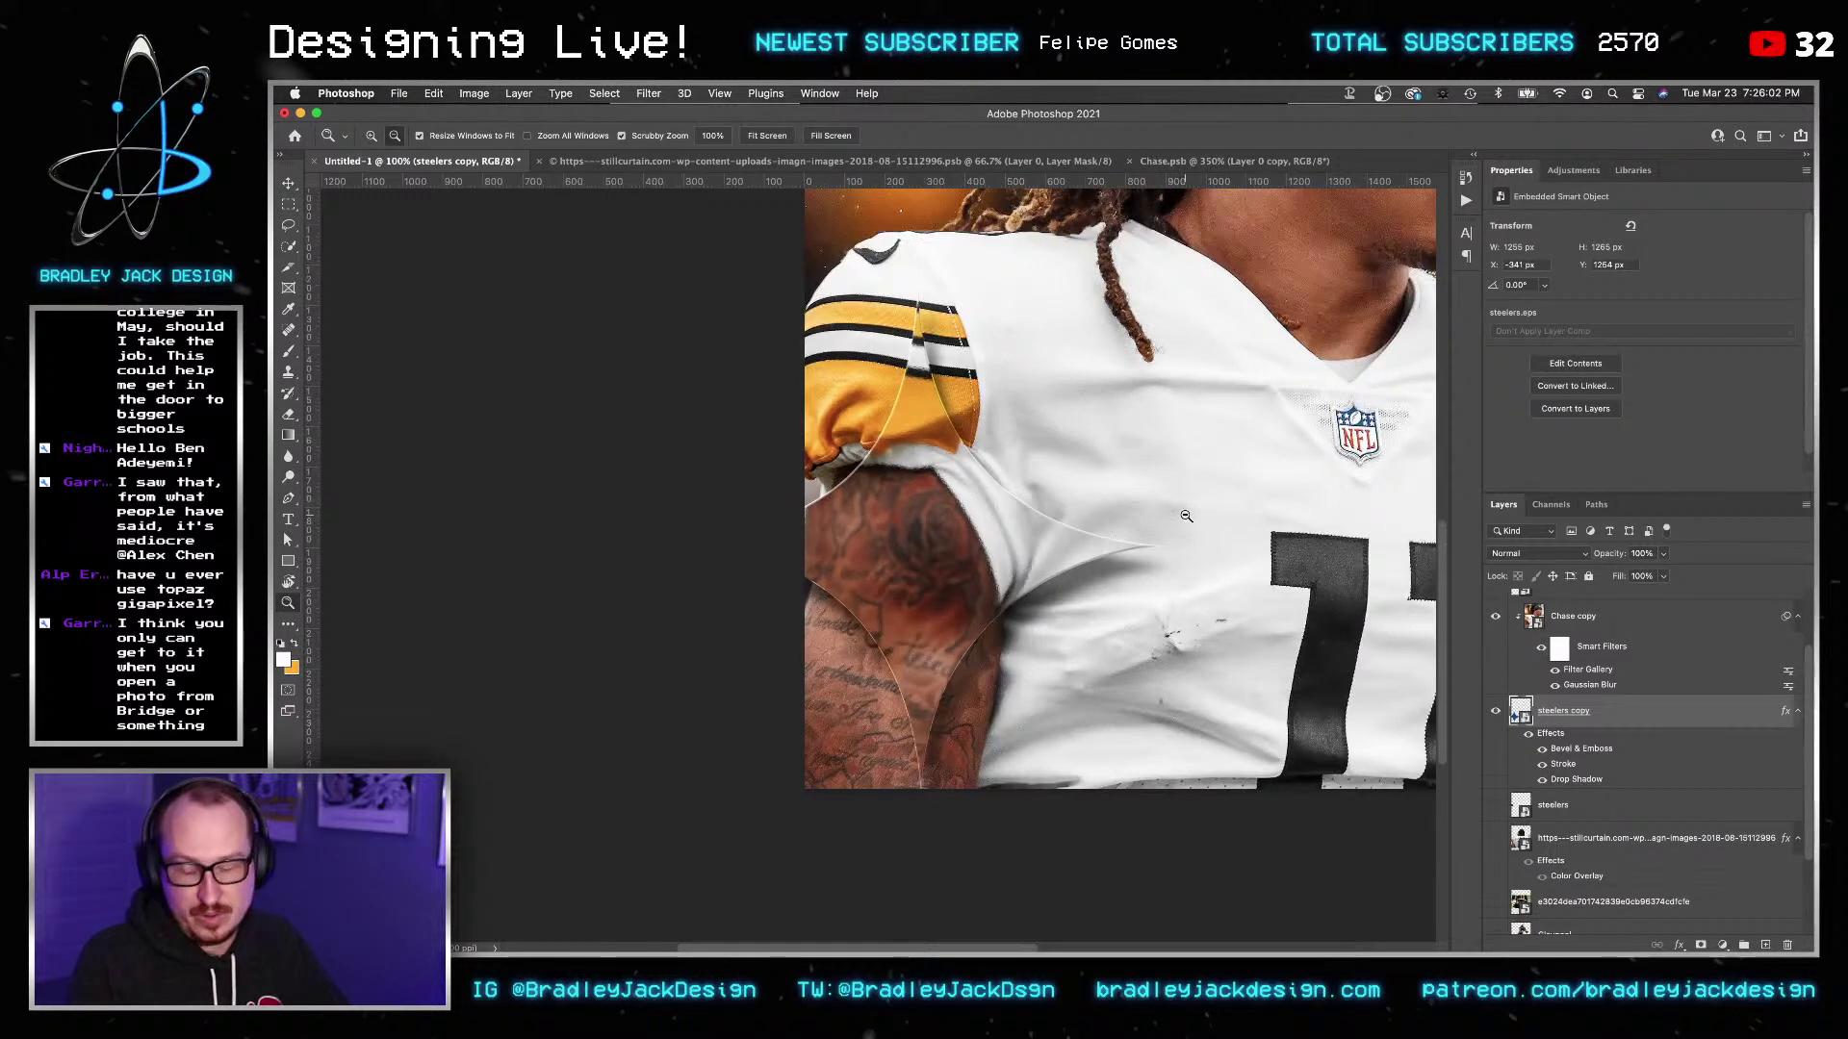
key(v)
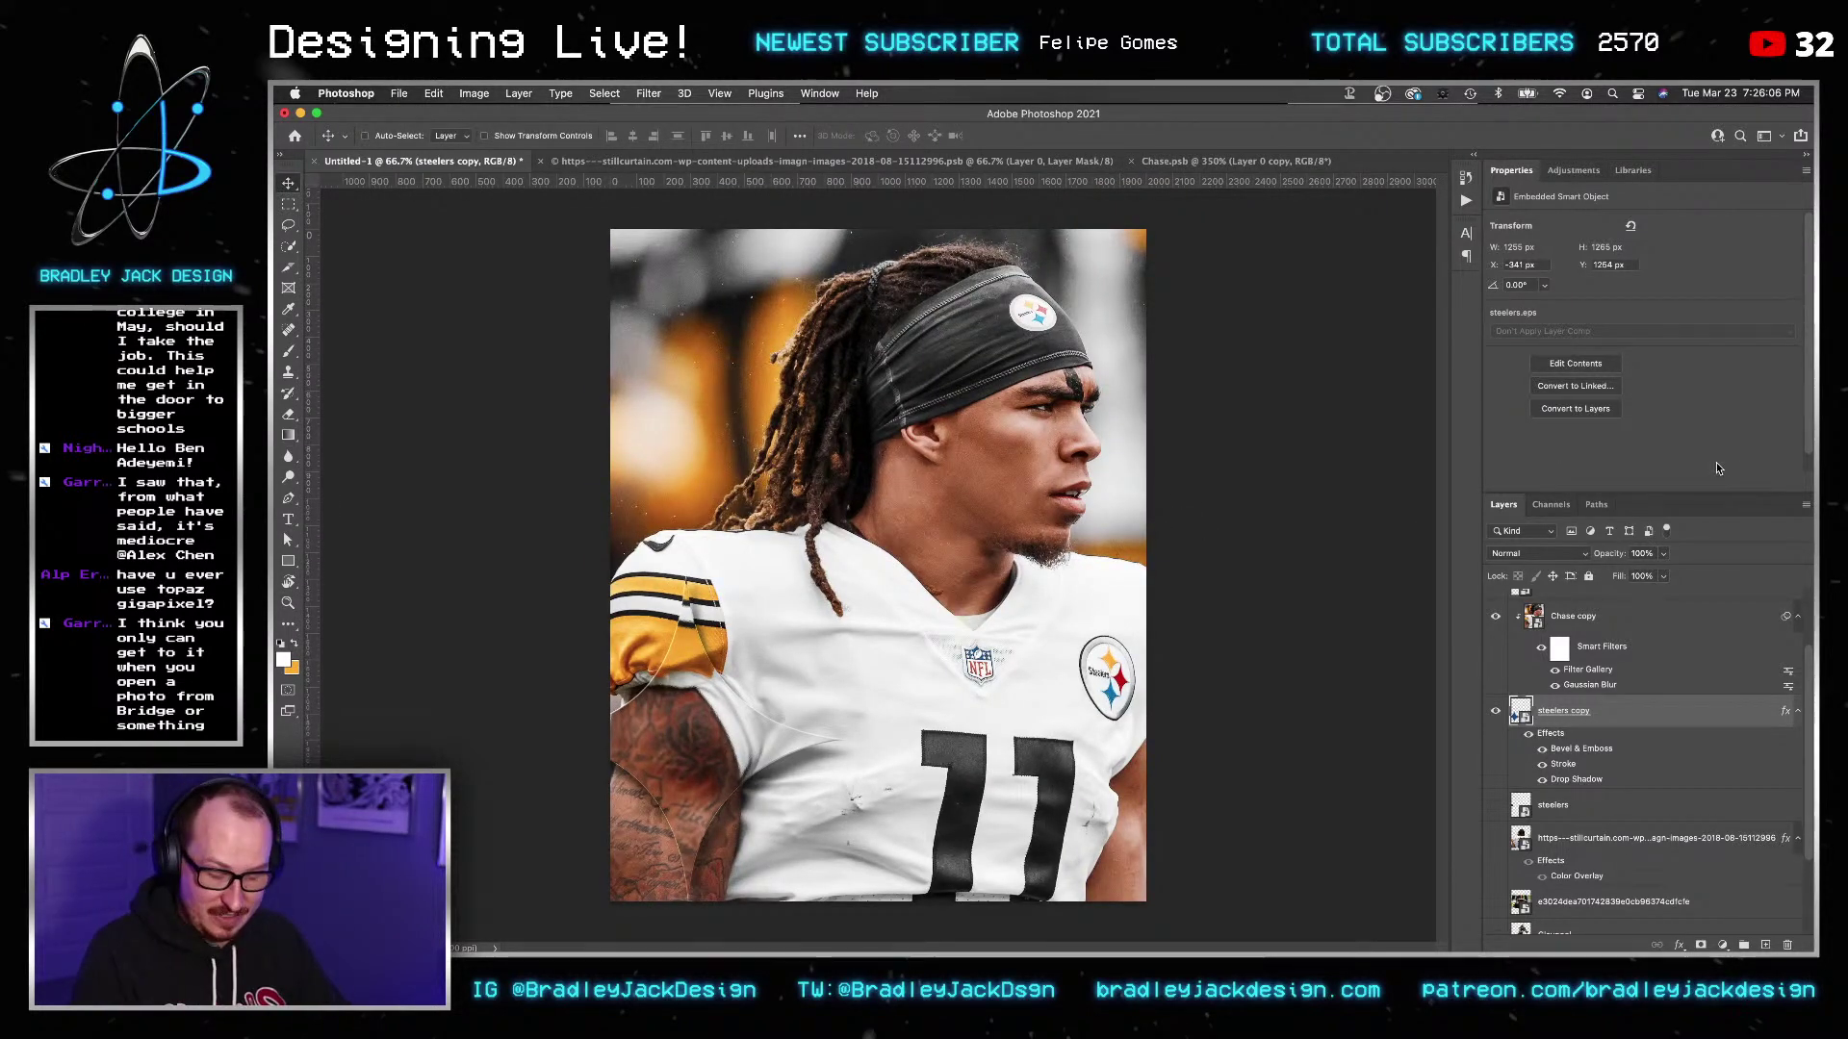
key(super)
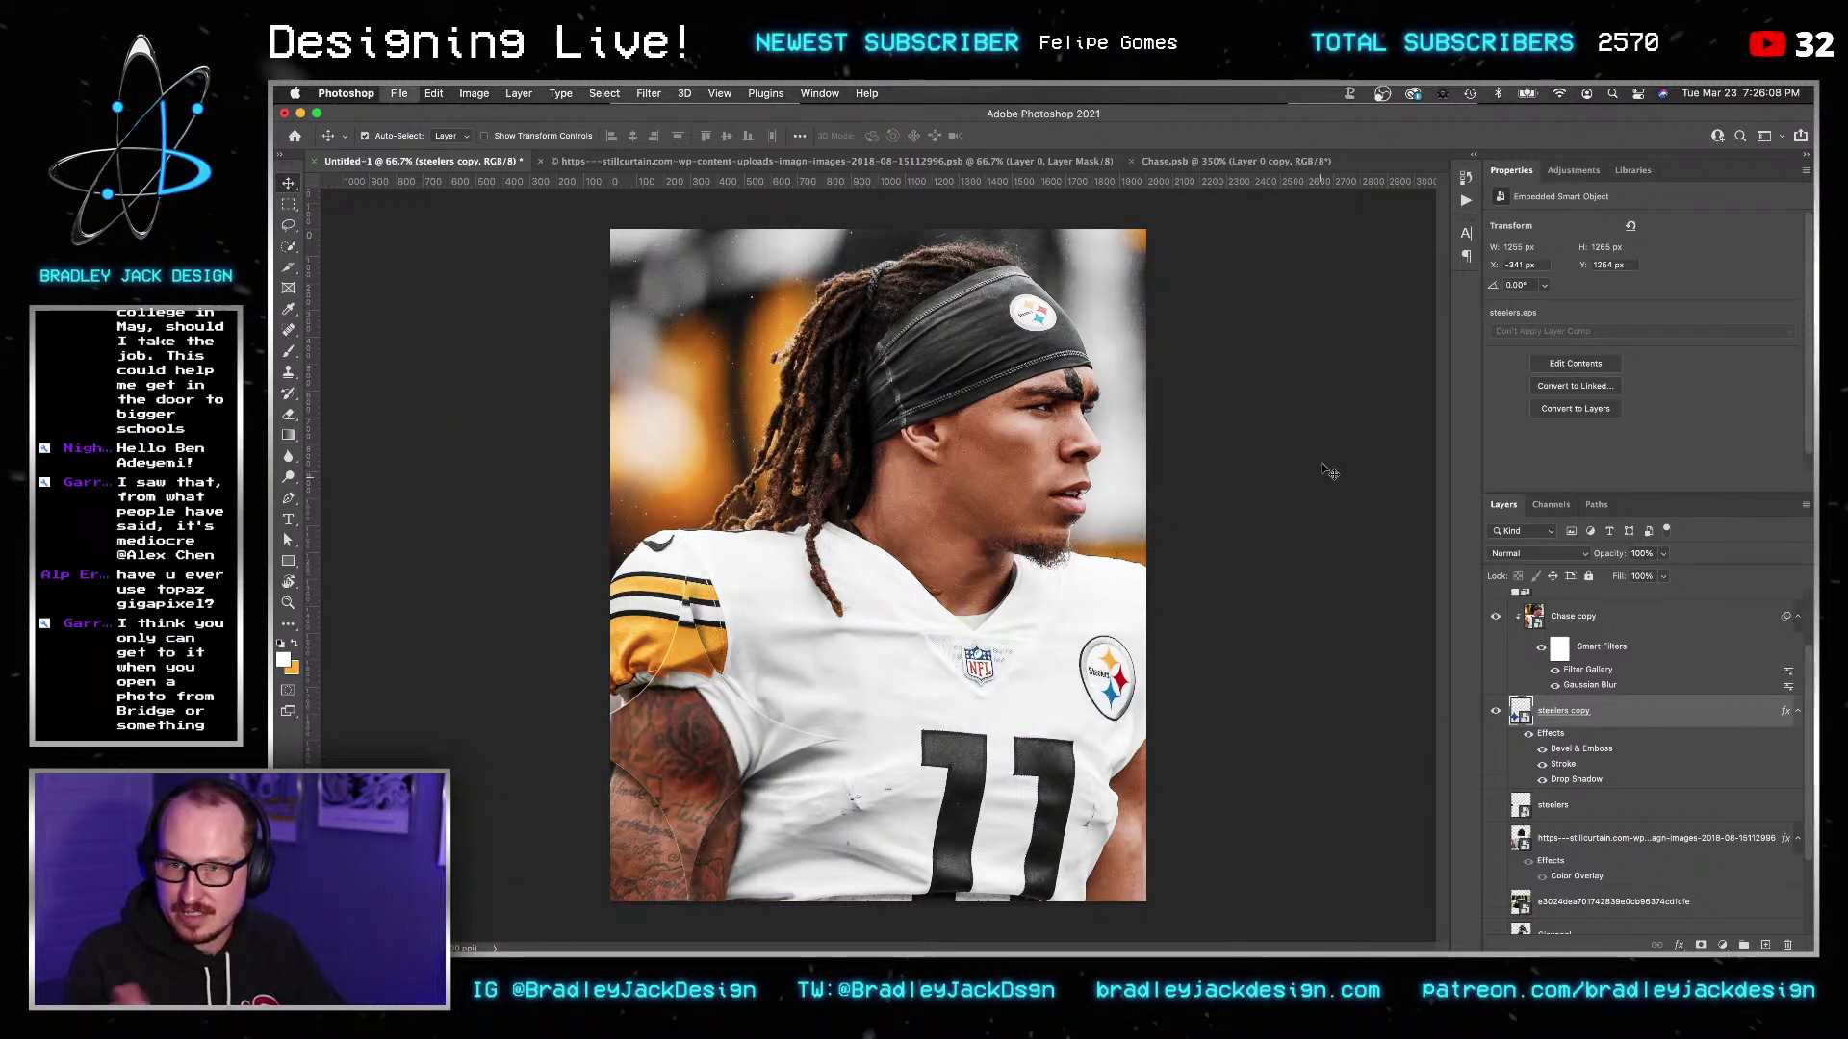
key(super+shift+s)
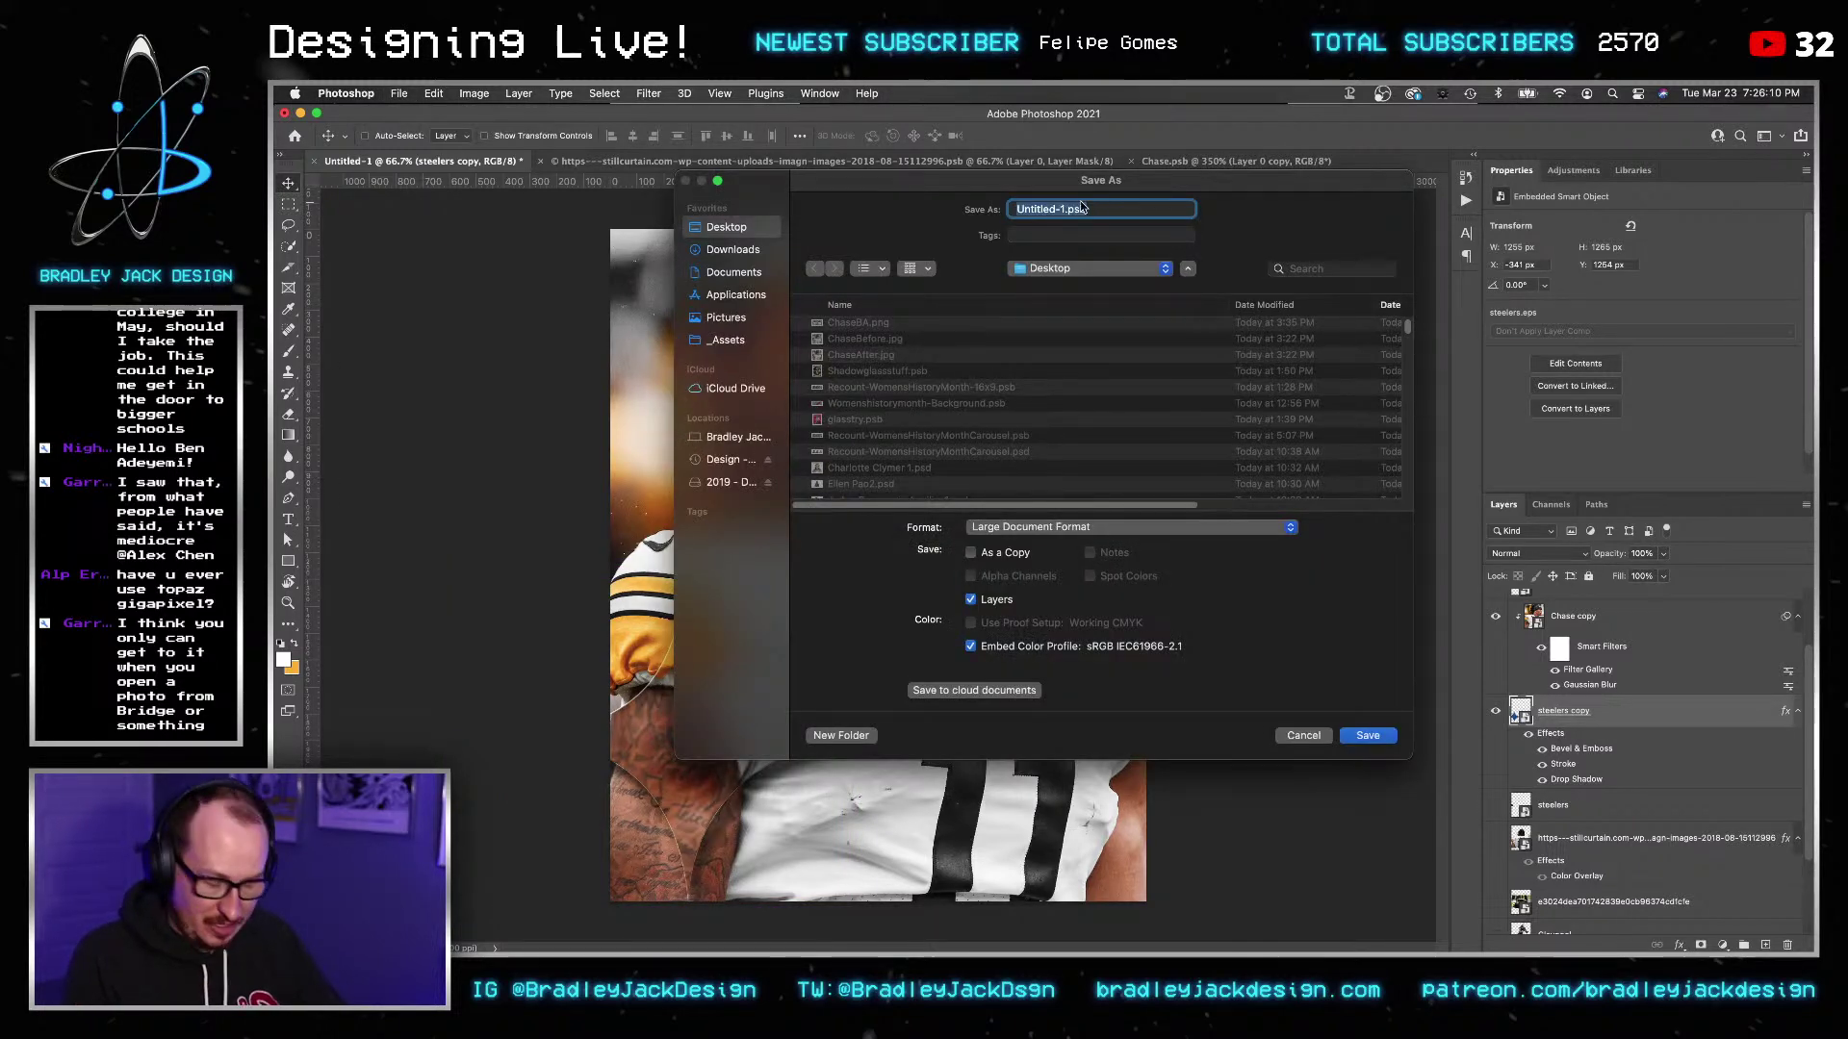
text(Chasecla)
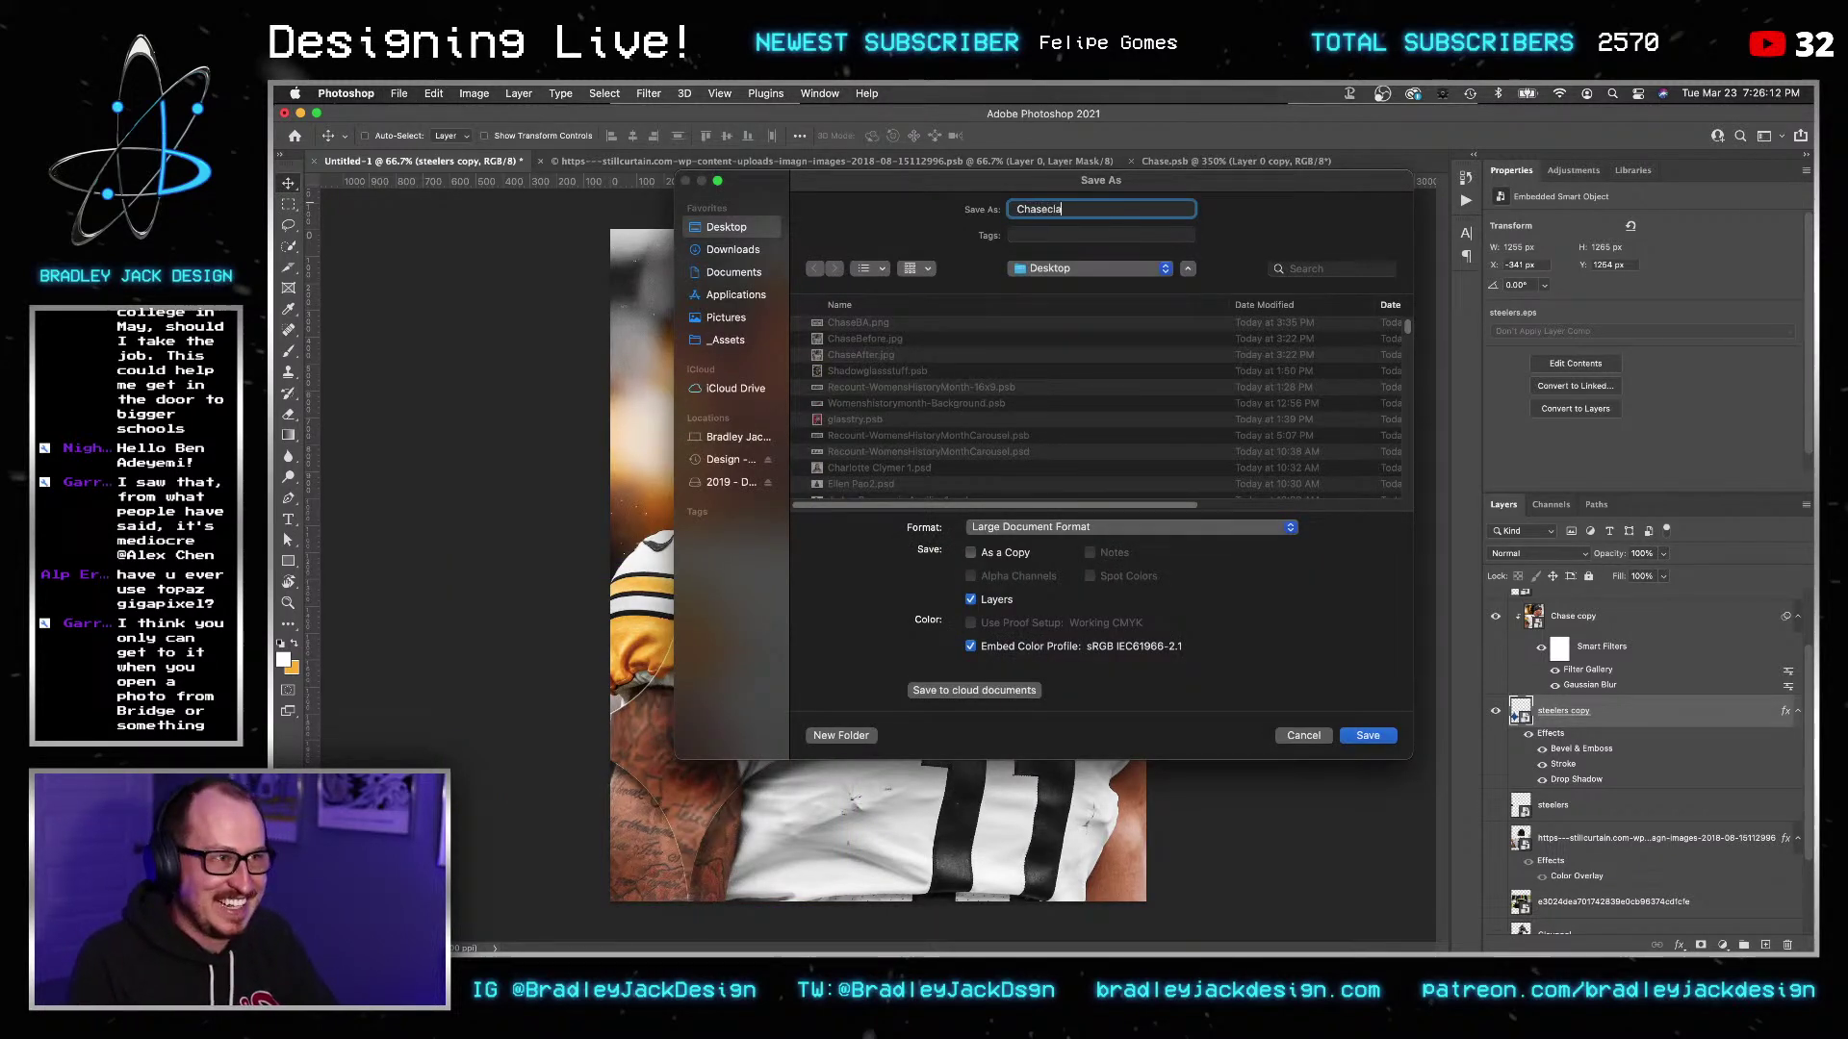
text(ypool)
key(Return)
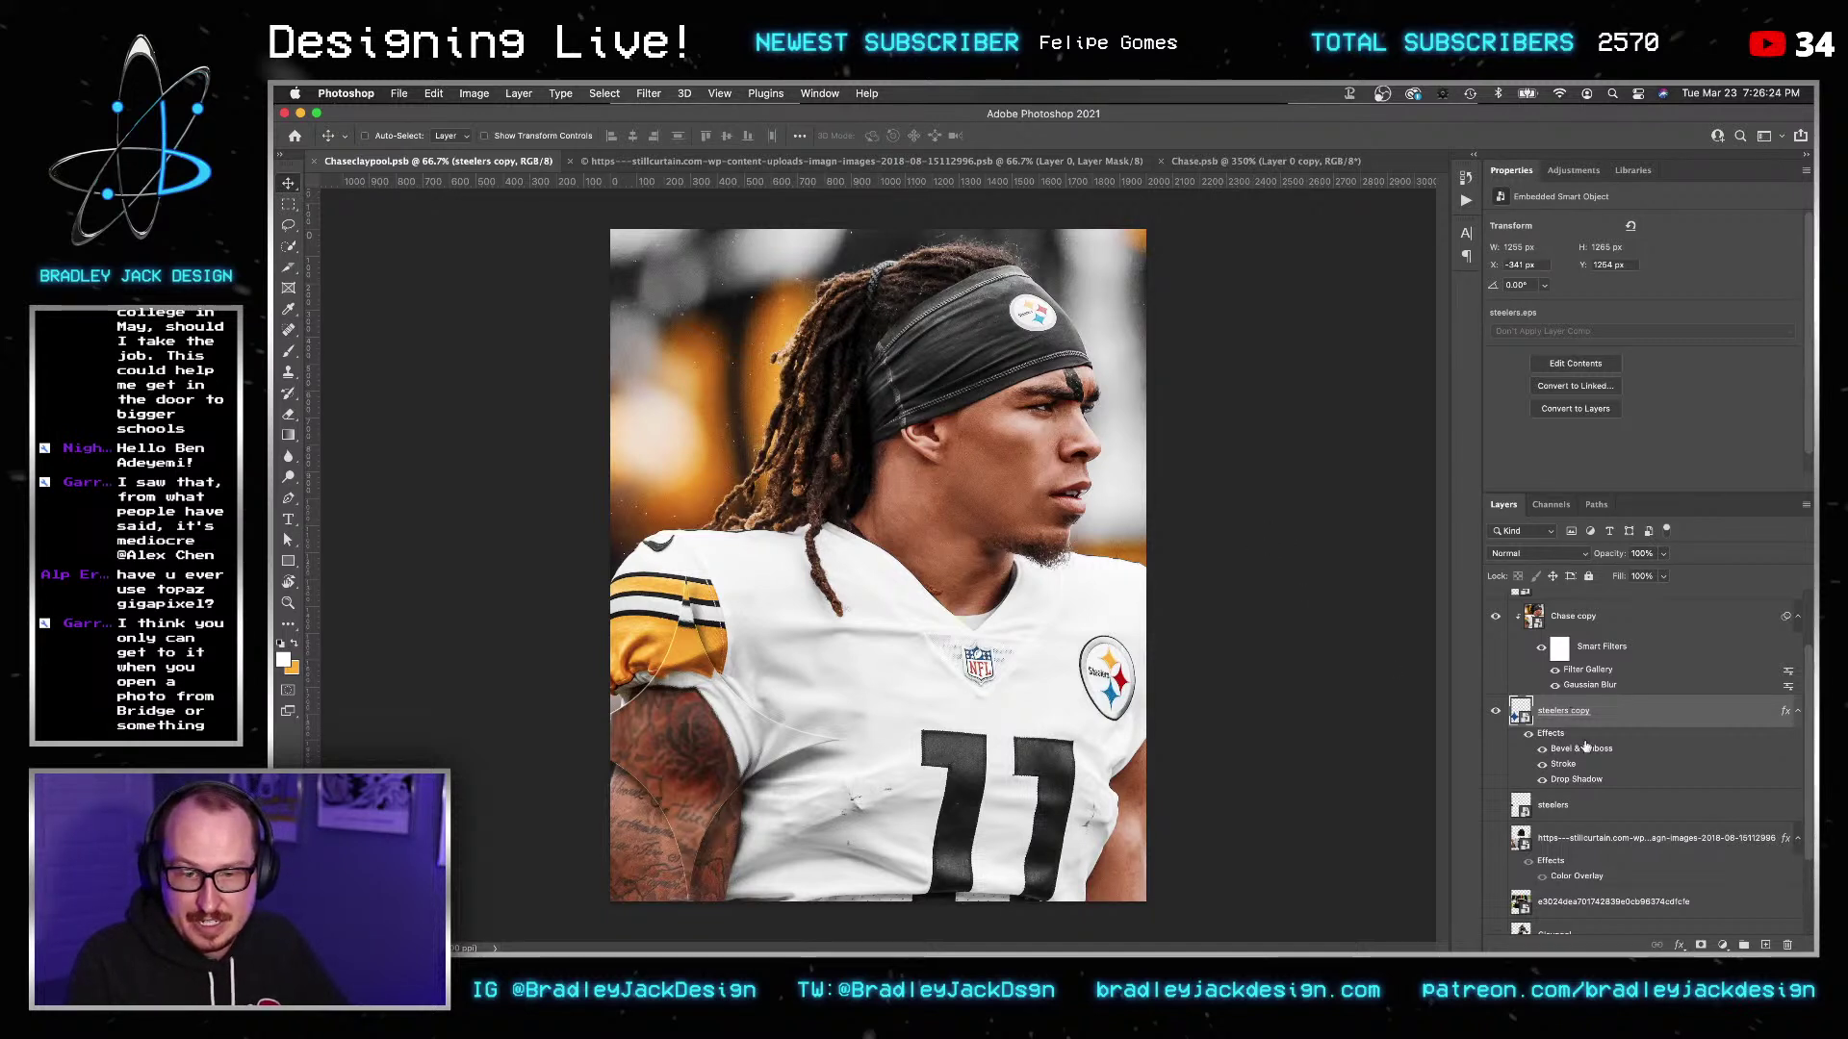
Nudge the Chase and Chase copy photo layers slightly to the left together.
scroll(1583, 726, up, 3)
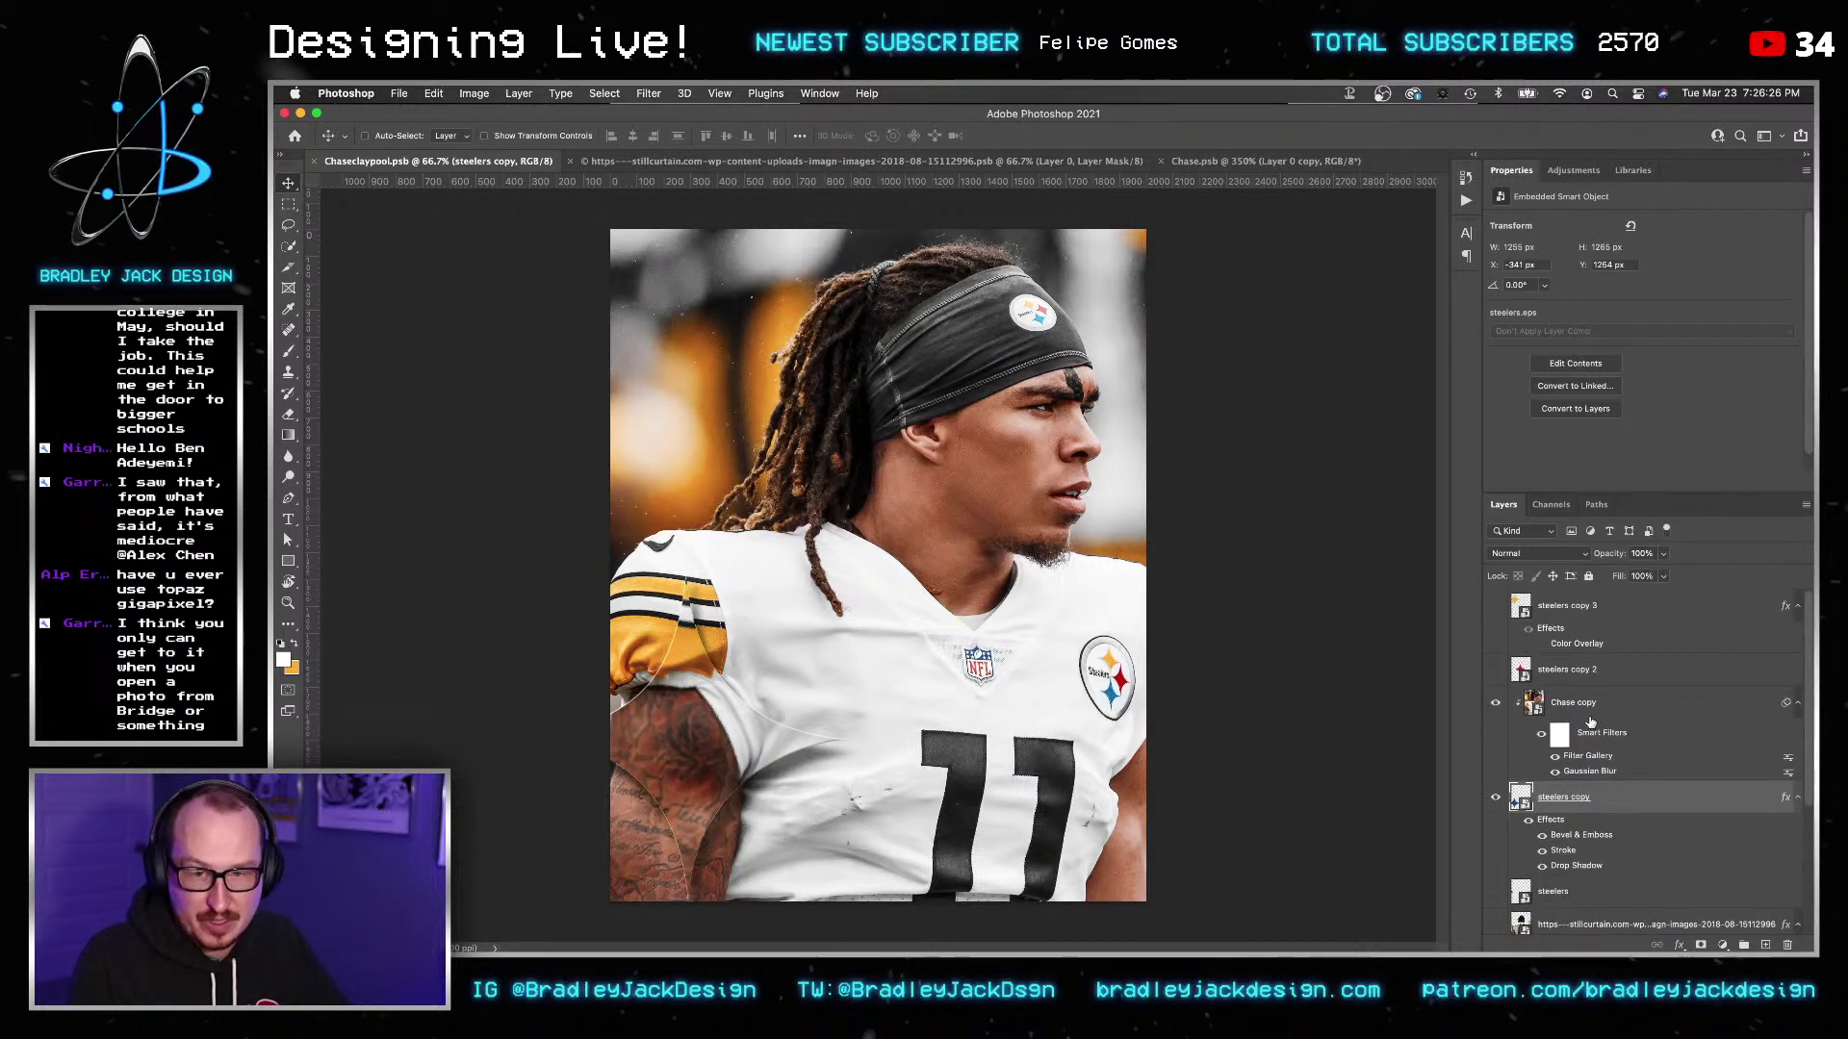
scroll(1589, 721, down, 5)
click(1594, 853)
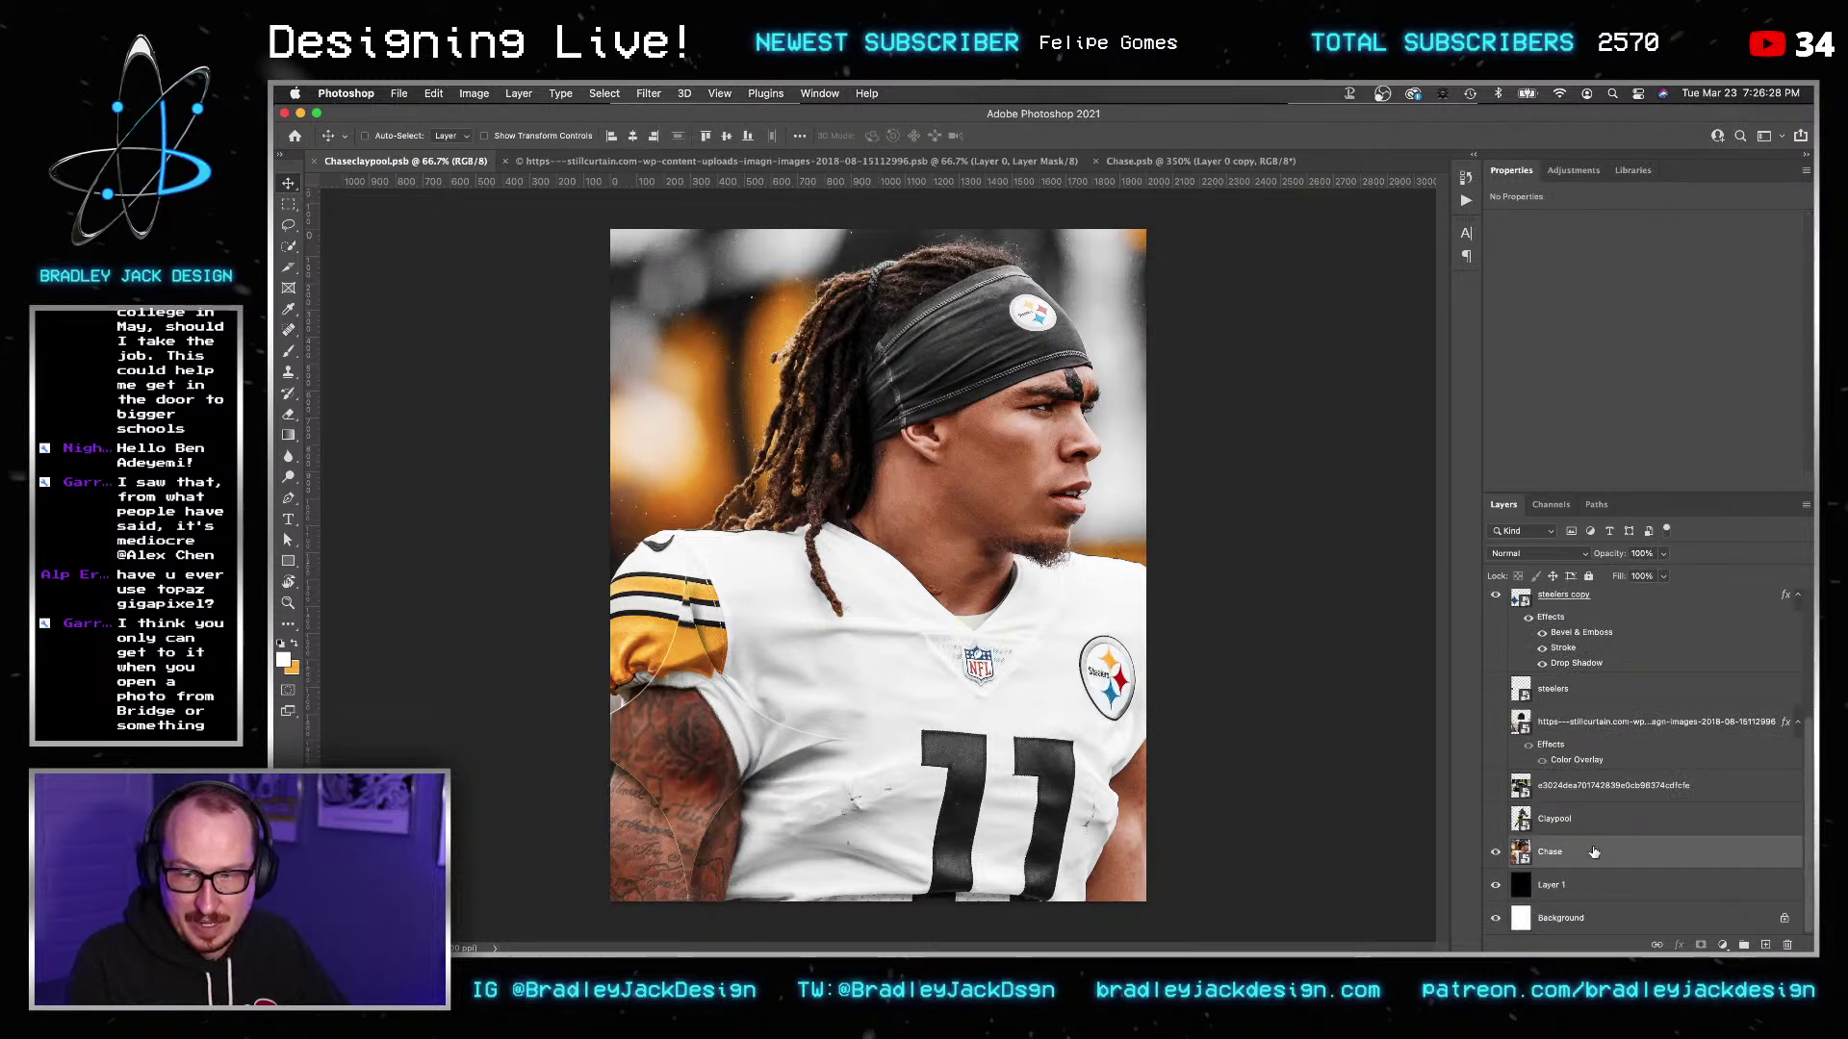
key(ctrl+z)
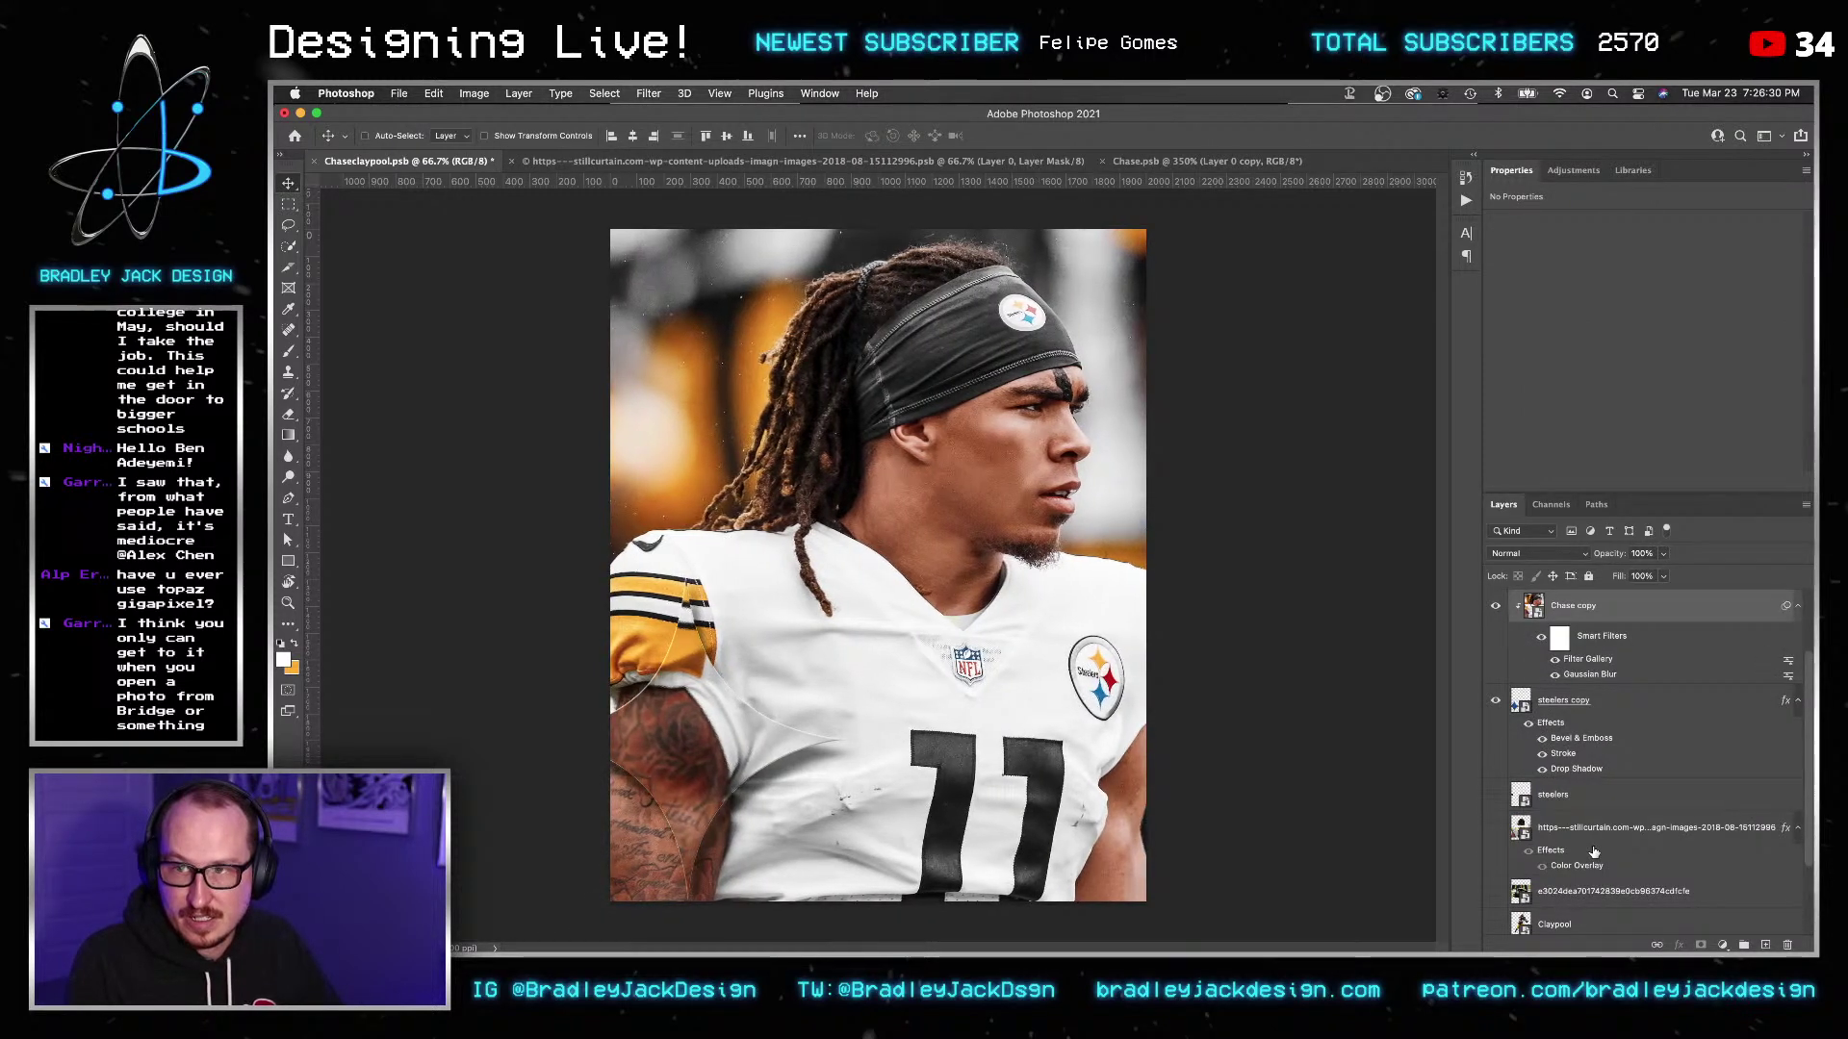
Make the Chase copy layer the active layer.
scroll(1578, 691, up, 2)
click(1576, 680)
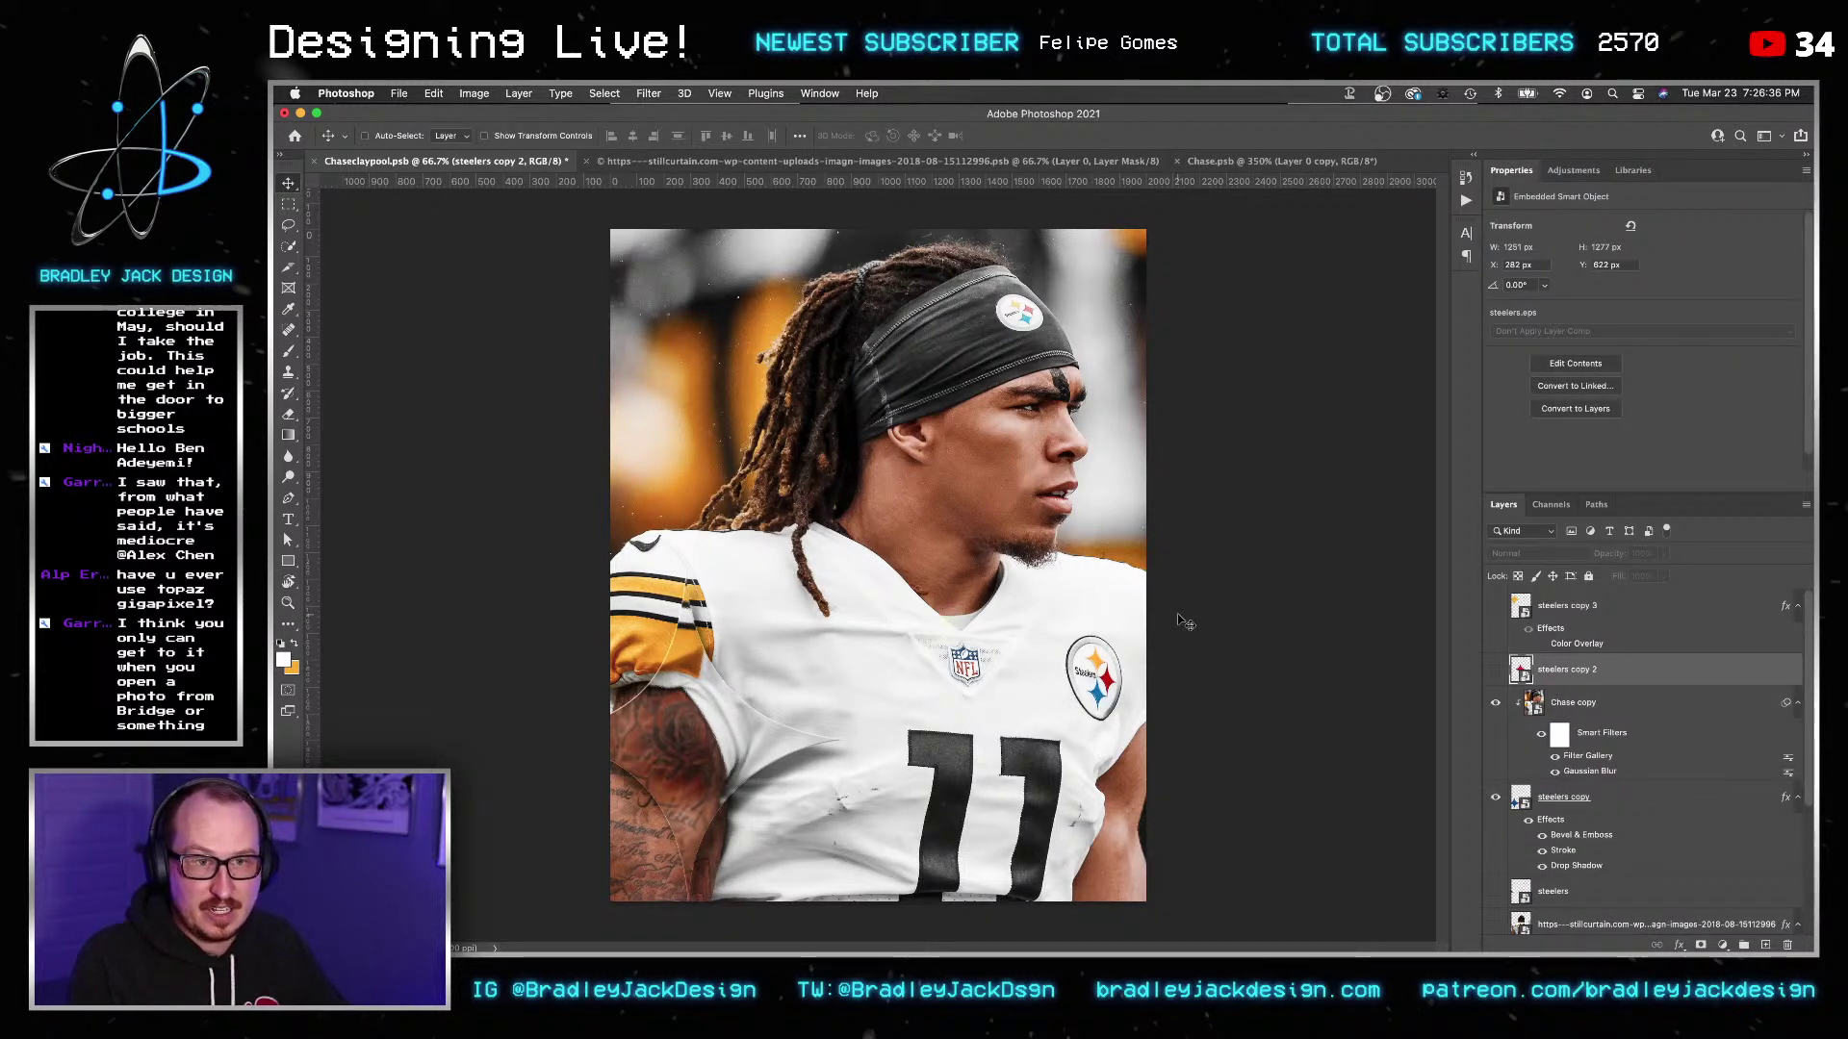
click(1572, 709)
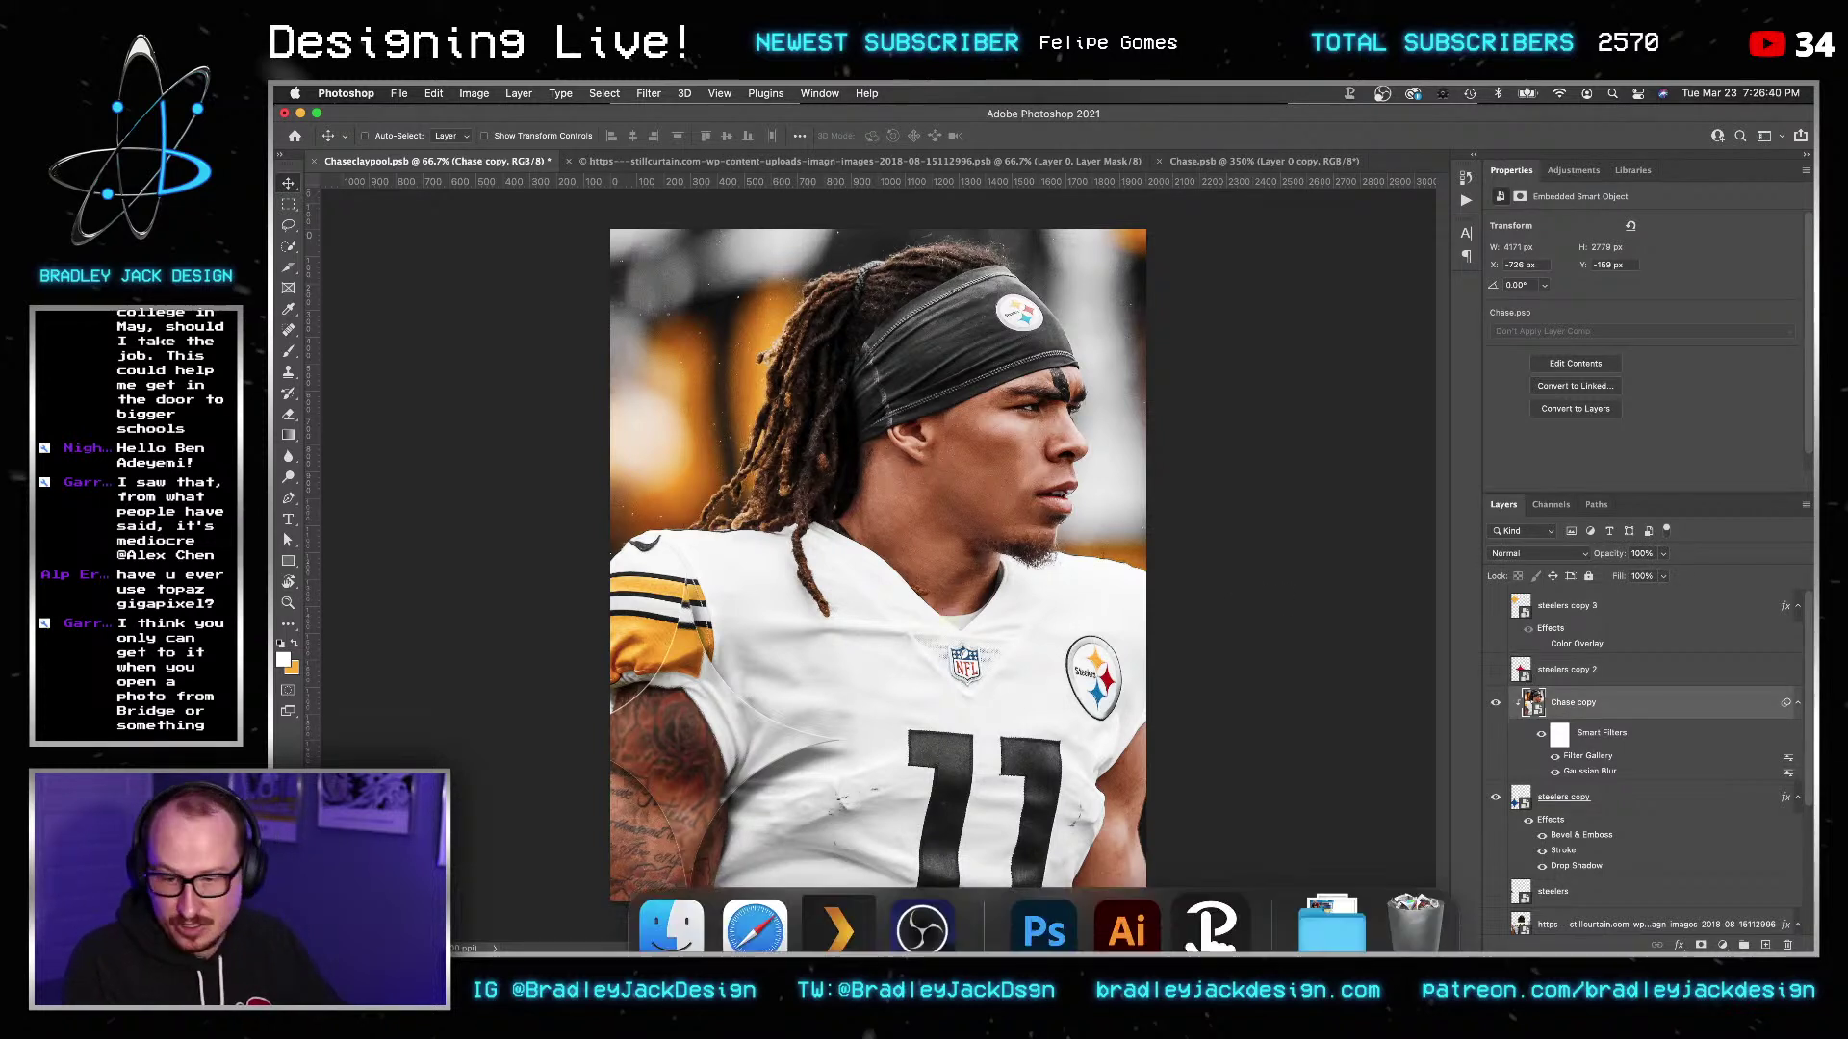
key(super+f)
key(Escape)
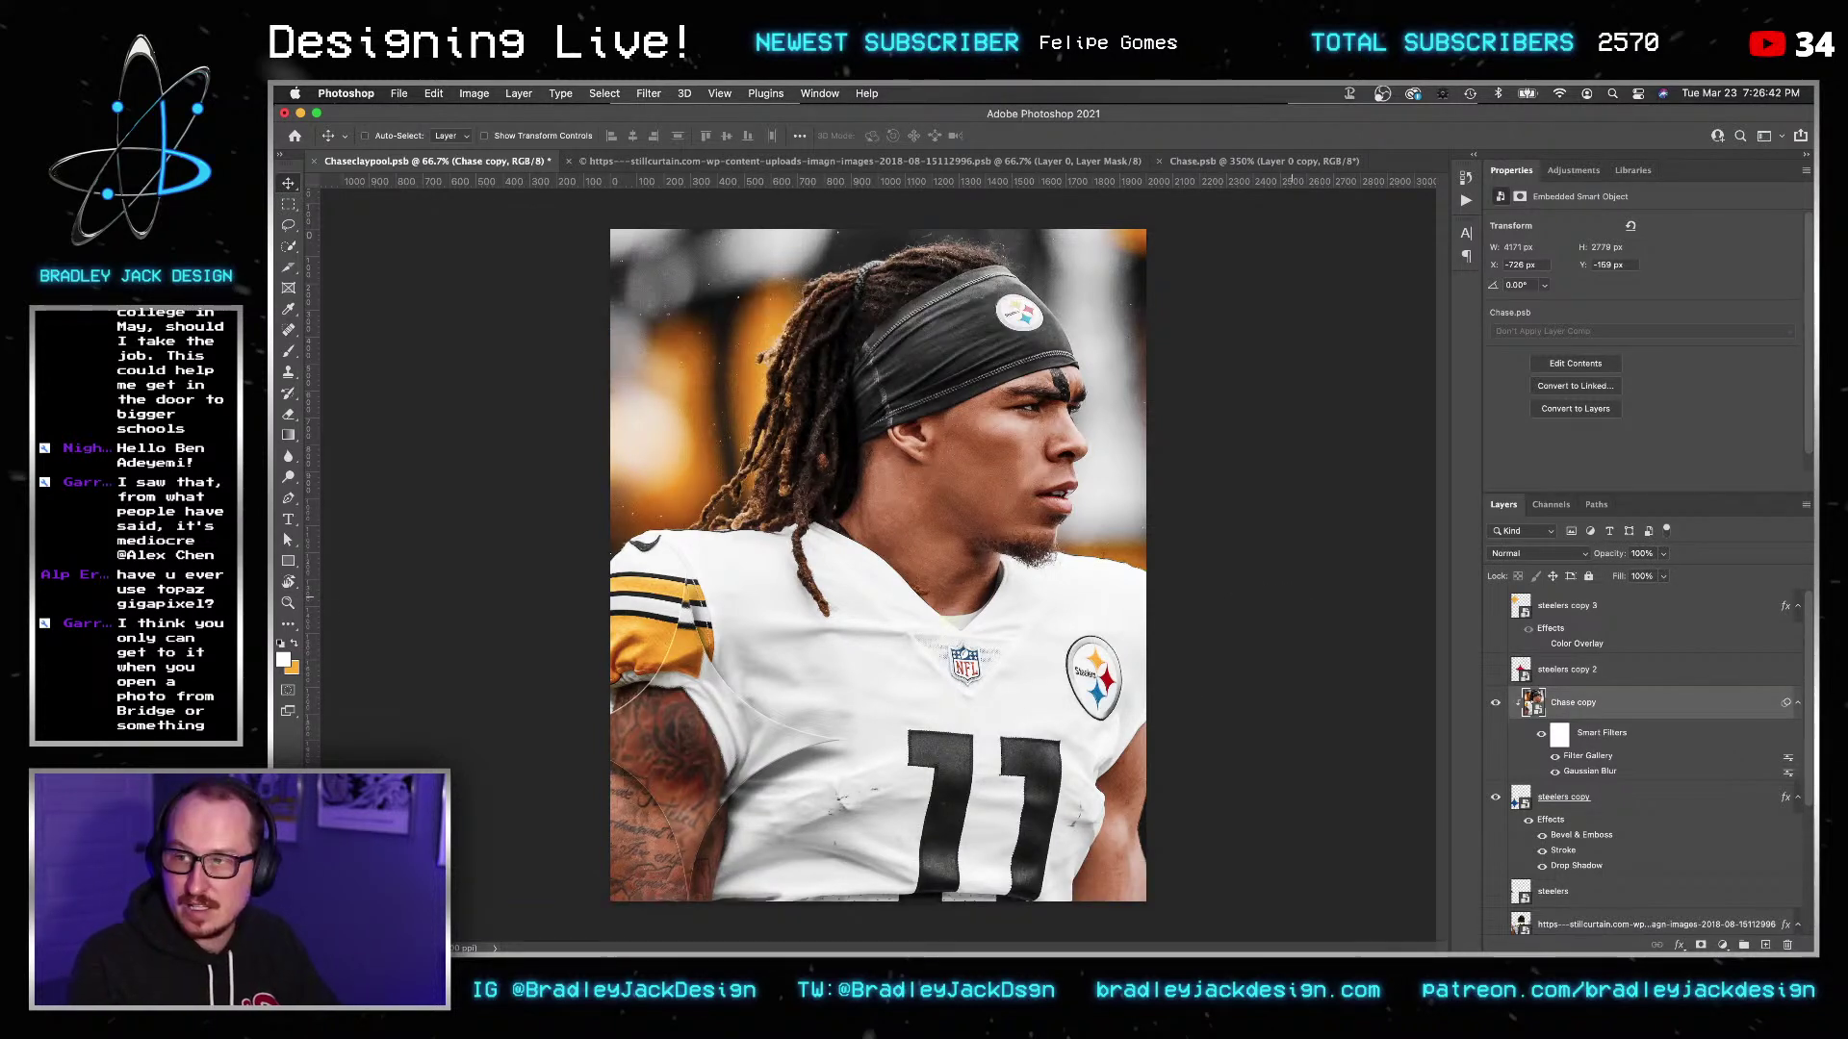
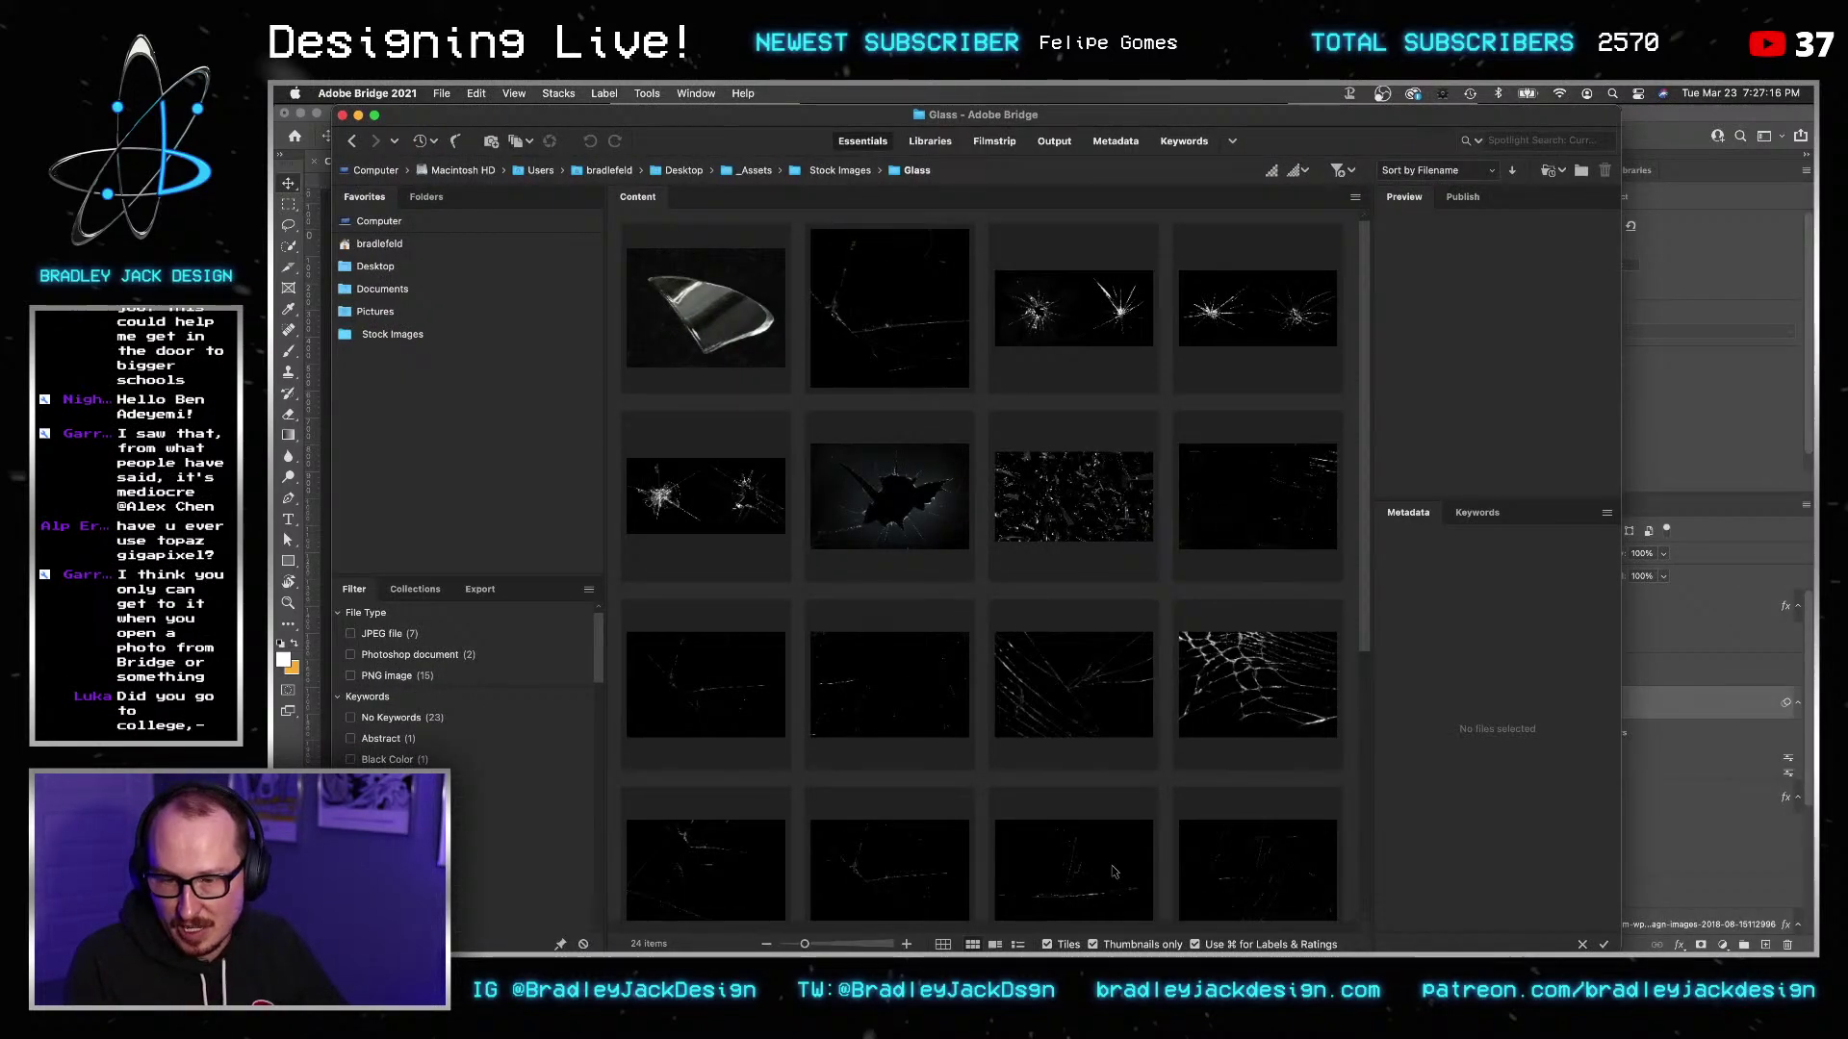
Preview the fractured glass textures in Bridge's Glass folder and place Fractured_Glass_4.png directly above the Chase copy layer in the Photoshop document.
click(1075, 804)
scroll(1075, 750, down, 4)
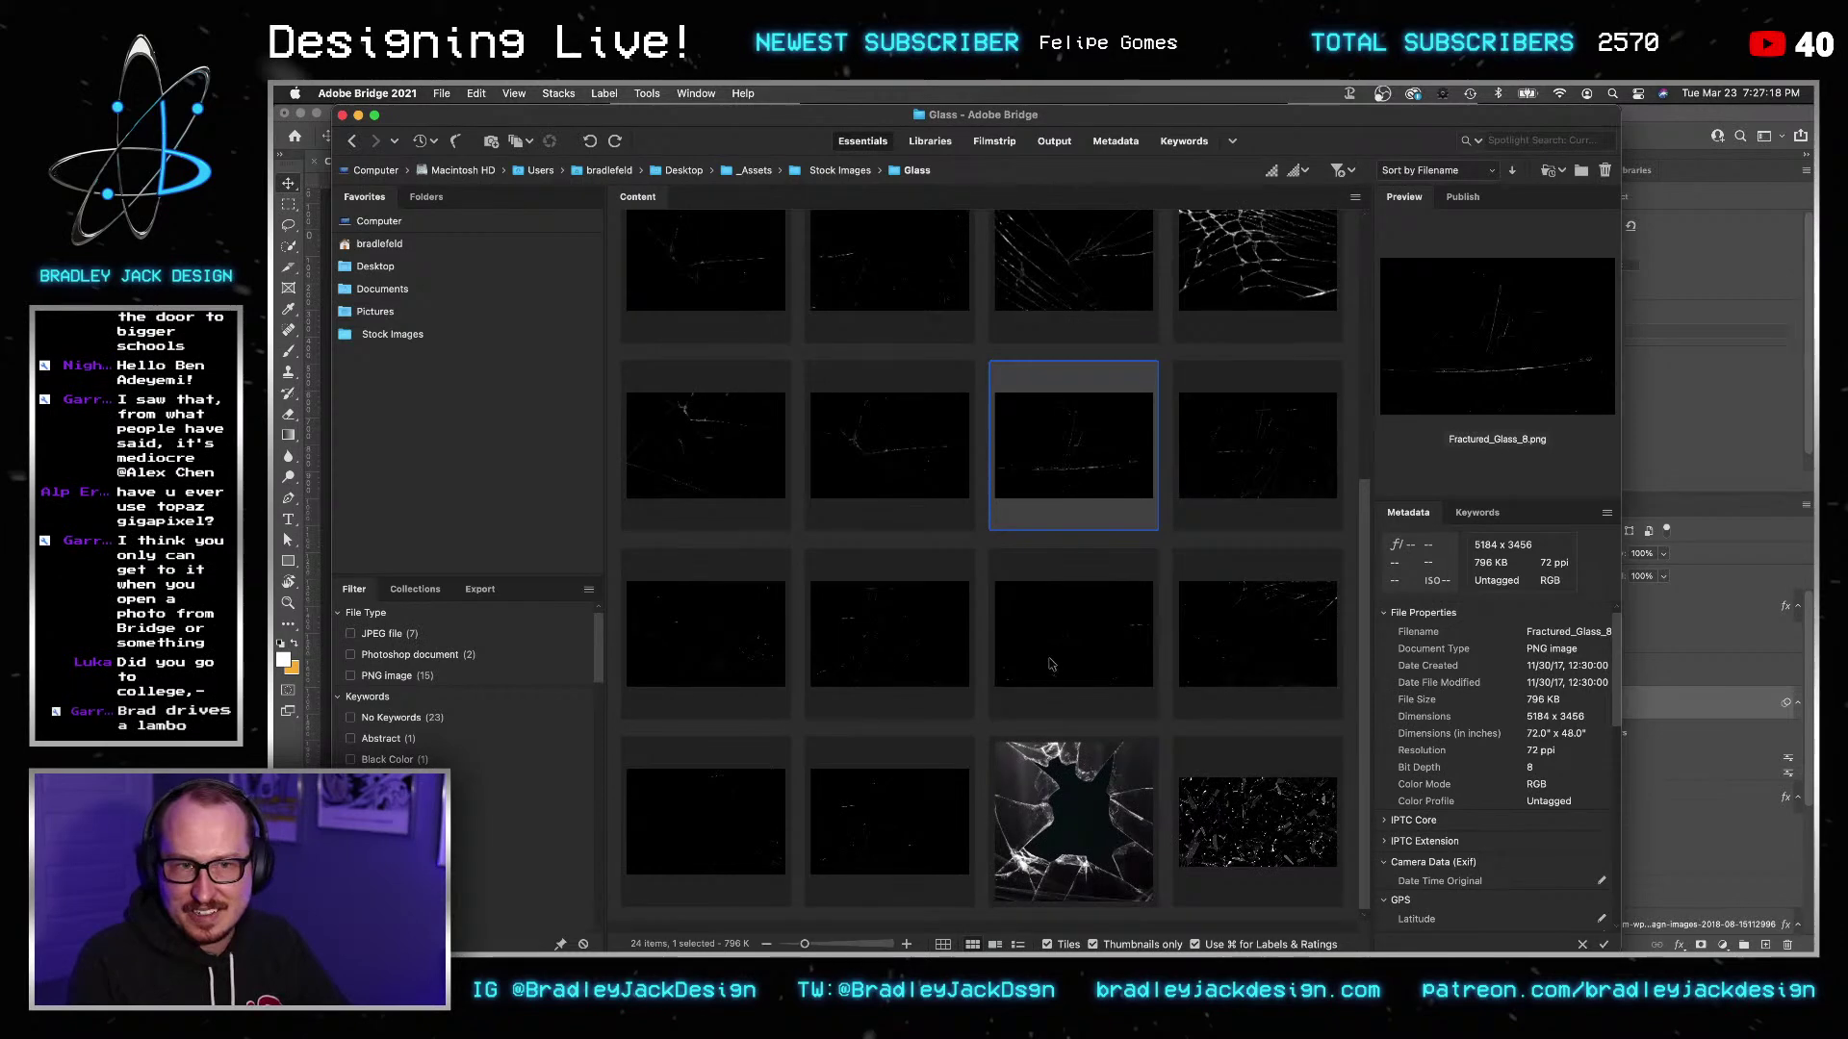
click(1049, 643)
key(space)
key(space)
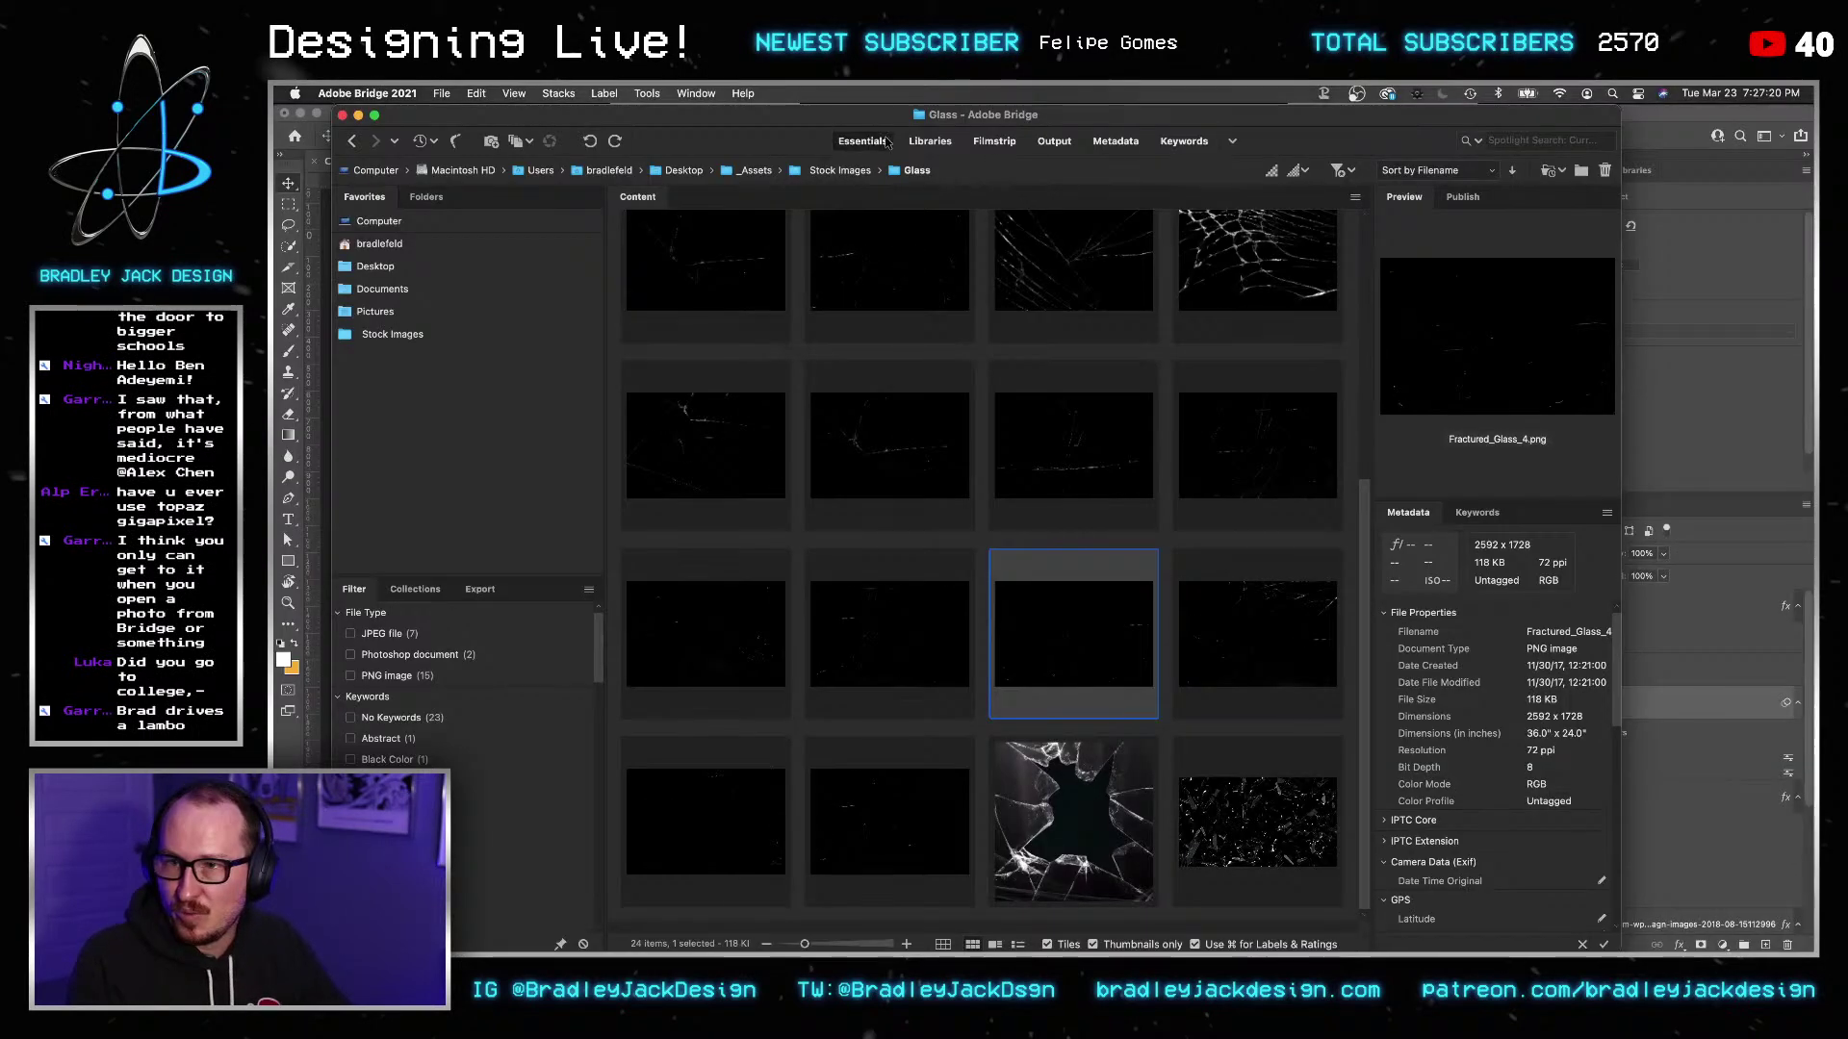
drag(864, 118, 1558, 118)
key(space)
key(space)
drag(1657, 671, 626, 770)
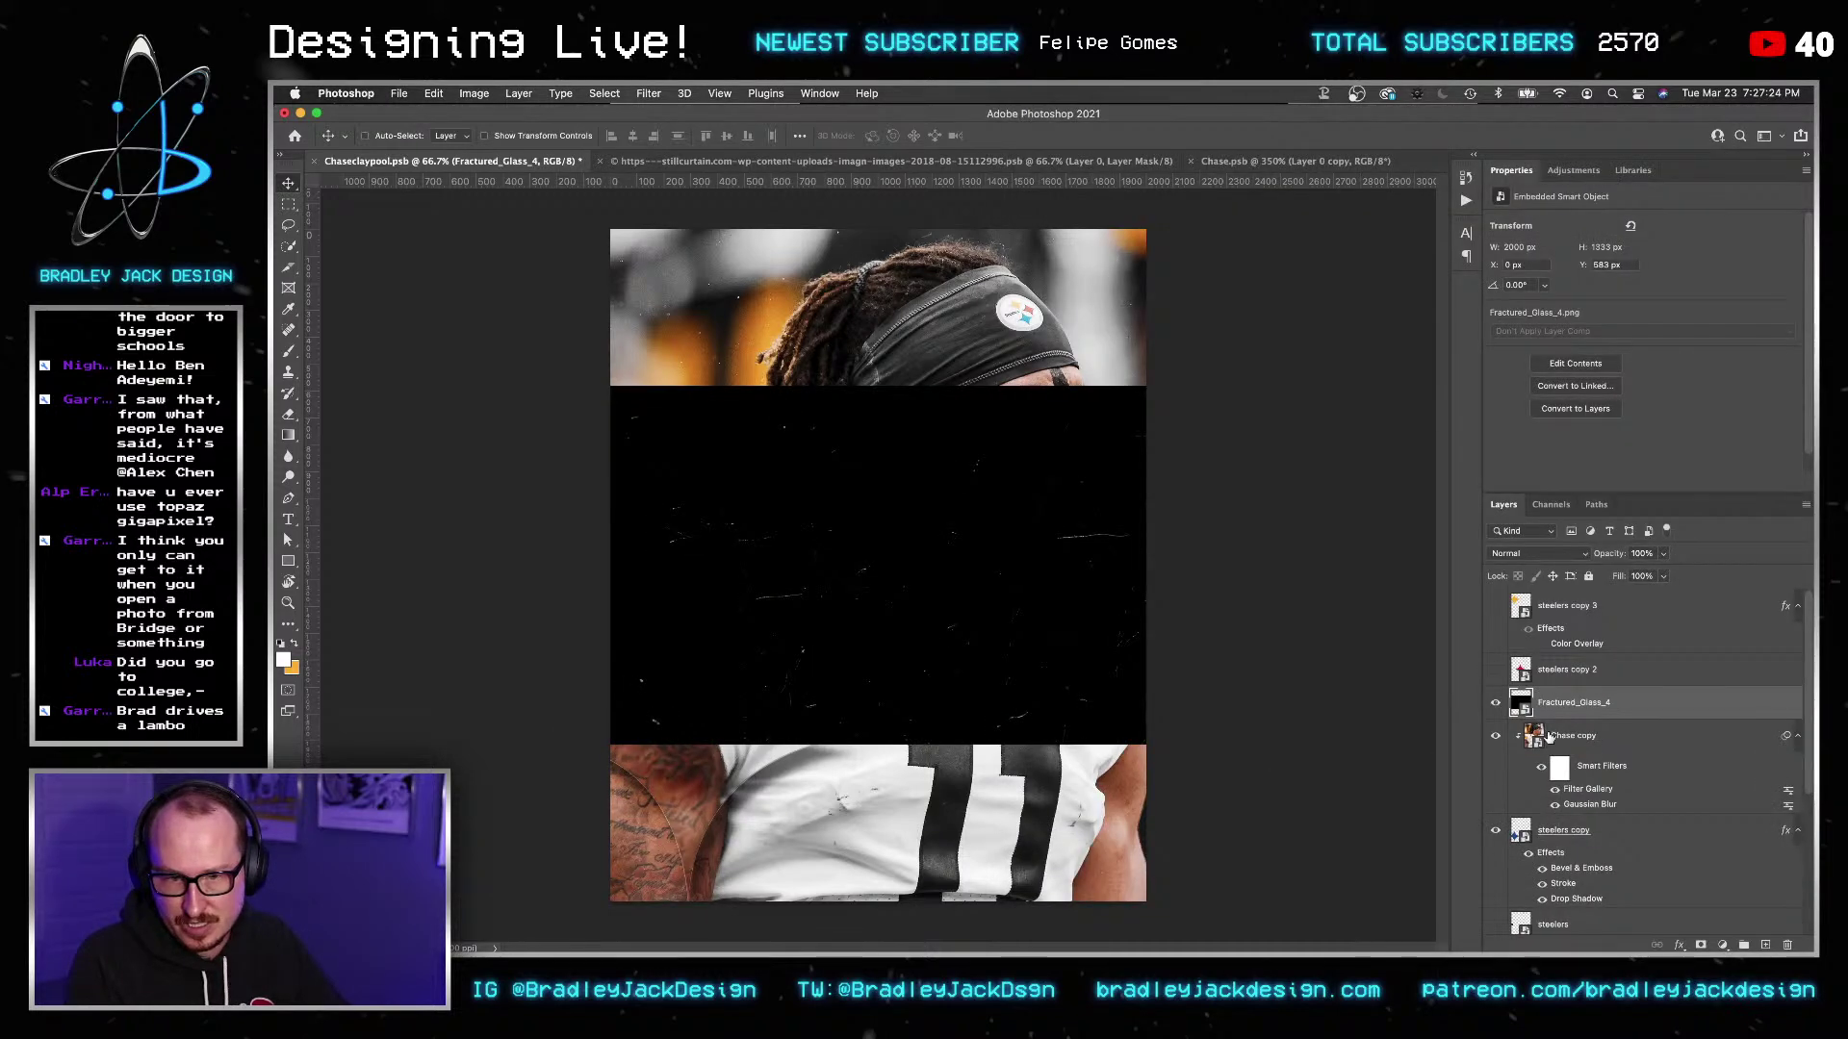
Clip Fractured_Glass_4 to the star shape below it and move the texture over the lower-left arm and jersey.
alt+click(1547, 717)
key(ctrl+t)
scroll(757, 701, up, 3)
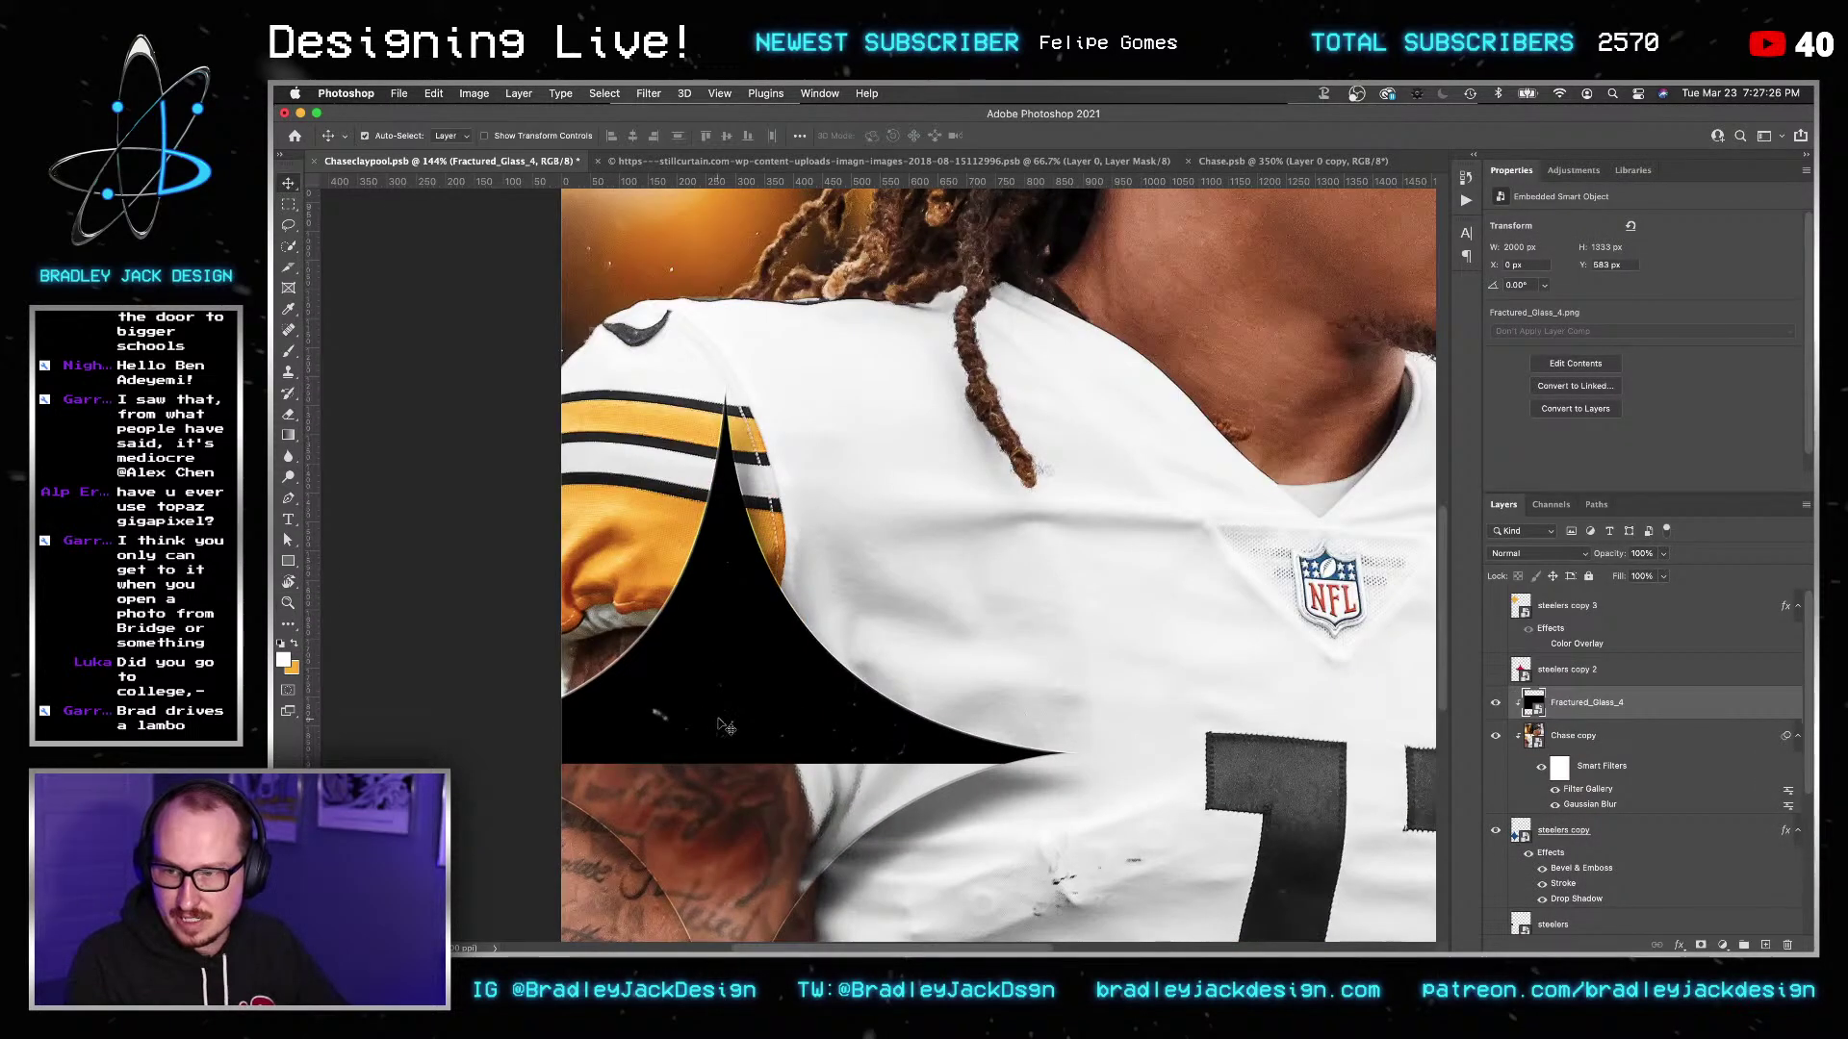
scroll(757, 700, down, 2)
drag(757, 701, 613, 868)
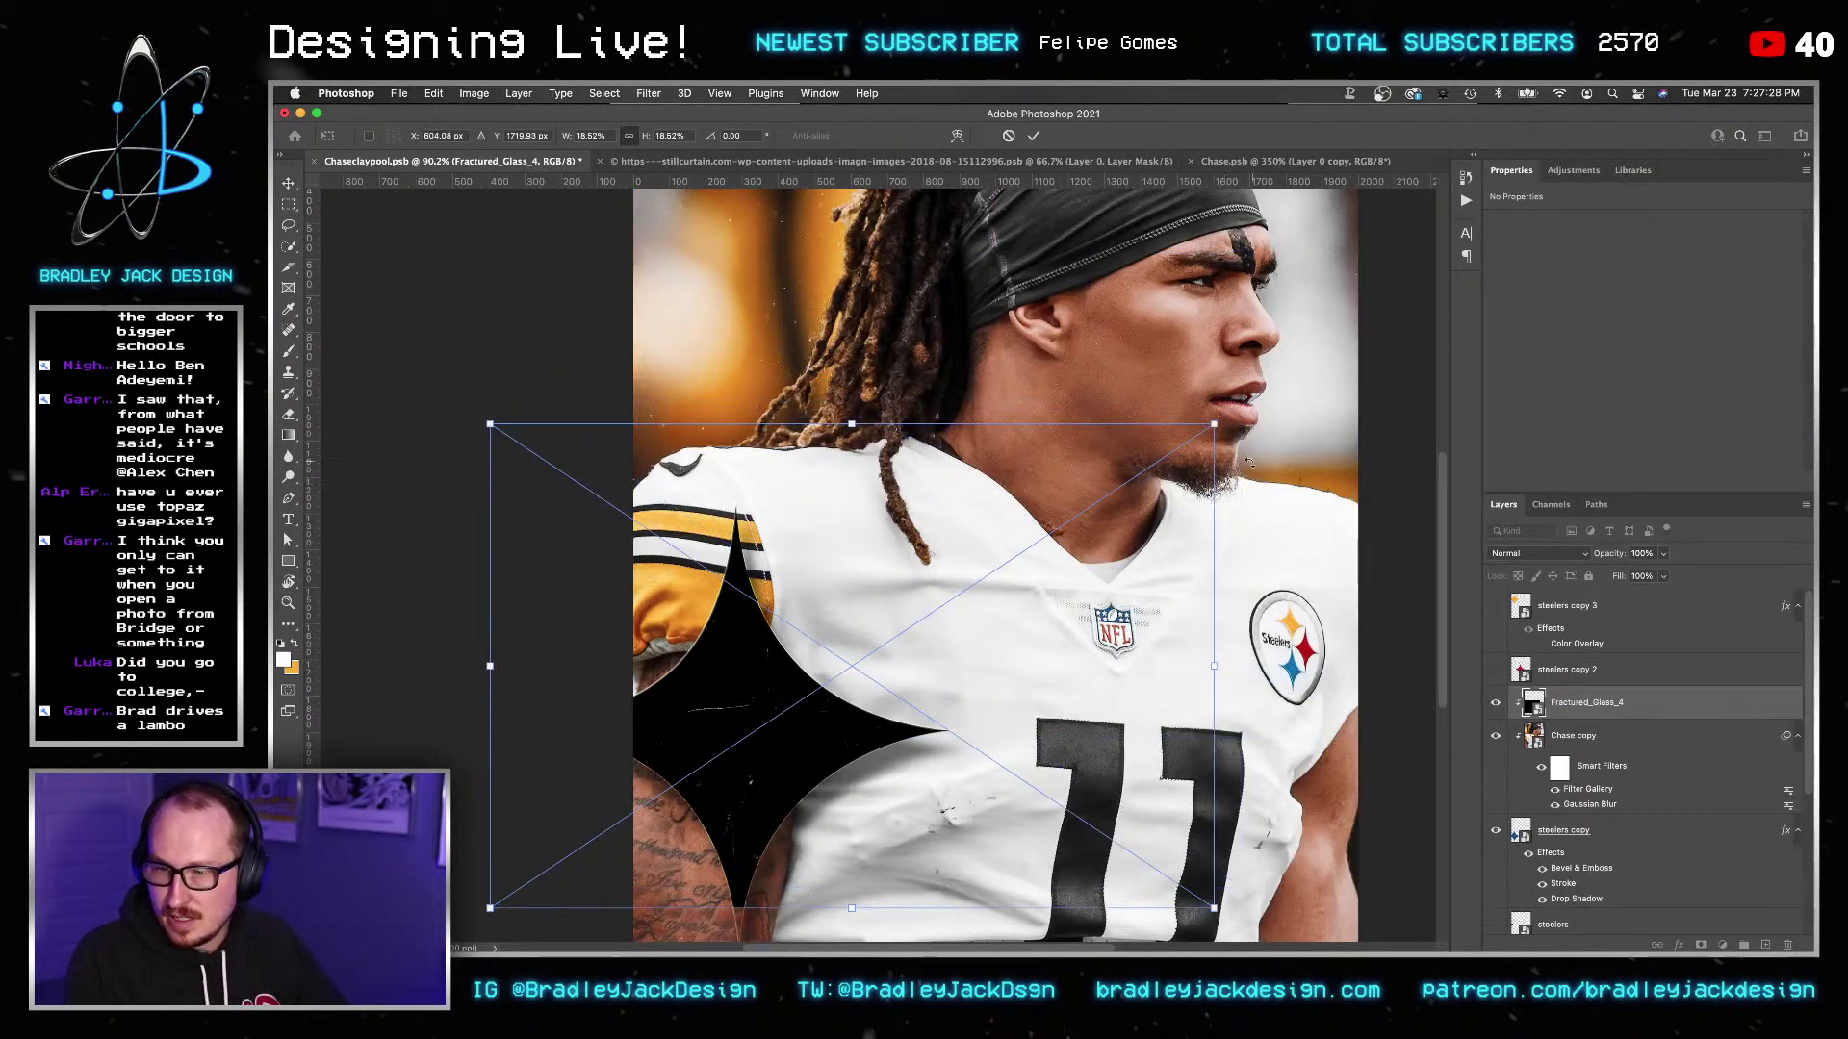
Set the Fractured_Glass_4 blend mode to Screen, then reposition and scale it to about 17.95% over the lower-left star shape.
key(alt+shift+s)
drag(1183, 587, 1169, 597)
drag(1201, 434, 1036, 524)
scroll(1059, 625, down, 5)
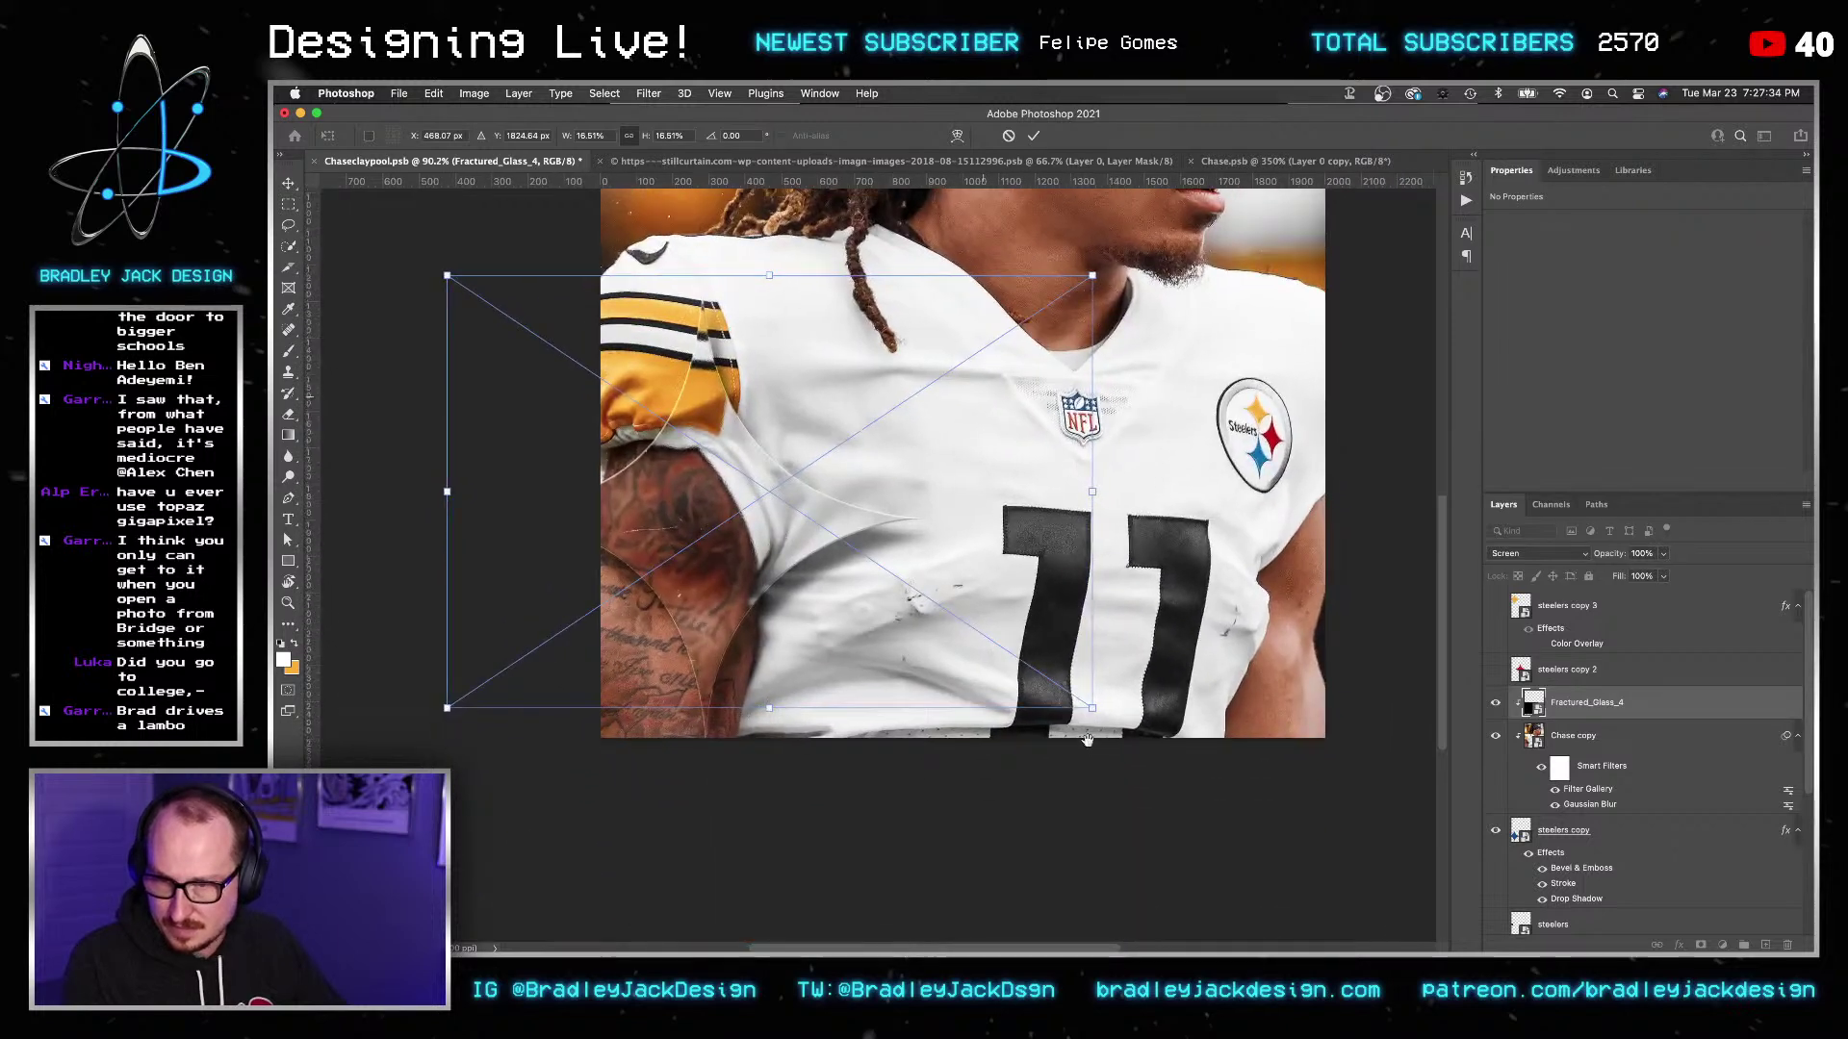
drag(1091, 708, 1153, 749)
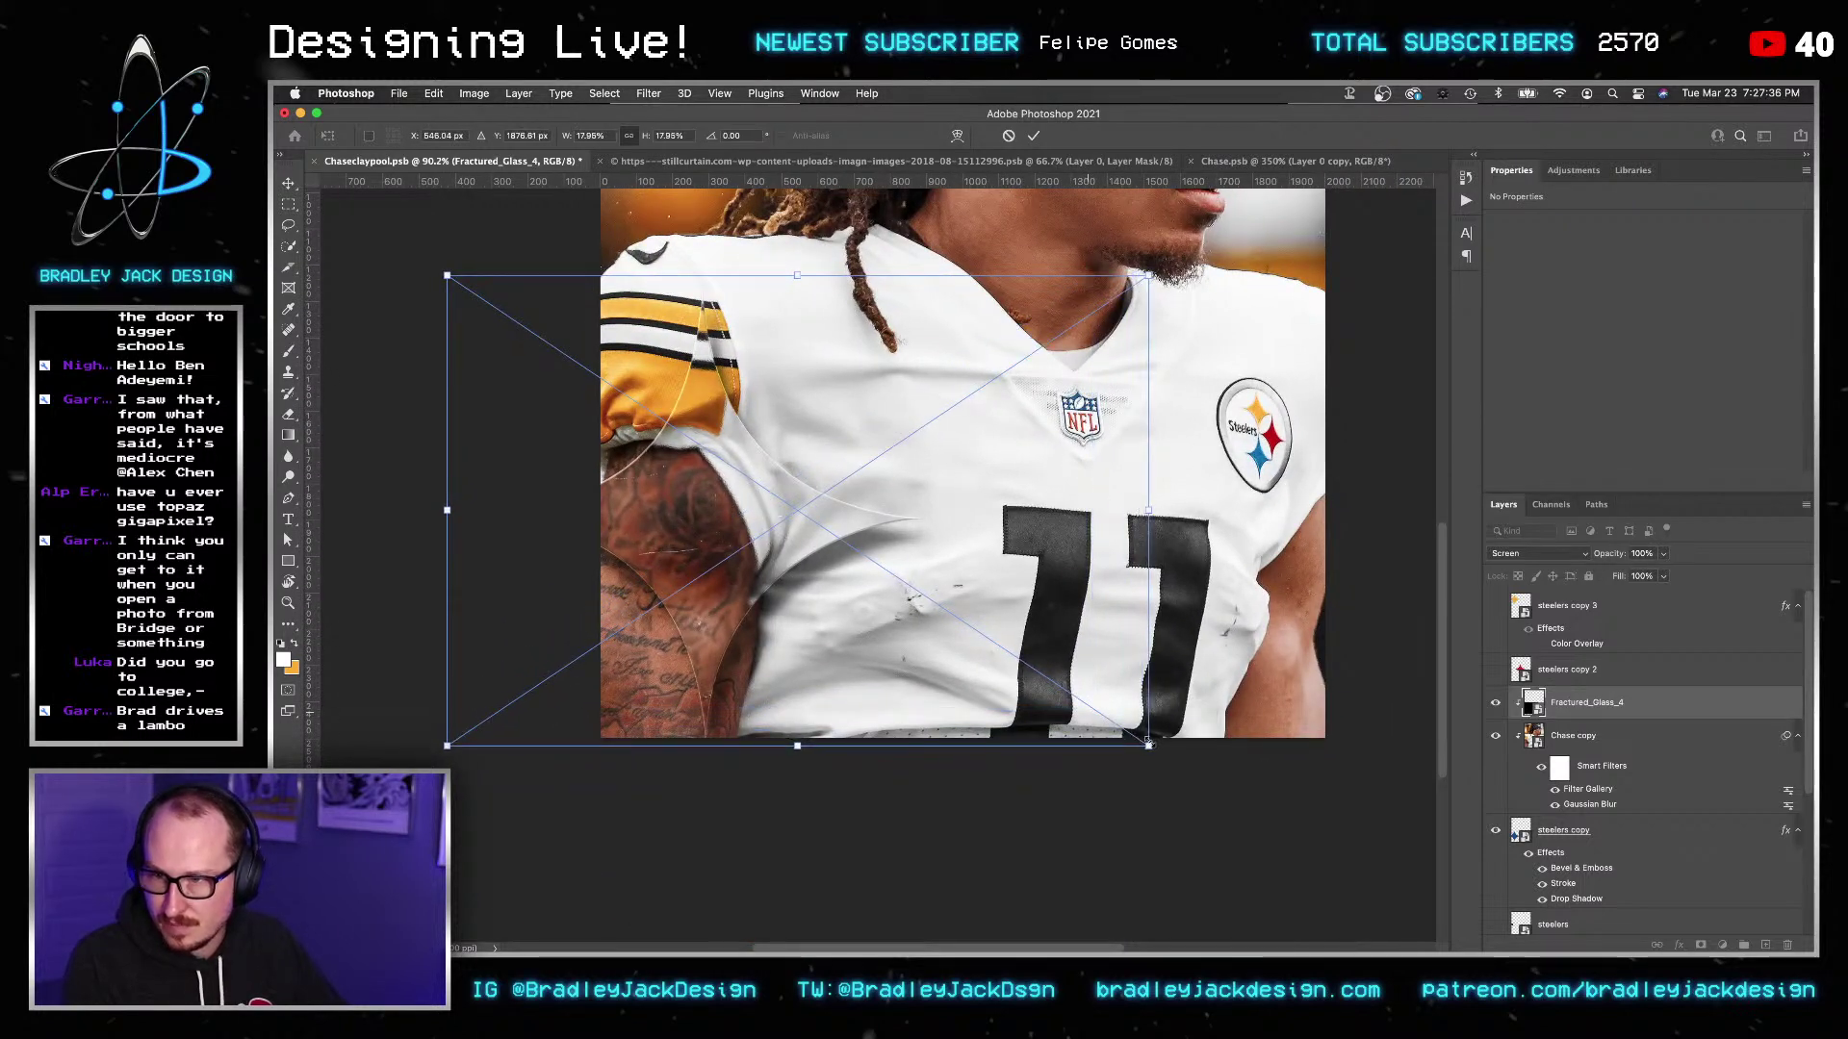
key(Return)
Change the Fractured_Glass_4 blend mode to Color Dodge and save the document.
key(z)
mouse_move(731, 527)
mouse_down()
mouse_move(809, 527)
mouse_move(712, 527)
mouse_move(732, 527)
mouse_up()
key(v)
key(shift+plus)
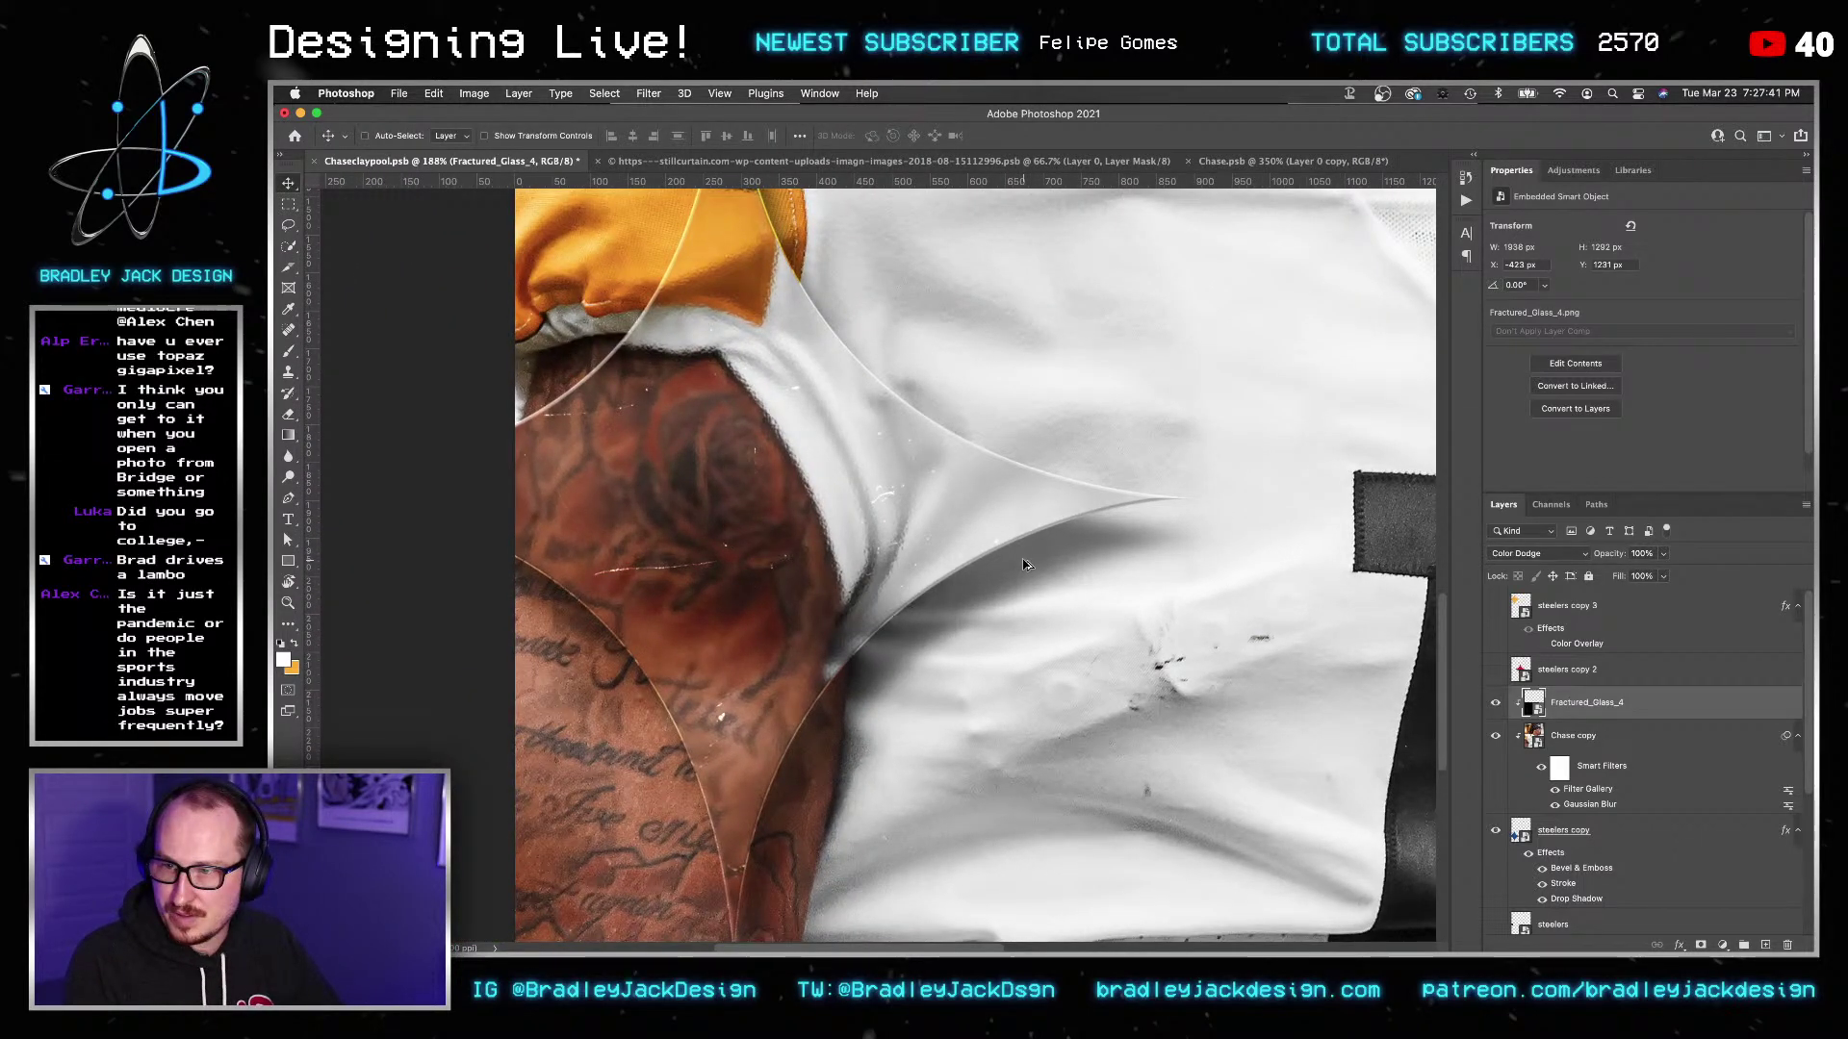
key(super+1)
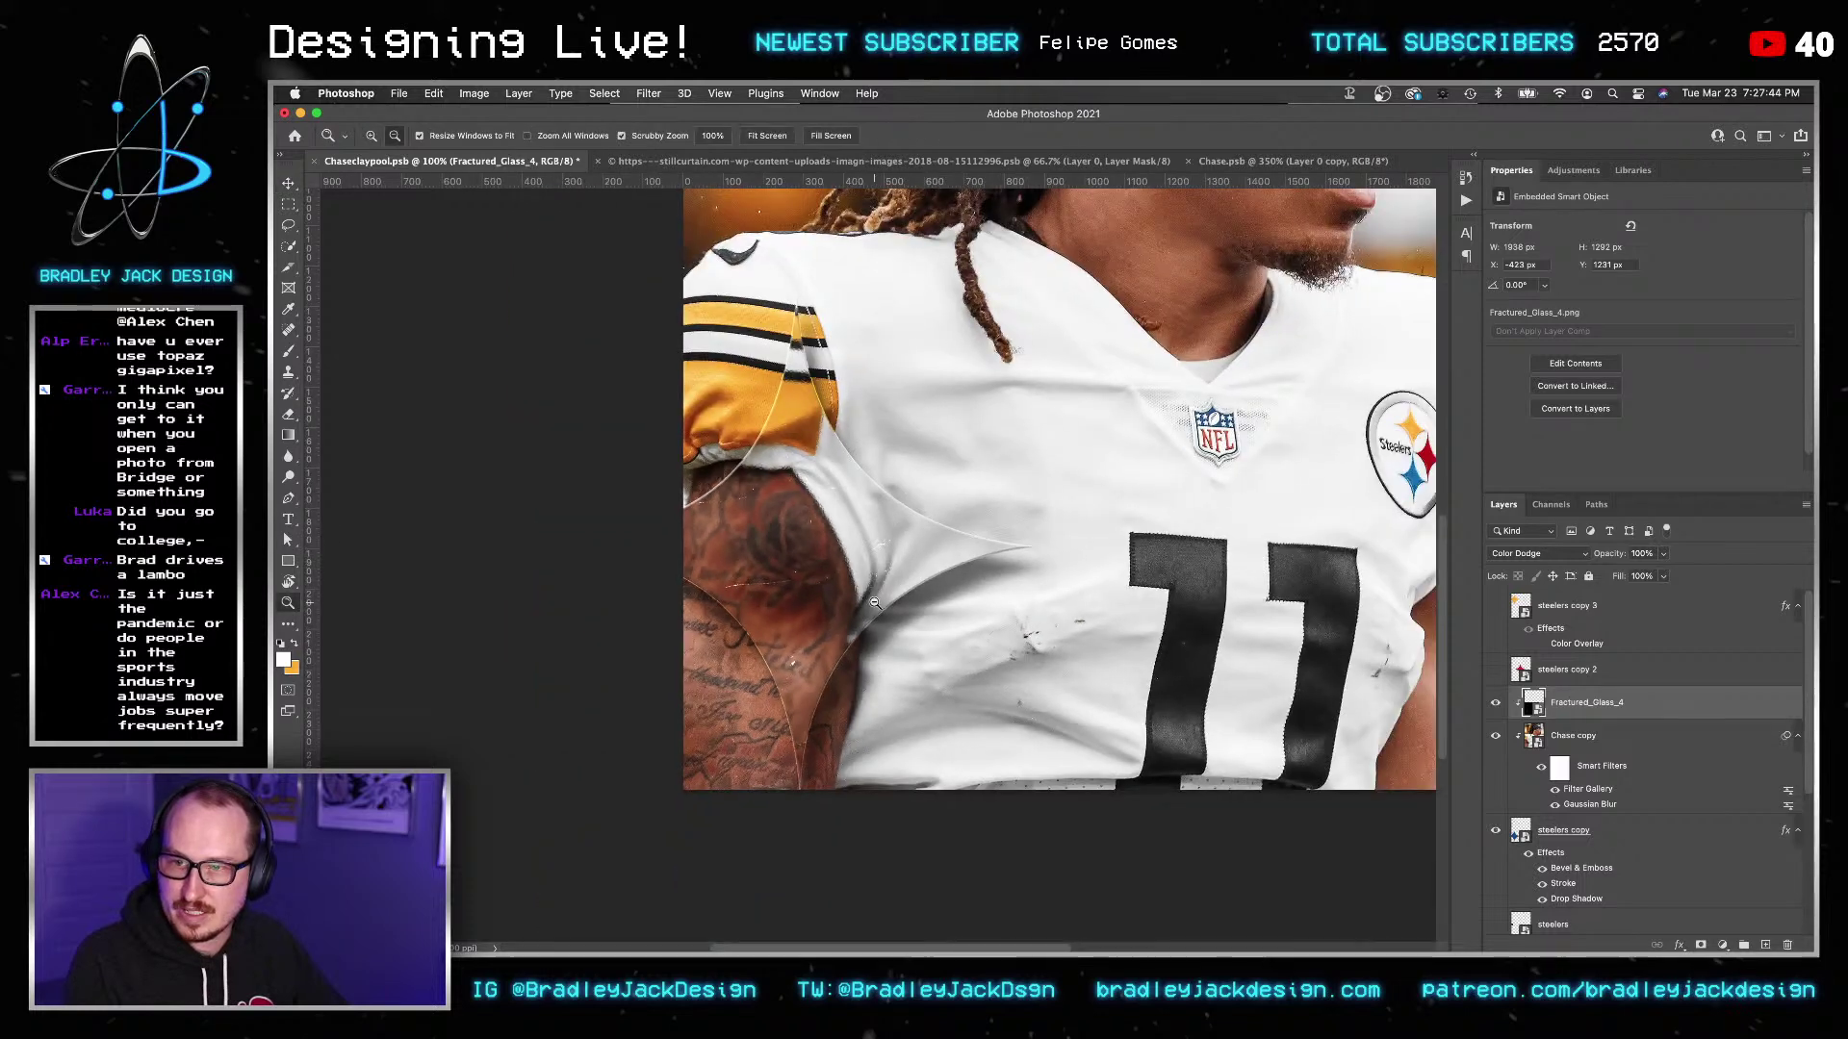
key(super+s)
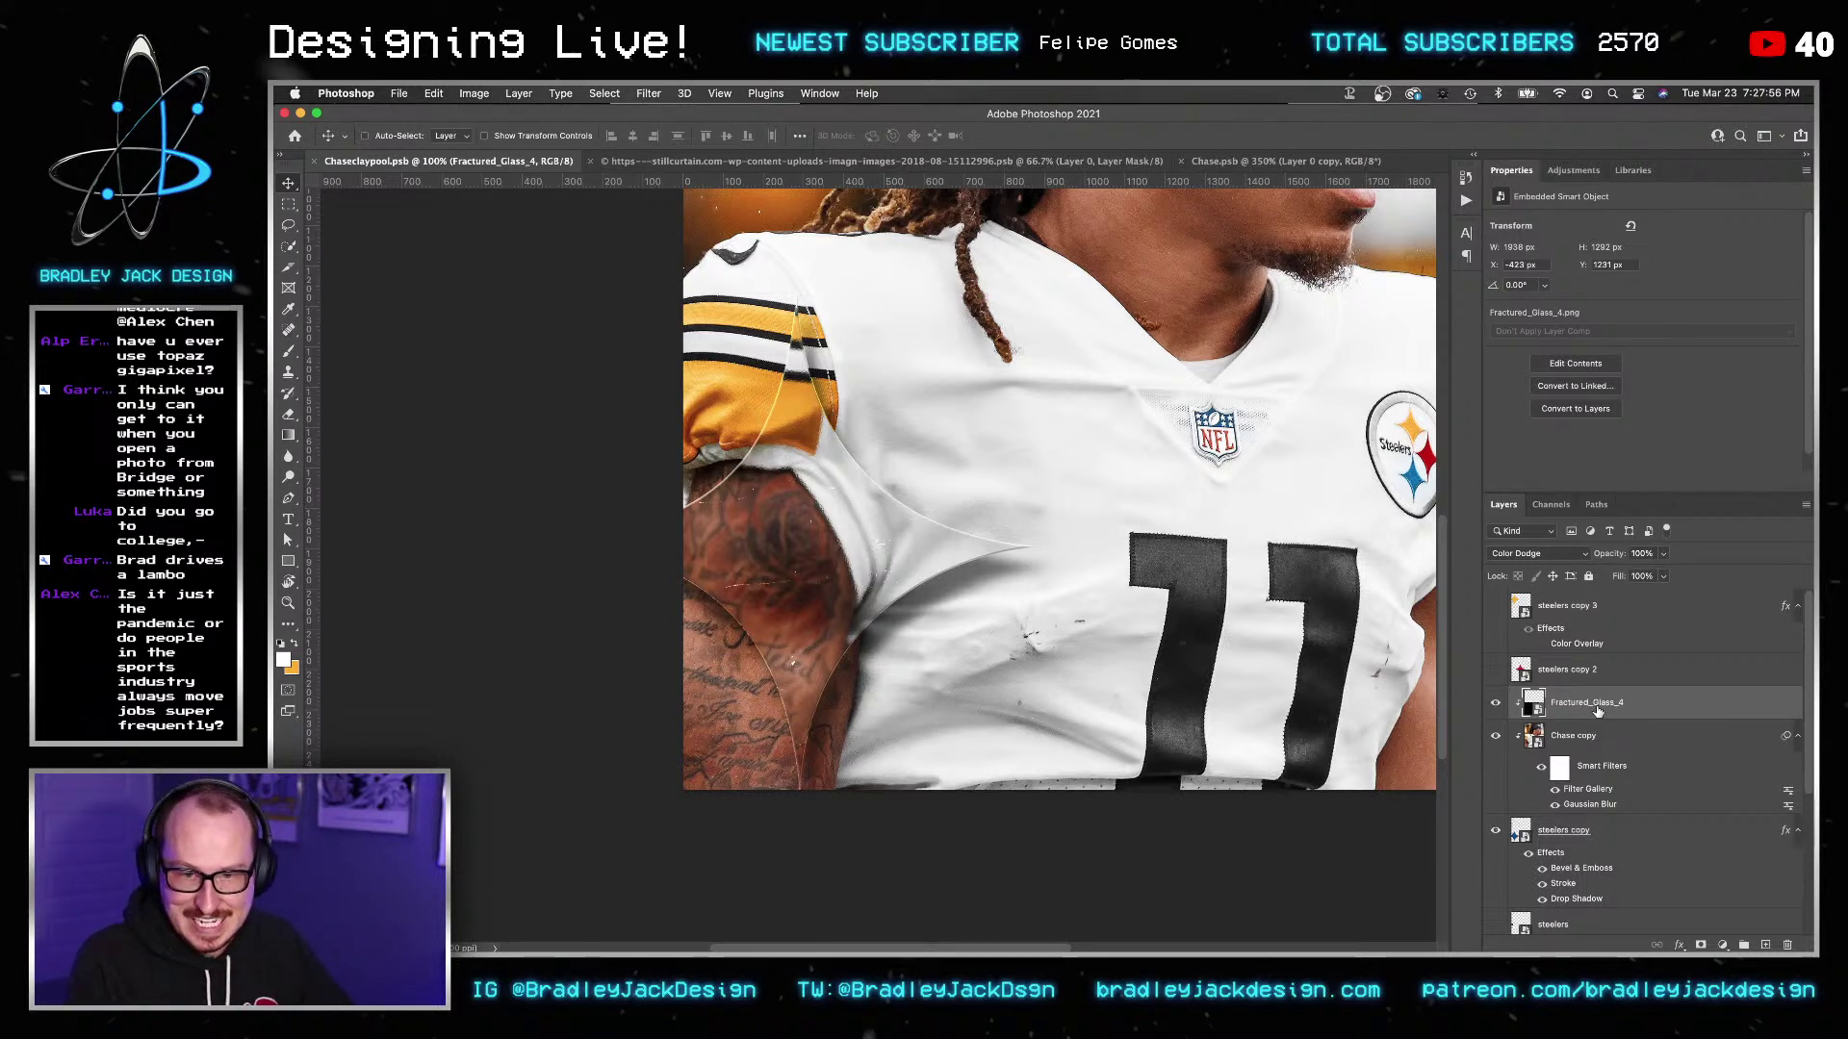
Copy the steelers copy layer's Bevel & Emboss, Stroke and Drop Shadow effects to steelers copy 2 and steelers copy 3.
shift+click(1569, 831)
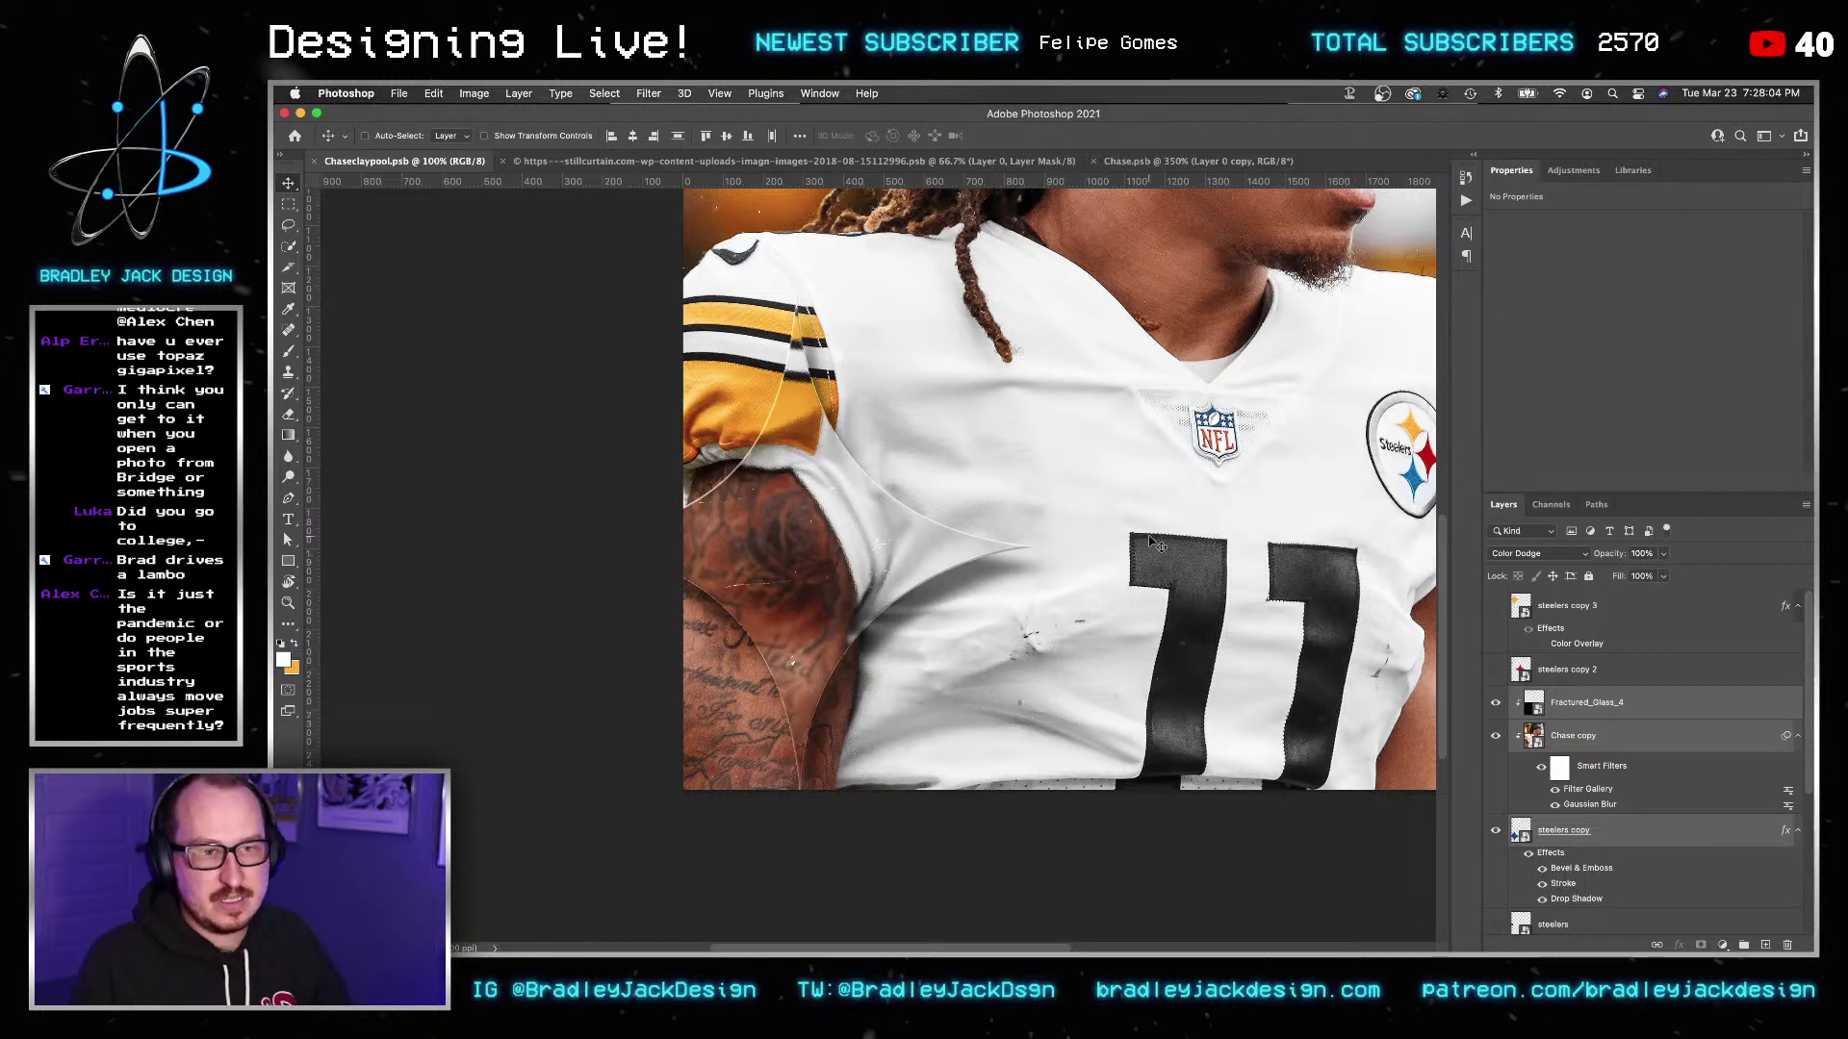
key(z)
alt+click(1109, 494)
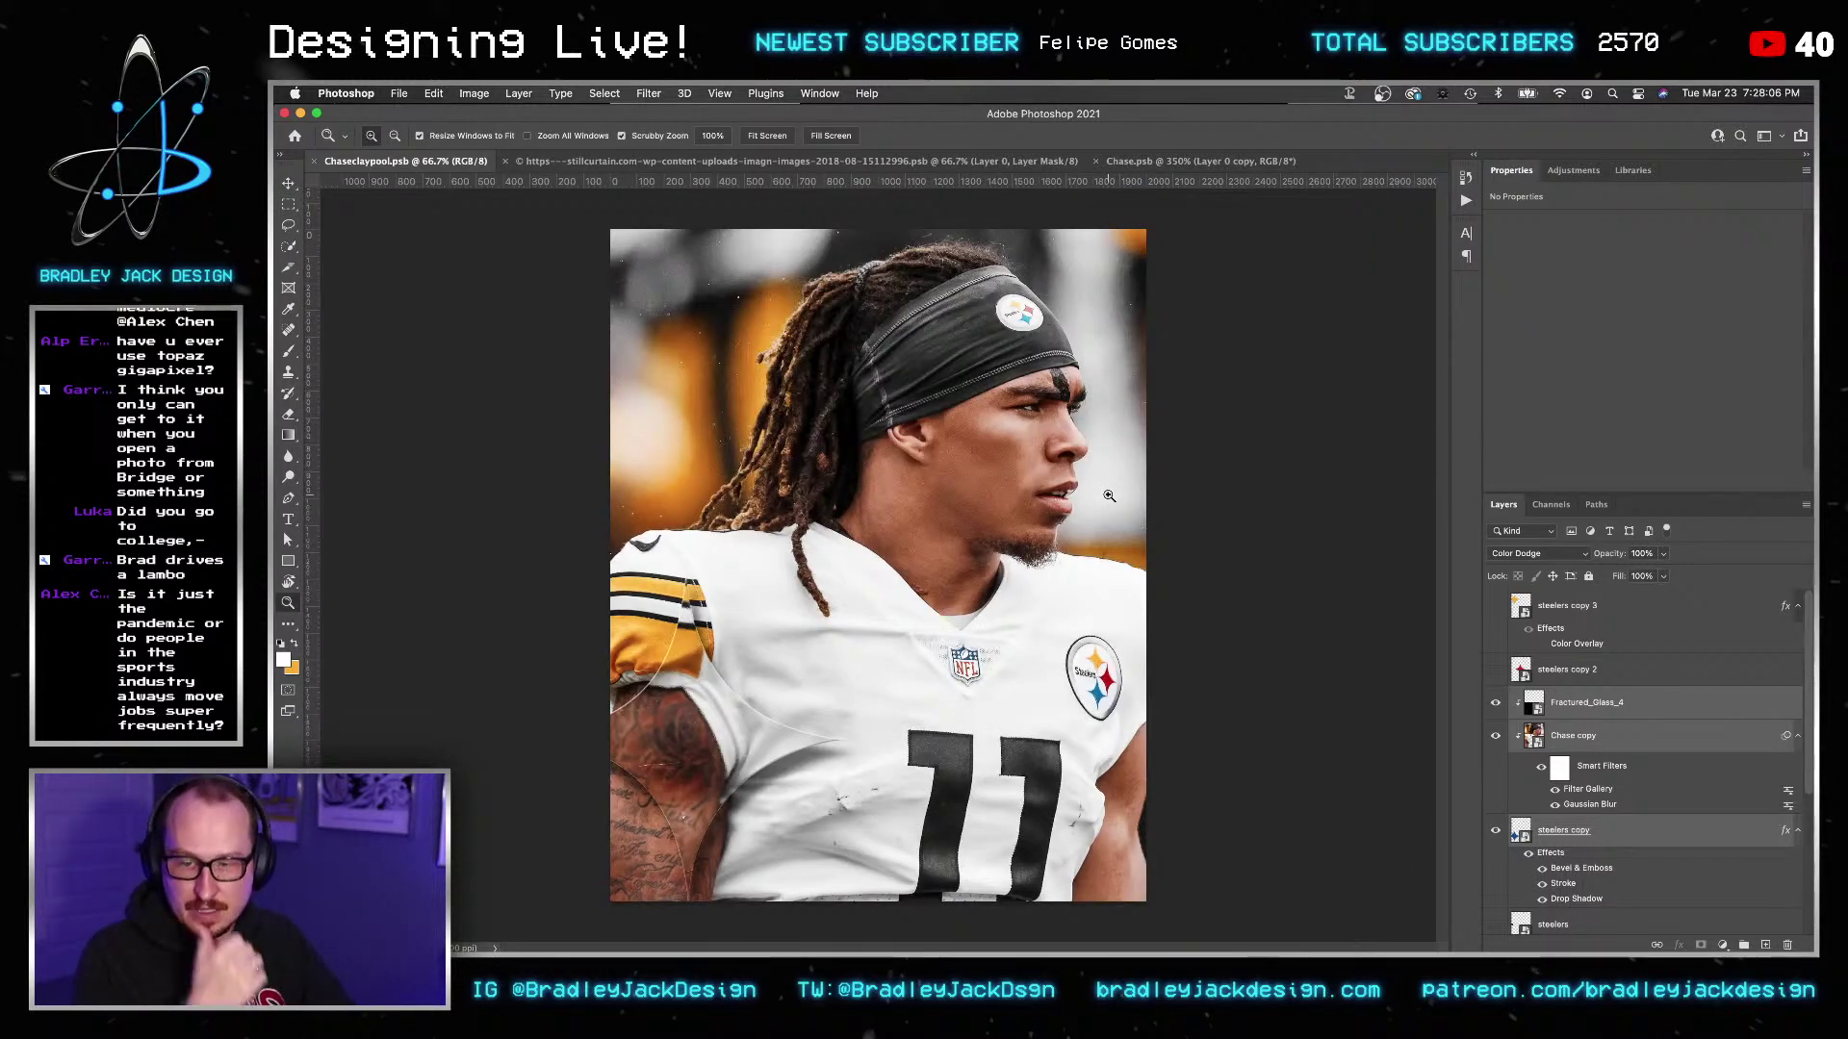
key(v)
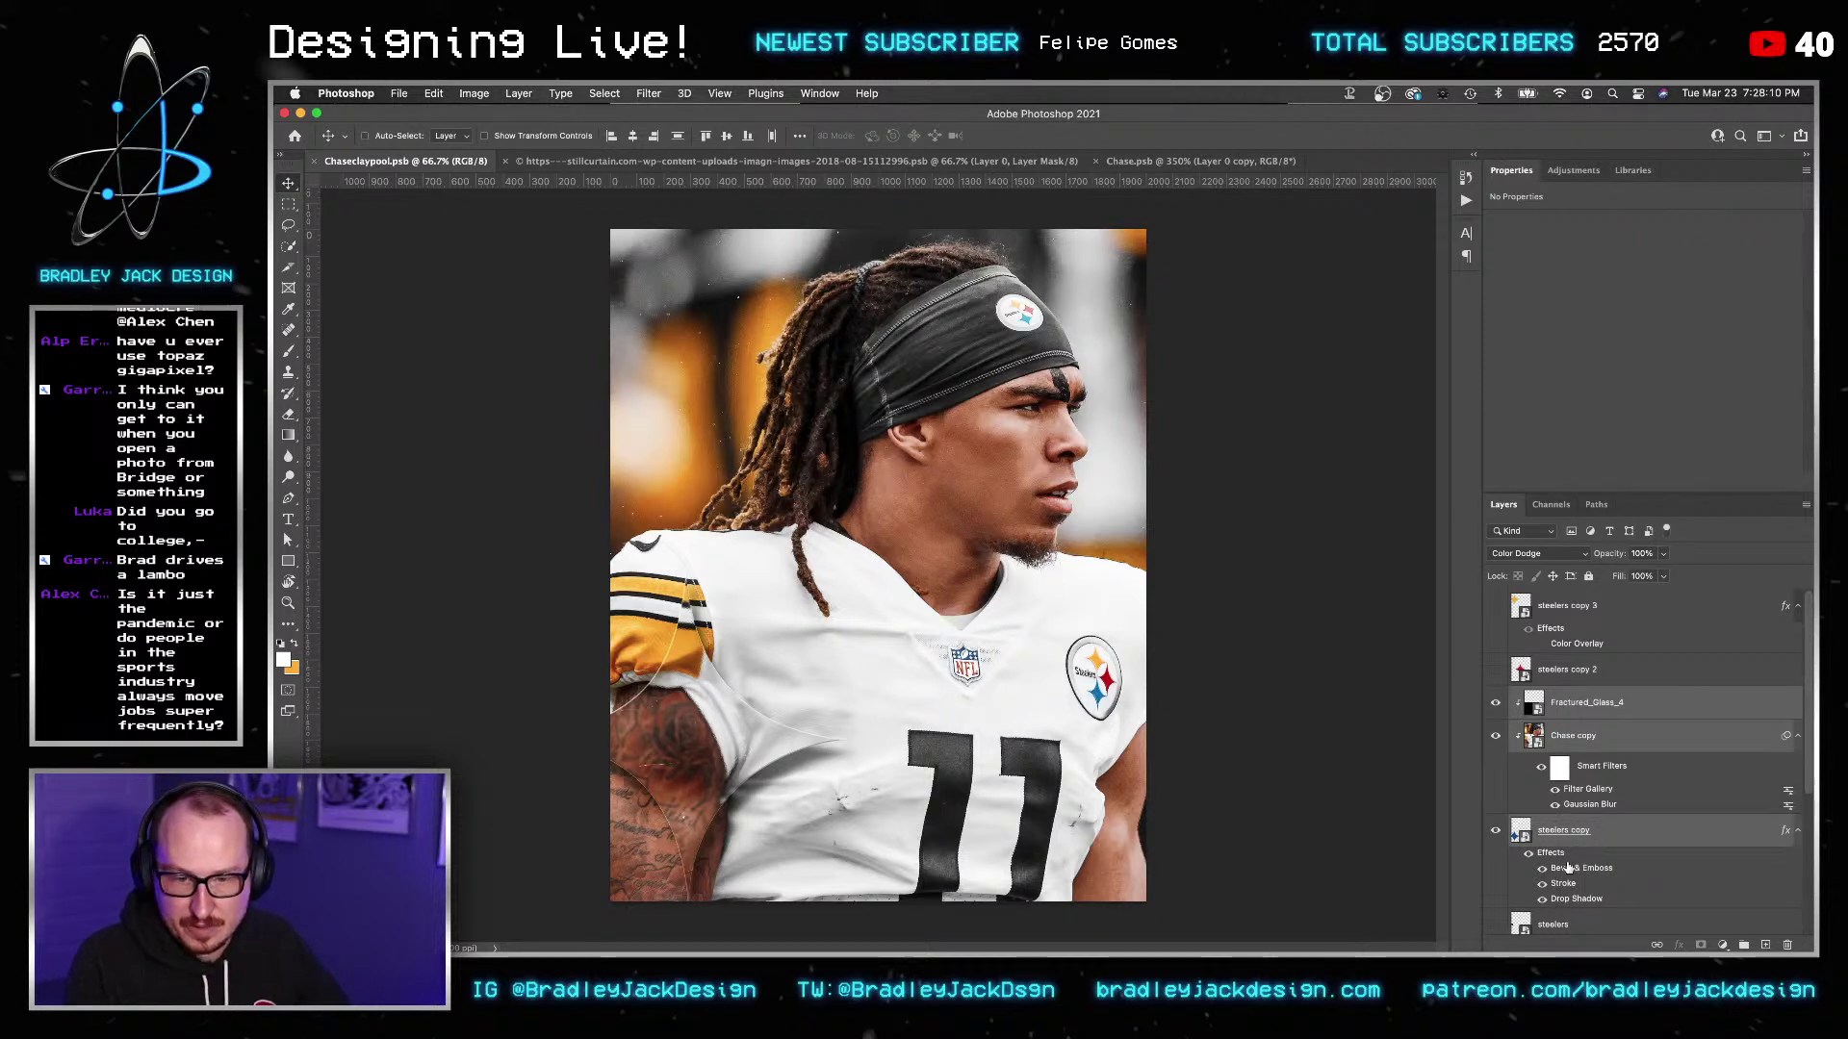
mouse_move(1551, 853)
mouse_down()
mouse_move(1578, 672)
mouse_move(1548, 617)
mouse_up()
scroll(1581, 836, down, 1)
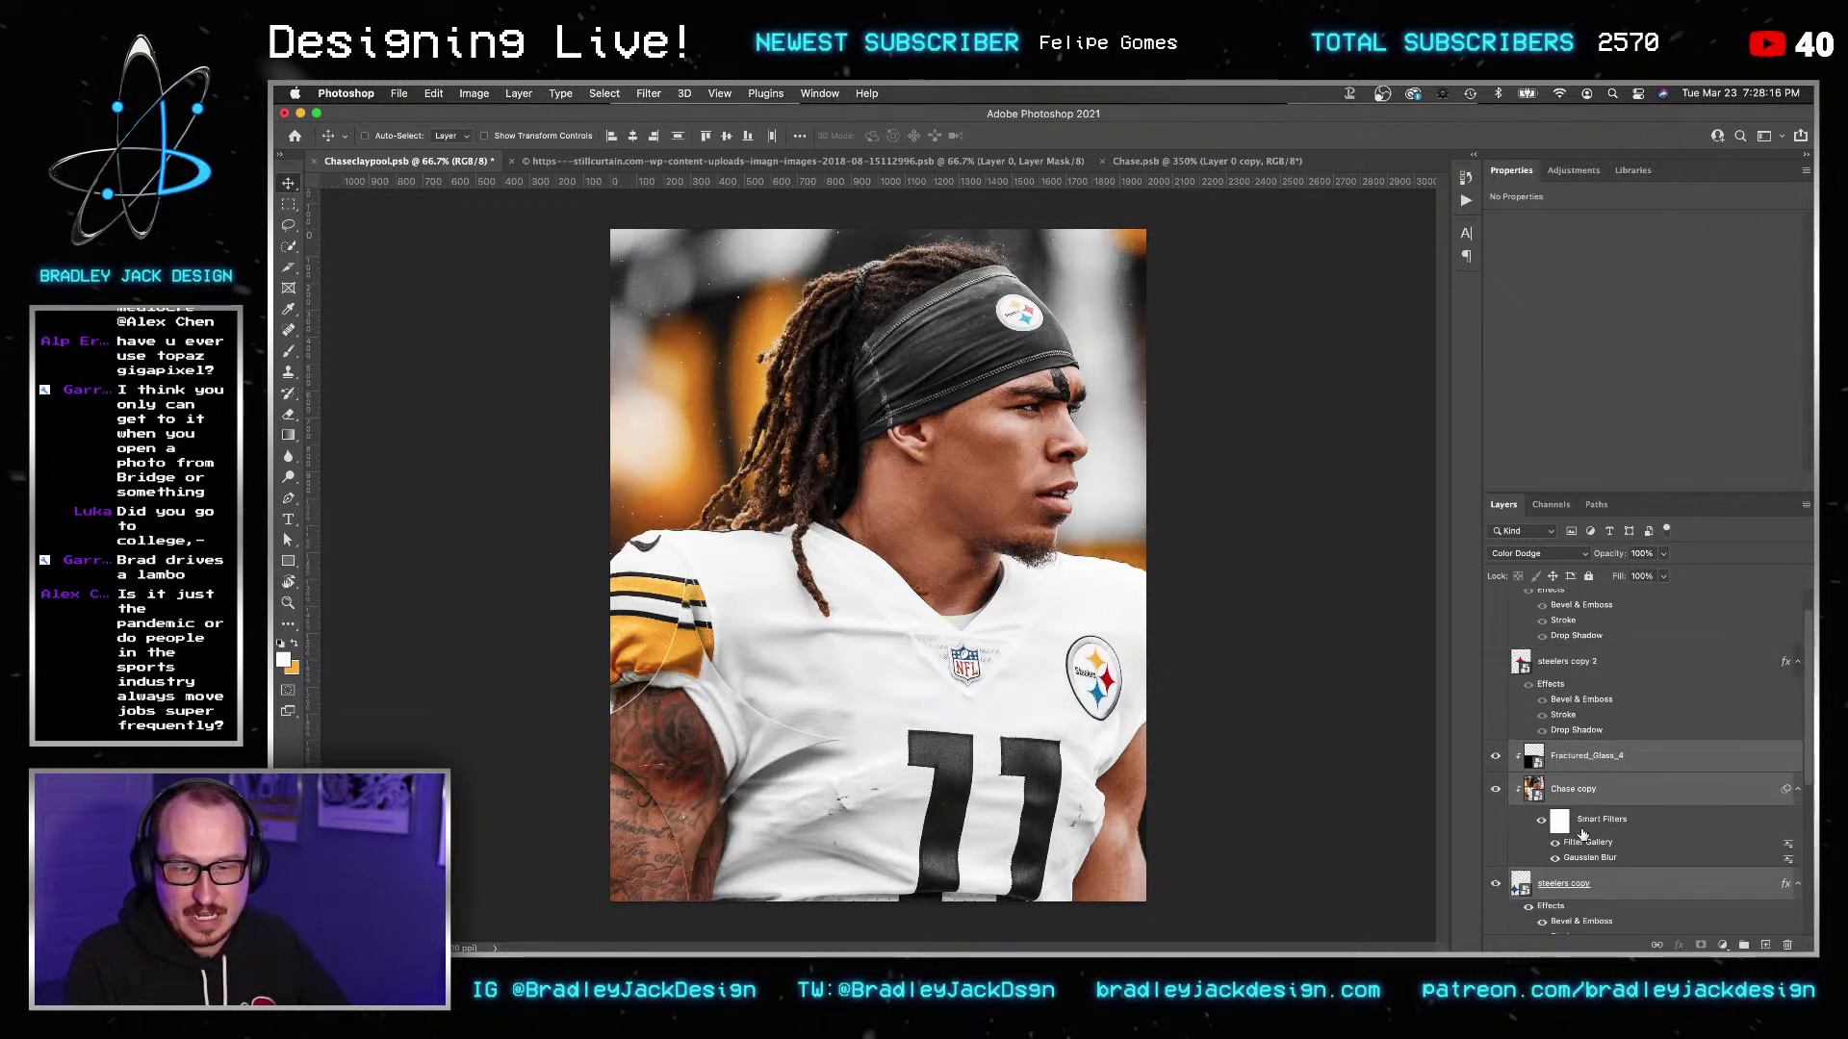
Duplicate the Fractured_Glass_4 and Chase copy layers above steelers copy 2 and clip the duplicates to it.
key(super+j)
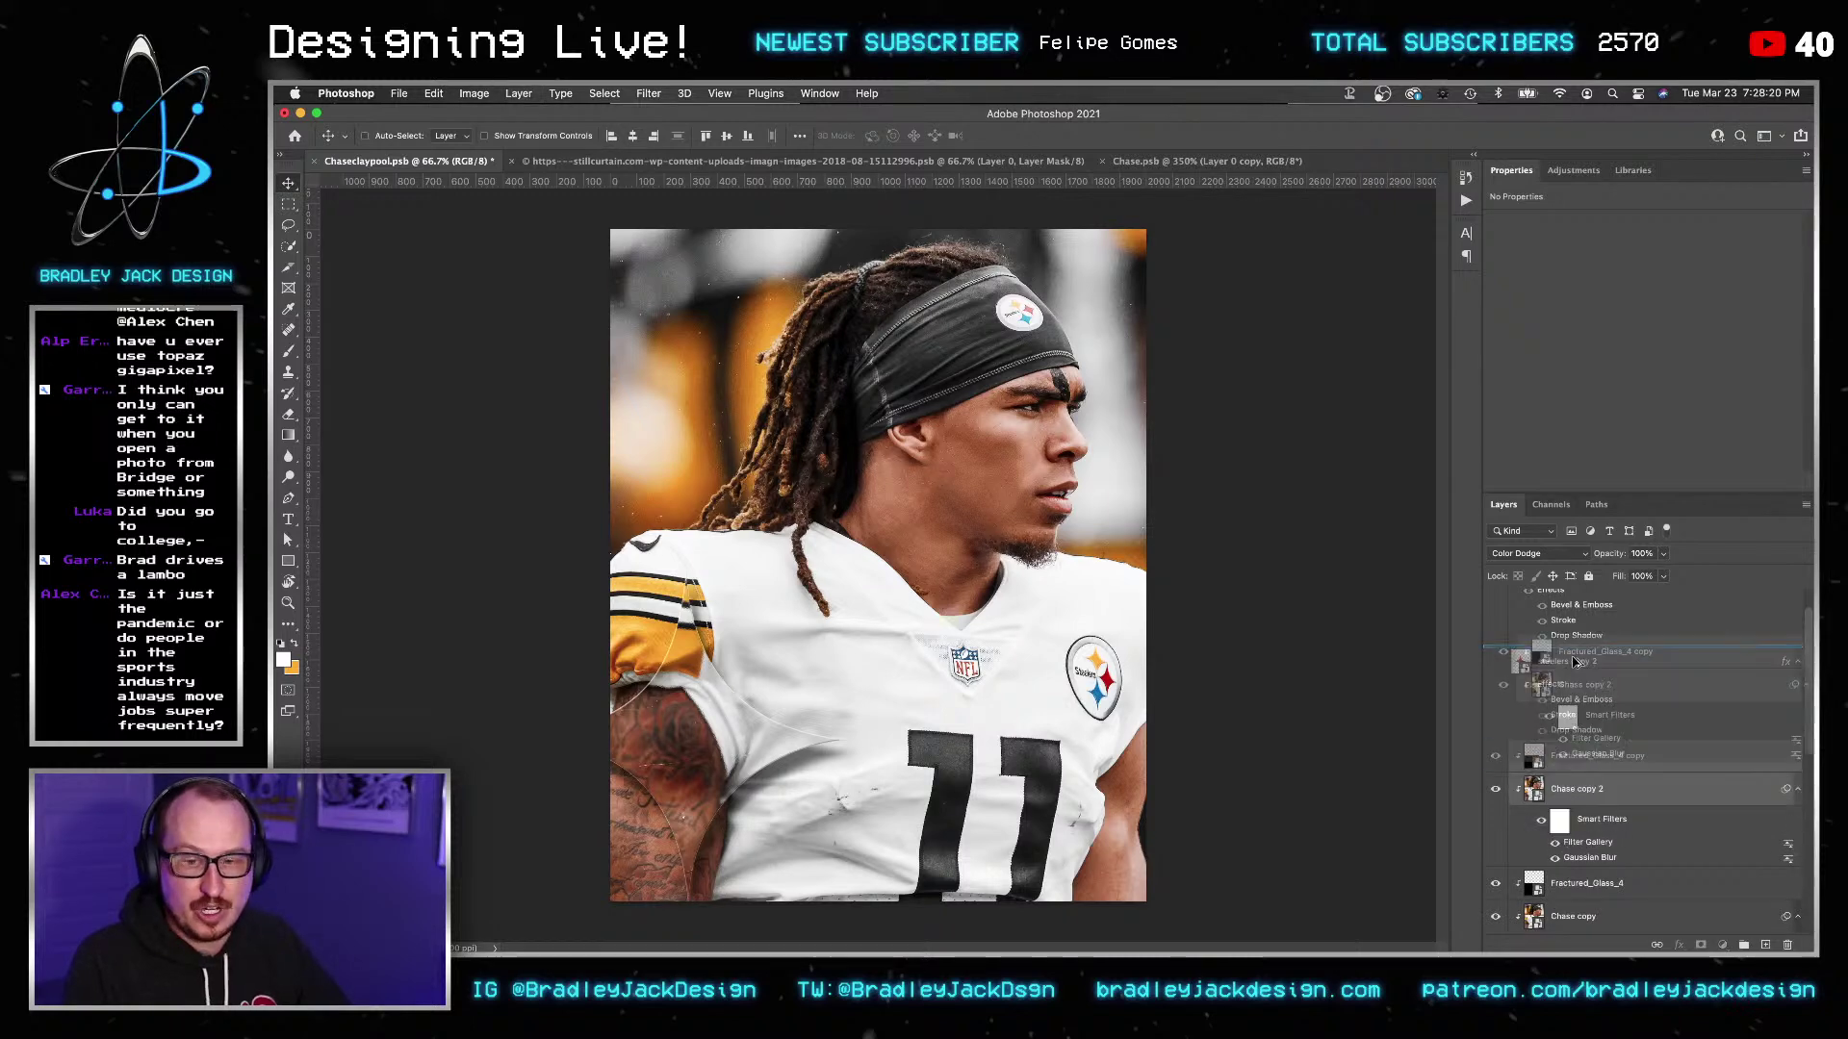
drag(1557, 760, 1539, 650)
key(super+alt+g)
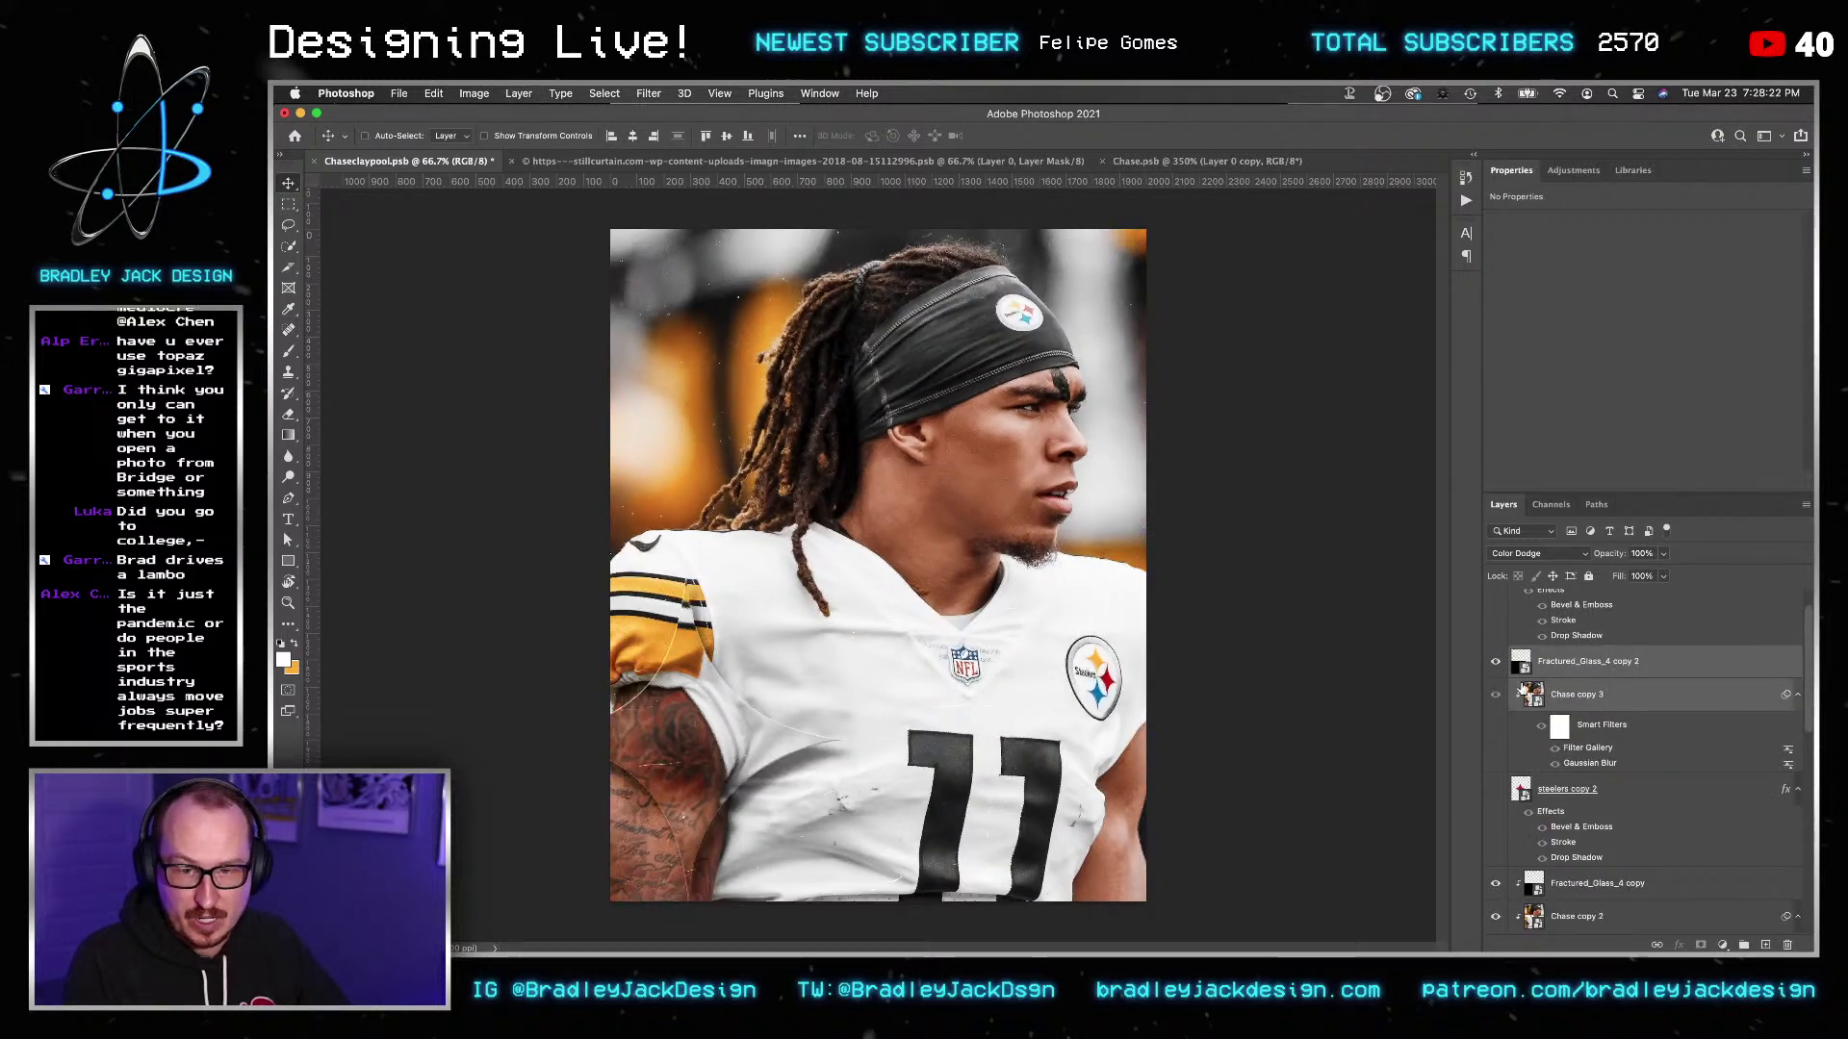
Duplicate the glass and Chase photo pair above steelers copy 3 and clip both duplicates to it.
scroll(1564, 651, up, 2)
drag(1564, 651, 1559, 594)
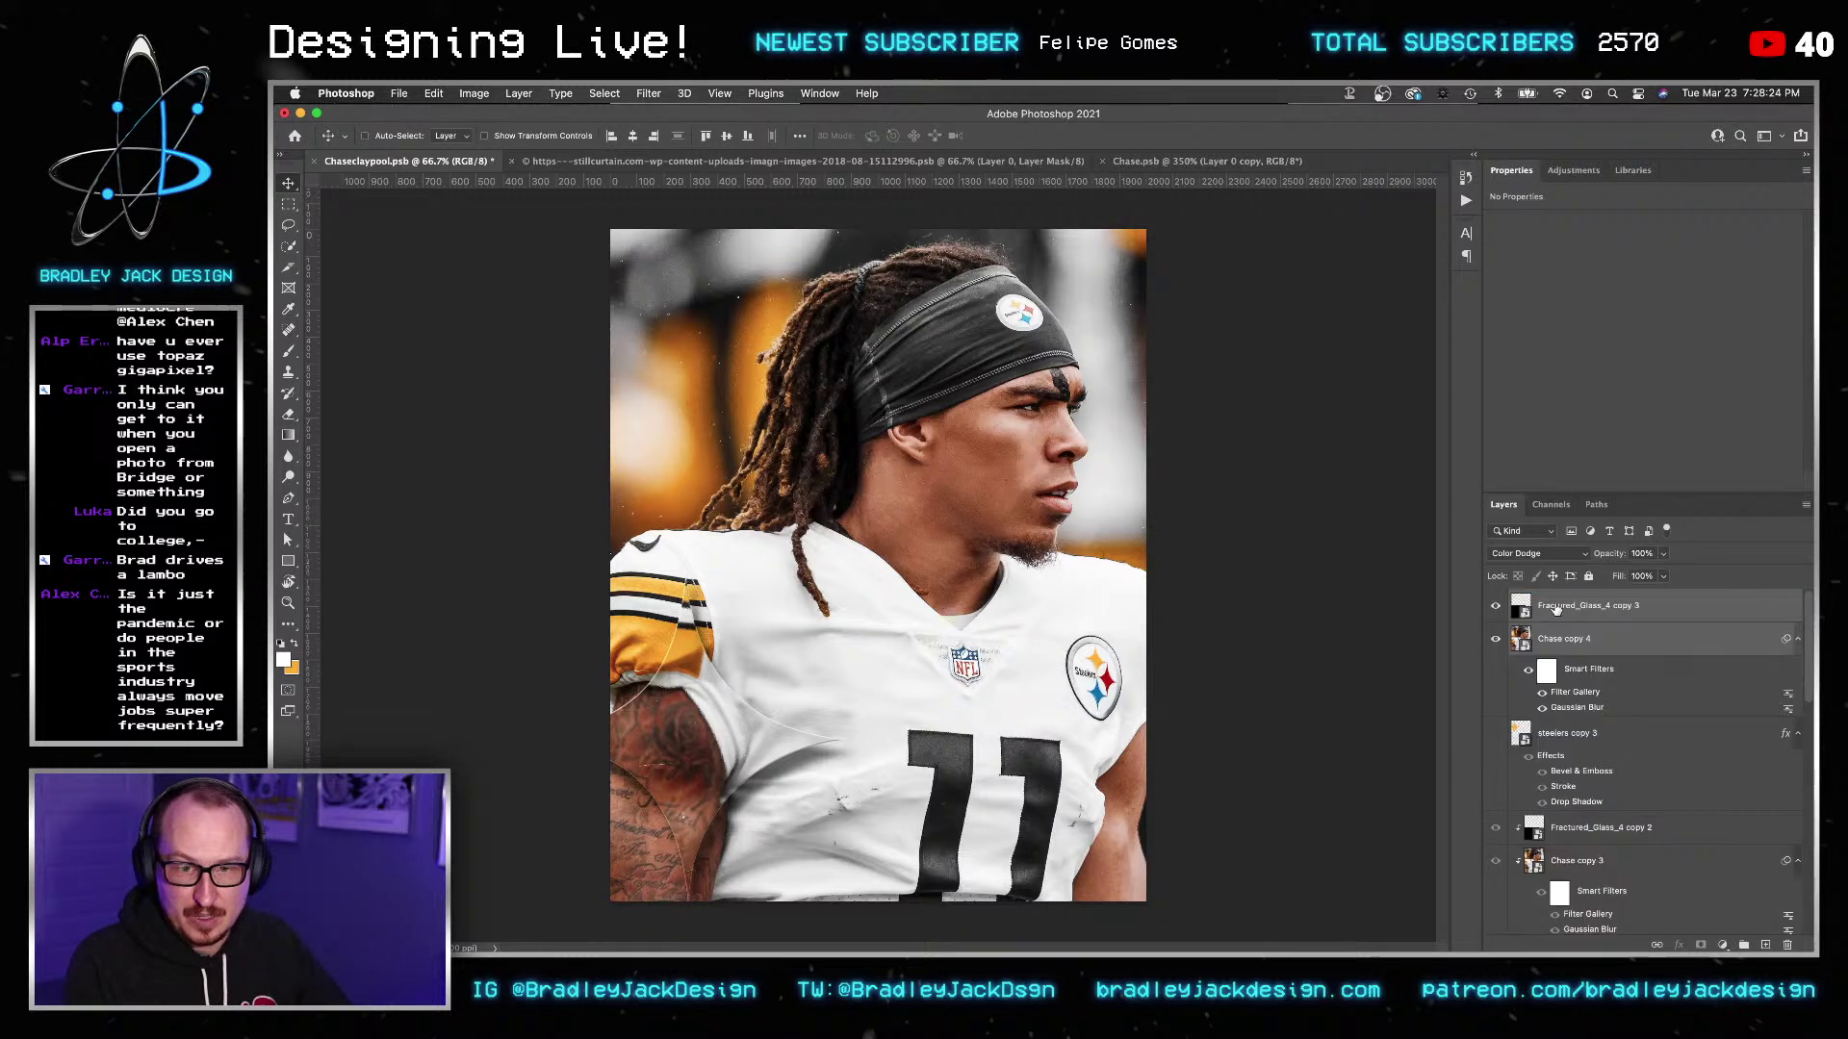
key(super+alt+g)
Show the steelers copy 3 and steelers copy 2 layers.
click(1496, 733)
scroll(1499, 864, down, 3)
click(1495, 897)
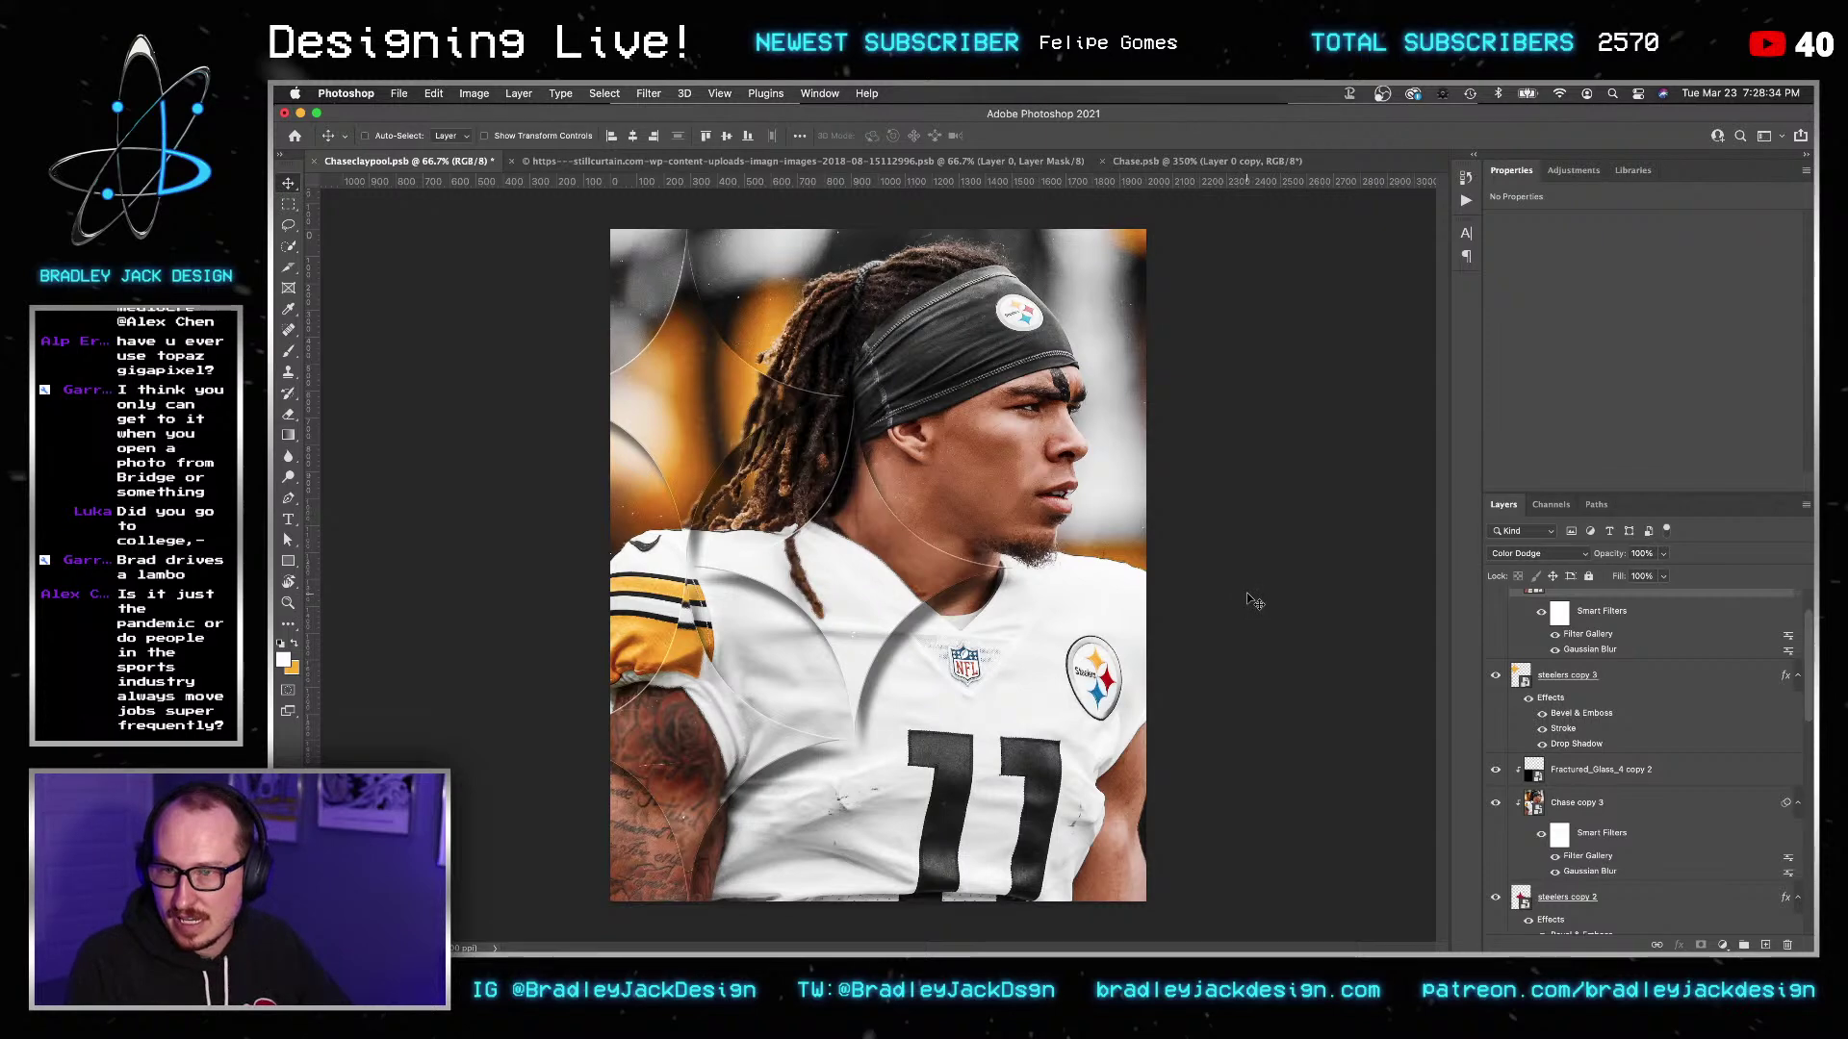
key(super+j)
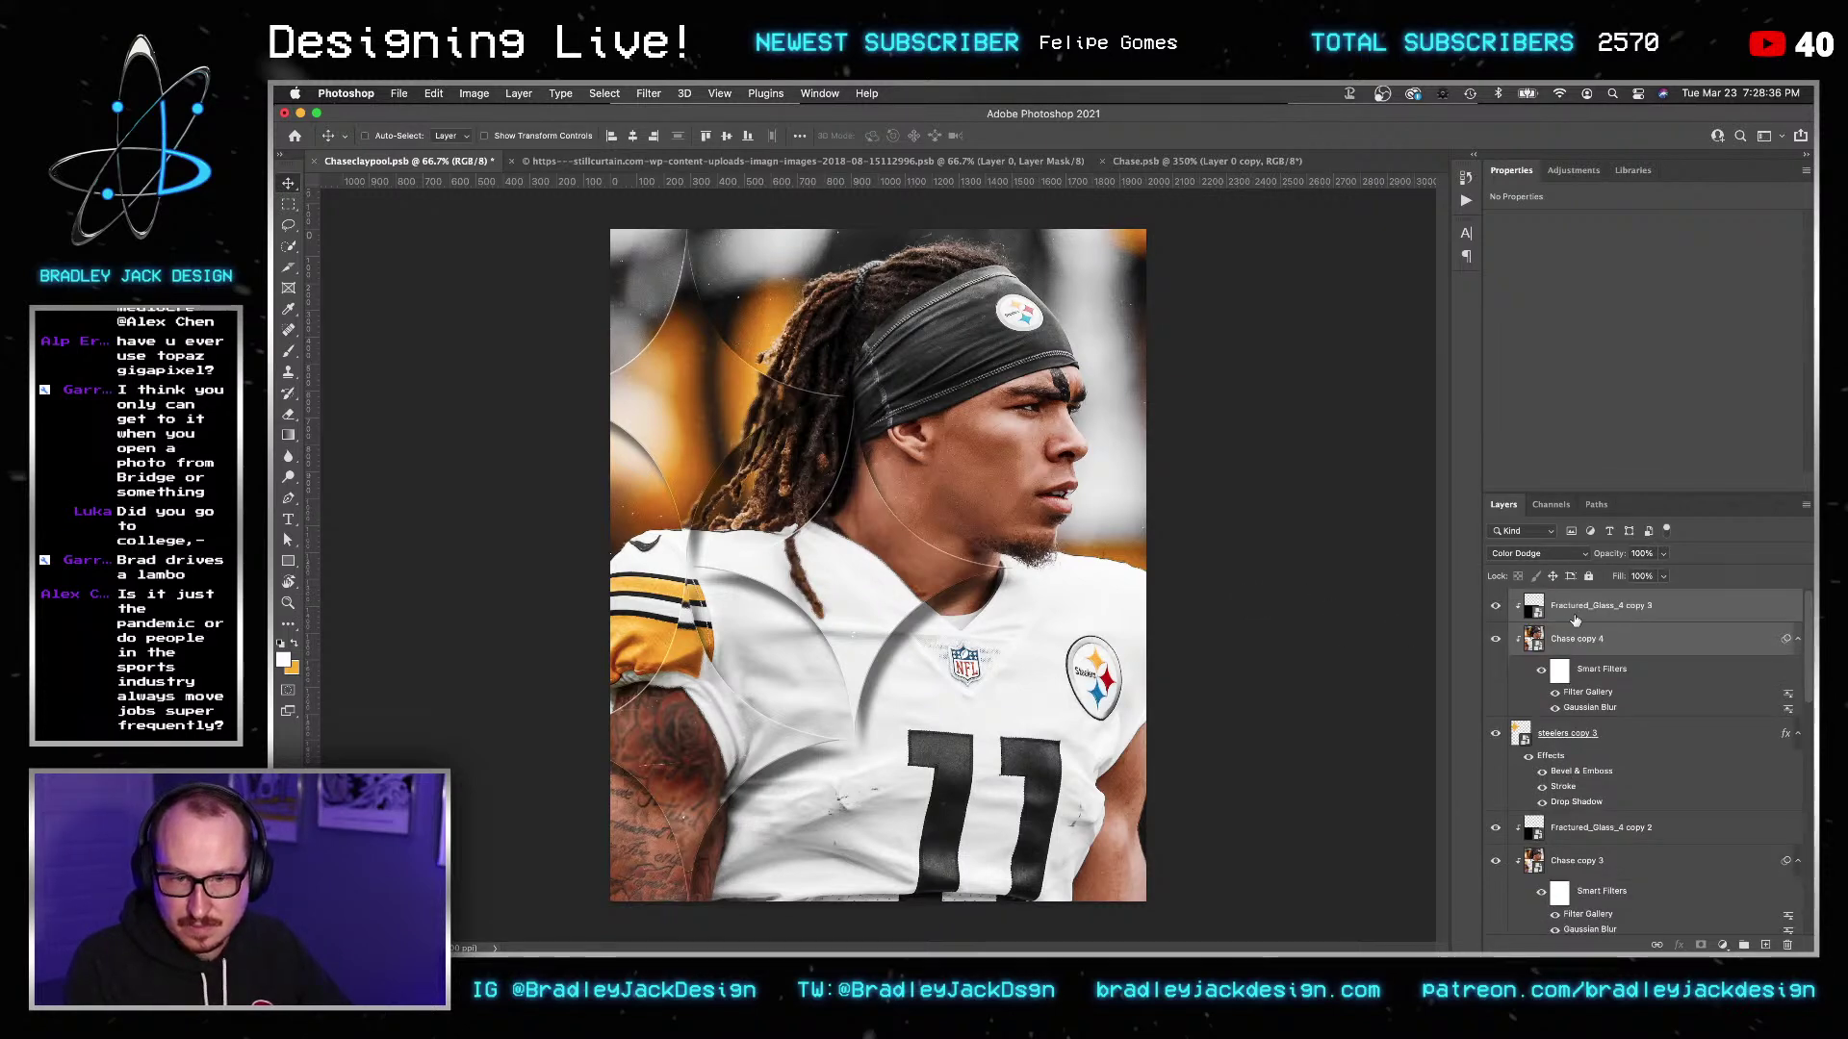
Move Fractured_Glass_4 copy 3 over the upper-left star shape and enlarge it to about 2028 by 1351 px.
click(1575, 620)
key(ctrl+t)
drag(809, 739, 708, 373)
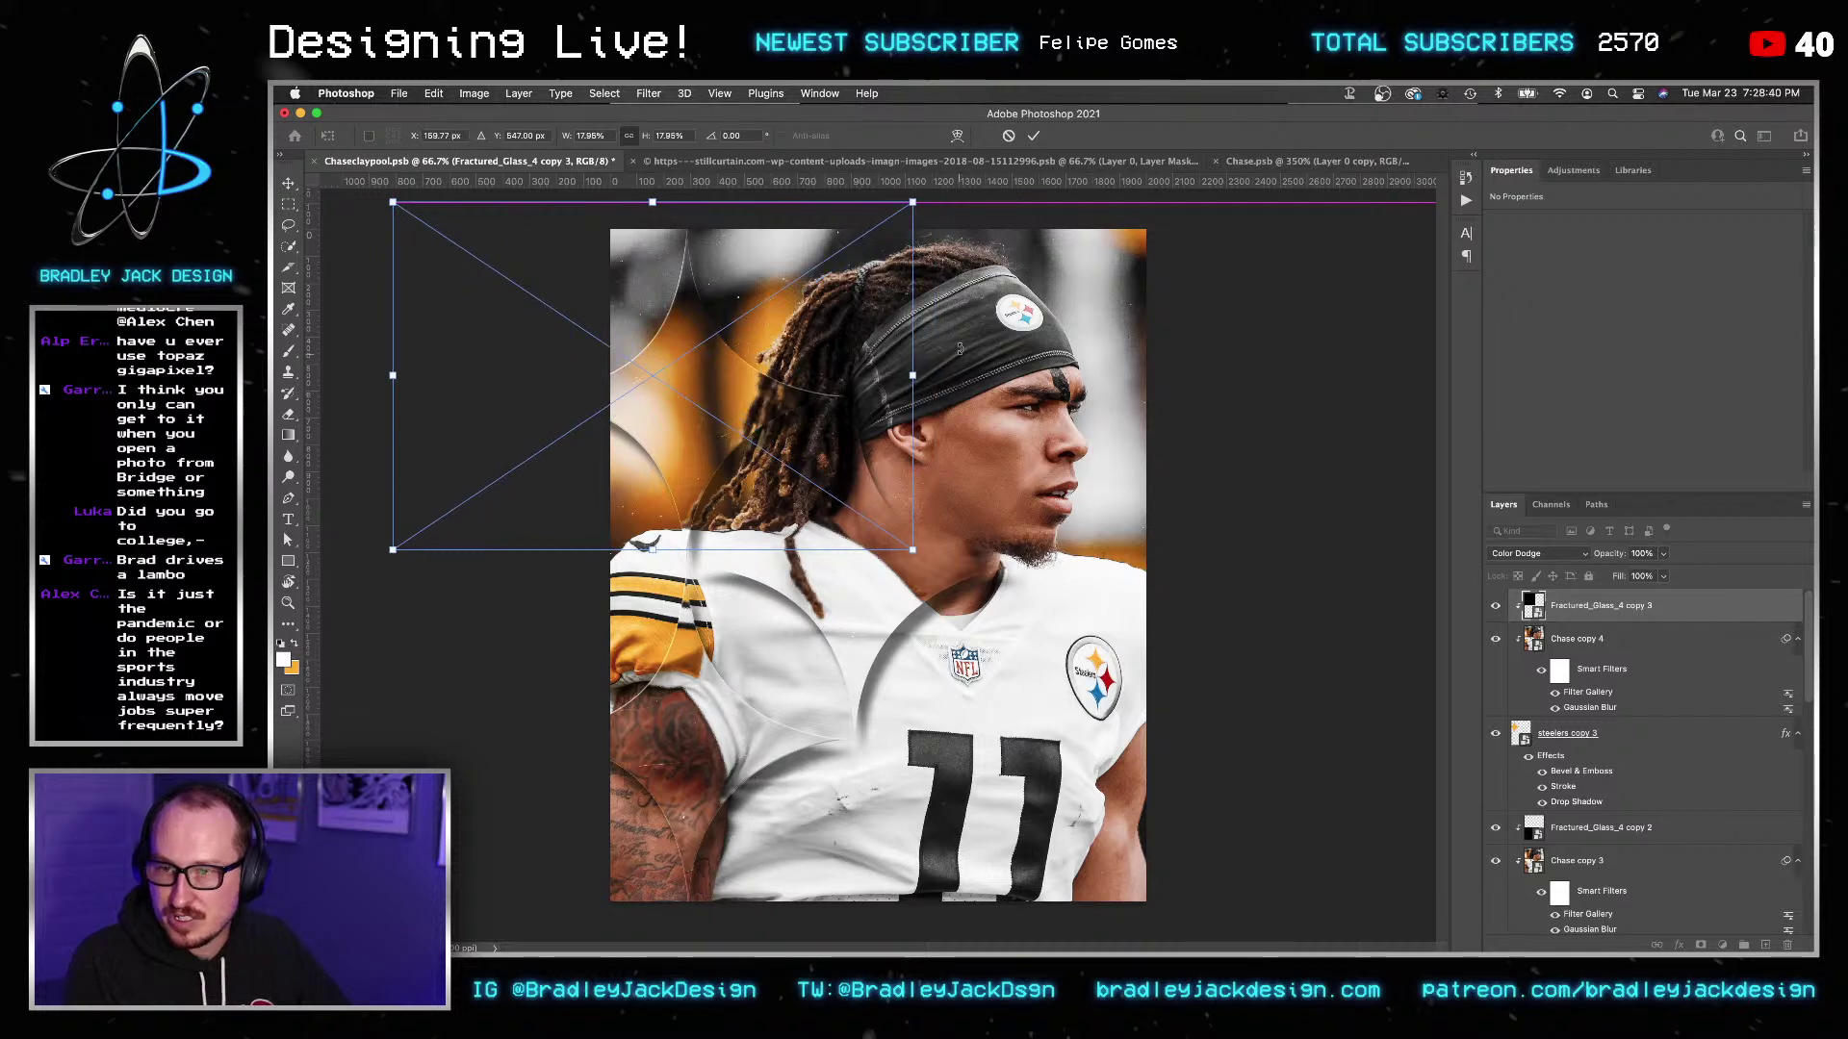
drag(876, 316, 832, 315)
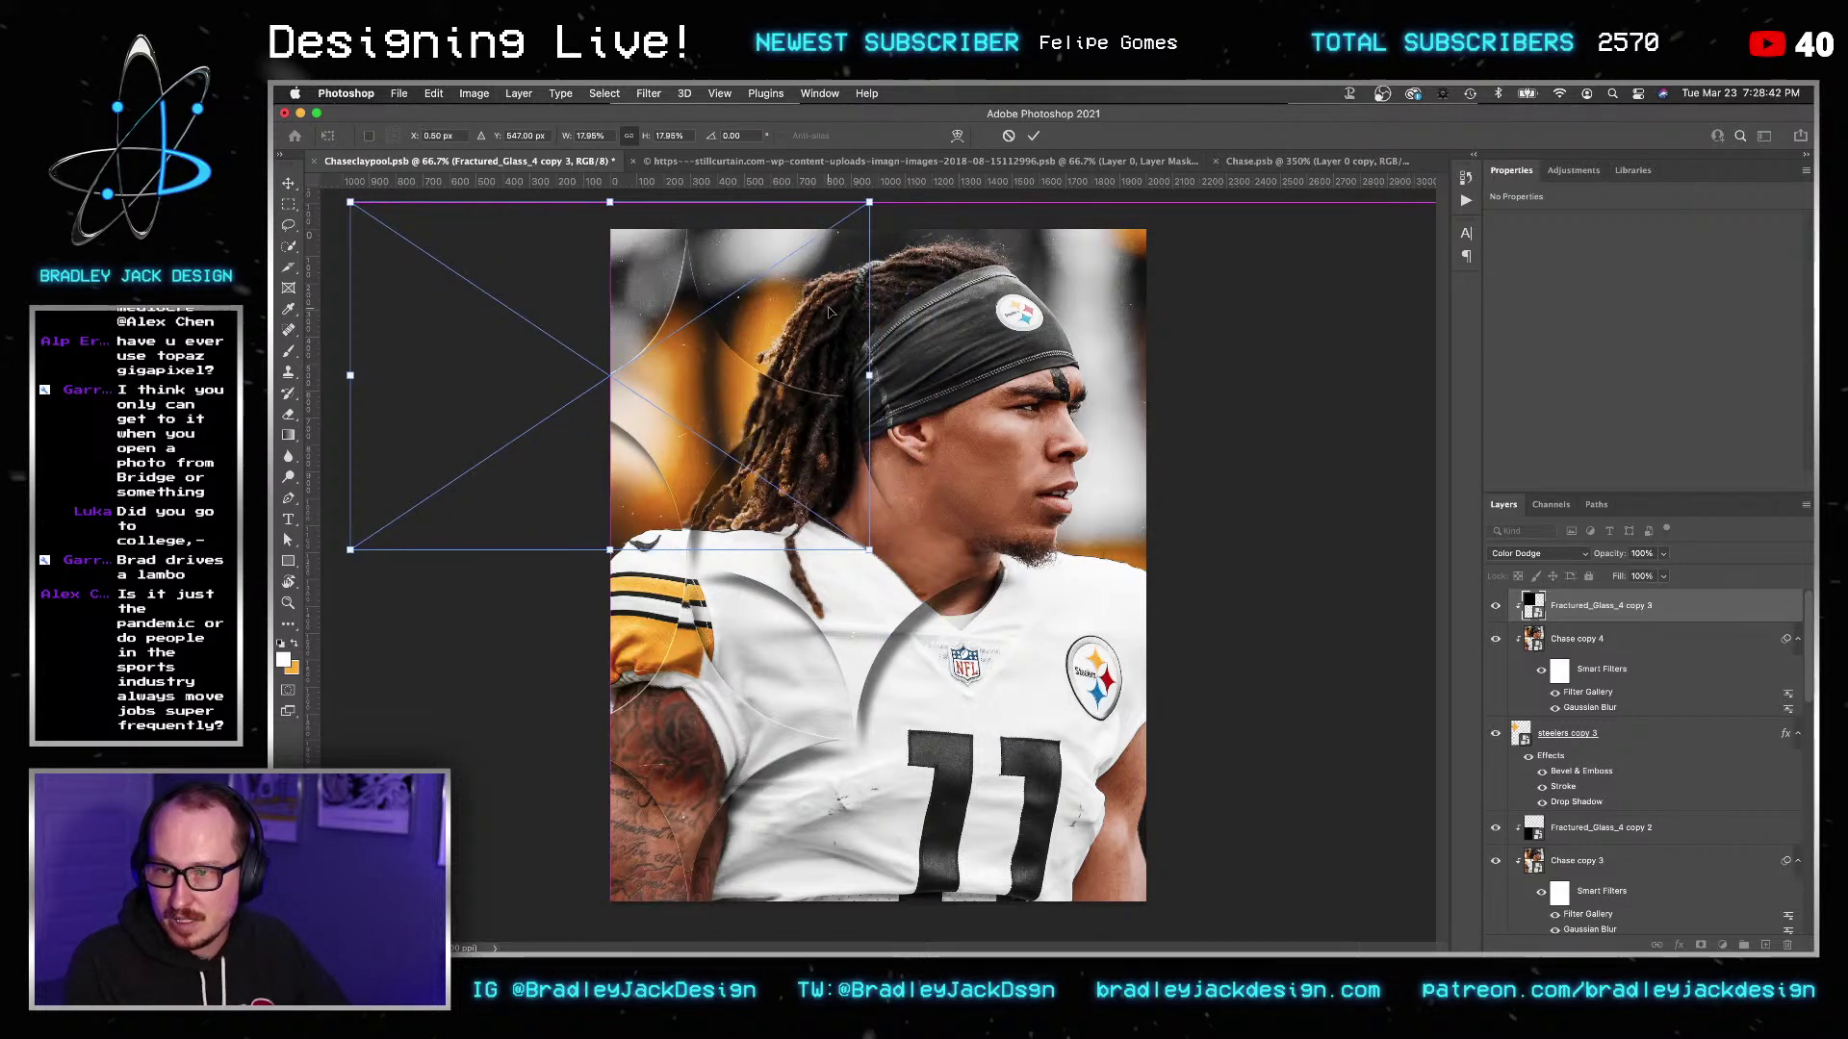
drag(869, 555, 891, 570)
key(Return)
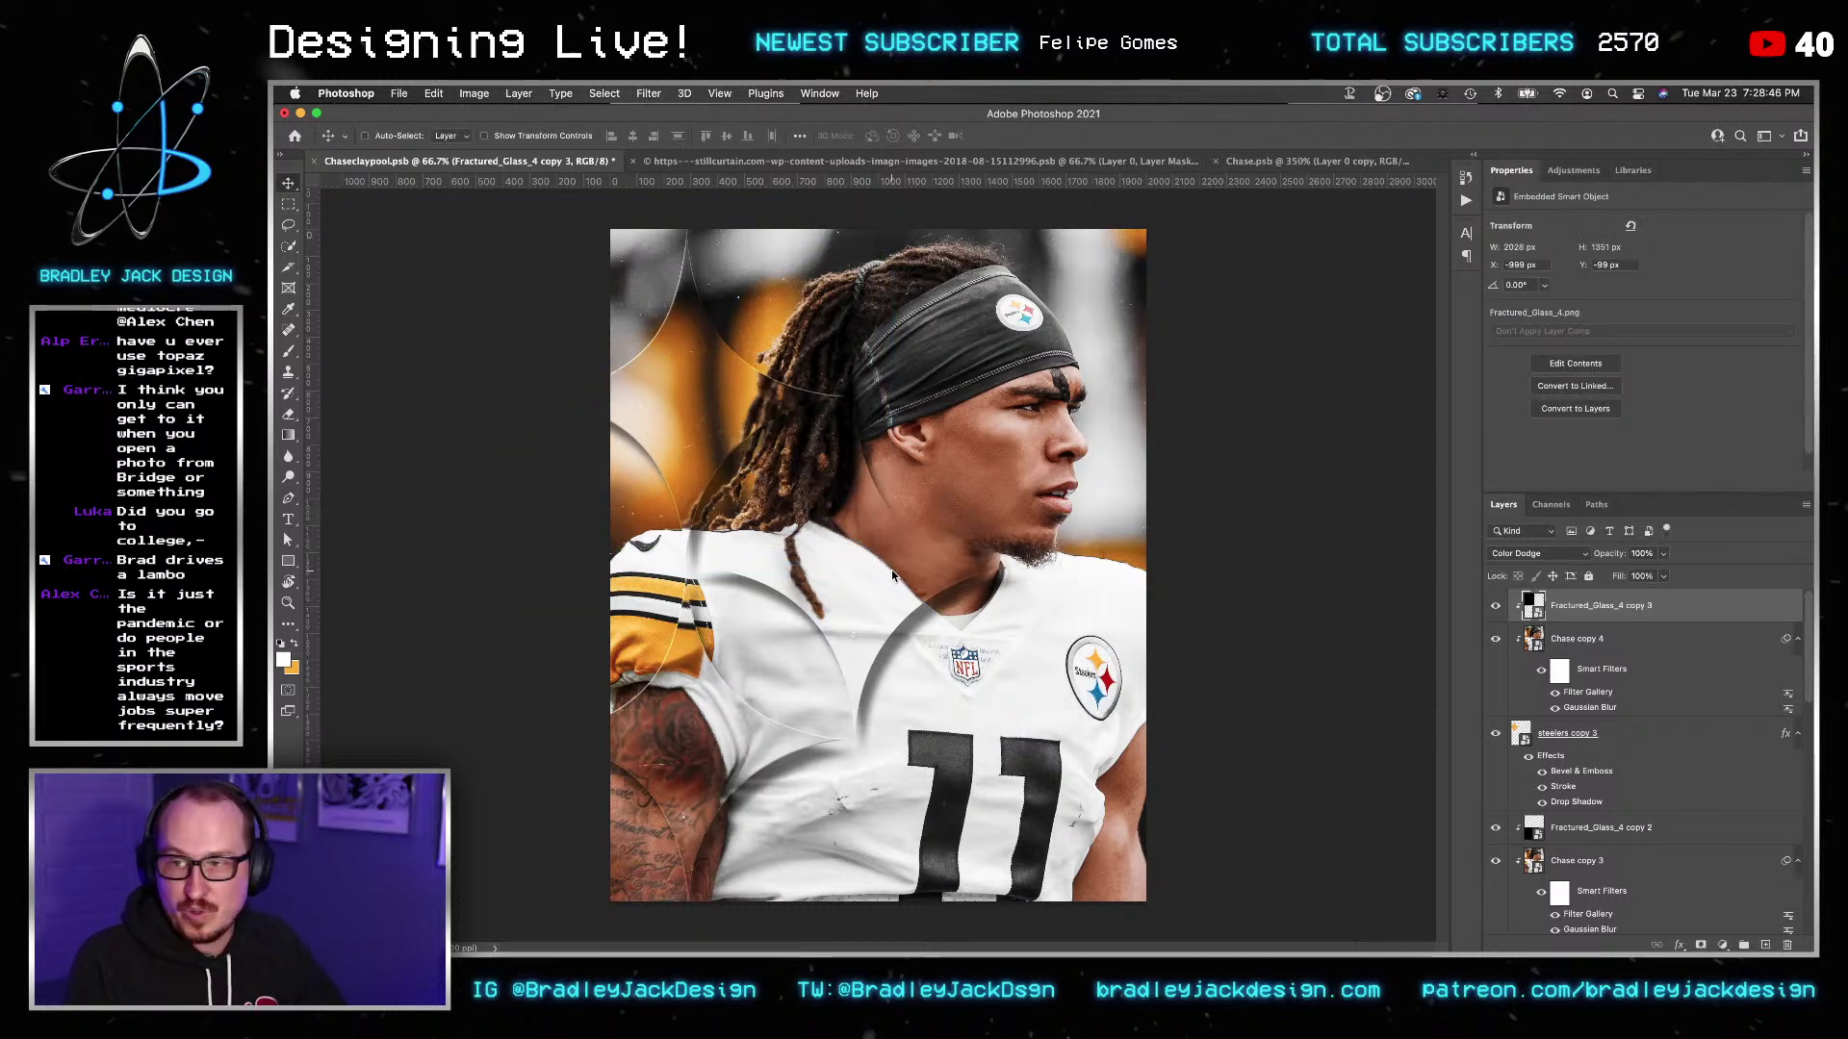
Nudge Fractured_Glass_4 copy 3 left to about X -1049 px.
key(shift+Left)
key(shift+Left)
key(shift+Left)
key(shift+Left)
key(shift+Left)
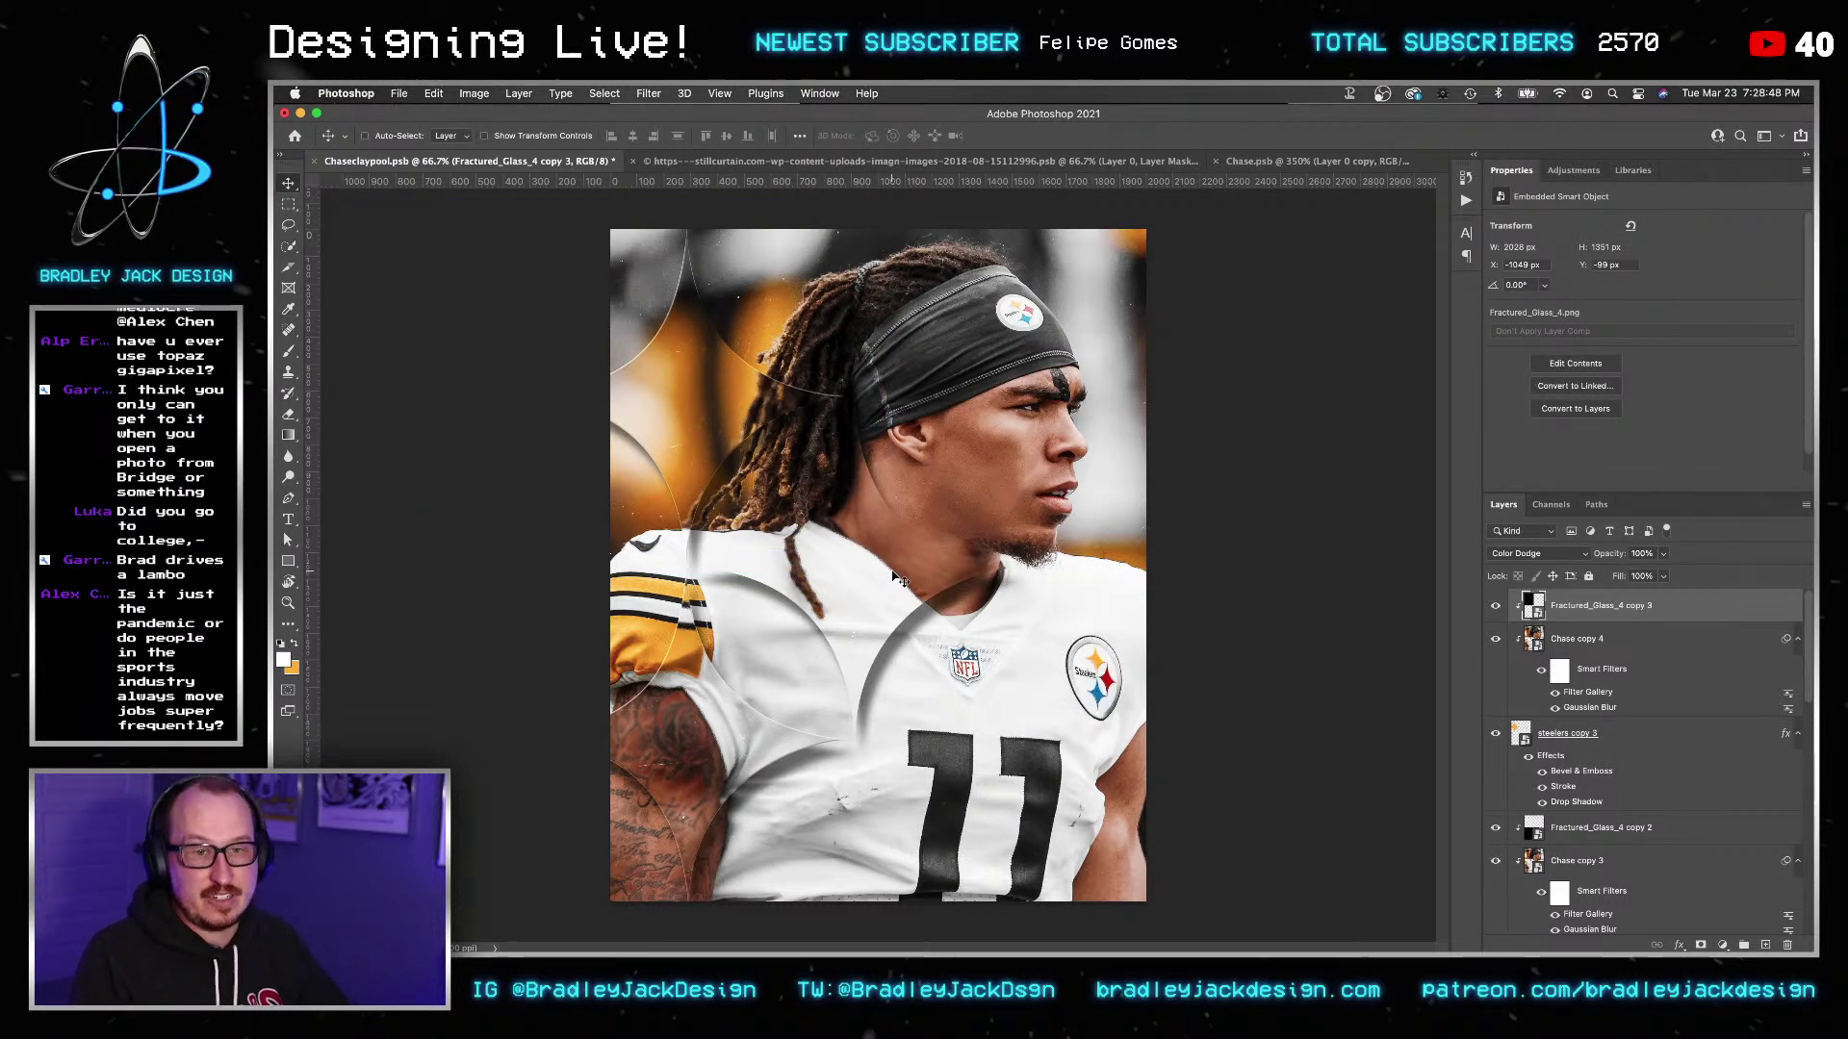
Move Fractured_Glass_4 copy 2 over the central star shape, rotate it to -165°, shift it slightly left, and save the document.
click(1579, 830)
key(super+t)
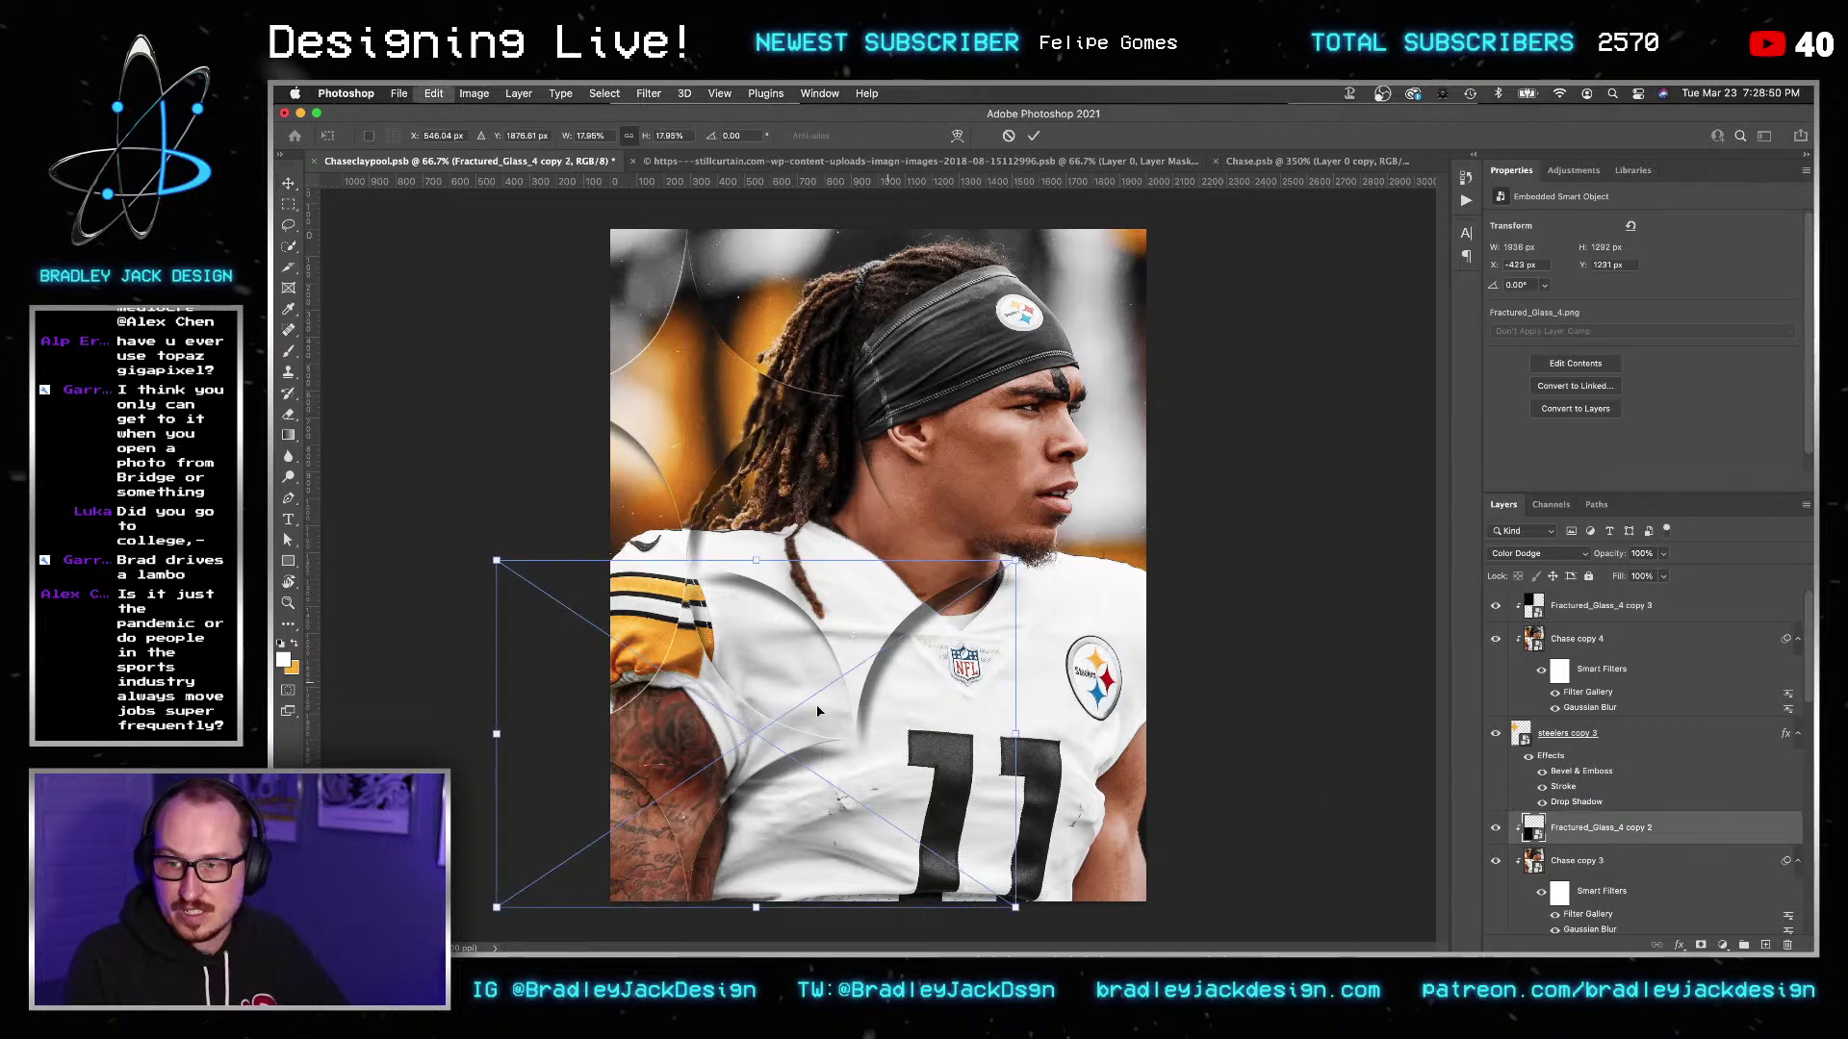
drag(829, 586, 933, 543)
drag(1145, 358, 573, 698)
key(Return)
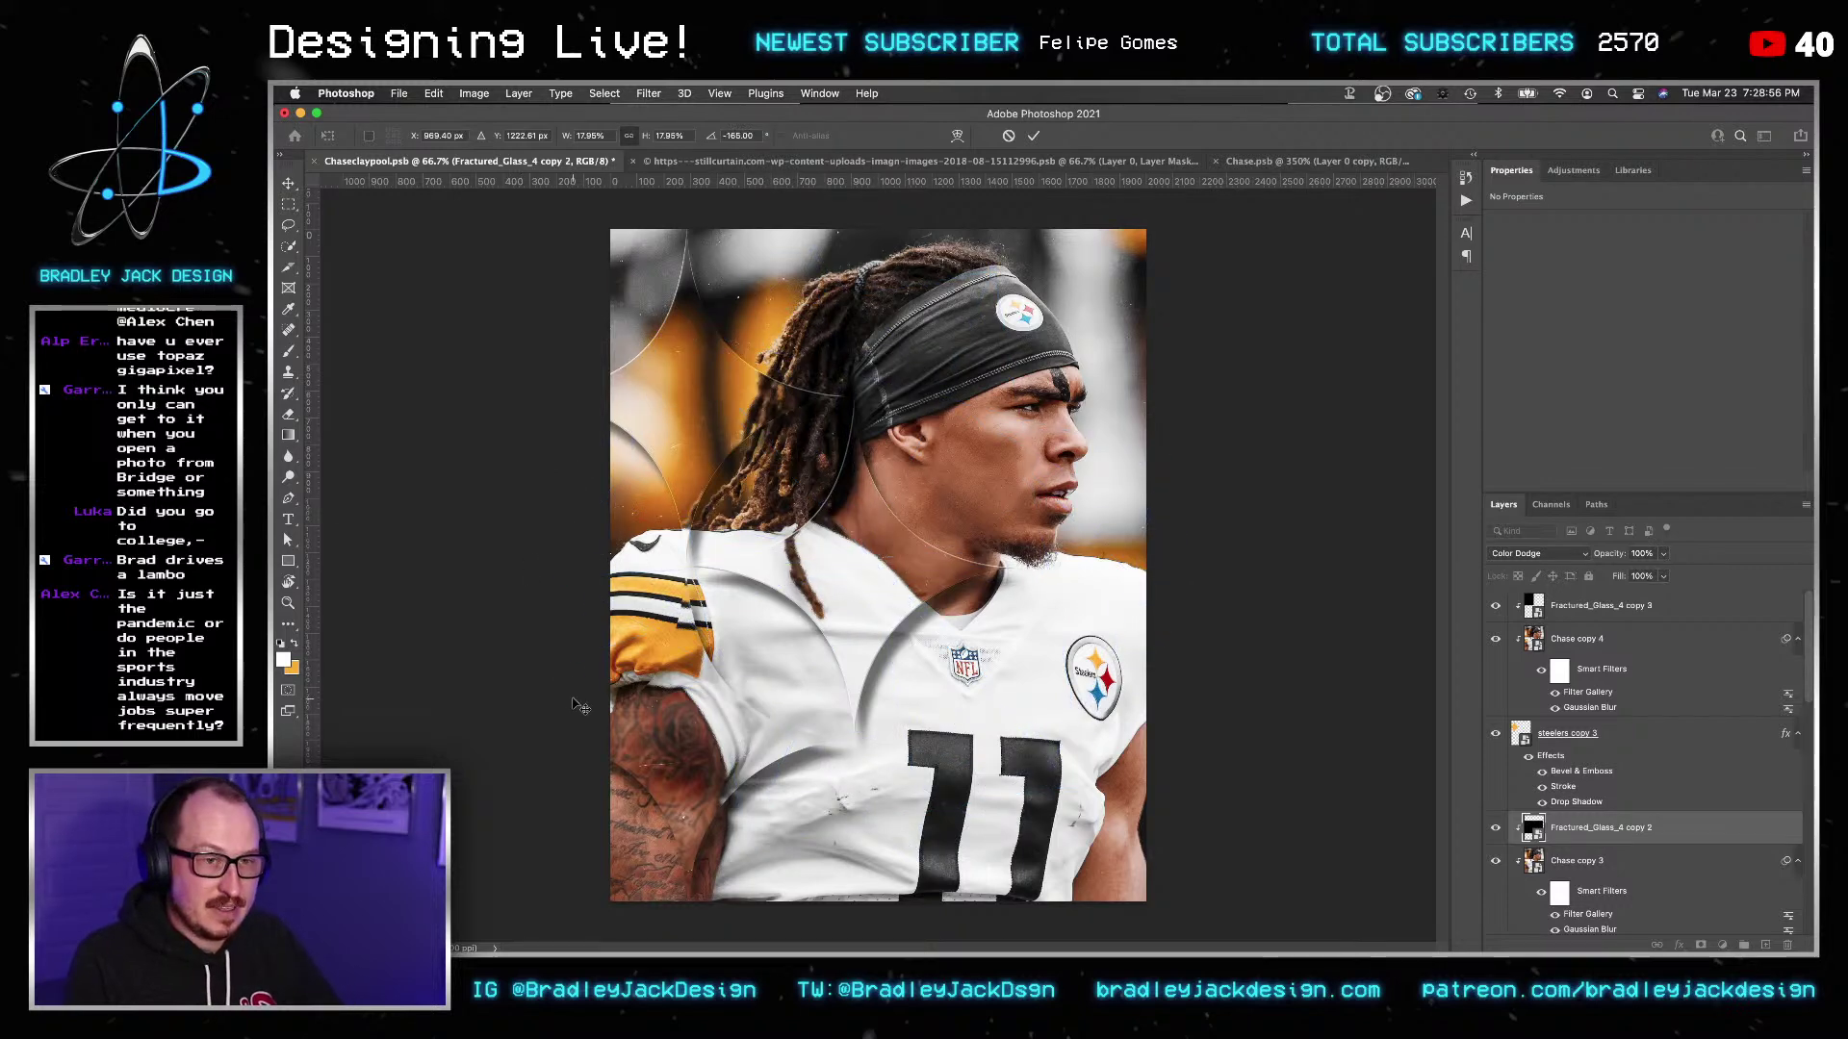
drag(844, 622, 823, 624)
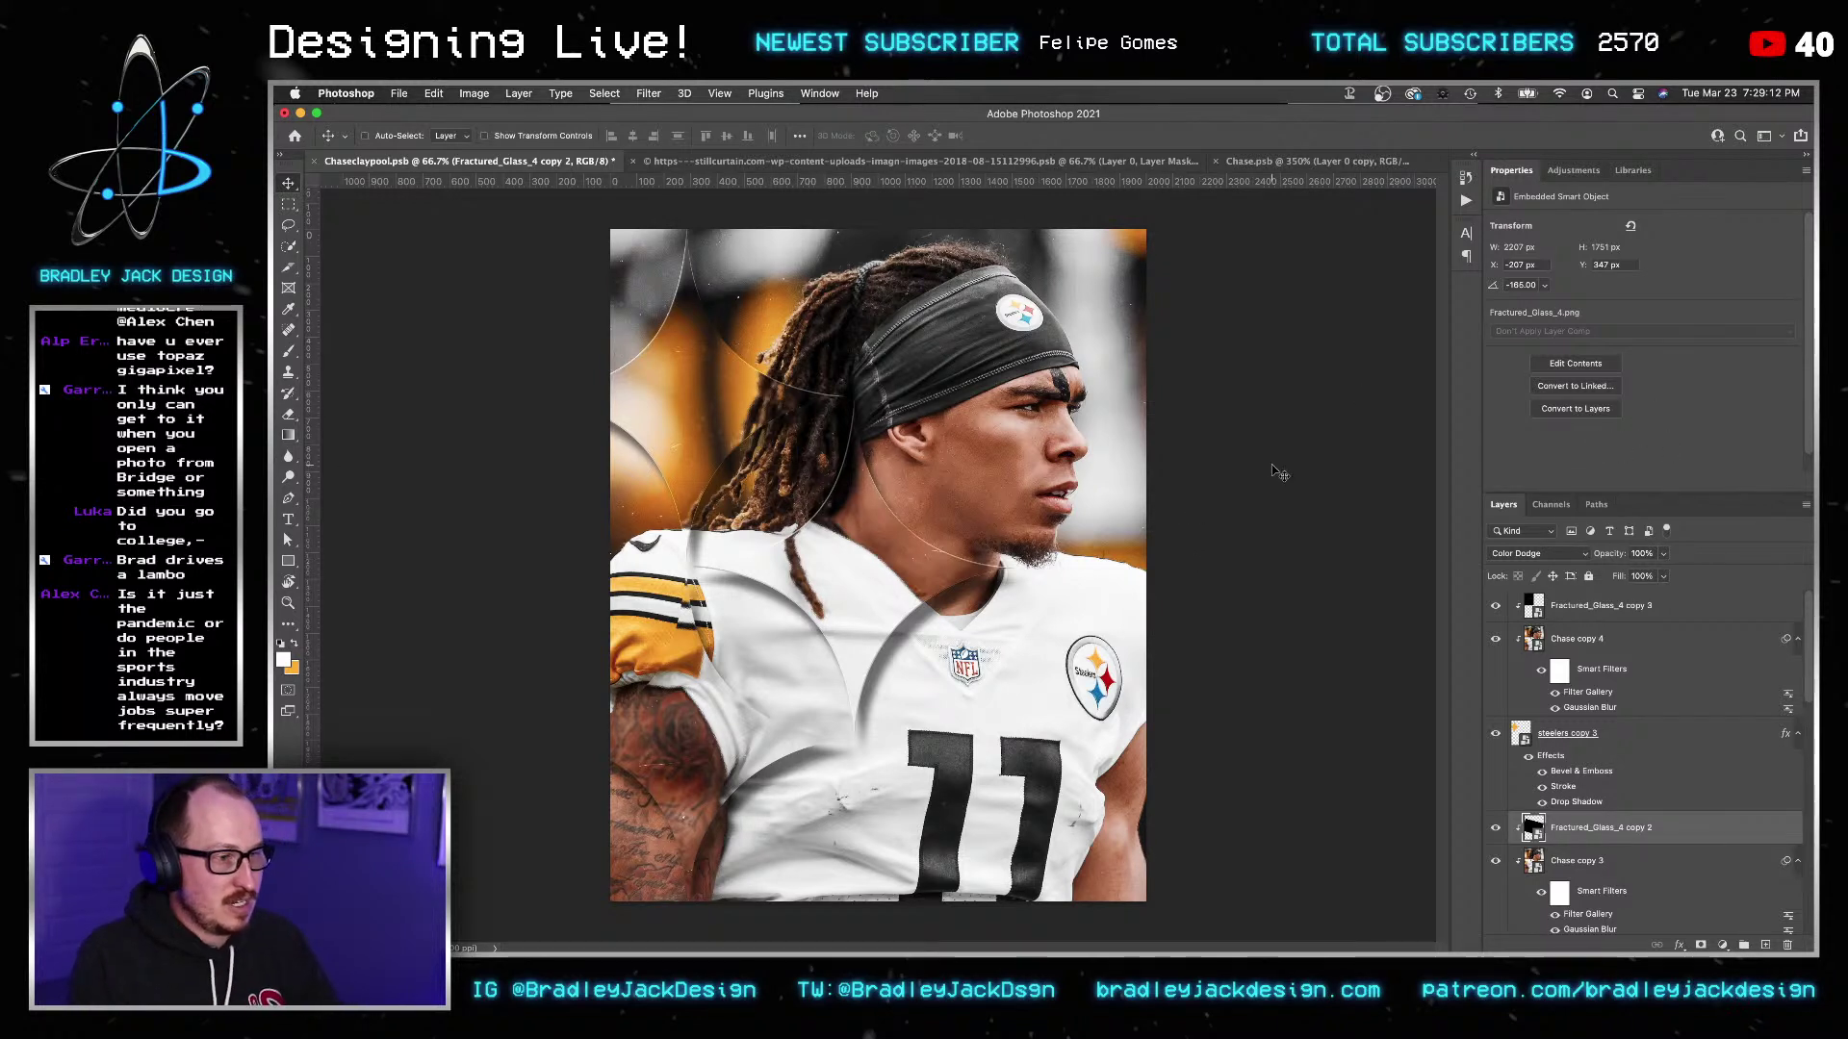
key(super+s)
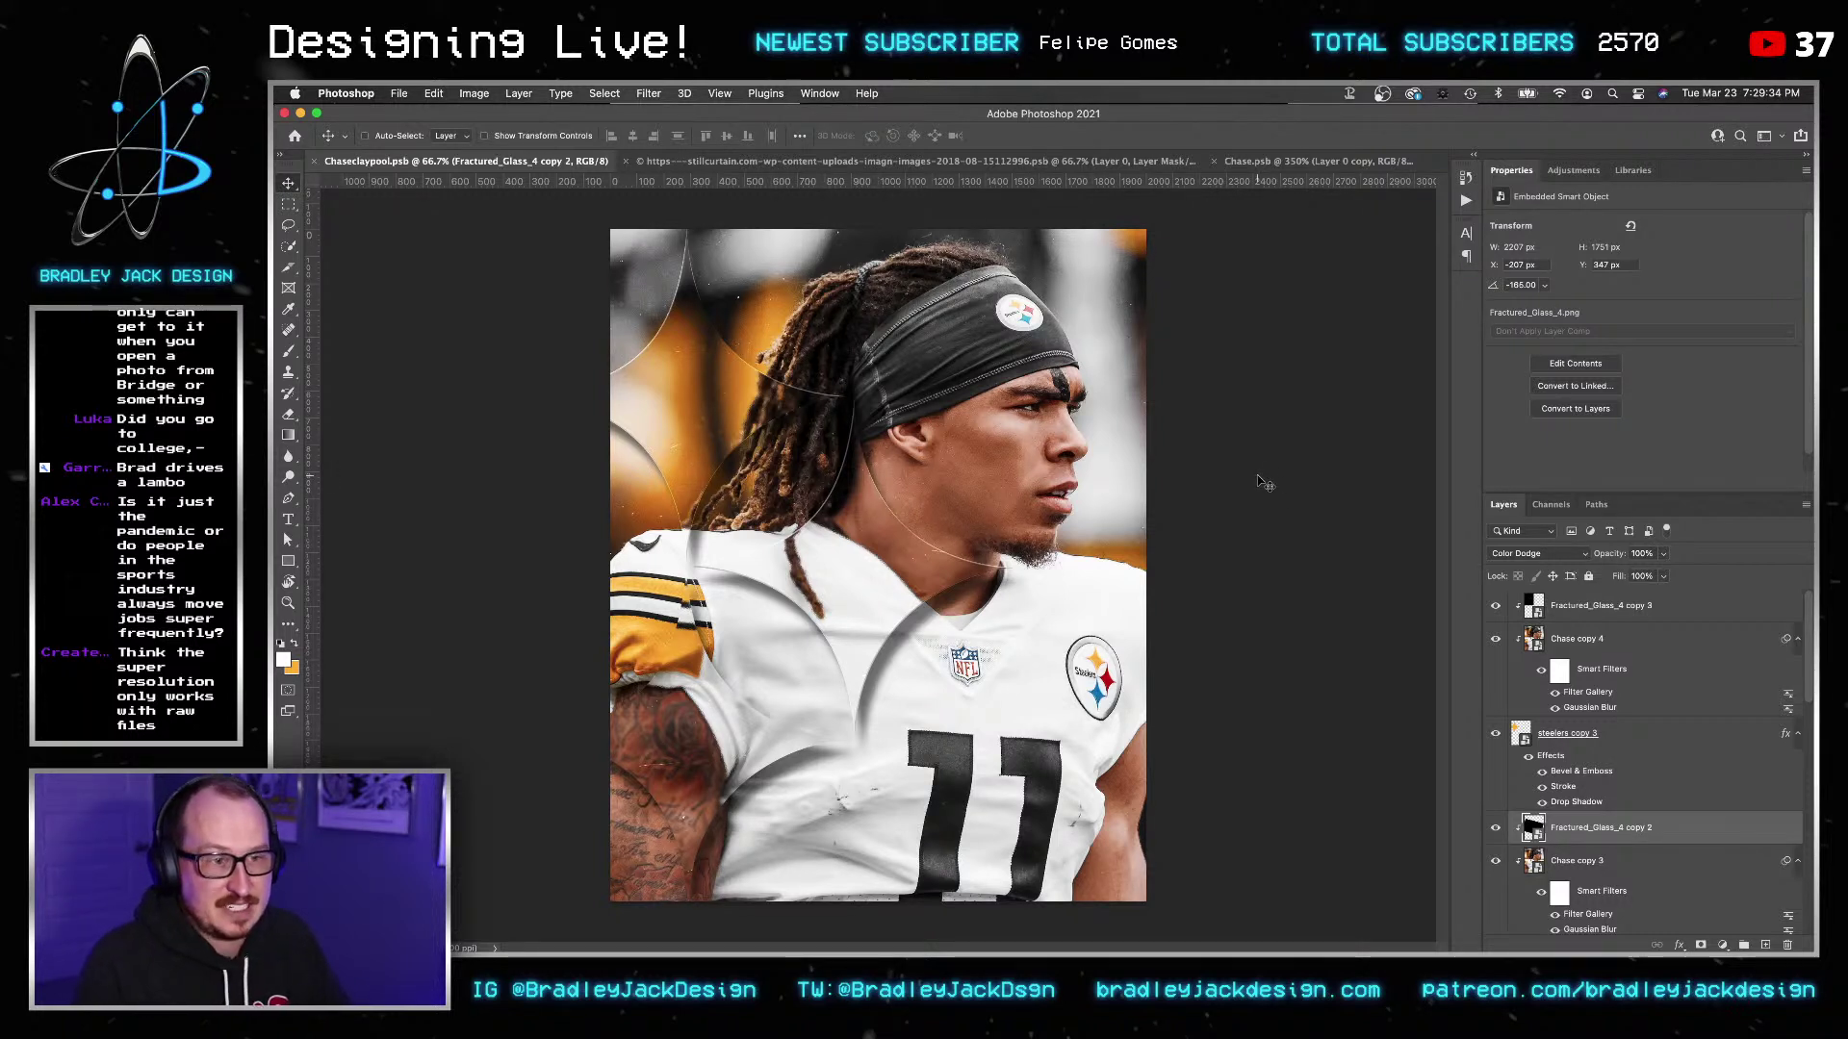
key(c)
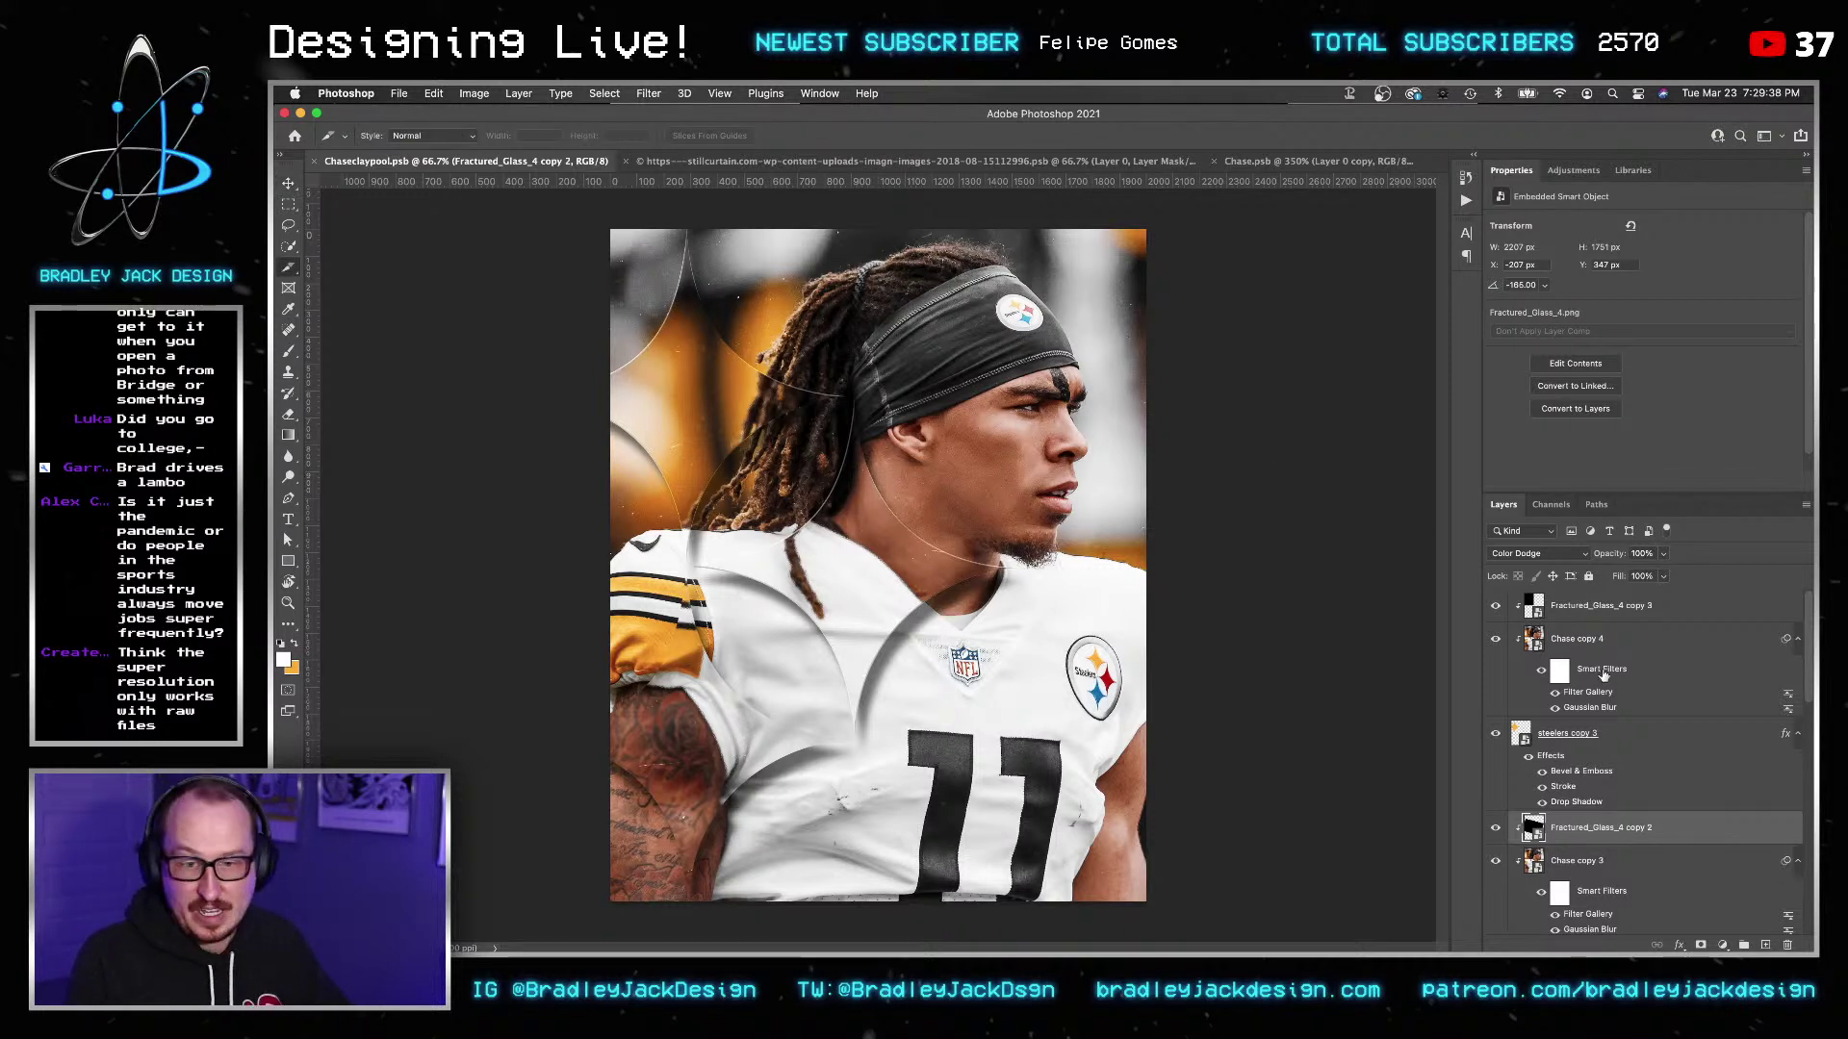
Add a clipped layer above Fractured_Glass_4 copy 3, draw a gradient on it, and set its blend mode to Screen.
click(1597, 610)
key(super+shift+alt+n)
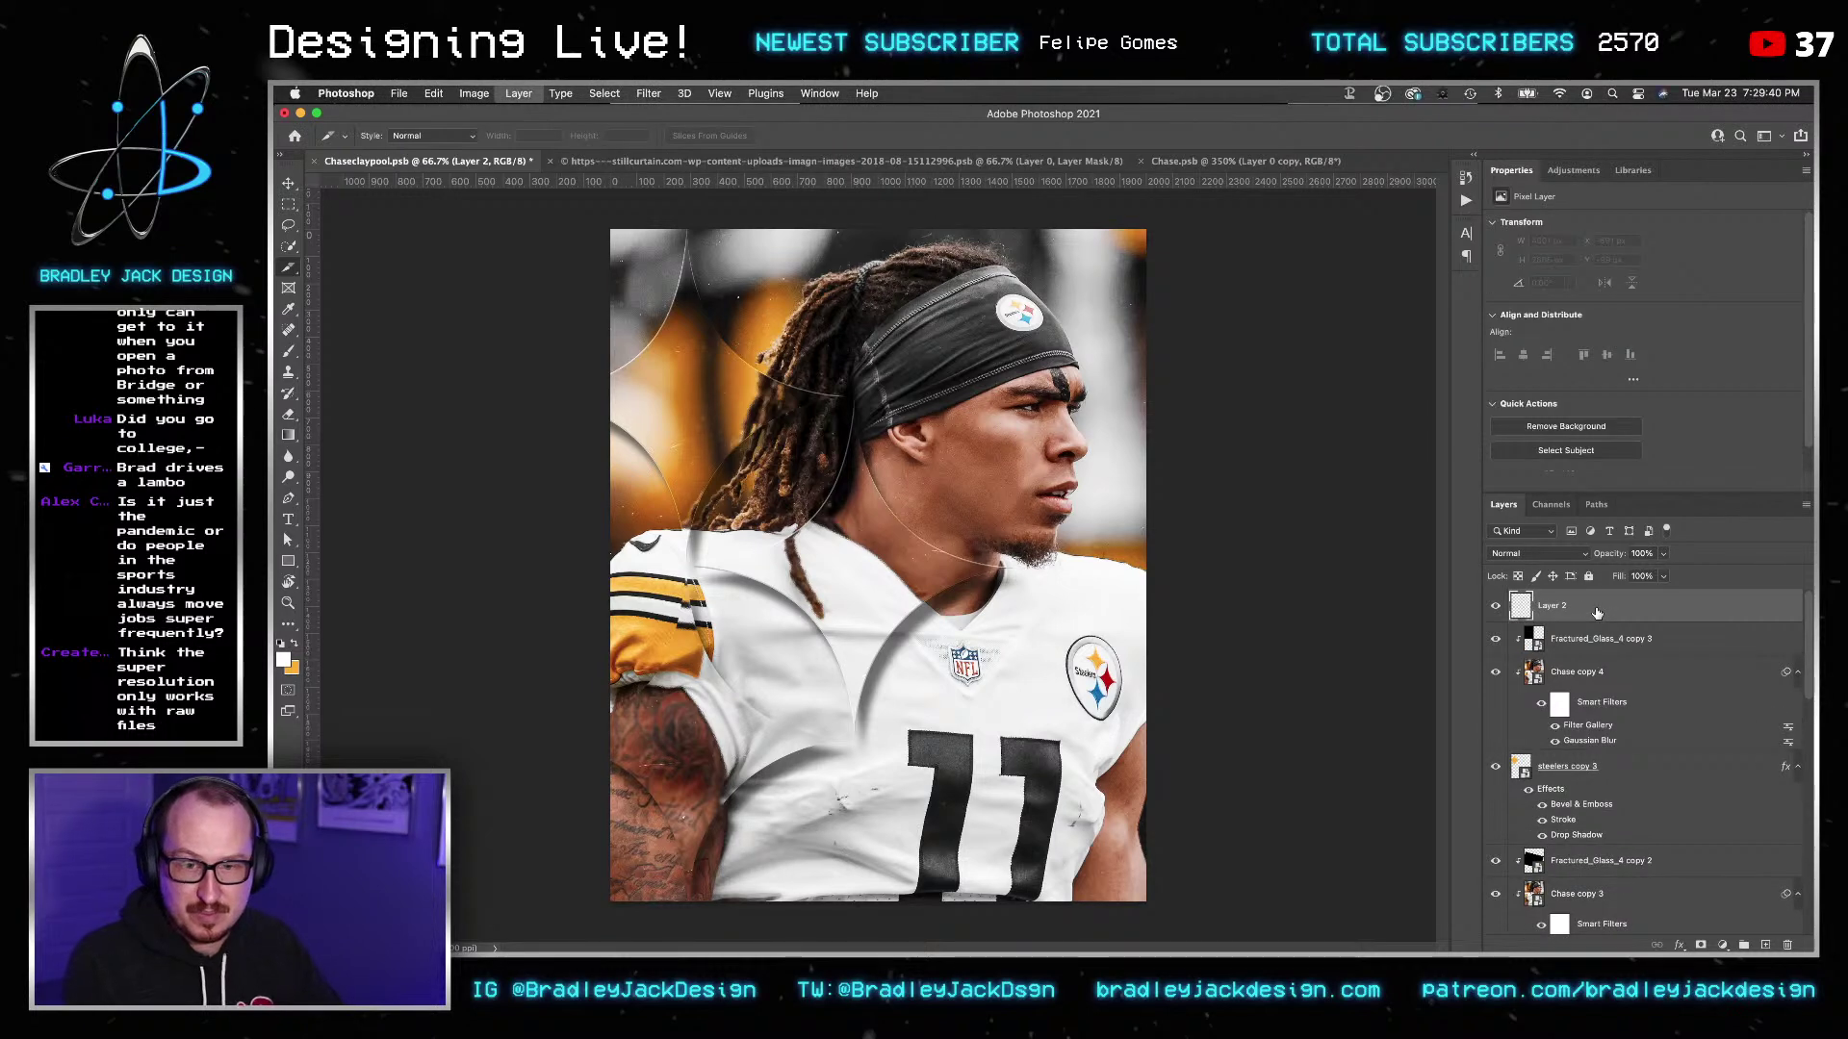
key(i)
click(1213, 409)
key(f)
key(g)
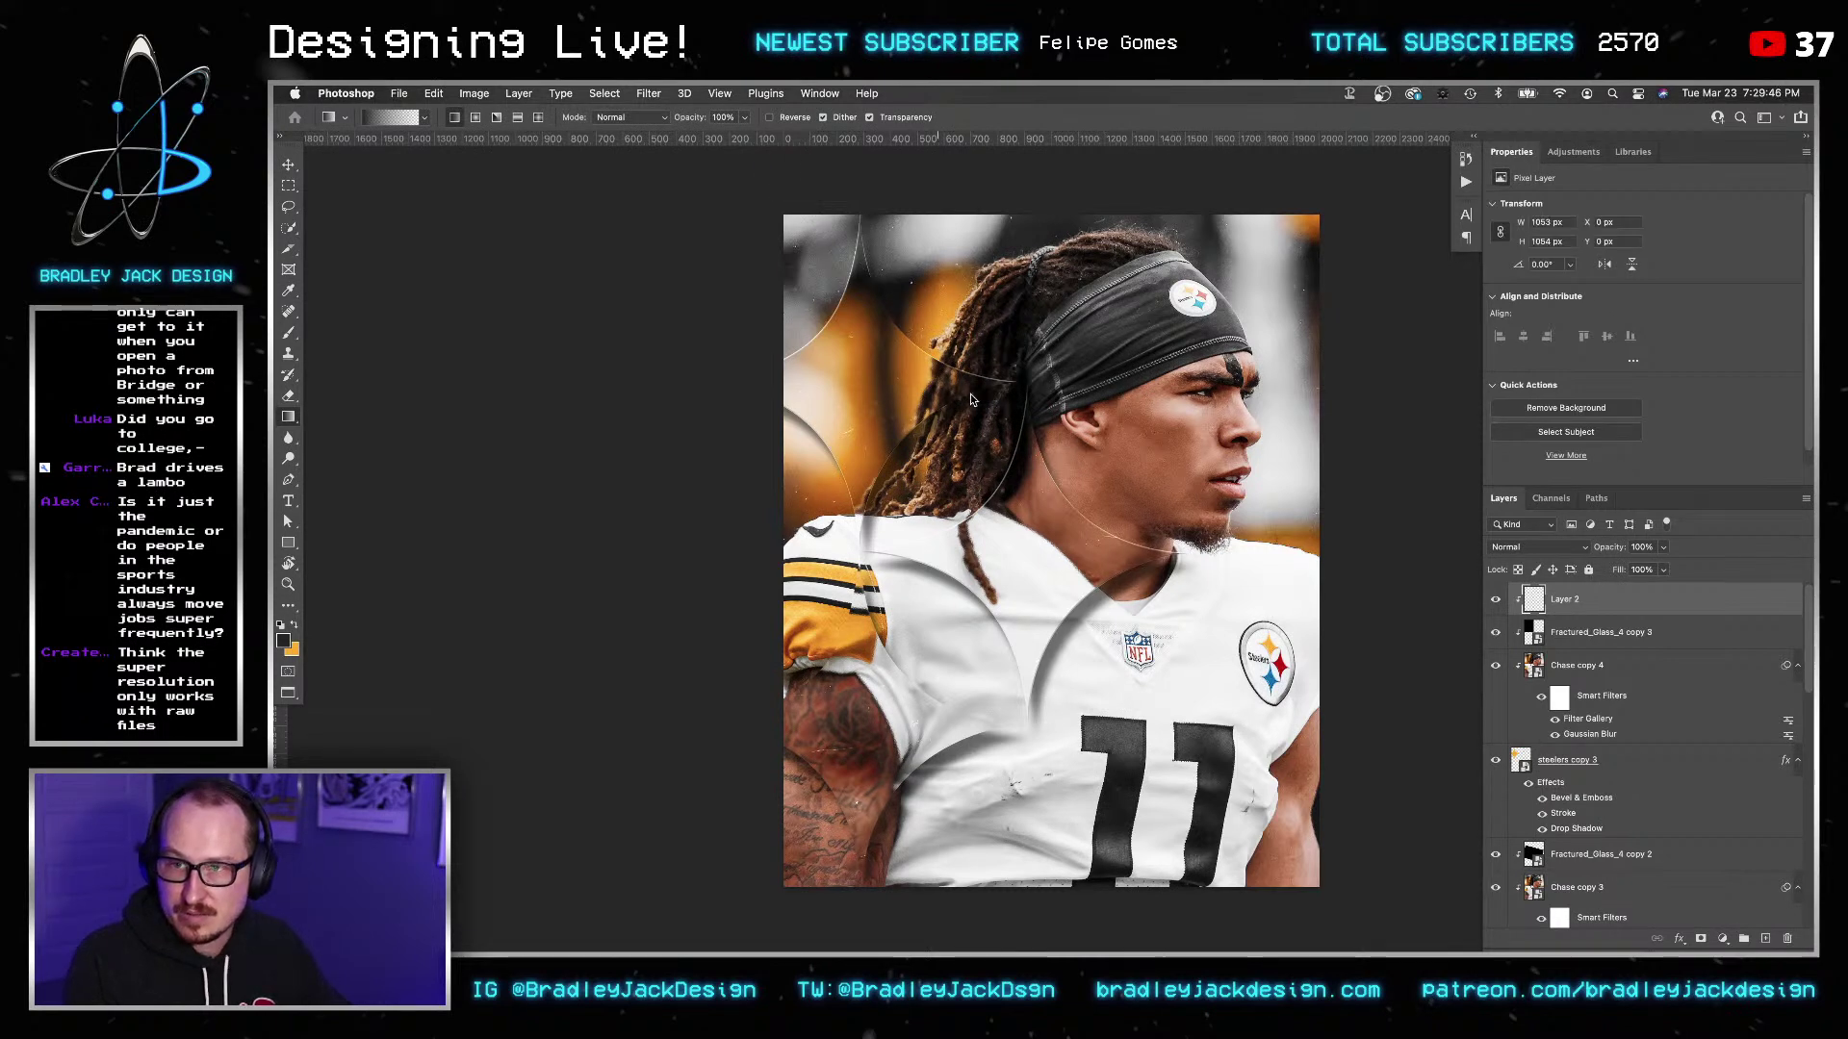
key(v)
key(alt+shift+s)
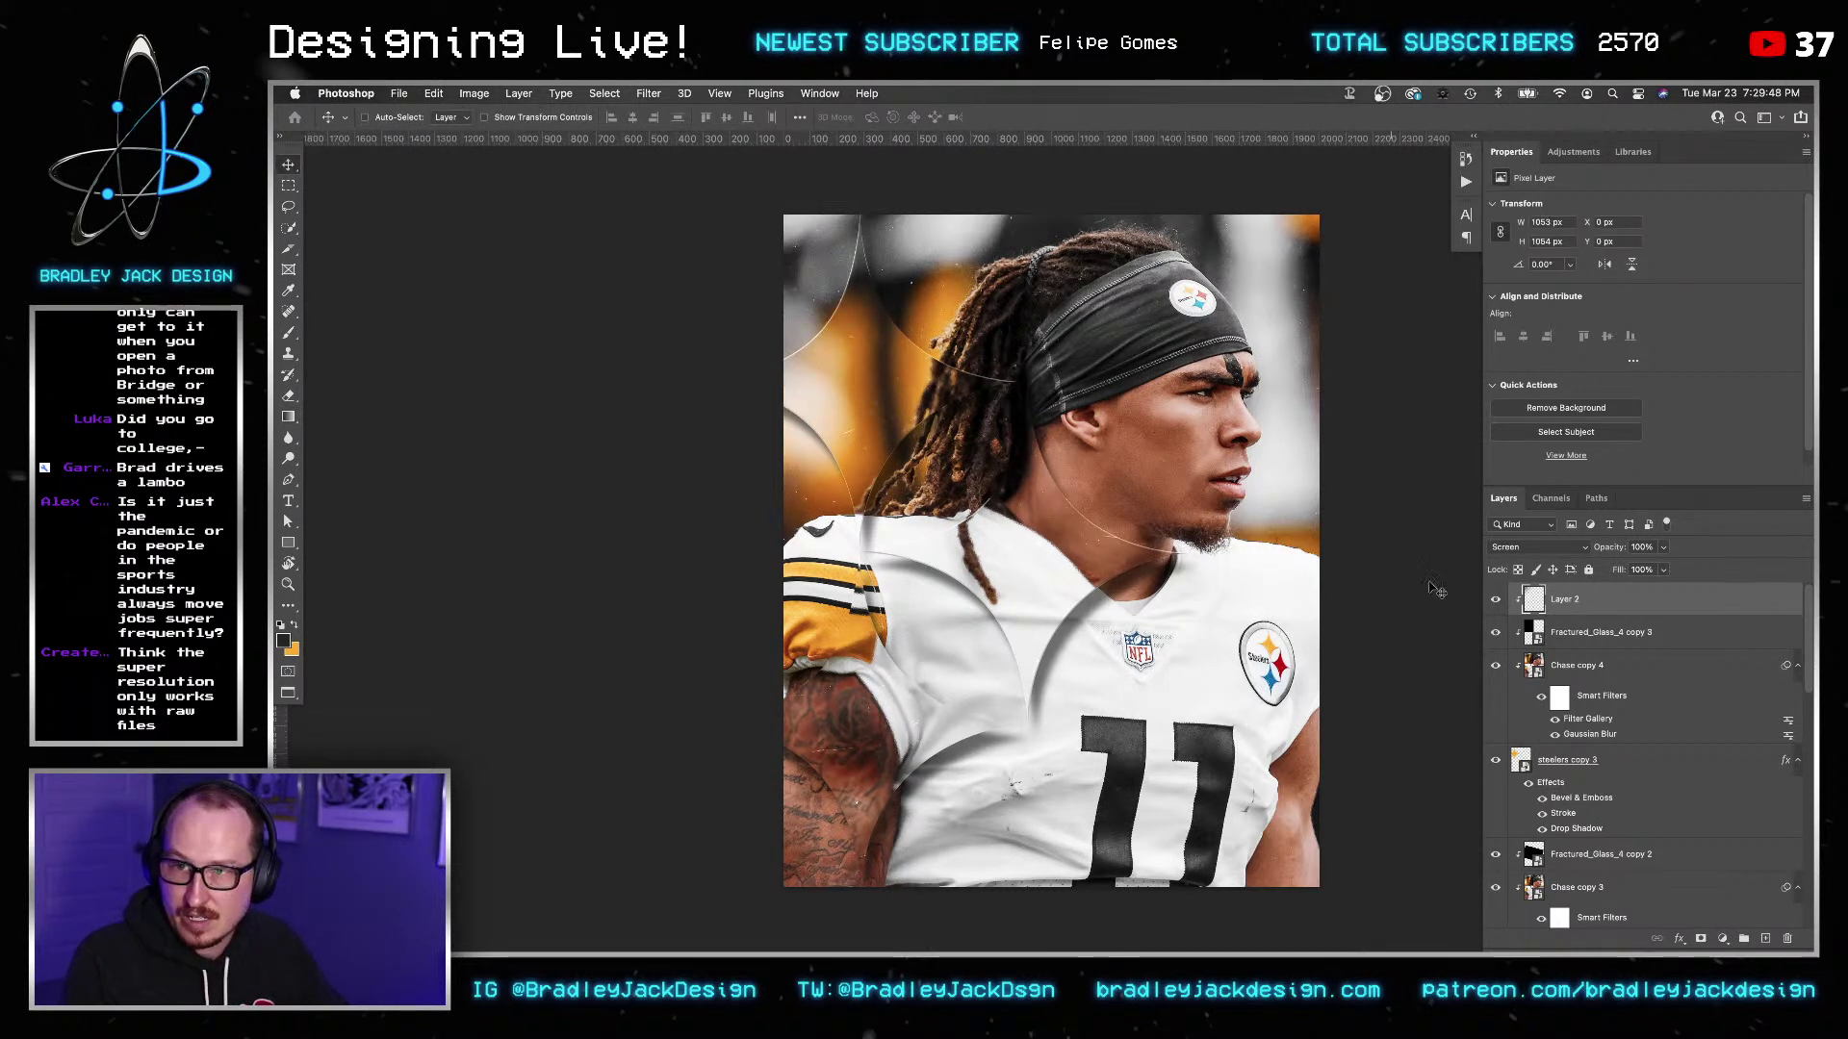
Compare the upper-left star shape with Layer 2 hidden and shown, and examine its effect on the image.
click(1489, 603)
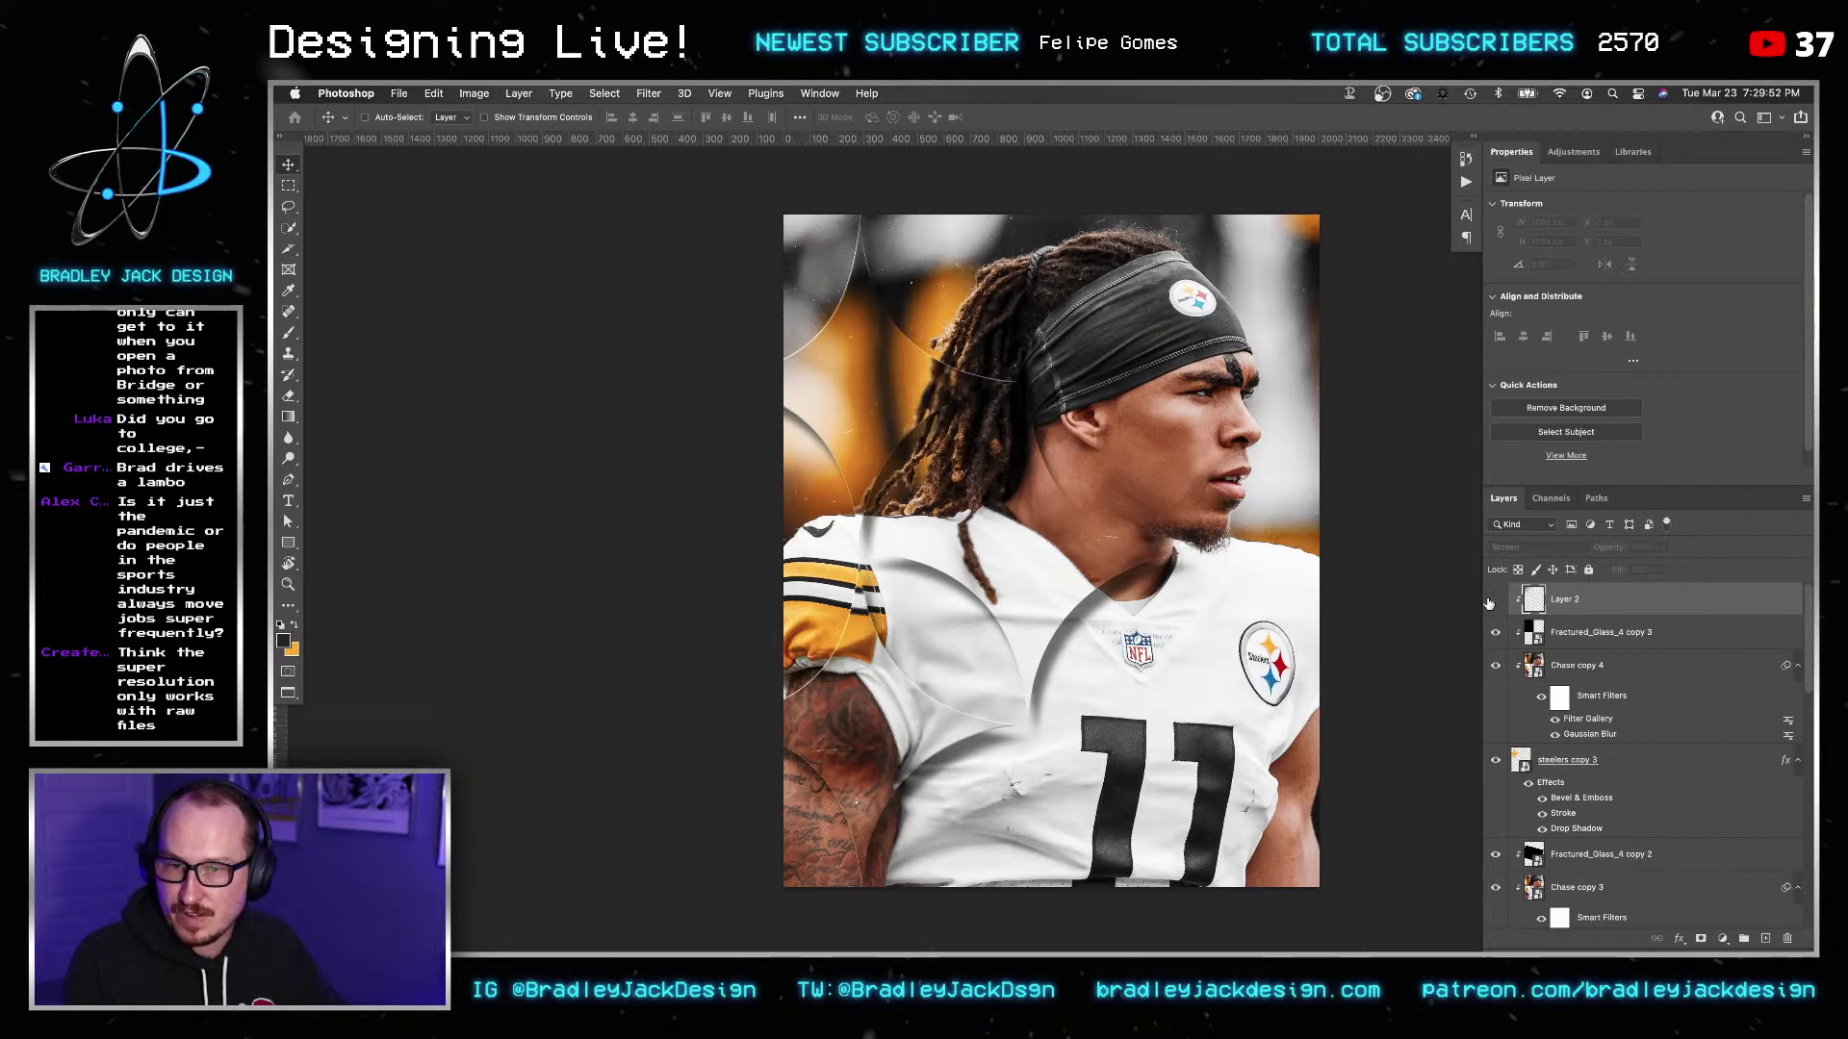
click(1489, 602)
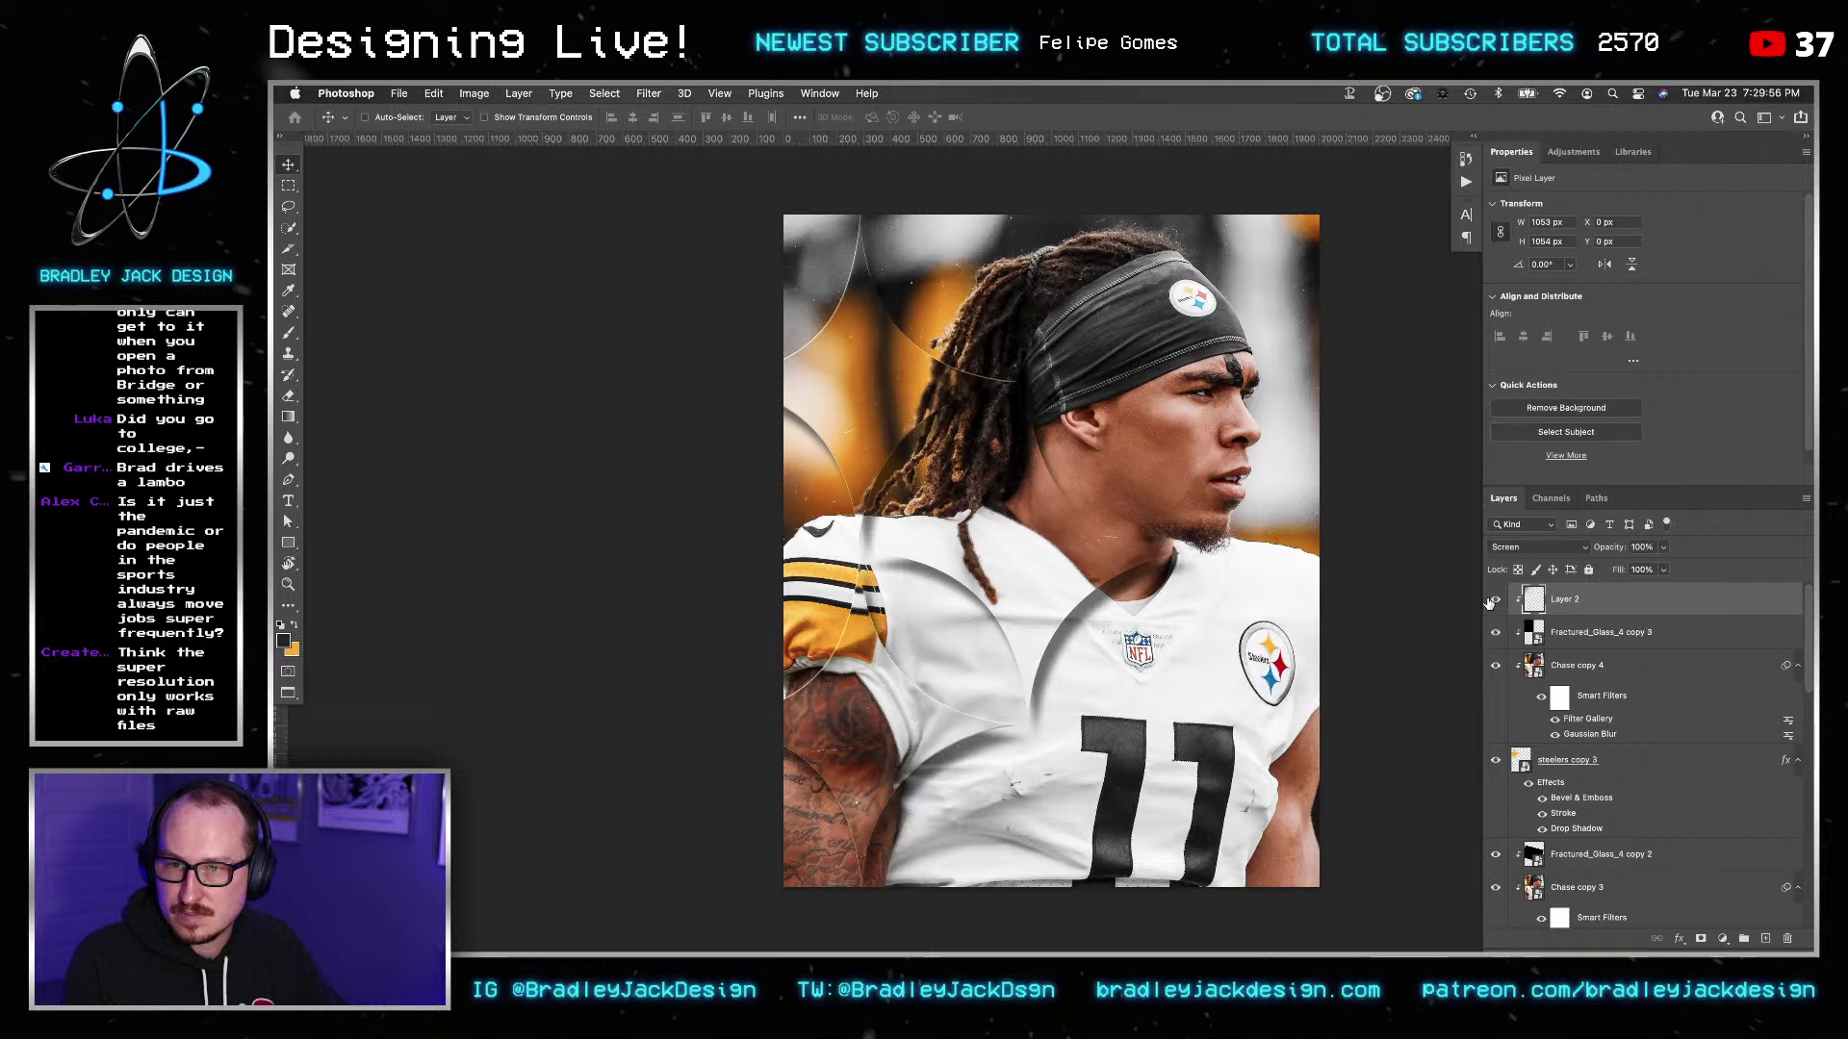
scroll(1574, 694, down, 6)
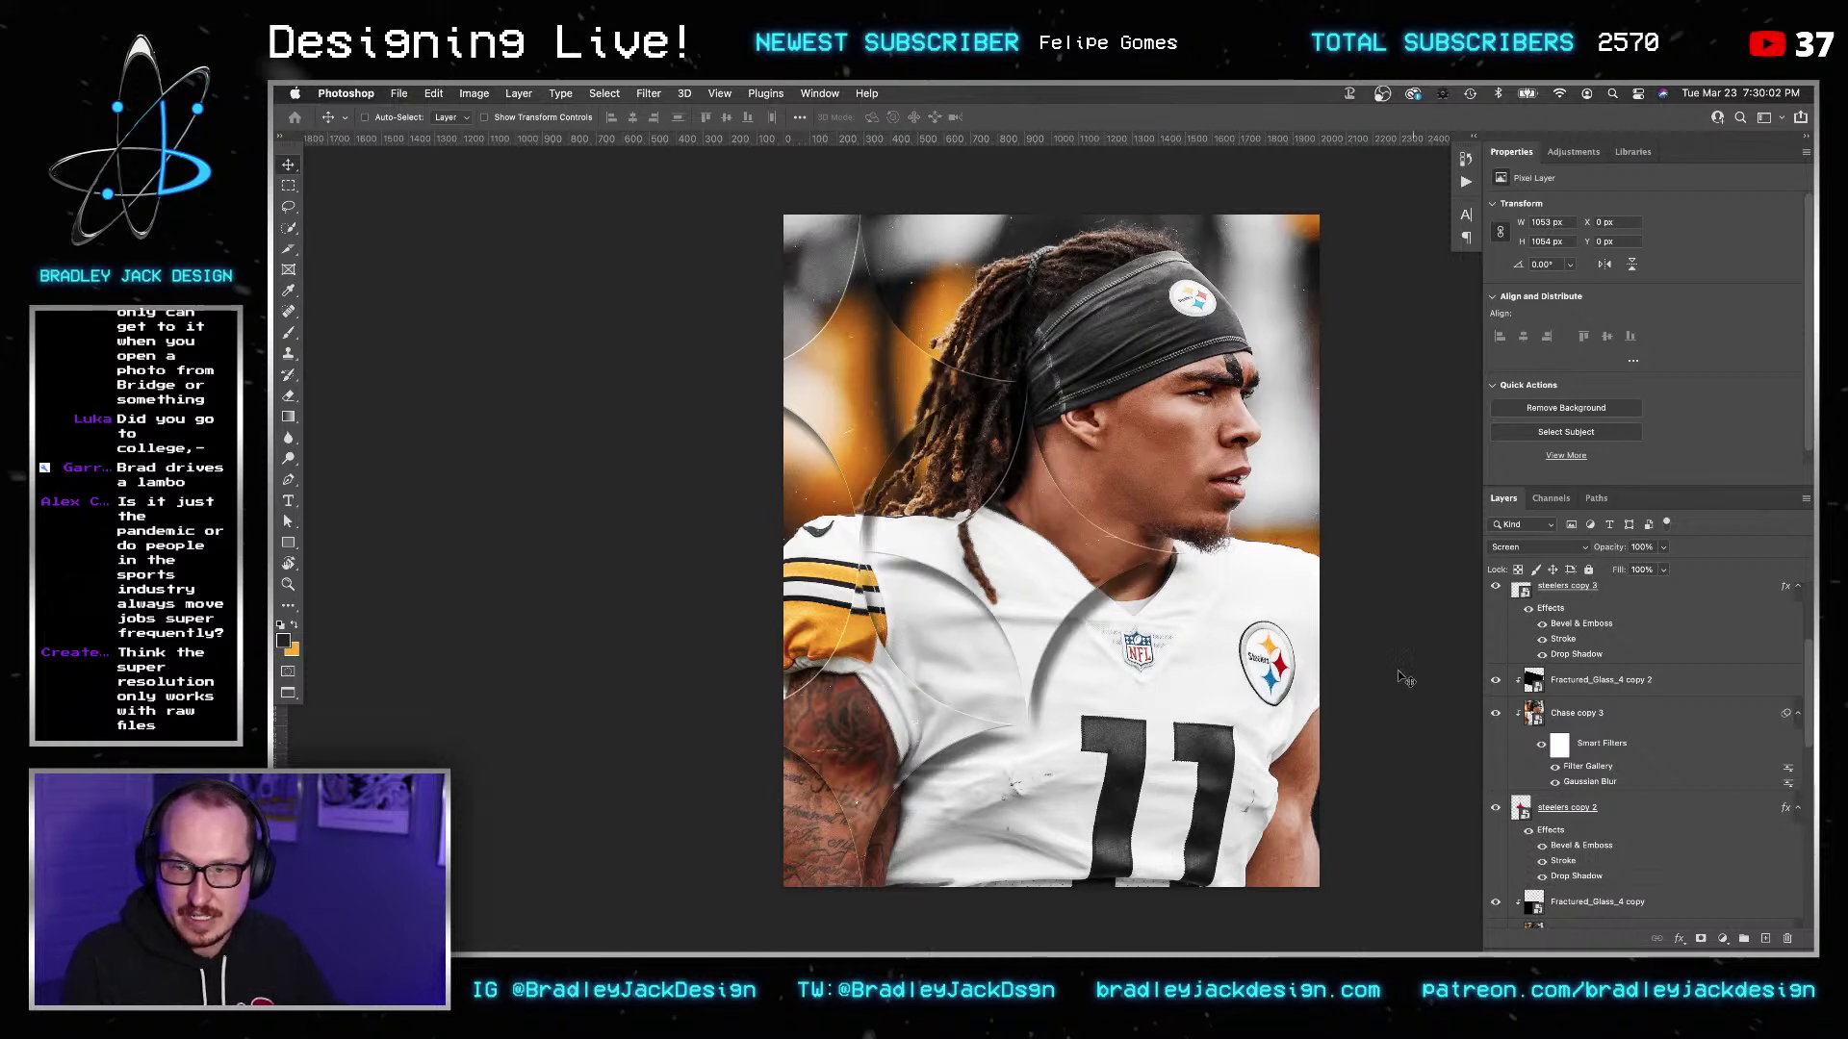
key(z)
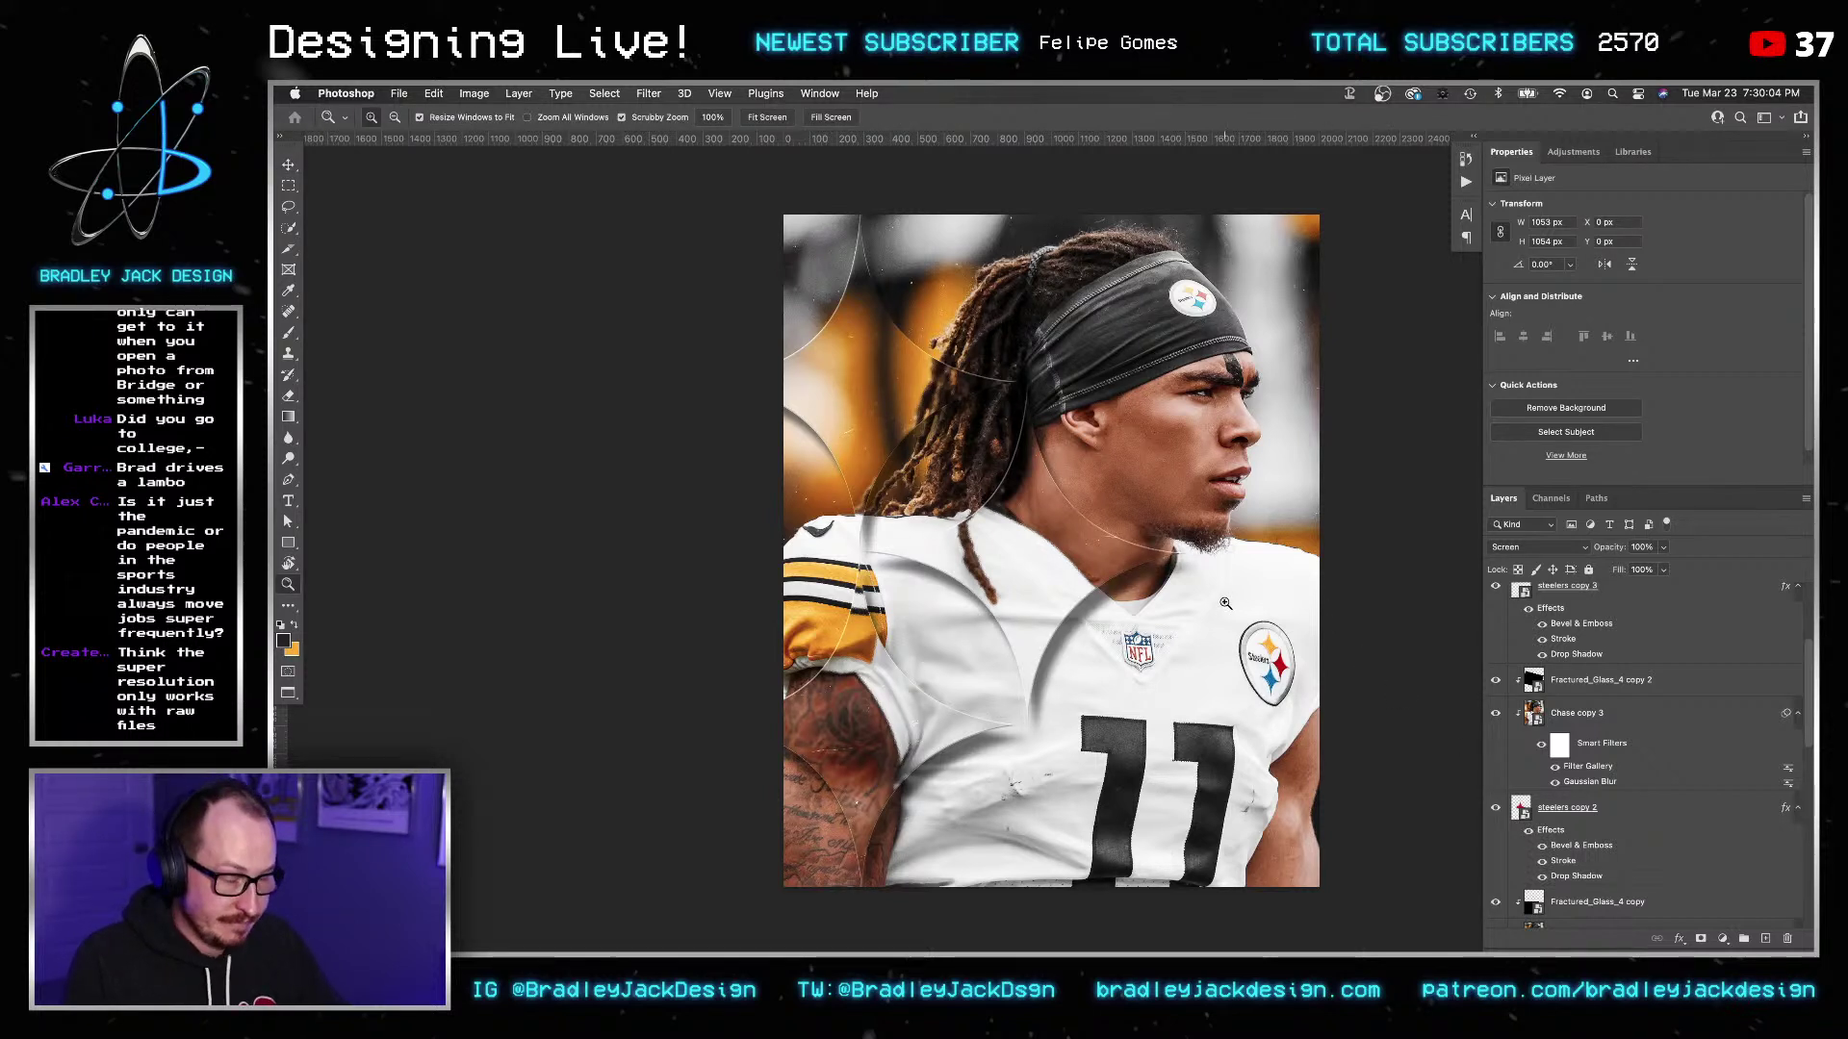
click(1232, 611)
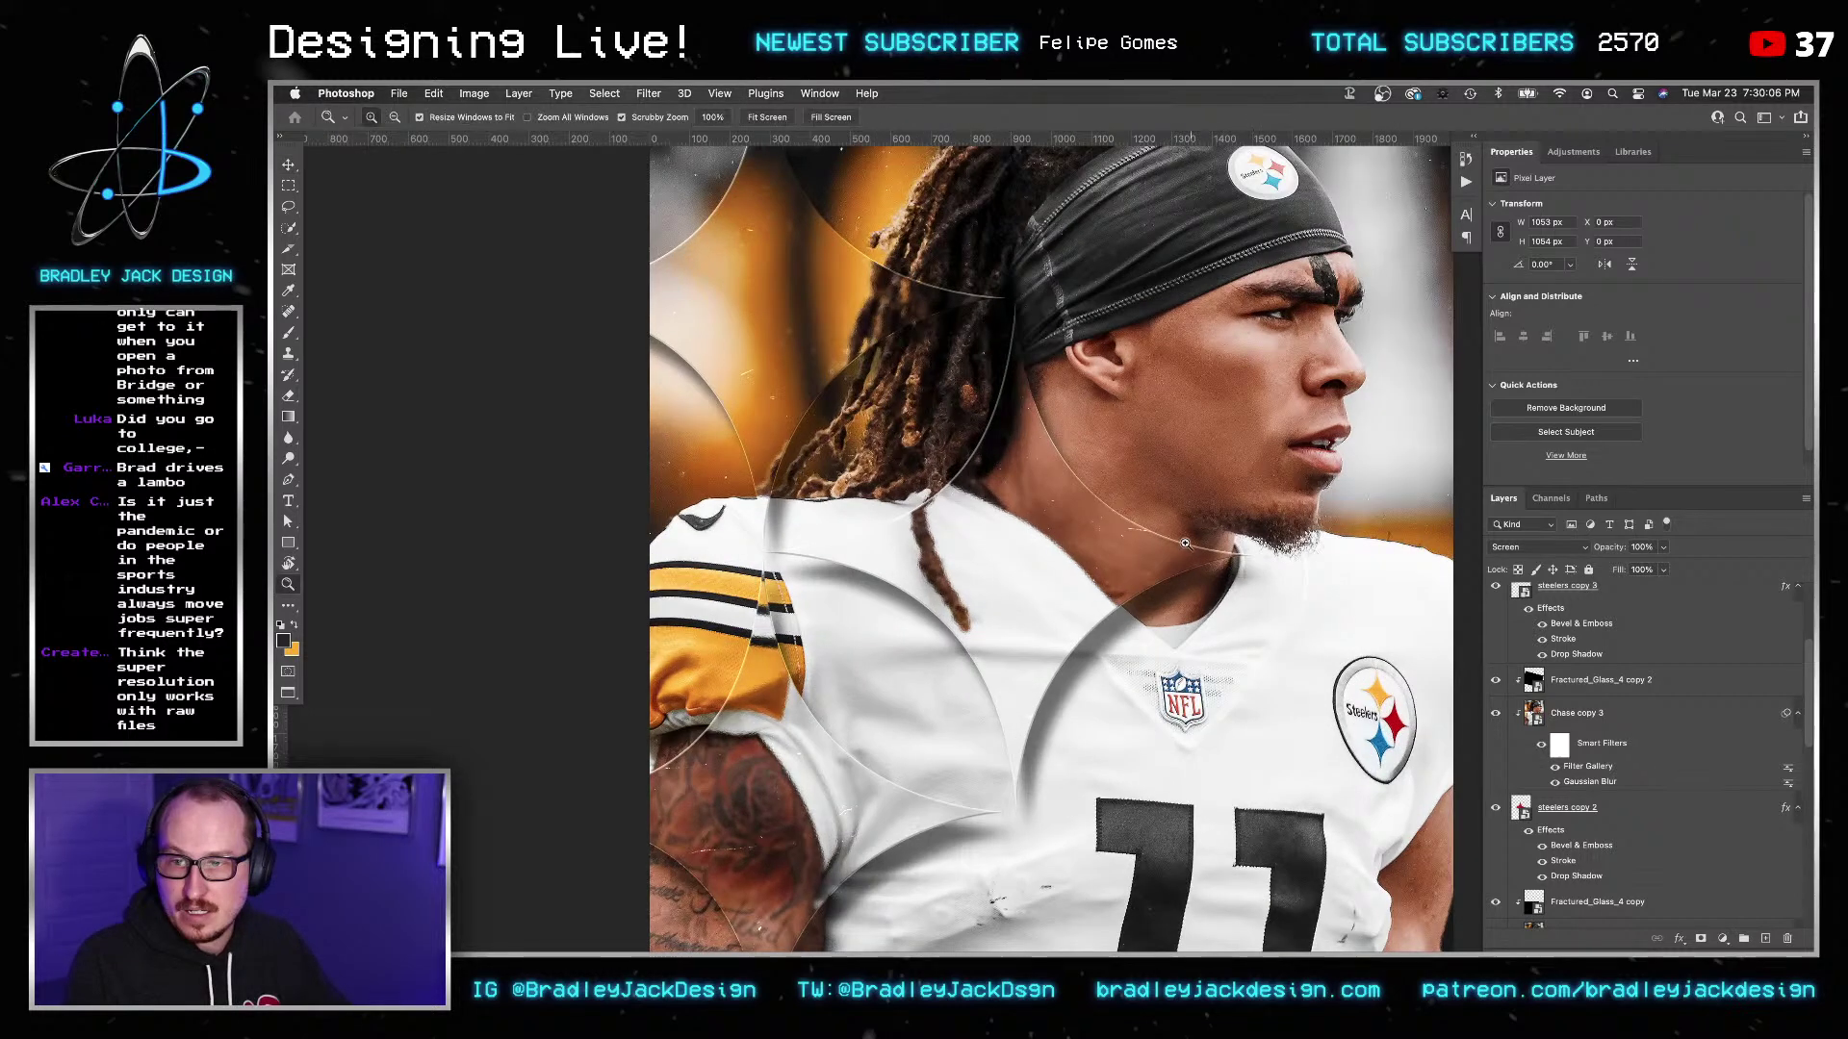
alt+click(1241, 714)
key(v)
drag(1121, 535, 1078, 532)
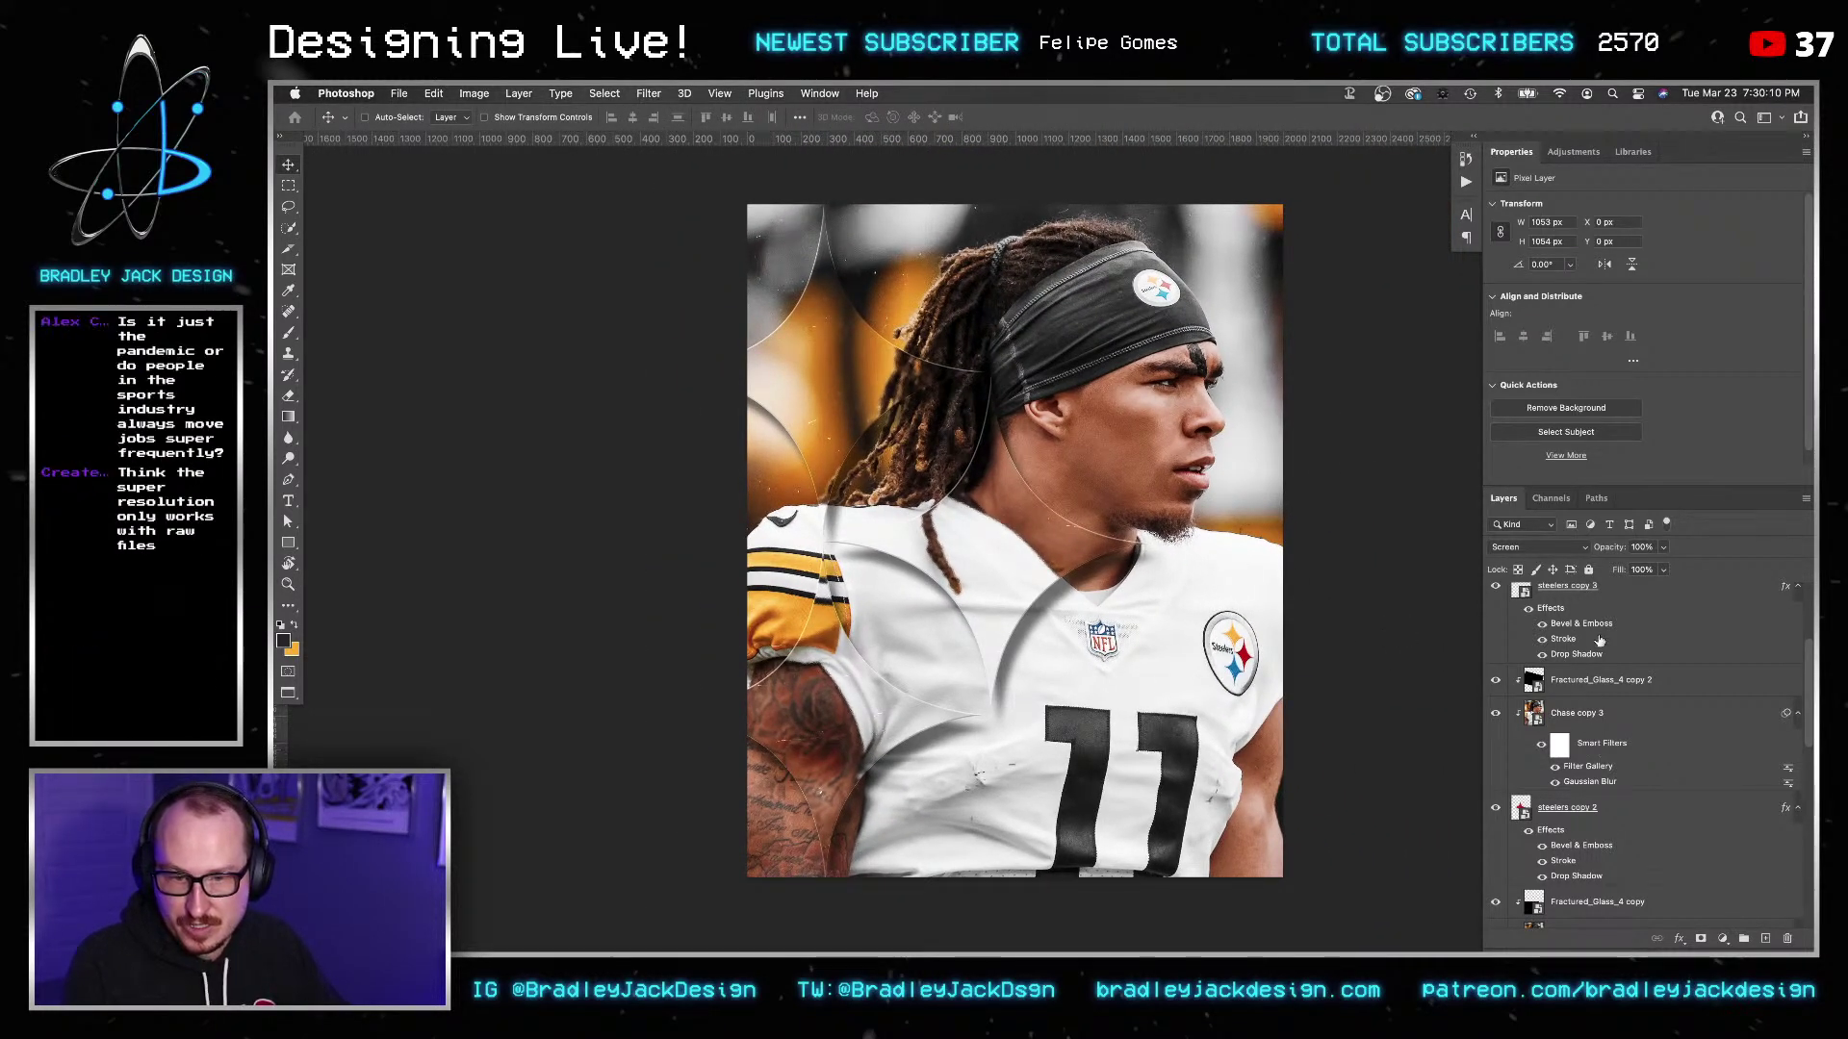
Redraw the gradient on Layer 2 diagonally down across the upper-left star shape.
click(1579, 589)
scroll(1574, 627, up, 4)
click(1574, 627)
click(1578, 599)
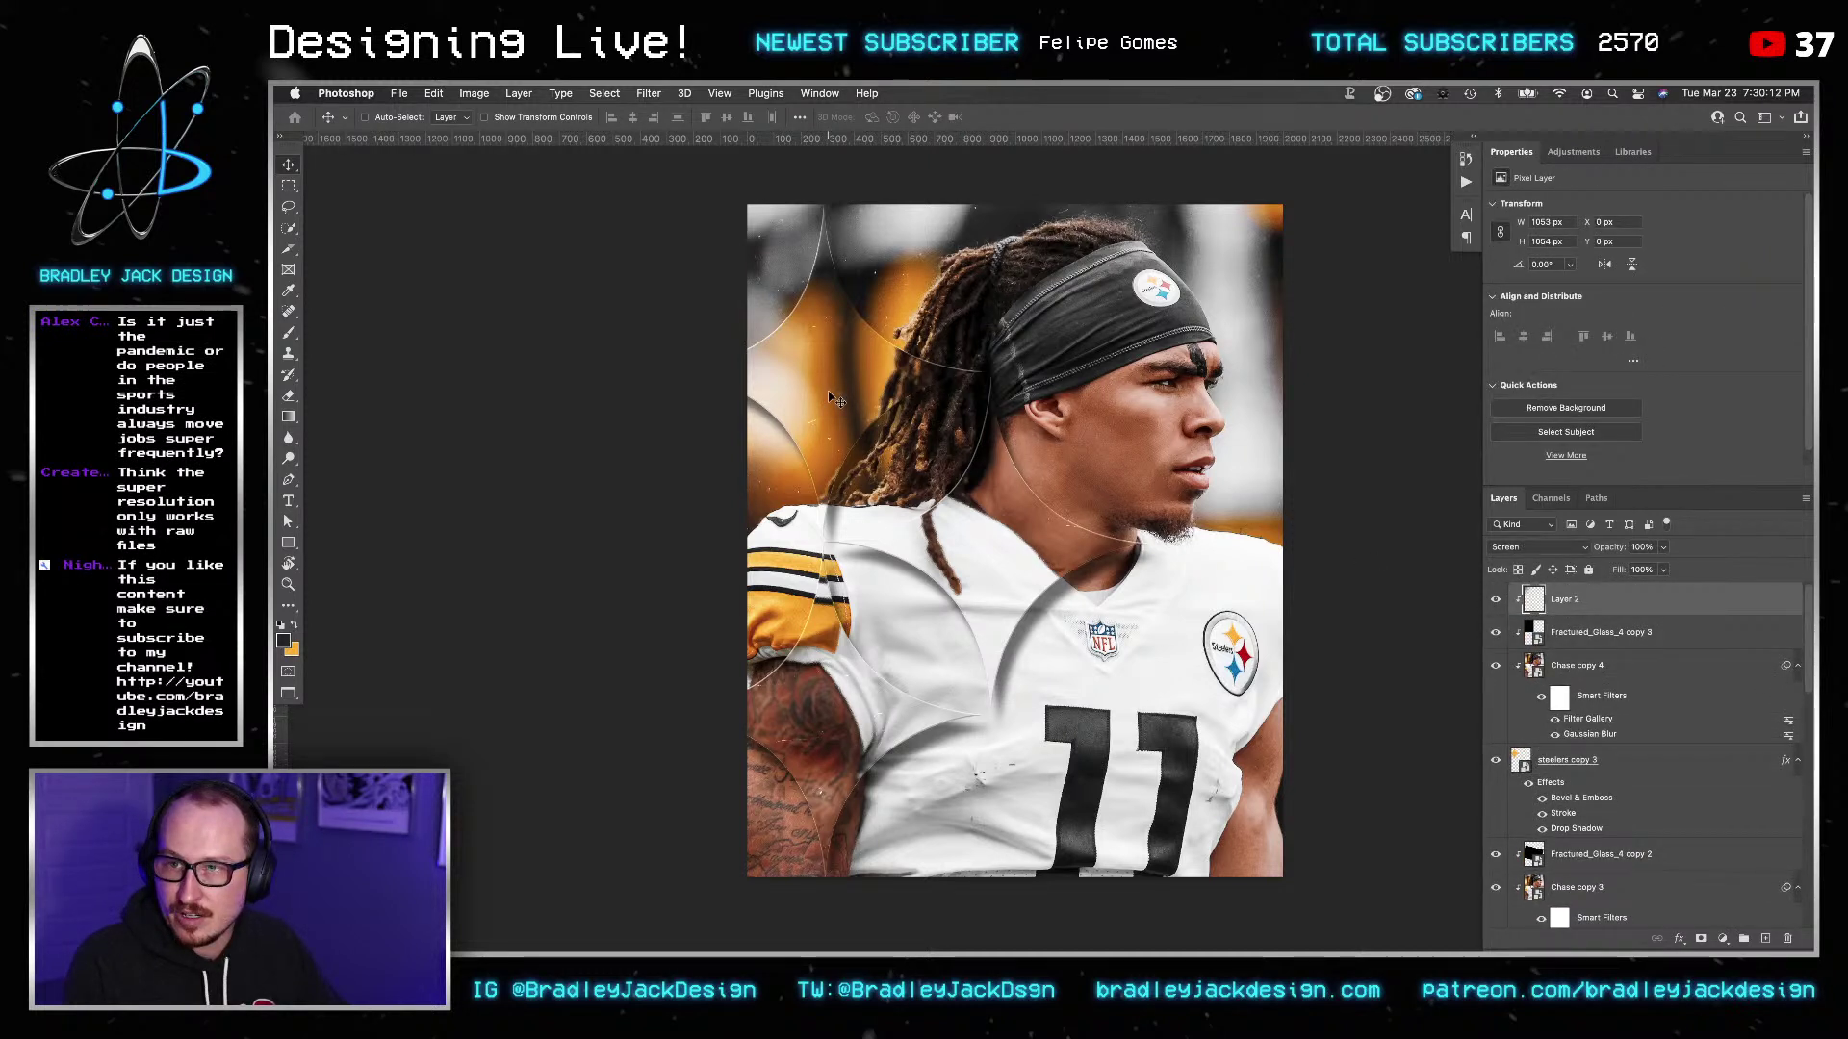
key(g)
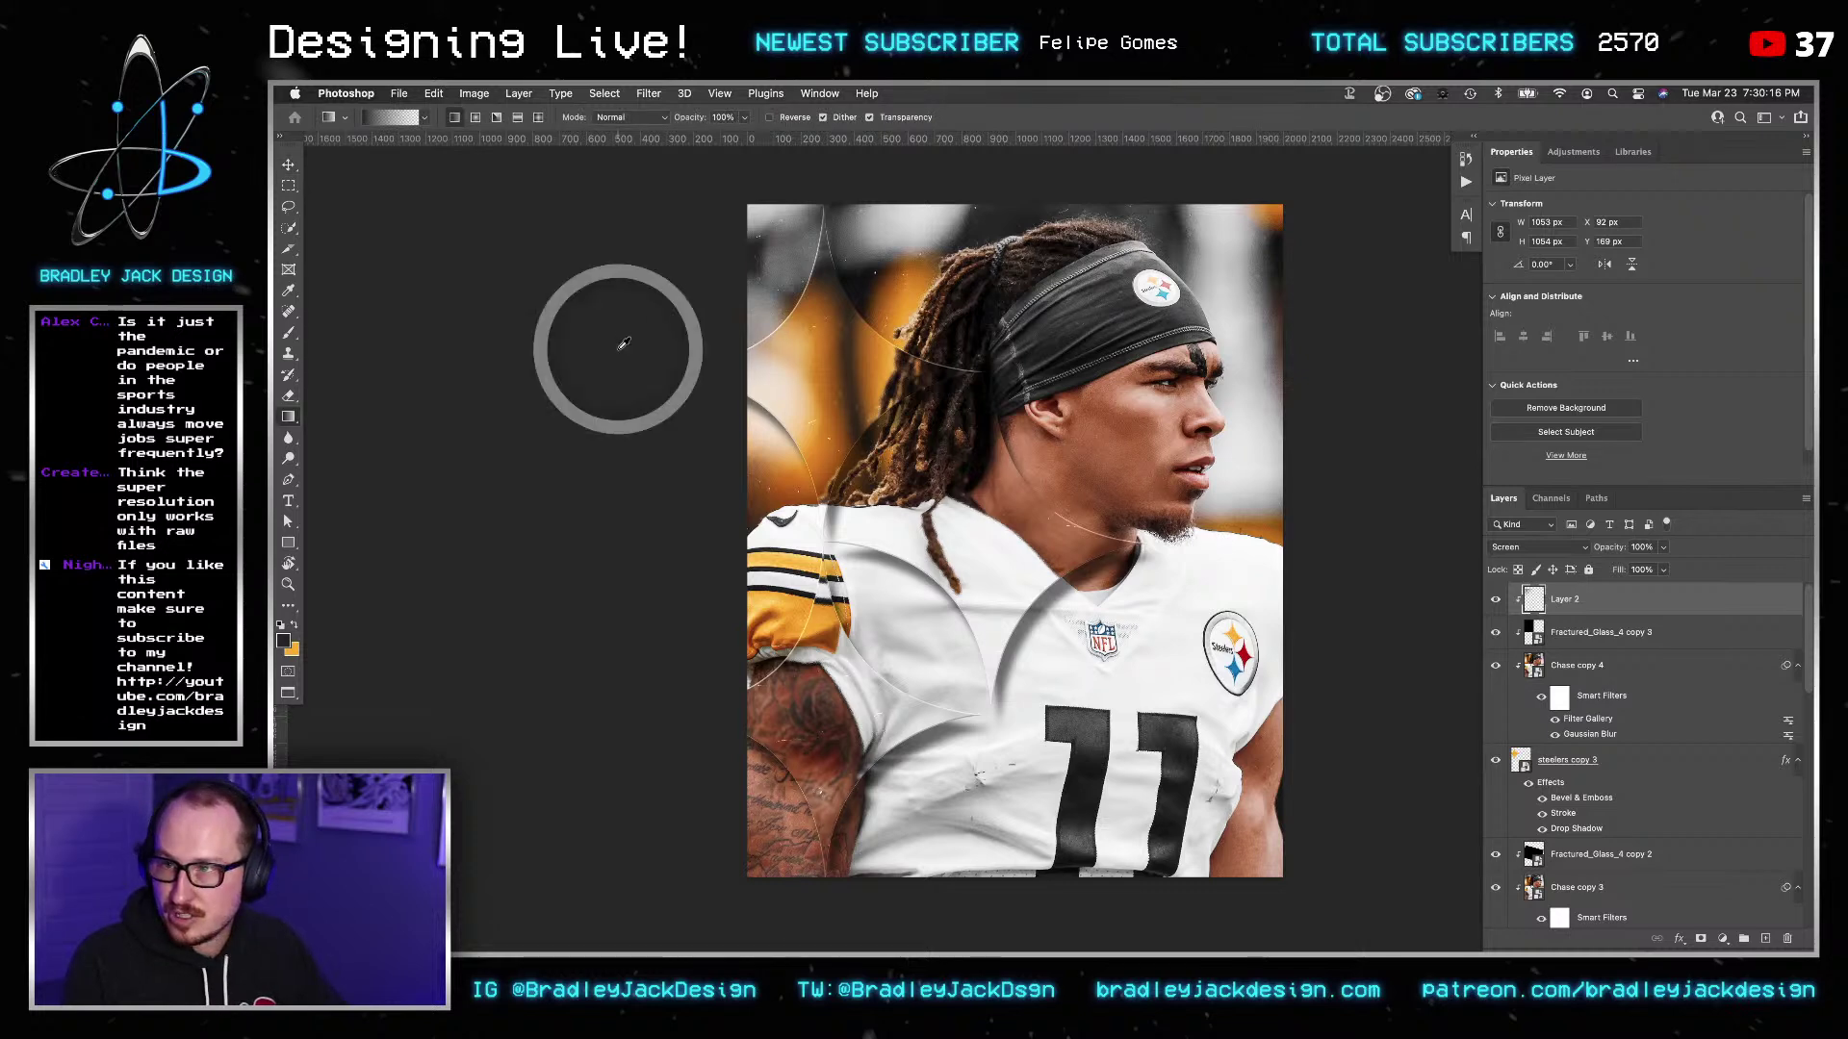
drag(873, 358, 978, 484)
Add a clipped layer above Fractured_Glass_4 copy 2 with a diagonal gradient over the central star shape, blended in Screen mode.
key(z)
click(961, 400)
click(962, 399)
alt+click(961, 400)
key(v)
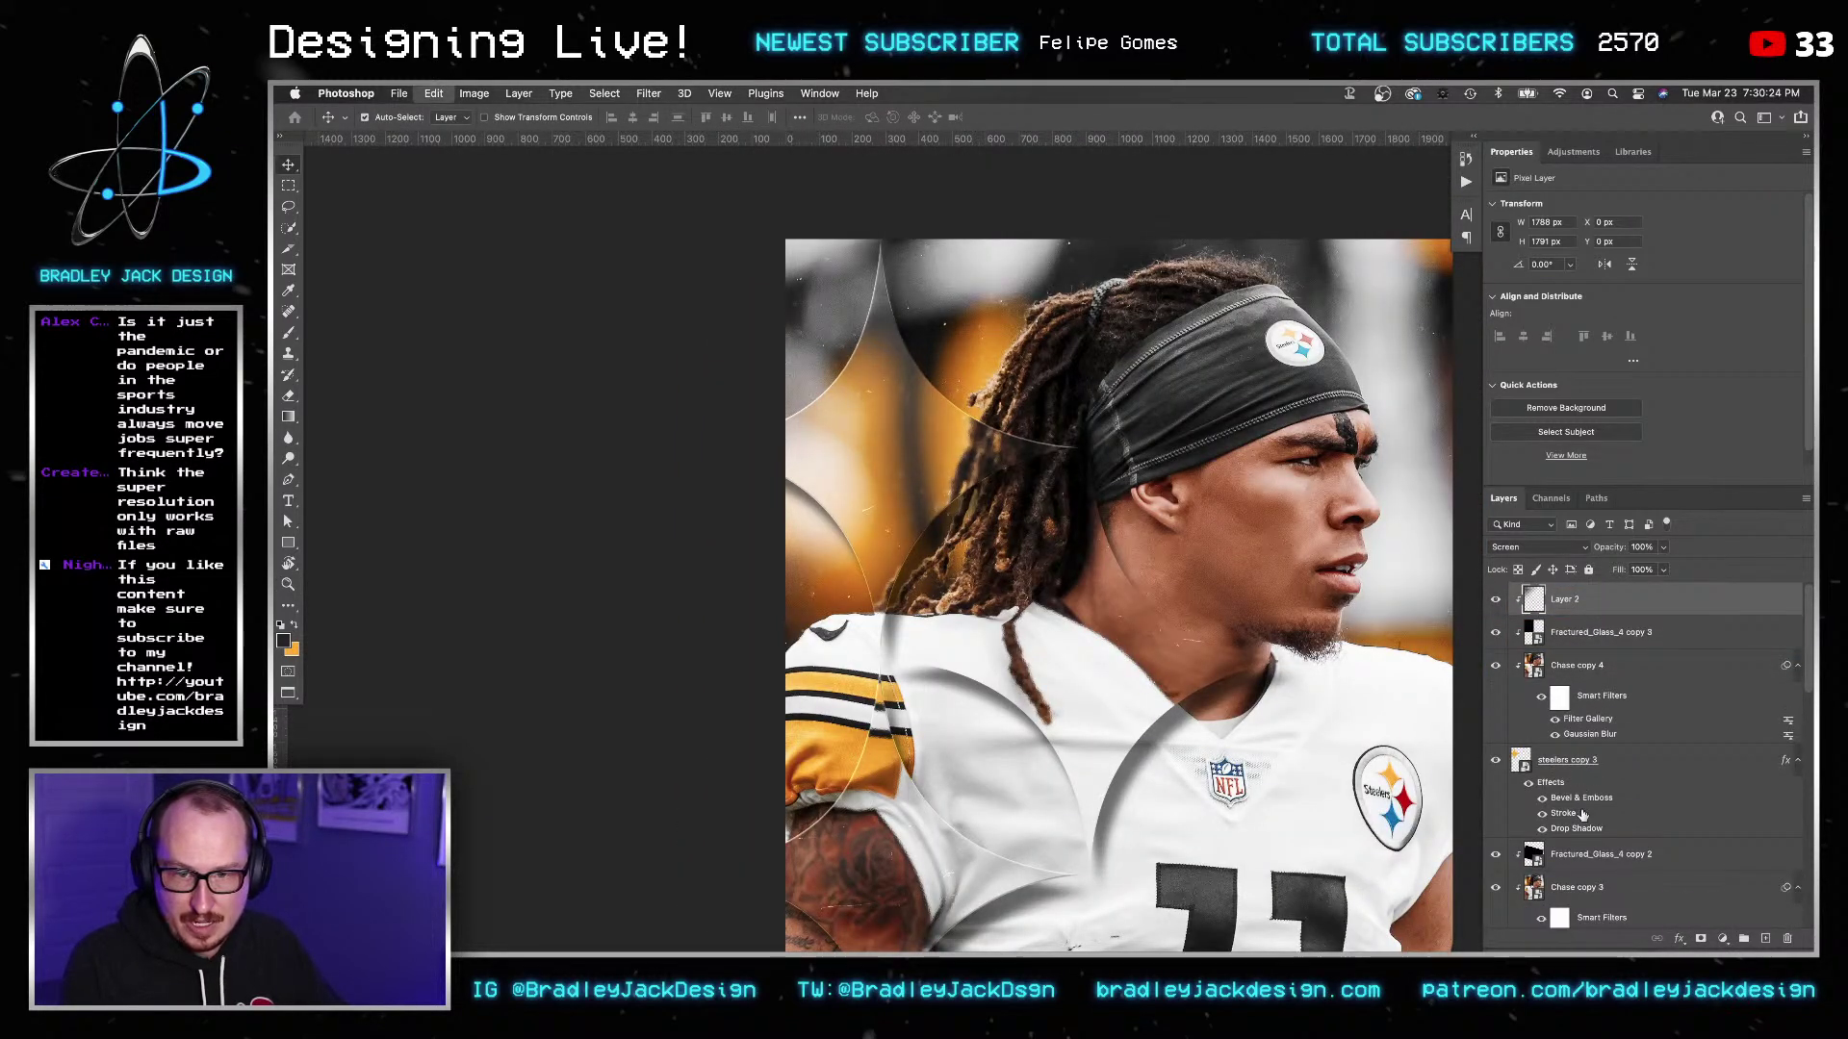
click(1600, 853)
click(1767, 939)
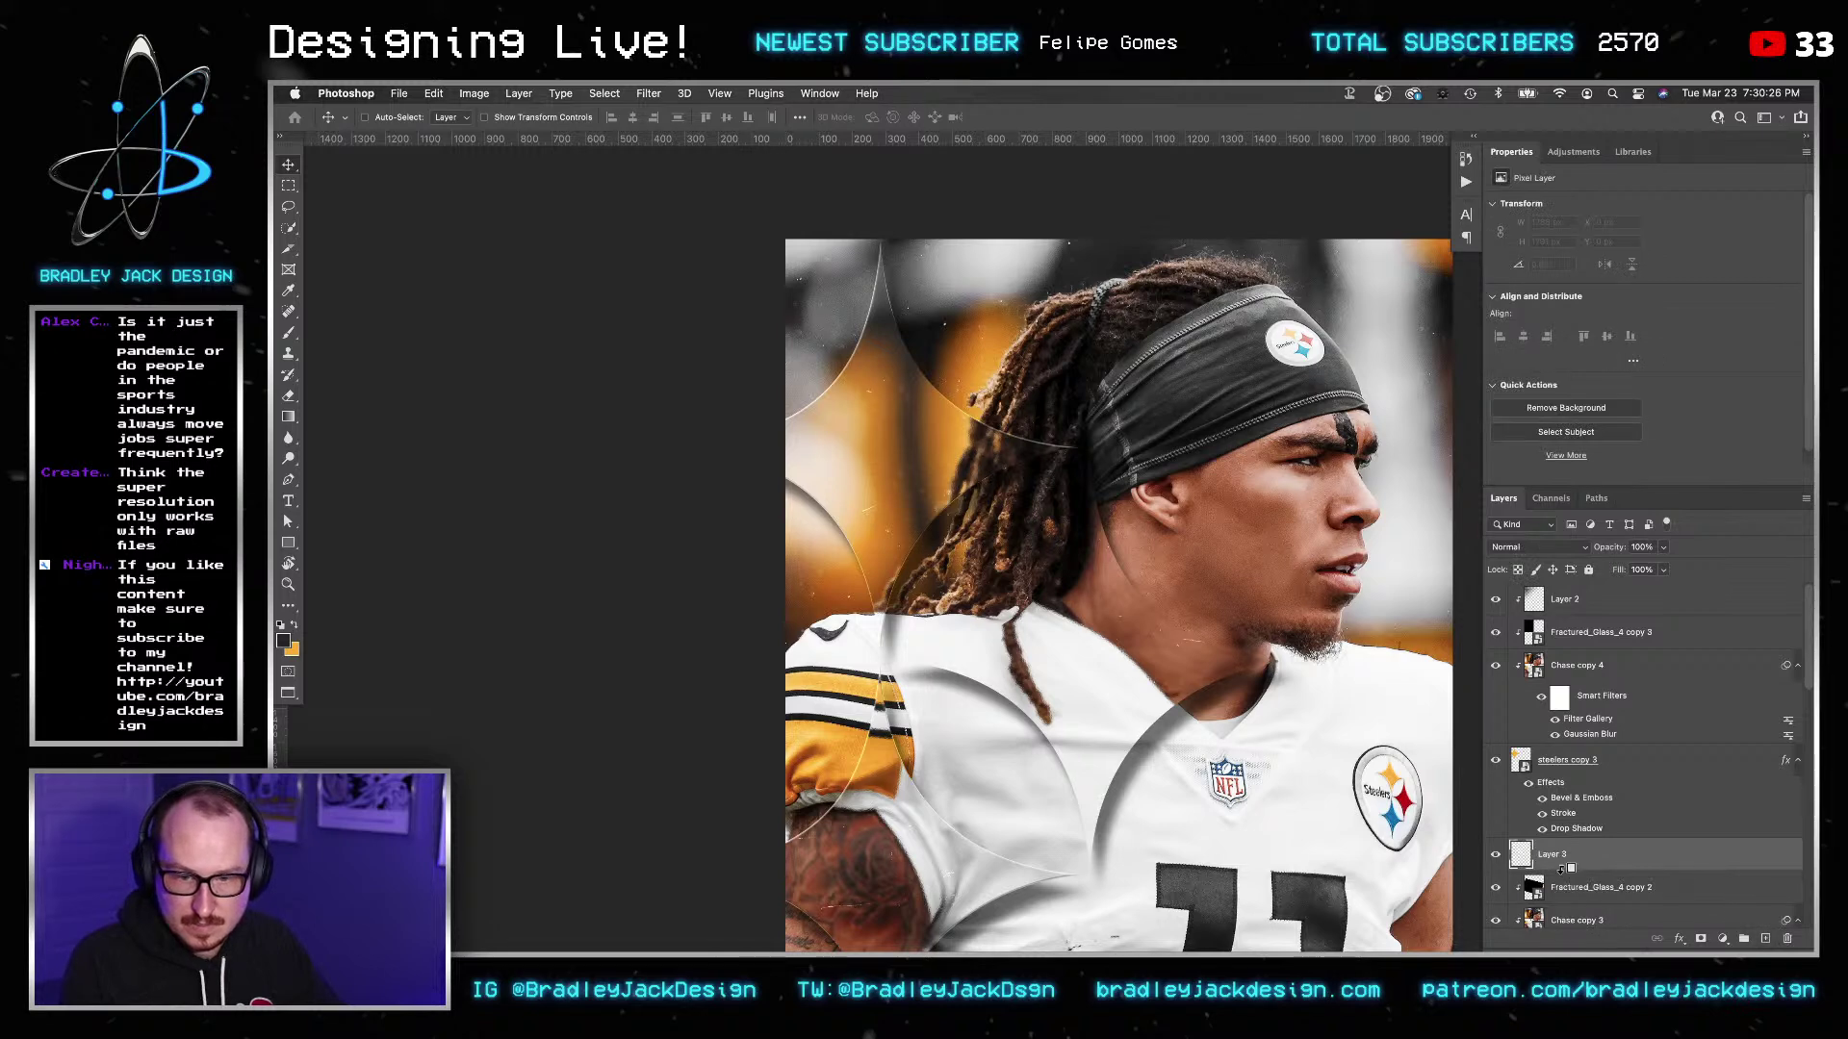
key(g)
drag(970, 459, 1121, 635)
key(v)
key(alt+shift+s)
drag(1283, 815, 1105, 480)
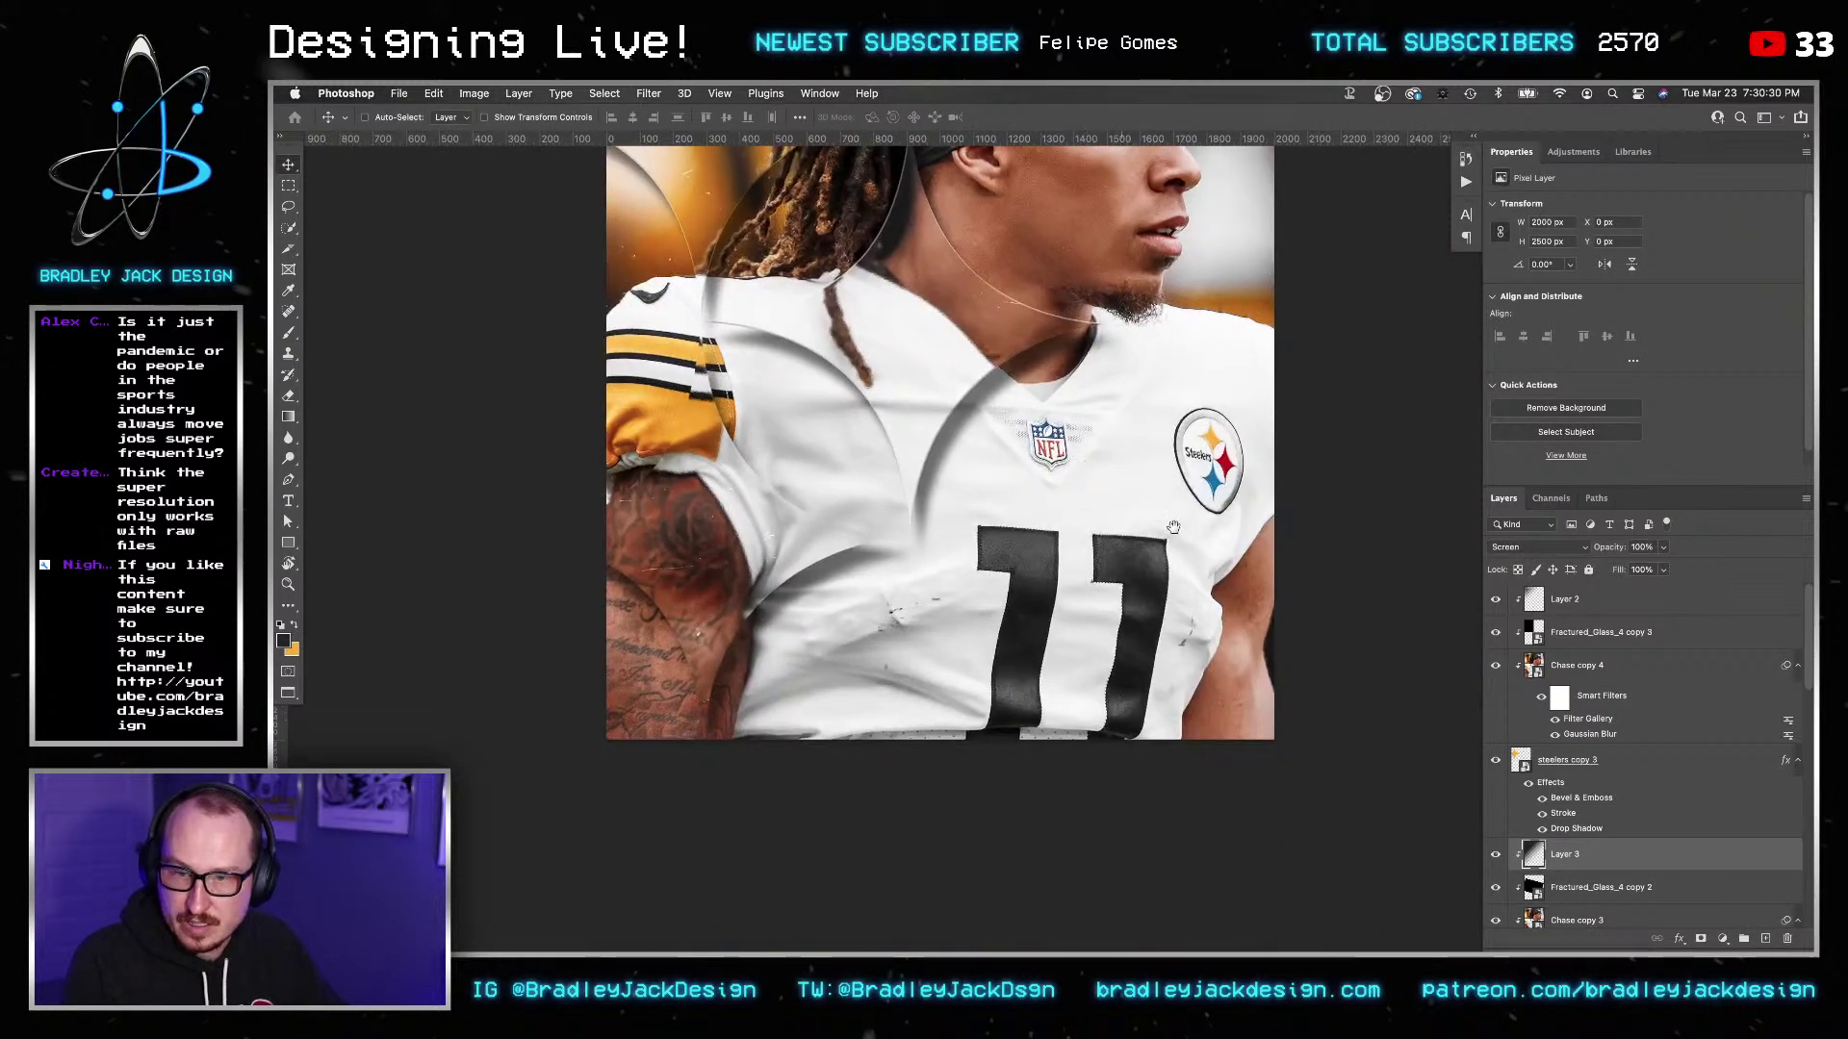
Add a clipped layer above Fractured_Glass_4 copy with a diagonal gradient over the lower-left star shape, blended in Screen mode.
scroll(1664, 850, down, 3)
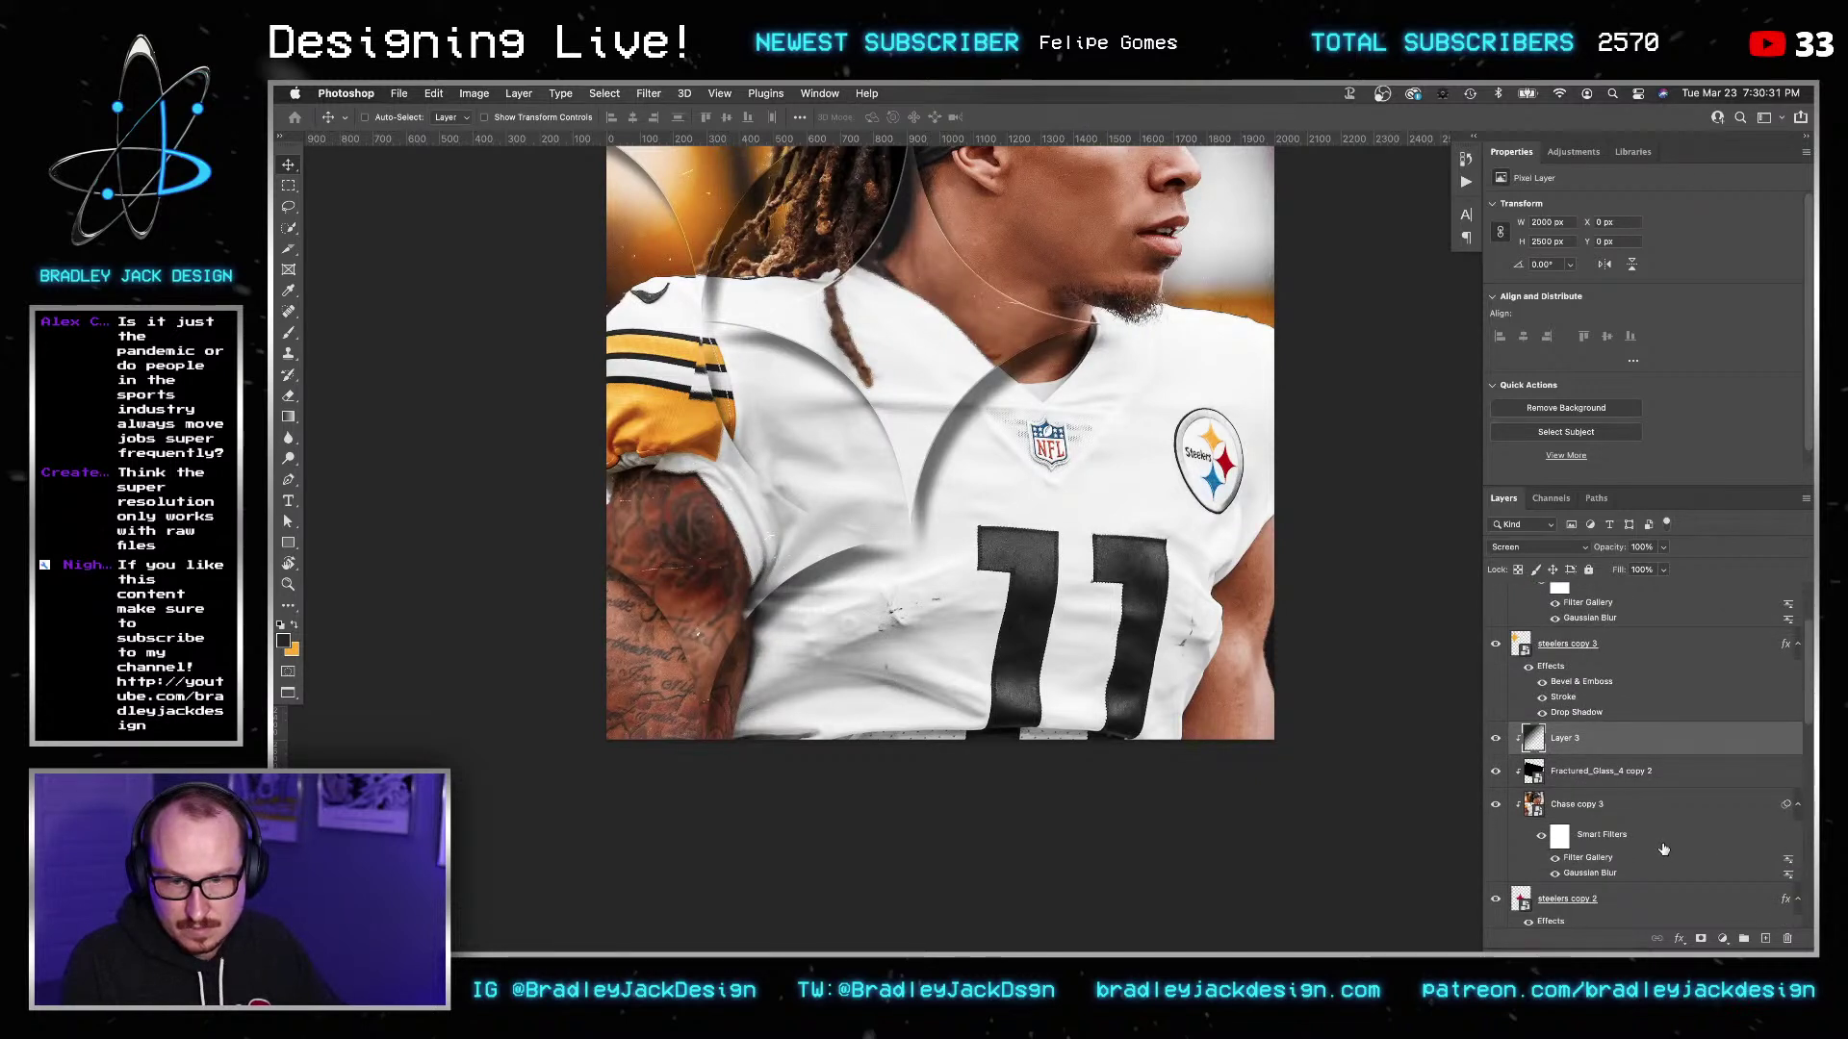
scroll(1663, 848, down, 6)
click(1650, 770)
key(super+alt+shift+n)
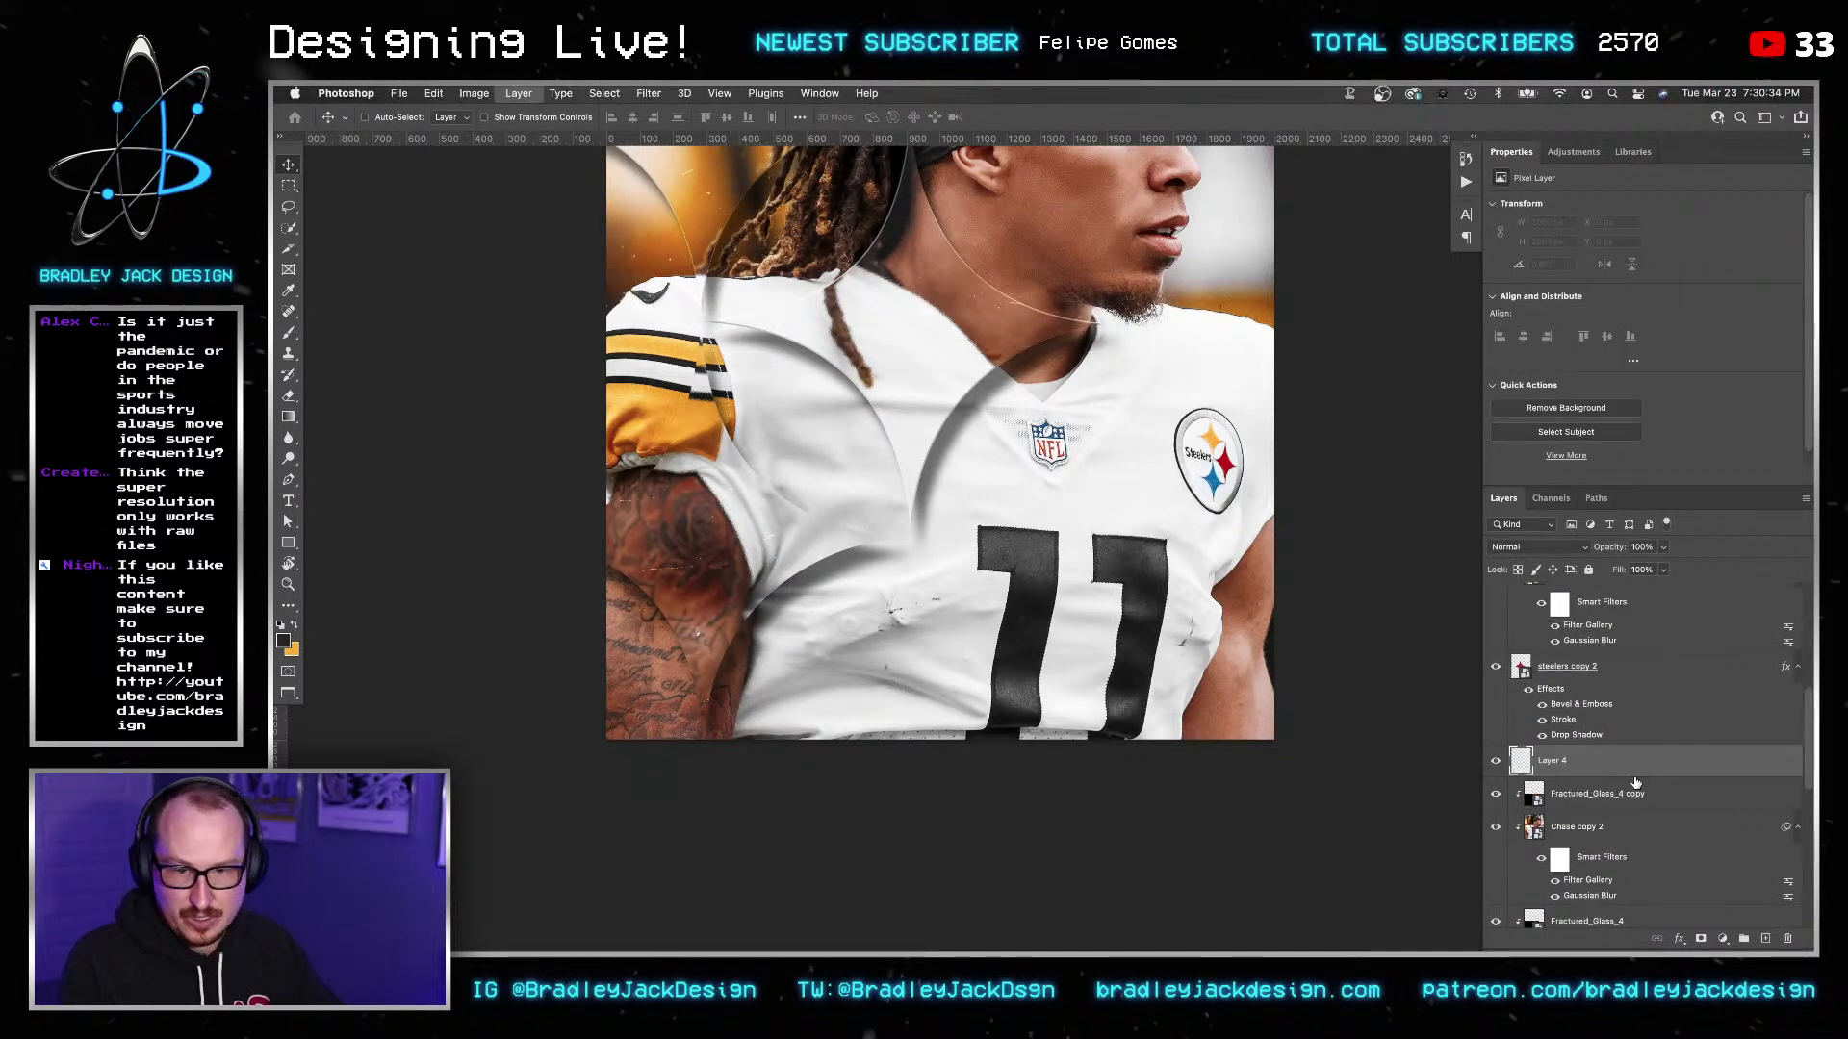
alt+click(1579, 775)
key(g)
drag(726, 467, 838, 587)
key(v)
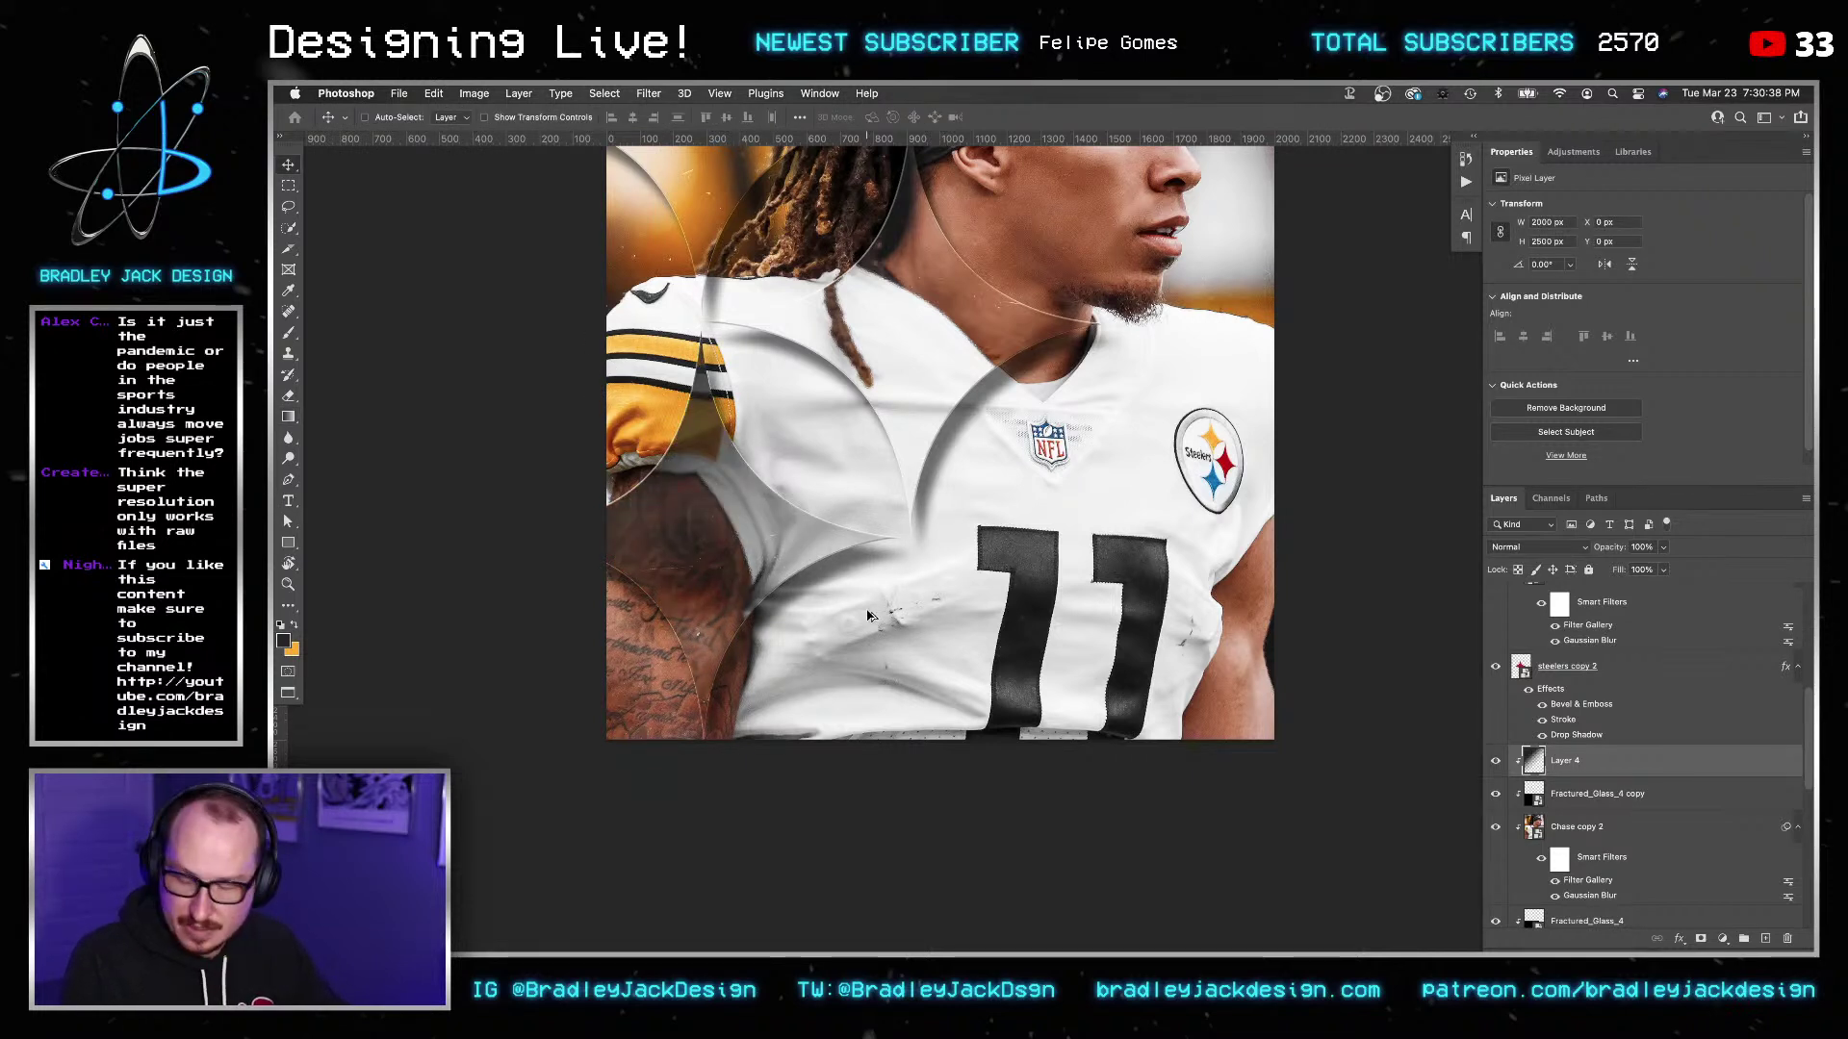
key(super+minus)
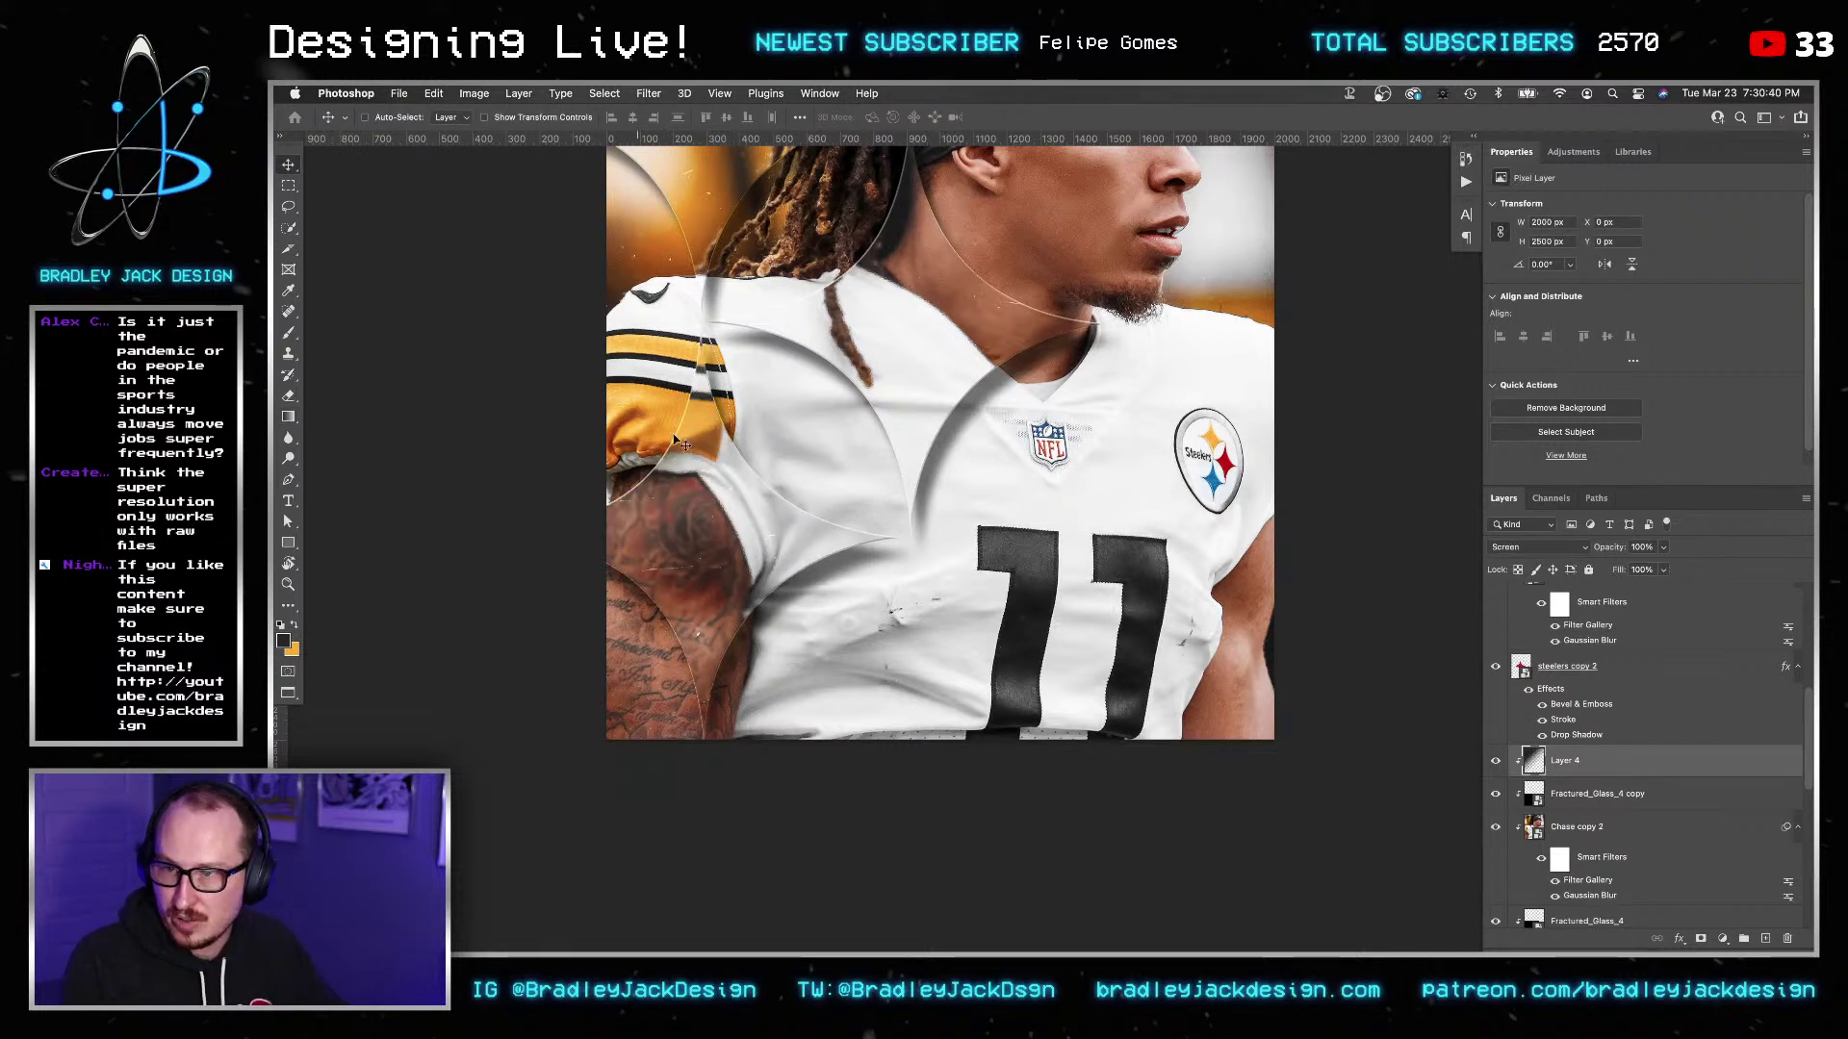
Examine the gradient-lit star shapes over the whole image and close up around the neck and shoulder.
key(z)
alt+click(915, 462)
drag(914, 463, 930, 532)
key(v)
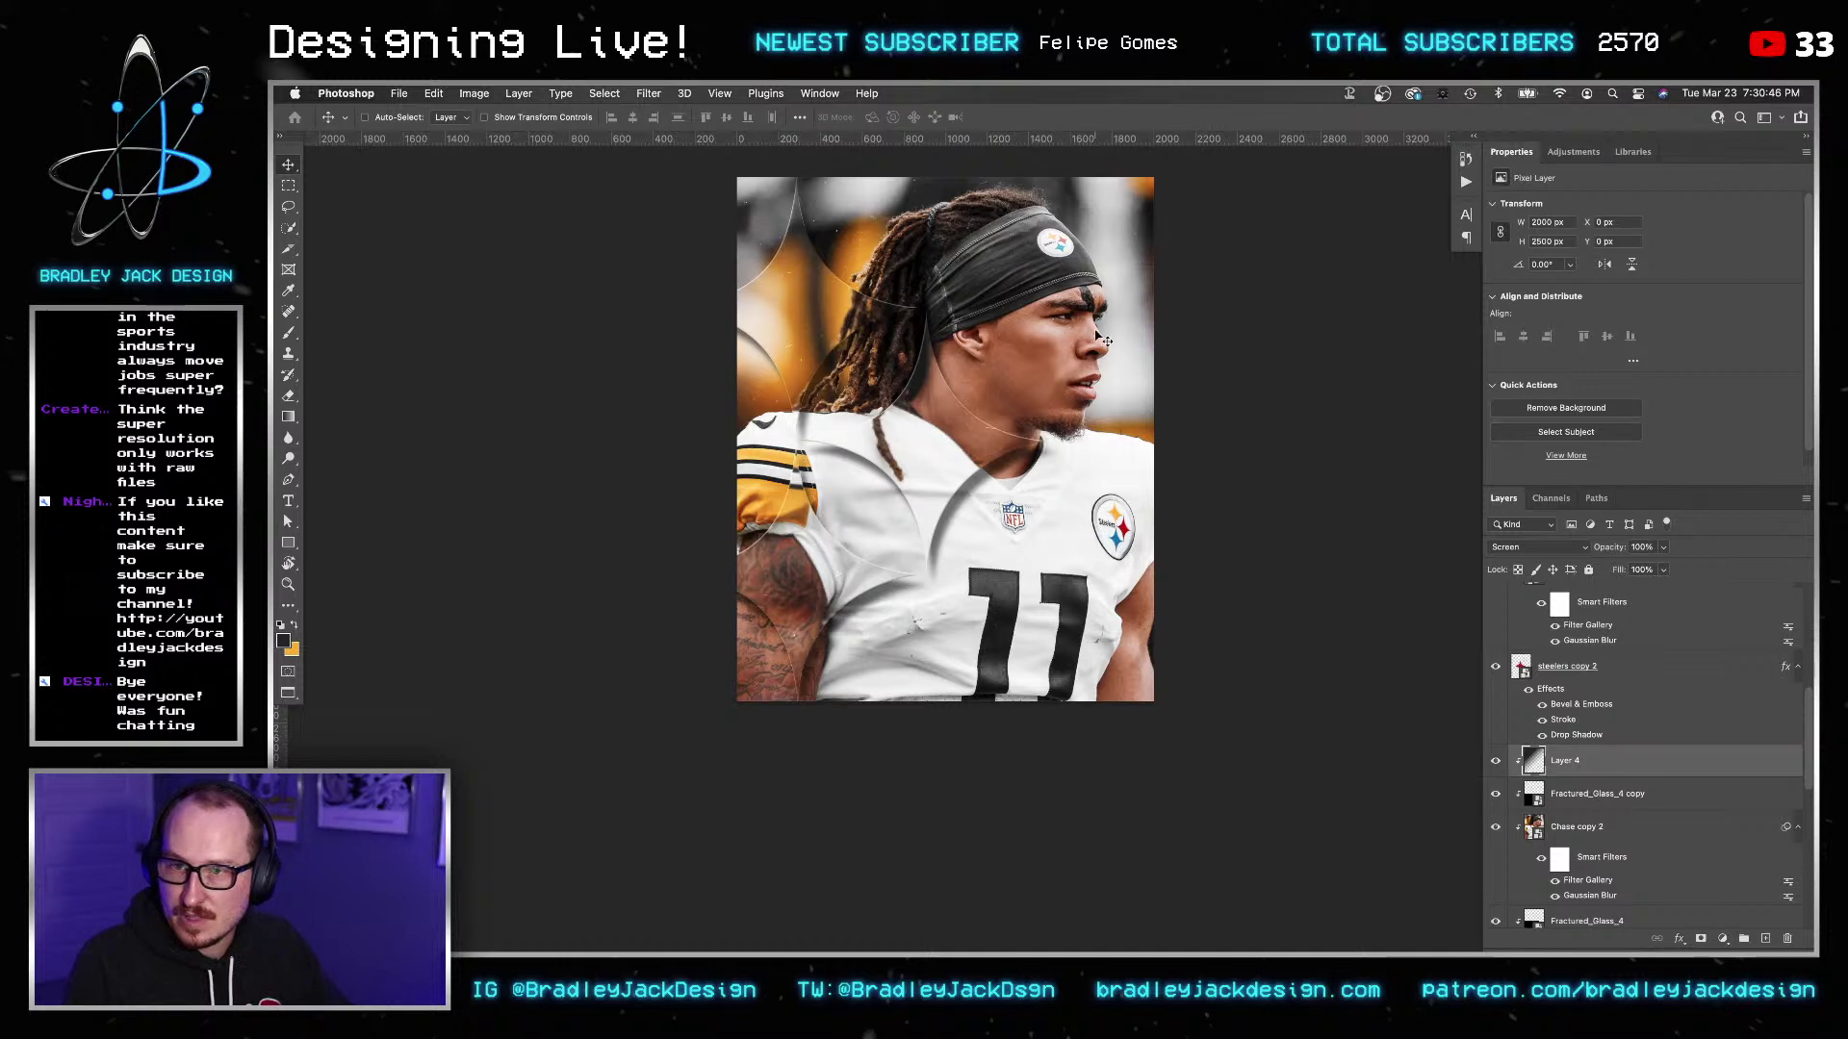
key(z)
click(993, 368)
click(990, 404)
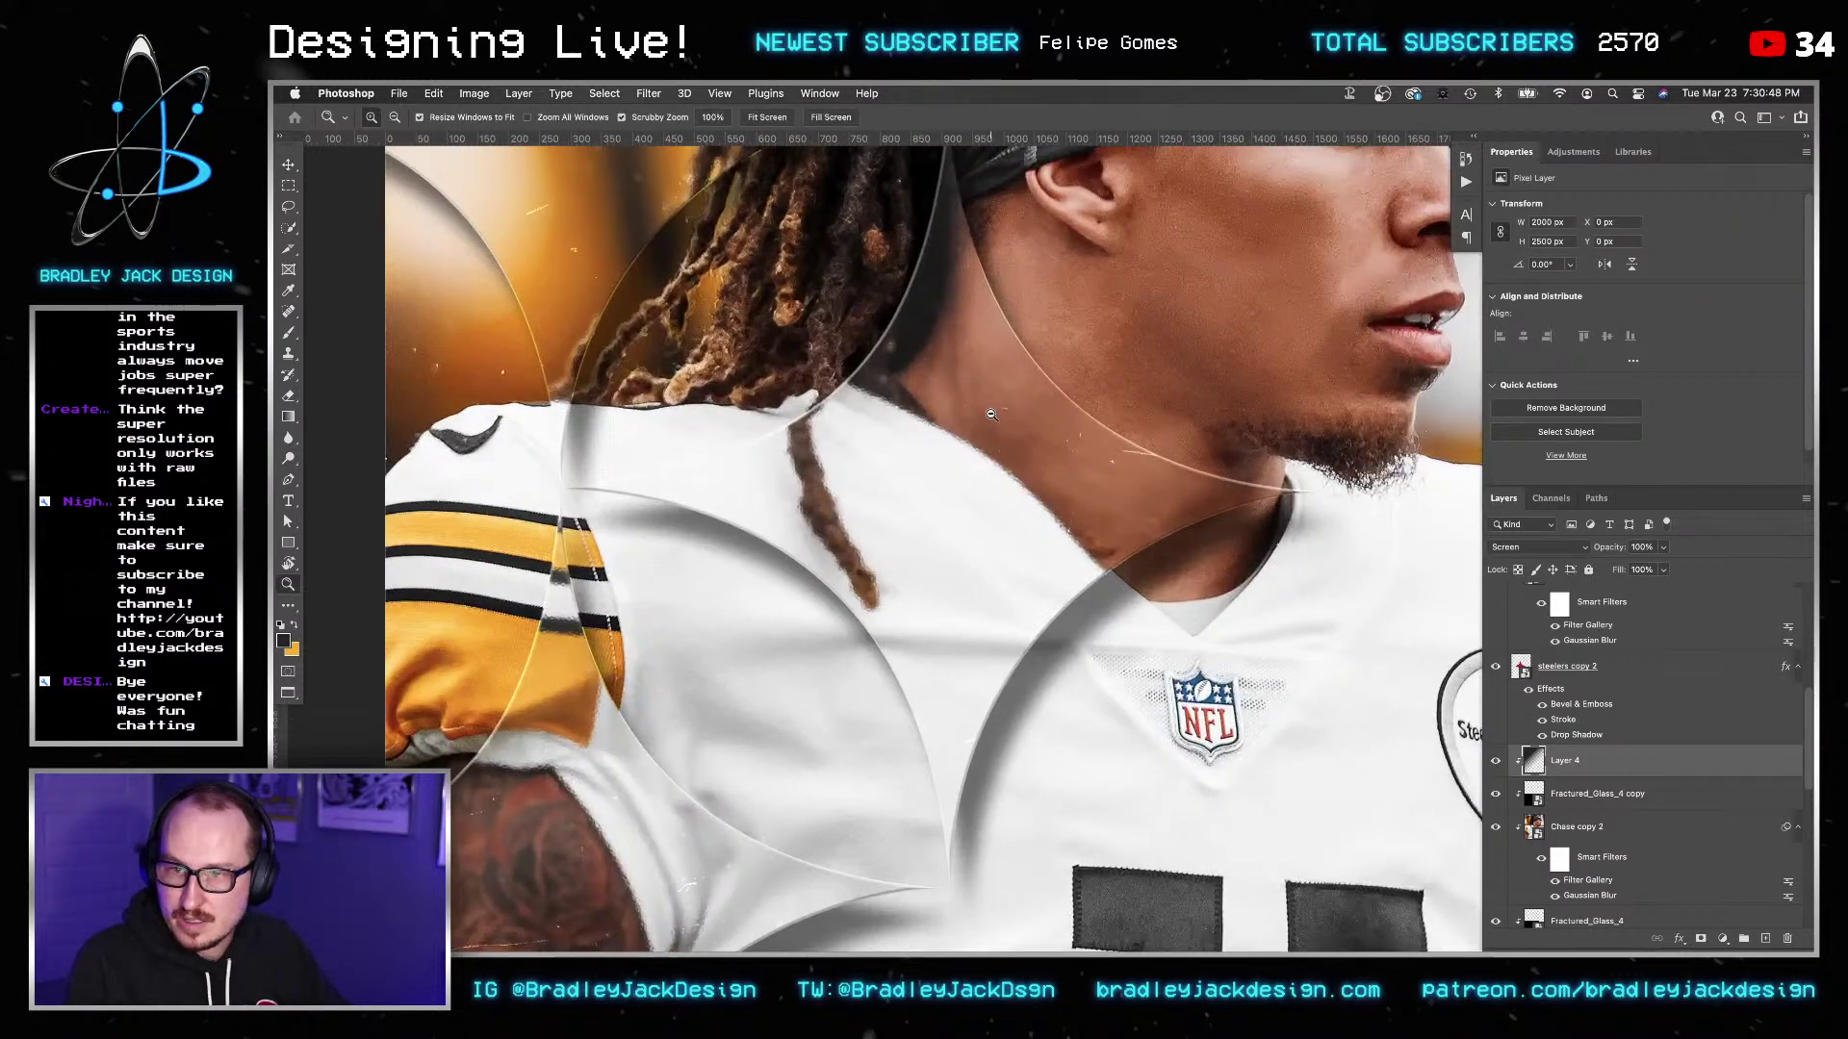
key(v)
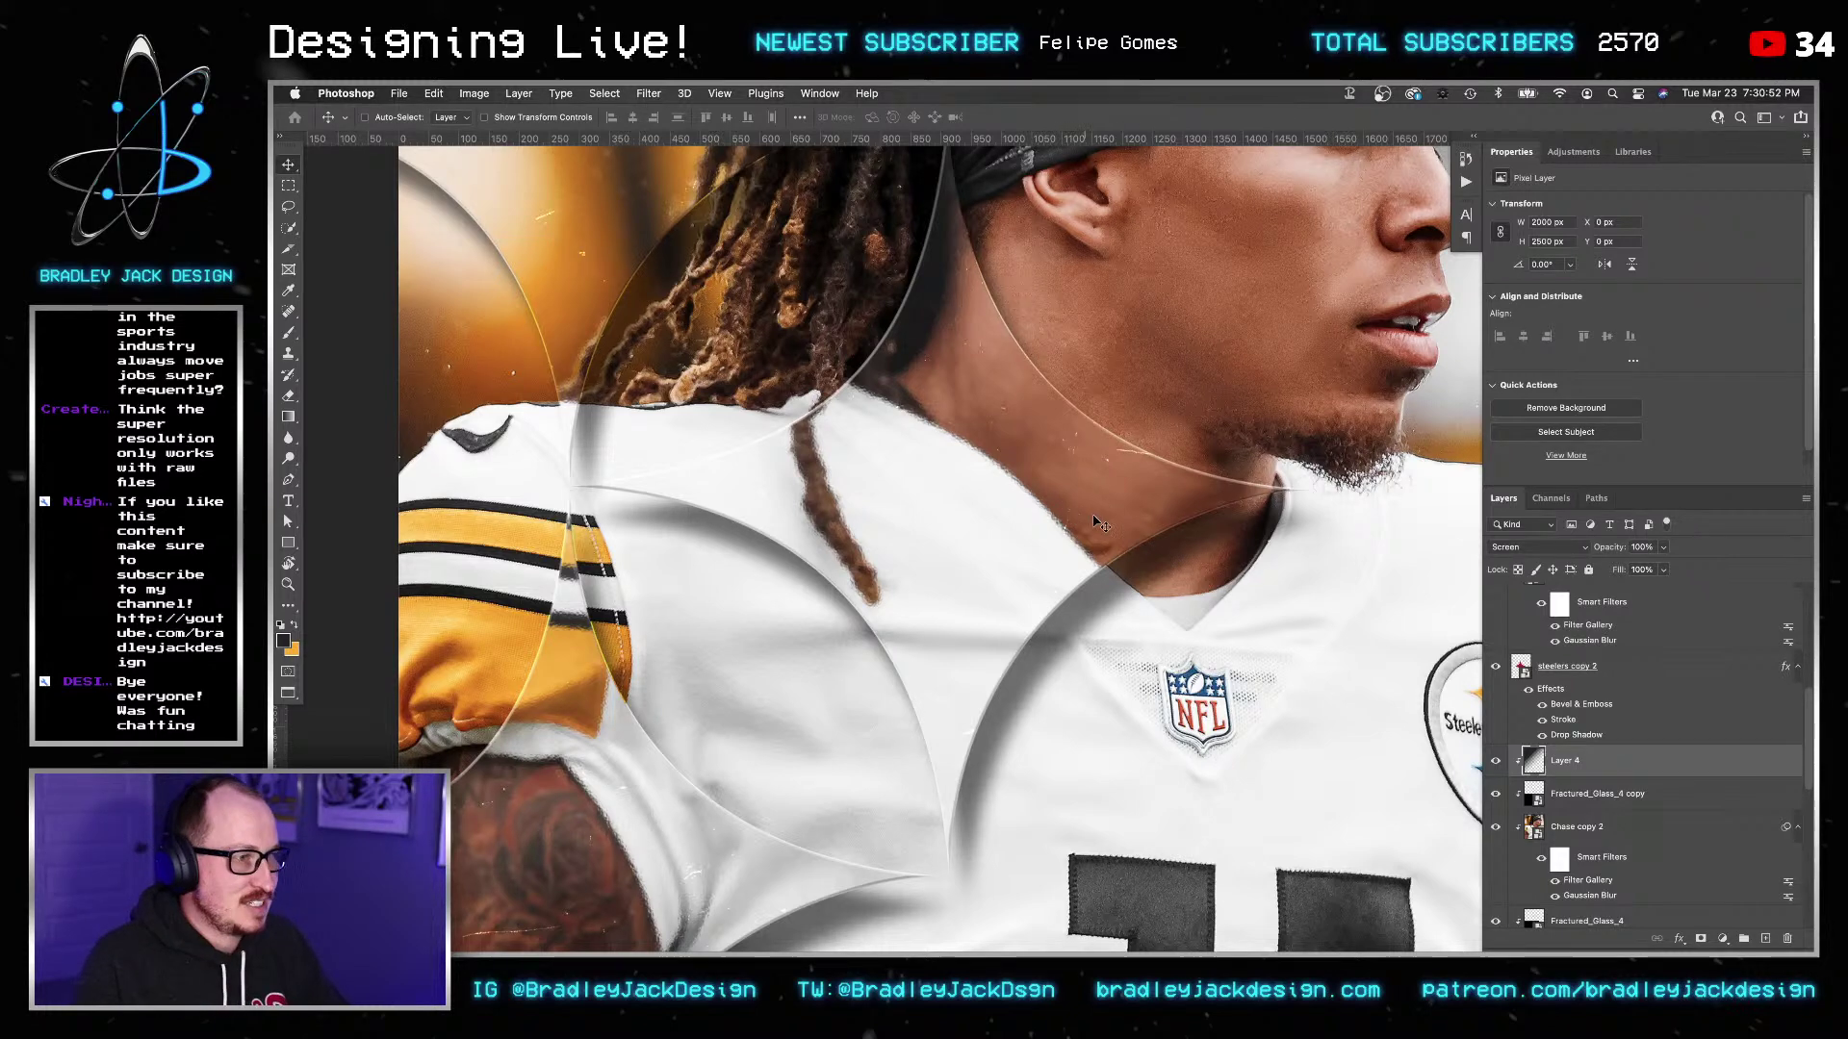
Switch to Adobe Bridge and place Light-Bokeh-59.jpg from the Lens Overlays folder in Stock Images into the Photoshop document.
mouse_move(1085, 947)
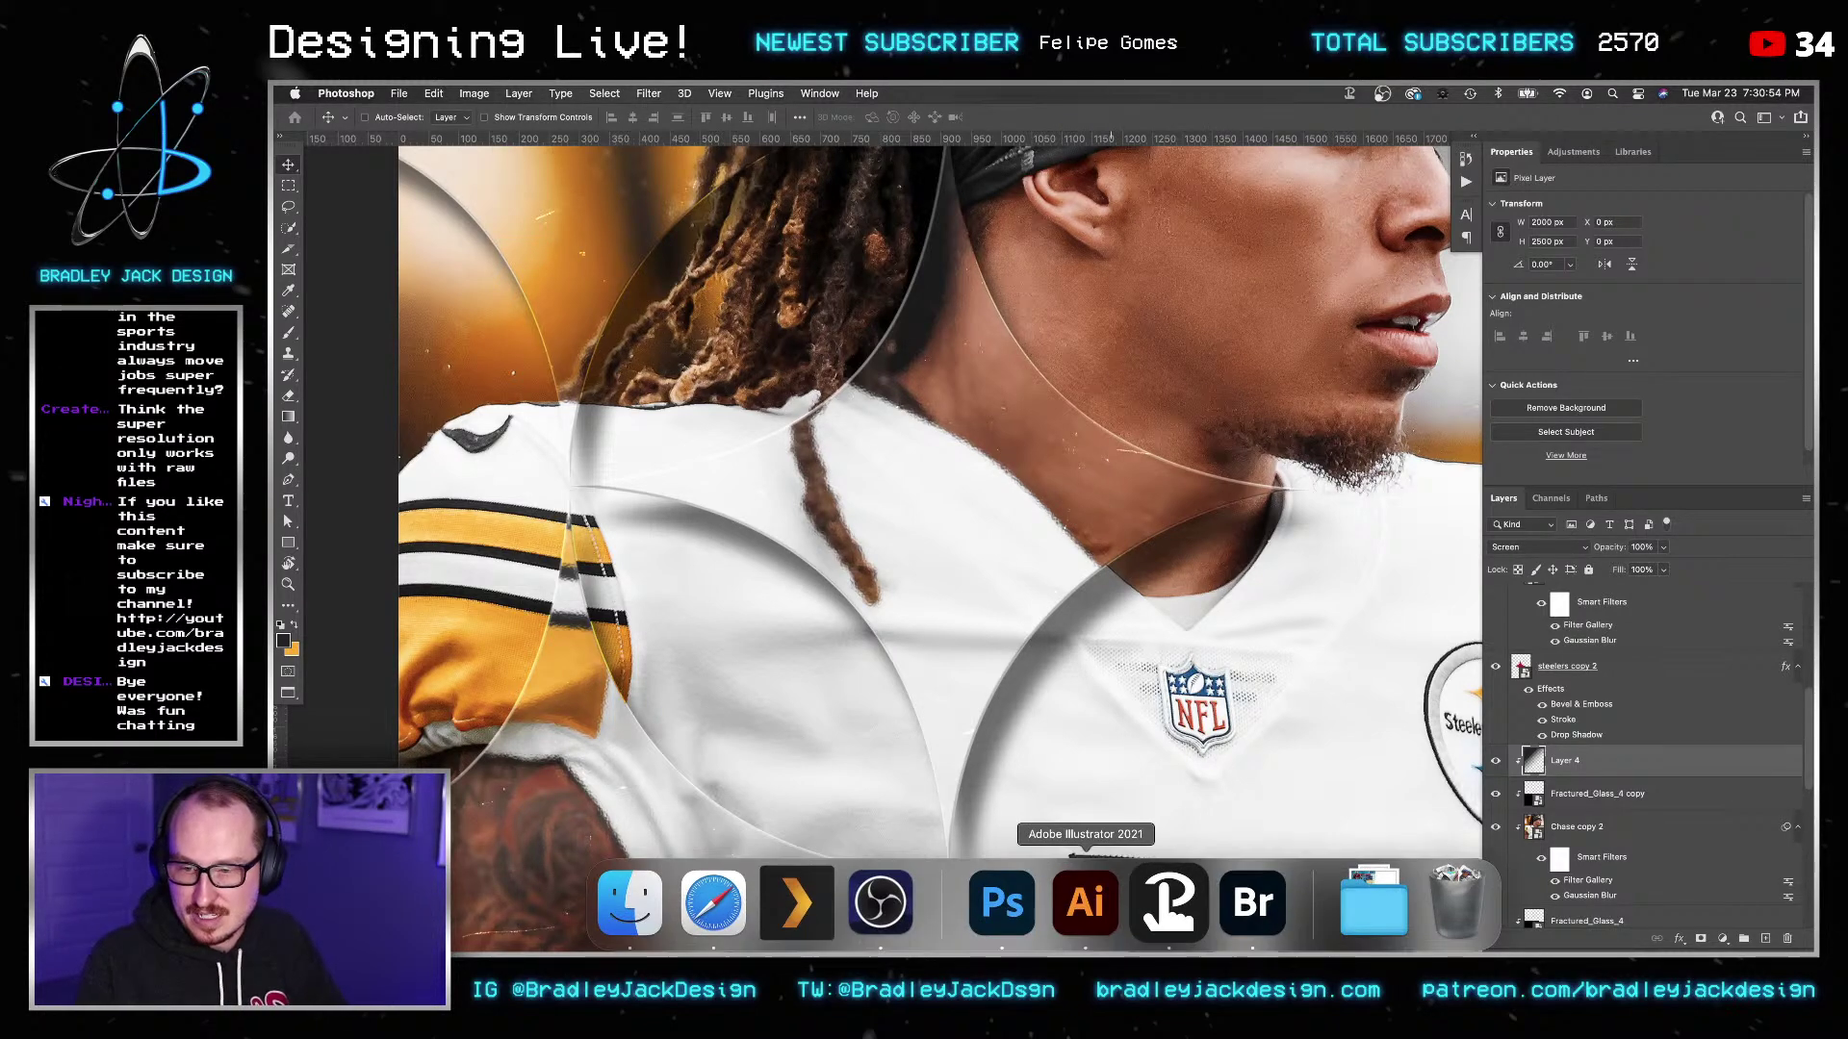
click(1255, 932)
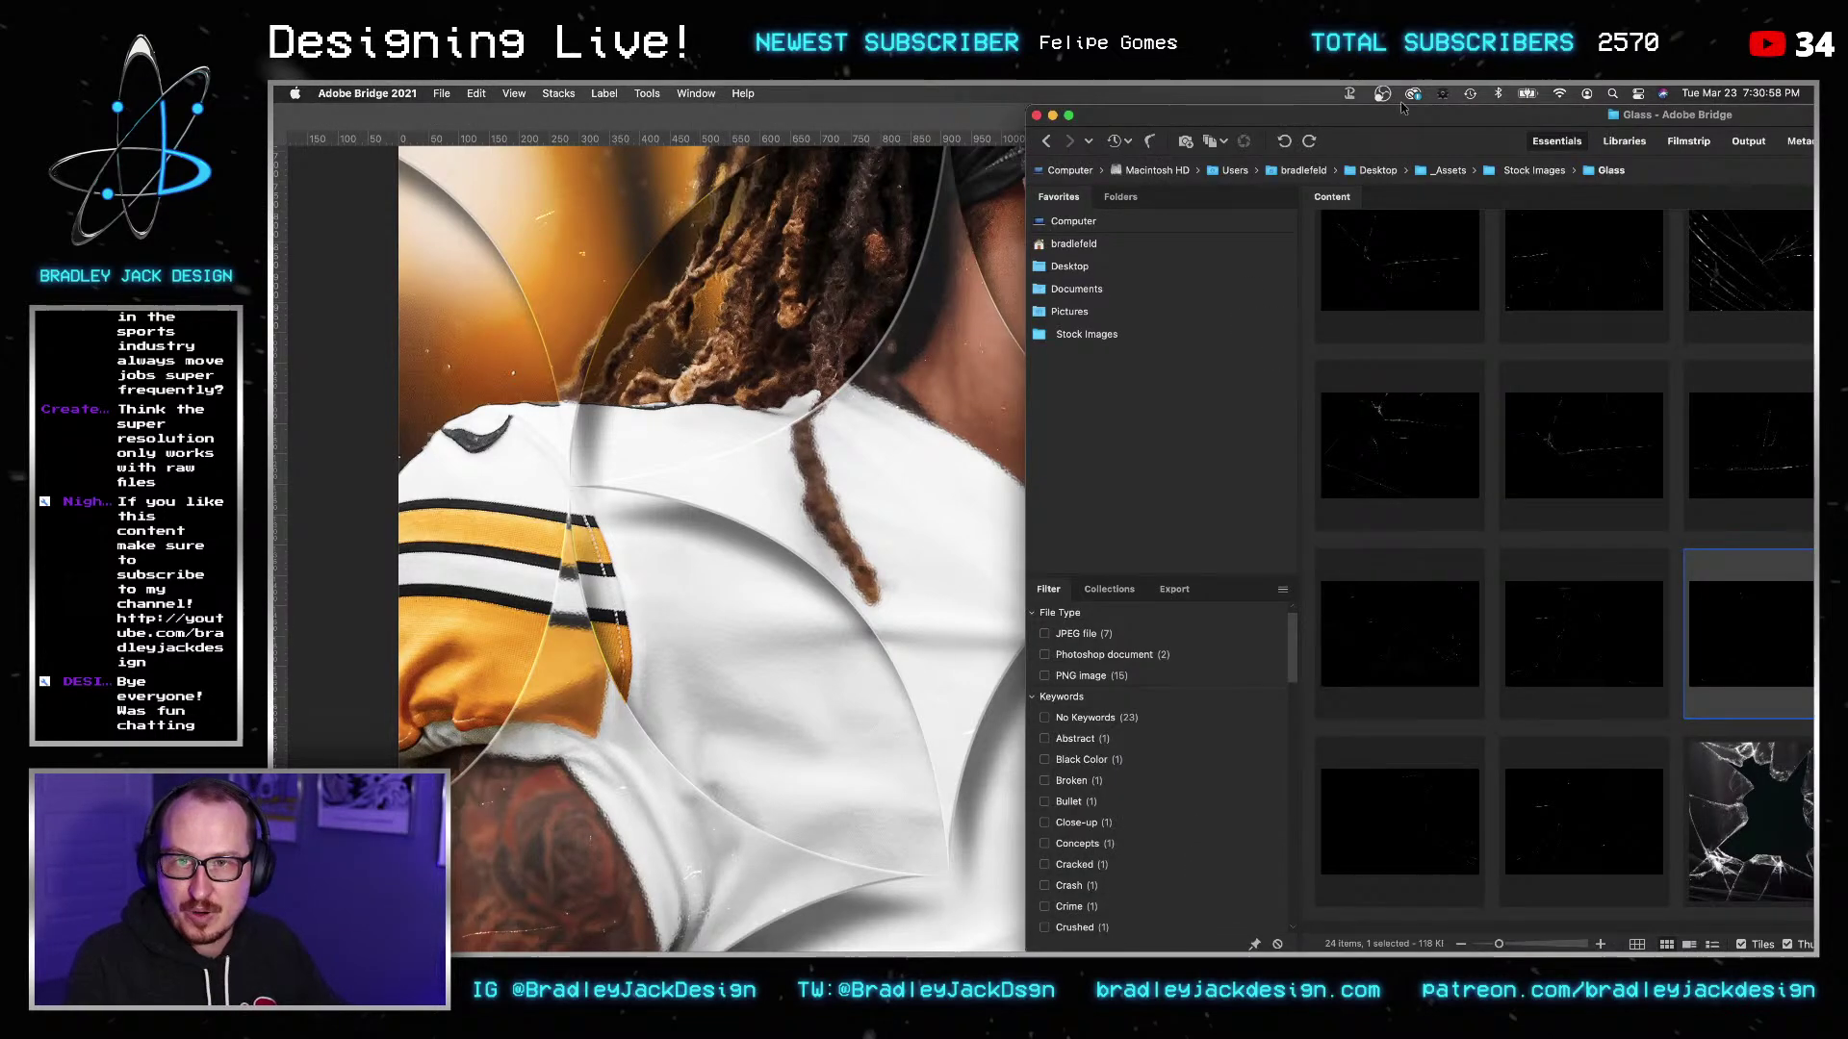
double_click(1403, 109)
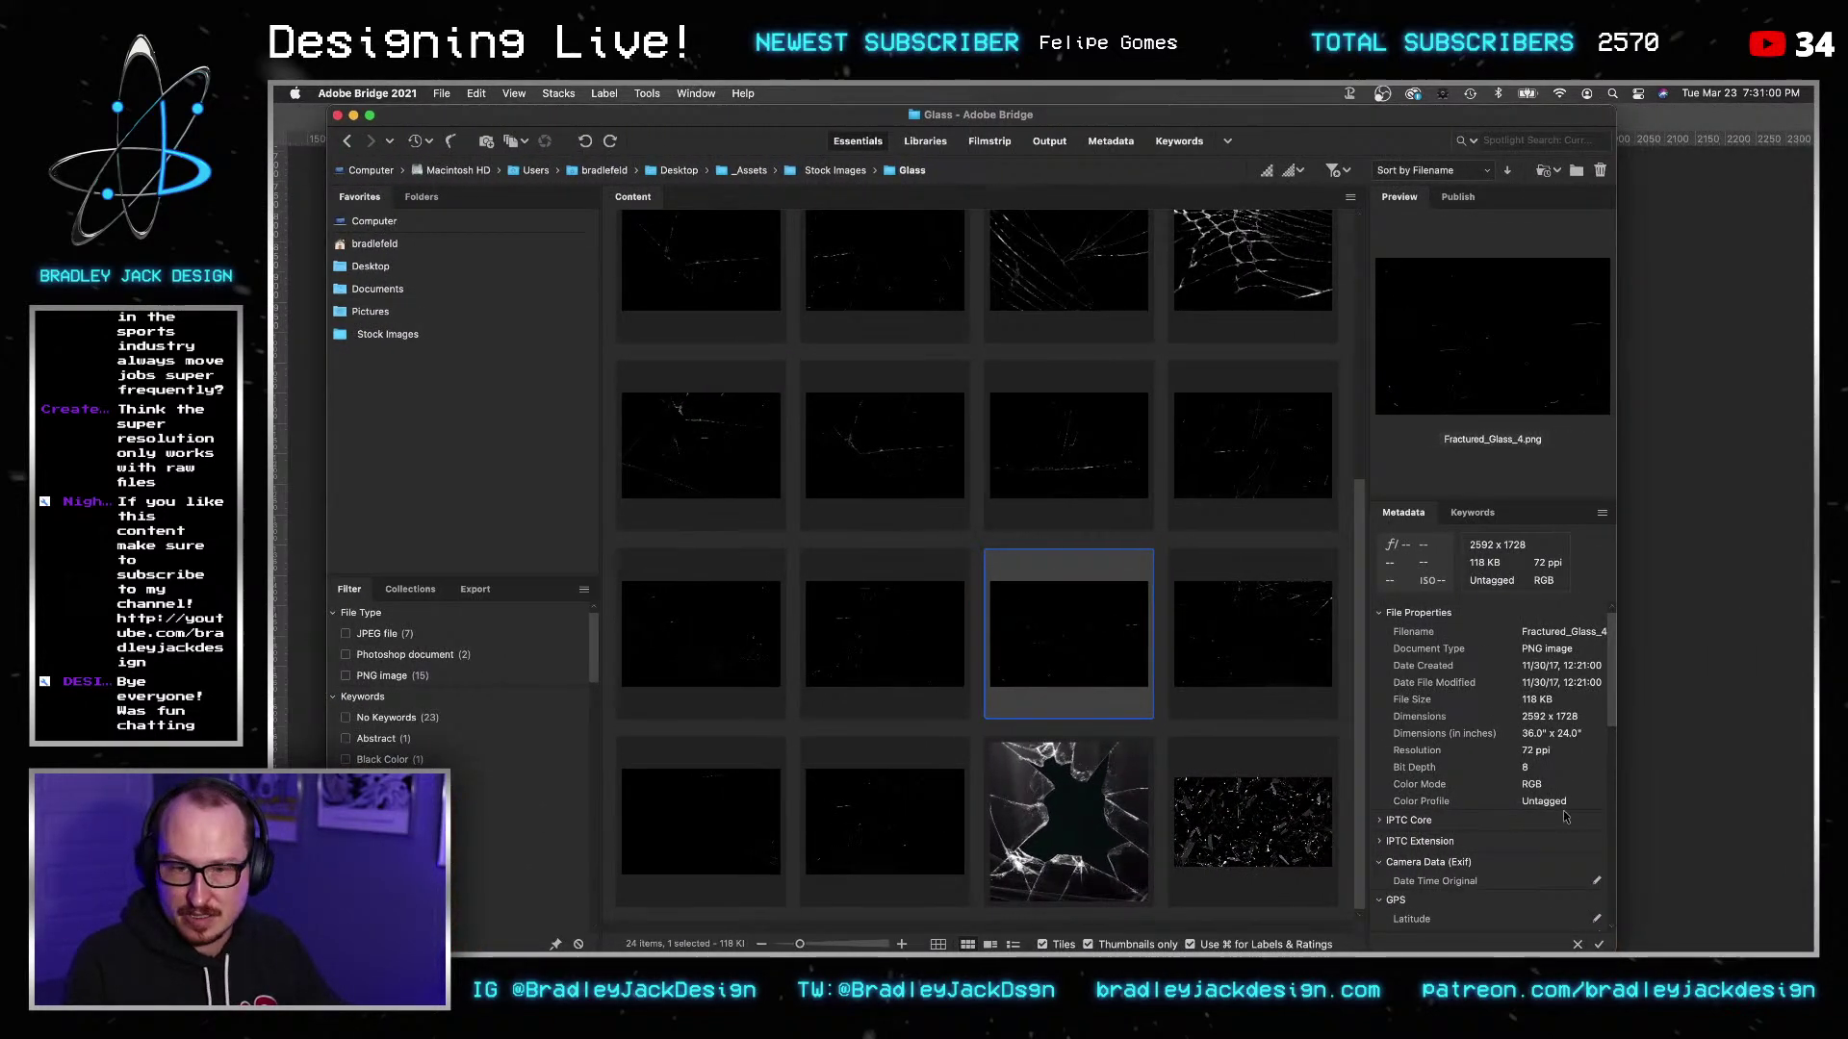
drag(1616, 749, 1815, 749)
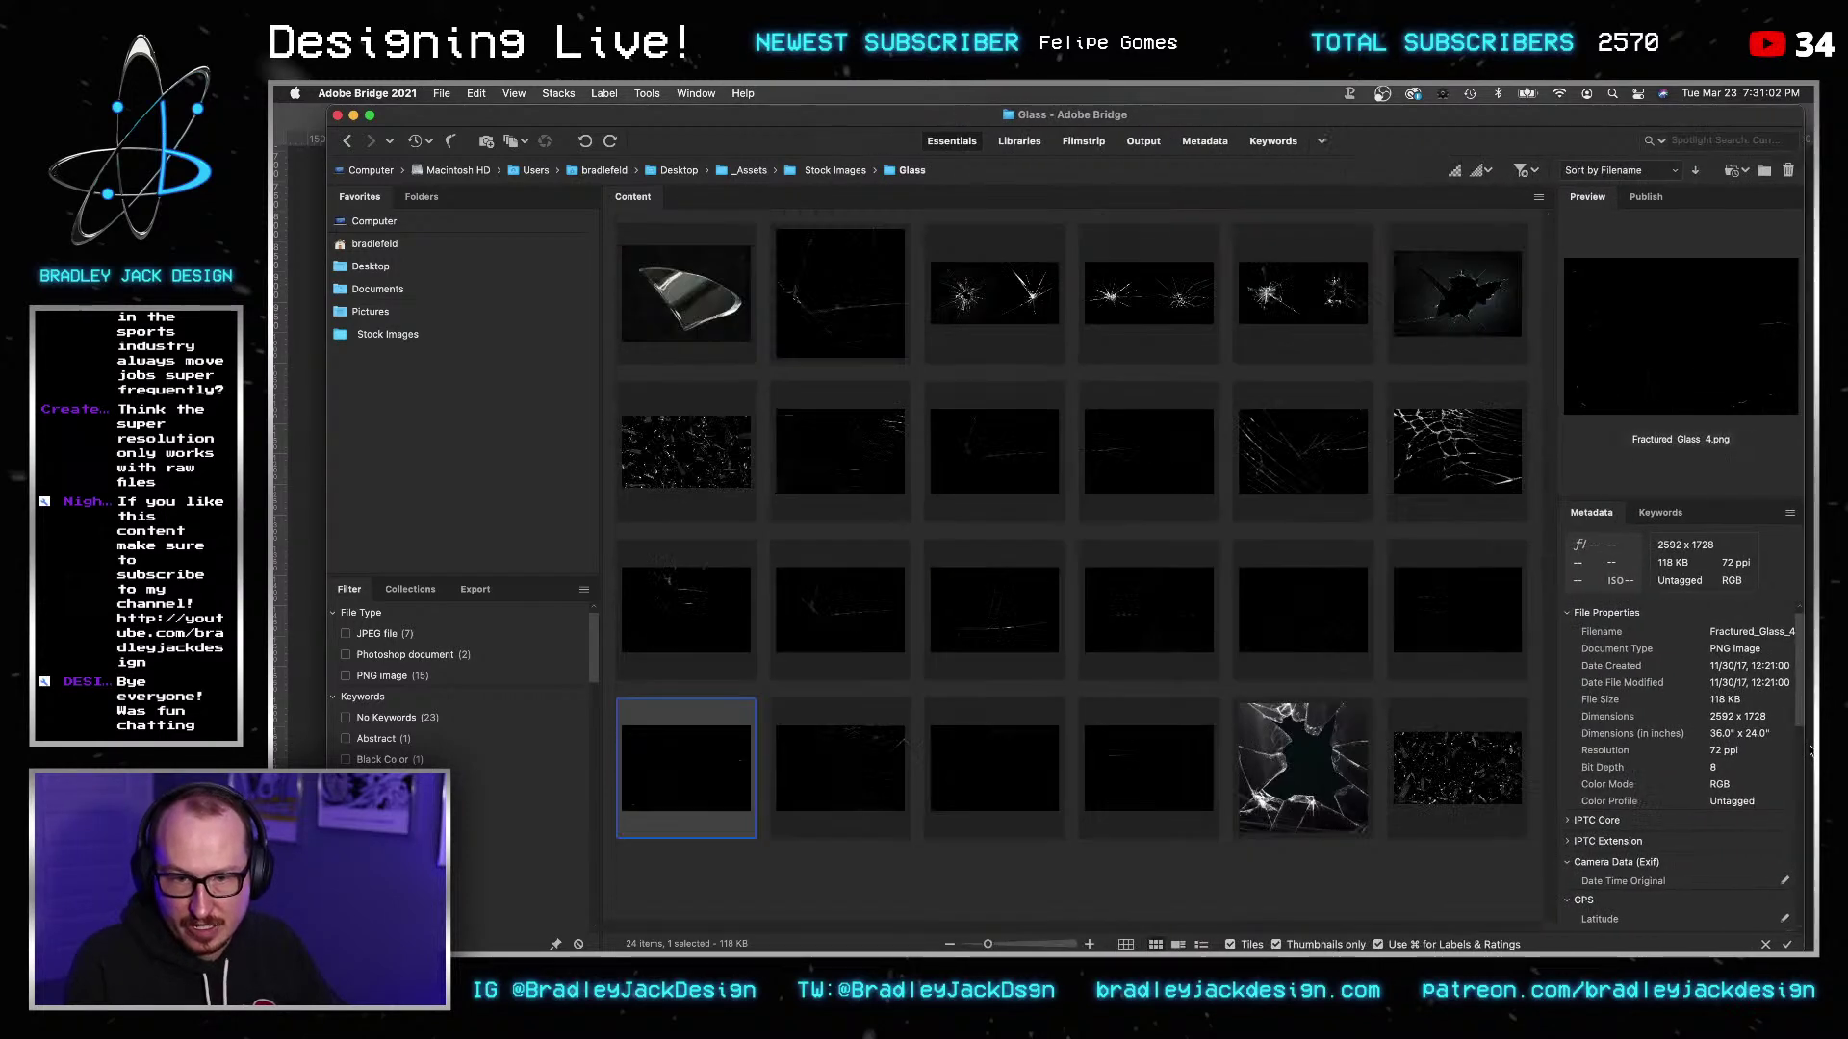
click(388, 335)
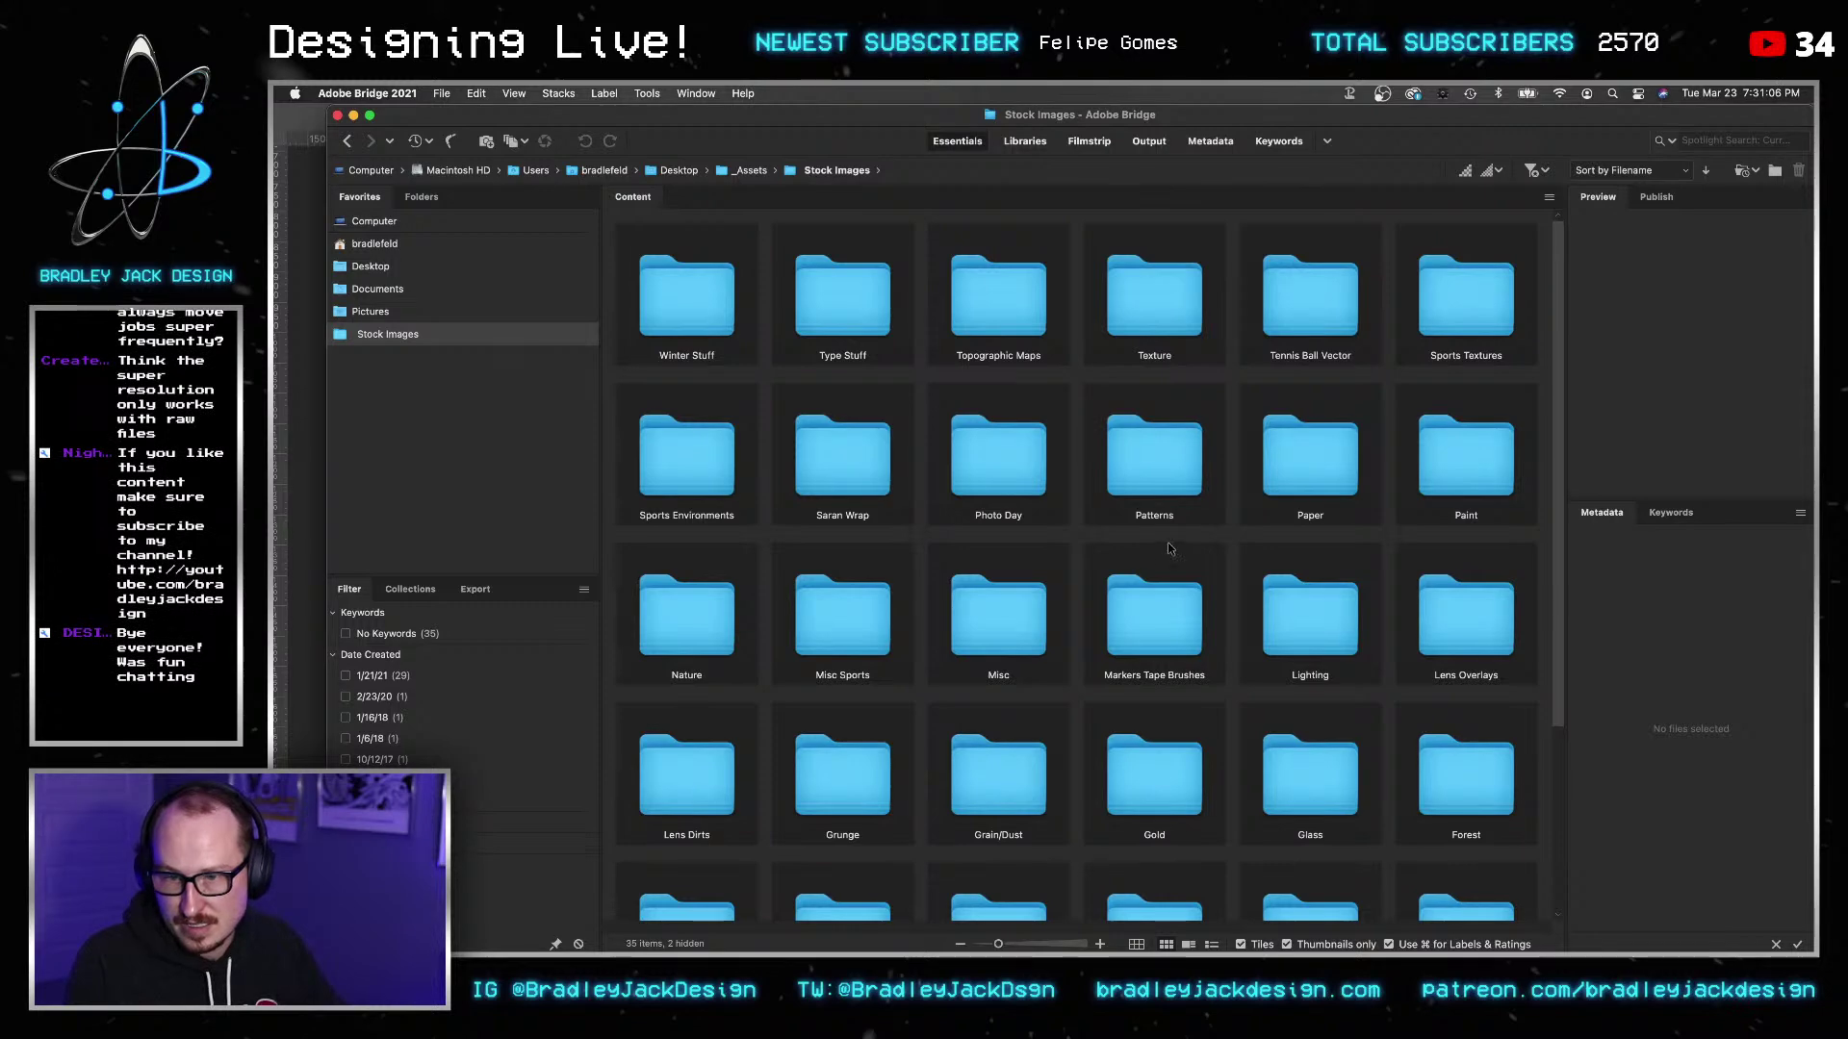
scroll(1135, 537, down, 5)
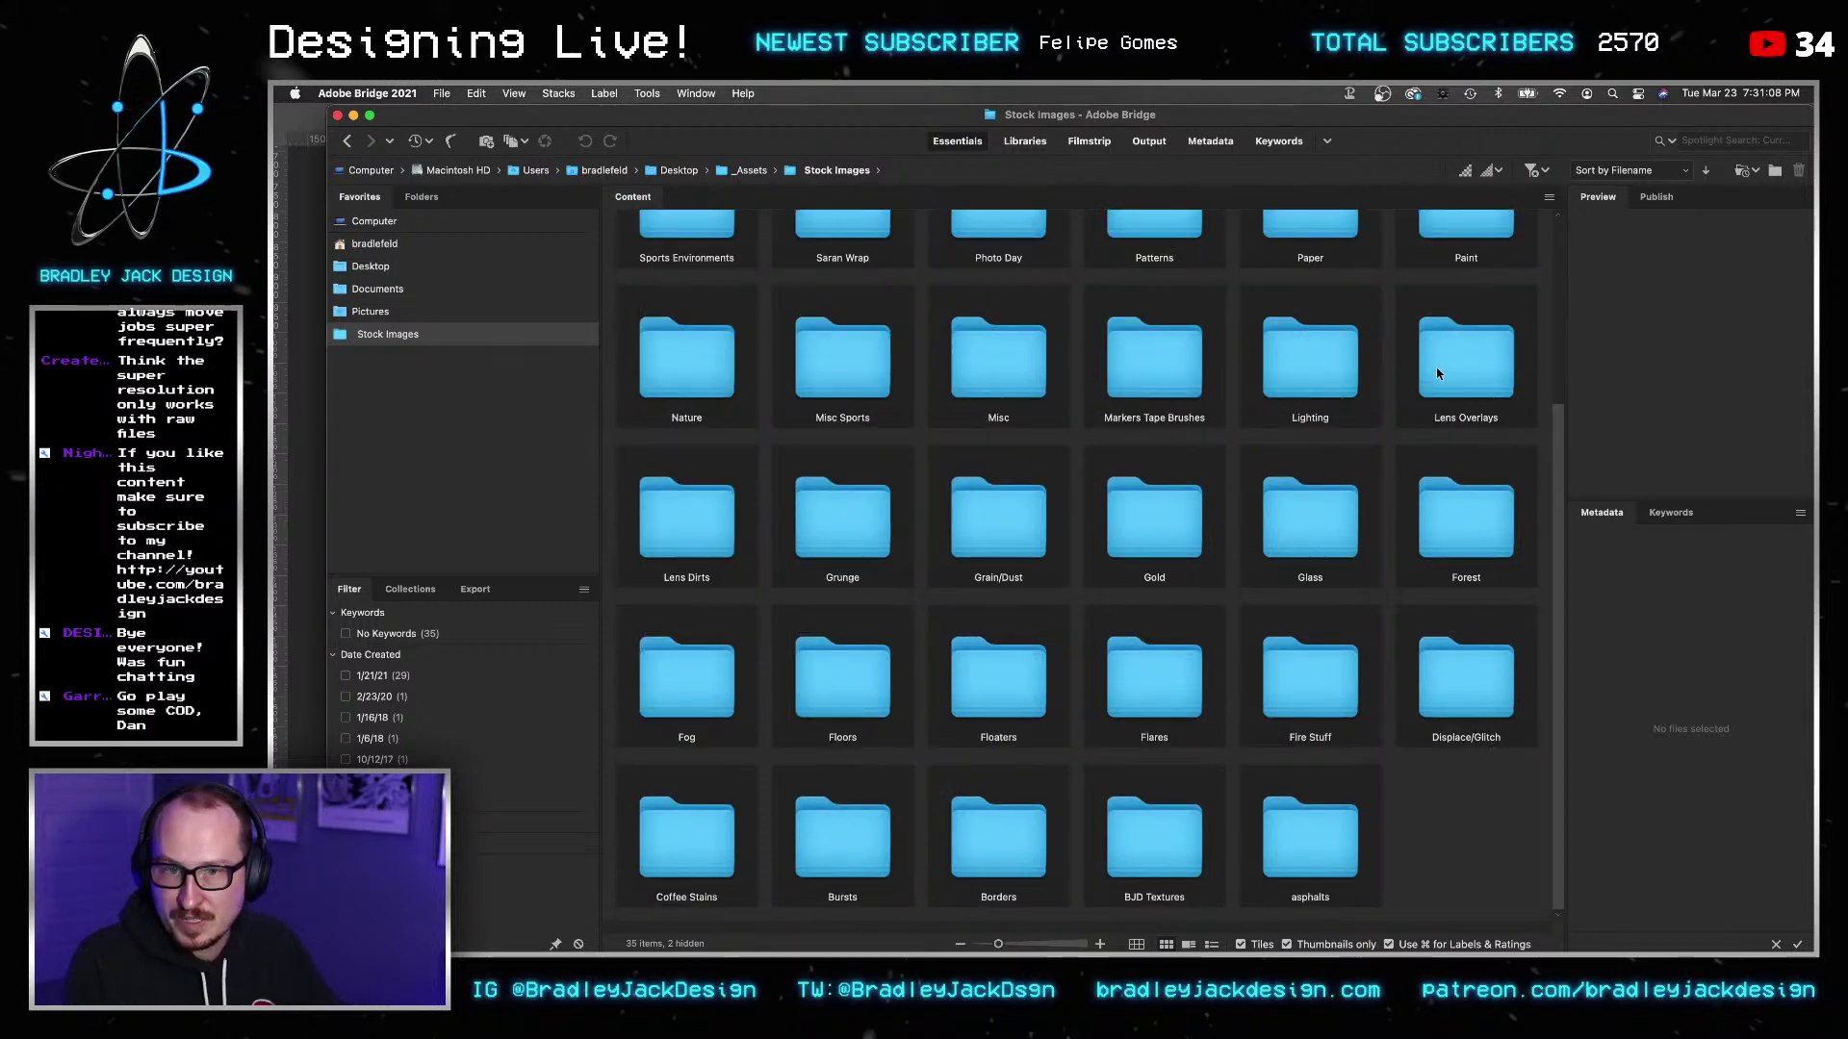
double_click(1441, 368)
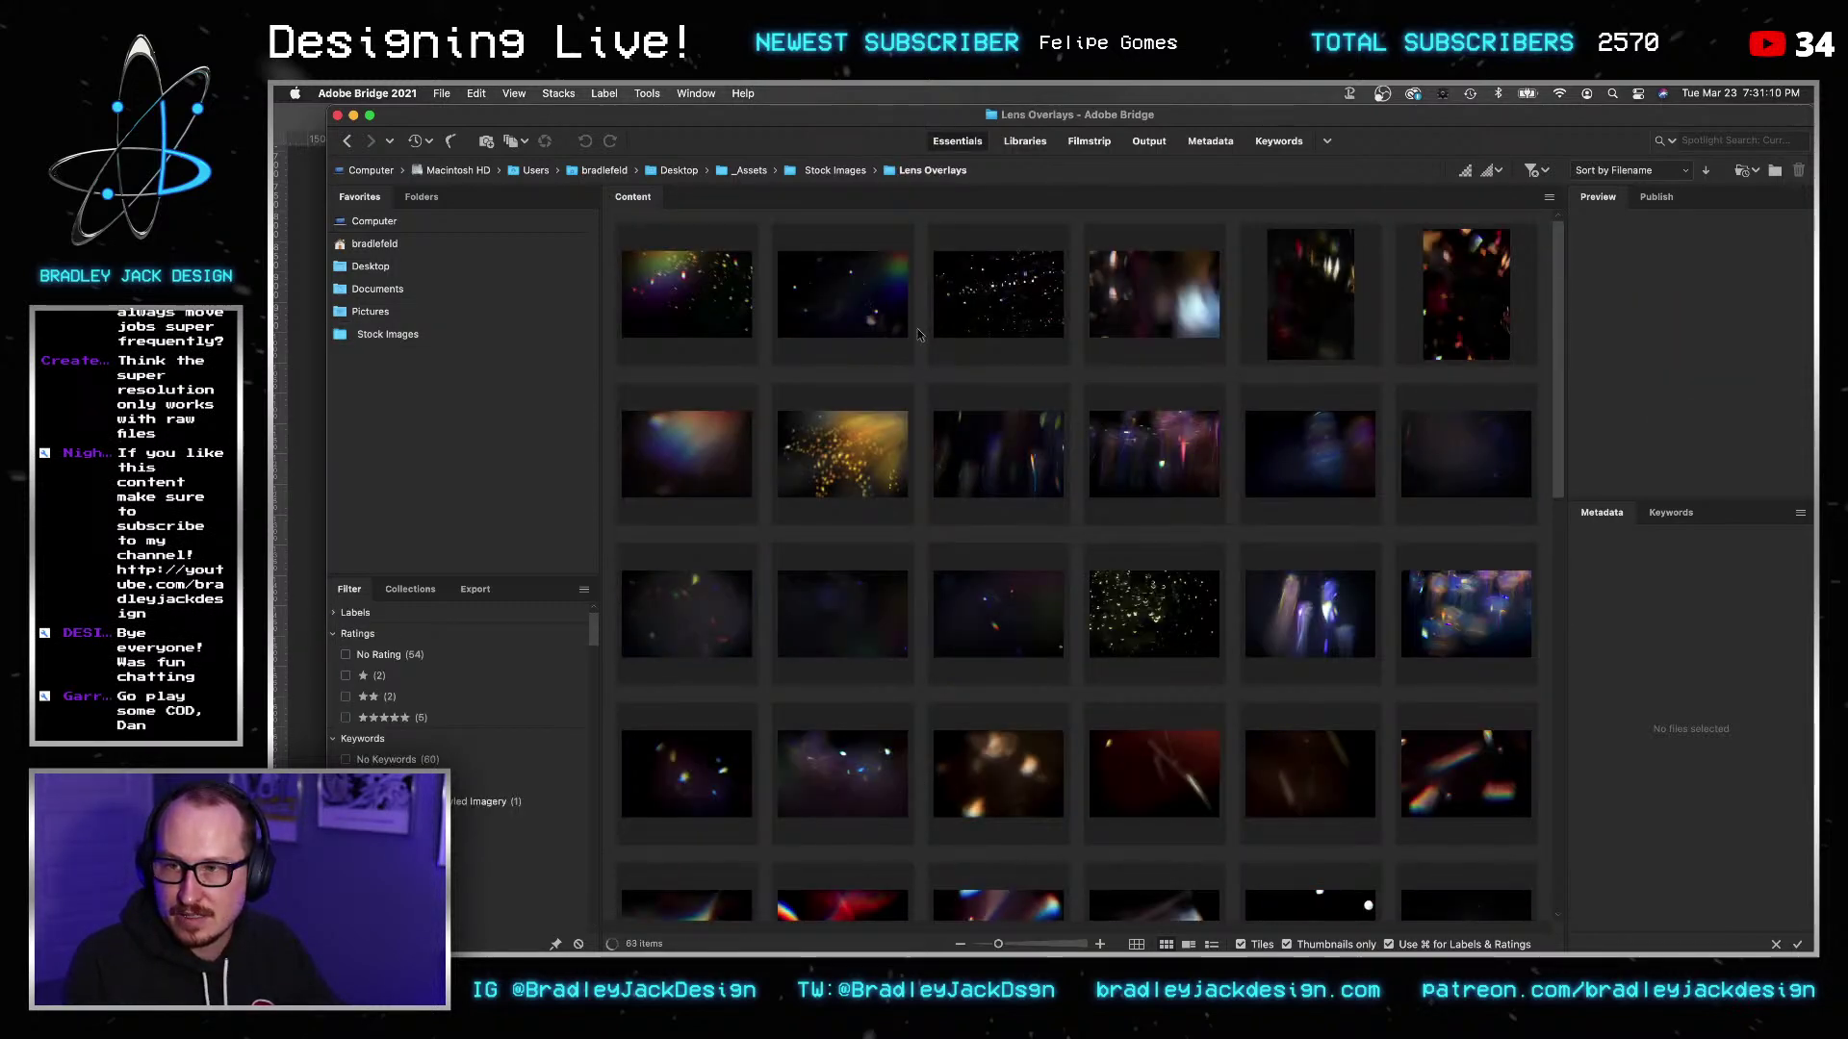
double_click(877, 291)
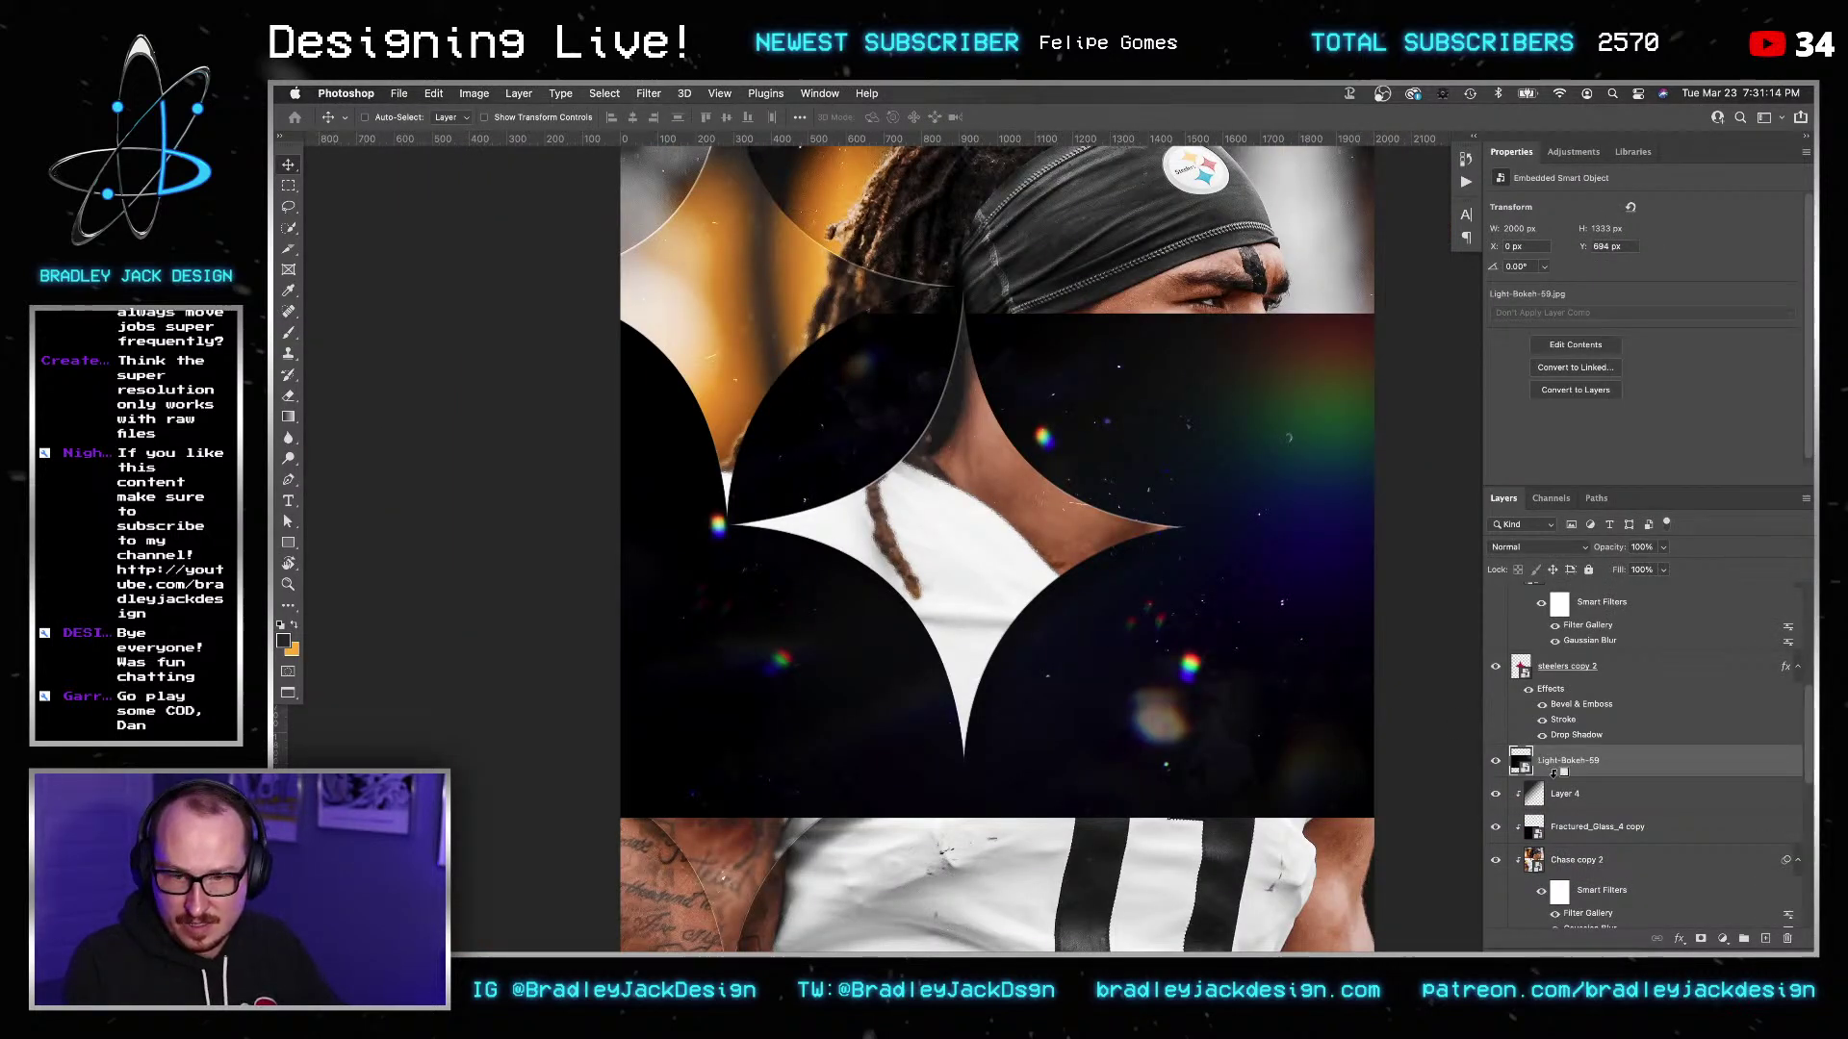
Clip Light-Bokeh-59 beneath Layer 4, move it to about X -212, Y 1167 px, and set its blend mode to Screen.
drag(1552, 773, 1544, 808)
key(super+minus)
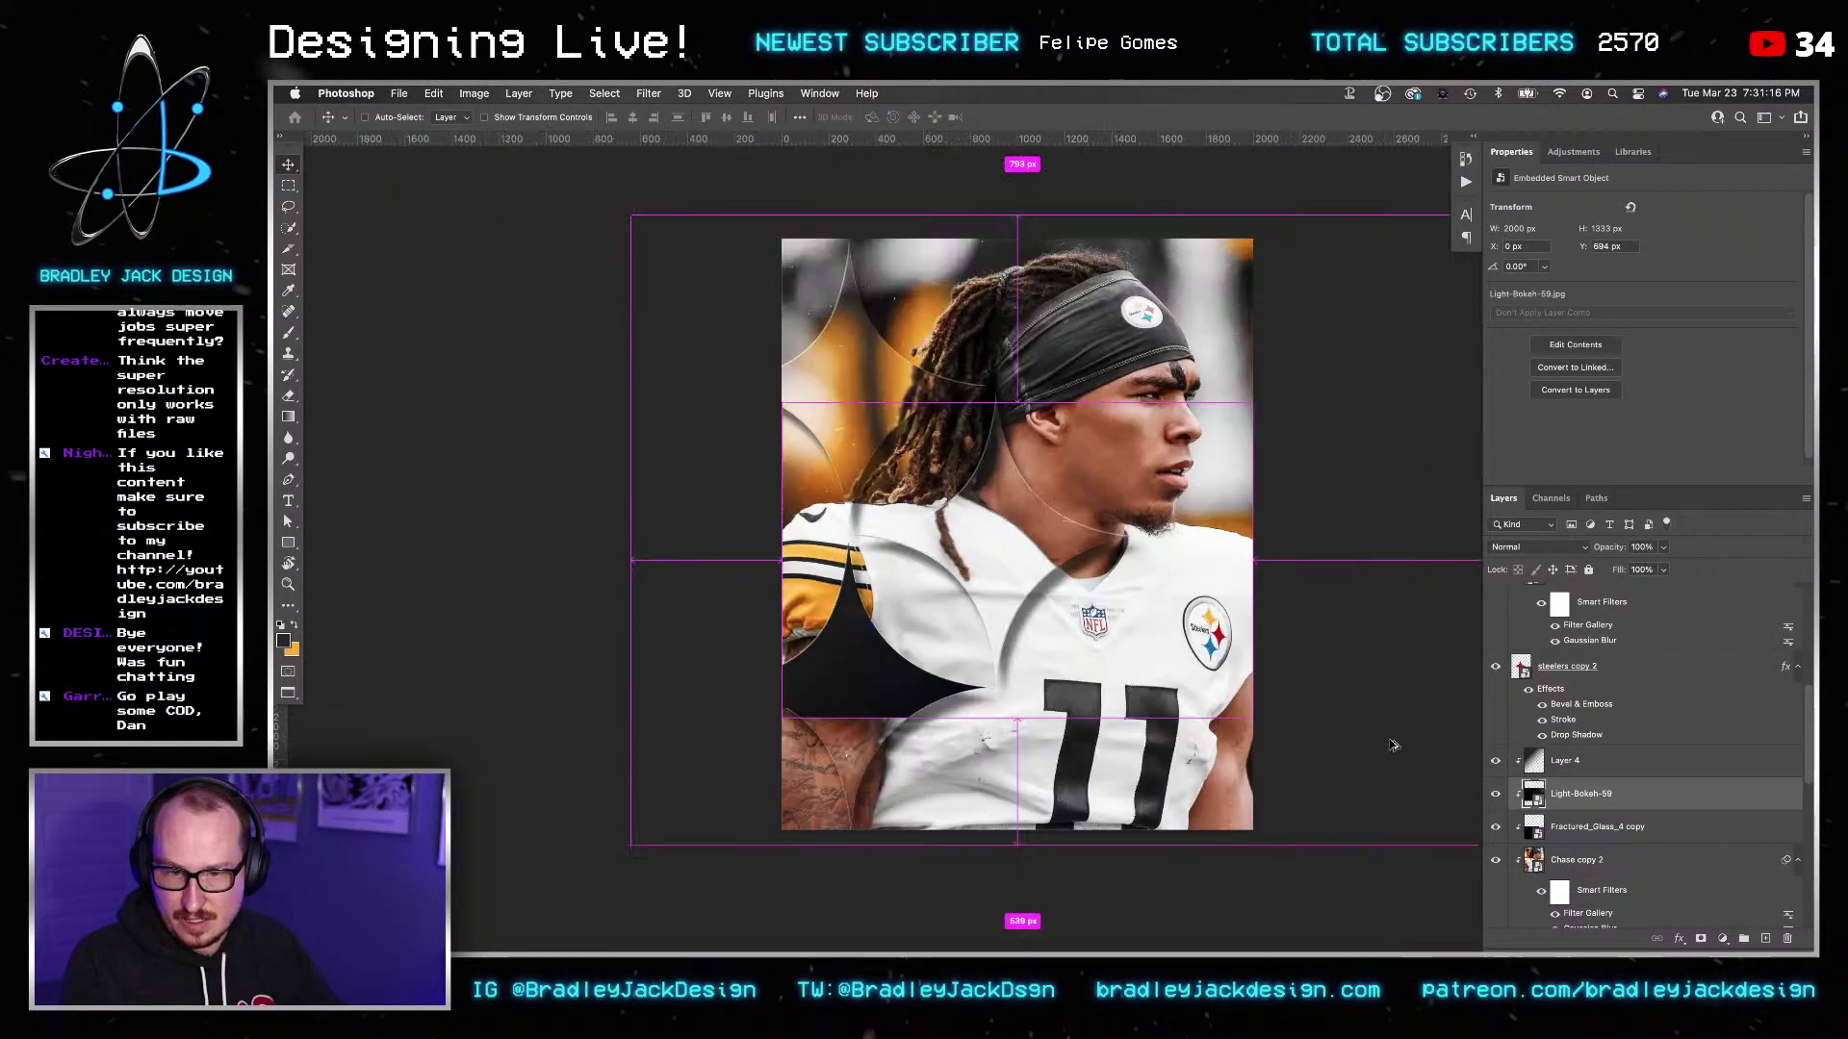
drag(929, 791, 956, 821)
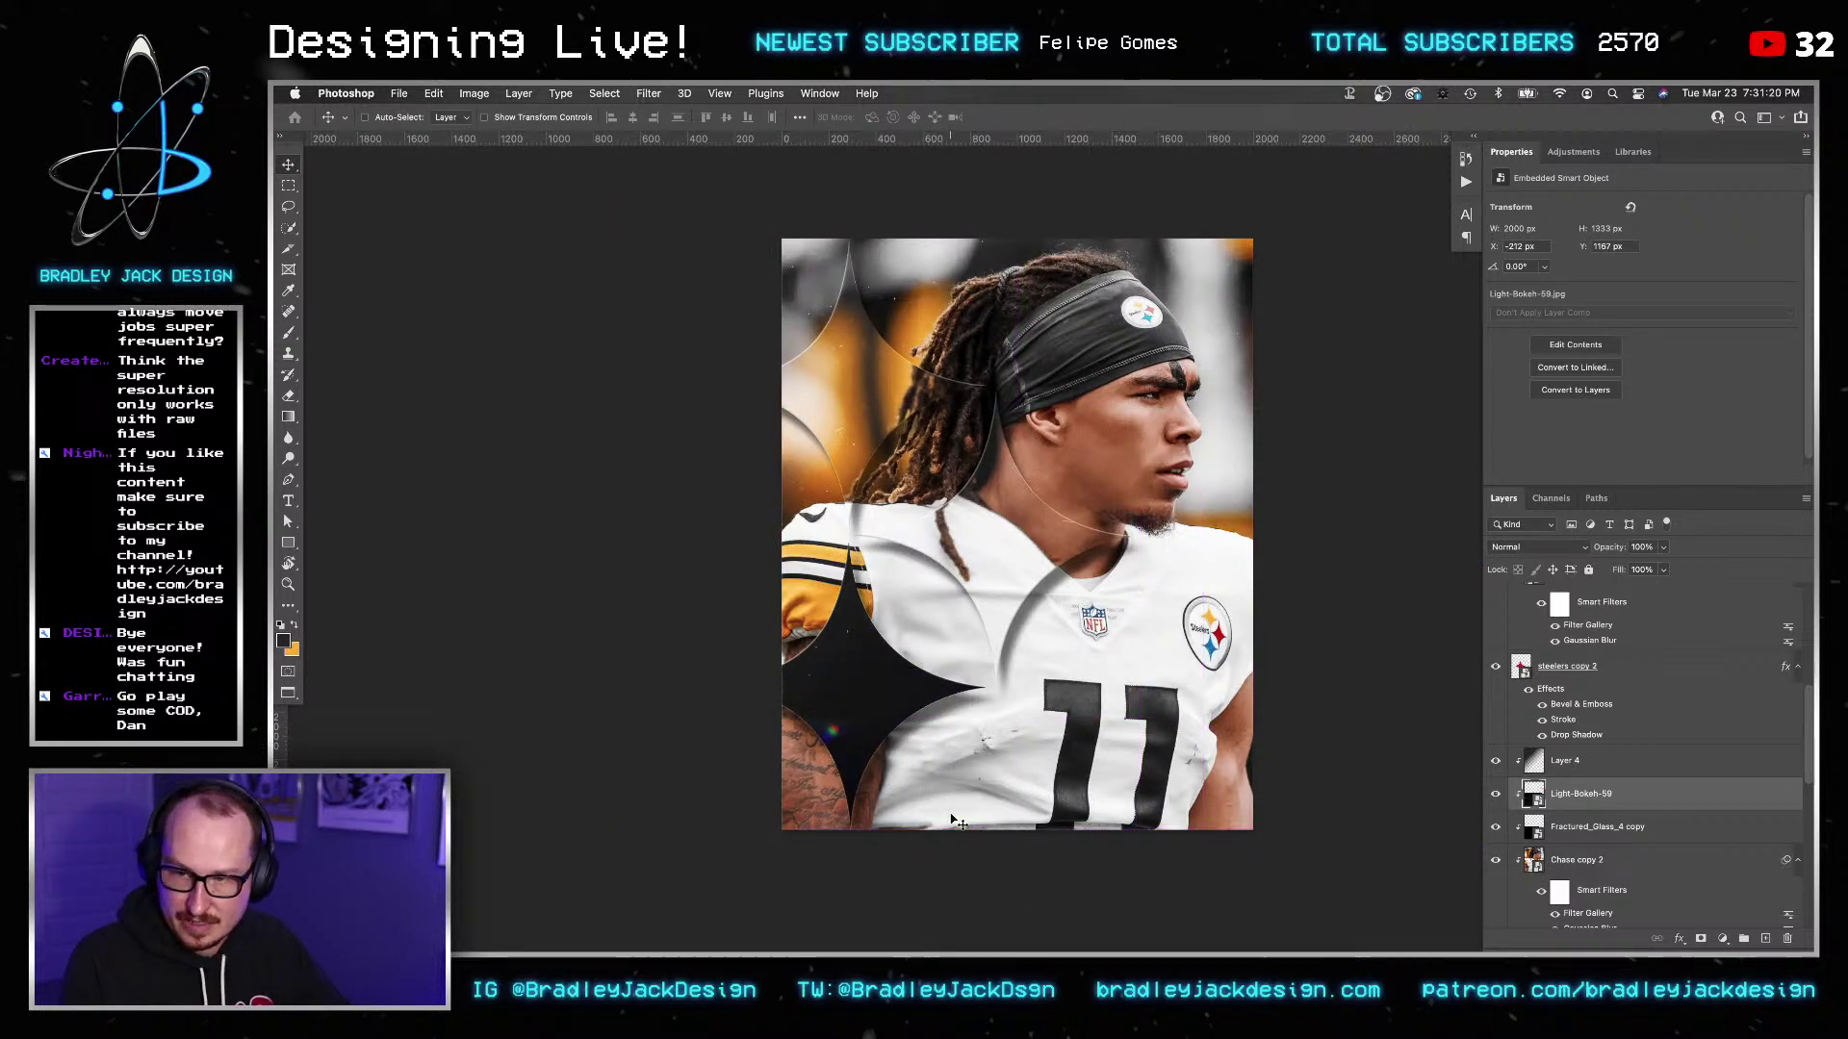
key(alt+shift+s)
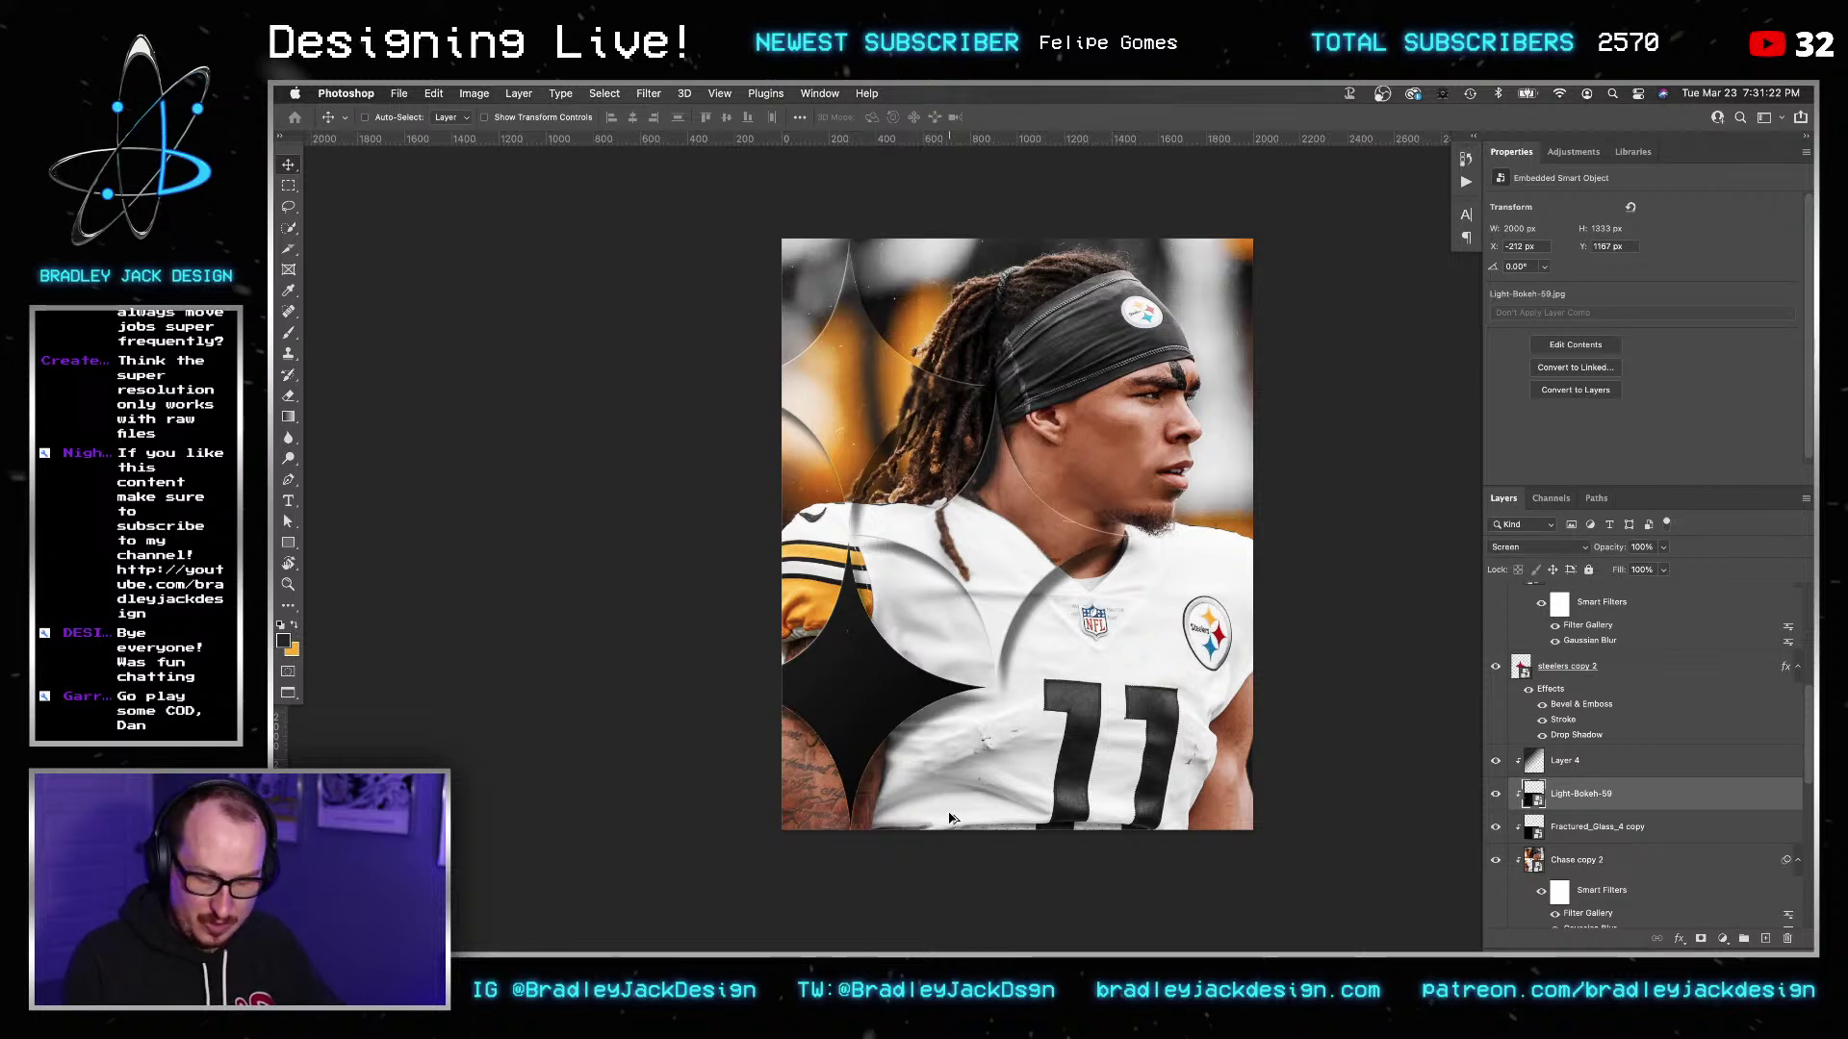
key(z)
click(859, 731)
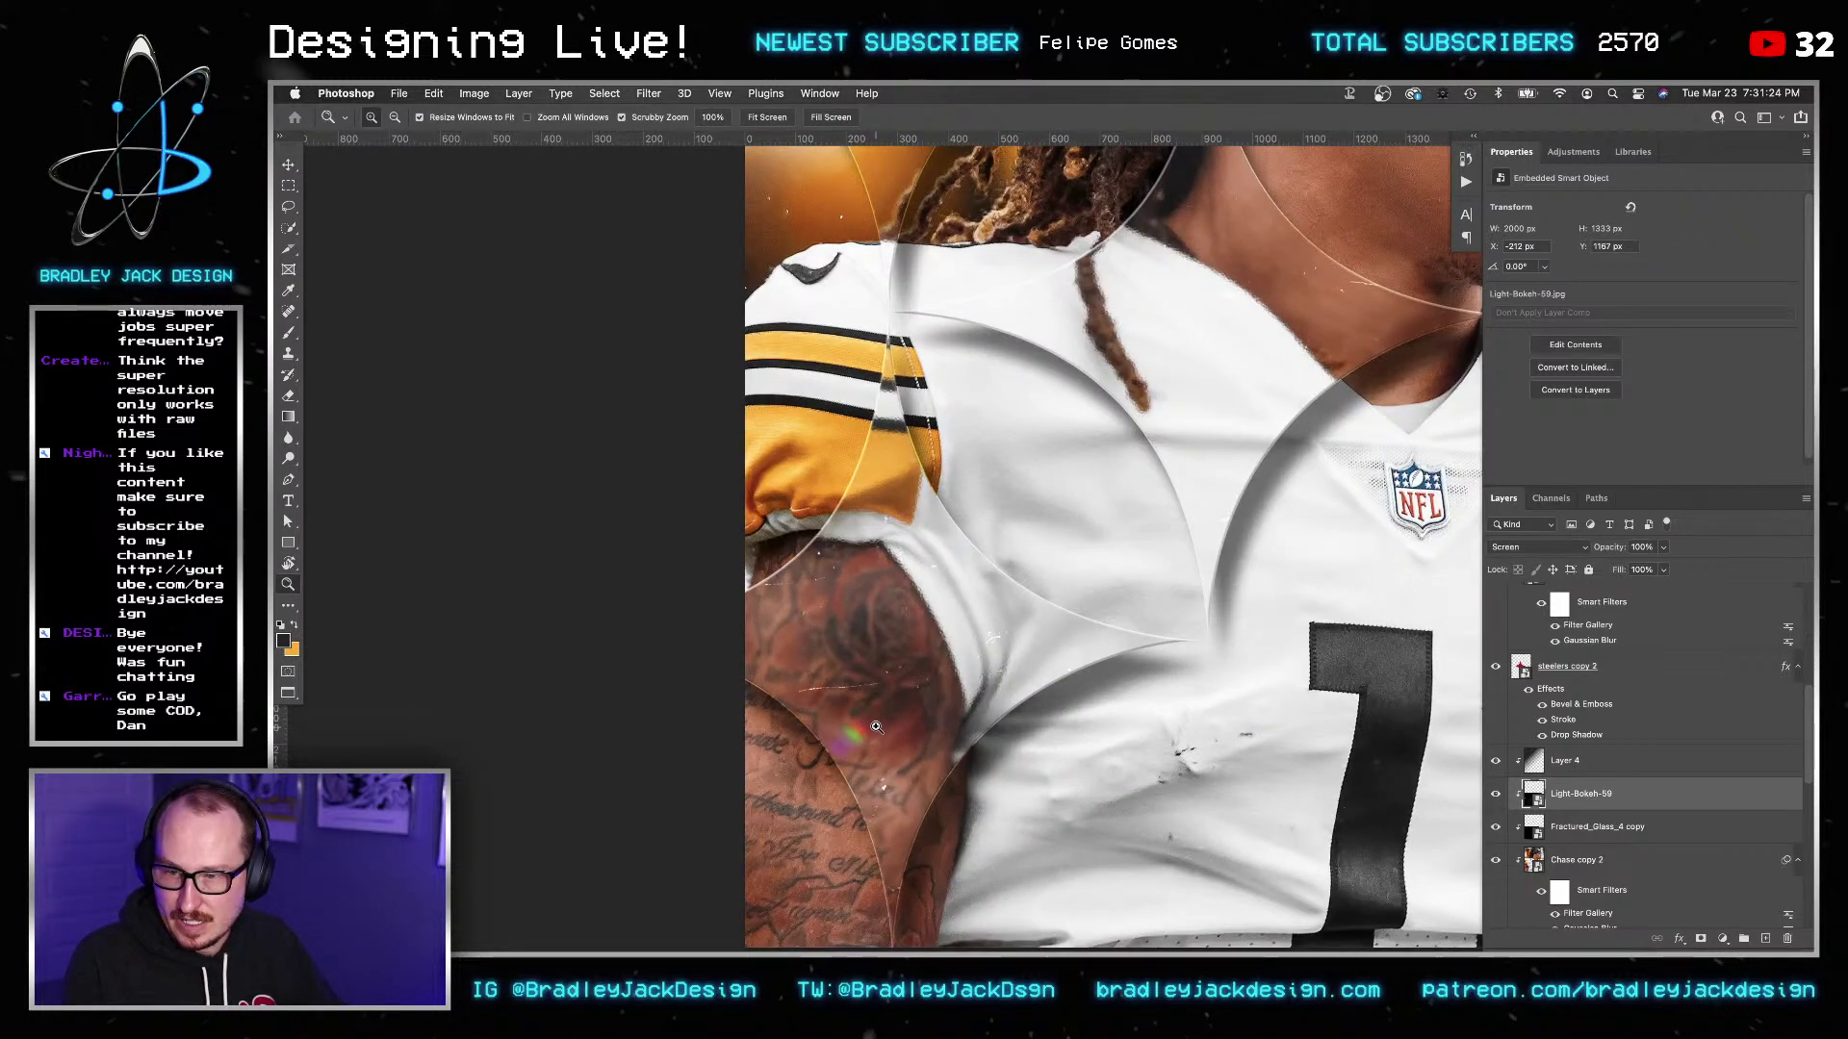
Duplicate Light-Bokeh-59 above Fractured_Glass_4 copy 2 and move the copy over the central star to about X -287, Y 689 px.
key(v)
key(ctrl+0)
drag(1583, 832, 1614, 680)
key(ctrl+t)
drag(1073, 577, 1057, 466)
key(Return)
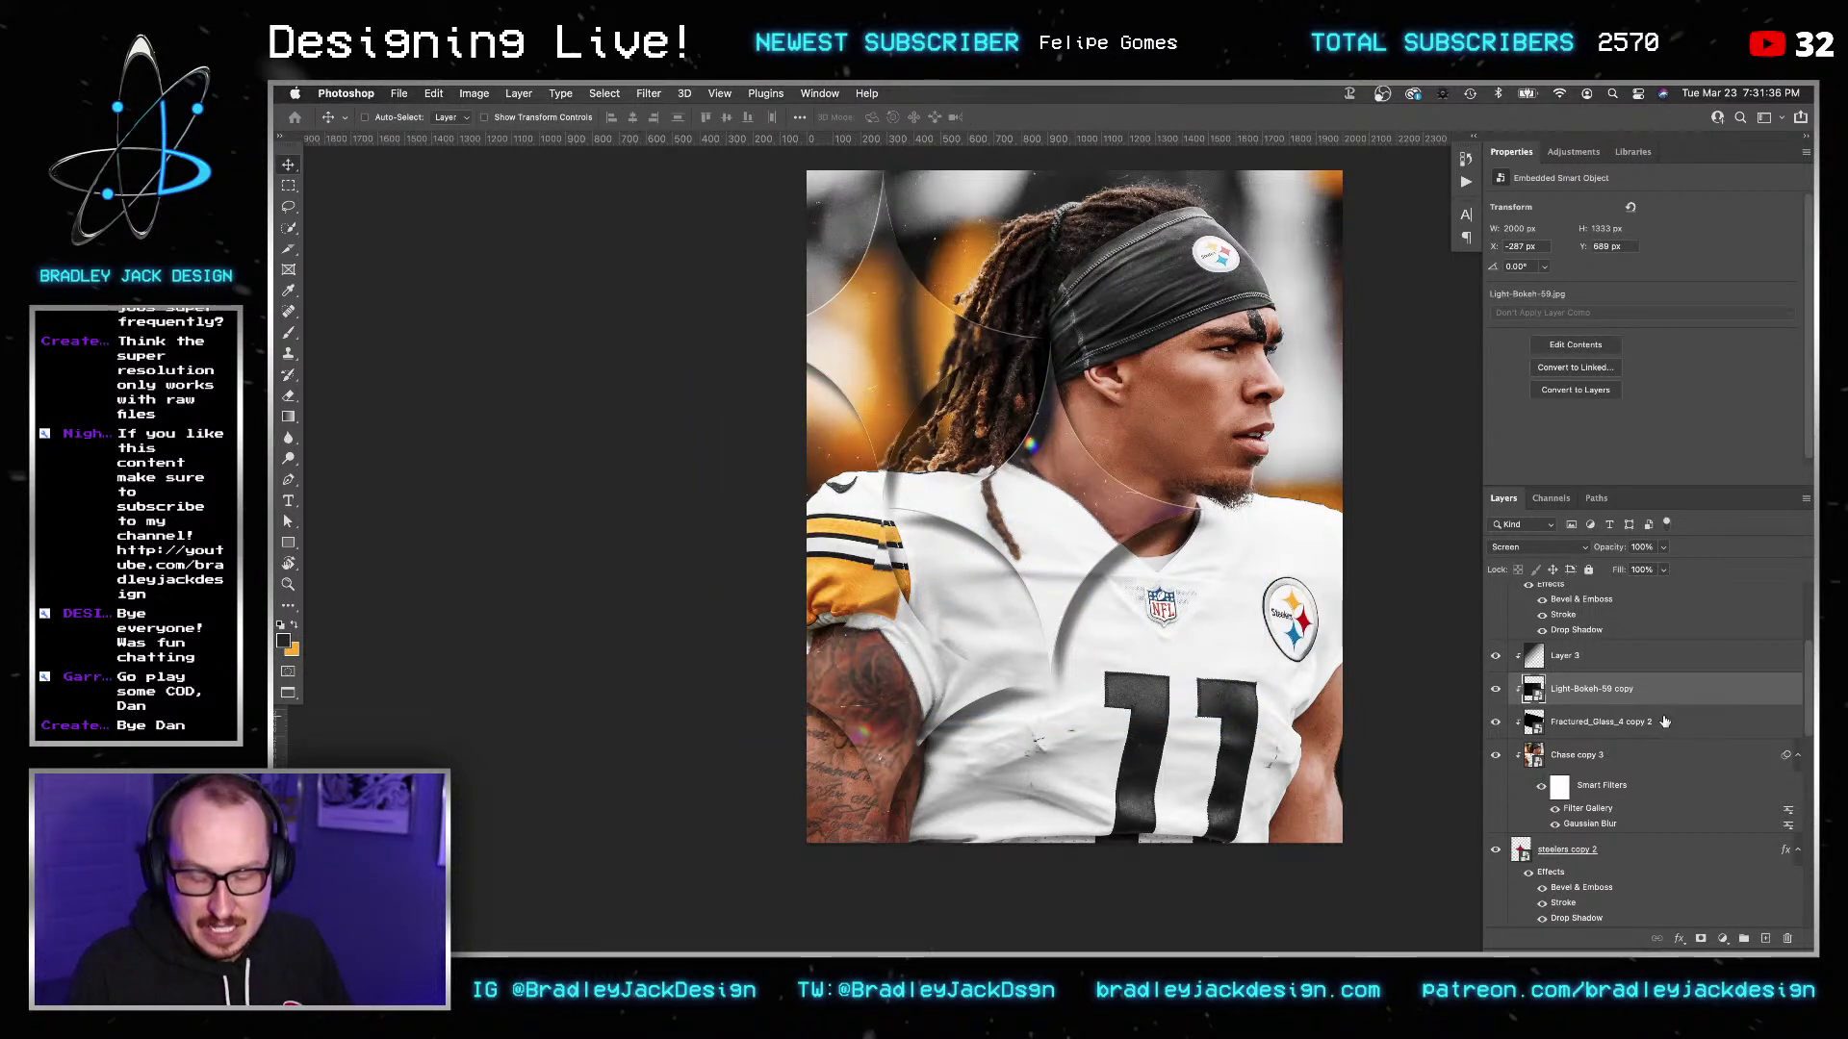
Duplicate Light-Bokeh-59 copy above Fractured_Glass_4 copy 3 and move it to about X -1136, Y -3 px.
scroll(1613, 824, up, 3)
scroll(1613, 823, up, 2)
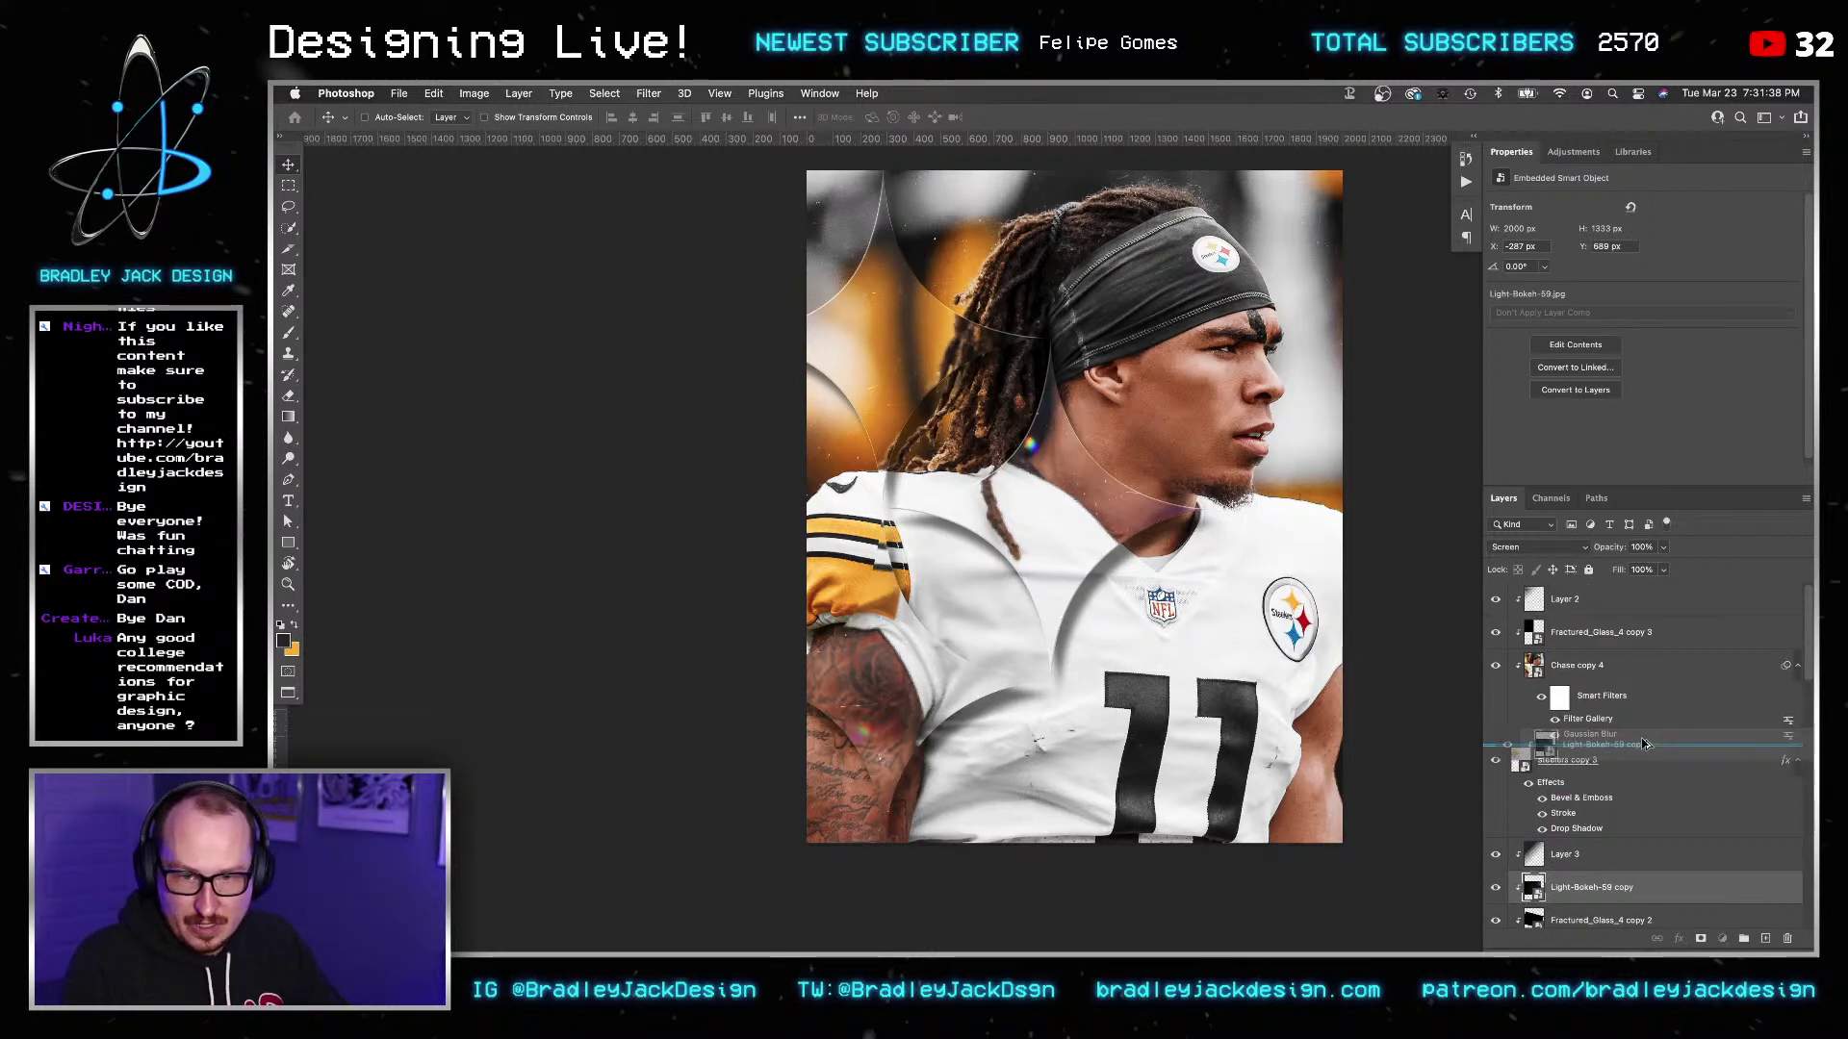
click(1542, 627)
key(ctrl+t)
drag(1088, 543, 876, 375)
key(Return)
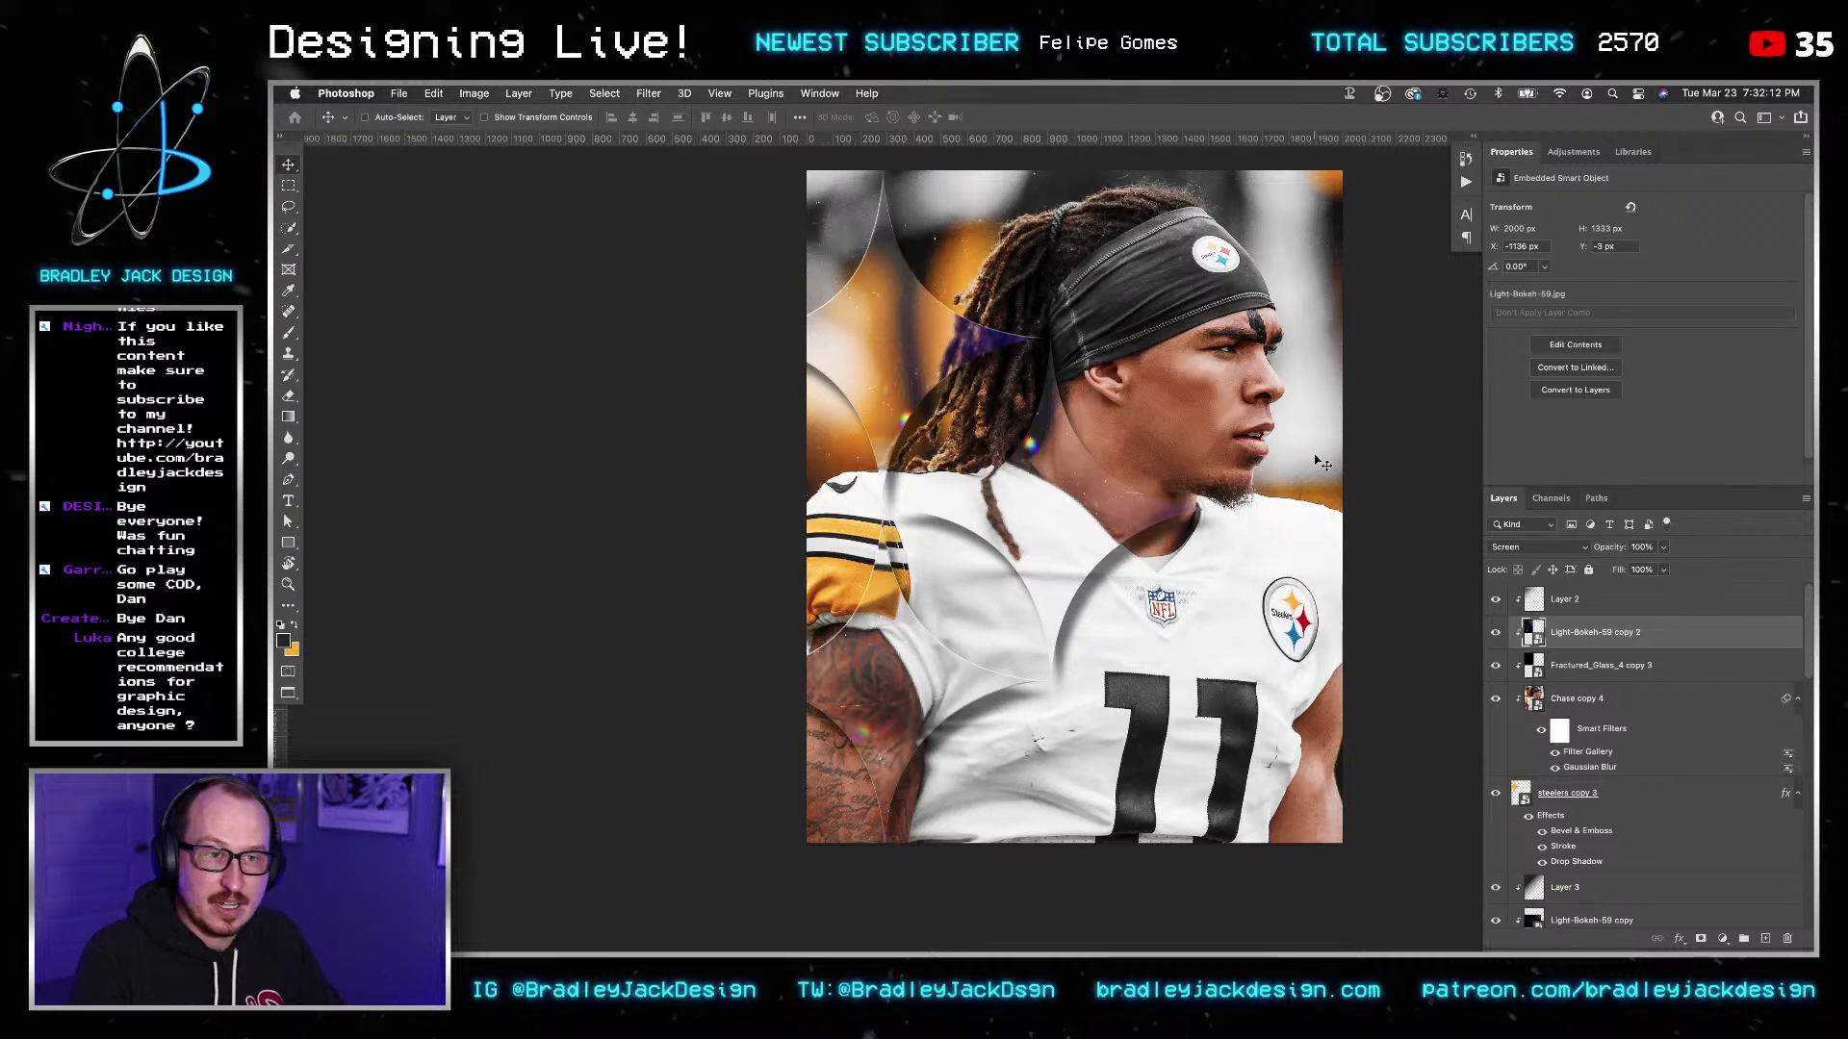
Compare the steelers copy 2 star shape with its layer effects hidden and shown.
drag(1099, 428, 975, 462)
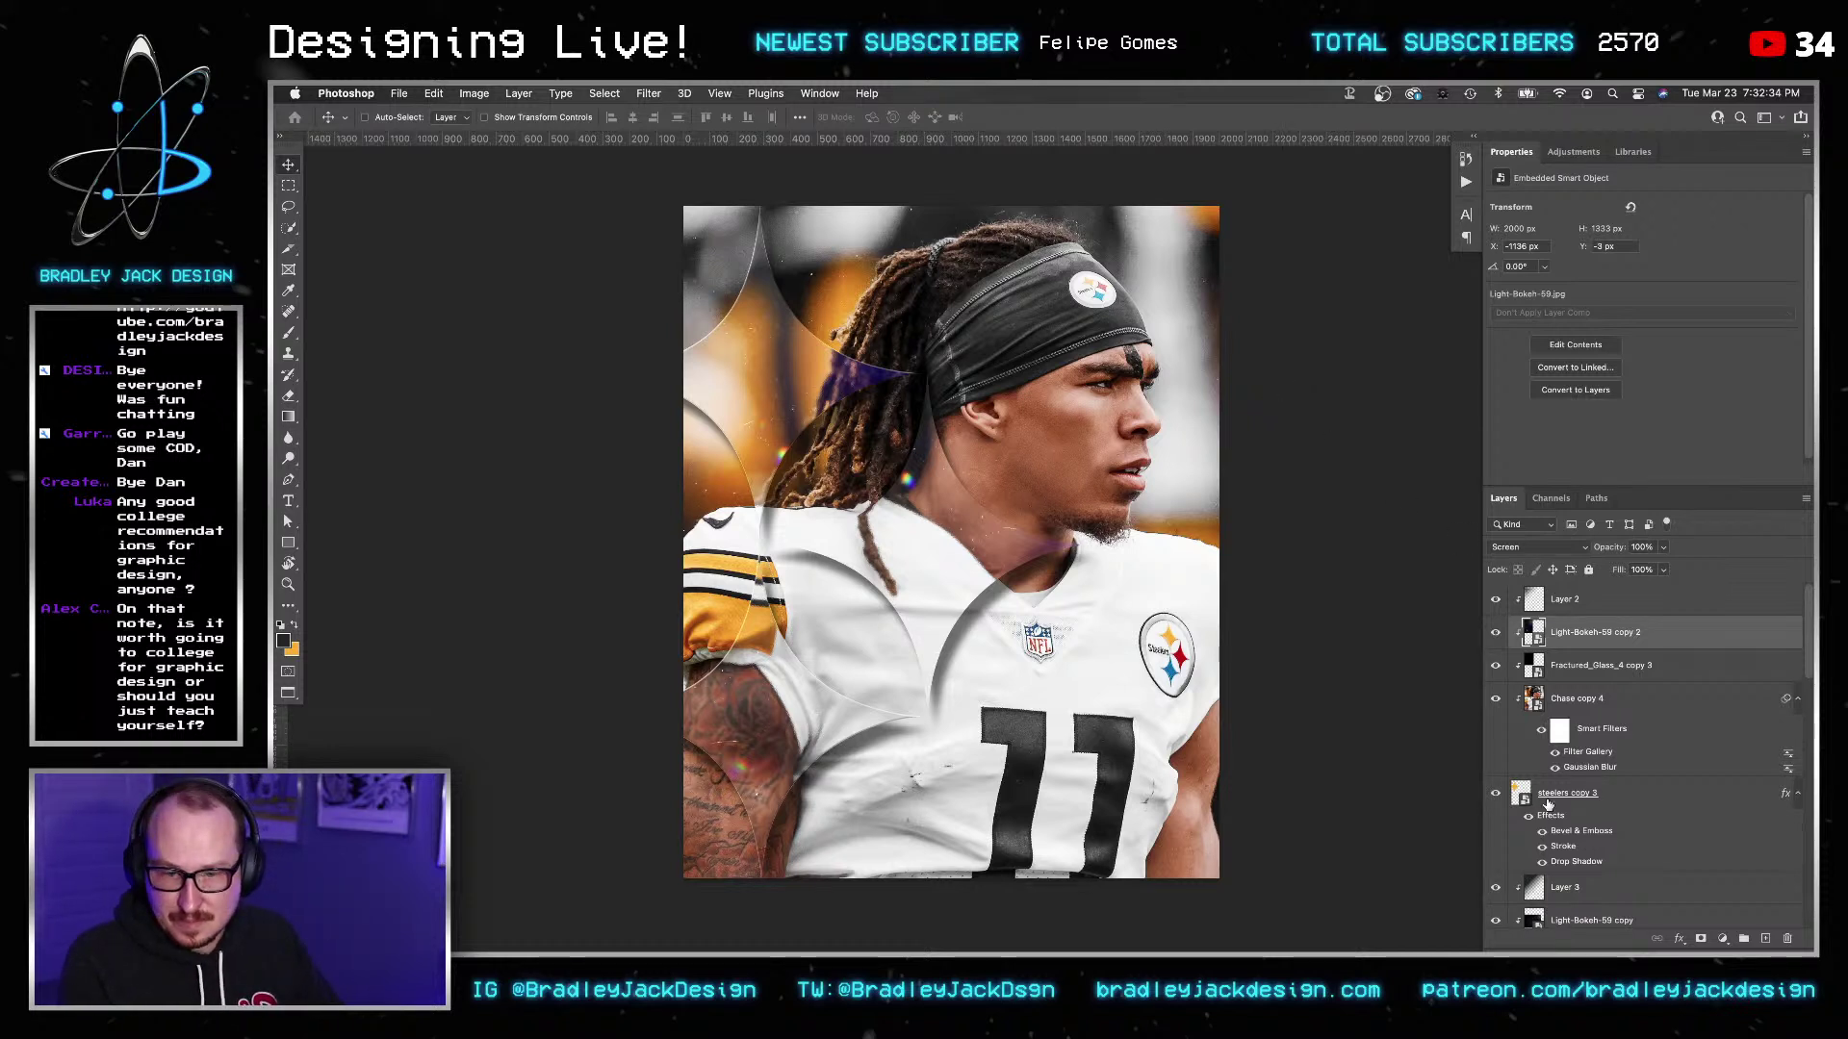
scroll(1544, 746, down, 5)
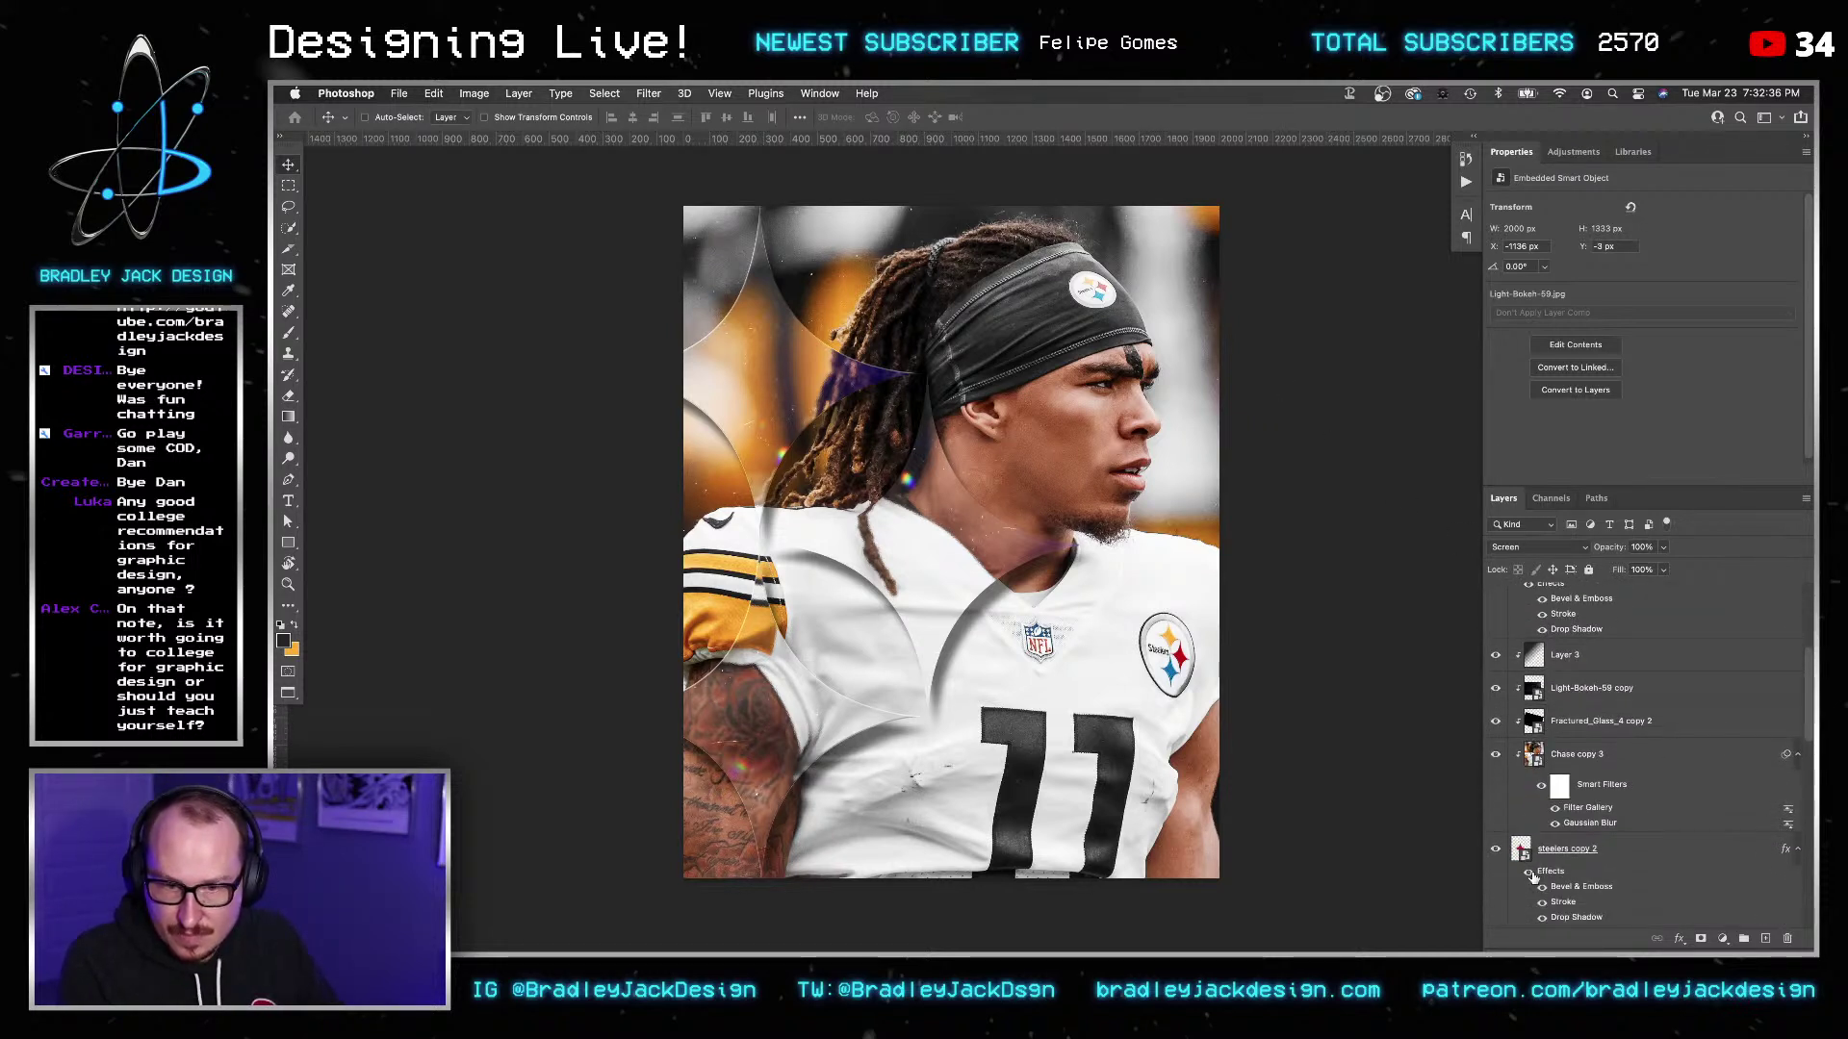
click(1528, 870)
click(1528, 871)
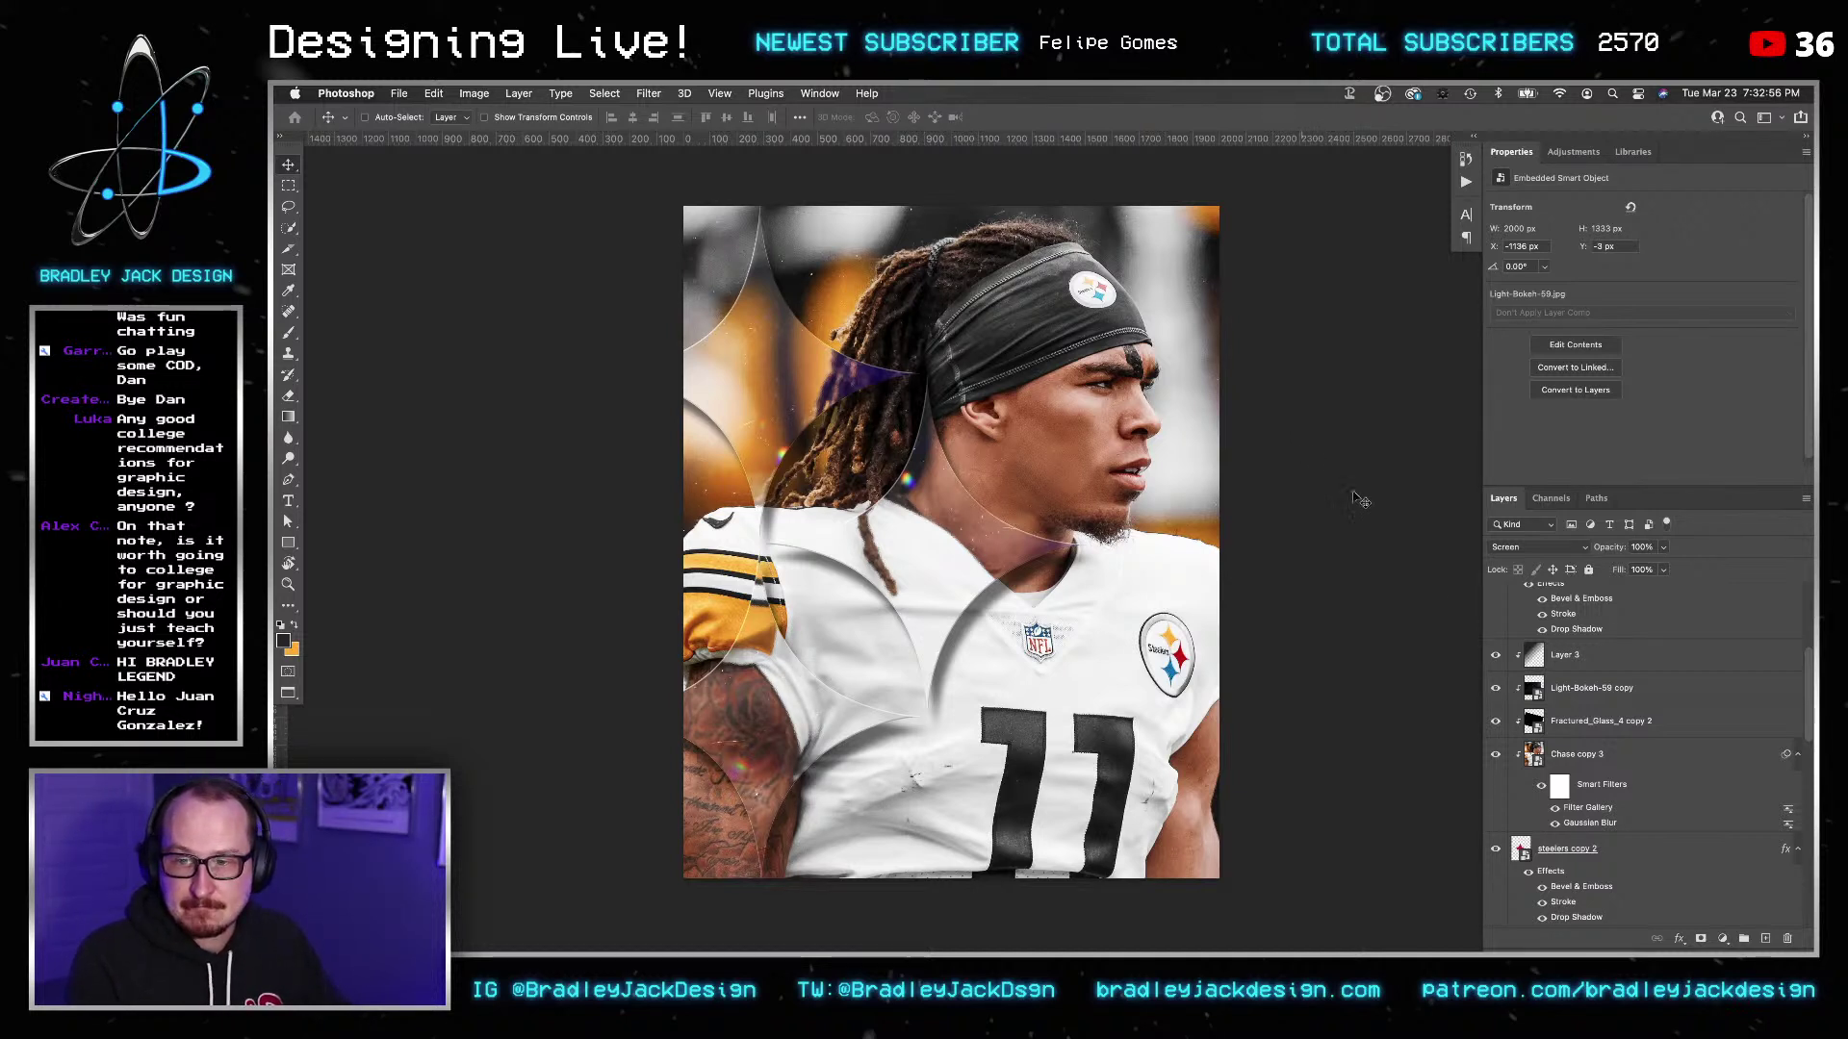
Select Chase copy 3, Chase copy 2 and the base Chase photo layer together and link them.
click(1584, 758)
scroll(1584, 758, down, 5)
click(1644, 864)
scroll(1644, 863, down, 3)
scroll(1644, 863, down, 6)
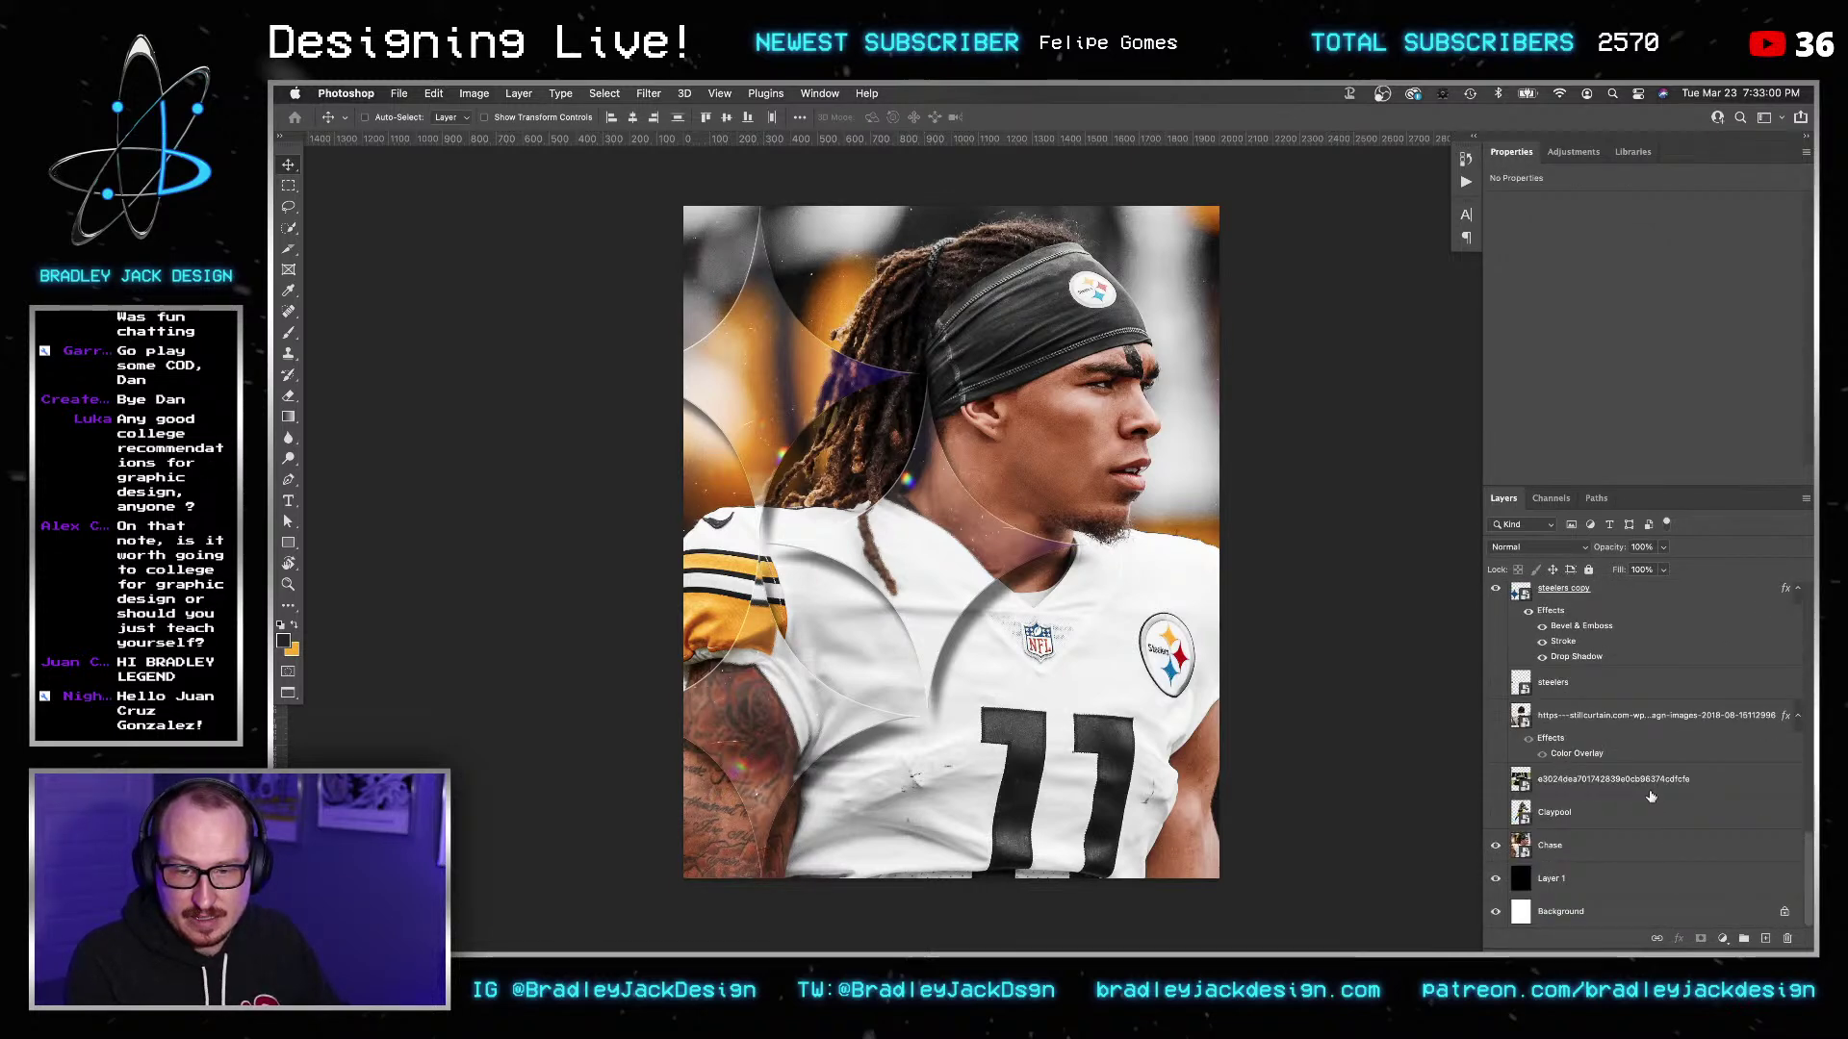
right_click(1656, 847)
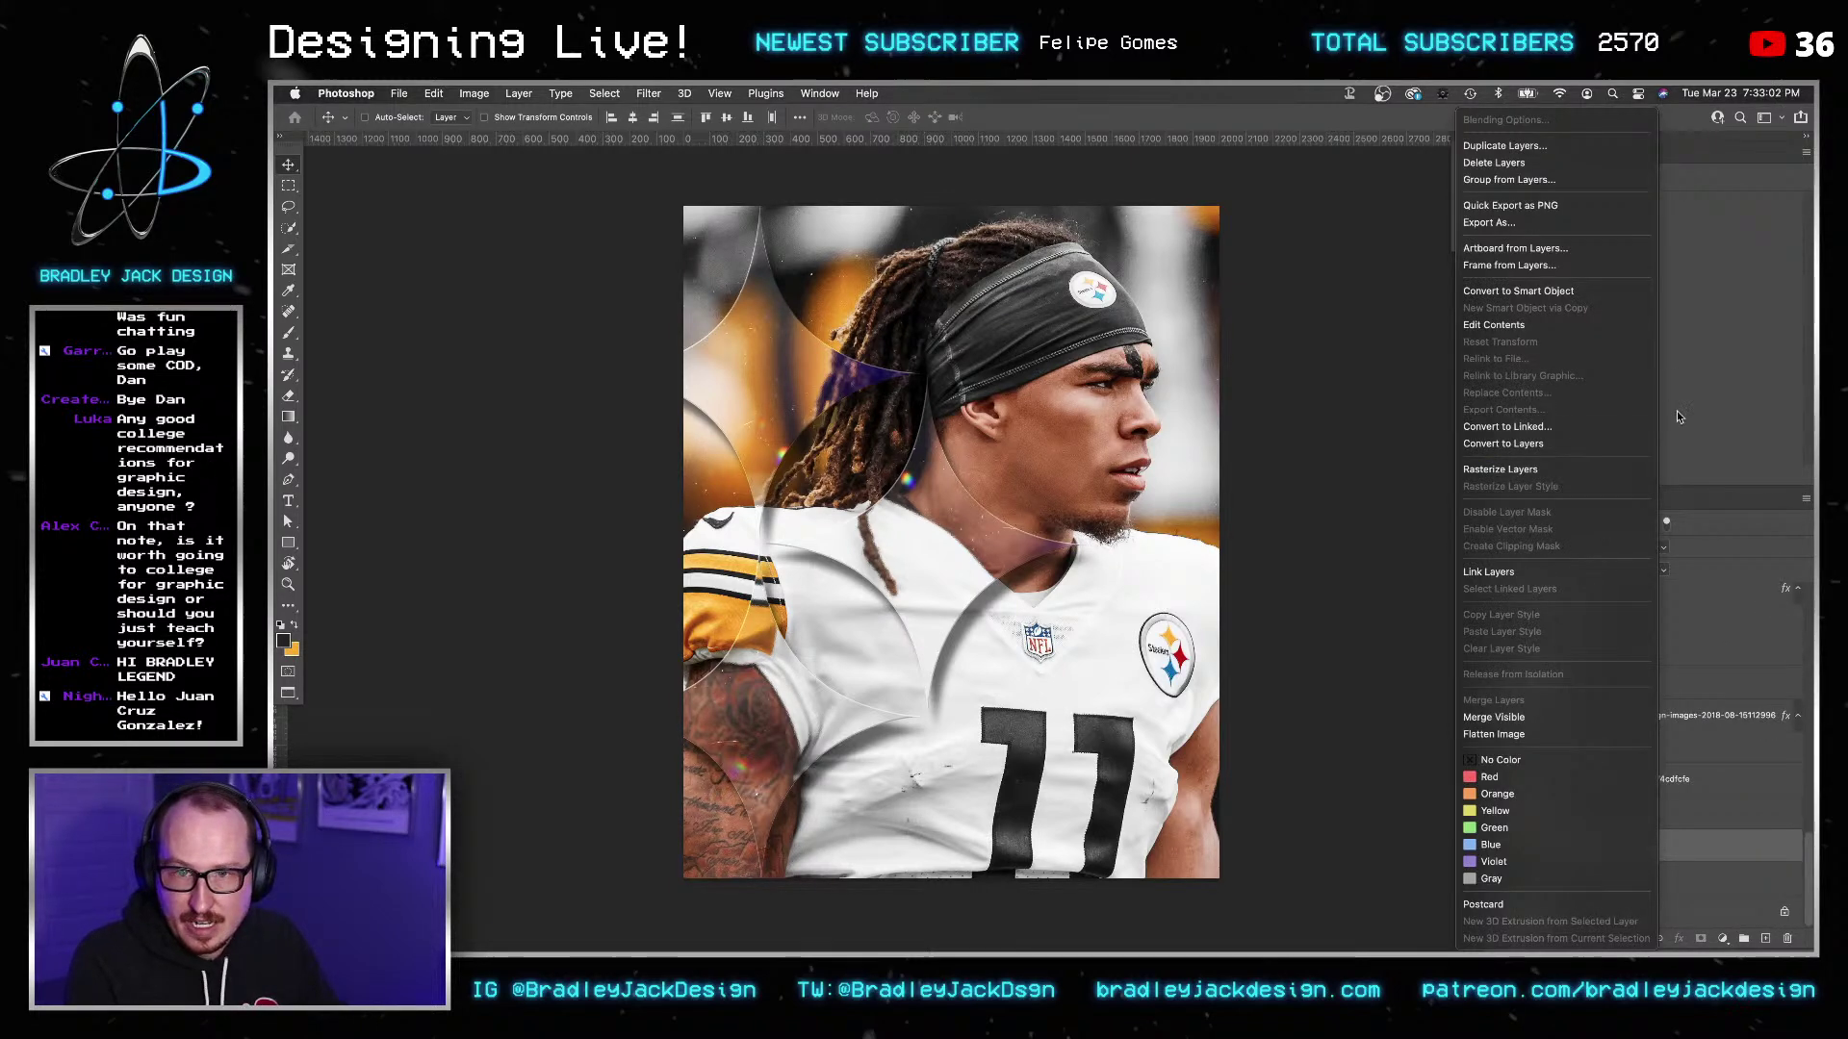
click(1540, 571)
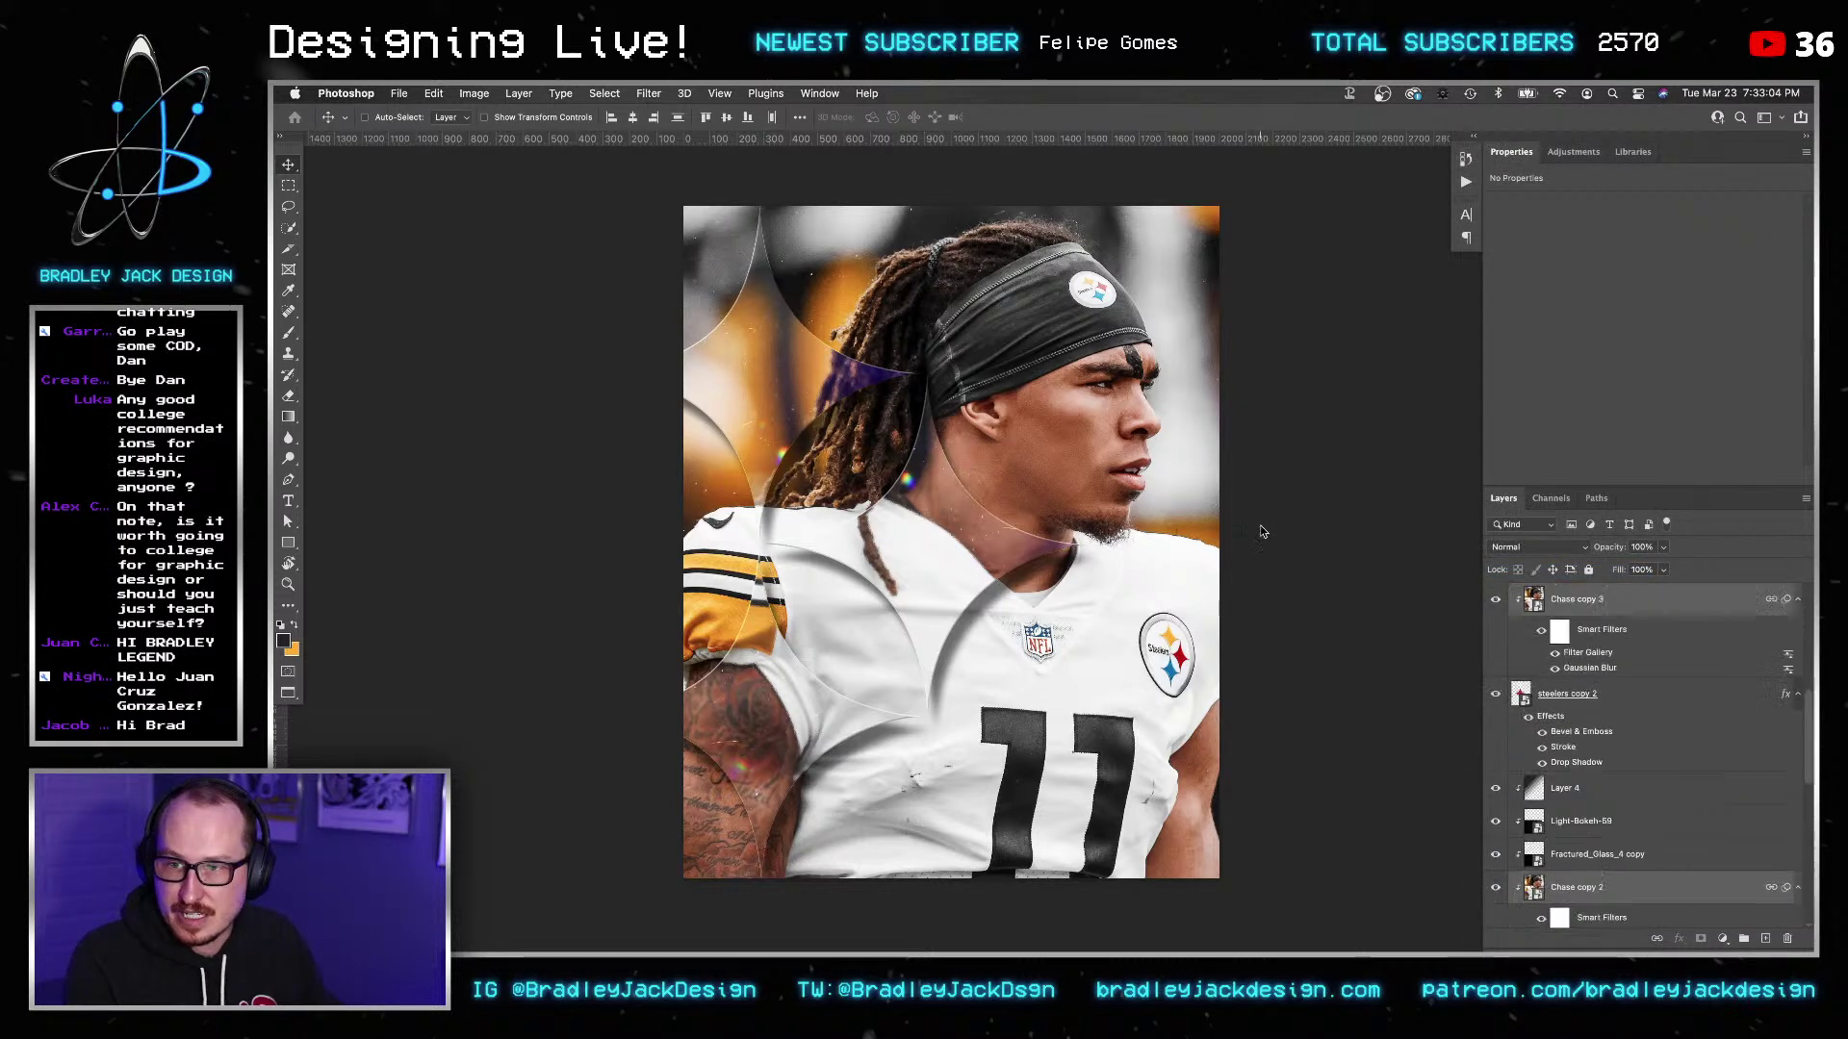
Shift the linked Chase photo layers about 70 px to the right.
key(shift+Right)
key(shift+Right)
key(shift+Right)
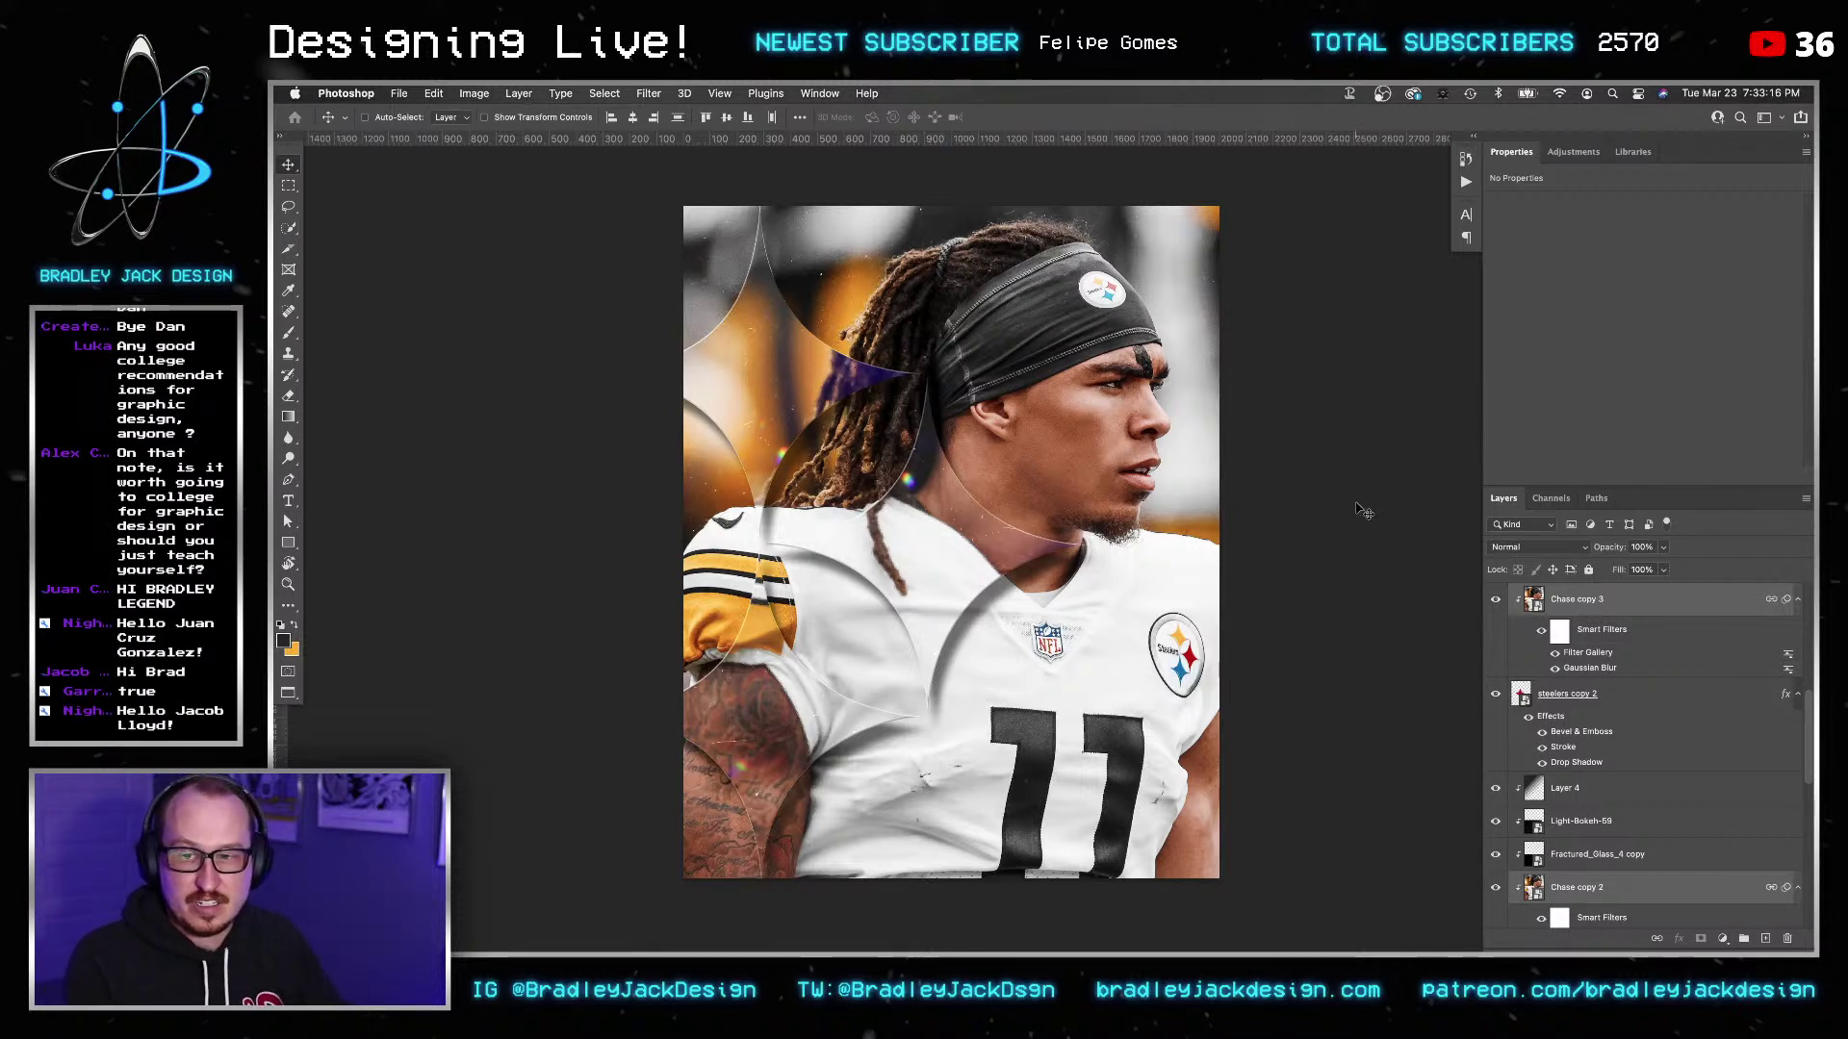
key(shift+Right)
key(shift+Right)
key(shift+Right)
key(shift+Right)
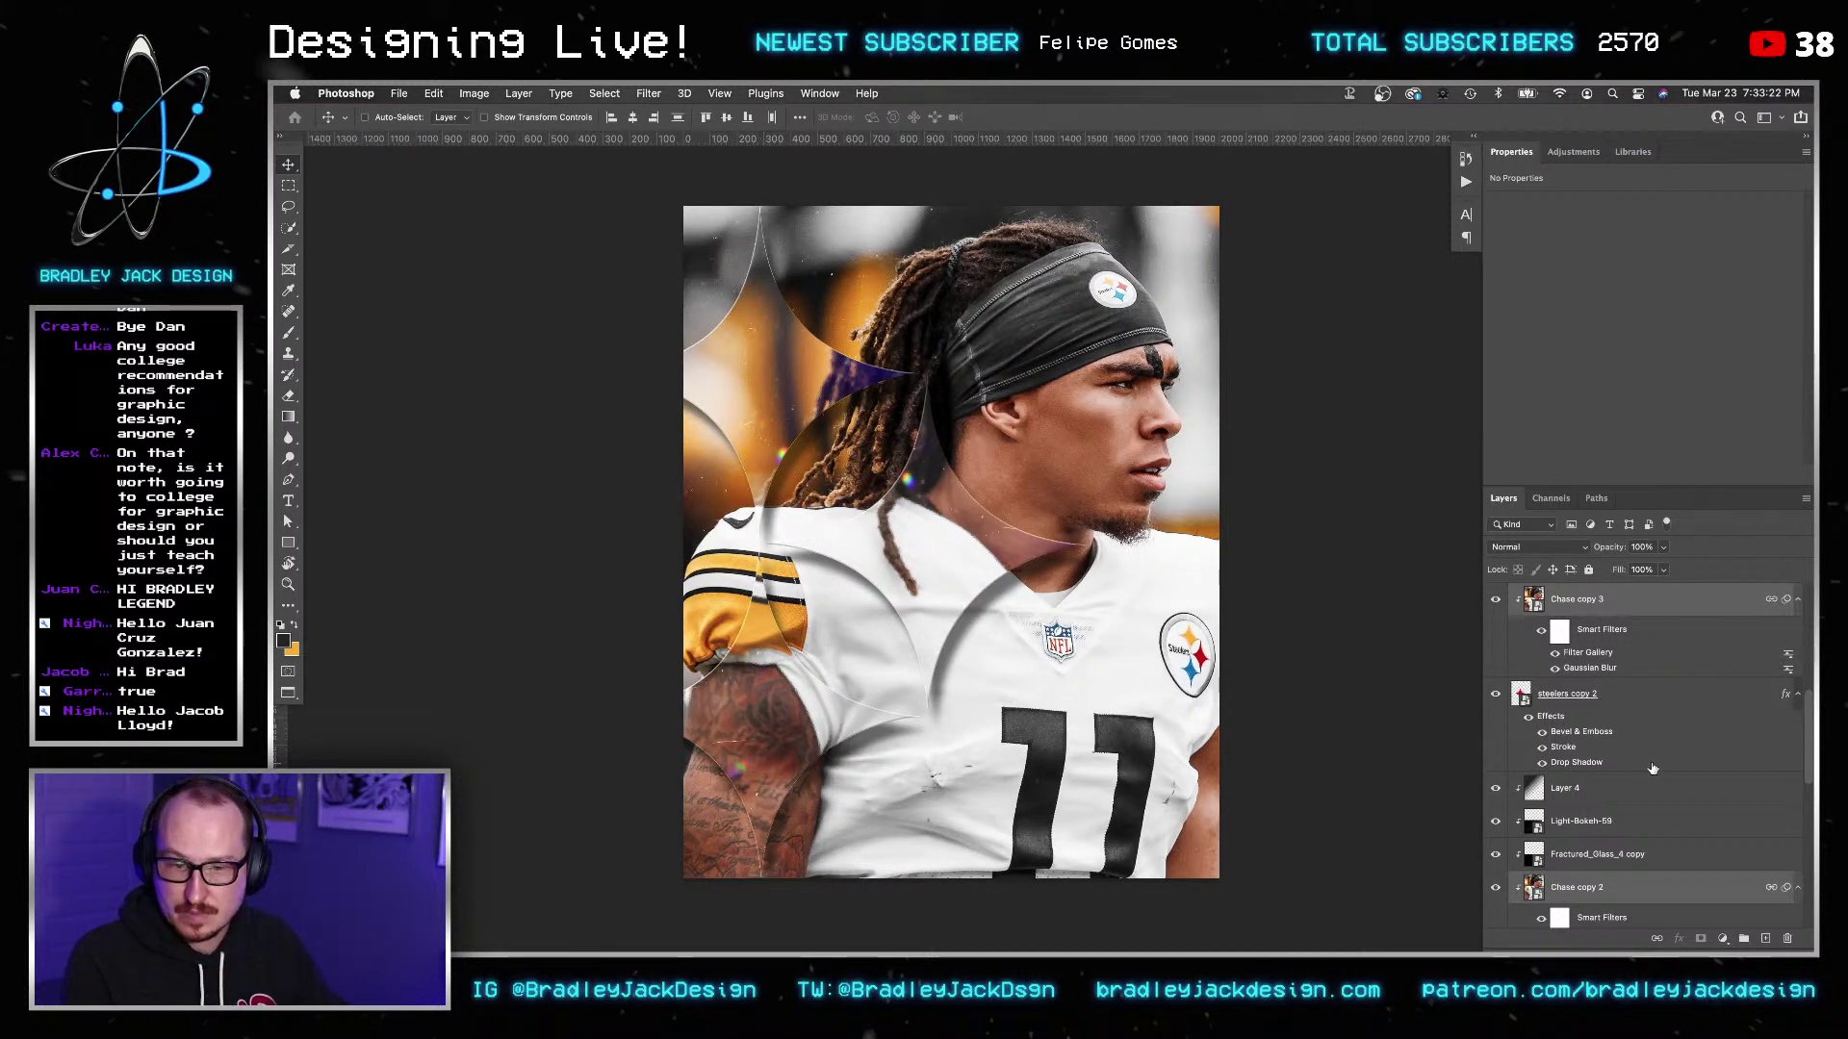
Shift Chase copy 4 right to X -676 px.
scroll(1653, 760, up, 5)
click(1613, 701)
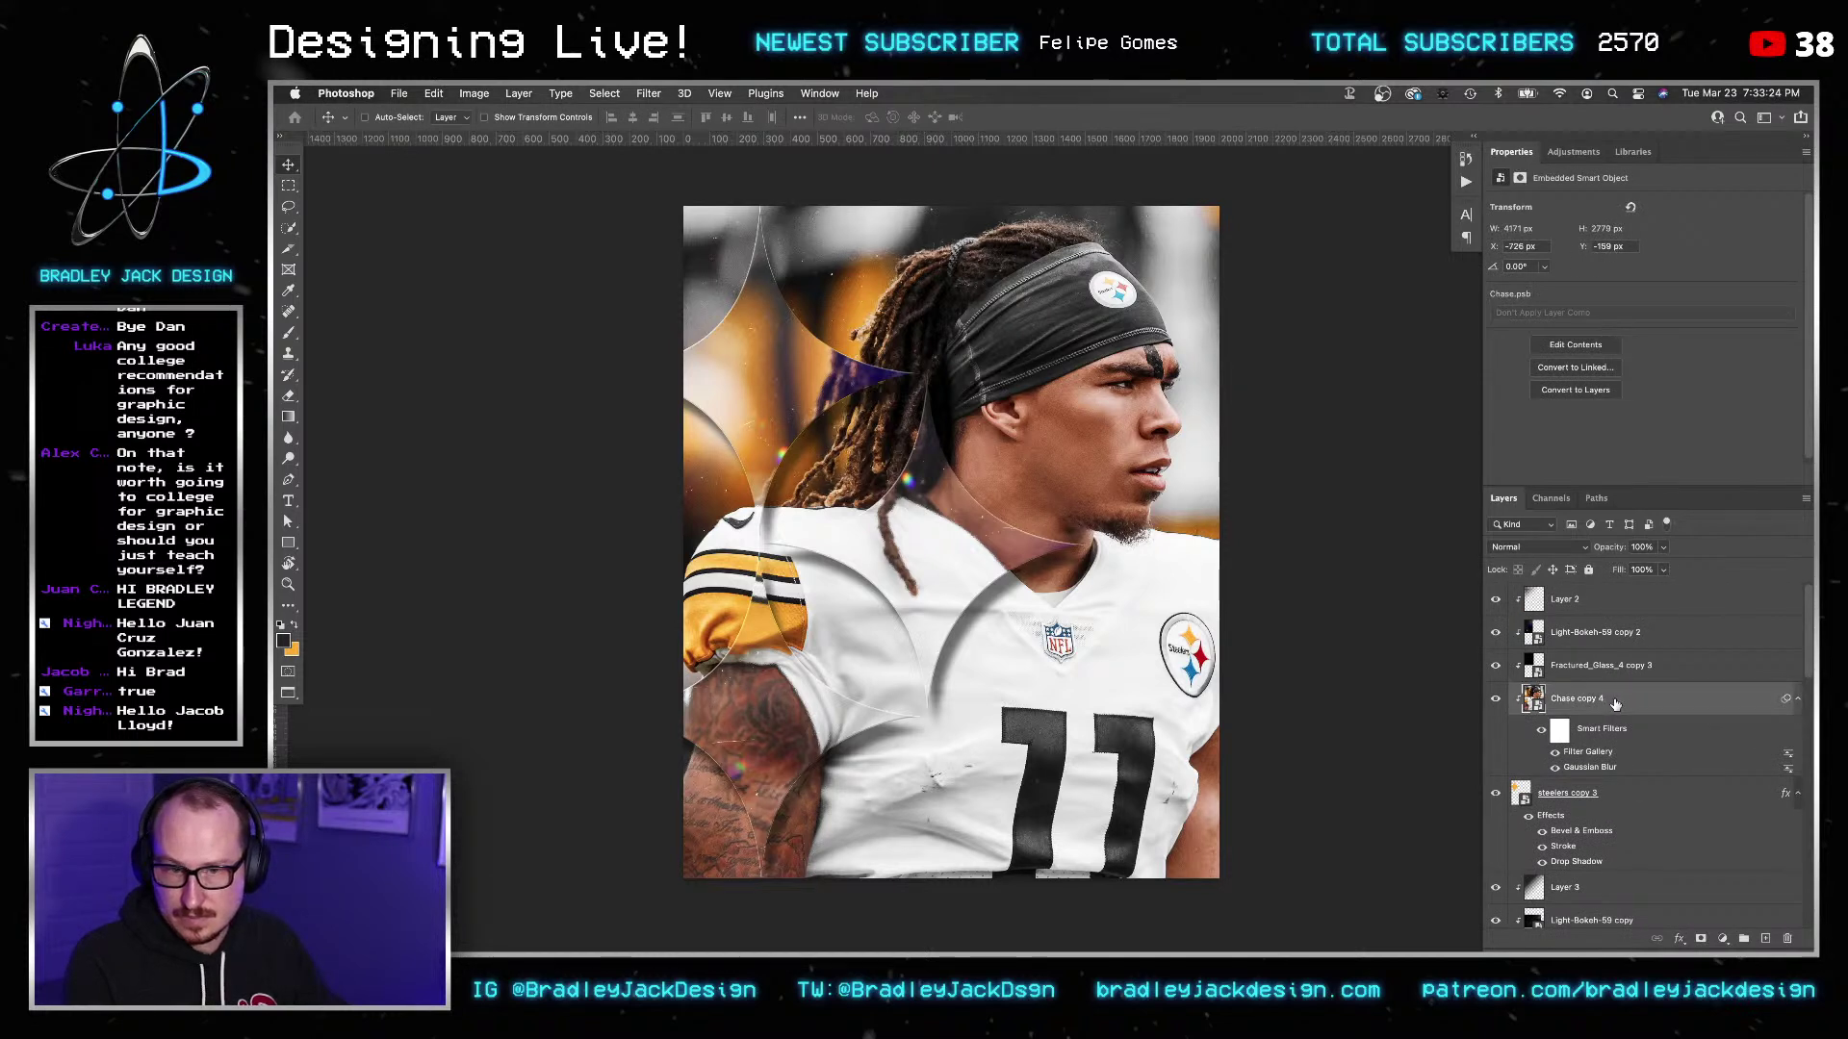
key(shift+Right)
key(shift+Right)
key(shift+Right)
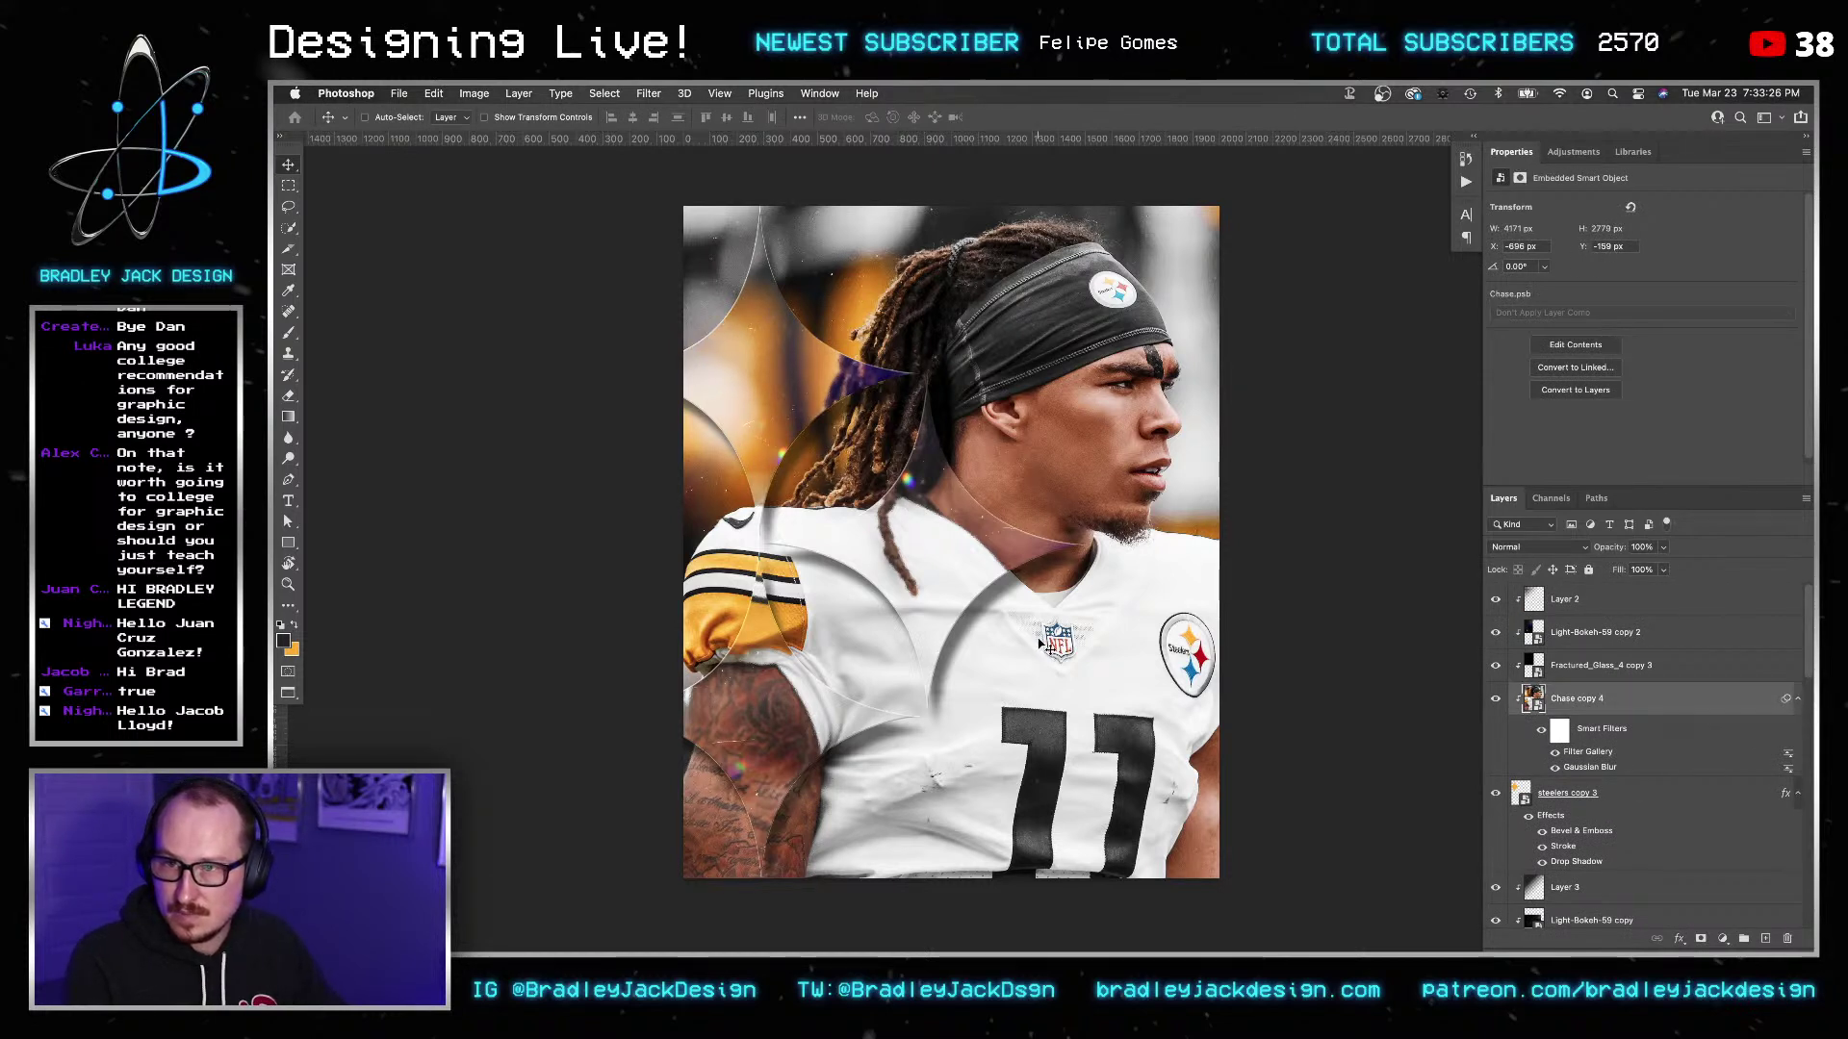
key(shift+Right)
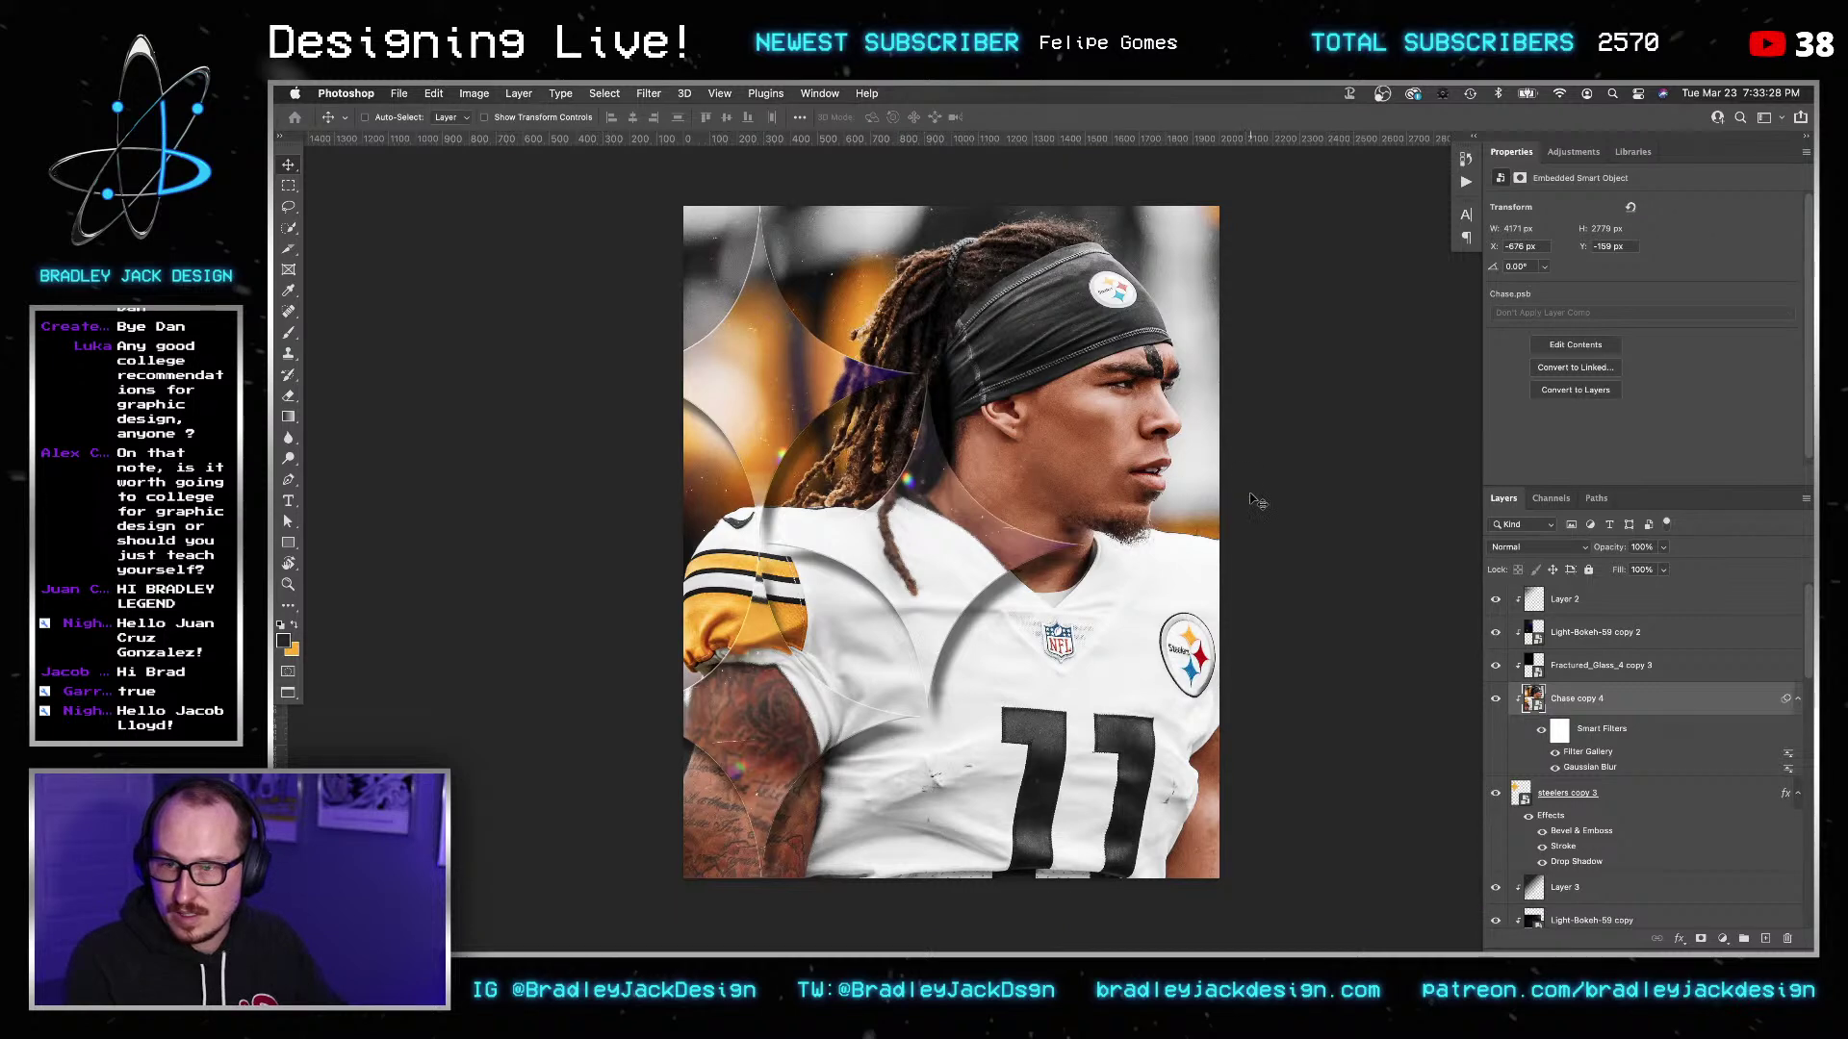
Open the base Chase smart object's contents, clear its selection and switch to the Quick Selection tool.
scroll(1540, 702, down, 8)
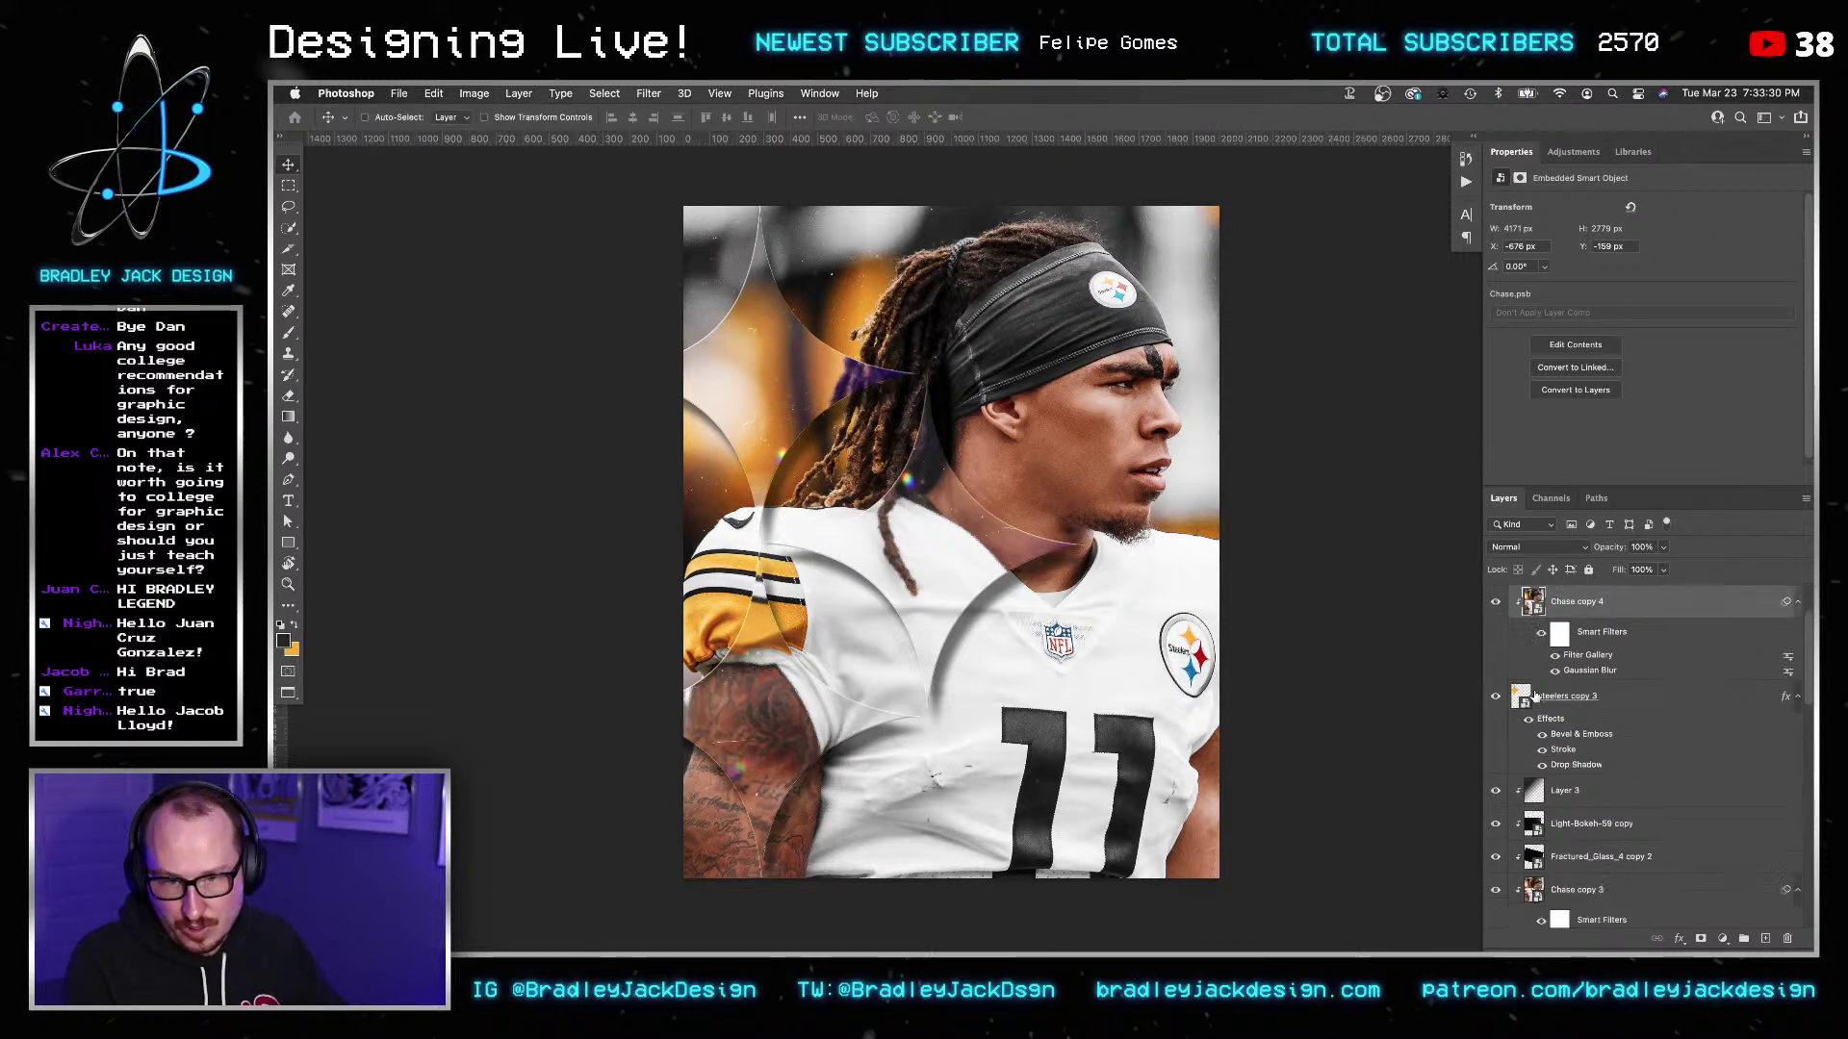
scroll(1536, 813, down, 5)
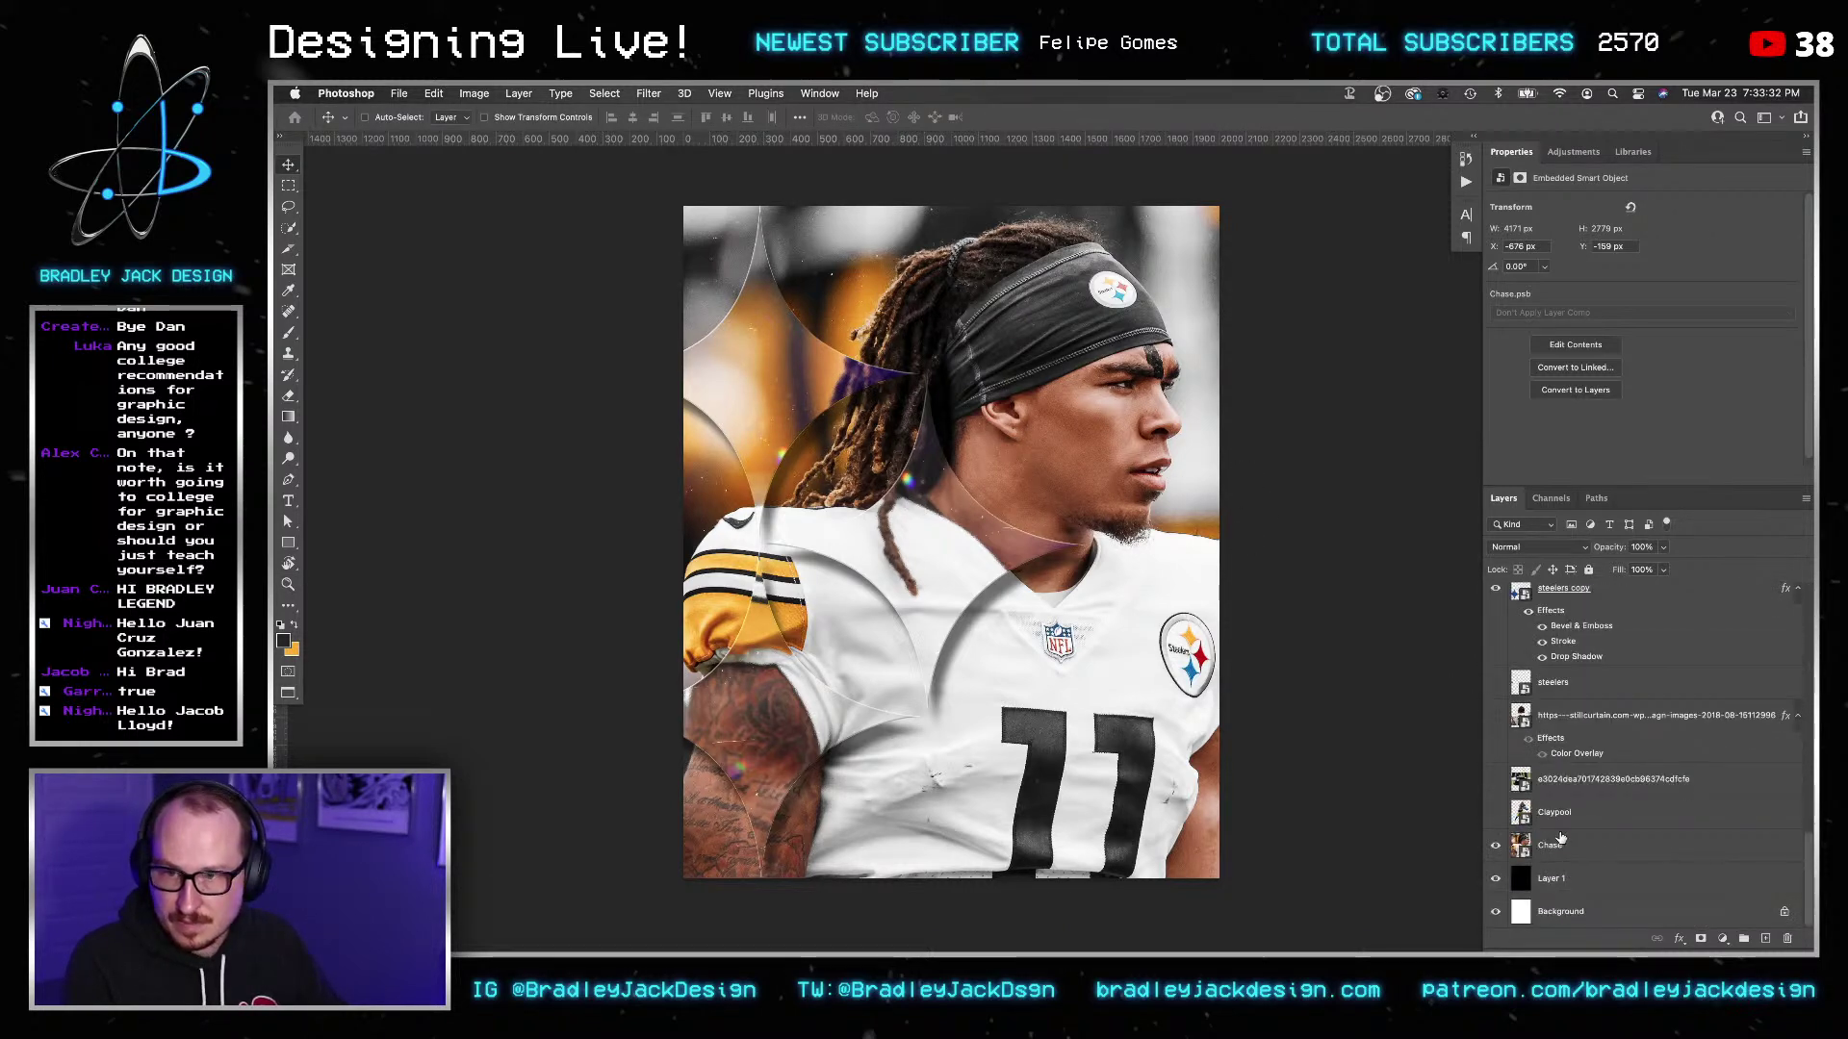
double_click(1520, 845)
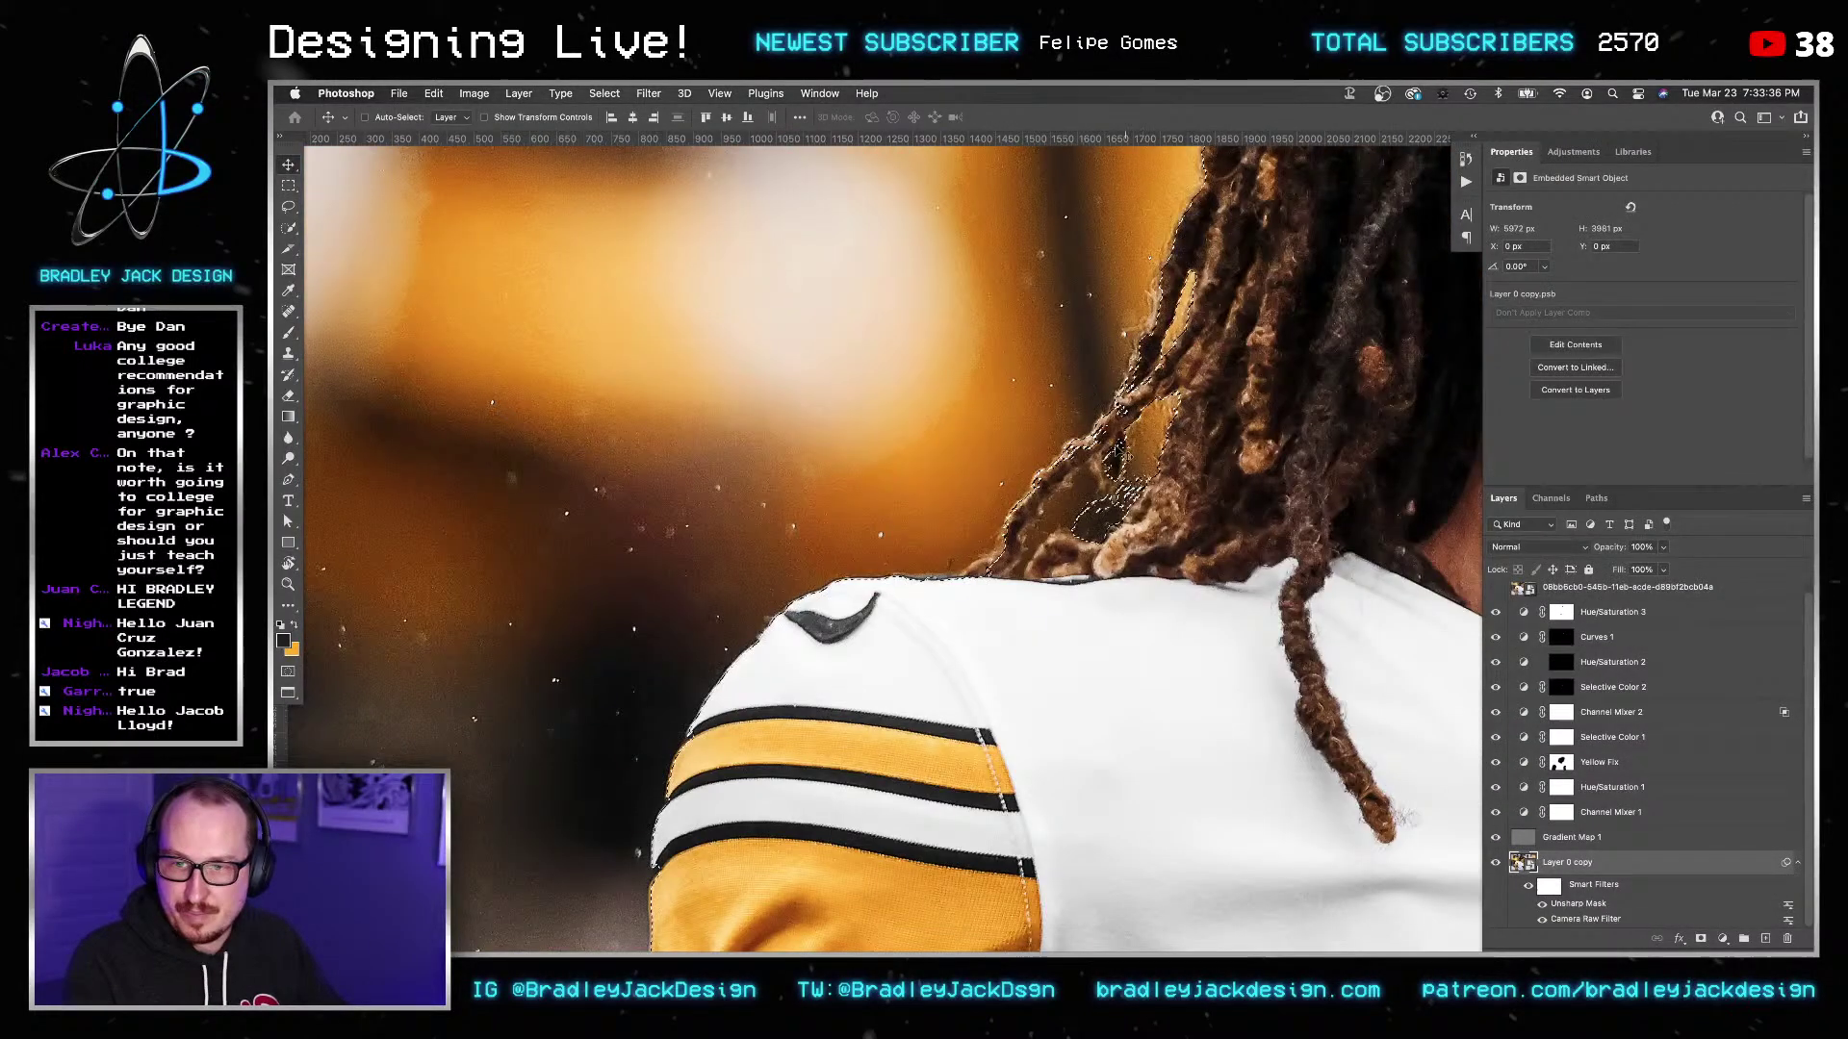
key(ctrl+d)
key(w)
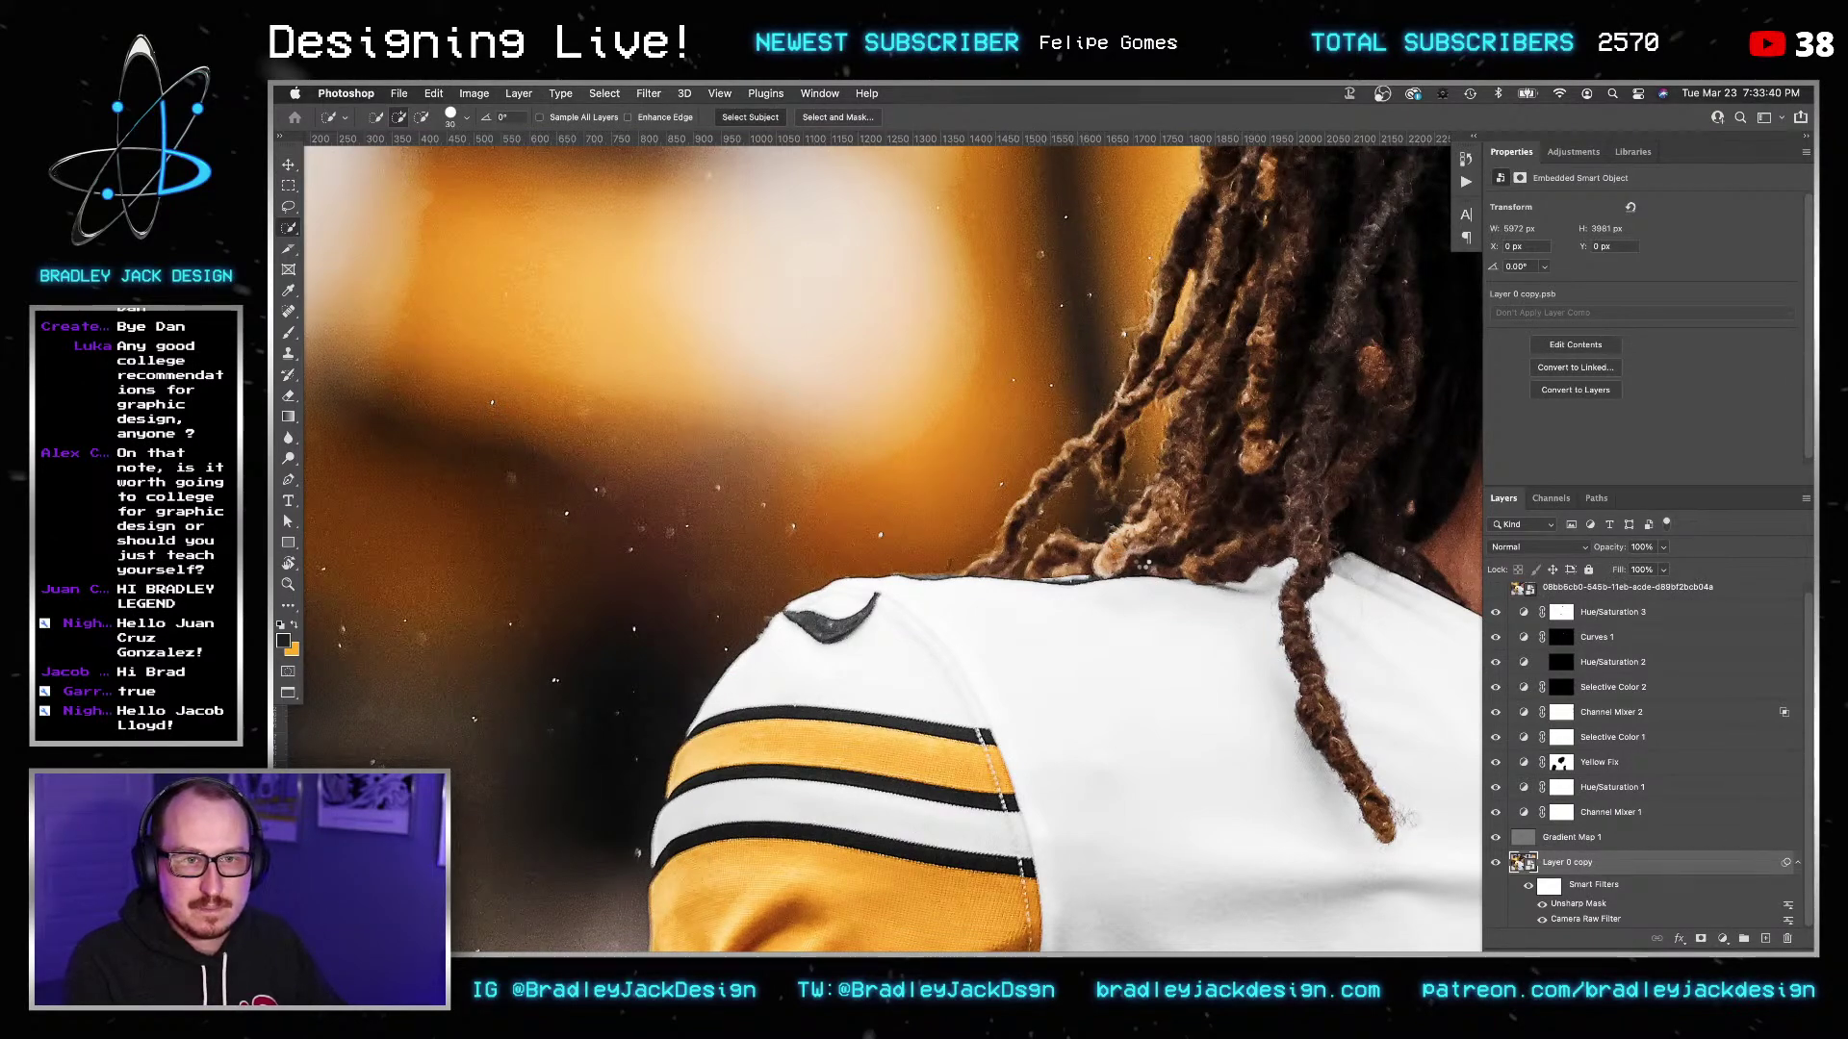
Select the player on Layer 0 copy and refine the selection around the loose dreadlock above the shoulder with a smaller brush.
drag(1142, 561, 1068, 447)
scroll(979, 572, up, 2)
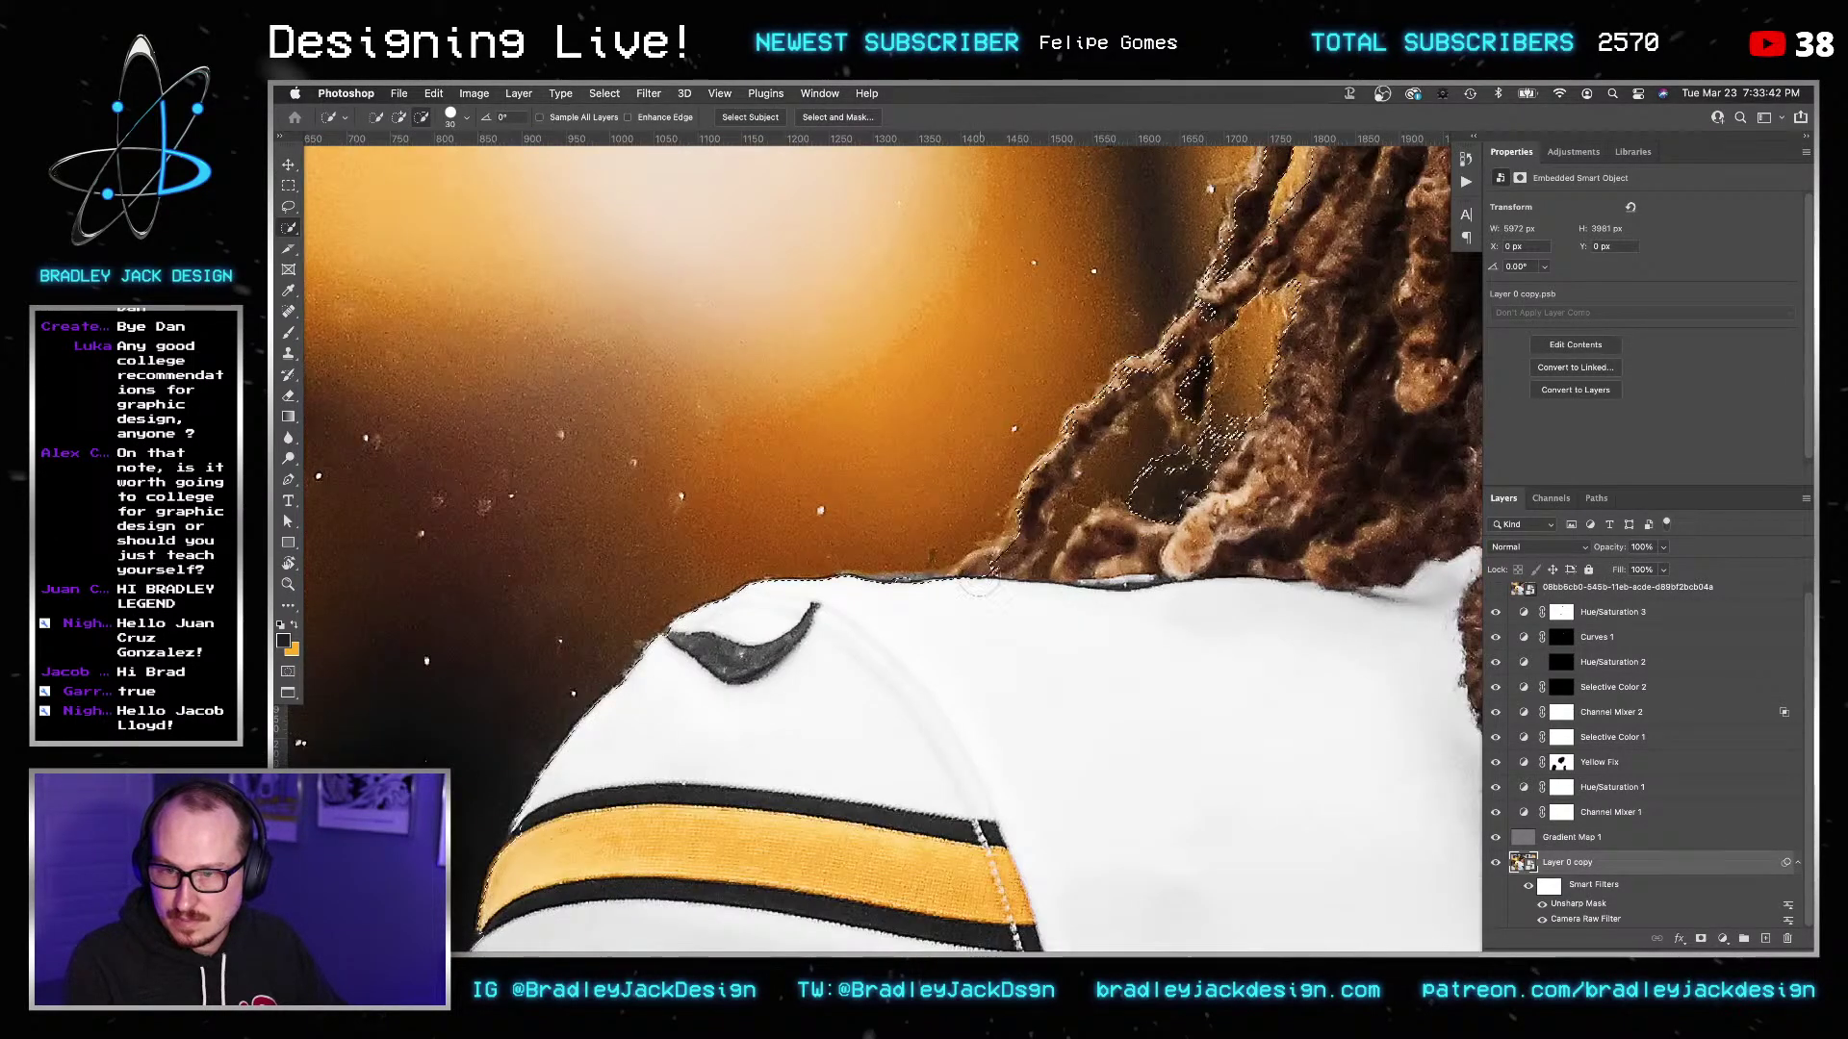
scroll(979, 574, up, 2)
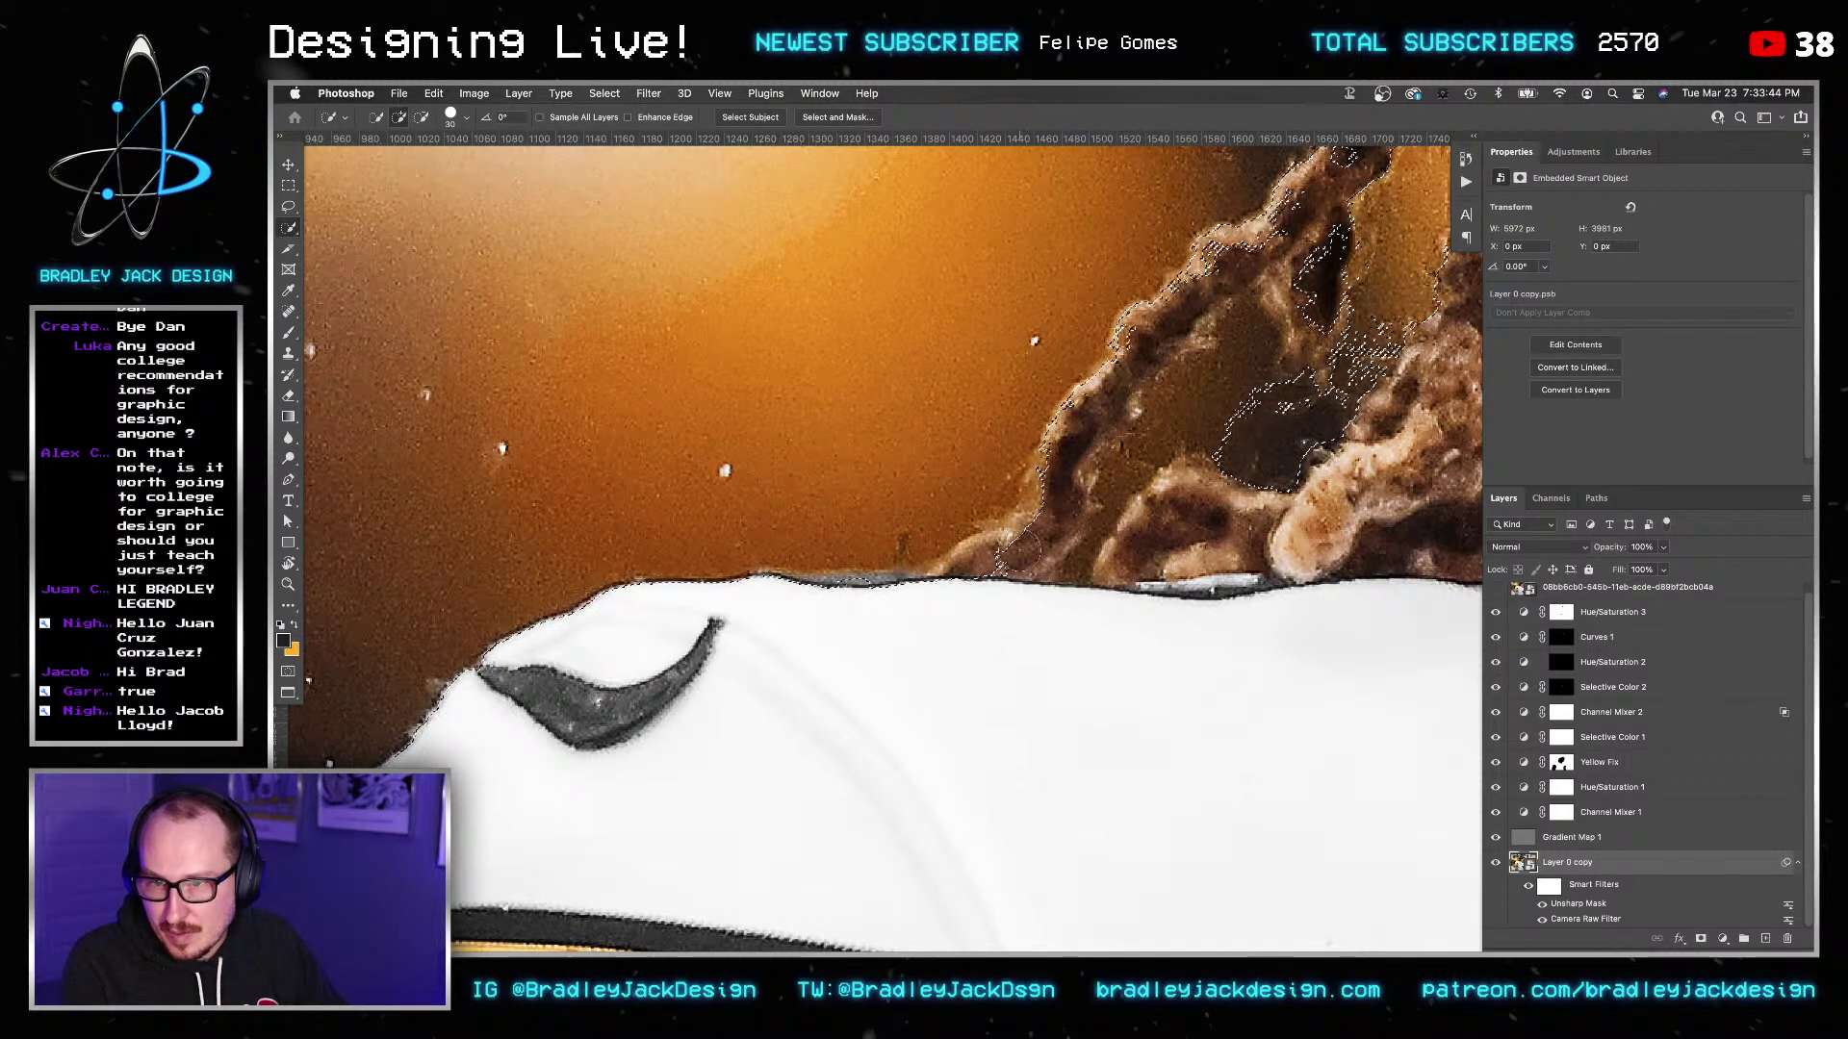
key([)
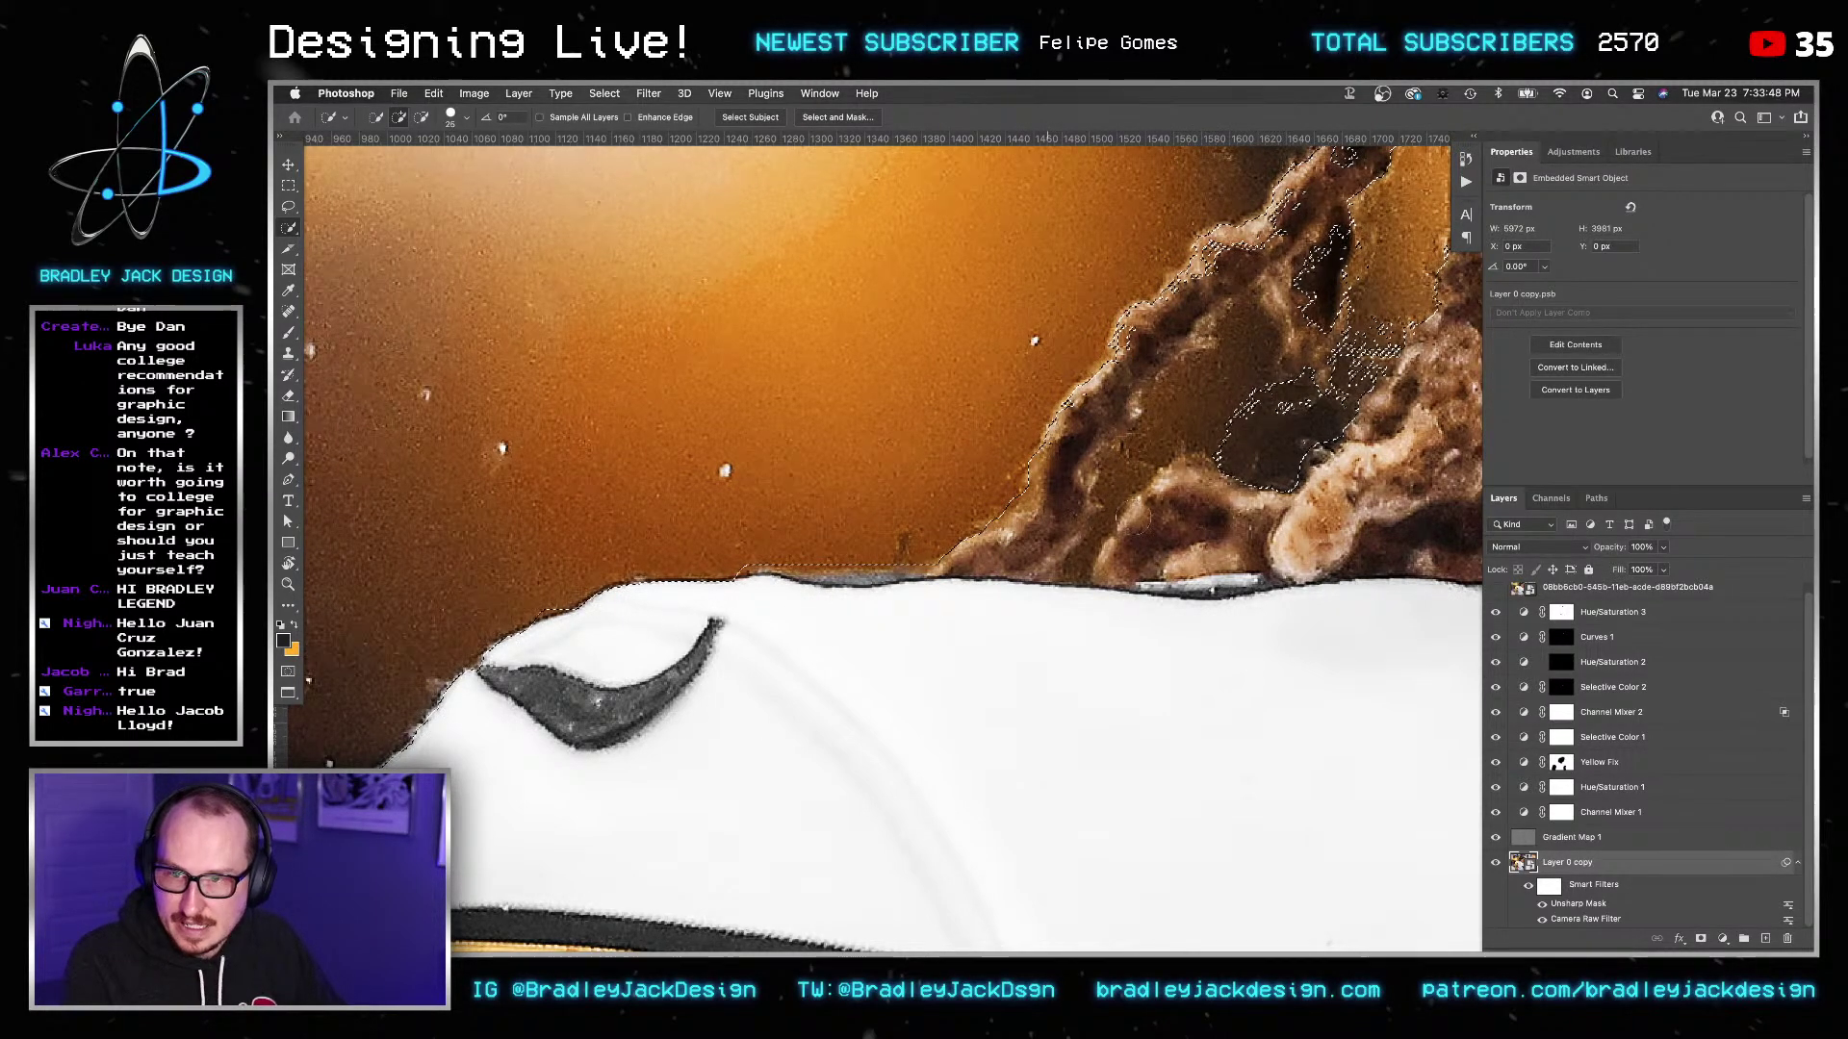
key([)
key([)
key([)
click(1228, 360)
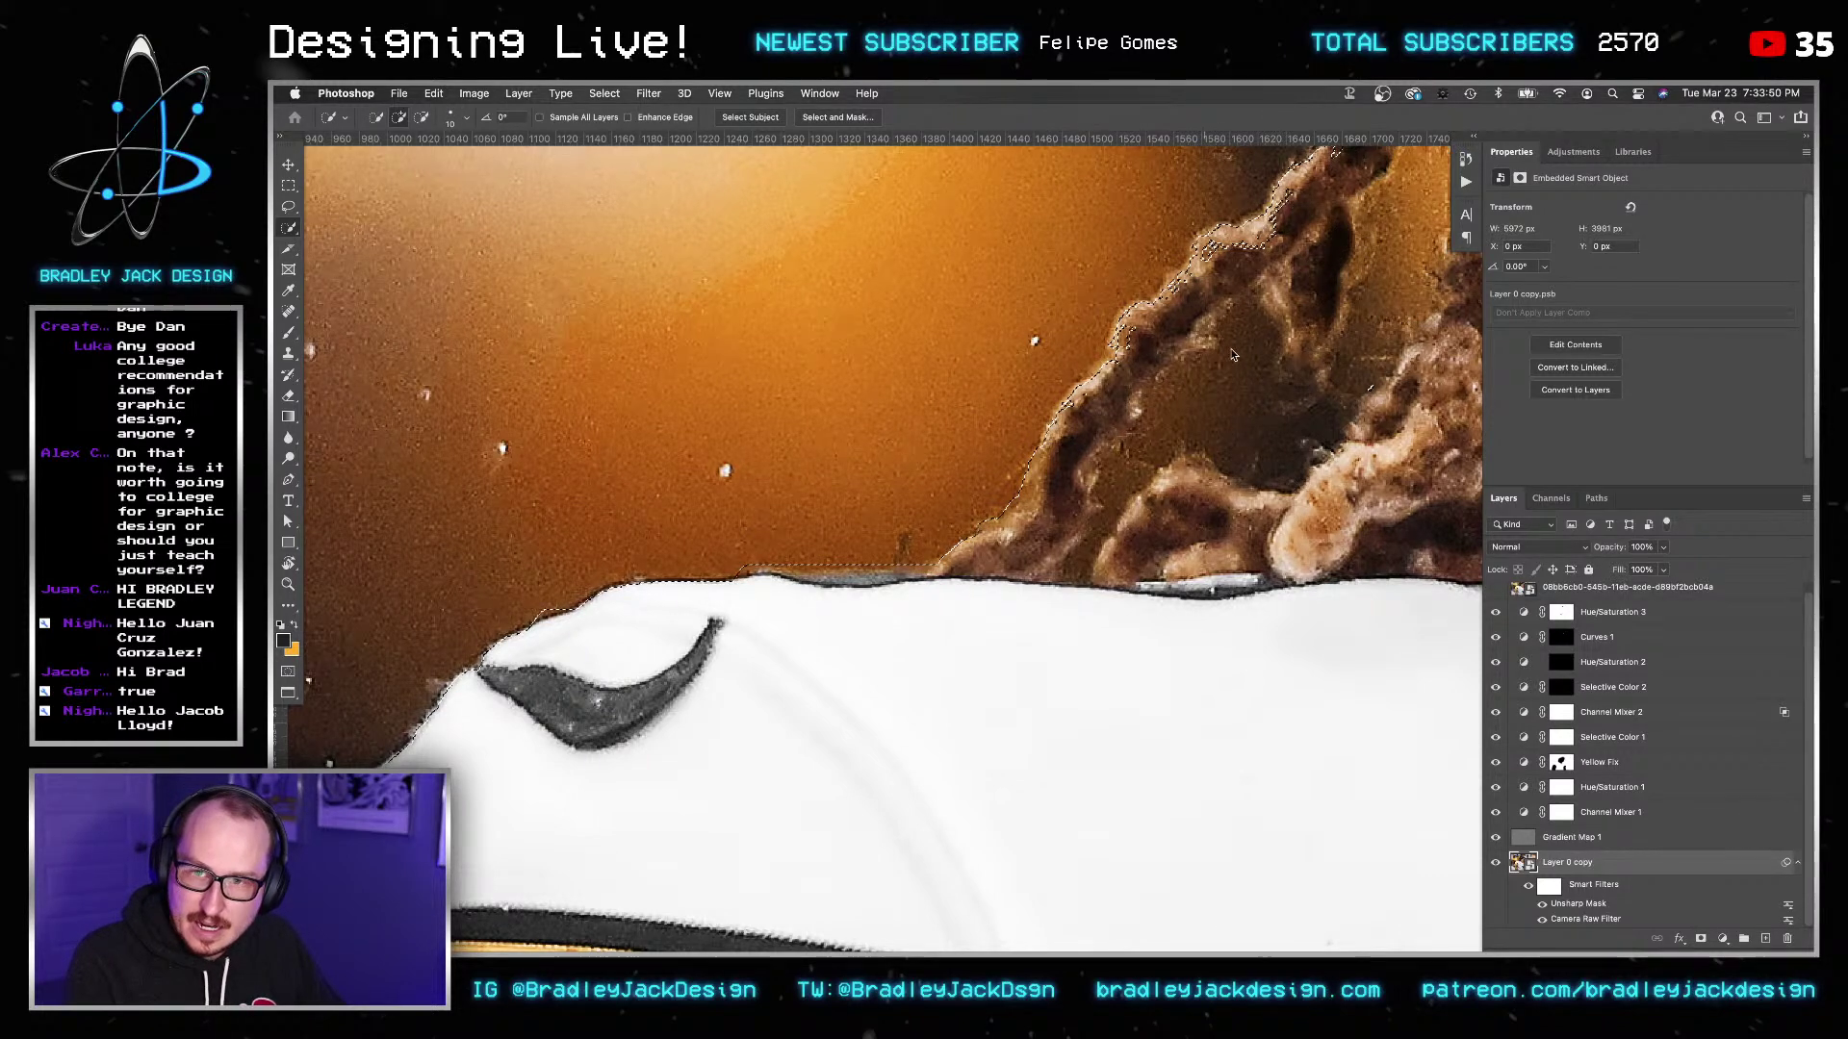
mouse_move(1242, 332)
mouse_down()
mouse_move(1193, 260)
mouse_move(1106, 375)
mouse_move(1071, 568)
mouse_move(1059, 500)
mouse_move(1198, 255)
mouse_up()
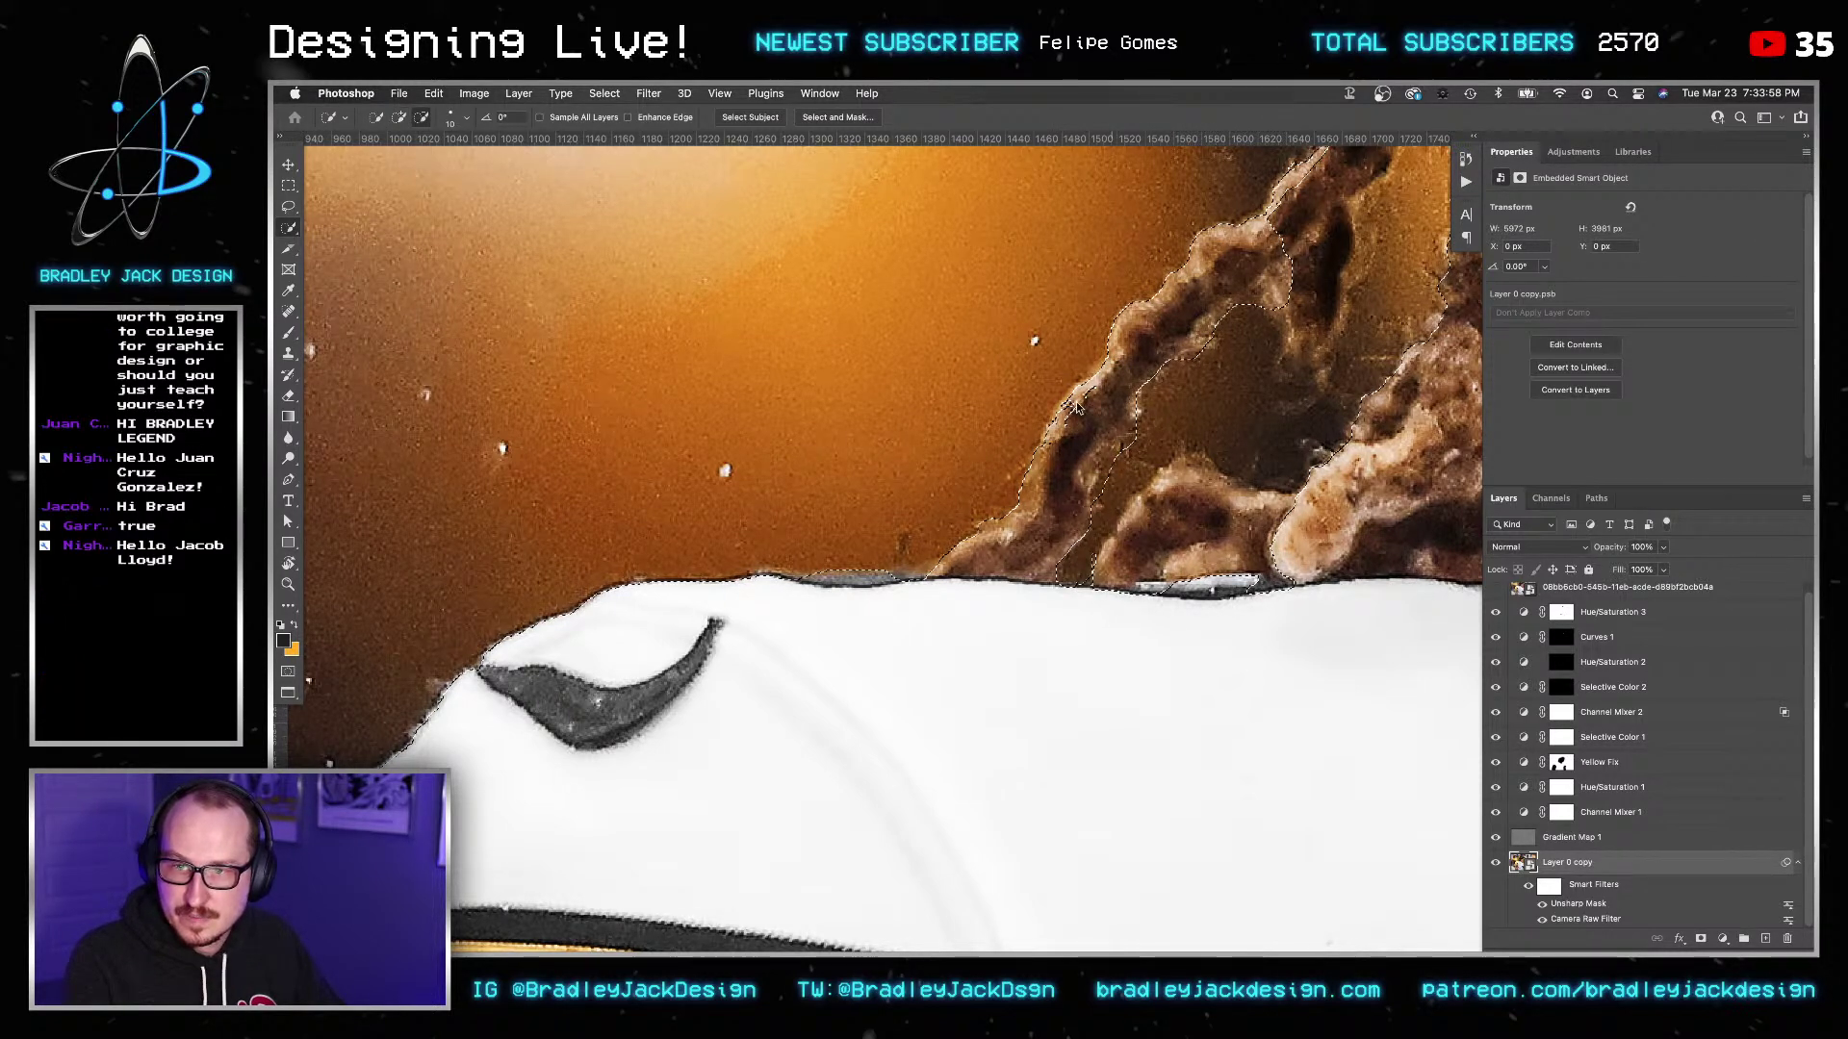
drag(1108, 505, 1094, 408)
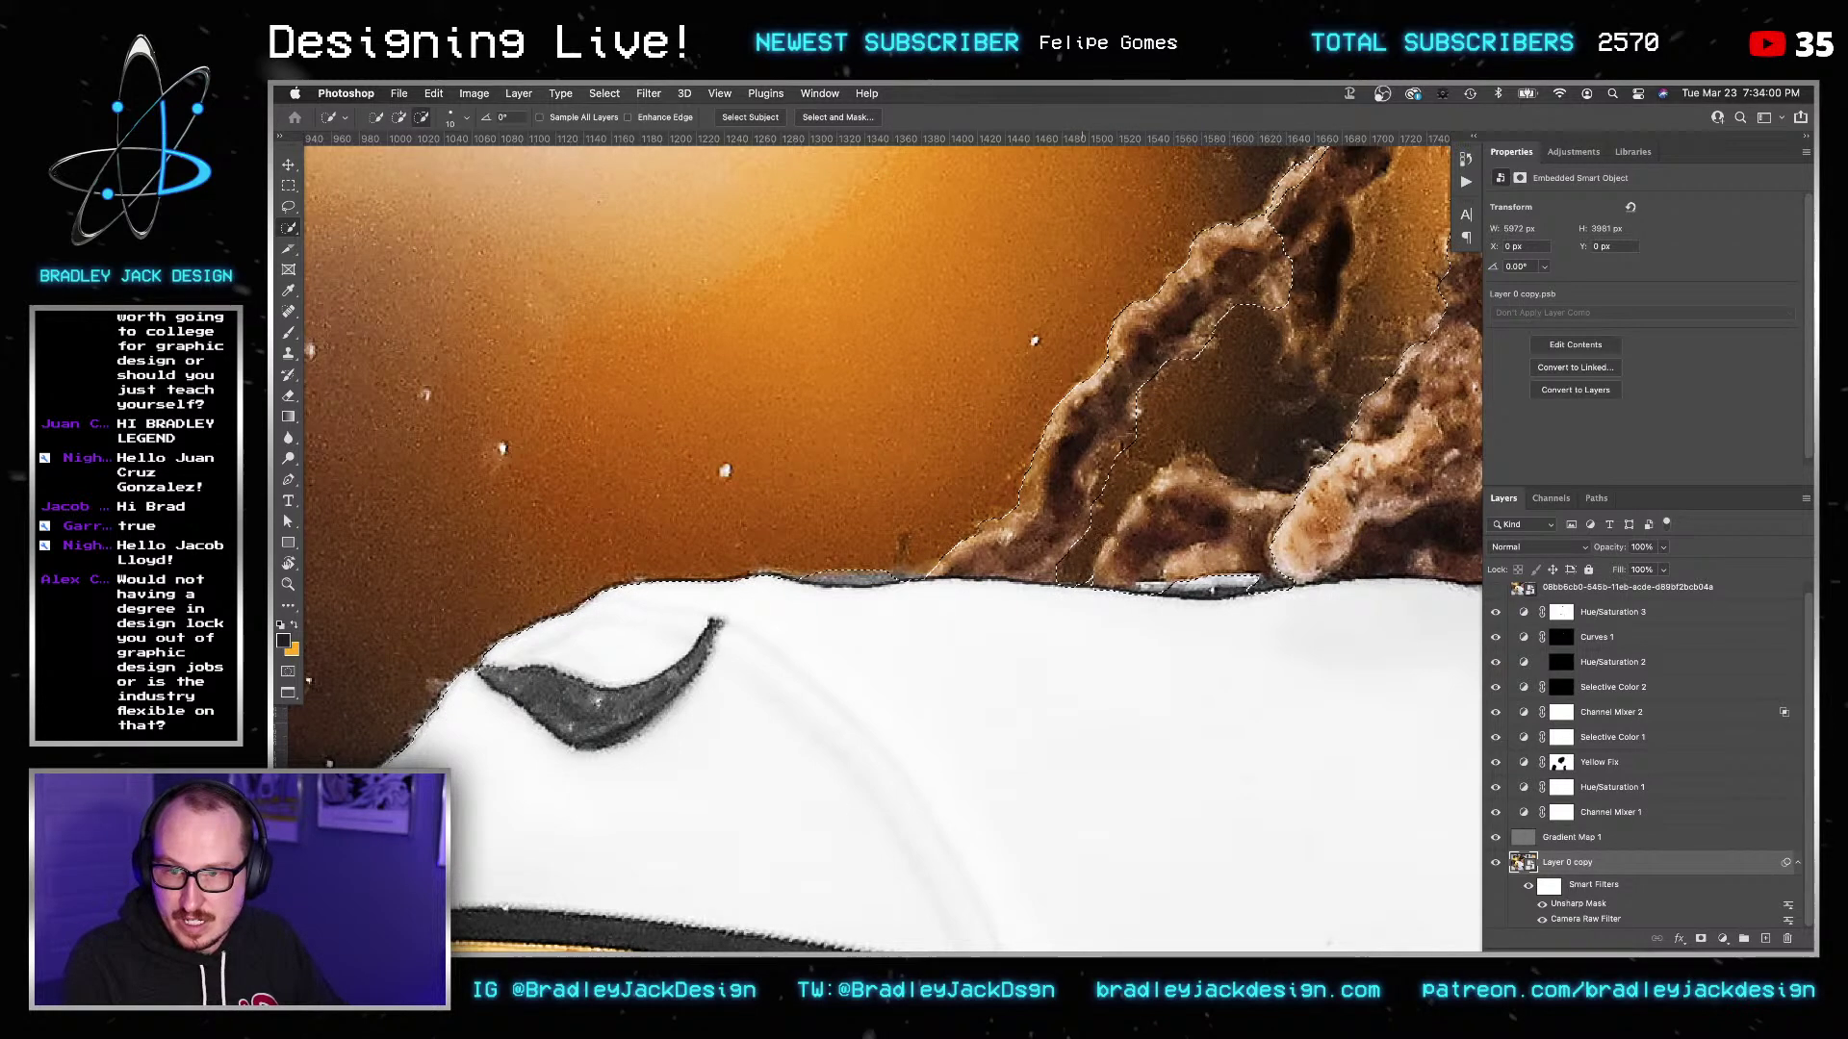
Refine the player selection around the lower dreadlocks and the background gaps between them and the jersey, resizing the brush as needed.
key(bracketright)
key(bracketright)
key(bracketright)
mouse_move(1126, 566)
mouse_down()
mouse_move(1179, 510)
mouse_move(1299, 486)
mouse_up()
drag(1186, 591, 975, 688)
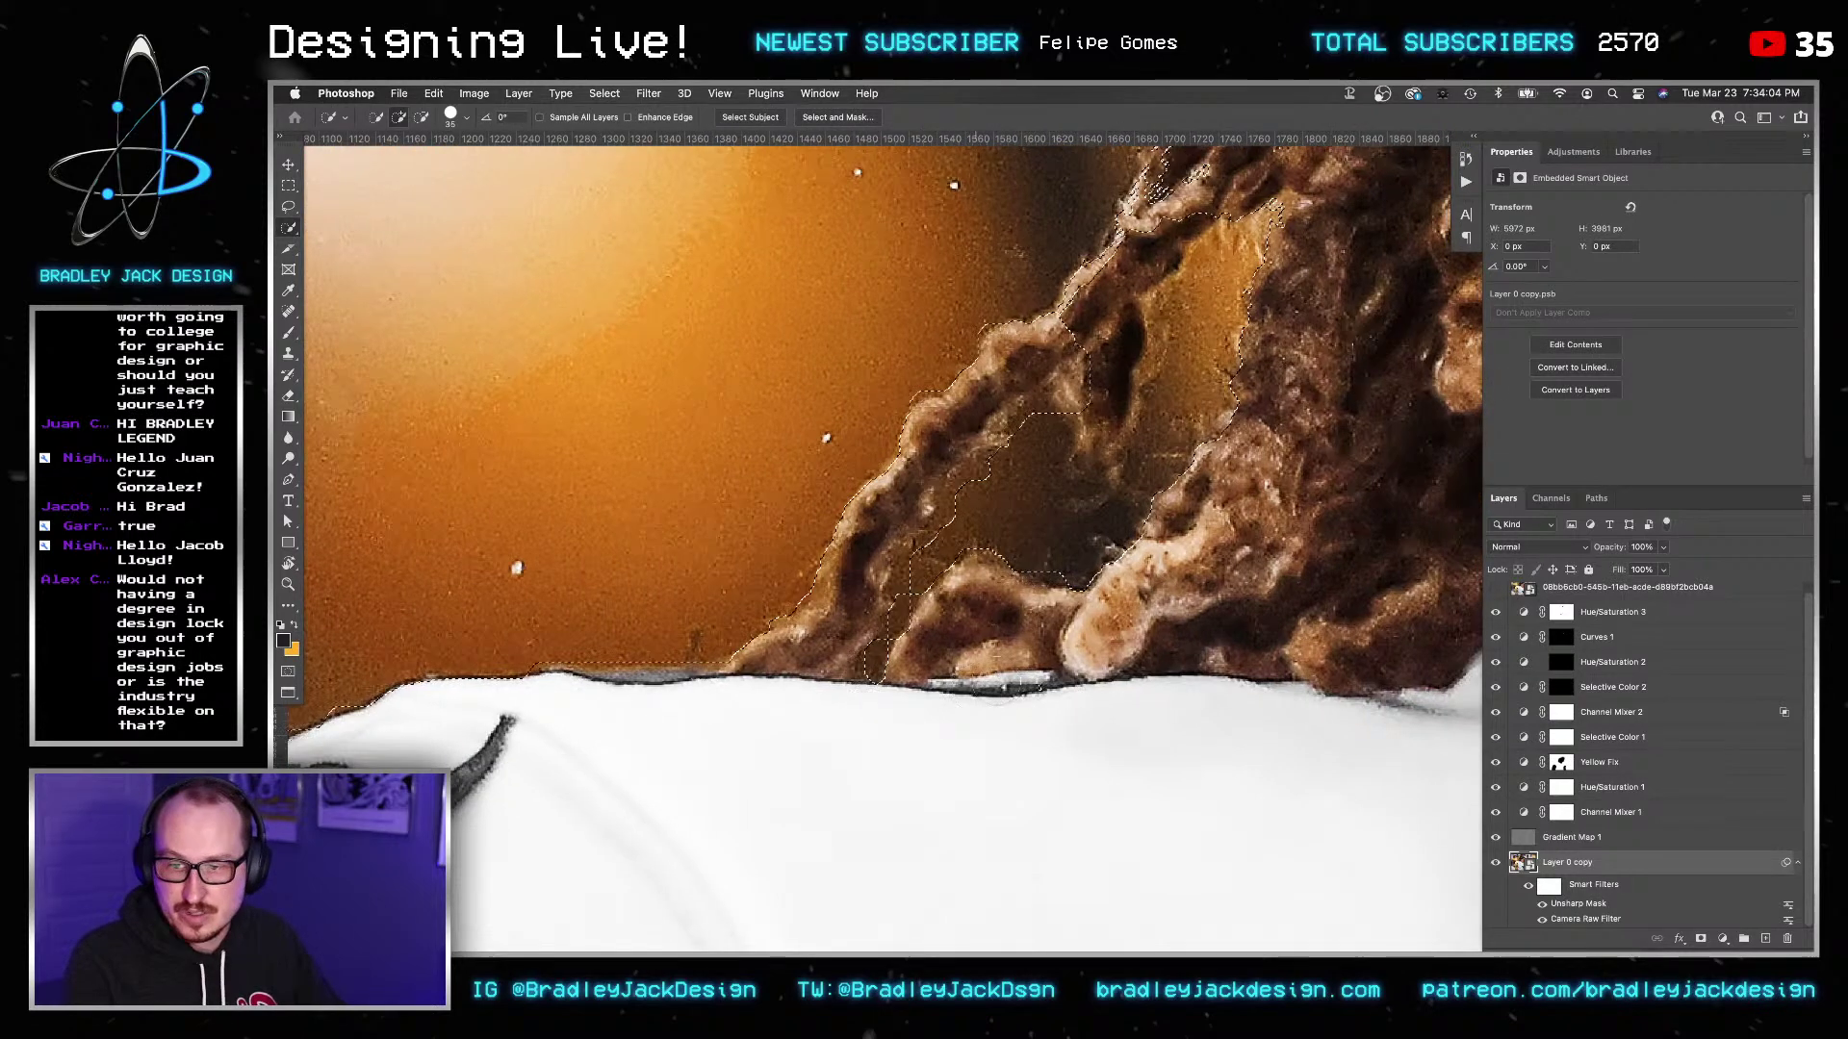
drag(1309, 474, 1242, 550)
key(bracketleft)
drag(1092, 241, 1044, 424)
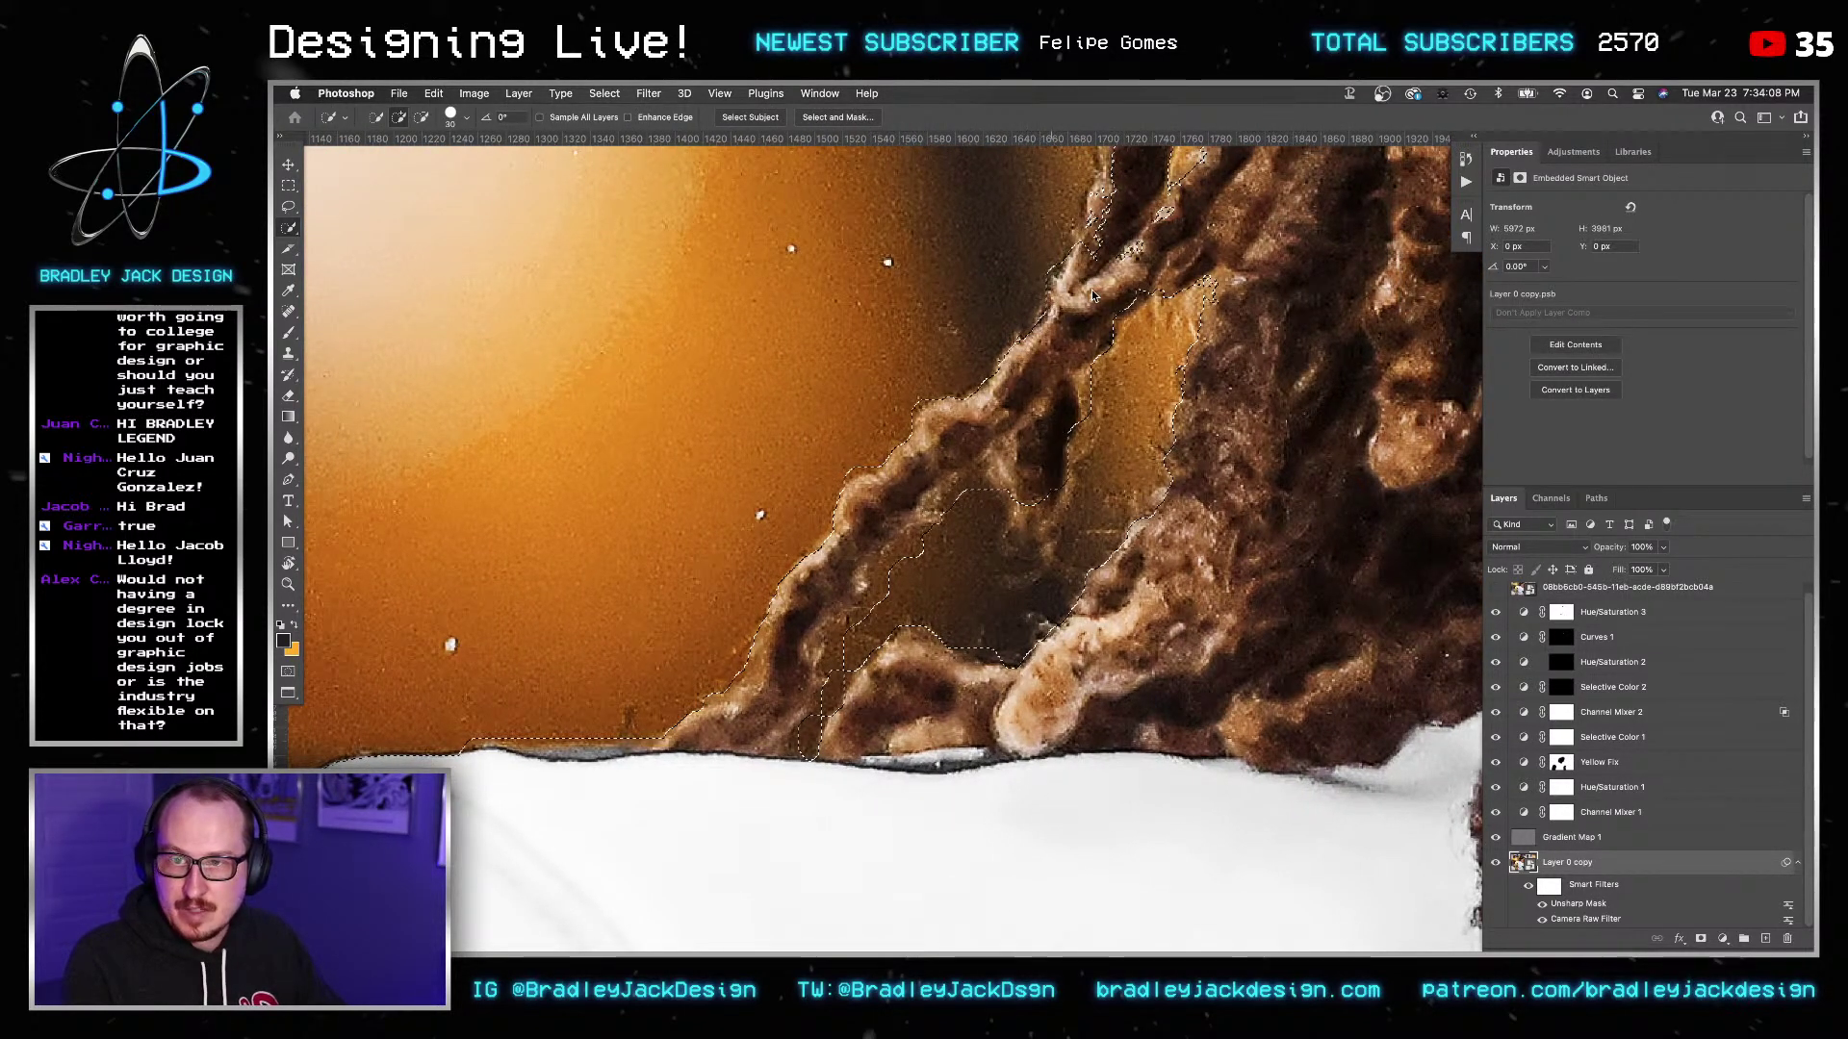
drag(1116, 281, 971, 451)
key(bracketleft)
mouse_move(958, 438)
mouse_down()
mouse_move(939, 404)
mouse_move(923, 414)
mouse_move(996, 289)
mouse_up()
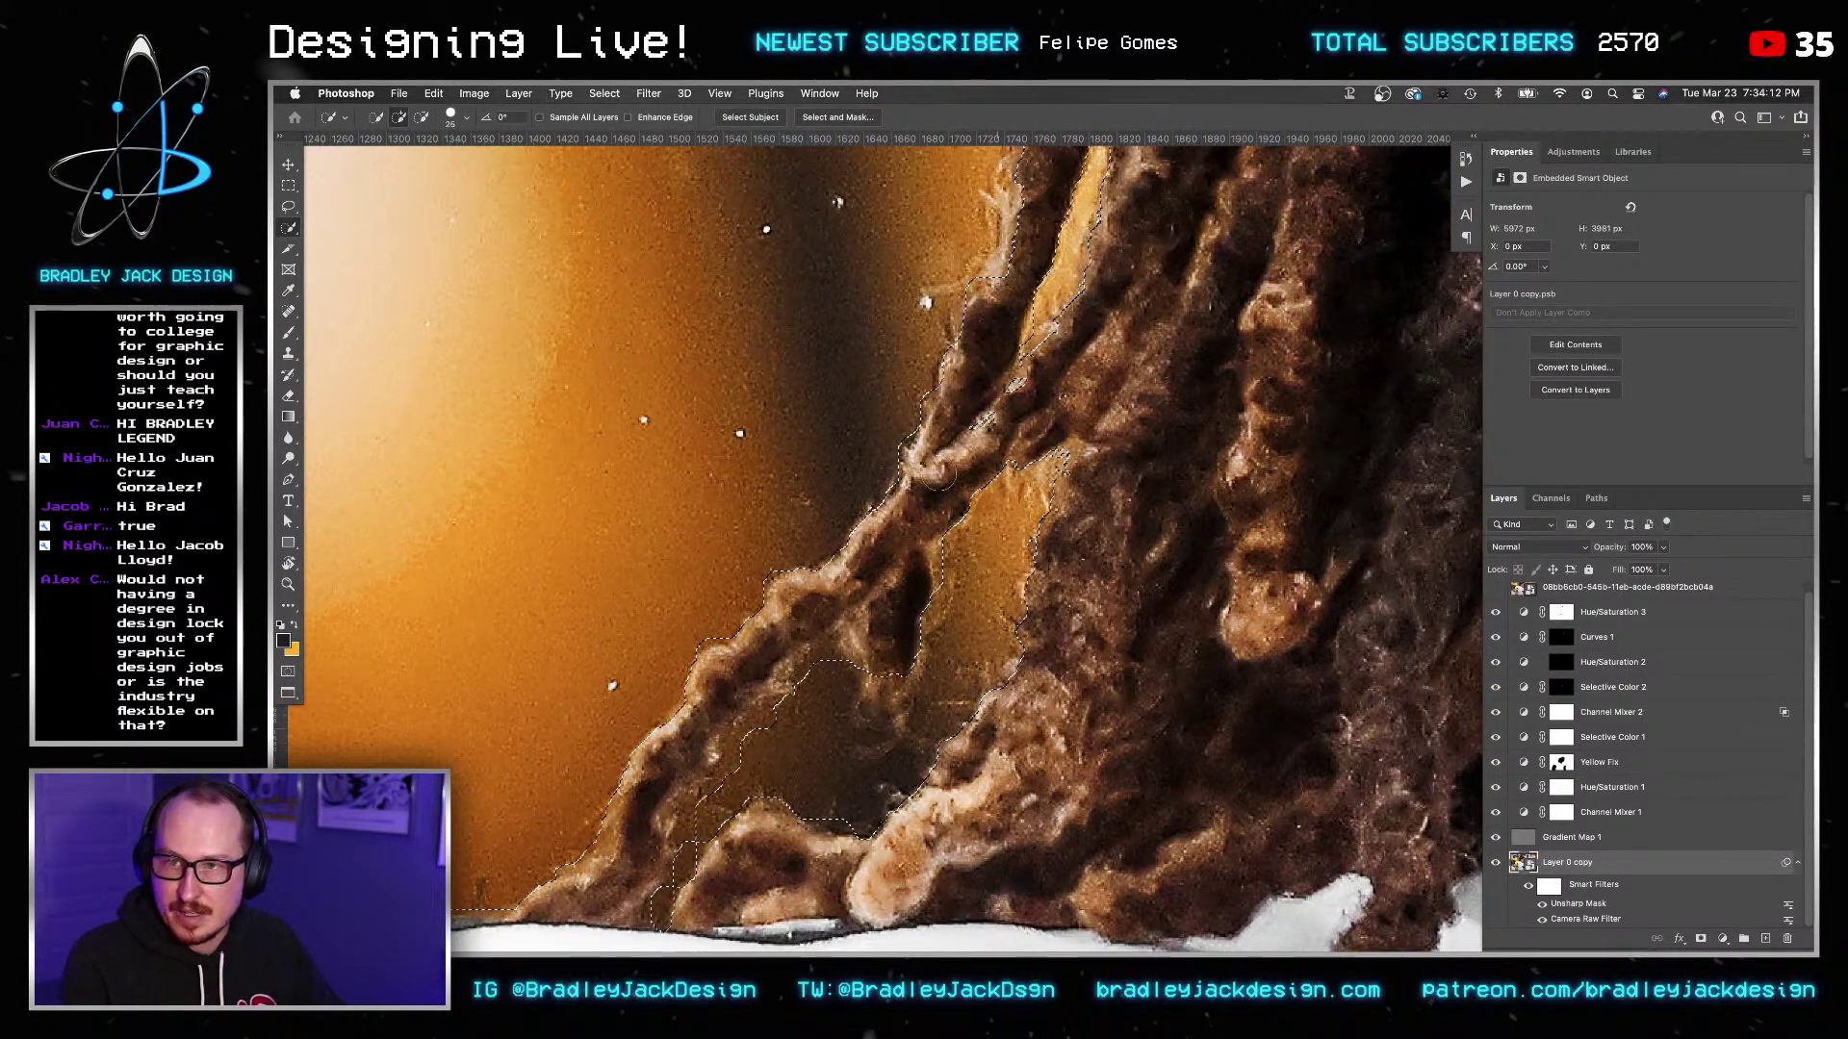
Refine the selection along the outer edge of the dreadlocks up the back of the head, adjusting the brush size.
drag(938, 471, 839, 791)
key(bracketleft)
key(bracketleft)
key(bracketleft)
key(bracketleft)
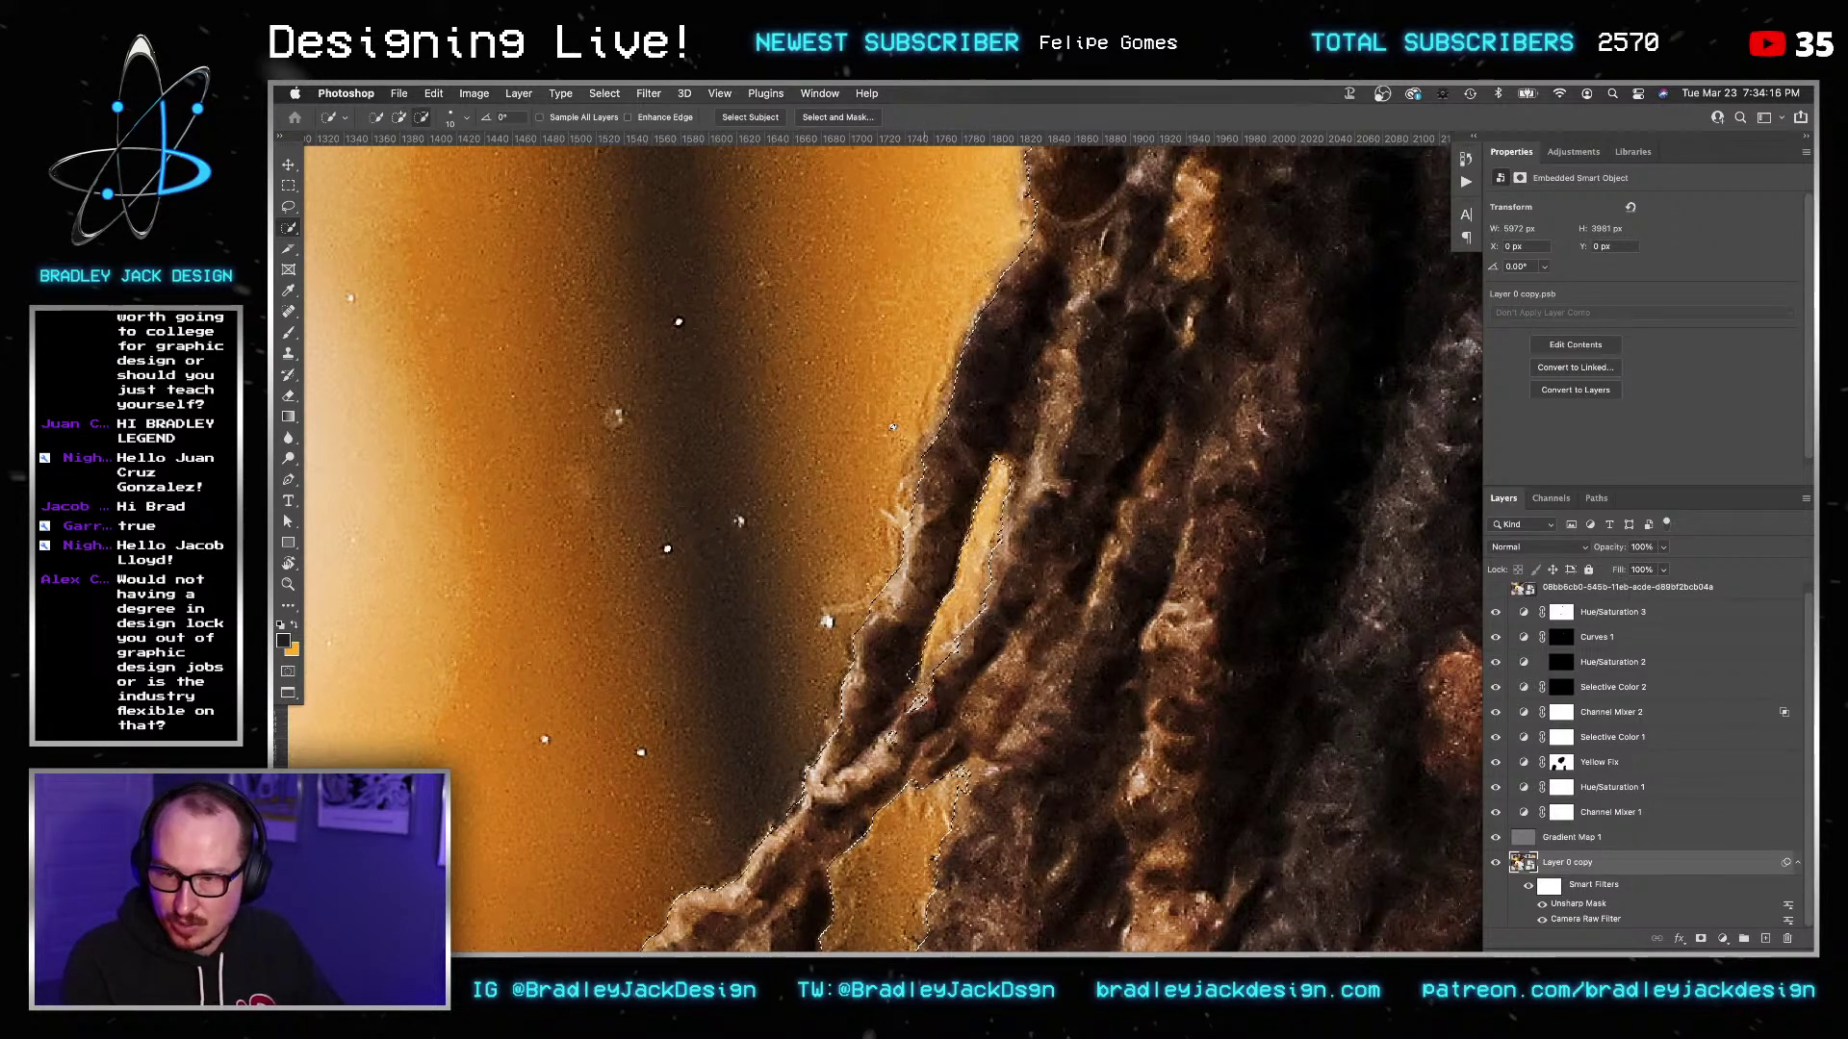
drag(893, 427, 683, 880)
key(bracketright)
key(bracketright)
key(bracketright)
key(bracketright)
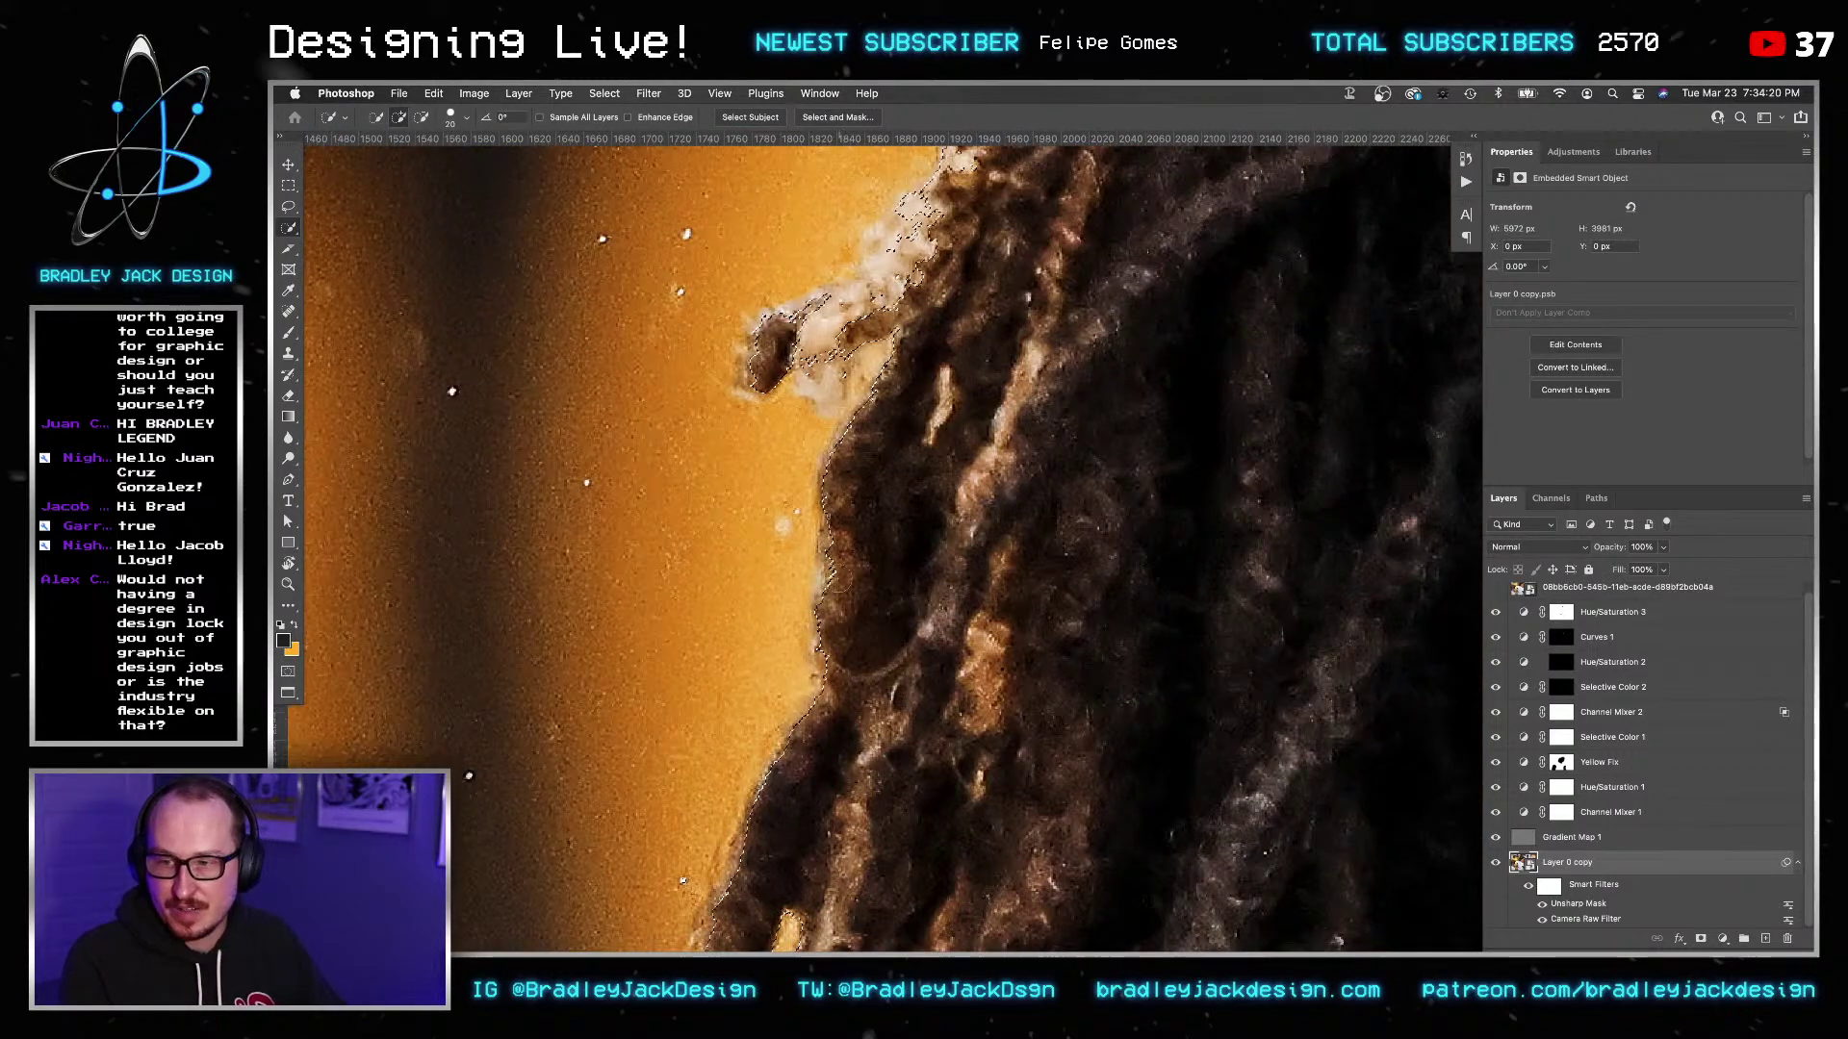
mouse_move(842, 551)
mouse_down()
mouse_move(856, 416)
mouse_move(958, 255)
mouse_move(760, 467)
mouse_up()
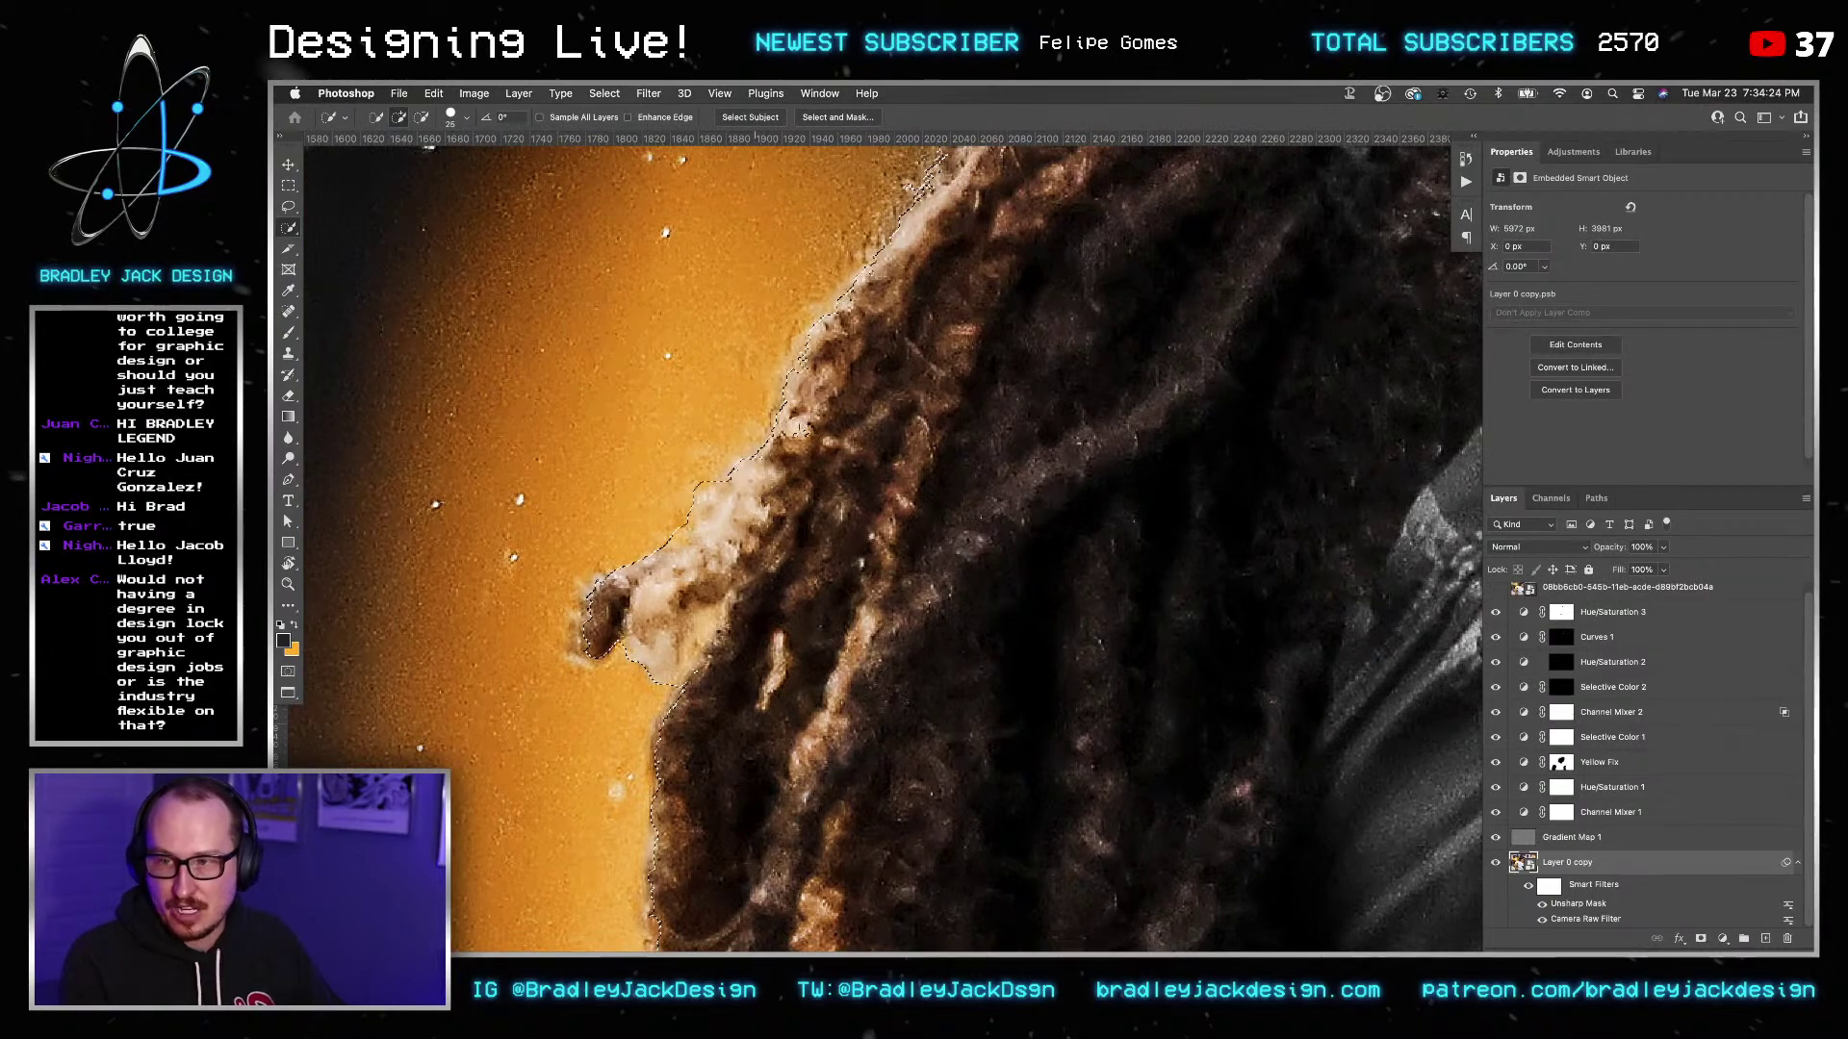
drag(872, 396, 854, 171)
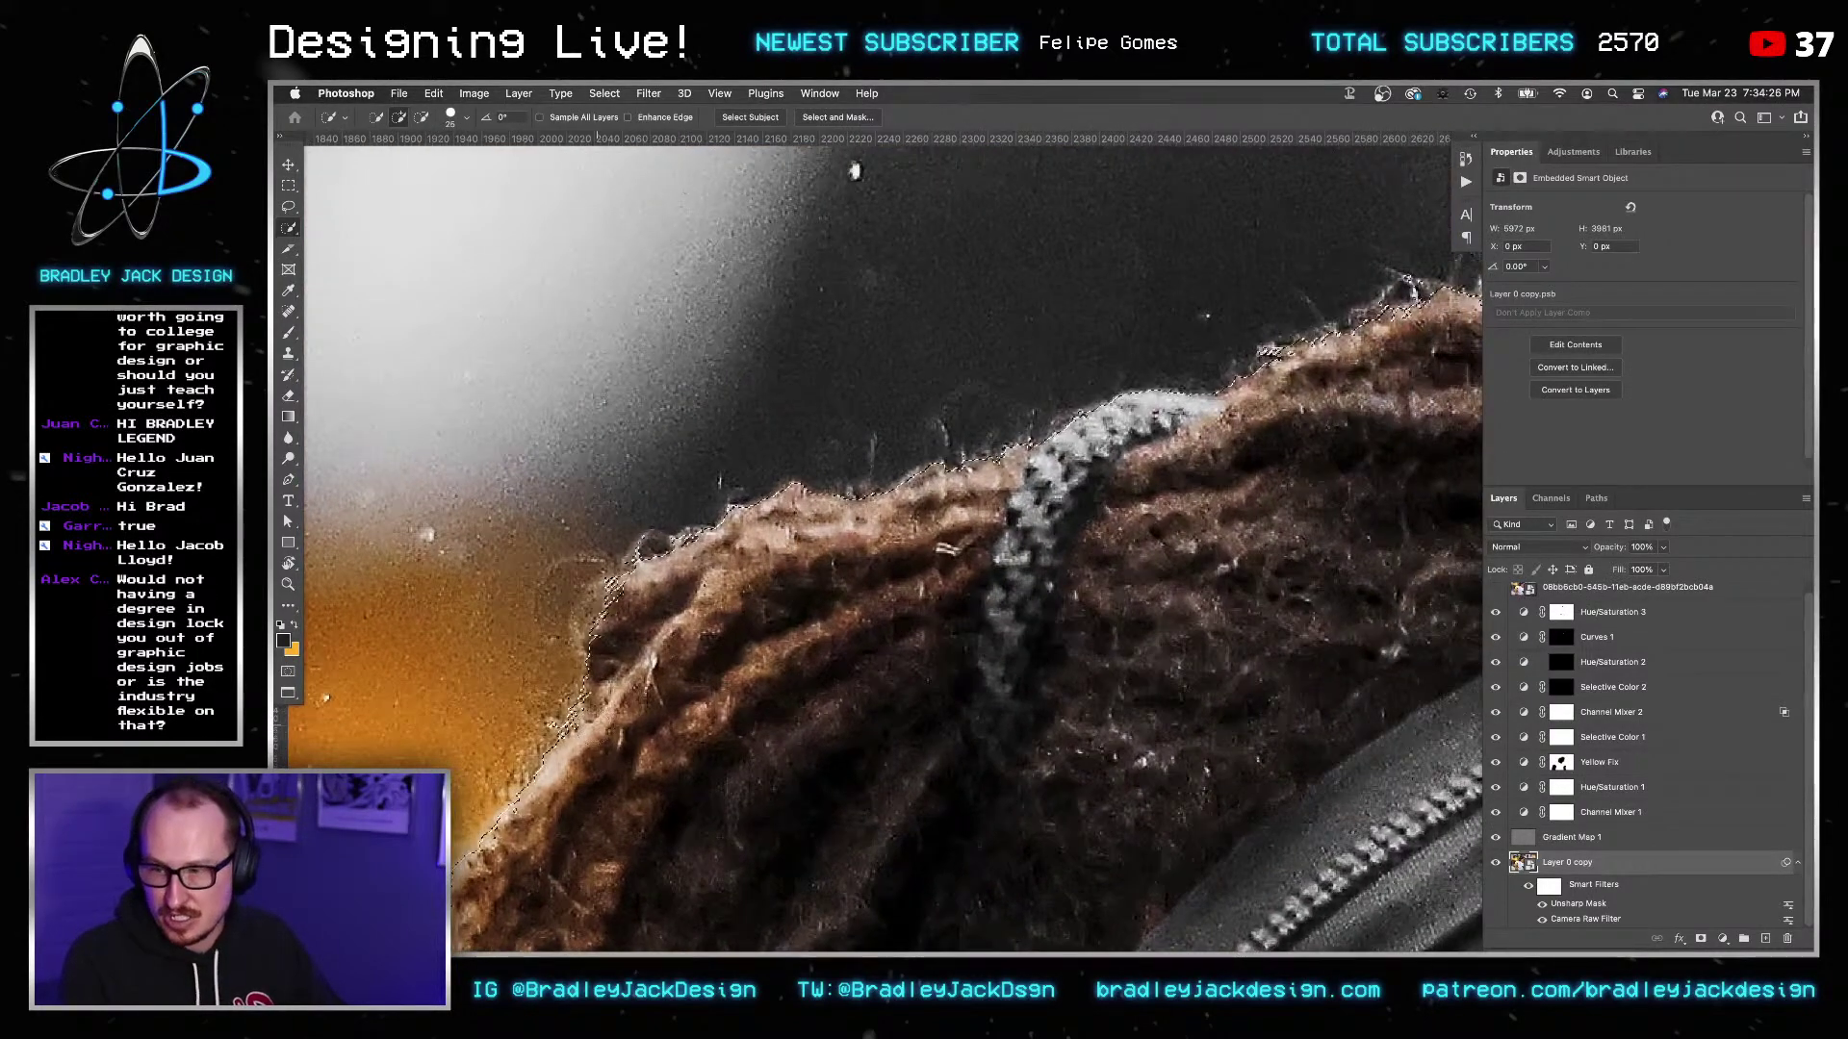
Refine the selection over the top of the hair and the headband's upper edge with a larger brush.
scroll(1146, 492, right, 15)
scroll(1146, 492, down, 6)
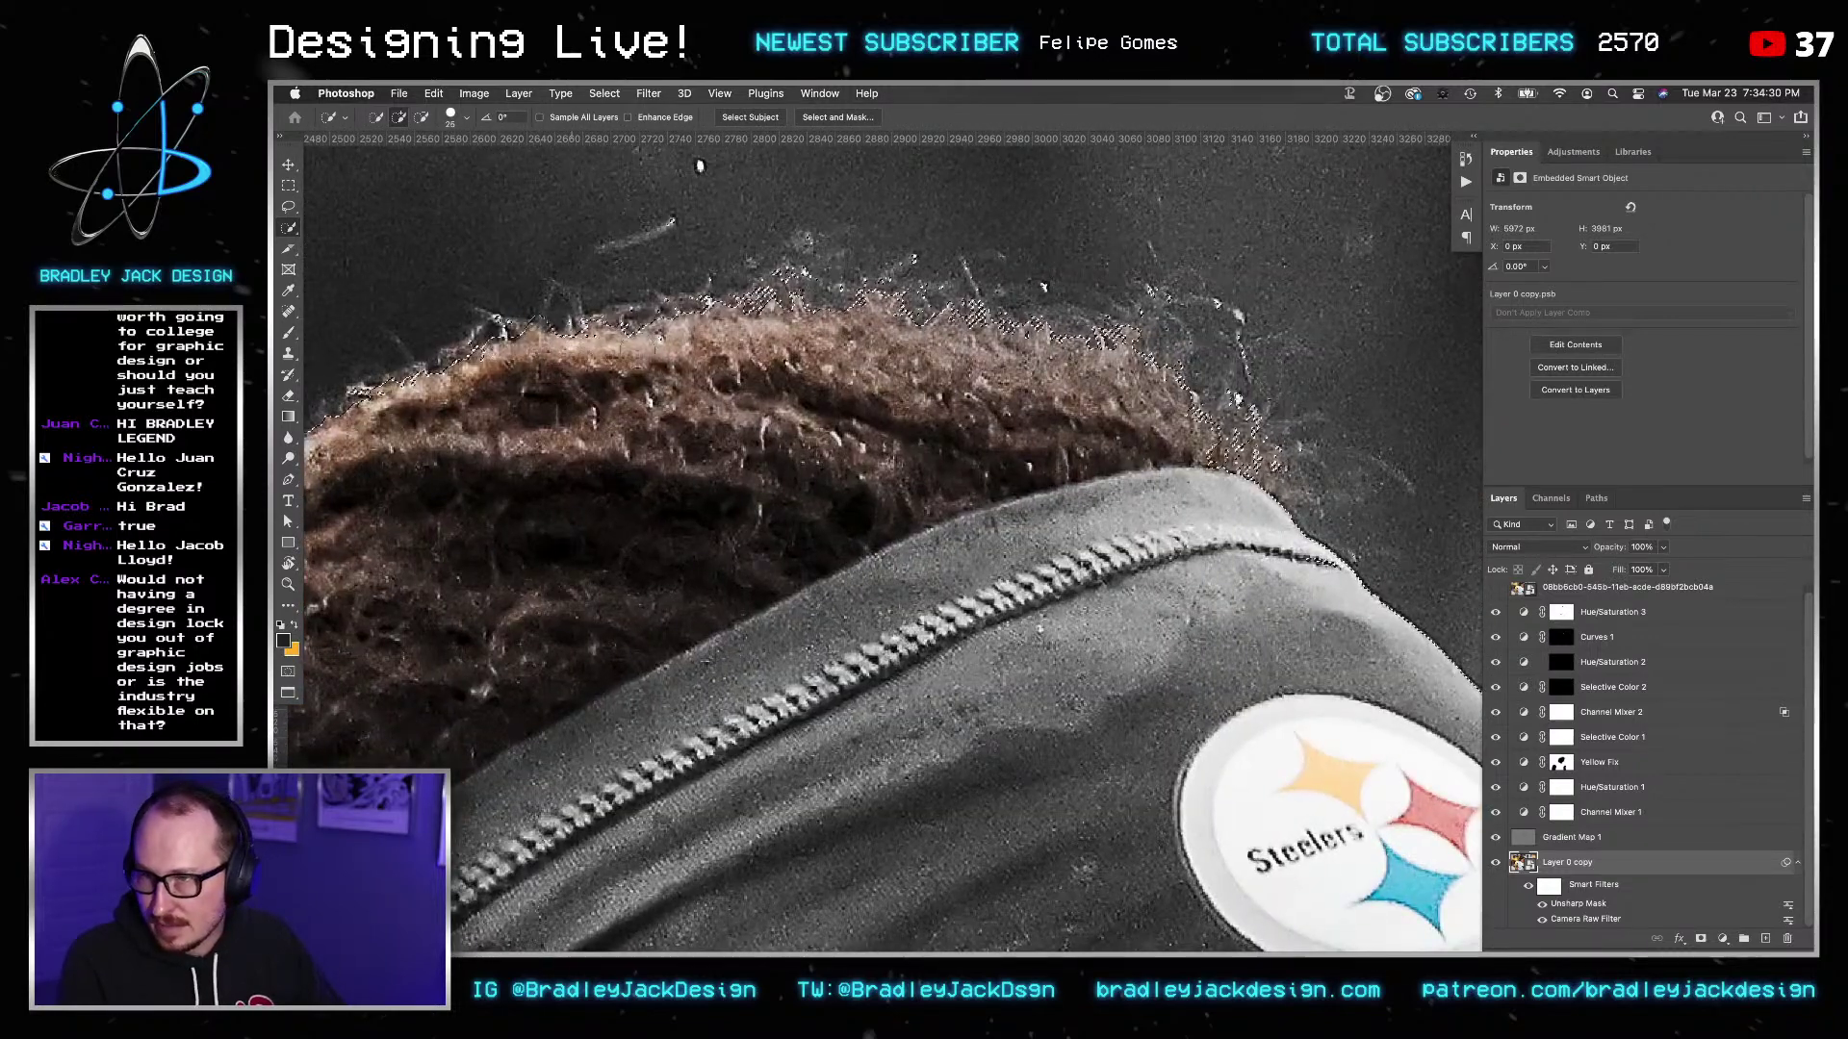
scroll(1037, 467, down, 2)
scroll(1037, 468, right, 3)
key(bracketright)
key(bracketright)
key(bracketright)
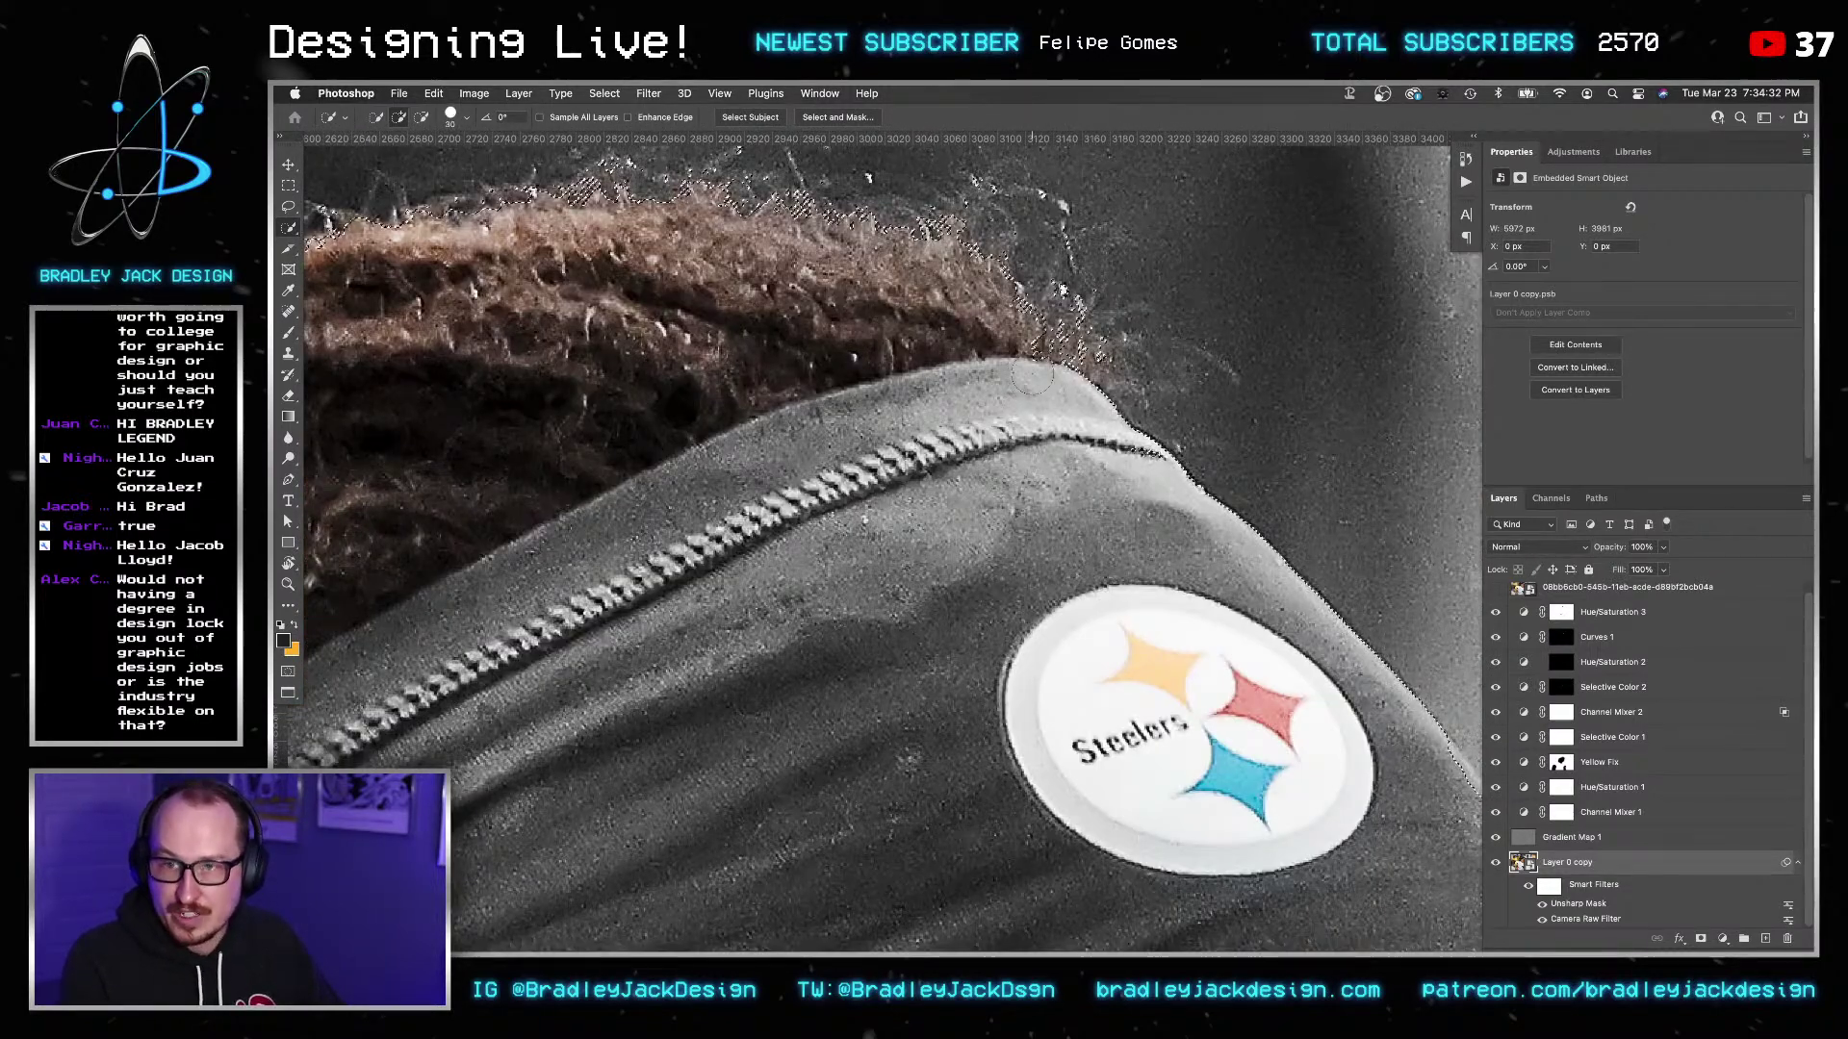
scroll(869, 178, down, 4)
scroll(869, 178, right, 4)
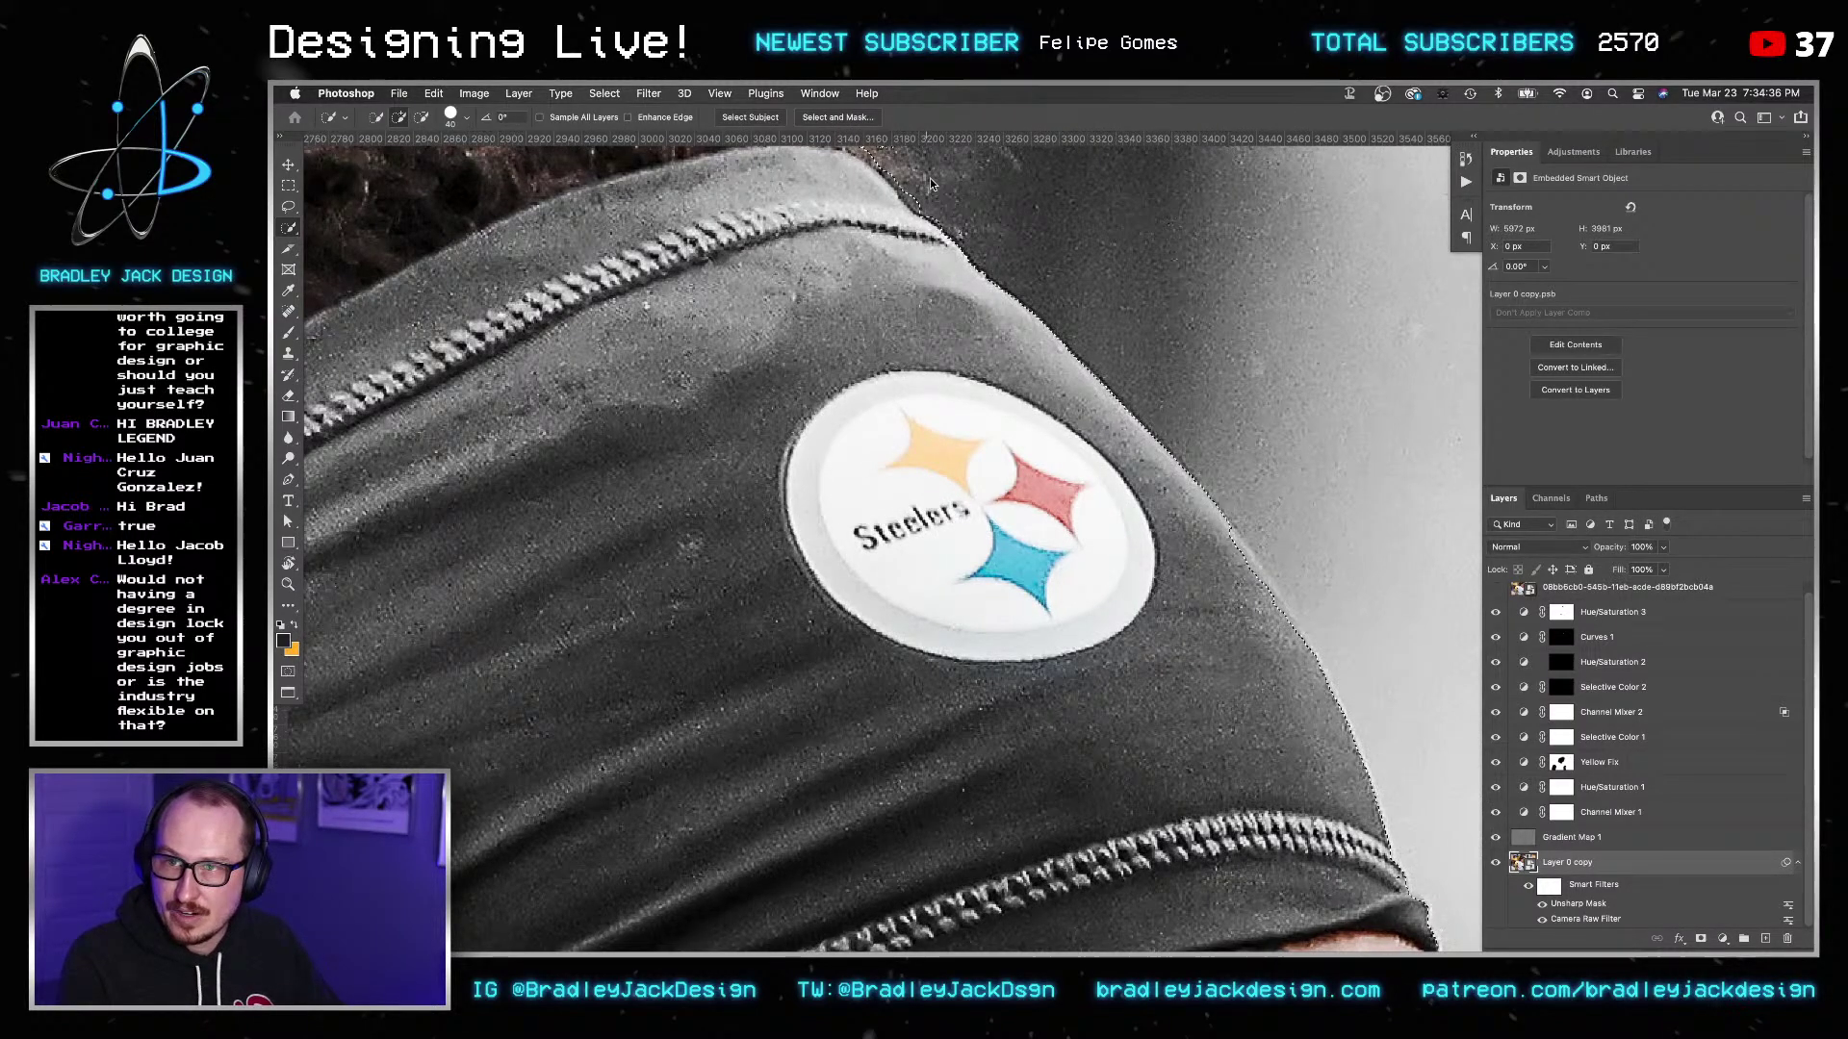
Refine the player selection around the lips, using a smaller brush for the gap between them.
key(ctrl+d)
scroll(1090, 673, down, 4)
scroll(1089, 673, right, 2)
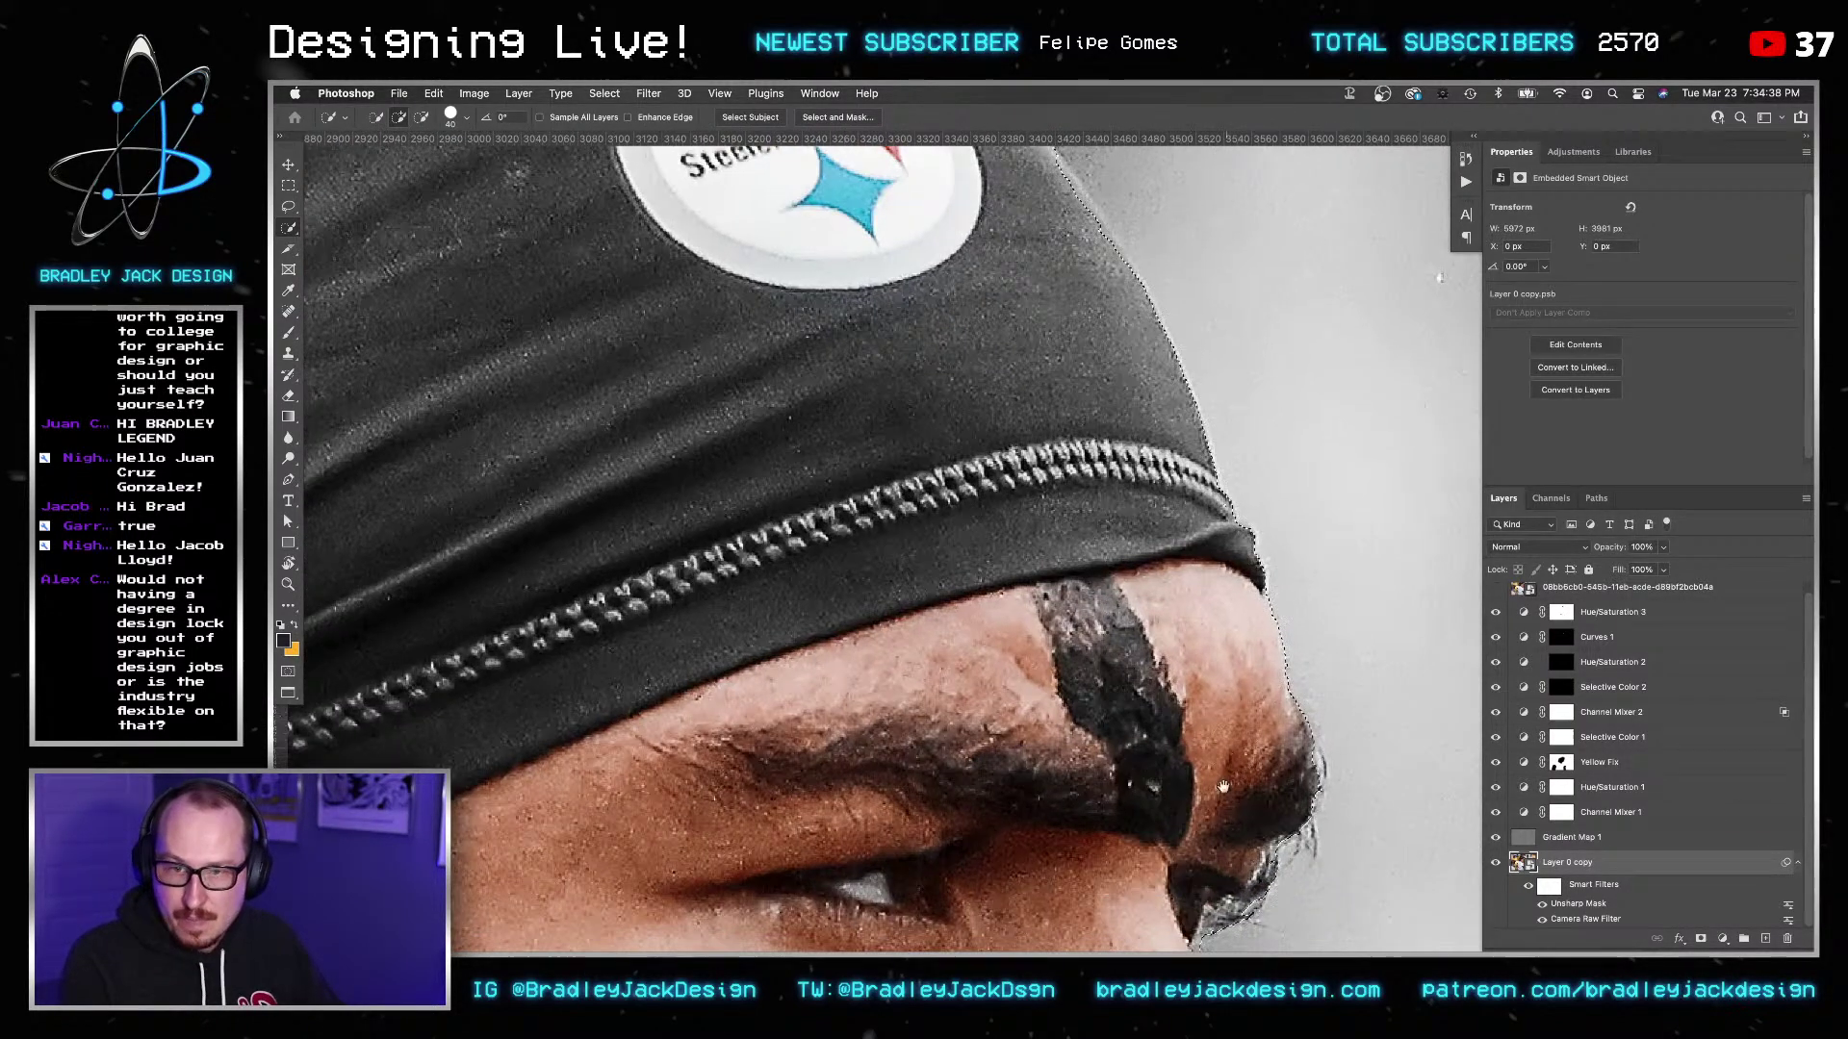
scroll(1042, 411, down, 5)
scroll(1042, 411, right, 2)
scroll(1034, 424, down, 4)
scroll(1034, 424, right, 1)
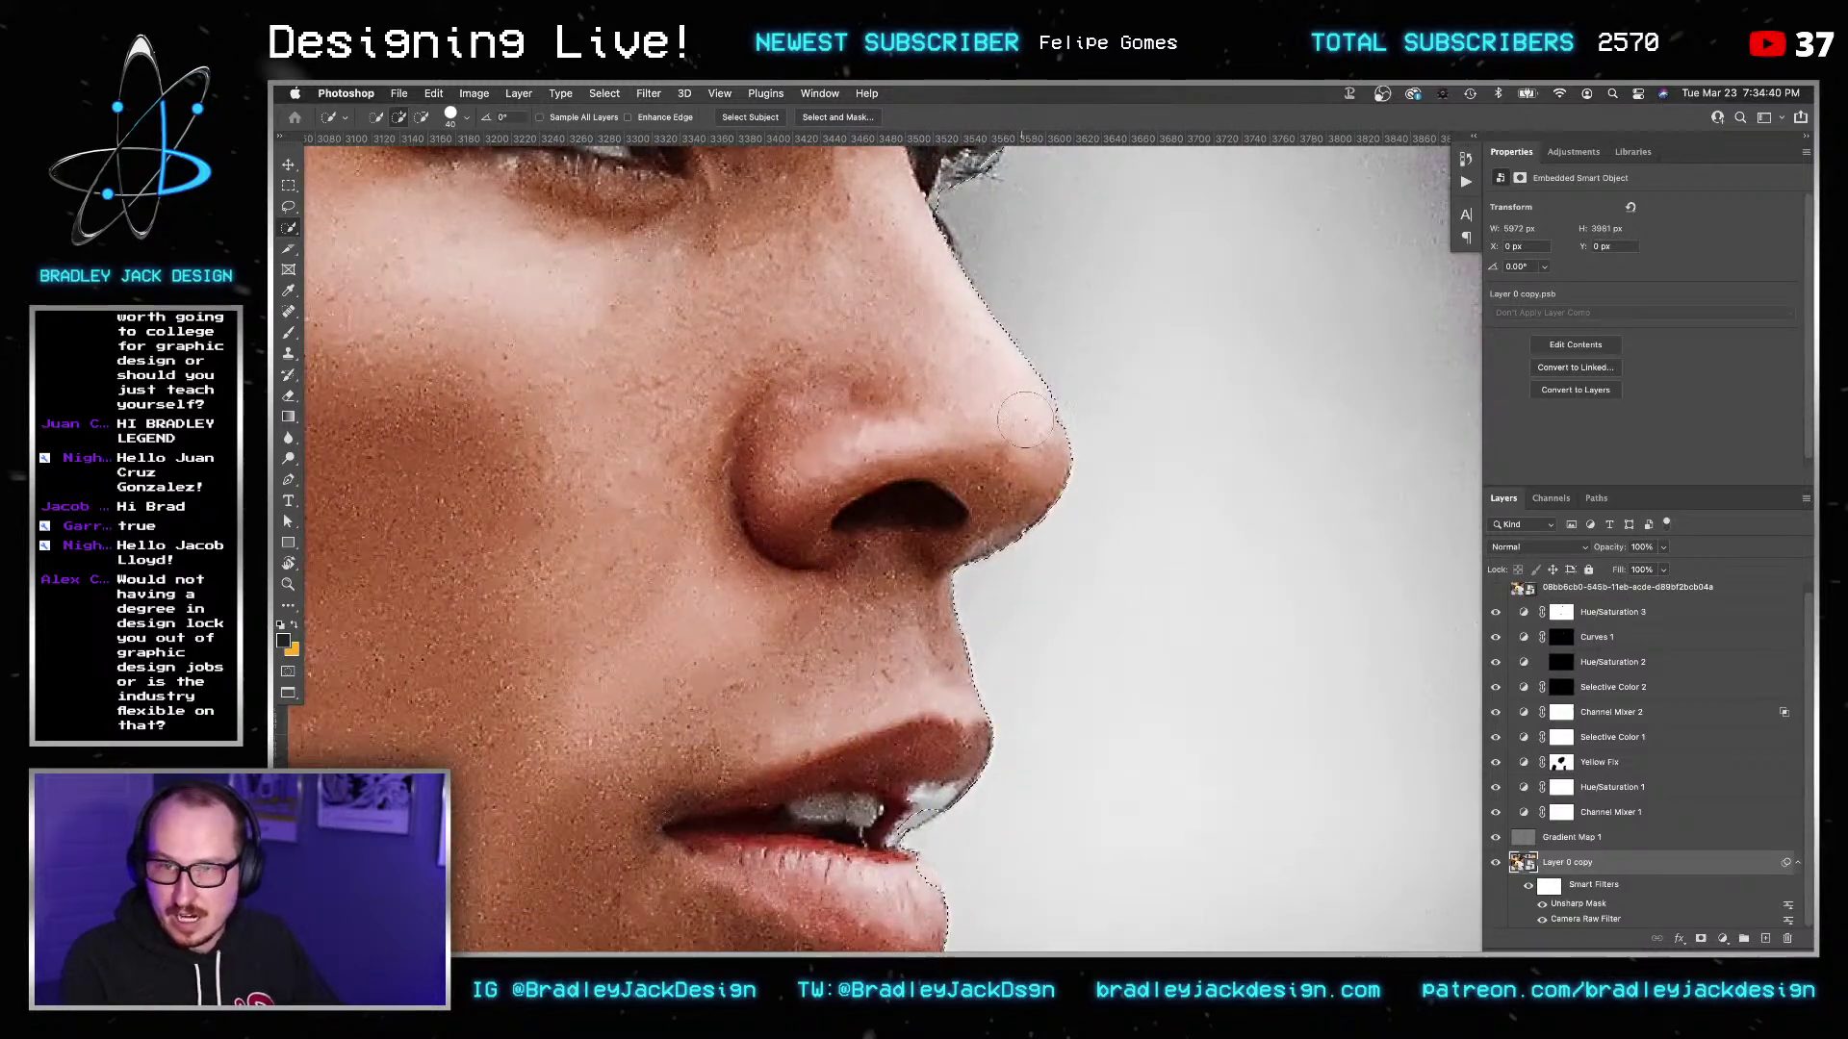
scroll(1006, 511, down, 6)
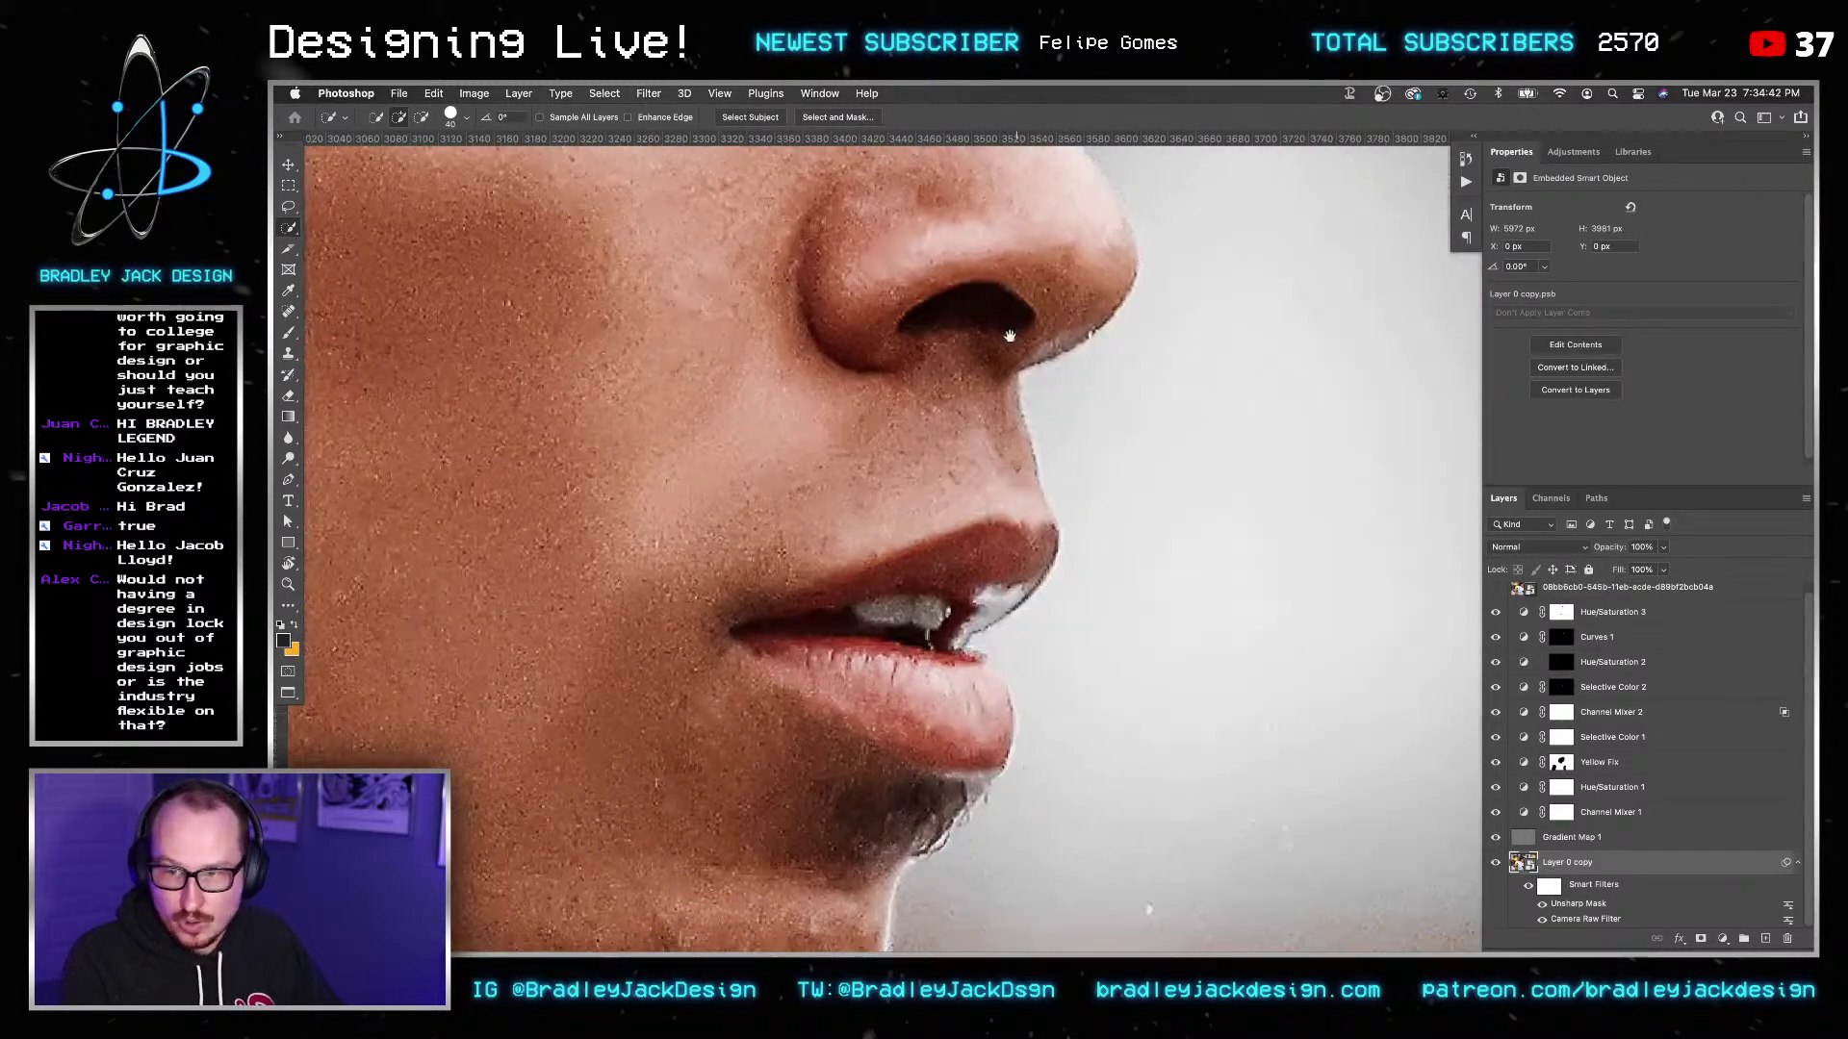
scroll(1007, 511, left, 1)
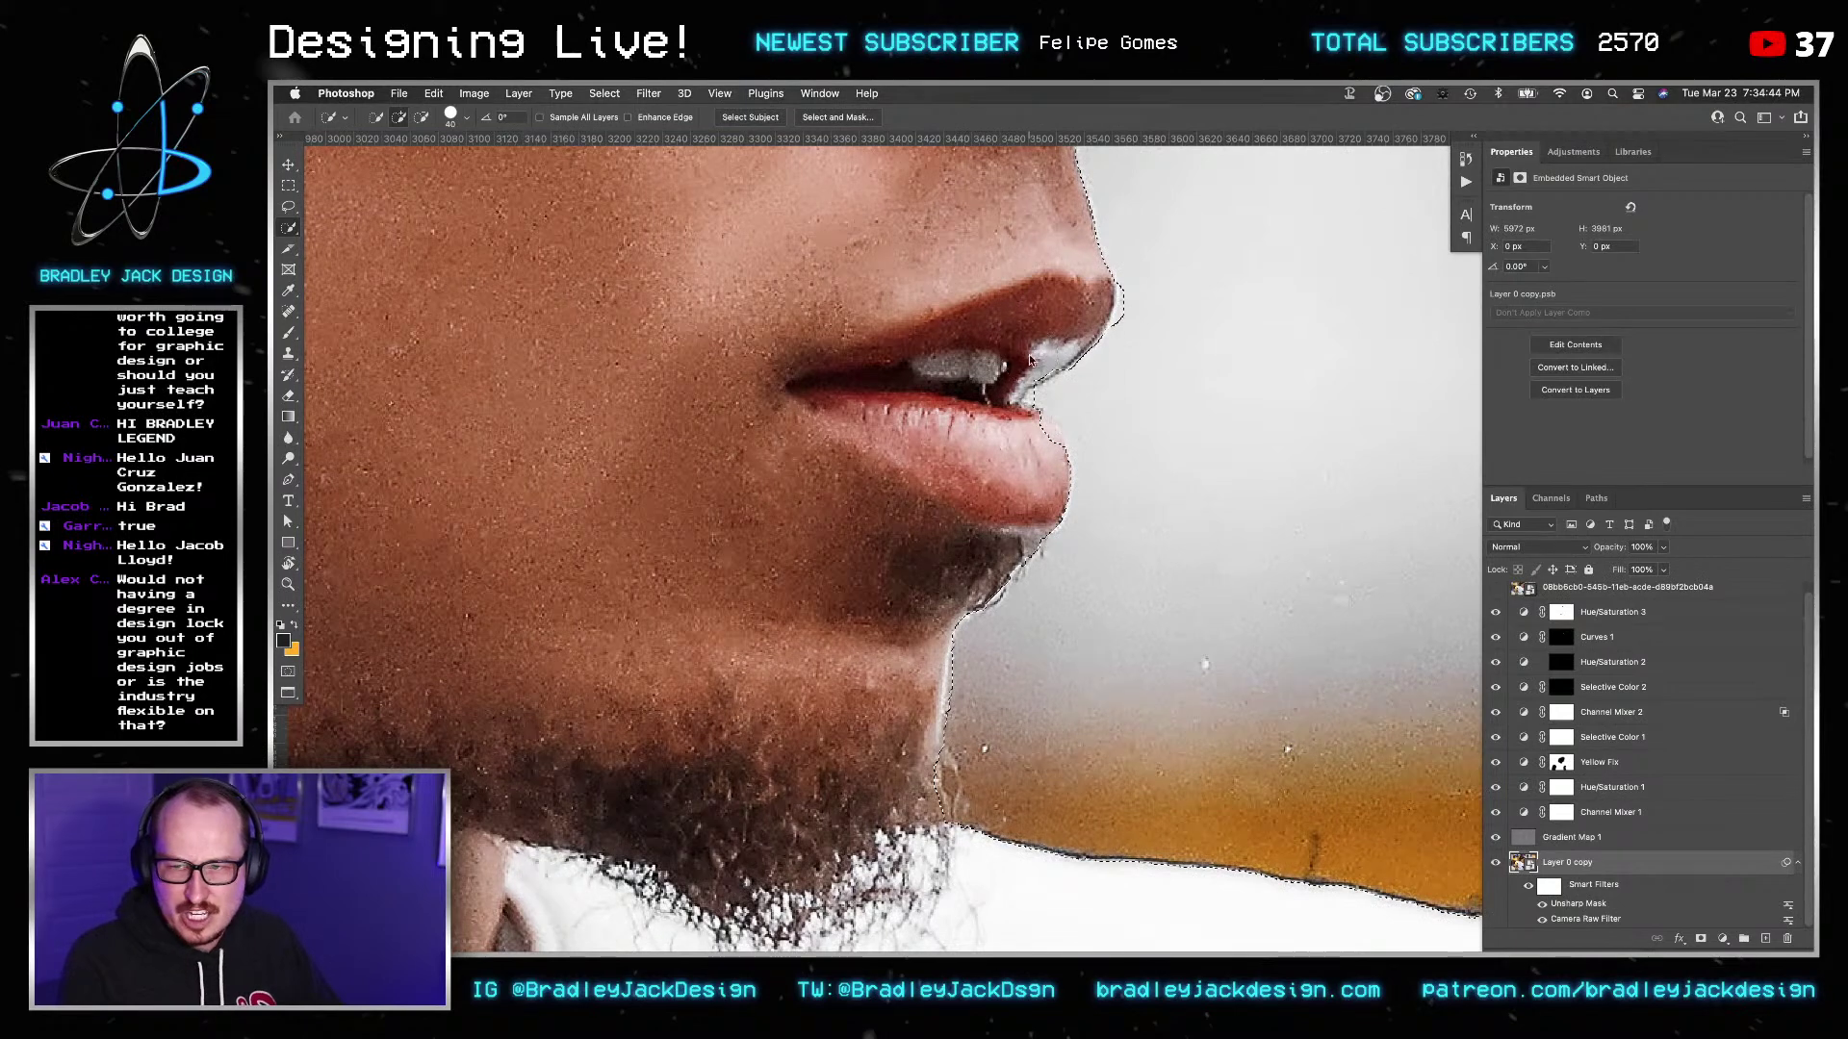
drag(1025, 351, 1053, 389)
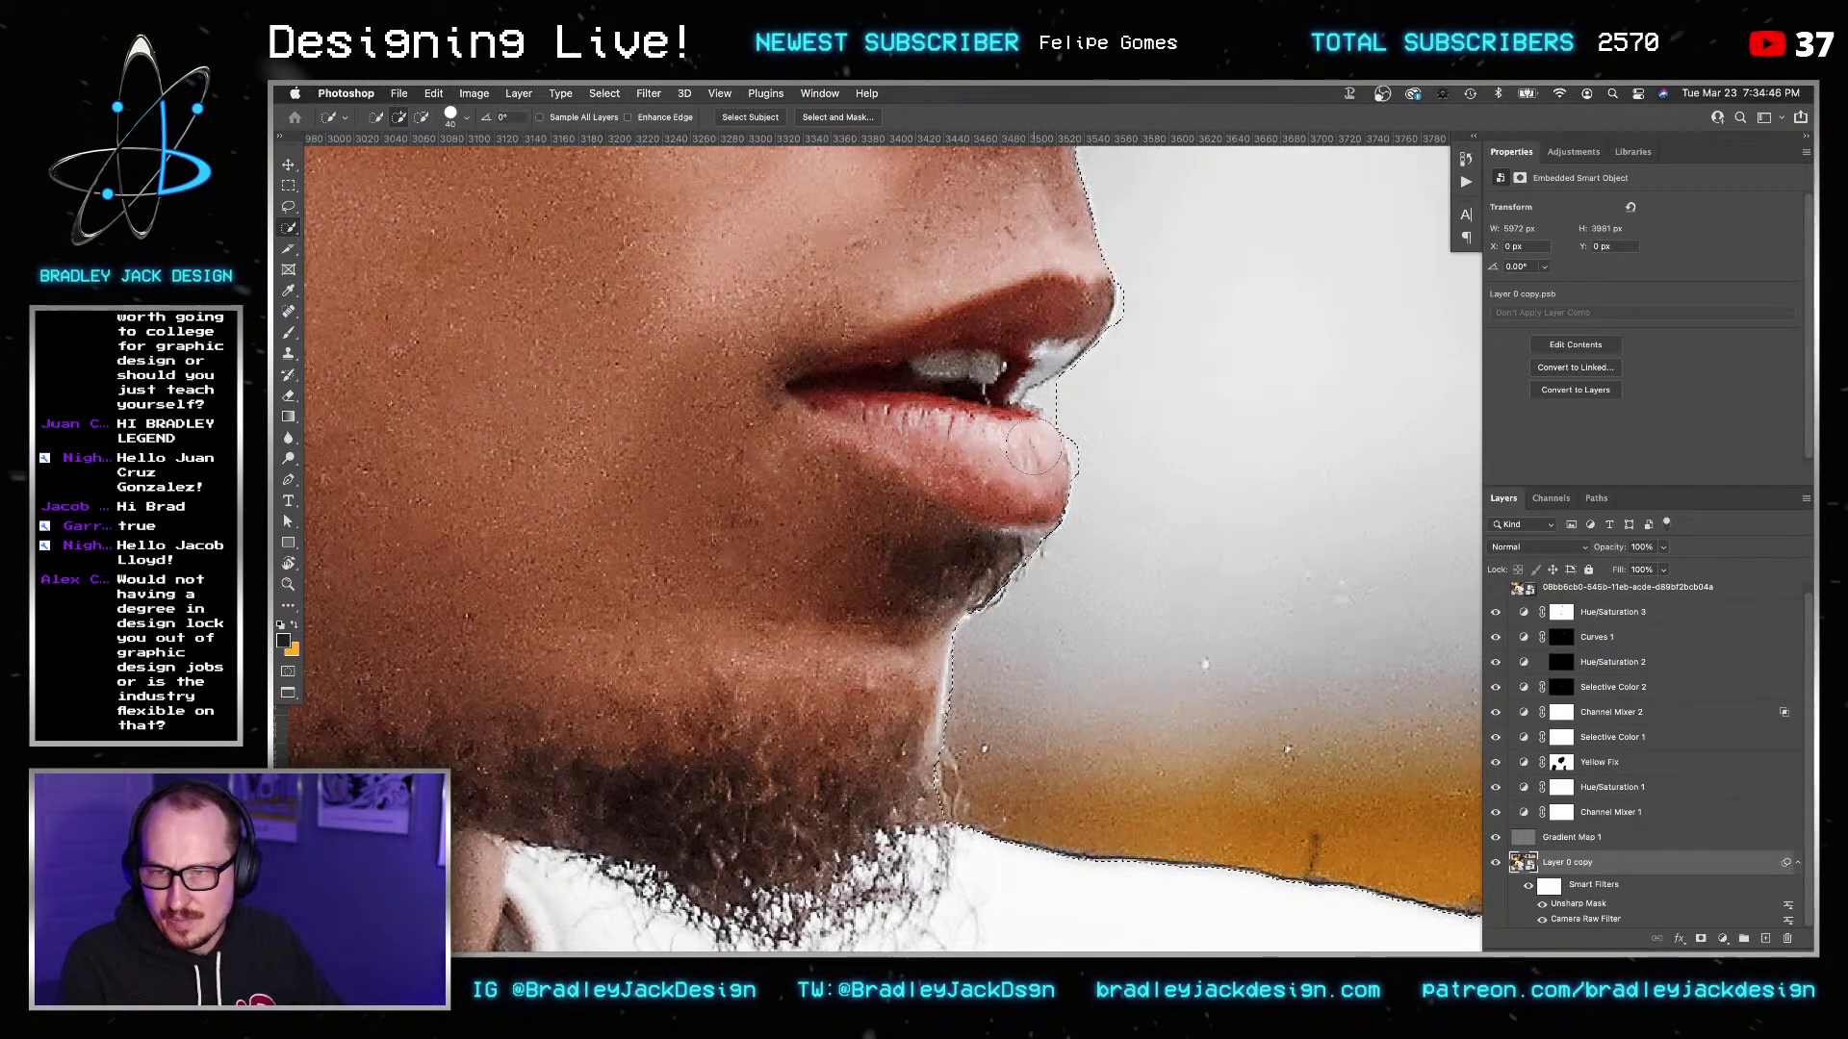
key(bracketleft)
key(bracketleft)
key(bracketleft)
key(bracketleft)
mouse_move(1049, 394)
mouse_down()
mouse_move(1090, 387)
mouse_move(1116, 166)
mouse_up()
Refine the selection where the chin beard meets the white jersey with a larger brush.
key(bracketright)
key(bracketright)
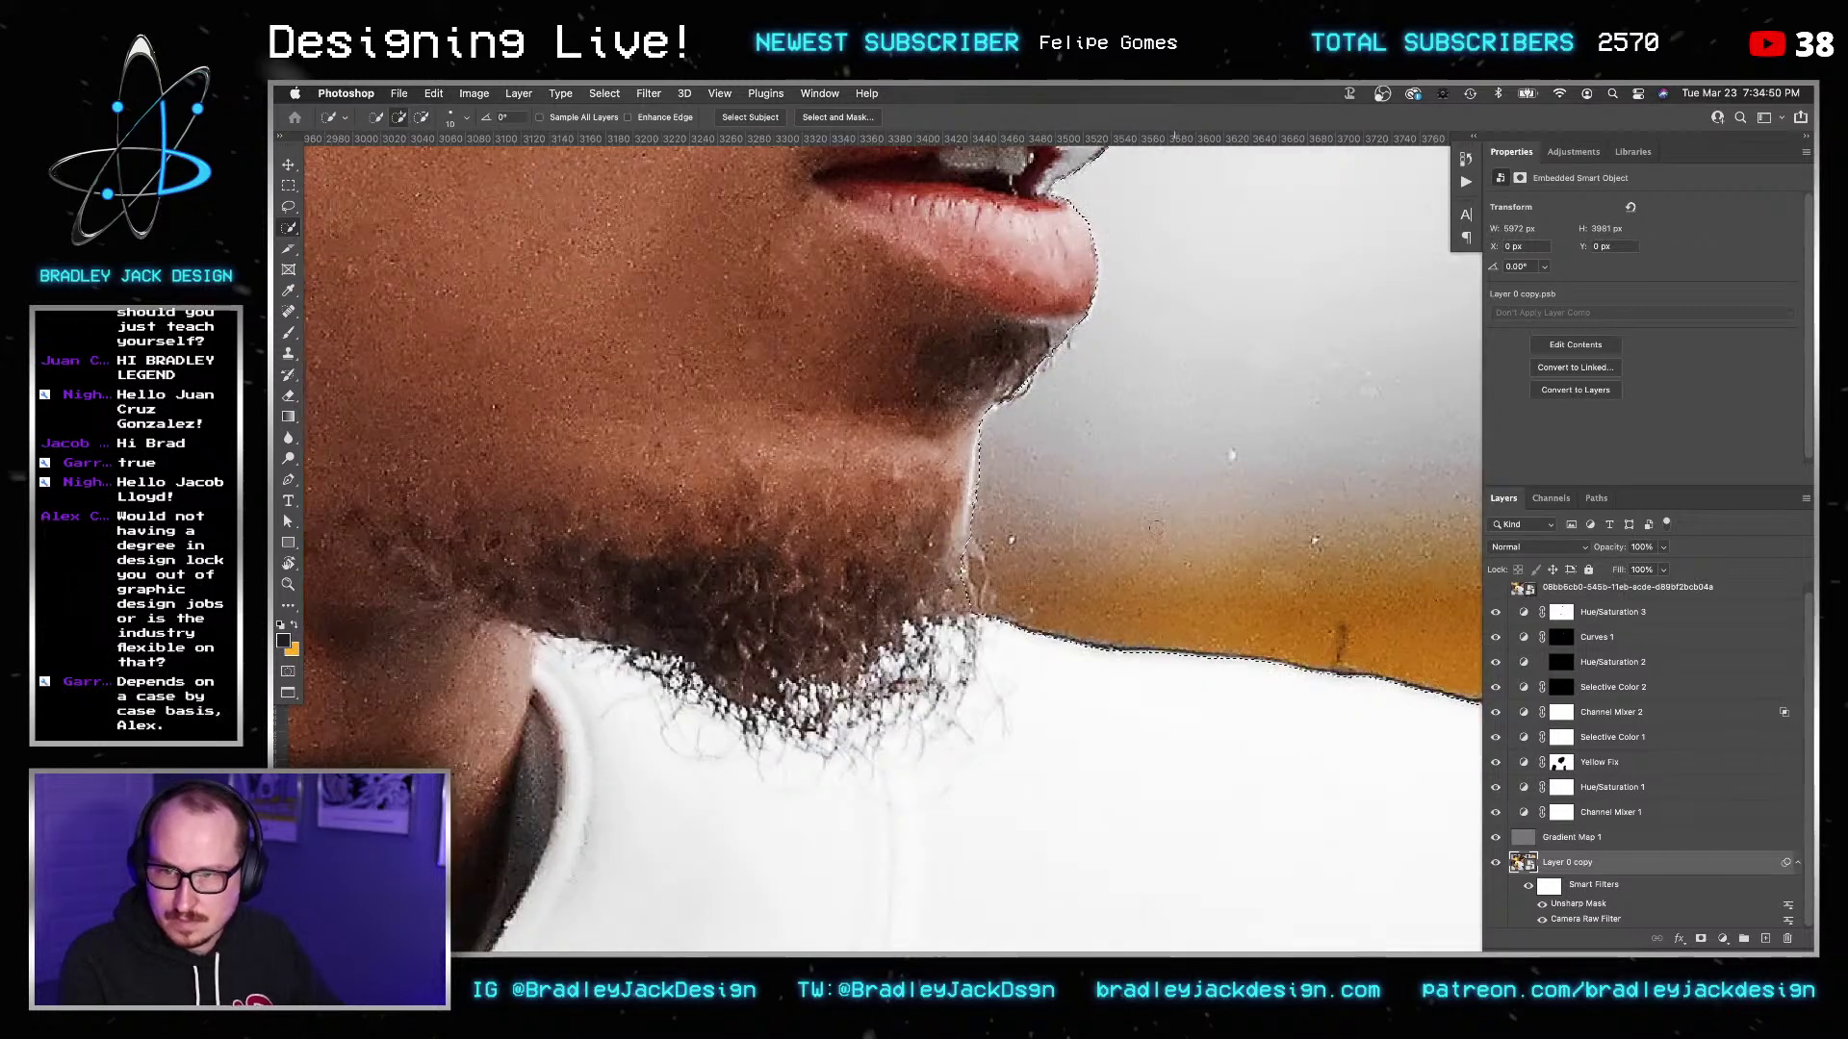
key(bracketright)
drag(1001, 631, 956, 641)
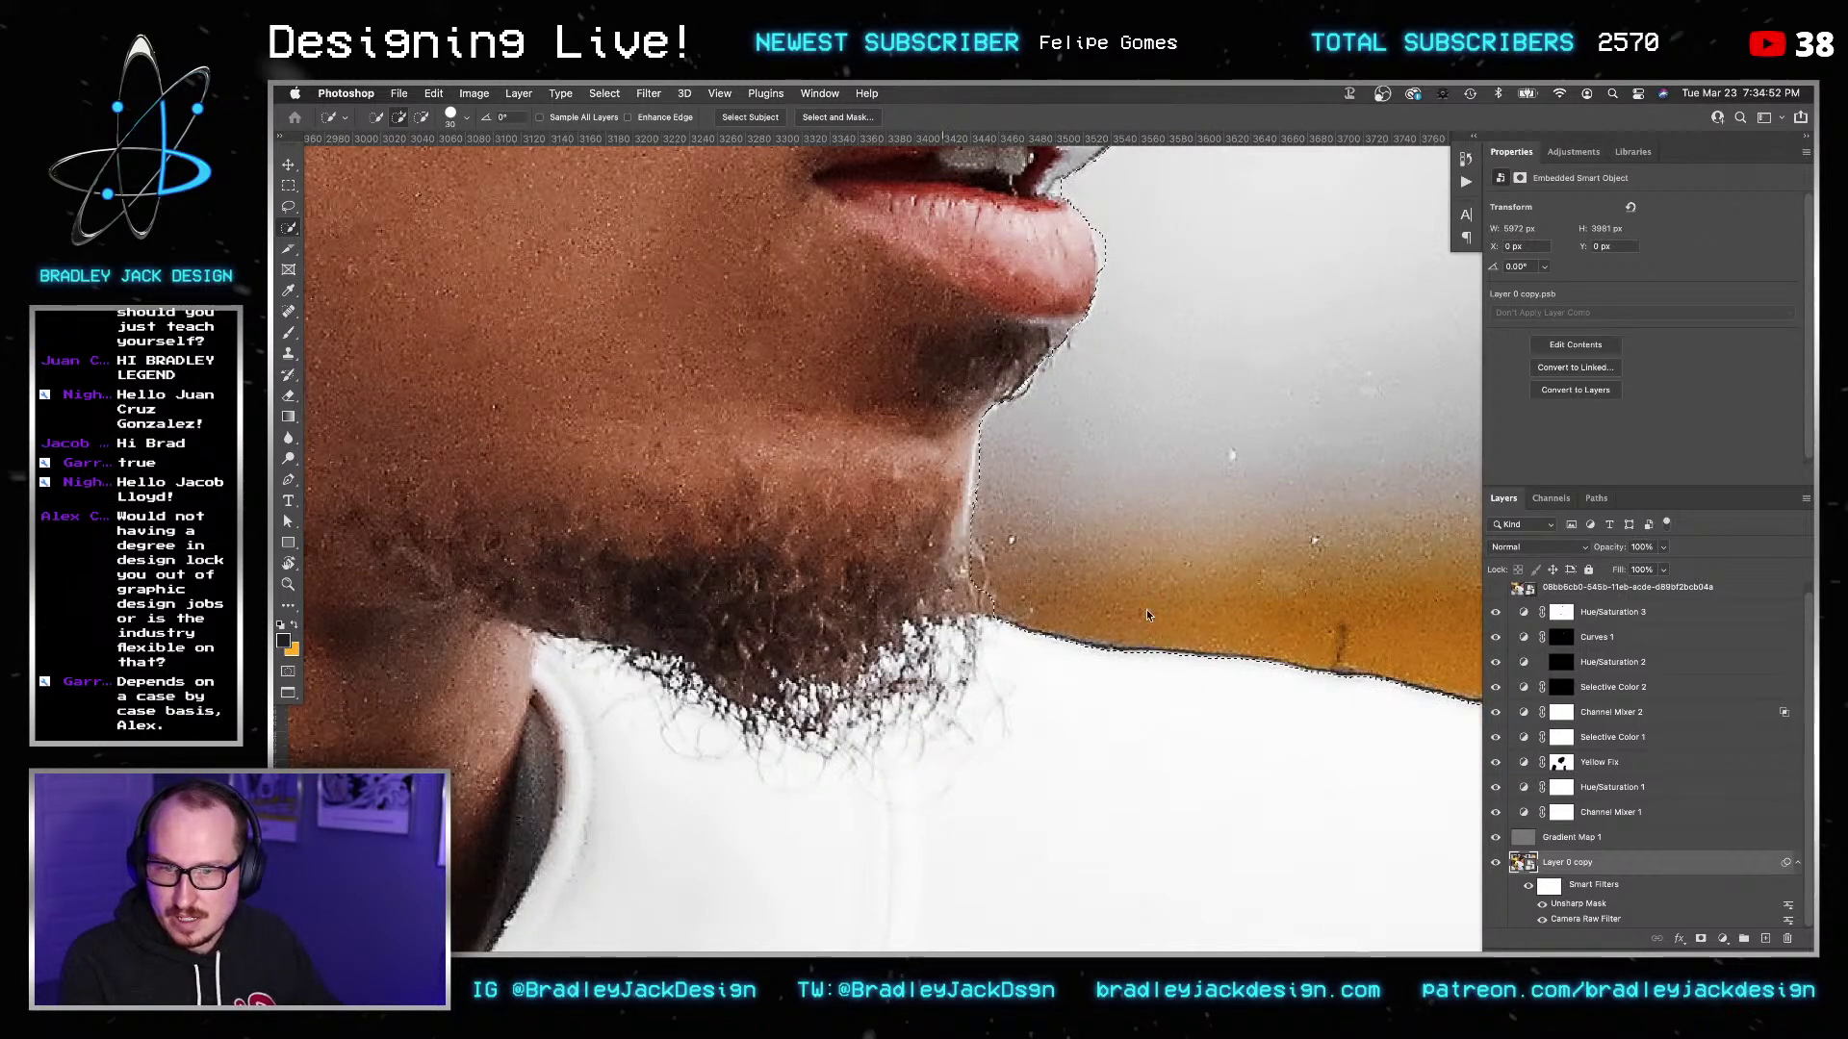
Refine the selection along the far shoulder around its dark grey strip, undoing the last stroke that spills into the background.
drag(1421, 697, 853, 515)
scroll(958, 554, down, 3)
mouse_move(1070, 651)
mouse_down()
mouse_move(1037, 620)
mouse_move(1055, 579)
mouse_move(919, 502)
mouse_up()
scroll(1066, 599, up, 3)
scroll(1063, 600, up, 2)
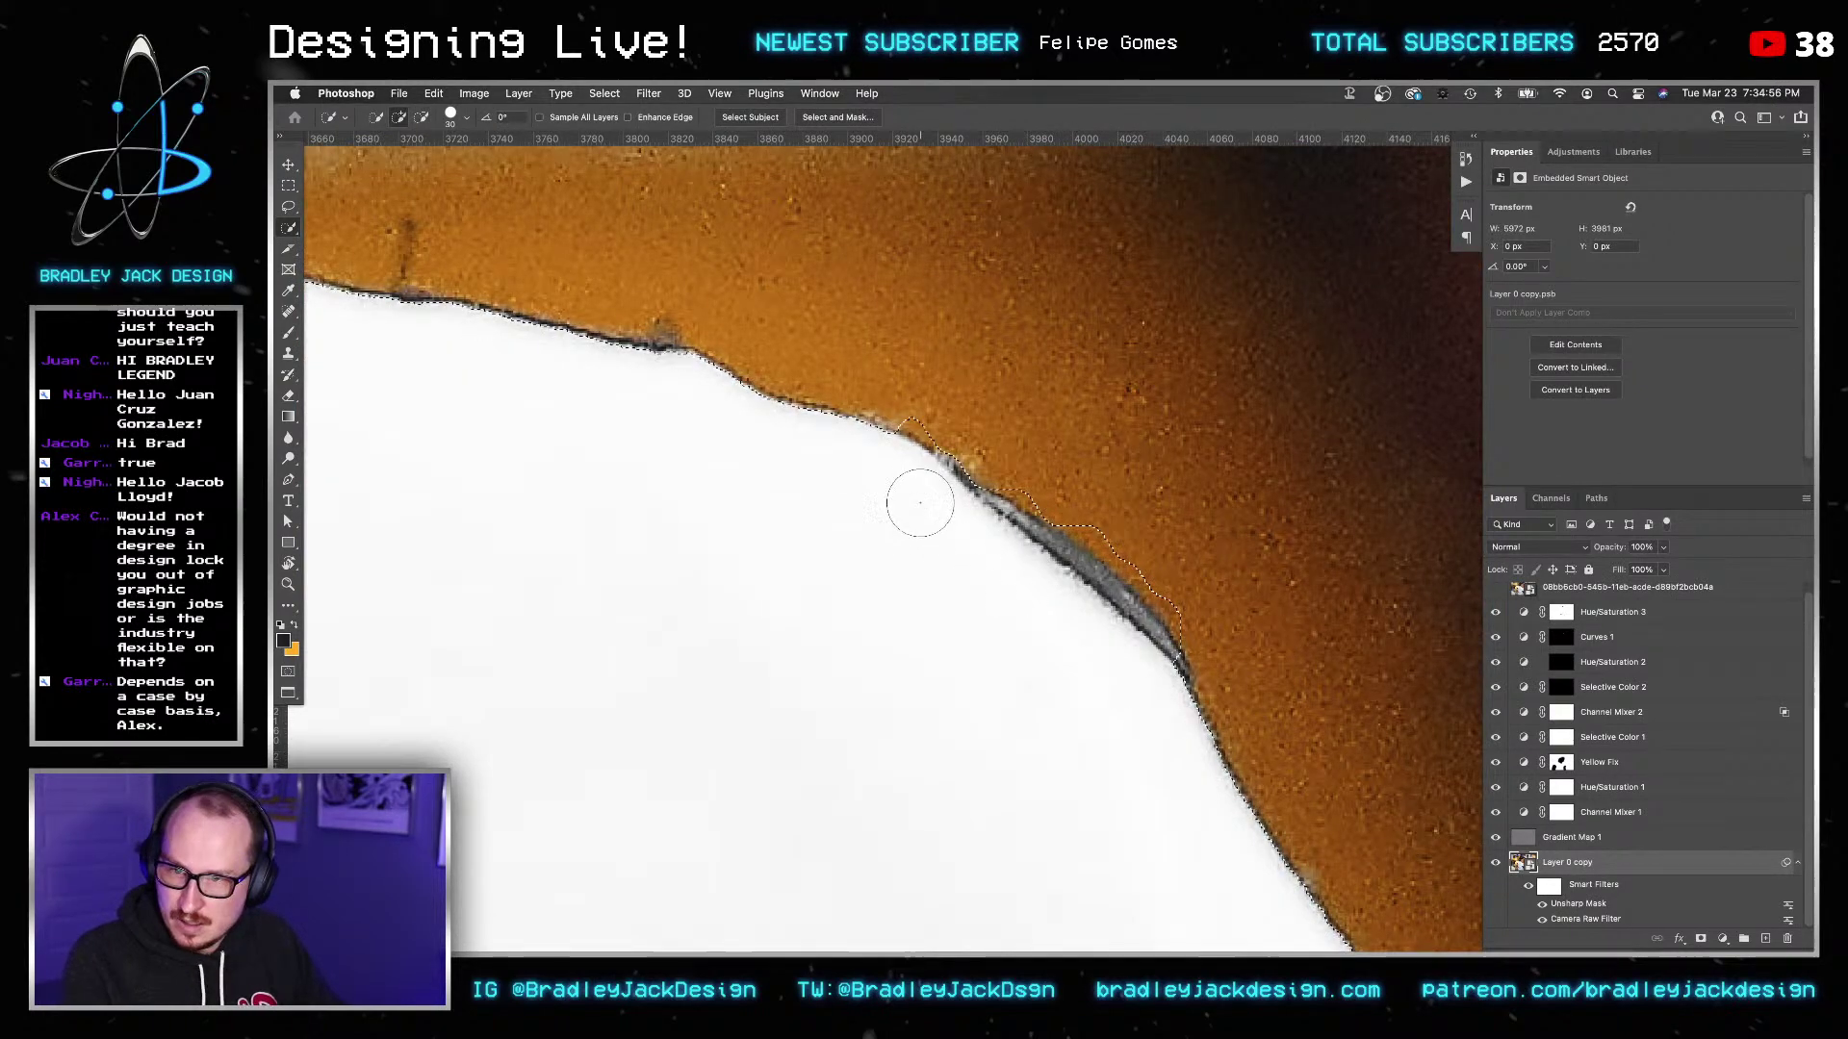
key(ctrl+z)
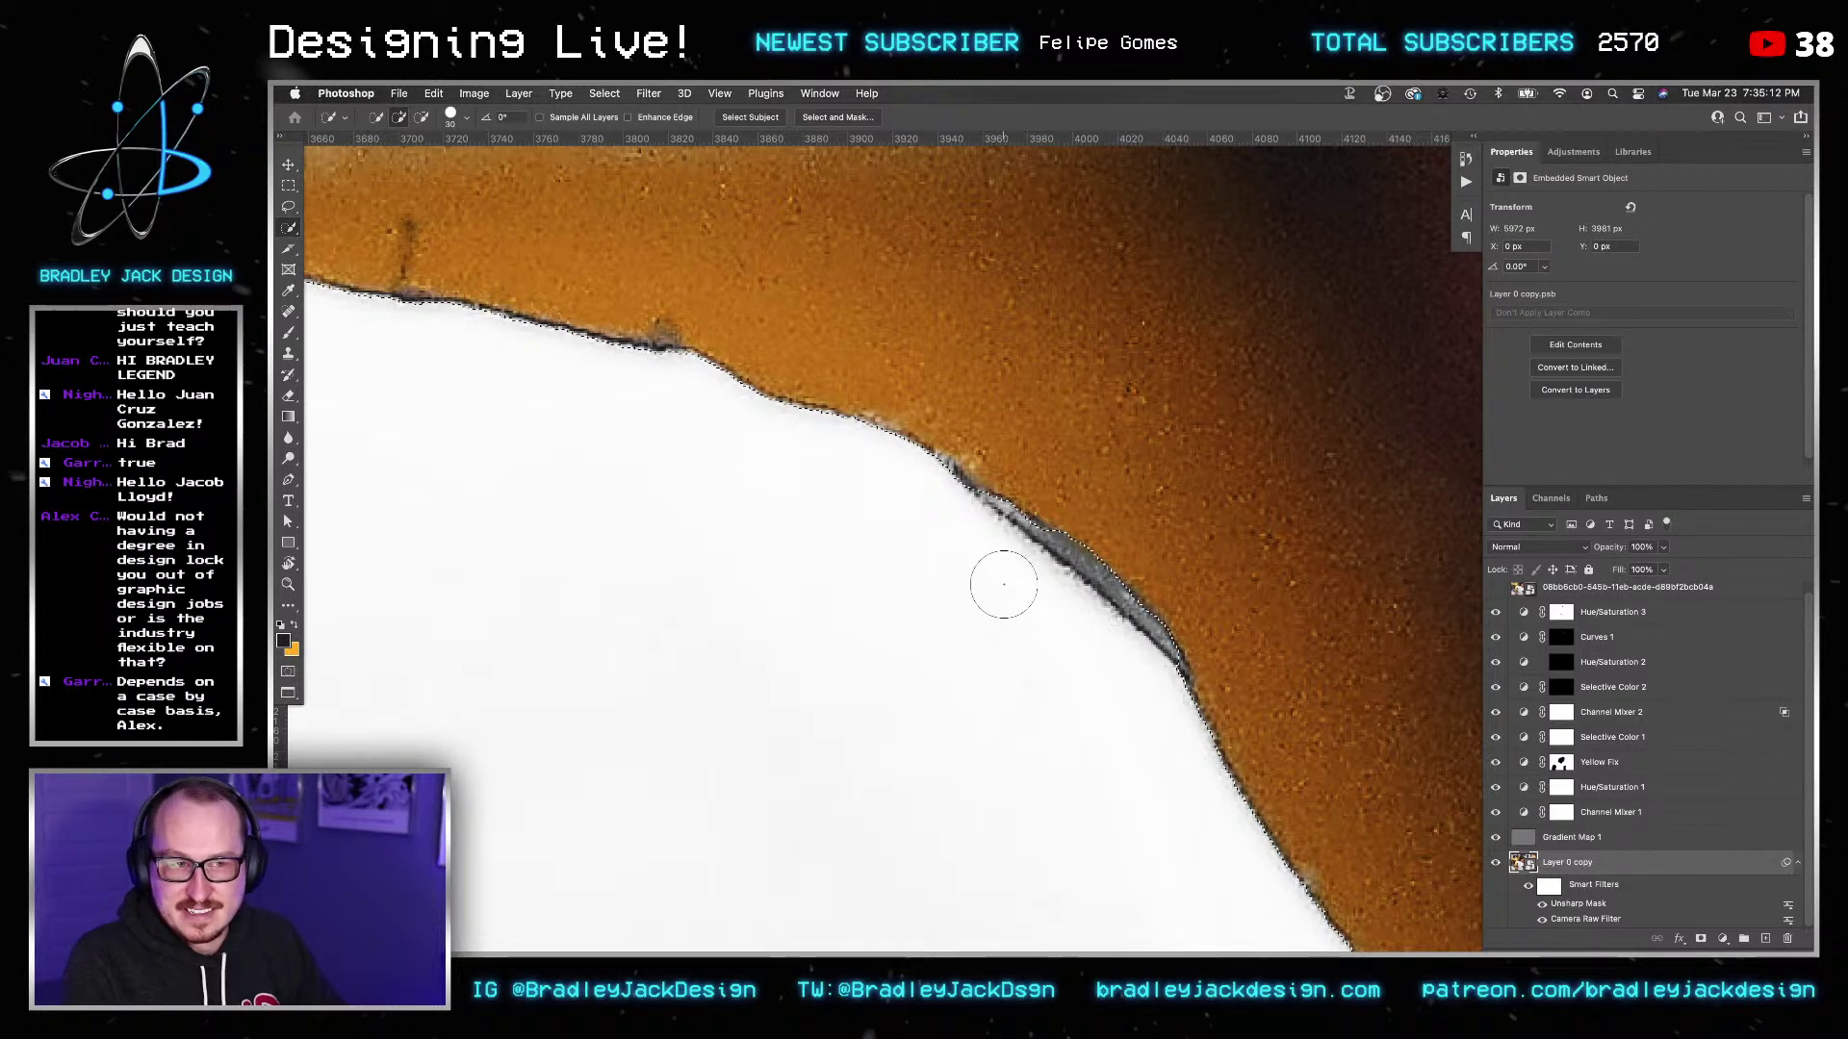
Add the far sleeve's upper black and yellow stripes to the selection along the sleeve's outer edge.
scroll(989, 696, down, 5)
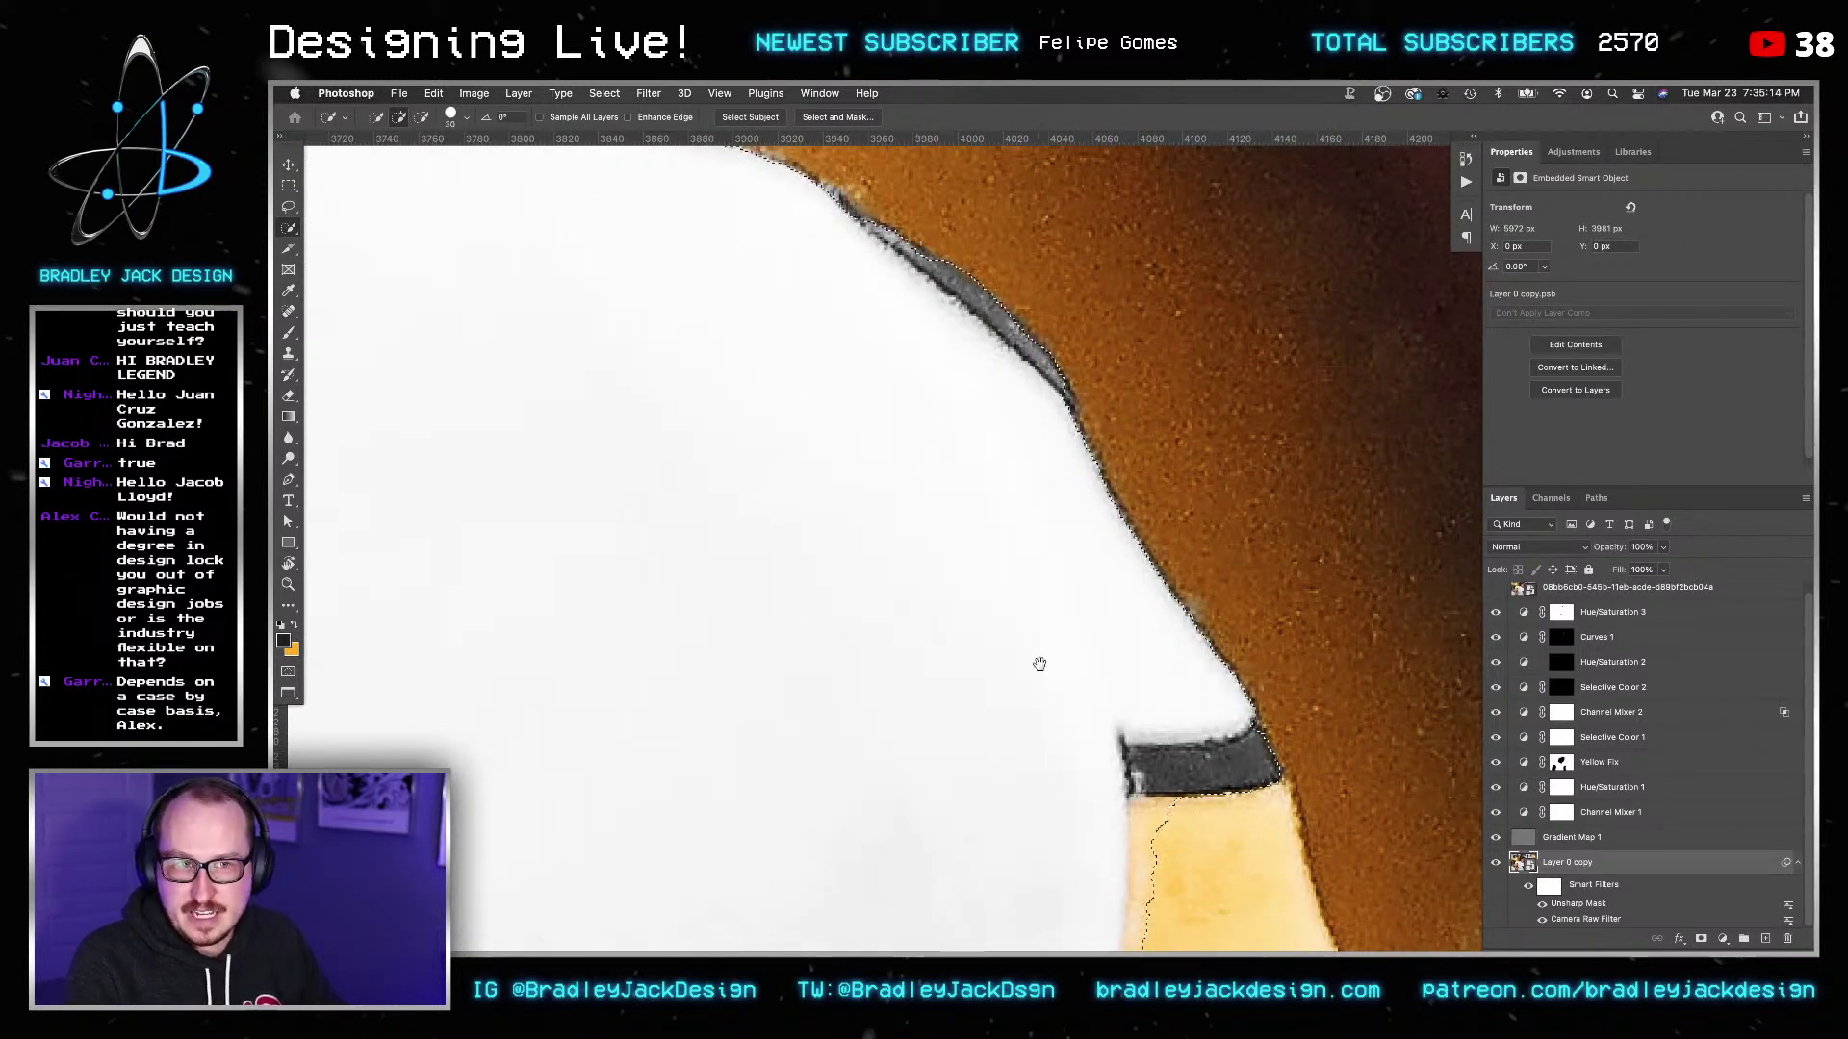
scroll(1039, 663, down, 3)
scroll(1039, 664, right, 3)
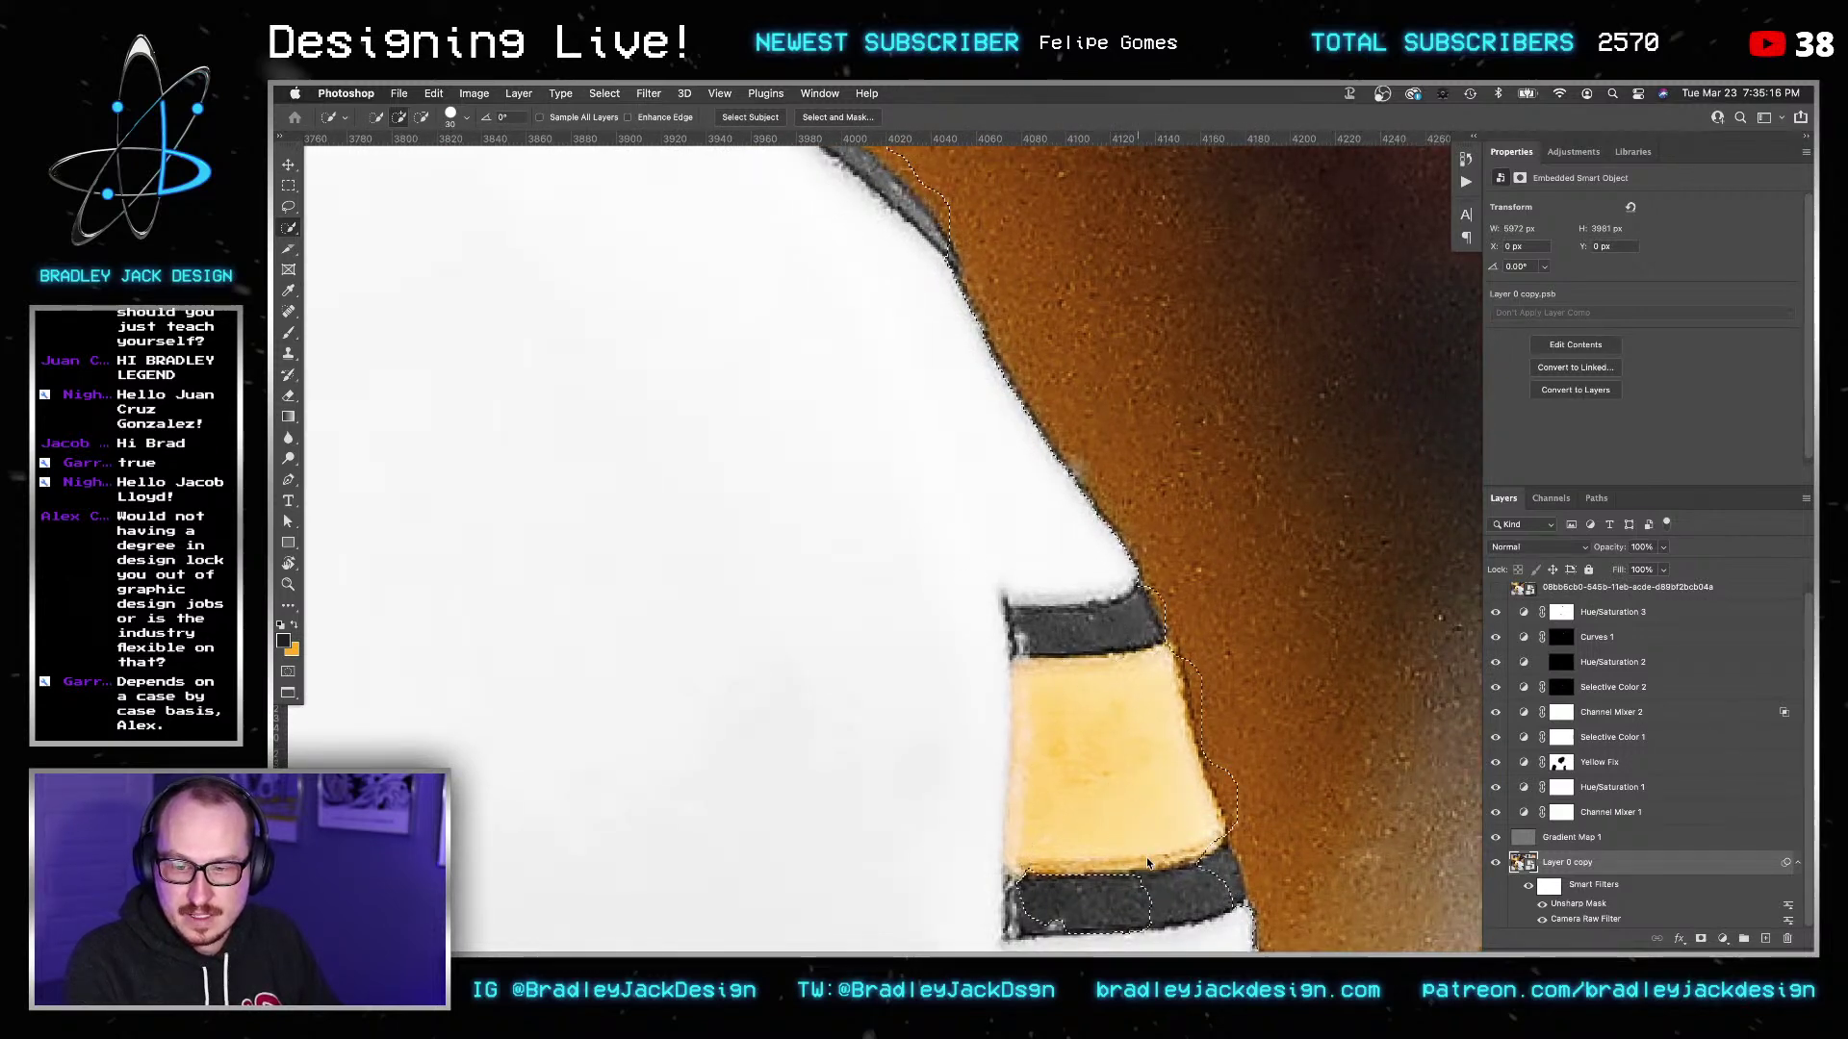
scroll(963, 577, down, 7)
scroll(962, 577, right, 4)
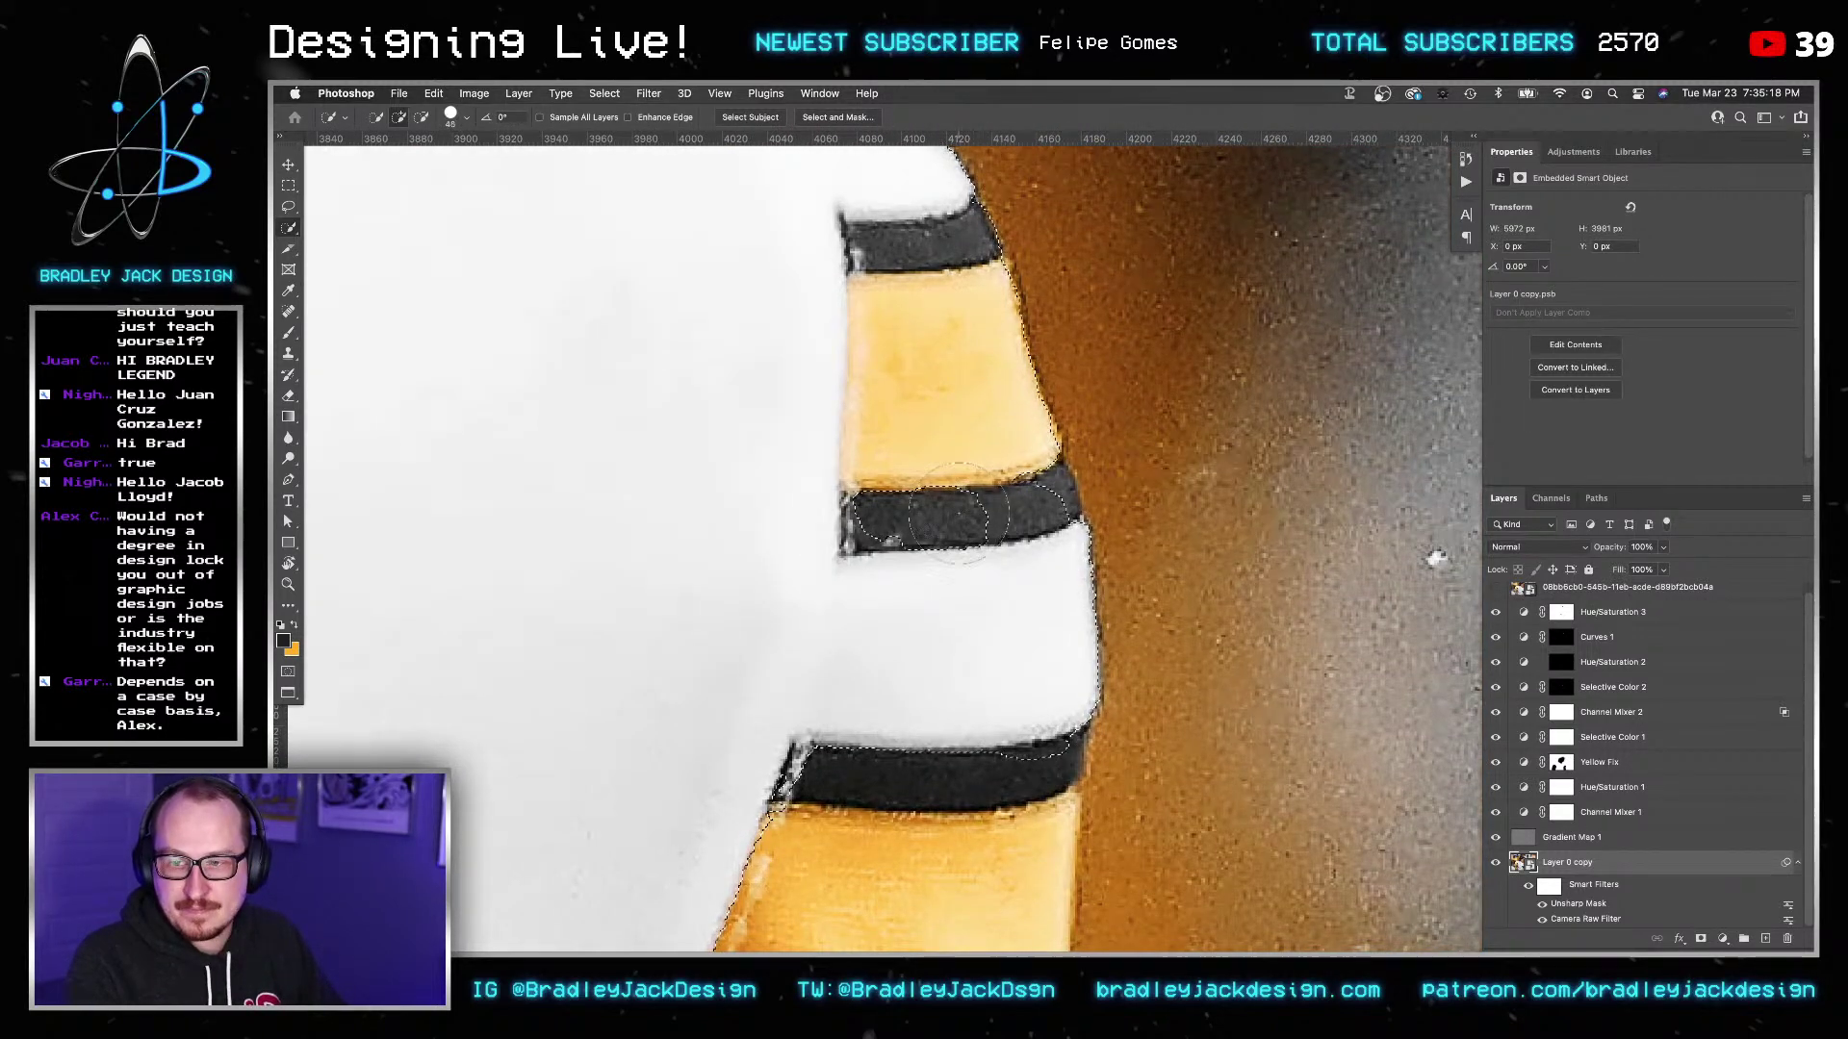
click(939, 522)
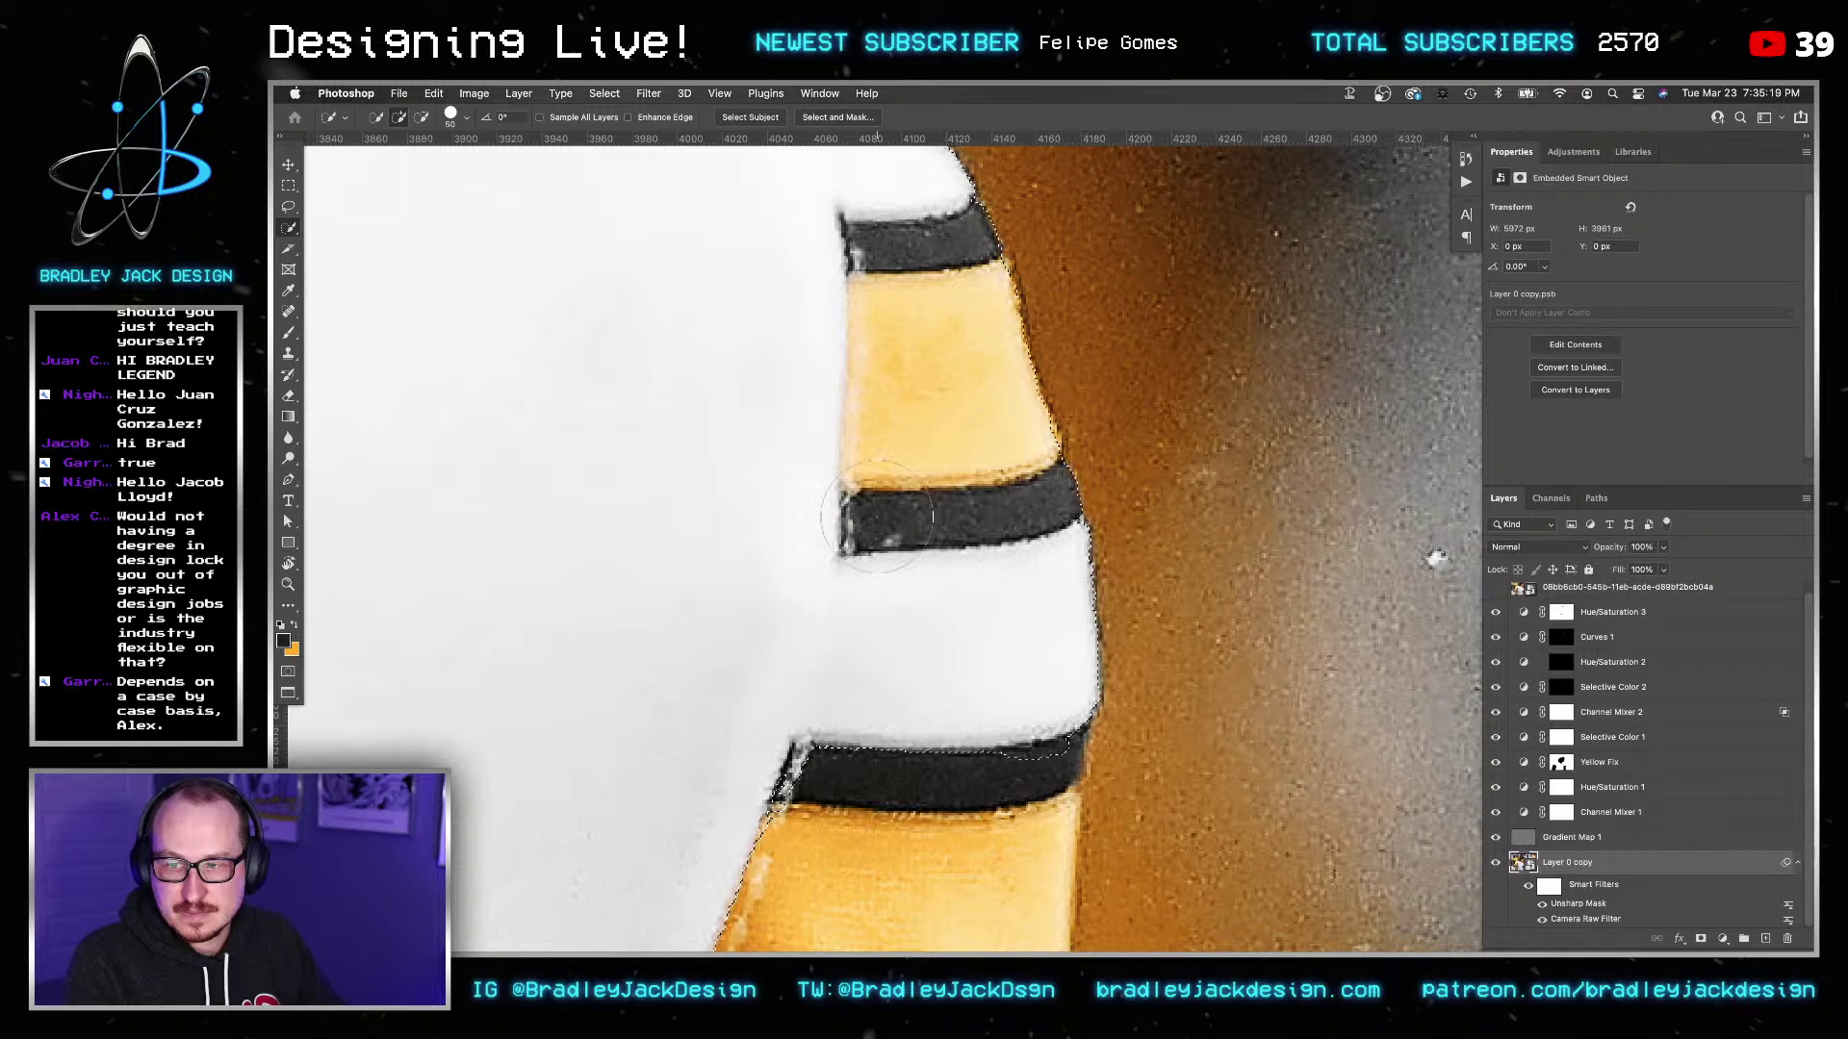
Add the far sleeve's yellow cuff and its shaded lower part to the selection with a larger brush.
scroll(939, 712, down, 2)
key(bracketright)
key(bracketright)
key(bracketright)
click(963, 717)
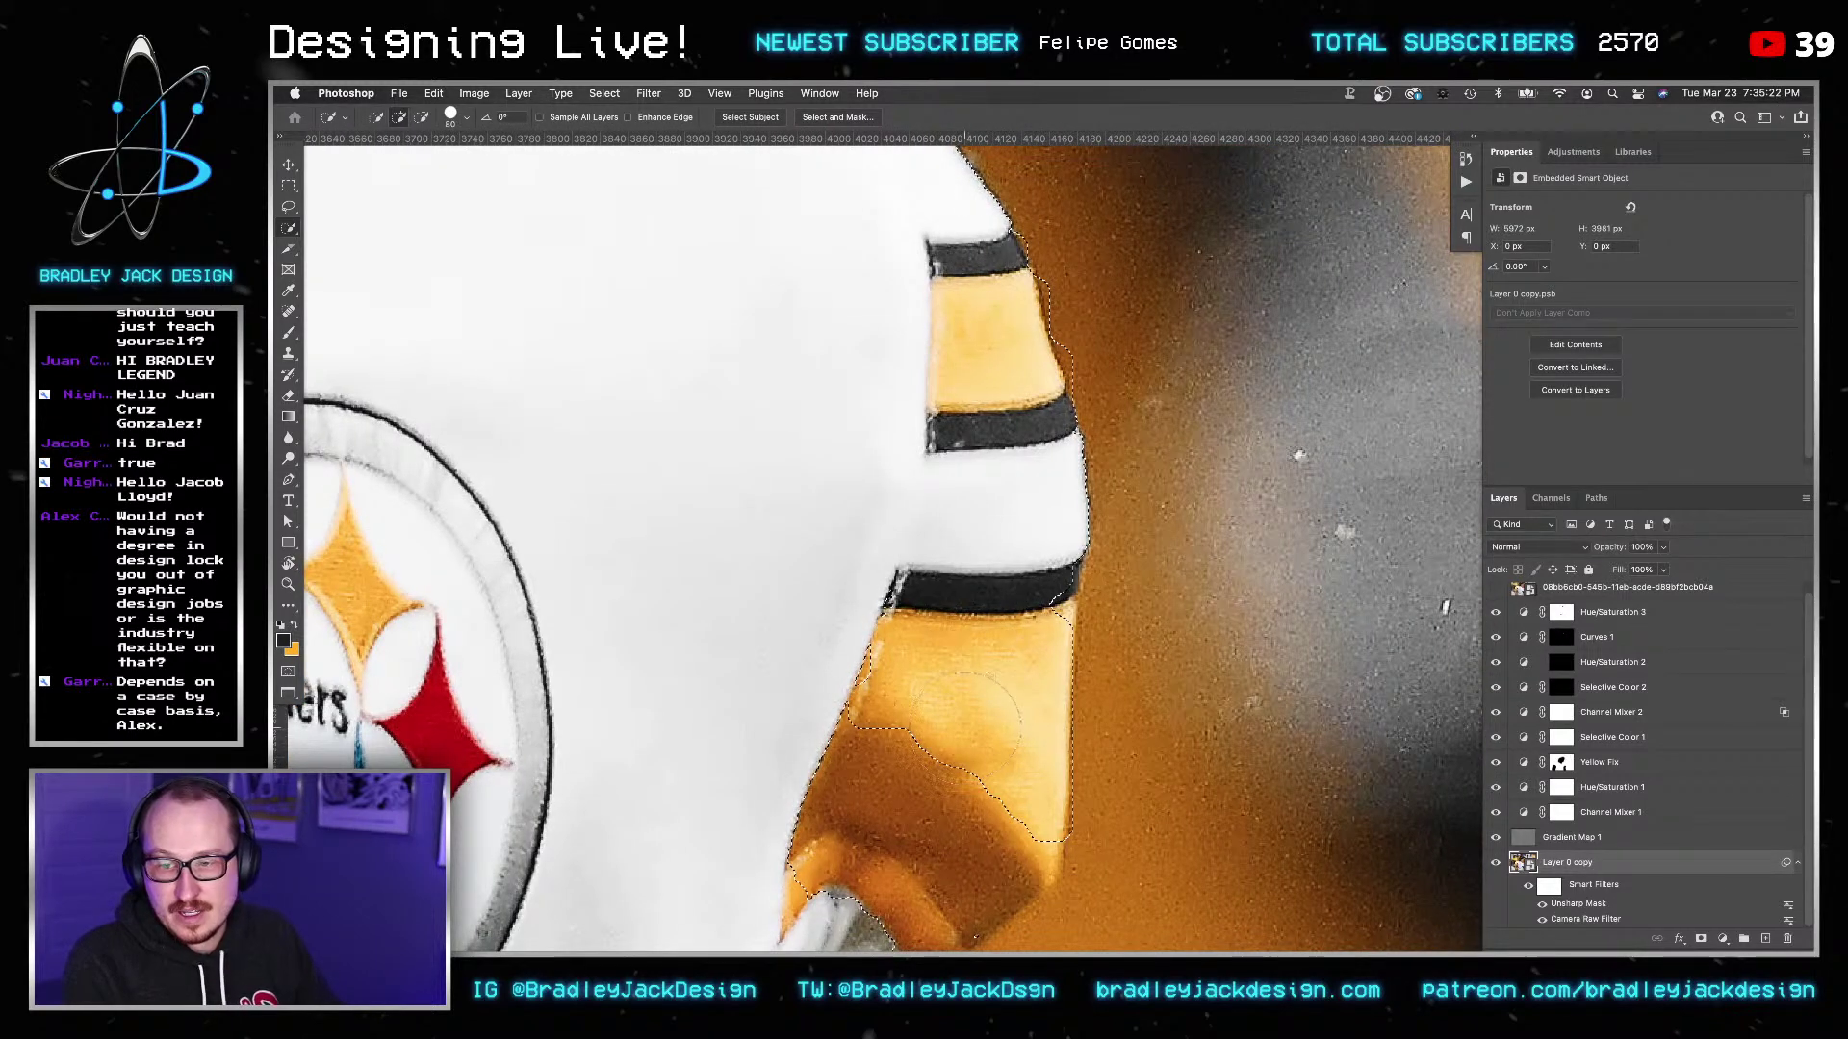
click(939, 863)
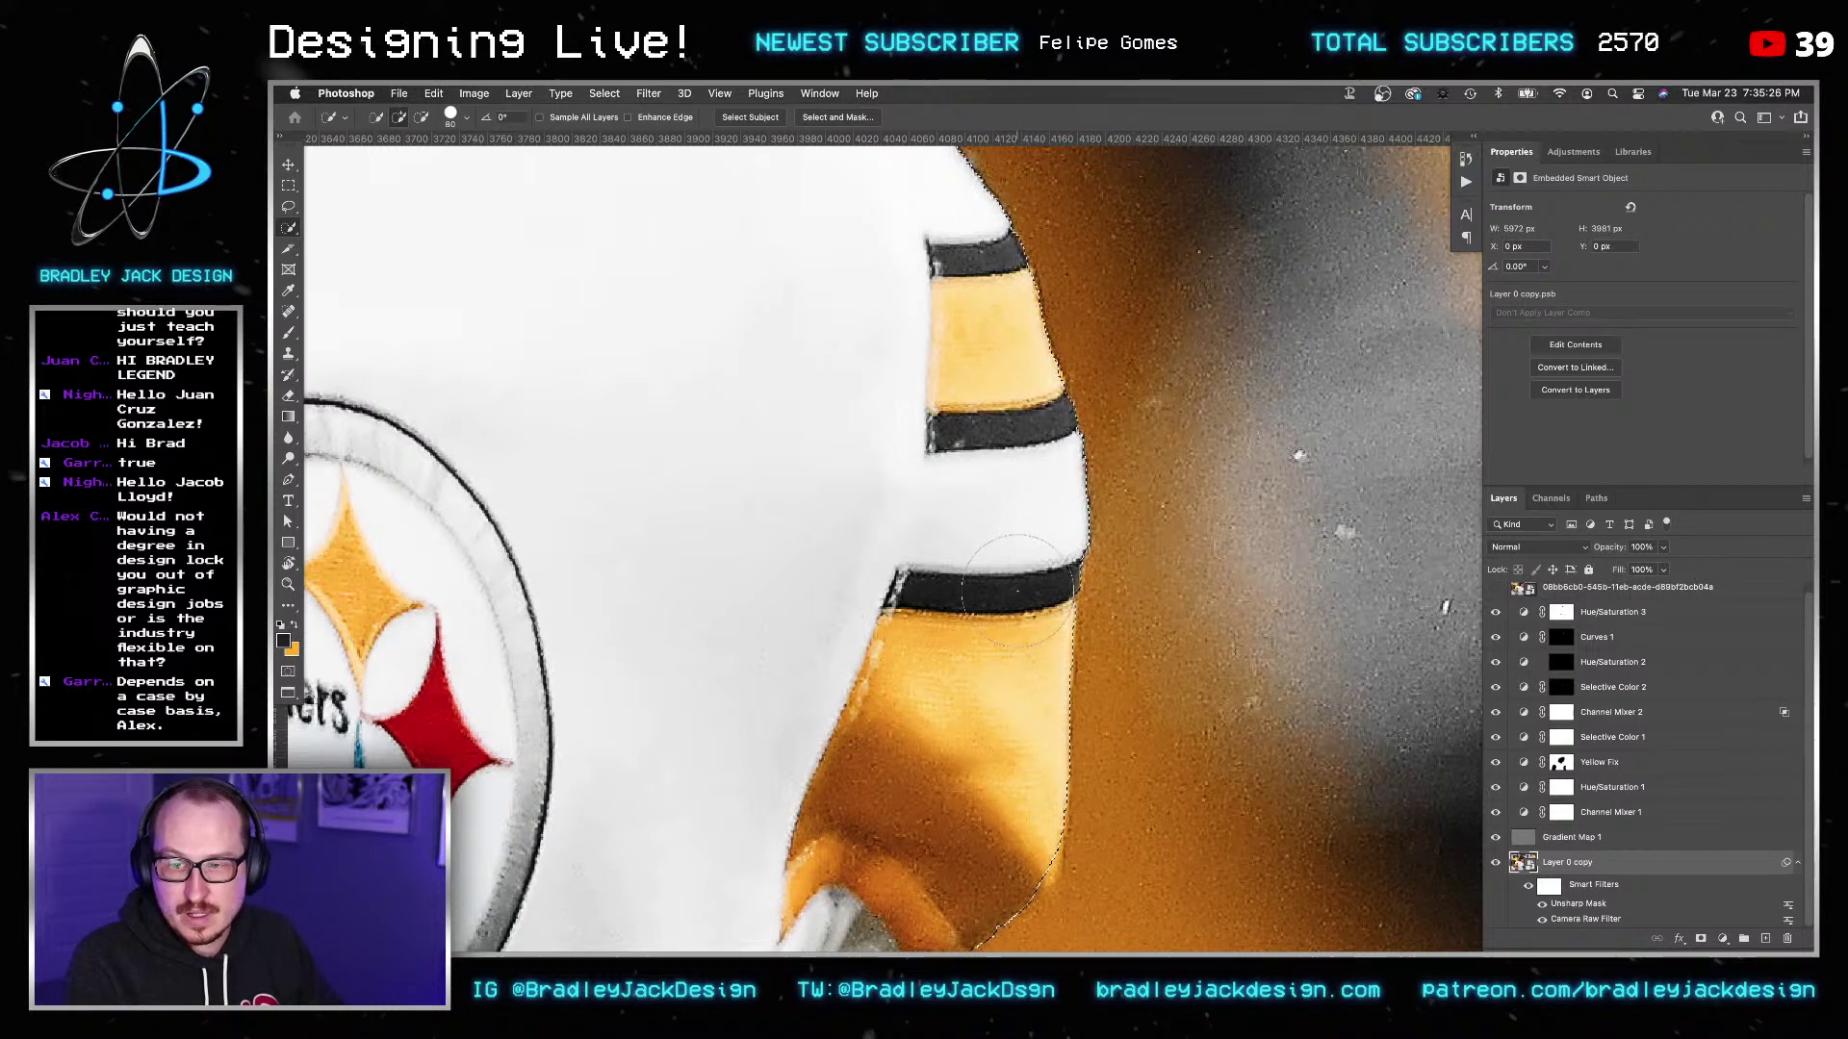
Refine the selection around the far sleeve's opening with a smaller brush and check it along the bare arm's outer edge.
drag(935, 789, 1031, 361)
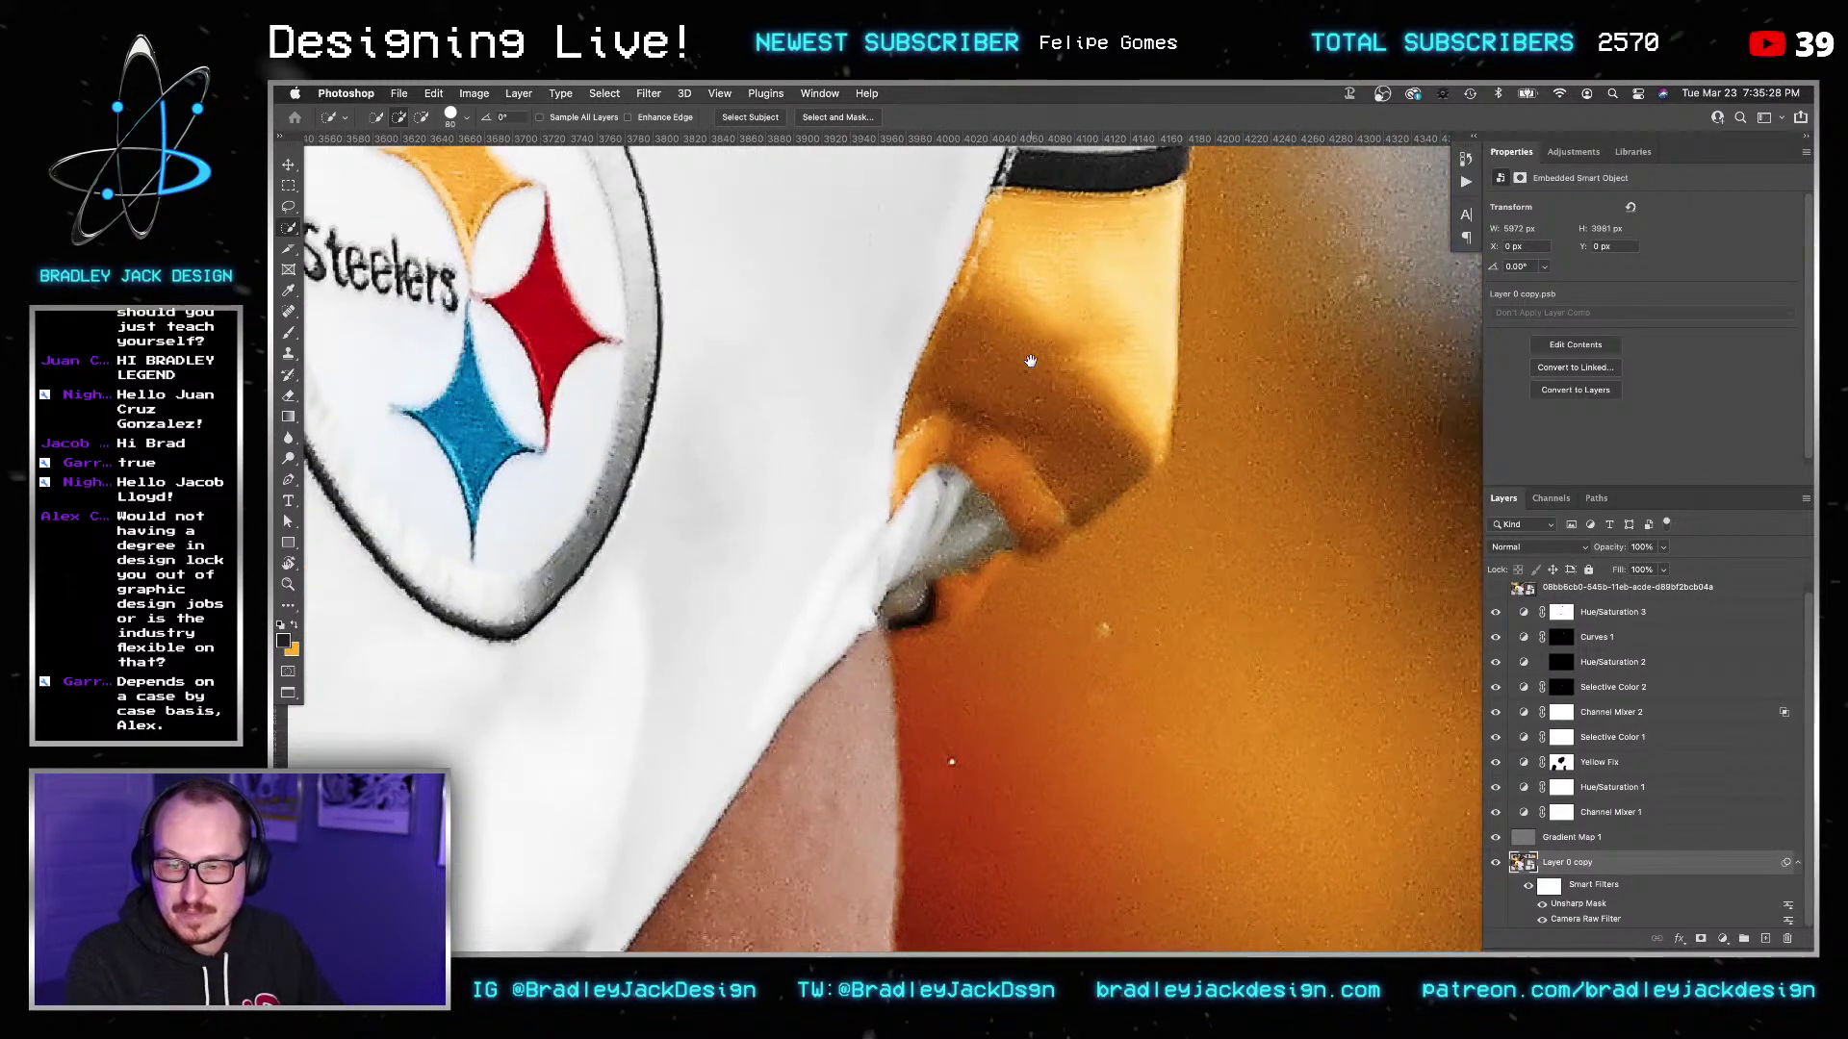
key(bracketleft)
key(bracketleft)
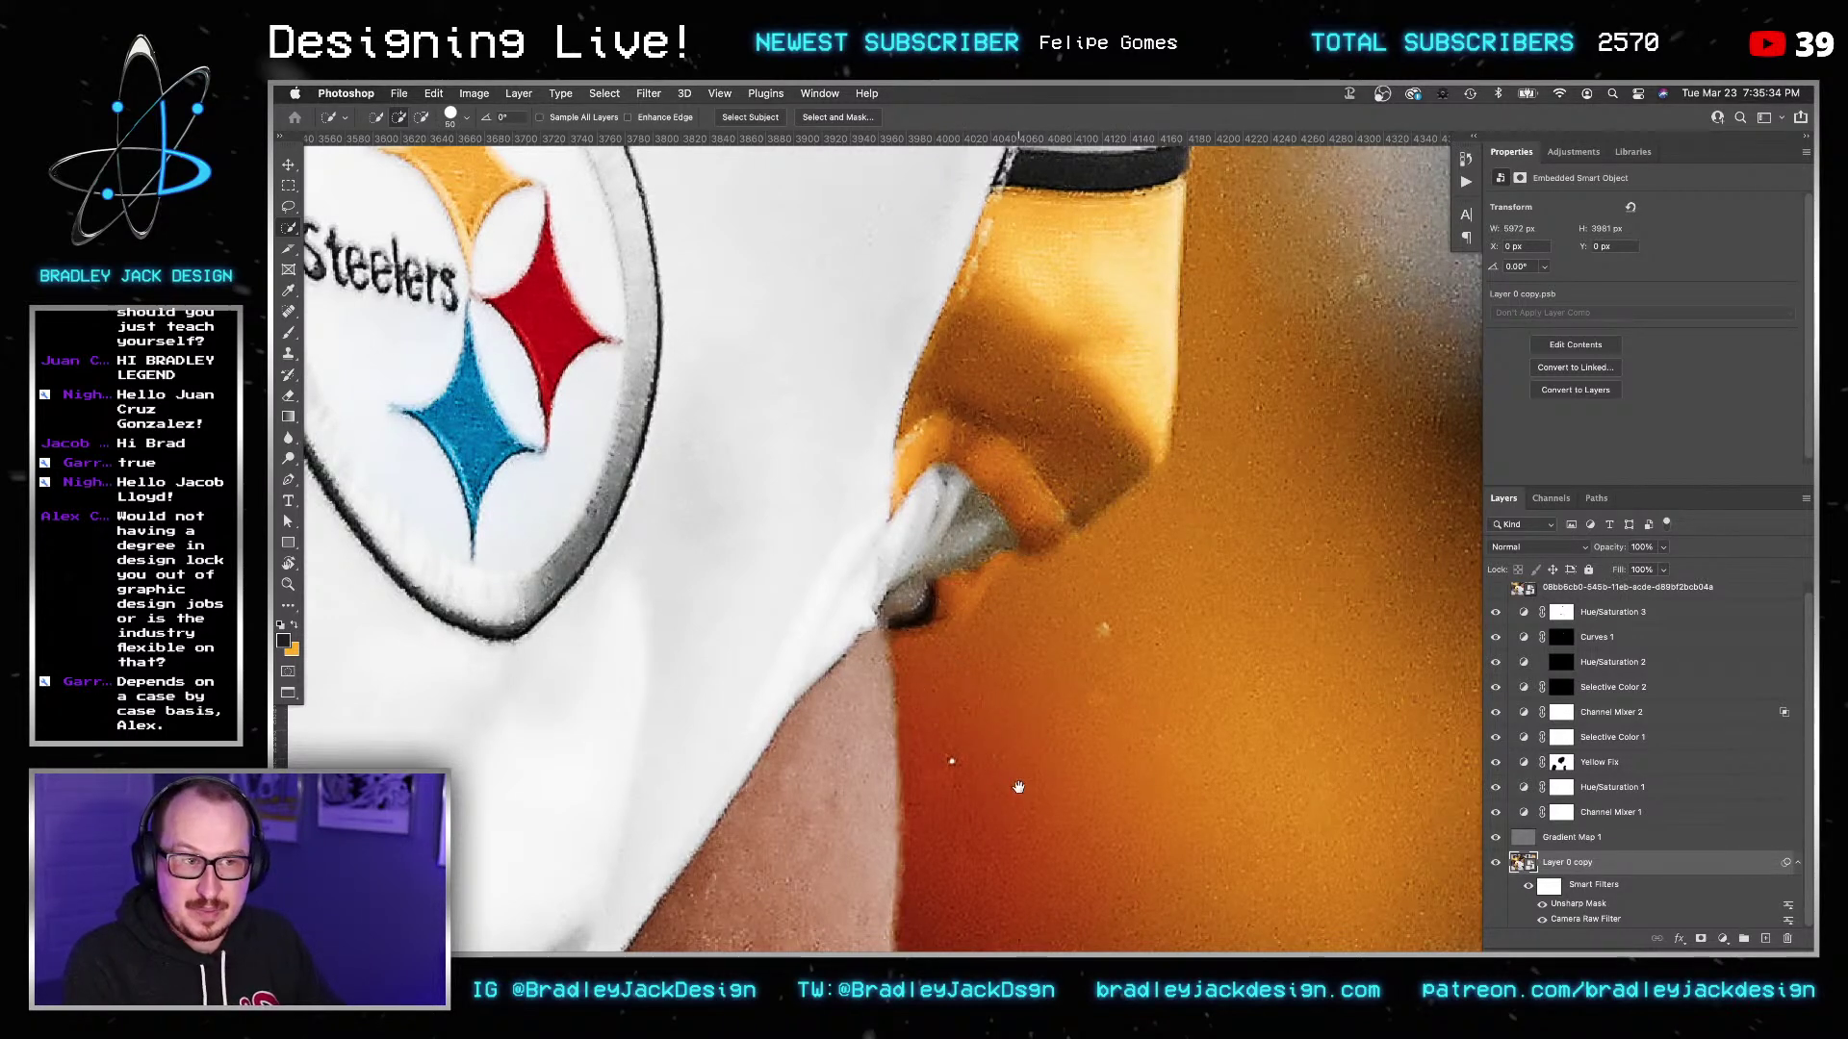
drag(1018, 787, 1027, 442)
scroll(1043, 521, down, 4)
drag(1046, 630, 1056, 440)
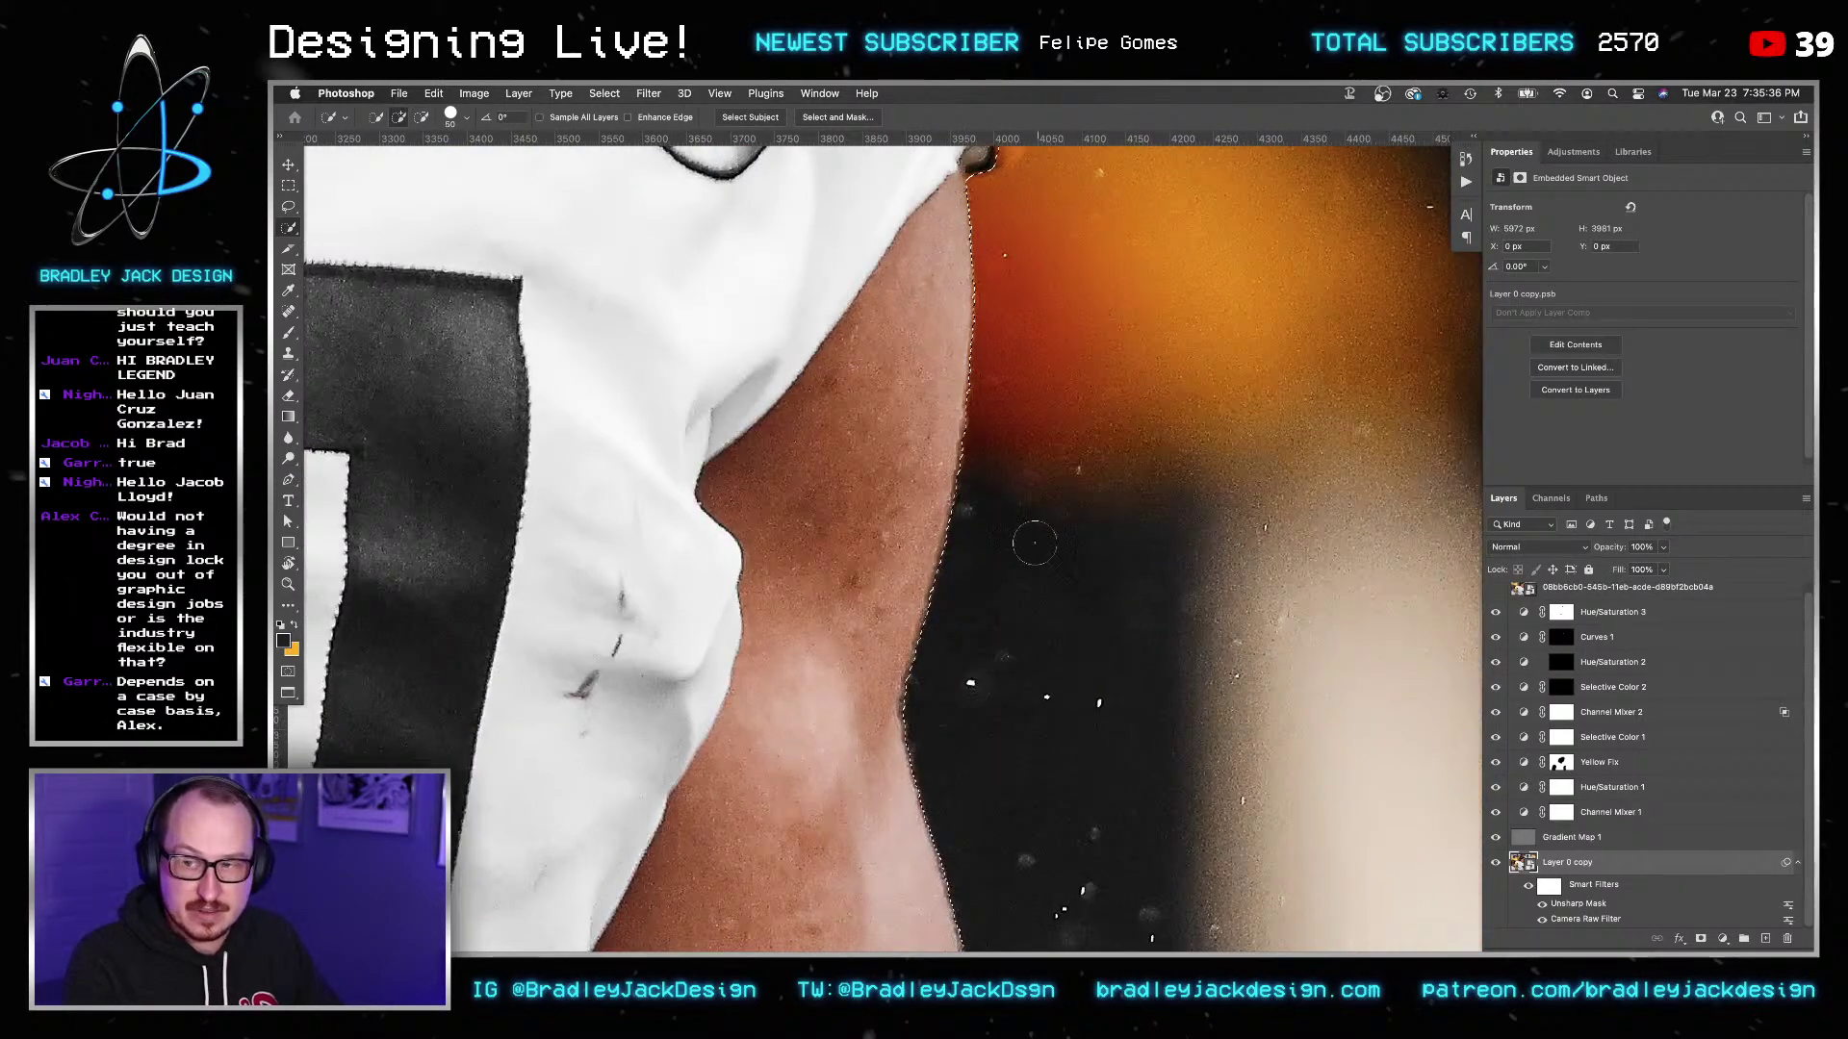
drag(1055, 658, 1047, 301)
drag(941, 639, 1258, 510)
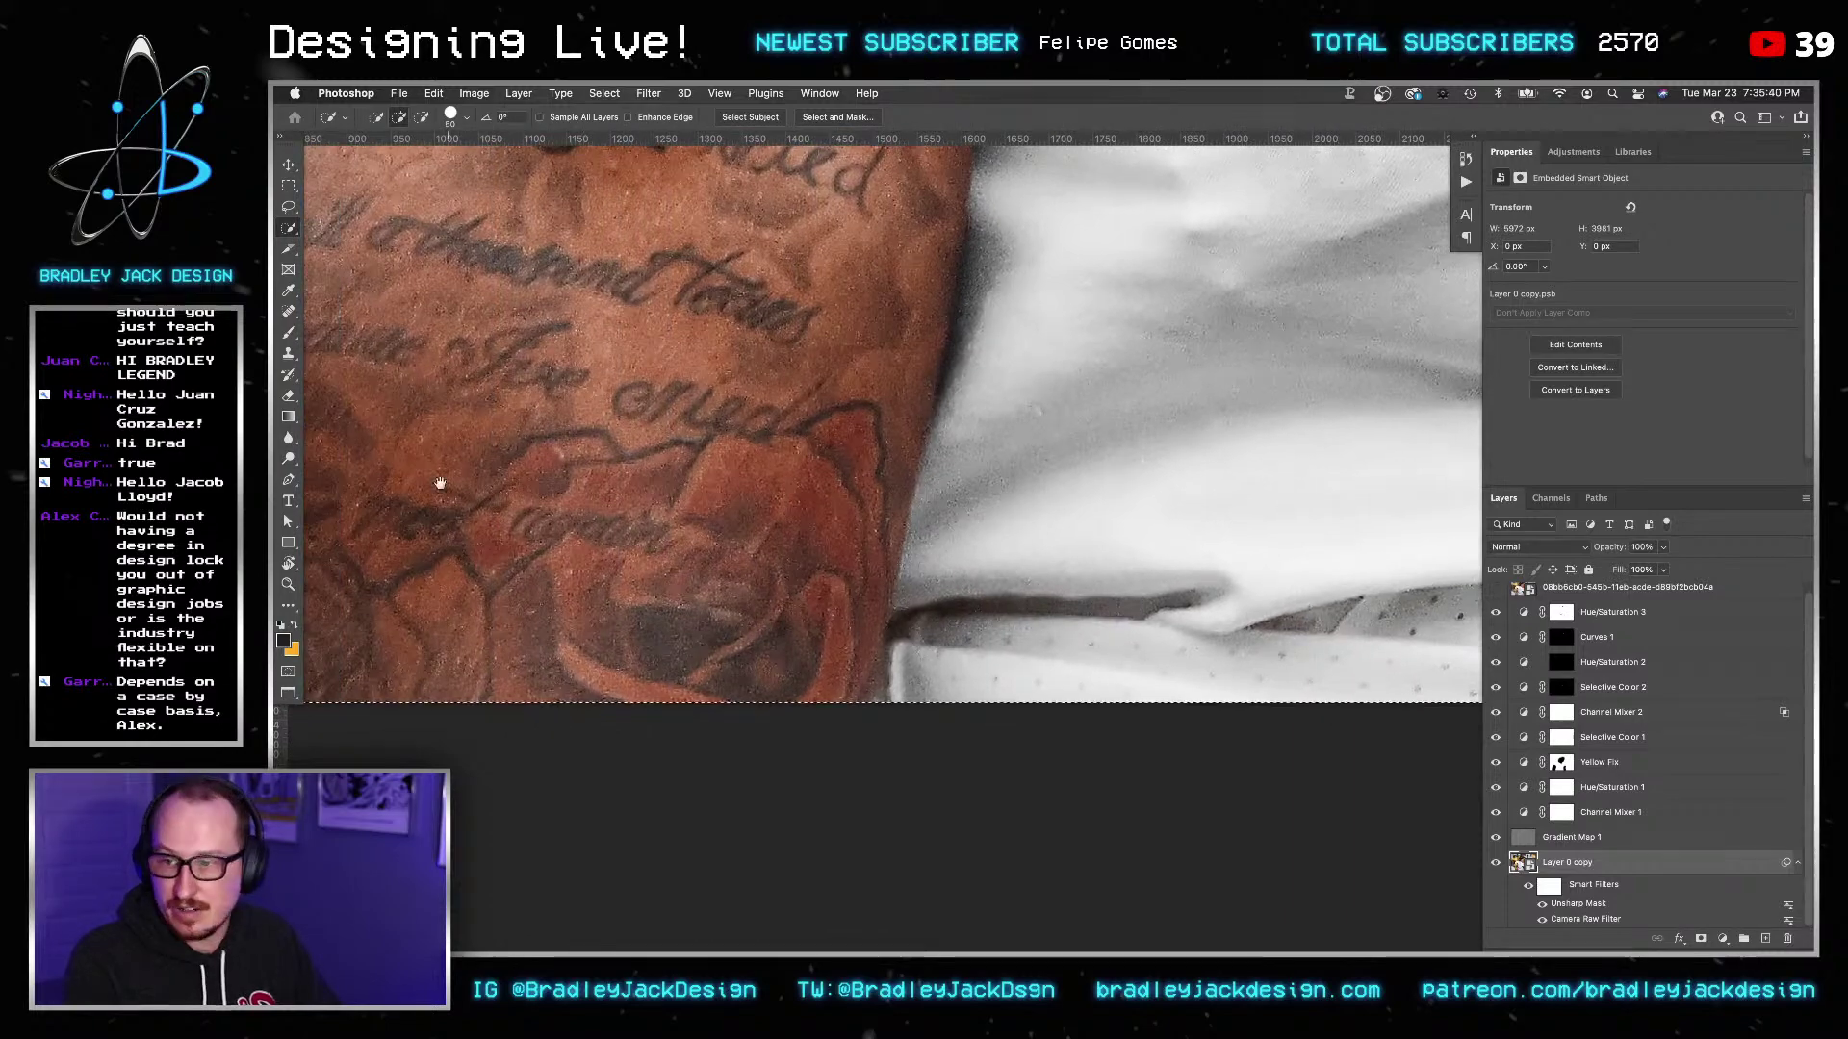
Refine the selection up the tattooed arm and along the outer edge of its striped yellow sleeve.
drag(466, 487, 1070, 477)
drag(1007, 309, 890, 727)
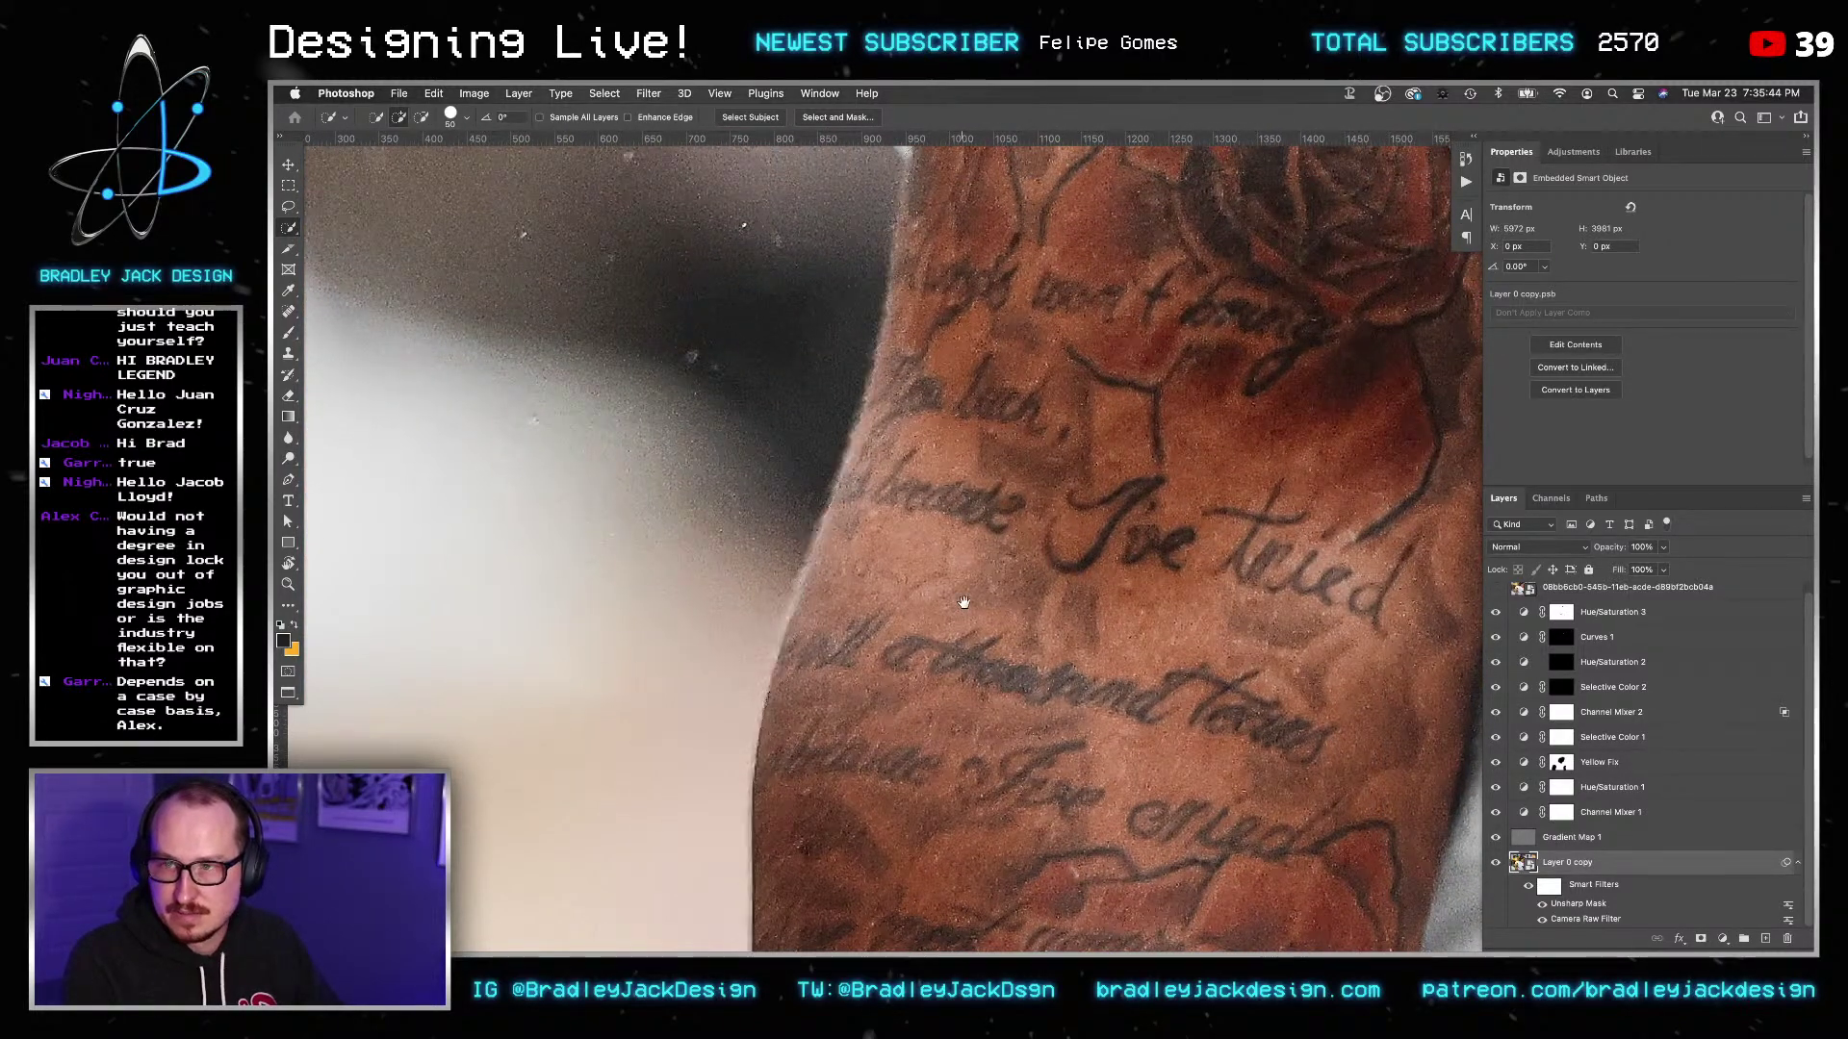
scroll(961, 613, up, 5)
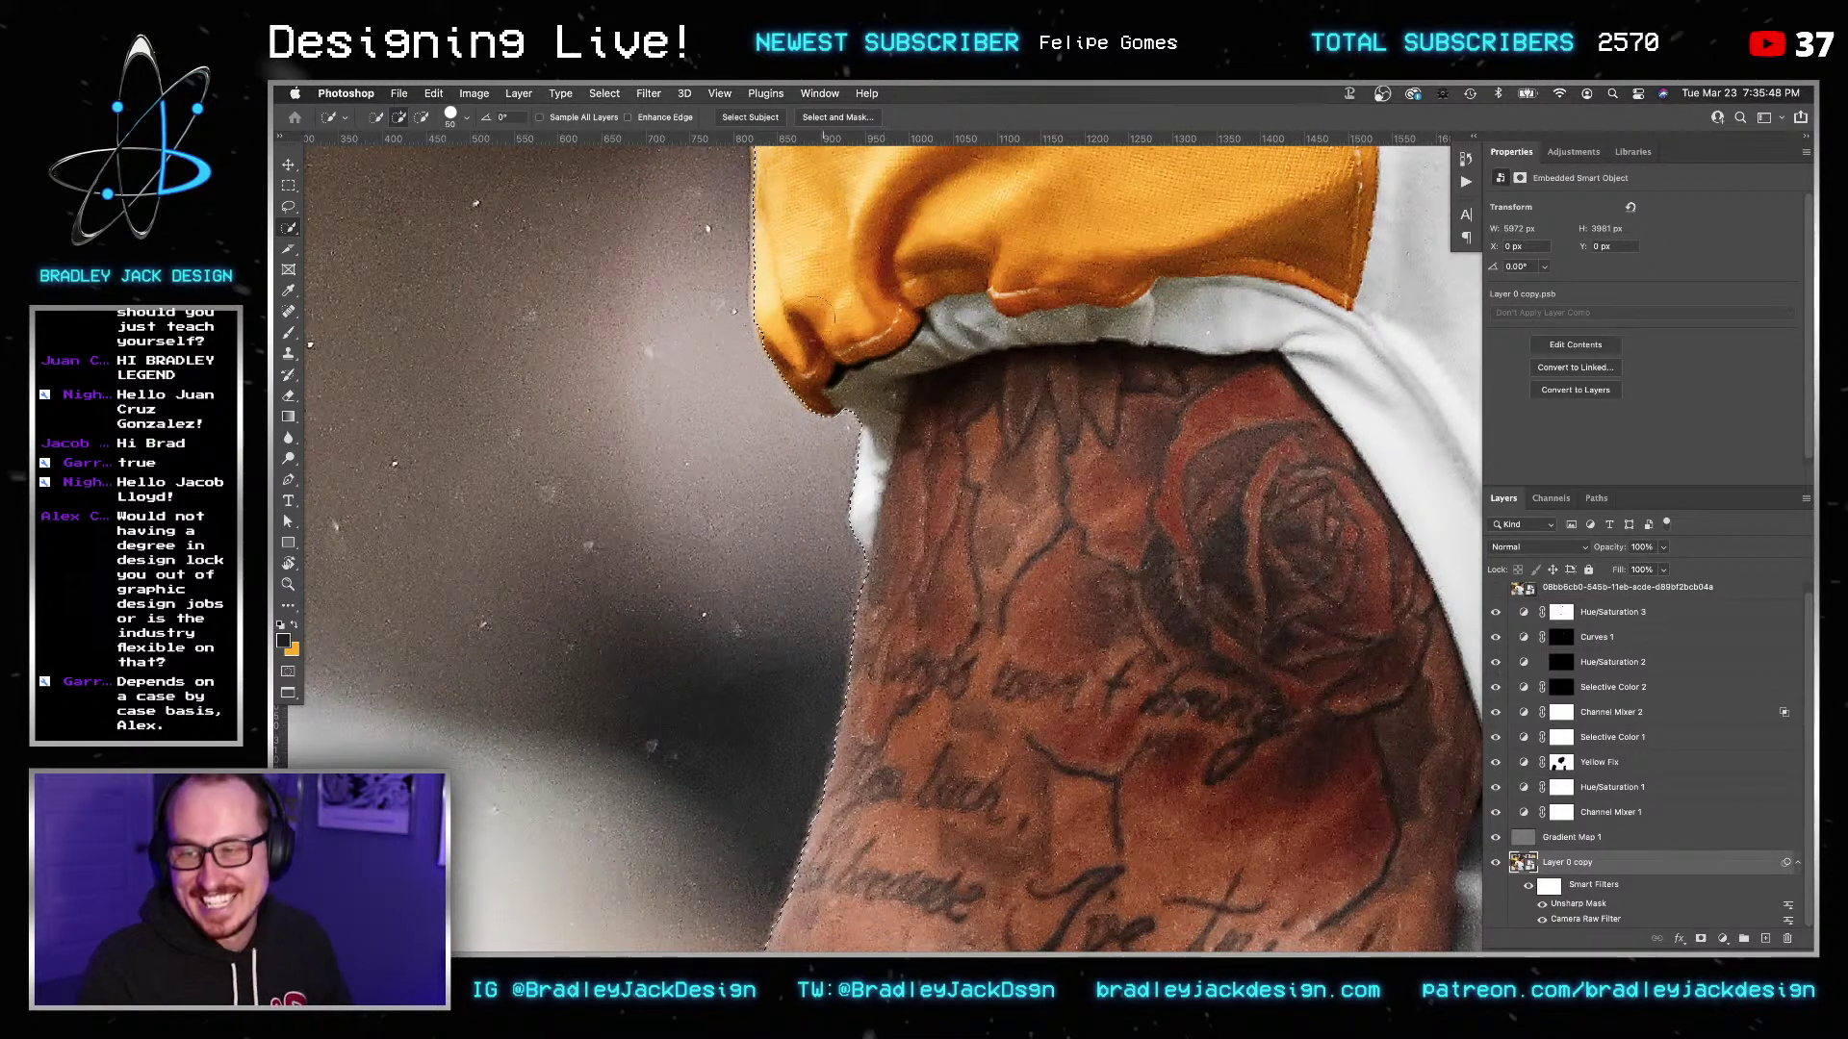
scroll(832, 385, up, 5)
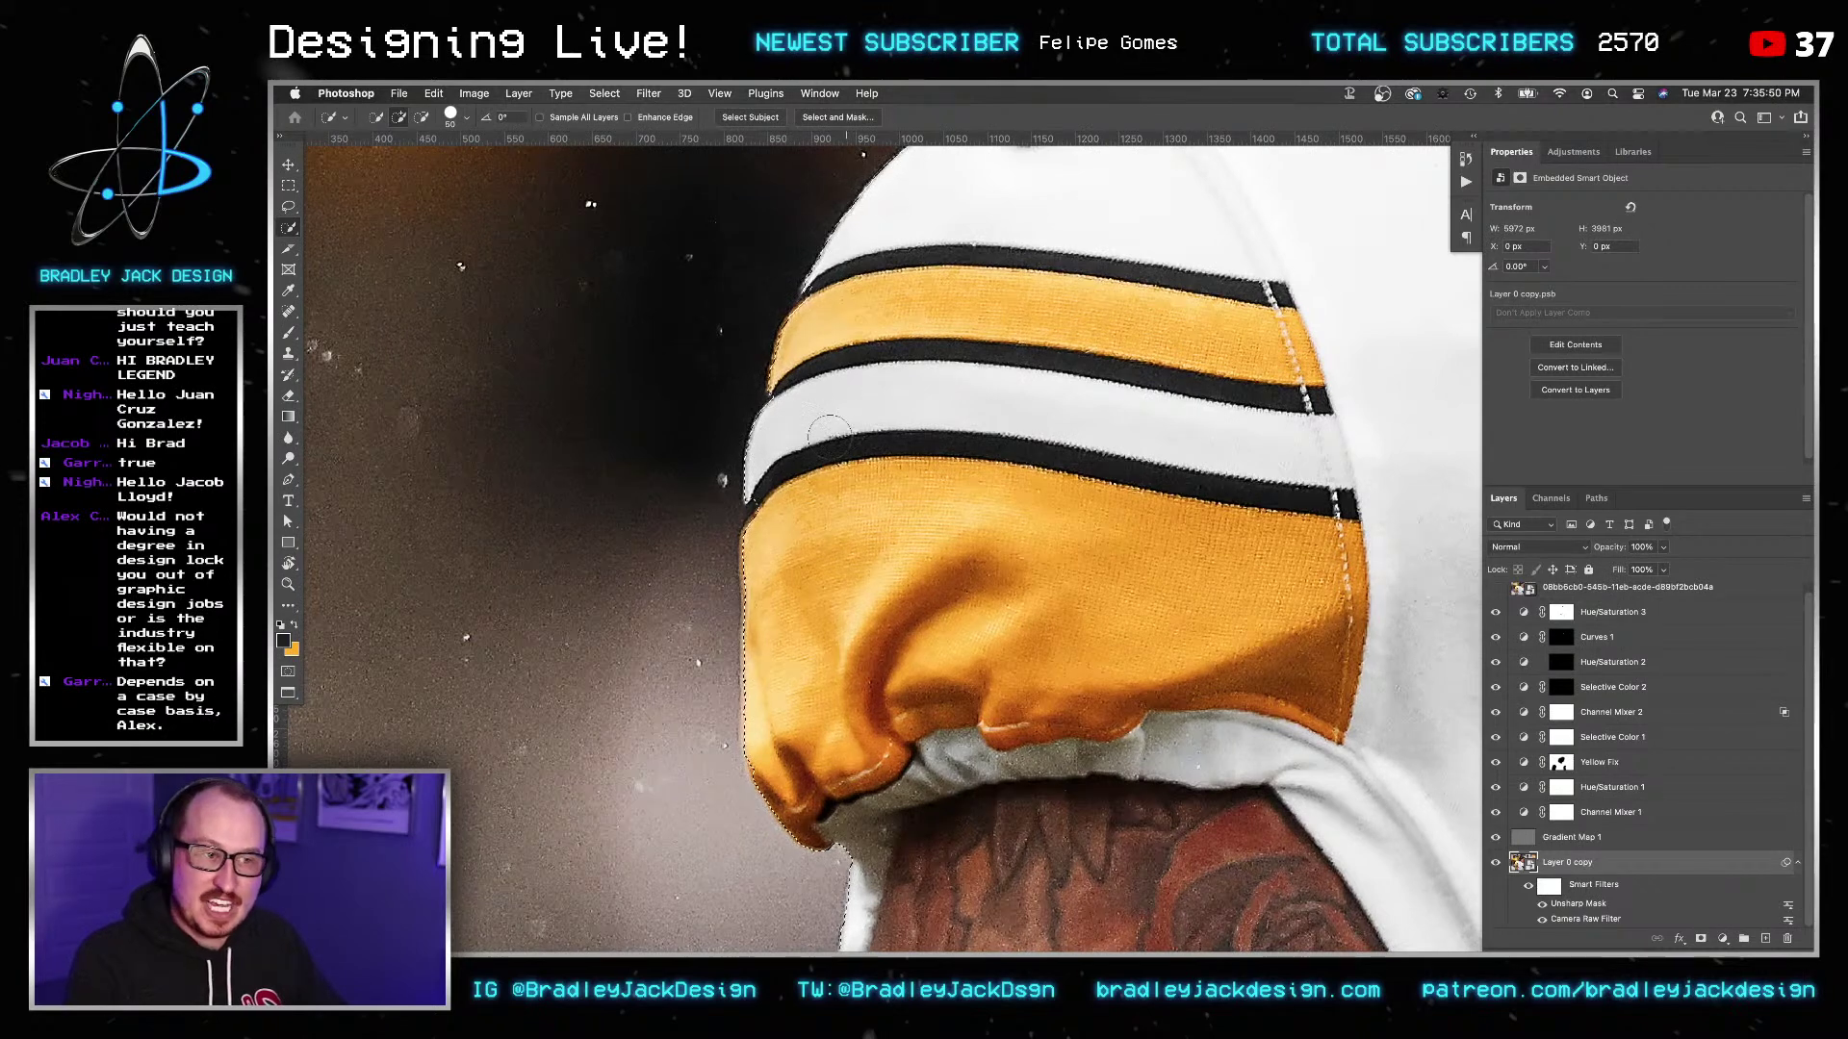
click(784, 408)
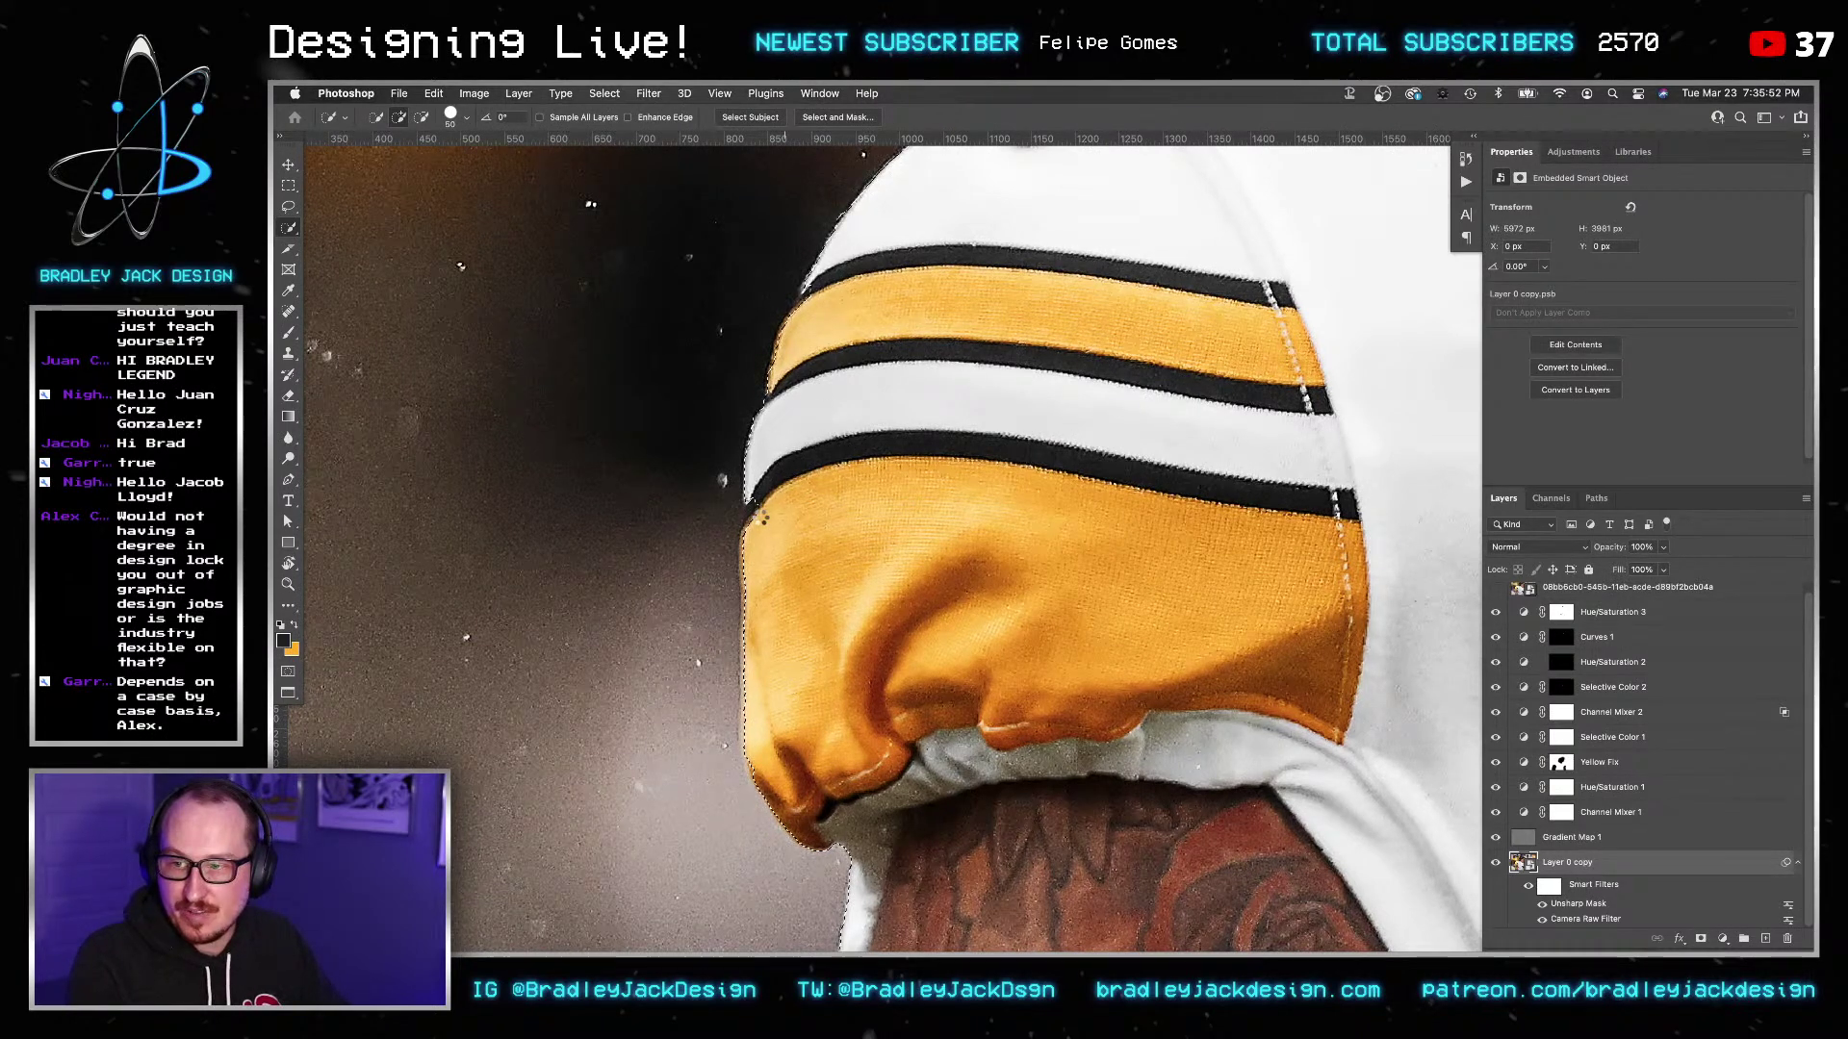
click(822, 310)
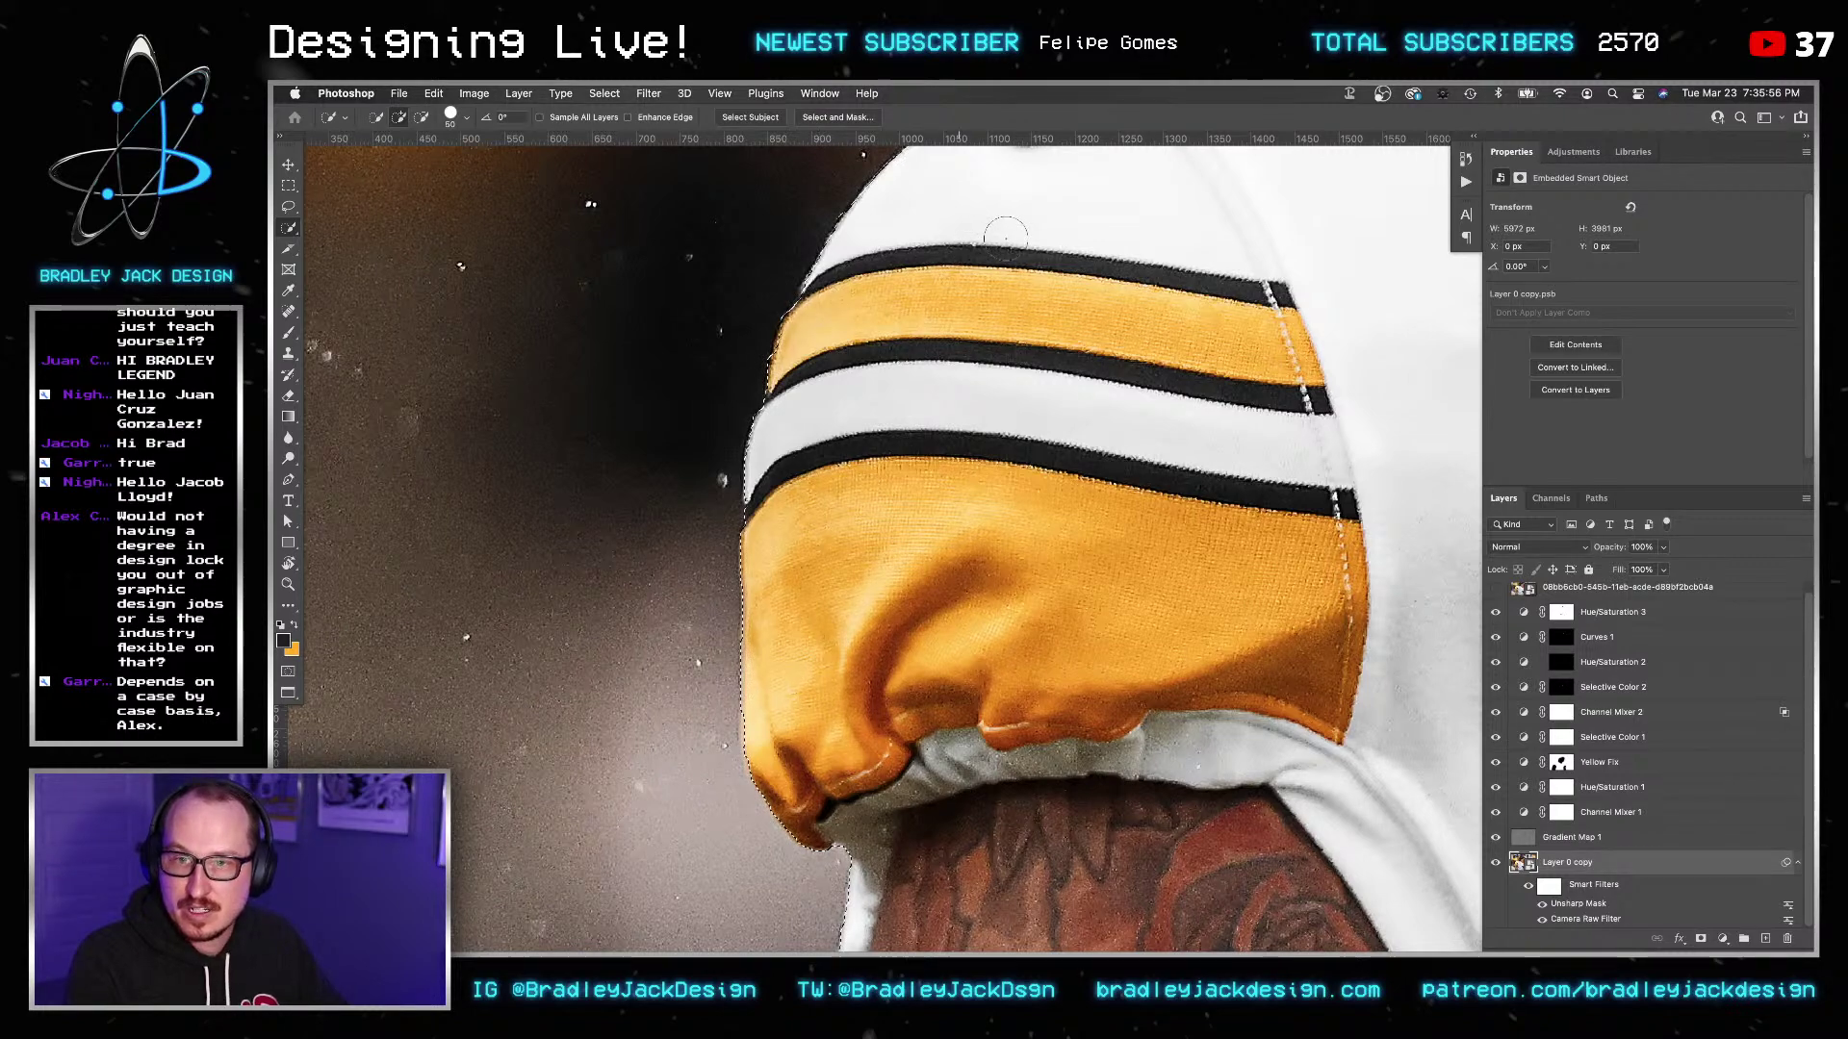
Check the whole player selection, open it in Select and Mask, and refine the eyelash edge with the Refine Edge Brush.
scroll(1006, 236, up, 5)
scroll(1006, 235, right, 3)
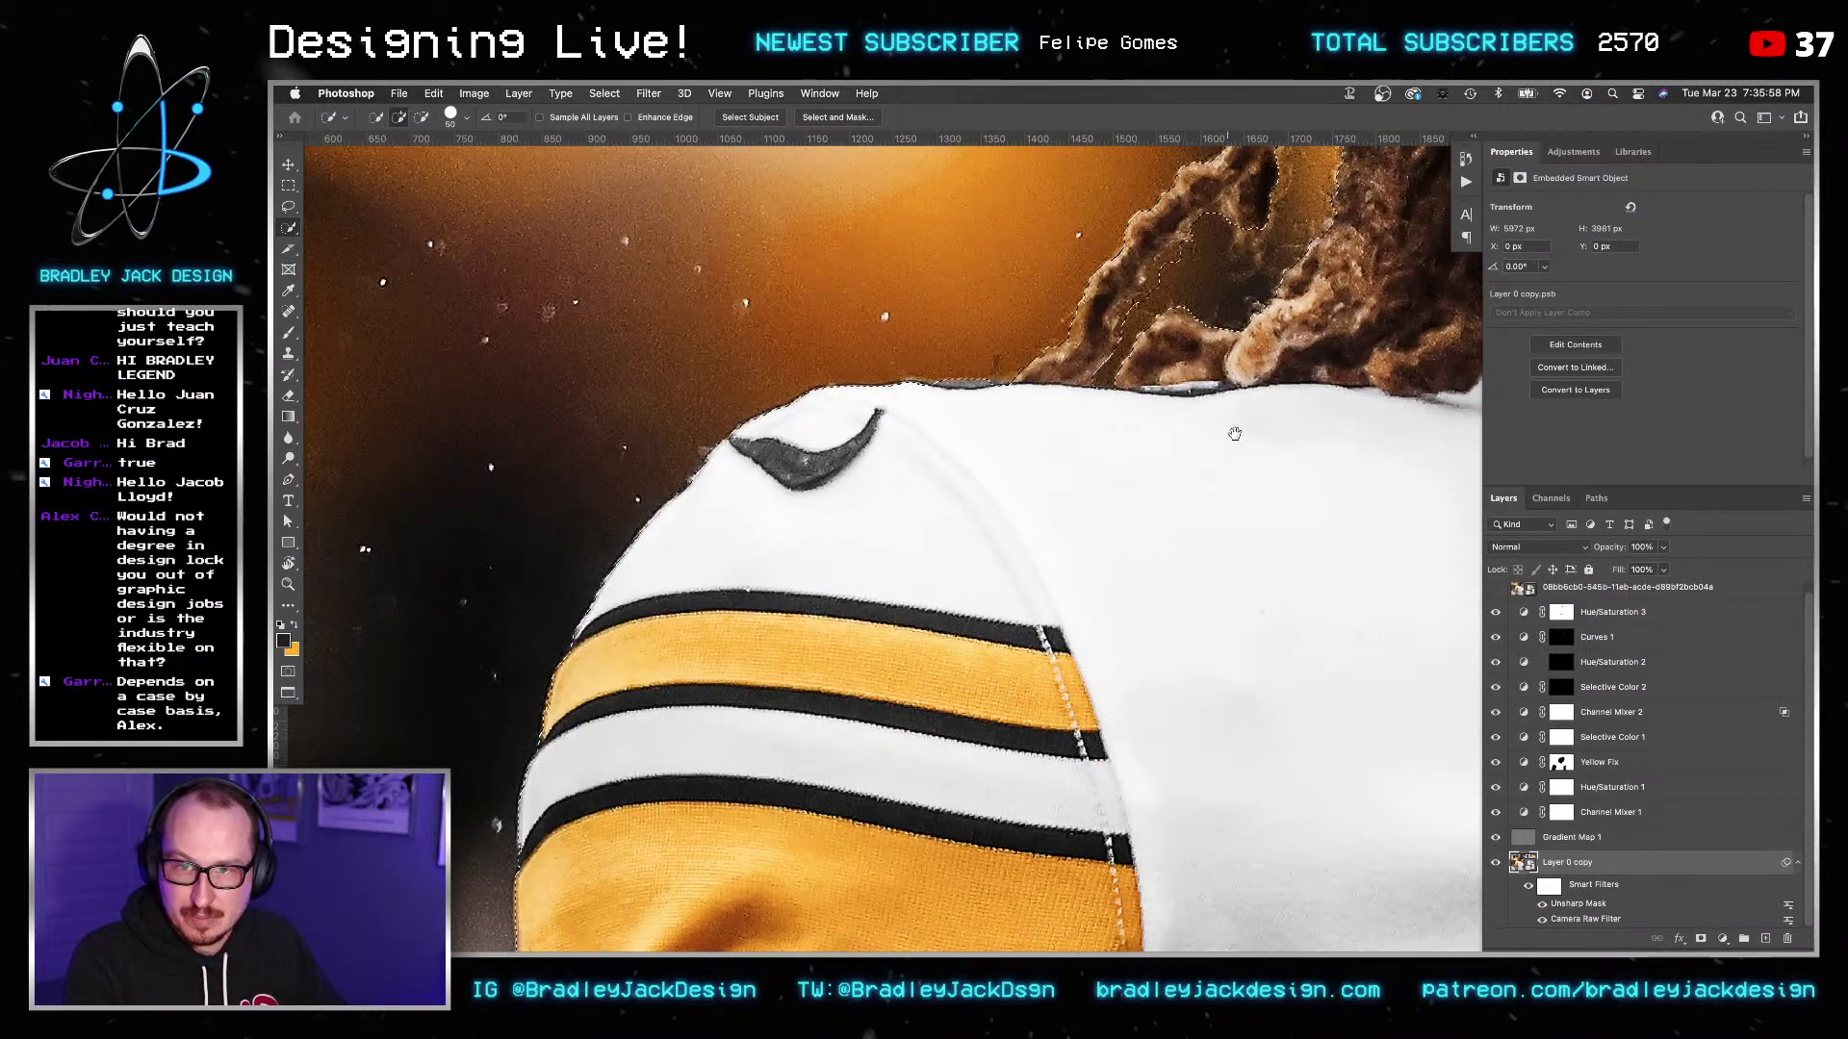
scroll(1220, 435, down, 10)
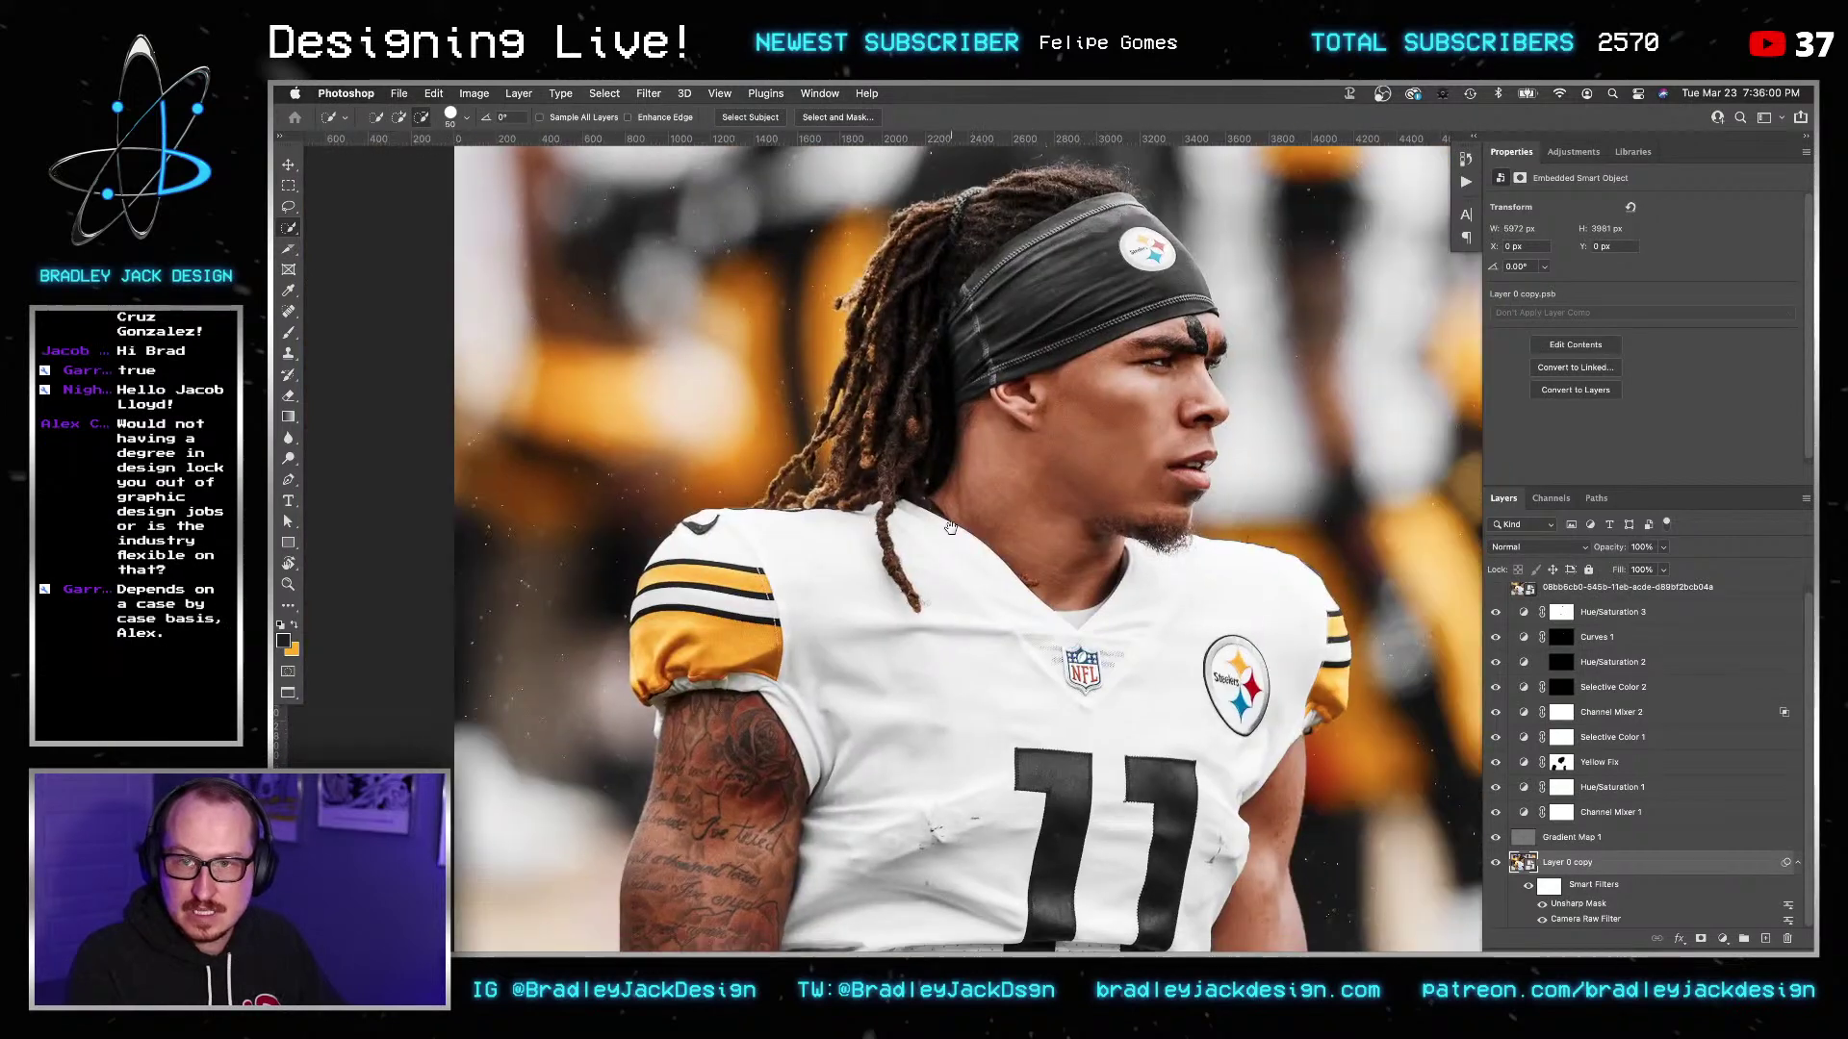
drag(950, 527, 930, 524)
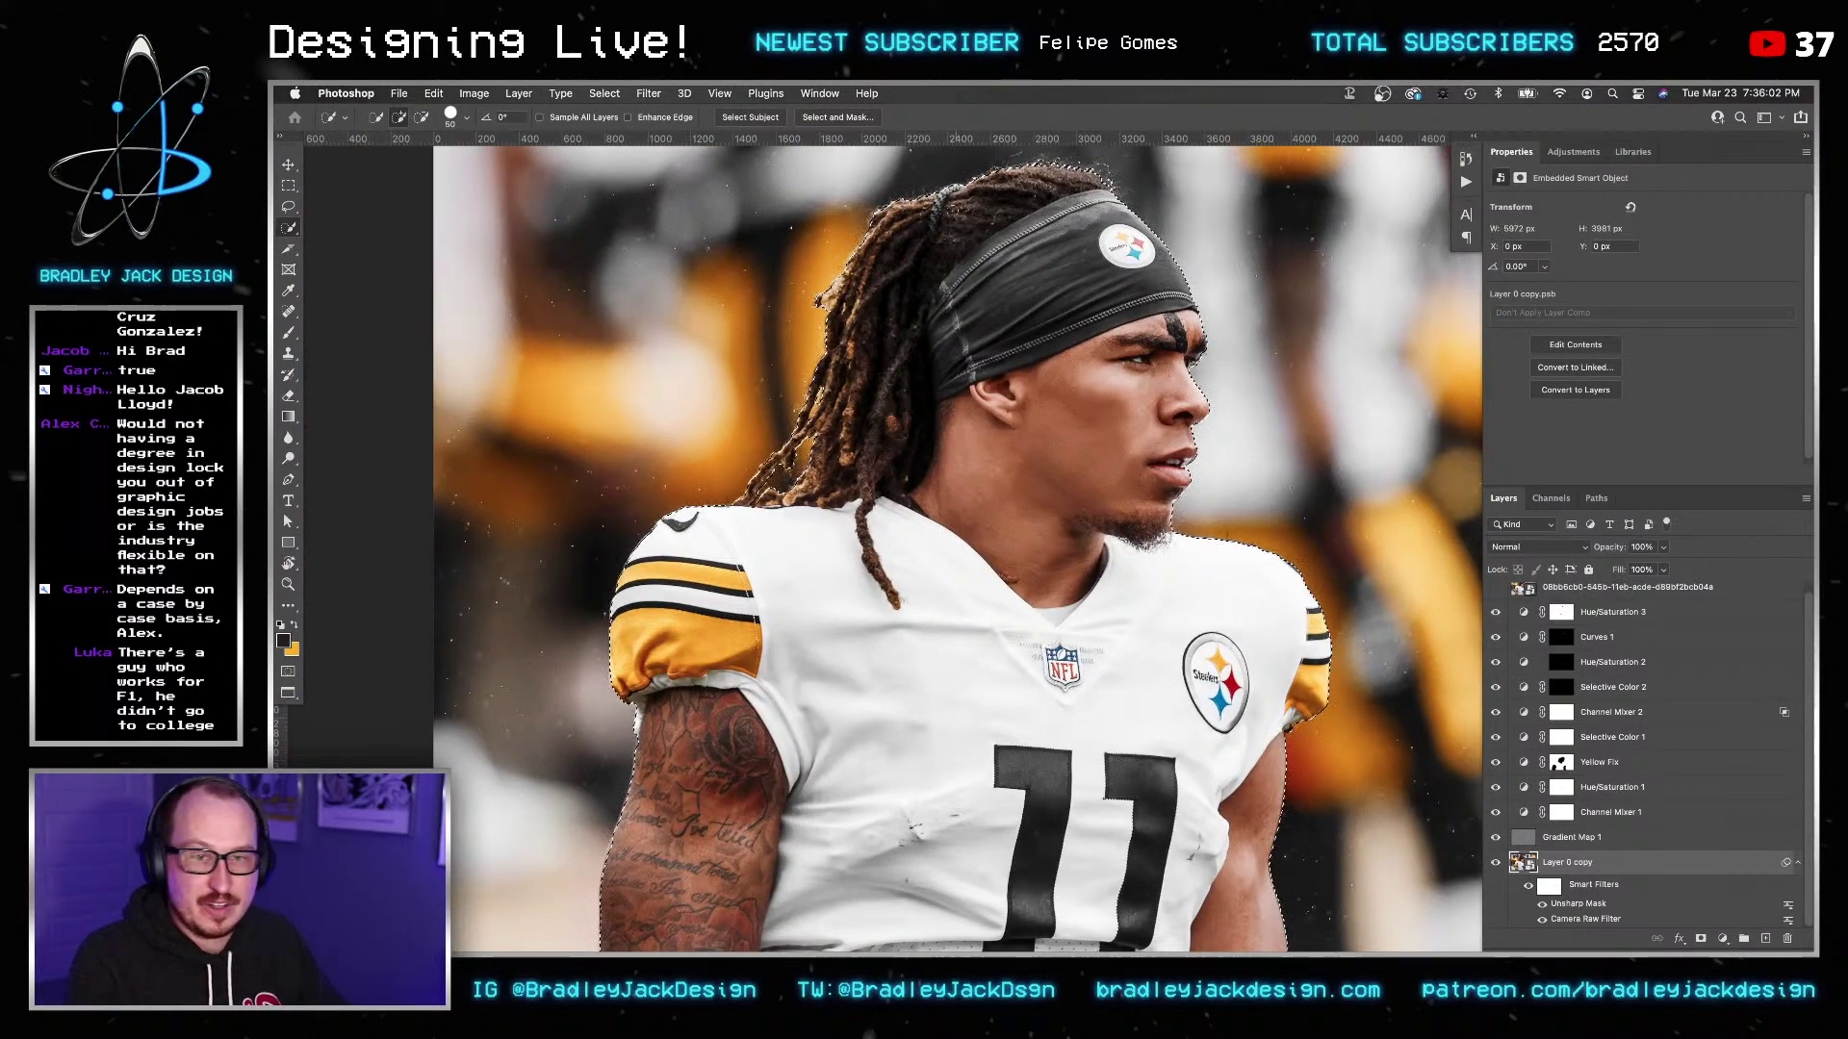
key(ctrl+d)
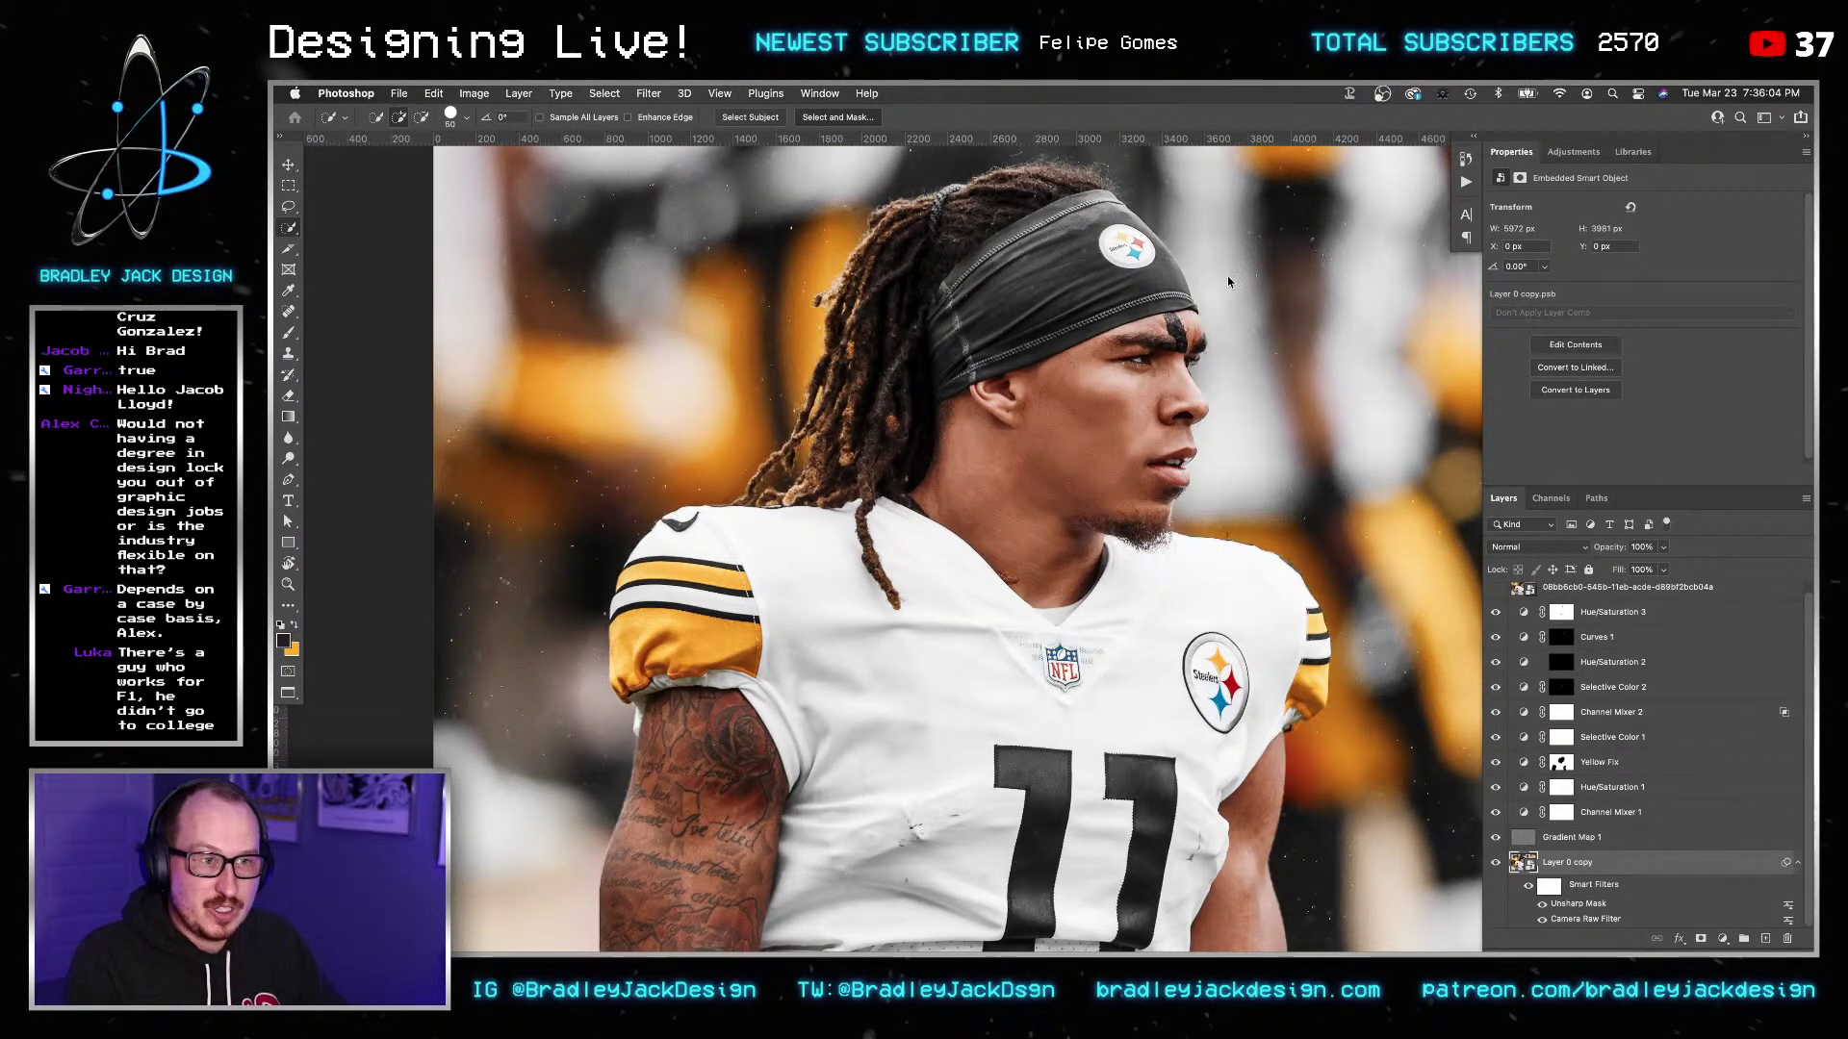
key(ctrl+alt+r)
scroll(1242, 366, up, 10)
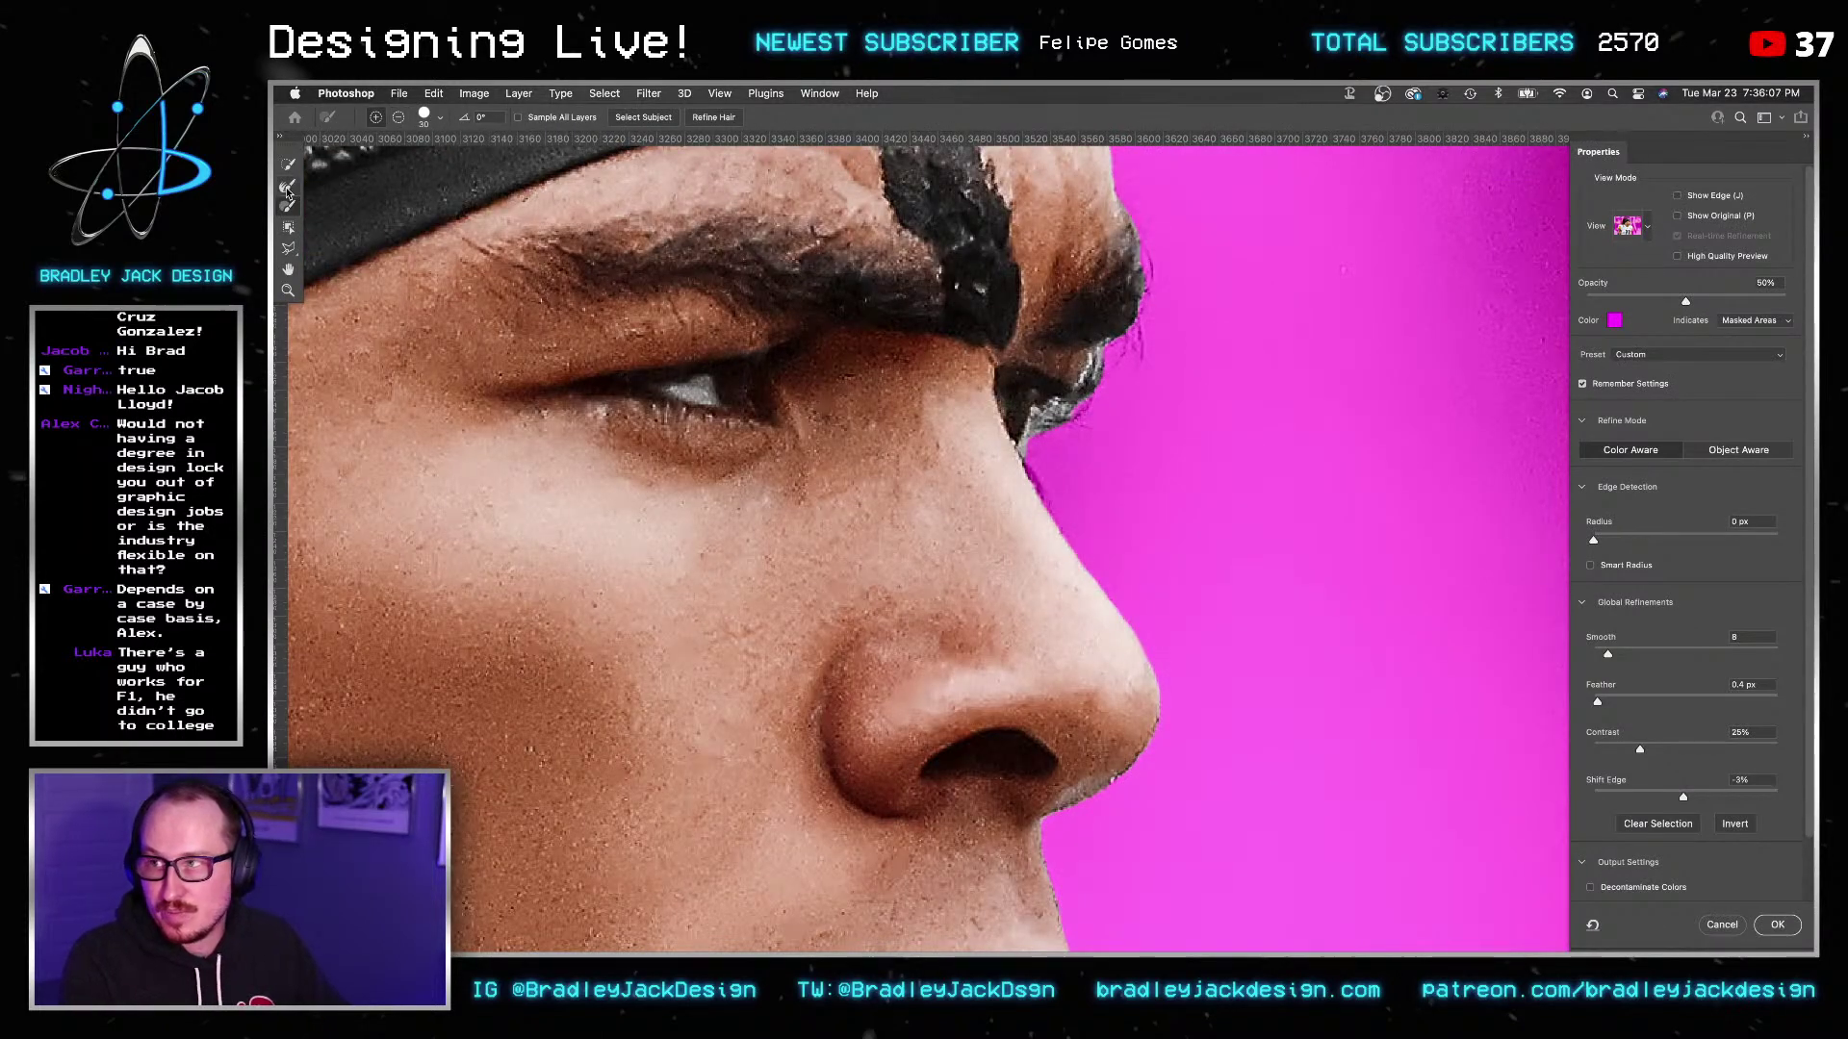
click(287, 189)
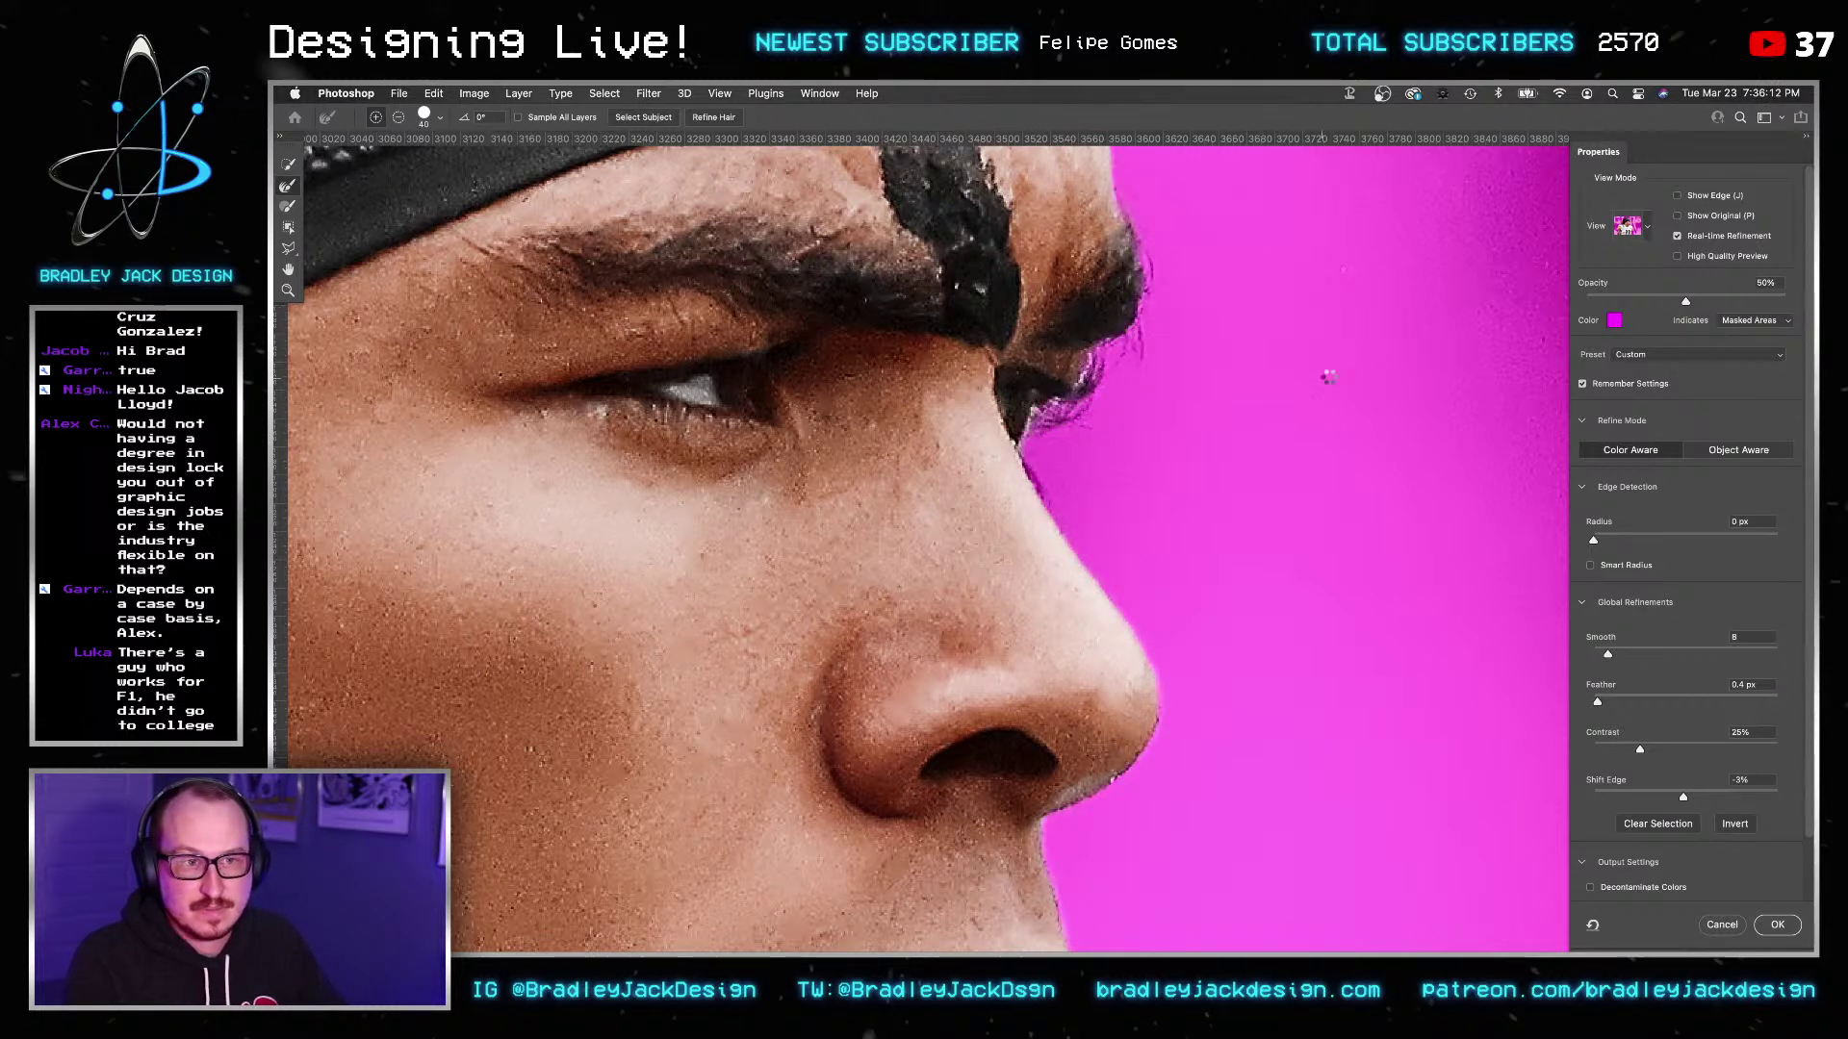
Check the cutout edge from the nose down past the lips and beard to the far shoulder.
scroll(1241, 462, down, 10)
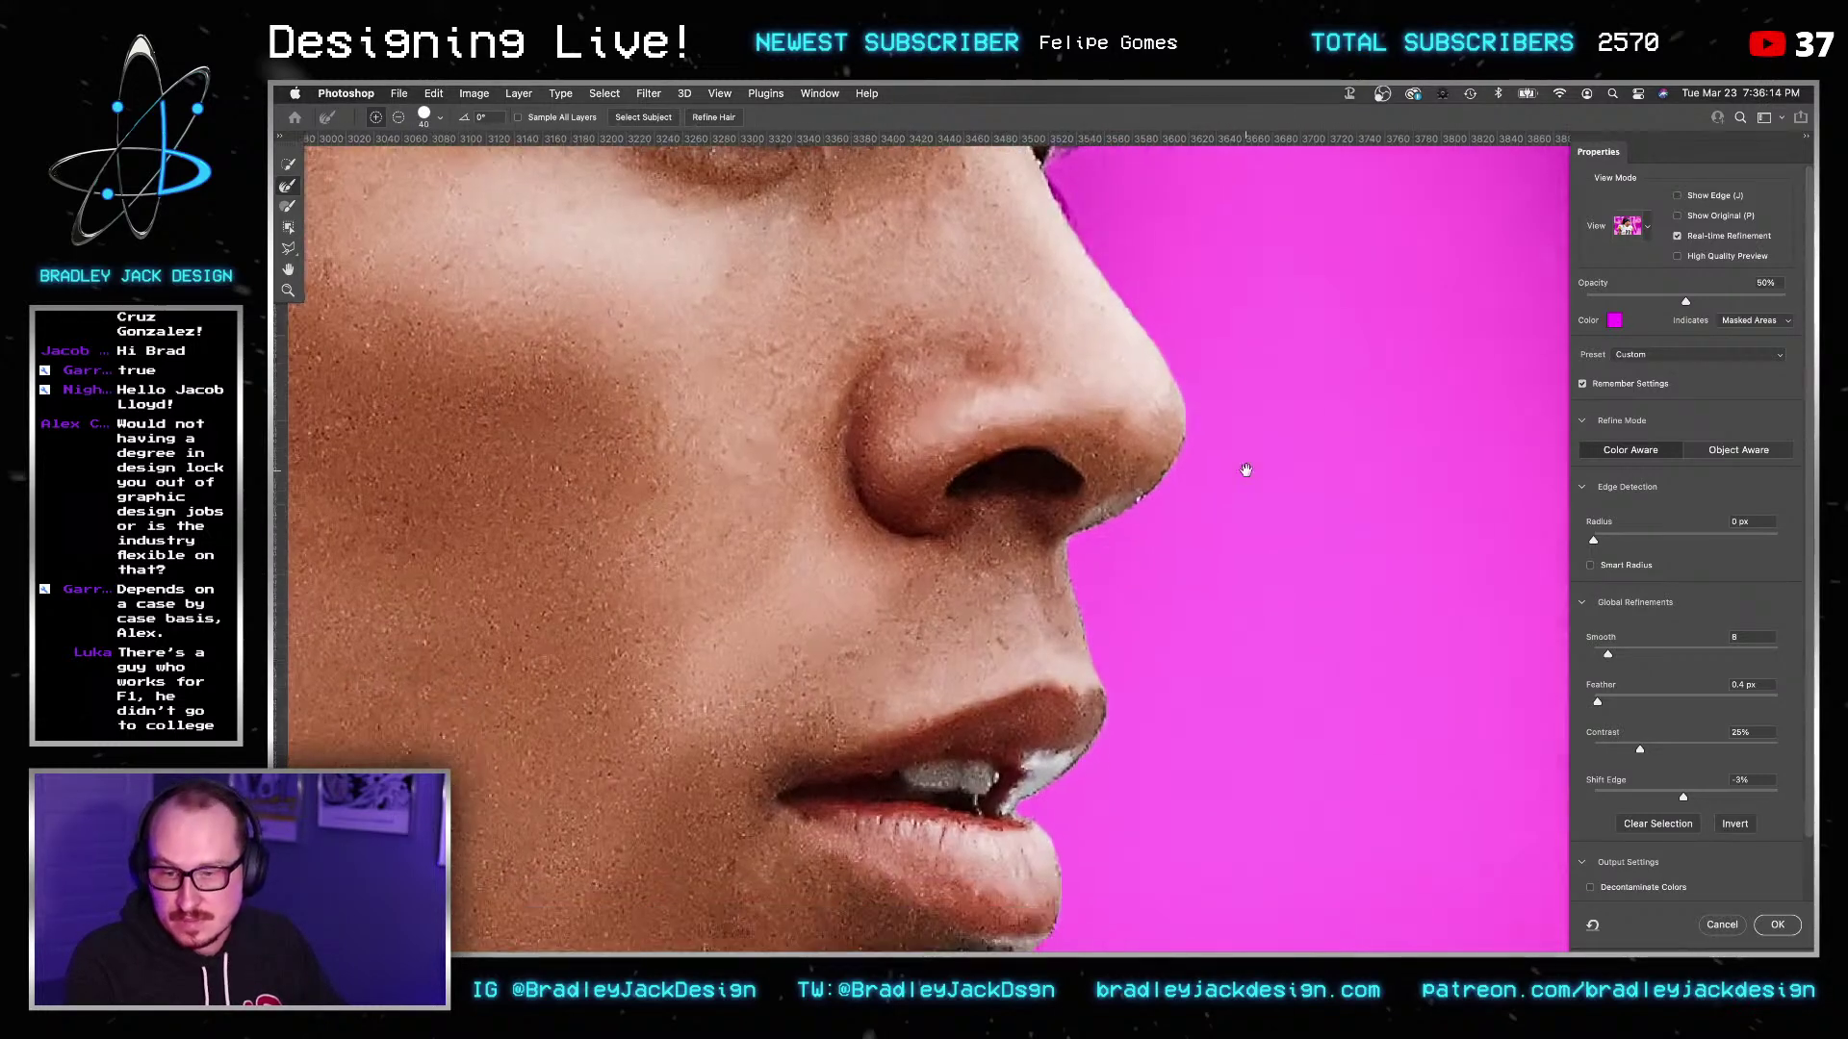
scroll(1308, 386, down, 10)
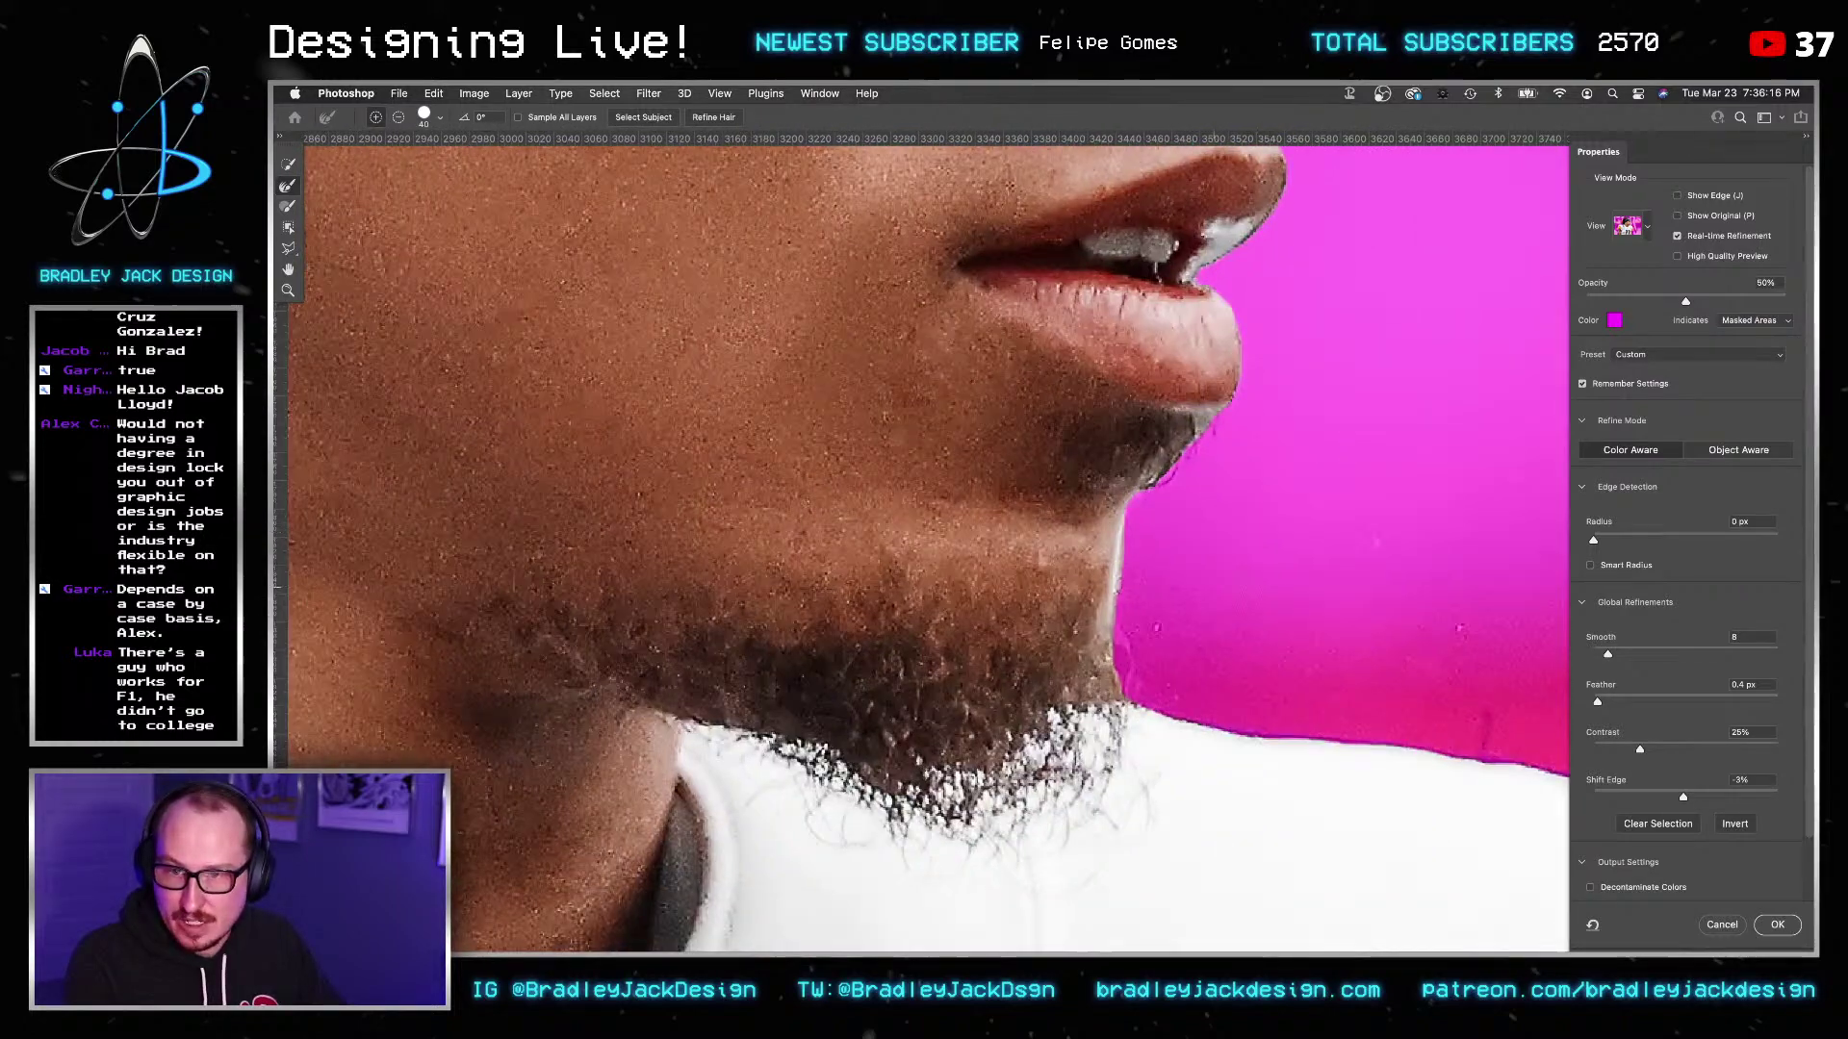
scroll(823, 346, right, 5)
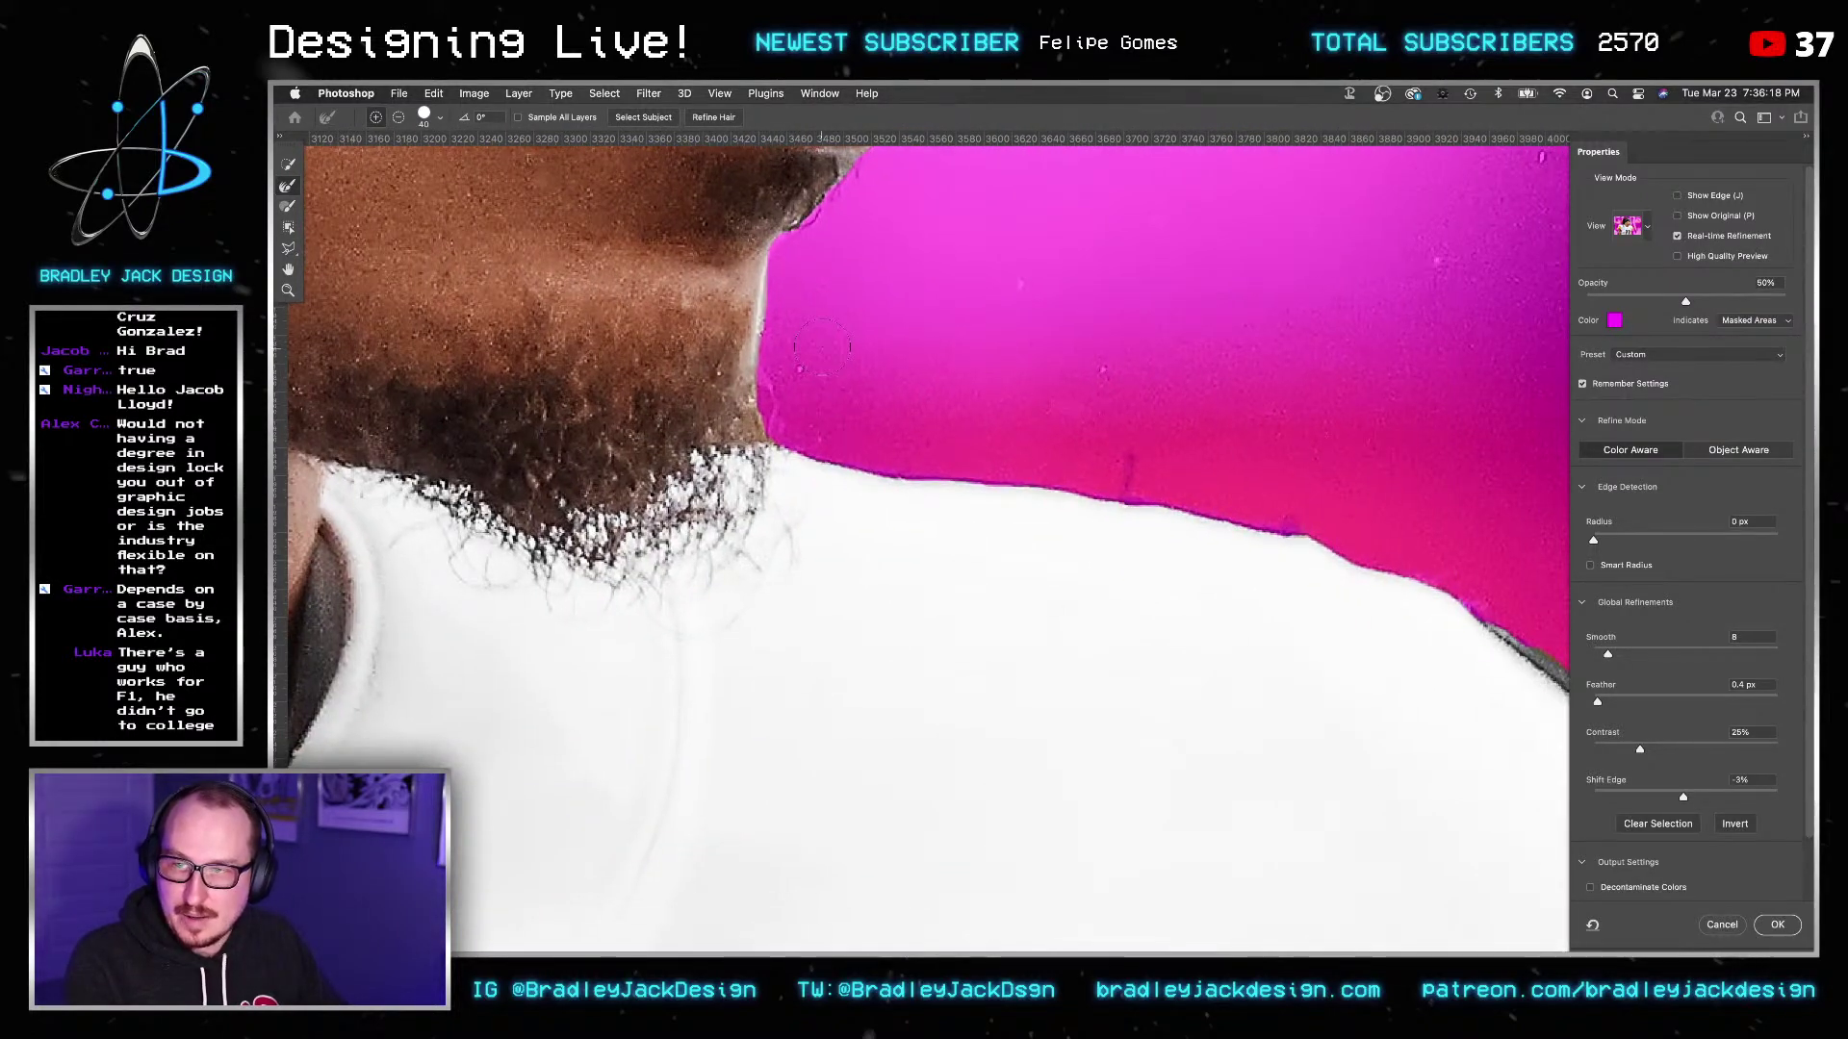
key(bracketleft)
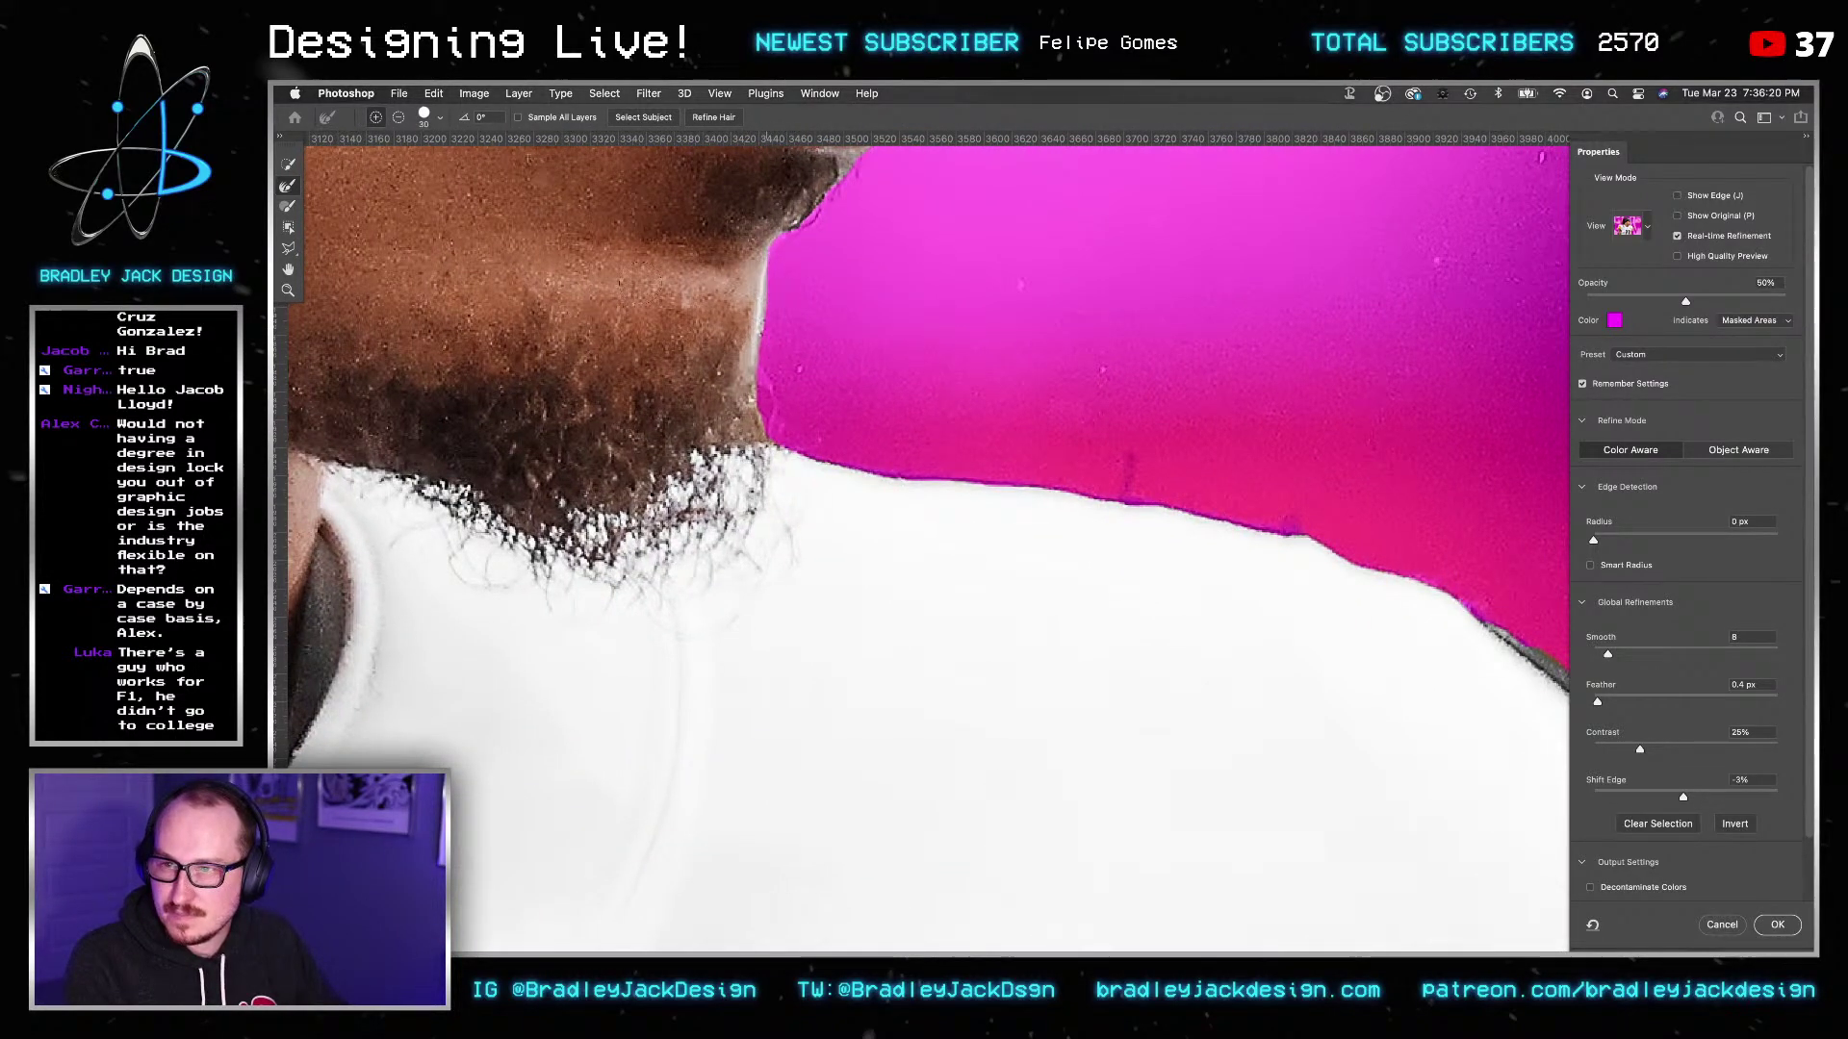
click(286, 207)
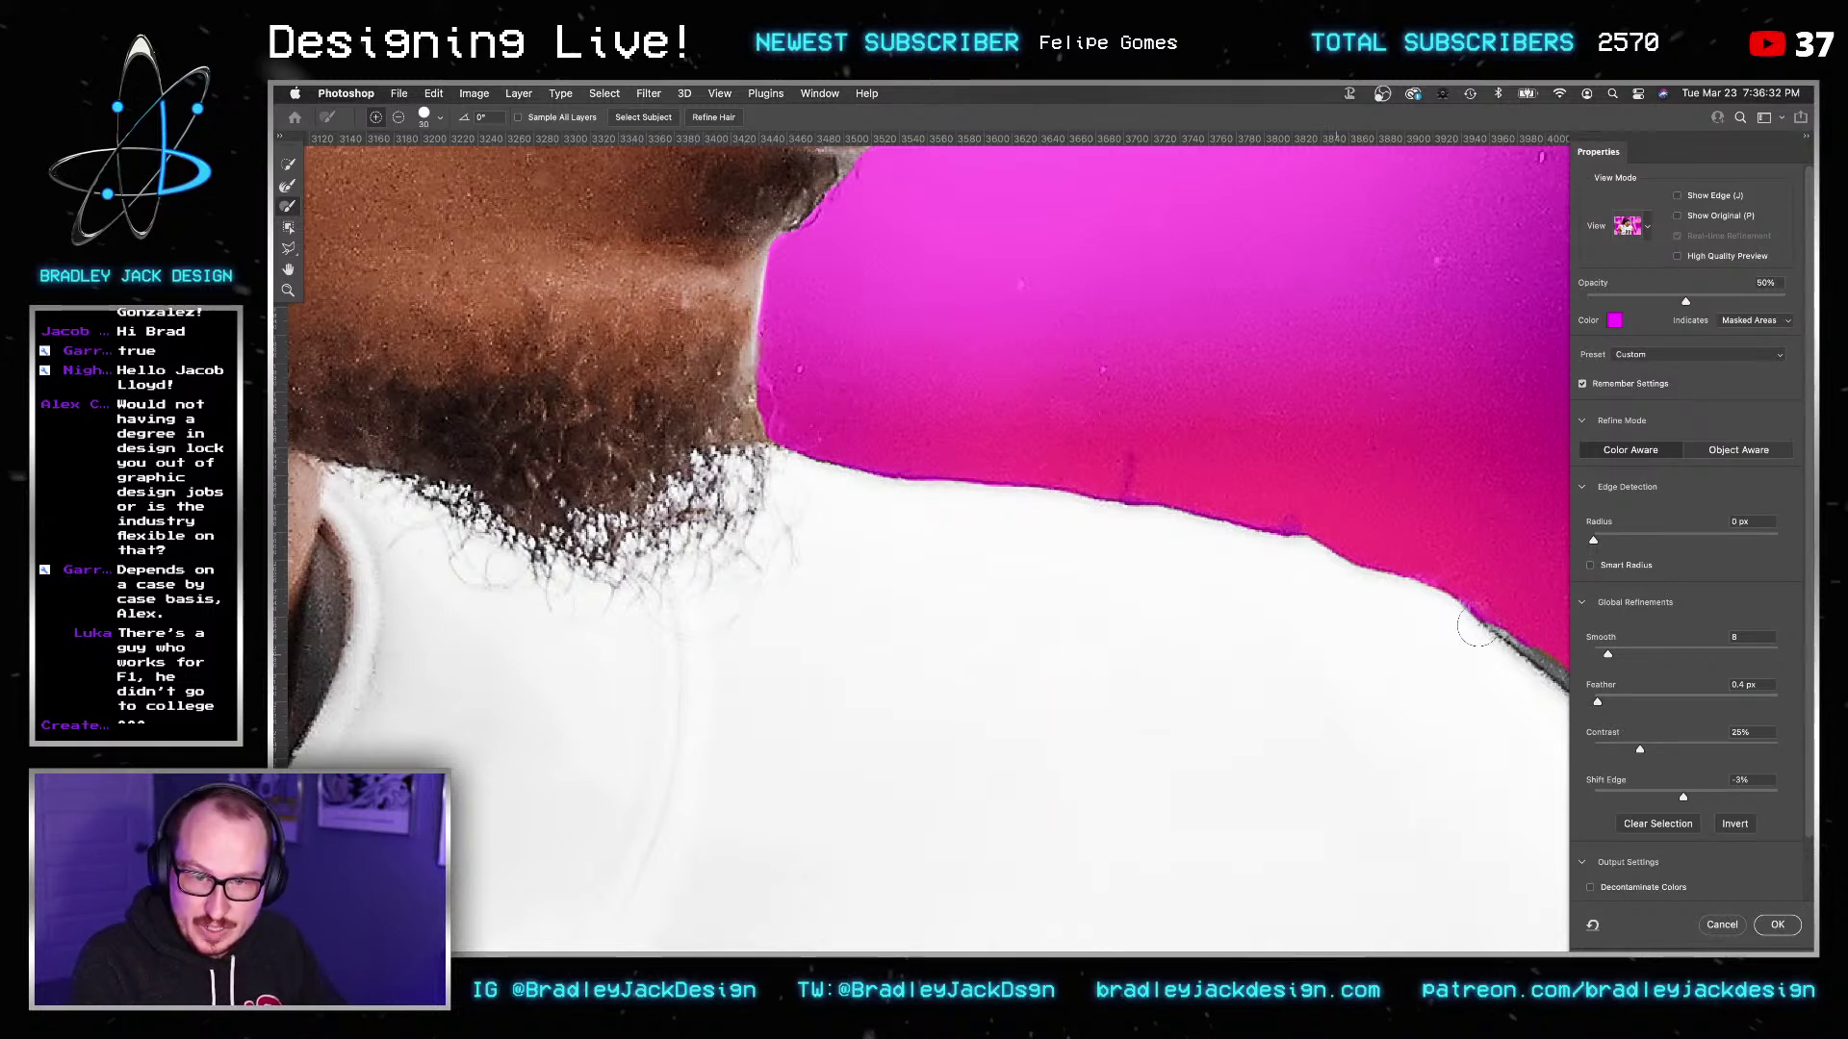
drag(1485, 733, 1048, 541)
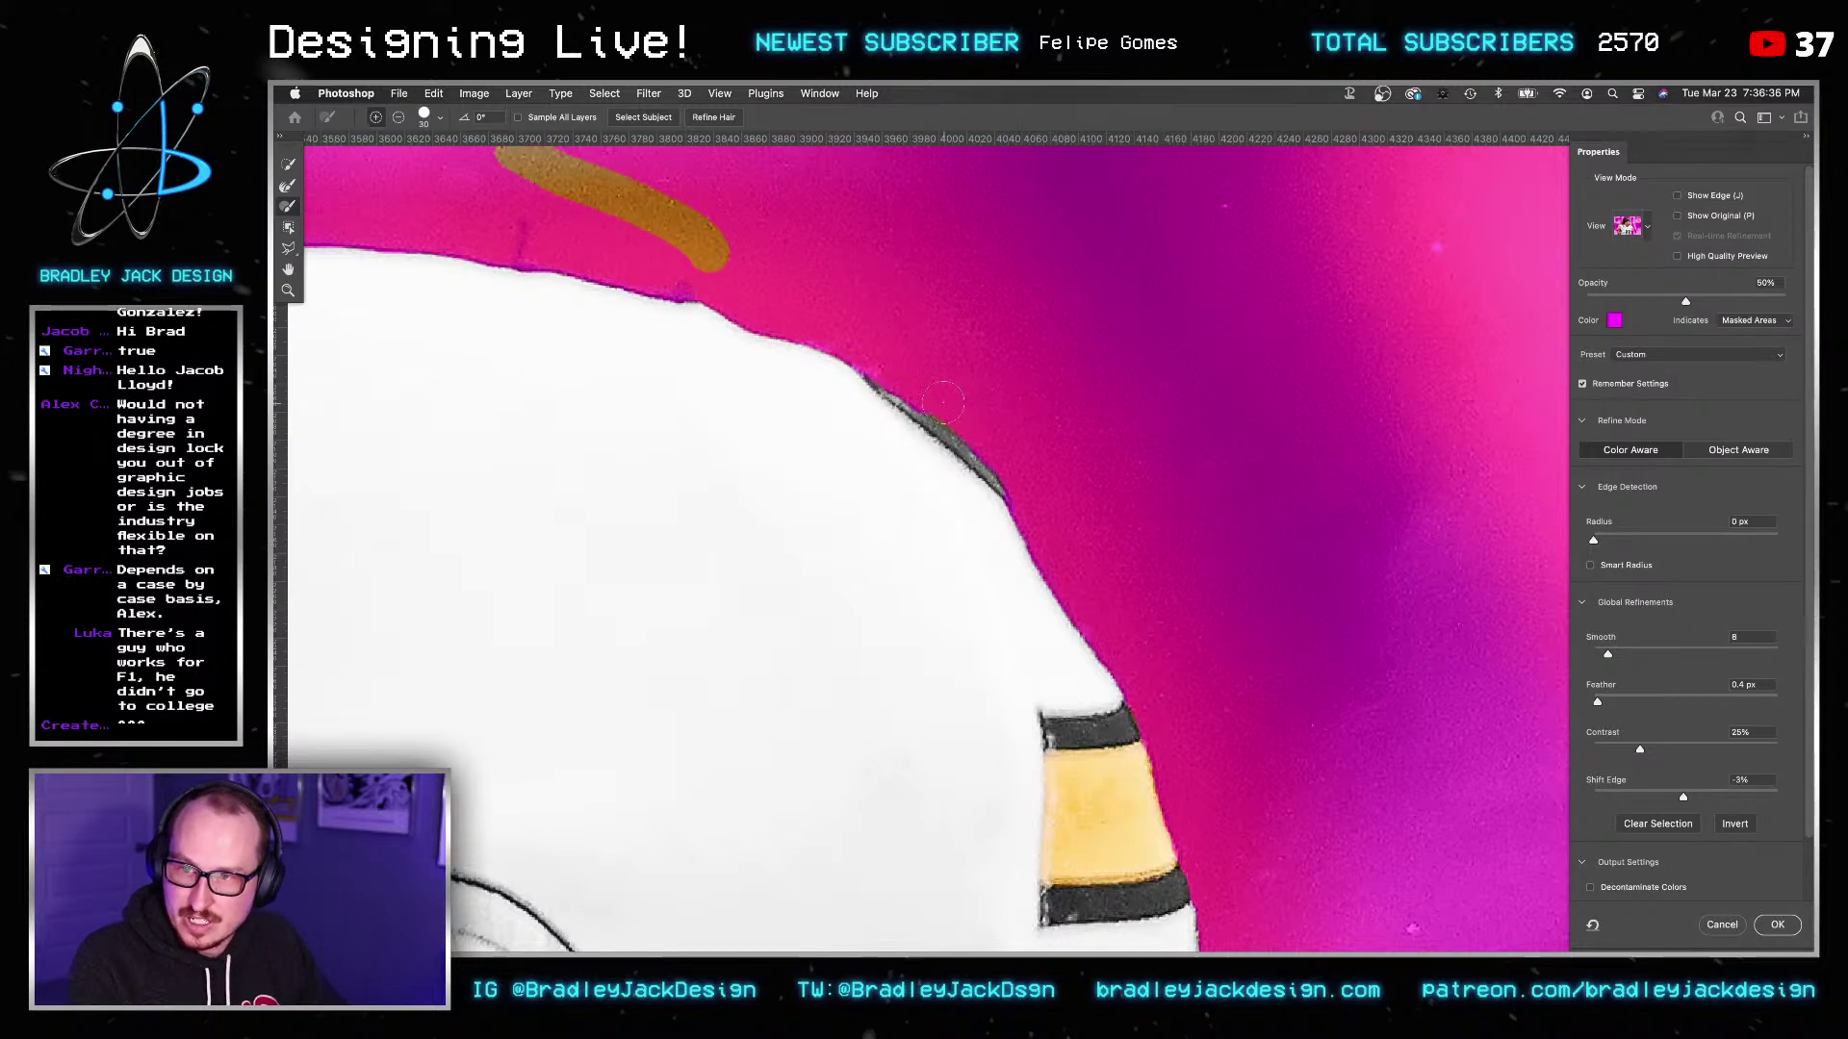
key(super+z)
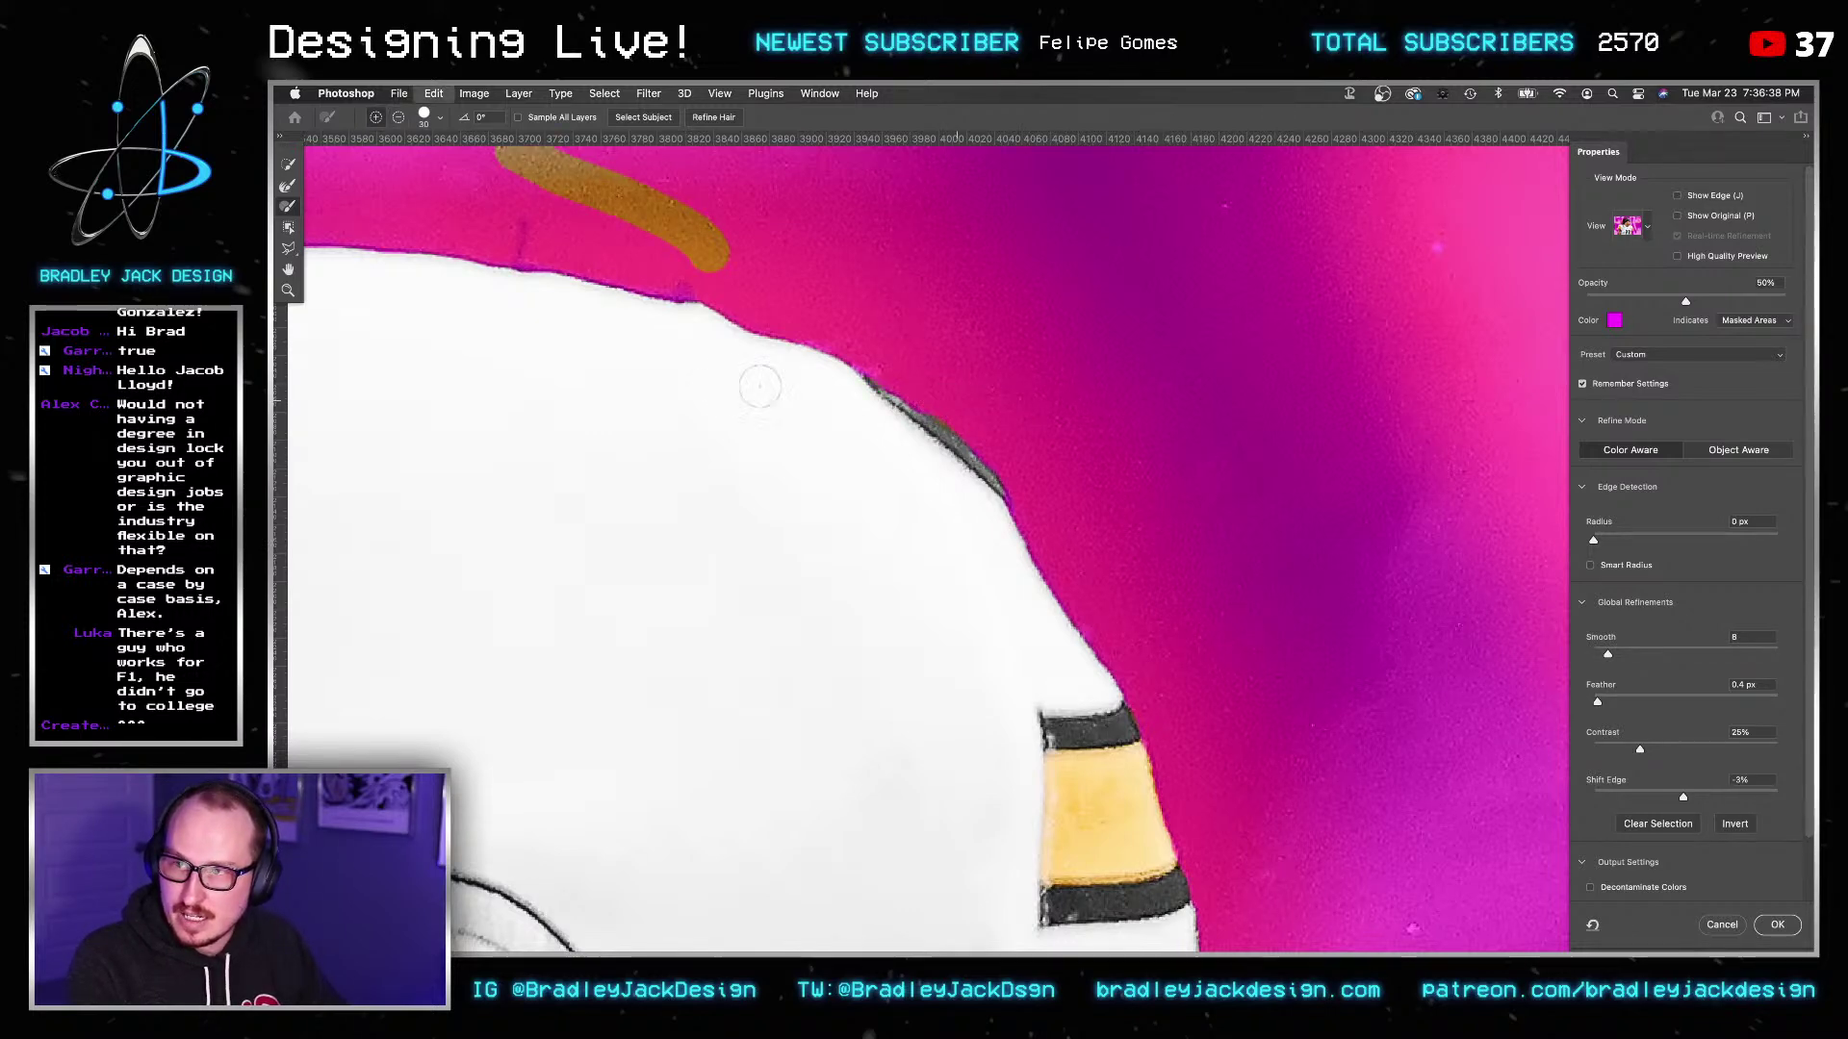
scroll(813, 387, down, 2)
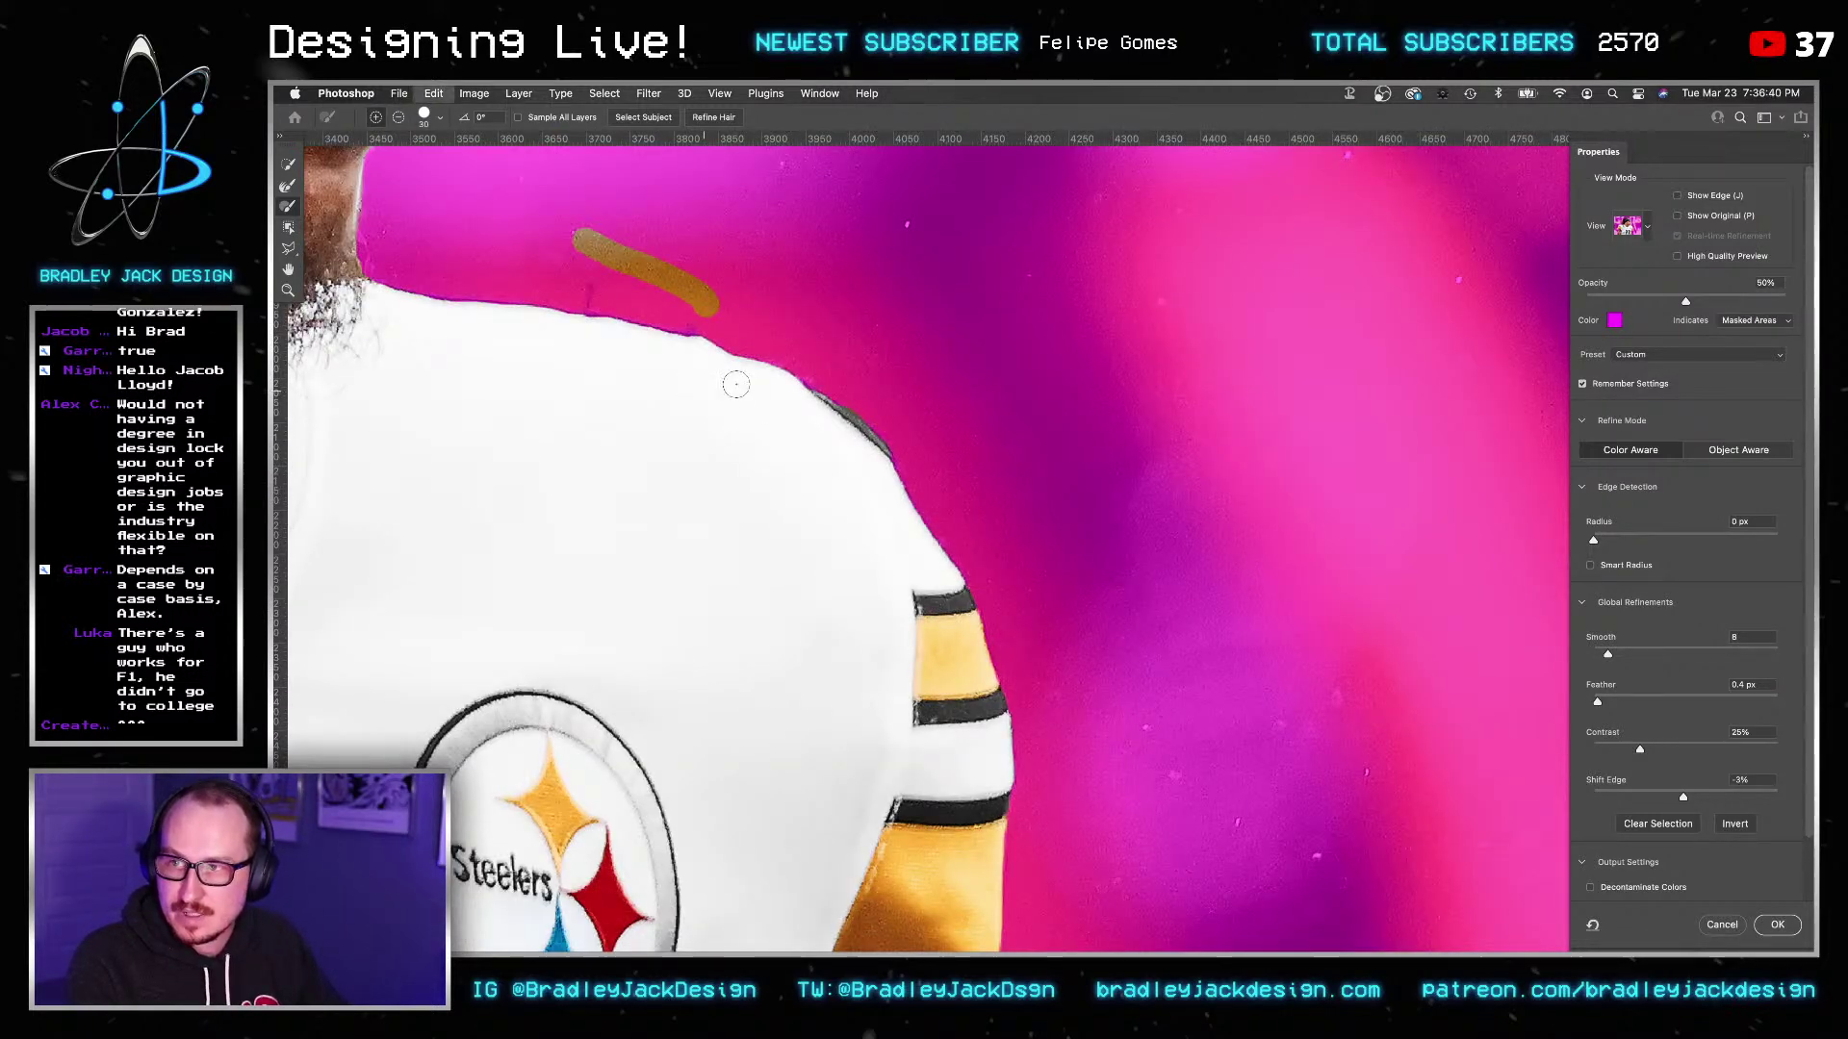
key(super+z)
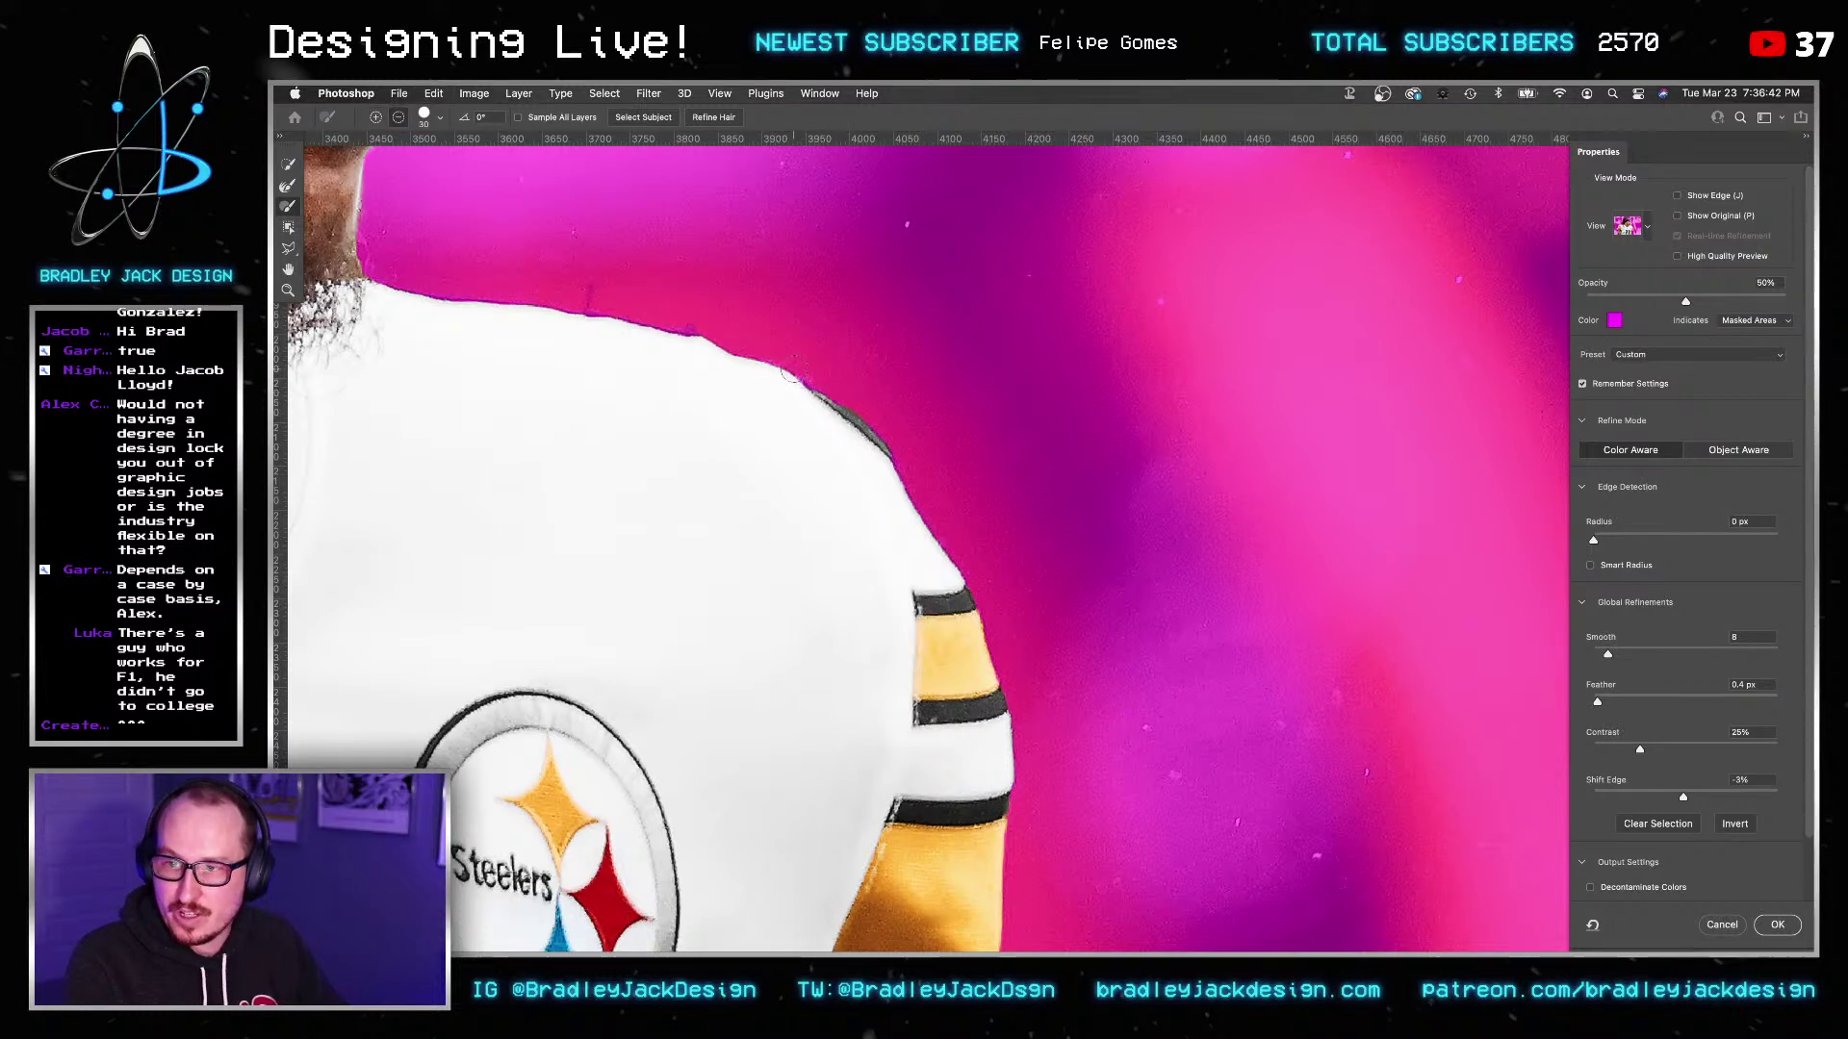
Examine the cutout edge from the far shoulder down the striped sleeve and along the bare arm to the image's lower edge.
scroll(791, 375, up, 2)
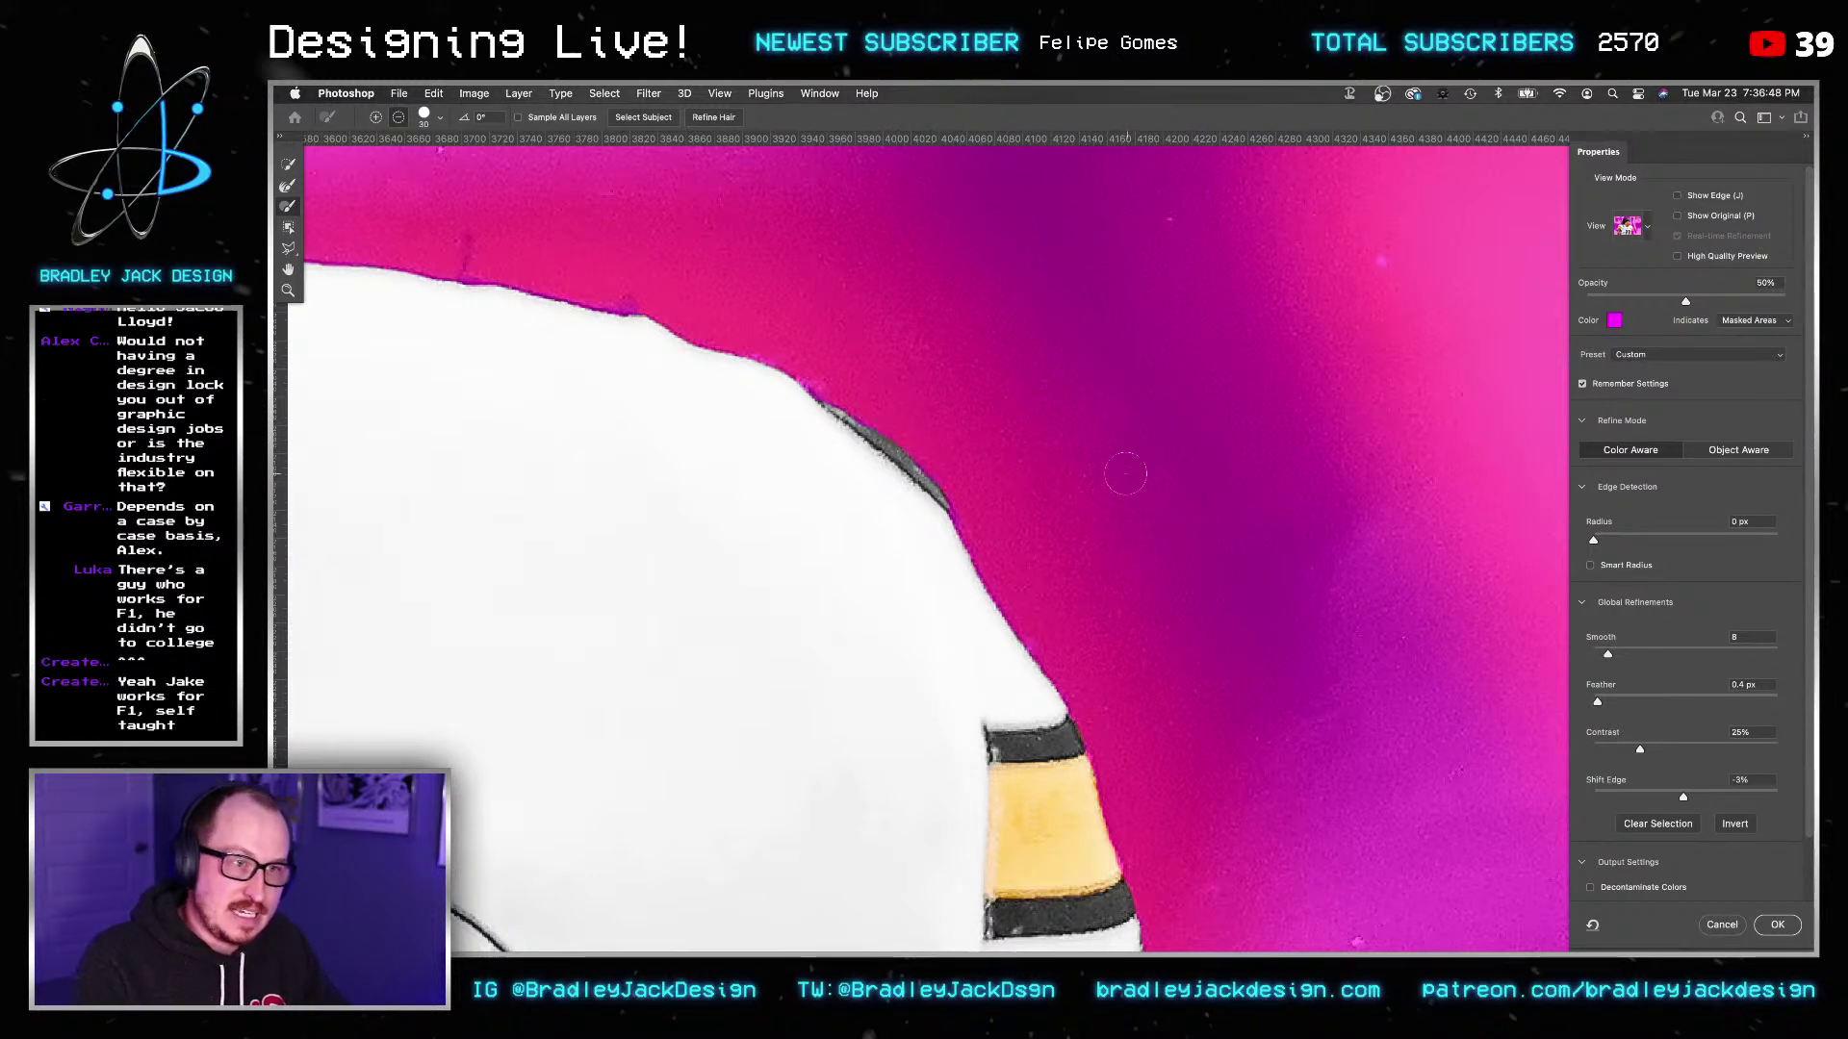
drag(1122, 482, 1097, 323)
drag(1206, 724, 1222, 459)
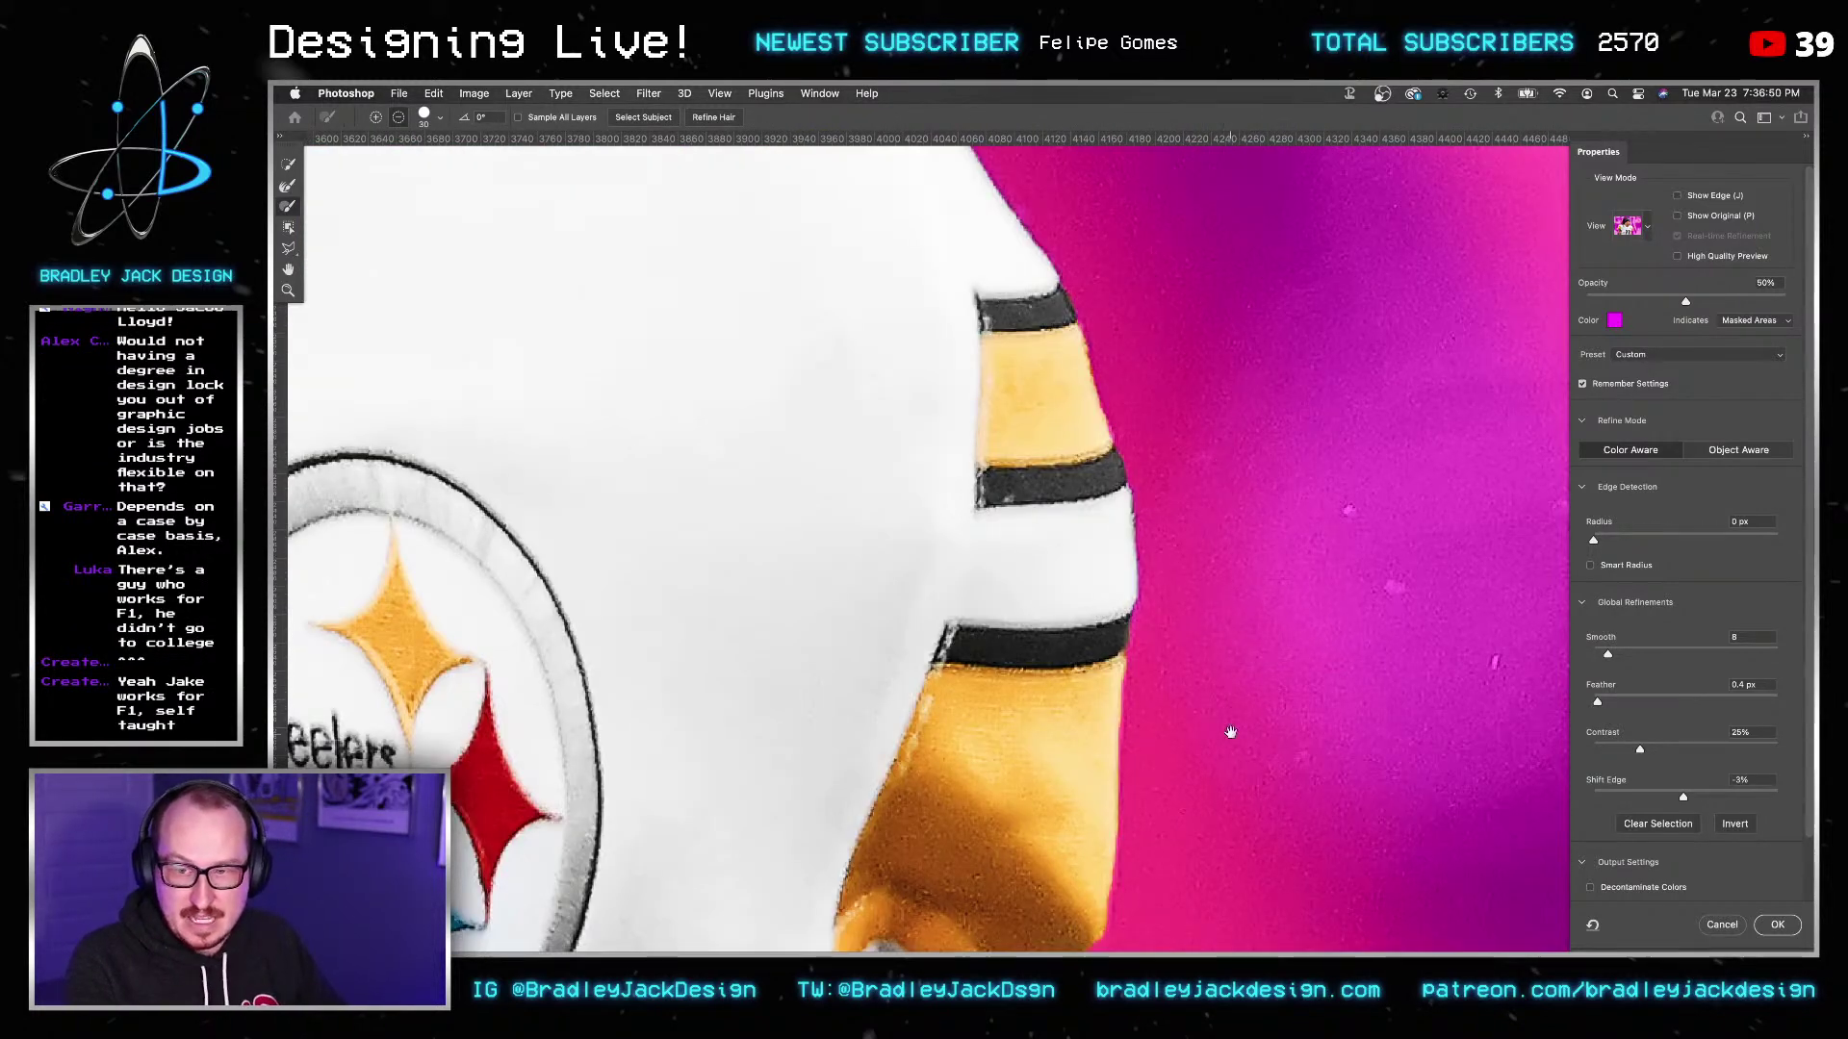
drag(1230, 733, 1232, 442)
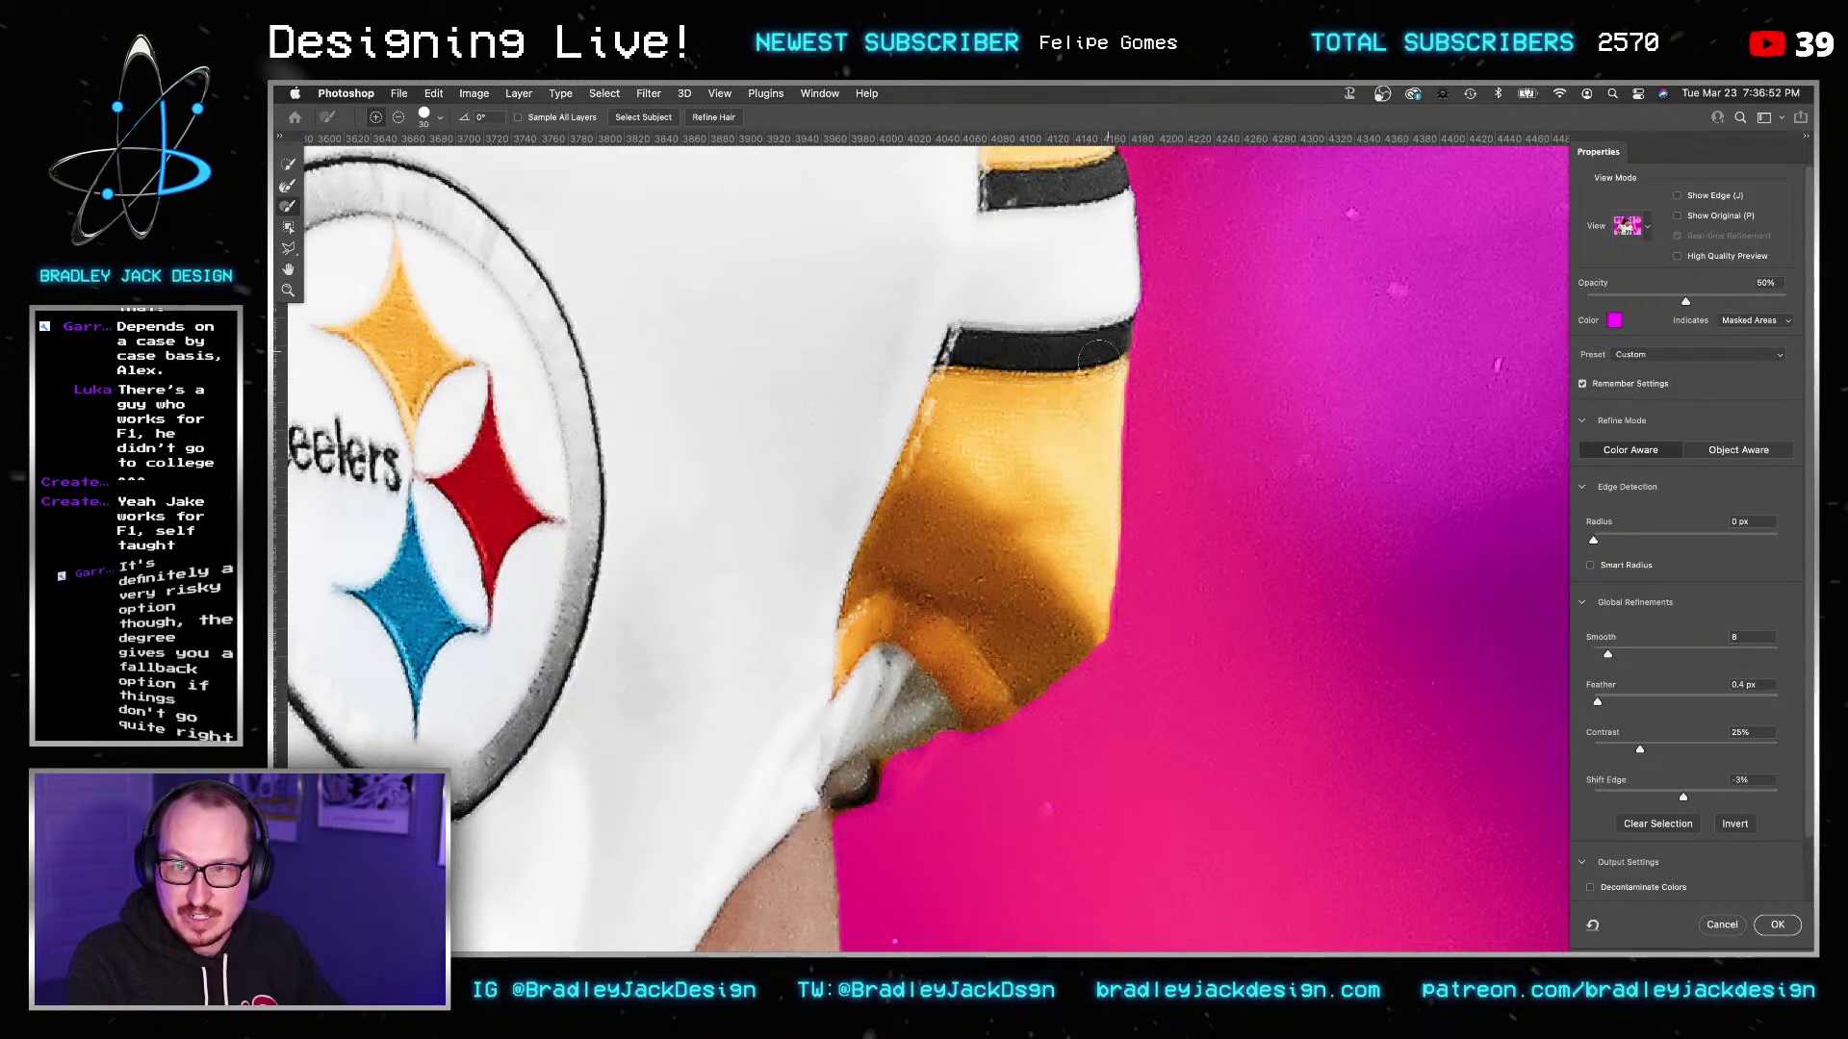
scroll(1055, 455, down, 10)
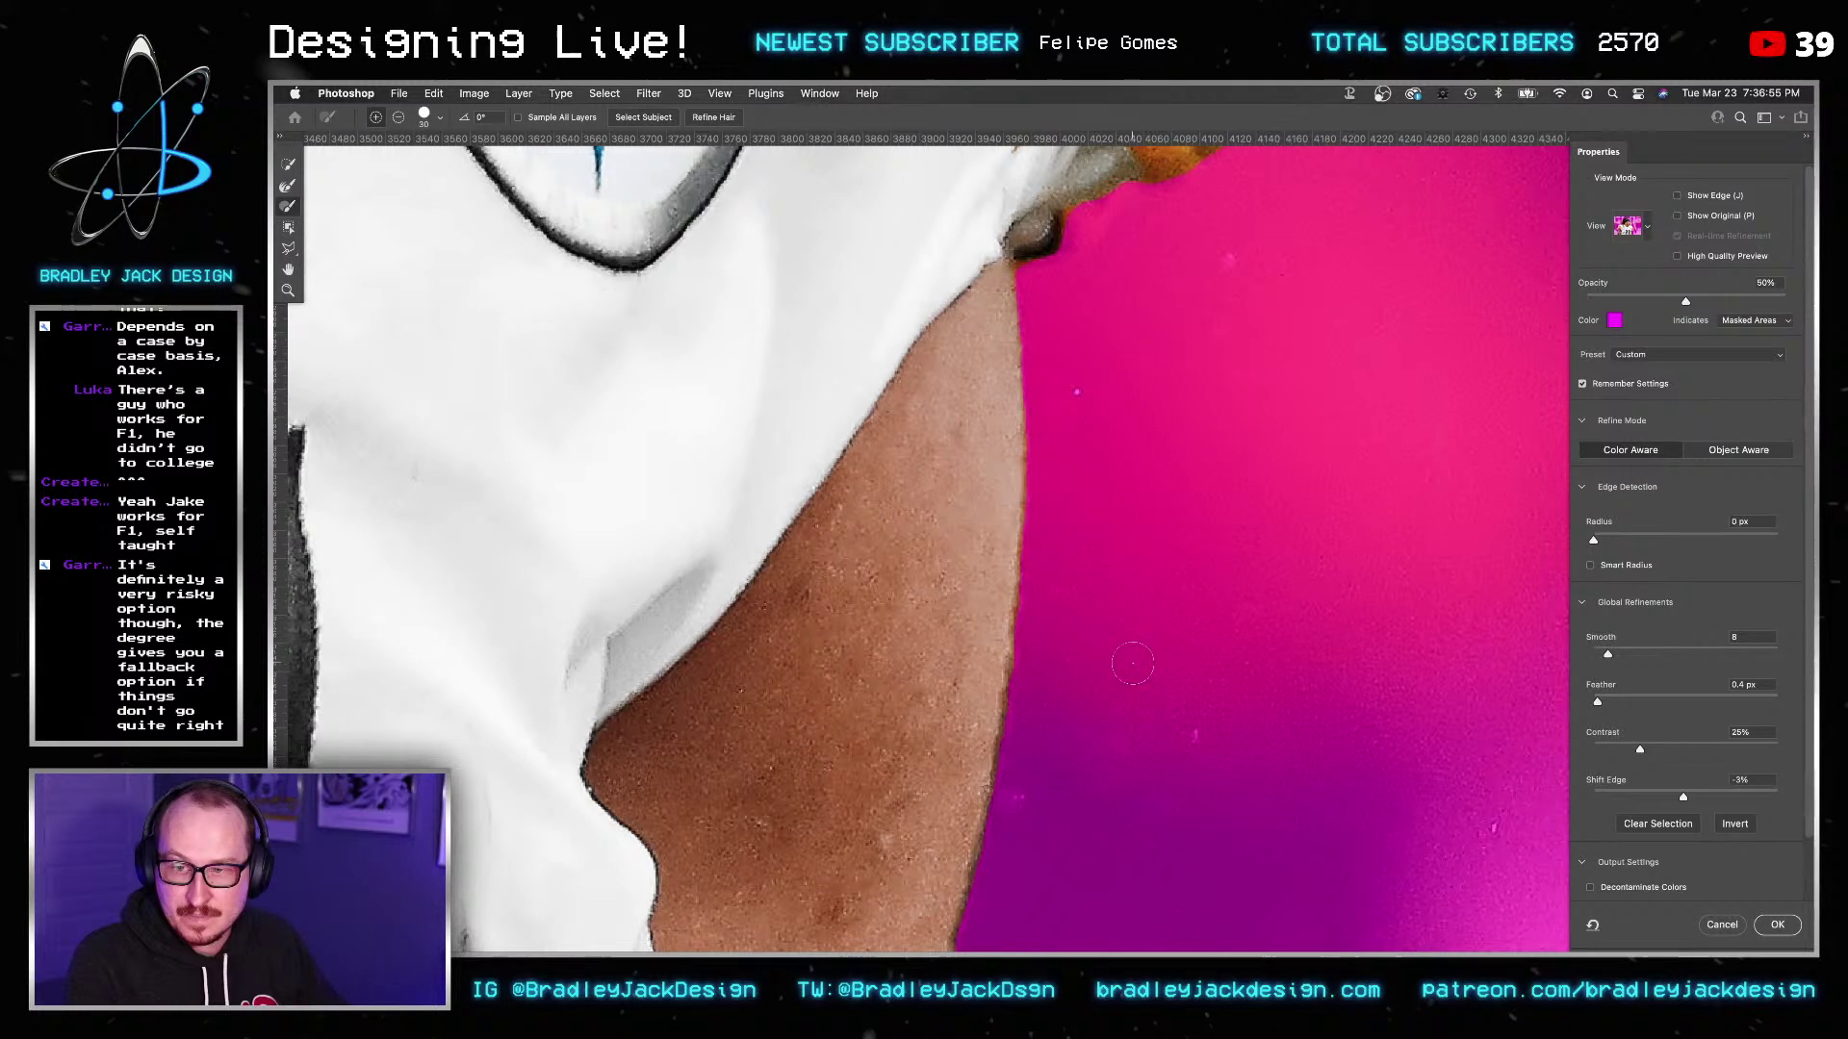
scroll(705, 339, down, 3)
click(288, 186)
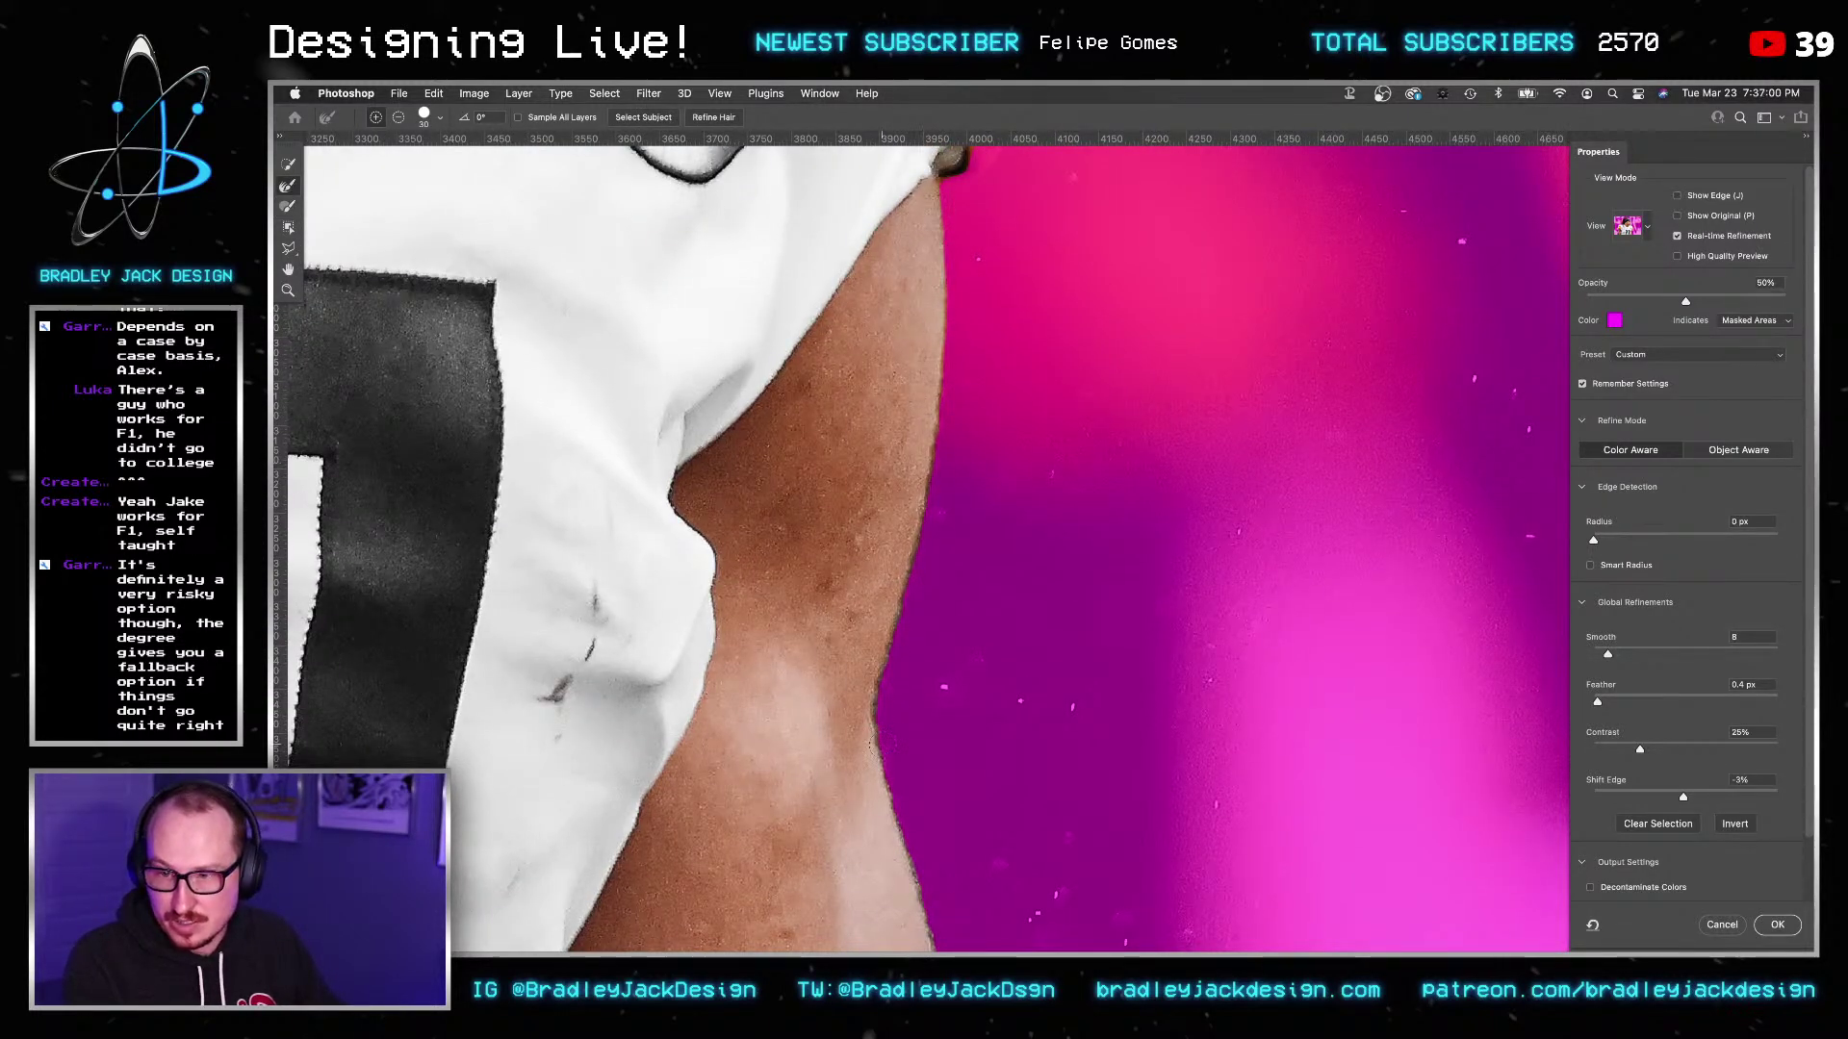
drag(884, 791, 768, 379)
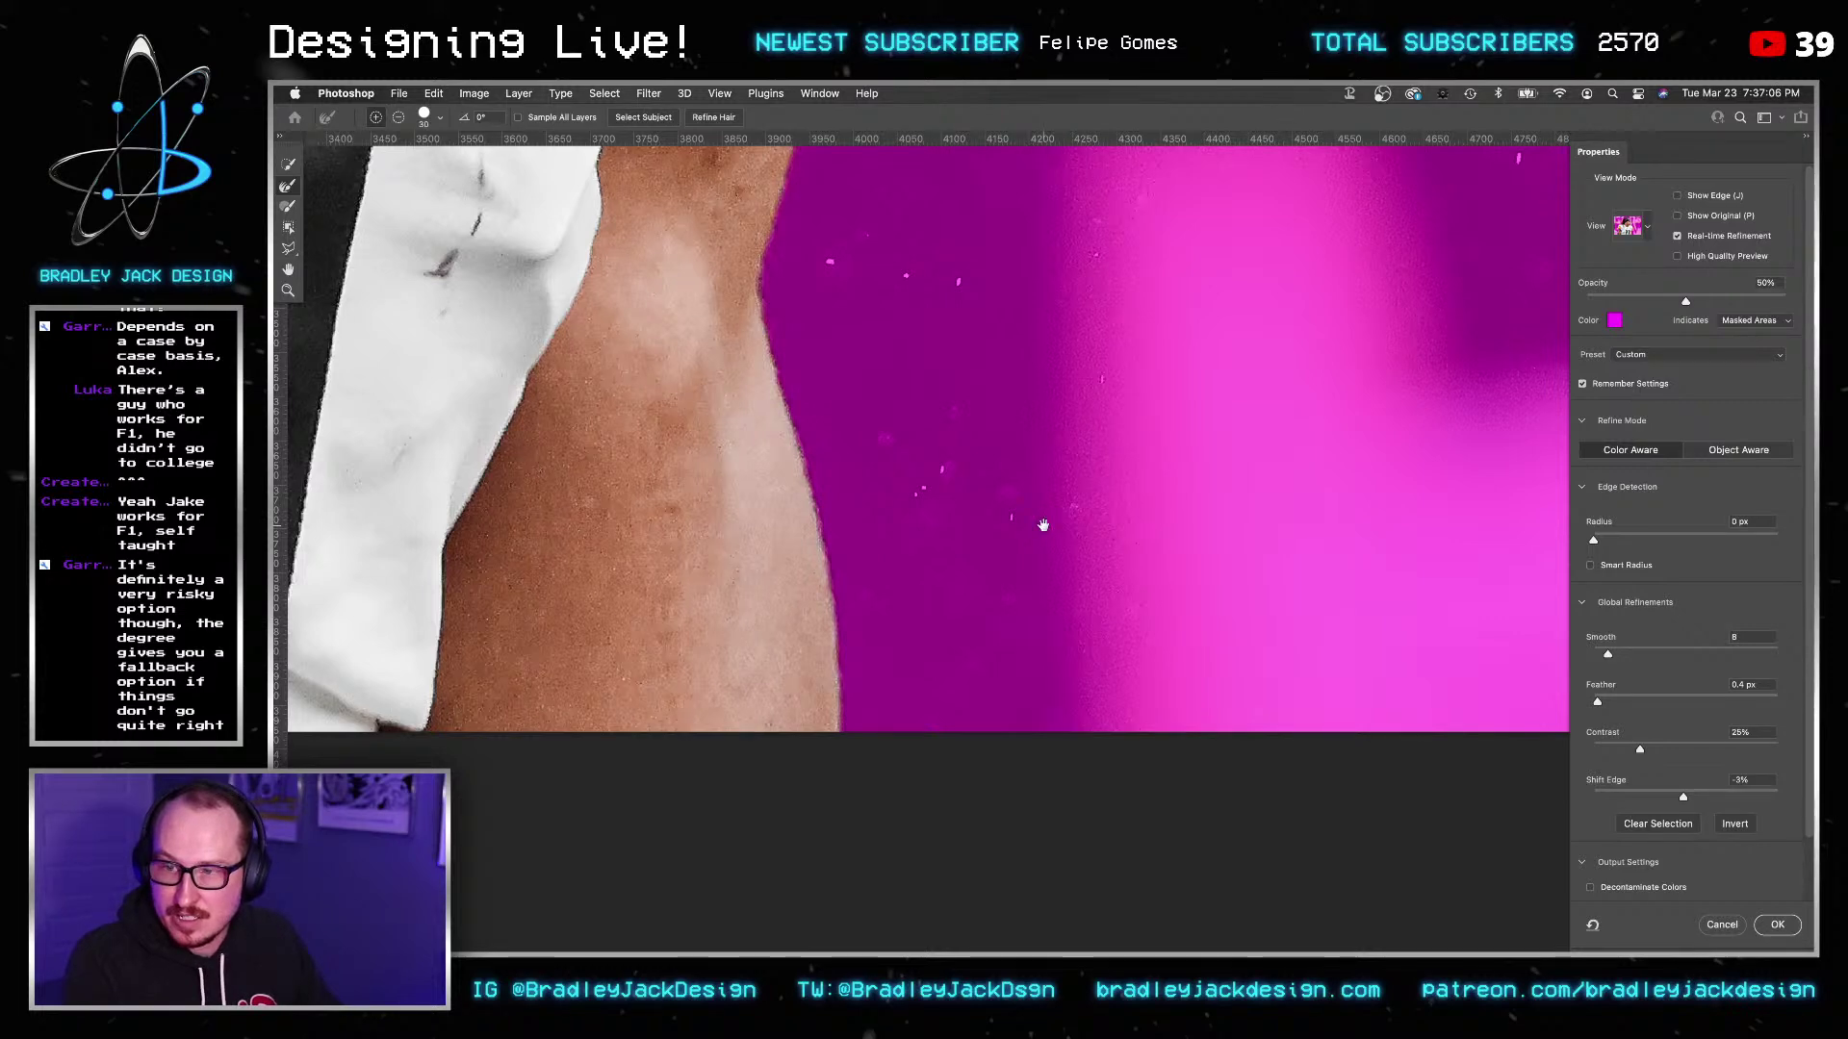
Trim the leftover fringe along the tattooed arm's outer edge with a larger subtracting Brush.
drag(571, 502, 1270, 462)
drag(489, 458, 949, 475)
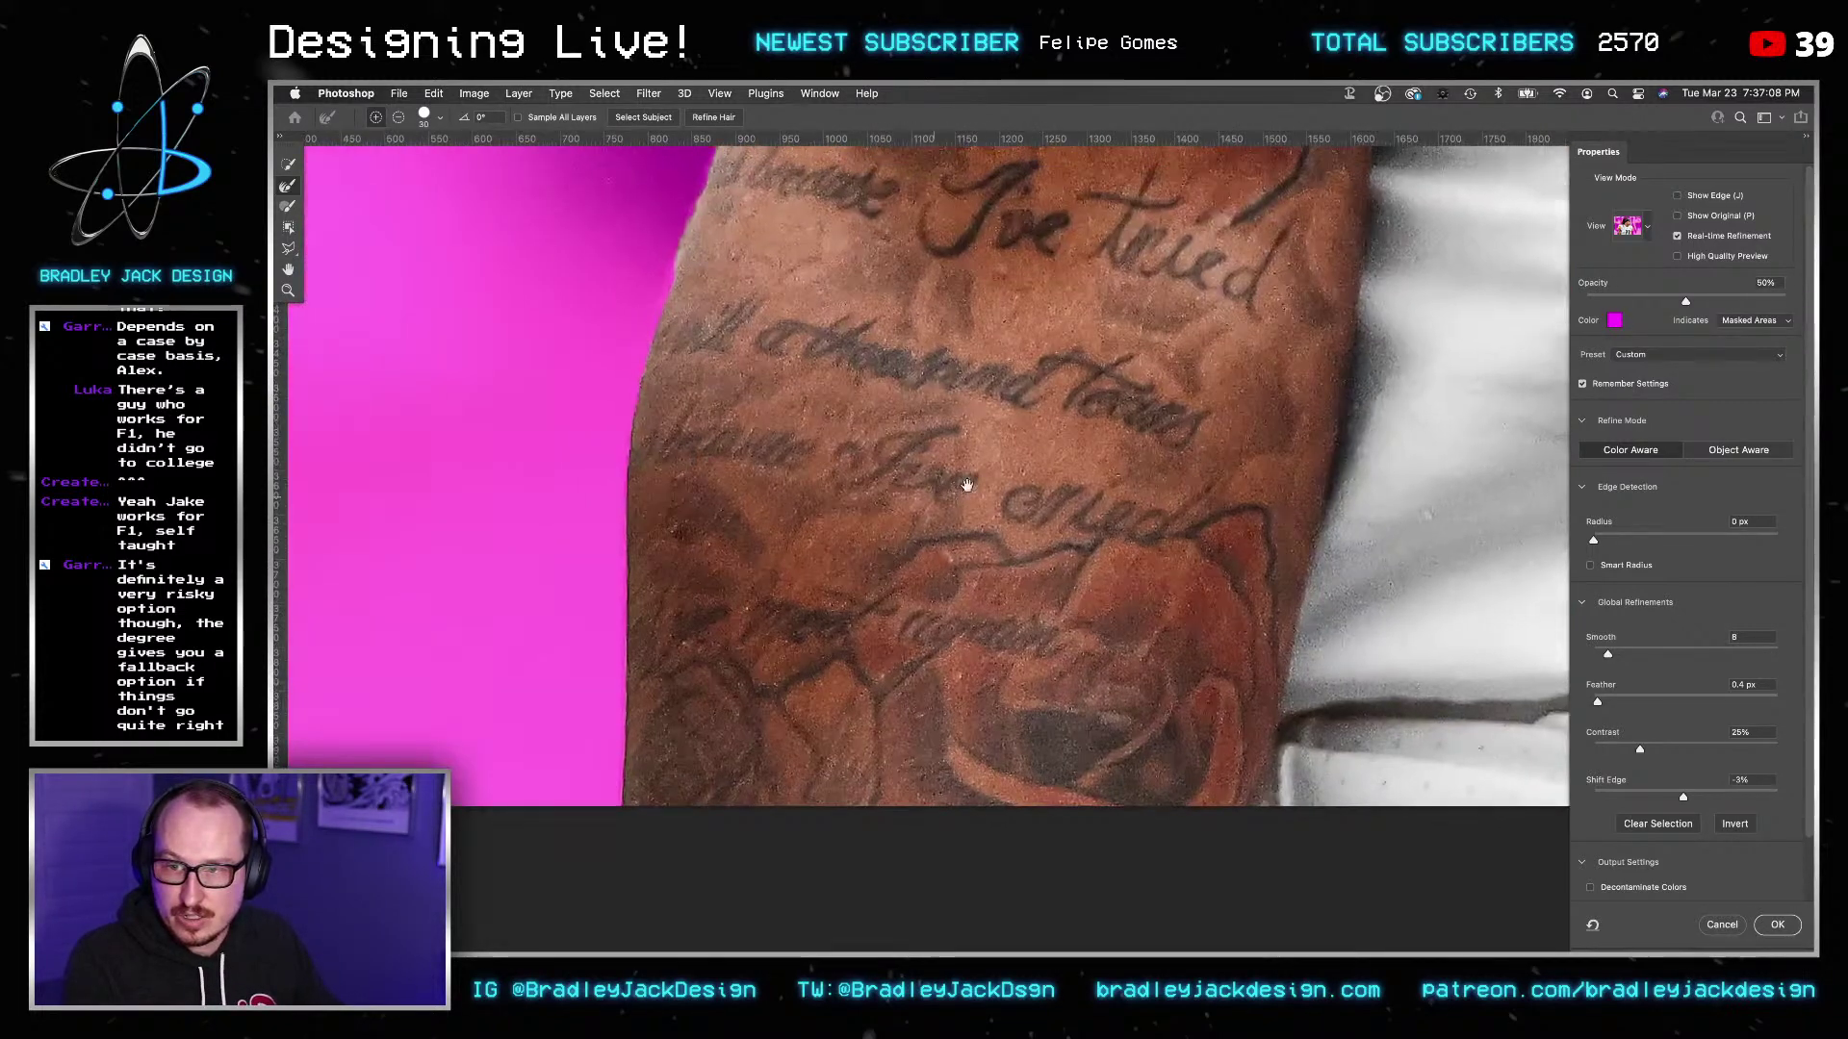
drag(930, 349, 857, 551)
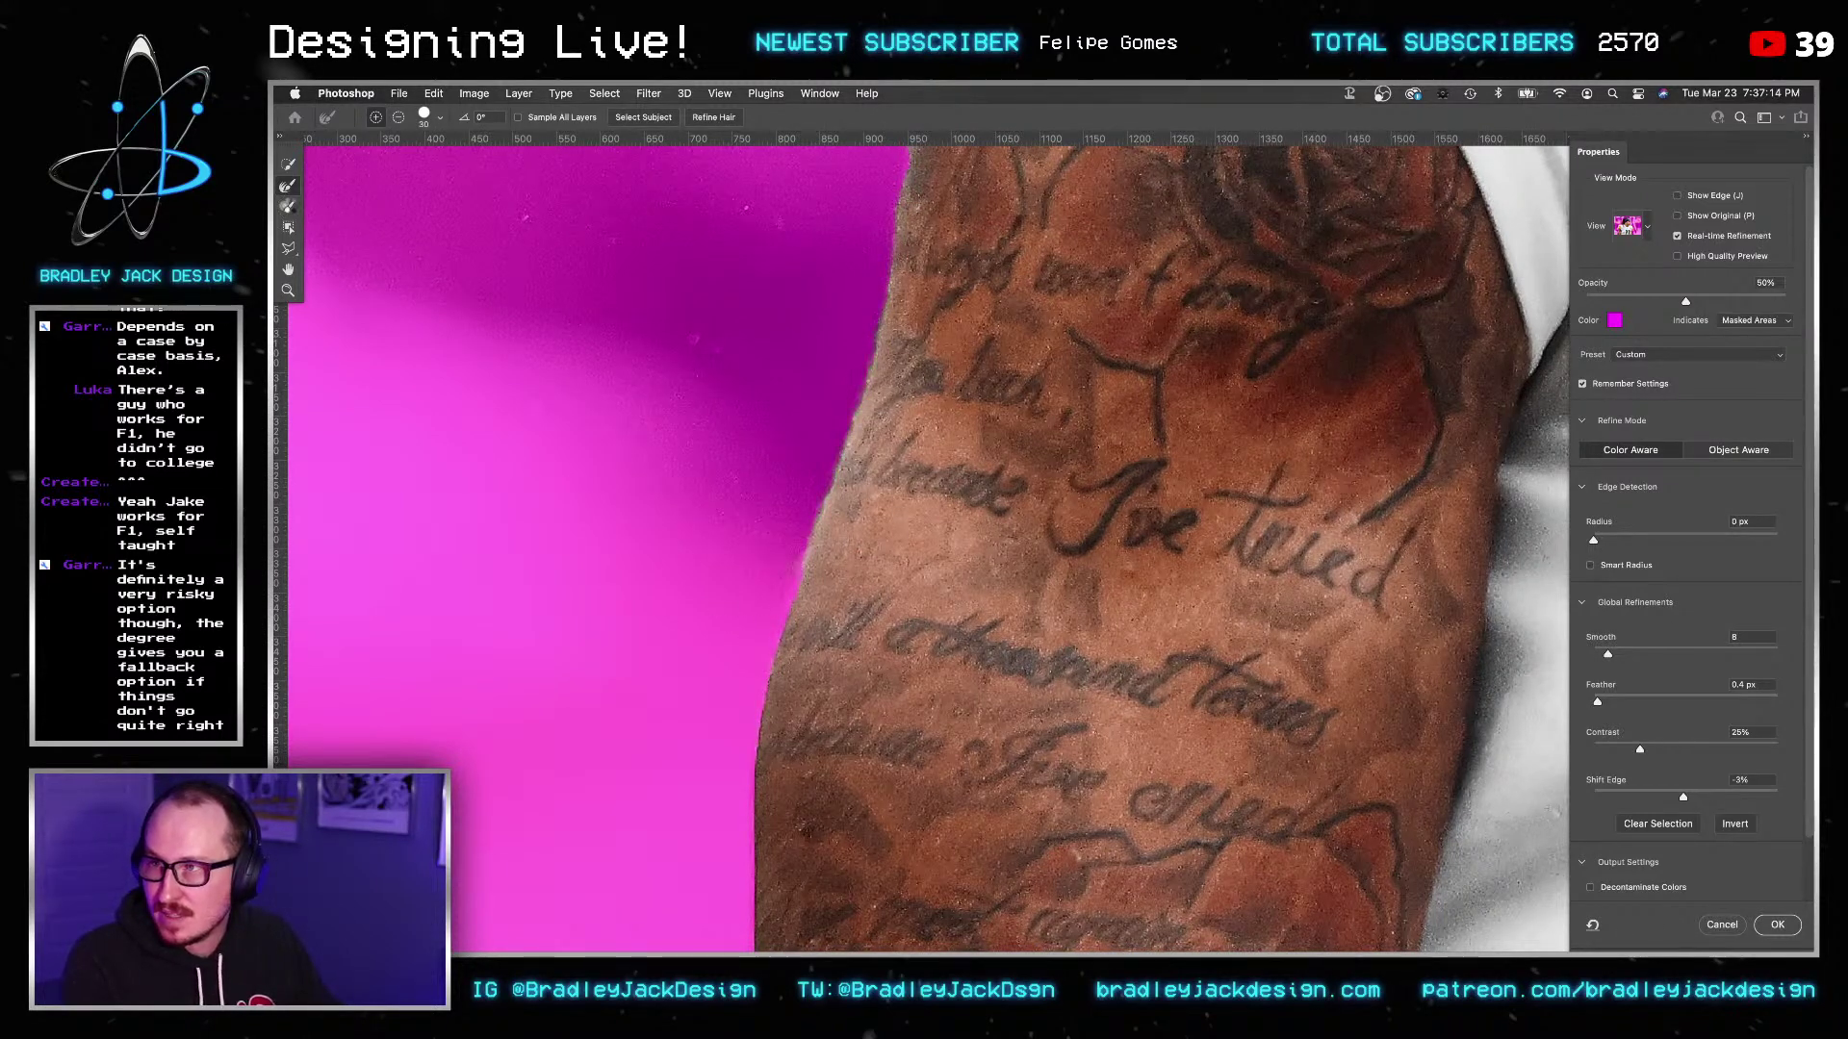
key(b)
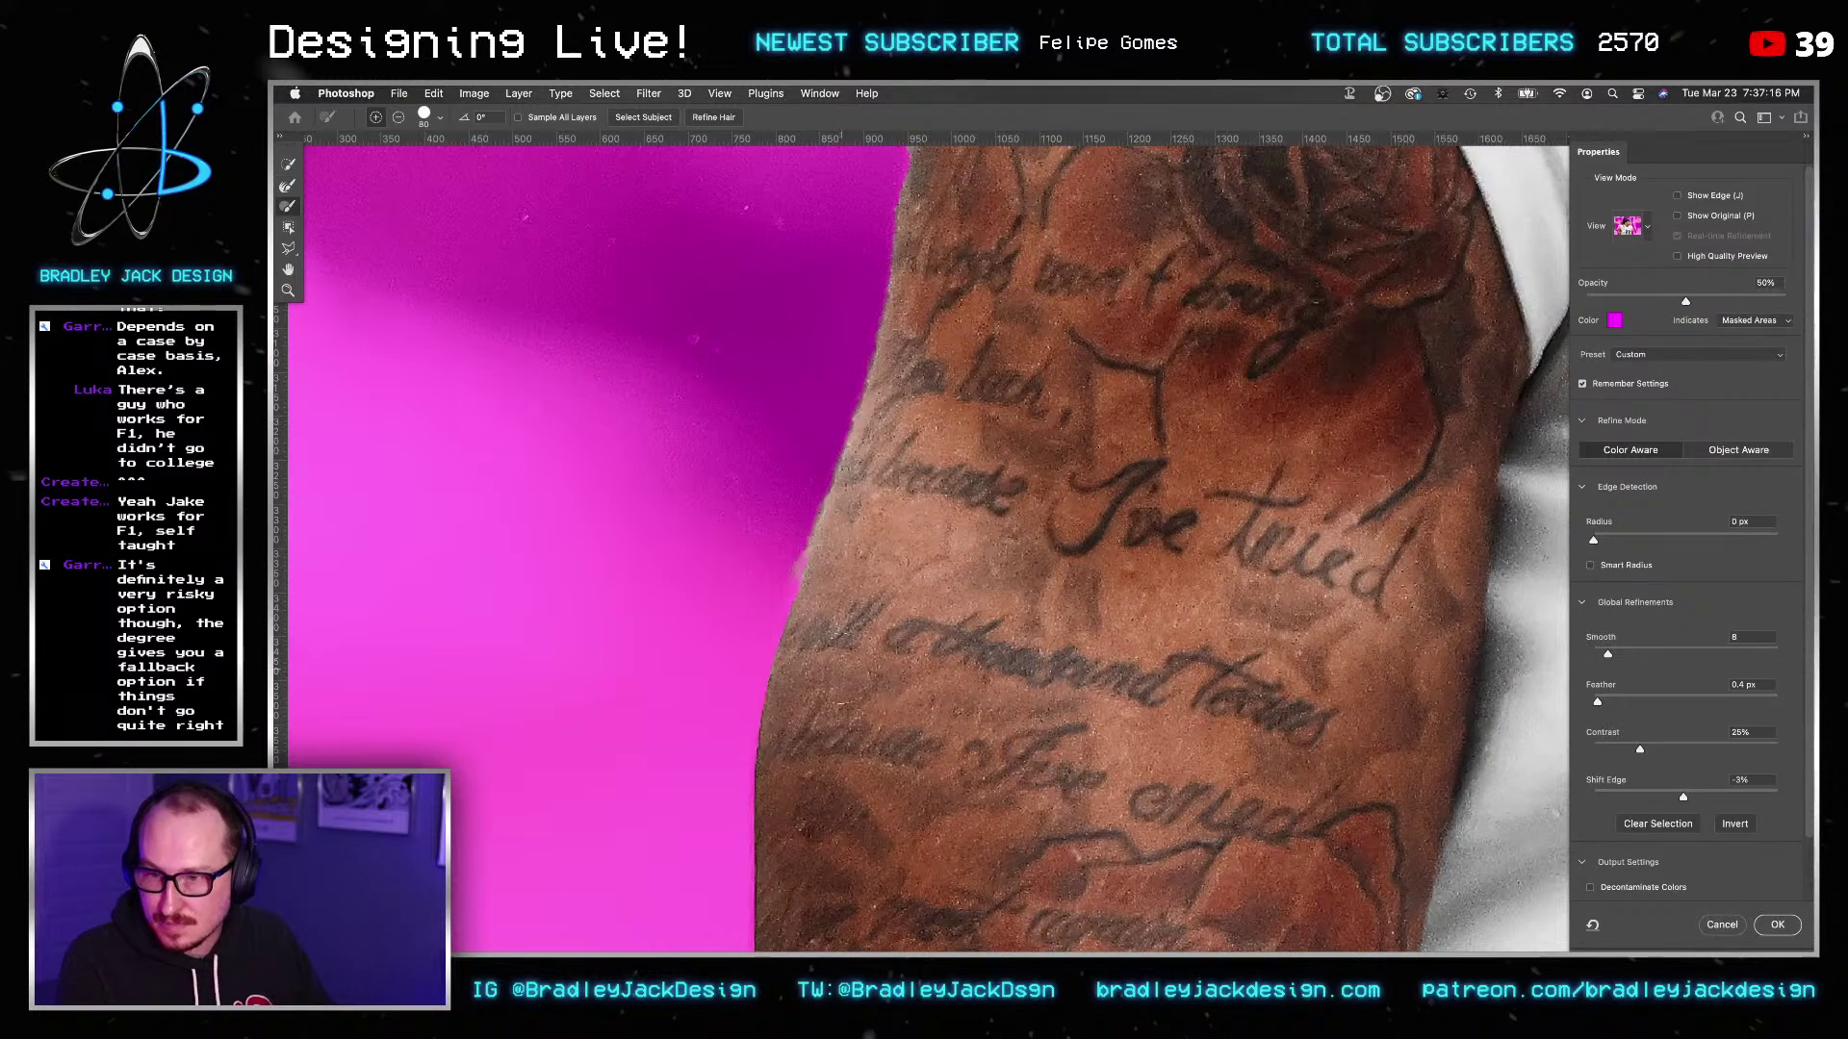
key(bracketright)
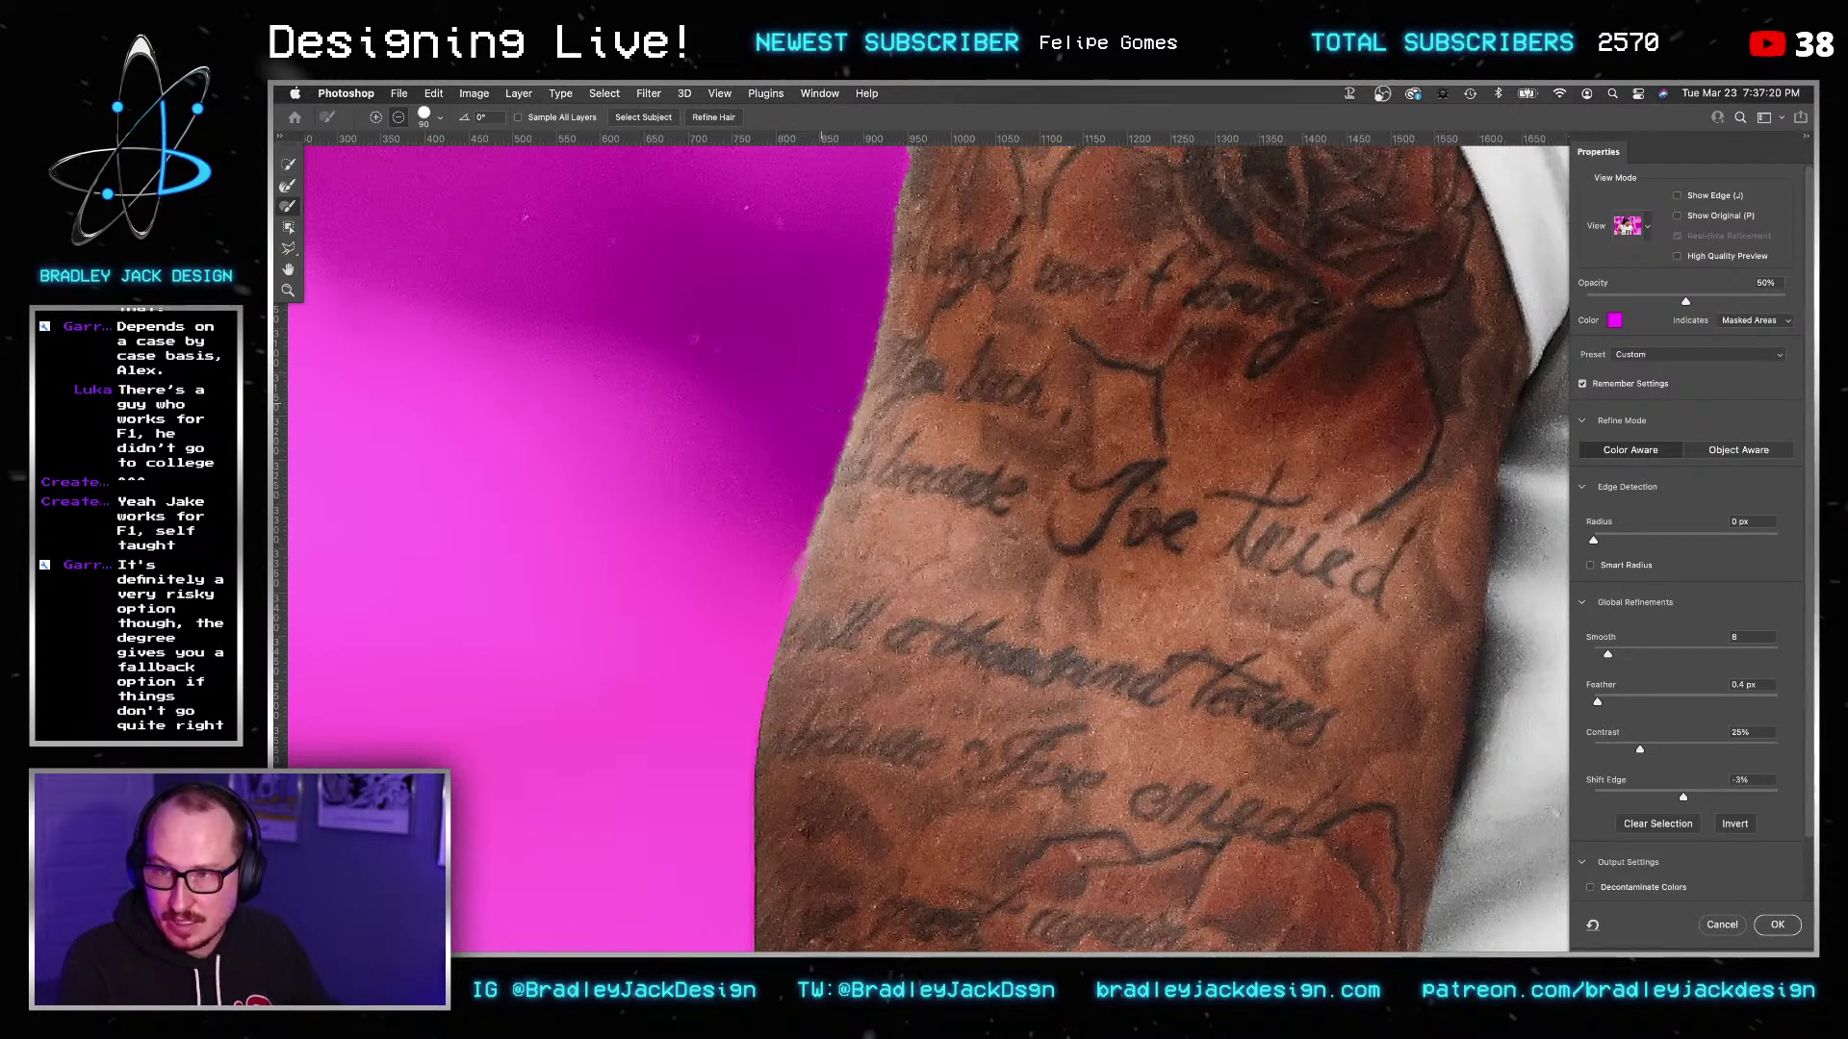
drag(820, 577, 837, 385)
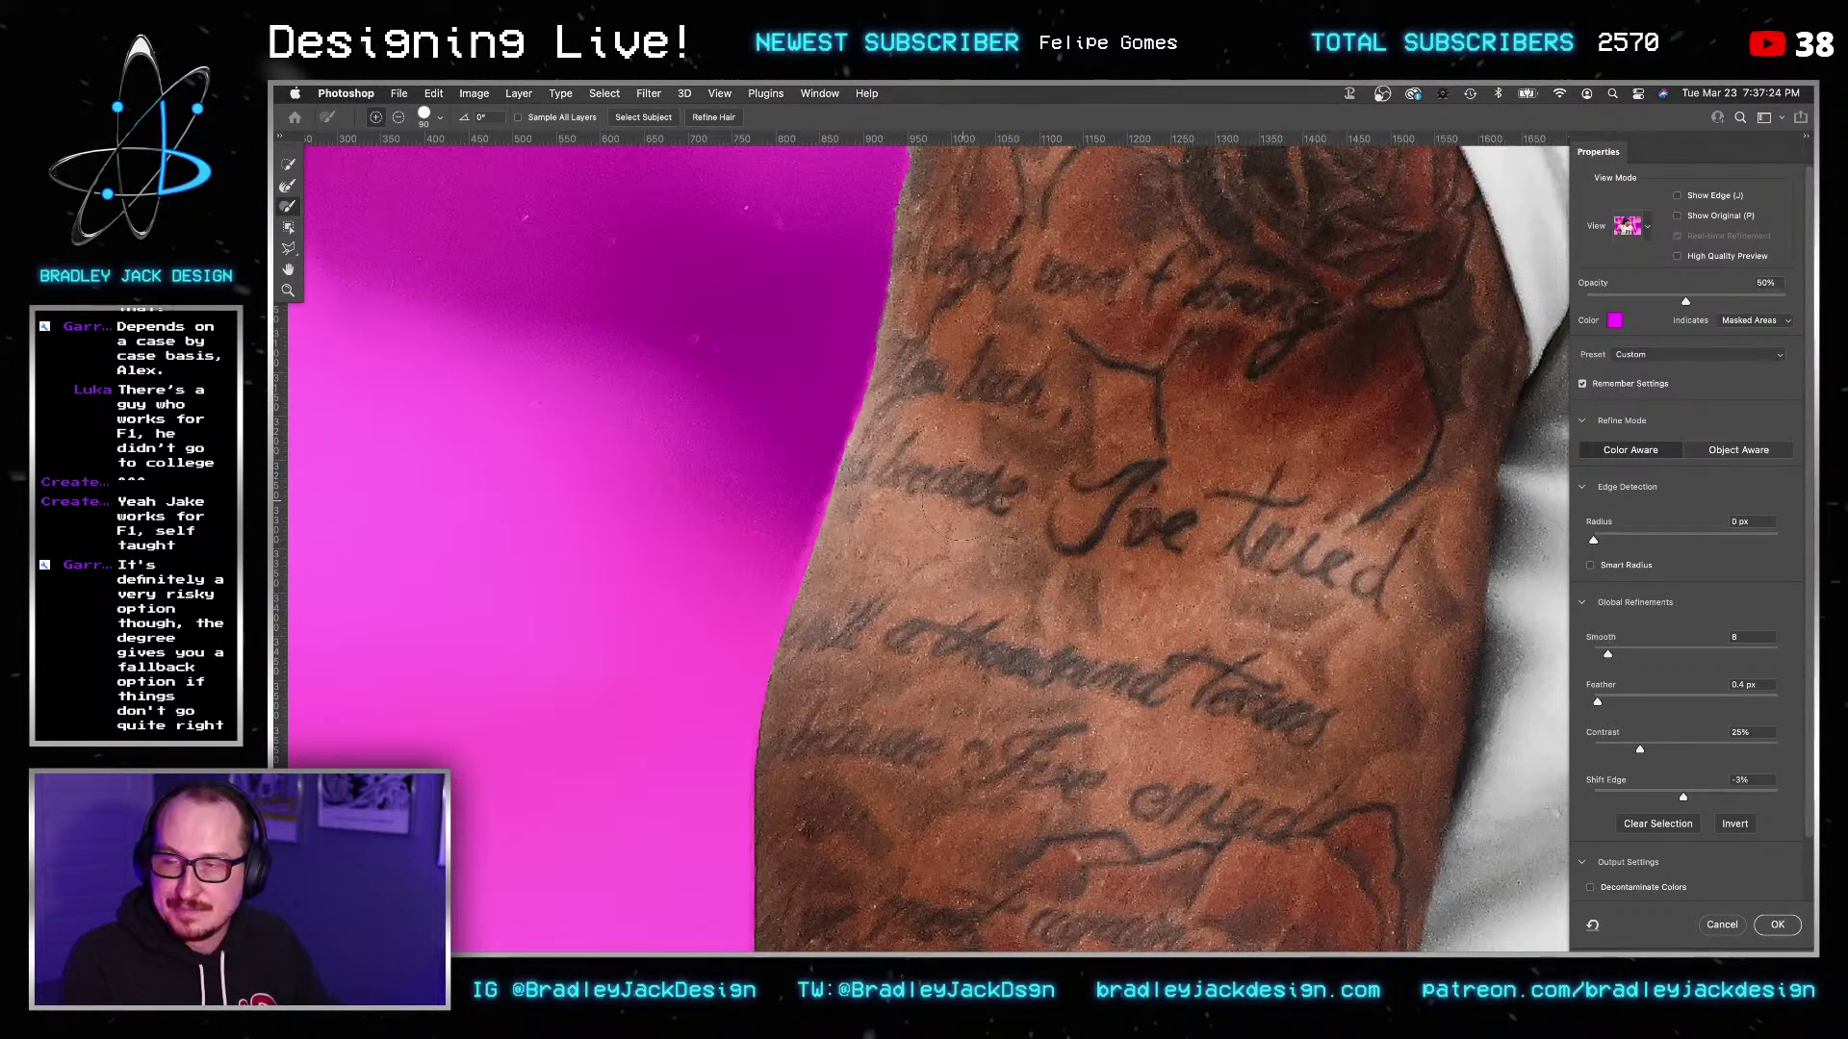
Subtract the leftover background patch along the near shoulder's upper edge beside the dreadlocks with a smaller brush.
scroll(962, 500, up, 5)
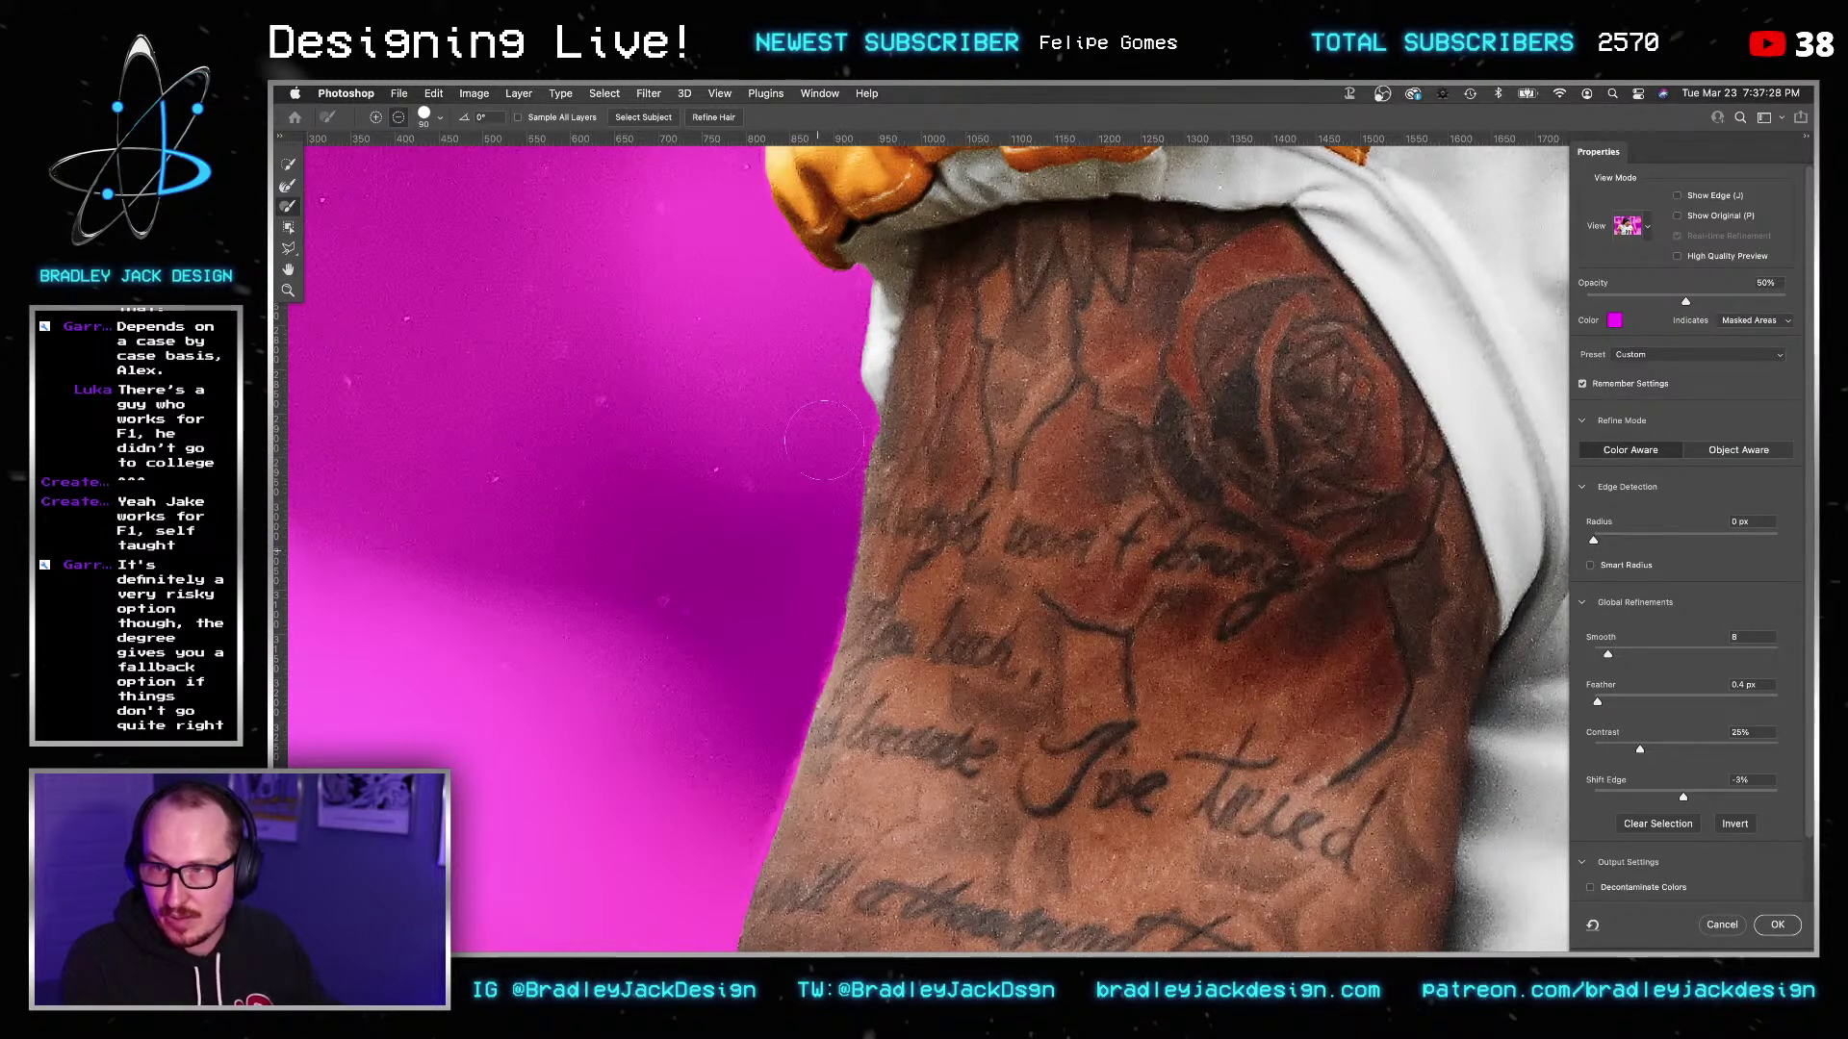
scroll(780, 584, up, 10)
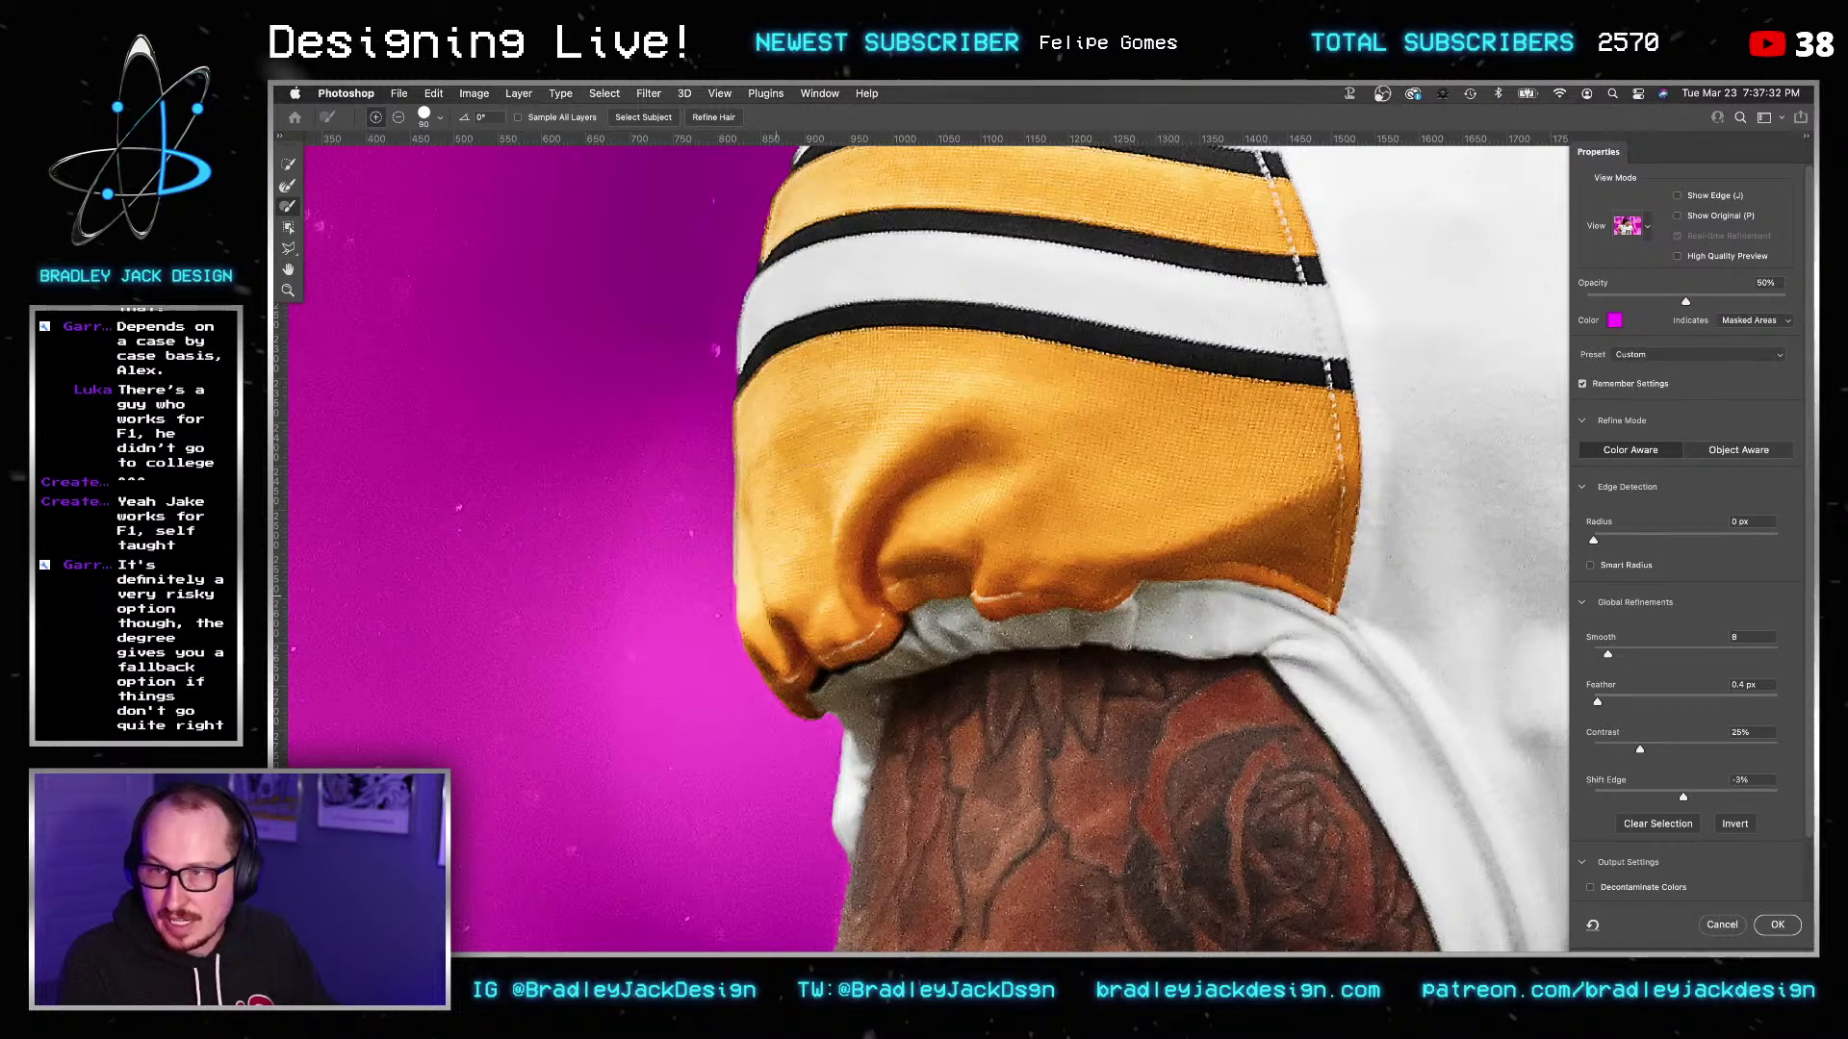
scroll(800, 546, up, 5)
scroll(862, 385, up, 5)
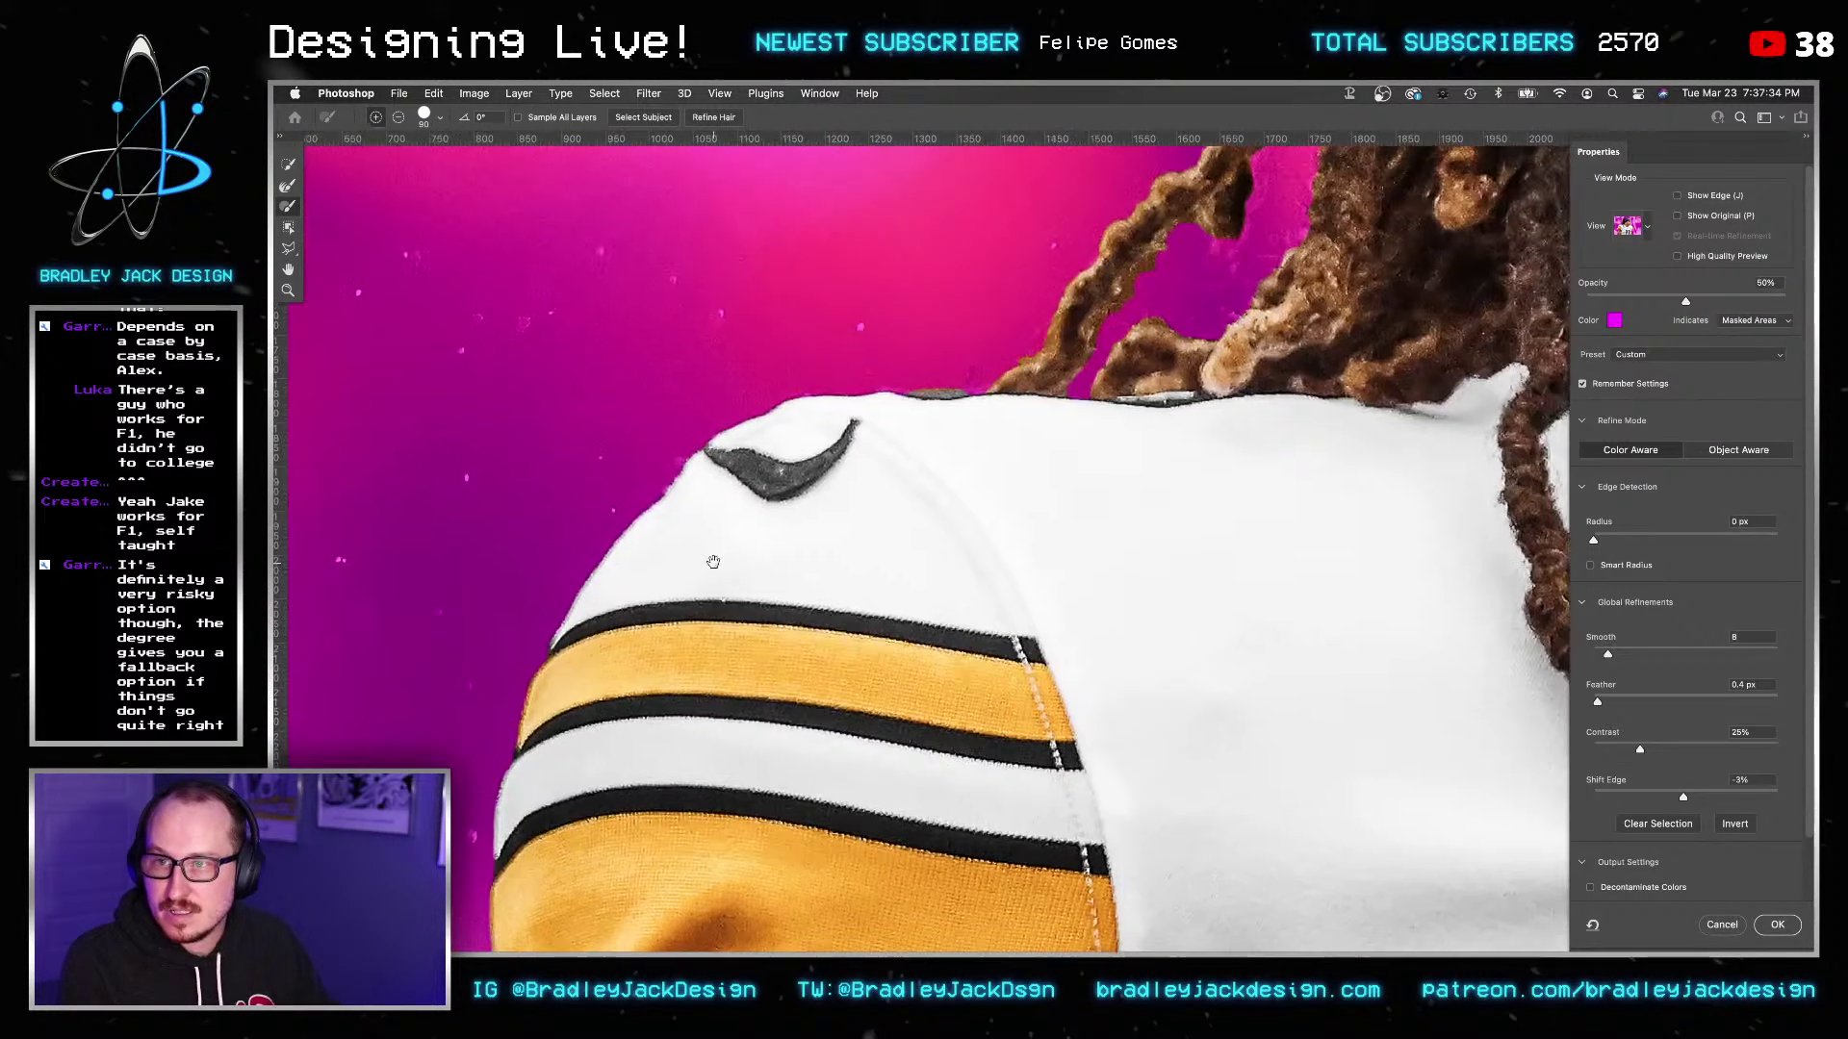
scroll(837, 366, up, 3)
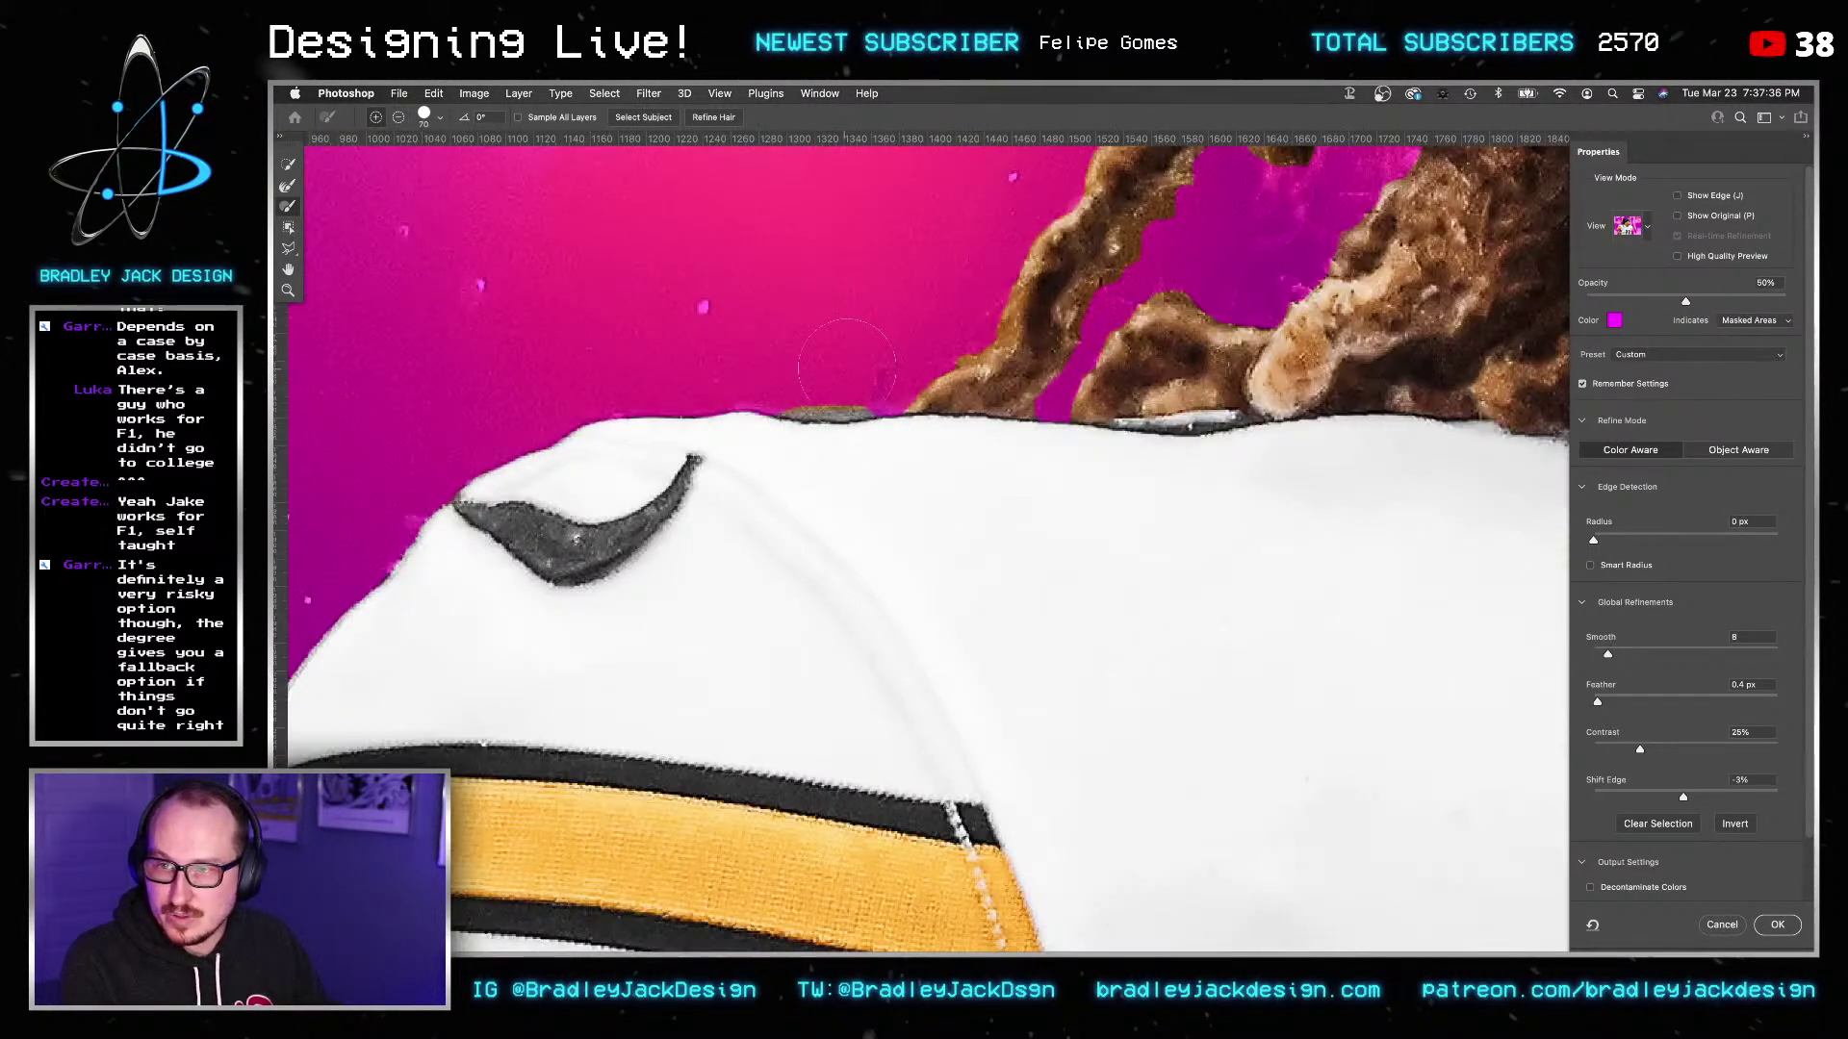
alt+click(866, 377)
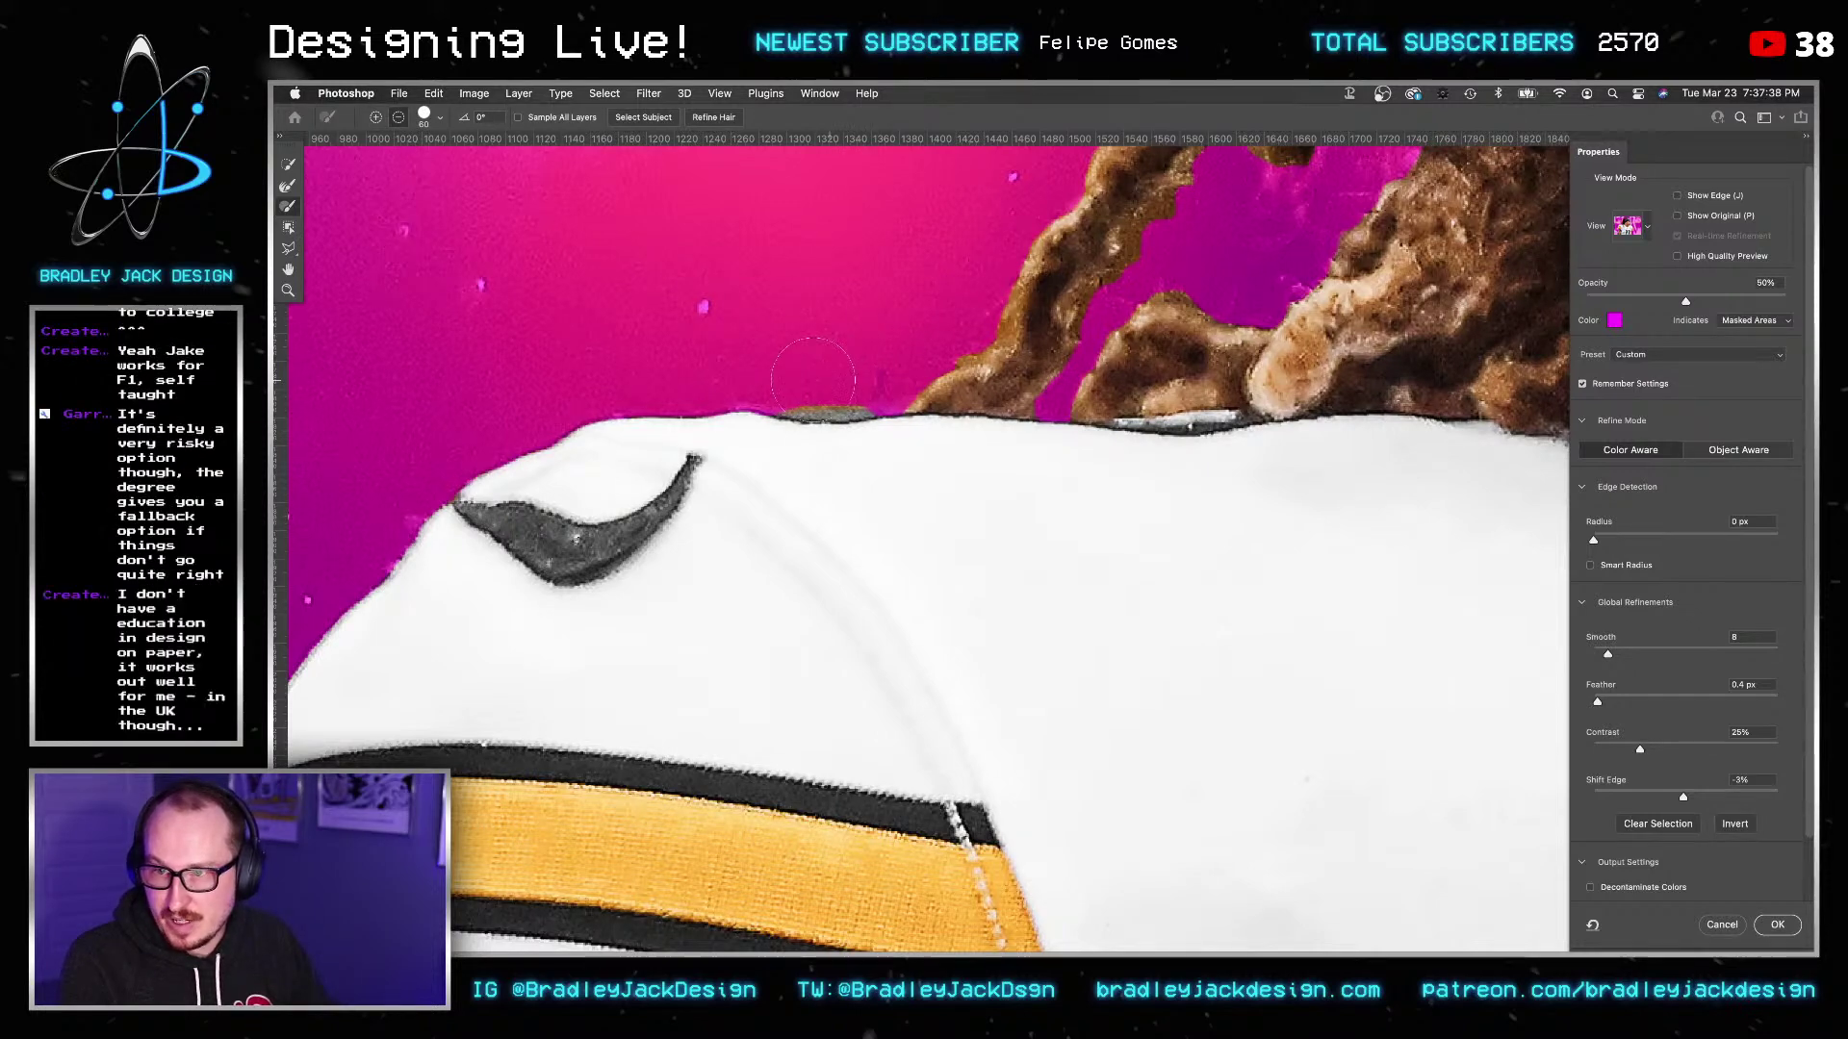
Refine the edges of the gap between the loose dreadlocks above the shoulder with the Refine Edge Brush.
scroll(962, 311, up, 5)
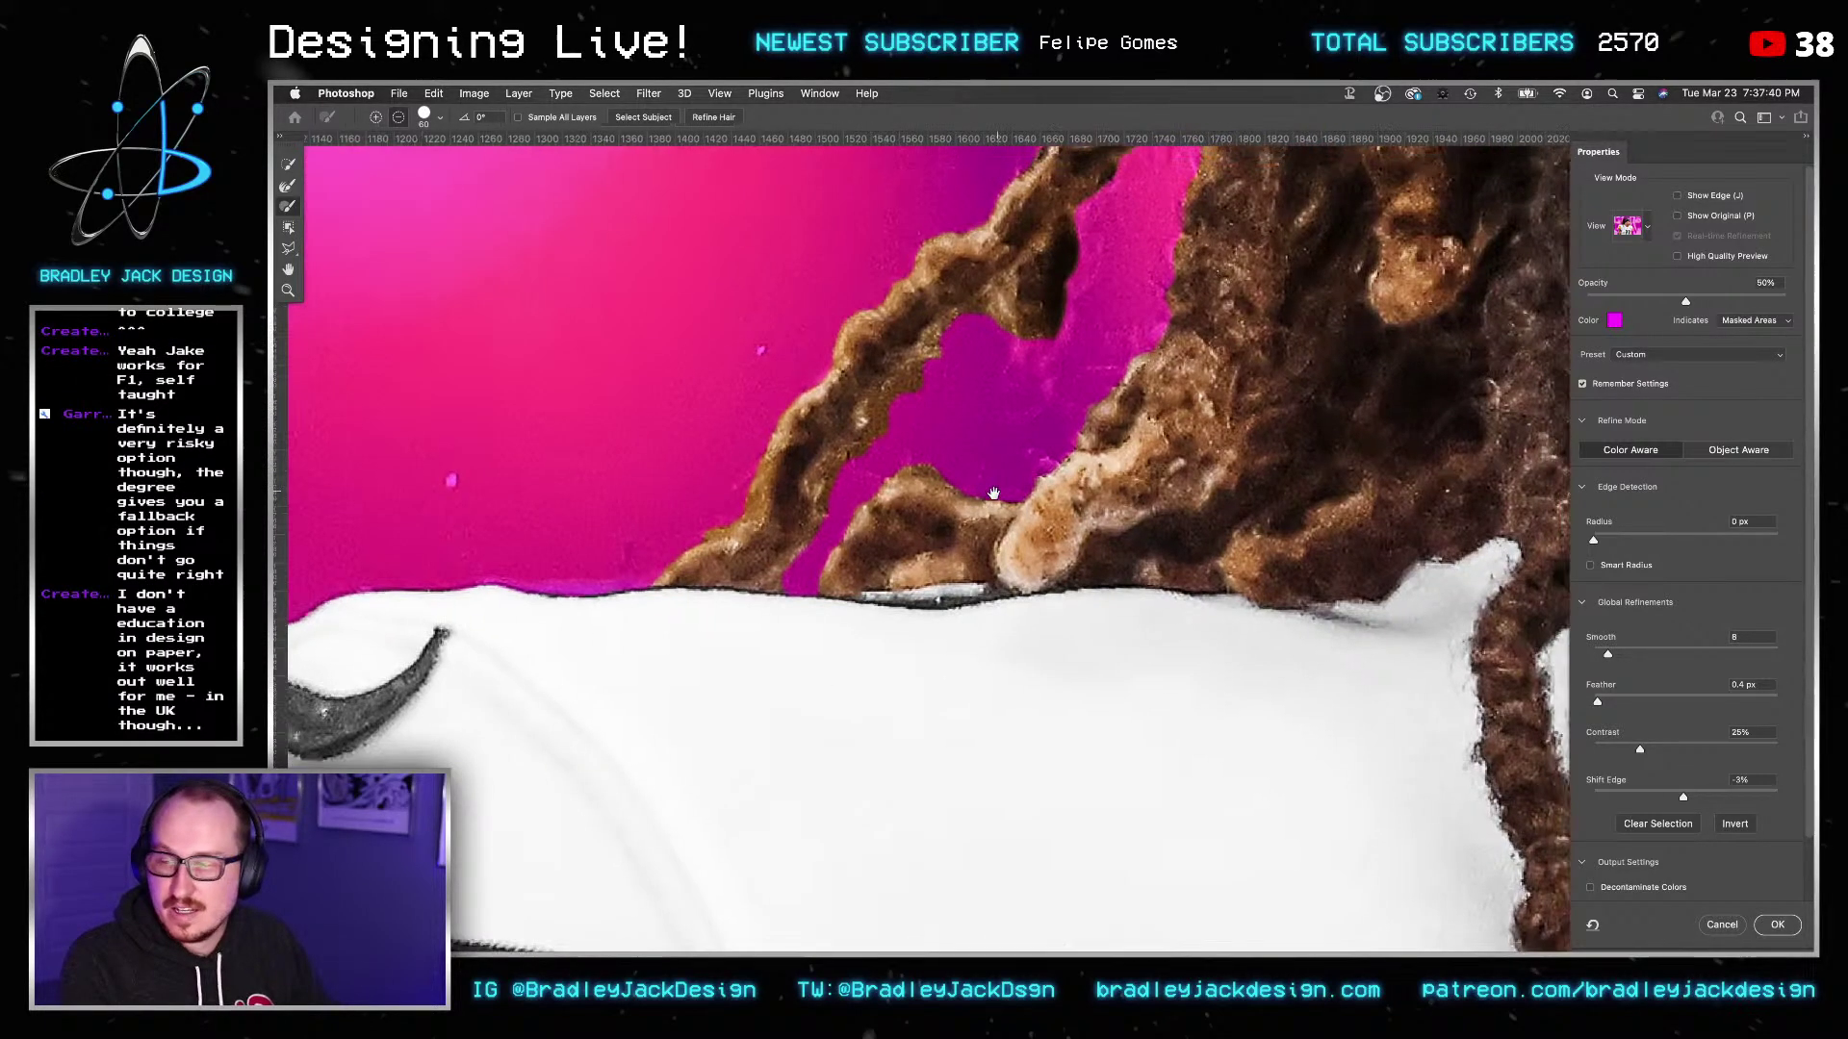
click(289, 188)
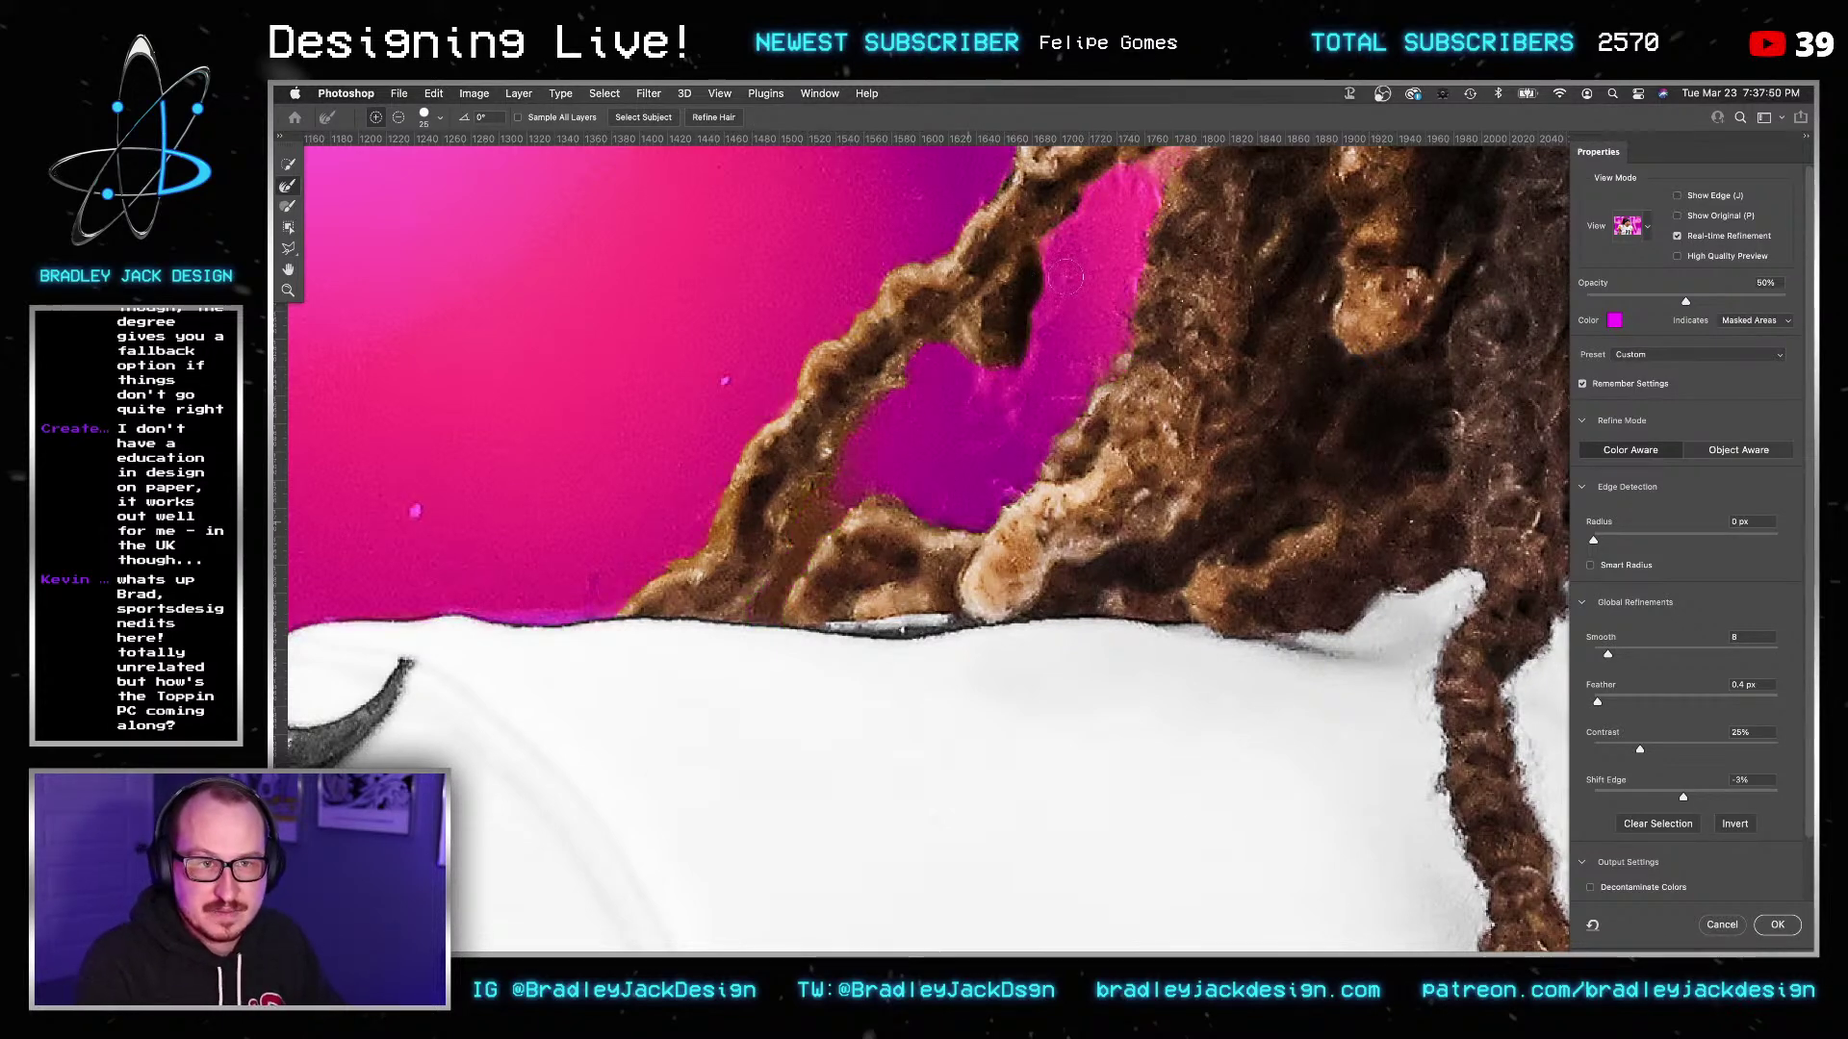
scroll(1066, 277, up, 2)
scroll(1066, 277, right, 1)
scroll(1164, 355, right, 3)
scroll(1165, 354, up, 1)
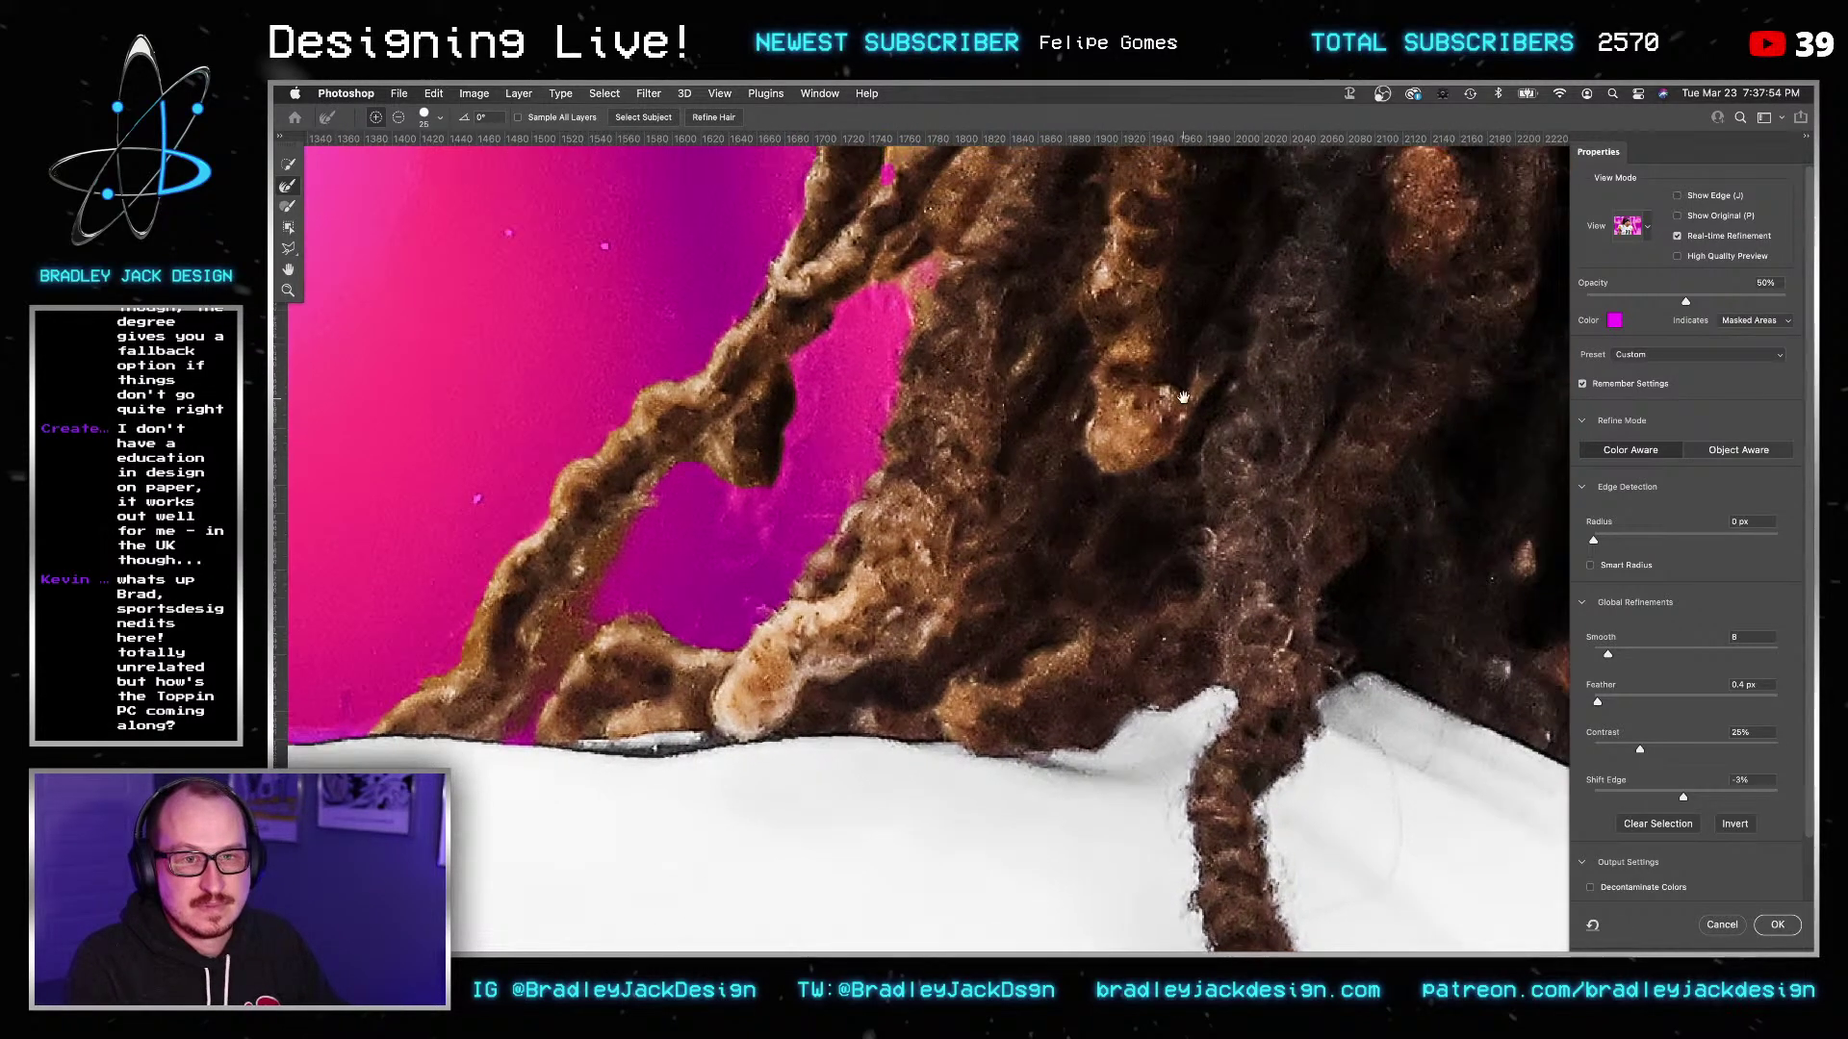
scroll(1182, 396, up, 2)
scroll(1183, 397, left, 2)
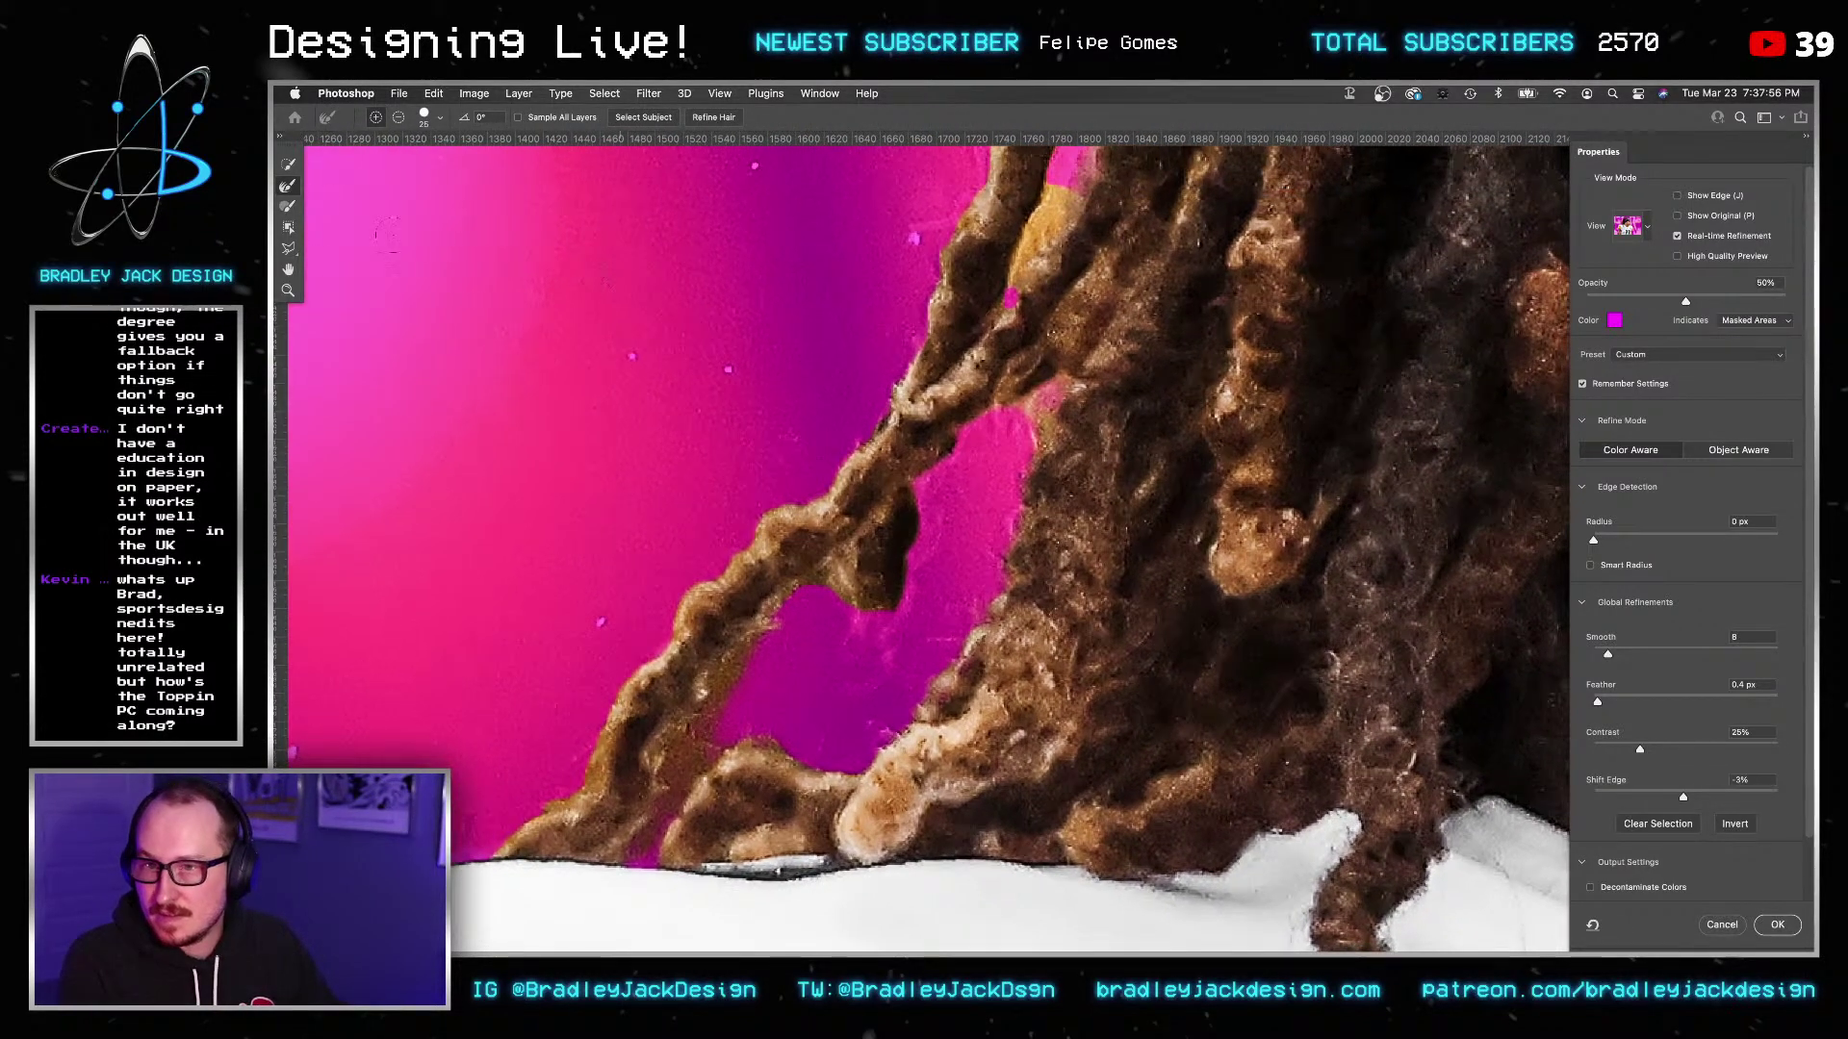
Subtract the yellow background patch in the narrow gap between two dreadlock strands using a smaller Brush.
click(288, 206)
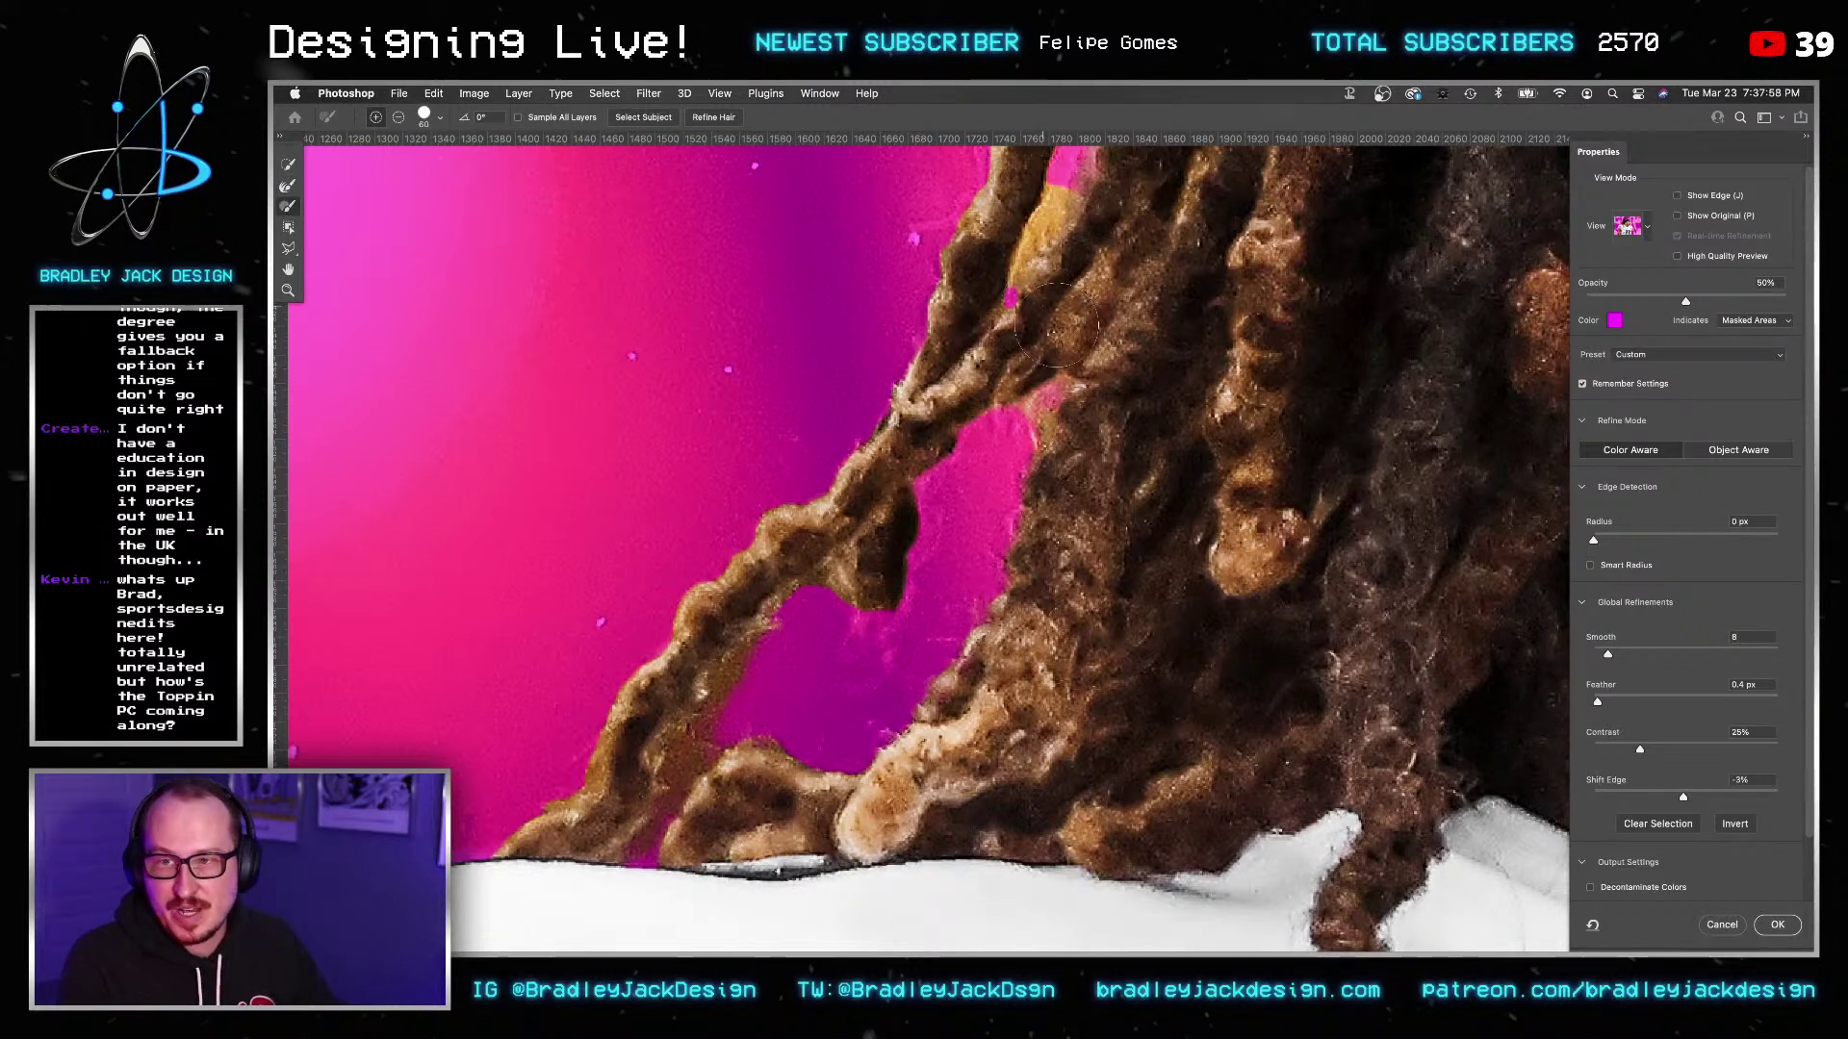
scroll(1126, 419, up, 2)
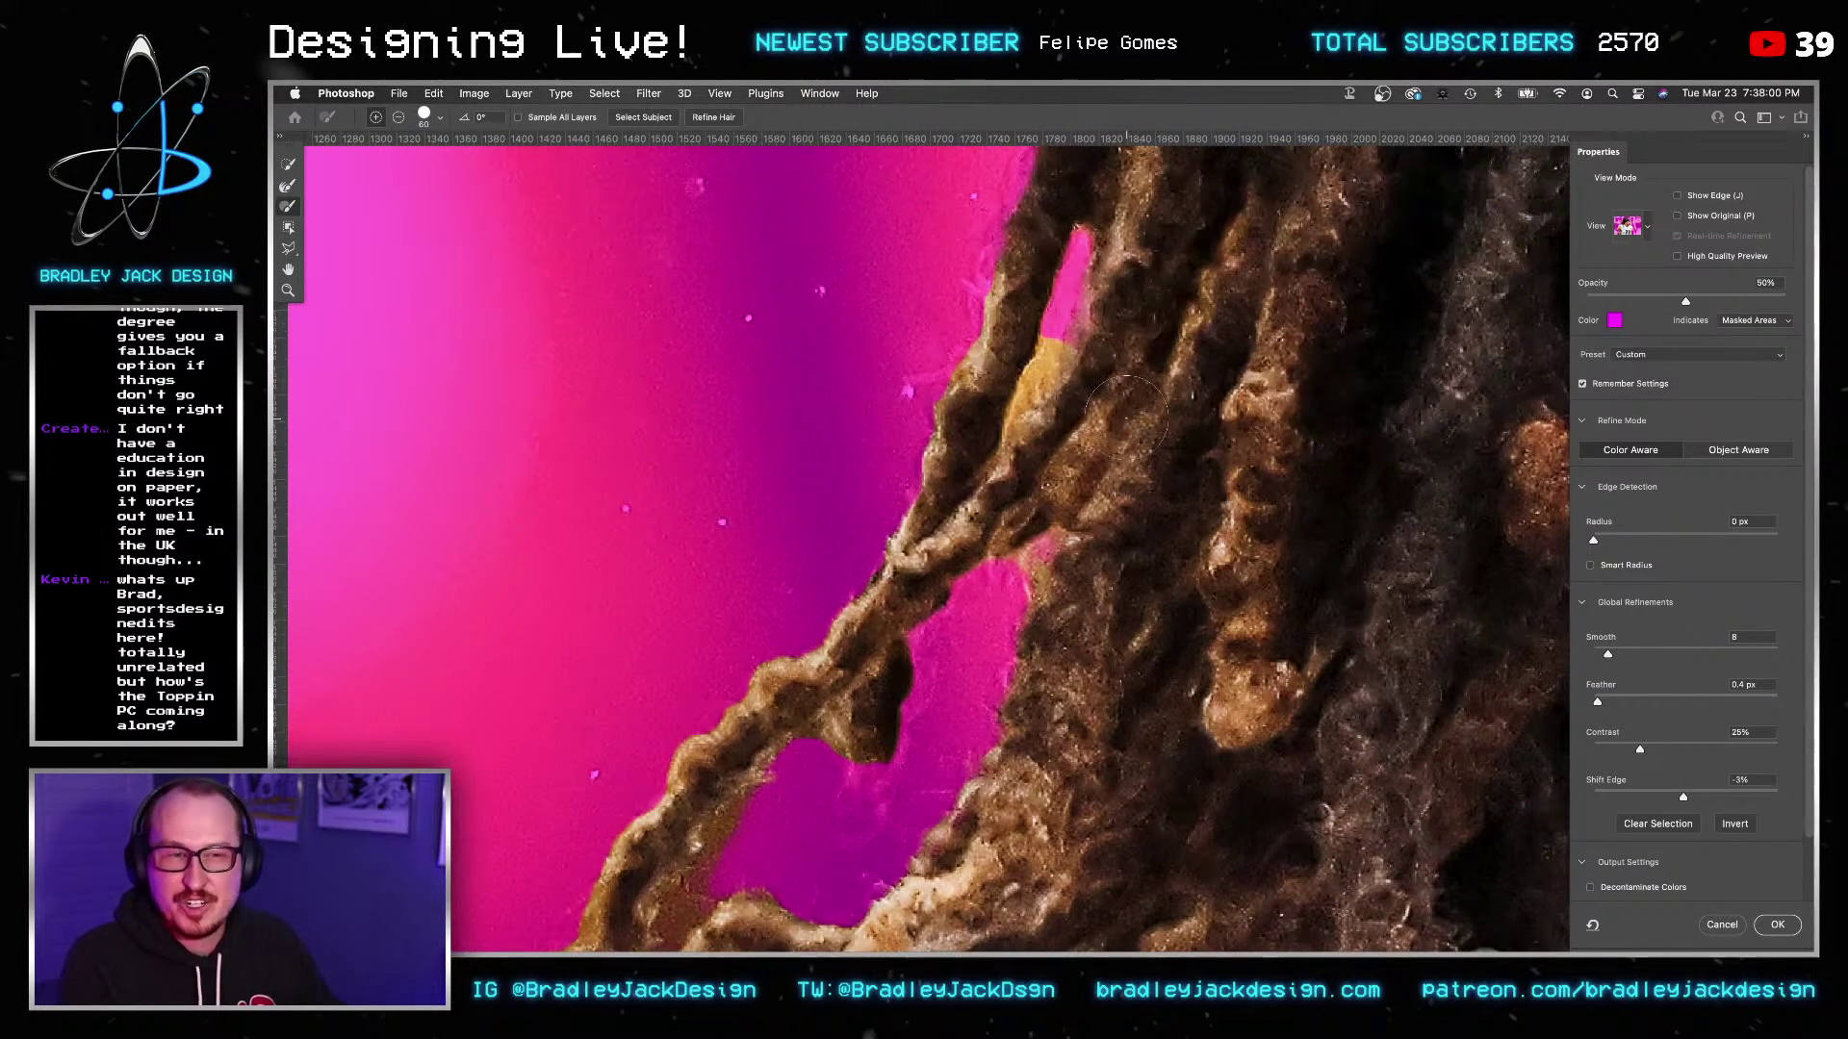
key(bracketleft)
key(bracketleft)
key(bracketleft)
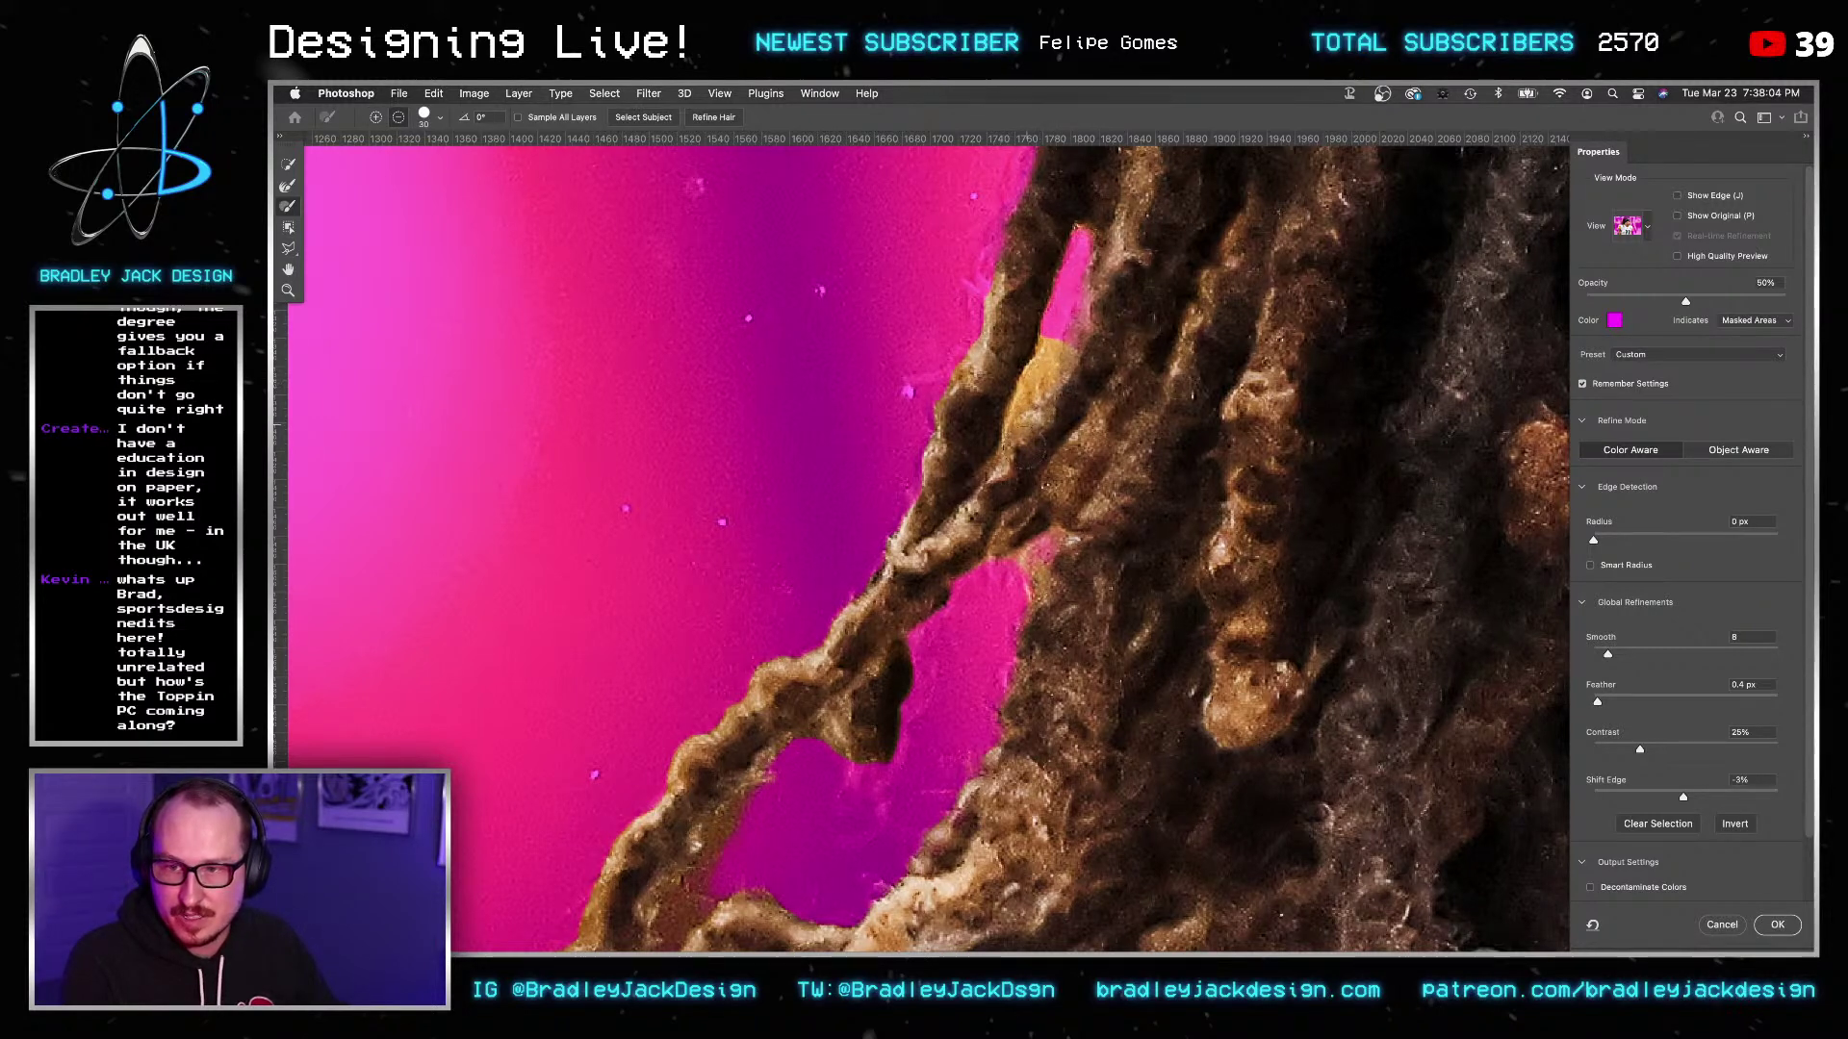
drag(1053, 347, 1025, 433)
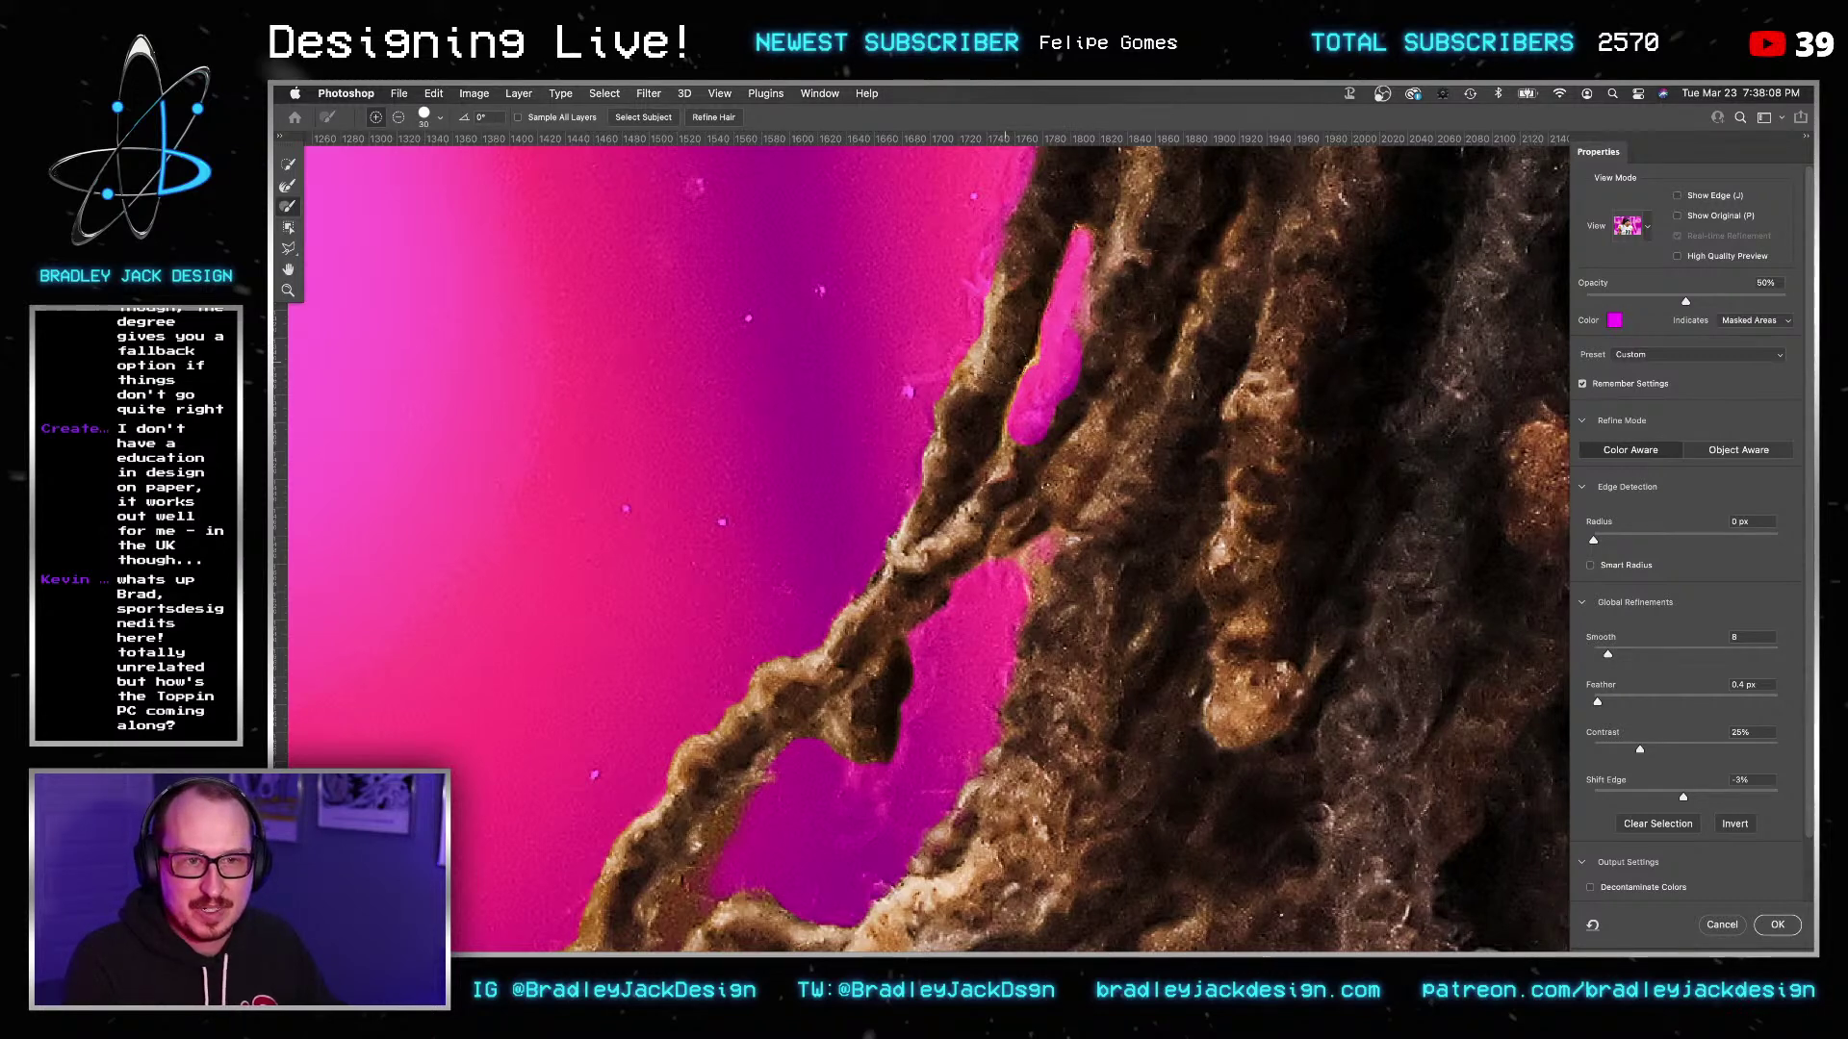
Undo the last subtraction in the narrow gap between two dreadlock strands and shrink the Brush for finer subtracting.
key(super+z)
key(bracketleft)
key(bracketleft)
key(bracketleft)
key(bracketleft)
key(bracketleft)
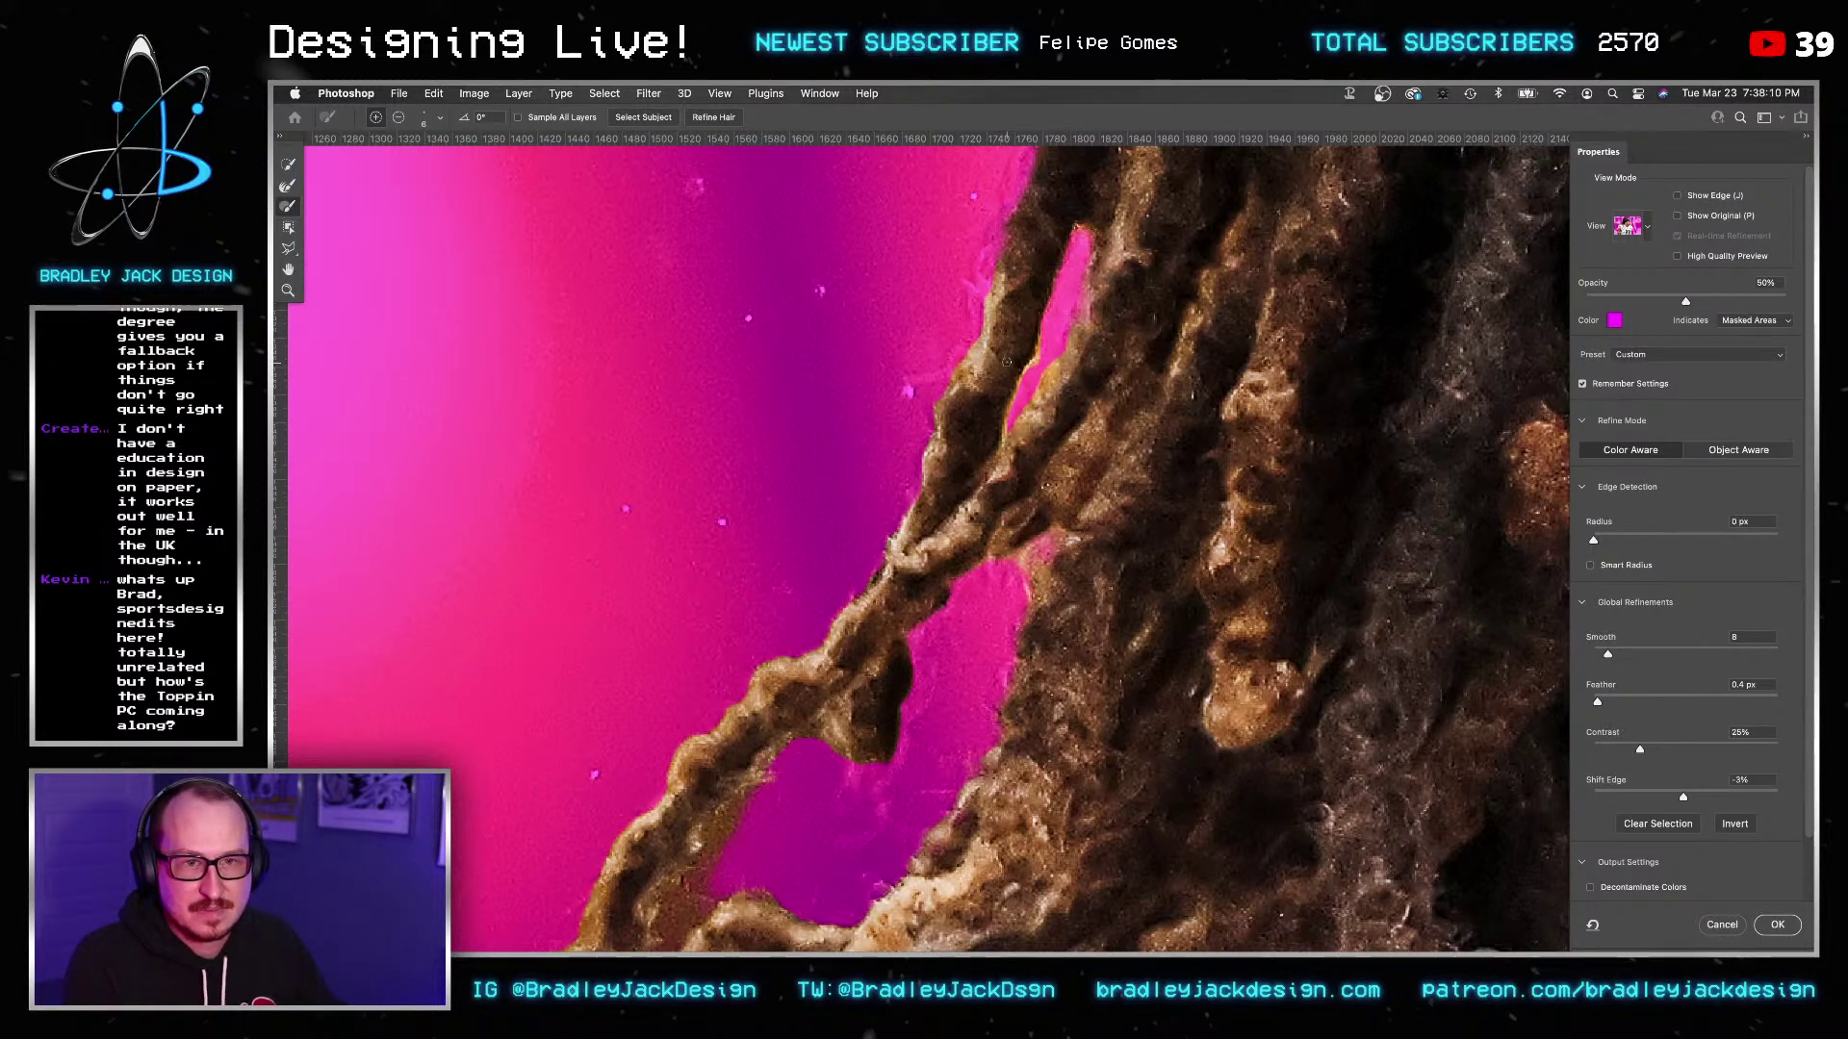
key(alt)
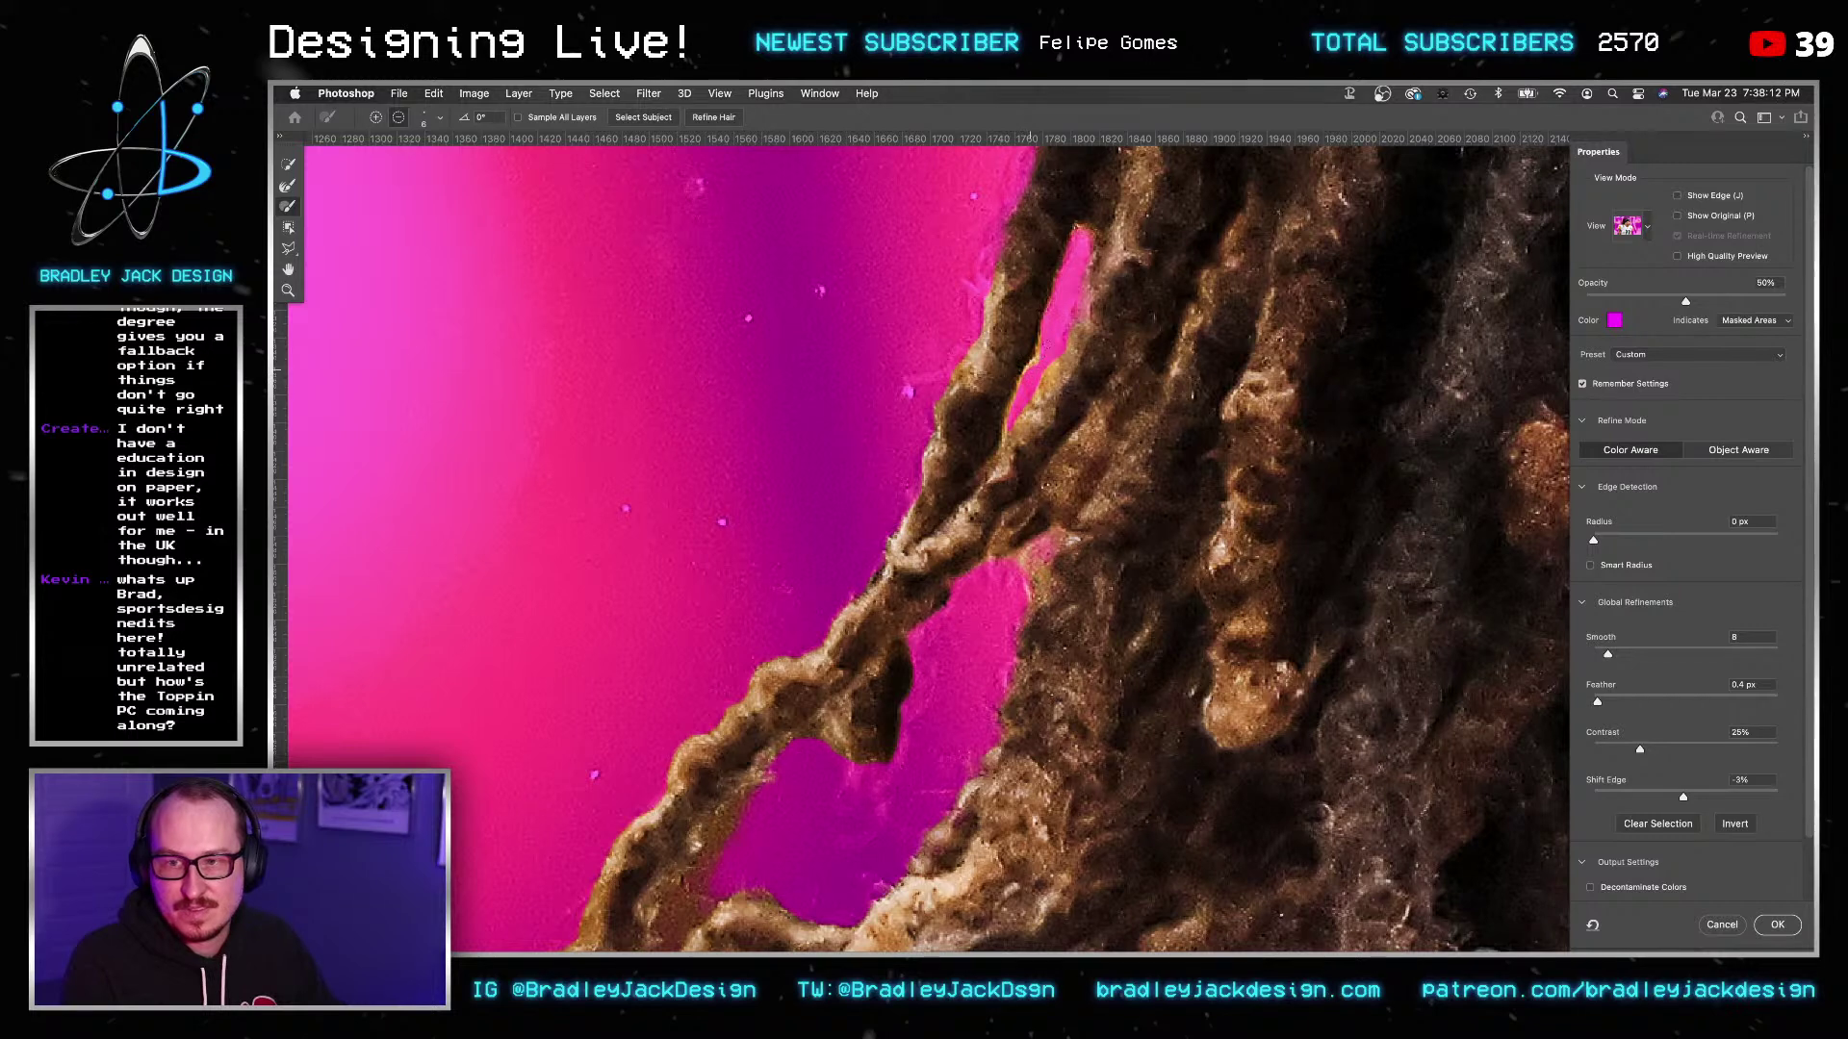
Subtract the leftover background patch beneath the protruding light strand on the hair's outer edge with a larger Brush.
drag(1220, 262, 1109, 568)
key(h)
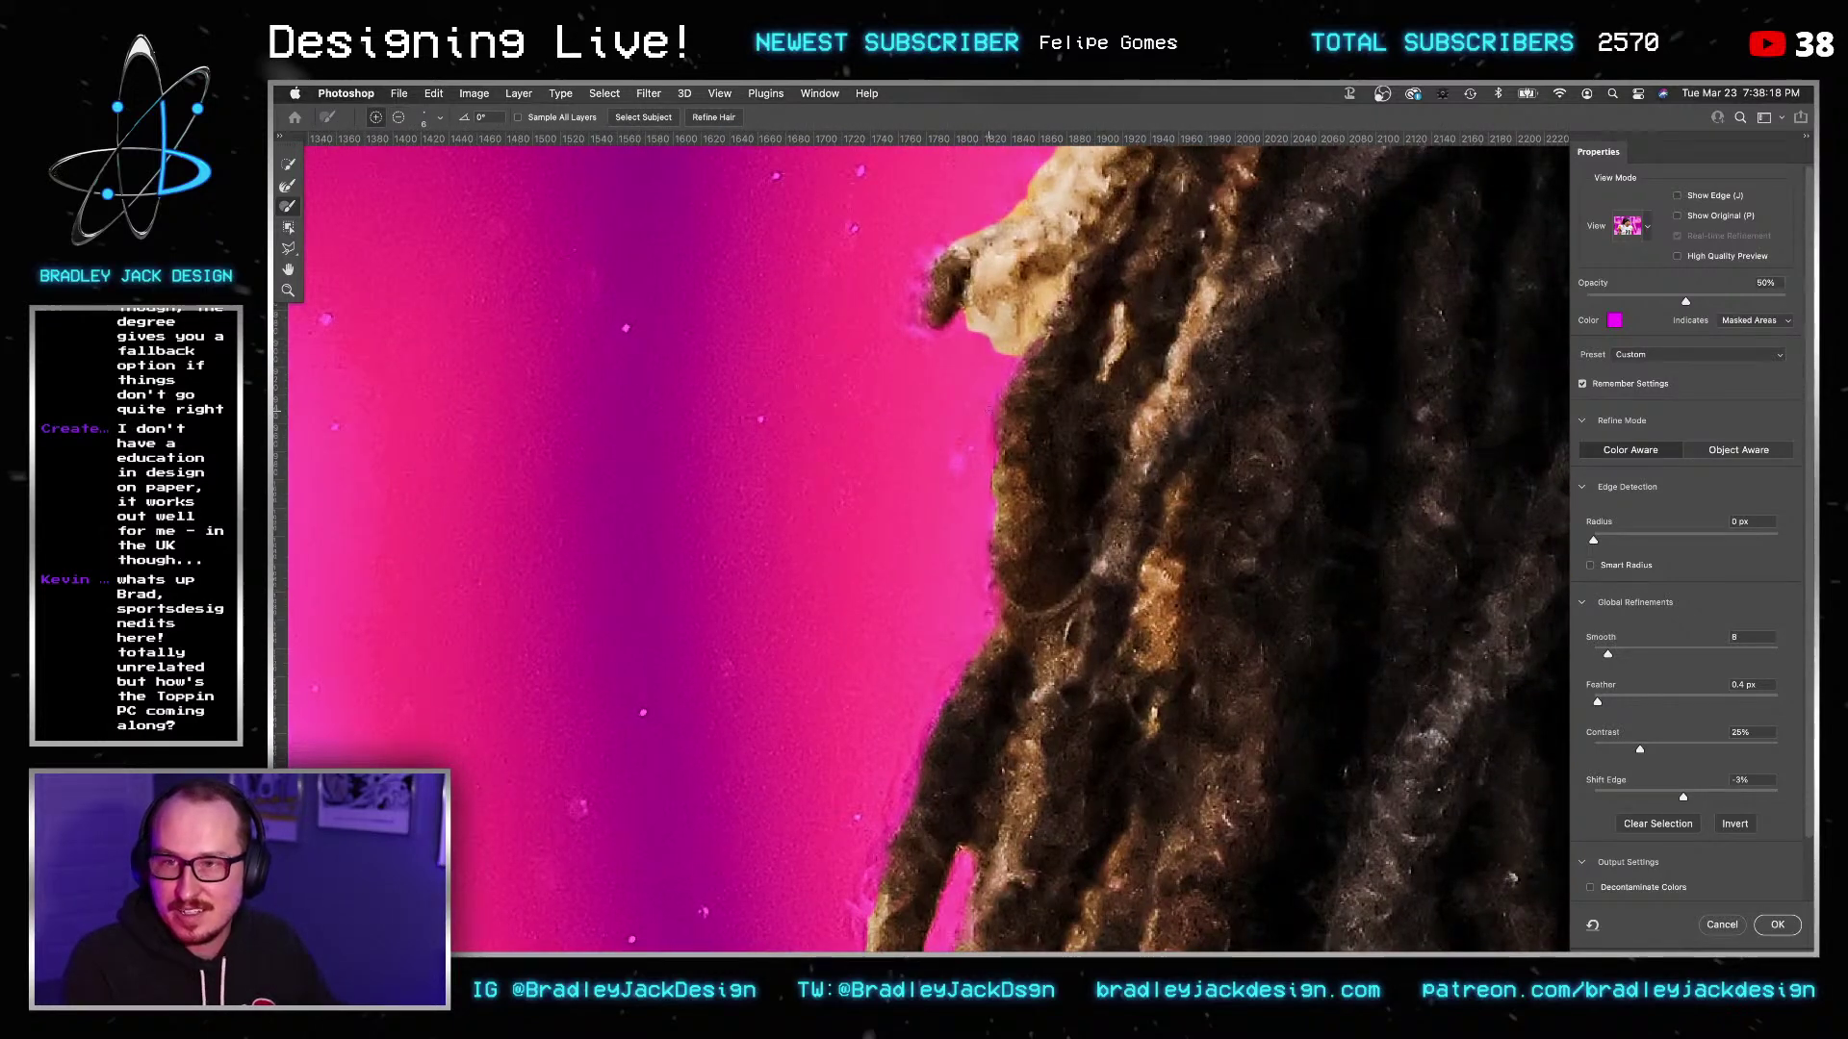
key(bracketright)
key(bracketright)
key(bracketright)
key(bracketright)
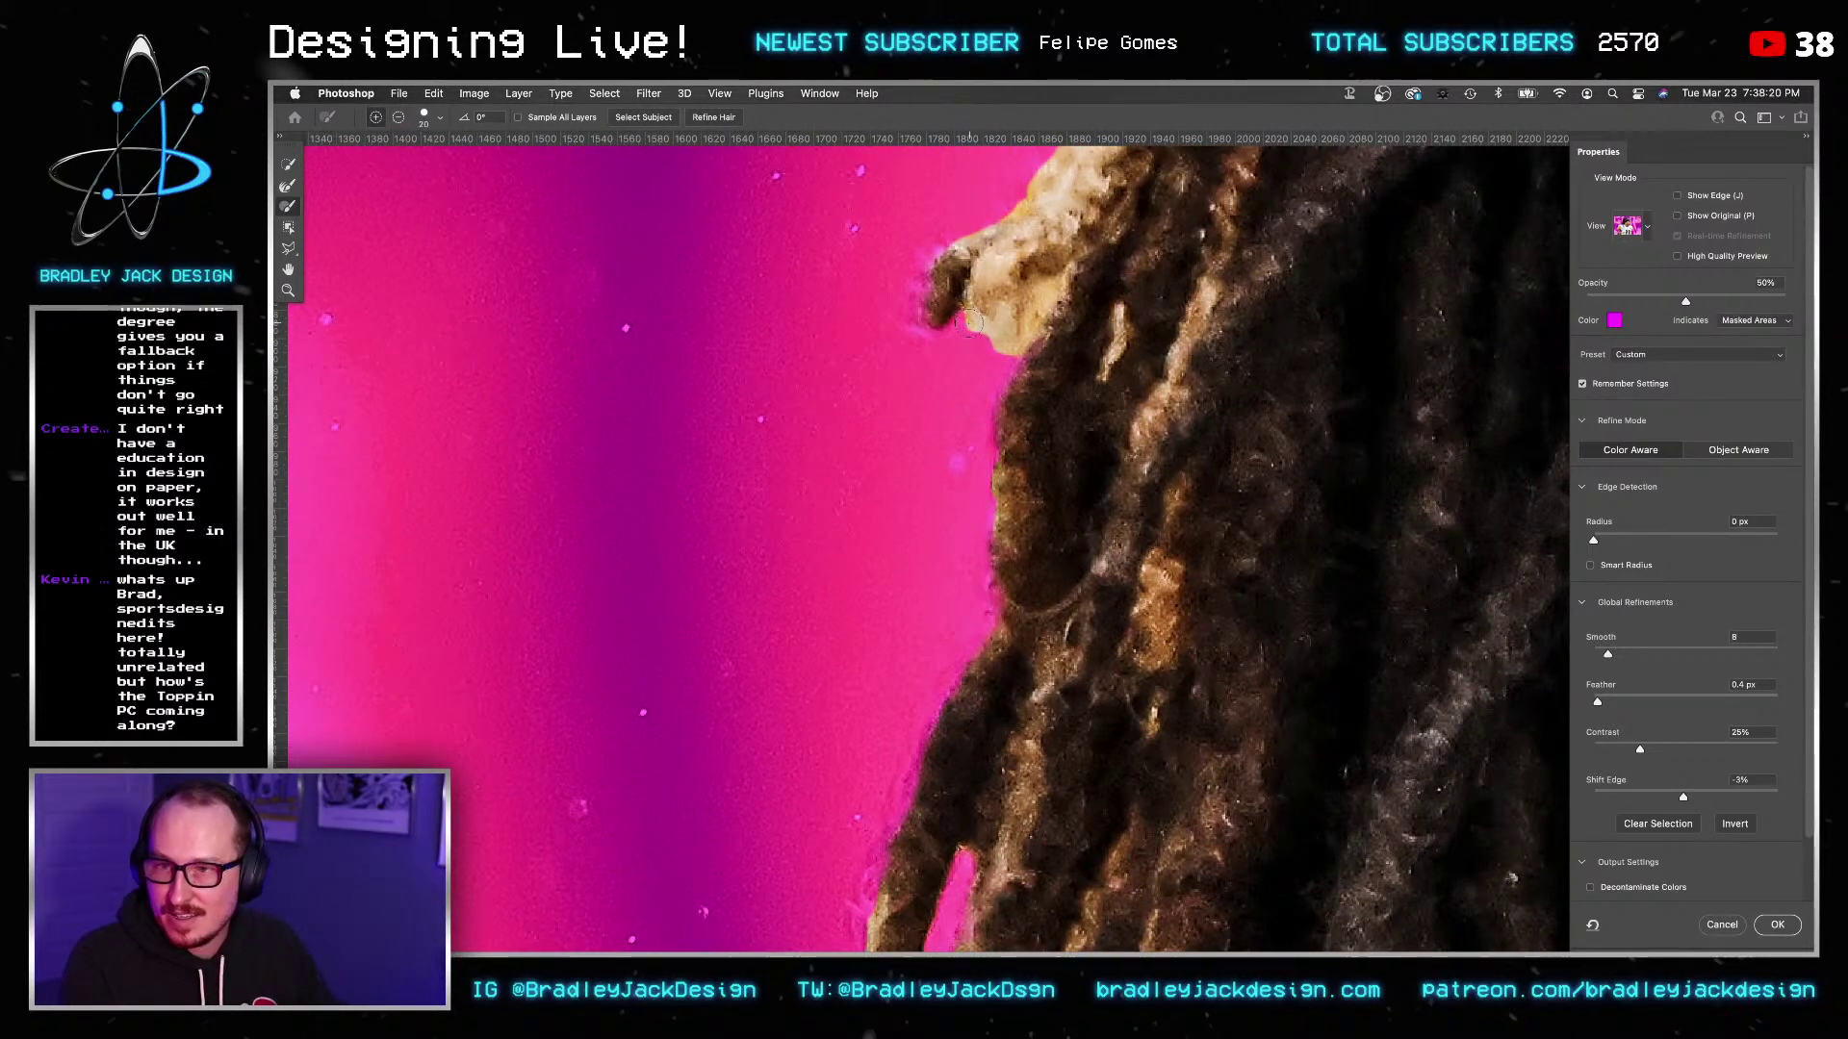
drag(993, 337, 1018, 352)
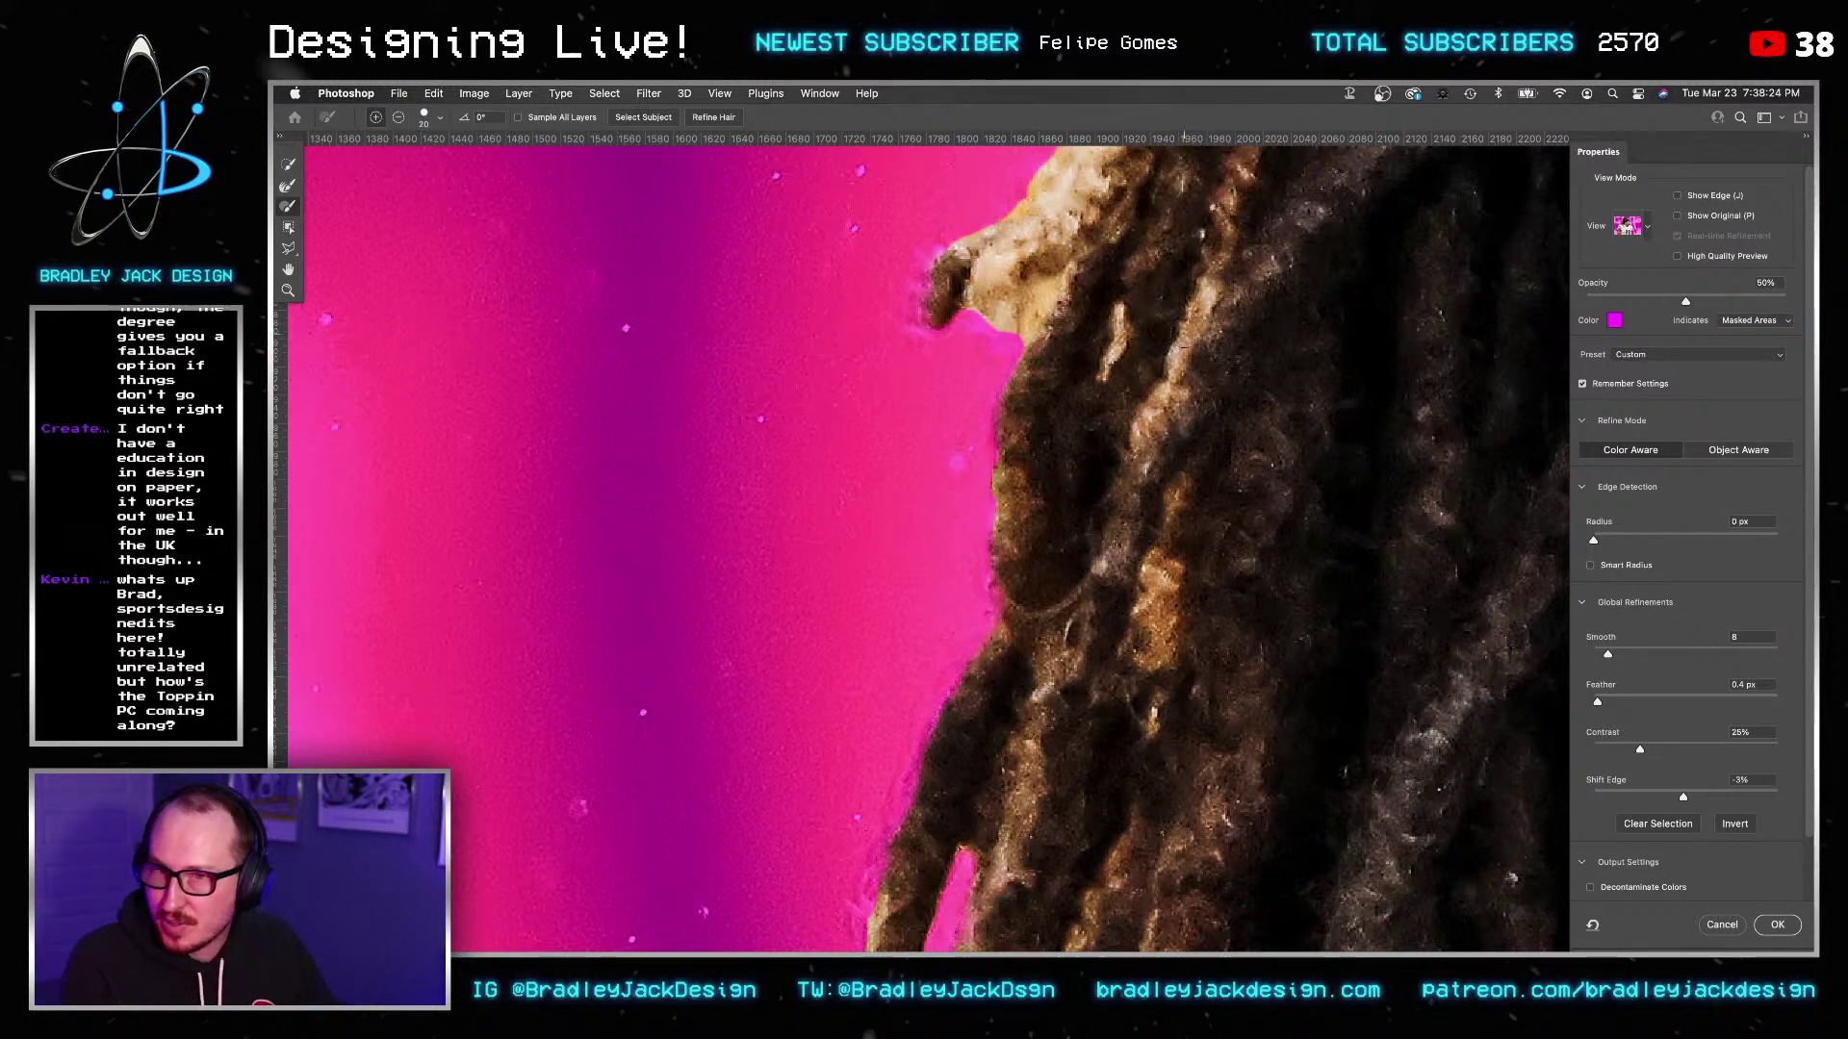
Check the cutout's hair, face and jersey edges and apply the Select and Mask refinements to the player's mask.
key(super+minus)
key(super+minus)
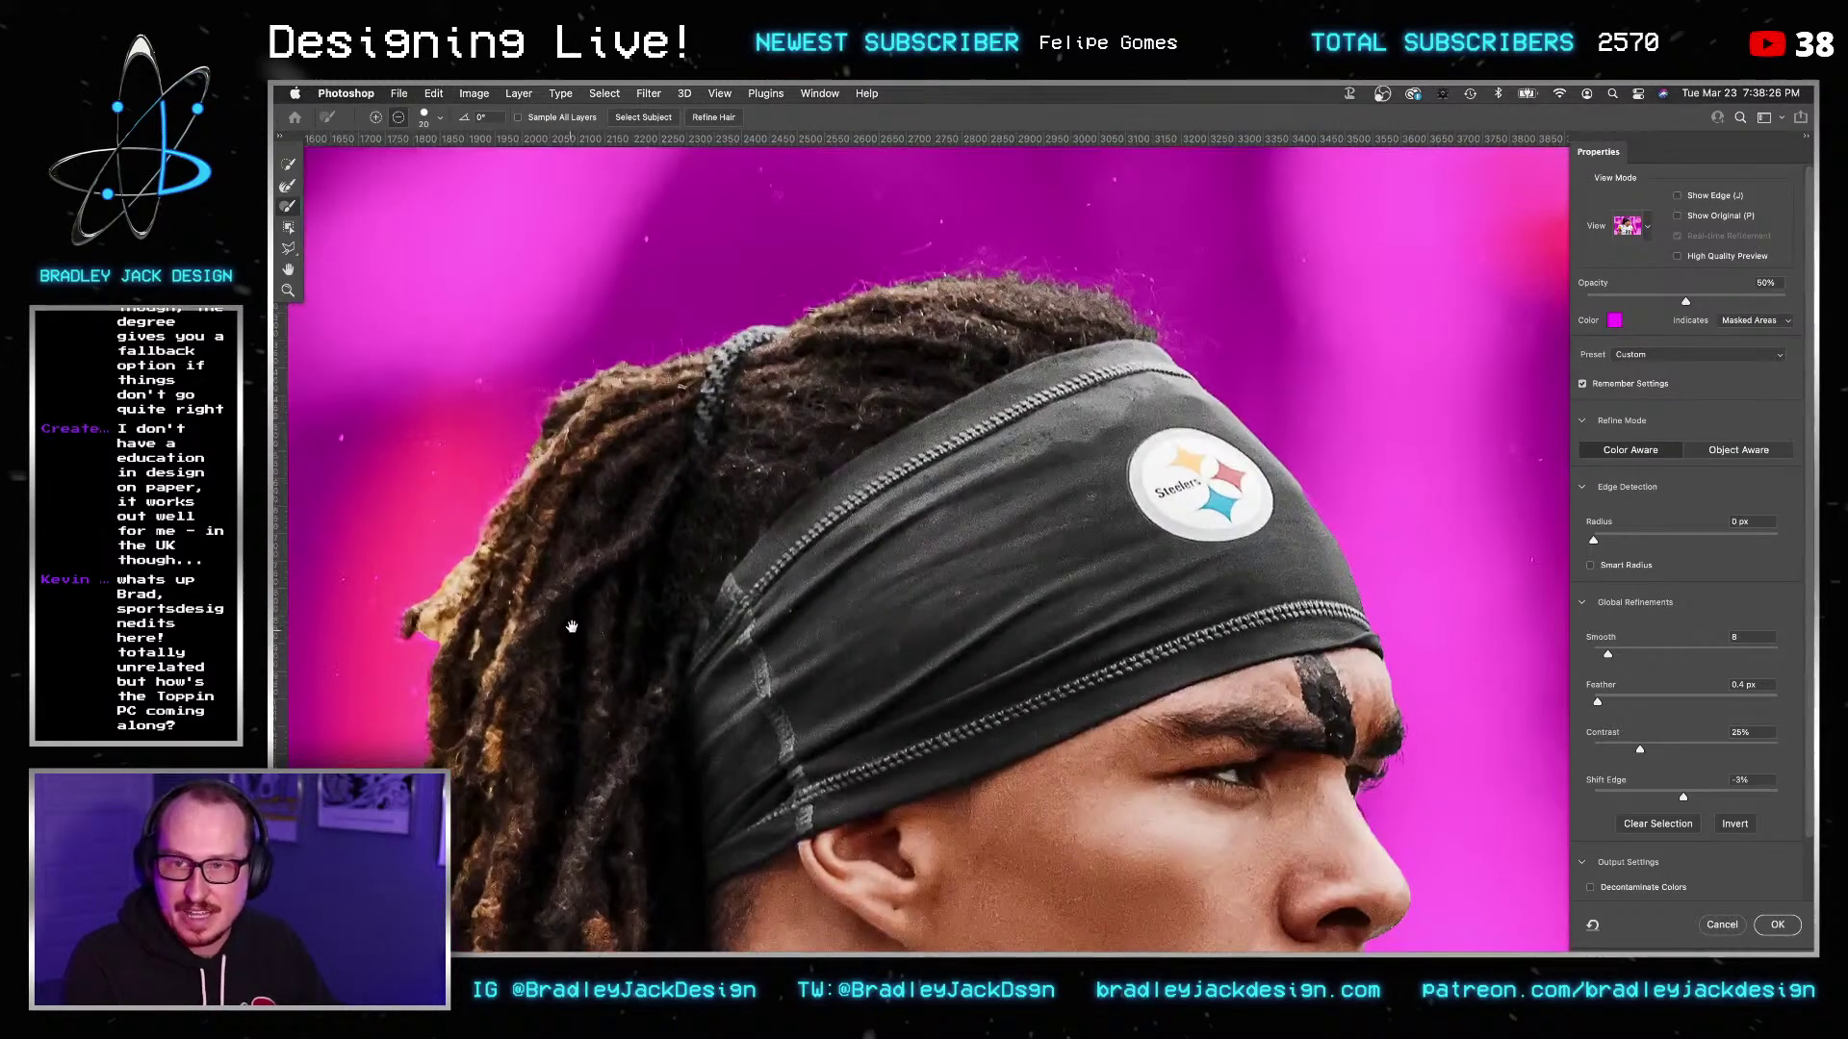
click(289, 207)
key(bracketright)
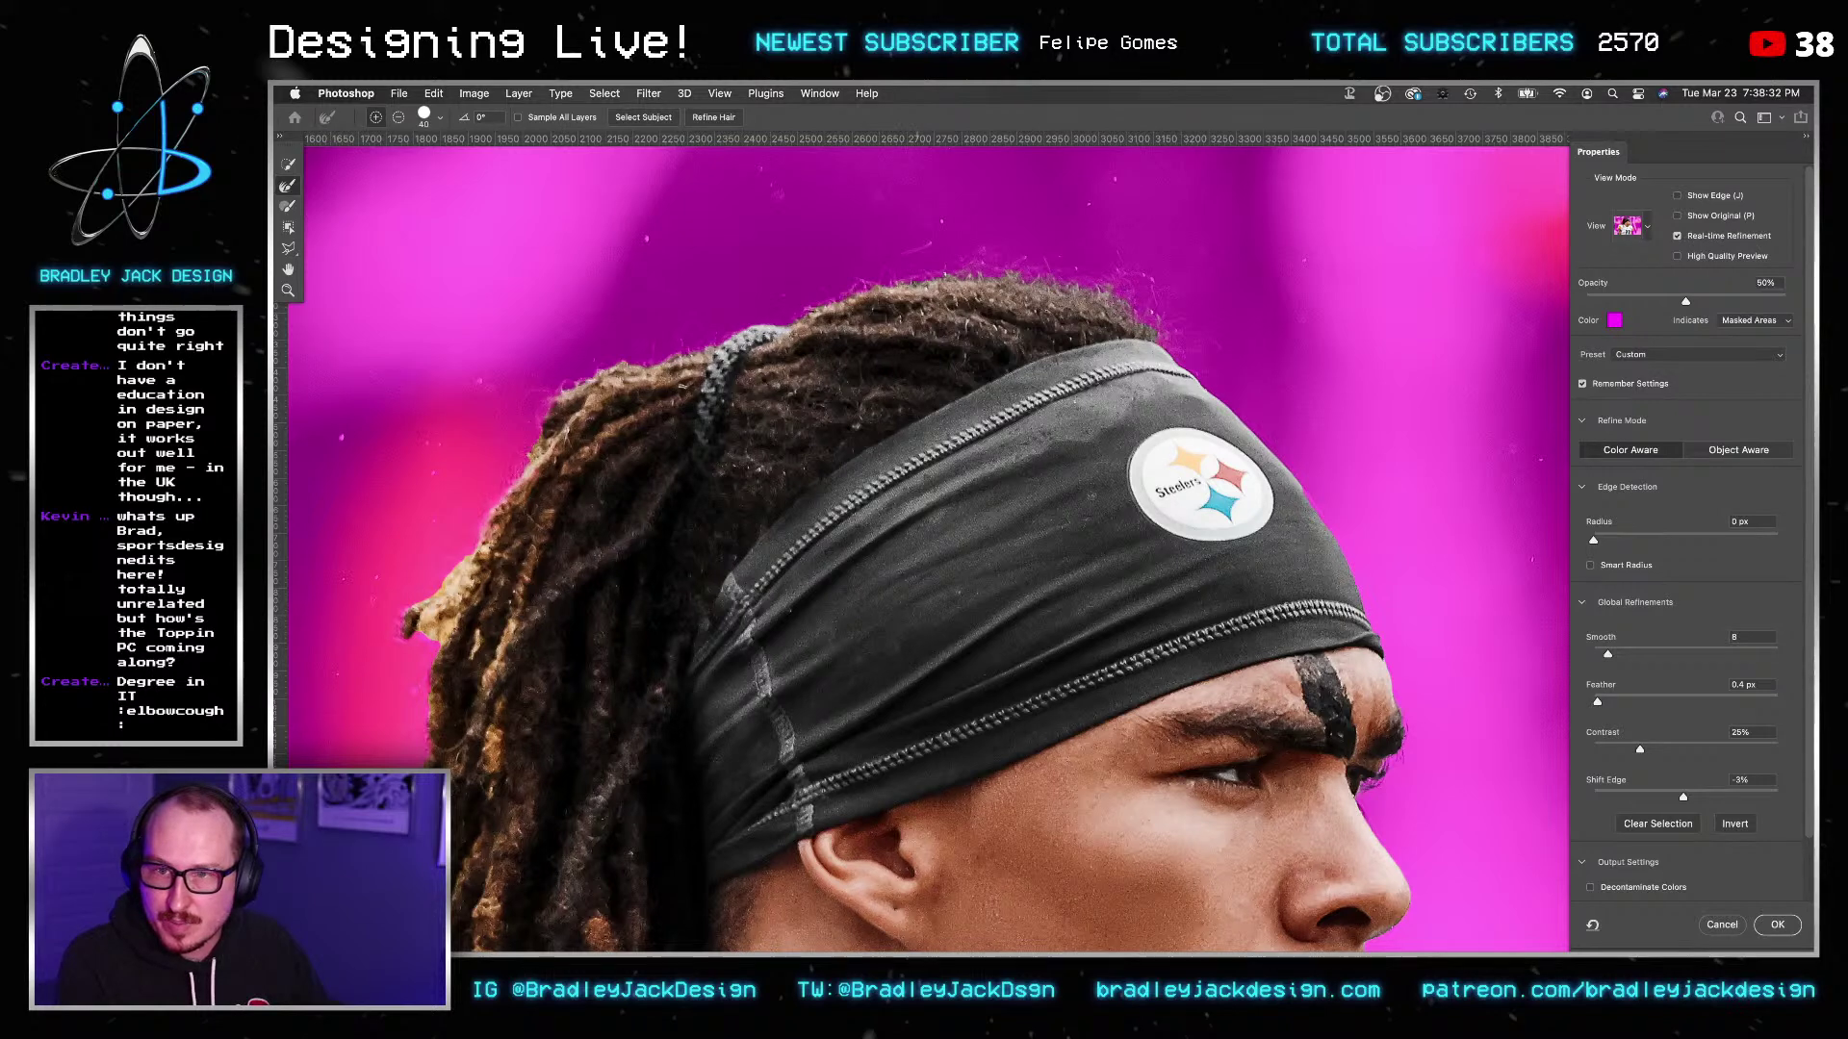
scroll(1287, 452, down, 5)
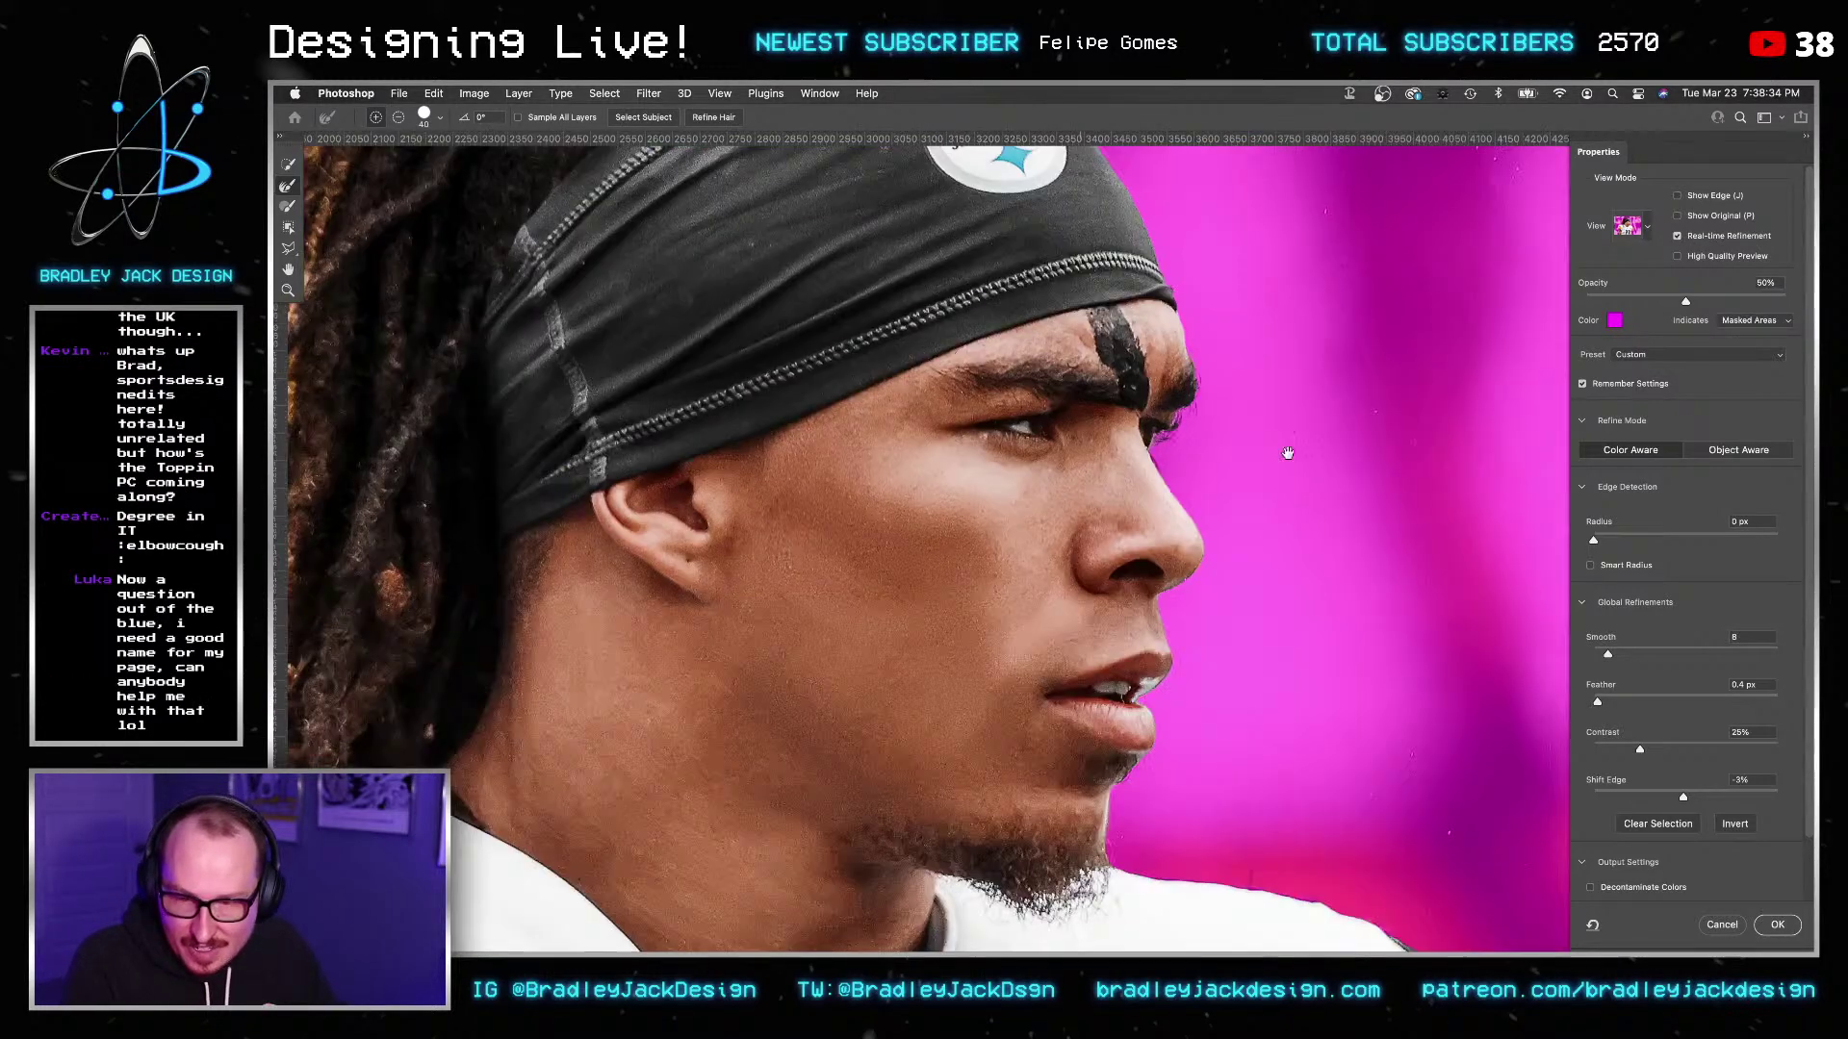
scroll(1284, 565, down, 3)
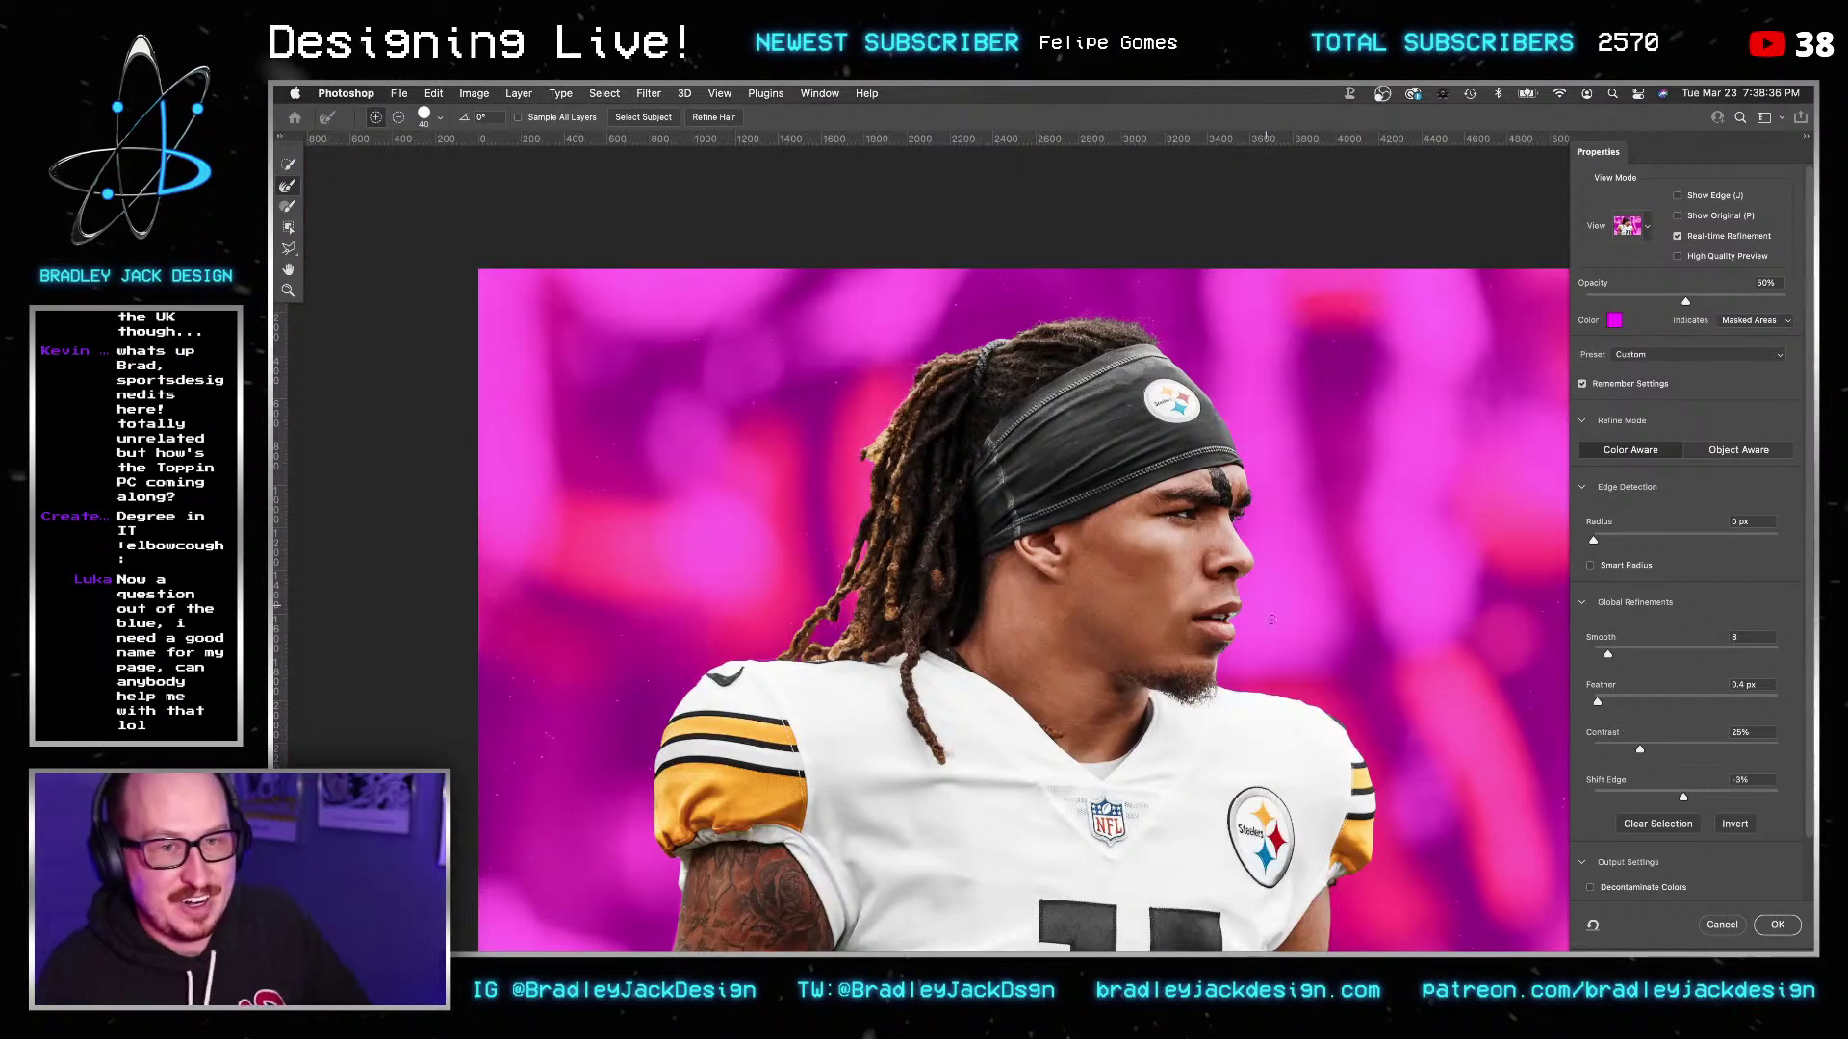
scroll(1020, 539, down, 5)
scroll(1020, 538, right, 4)
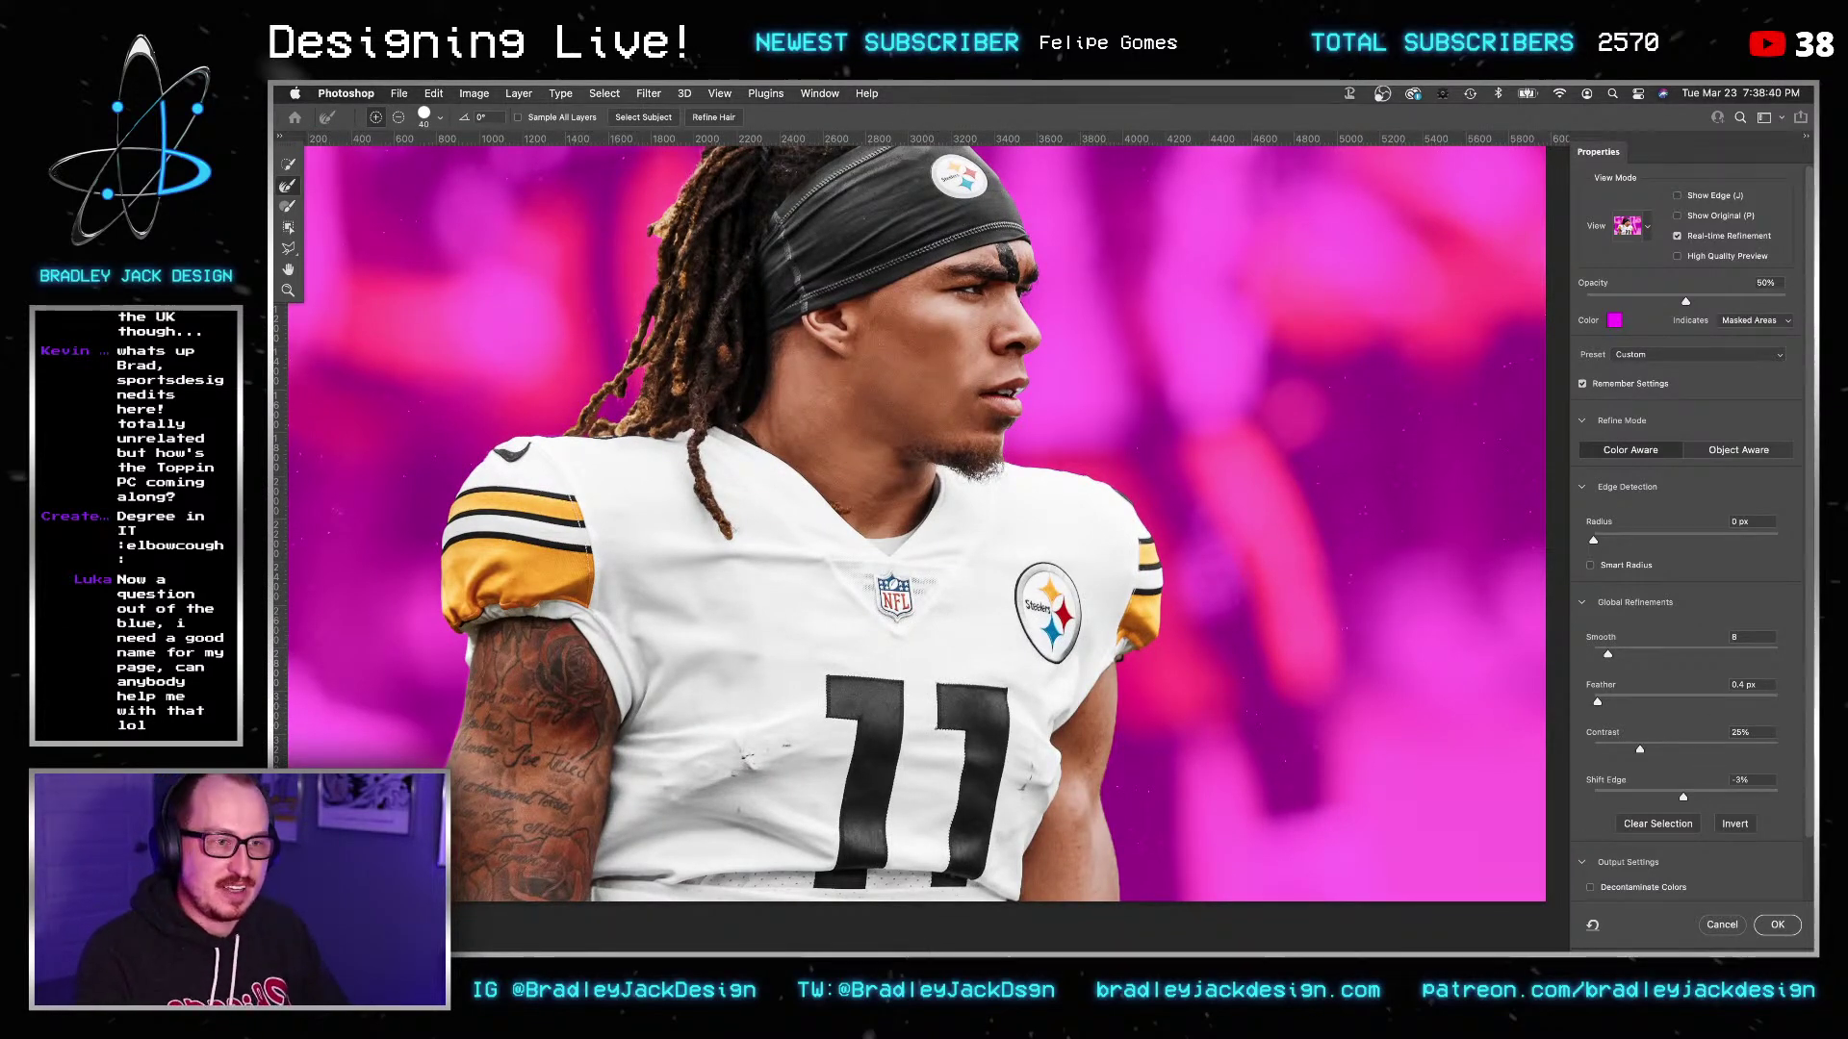
click(1777, 925)
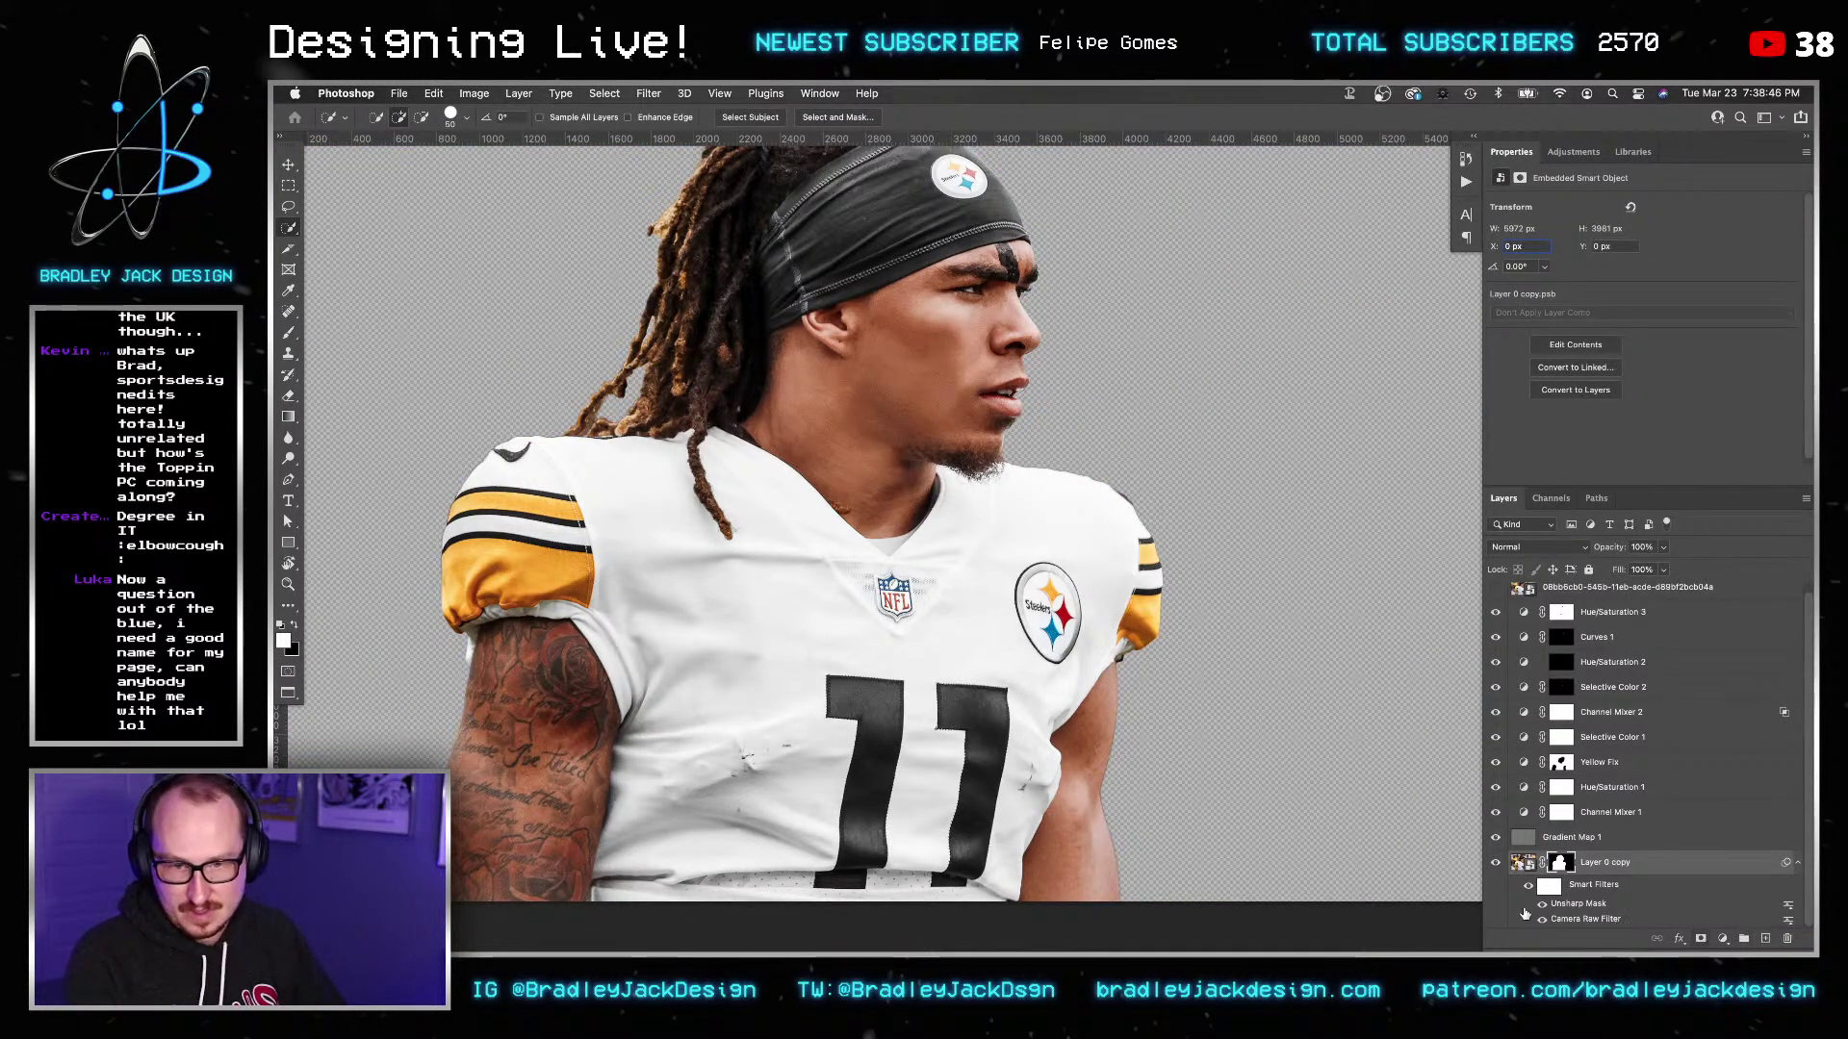
Clip all adjustment layers from Gradient Map 1 up to Hue/Saturation 3 to the masked Layer 0 copy.
click(1578, 837)
shift+click(1612, 612)
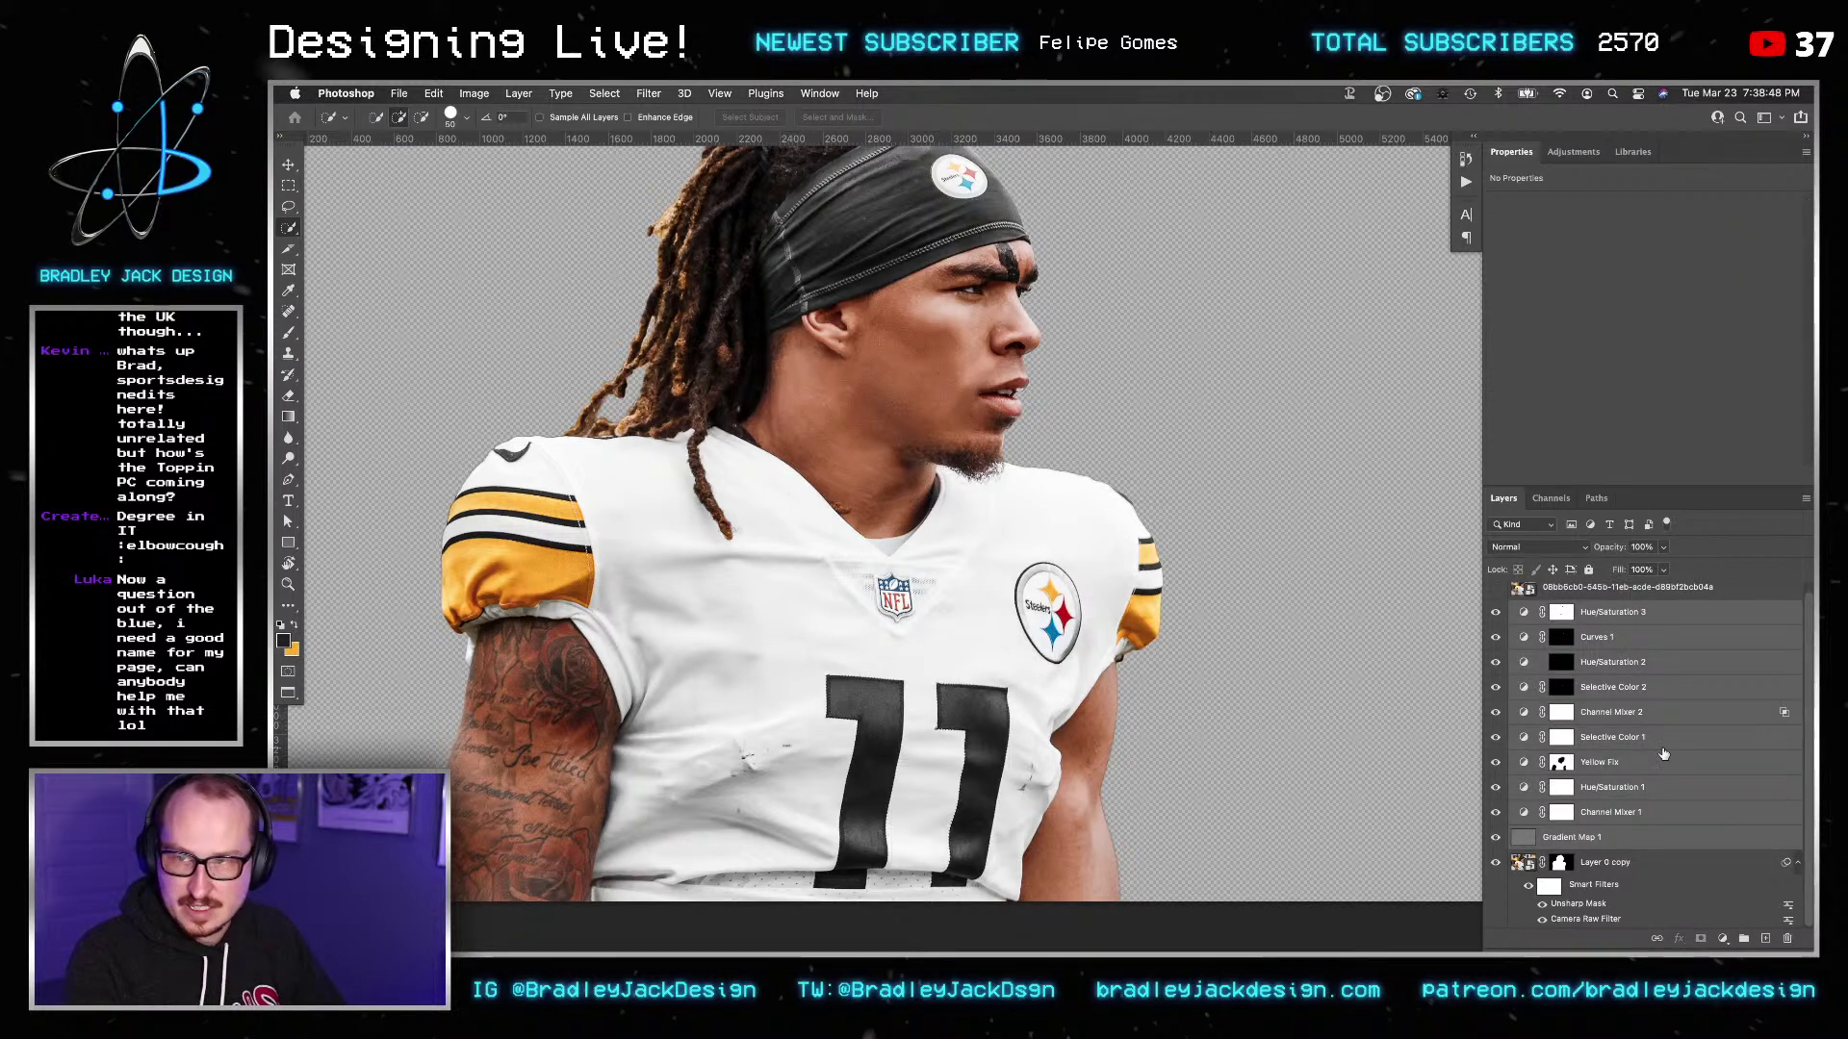
right_click(1645, 835)
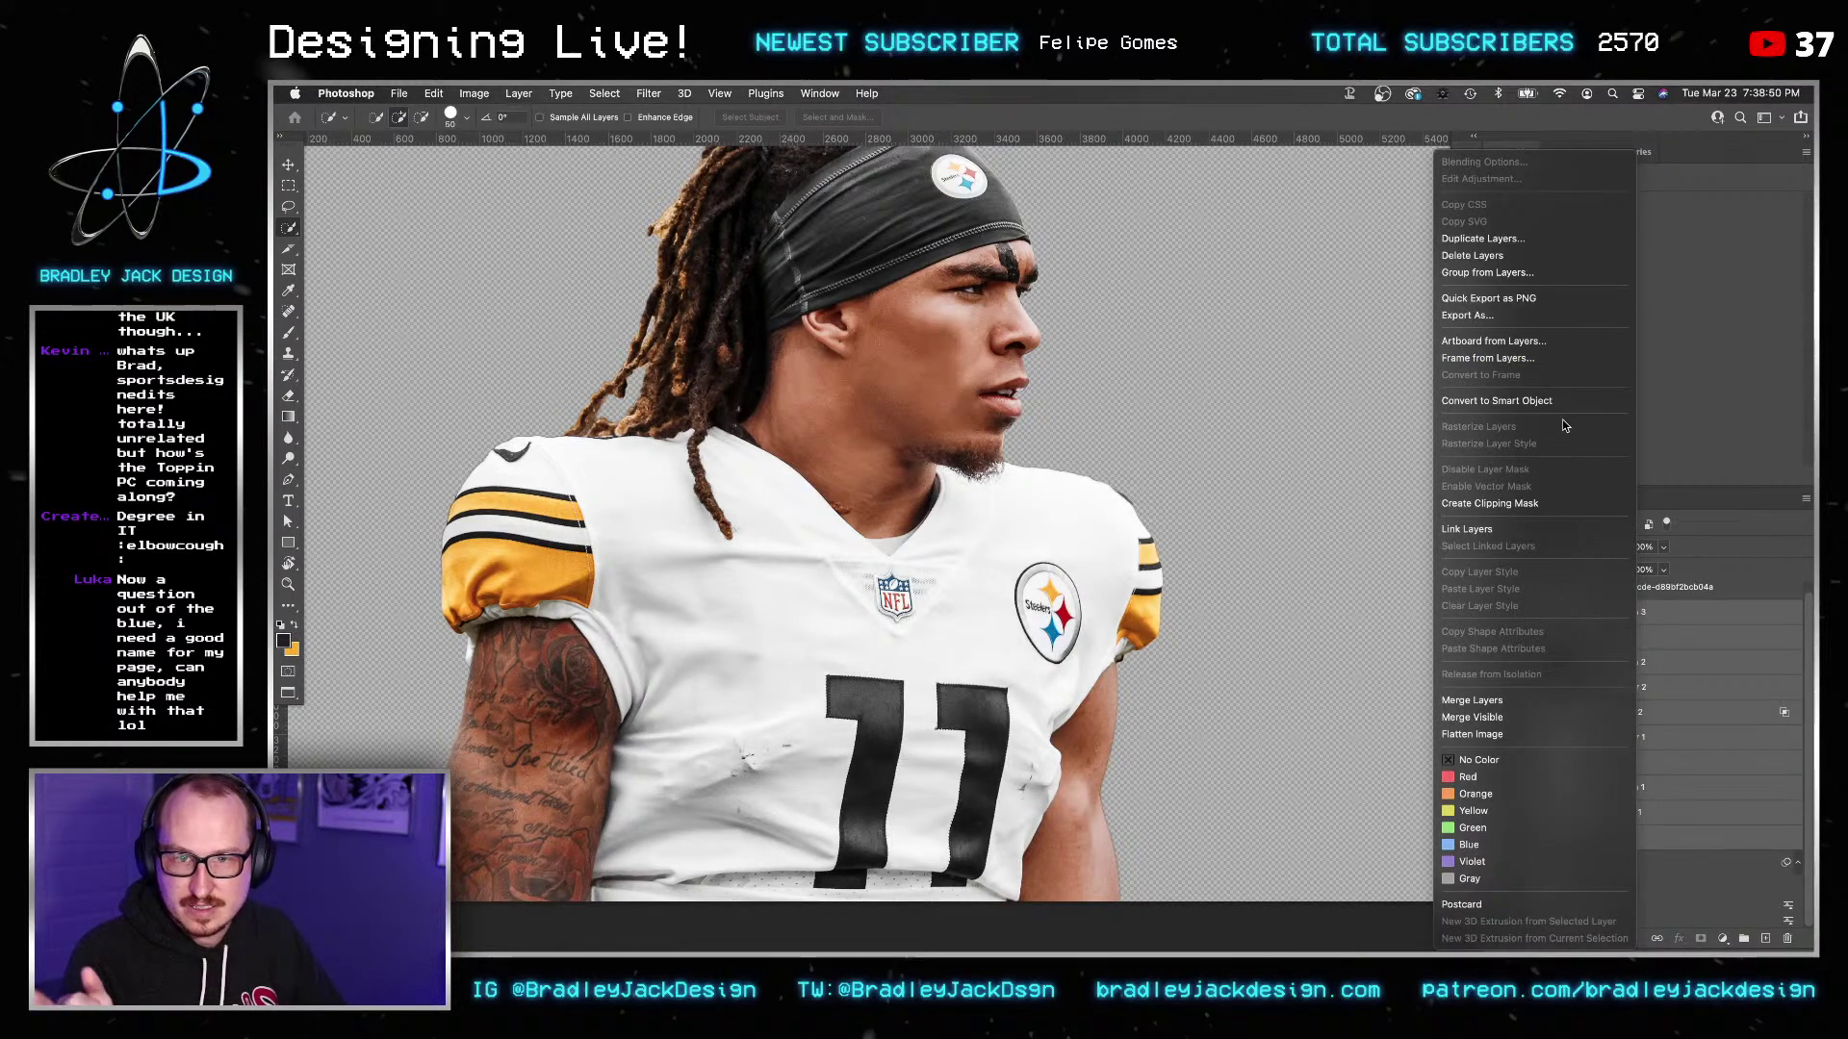
click(1540, 504)
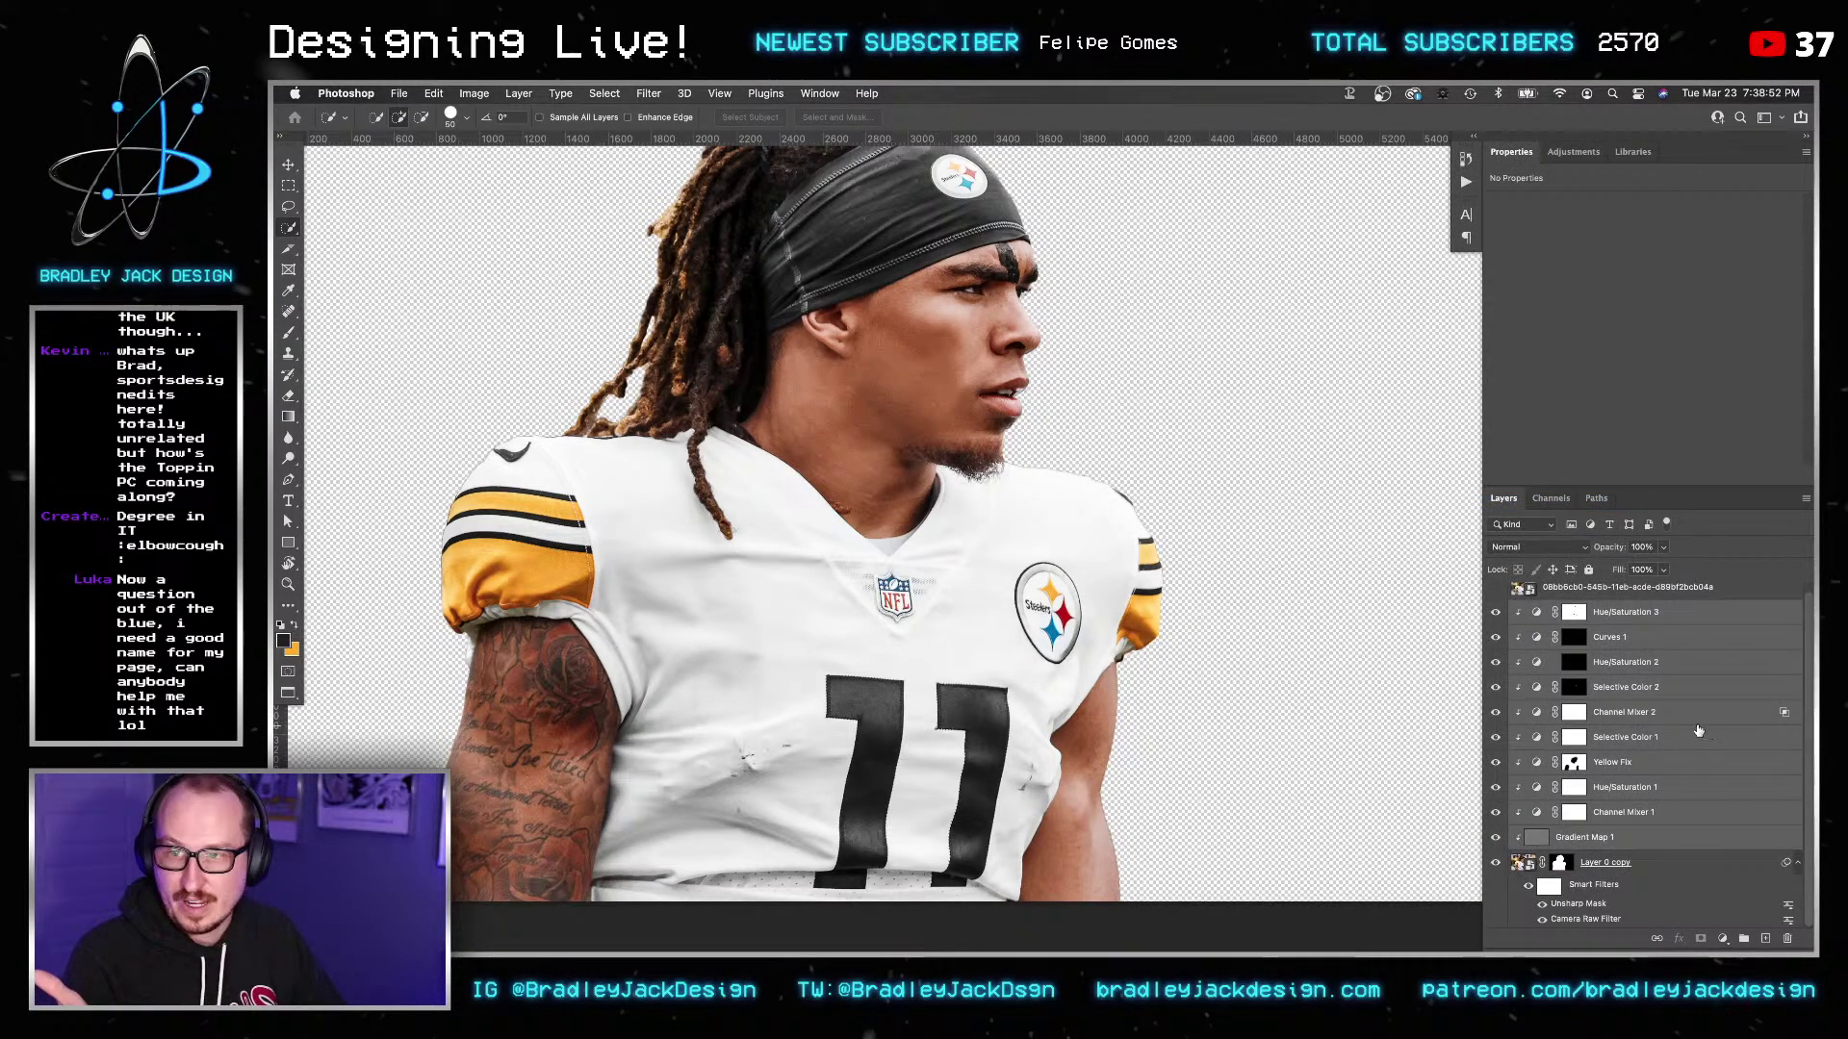
Display Layer 0 copy's mask on its own and try painting black at 20% opacity around the dreadlock gap with the Brush.
alt+click(1559, 863)
scroll(895, 391, down, 1)
scroll(895, 390, up, 4)
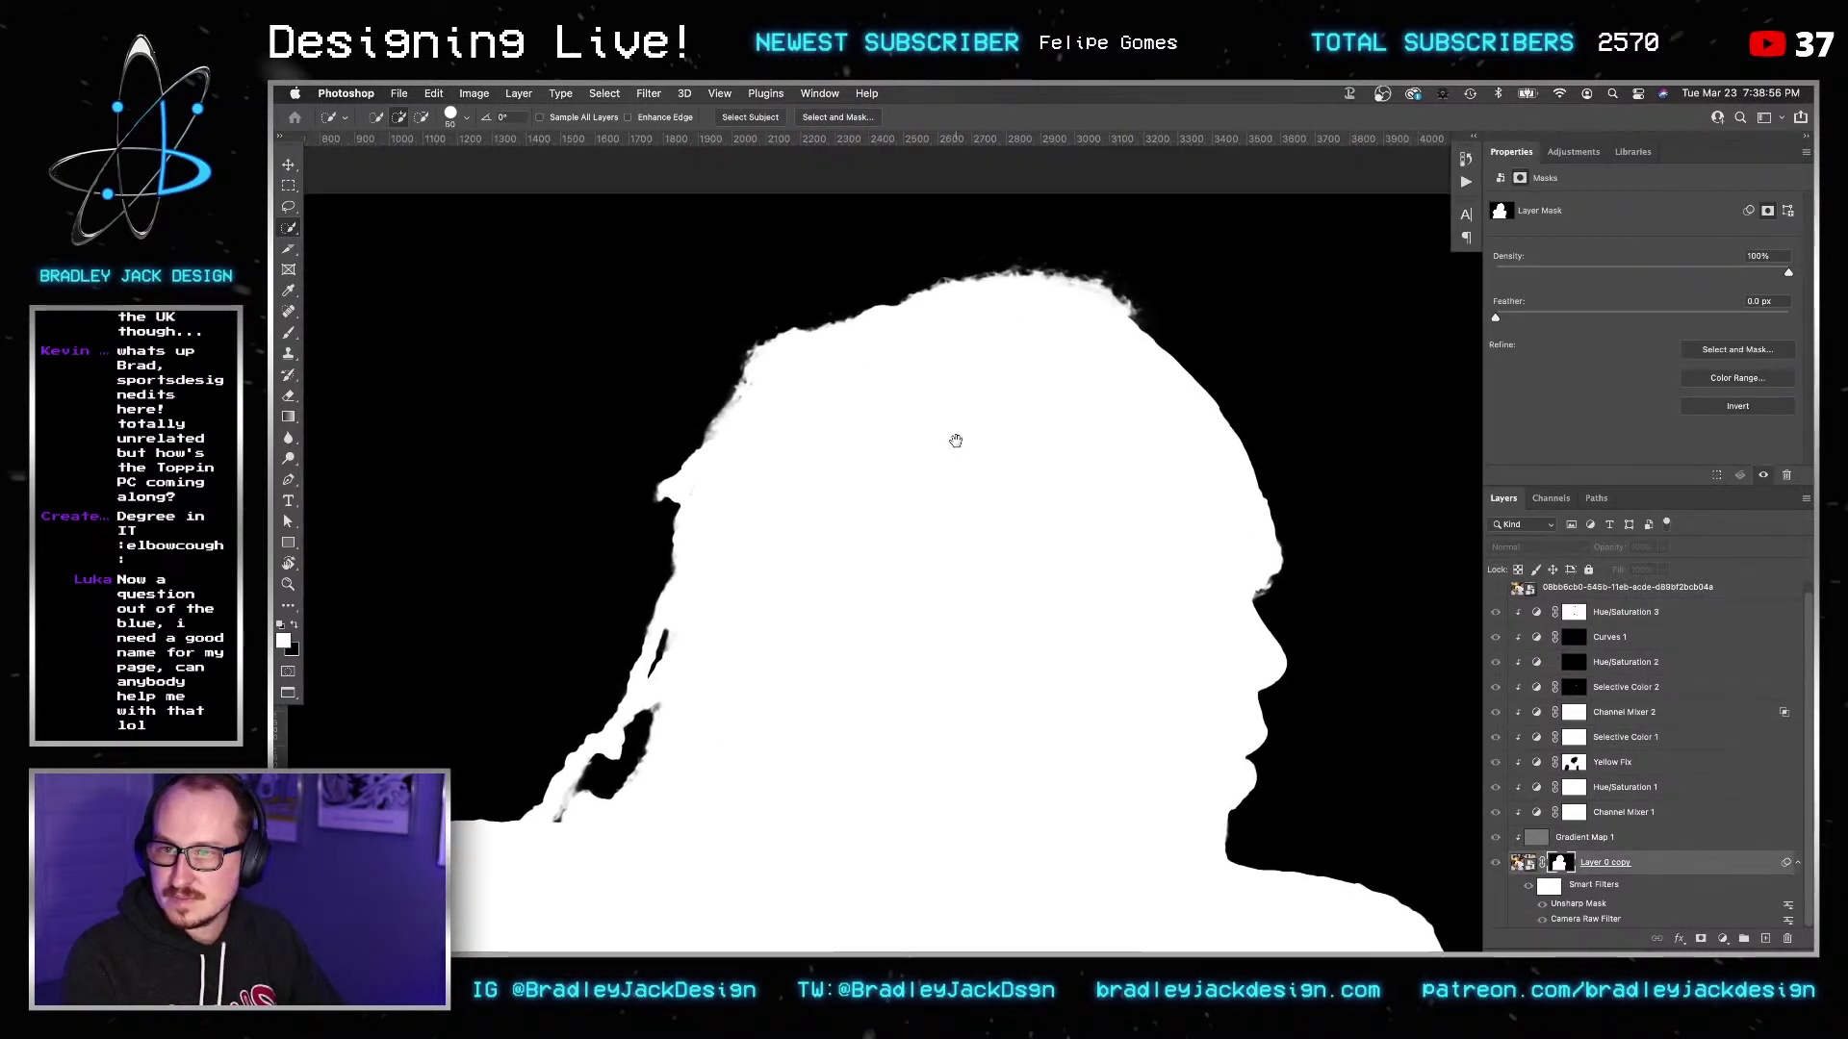
scroll(1001, 458, down, 1)
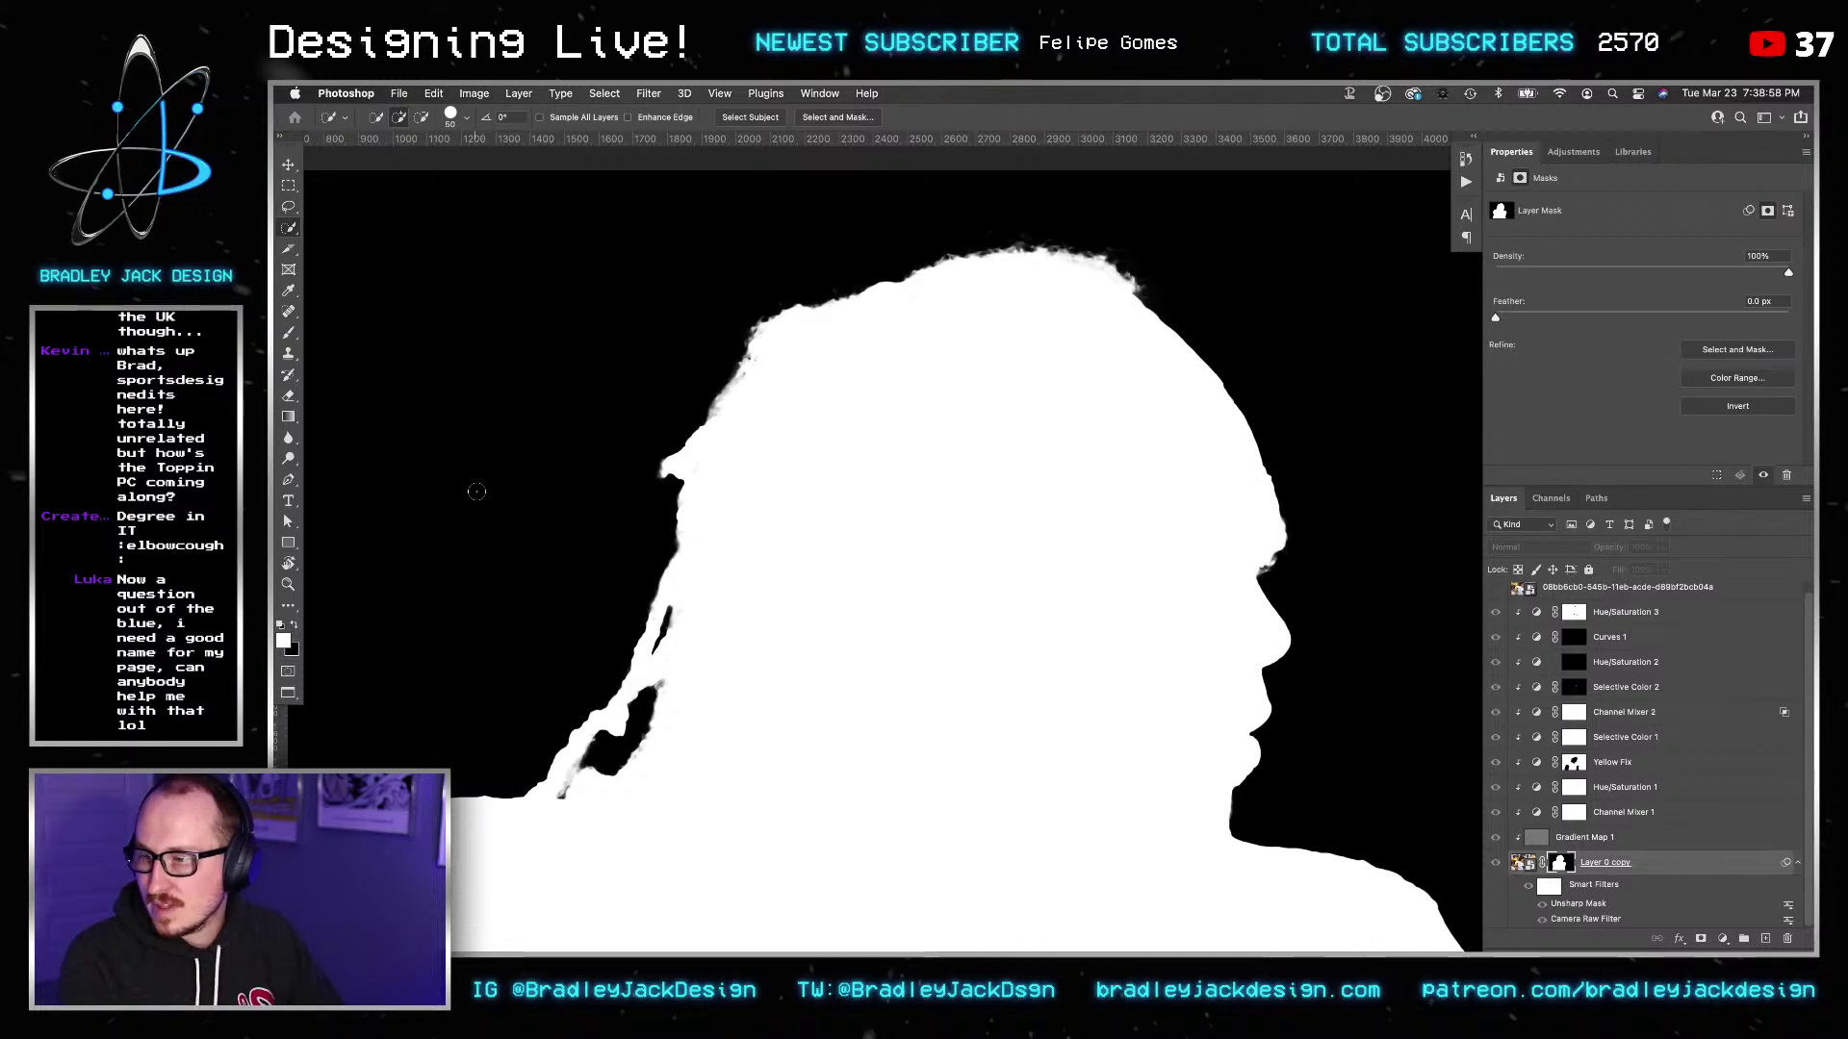
key(x)
key(bracketright)
key(bracketright)
key(bracketright)
key(bracketright)
key(bracketright)
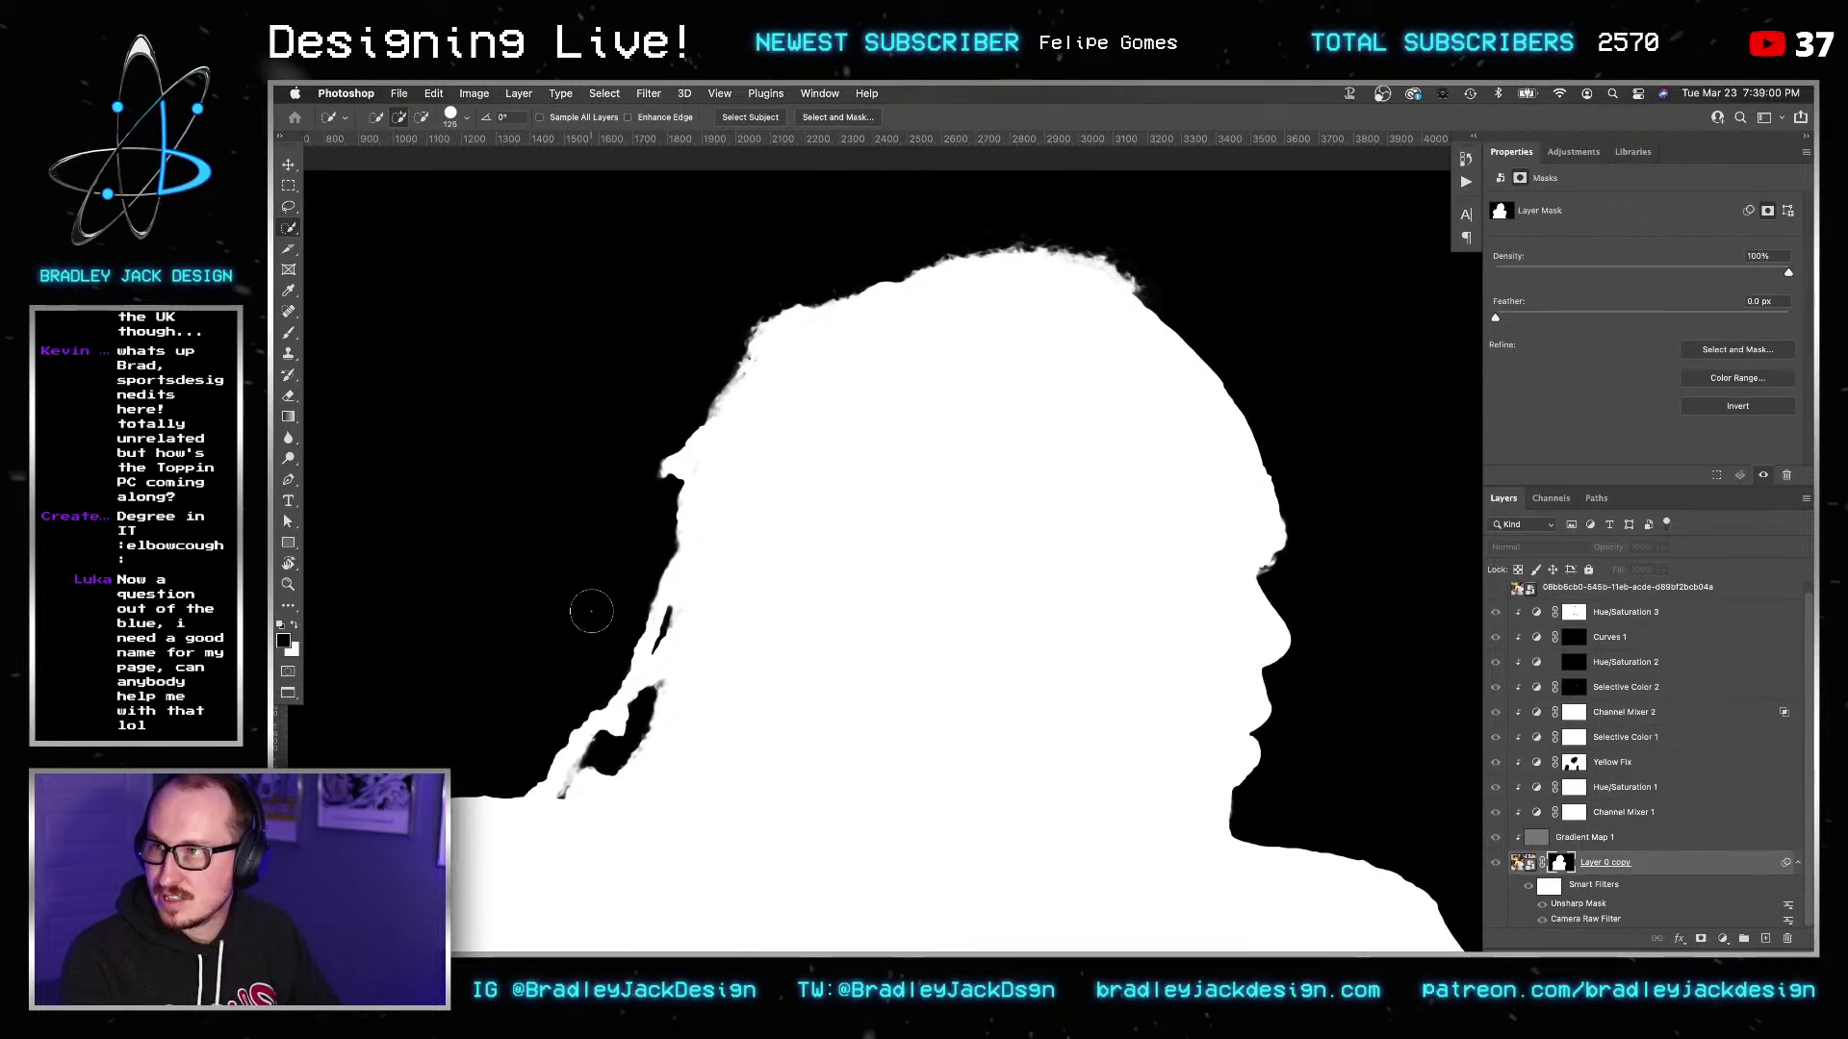
key(b)
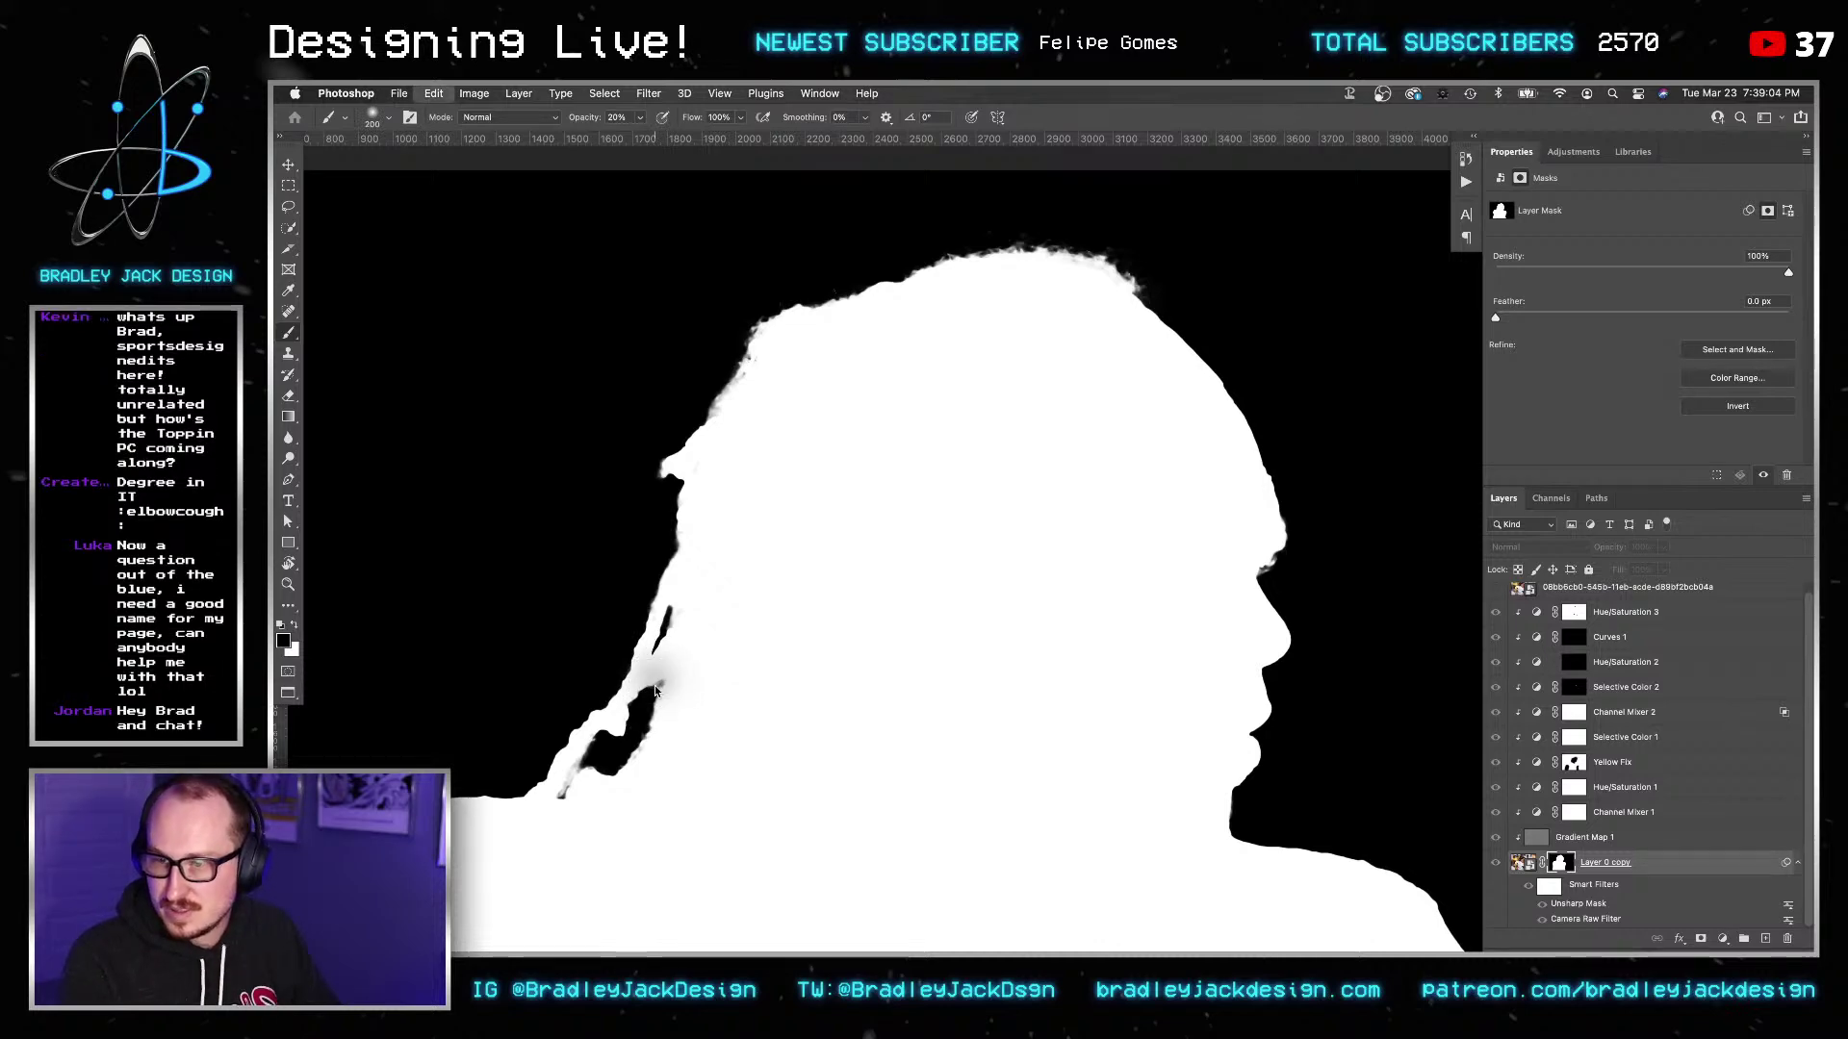
key(ctrl+2)
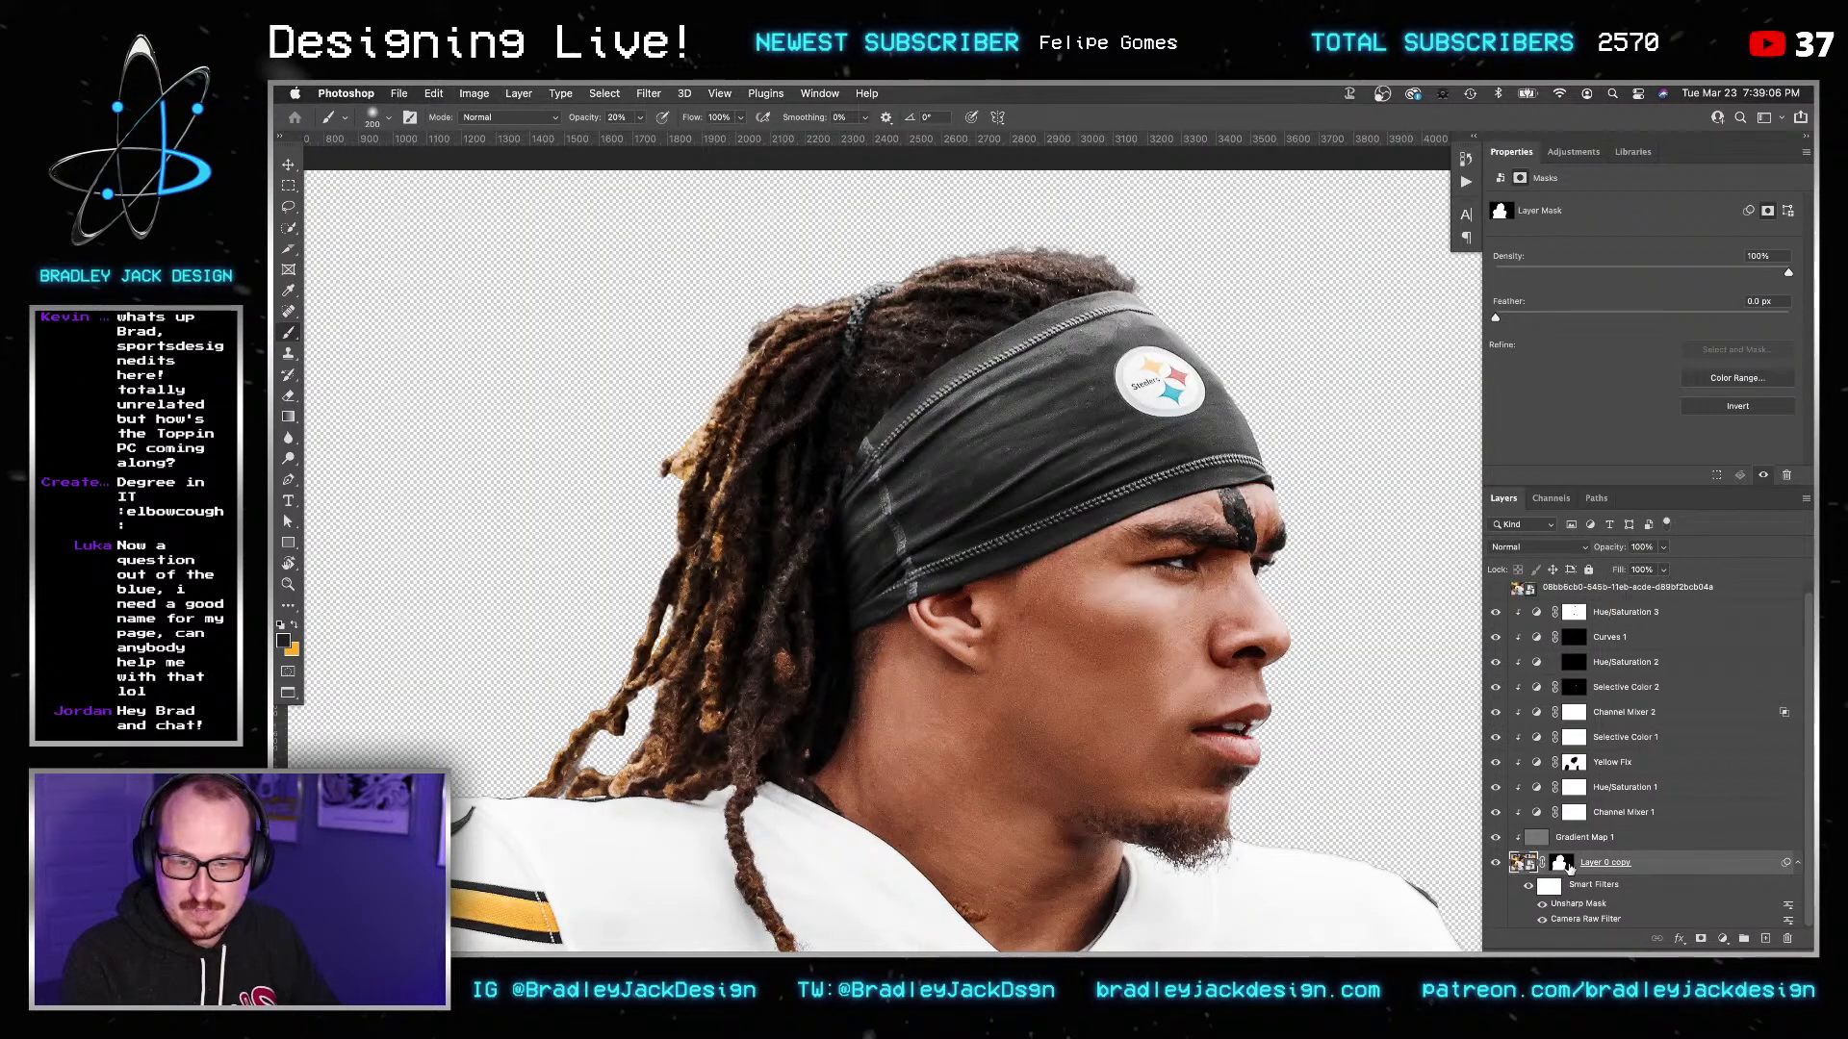
Paint black along the dreadlock gaps and hair outline on Layer 0 copy's mask with a 20% opacity Brush in Overlay mode.
alt+click(1562, 864)
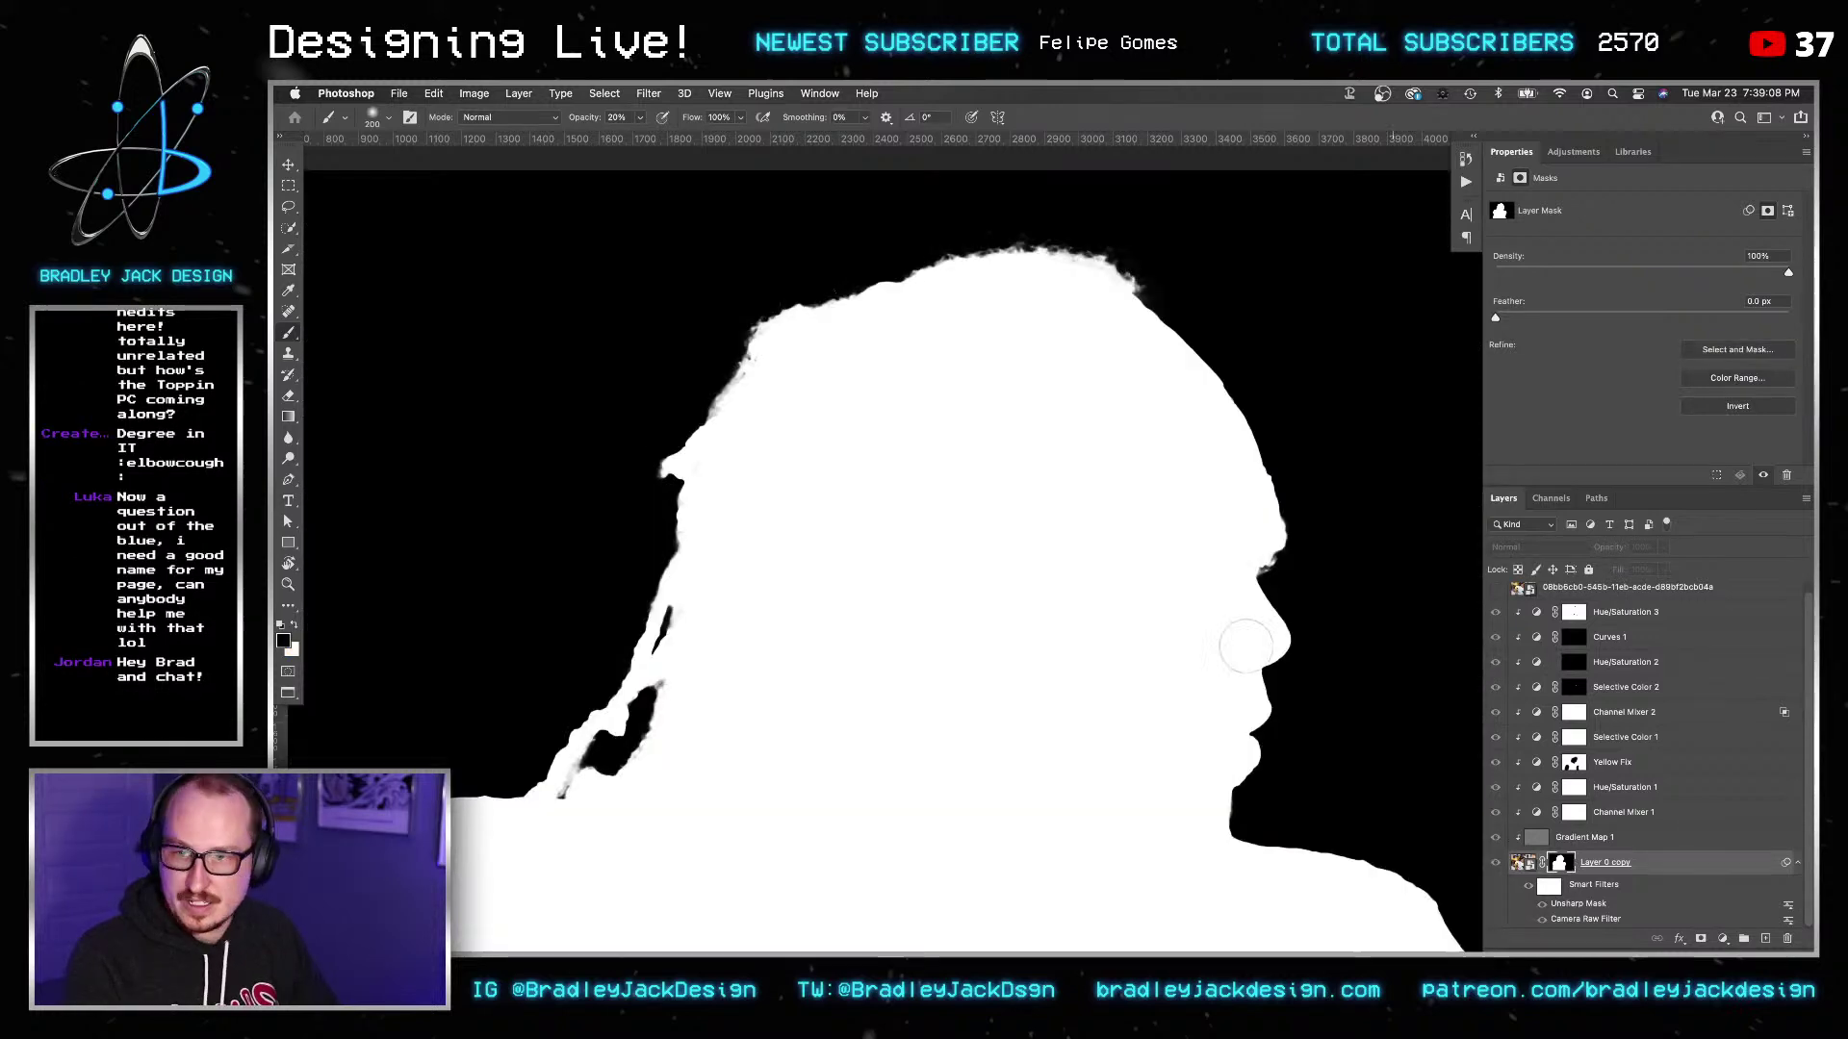
click(505, 116)
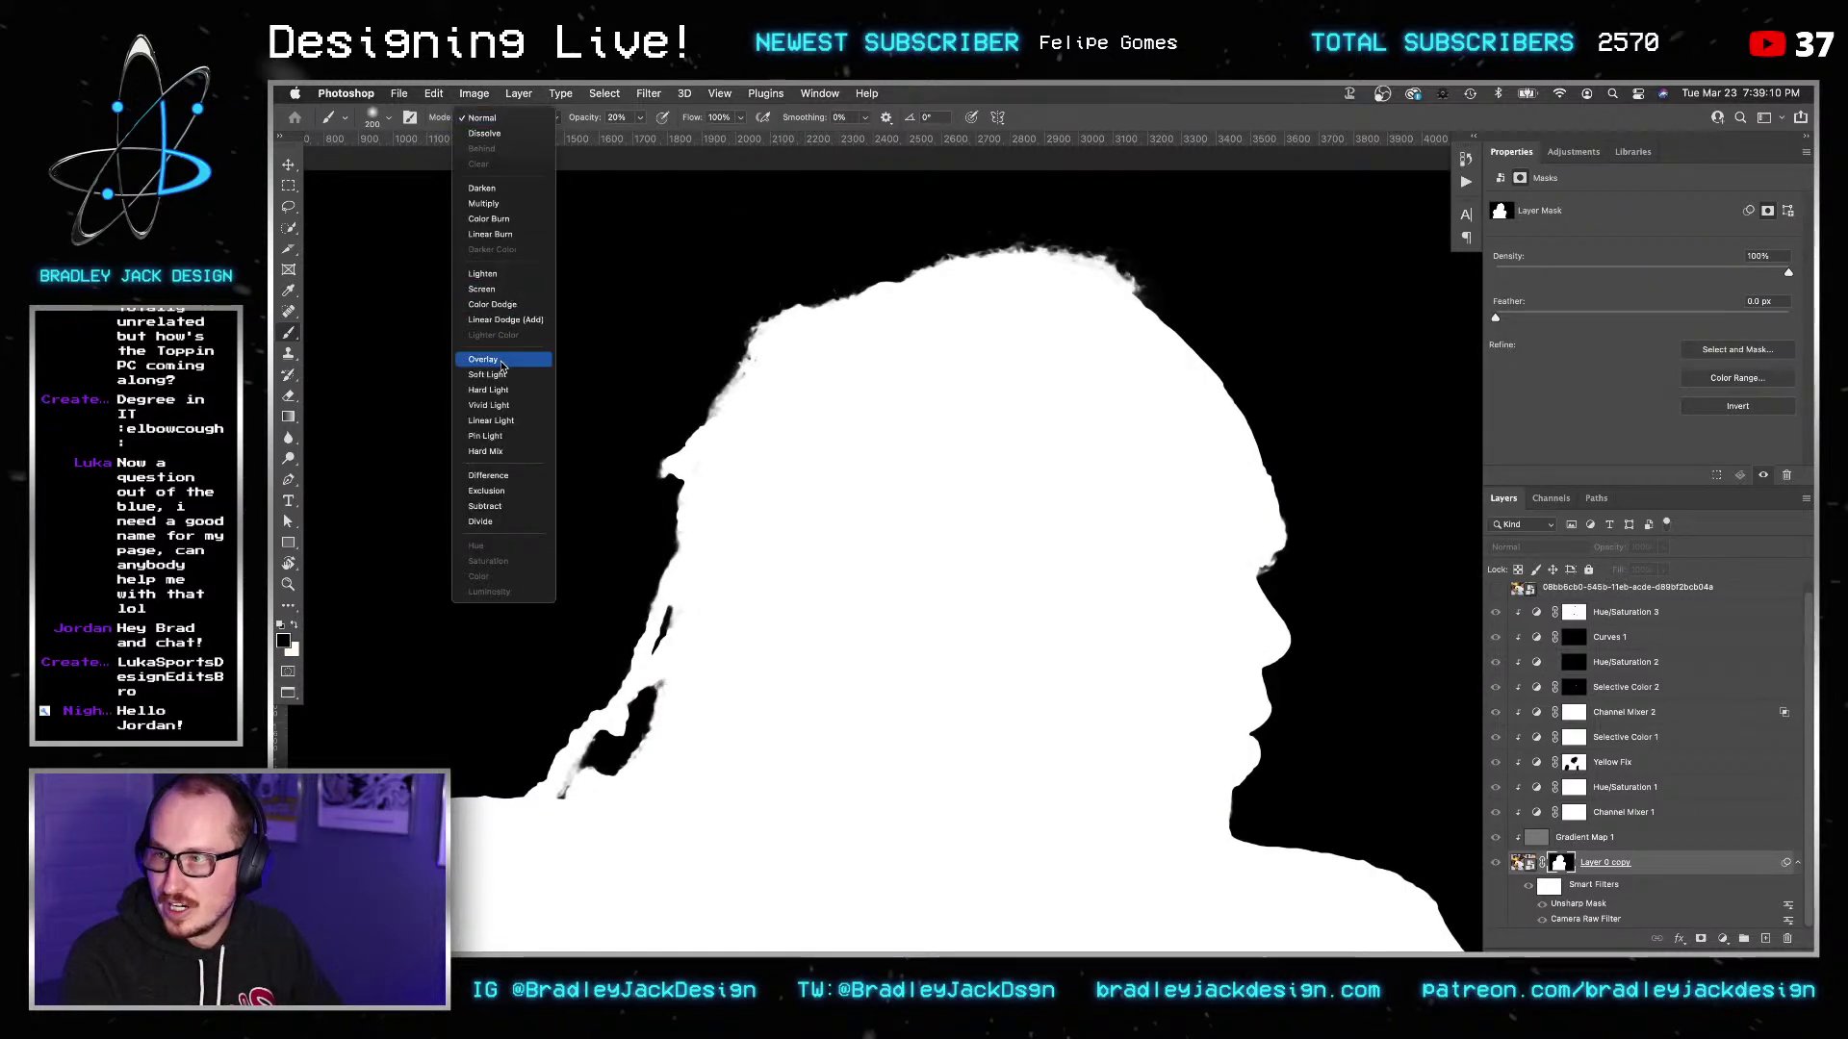
key(Return)
key(bracketright)
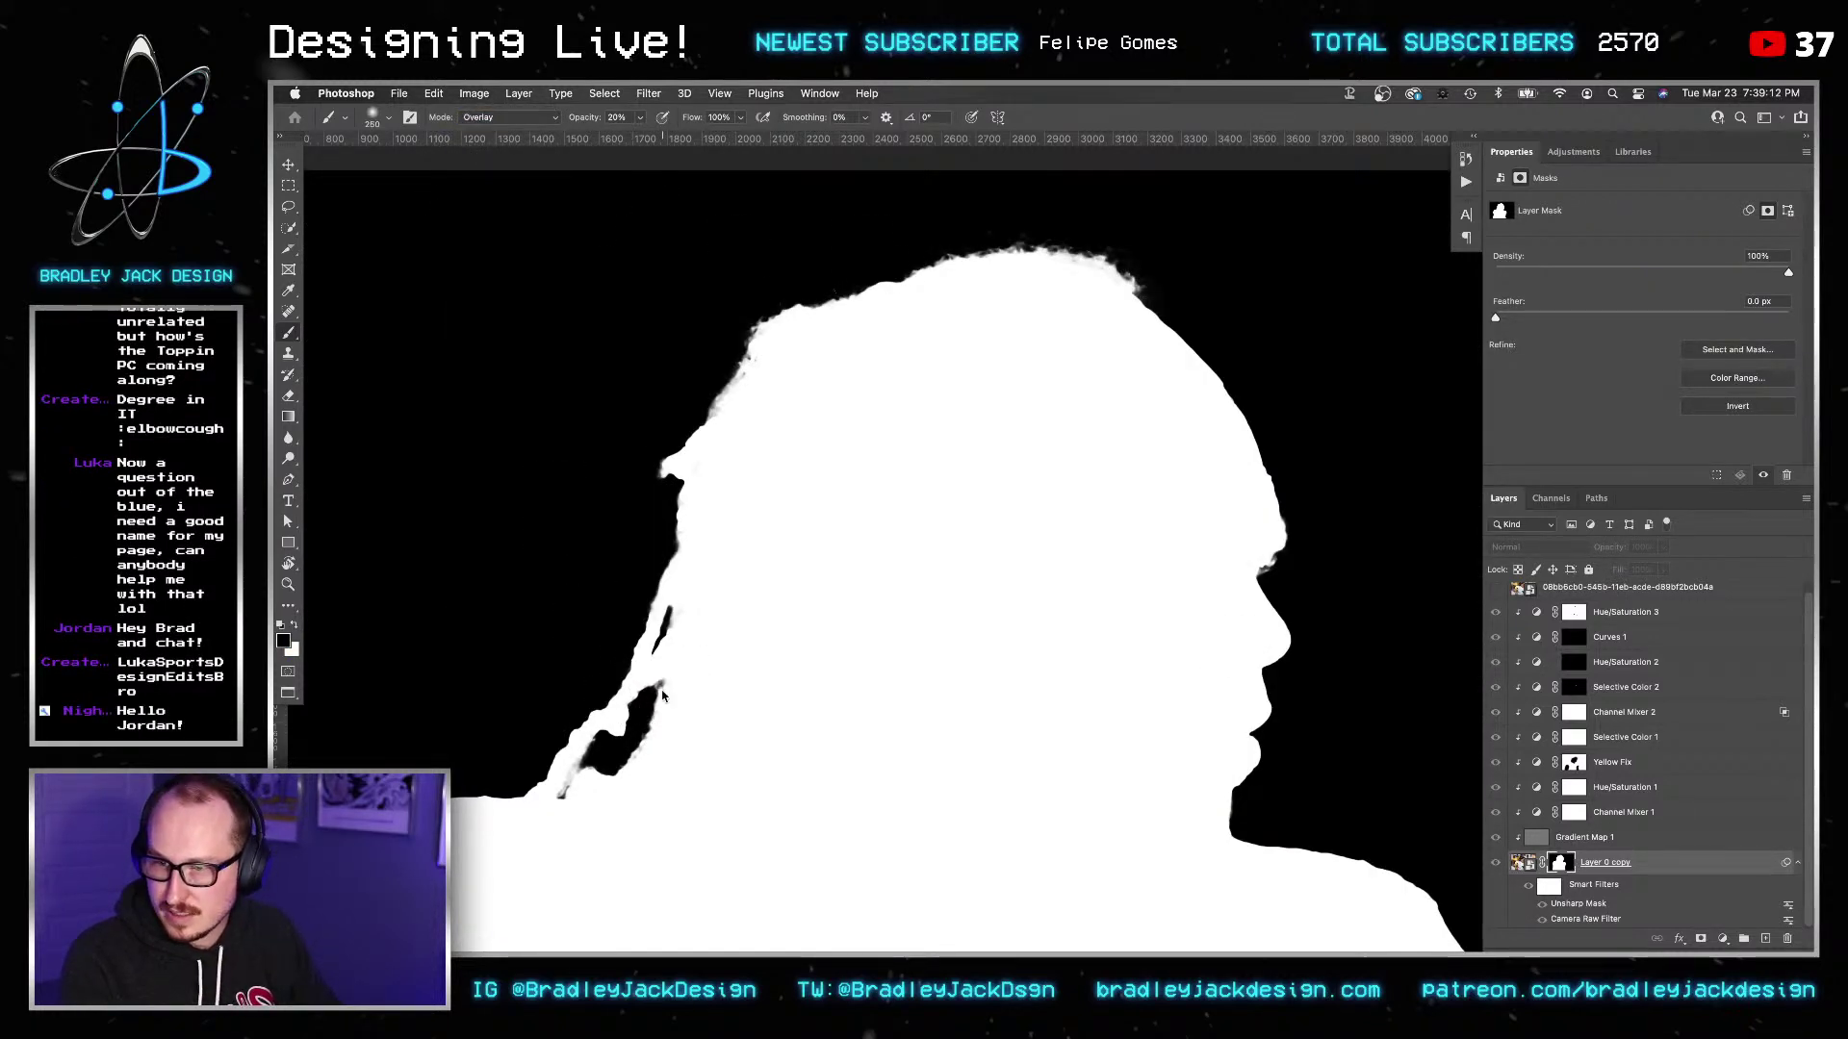
key(bracketleft)
key(bracketleft)
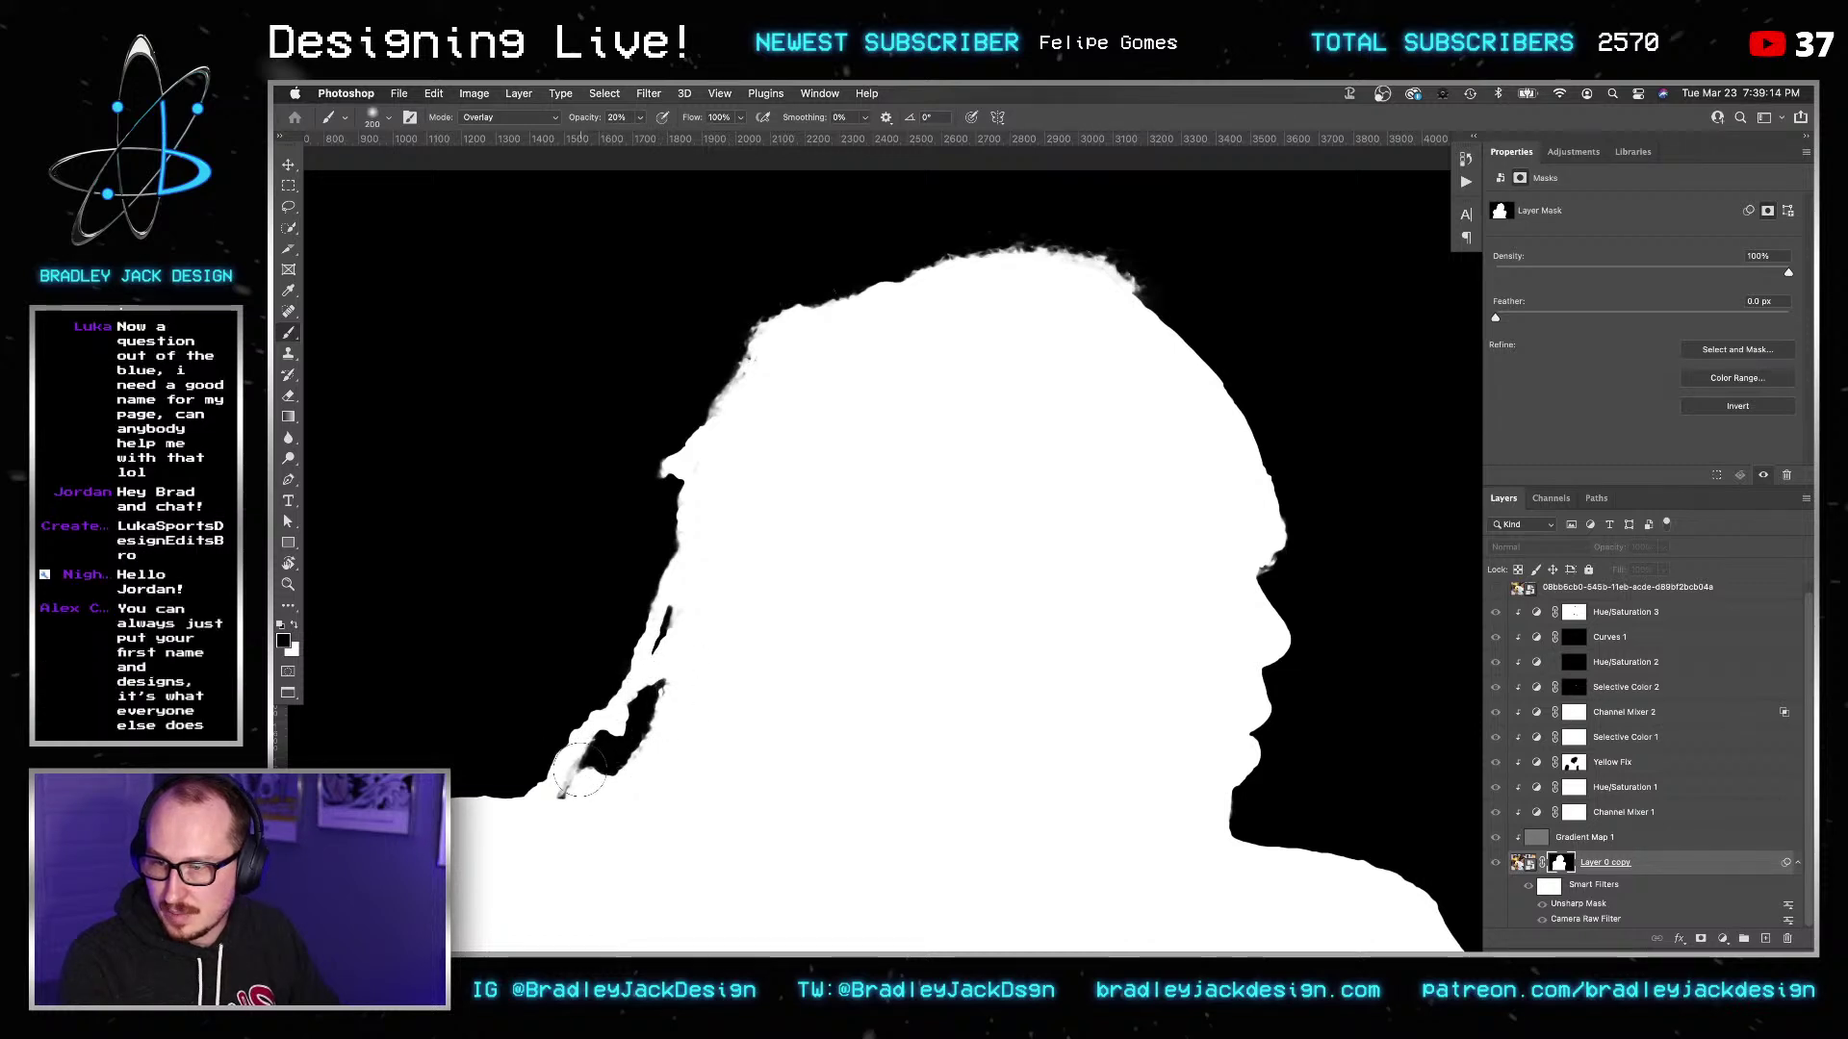
drag(575, 775, 664, 606)
mouse_move(662, 469)
mouse_down()
mouse_move(713, 386)
mouse_move(708, 418)
mouse_move(741, 323)
mouse_move(784, 302)
mouse_move(1013, 252)
mouse_move(1101, 262)
mouse_move(1159, 304)
mouse_up()
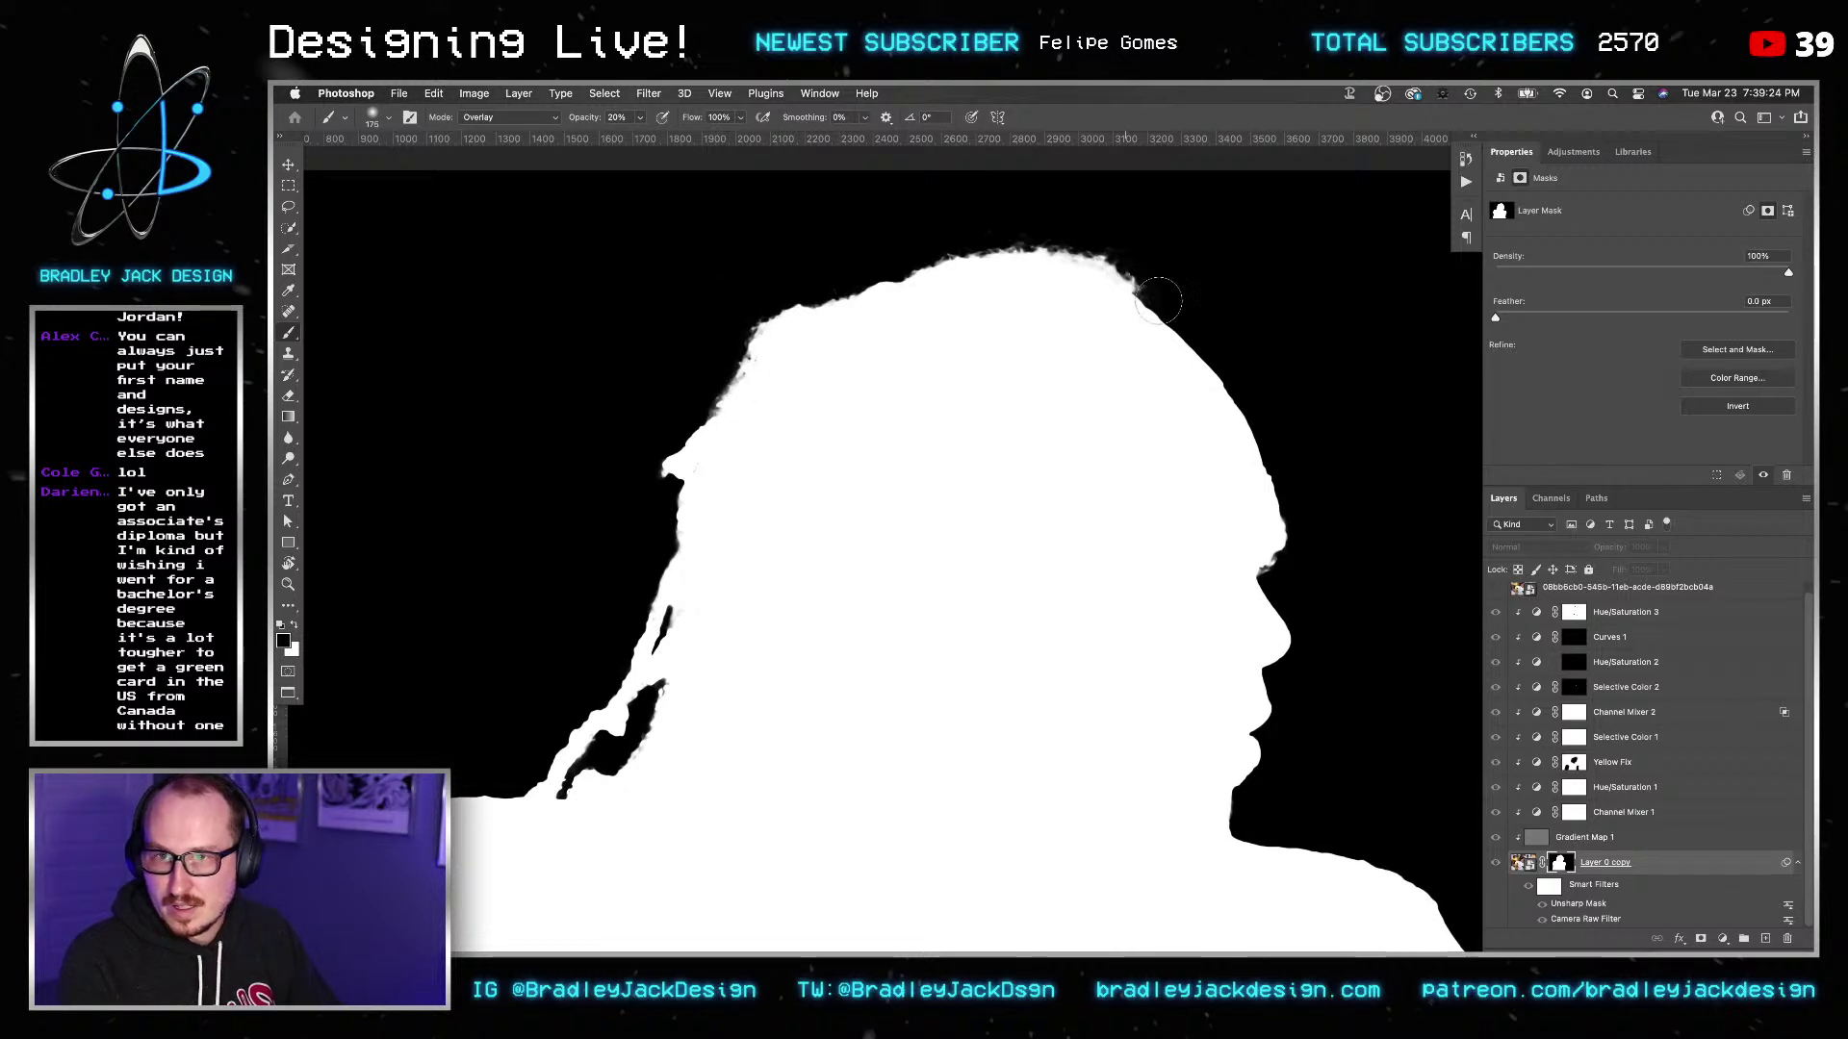
drag(1352, 731, 1106, 424)
key(super+0)
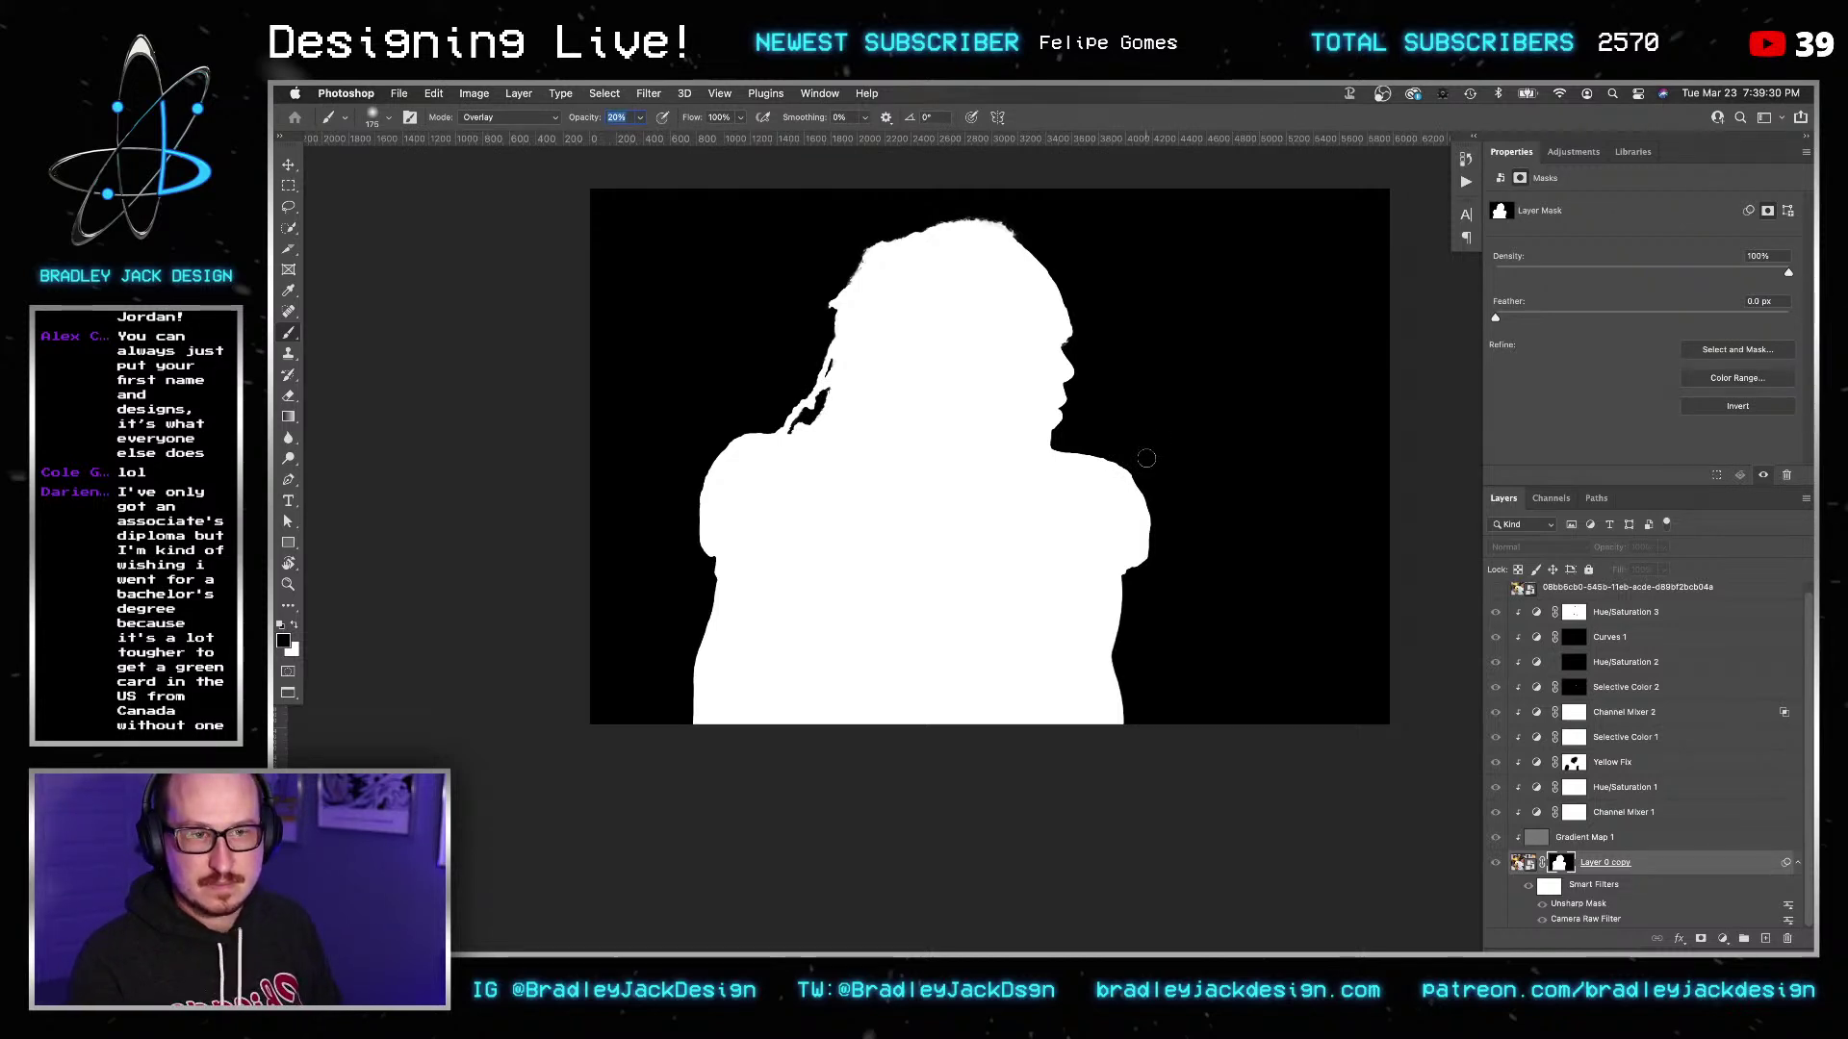
Leave the mask view by targeting Layer 0 copy's image content and activate the Move tool.
scroll(1545, 872, up, 1)
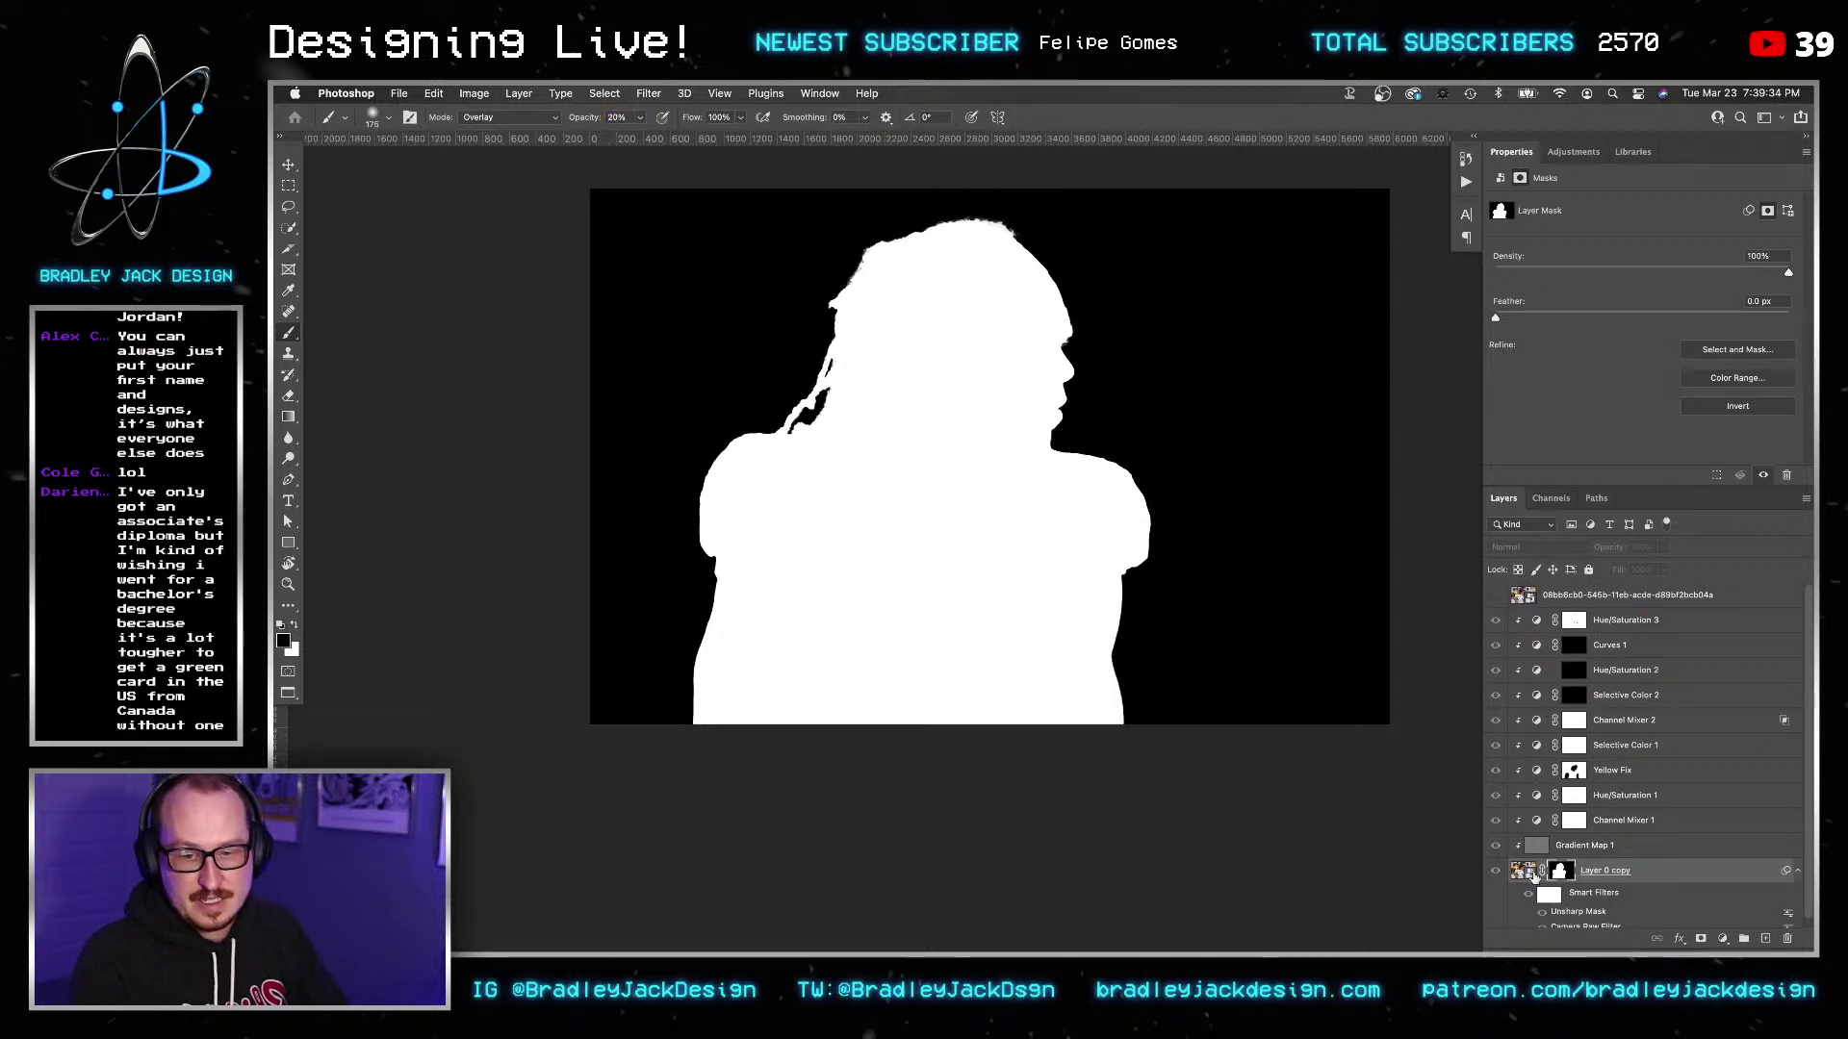
click(1538, 875)
key(v)
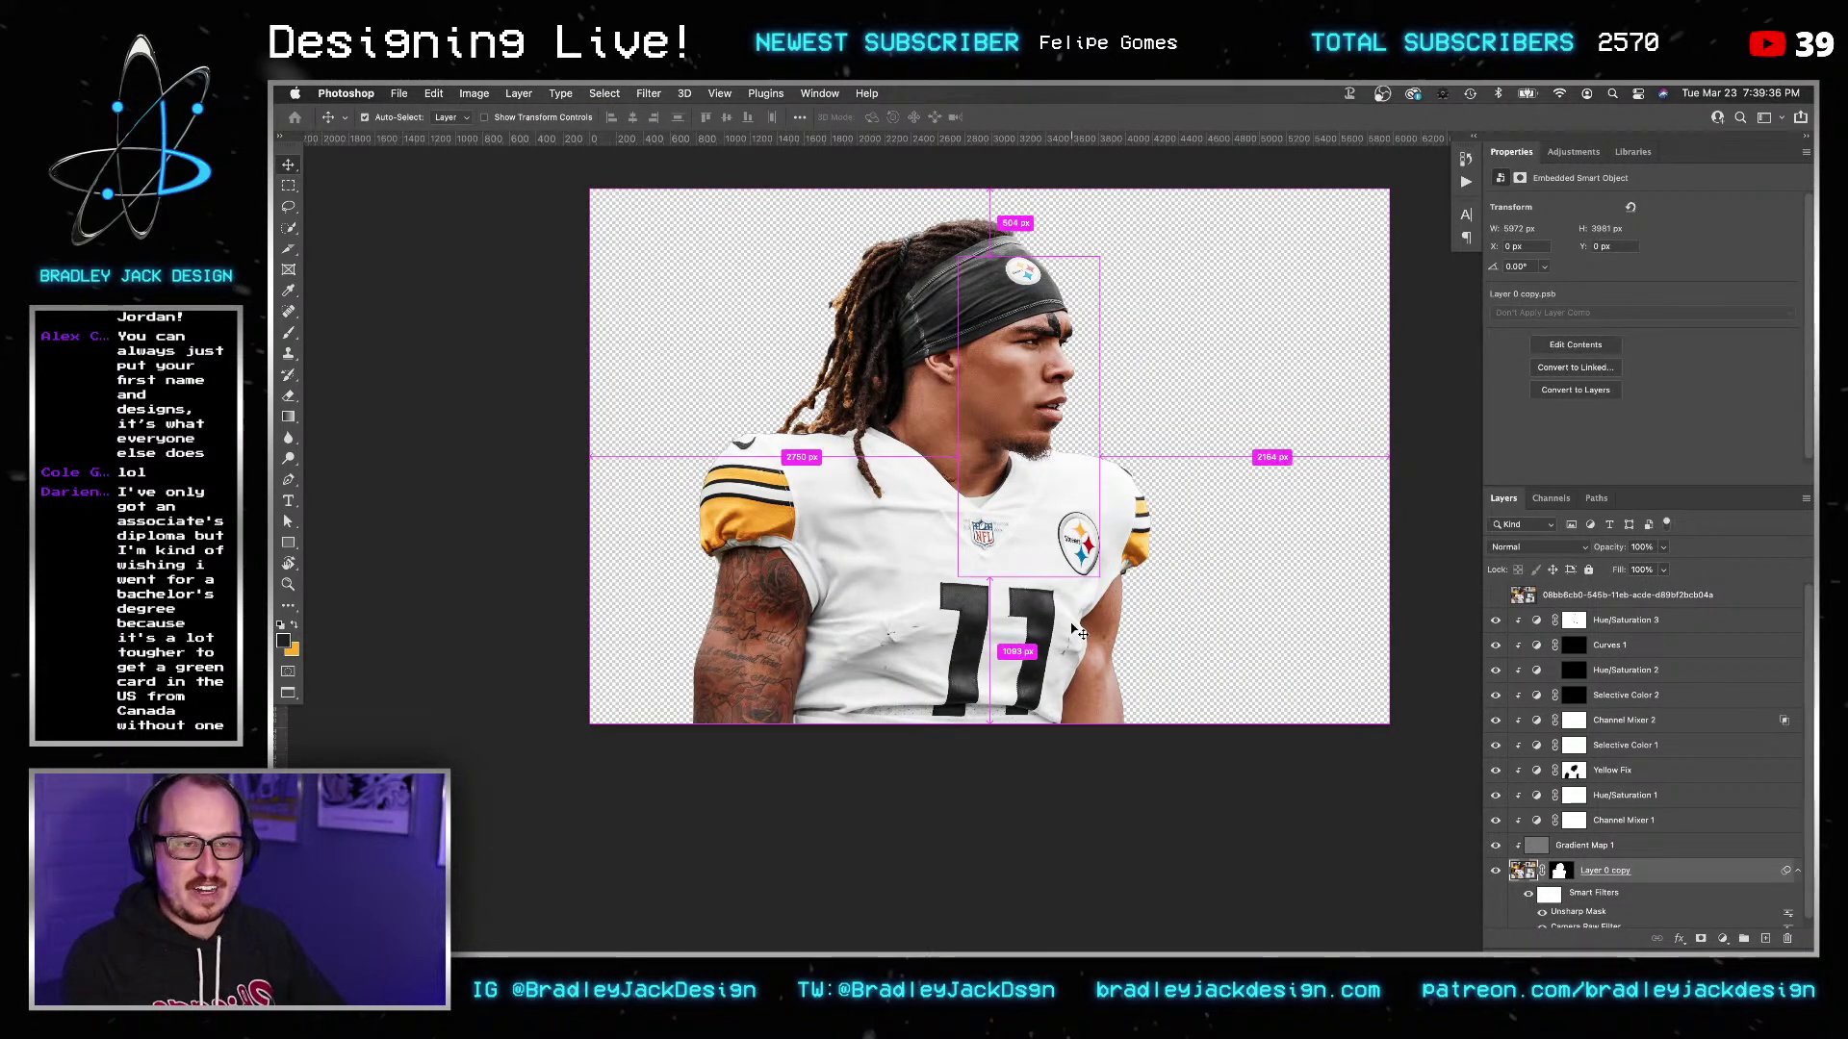
Inspect the back-view player smart object from the poster document, close it, and return to the cutout document.
key(ctrl+w)
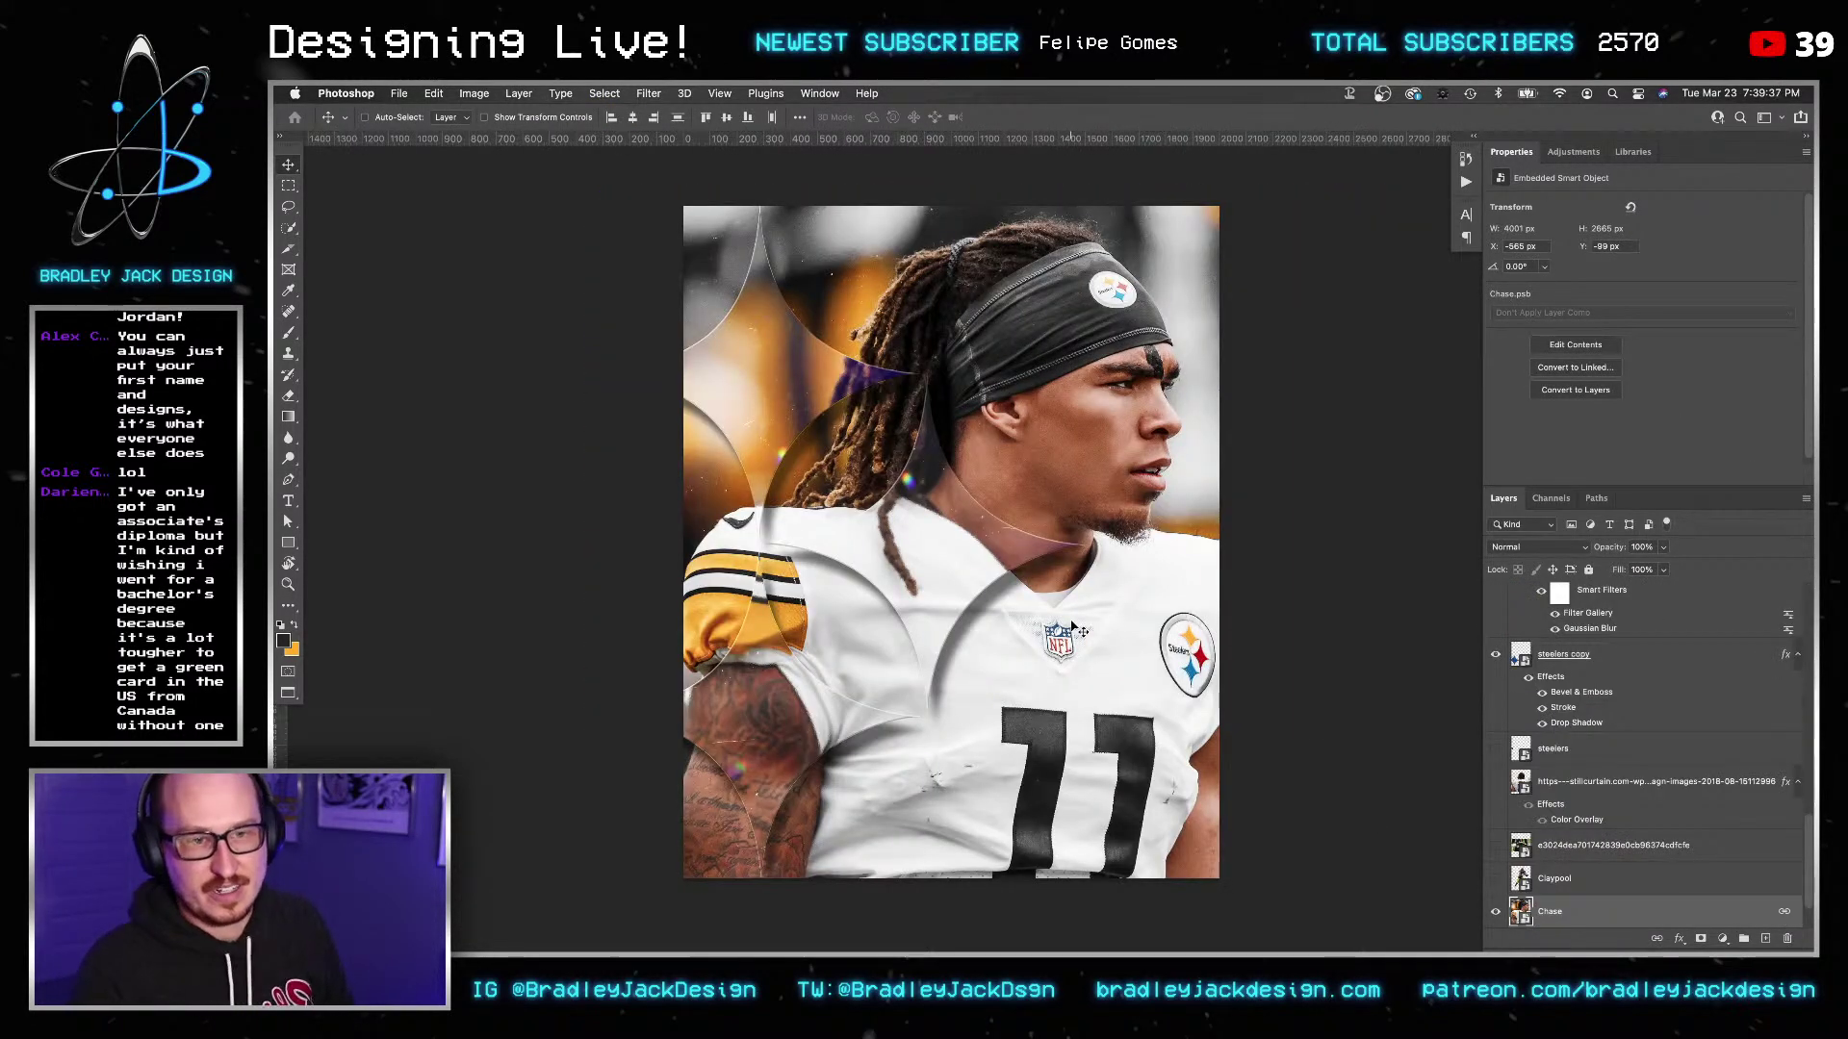
double_click(1552, 857)
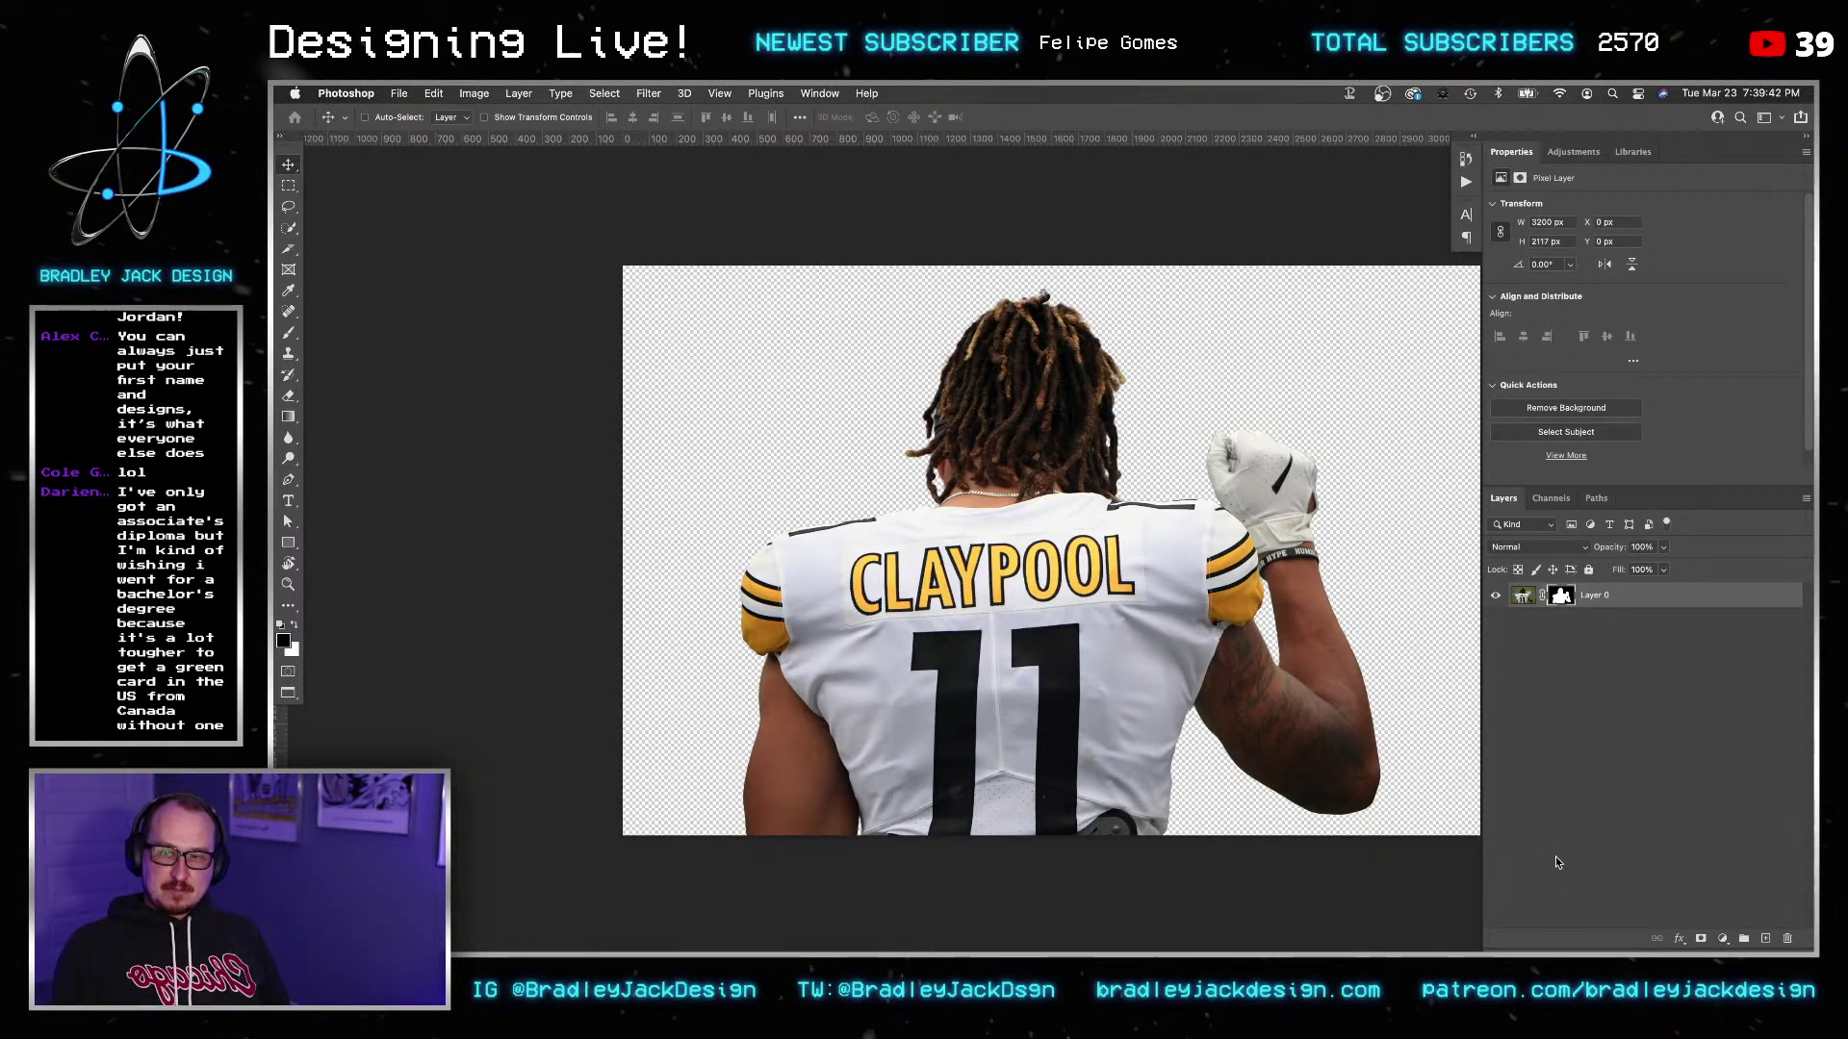
key(ctrl+w)
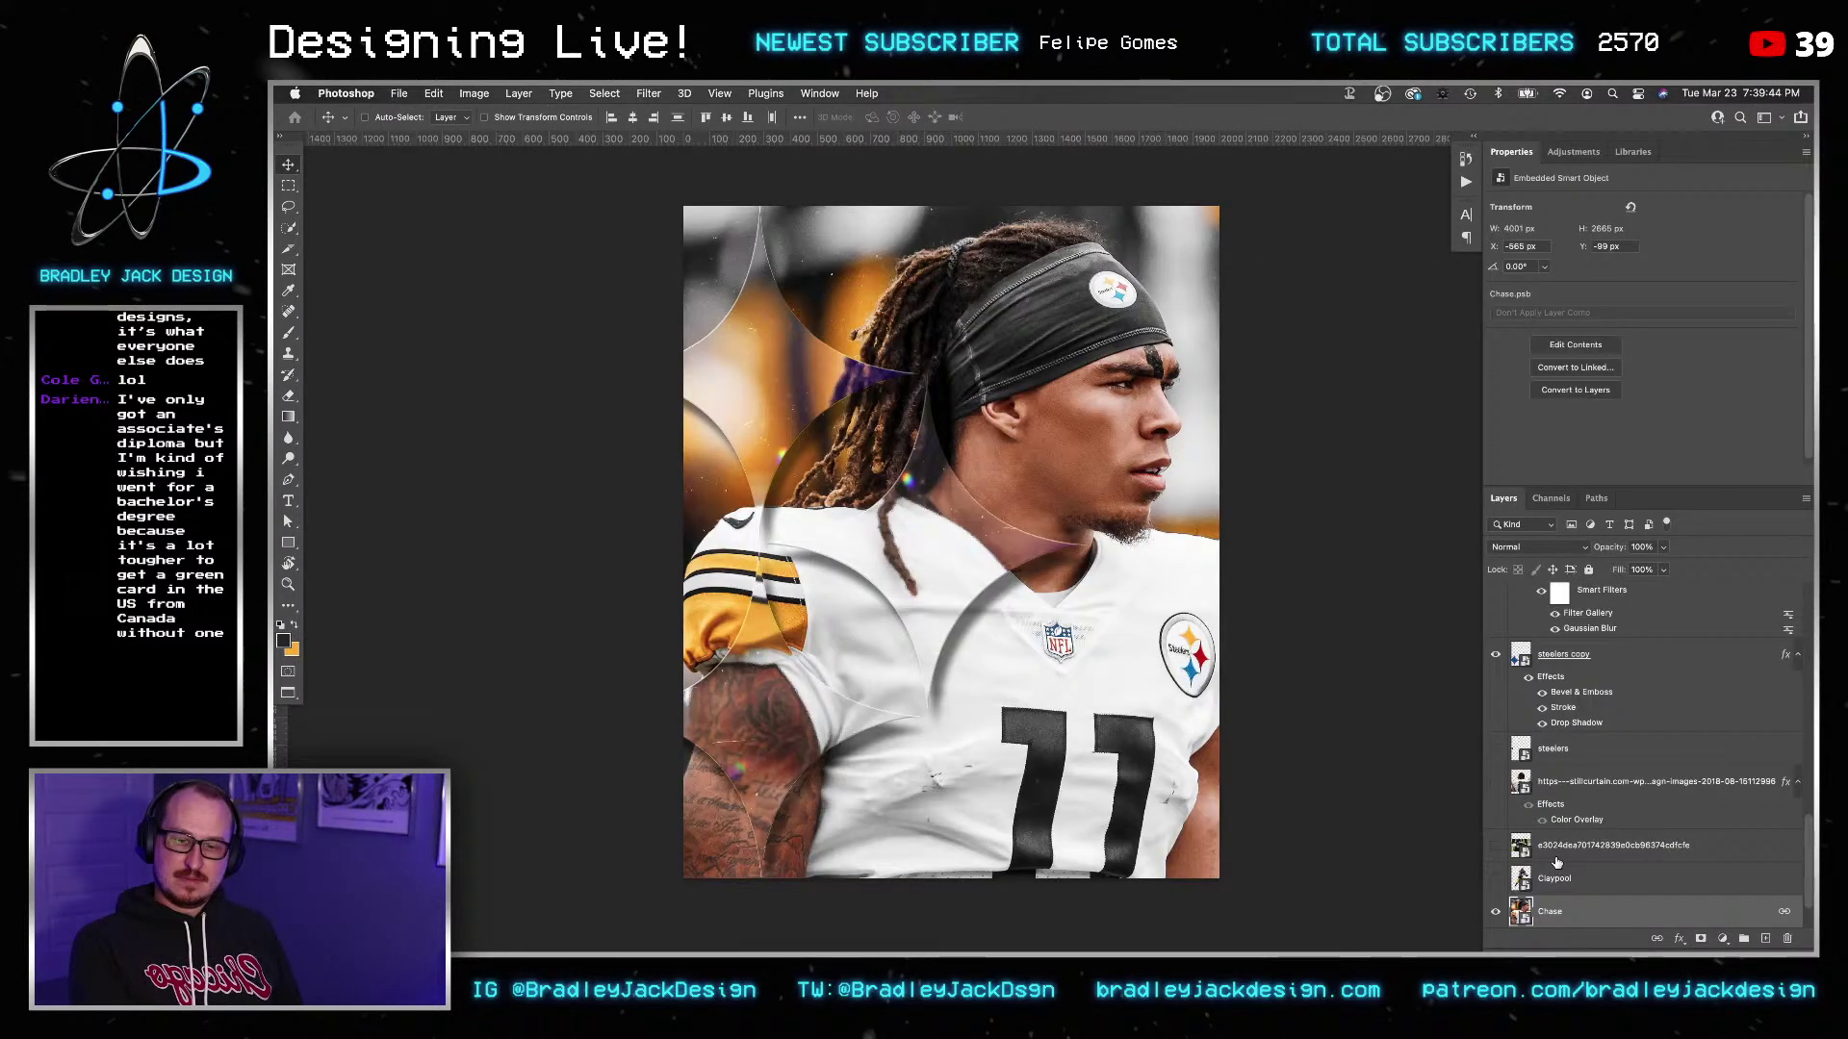
scroll(1557, 863, up, 10)
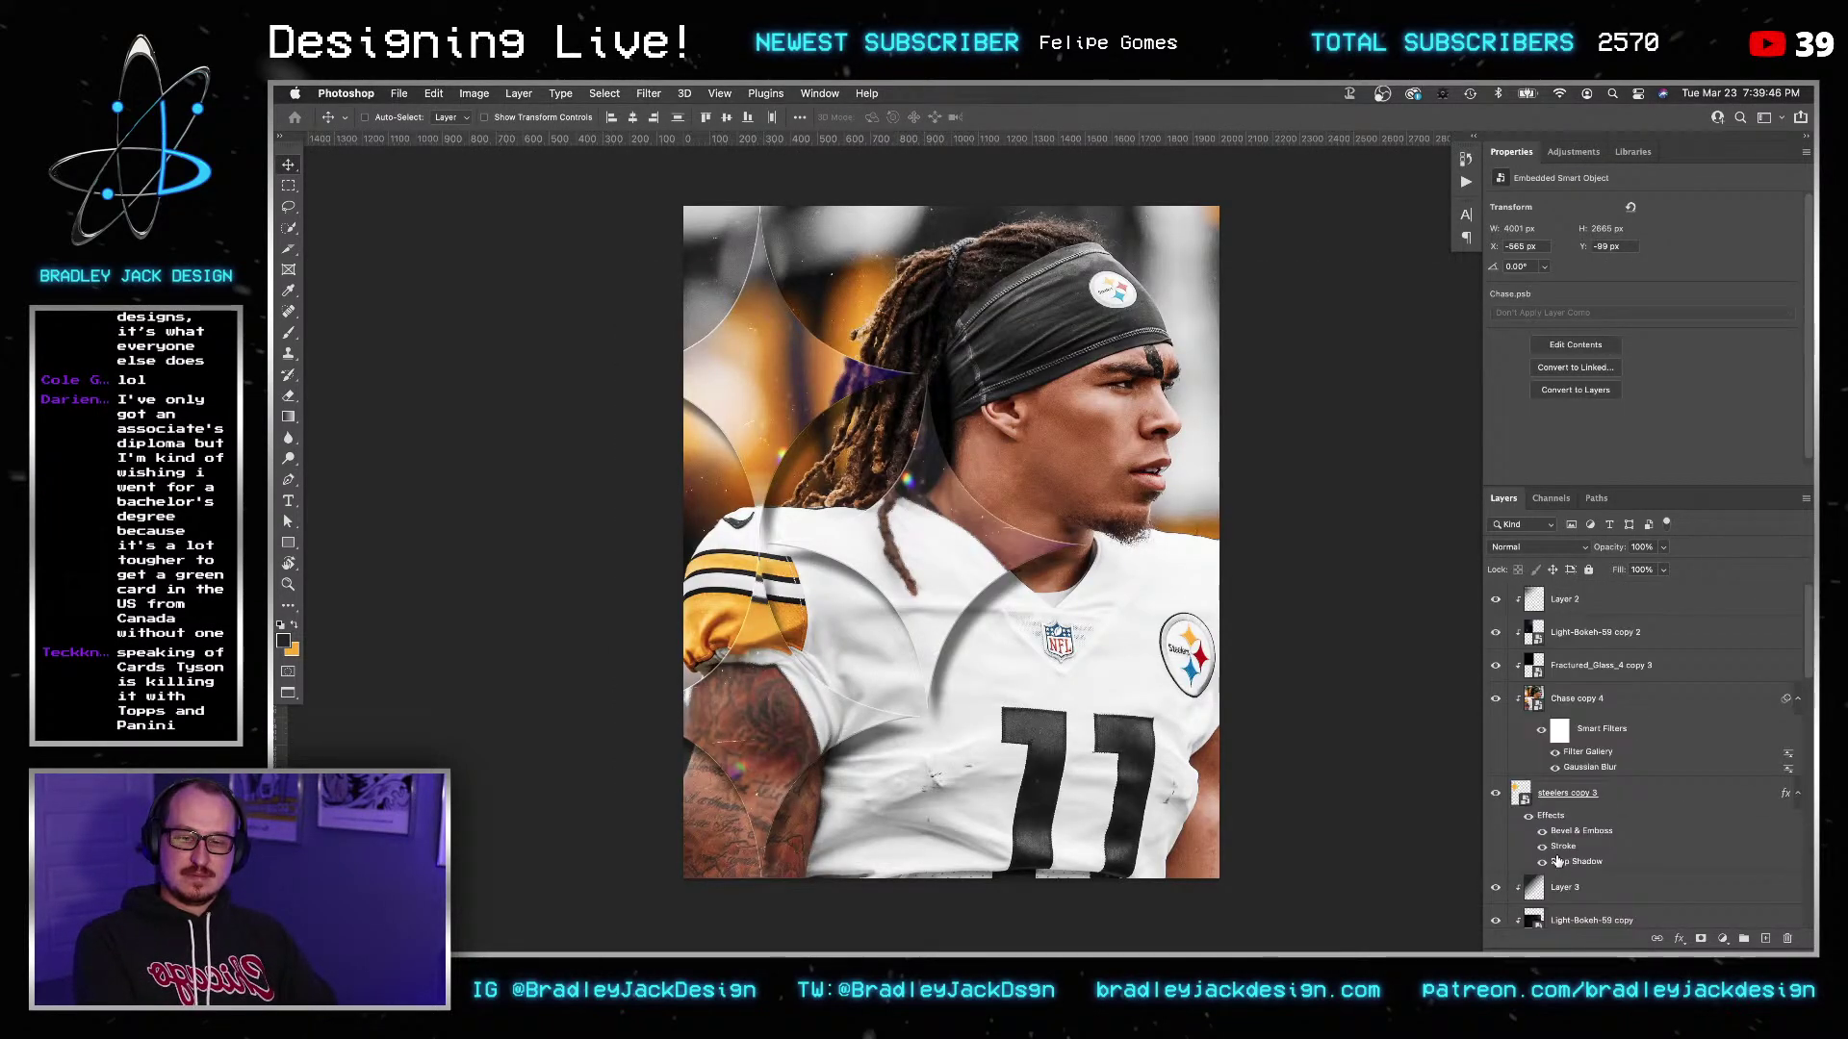
key(ctrl+Tab)
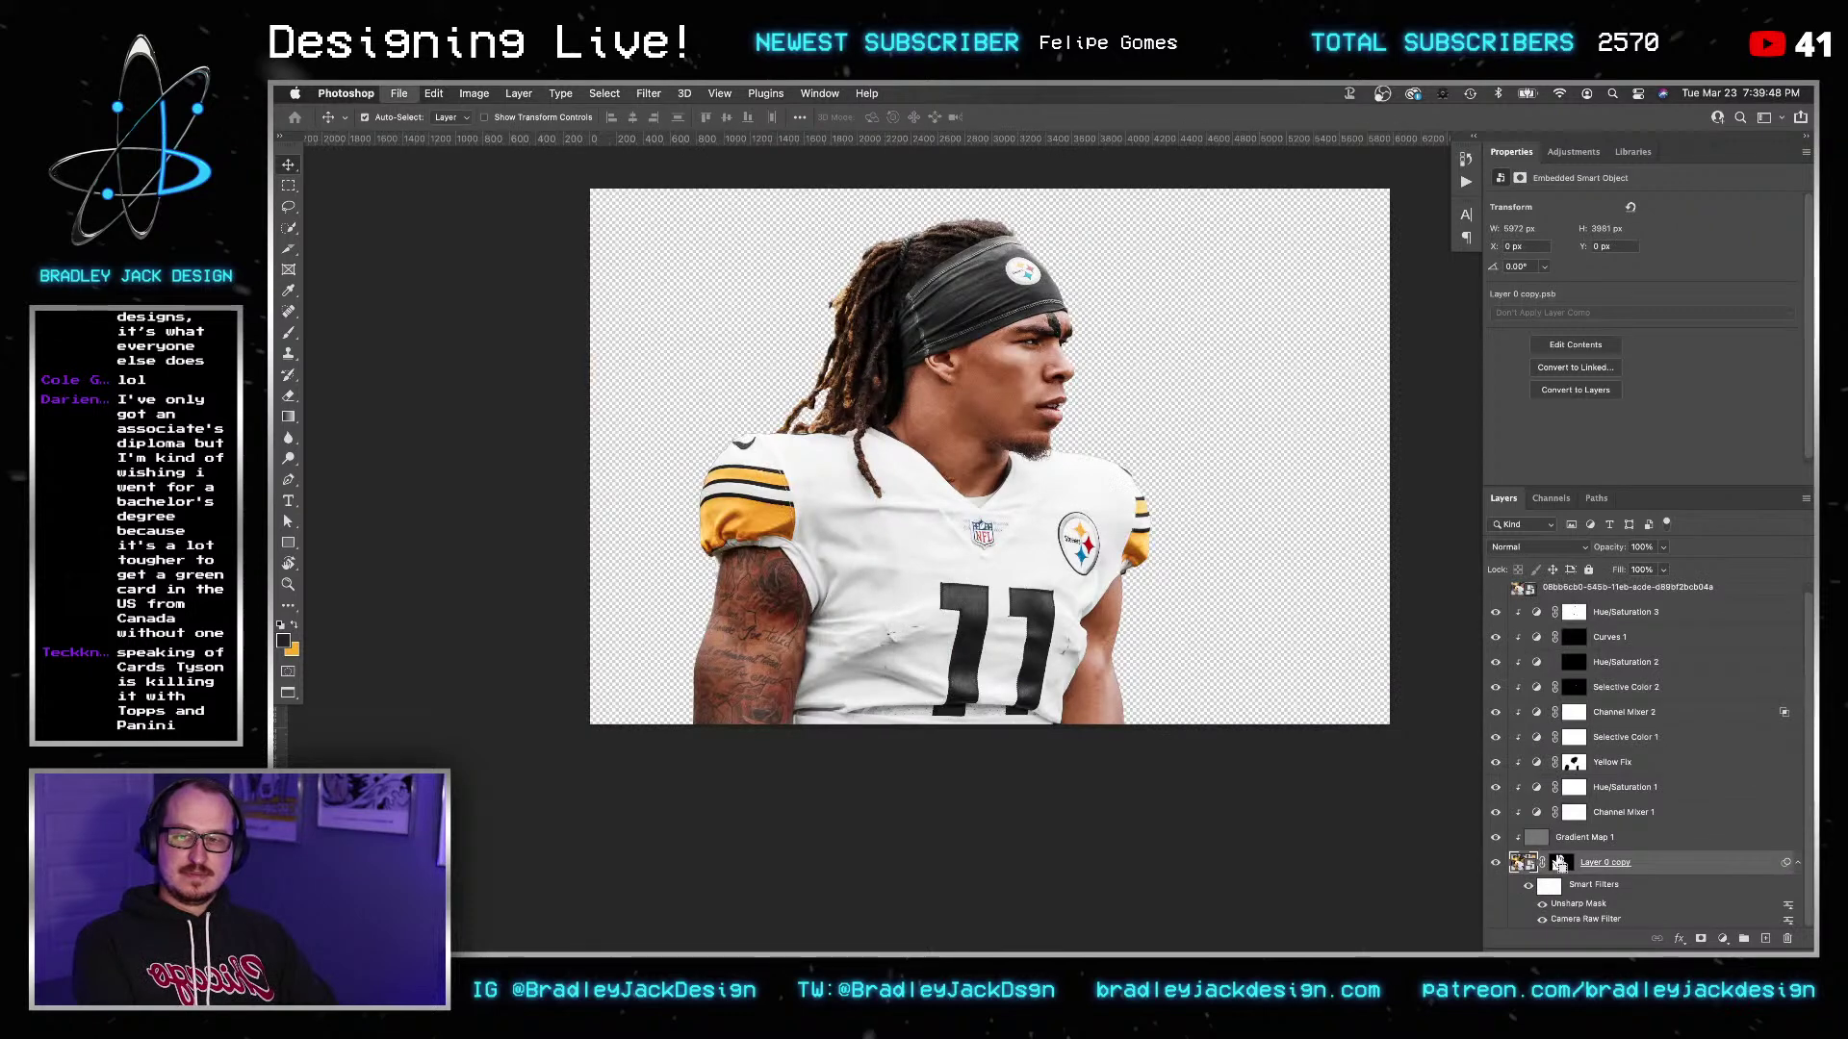
Save the cutout document as Chase.psb in Large Document Format with its layers kept.
key(super+shift+s)
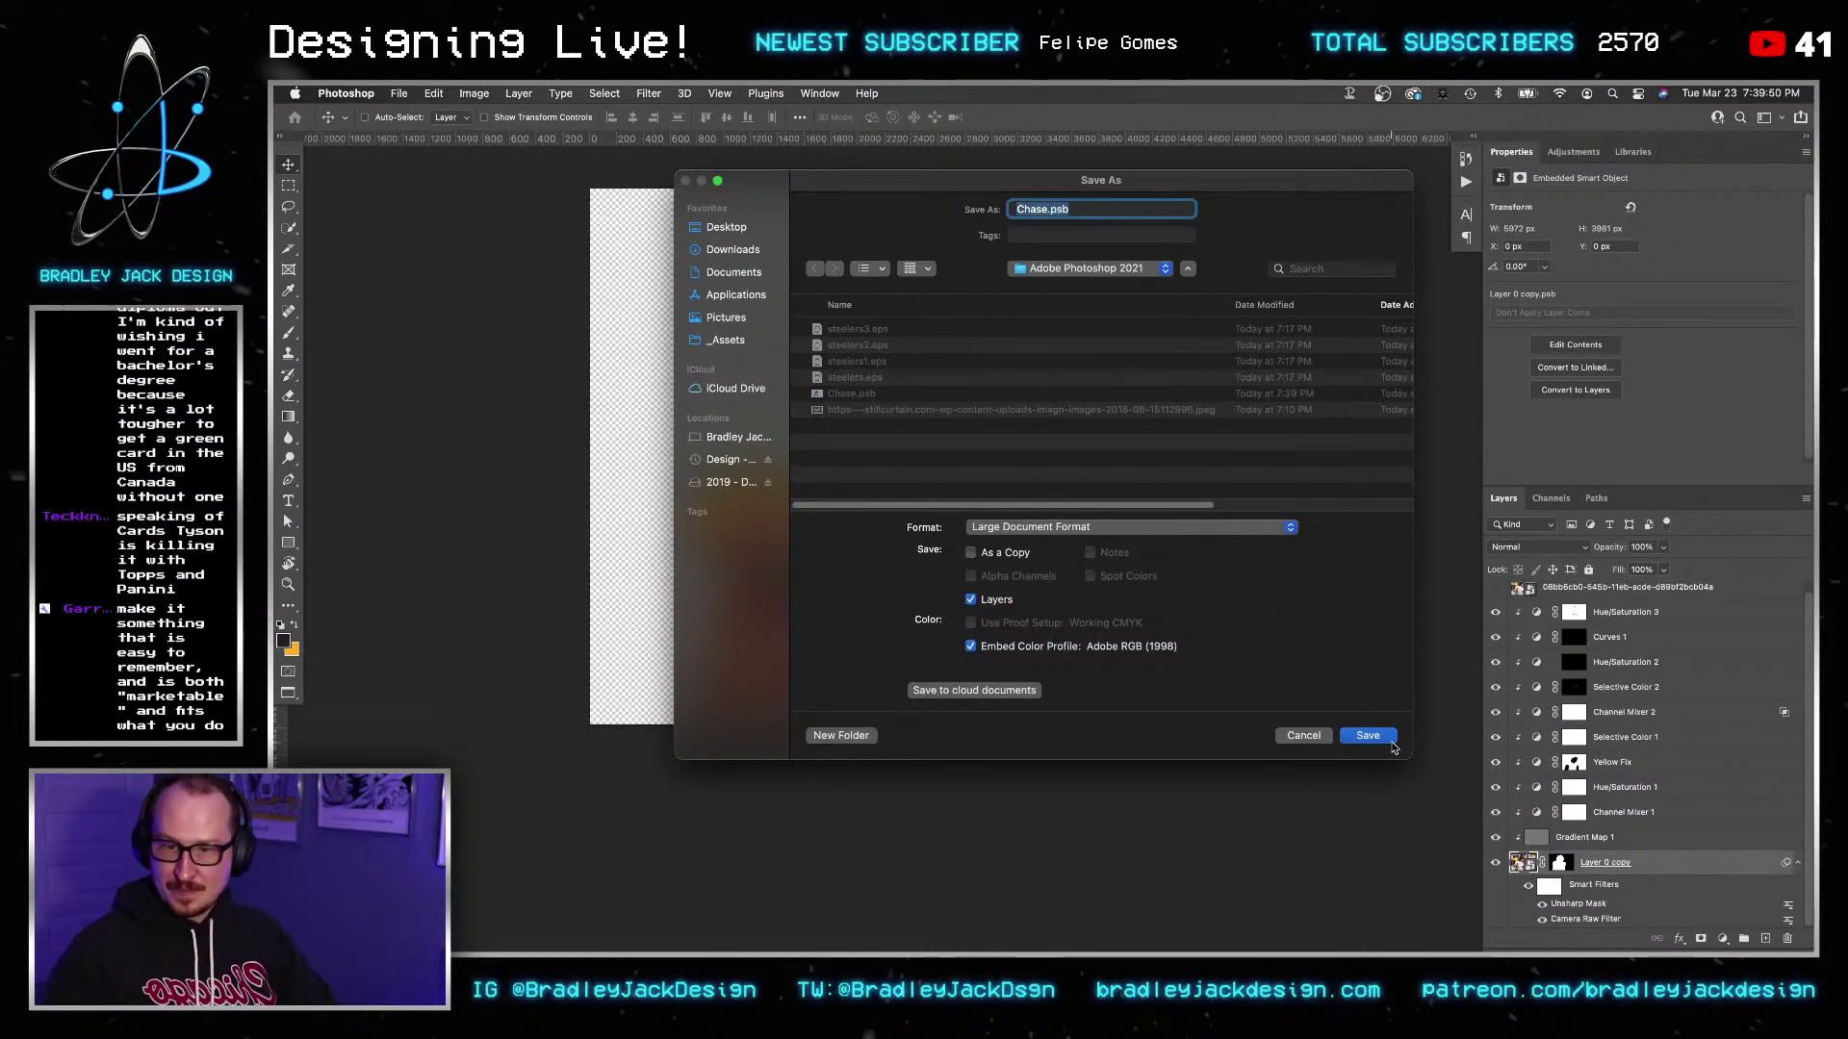
click(1382, 741)
click(1116, 547)
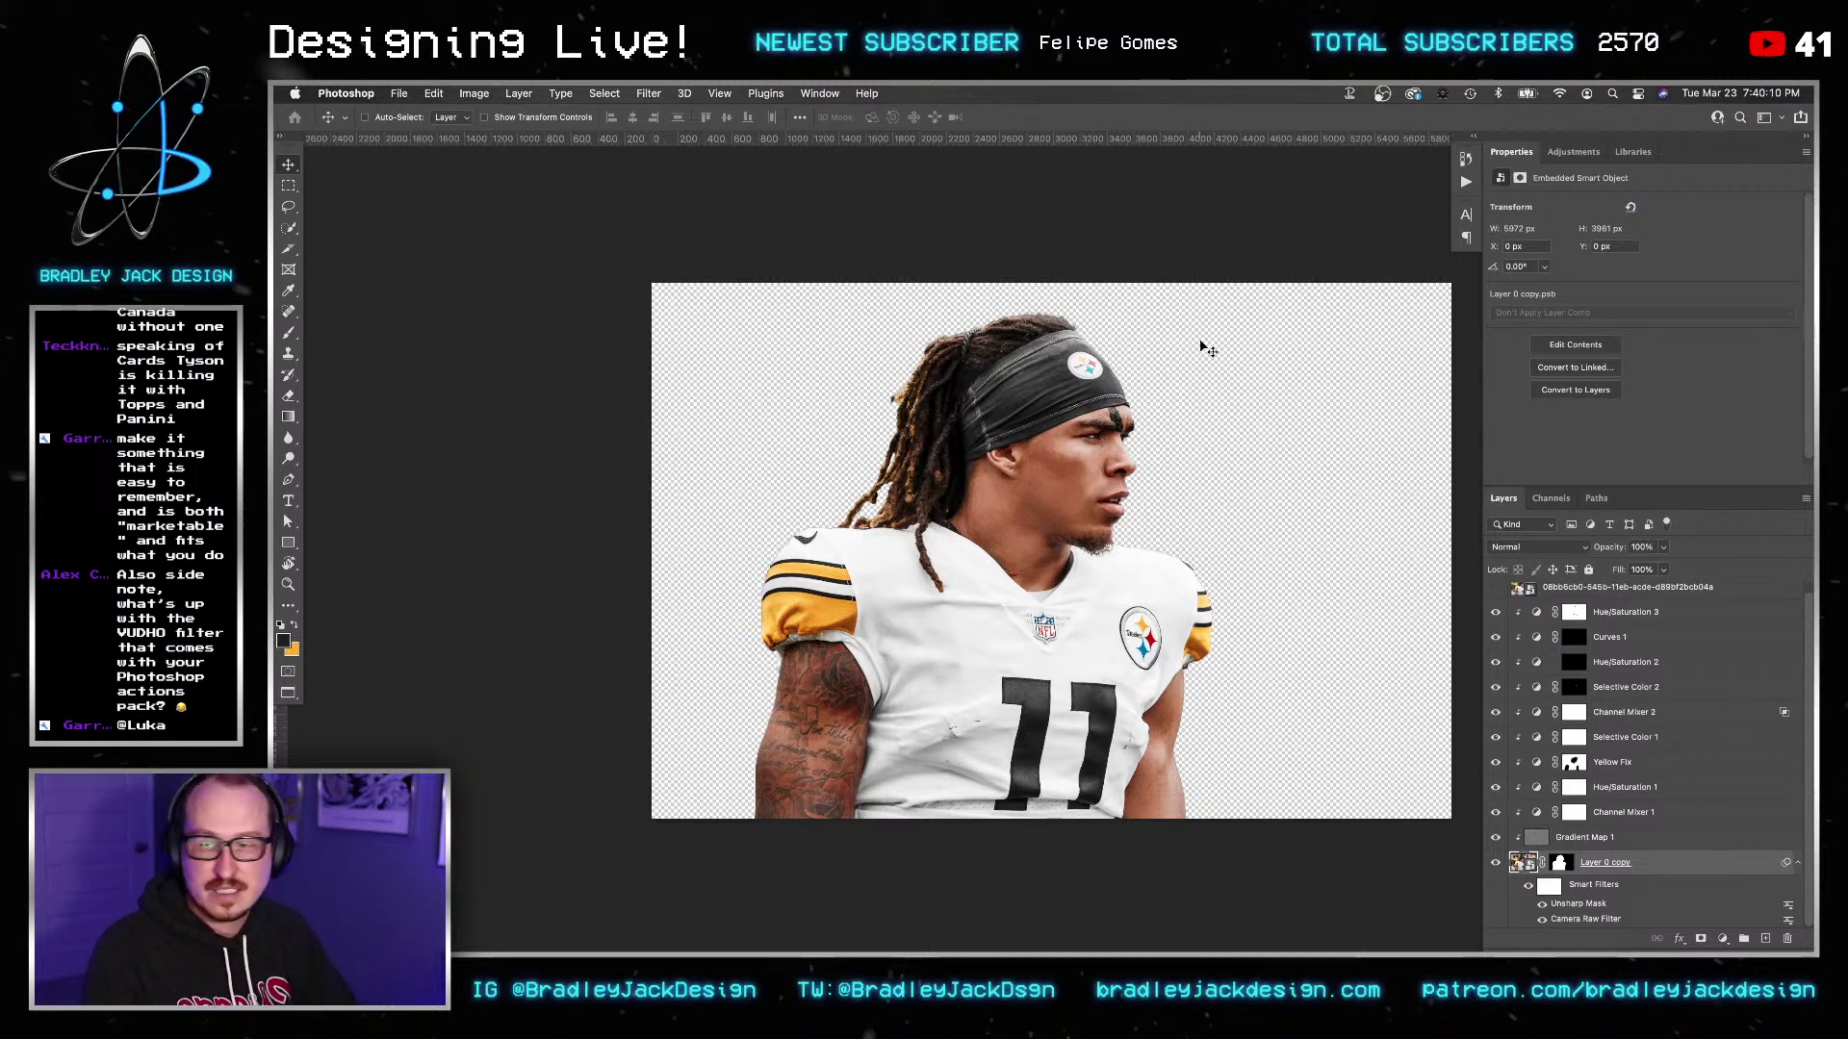
key(ctrl+Tab)
key(ctrl+Tab)
key(ctrl+Tab)
key(ctrl+Tab)
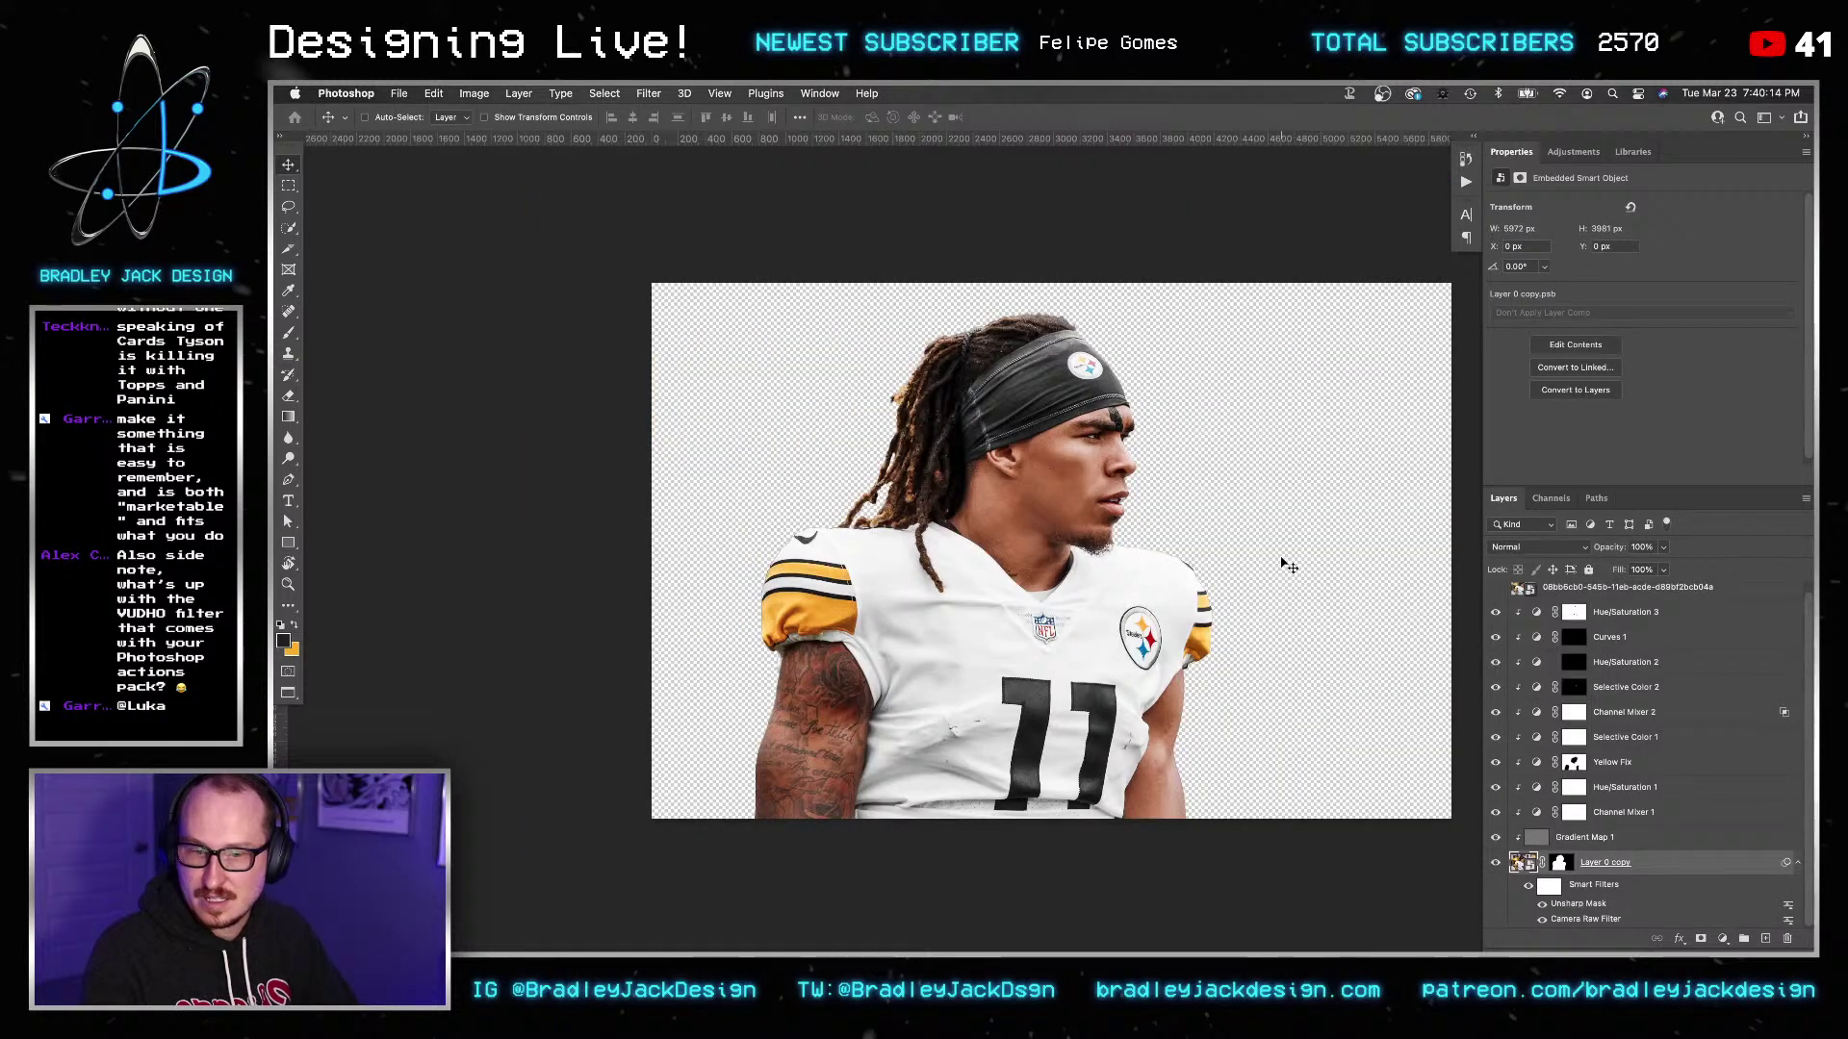
Save the cutout document as Chase.psb on the Desktop in Large Document Format with its layers kept.
key(super+shift+s)
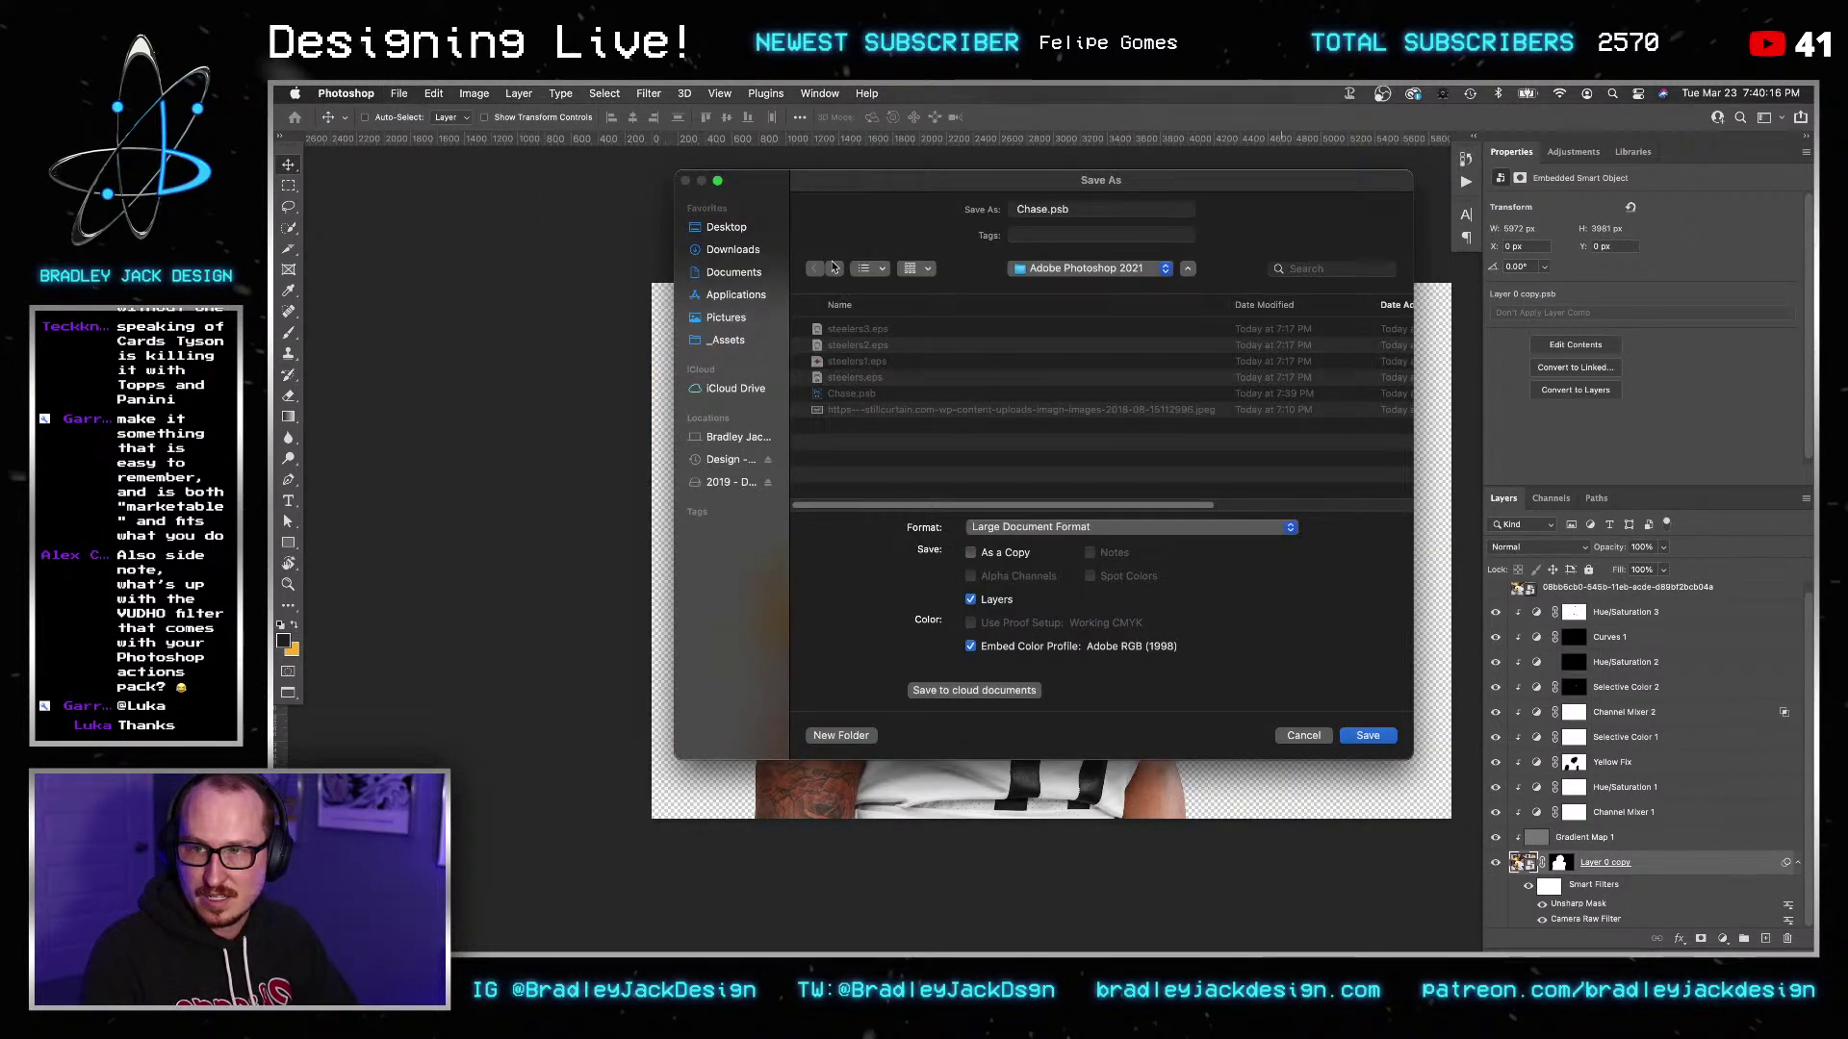
click(736, 233)
key(Return)
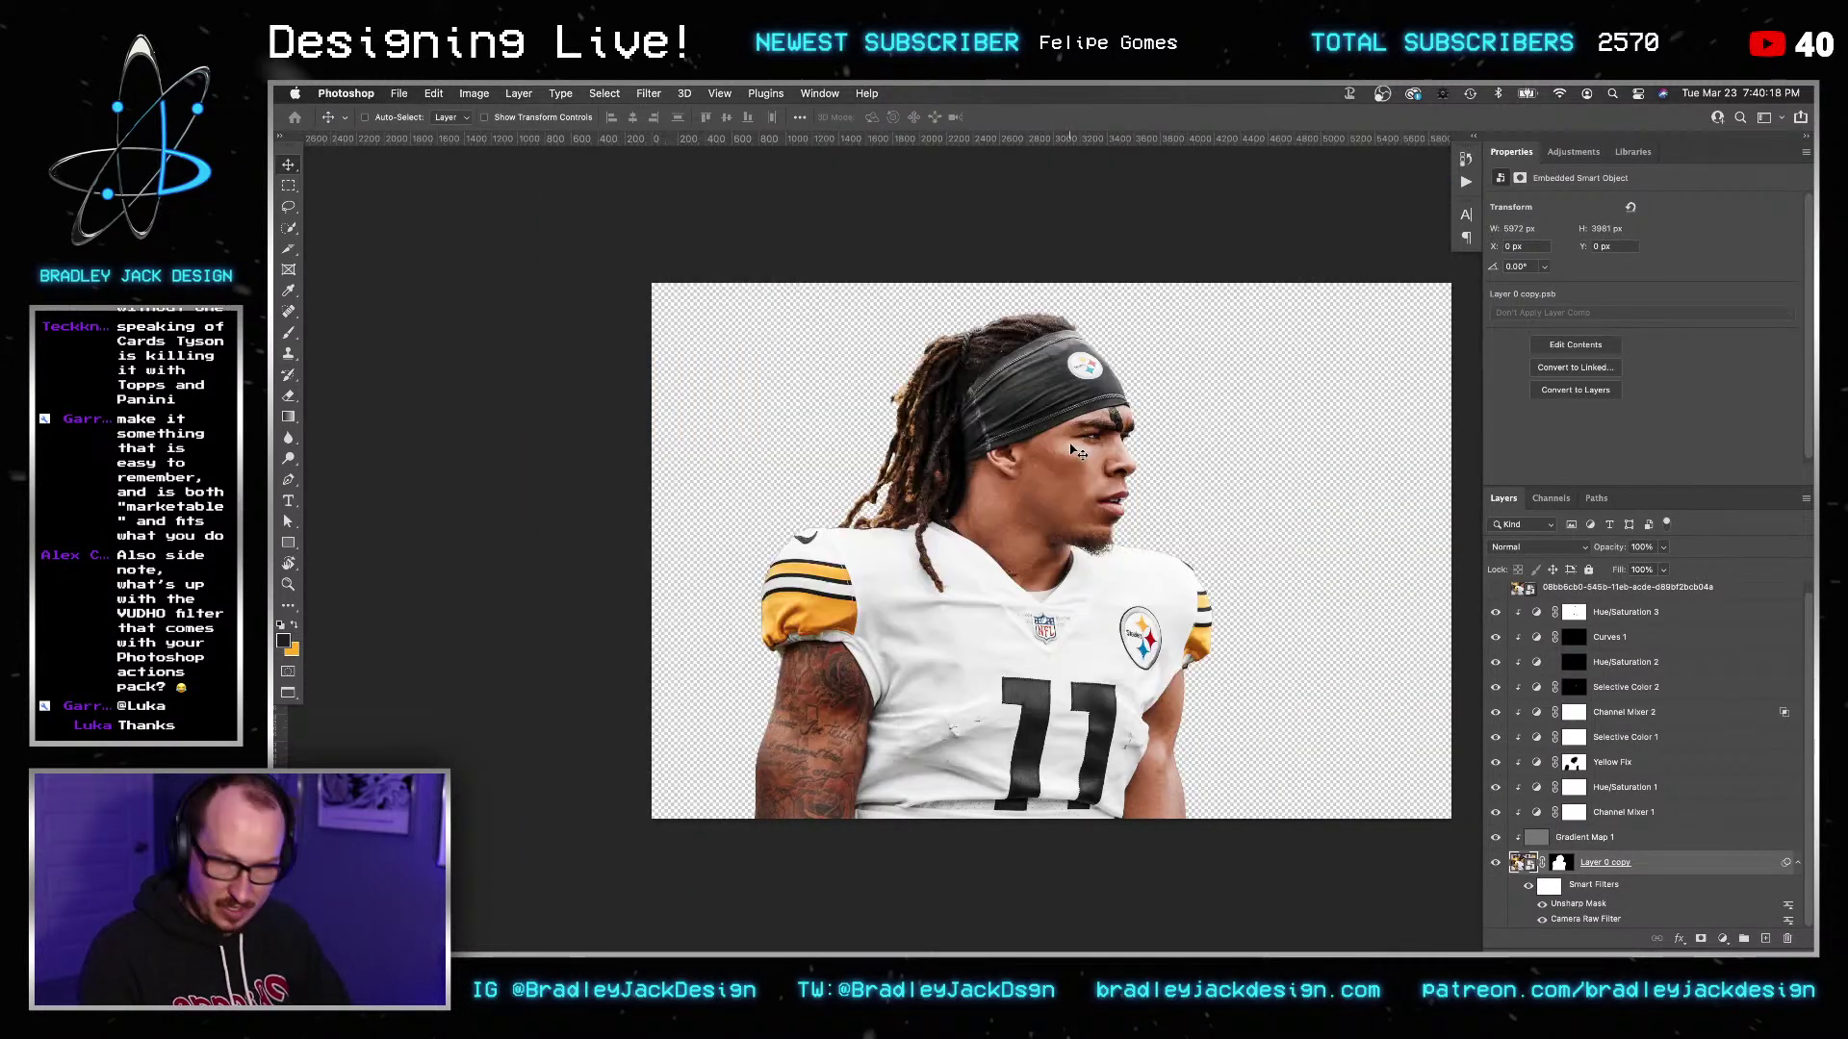
Replace the contents of the Chase smart object in the poster document with the saved Chase.psb cutout.
key(ctrl+Tab)
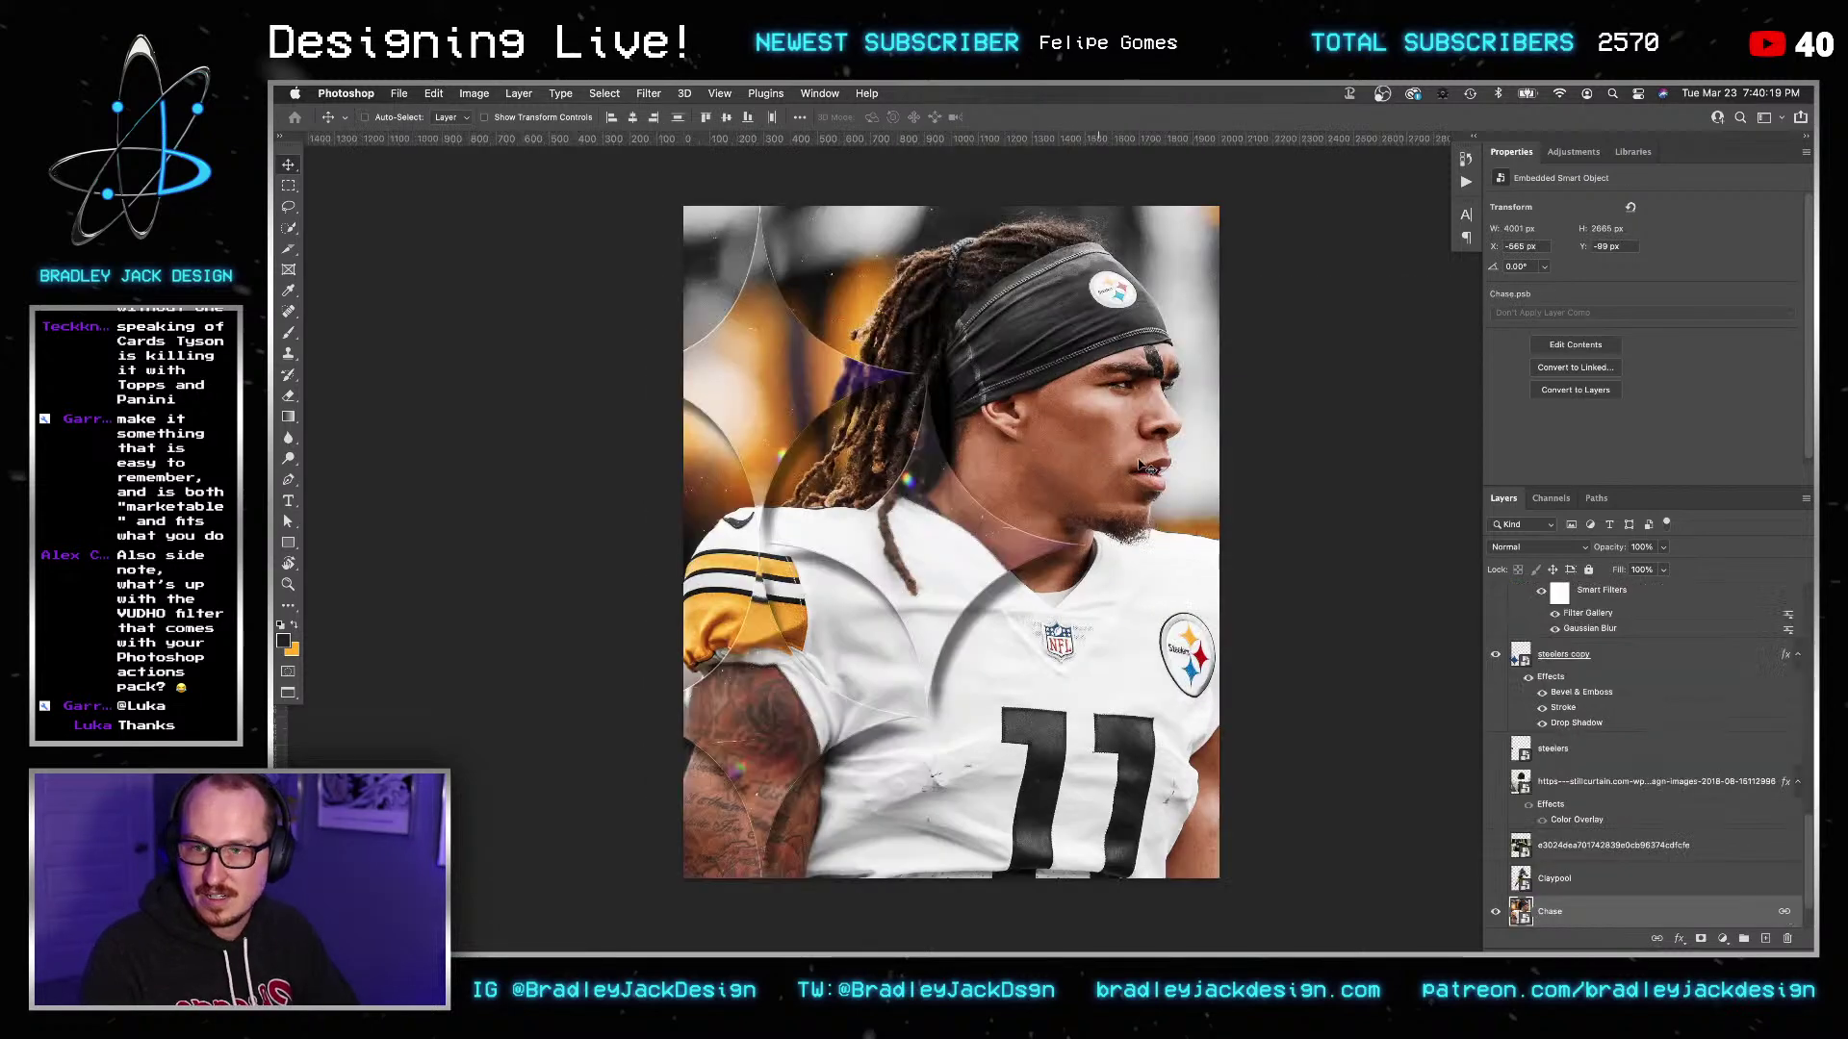
right_click(1564, 917)
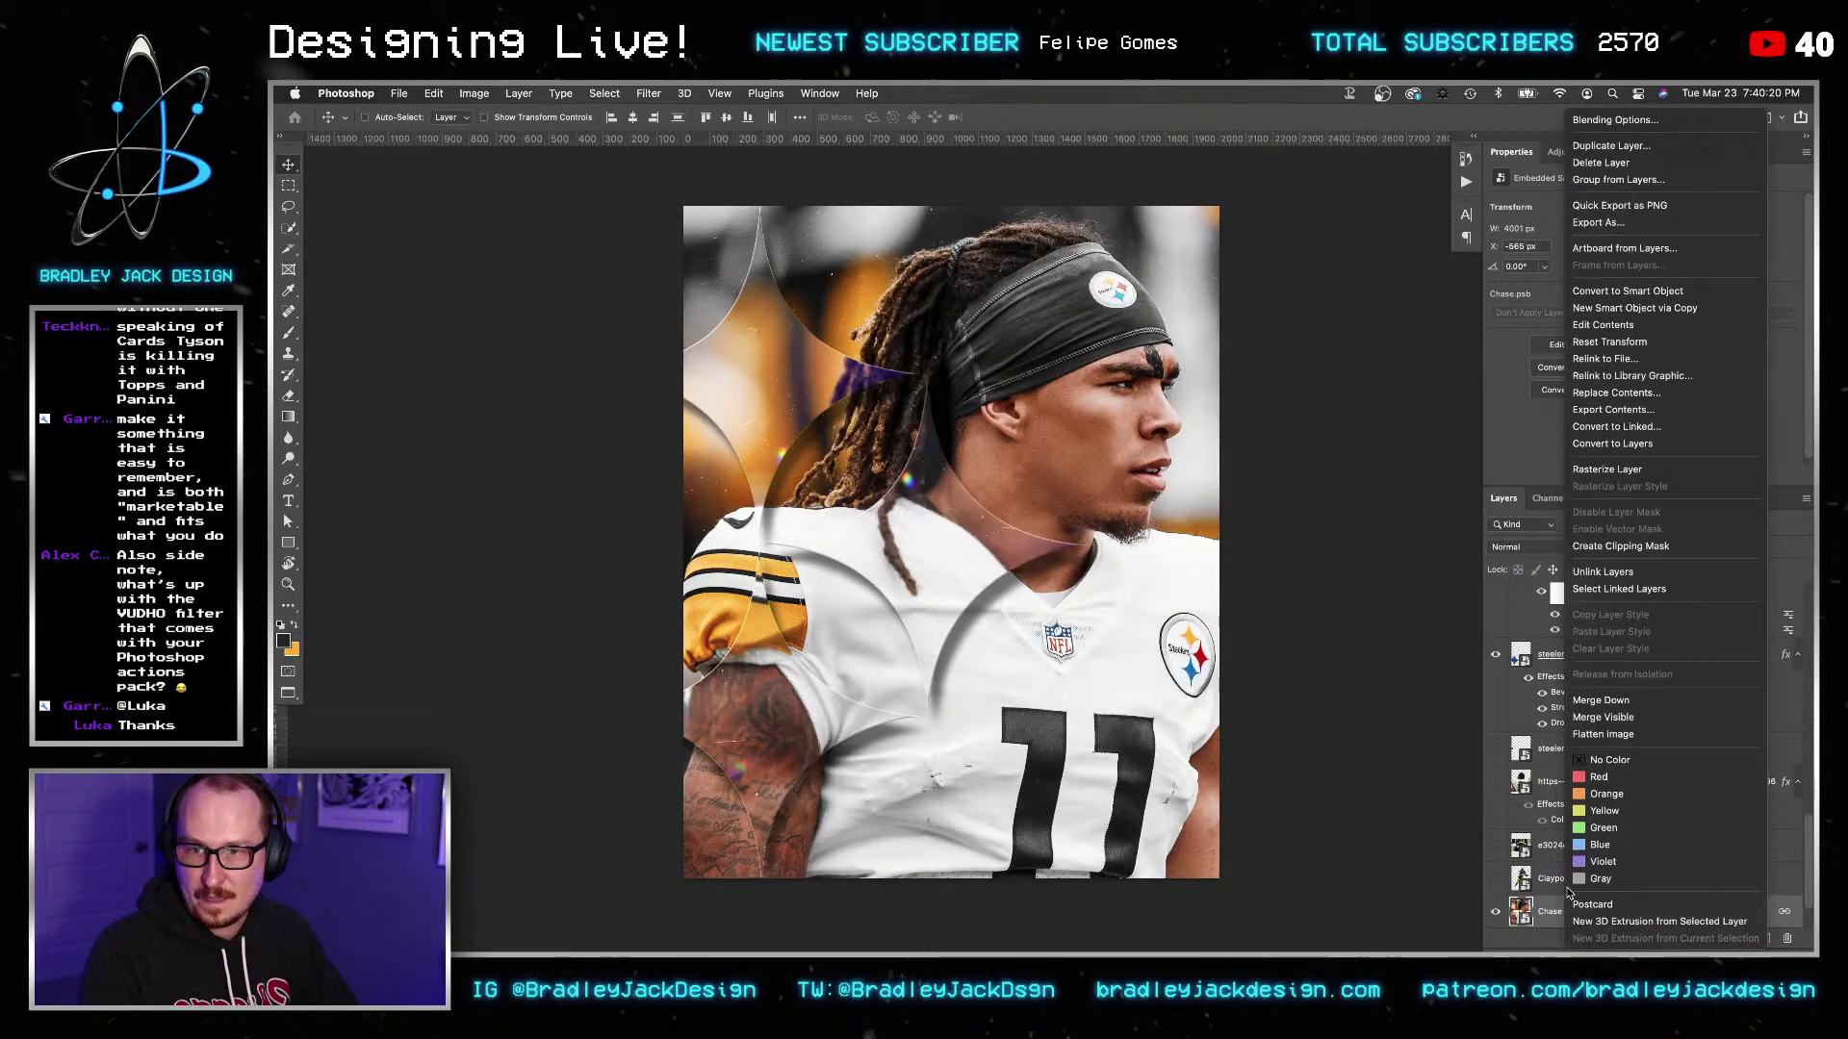
click(1656, 394)
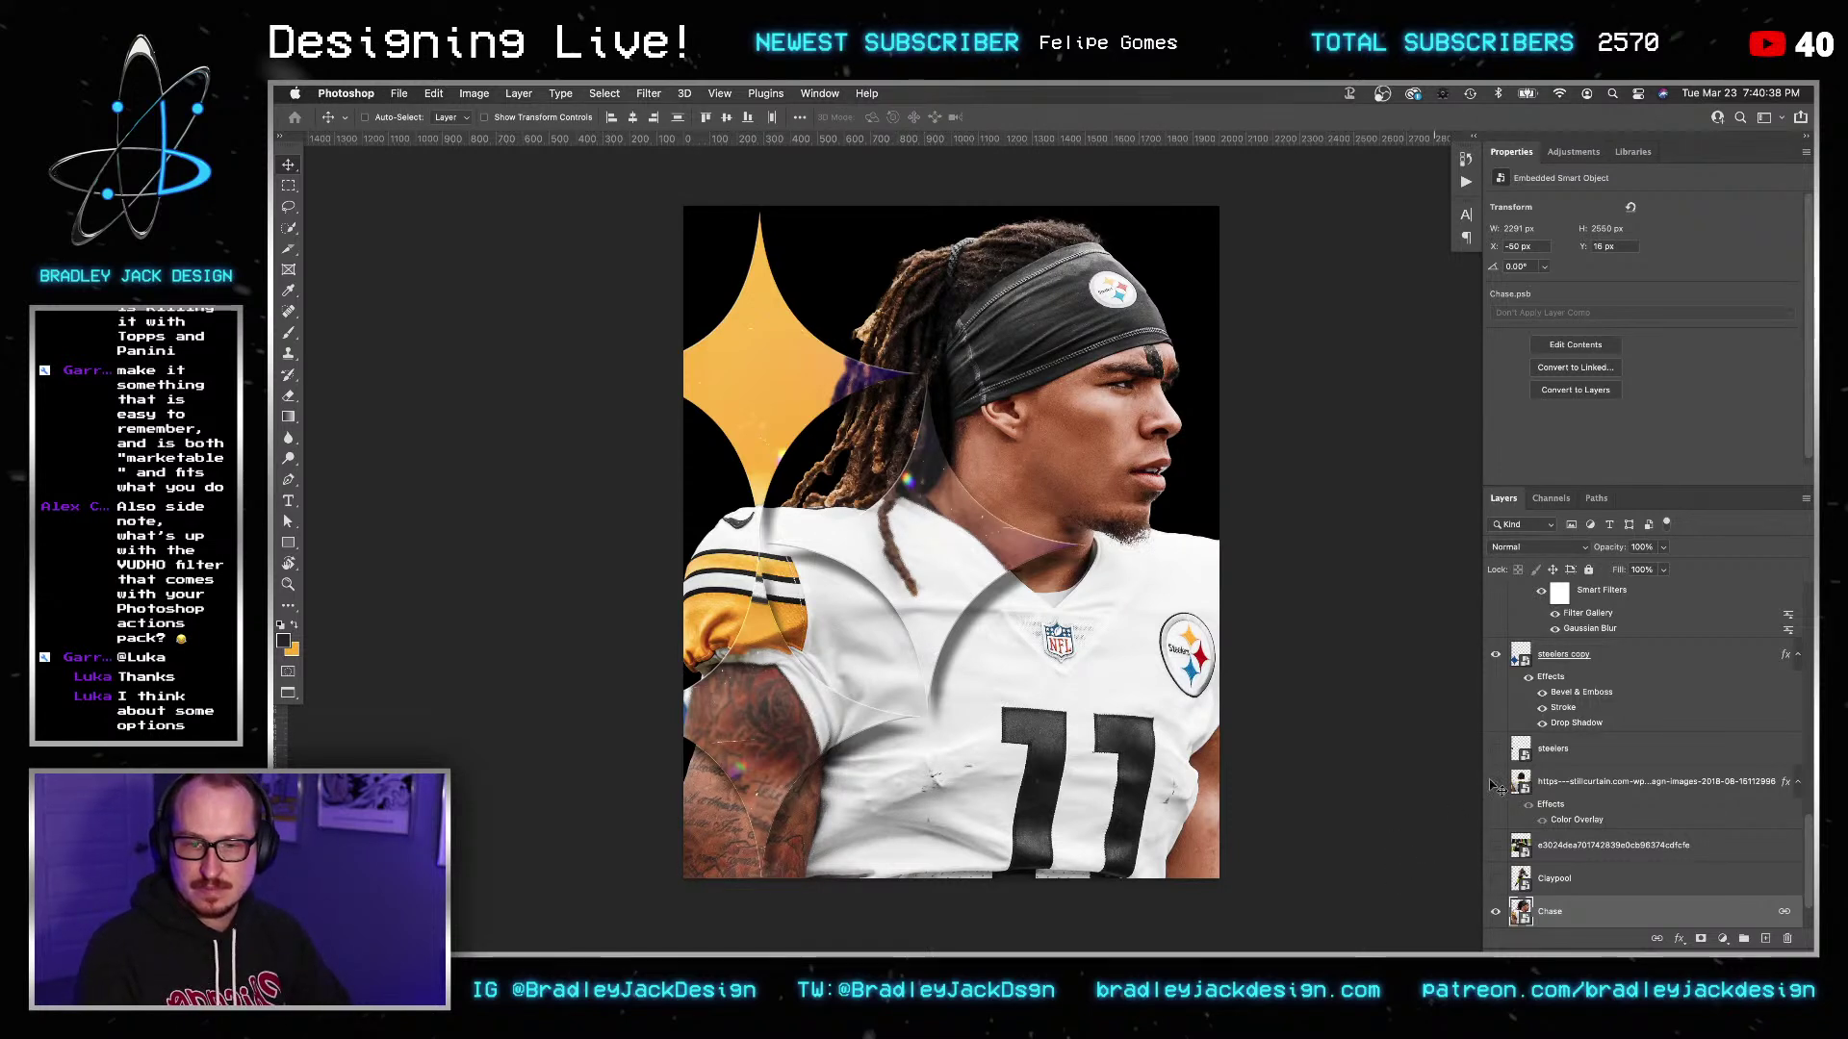
Try a 0% fill on the steelers copy star layer, and undo it.
scroll(1634, 770, up, 5)
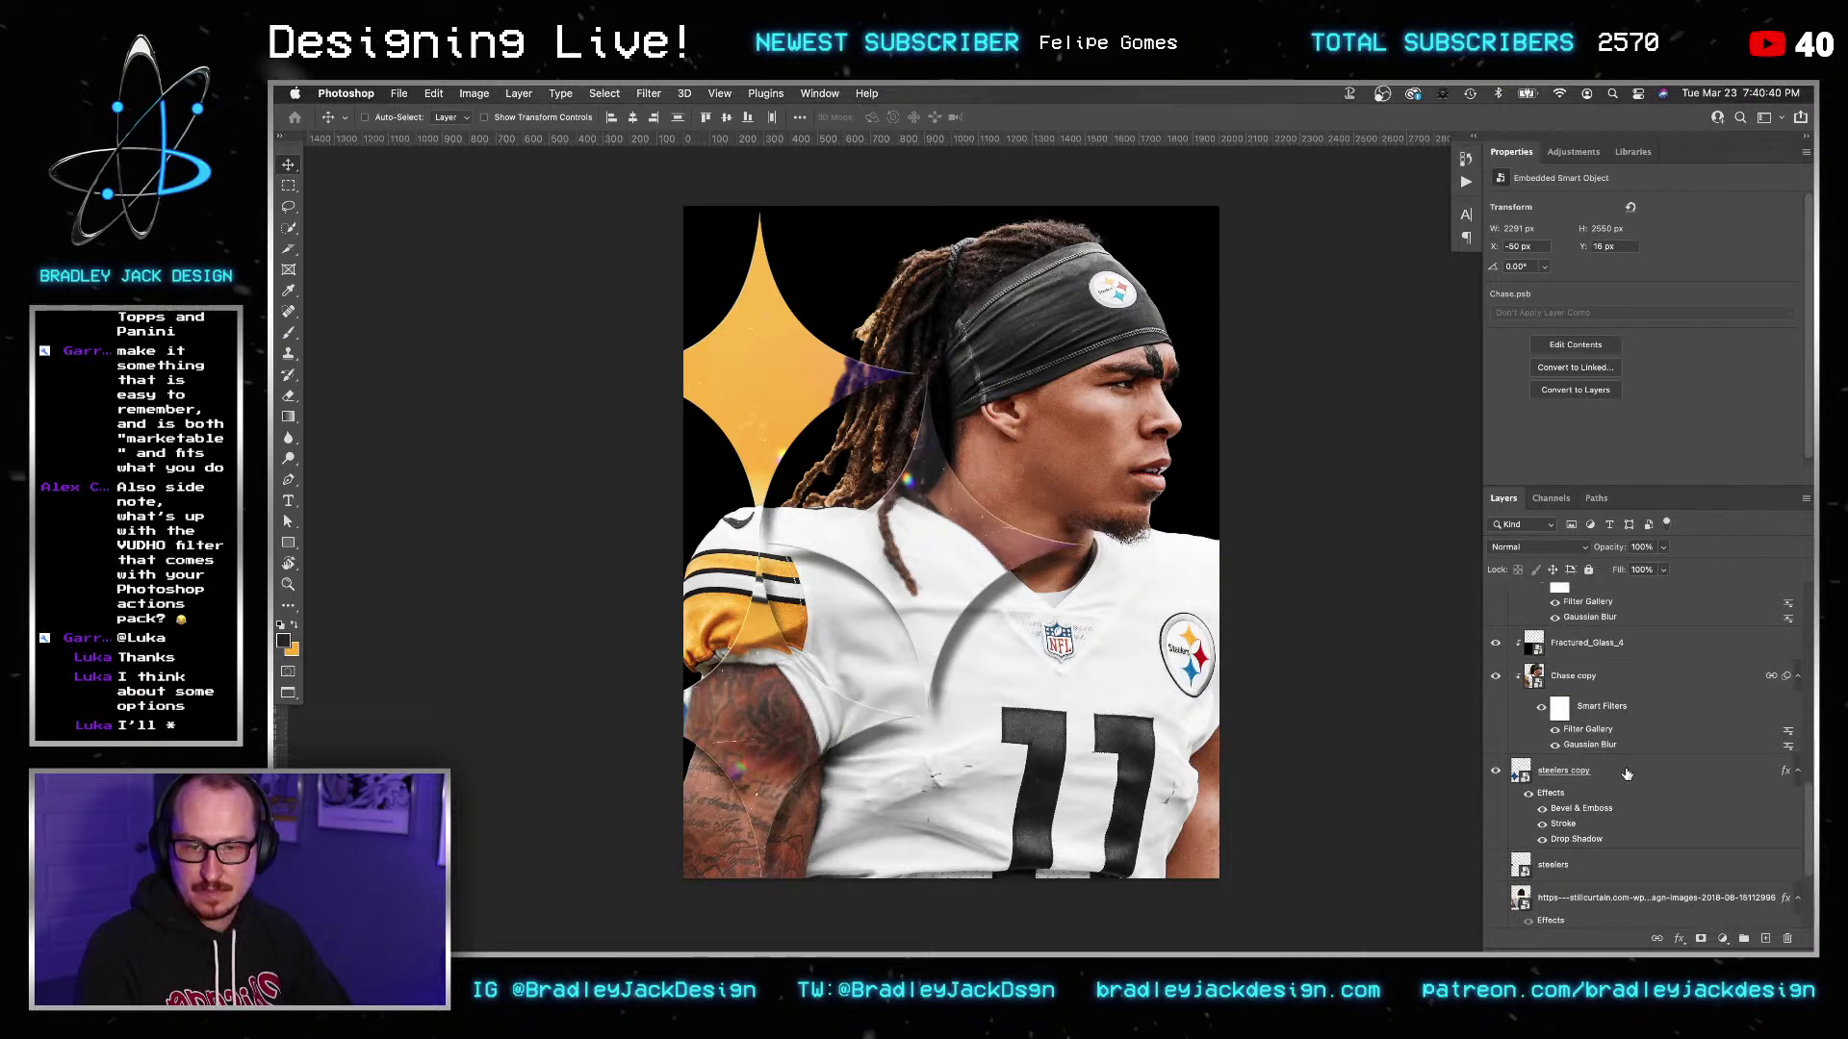
click(1621, 789)
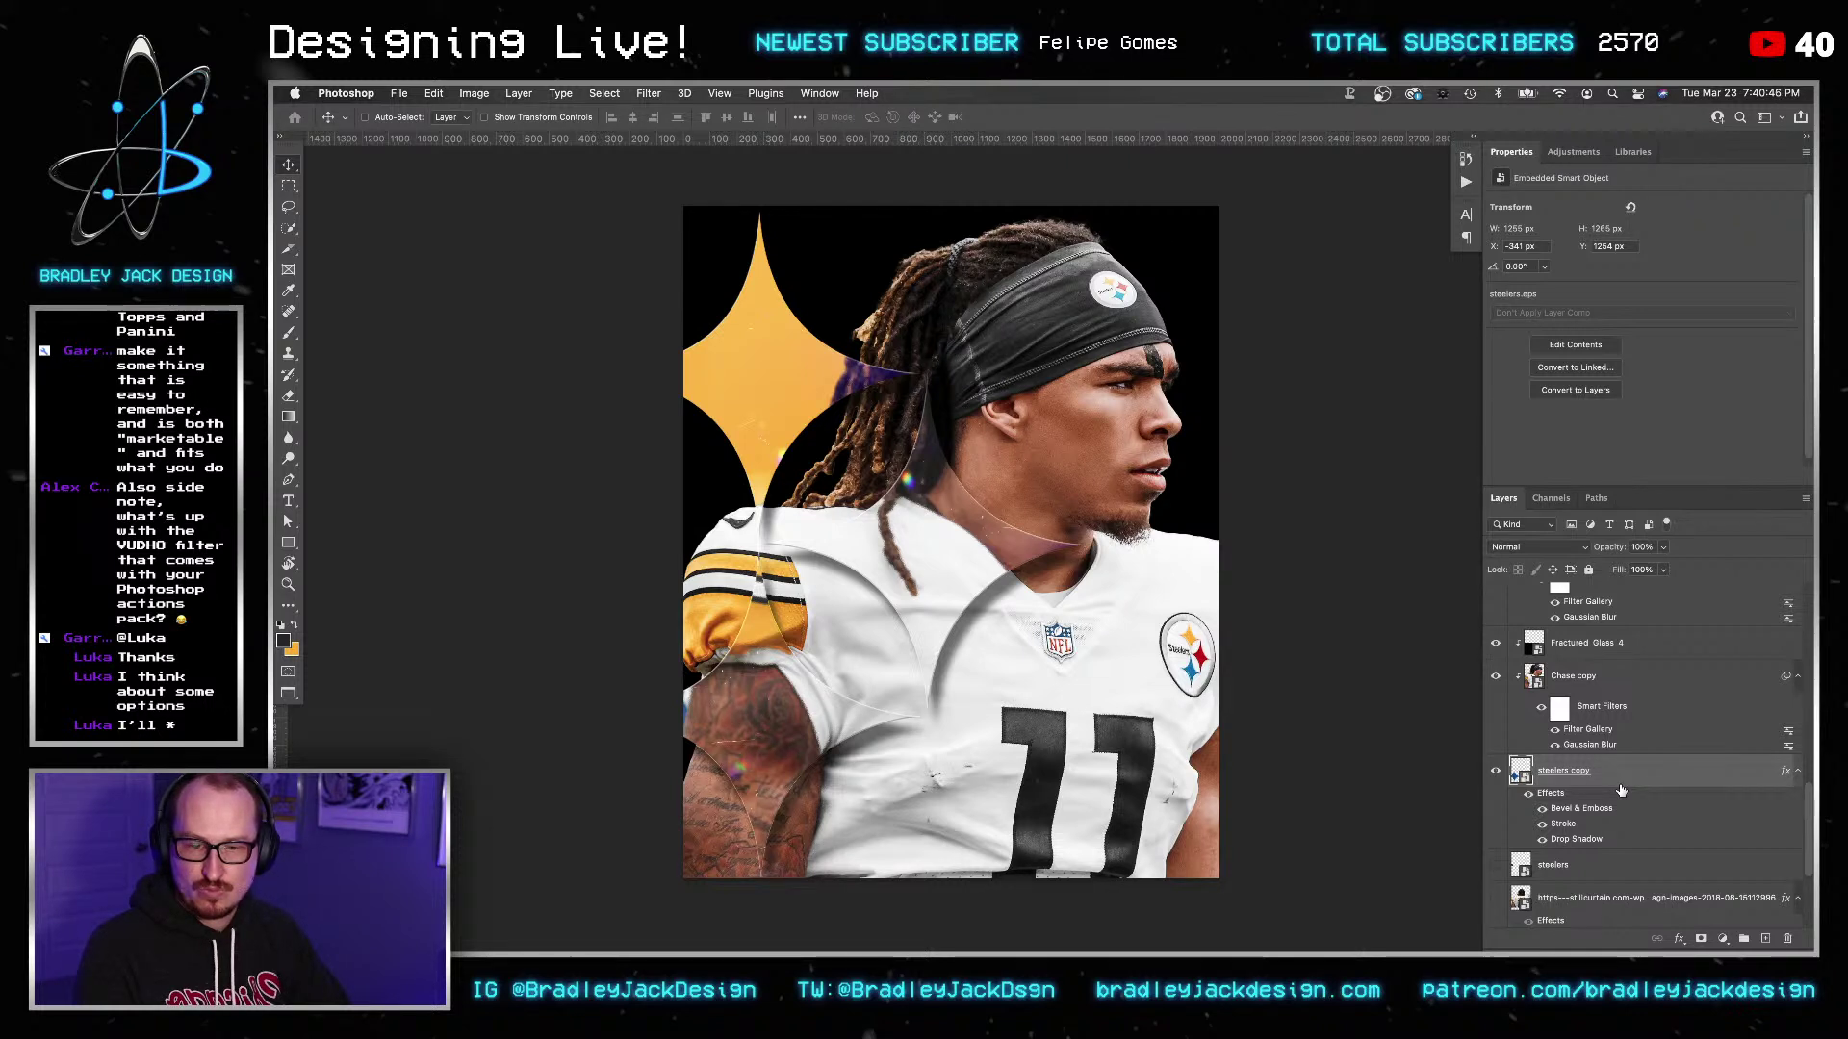
click(1649, 571)
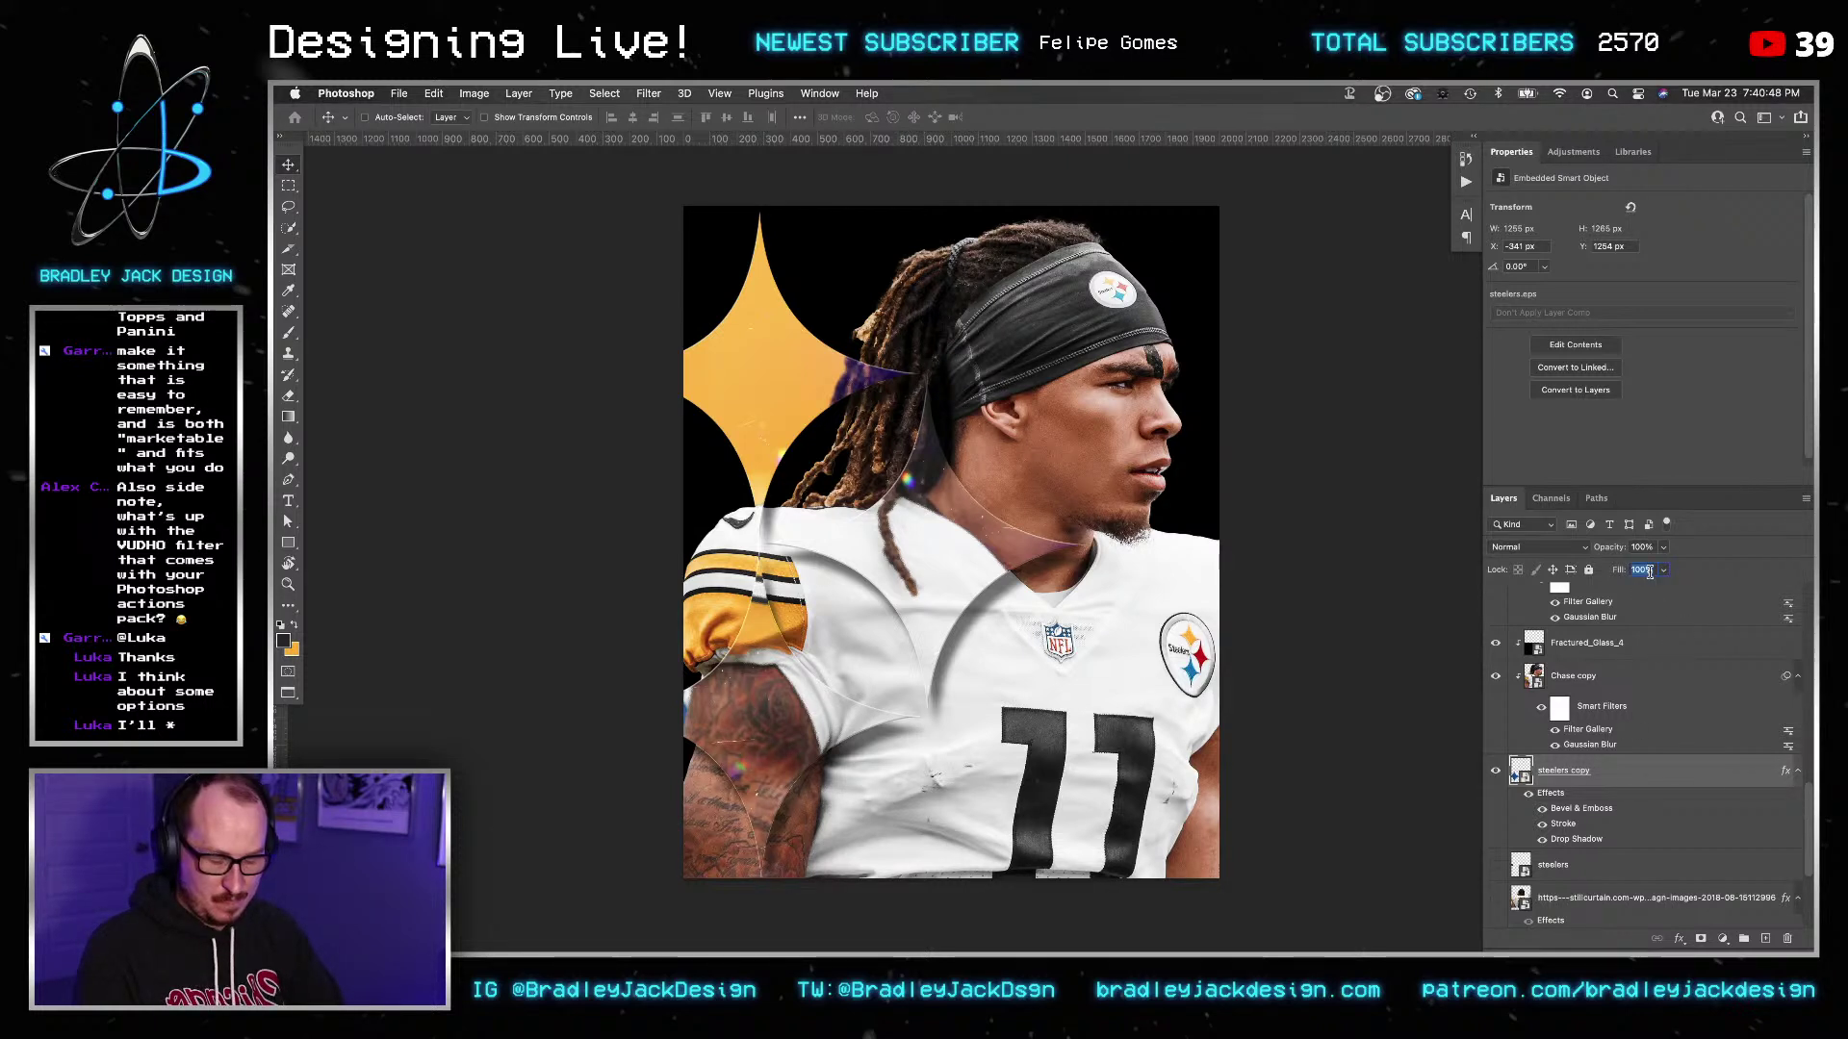
text(0)
key(Return)
key(super+z)
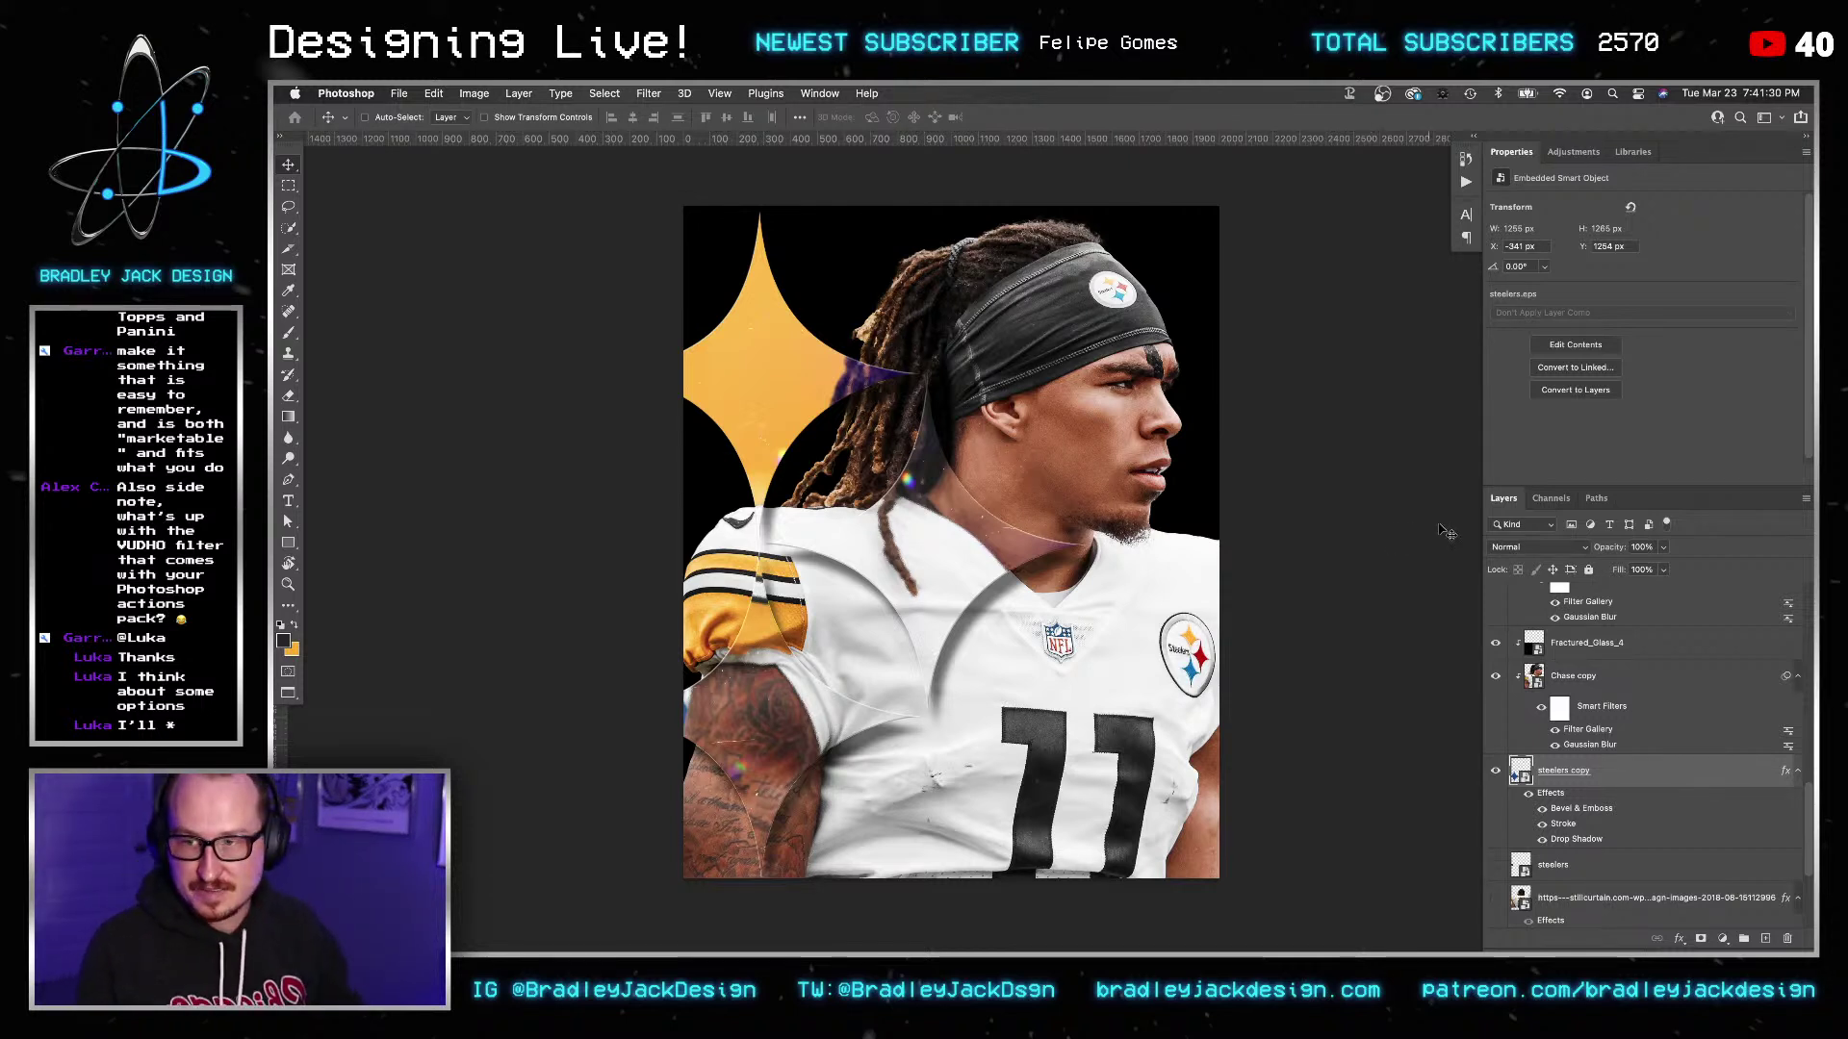
Nudge the steelers copy star up slightly to X -342 px, Y 1245 px and check the glass shapes up close.
drag(1348, 562, 1348, 559)
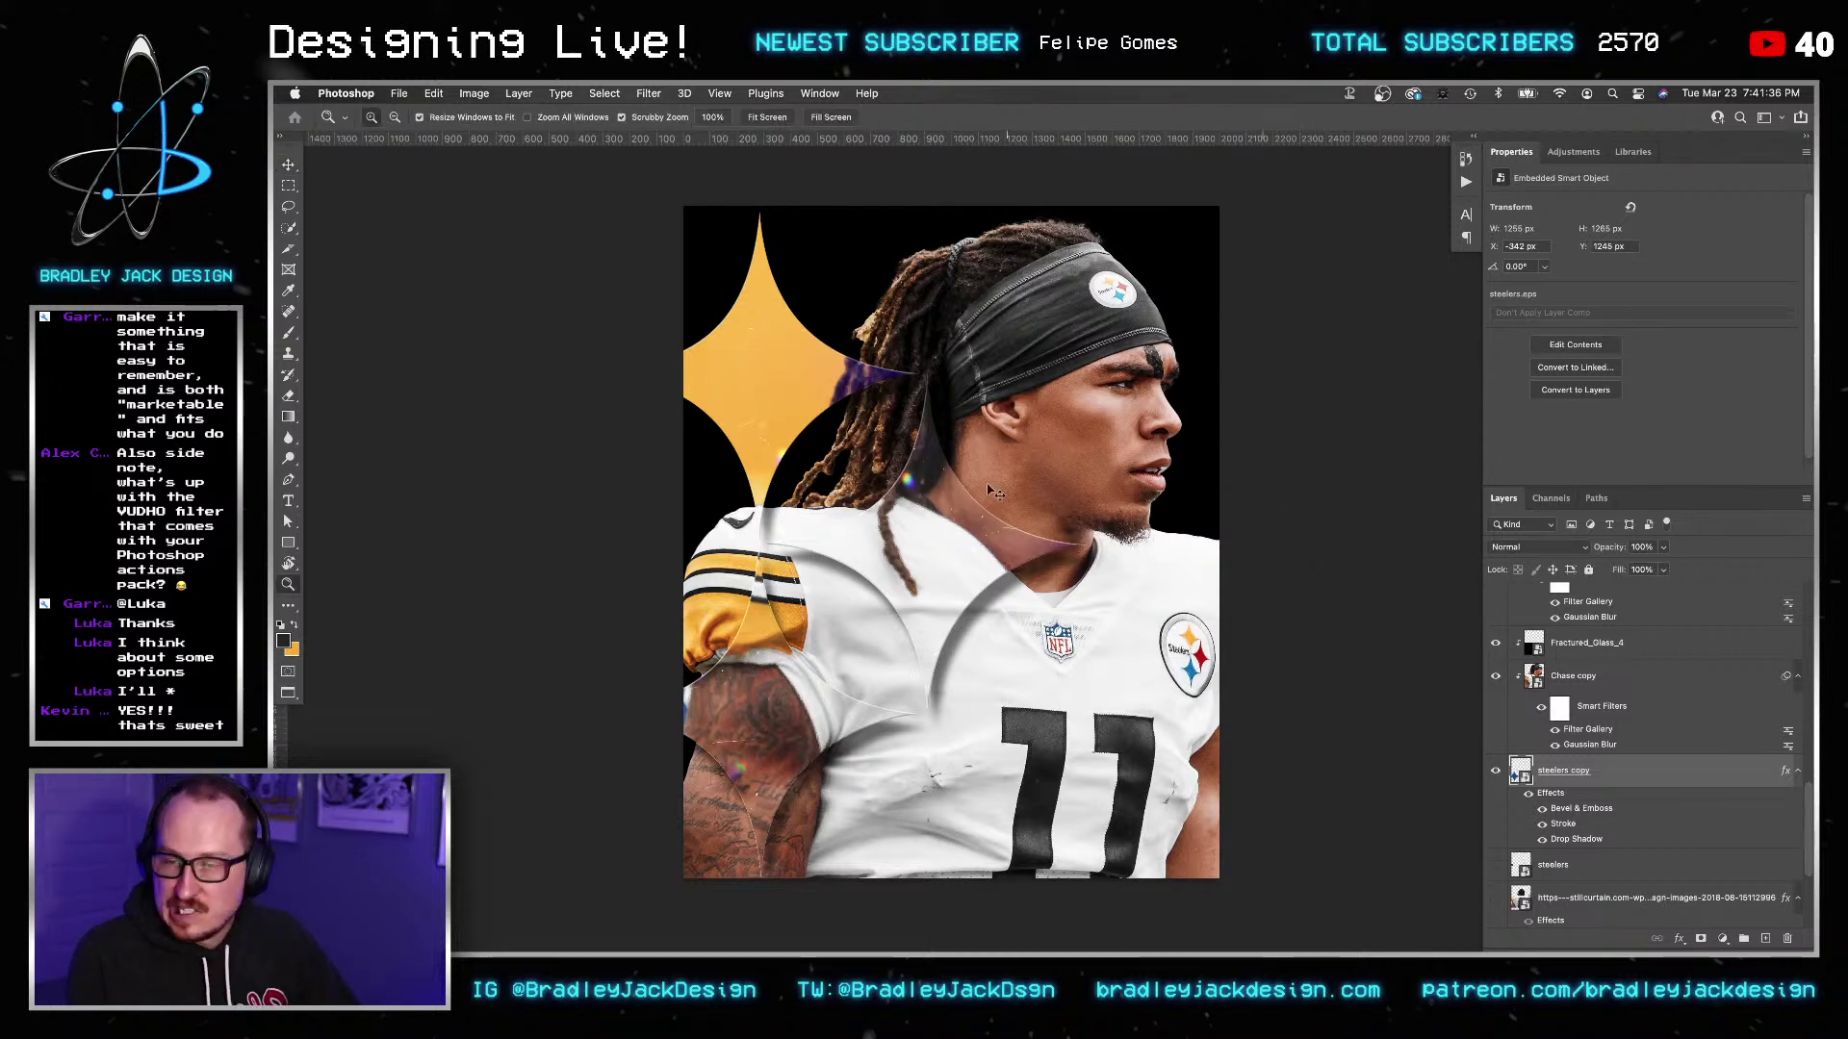
key(super+equal)
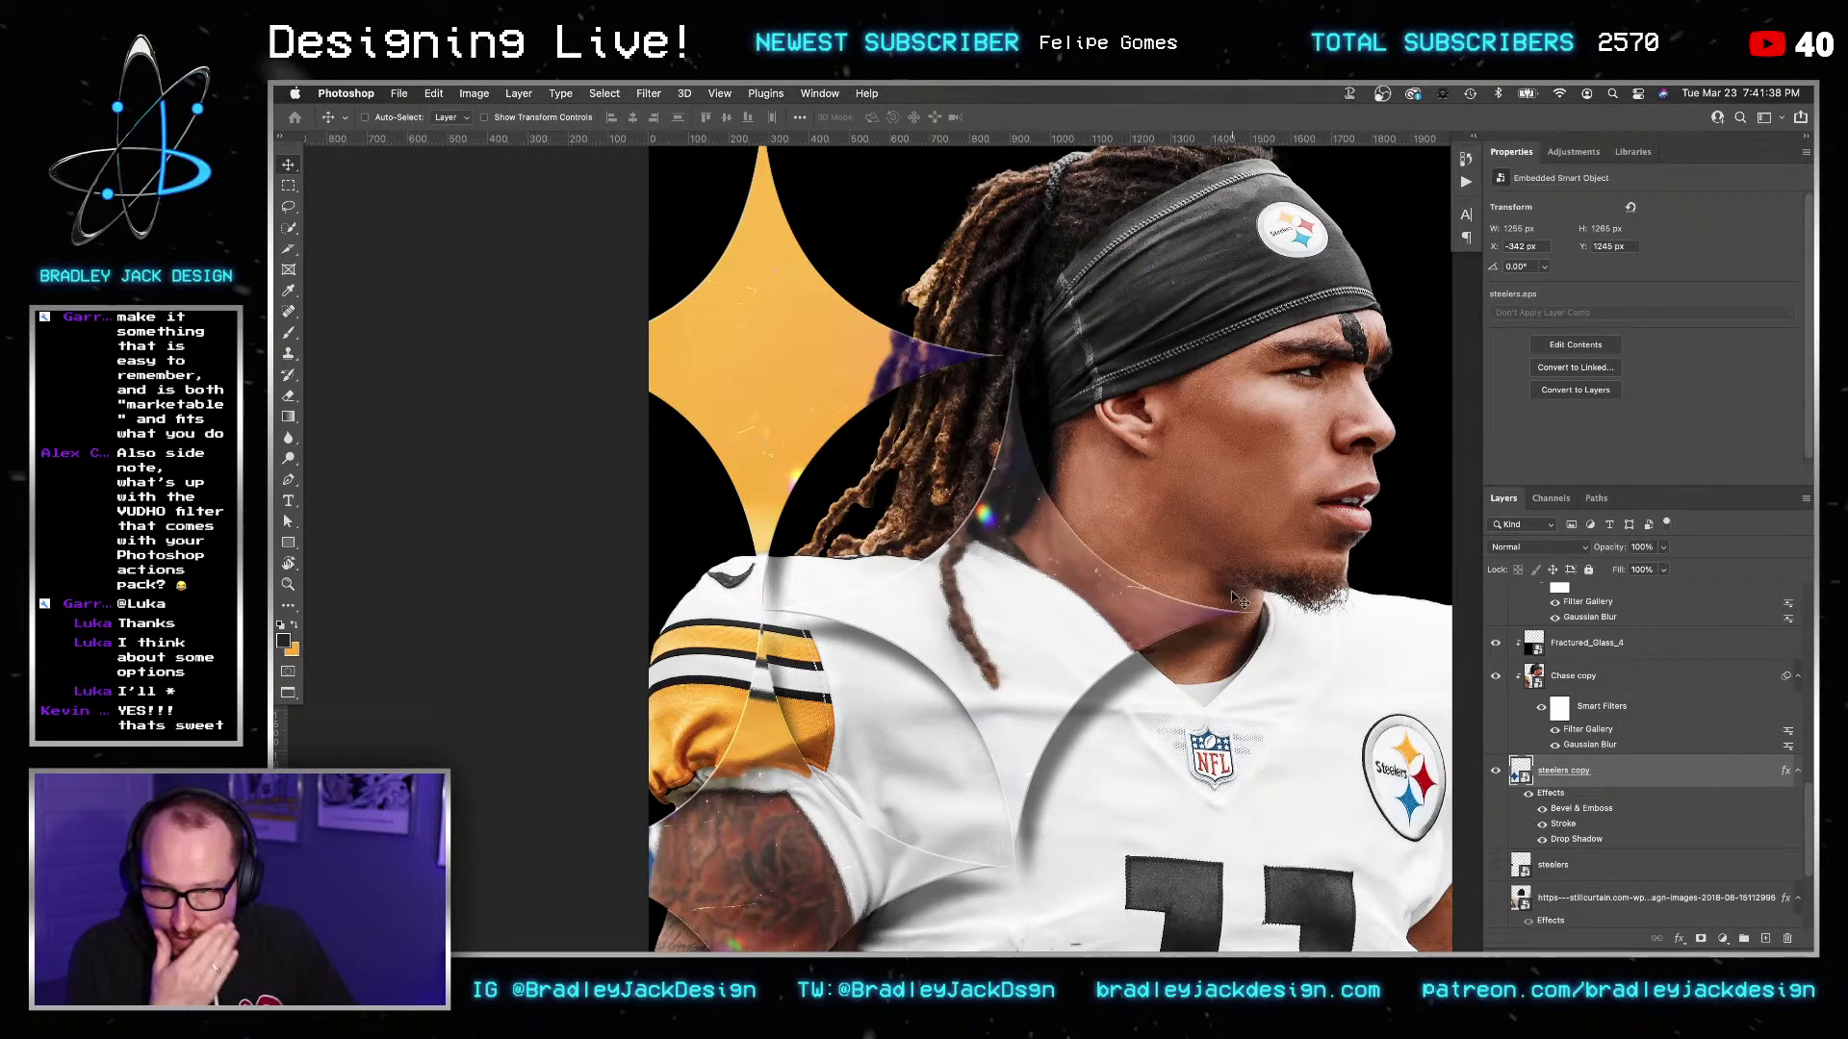
key(z)
key(super+0)
key(v)
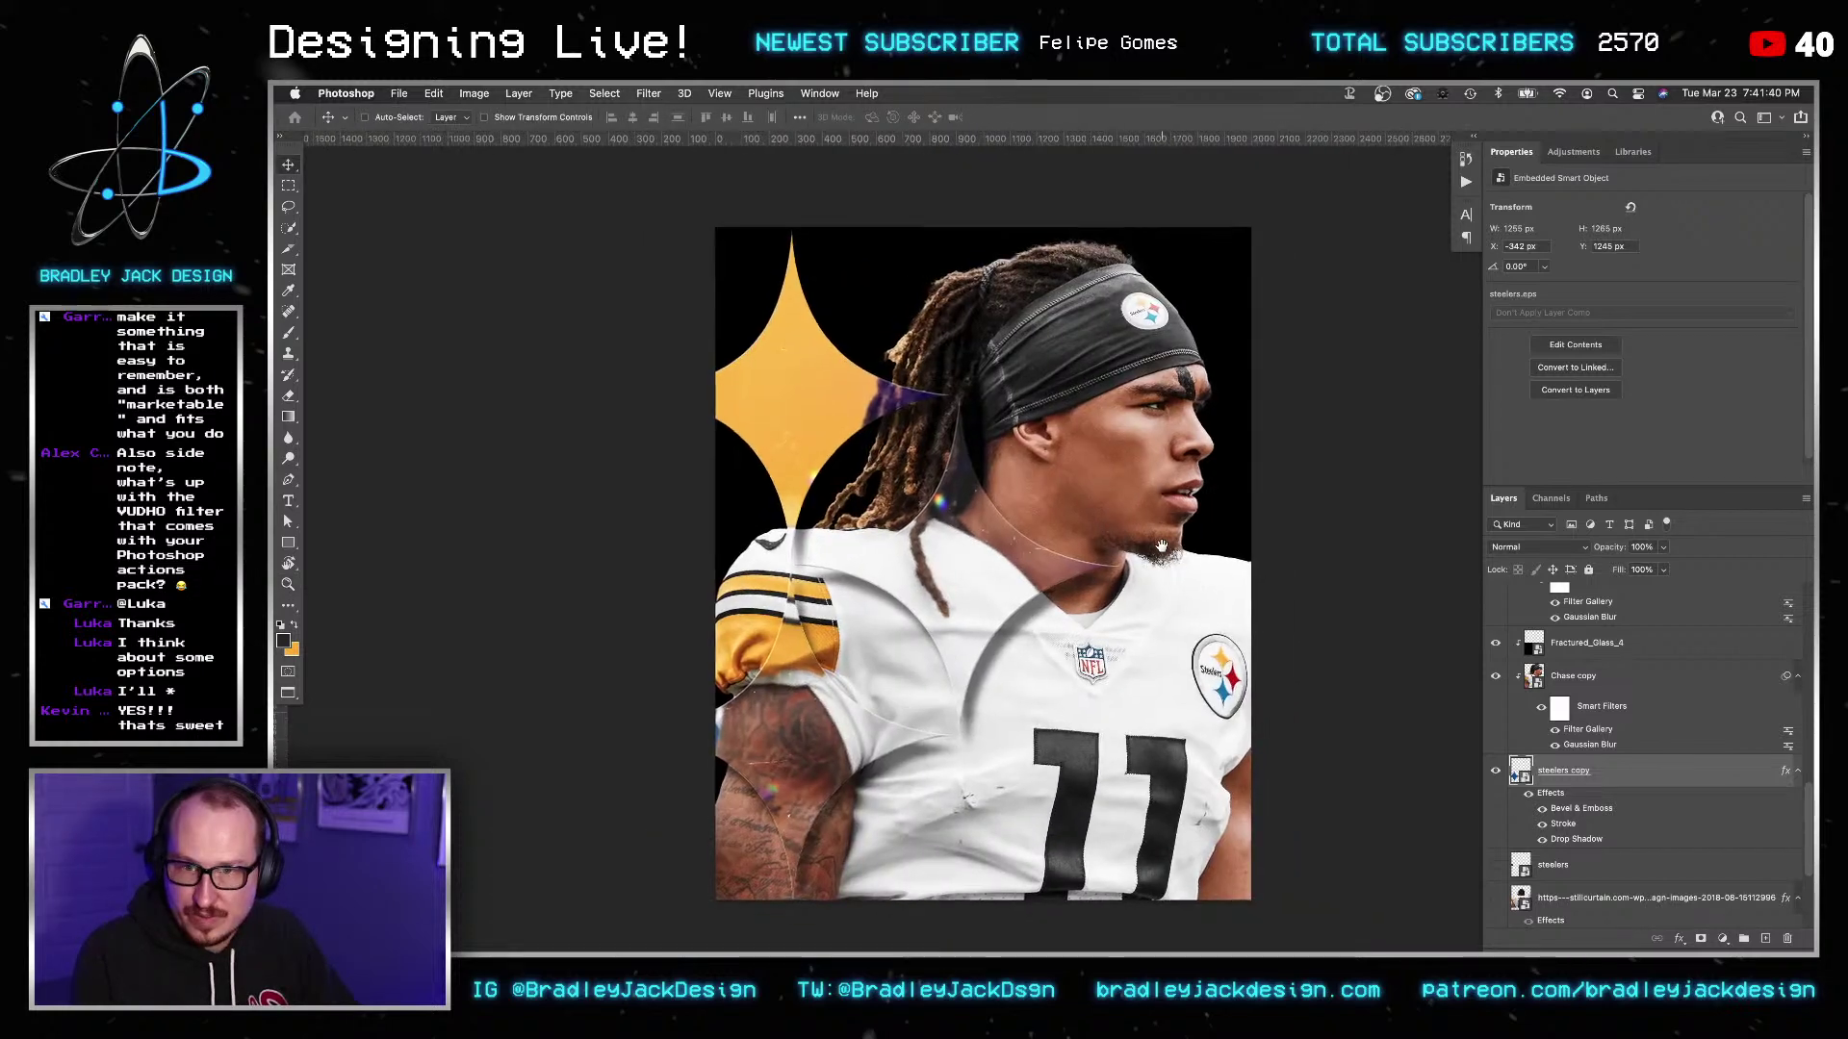
Link the Chase player layer with its copies and shift them all slightly to the left.
click(1630, 684)
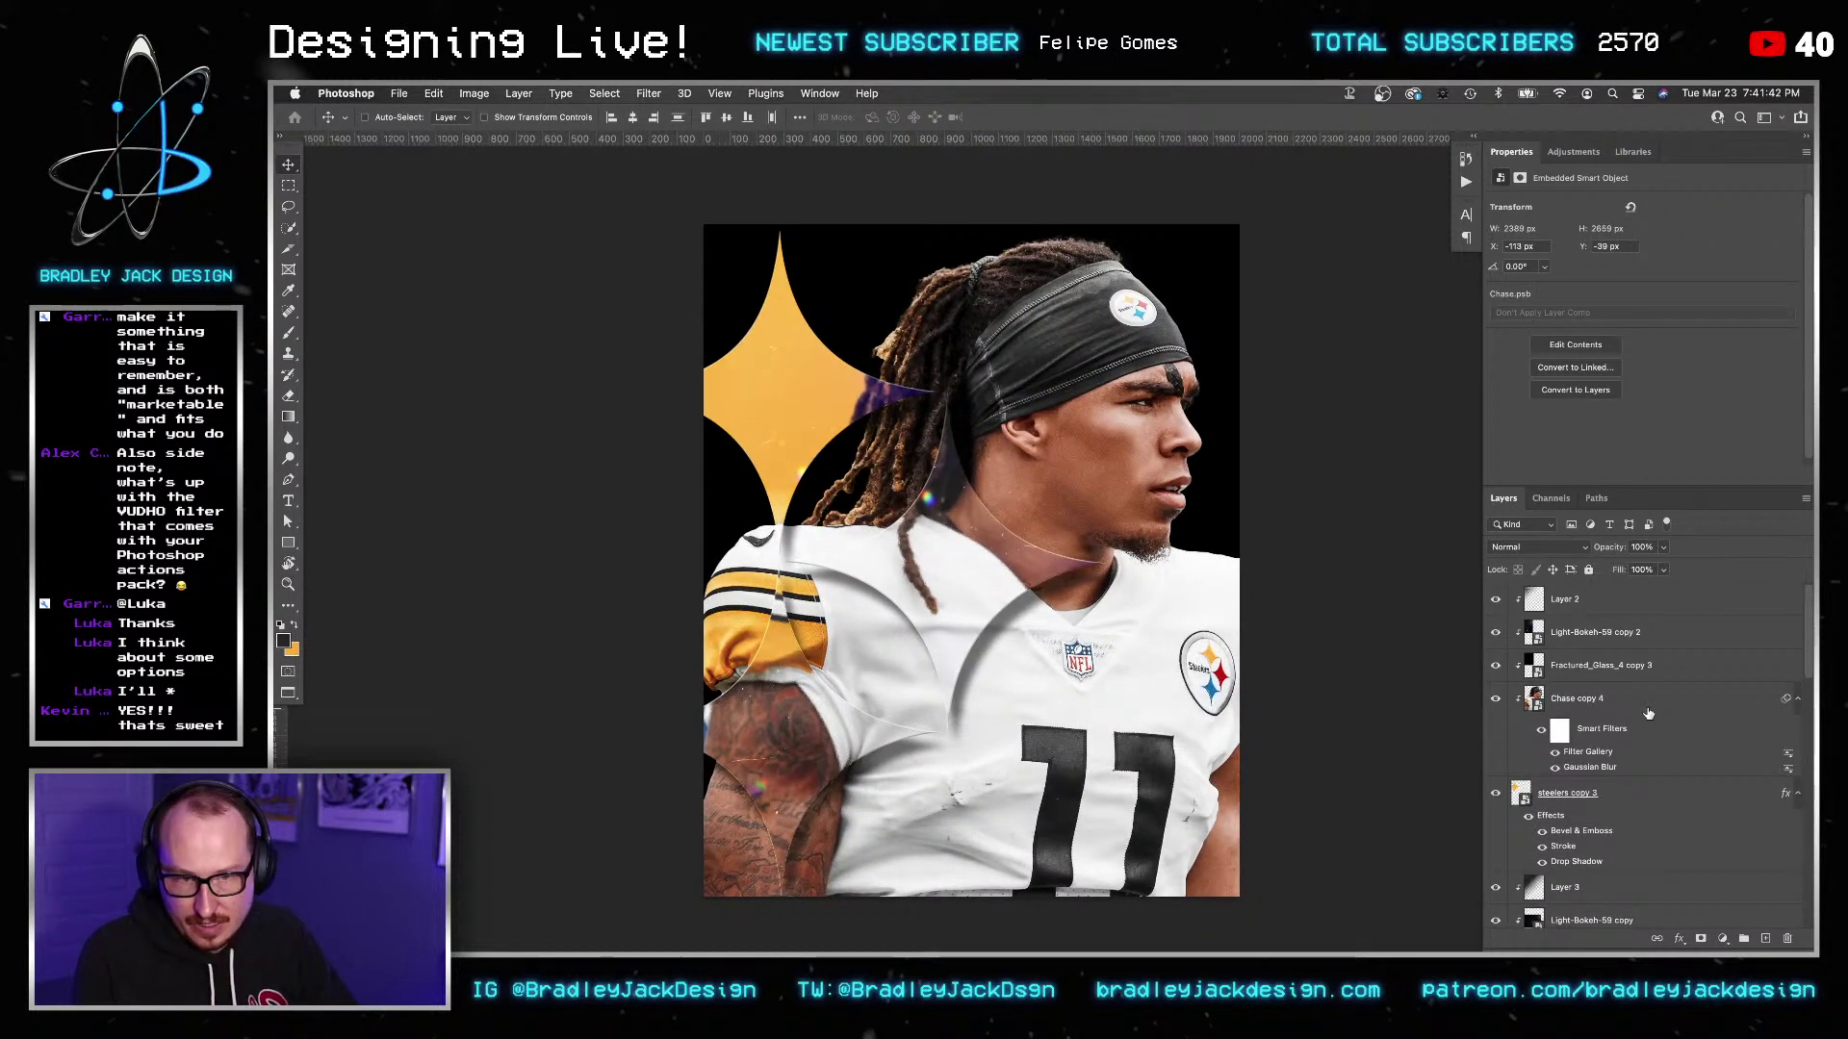
click(1646, 707)
right_click(1644, 705)
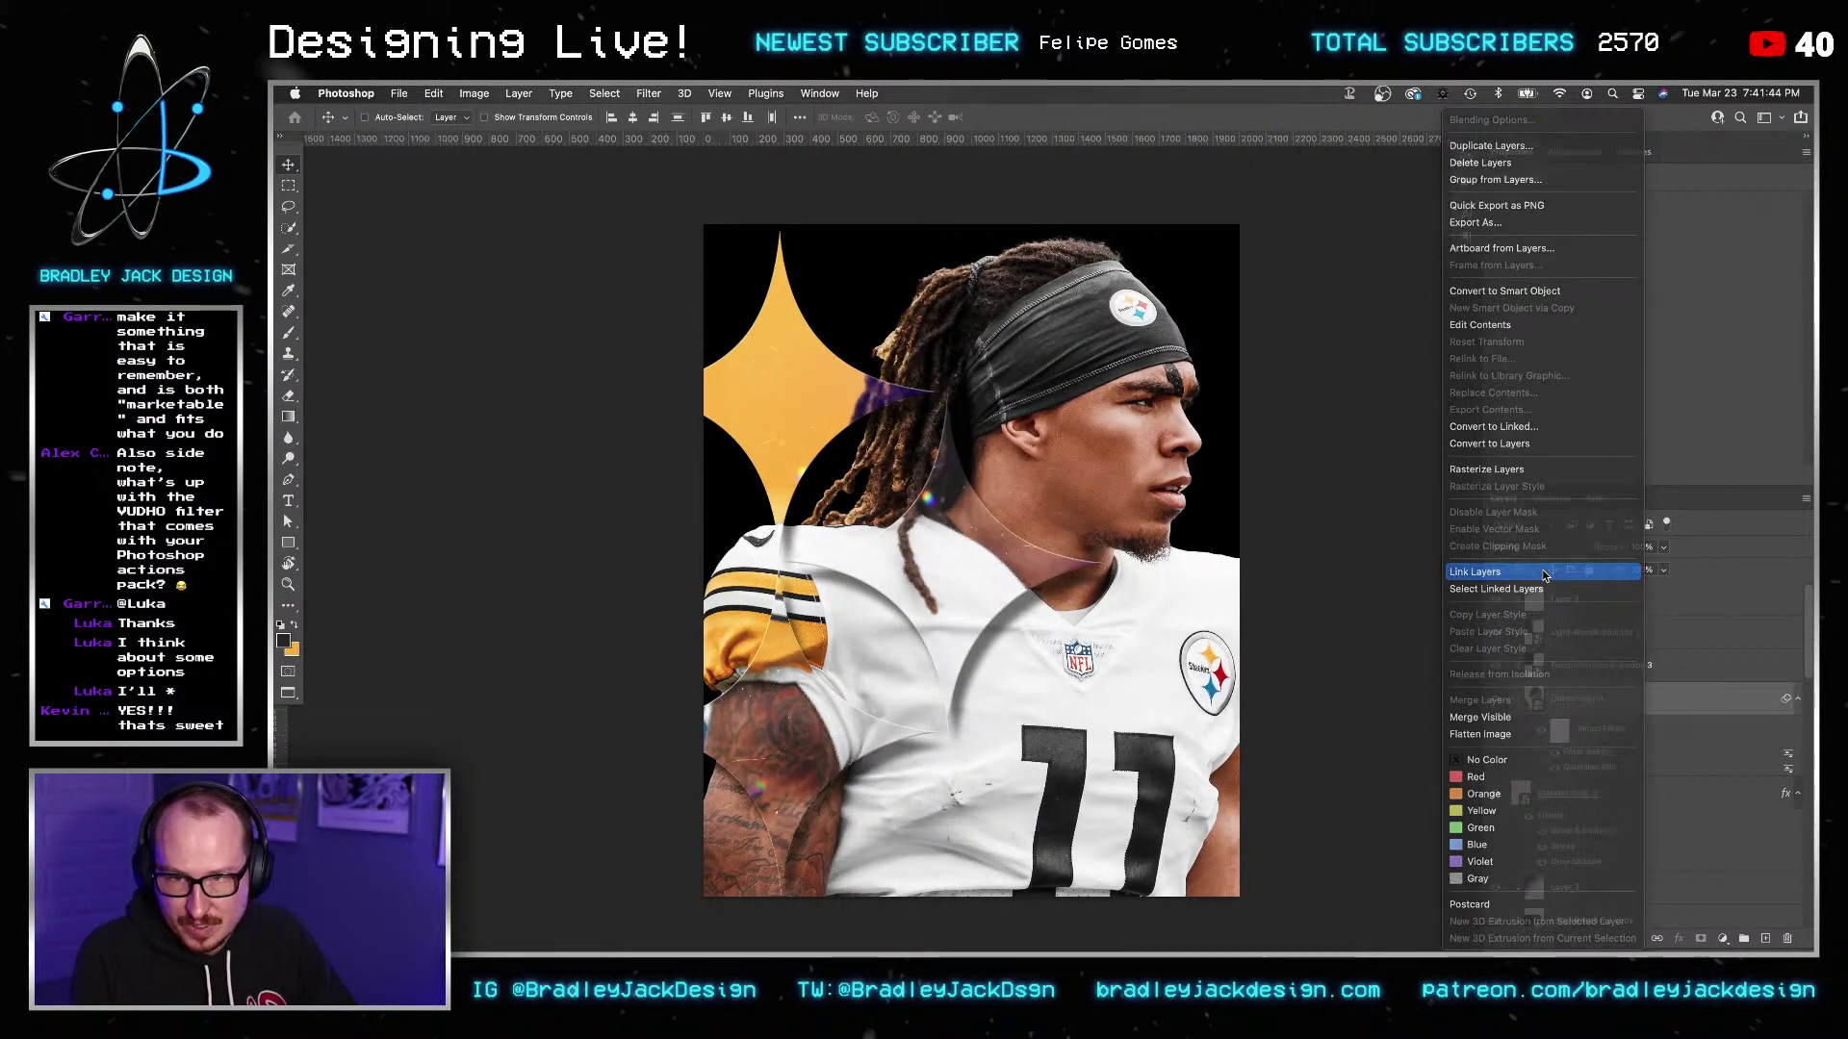
click(1544, 573)
key(shift+Left)
key(shift+Left)
key(shift+Left)
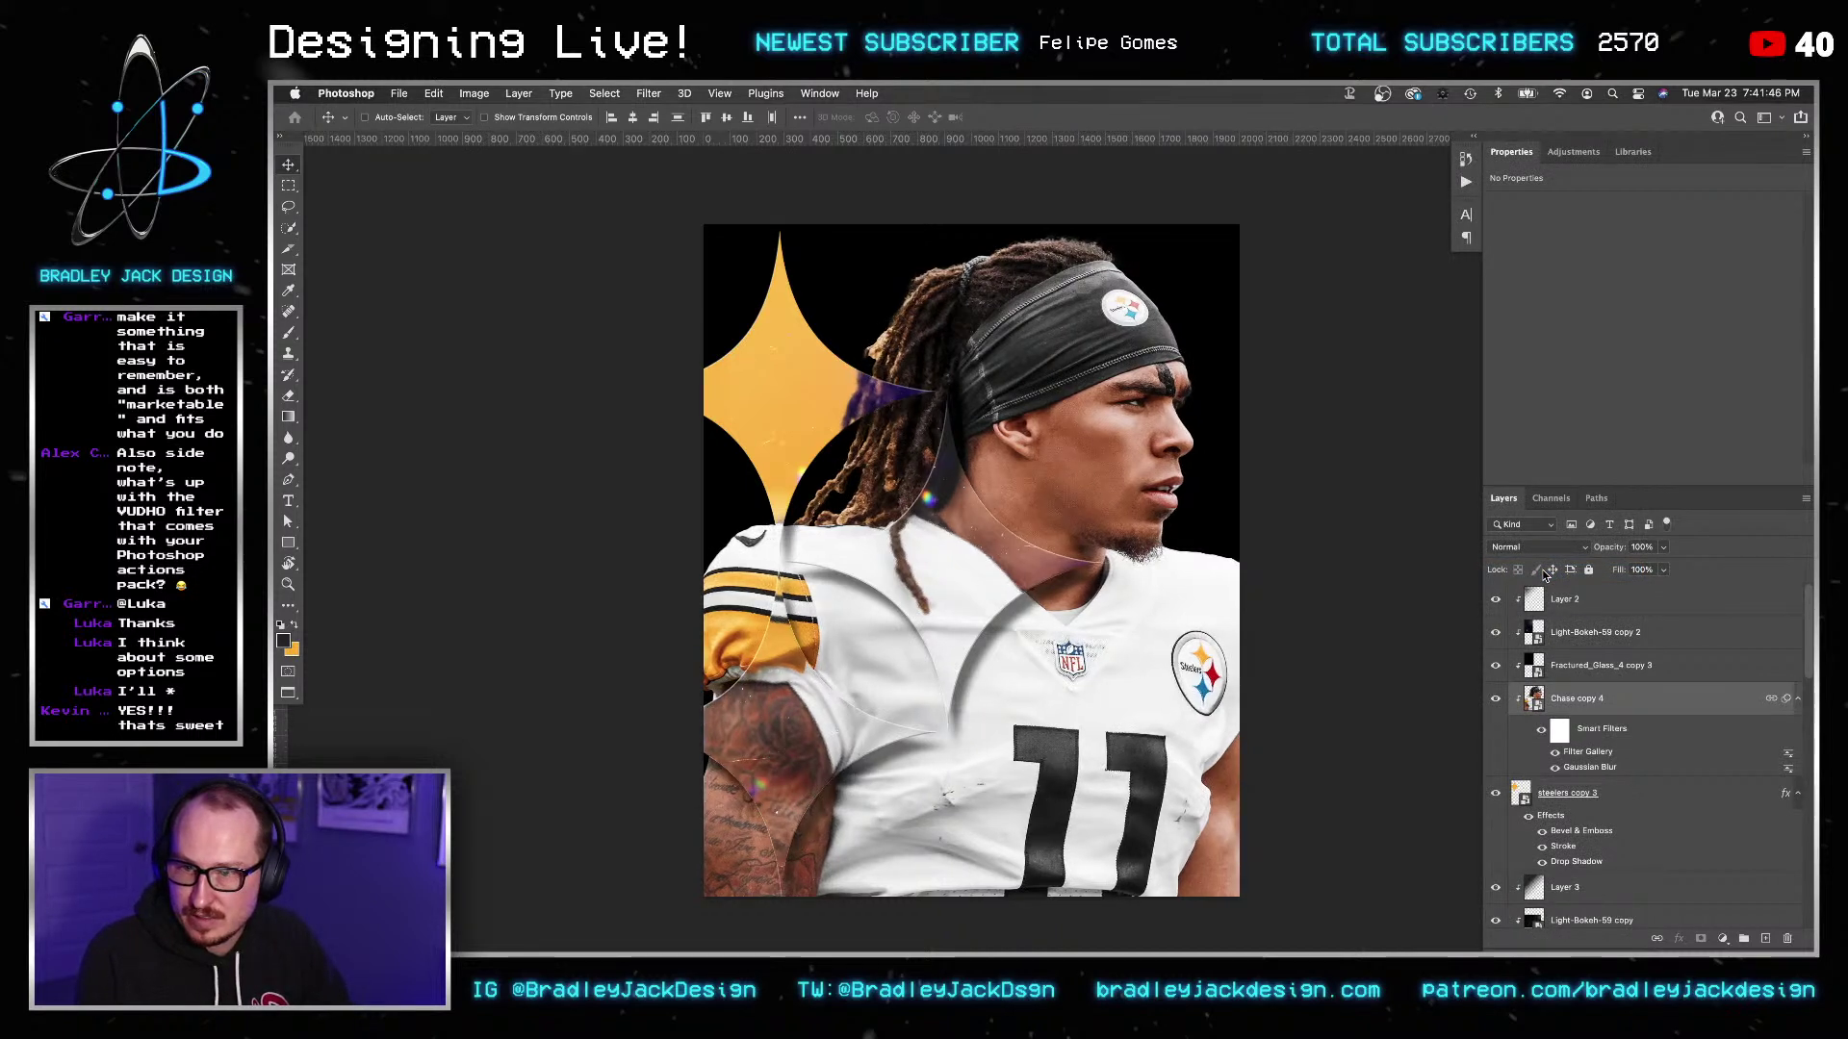
key(shift+Left)
key(shift+Left)
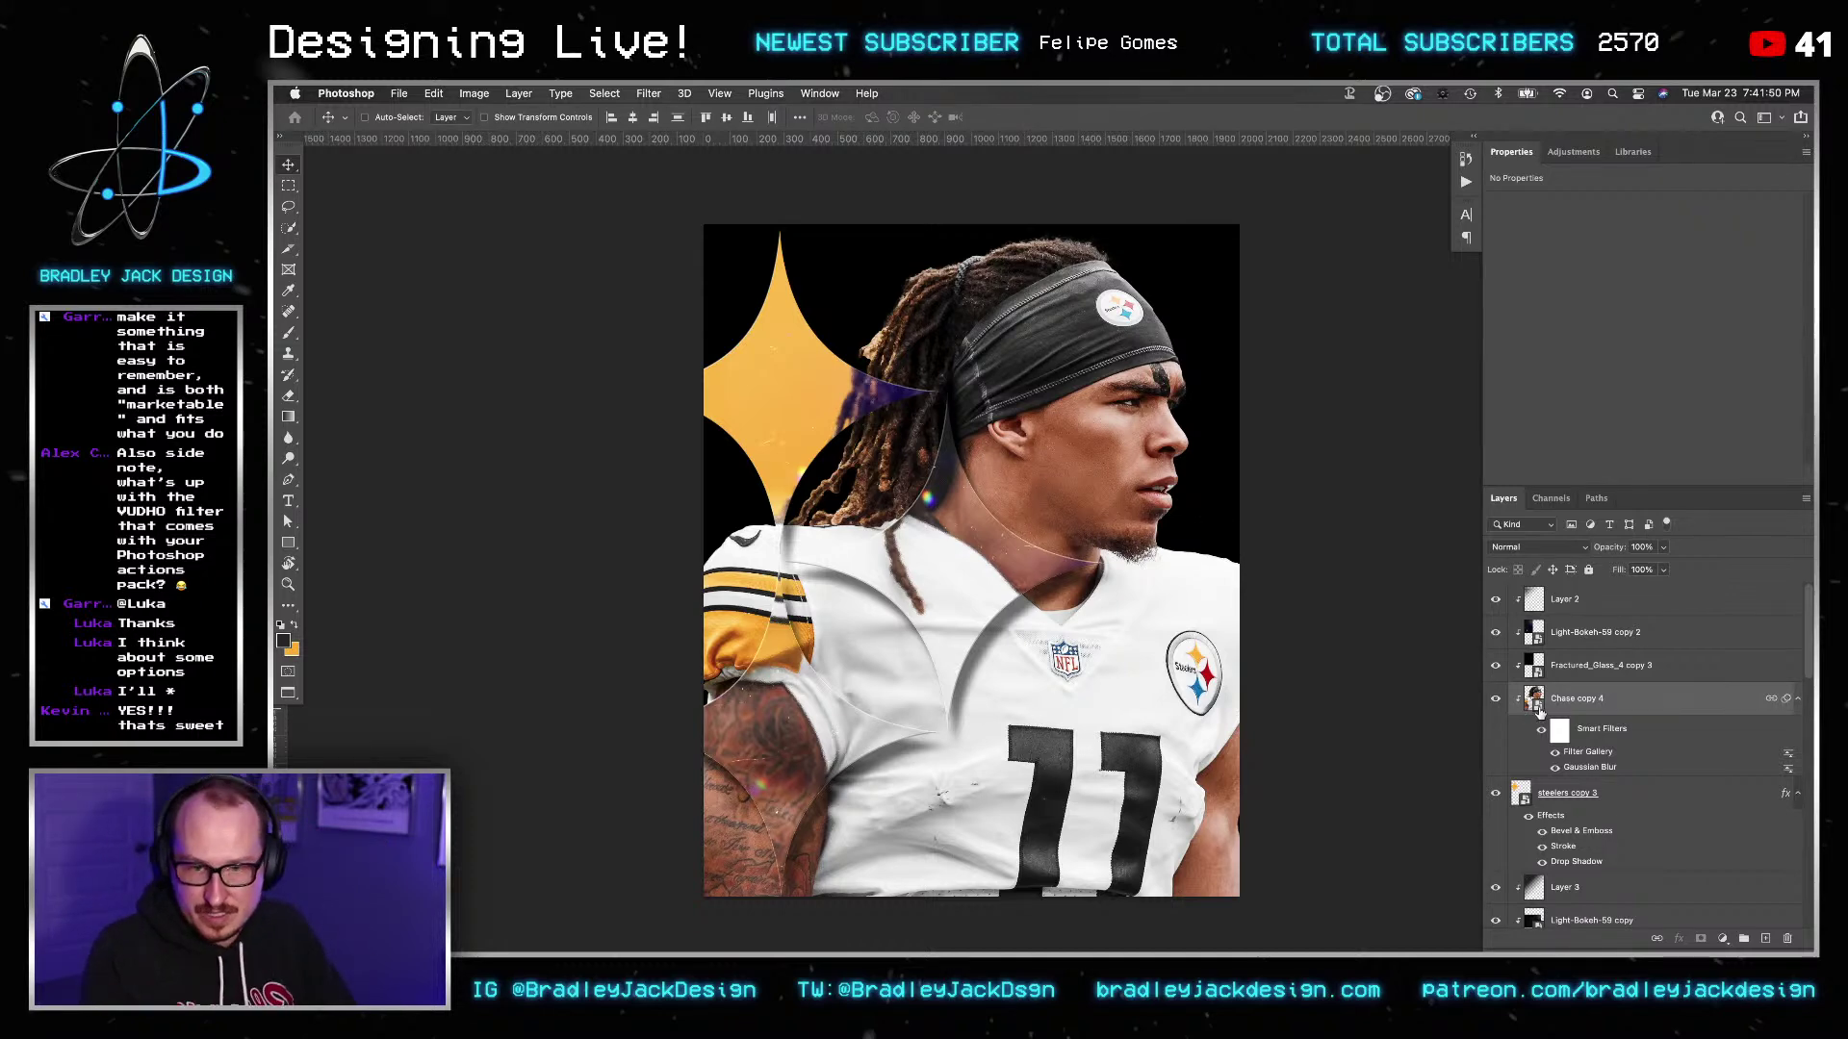
Bring the Claypool layer to the top of the layer stack and make it visible.
scroll(1557, 728, down, 10)
click(1565, 813)
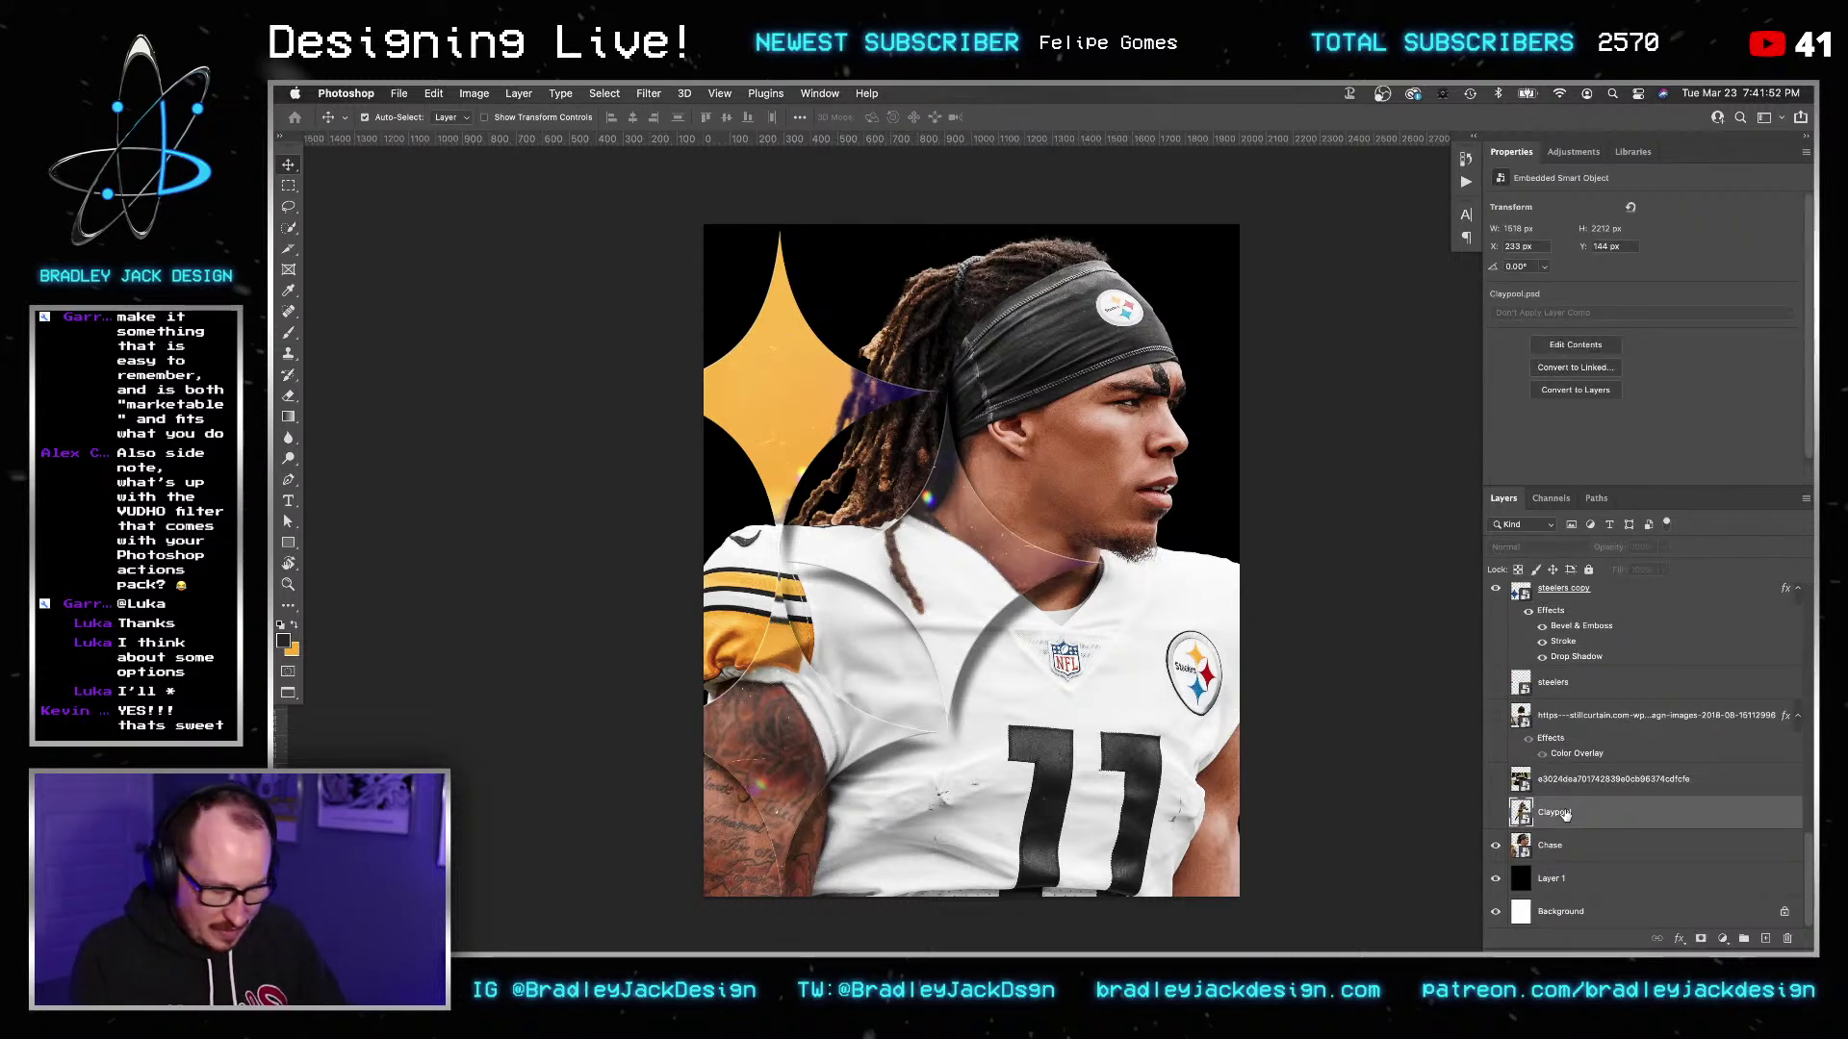
key(shift+super+bracketright)
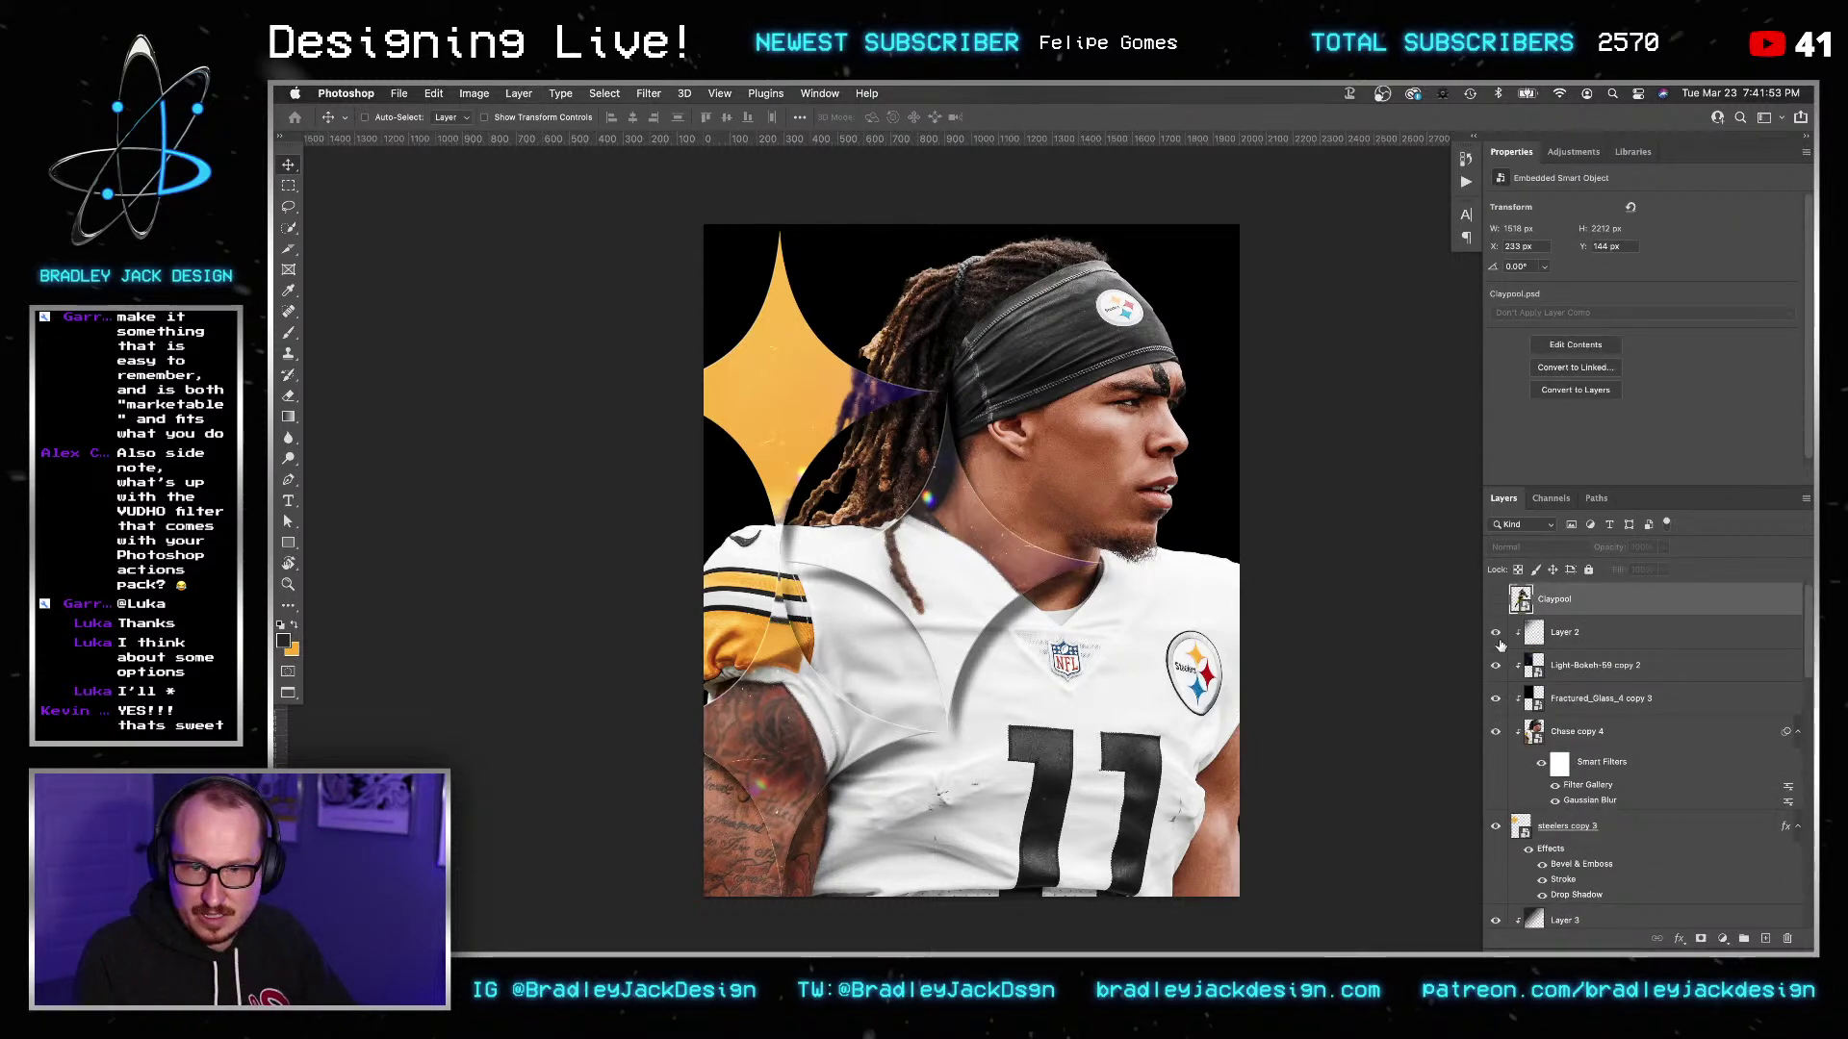
click(1495, 599)
Scale the Claypool running player to about 42.32% and position it over the large player's jersey at X 661 px, Y 1103 px.
key(super+t)
drag(1343, 216, 1199, 408)
drag(1025, 582, 992, 657)
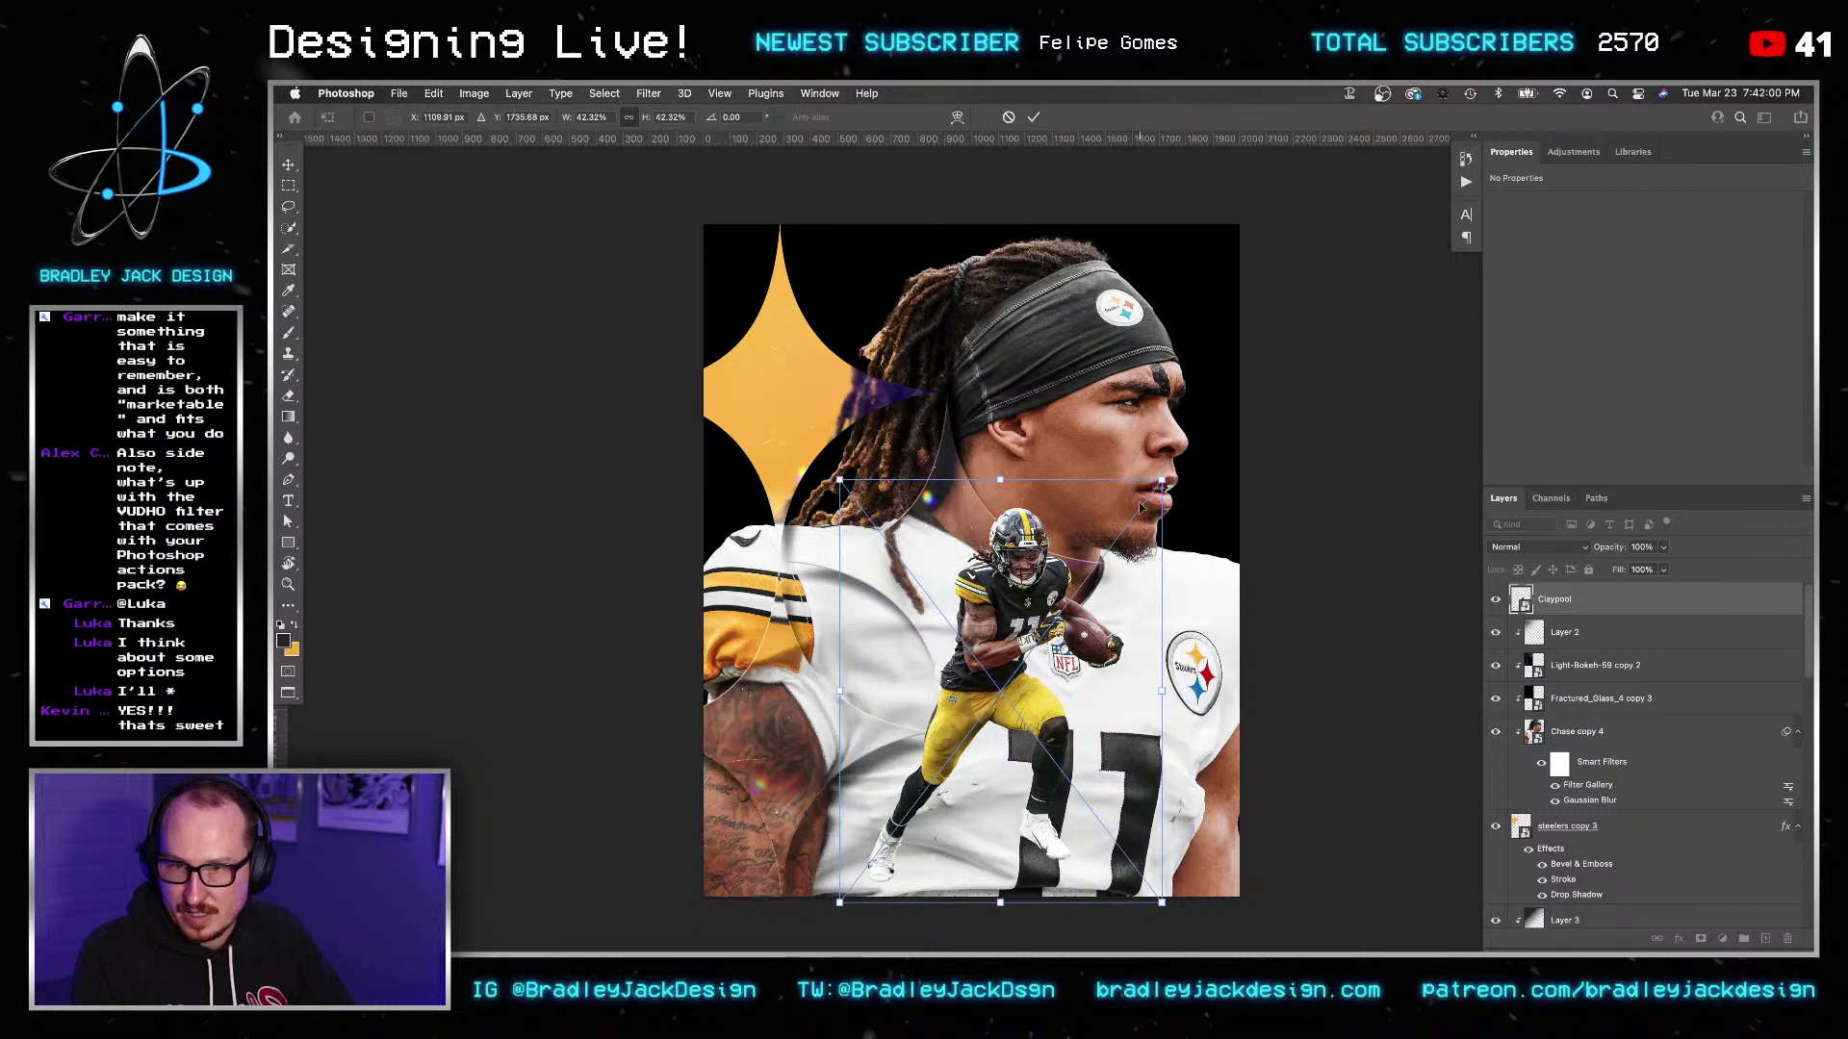
key(Return)
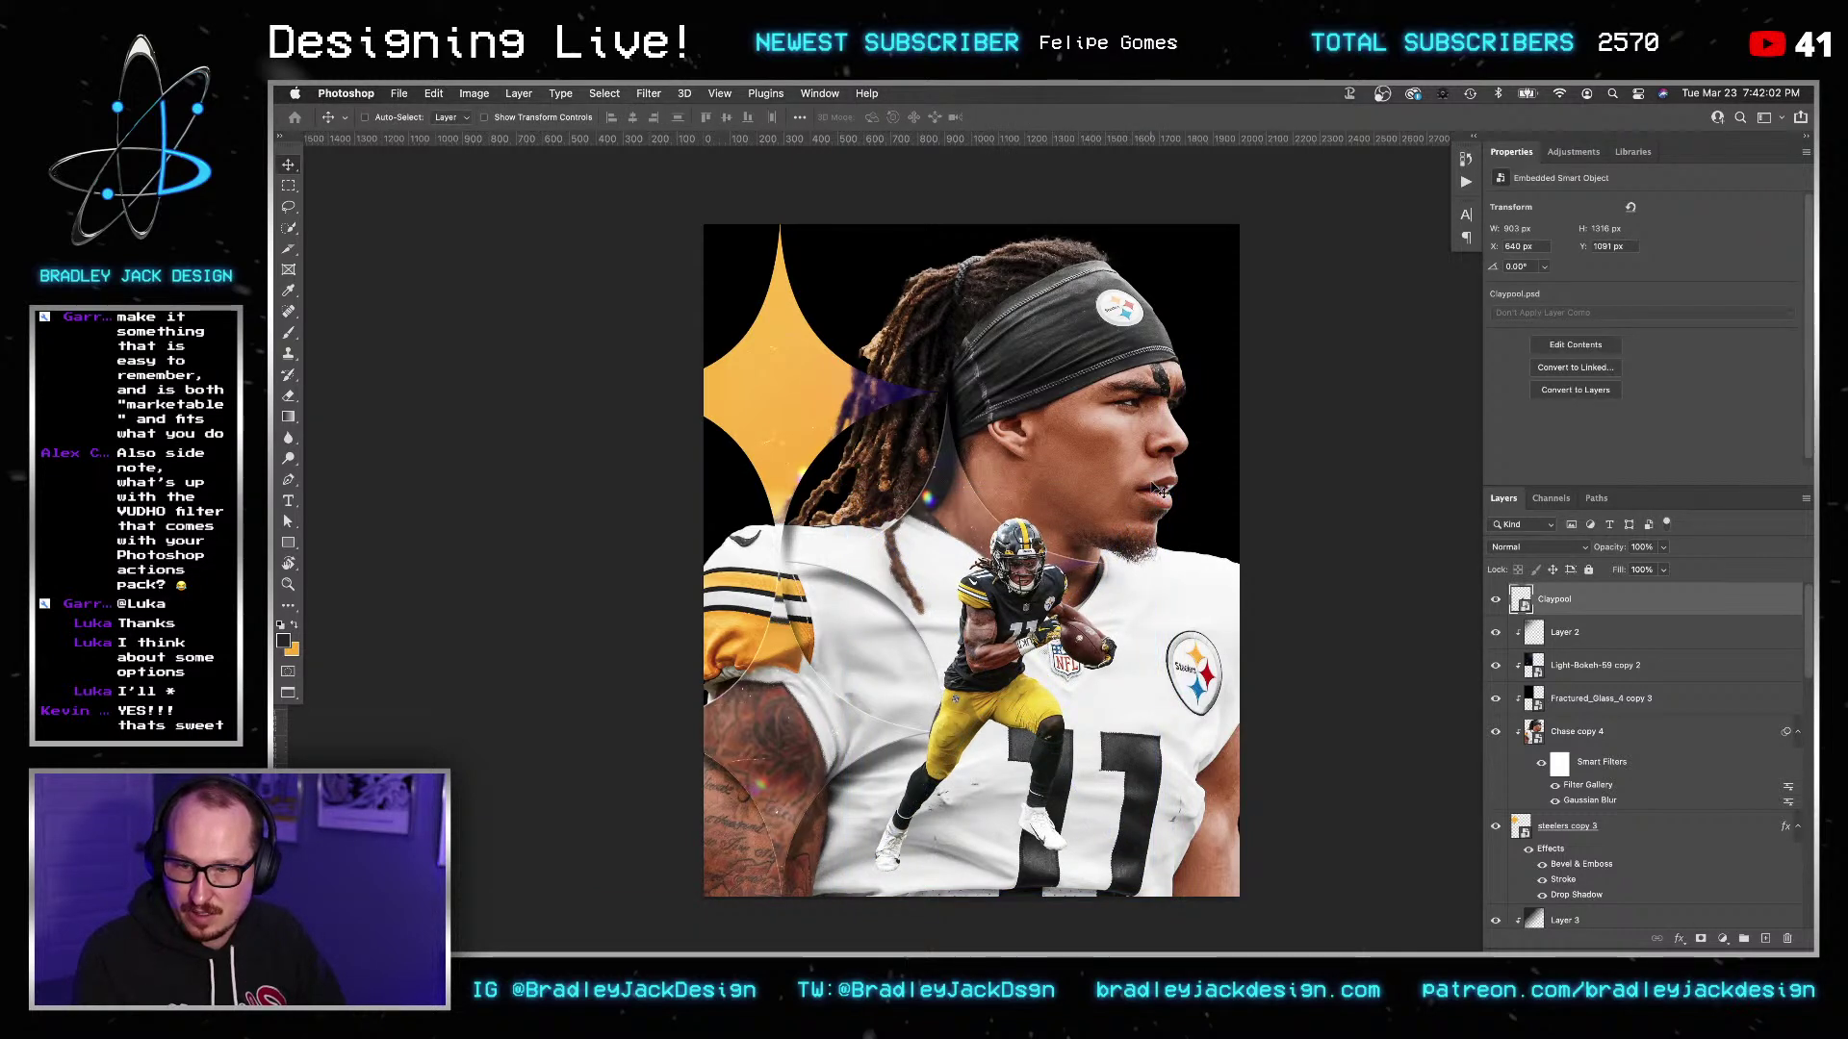
key(Right)
key(Down)
key(Down)
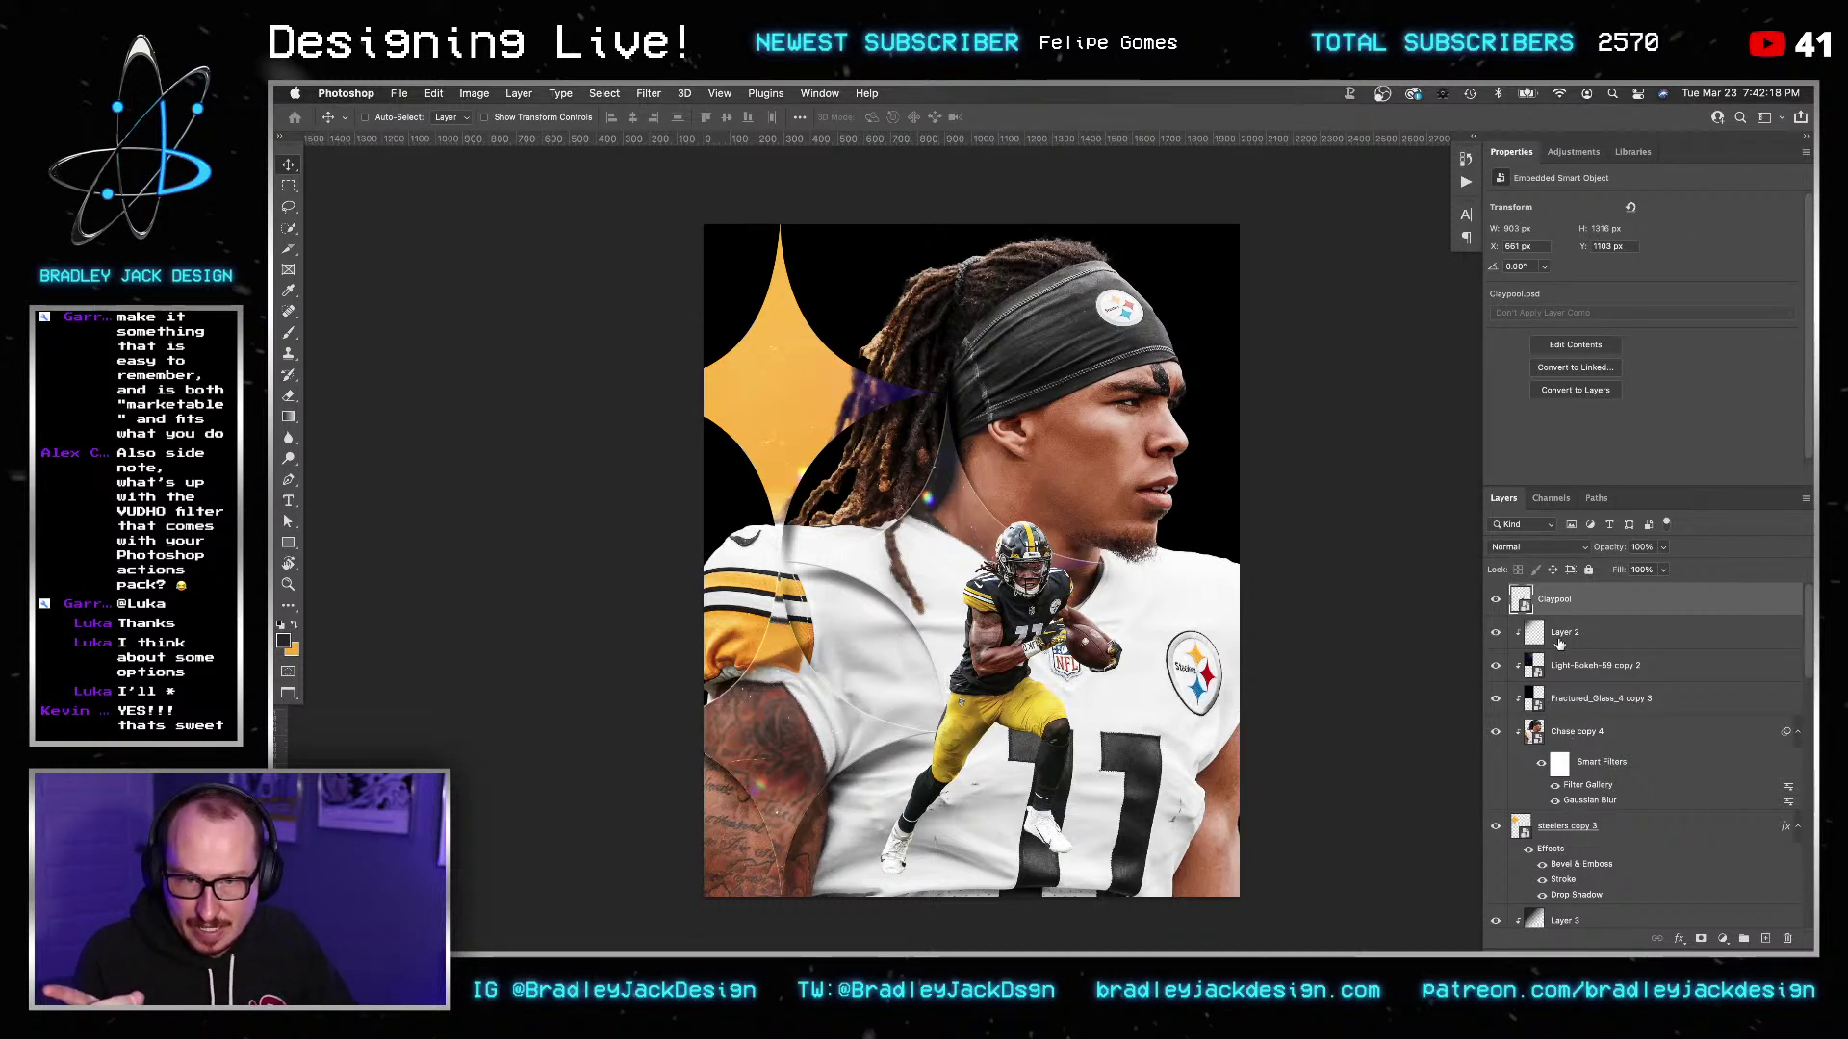
Duplicate the yellow star layer steelers copy 3 and move the original to the top of the layer stack.
click(1587, 818)
key(super+j)
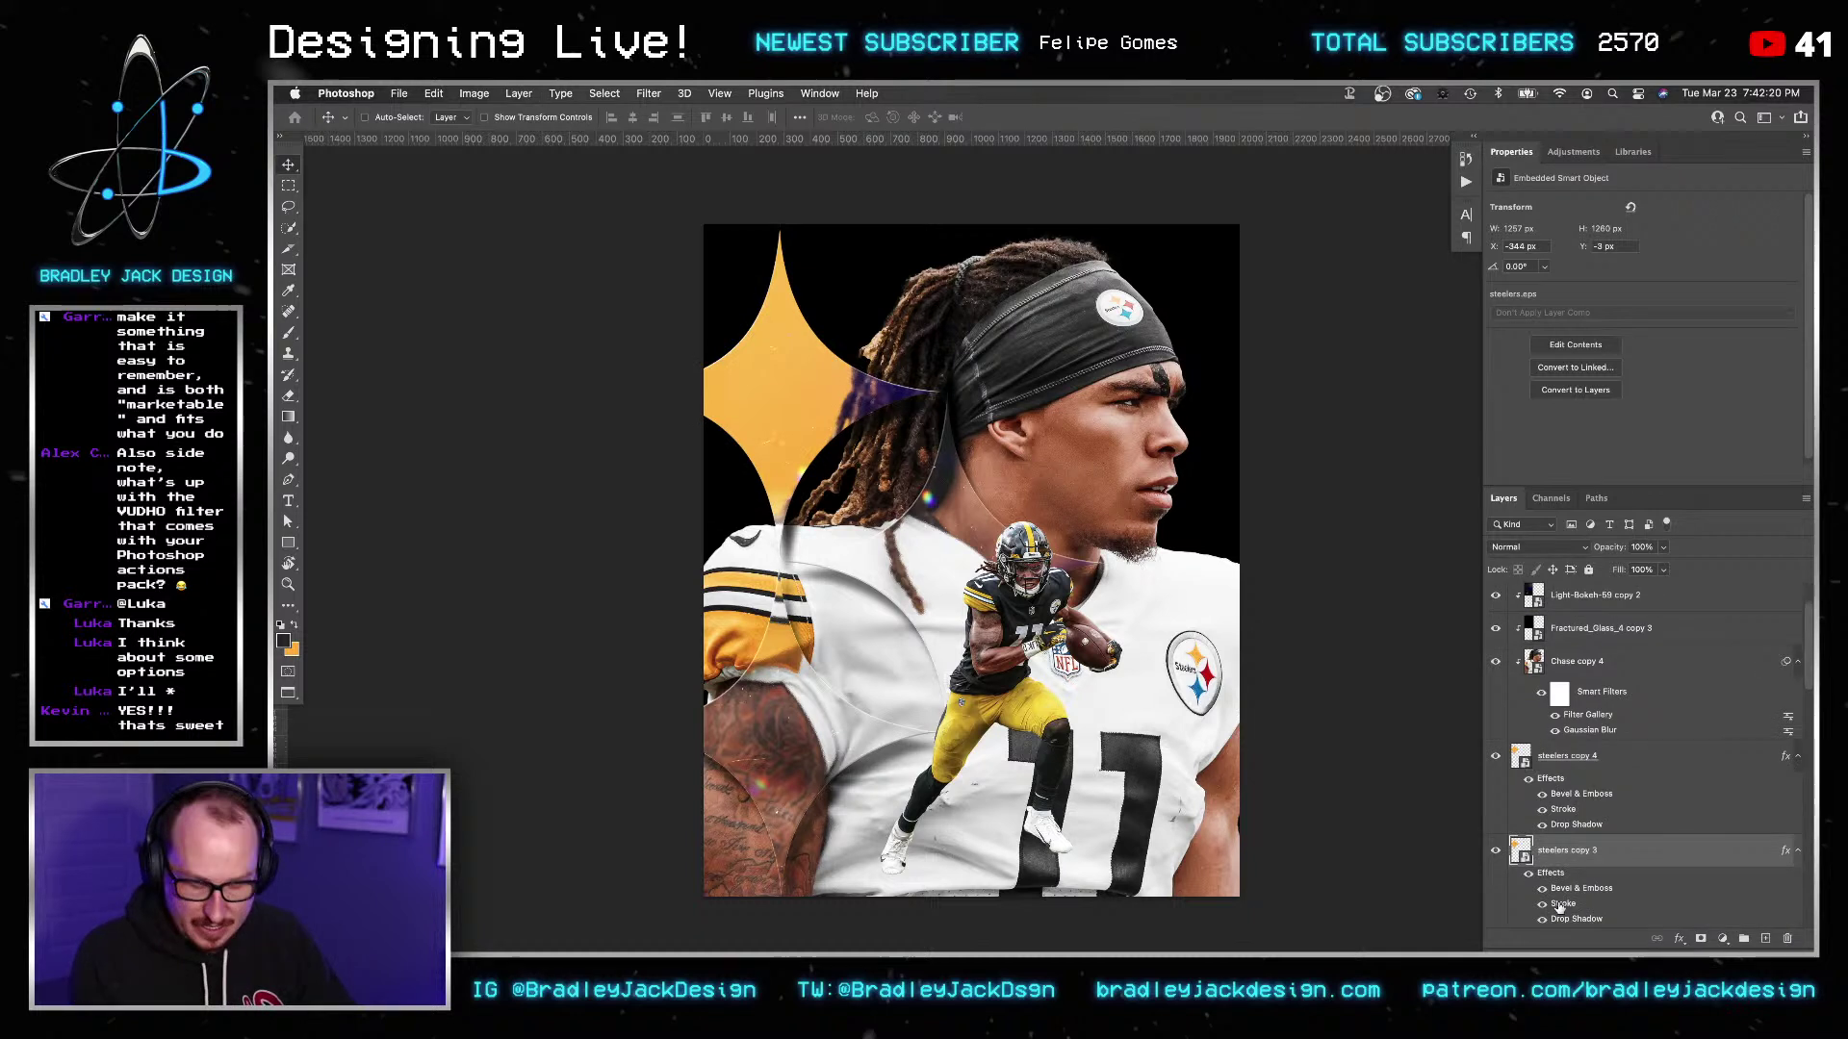
key(super+shift+bracketright)
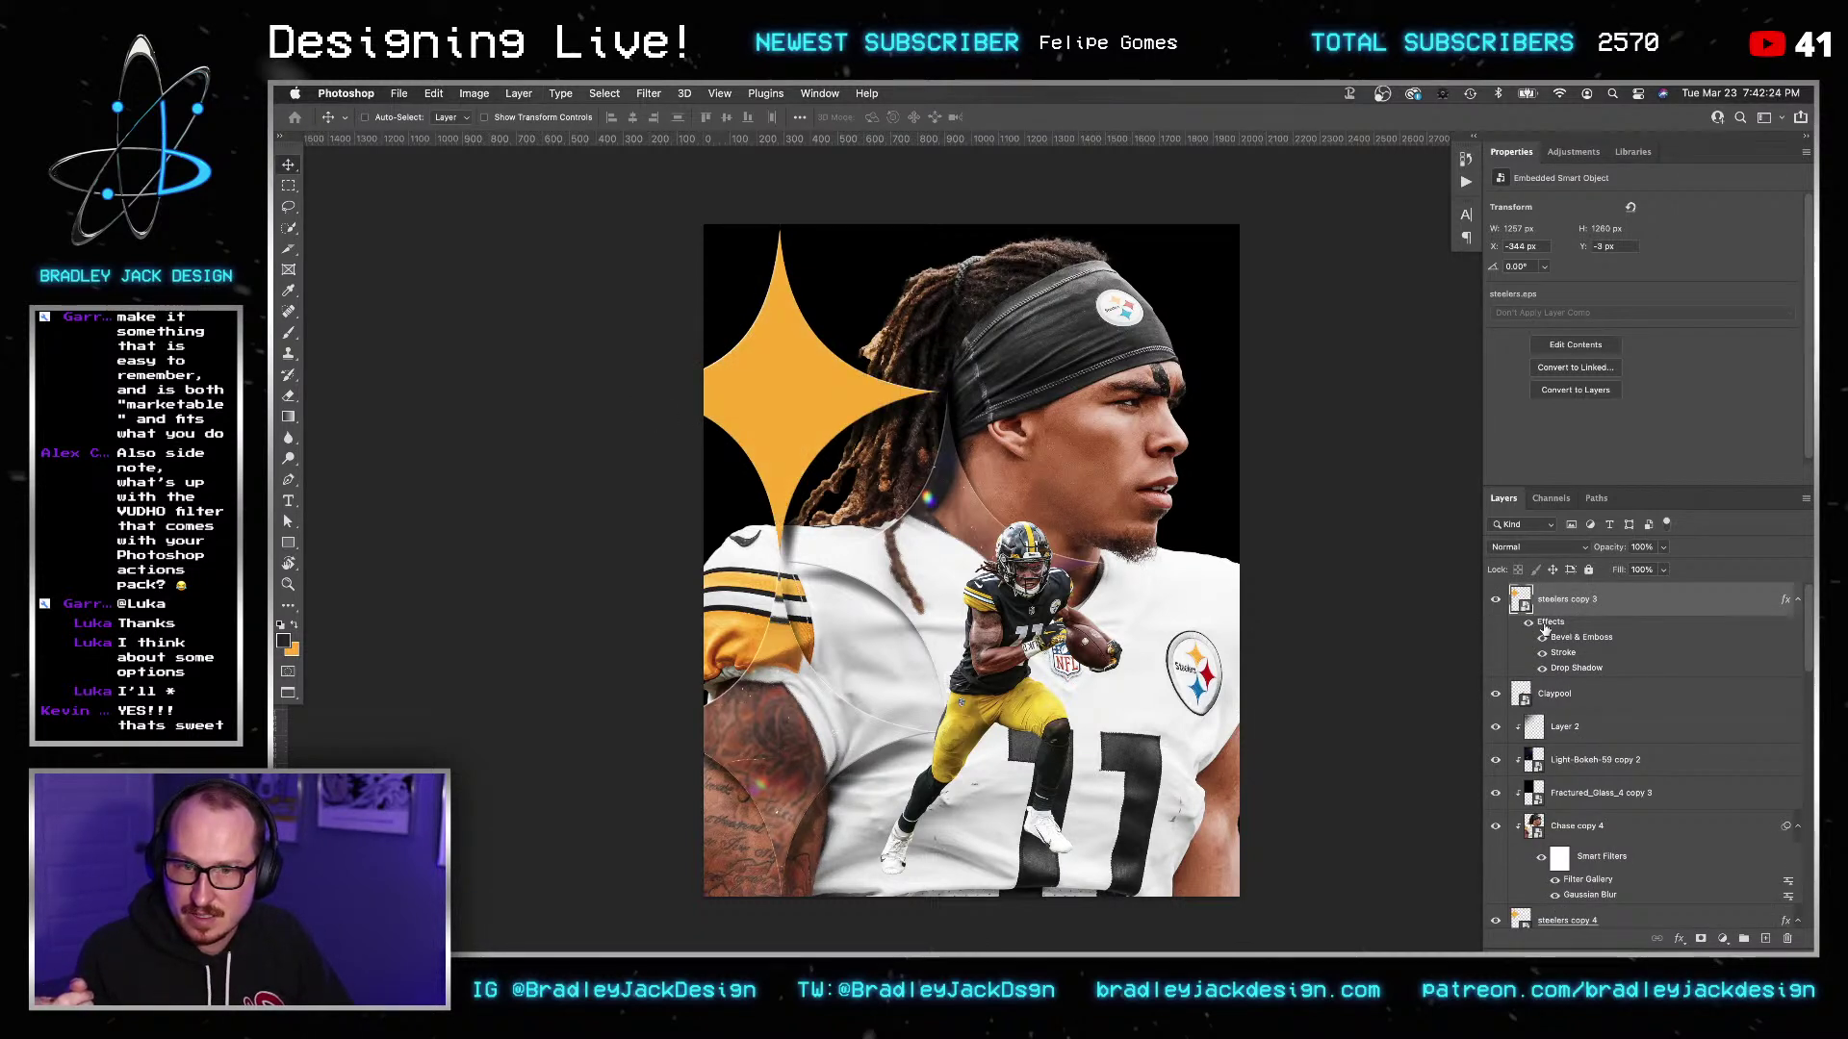
Sample the orange of the star with its effects hidden and place the star over the running player's yellow pants.
key(i)
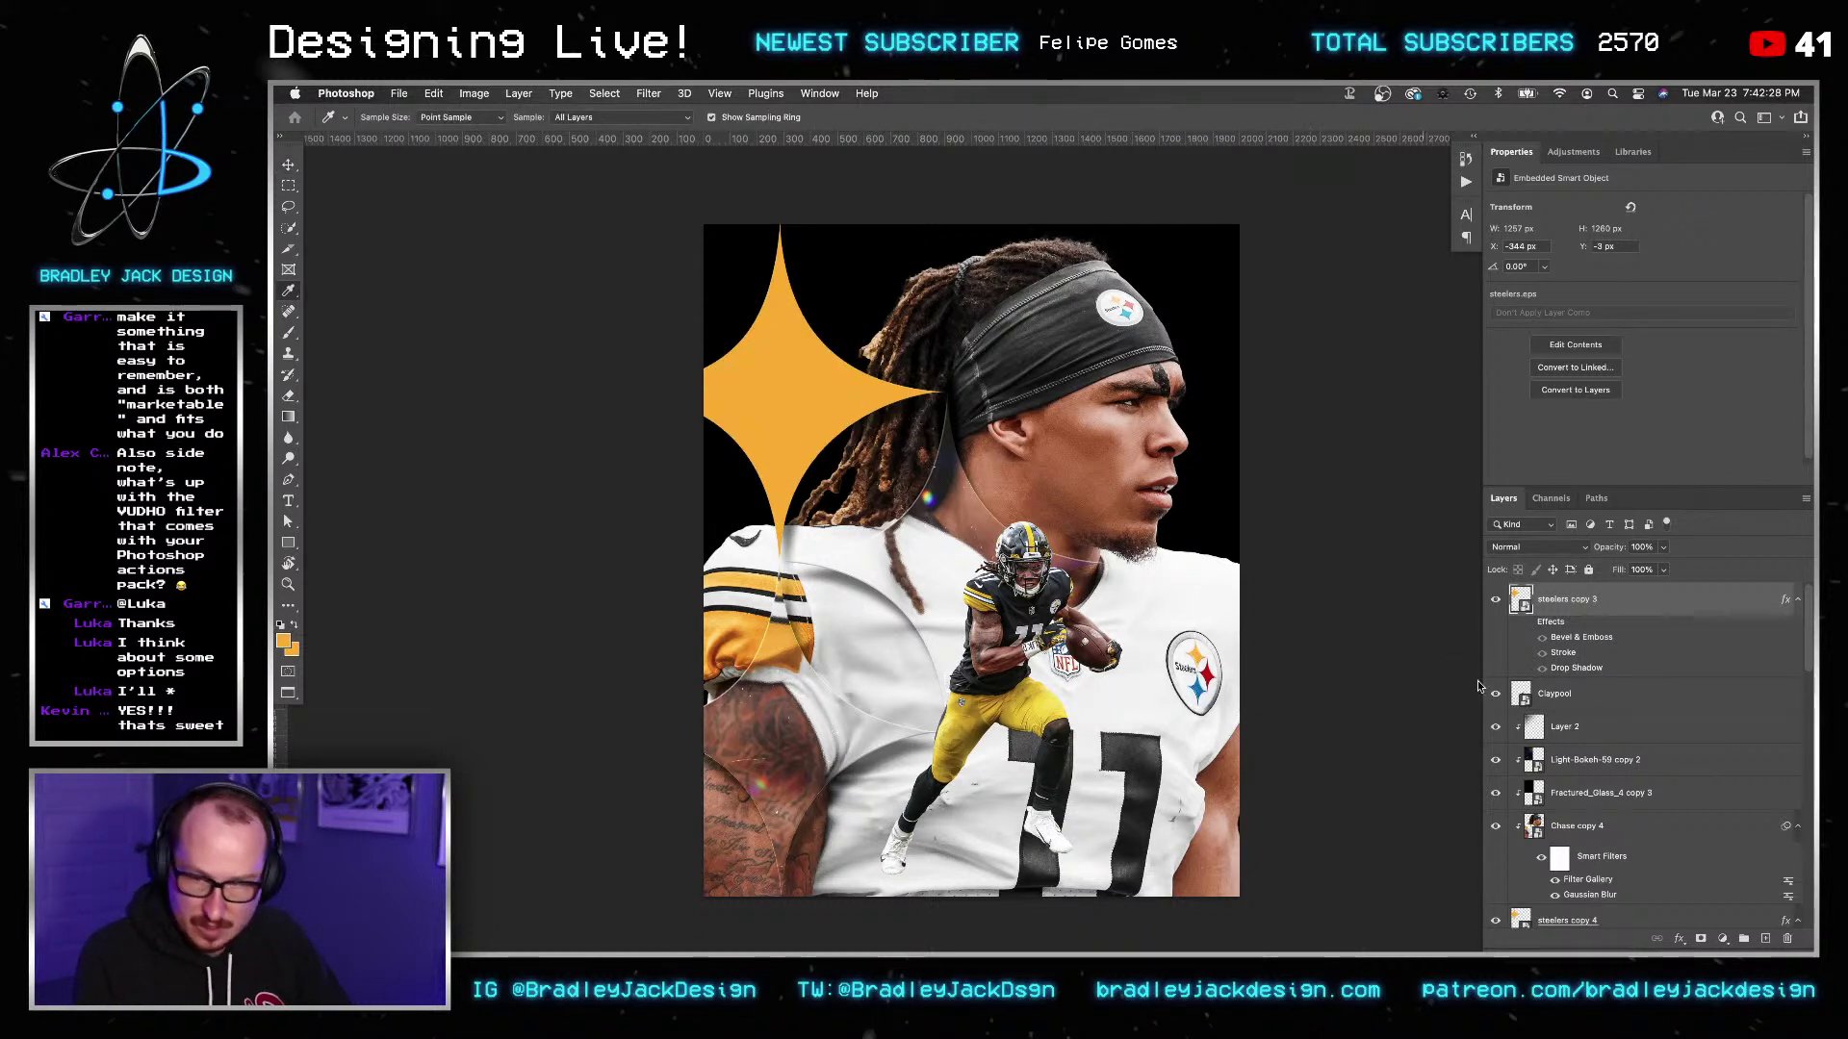
key(v)
drag(922, 385, 1023, 714)
scroll(1024, 714, up, 6)
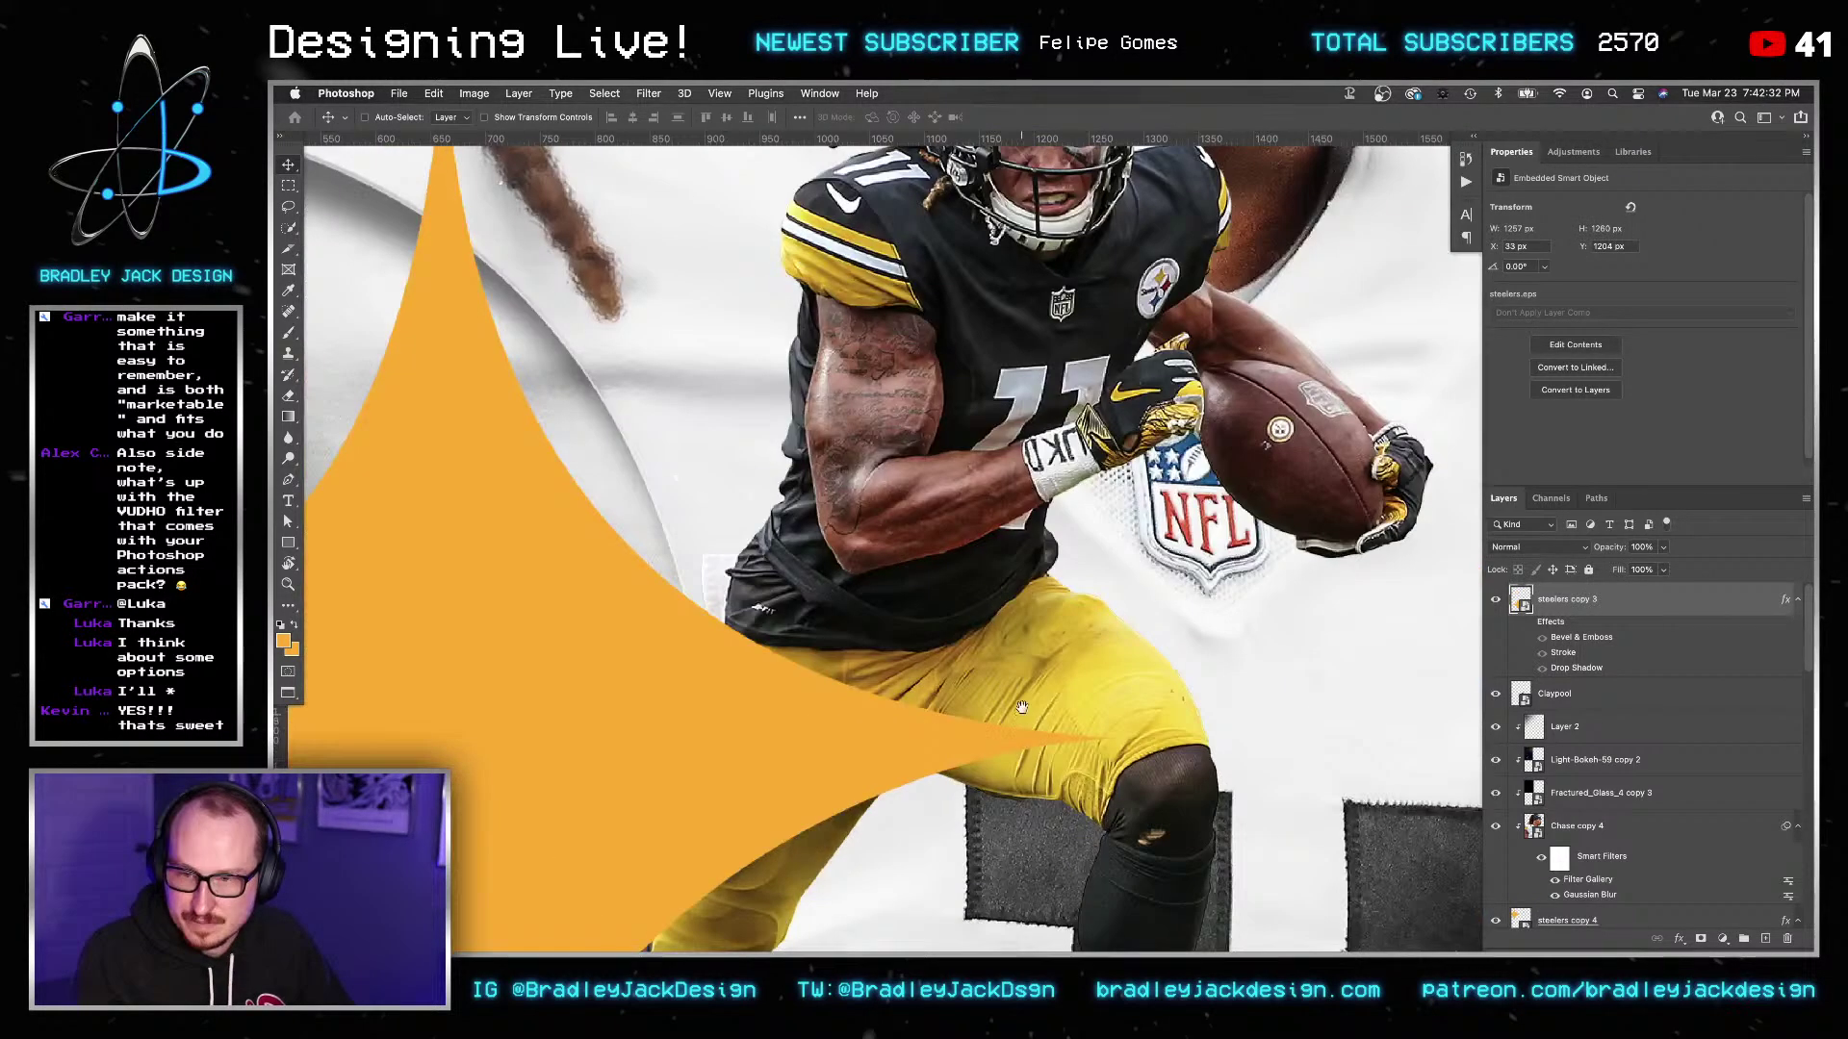
Add a Selective Color adjustment above the Claypool layer and clip it to that layer.
click(1551, 693)
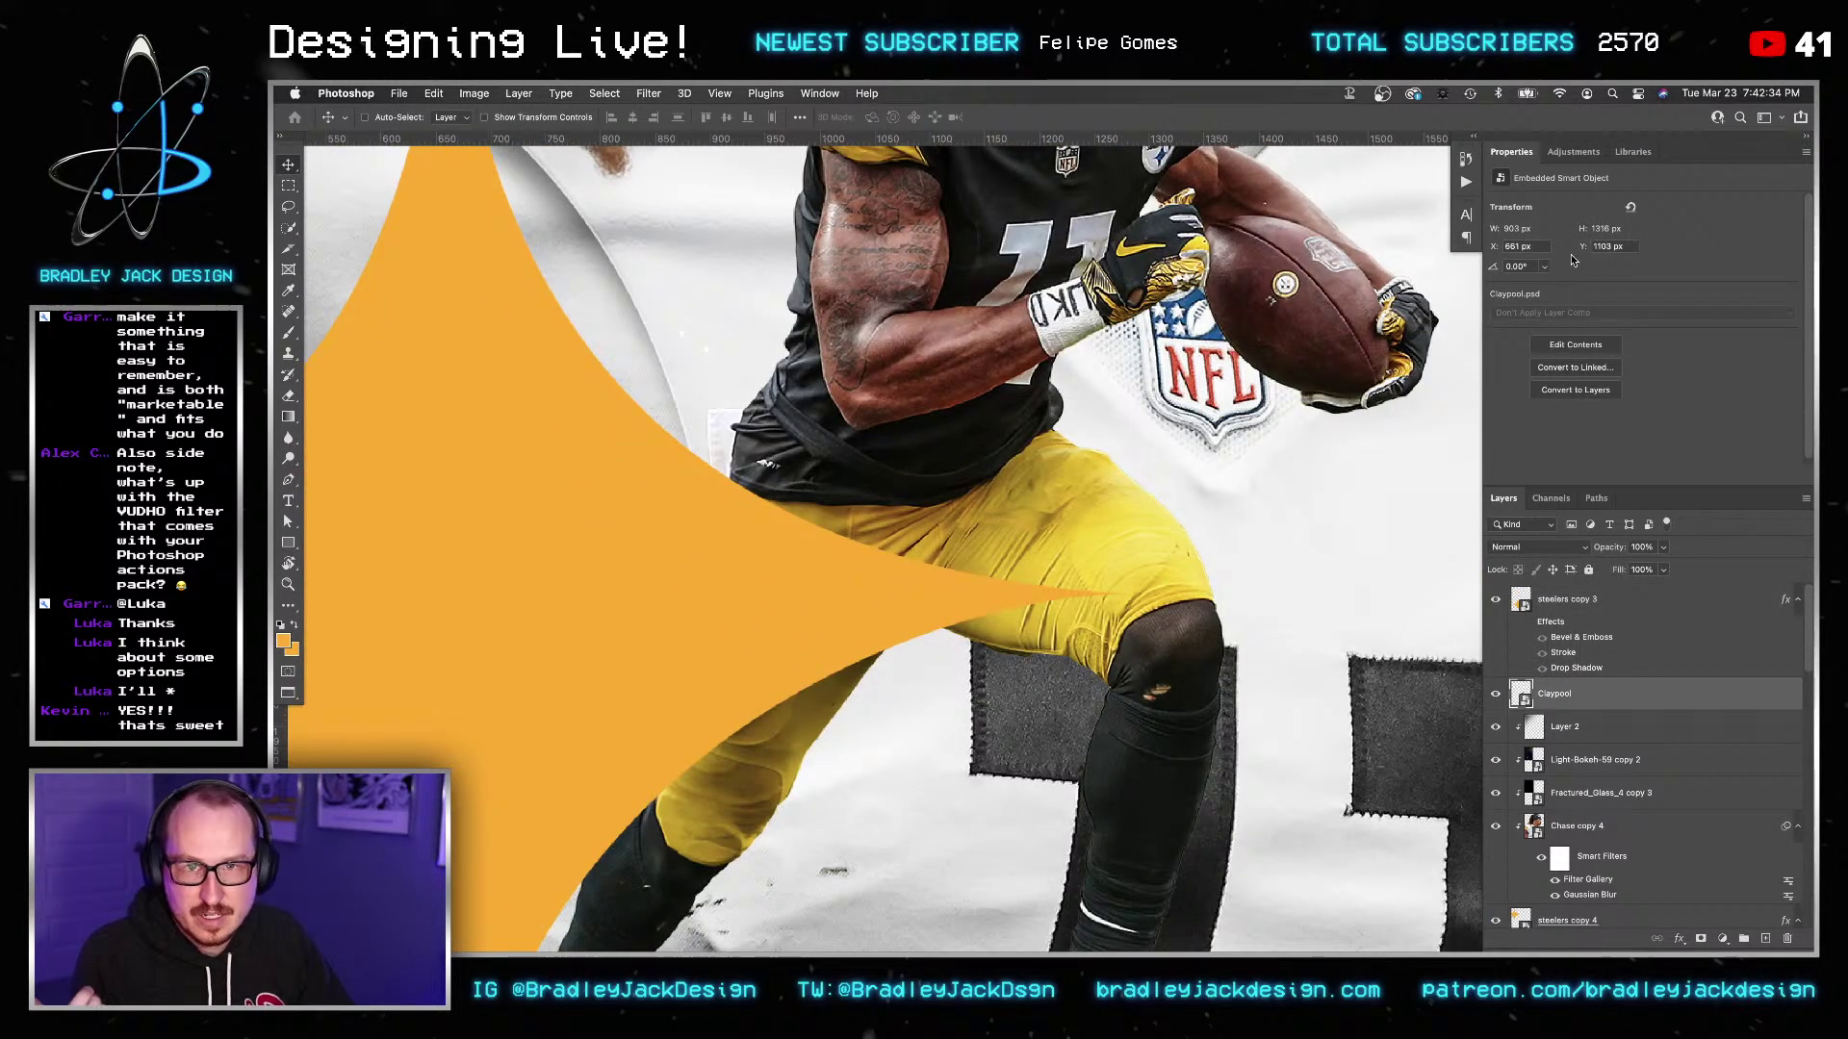
click(1573, 152)
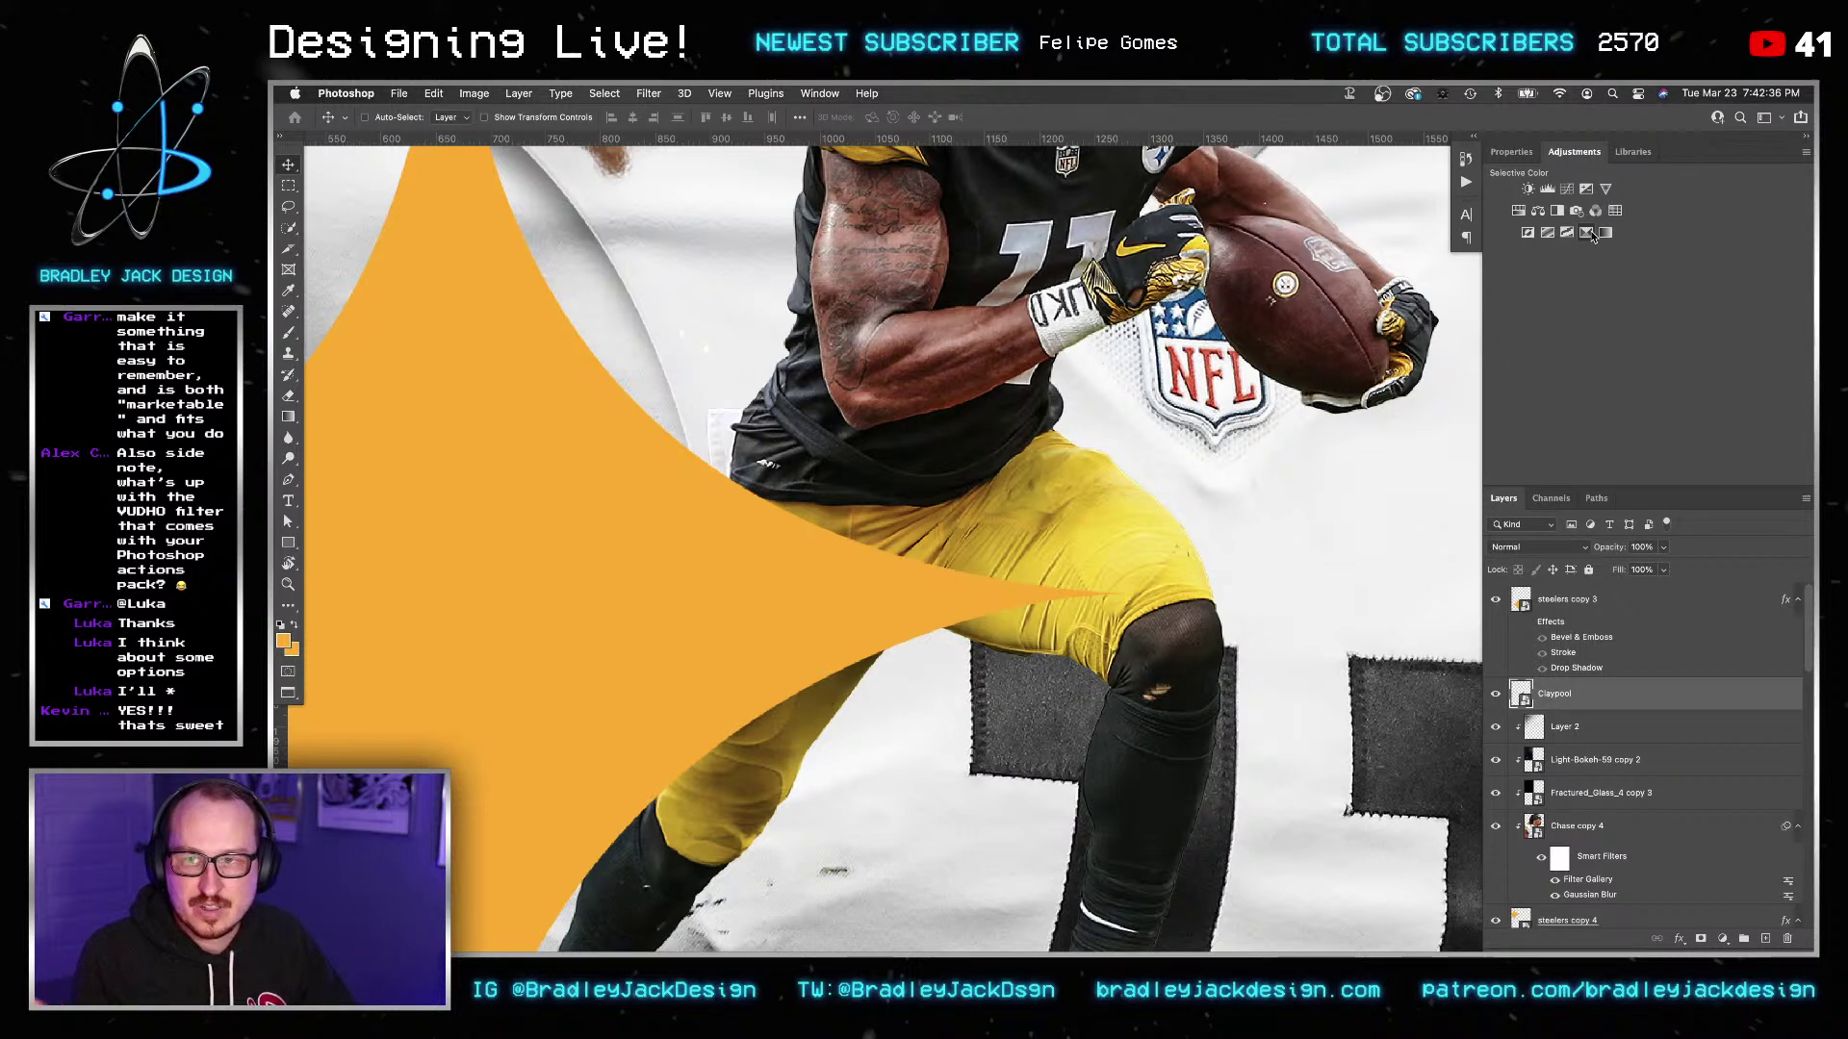
click(1593, 235)
alt+click(1588, 709)
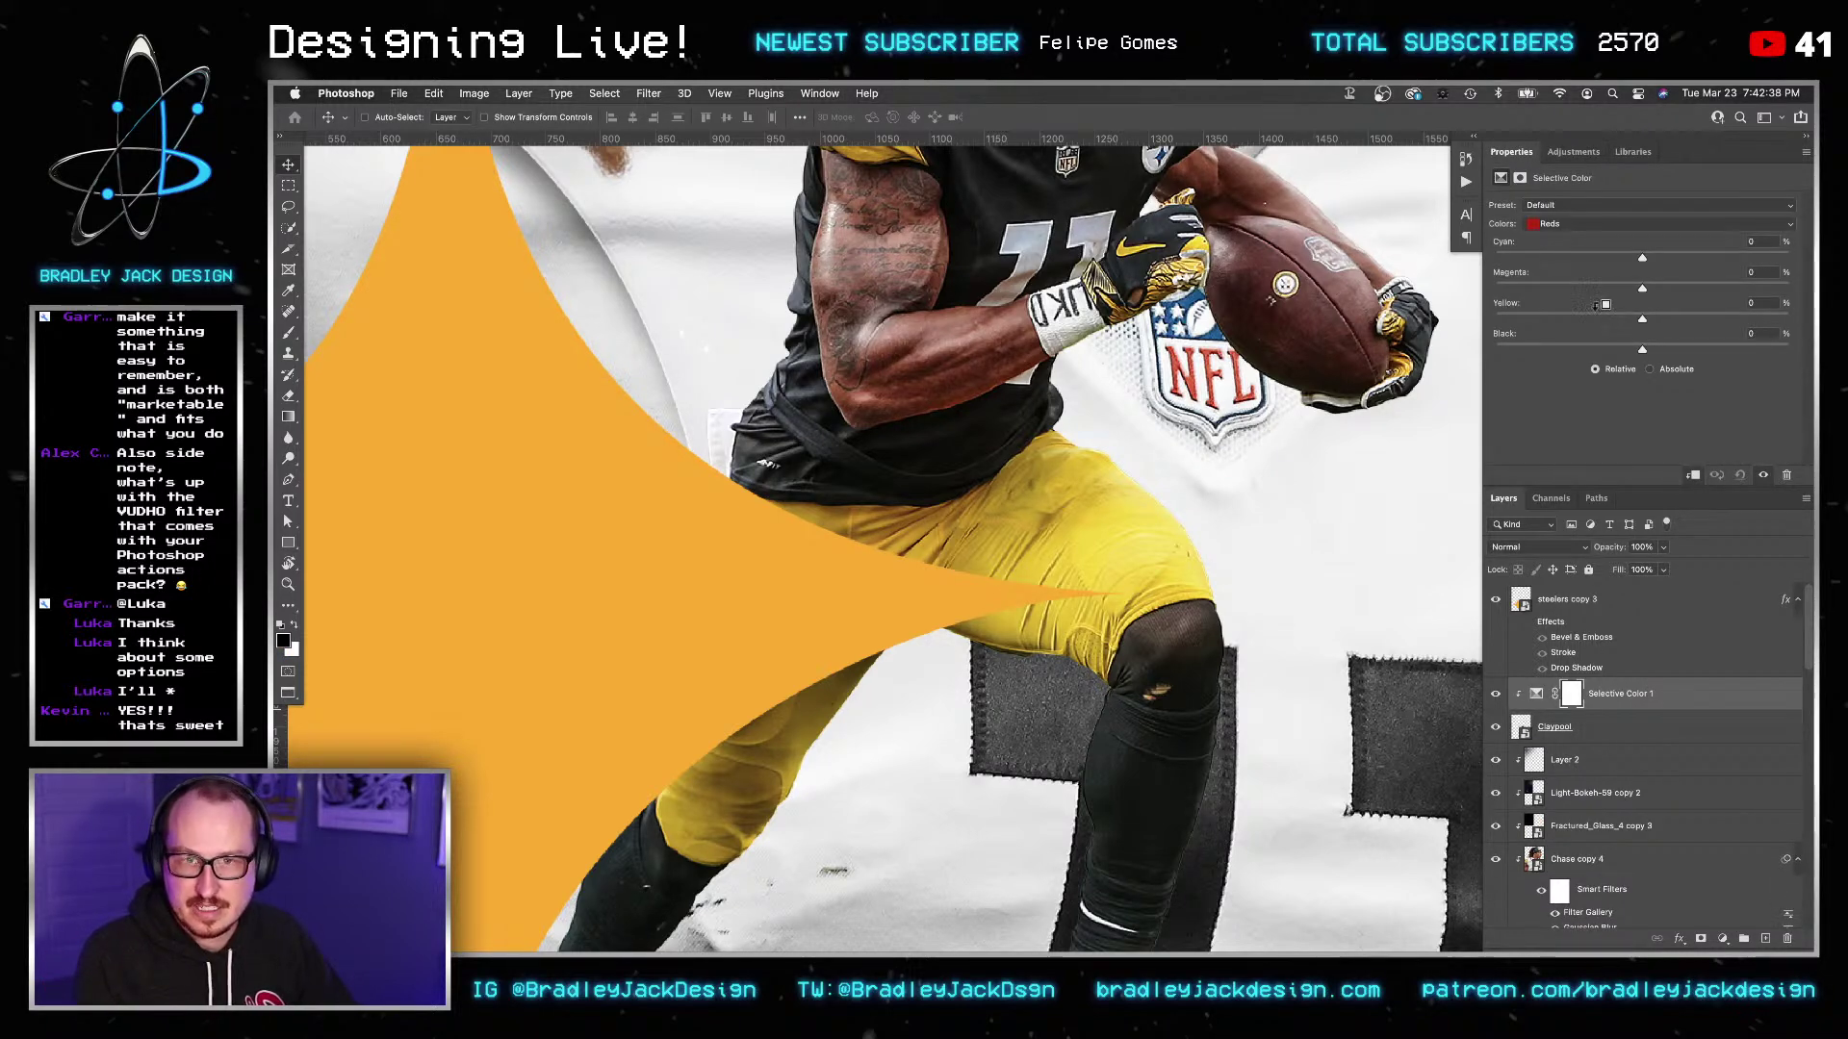
Set the adjustment's Yellows to Cyan -19%, Magenta +49% and Yellow +10% to match the star, and hide steelers copy 3.
click(1551, 223)
click(1550, 236)
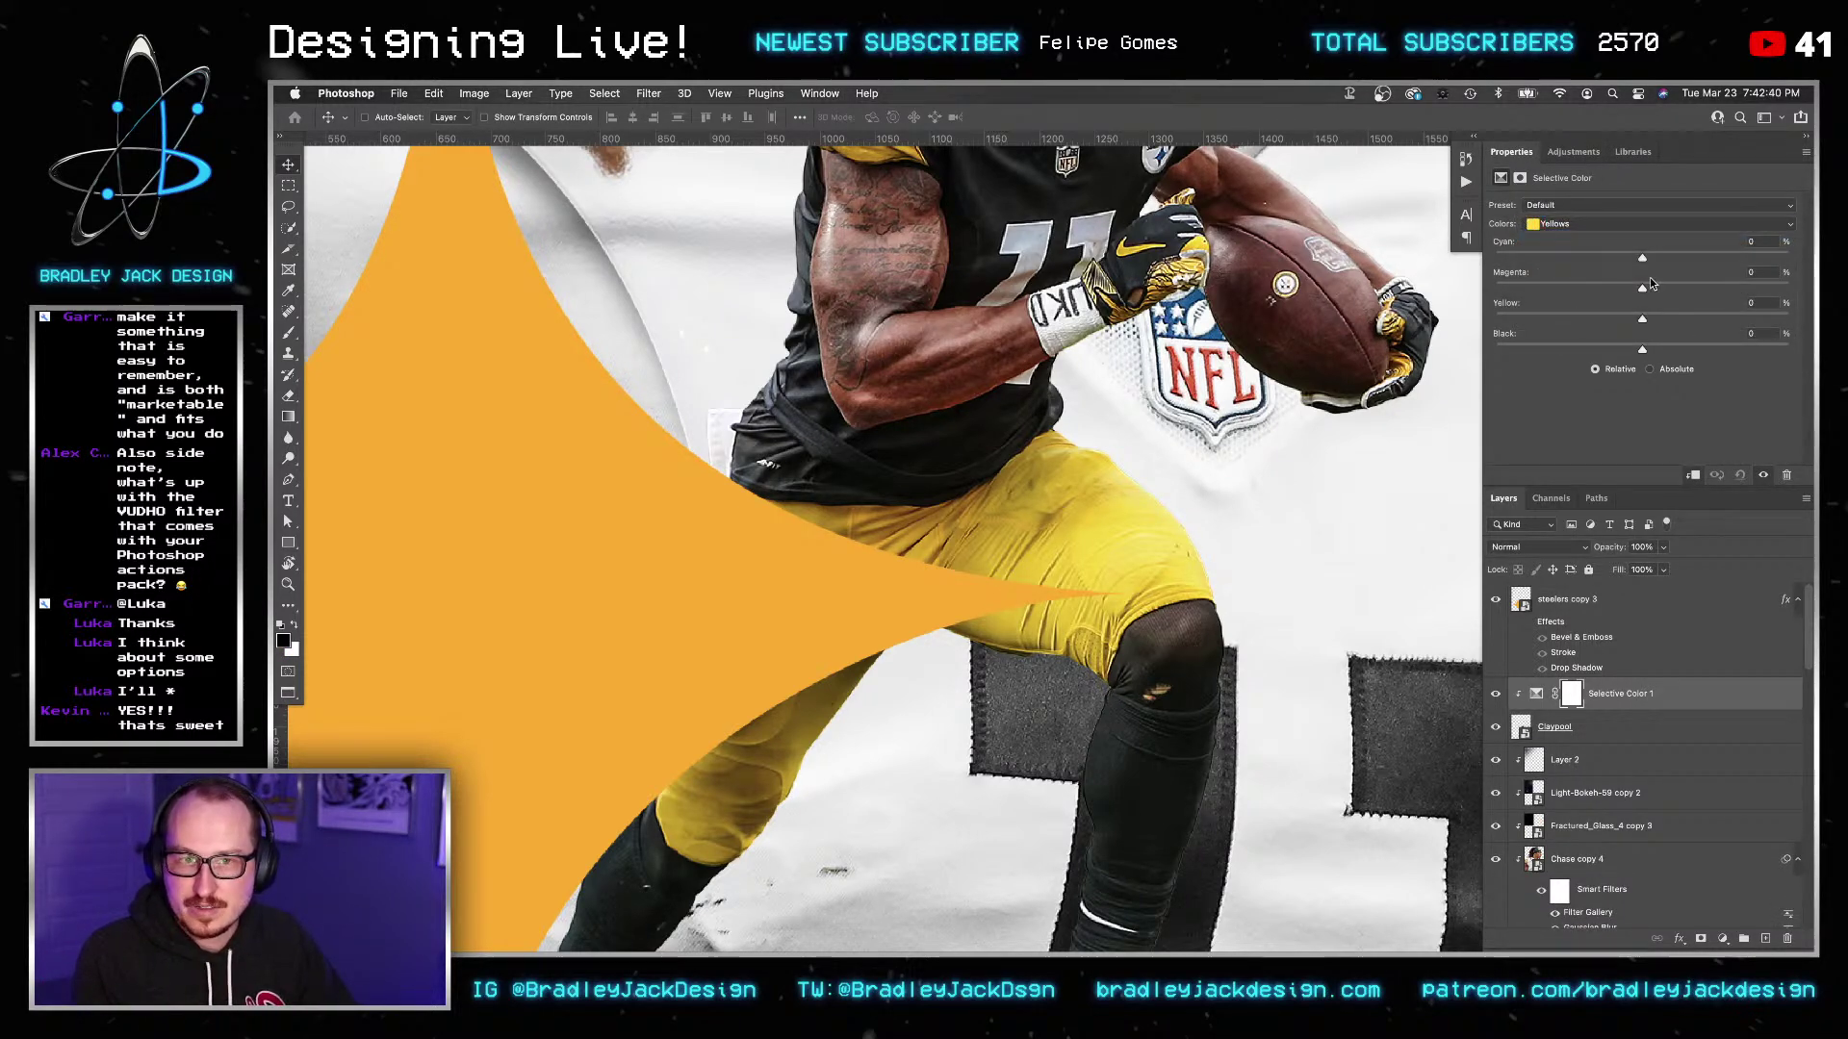
drag(1651, 286, 1600, 252)
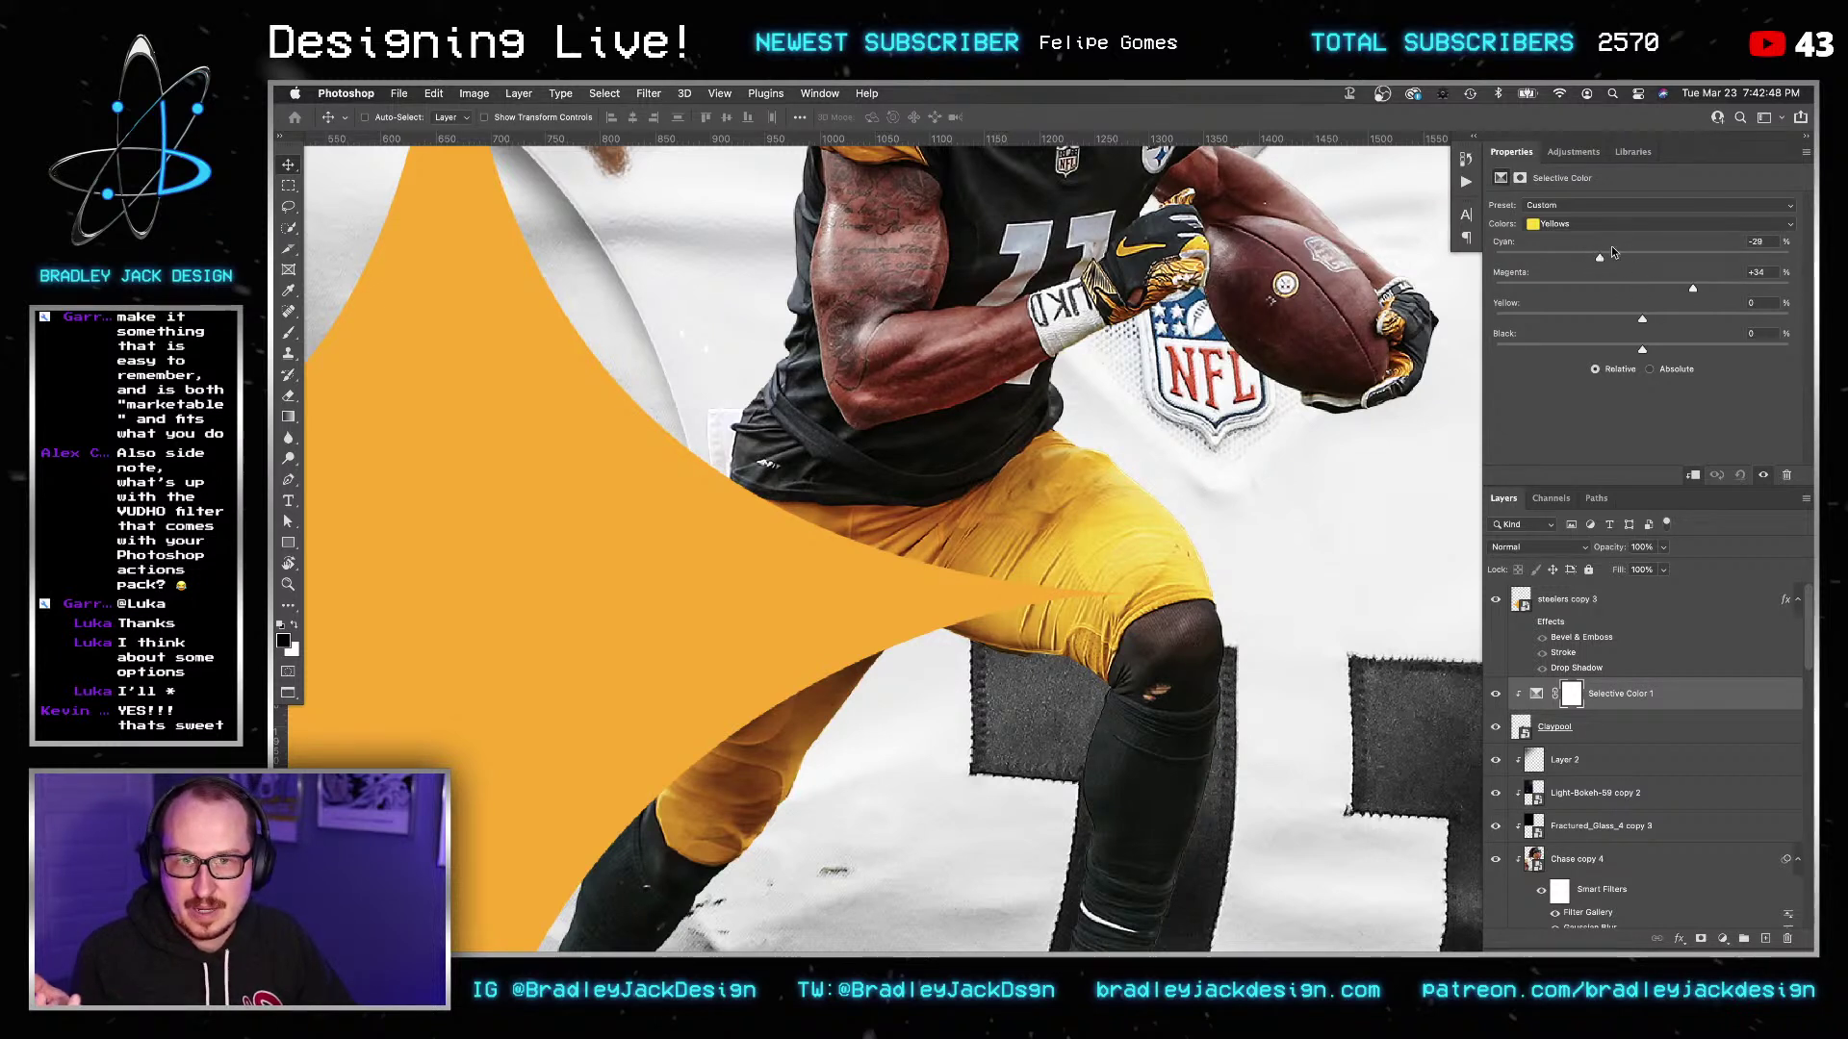
drag(1642, 322, 1574, 315)
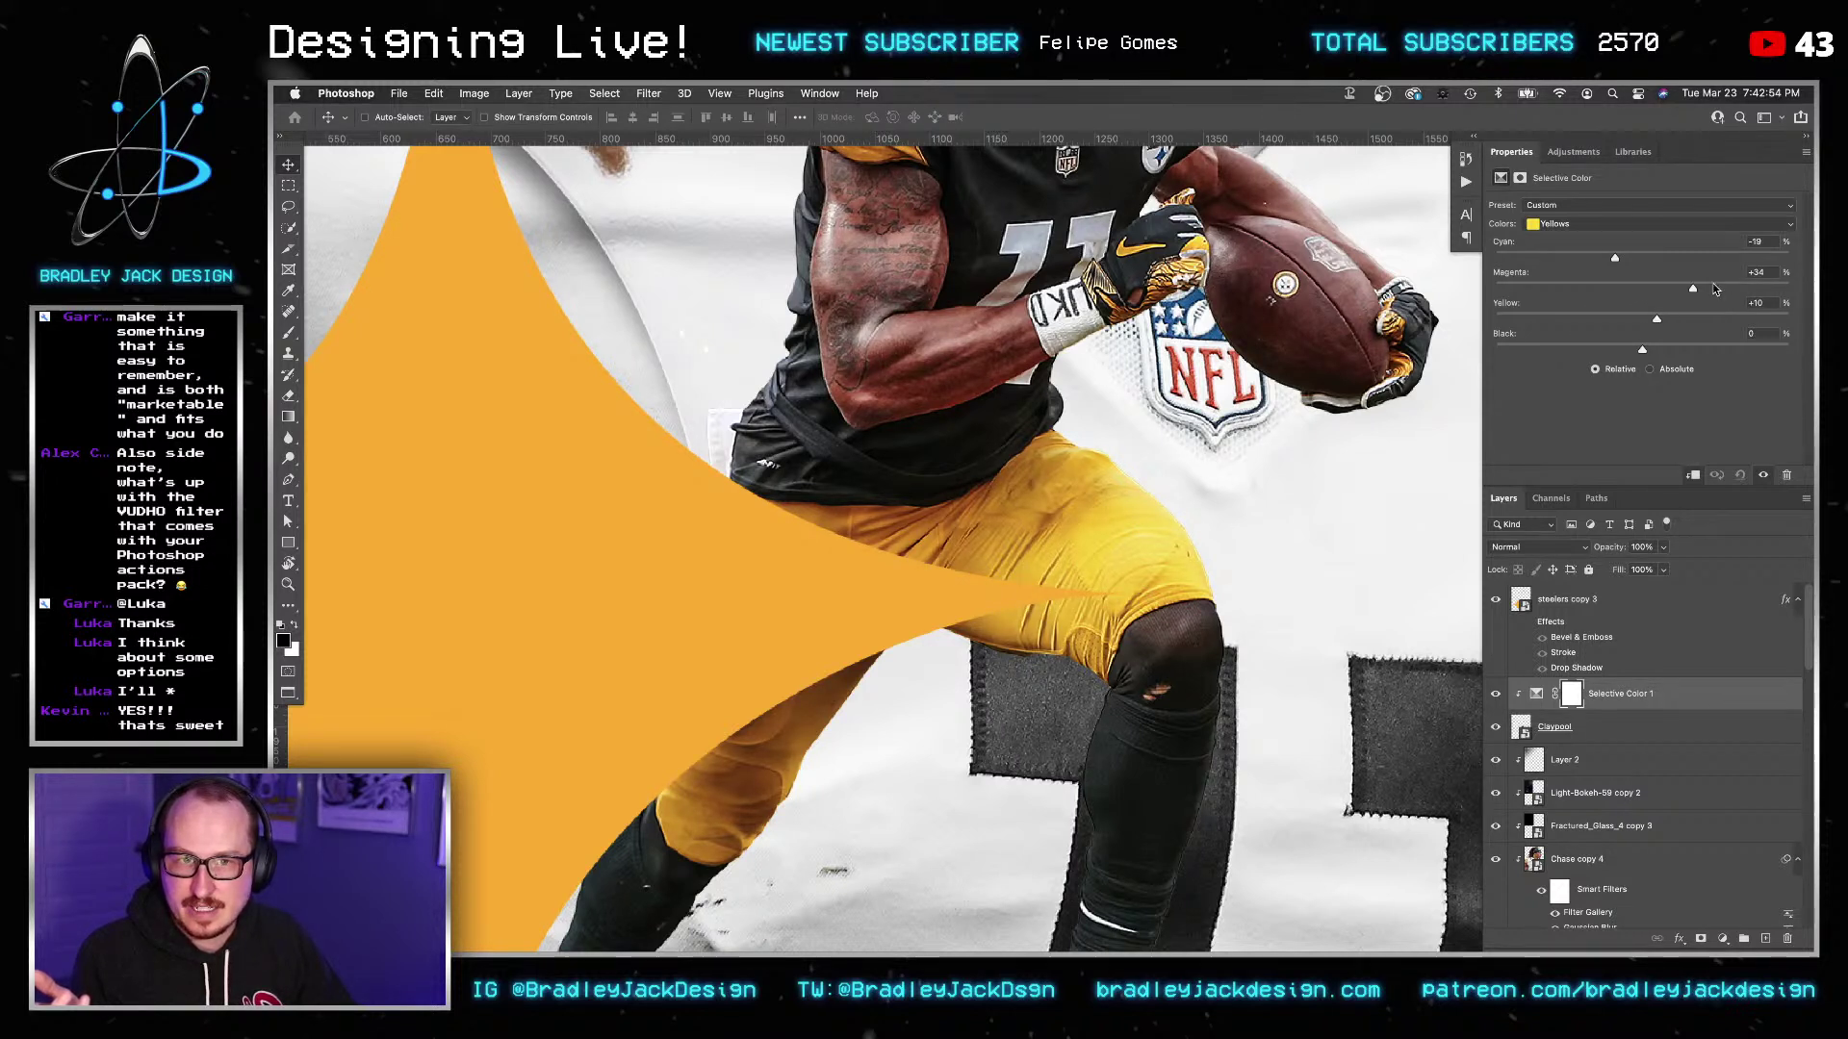
click(1497, 601)
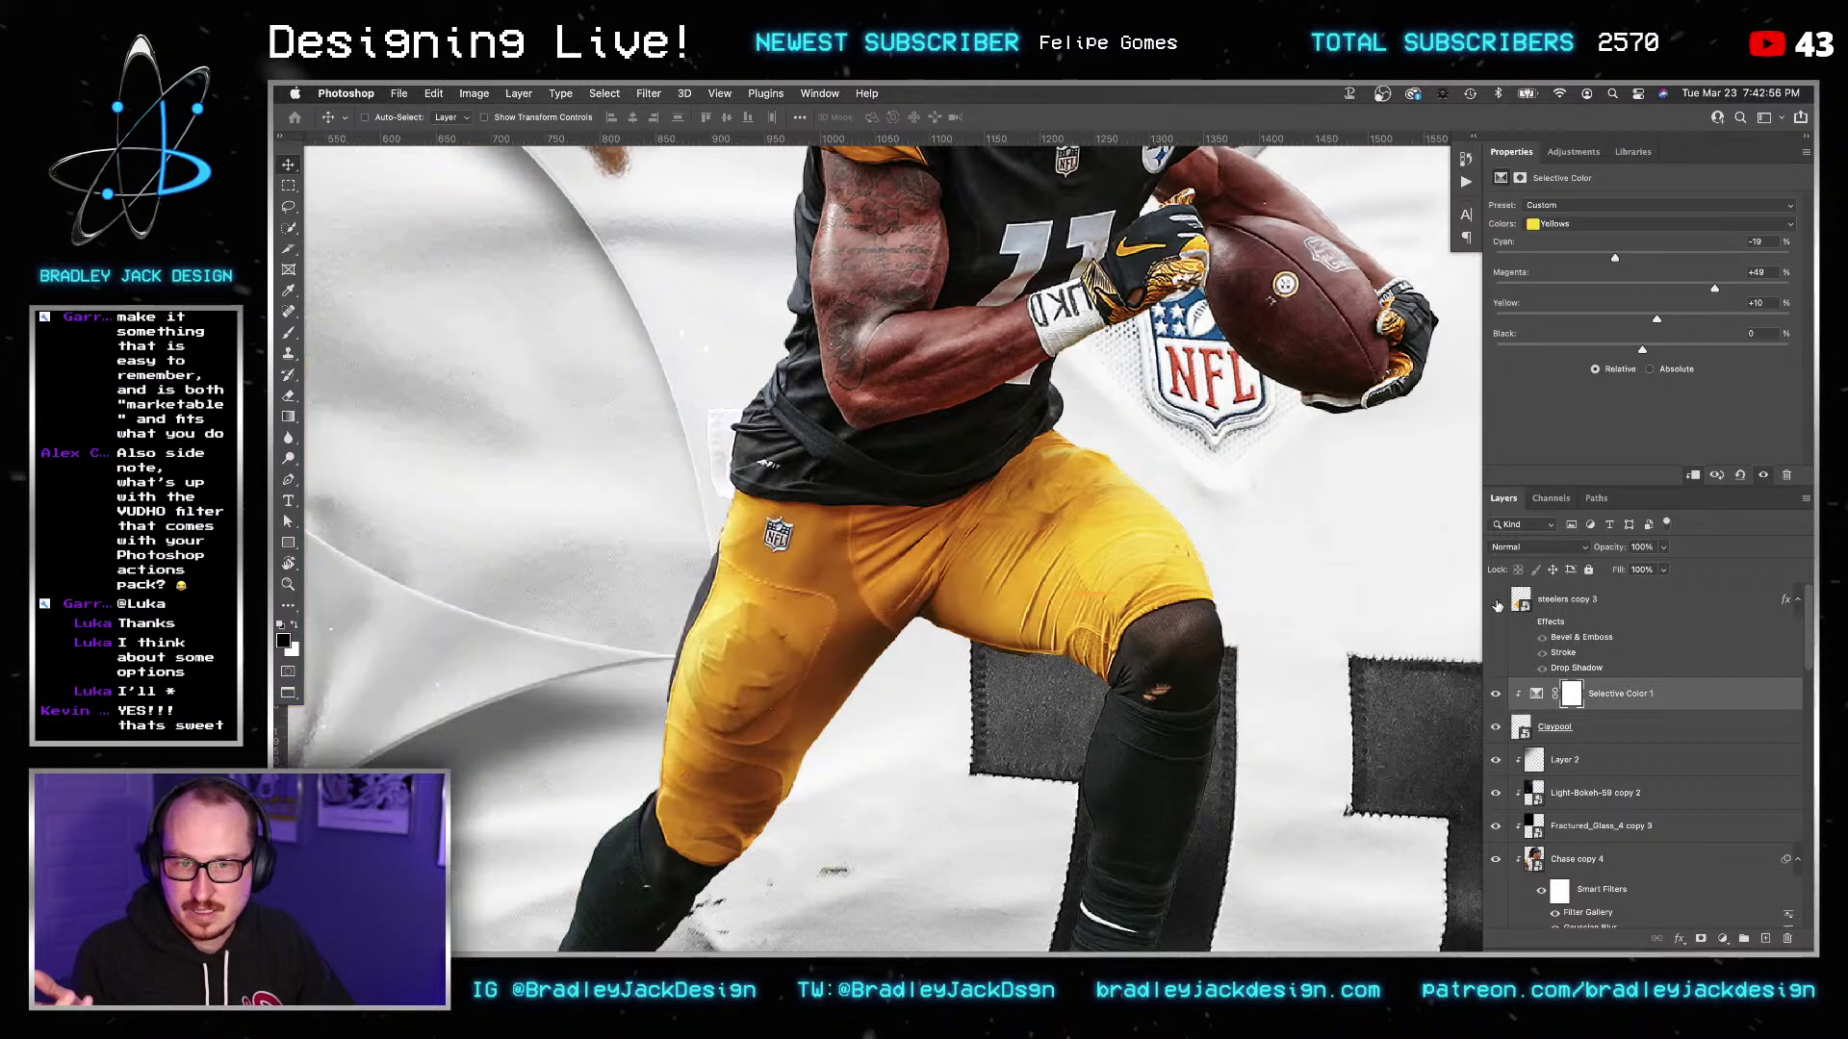
key(super+0)
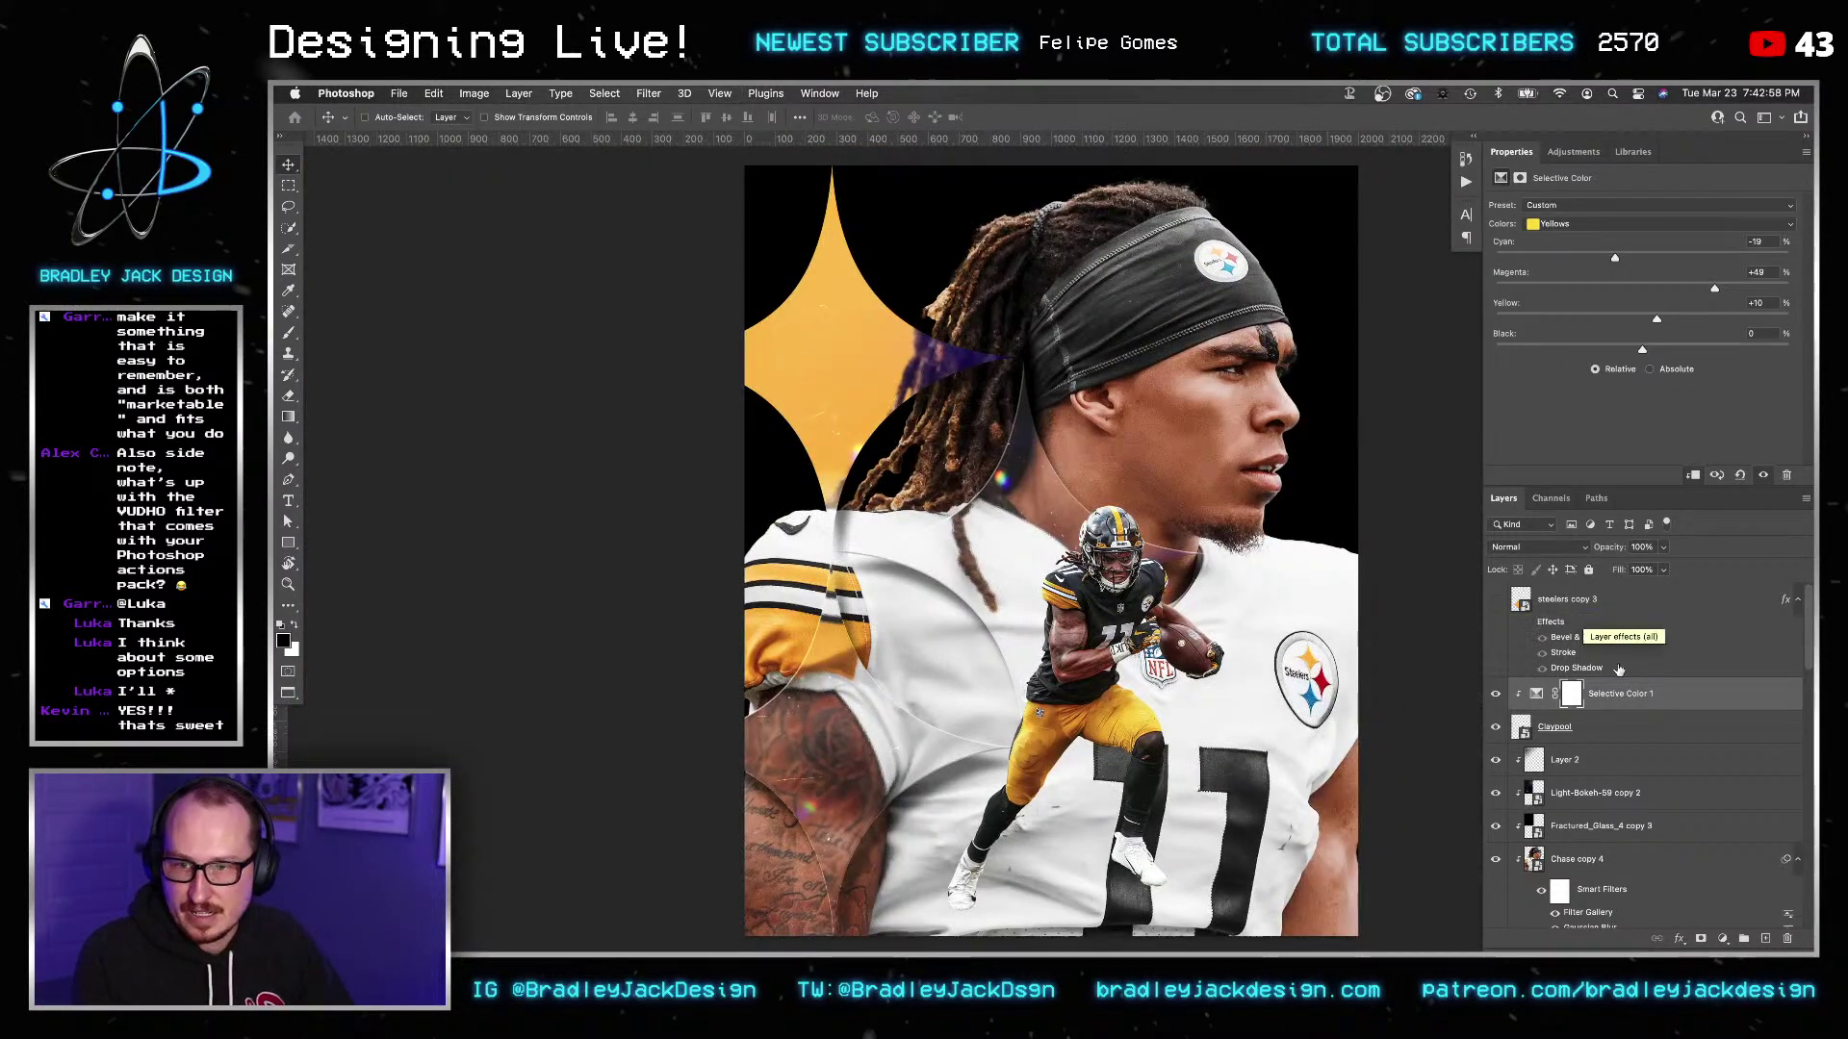
Select the Claypool layer with its Selective Color adjustment and shift the running player slightly right and down.
click(1590, 610)
click(1635, 721)
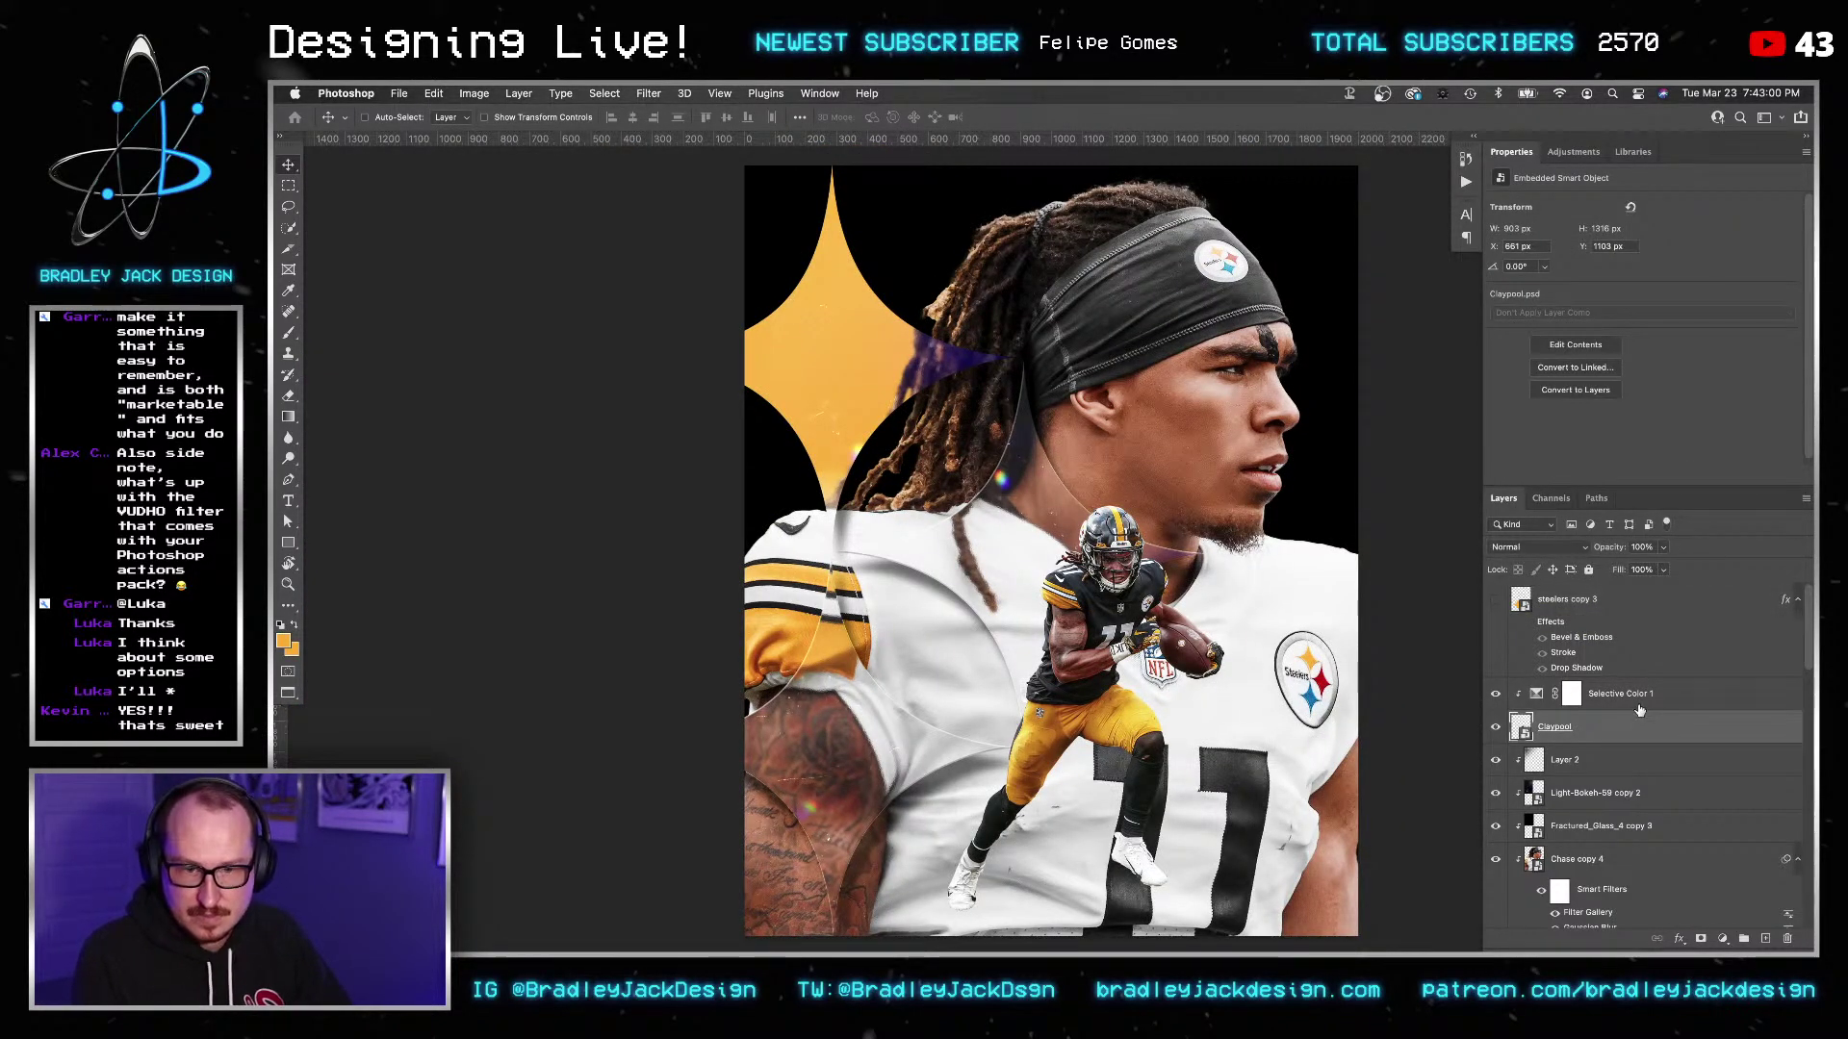
shift+click(1639, 707)
key(shift+Right)
key(shift+Down)
key(shift+Right)
key(shift+Down)
key(shift+Right)
key(shift+Down)
key(shift+Right)
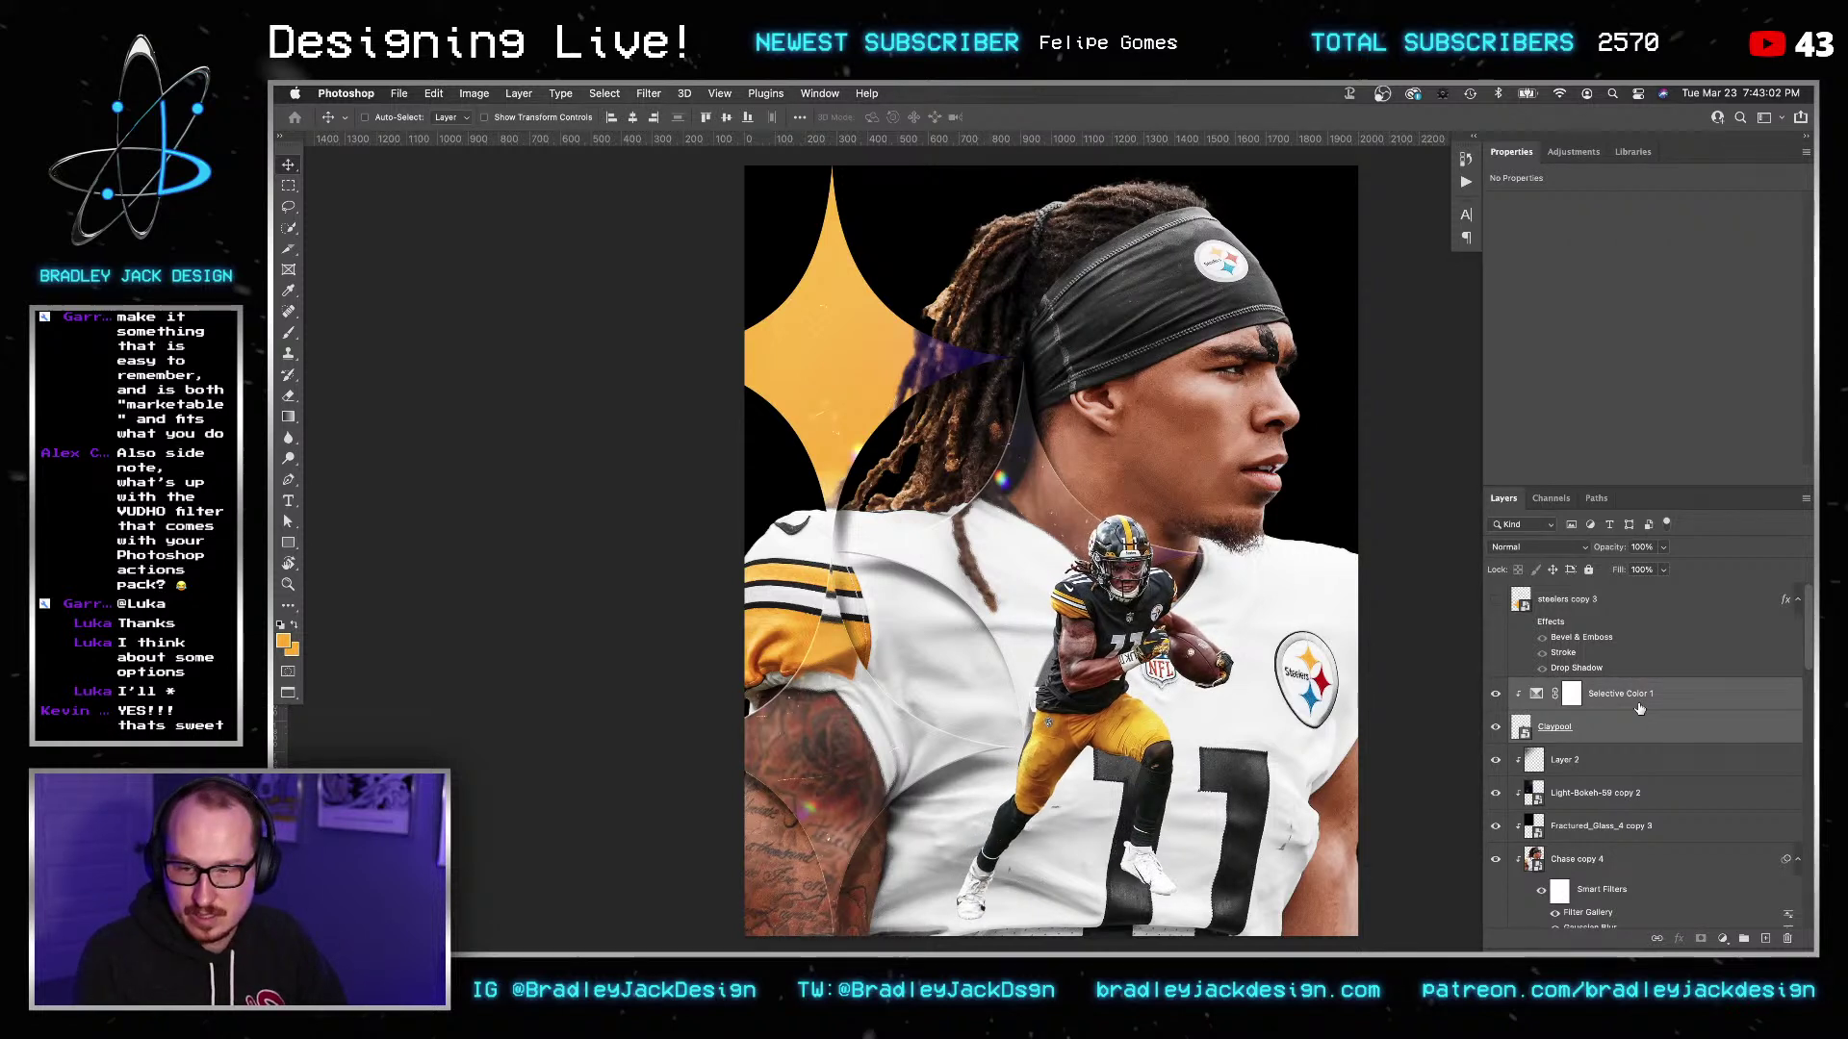
Nudge the running player slightly down and right, and try out a lower placement.
key(shift+Down)
key(shift+Right)
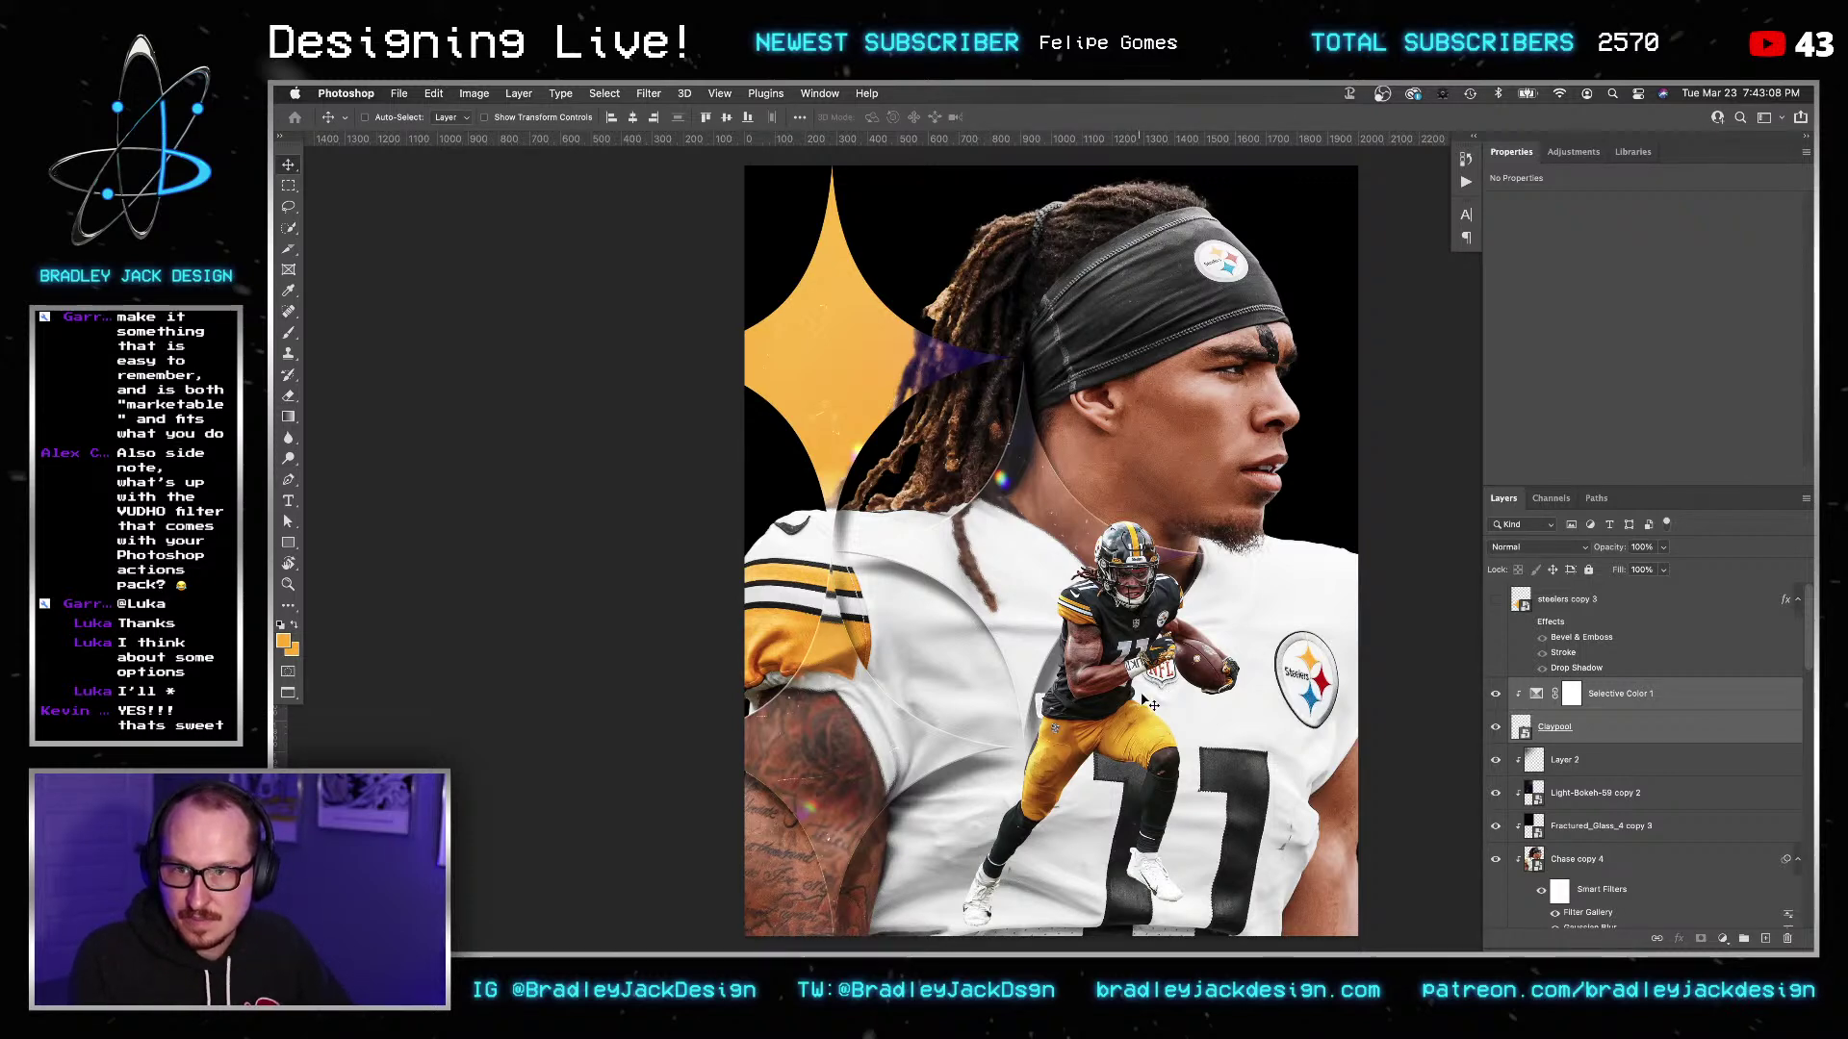
key(ctrl+t)
drag(1167, 690, 1154, 739)
key(ctrl+z)
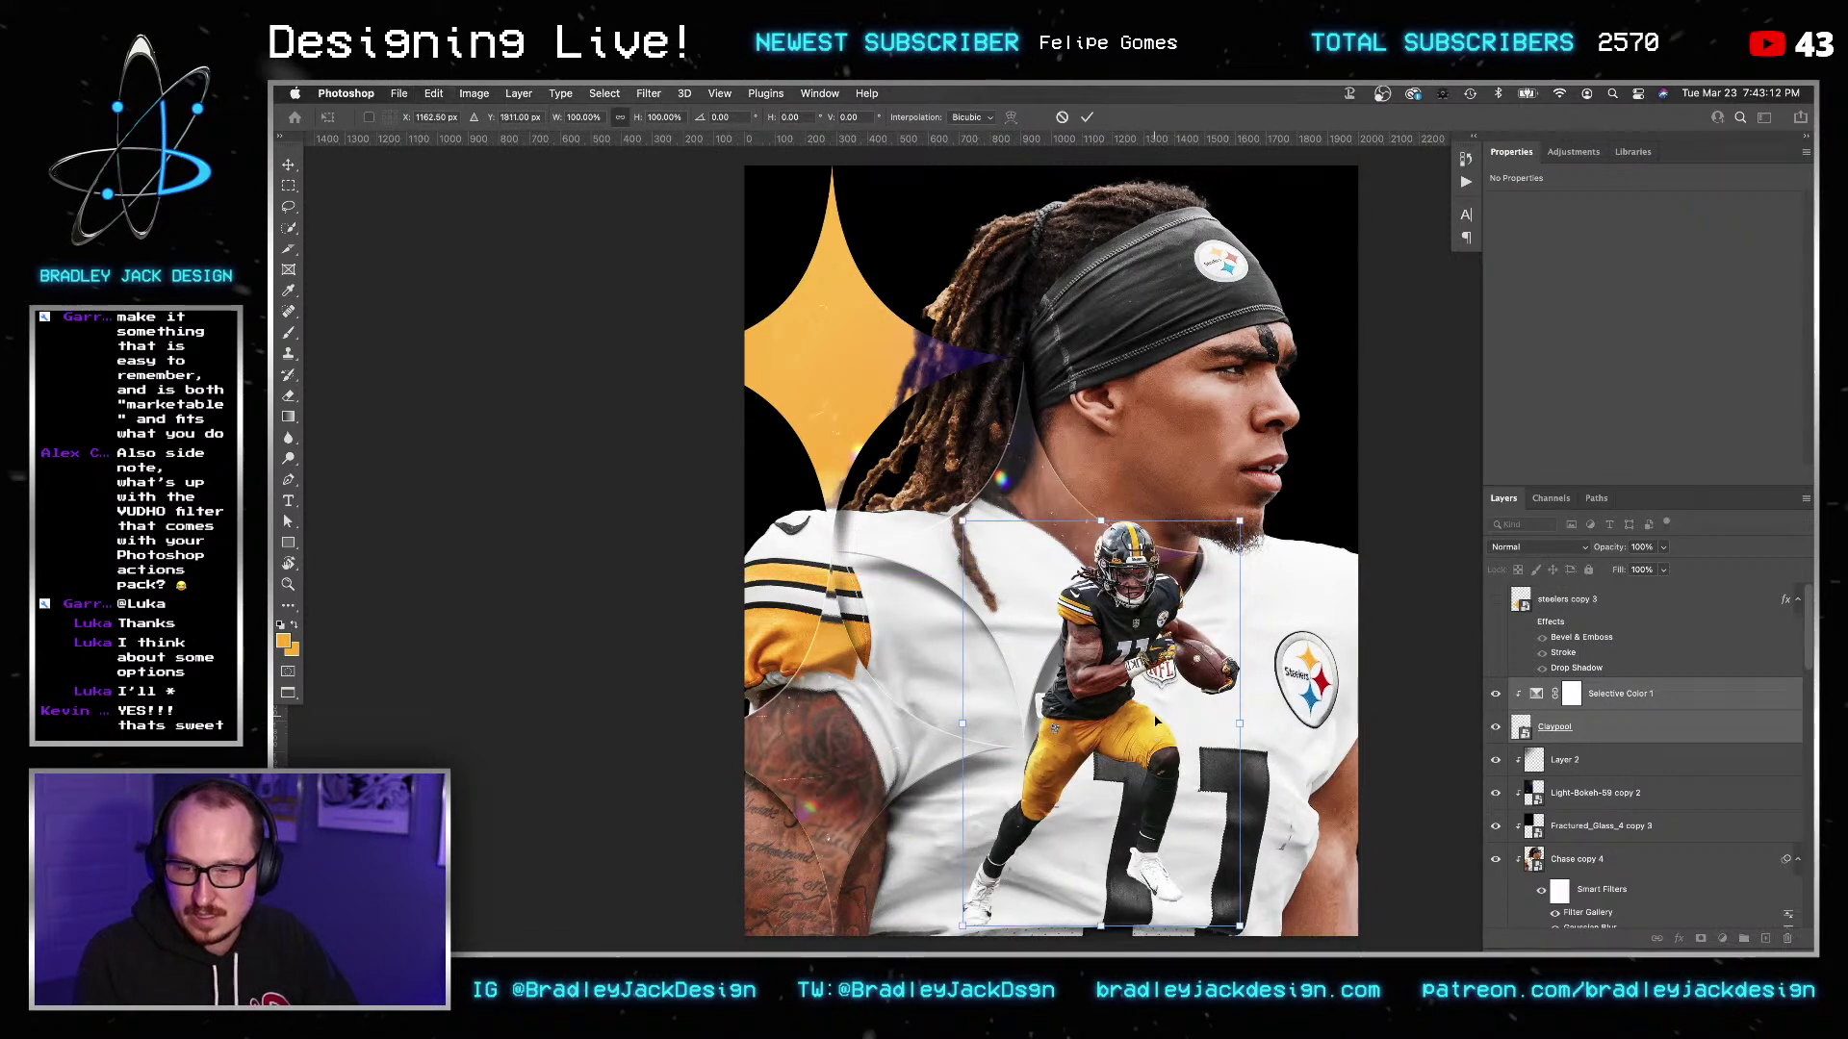
key(Return)
Nudge the running player up and scale him with his Selective Color adjustment to about 93%.
key(shift+Up)
key(shift+Up)
key(shift+Up)
key(shift+Up)
key(shift+Up)
key(ctrl+t)
drag(1242, 487, 1214, 515)
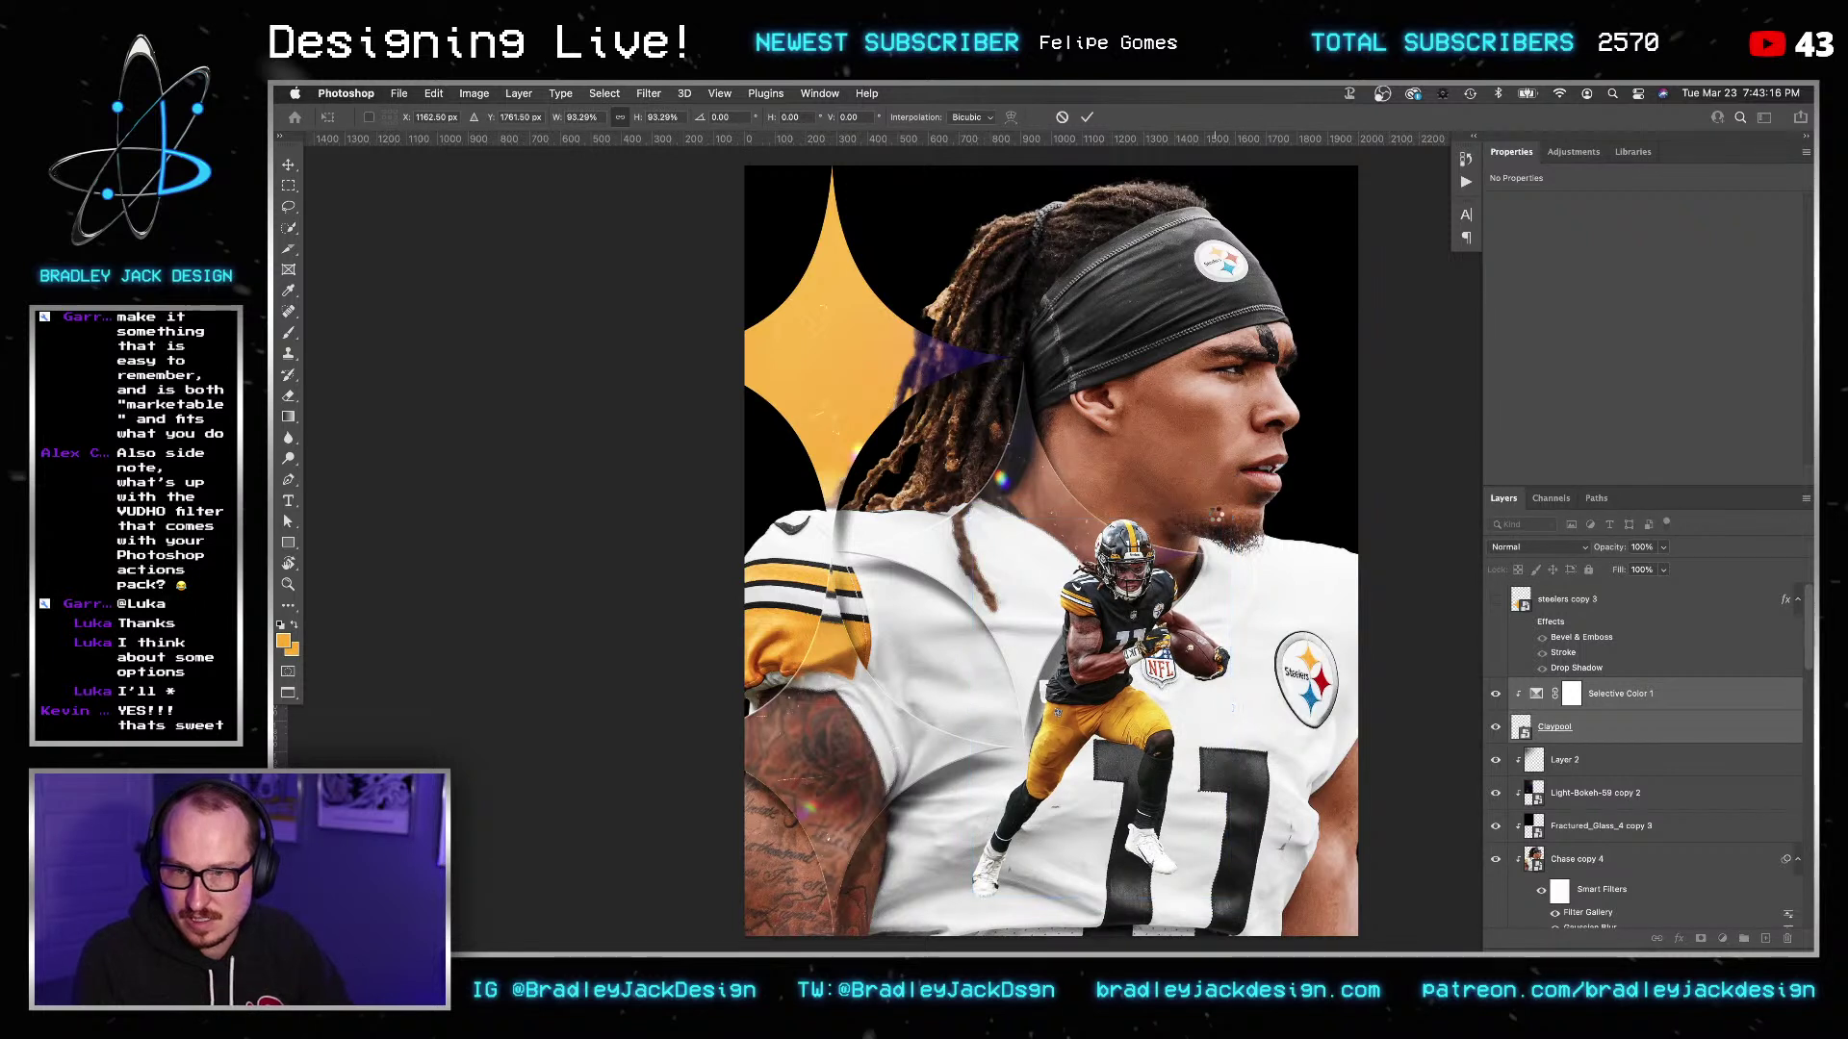
key(Return)
Shift the running player left so his legs clear more of the large jersey number.
key(shift+Left)
key(shift+Left)
key(shift+Left)
key(shift+Left)
key(shift+Left)
key(shift+Left)
key(shift+Left)
key(shift+Left)
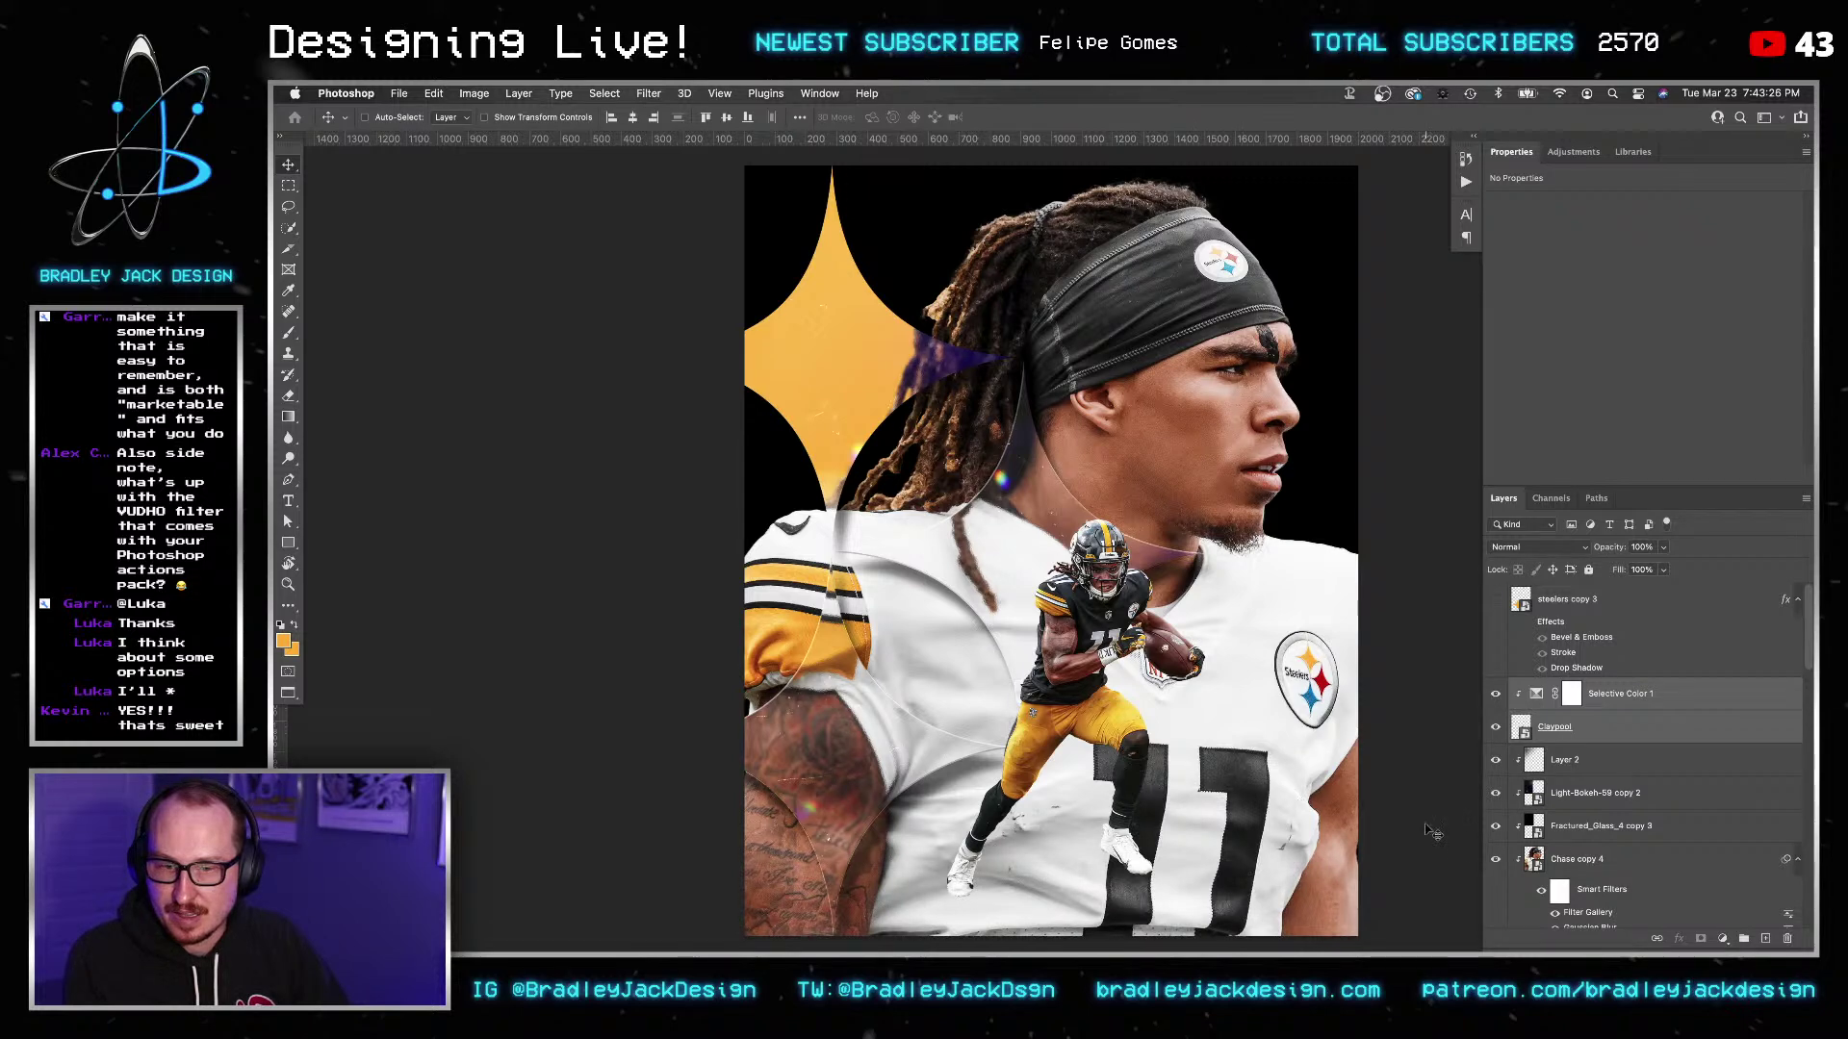
Show the stillcurtain photo layer with its orange overlay and place it beneath the Chase layer.
scroll(1528, 844, down, 5)
click(1497, 750)
click(1551, 751)
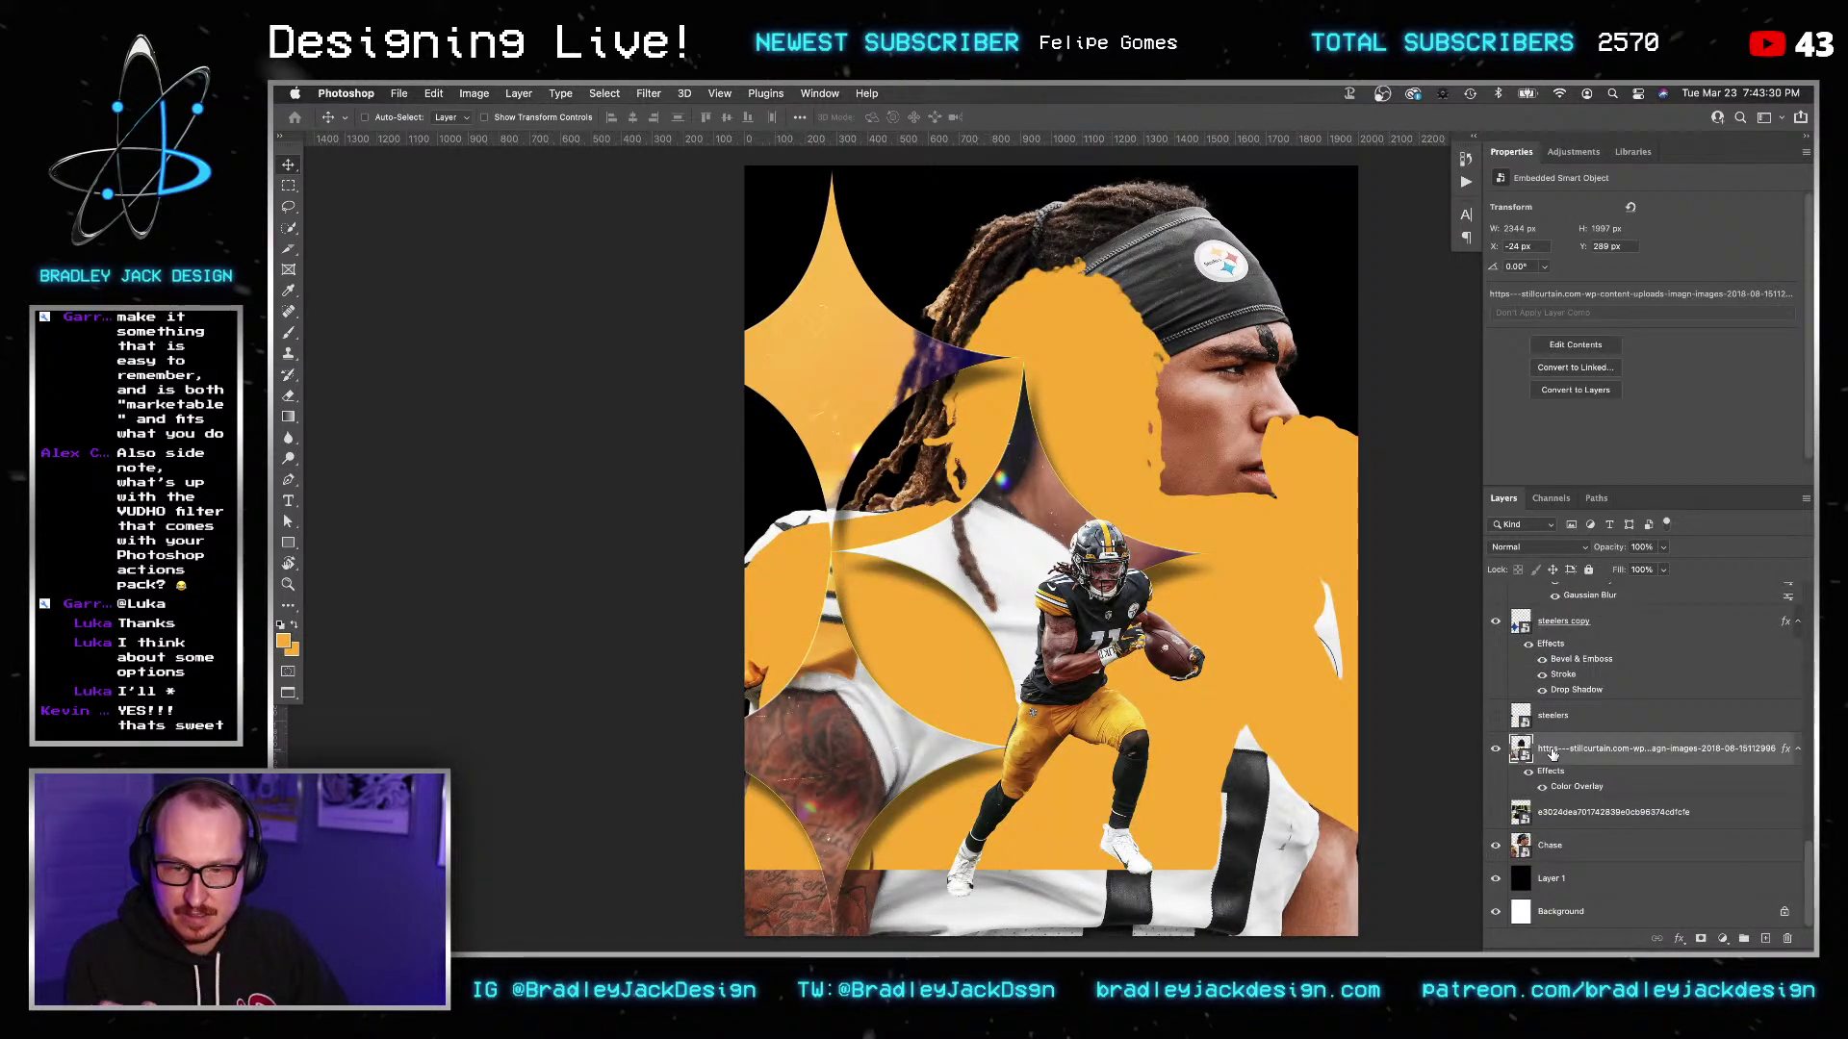
key(super+bracketleft)
key(super+bracketleft)
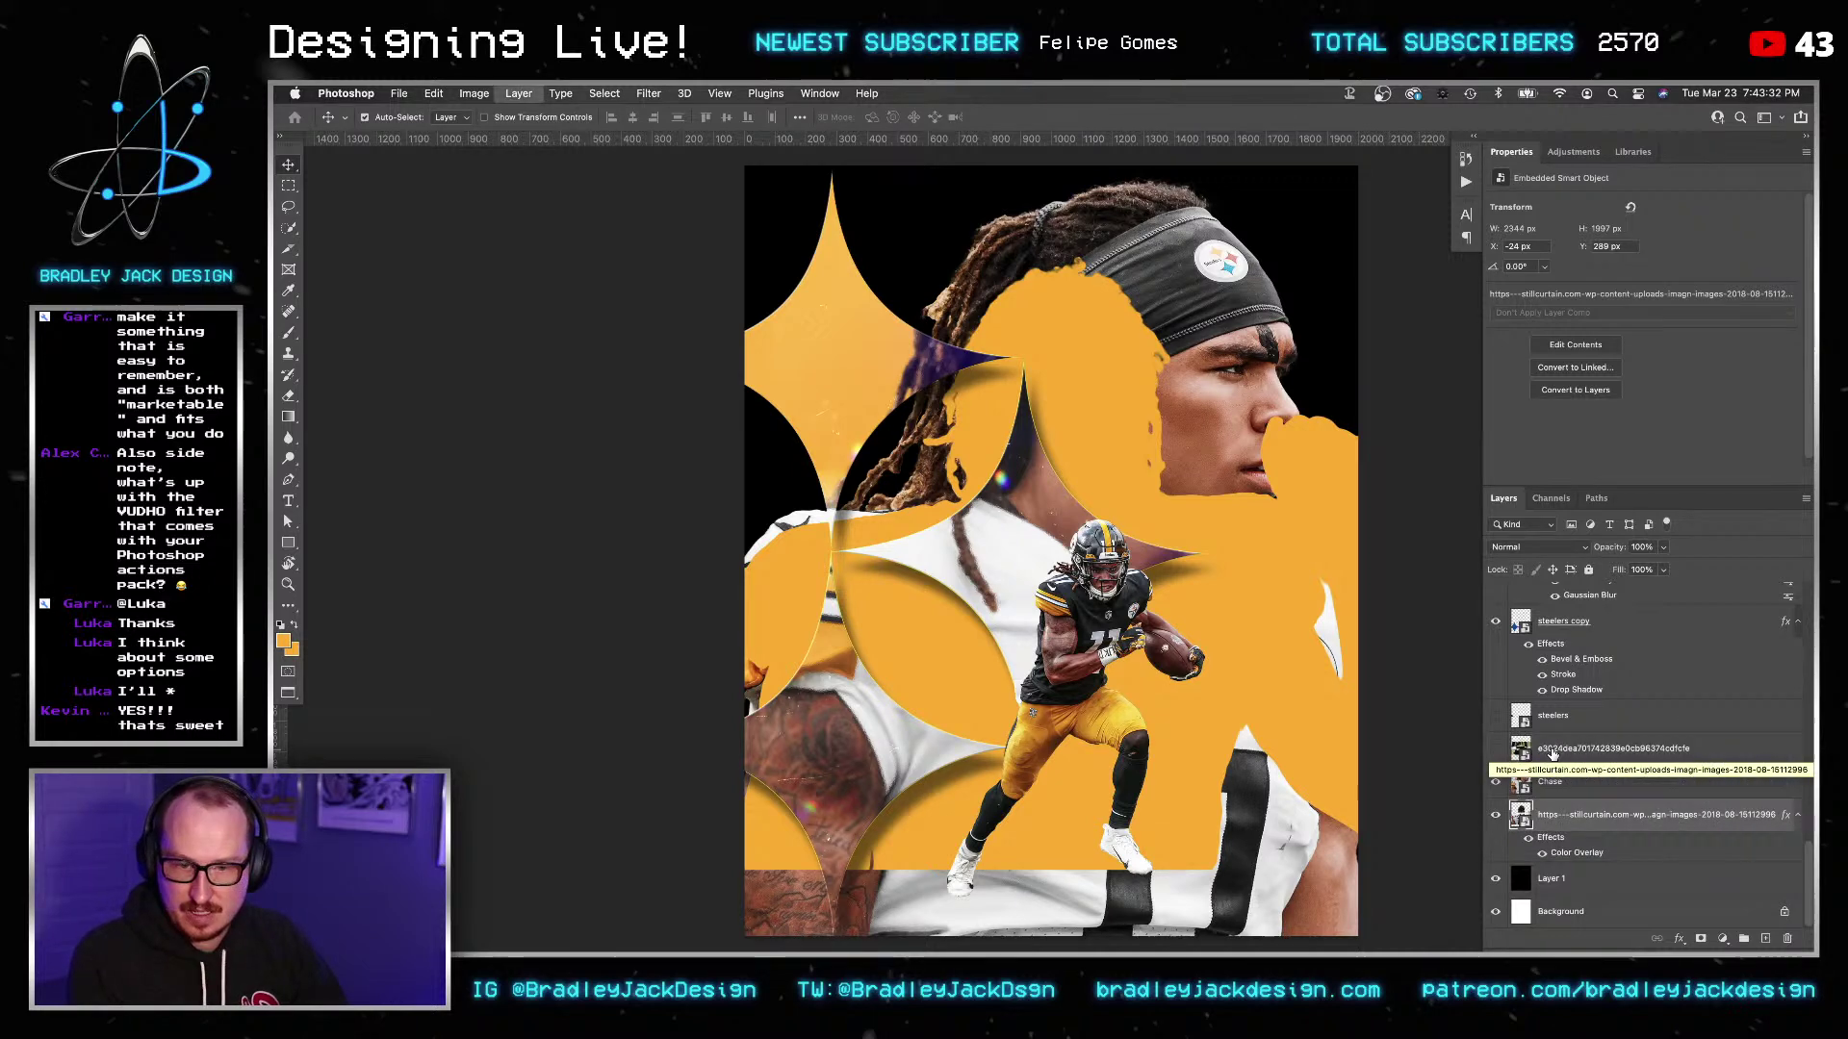
Enlarge the orange-overlaid photo to about 84% and shift it up behind Chase's head and shoulders.
key(super+t)
drag(607, 869, 466, 953)
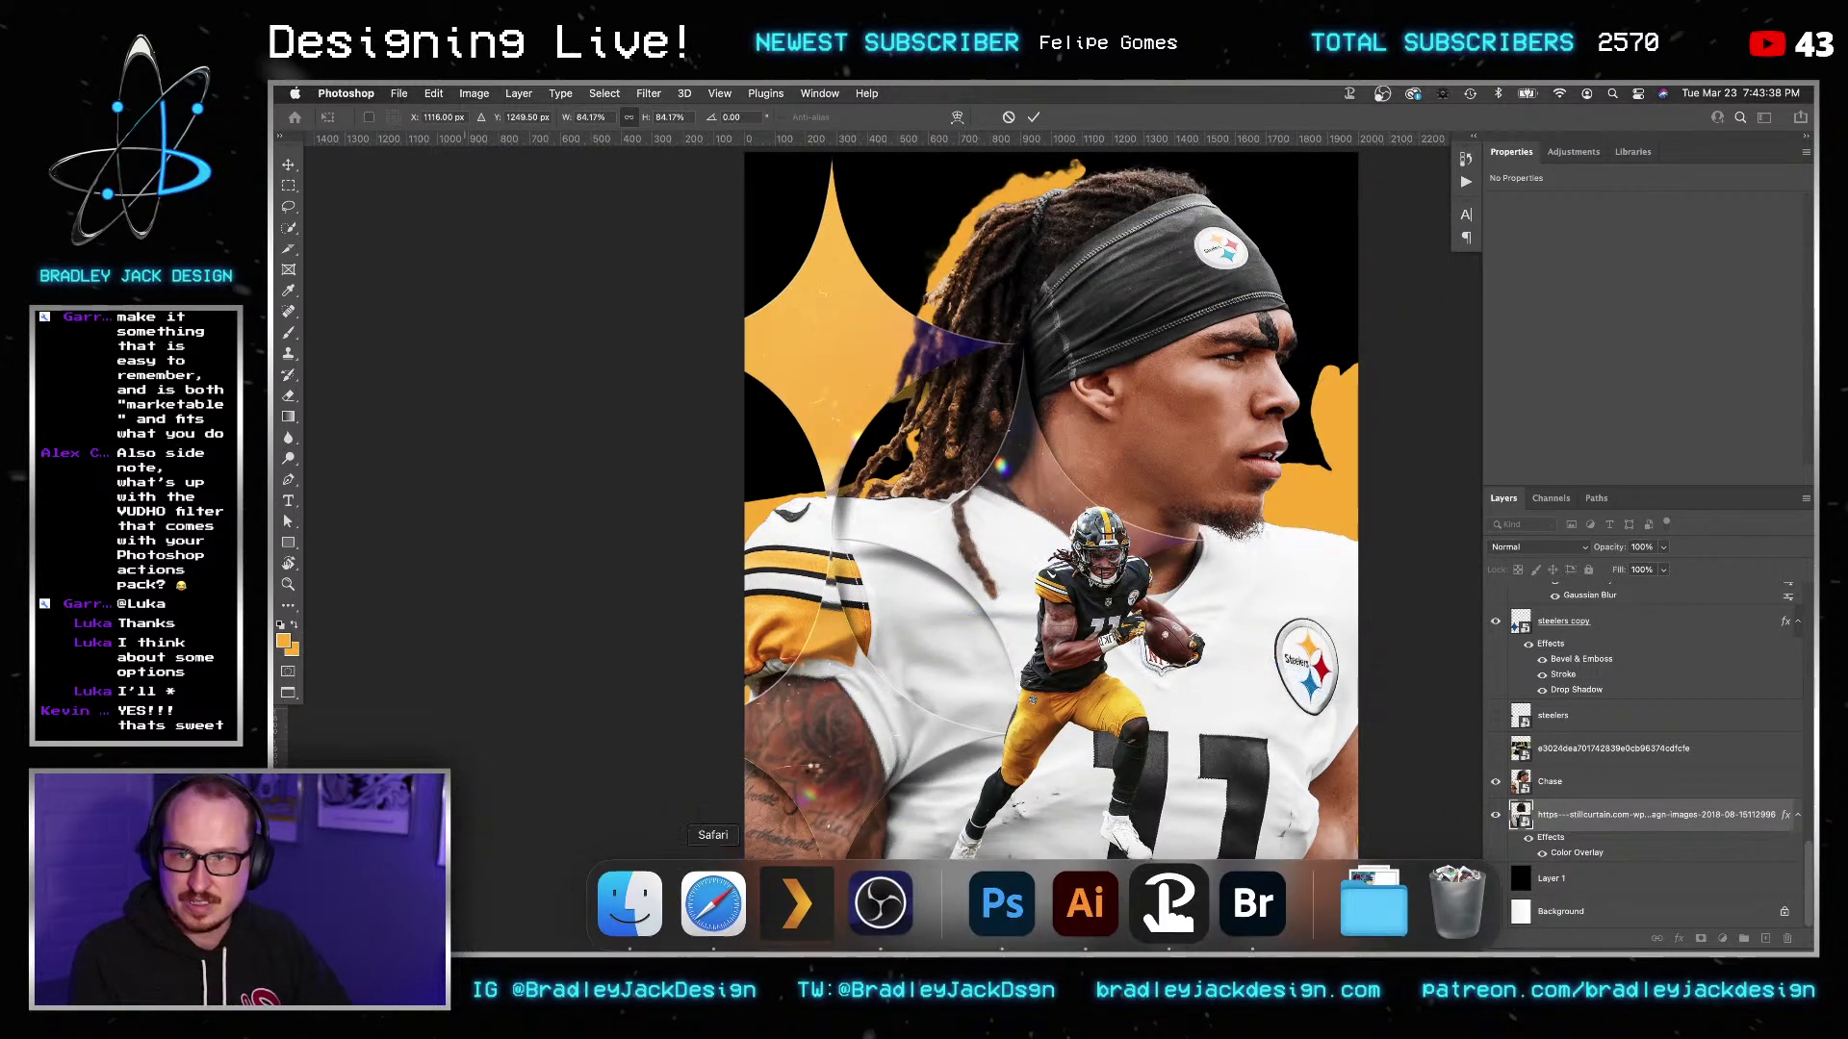
key(Return)
drag(1059, 752, 1092, 717)
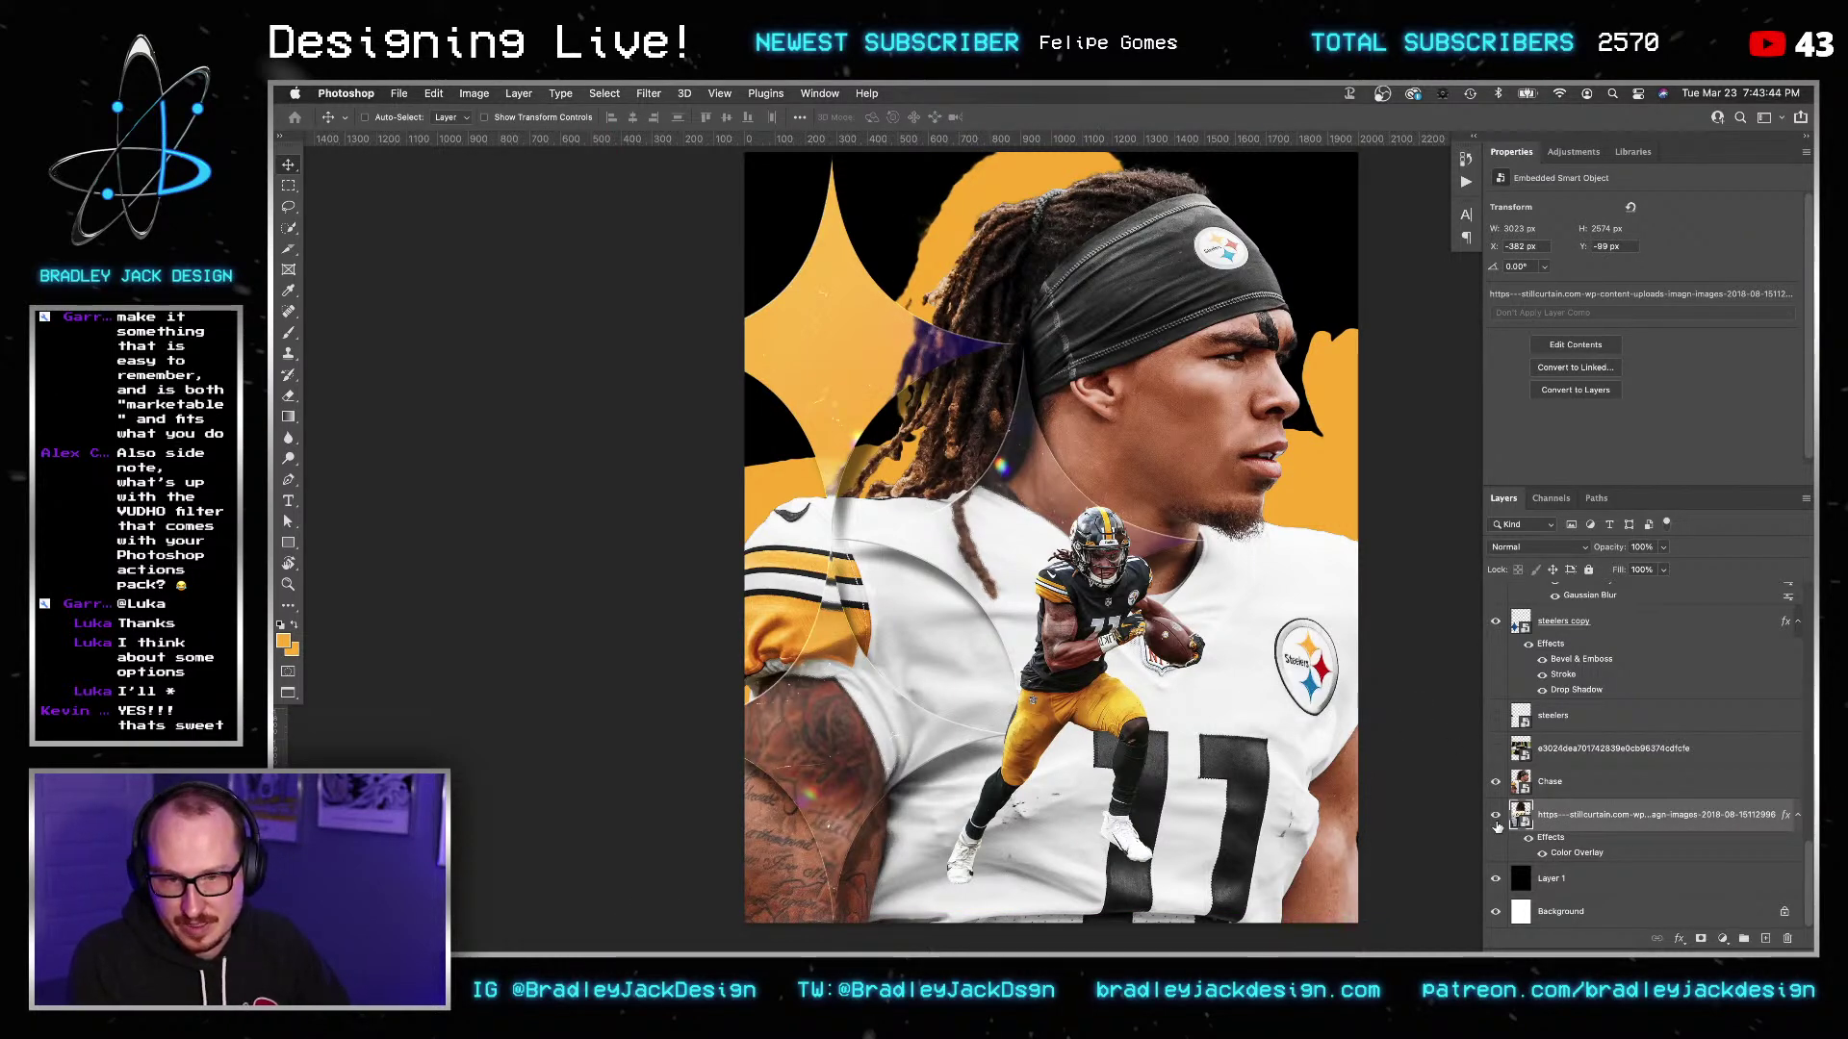
Try the stillcurtain photo higher behind Chase without its Color Overlay, and delete the photo's layer.
click(1543, 854)
key(ctrl+t)
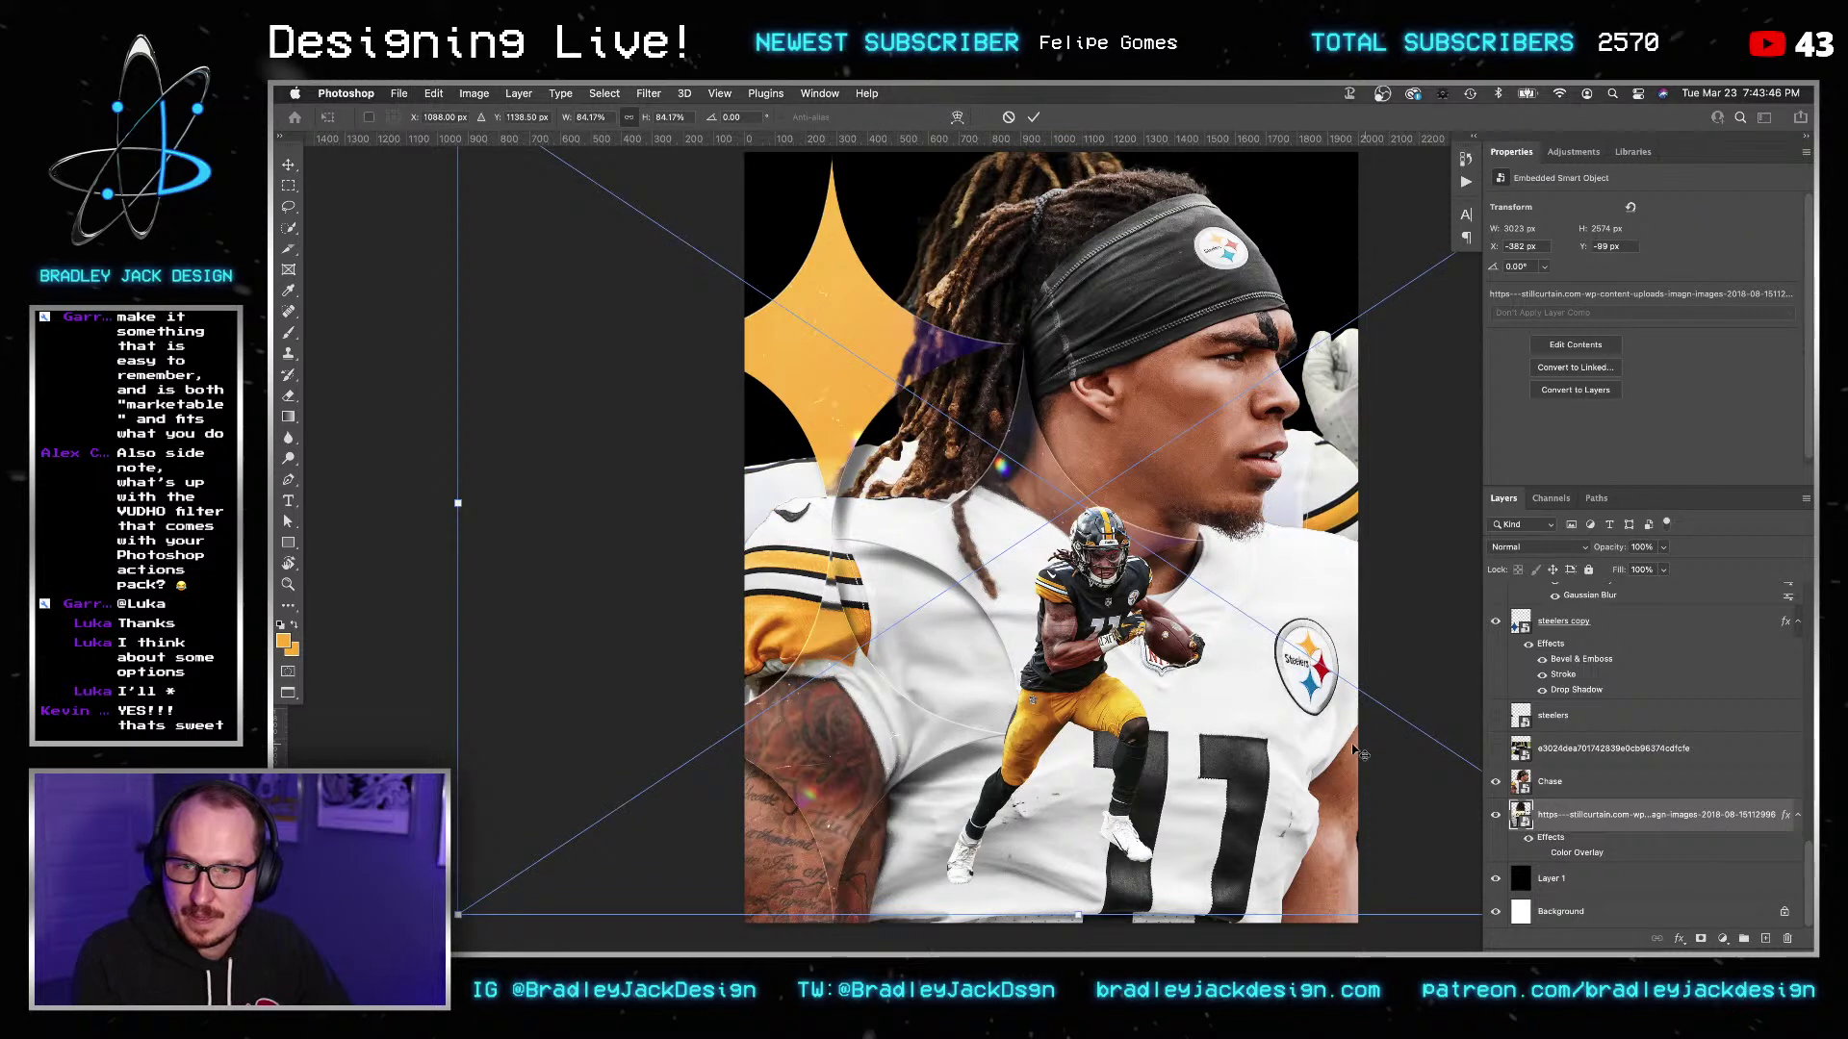
drag(1339, 576, 1339, 575)
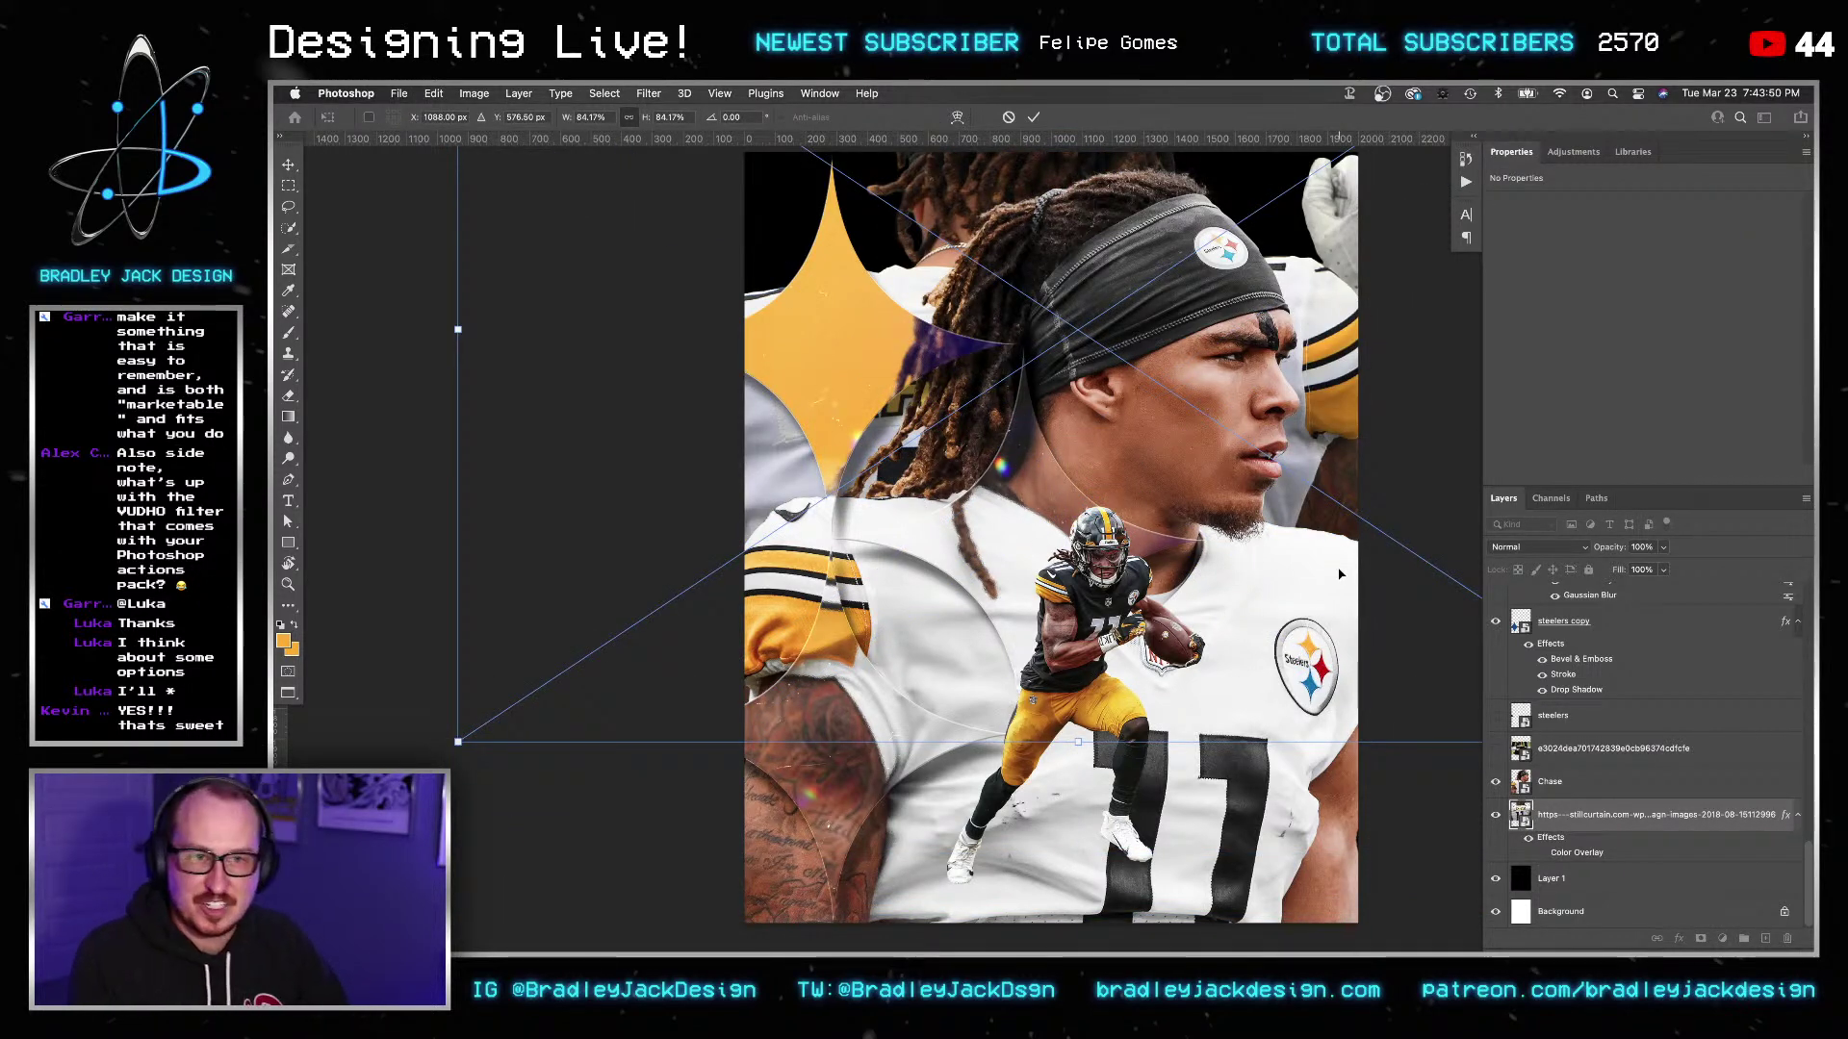
key(Return)
scroll(1277, 546, down, 3)
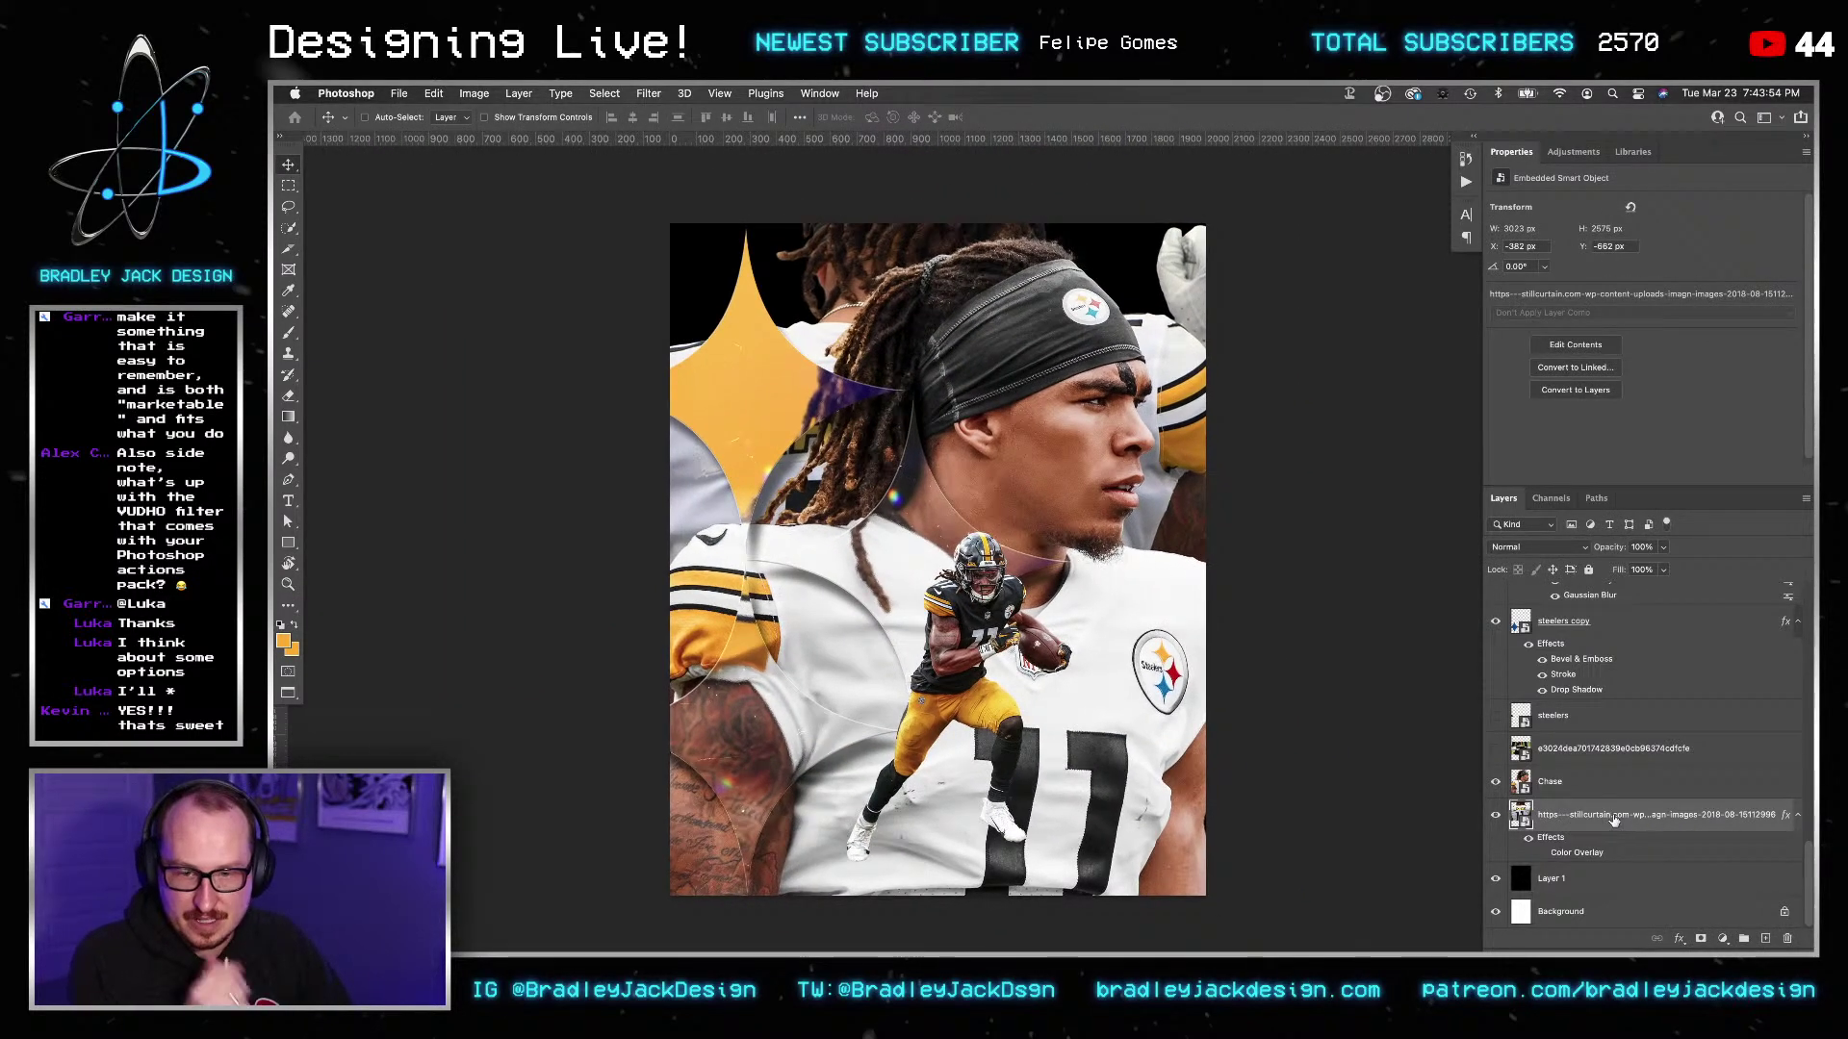
key(BackSpace)
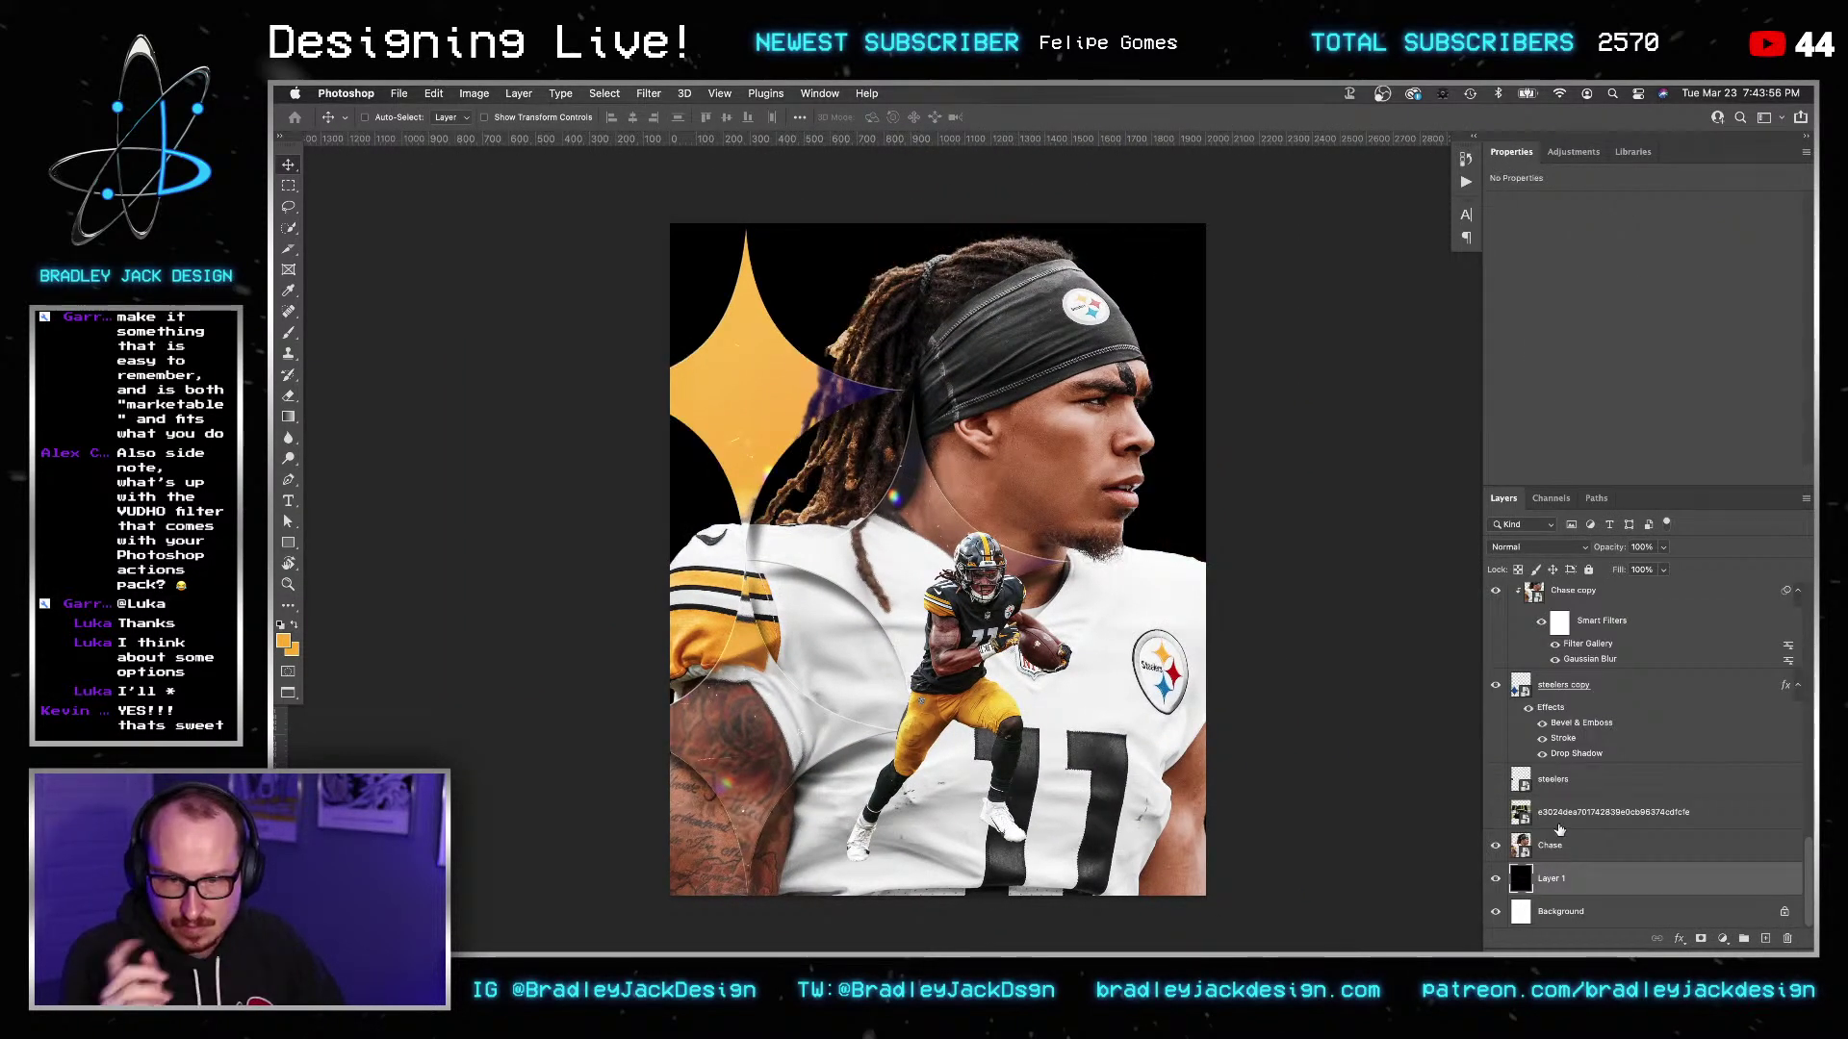
Show the back-view helmet photo, place its layer beneath Chase, and hide the Chase layer.
click(1561, 814)
click(1496, 812)
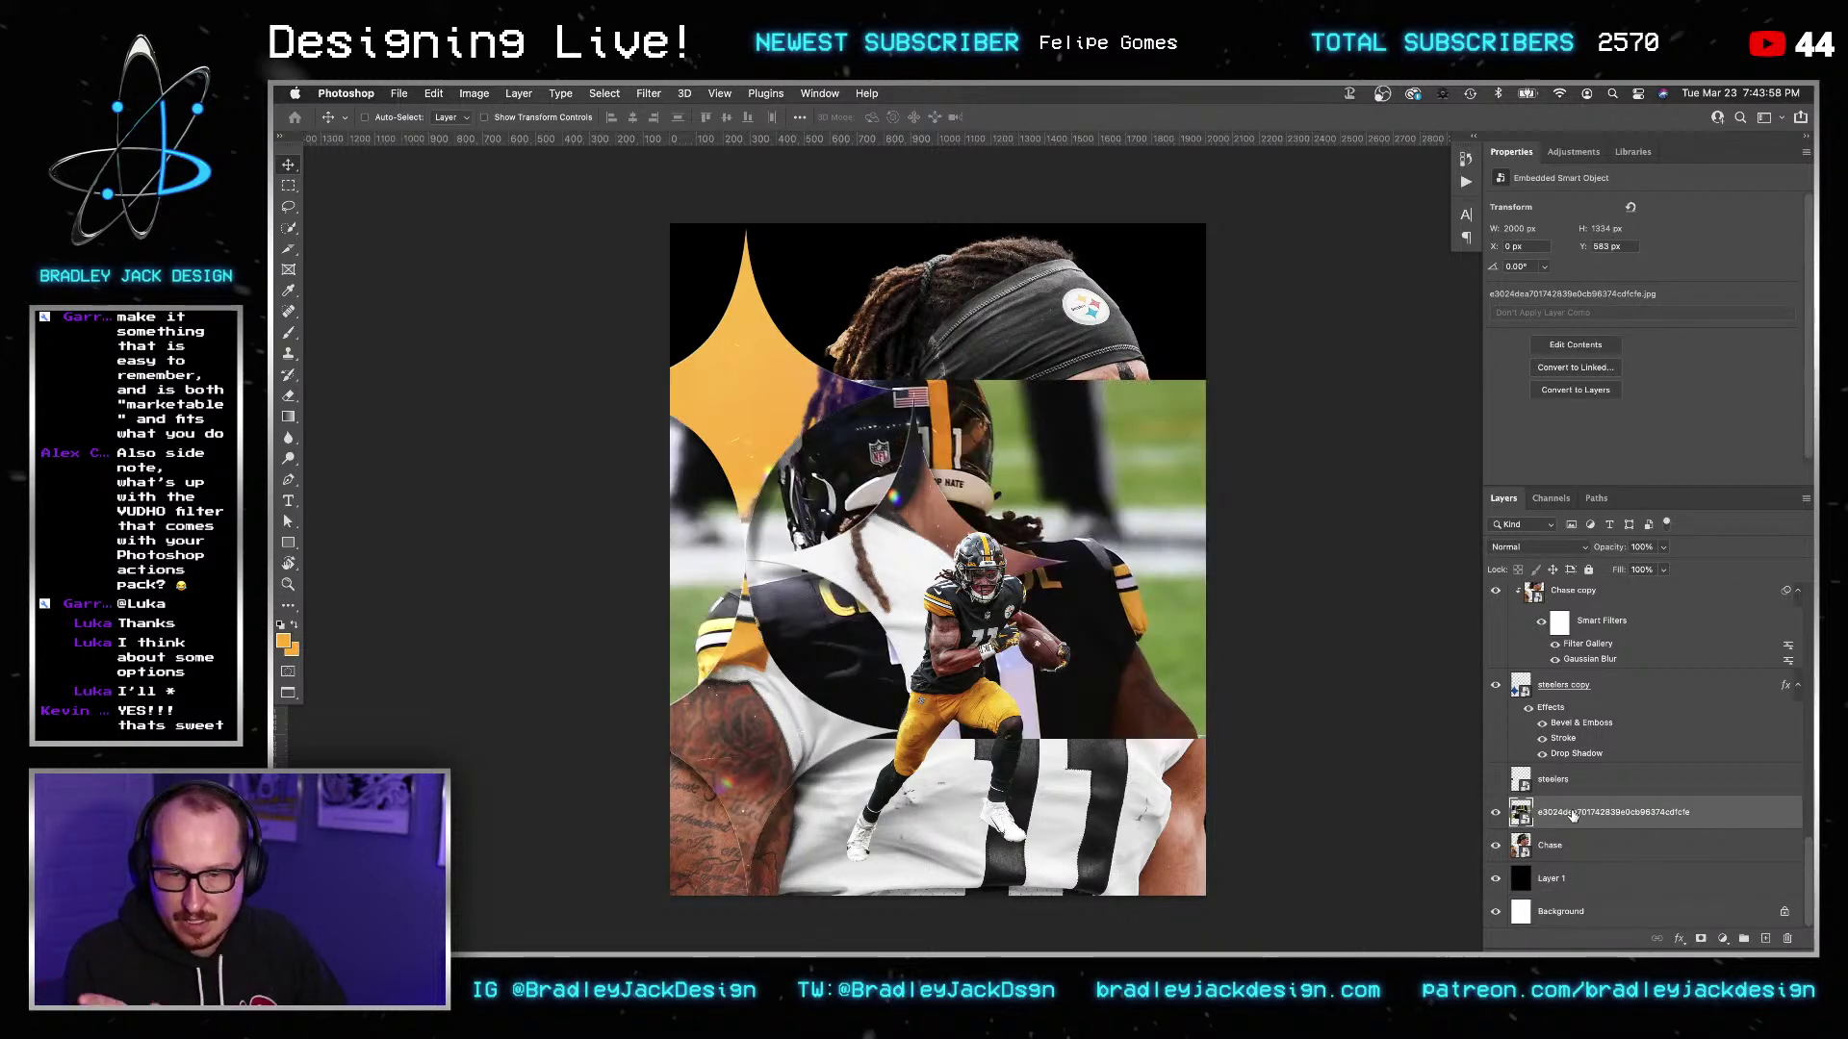
key(super+bracketleft)
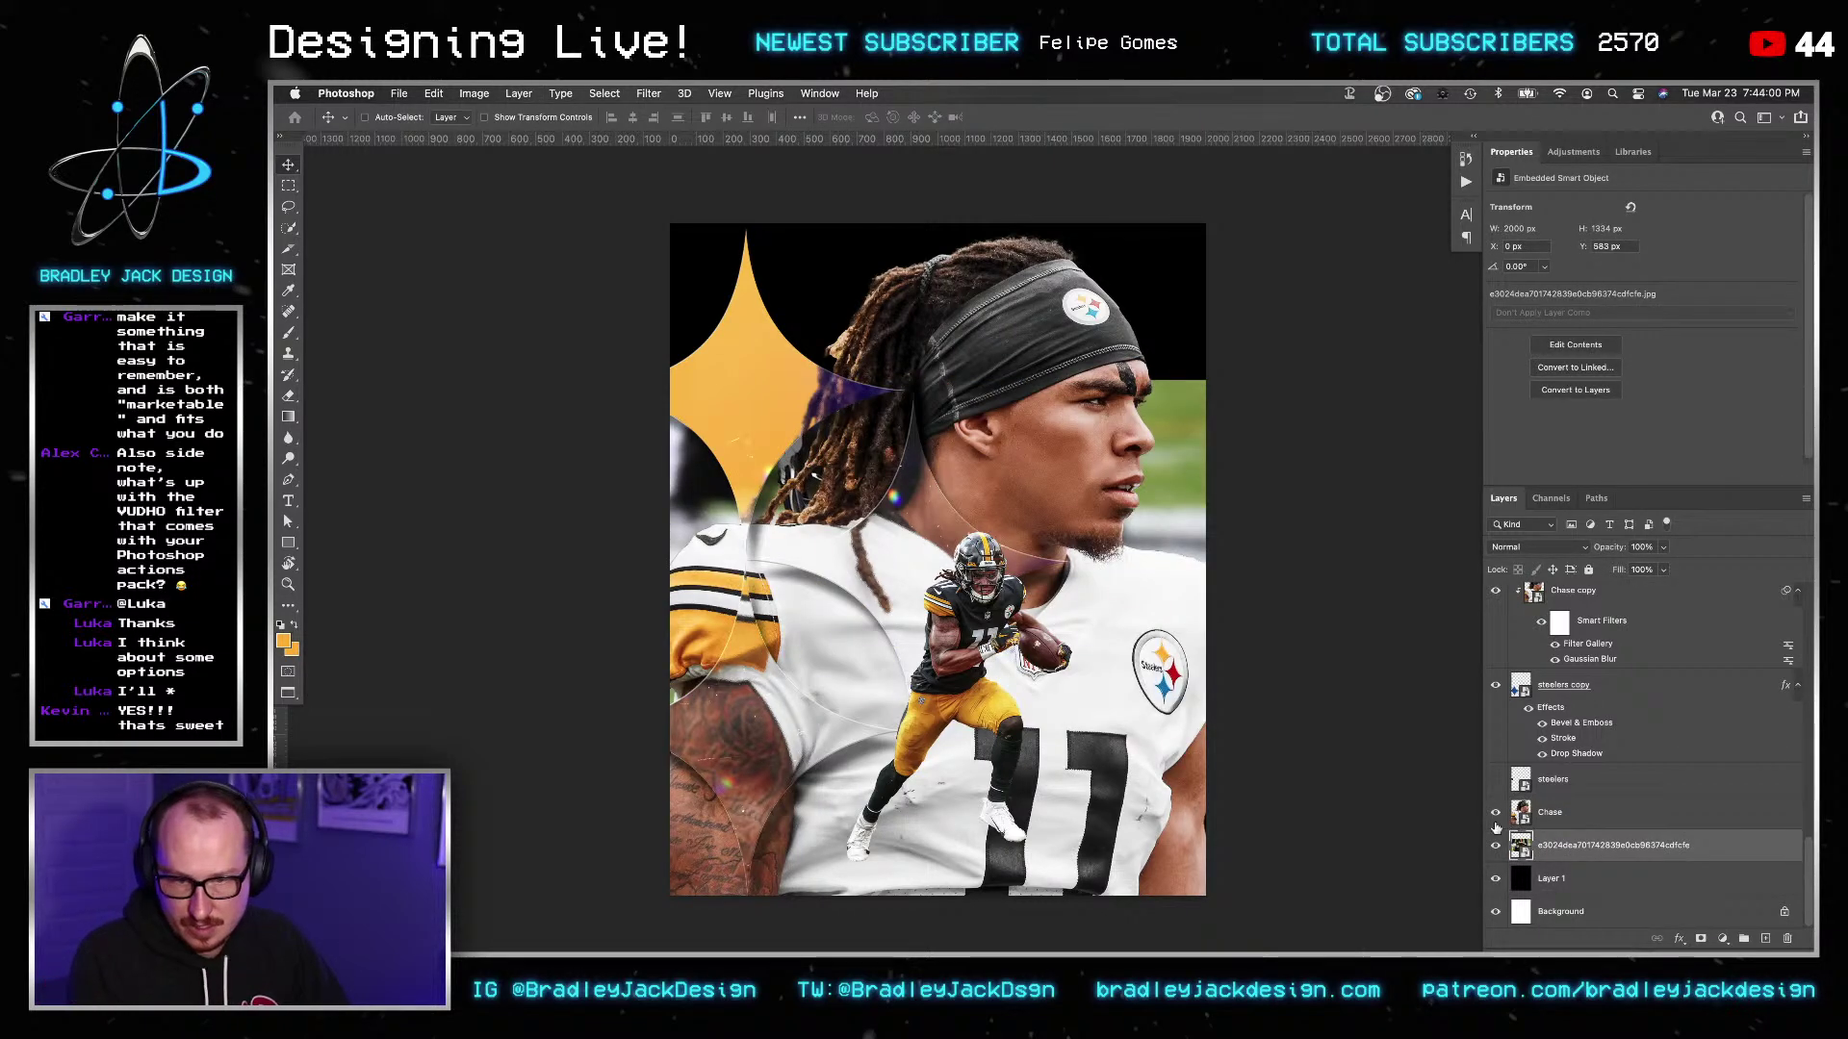
click(1495, 814)
Enlarge the helmet photo to about 4226 by 2820 px so it fills the poster background.
key(super+t)
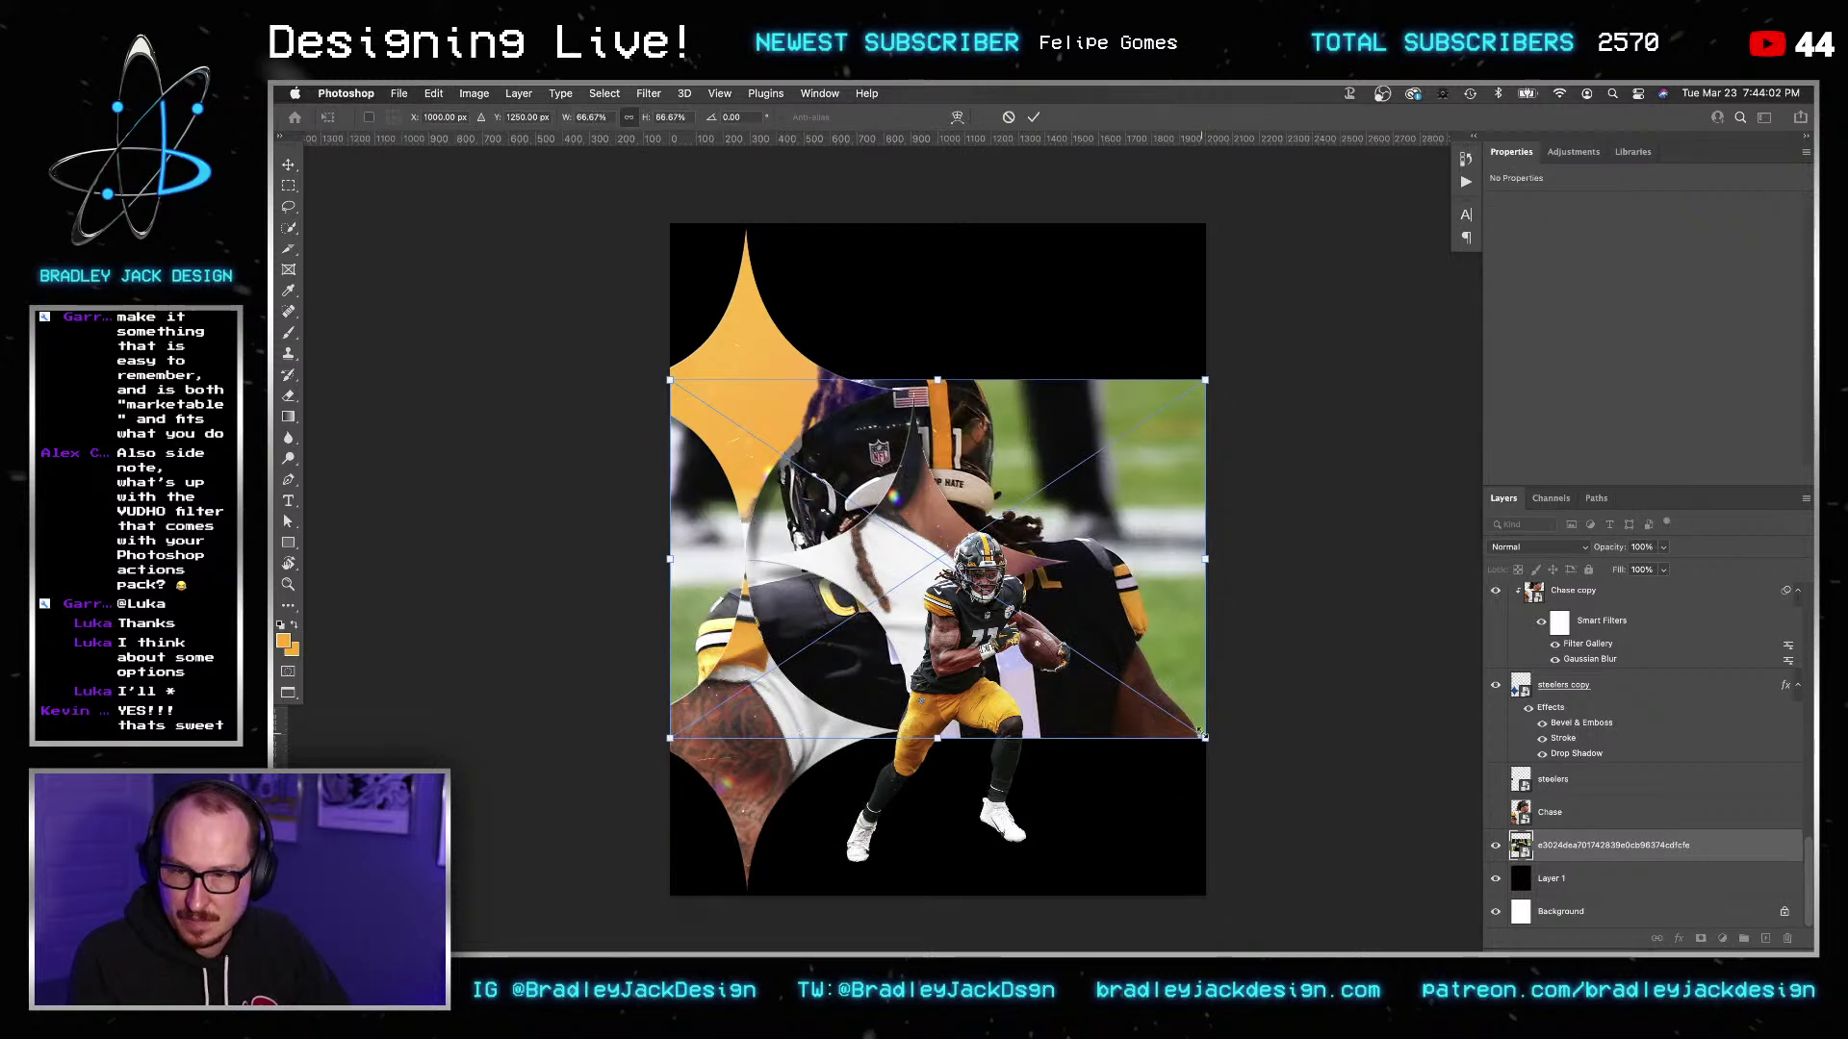
drag(1203, 737, 1490, 922)
key(Return)
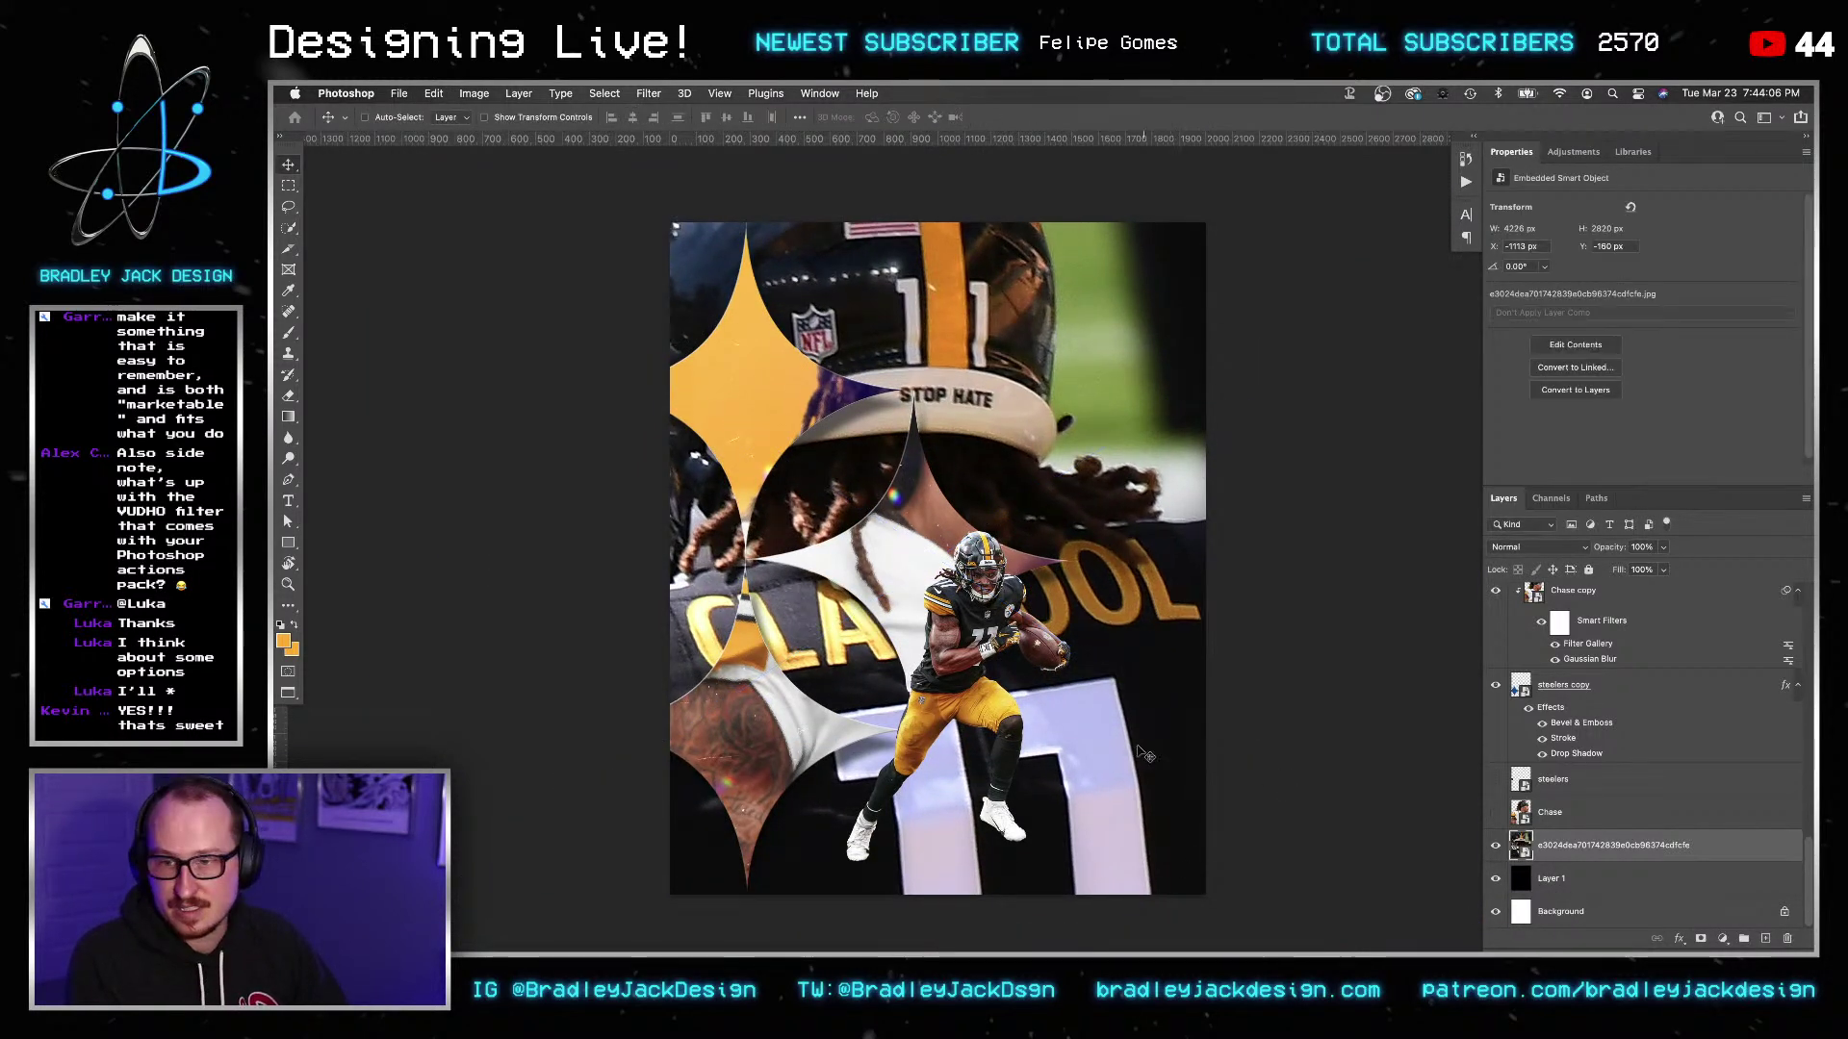
Delete the helmet photo's layer and show the Chase layer again.
key(super+z)
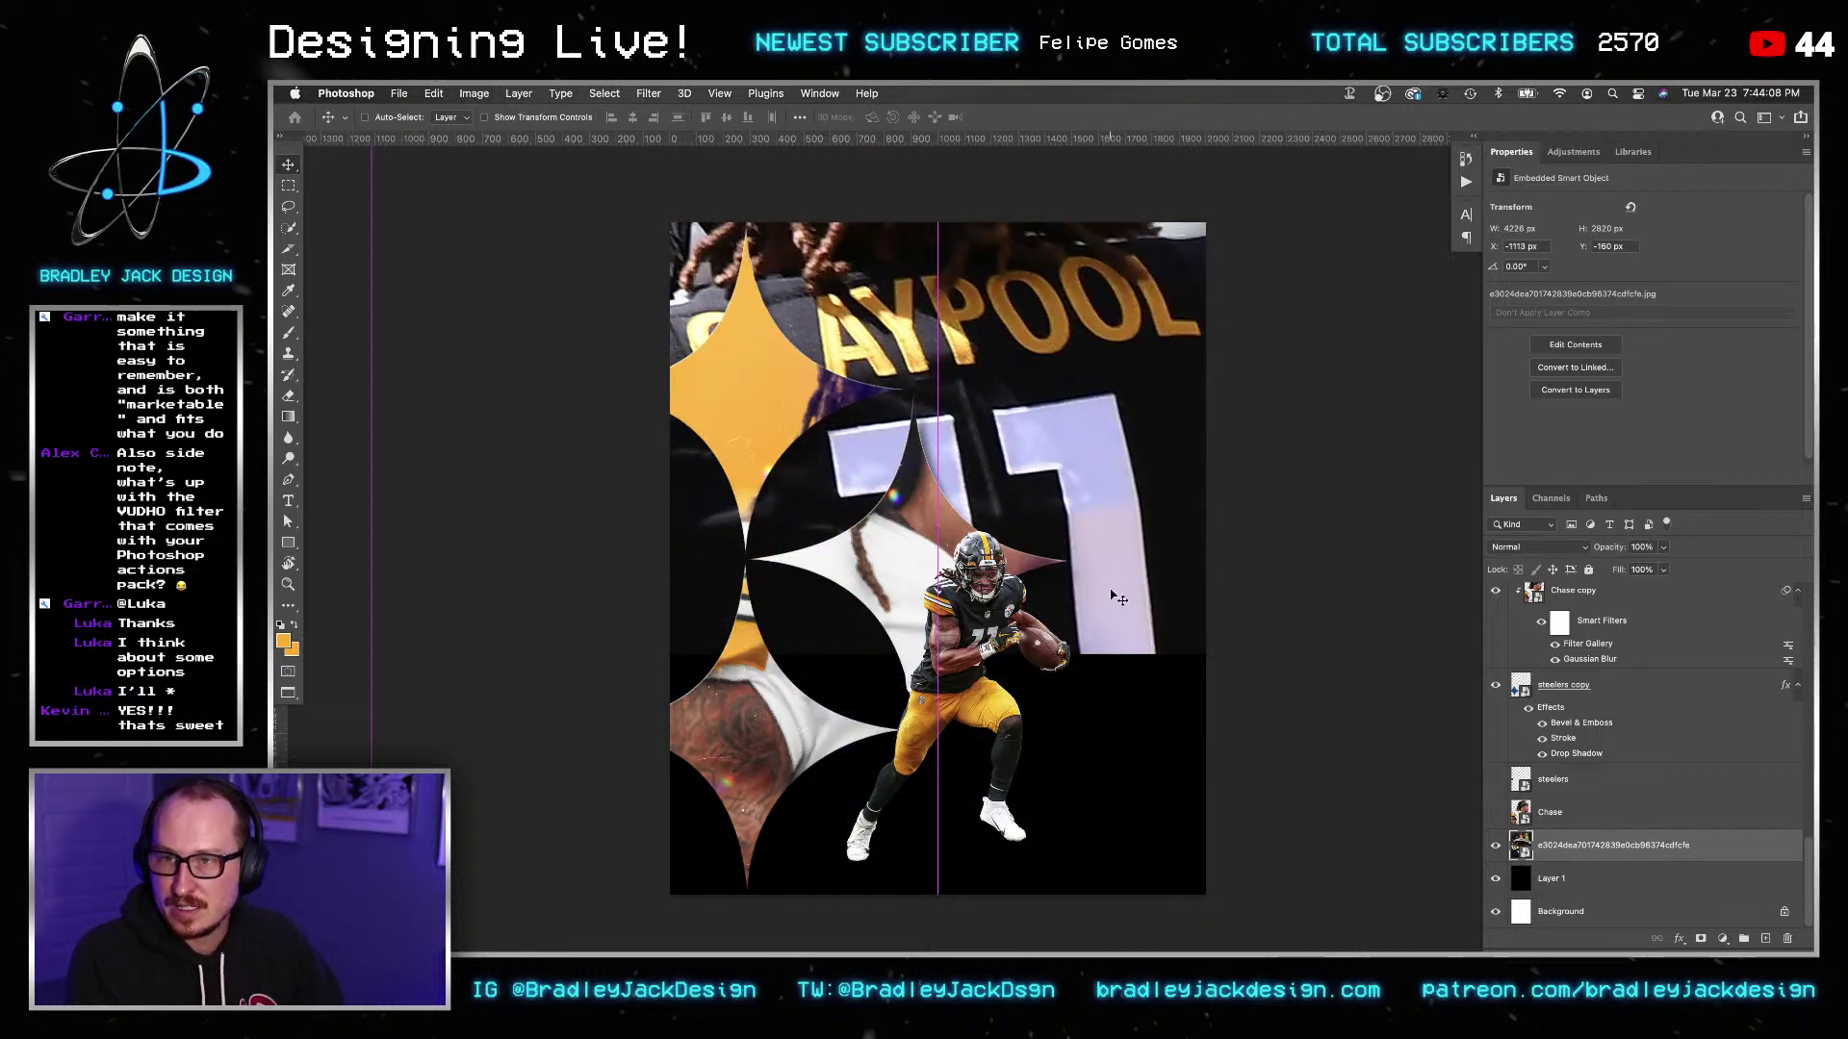
key(super+shift+z)
key(BackSpace)
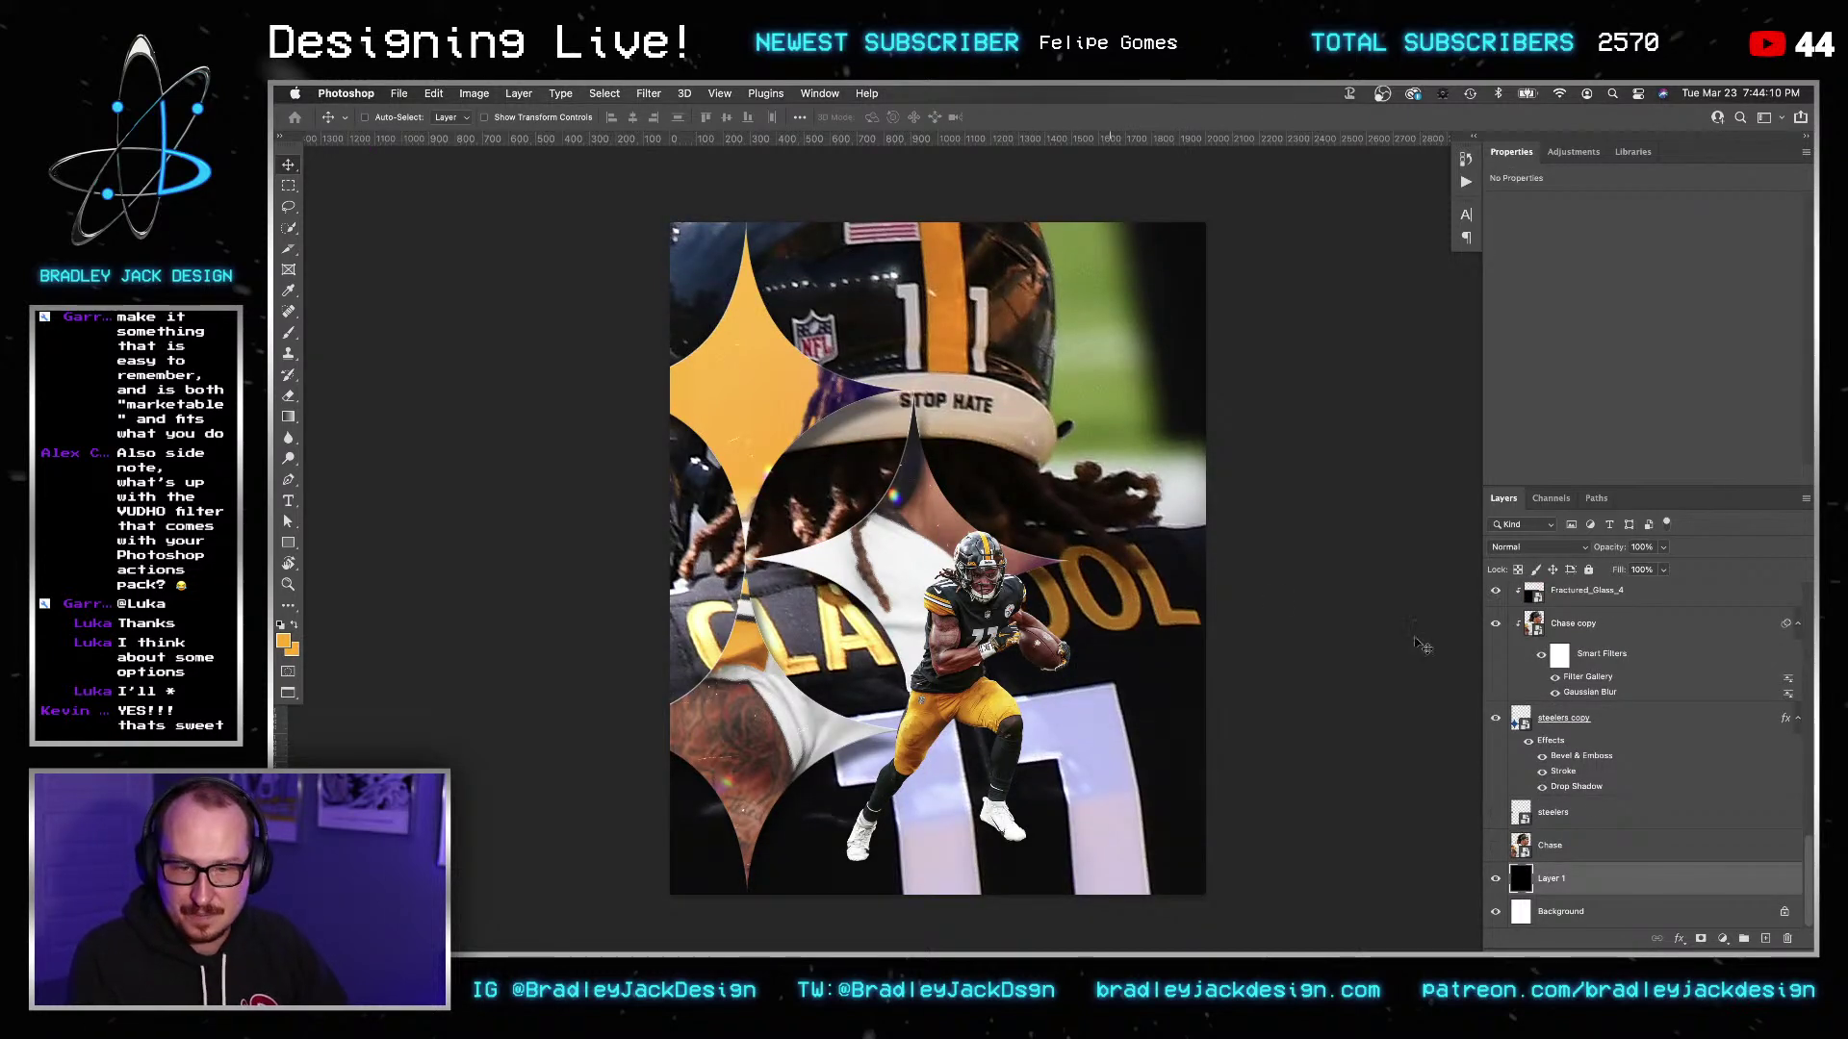
click(1496, 841)
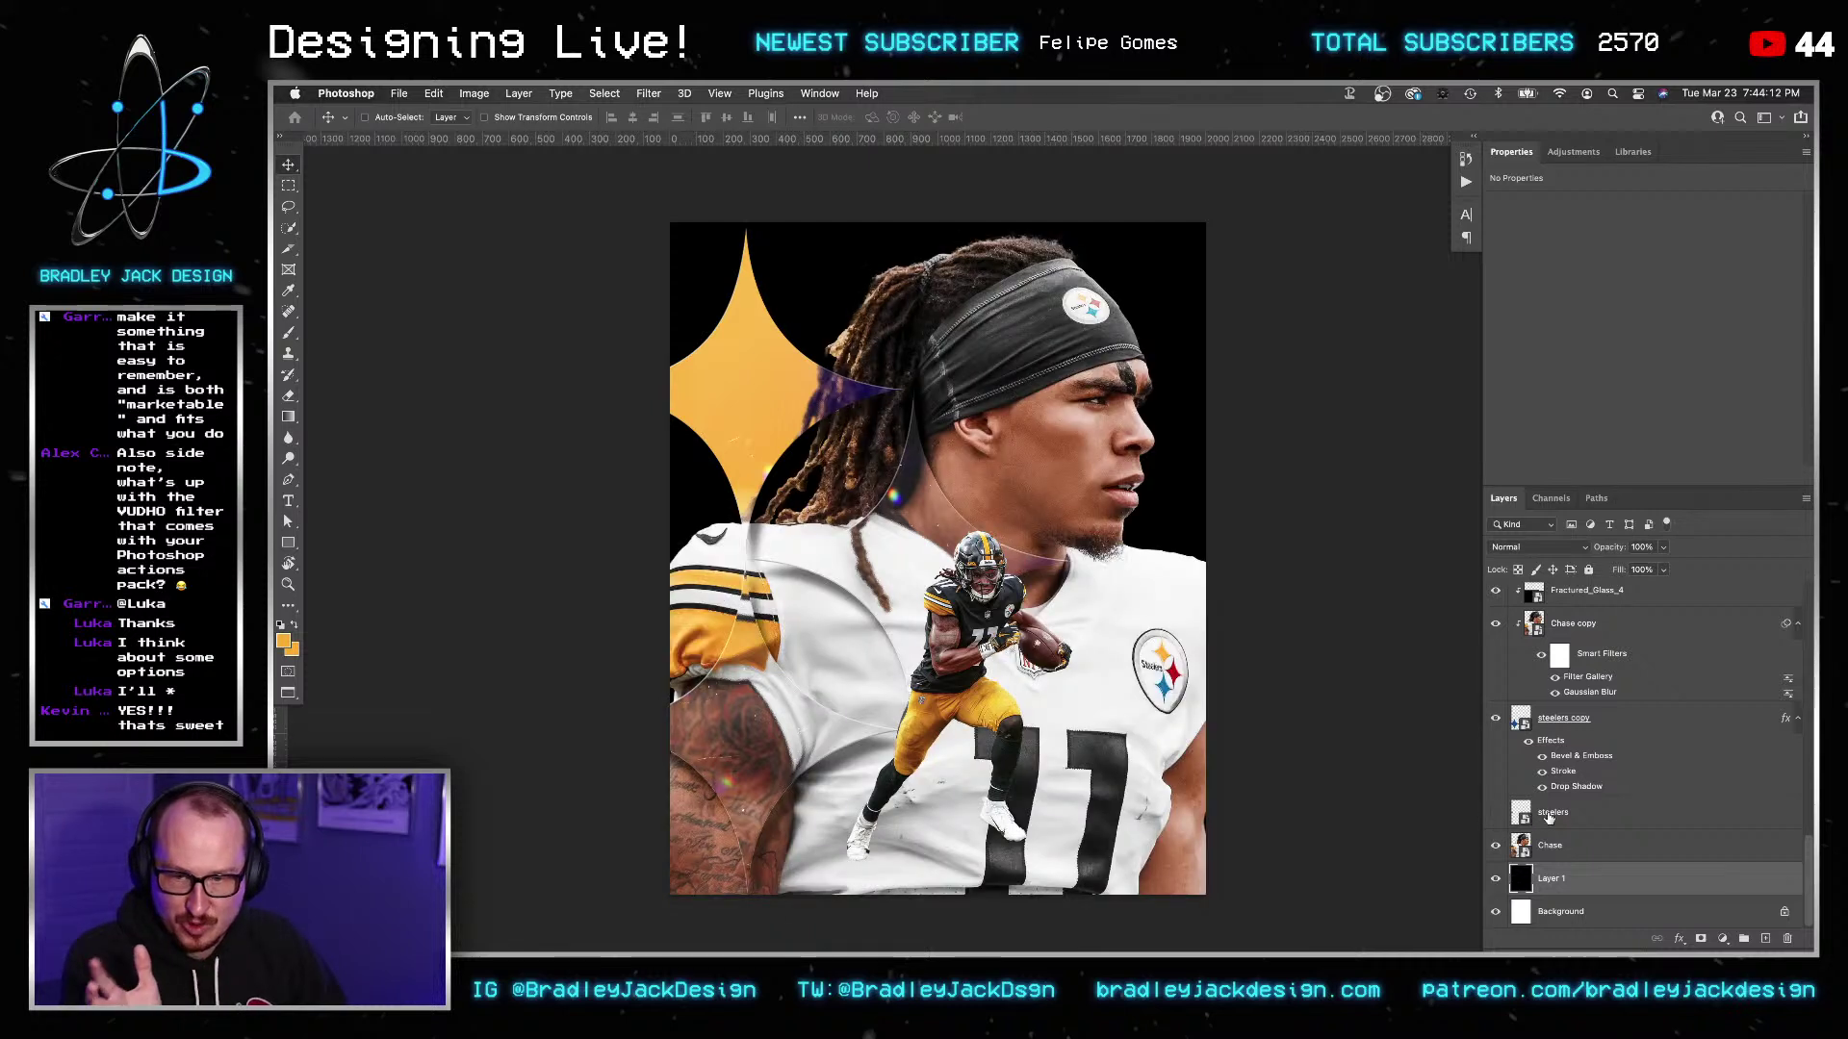
Check what the original steelers layer contributes by toggling its visibility, leaving it hidden.
click(1520, 816)
click(1495, 814)
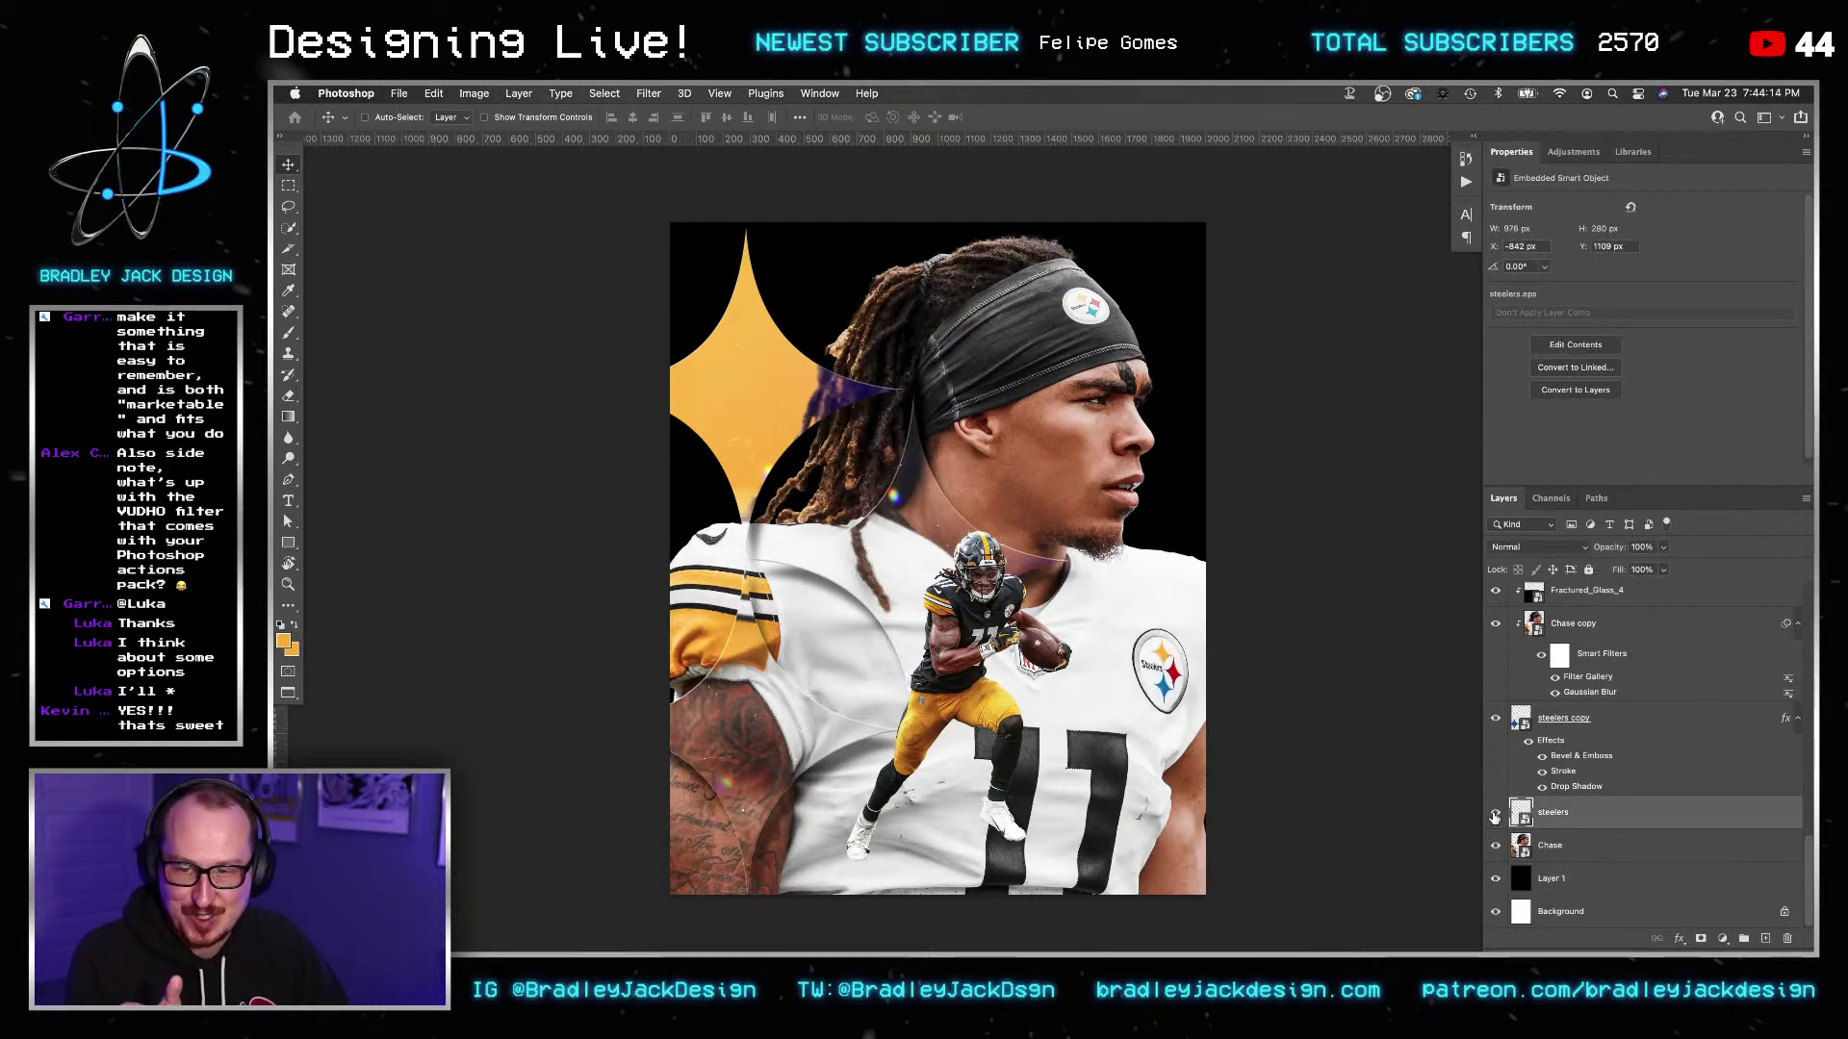
click(1496, 817)
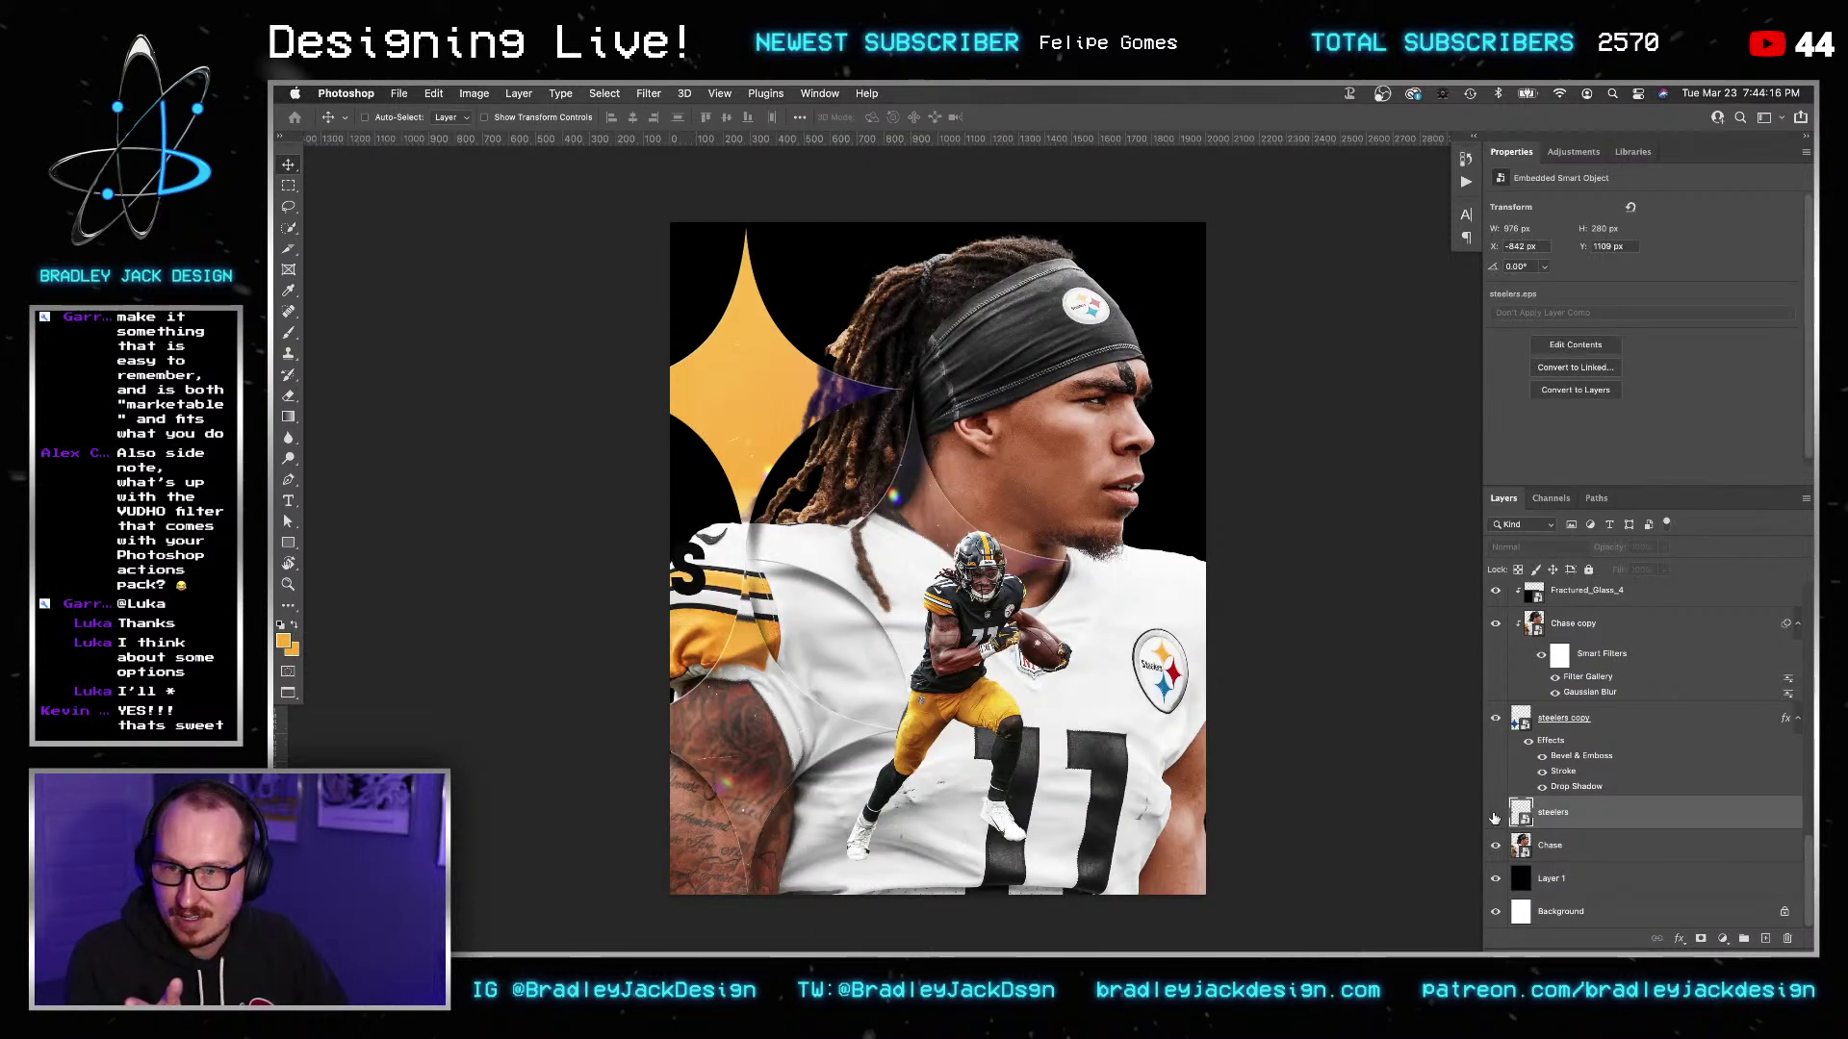
drag(1341, 735, 1338, 729)
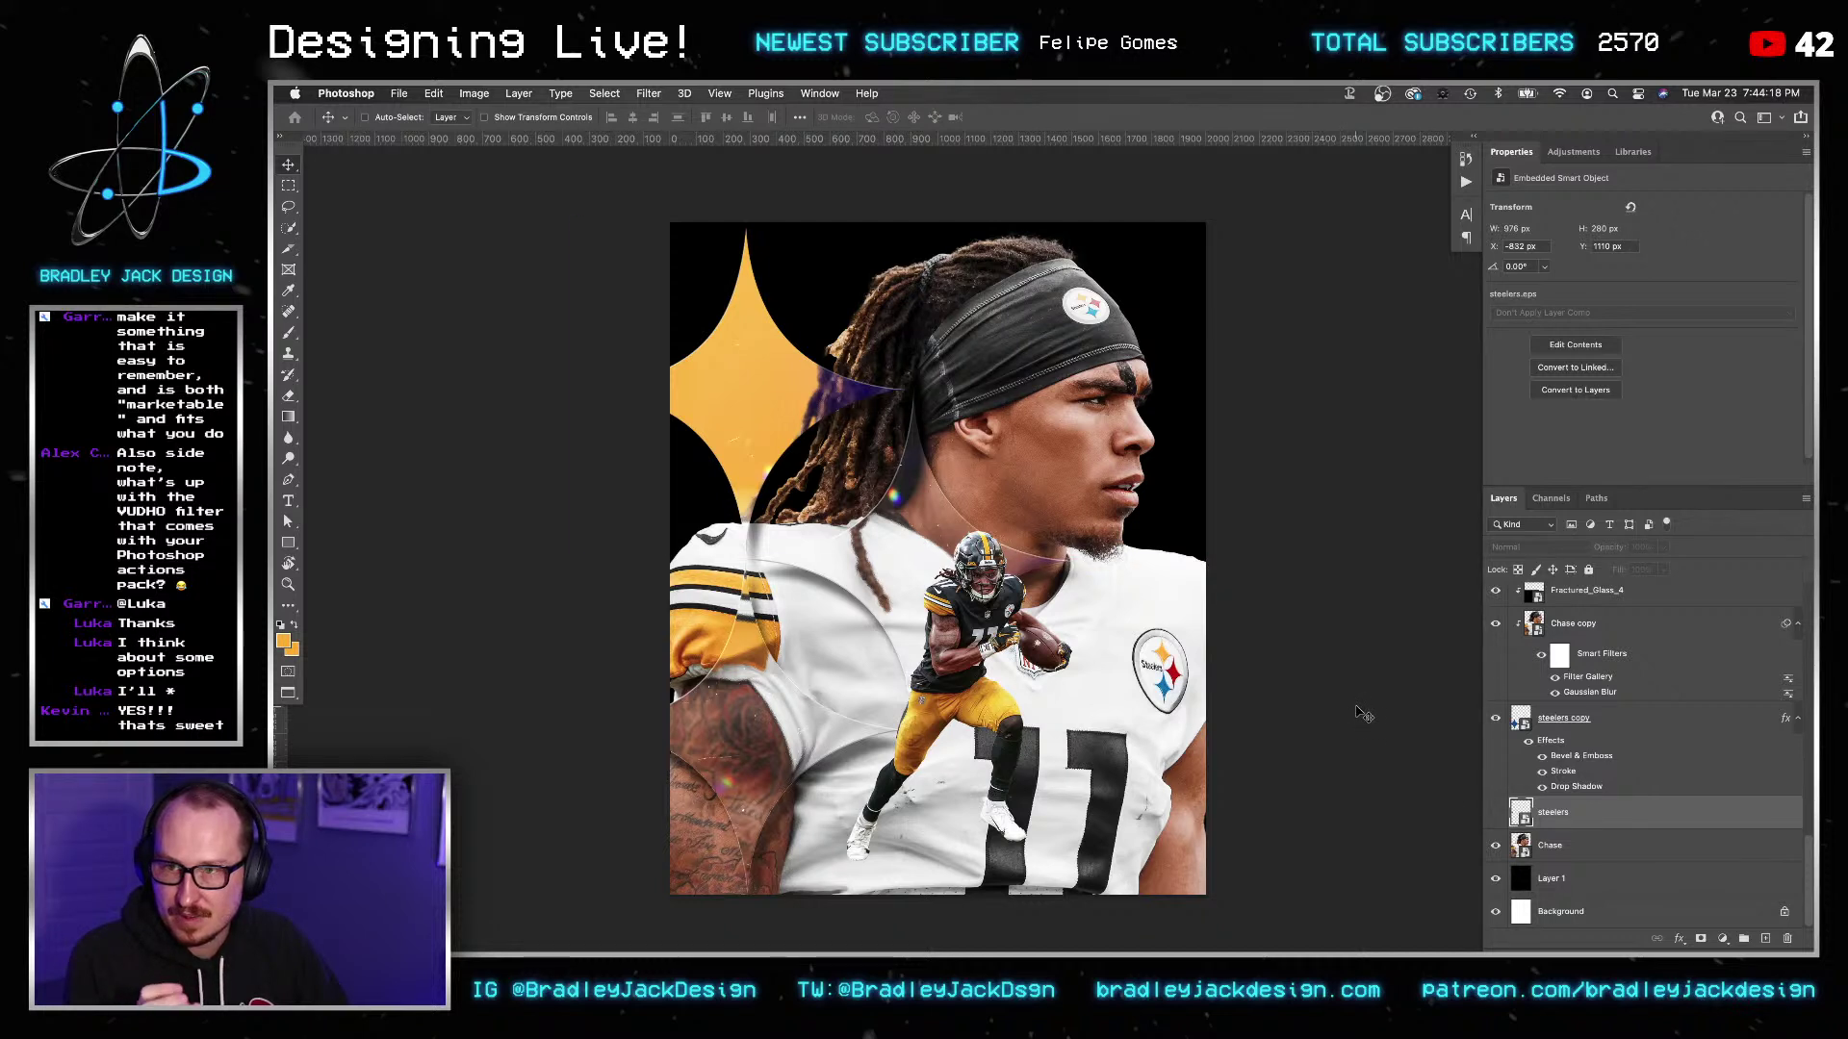
Select the Claypool layer and nudge the running player right and down to X 677 px, Y 1171 px.
click(1577, 846)
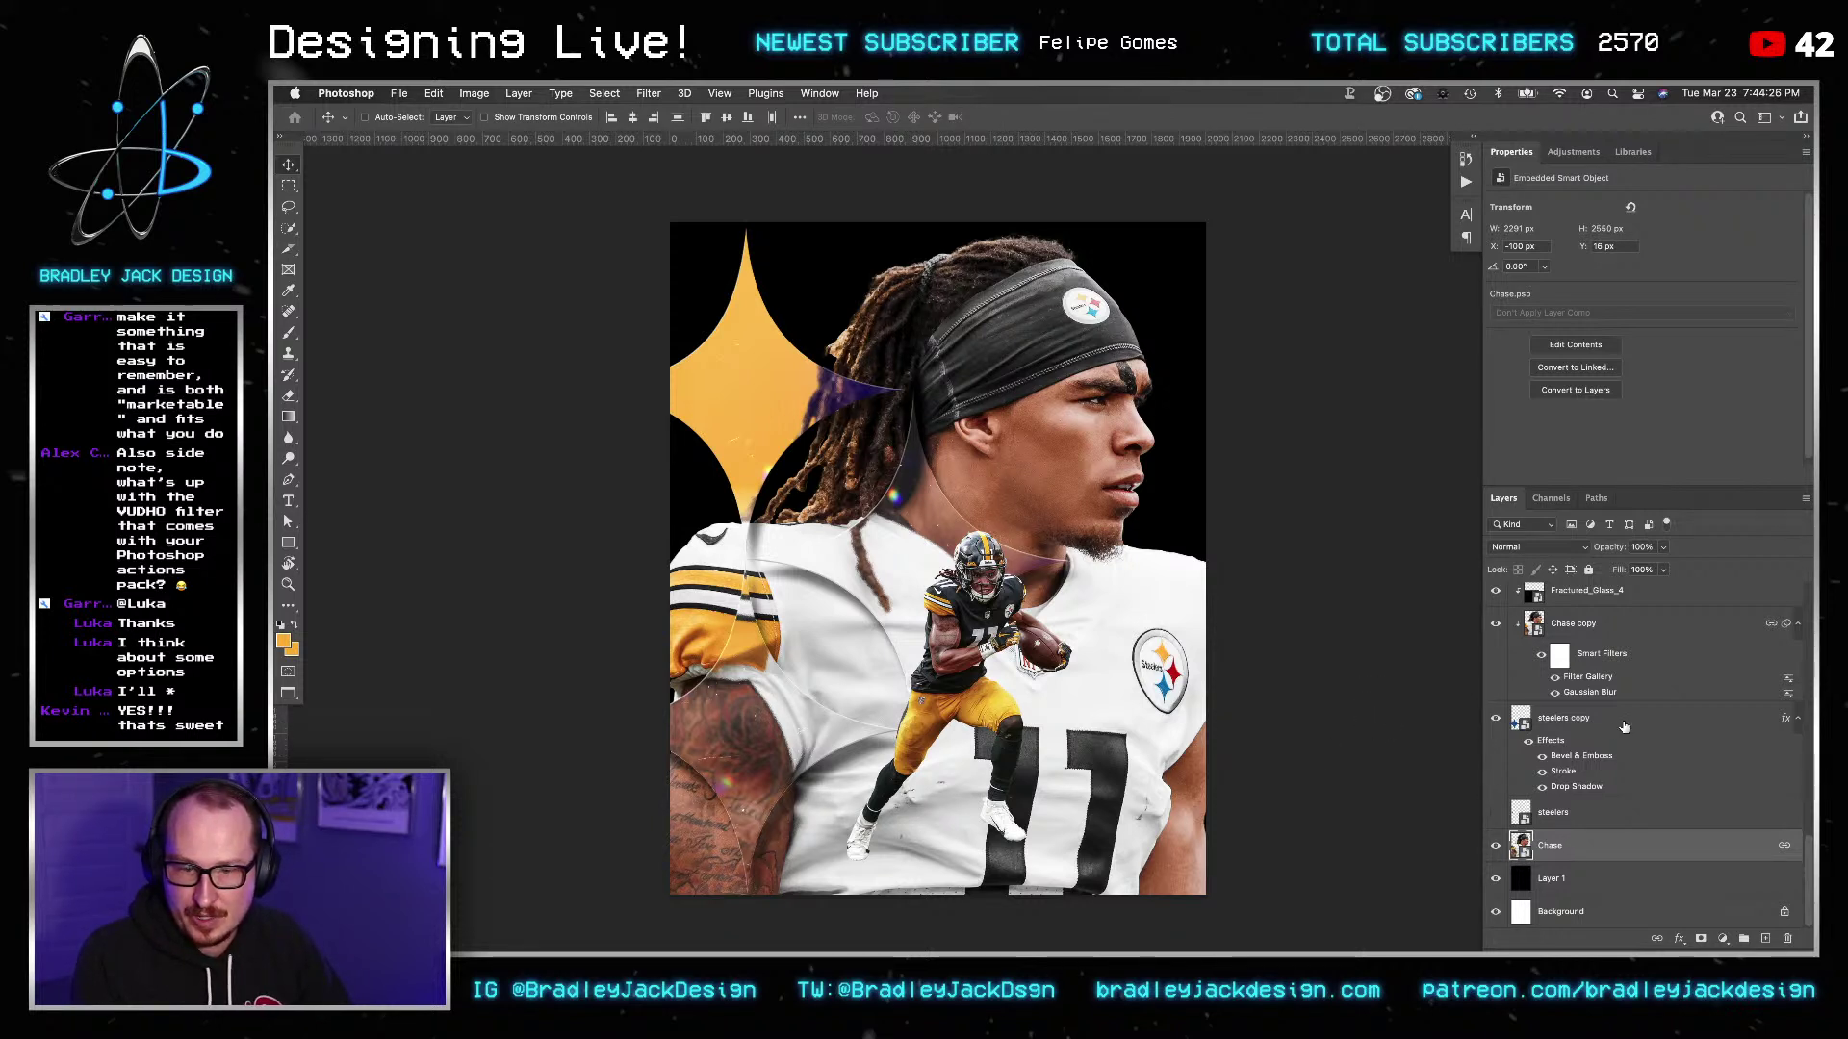
scroll(1571, 820, up, 5)
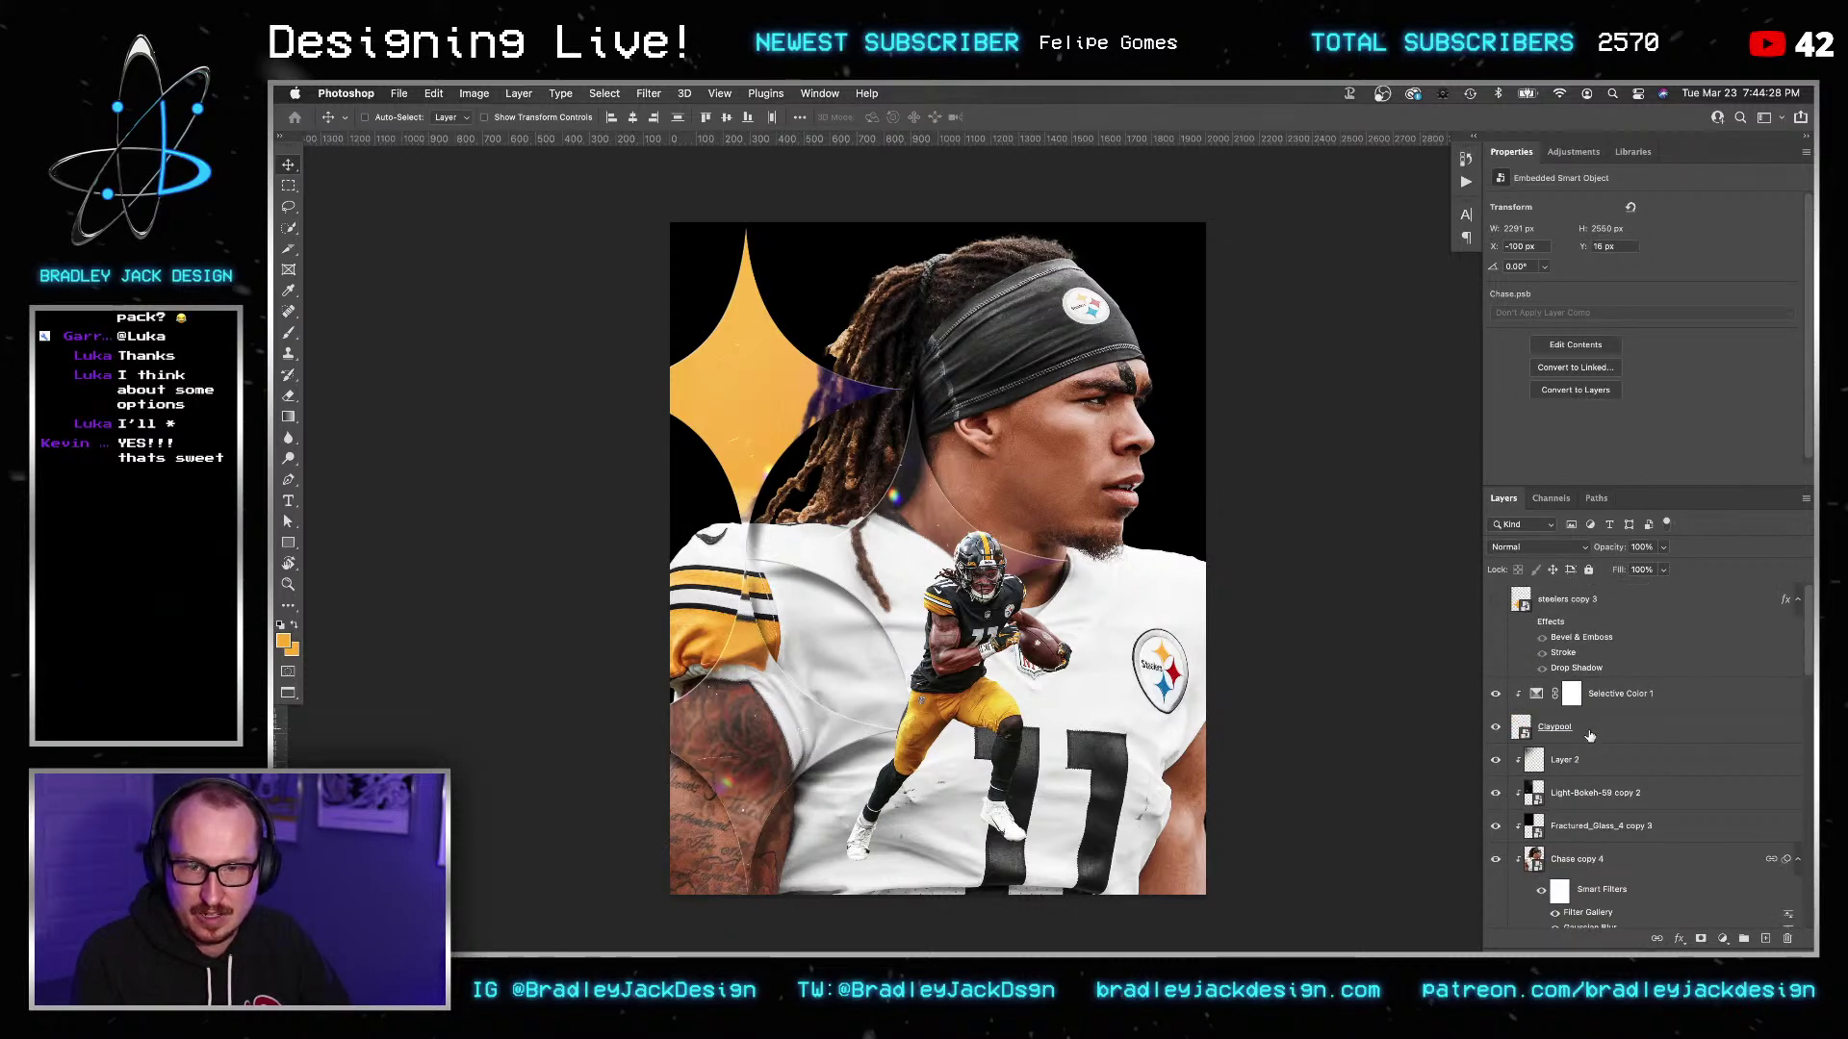
click(1613, 736)
key(shift+Right)
key(shift+Right)
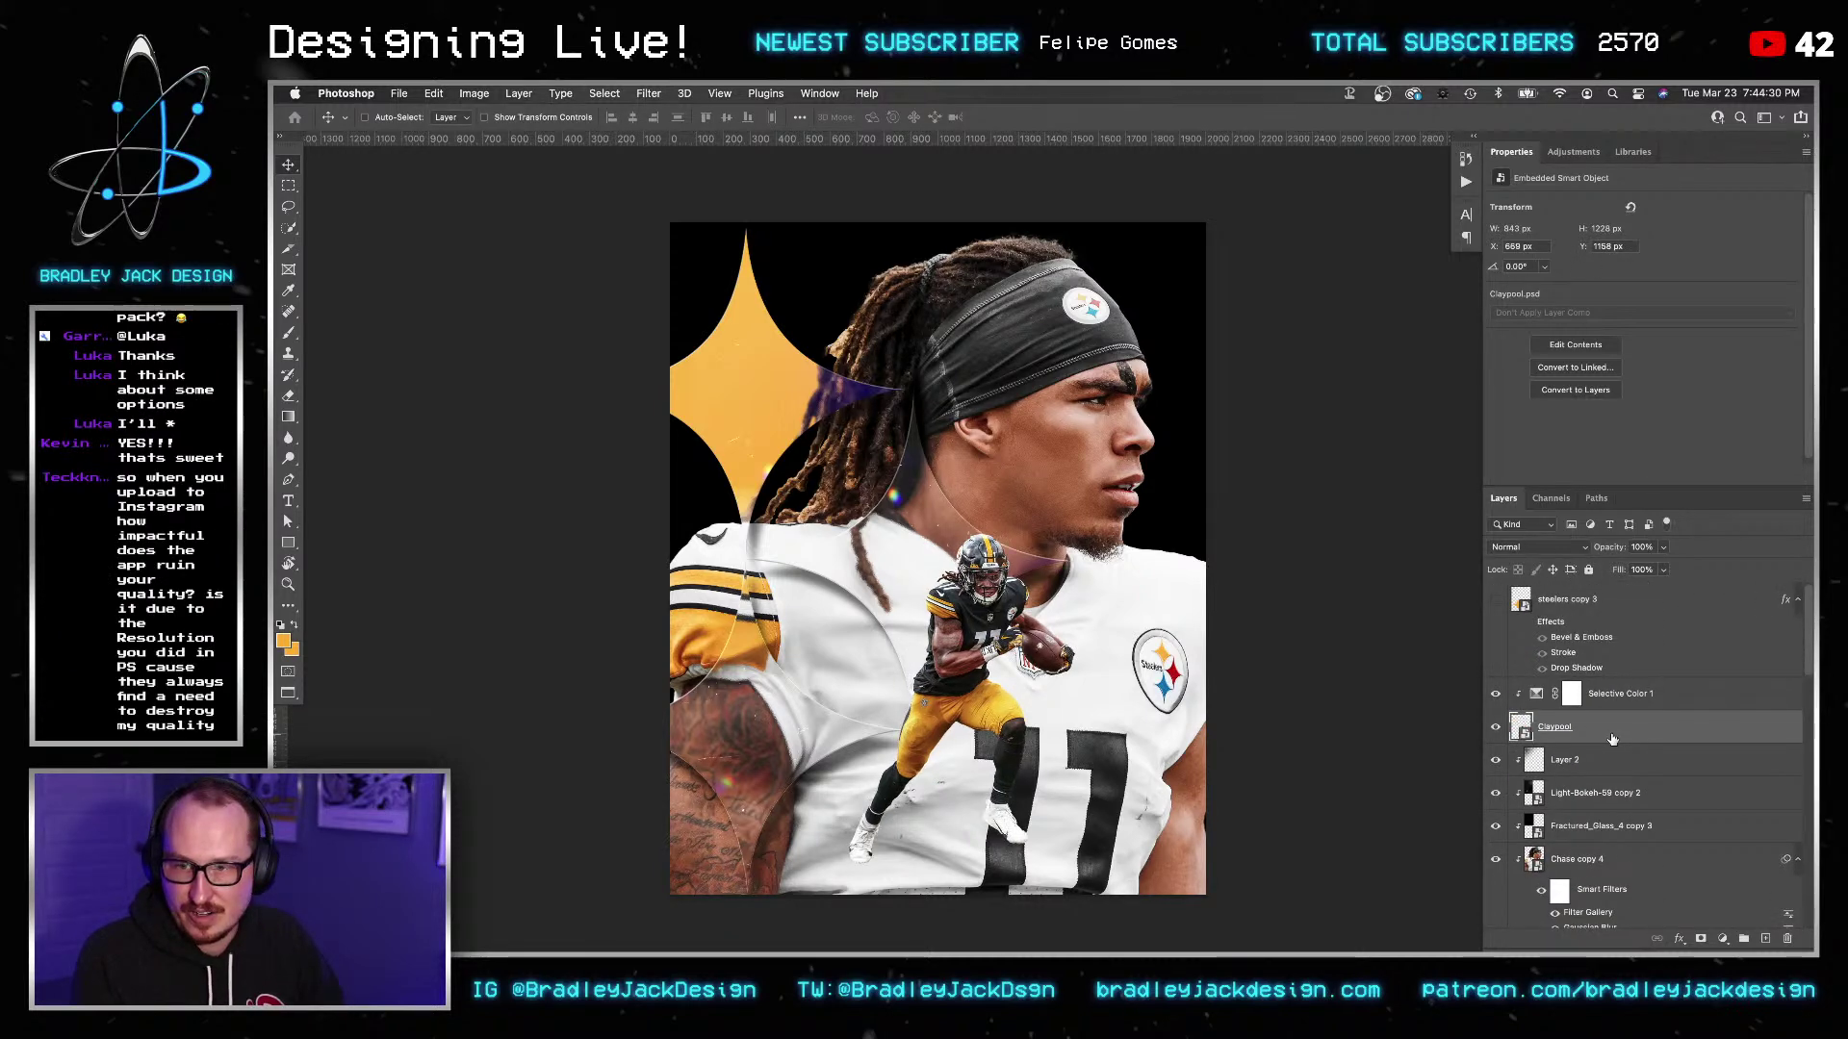
key(shift+Down)
key(shift+Down)
key(Left)
key(Left)
key(Down)
key(Down)
key(Down)
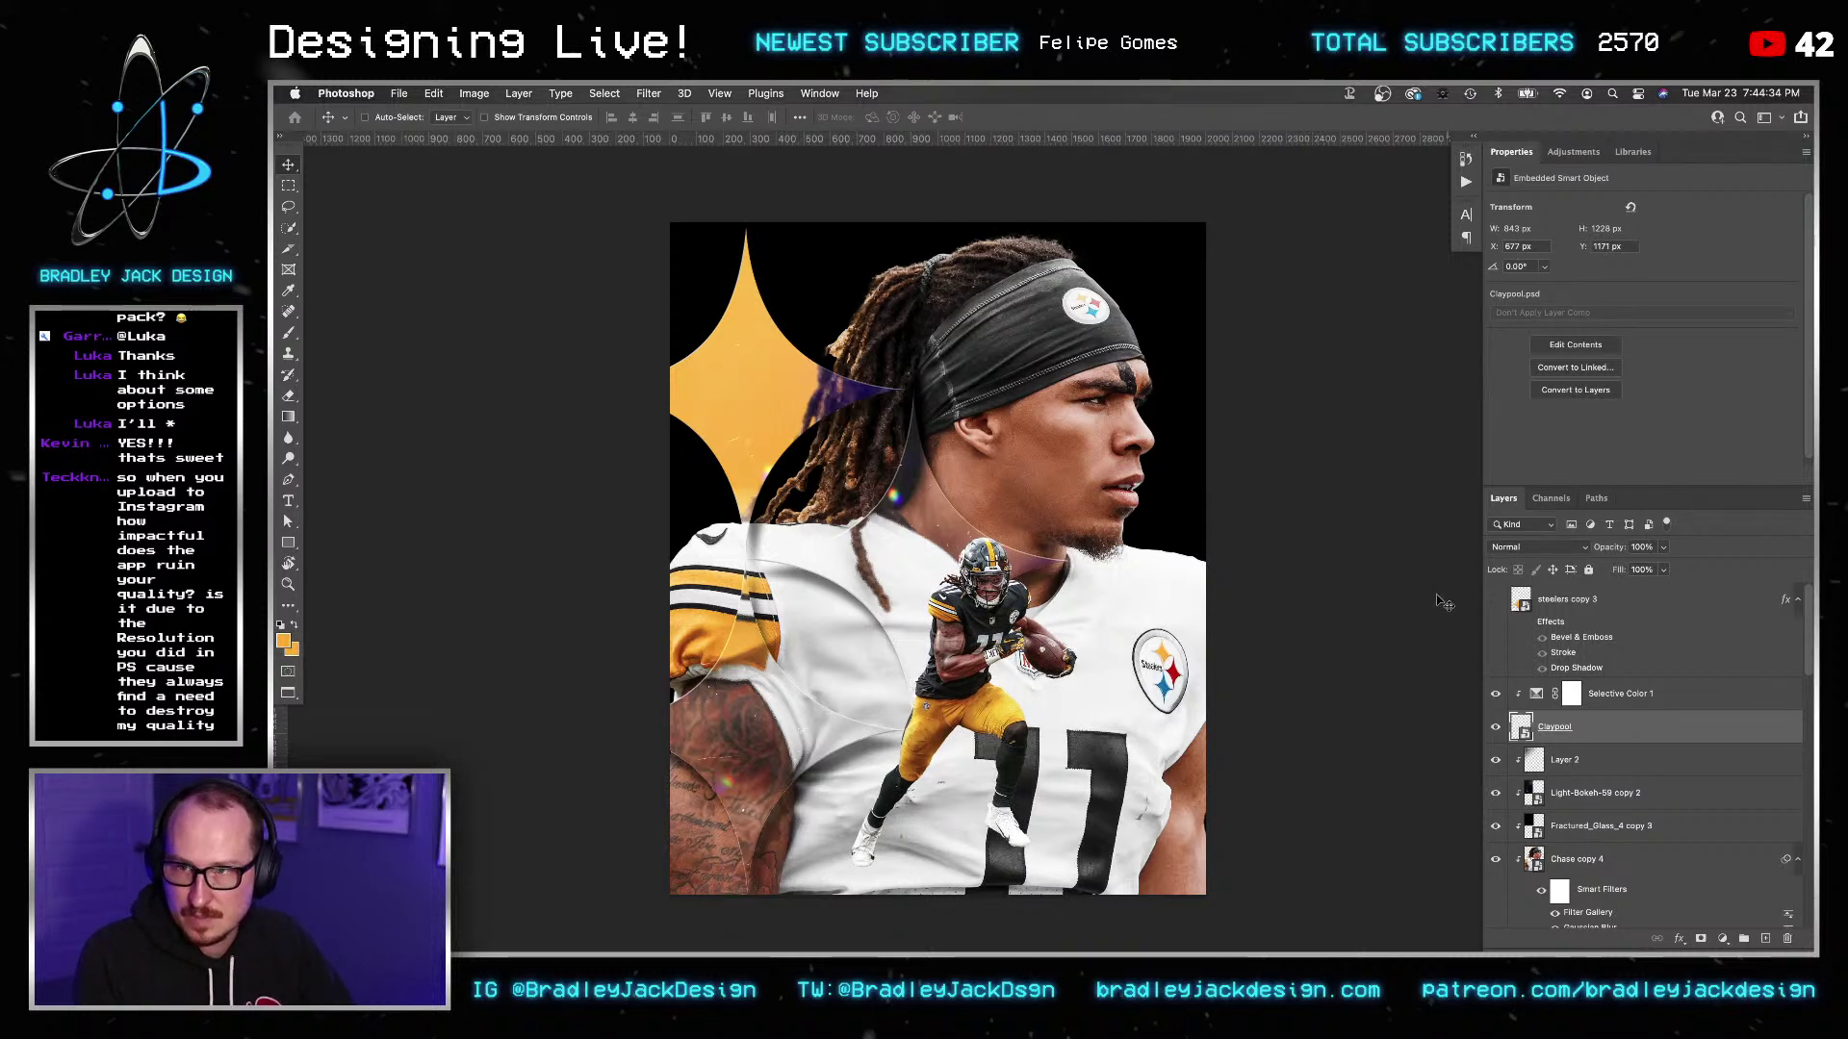
Save the document and export it for web as a maximum-quality JPEG named Chaseclaypool.jpg on the Desktop.
mouse_move(1157, 933)
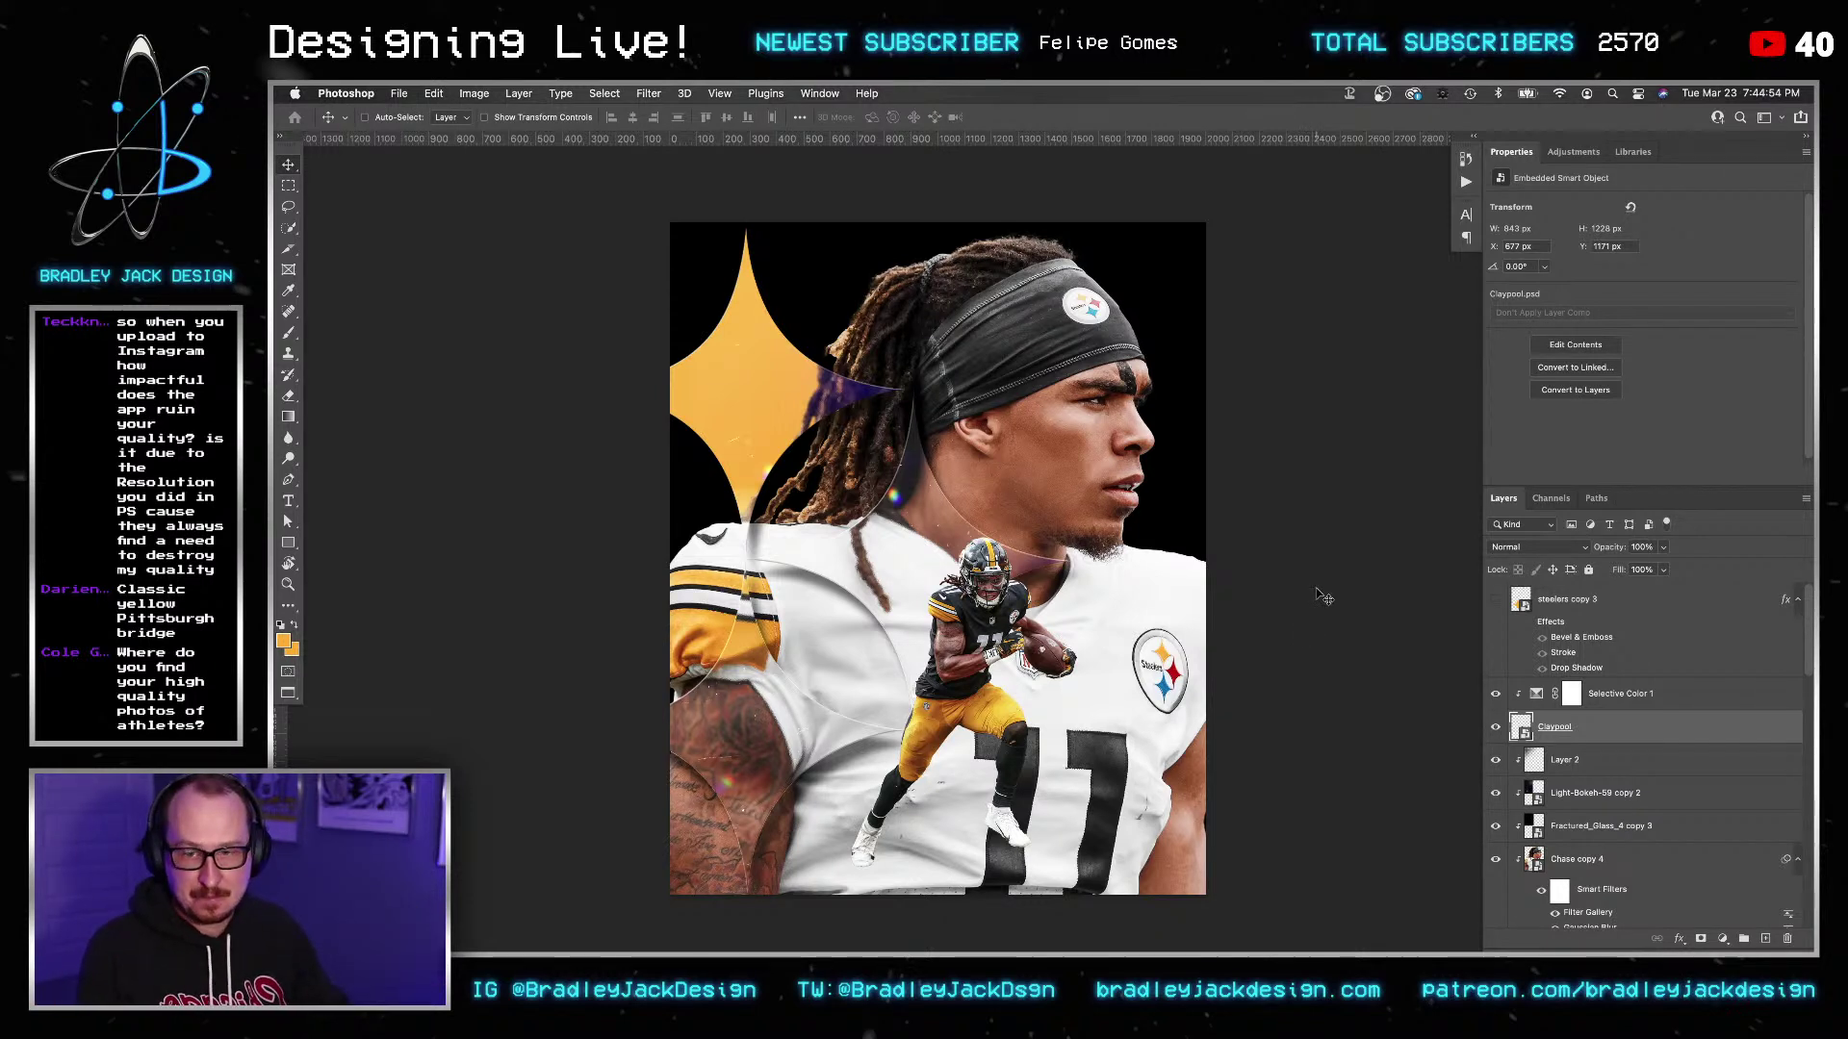
key(super+s)
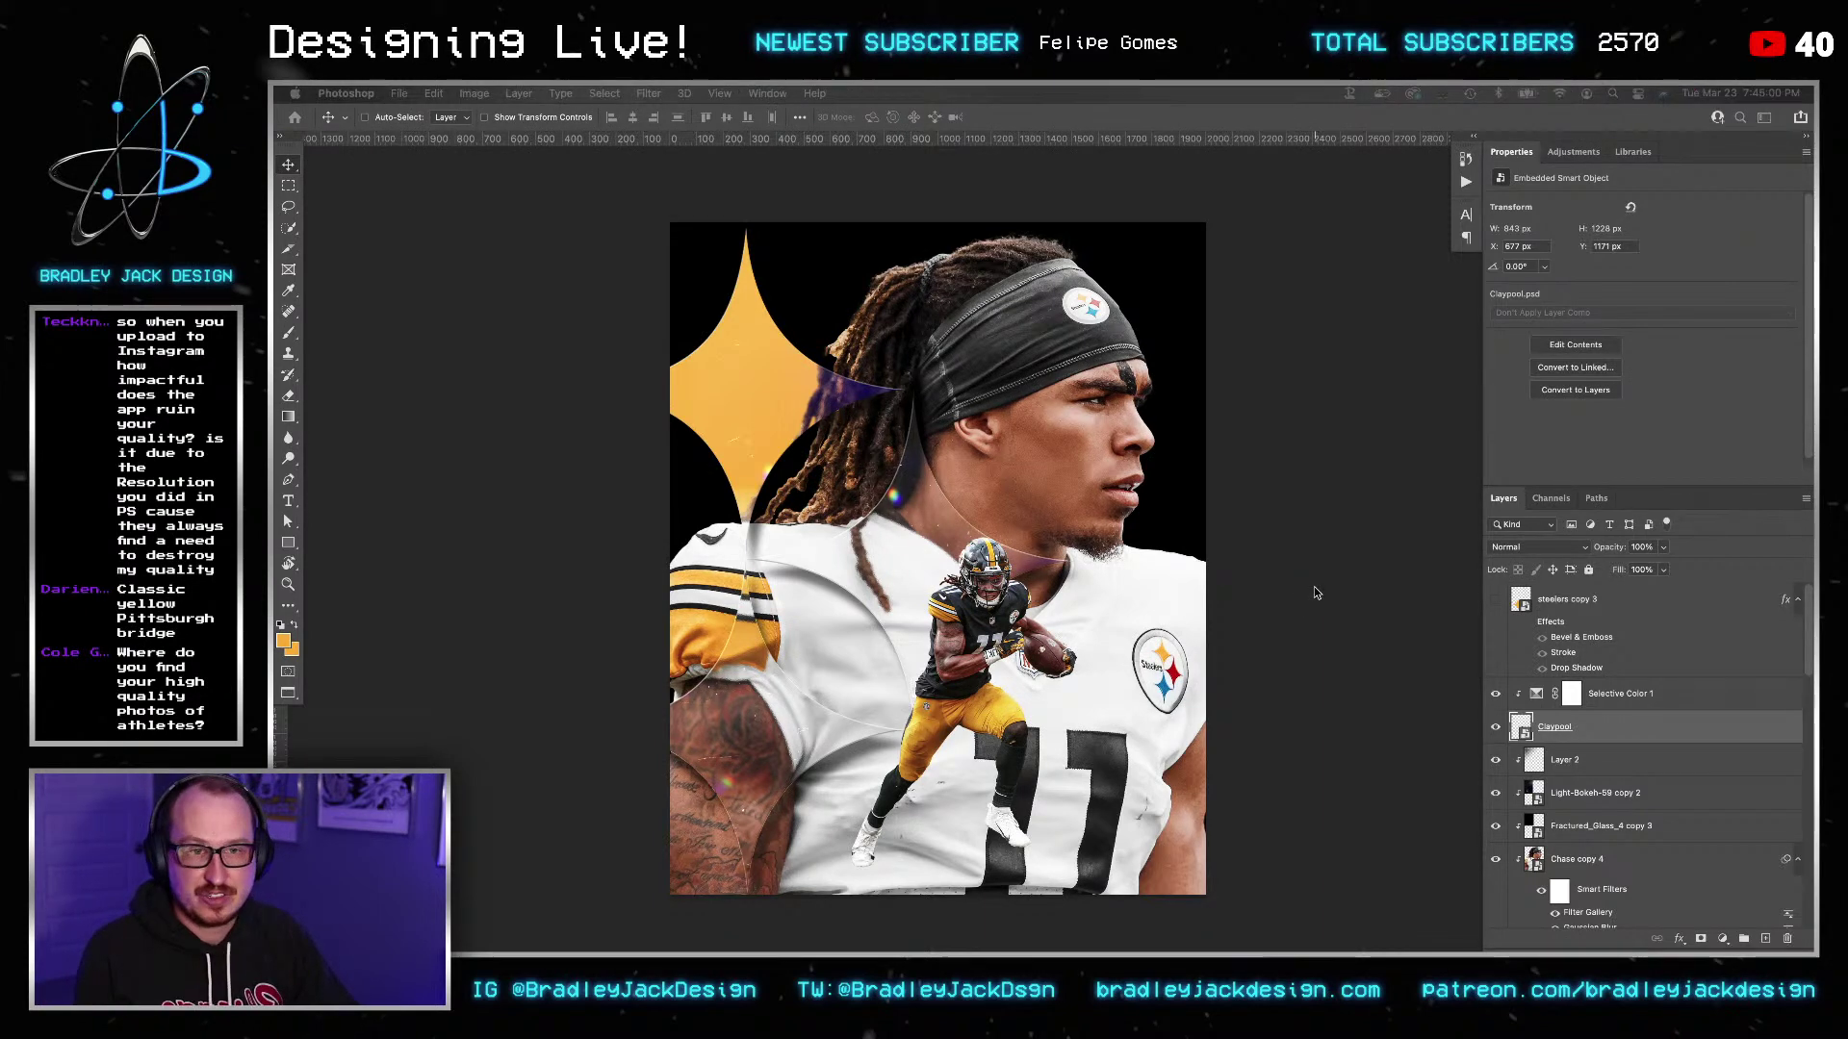
key(super+alt+shift+s)
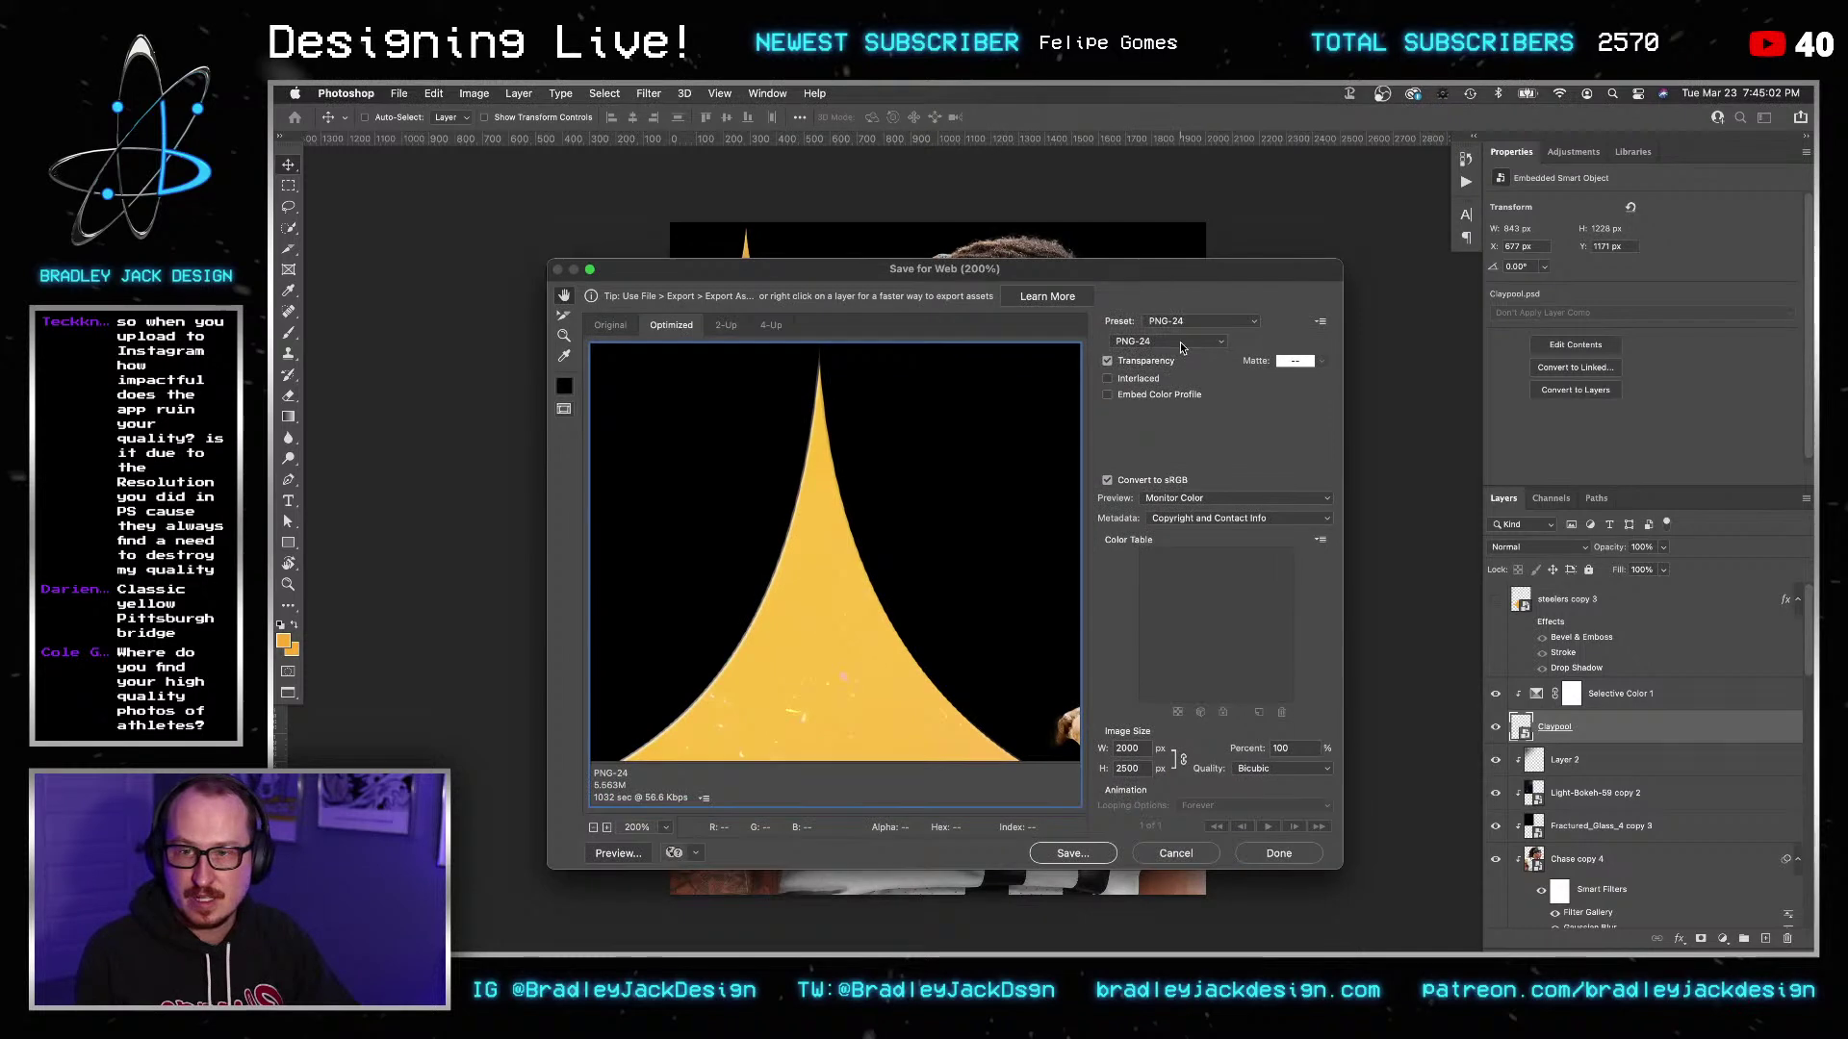
click(1182, 343)
click(1164, 311)
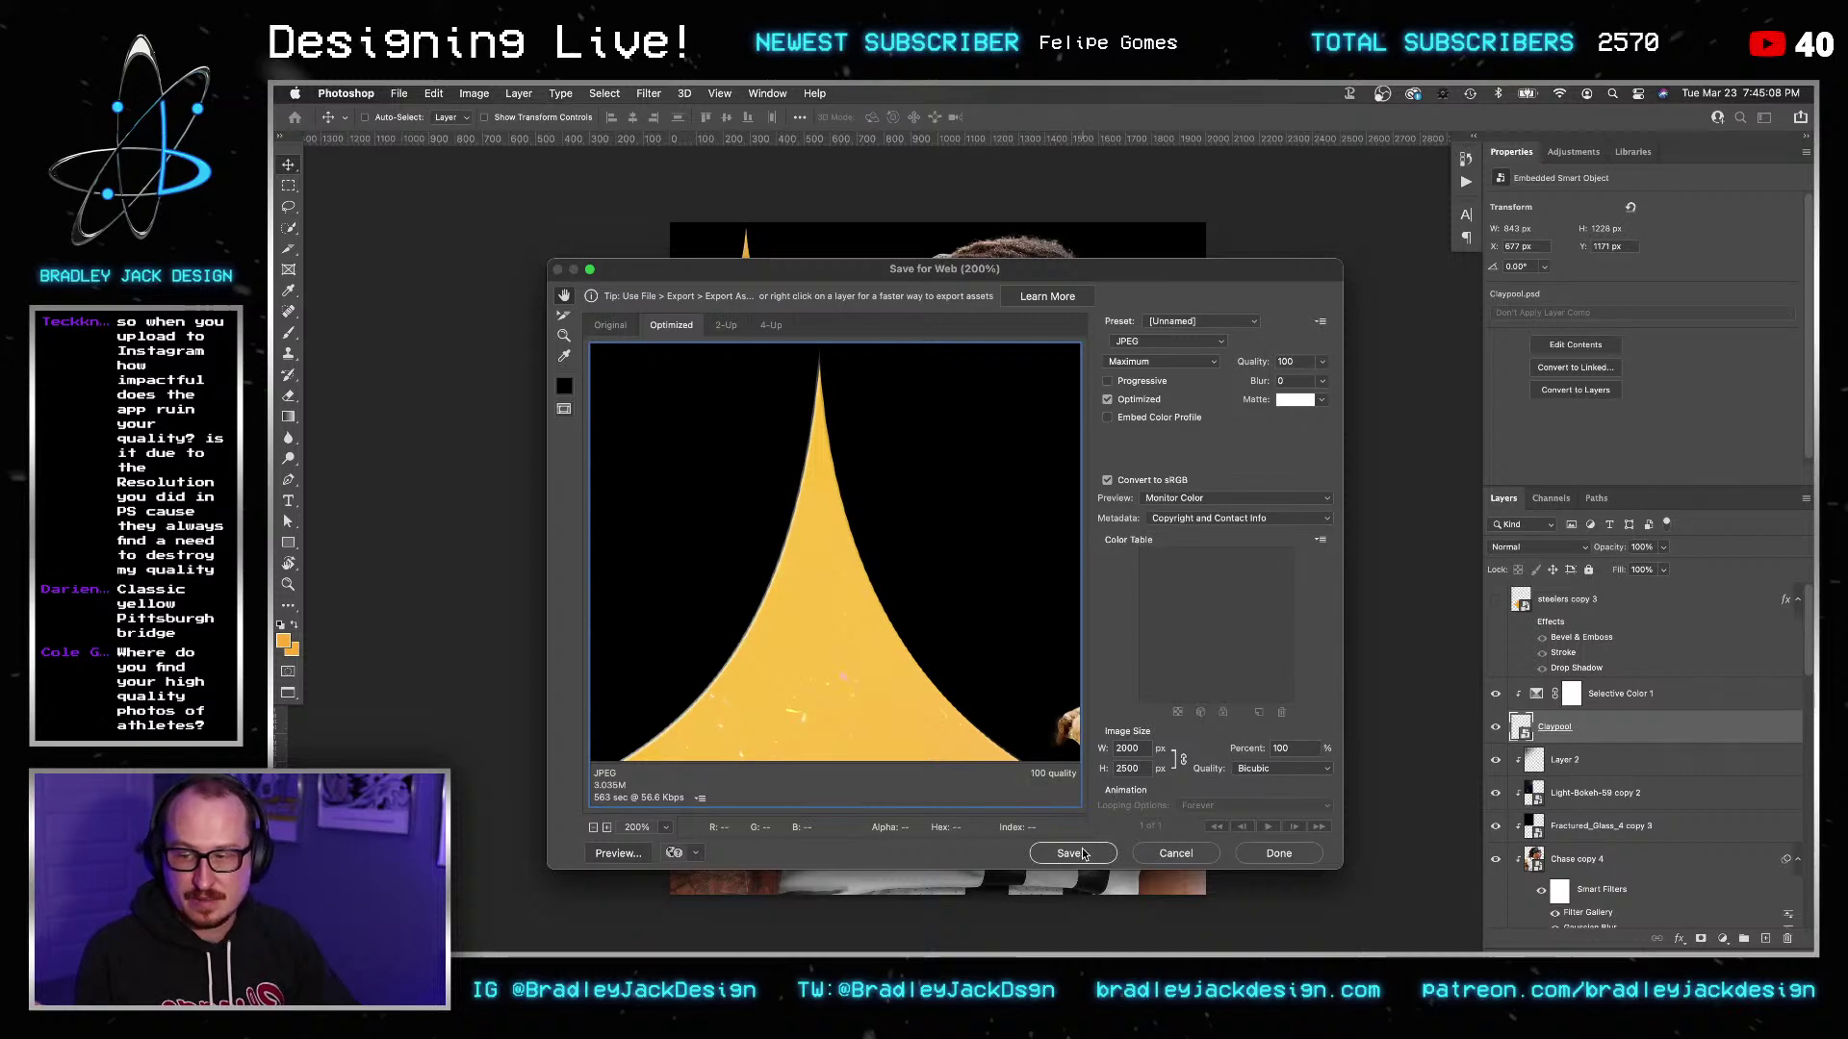
click(1082, 854)
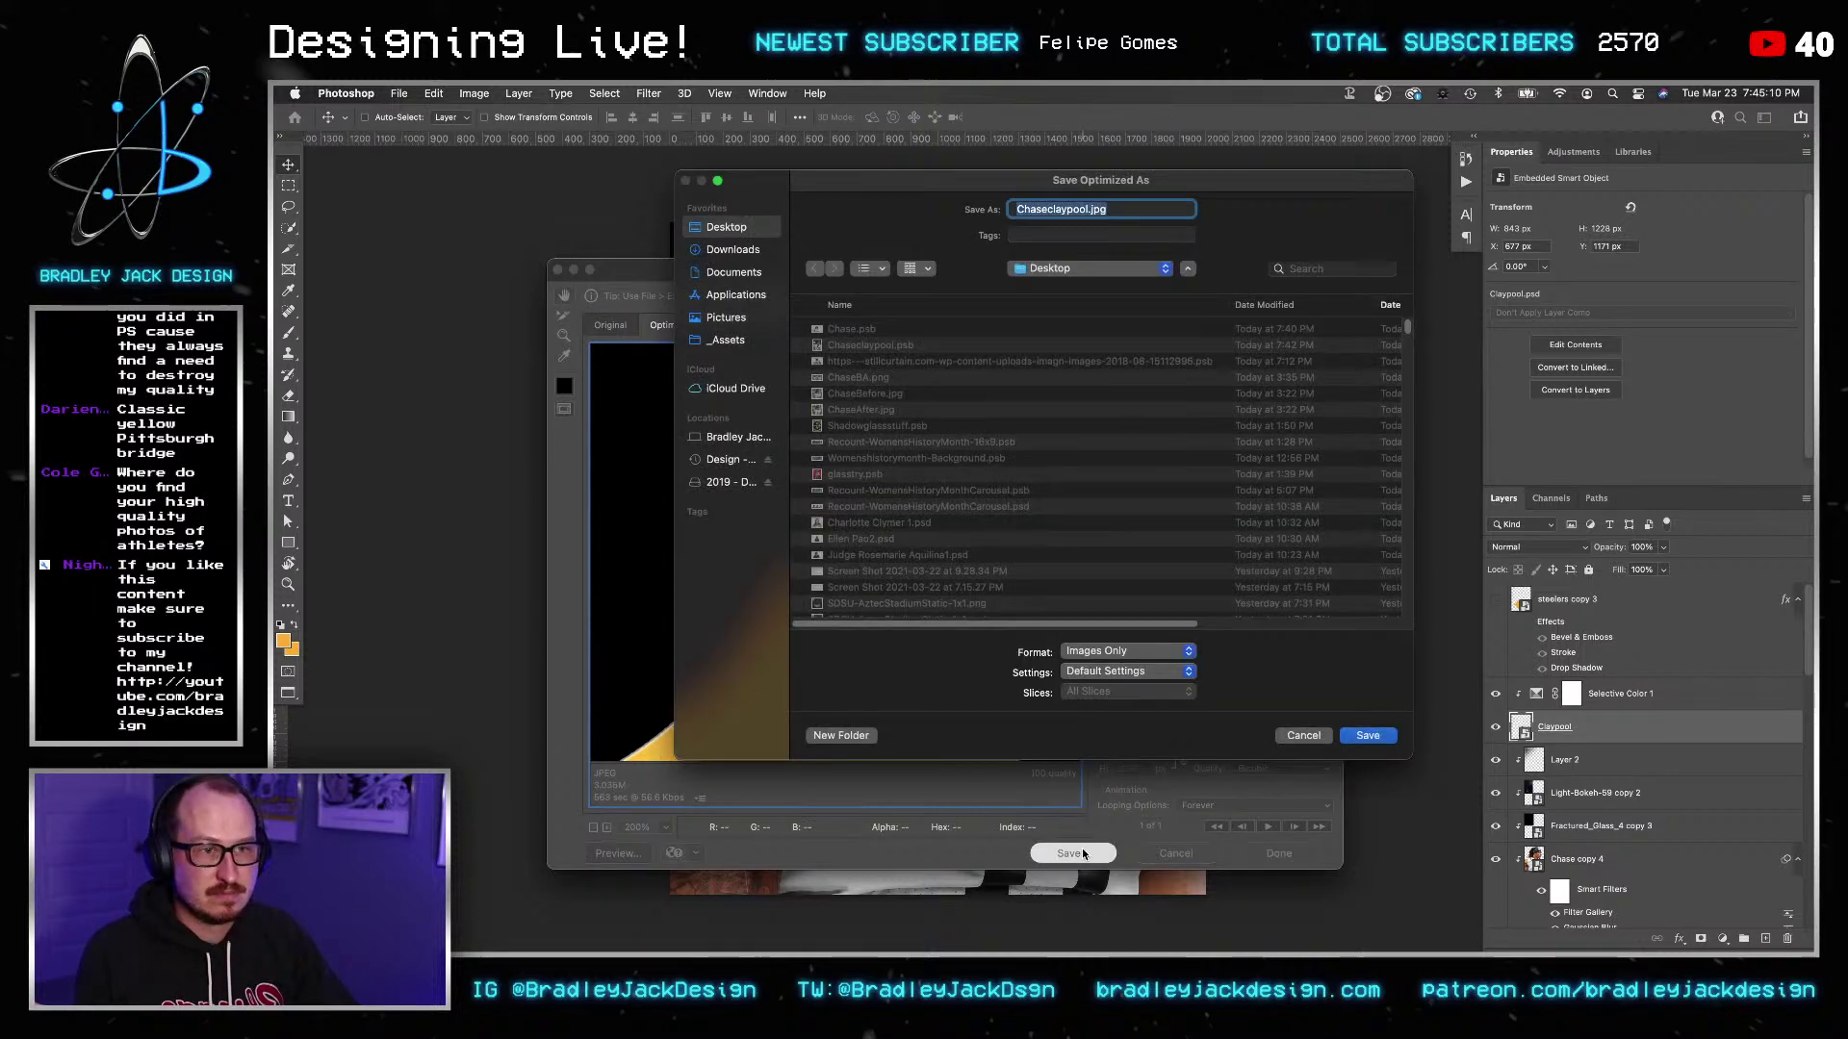
click(1364, 735)
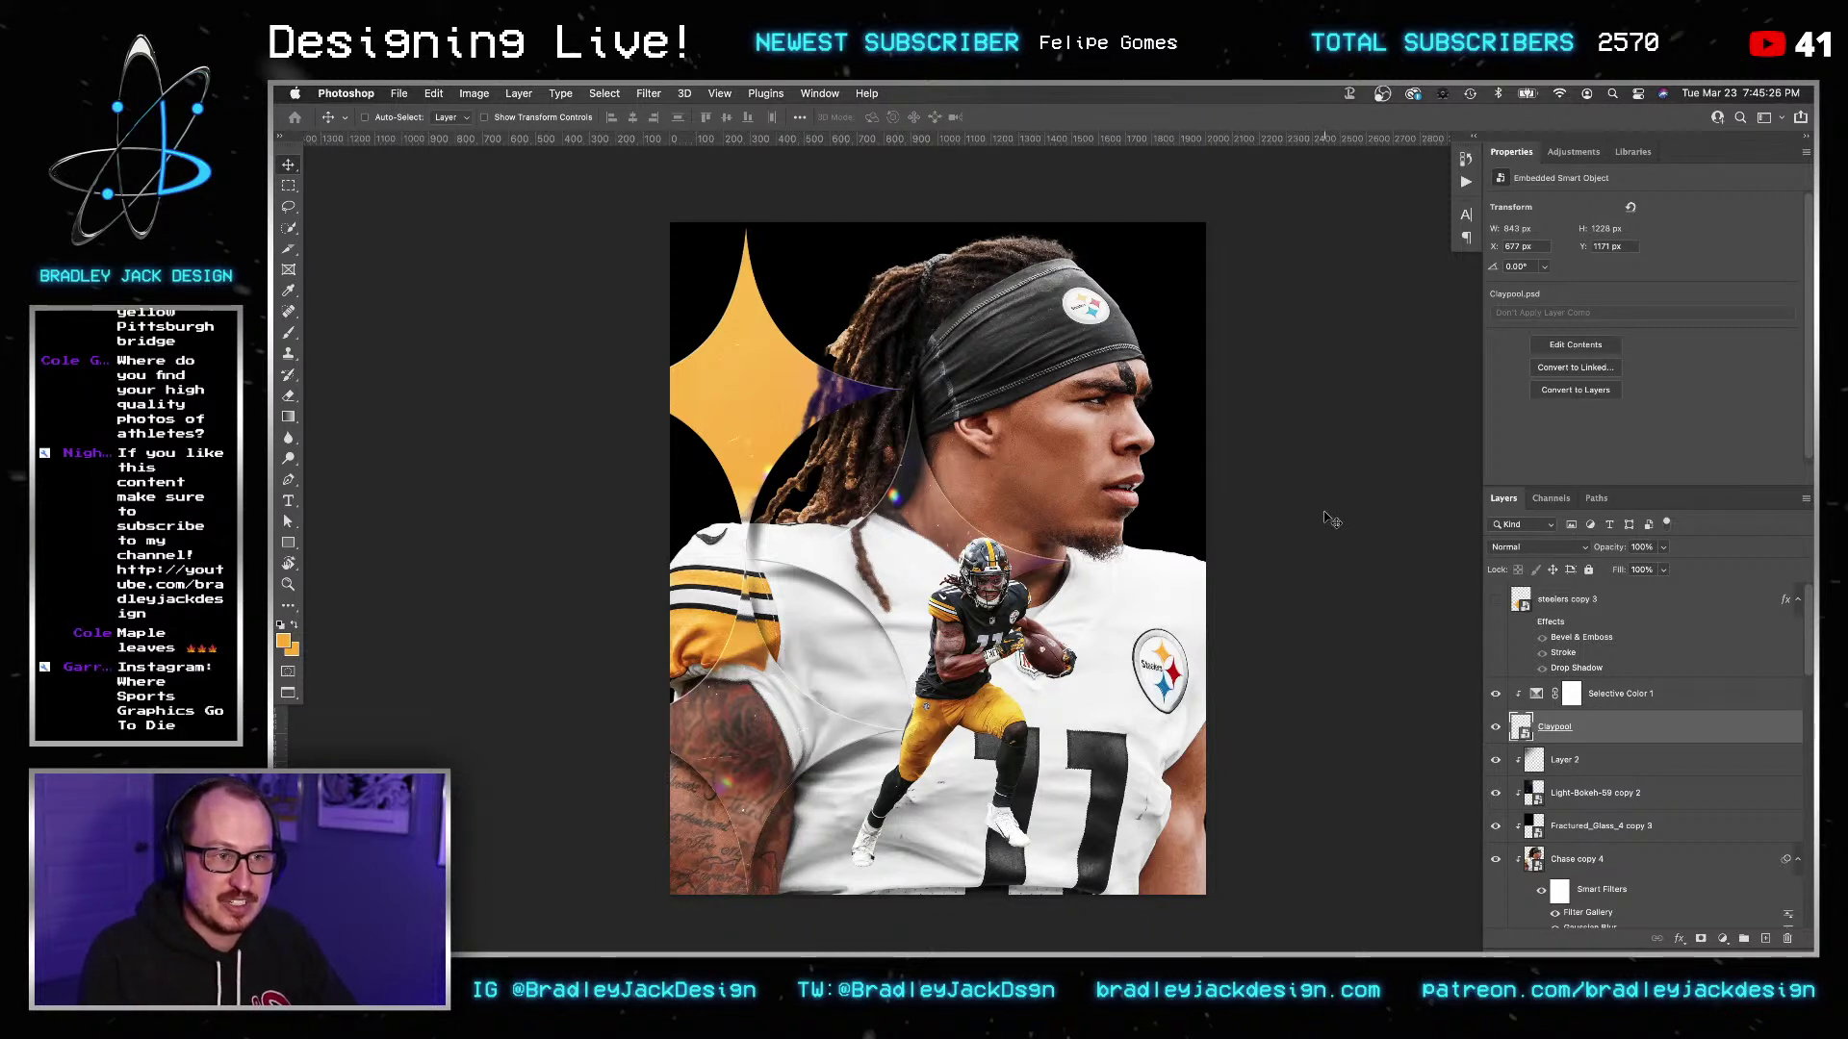
Switch to Finder and arrange two new windows side by side.
mouse_move(837, 948)
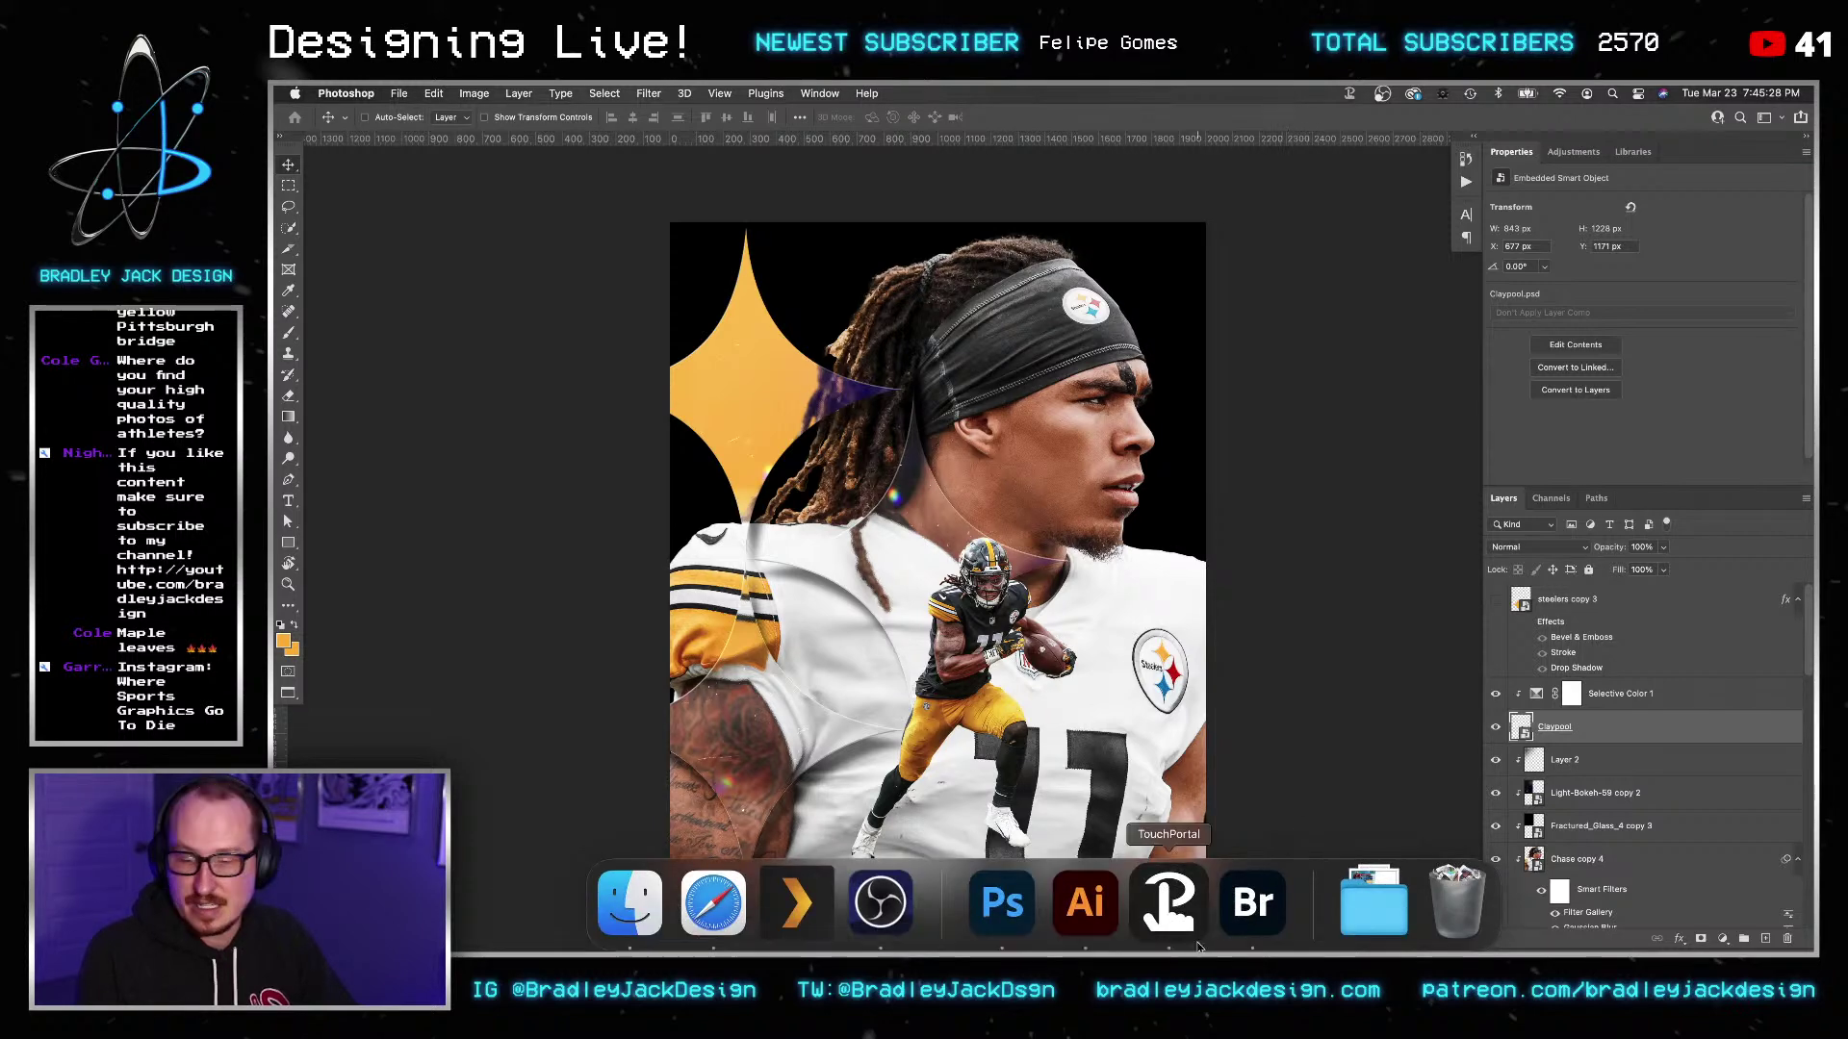
click(630, 903)
key(super+w)
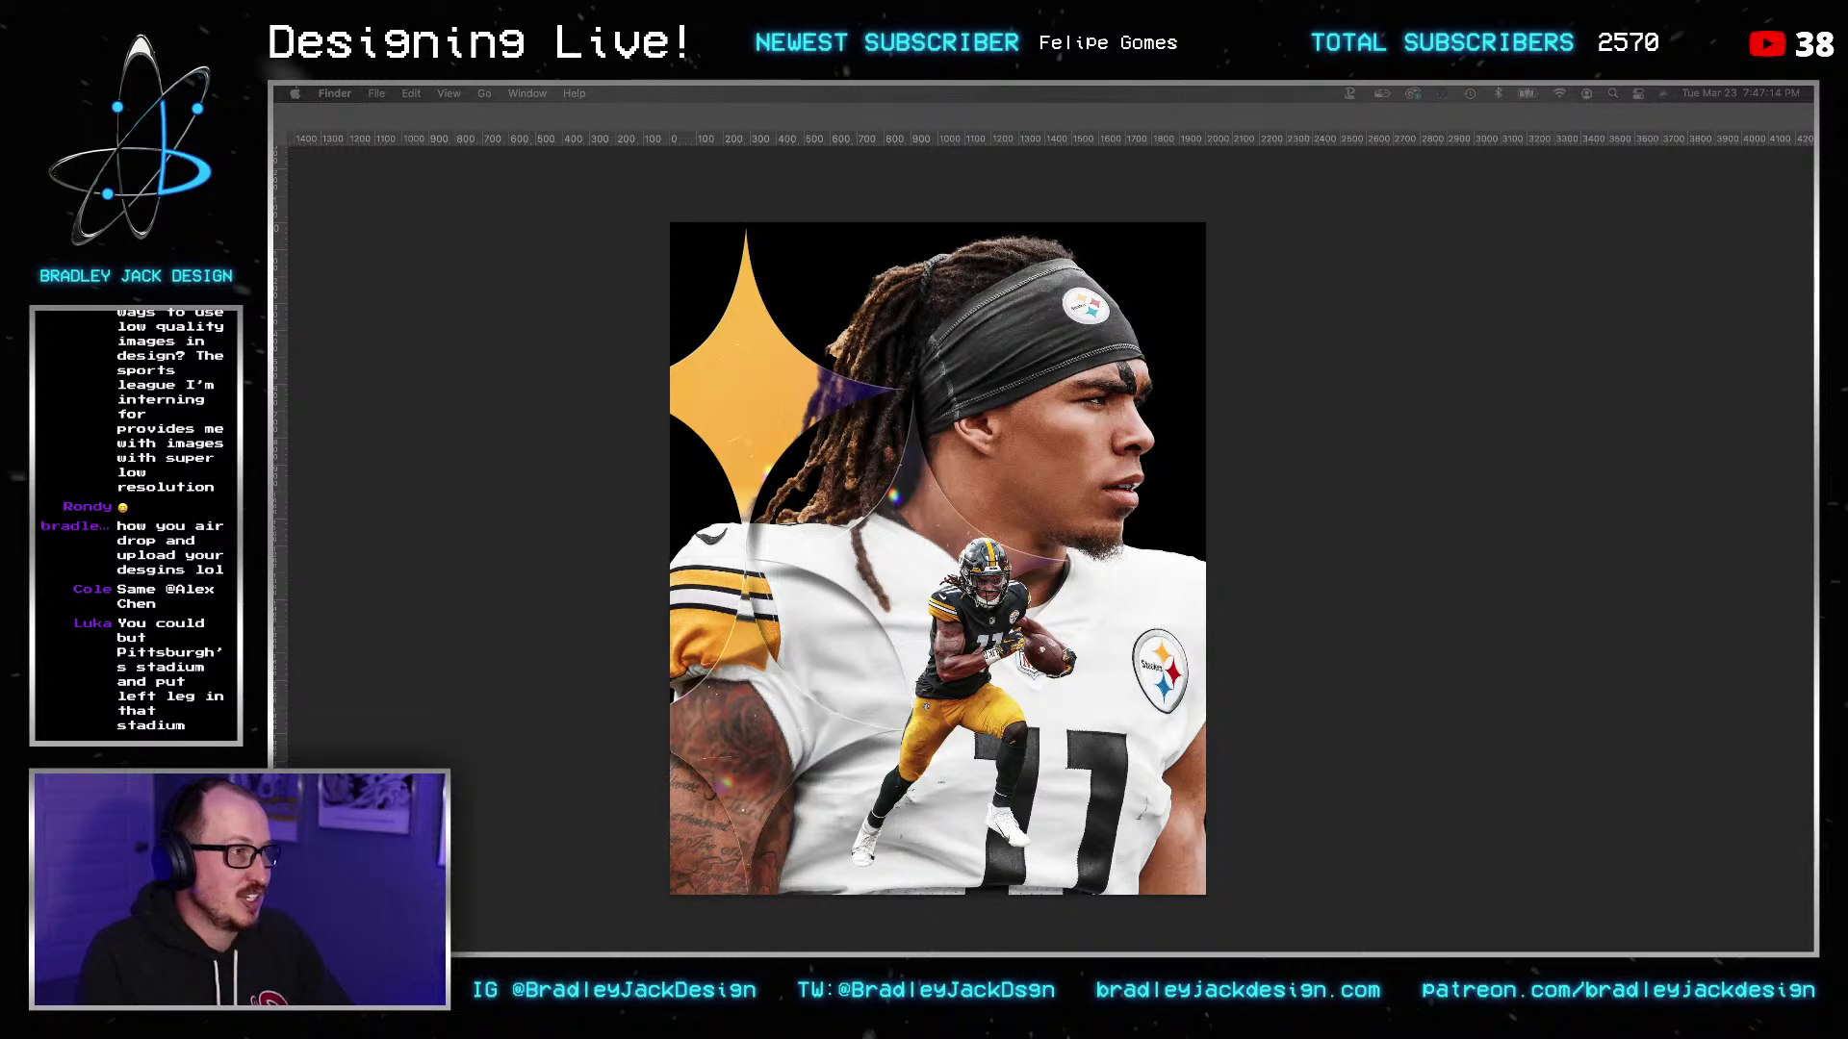
key(super+n)
drag(1645, 426, 755, 257)
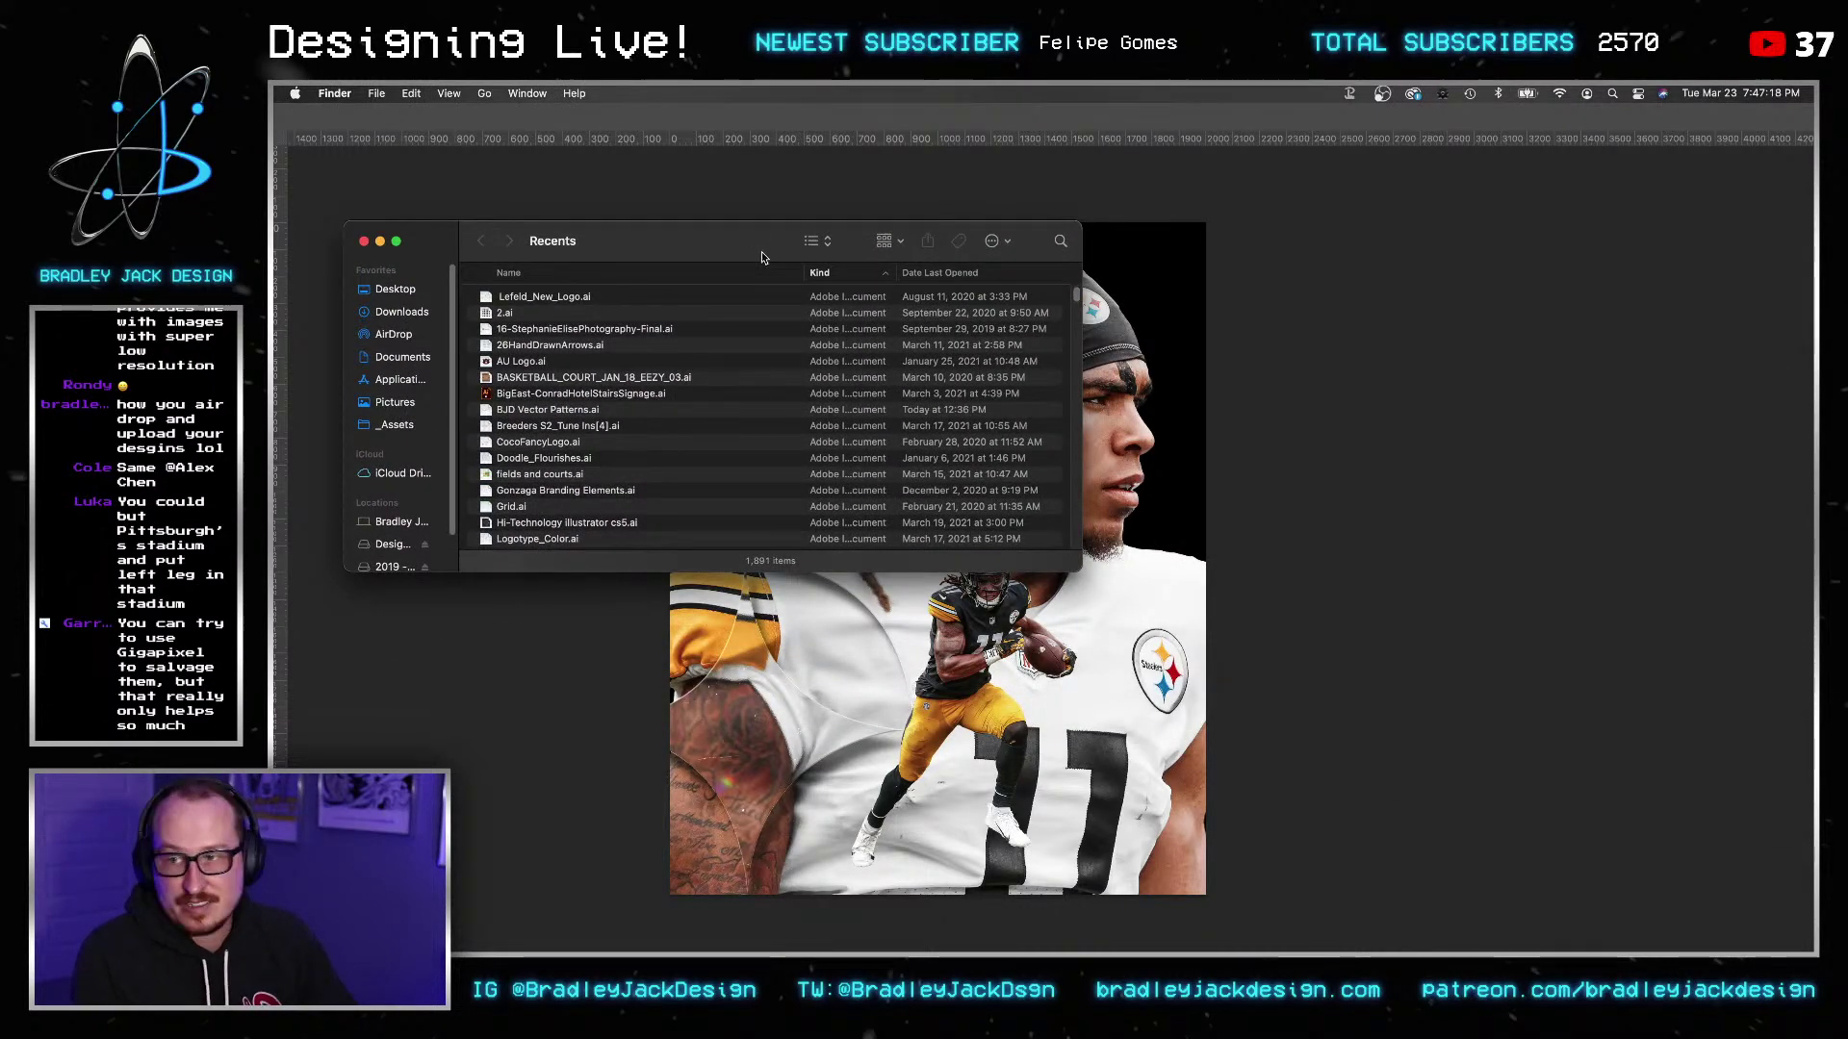
key(super+n)
drag(729, 250, 1473, 284)
Open the Desktop folder in the second Finder window and preview Chaseclaypool.jpg.
click(1347, 406)
click(1179, 332)
click(1318, 342)
key(space)
key(space)
Open AirDrop in the first Finder window and send Chaseclaypool.jpg to the iPhone.
click(399, 295)
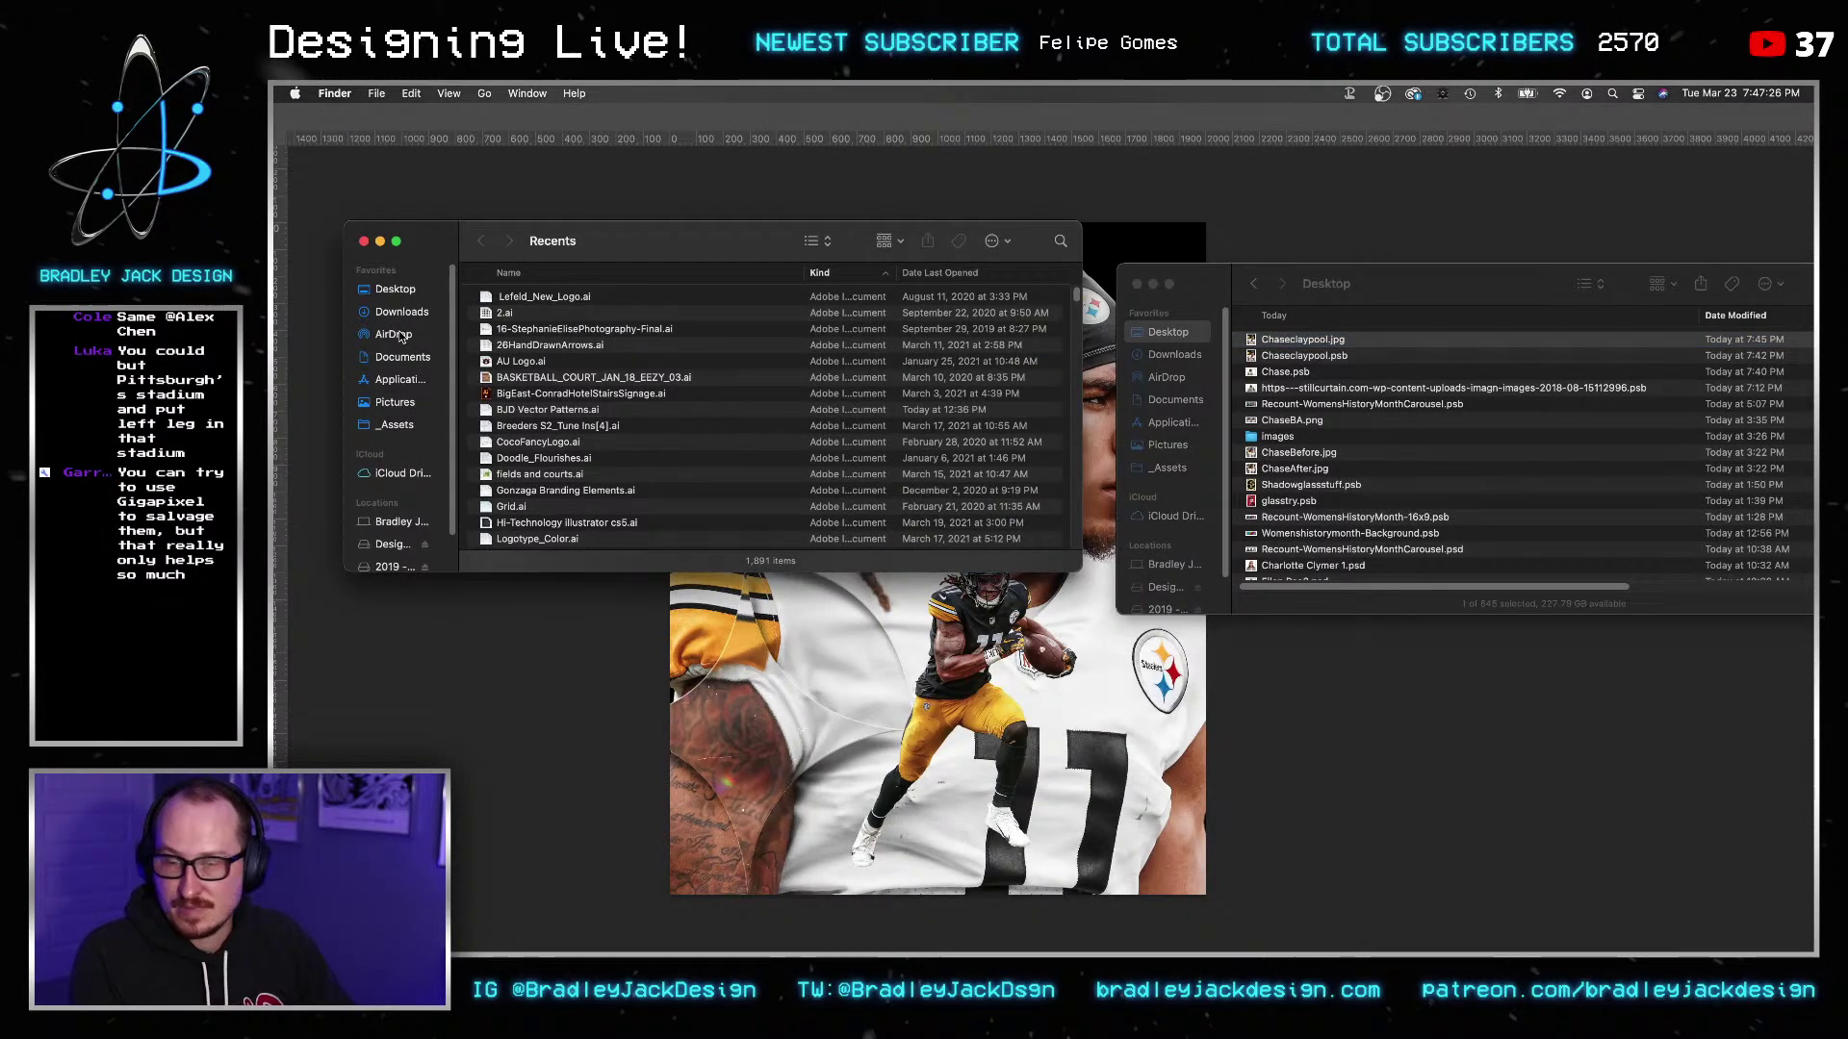
click(393, 334)
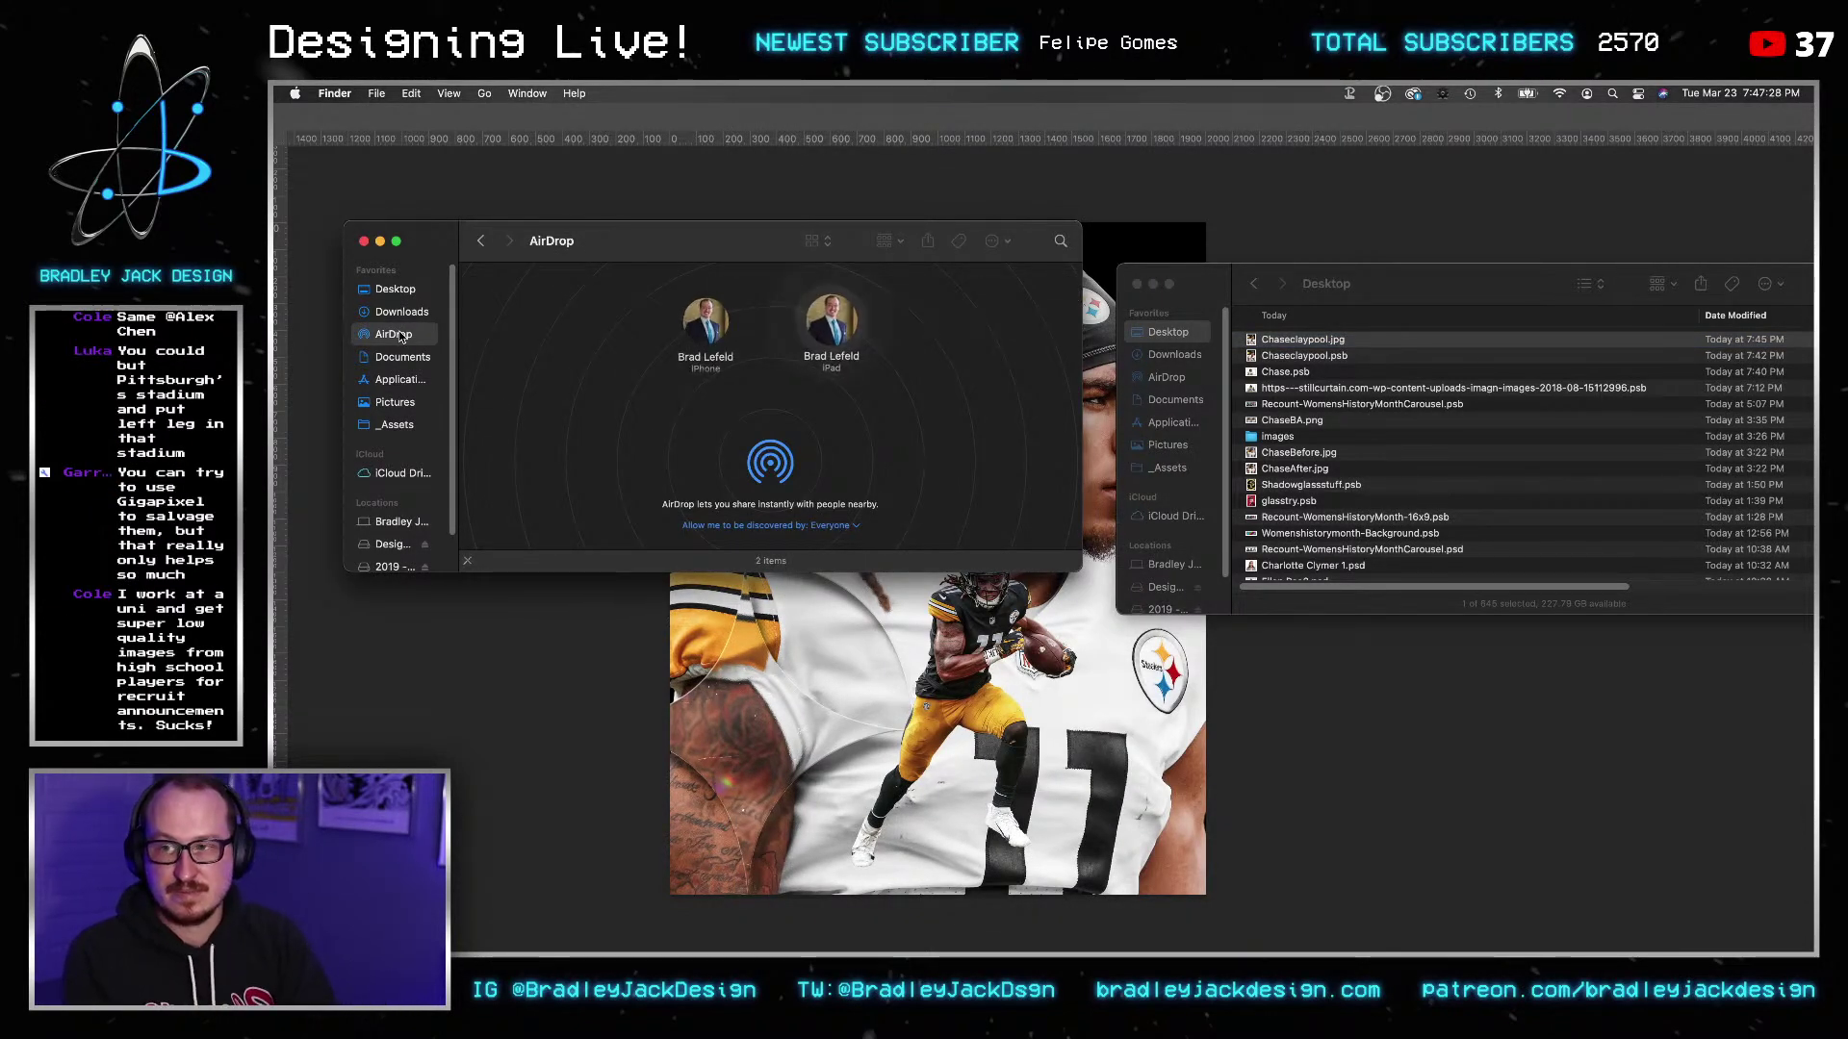
drag(1290, 338, 717, 330)
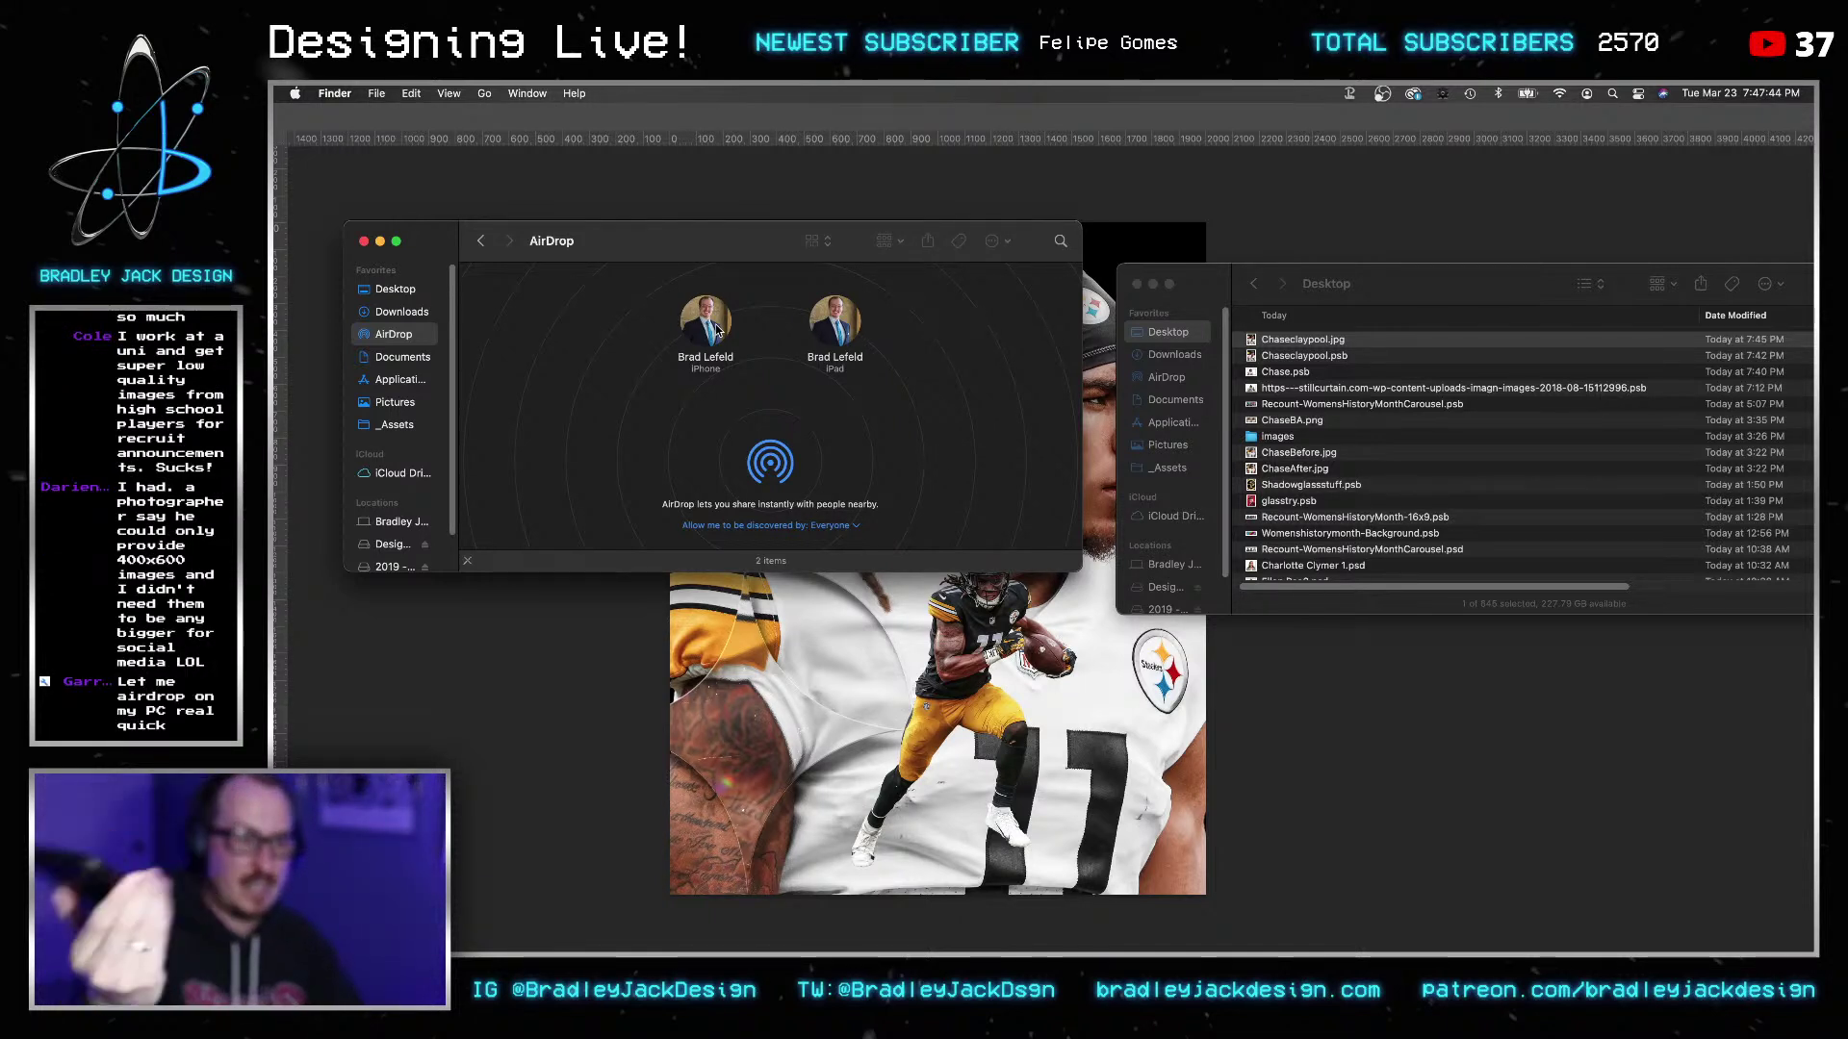
Switch back to Photoshop and hide the panels around the poster.
click(513, 776)
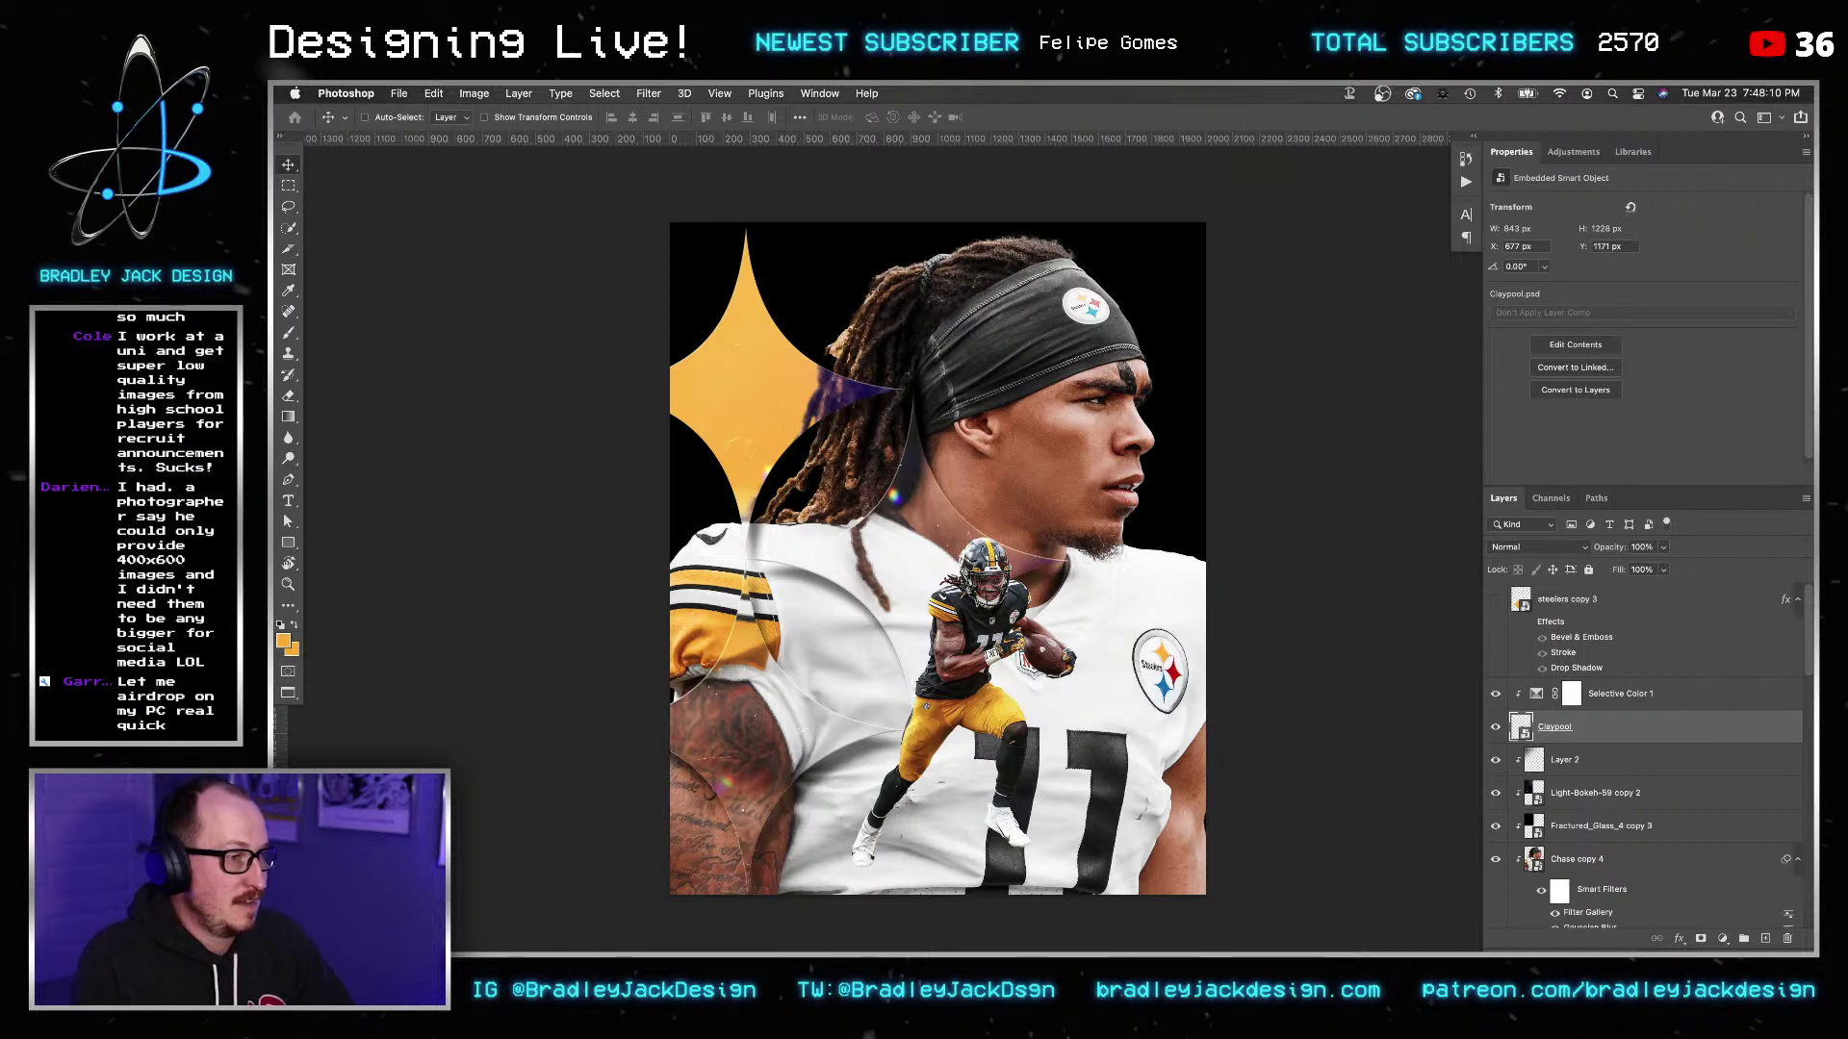
key(Tab)
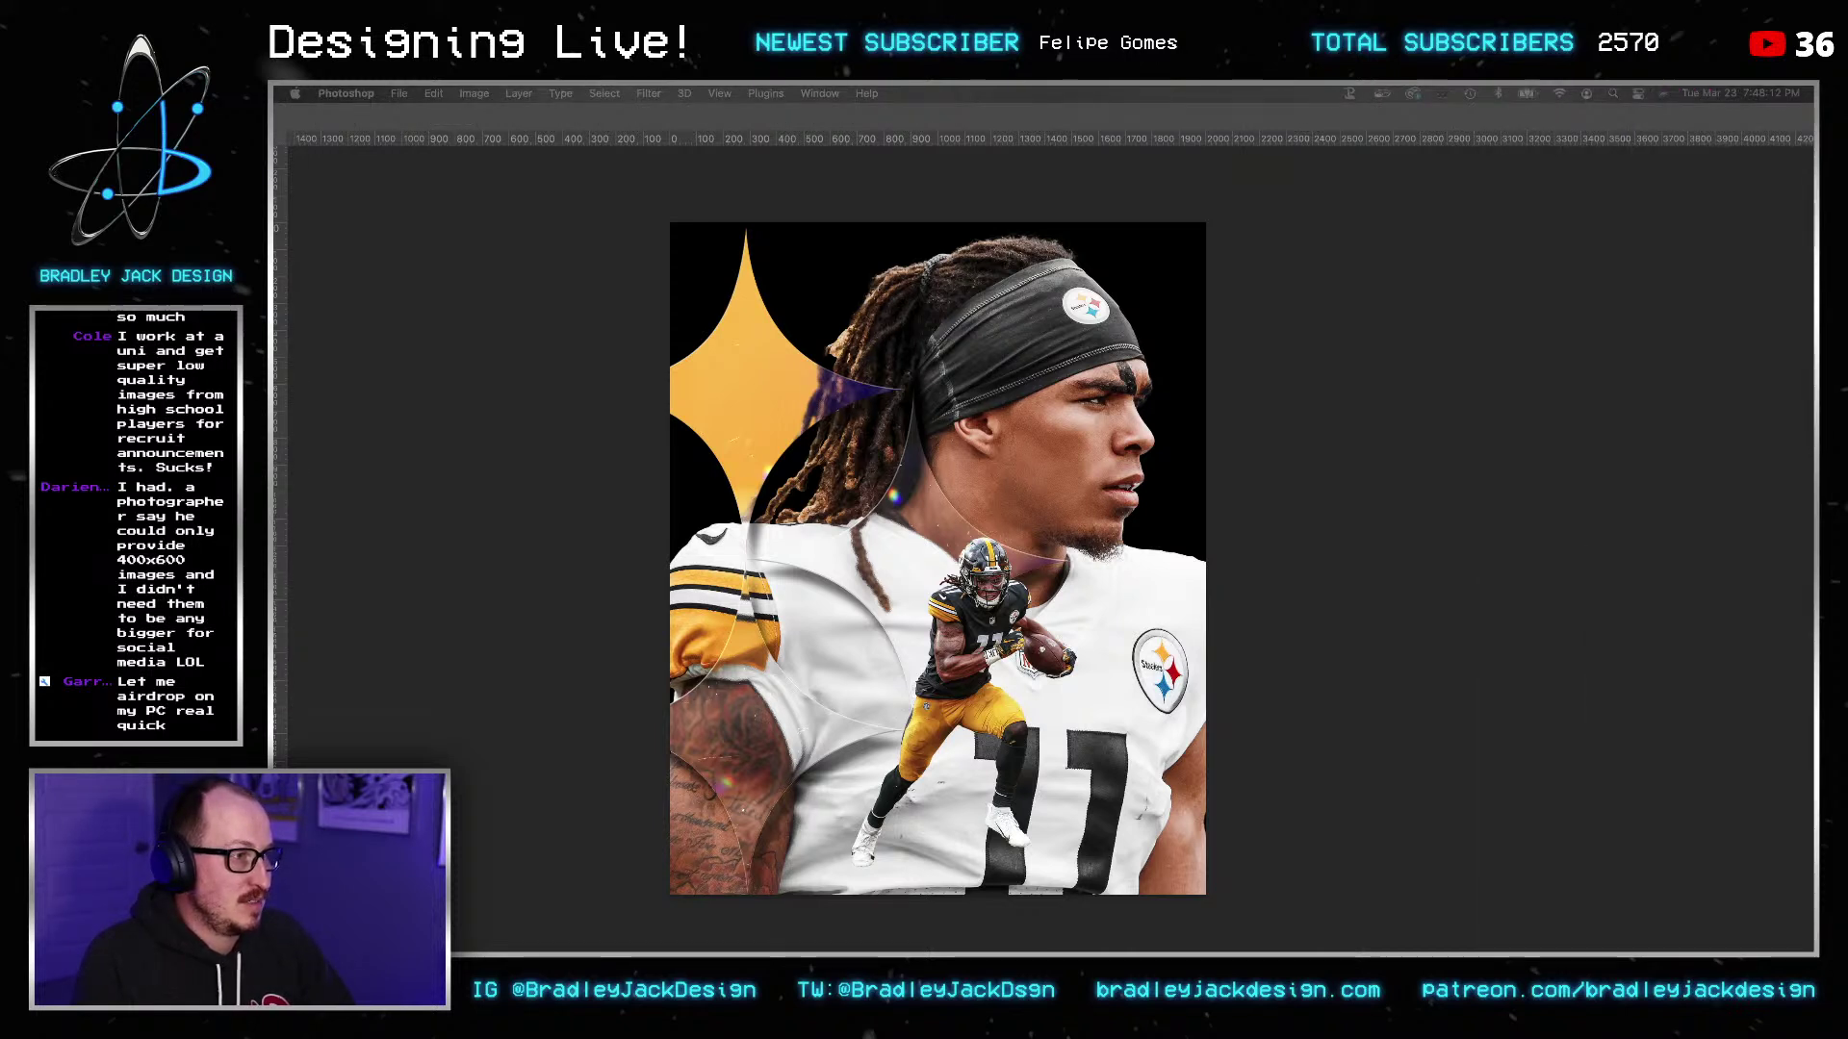